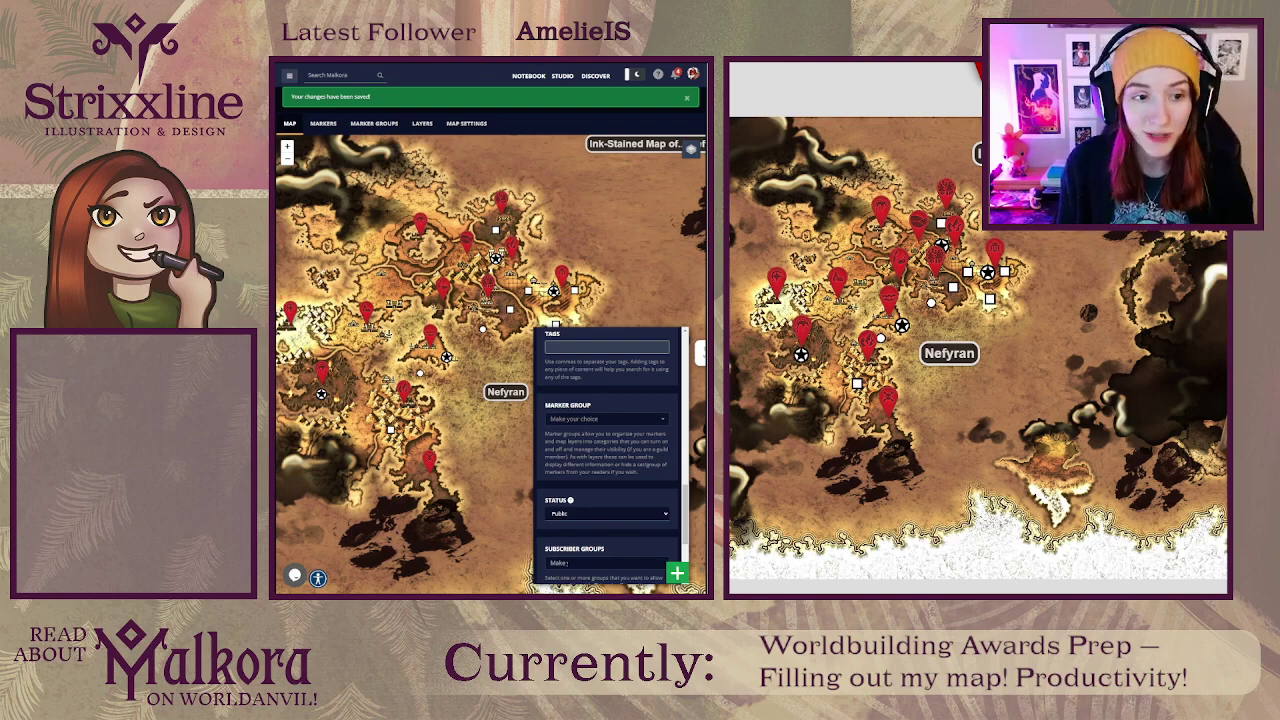
# Step: Check the details of the Nimavi and Kingdom of Arsavela markers on the editable map, closing each one after viewing
pyautogui.moveTo(681, 474); pyautogui.dragTo(733, 488)
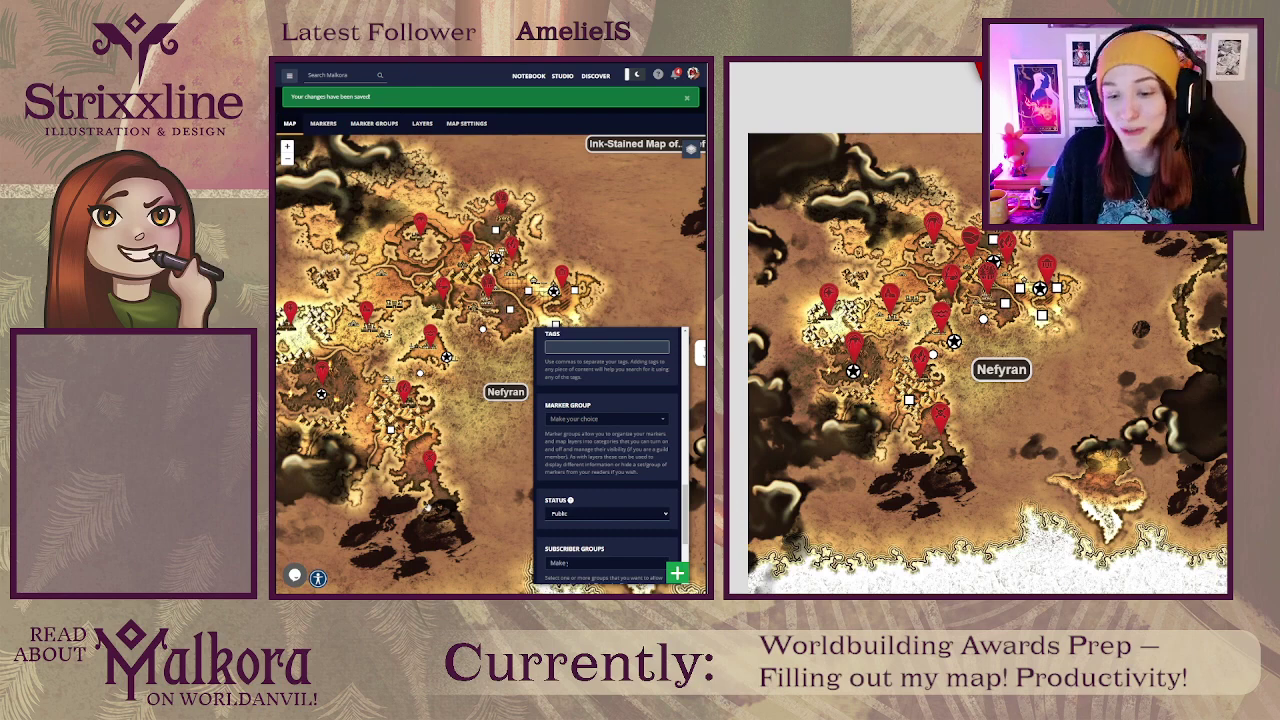
pyautogui.moveTo(487, 490); pyautogui.dragTo(472, 460)
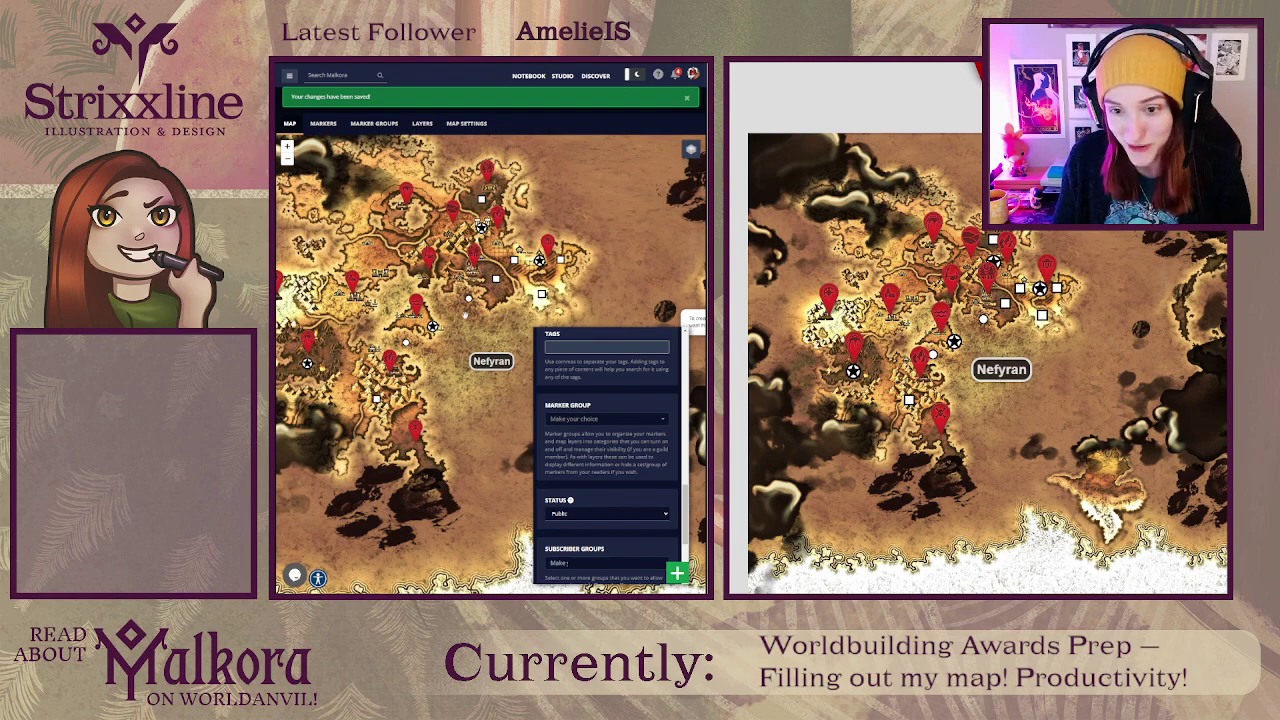
pyautogui.click(475, 258)
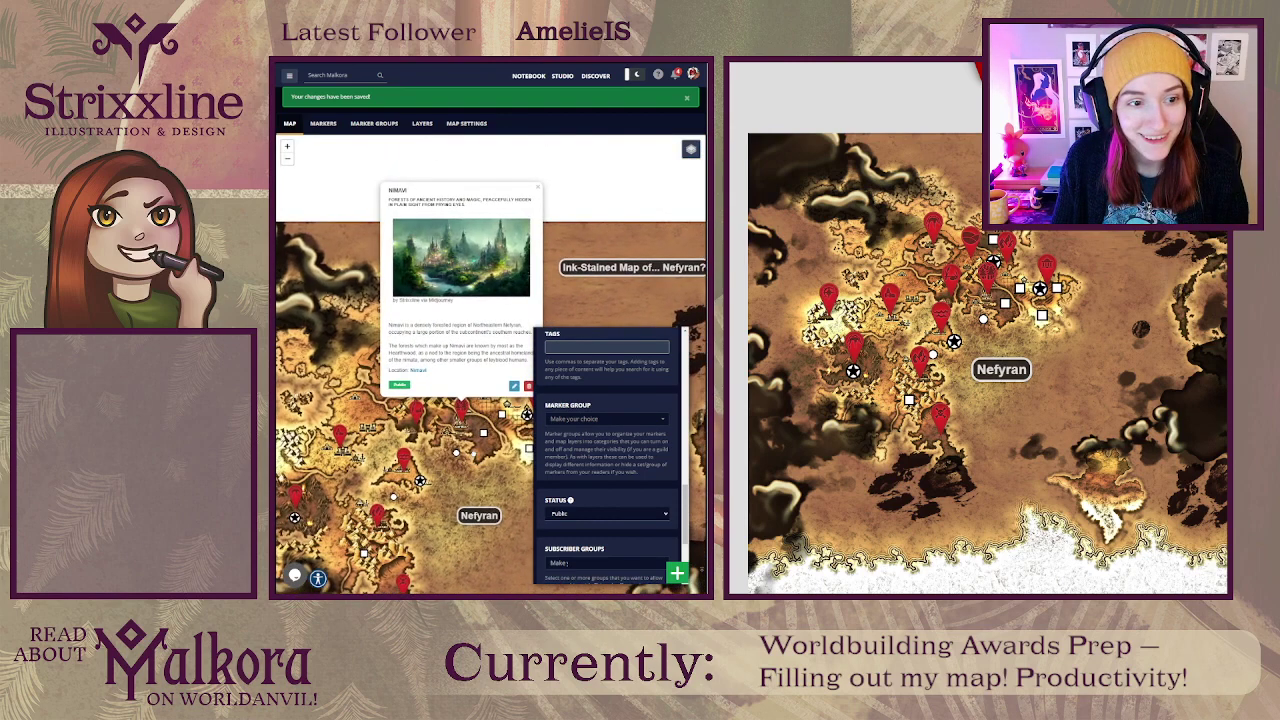
pyautogui.click(538, 189)
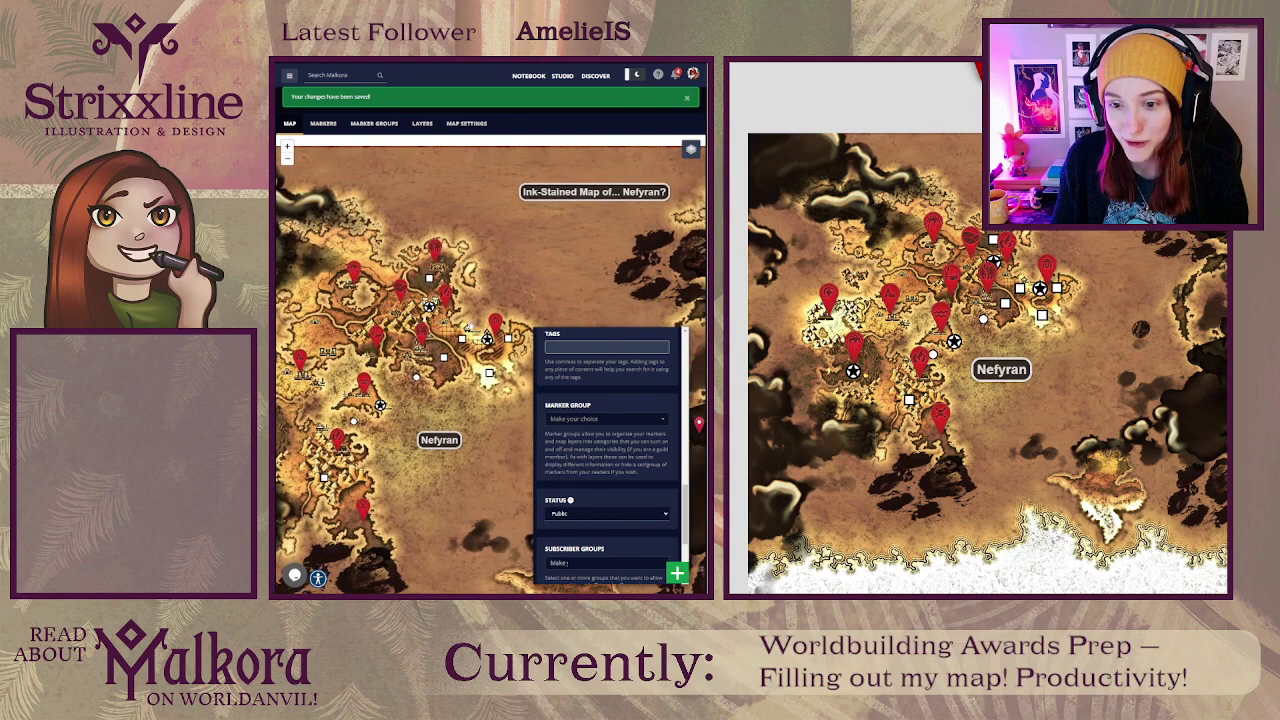
pyautogui.moveTo(478, 299); pyautogui.dragTo(470, 249)
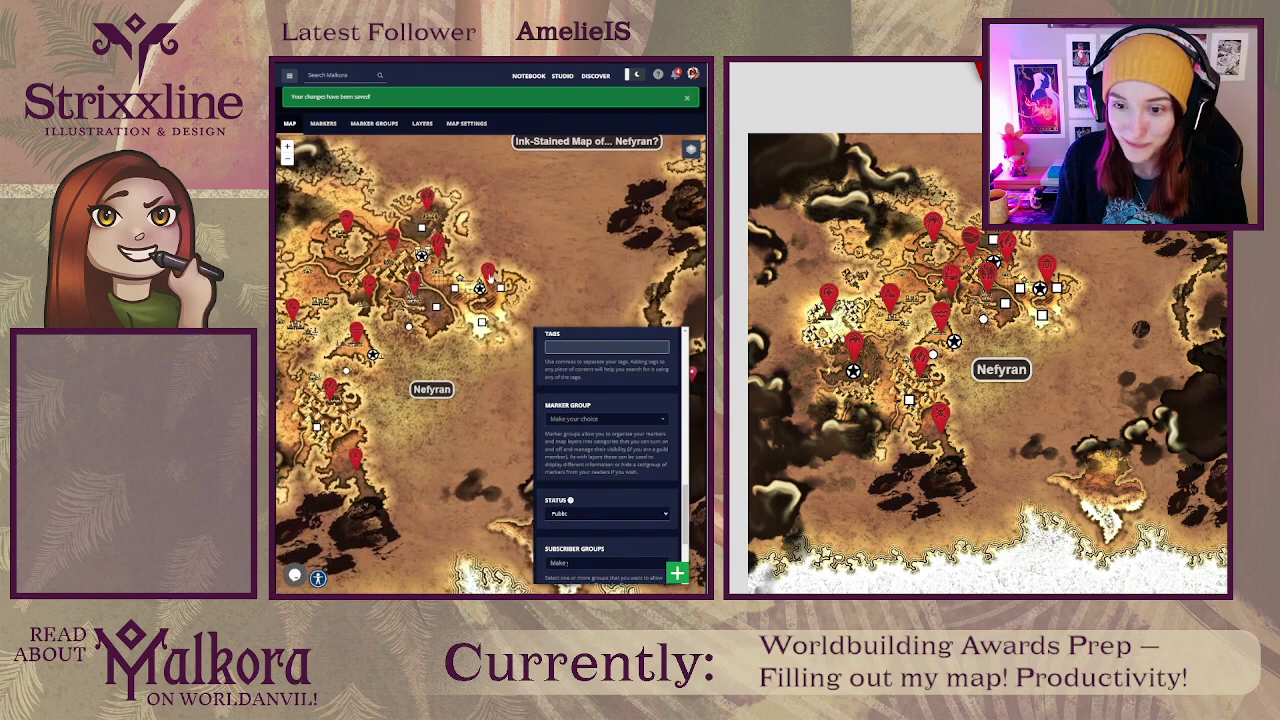
pyautogui.click(489, 275)
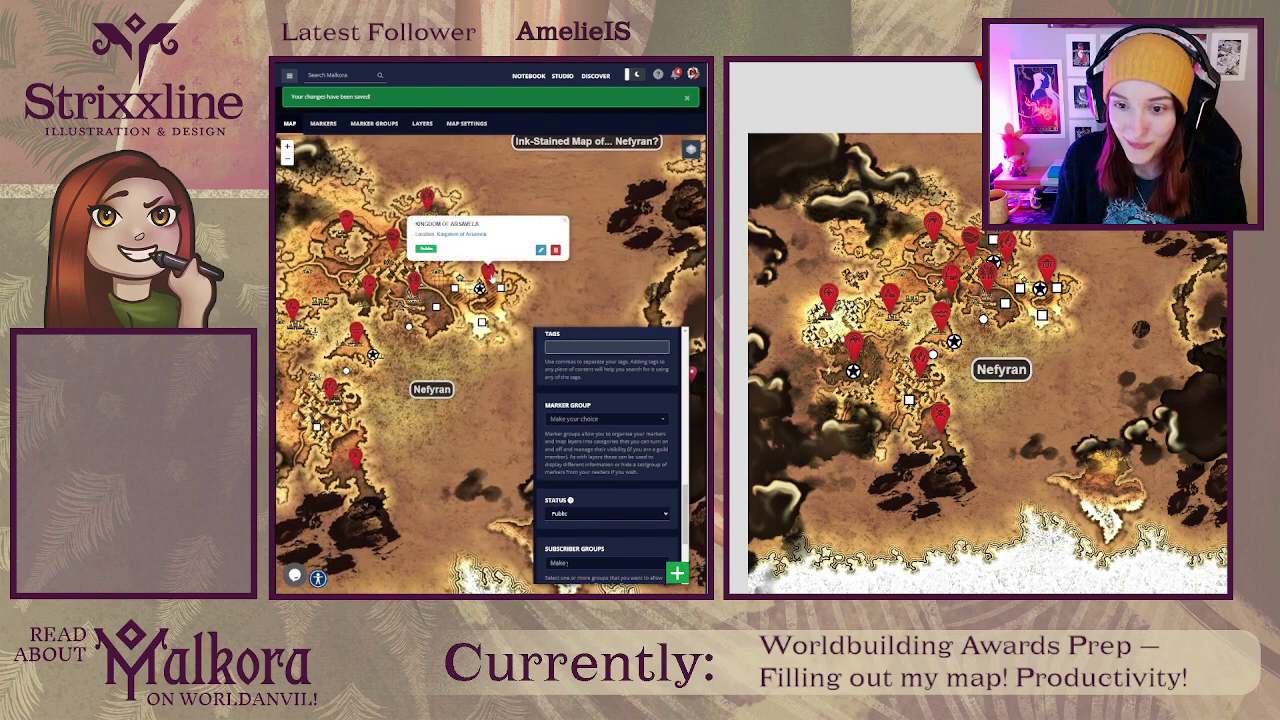
pyautogui.click(565, 222)
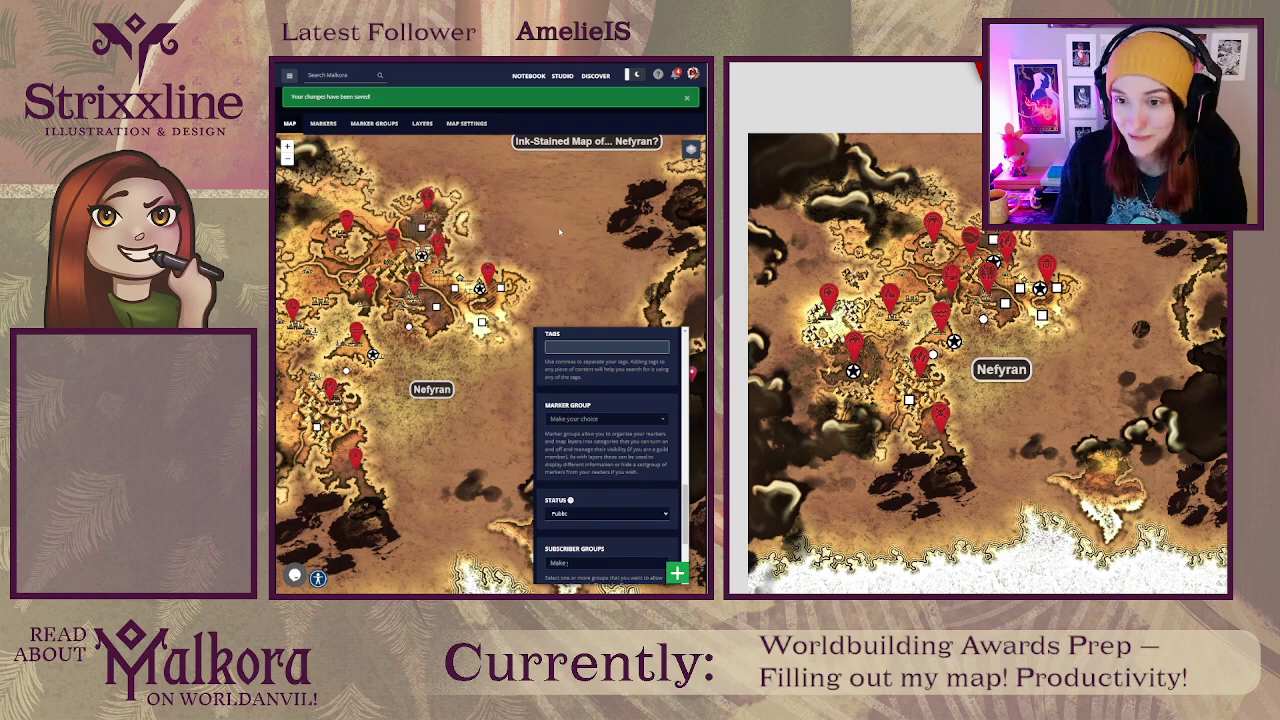
# Step: Show the Nimavi marker's details on the editable map again
pyautogui.moveTo(480, 270); pyautogui.dragTo(581, 234)
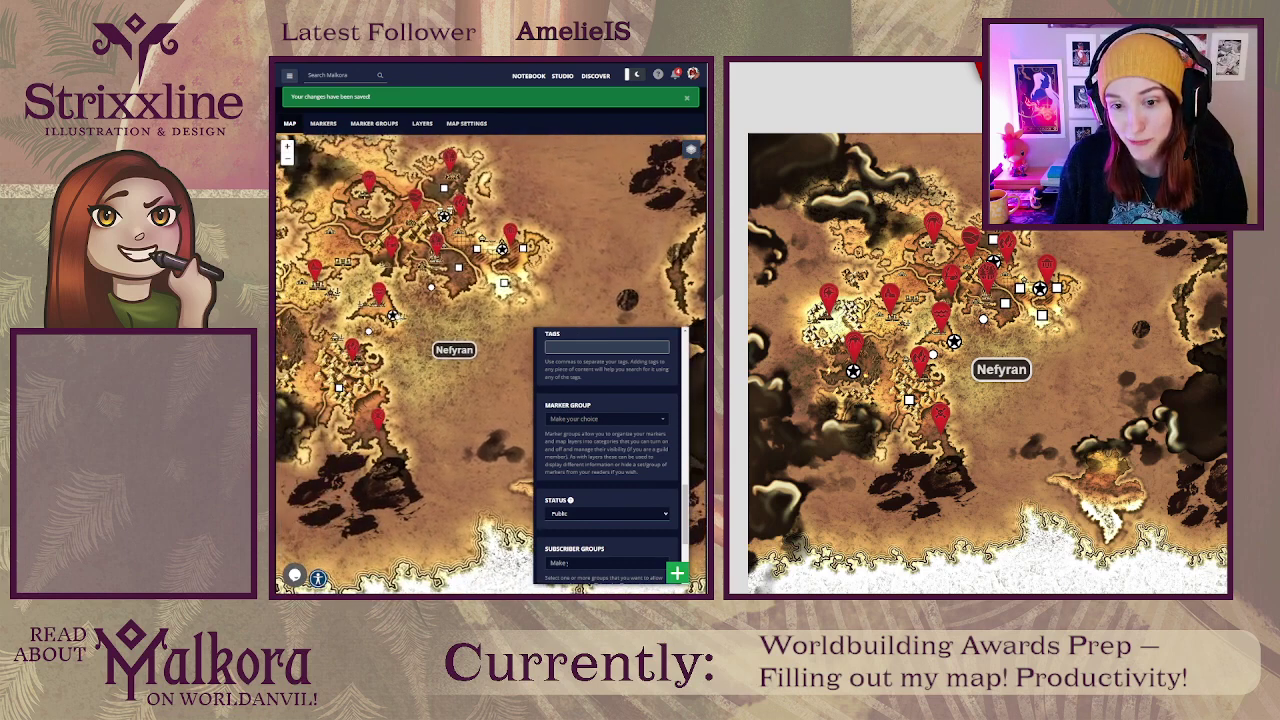
pyautogui.moveTo(410, 310); pyautogui.dragTo(518, 346)
pyautogui.moveTo(370, 338); pyautogui.dragTo(392, 320)
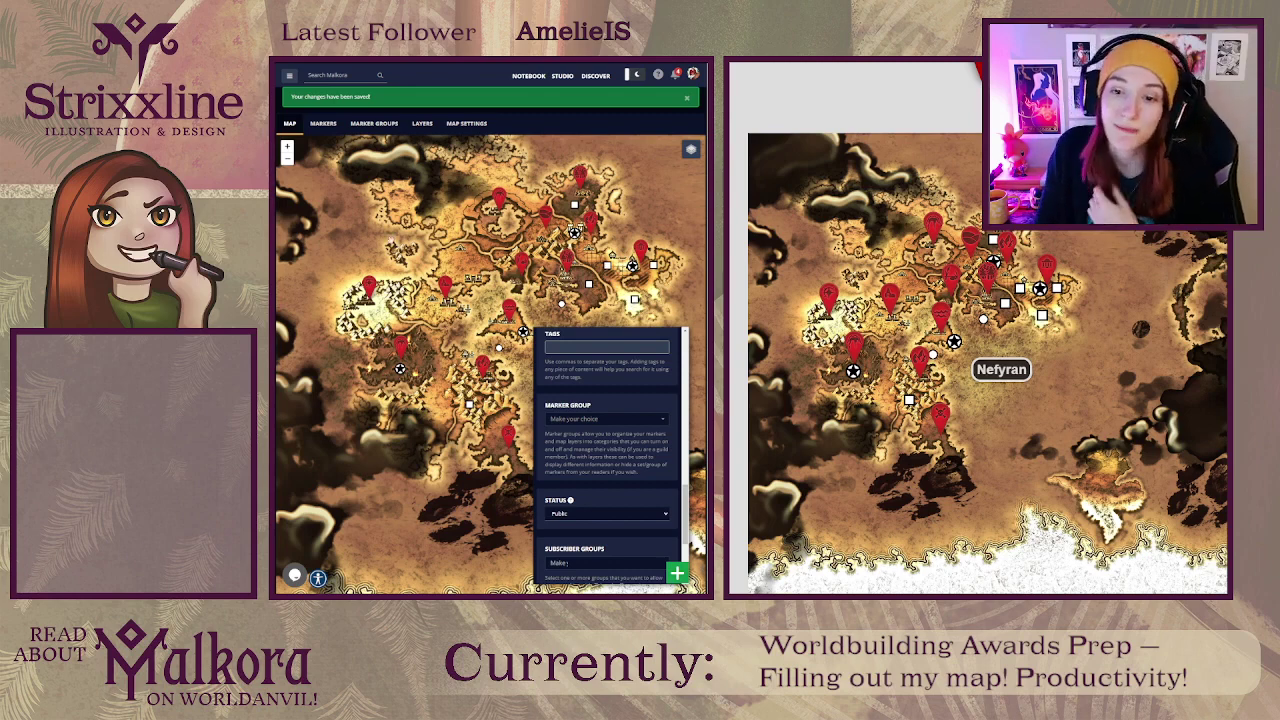
pyautogui.moveTo(480, 228); pyautogui.dragTo(457, 251)
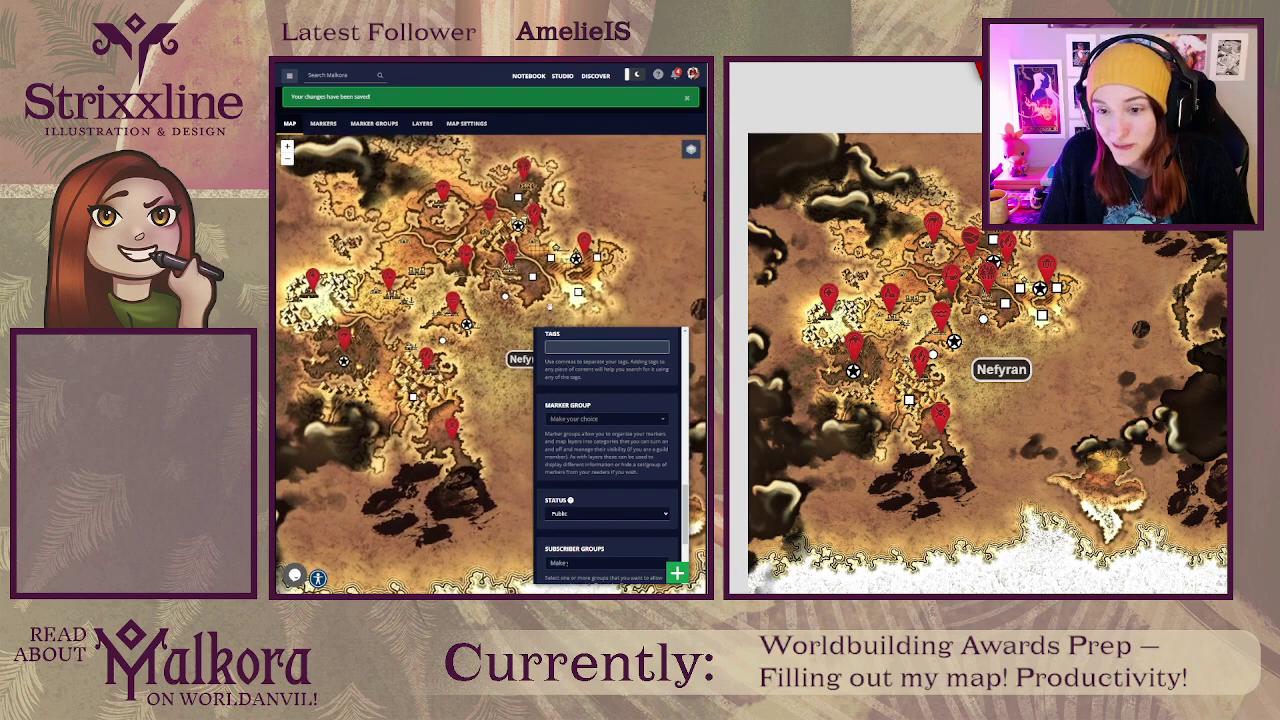
pyautogui.moveTo(517, 257)
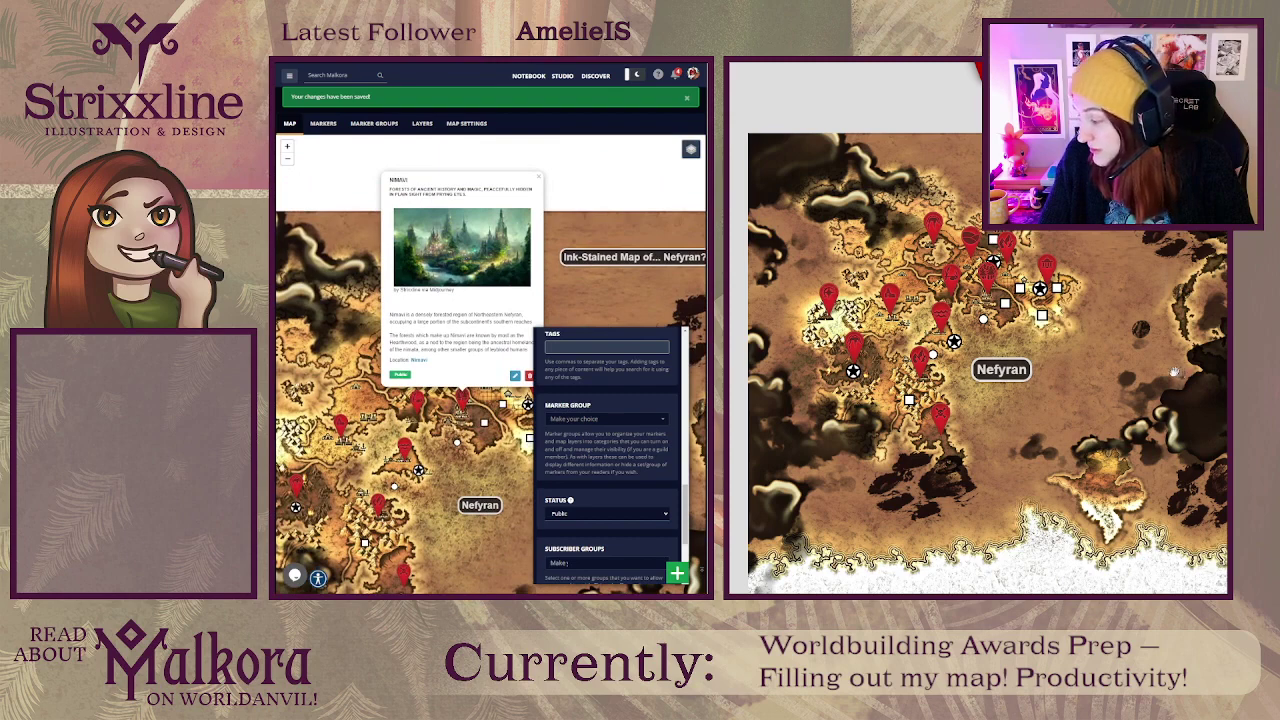
# Step: Preview the Nimavi marker on the published map and read through its tagline, image and description
pyautogui.scroll(2, 1027, 376)
pyautogui.click(895, 259)
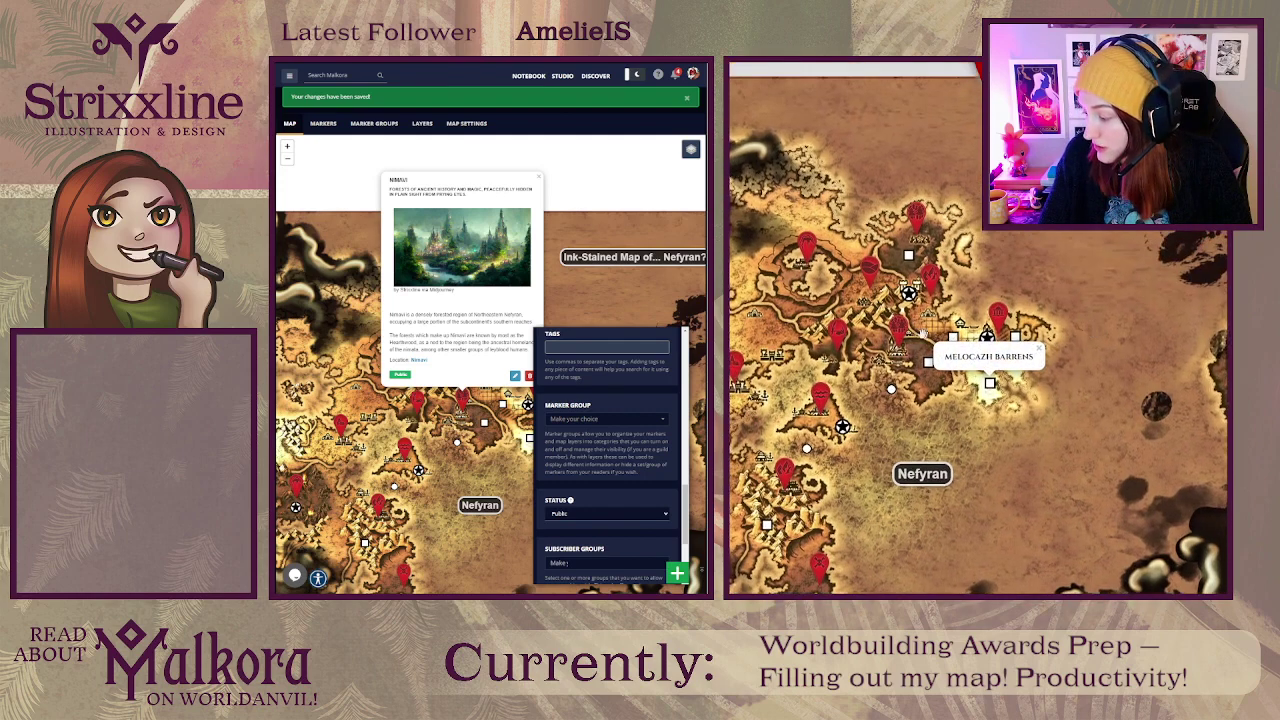
pyautogui.moveTo(893, 340)
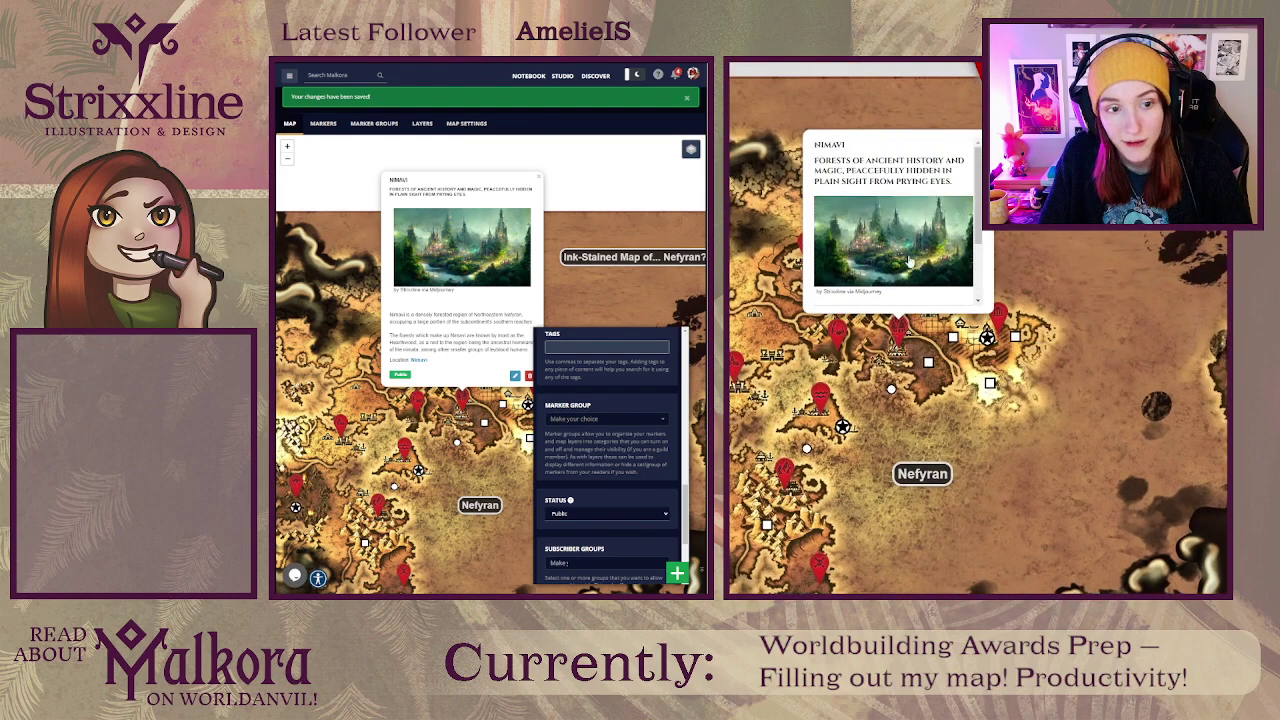
pyautogui.scroll(1, 1070, 297)
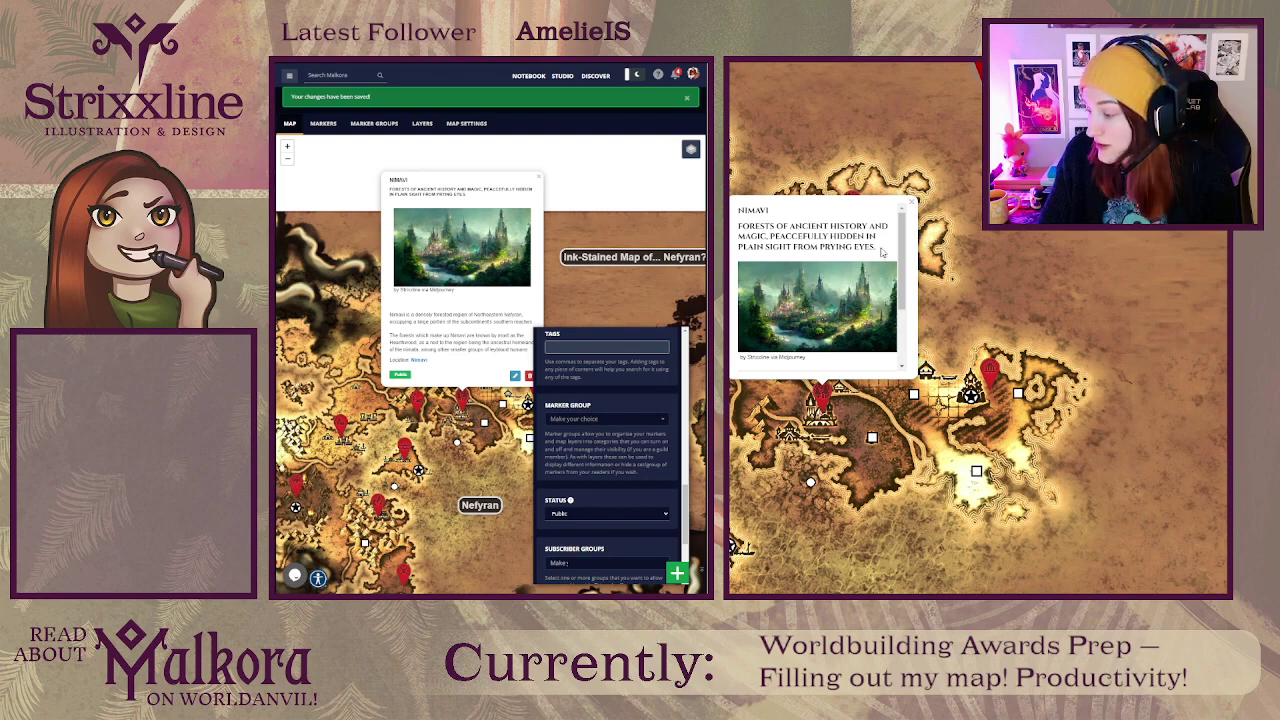
pyautogui.moveTo(880, 250); pyautogui.dragTo(754, 211)
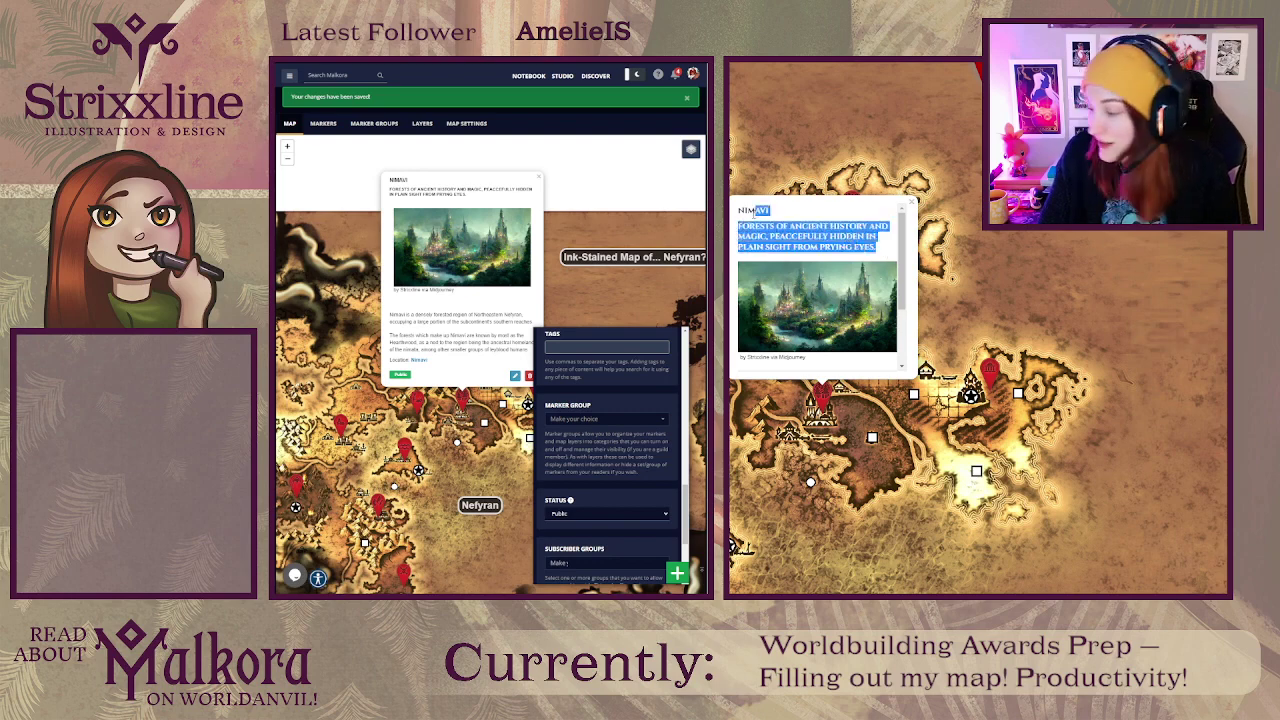
pyautogui.click(745, 214)
pyautogui.scroll(-3, 875, 318)
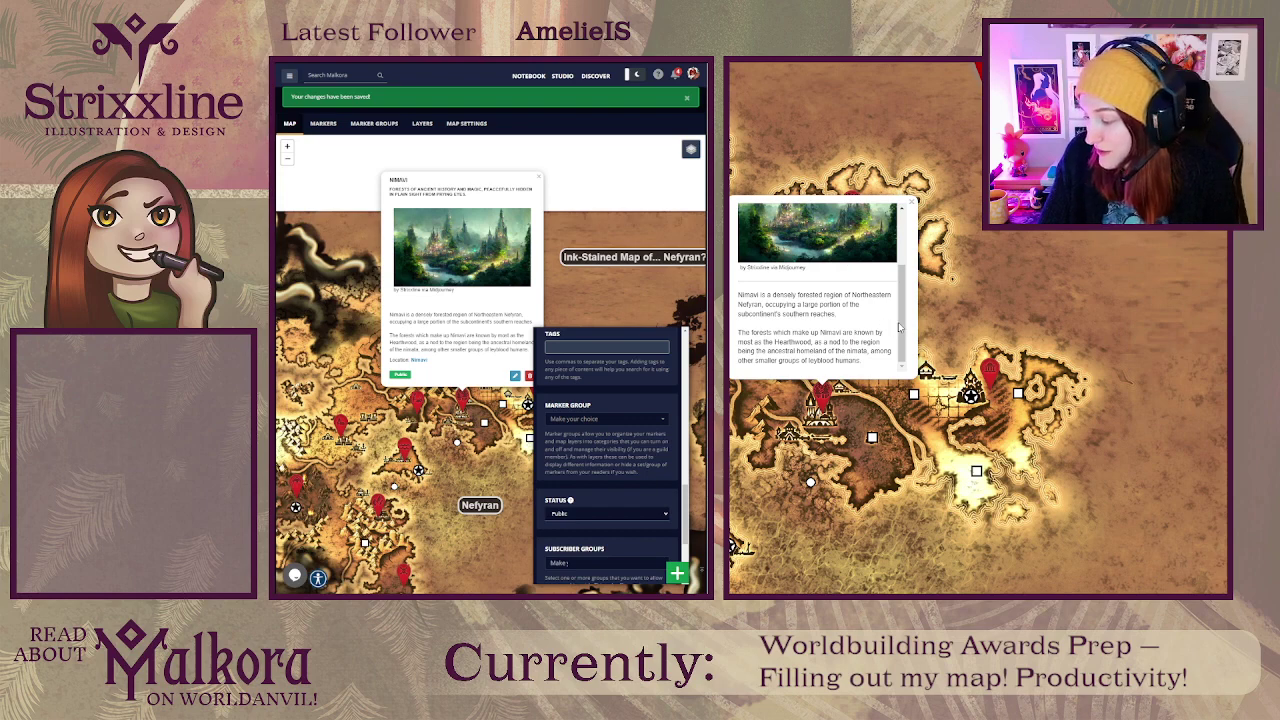
pyautogui.moveTo(903, 325); pyautogui.dragTo(903, 385)
pyautogui.scroll(5, 902, 388)
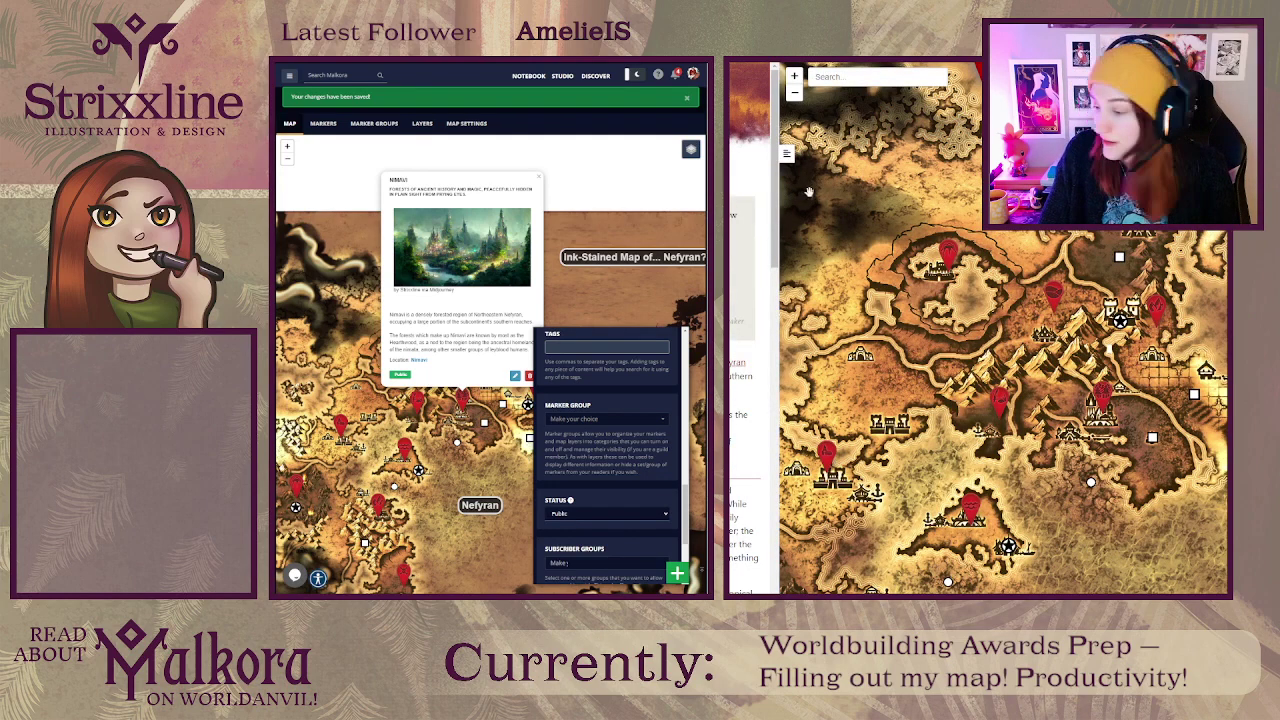
# Step: Skim the Nimavi article alongside the published map and close it again
pyautogui.click(787, 153)
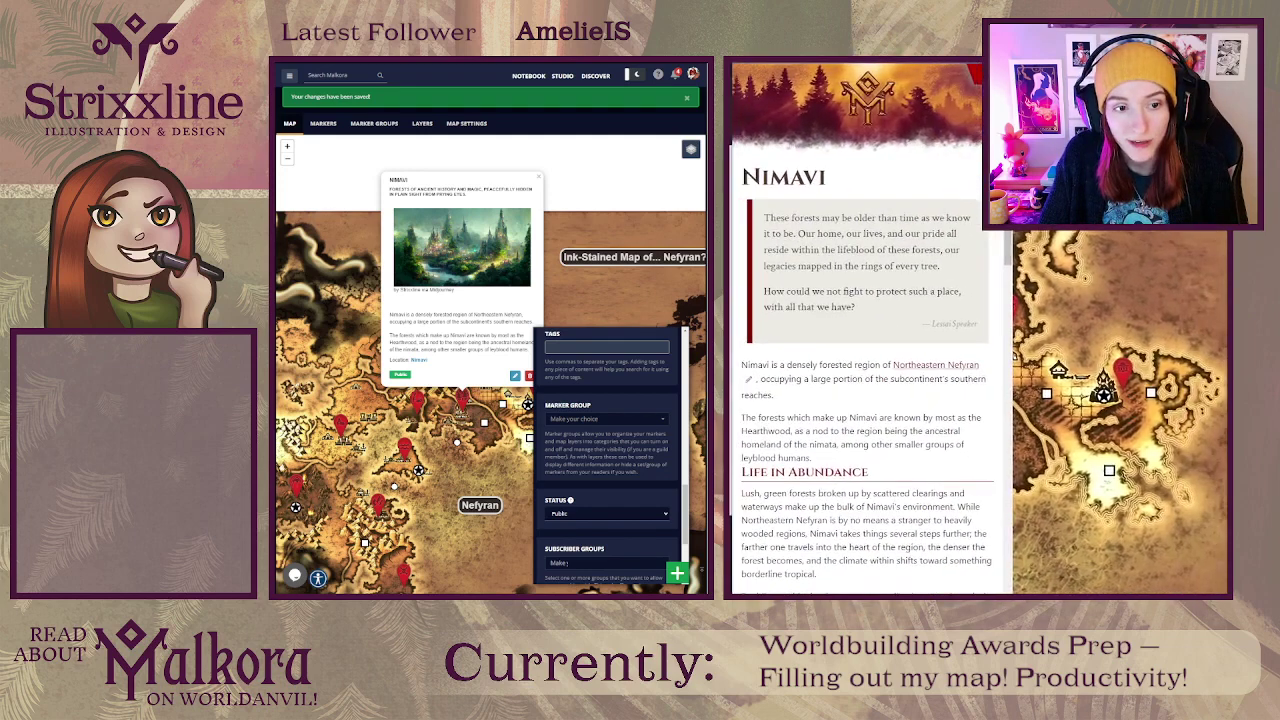
pyautogui.scroll(-3, 910, 363)
pyautogui.scroll(-10, 910, 363)
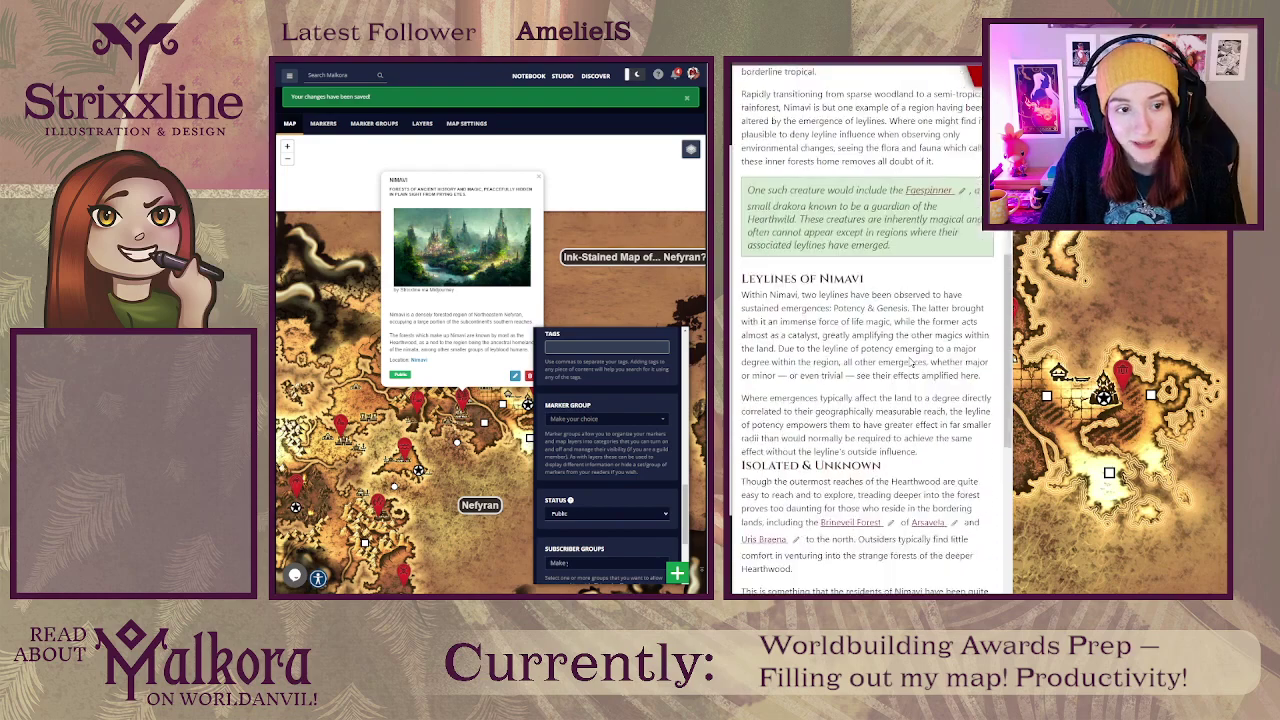
pyautogui.scroll(12, 910, 352)
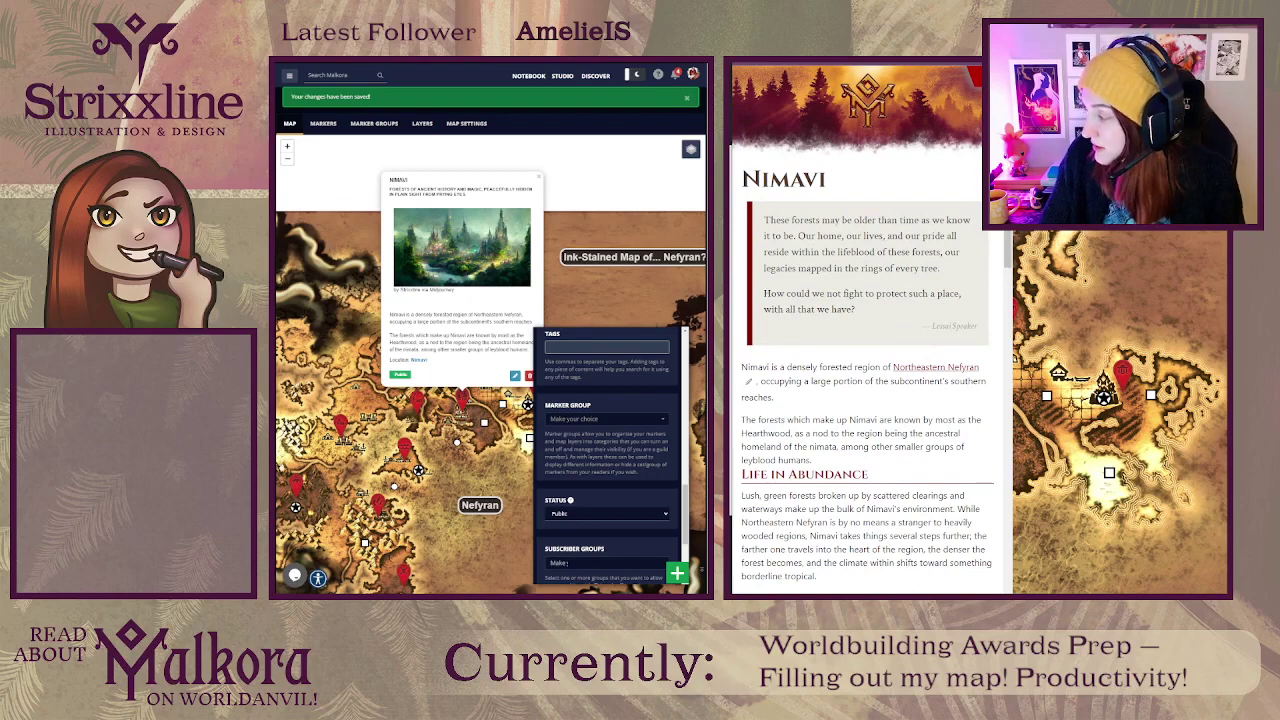
pyautogui.click(1020, 158)
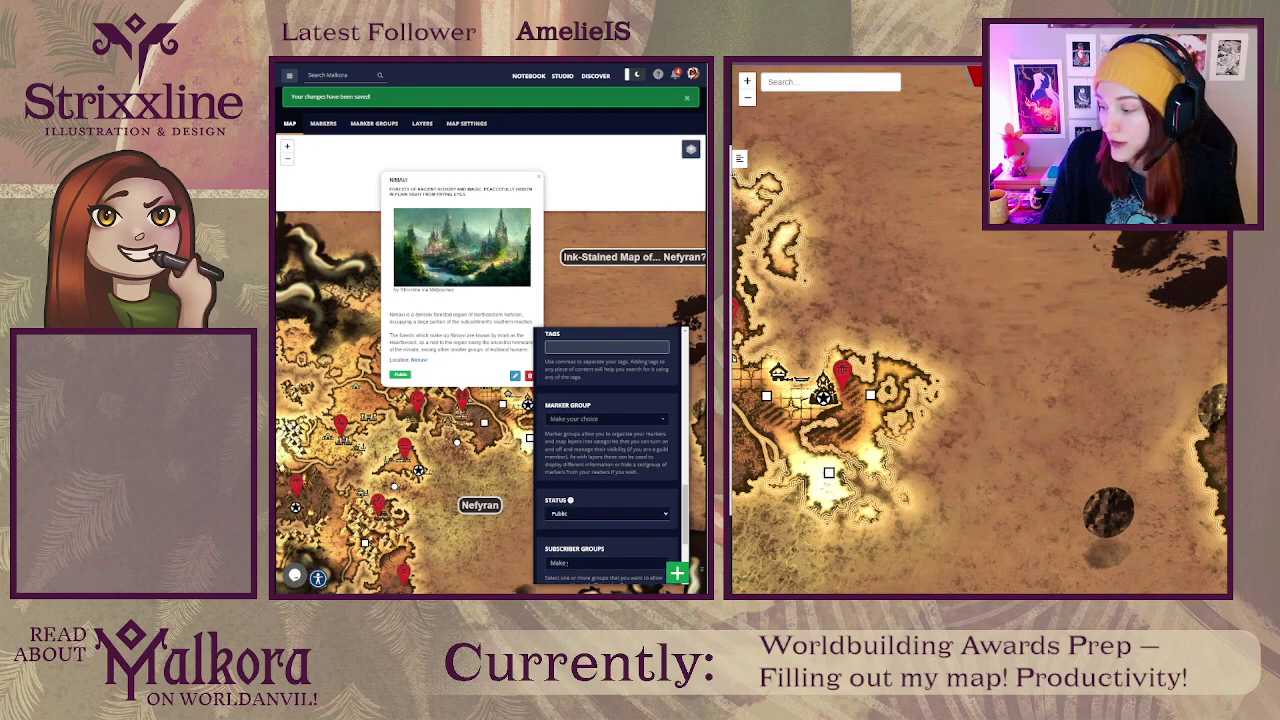
# Step: Look over the northeastern coast on the published map, previewing the Balogor and Uris Braena markers
pyautogui.moveTo(745, 176); pyautogui.dragTo(781, 178)
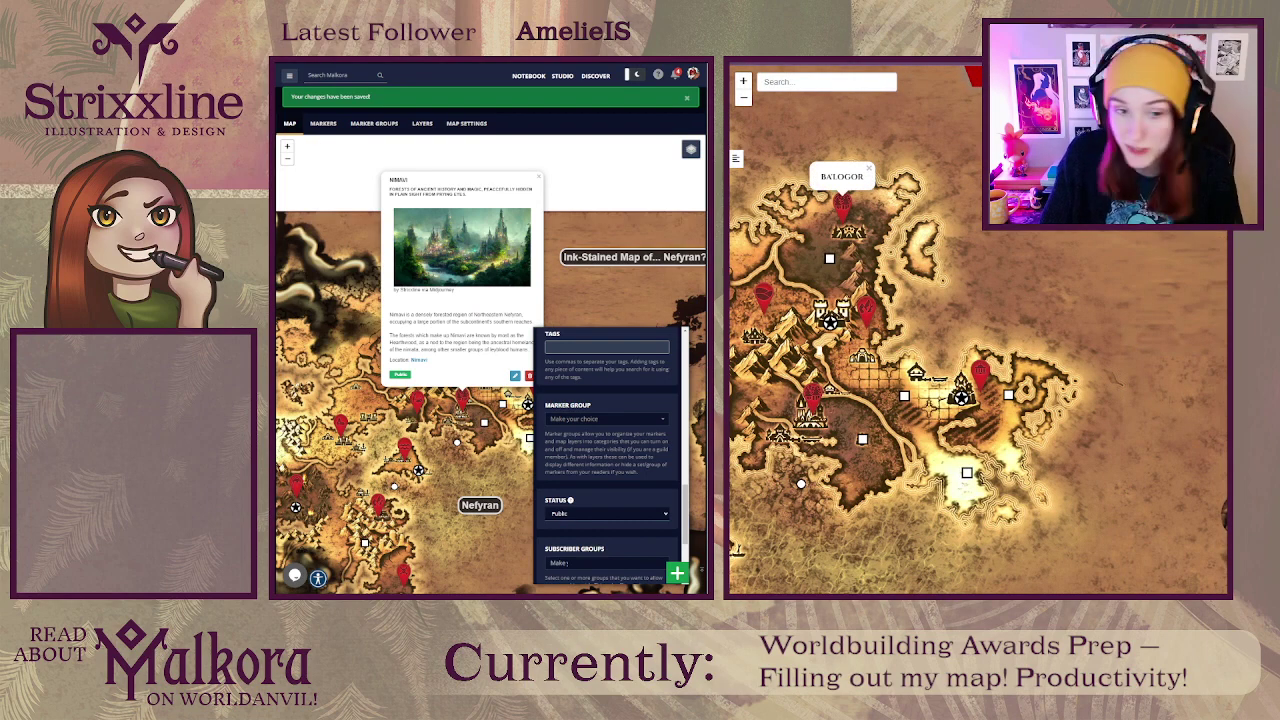
pyautogui.moveTo(1279, 400); pyautogui.dragTo(1229, 400)
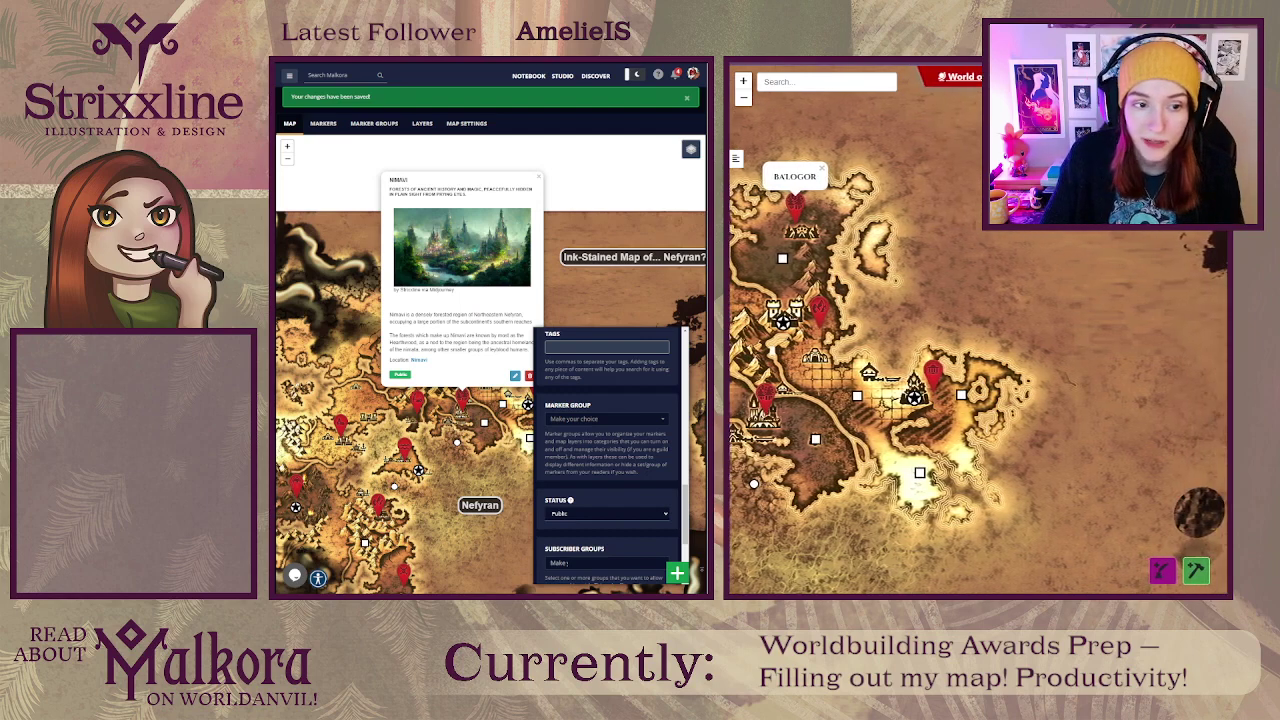
pyautogui.moveTo(1200, 283); pyautogui.dragTo(1185, 409)
pyautogui.moveTo(986, 196); pyautogui.dragTo(970, 291)
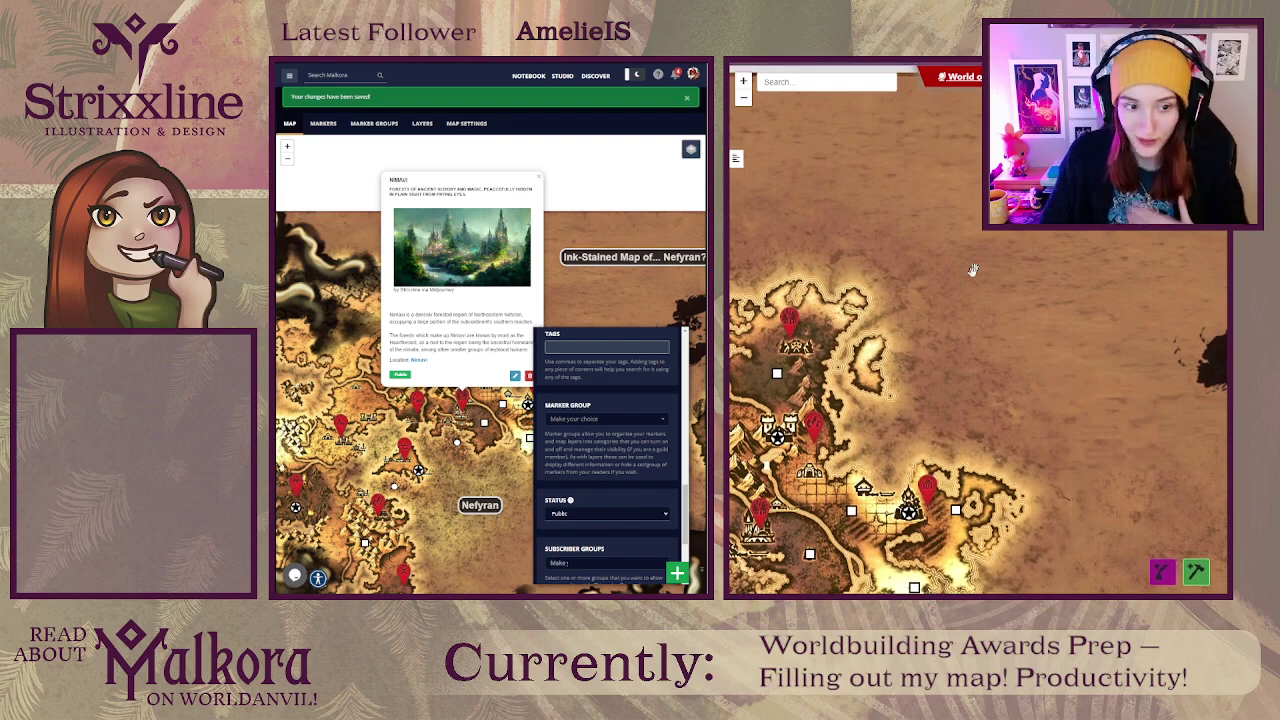
pyautogui.moveTo(947, 370); pyautogui.dragTo(1102, 243)
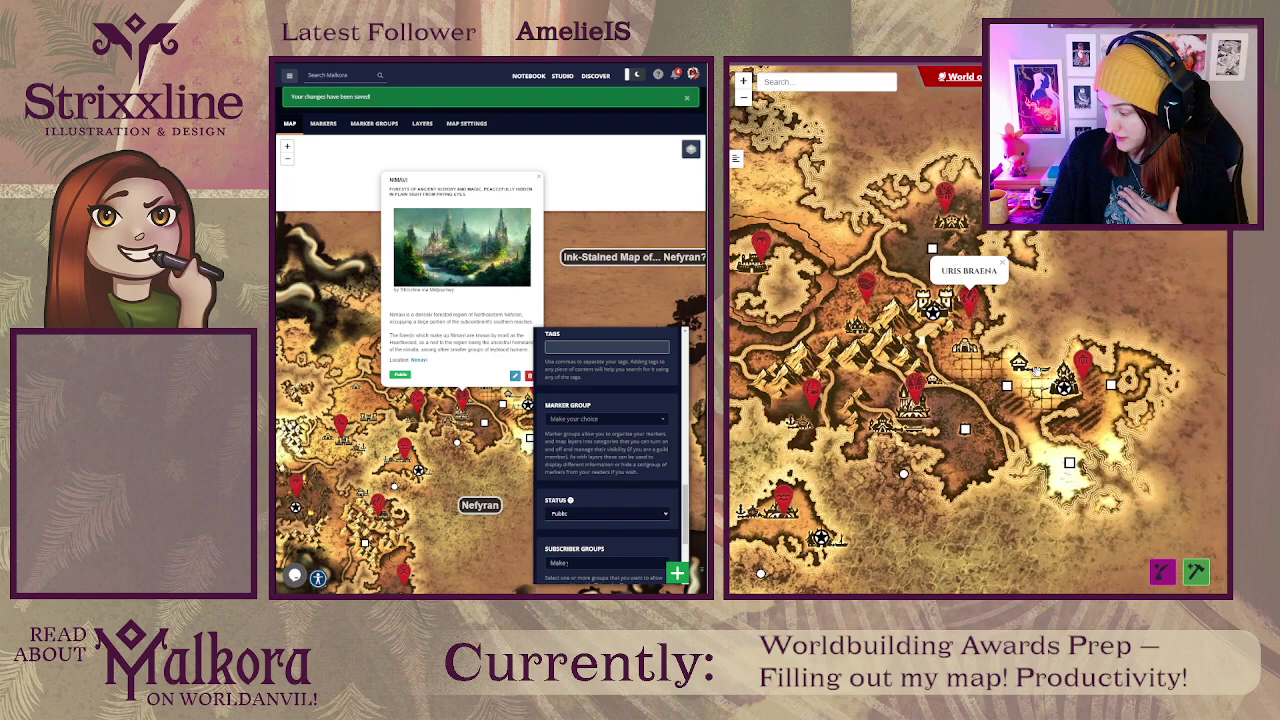
# Step: Open the Kingdom of Arsavela marker on the published map and skim its article down to the end
pyautogui.click(1083, 368)
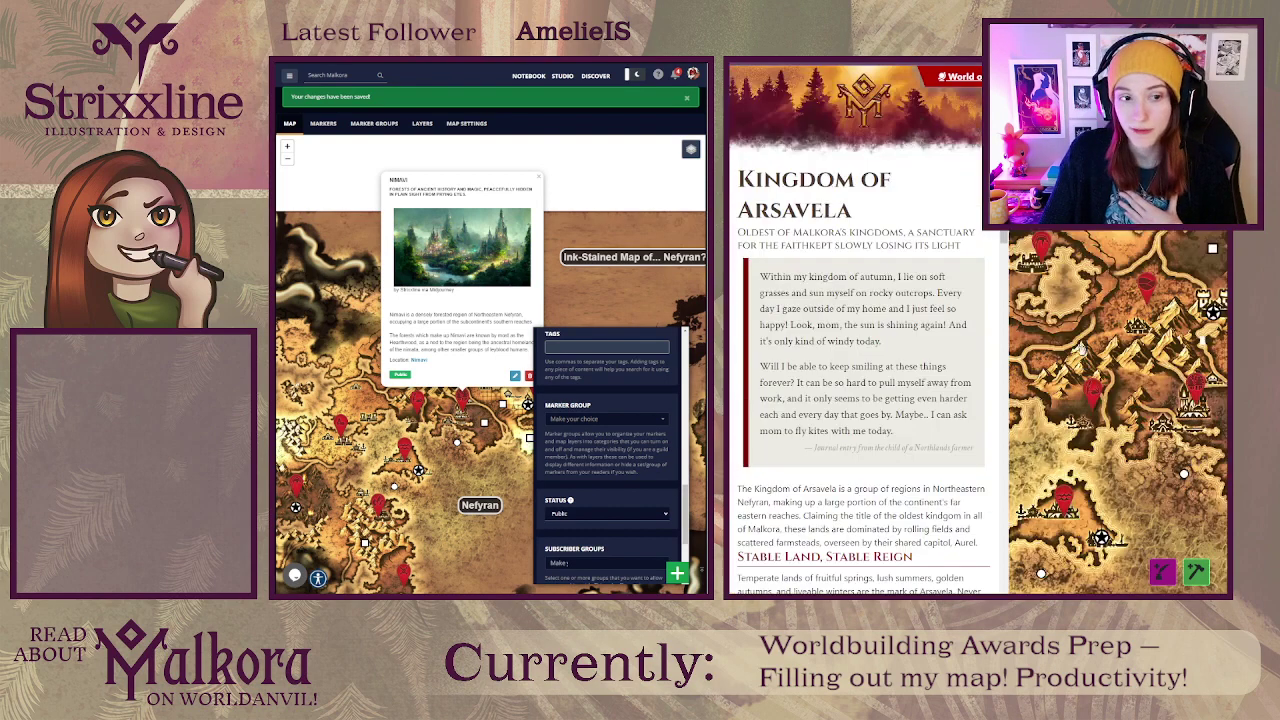
pyautogui.scroll(-10, 838, 297)
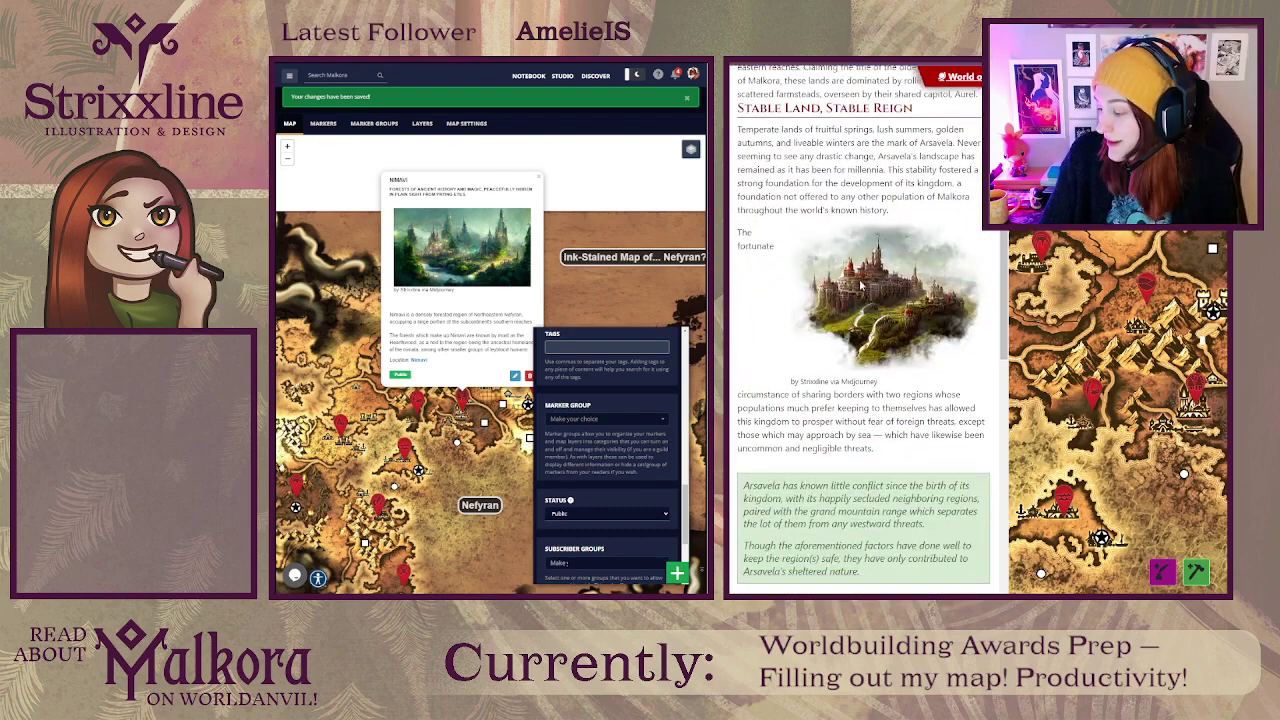
pyautogui.scroll(-10, 887, 279)
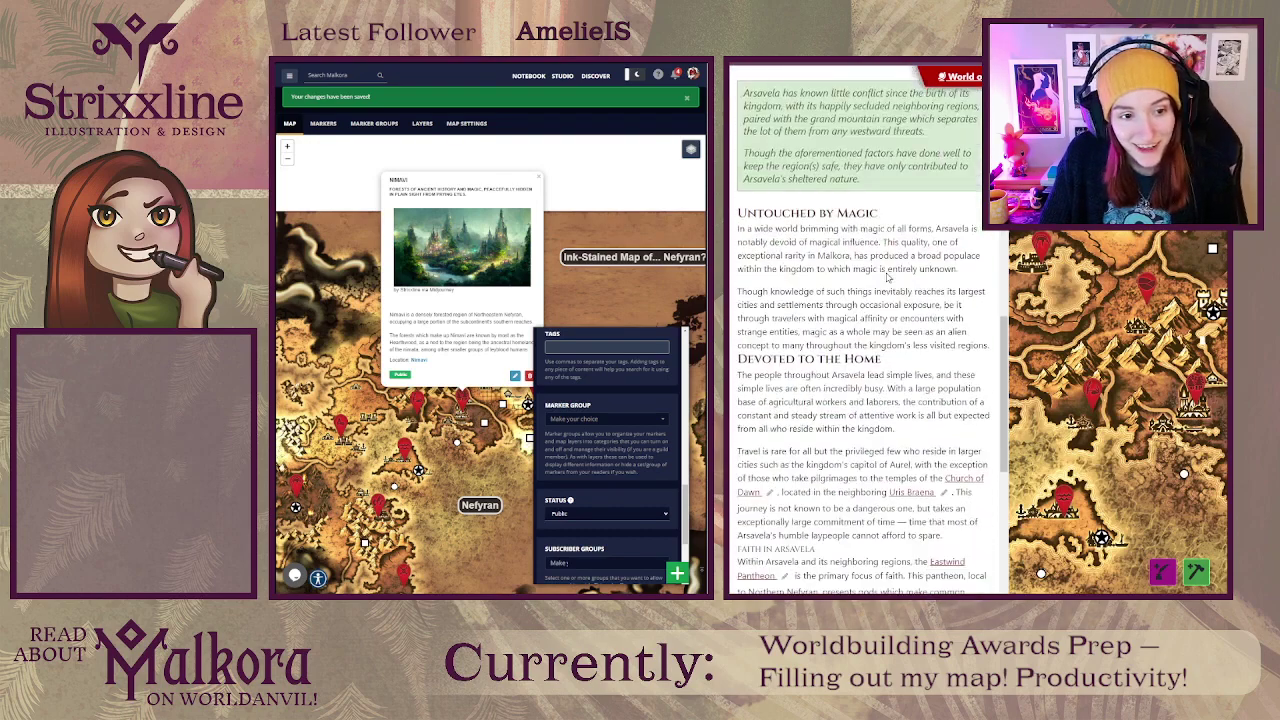
pyautogui.scroll(15, 895, 289)
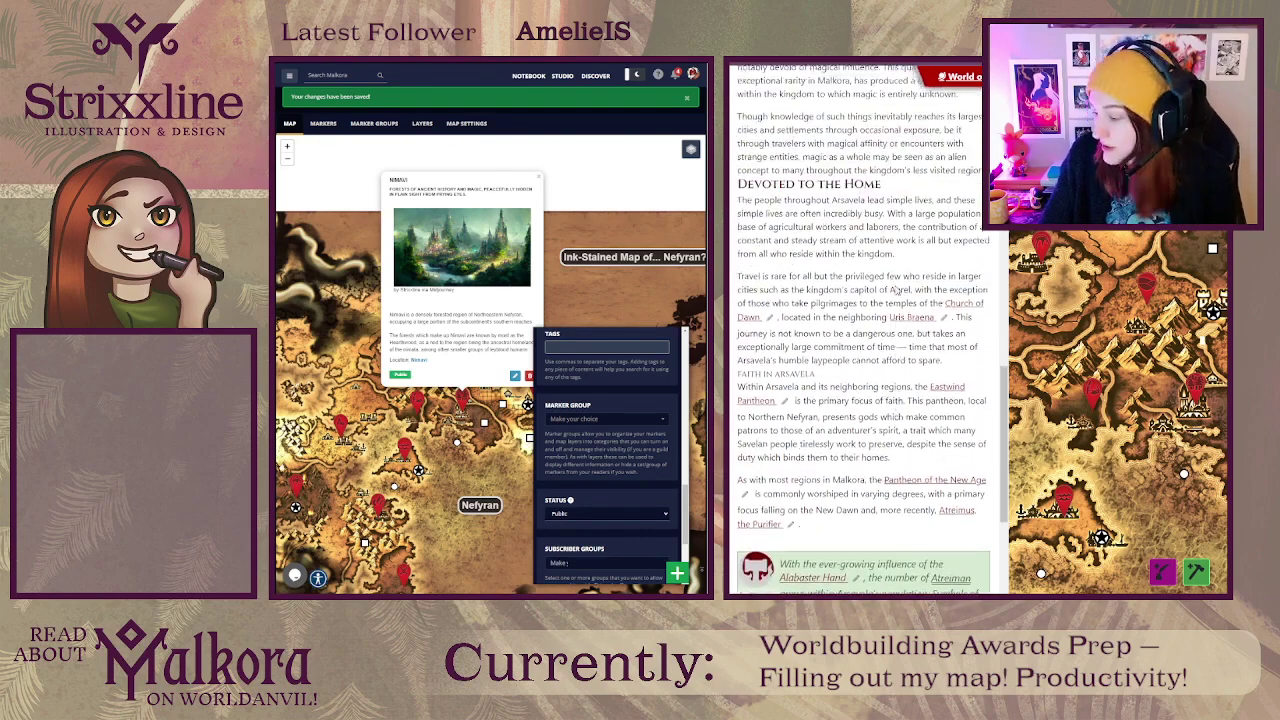
pyautogui.scroll(1, 910, 266)
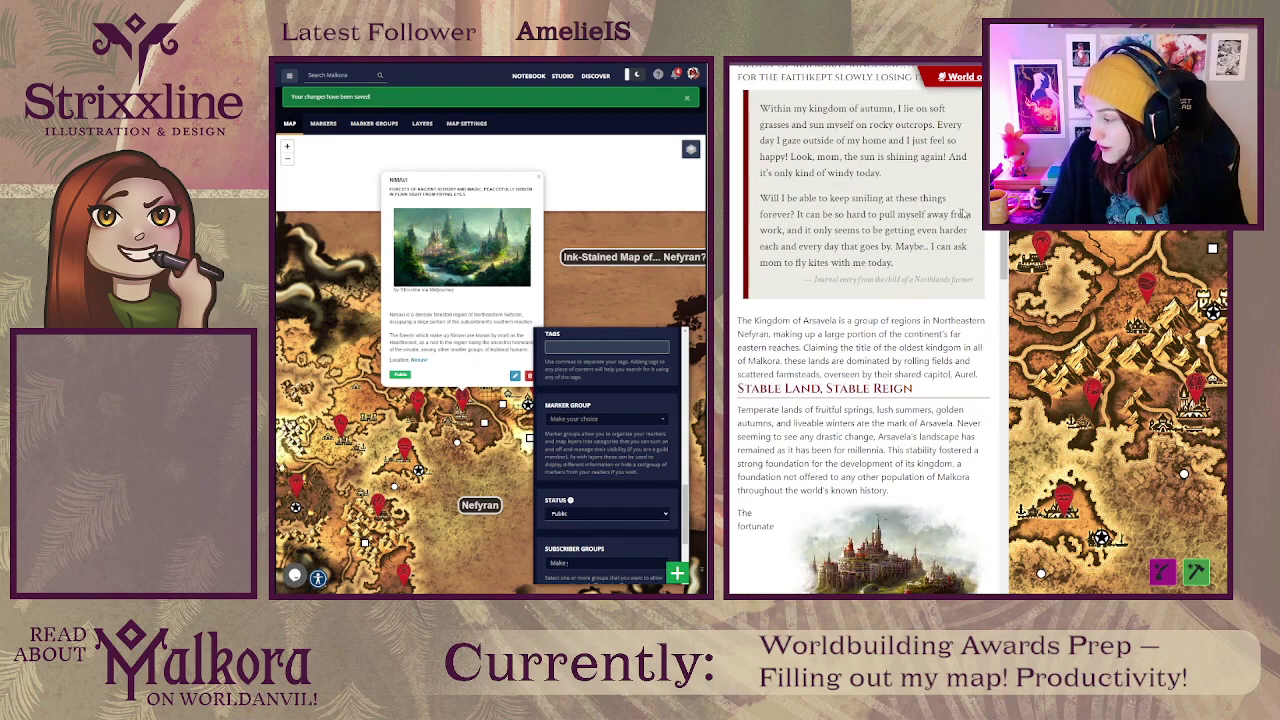
pyautogui.scroll(3, 964, 214)
pyautogui.scroll(-10, 927, 238)
pyautogui.scroll(-3, 927, 238)
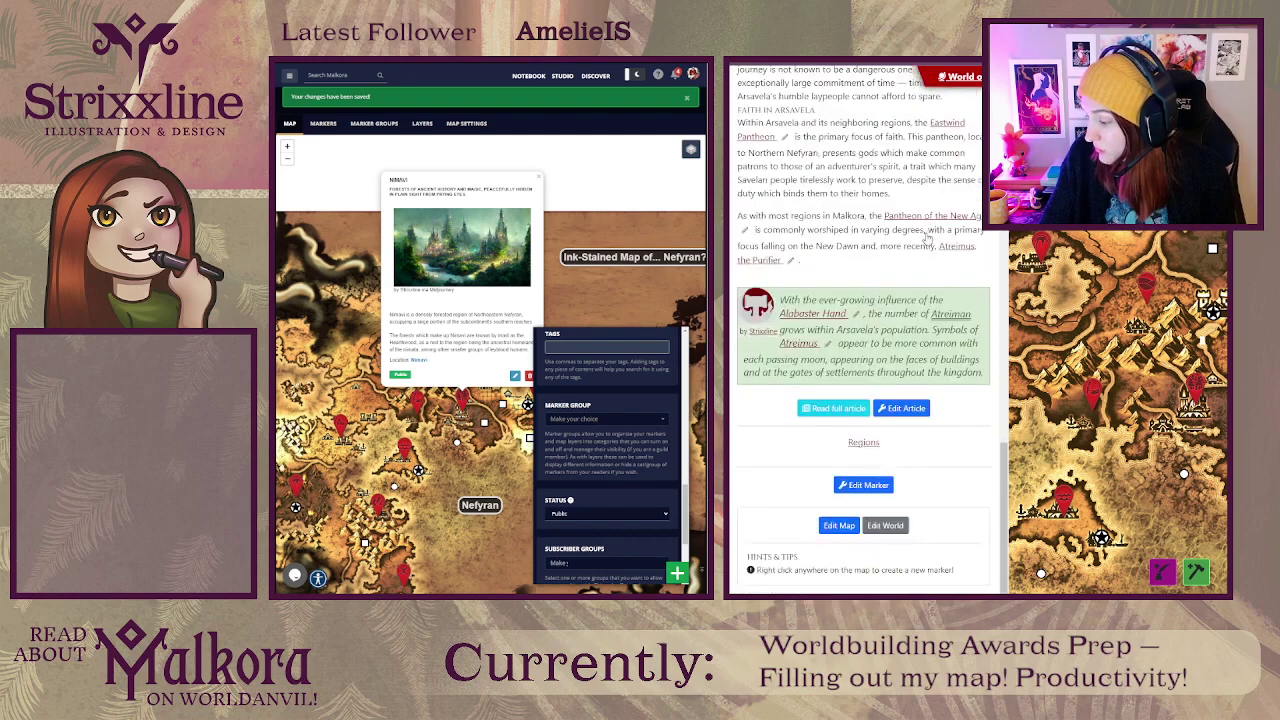
# Step: Open the full Kingdom of Arsavela article and read down past the Faith in Arsavela section
pyautogui.click(838, 410)
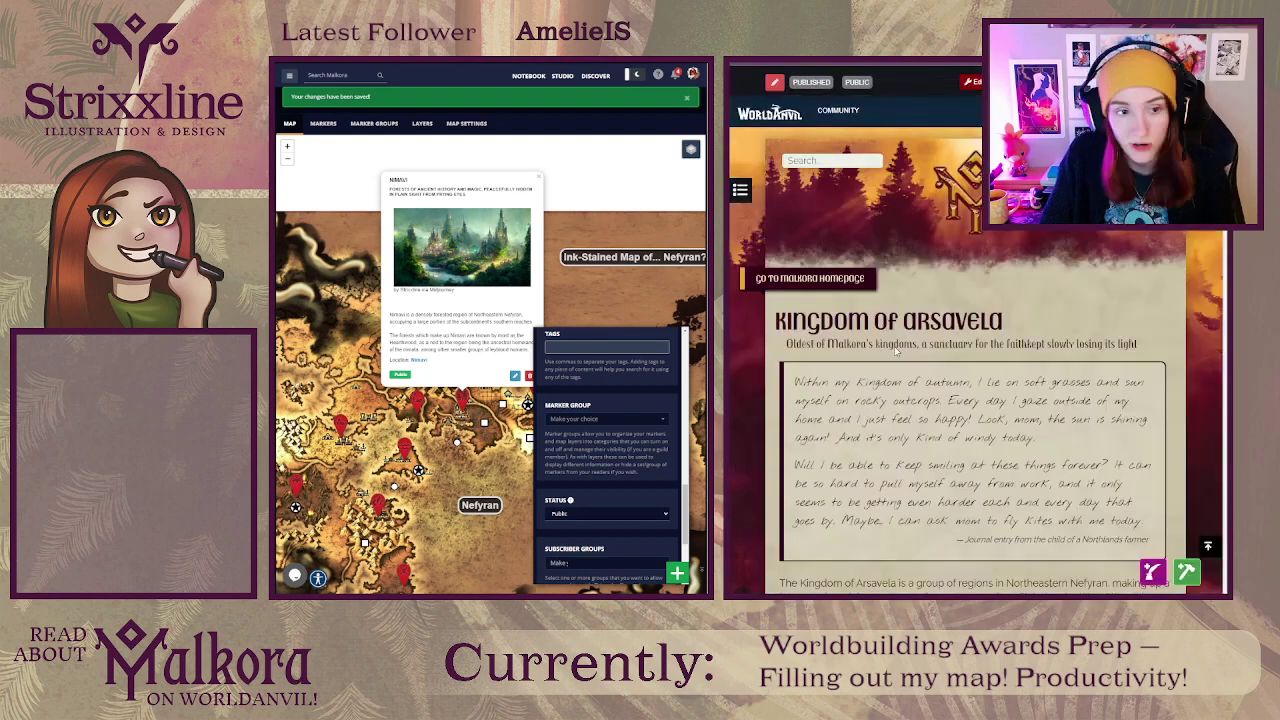
pyautogui.scroll(-6, 881, 354)
pyautogui.scroll(3, 898, 350)
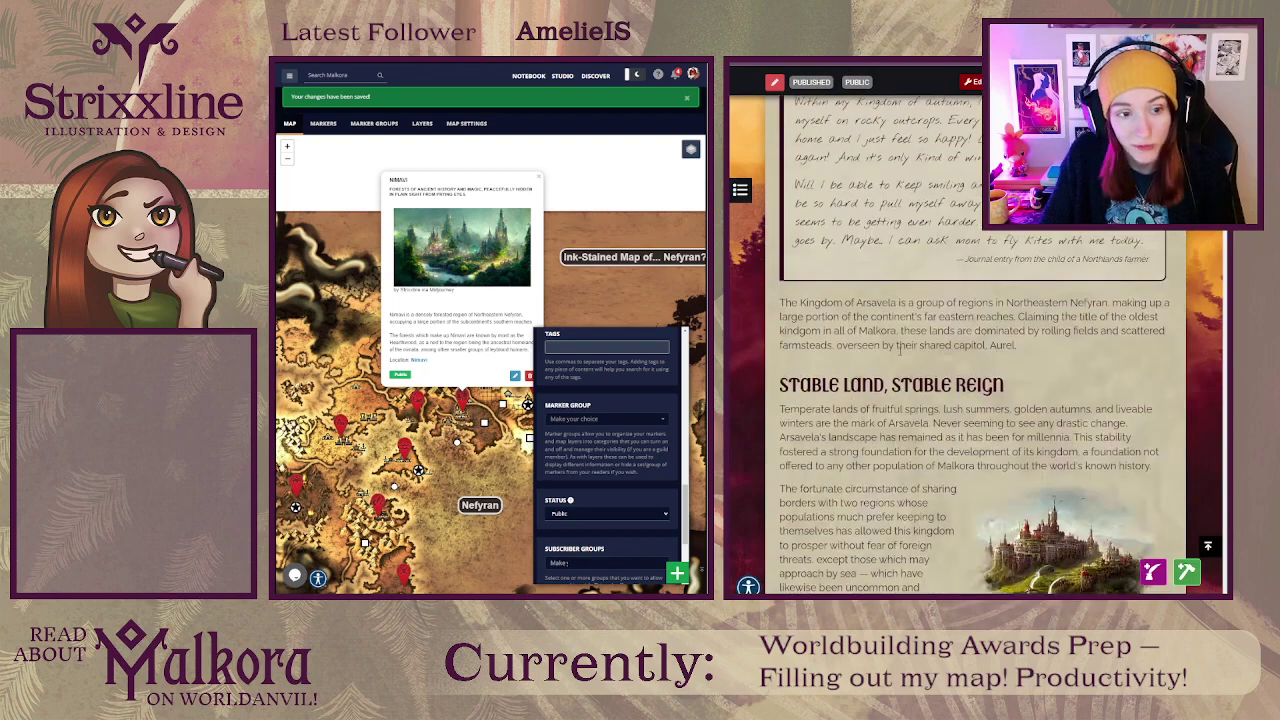
pyautogui.scroll(-6, 898, 350)
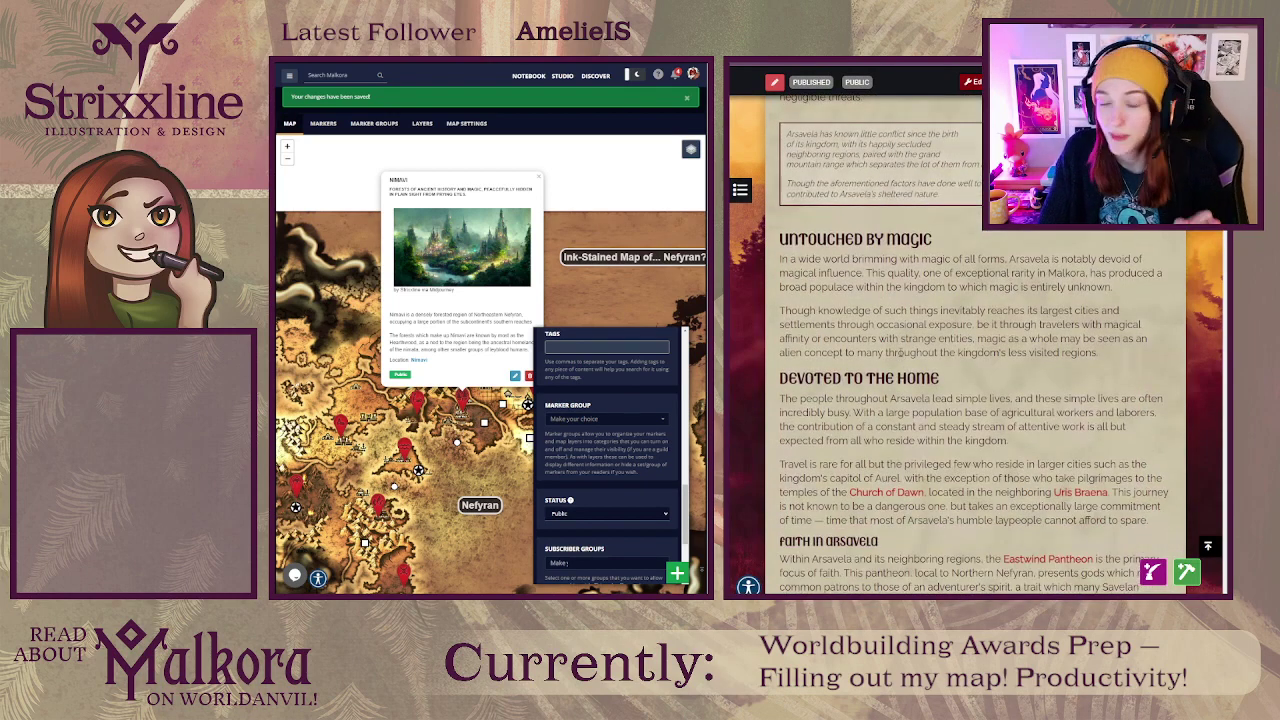
pyautogui.scroll(-4, 898, 352)
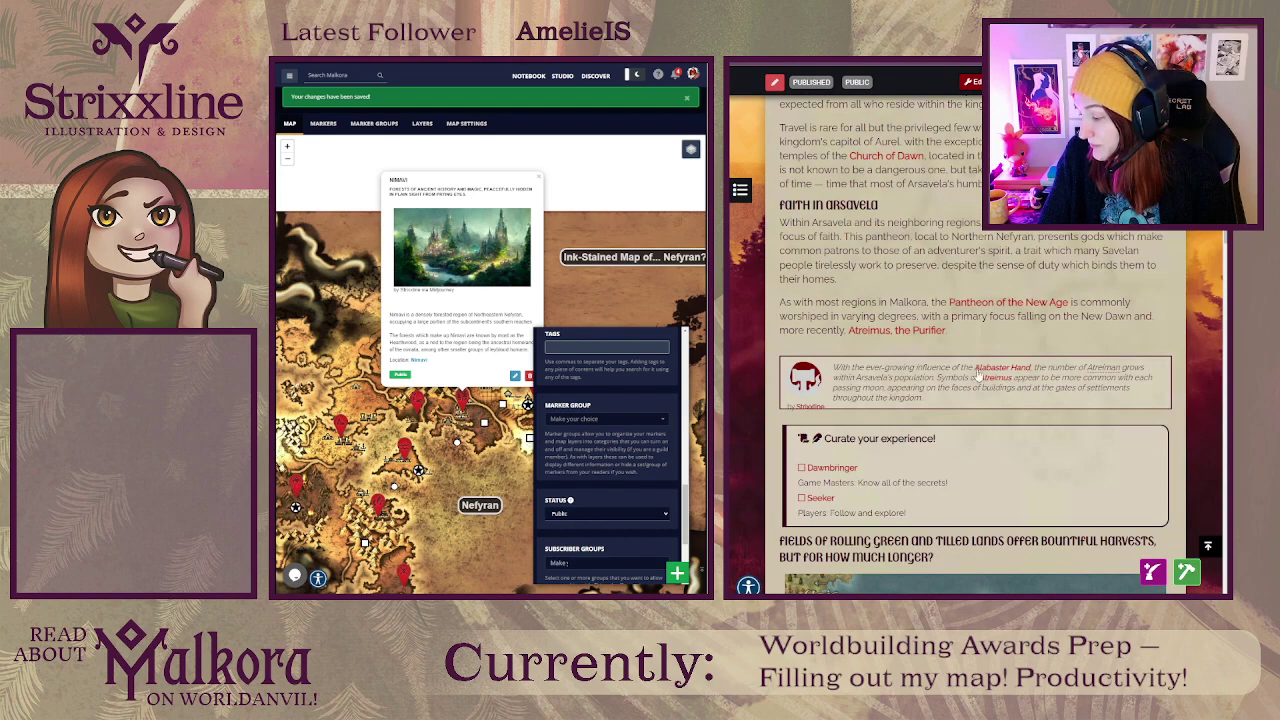
# Step: Look over the Kingdom of Arsavela article from the Faith in Arsavela section past its region map, checking the wider layout from the top
pyautogui.scroll(-3, 1176, 400)
pyautogui.scroll(-1, 1178, 404)
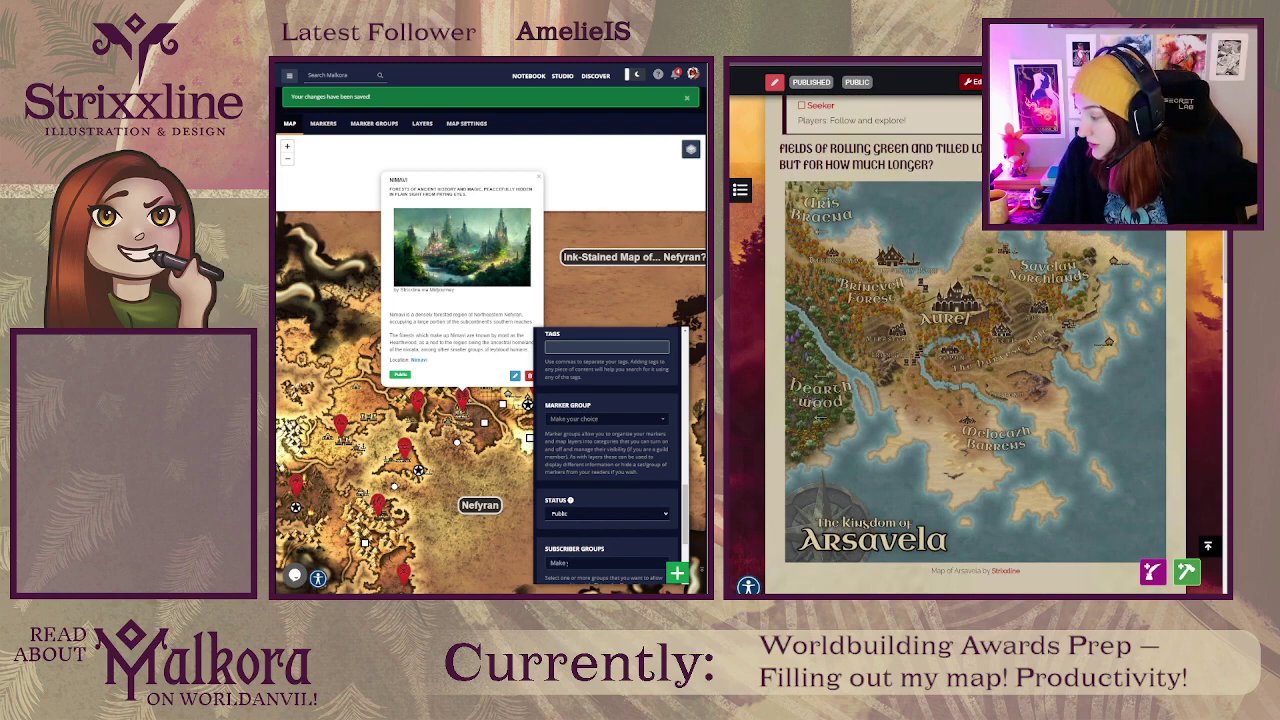
pyautogui.scroll(-5, 983, 390)
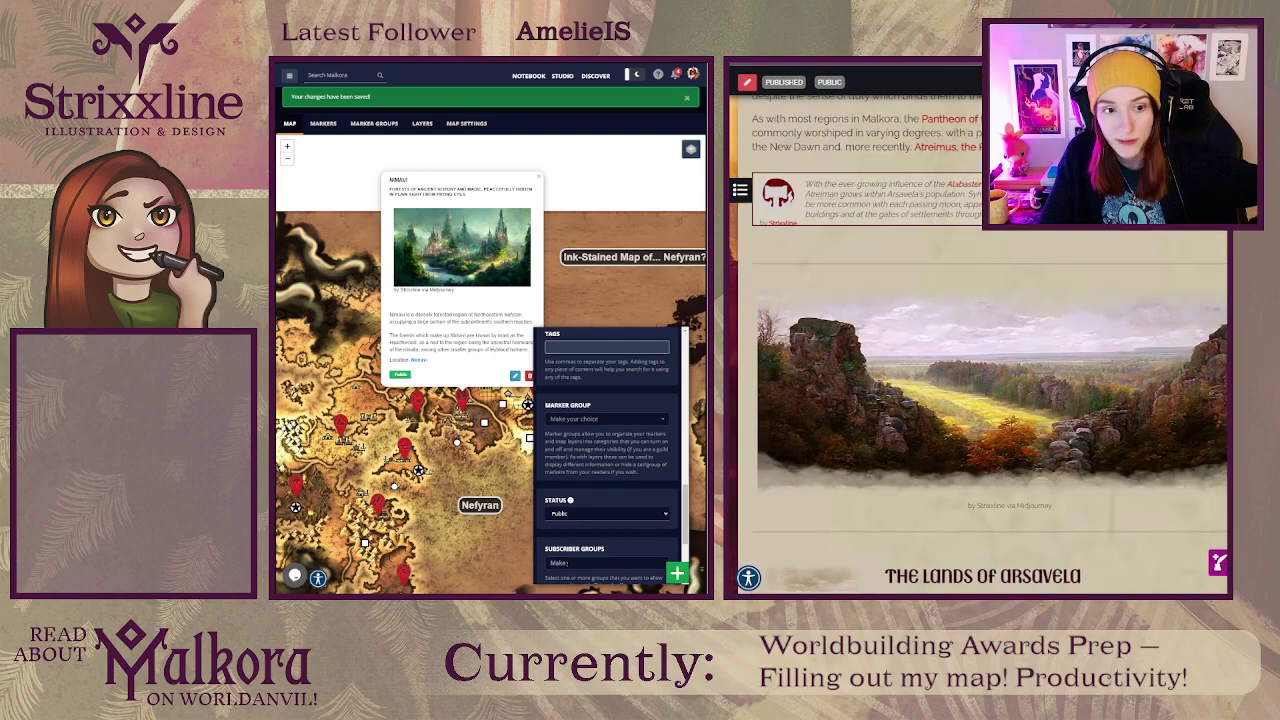
pyautogui.scroll(1, 1138, 415)
pyautogui.scroll(10, 1138, 415)
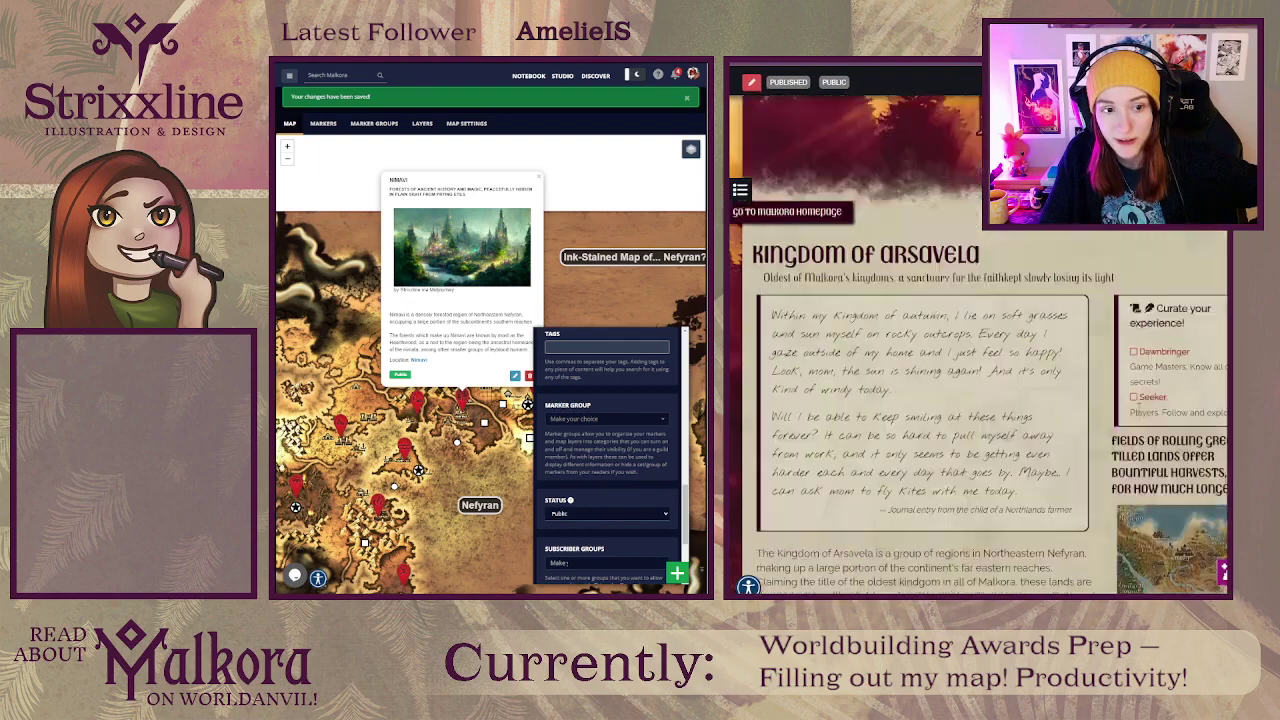
pyautogui.scroll(-1, 1183, 436)
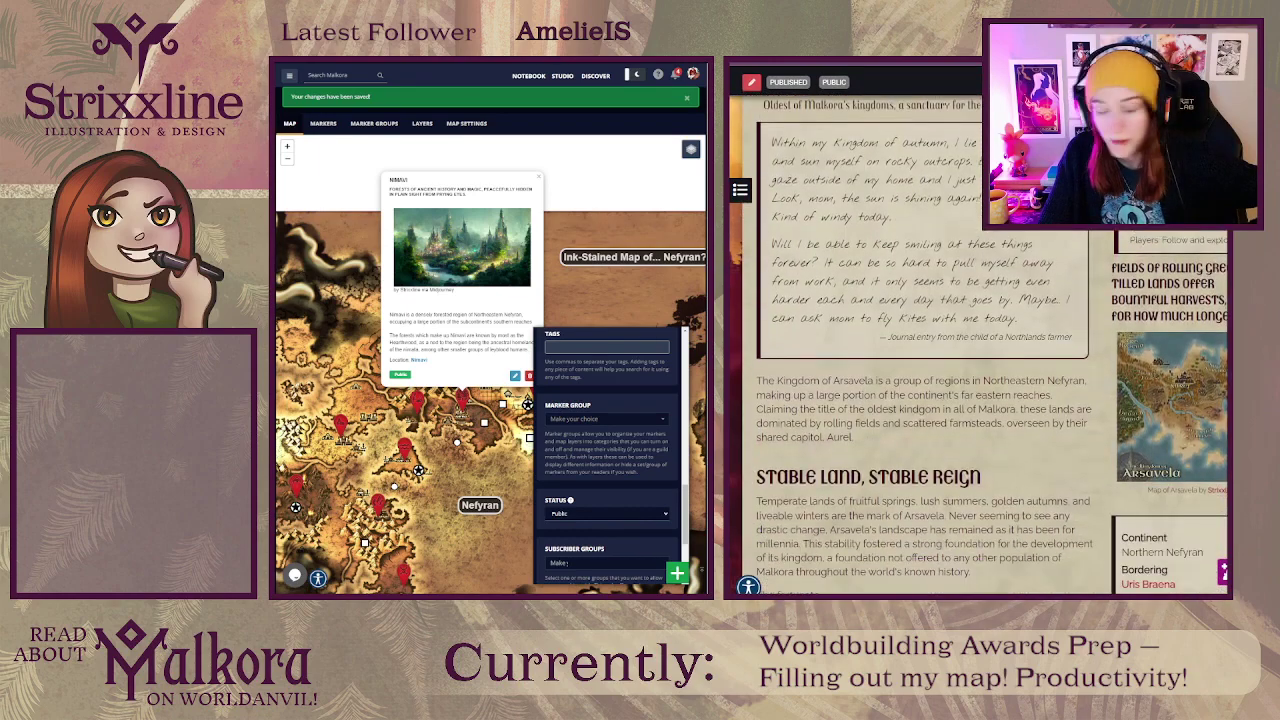
# Step: Examine the Kingdom of Arsavela map and the region details beneath it in the article's narrow layout
pyautogui.scroll(-15, 1153, 363)
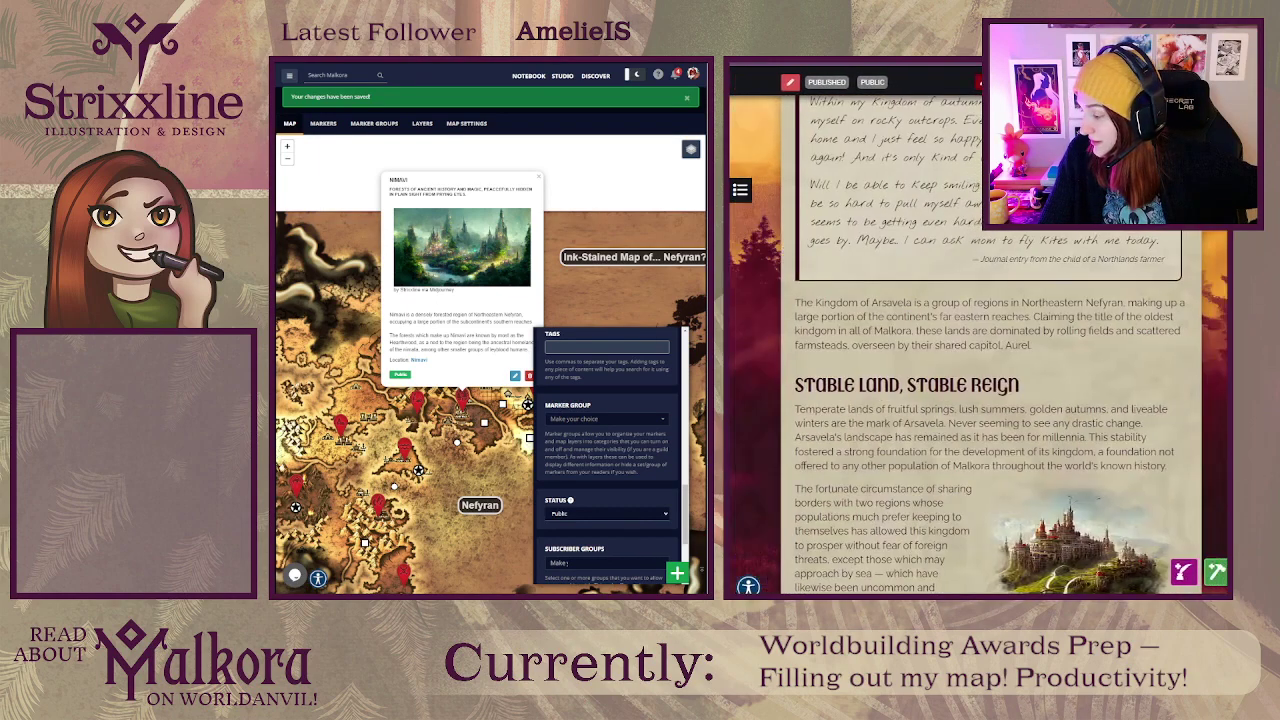
pyautogui.scroll(-2, 1153, 363)
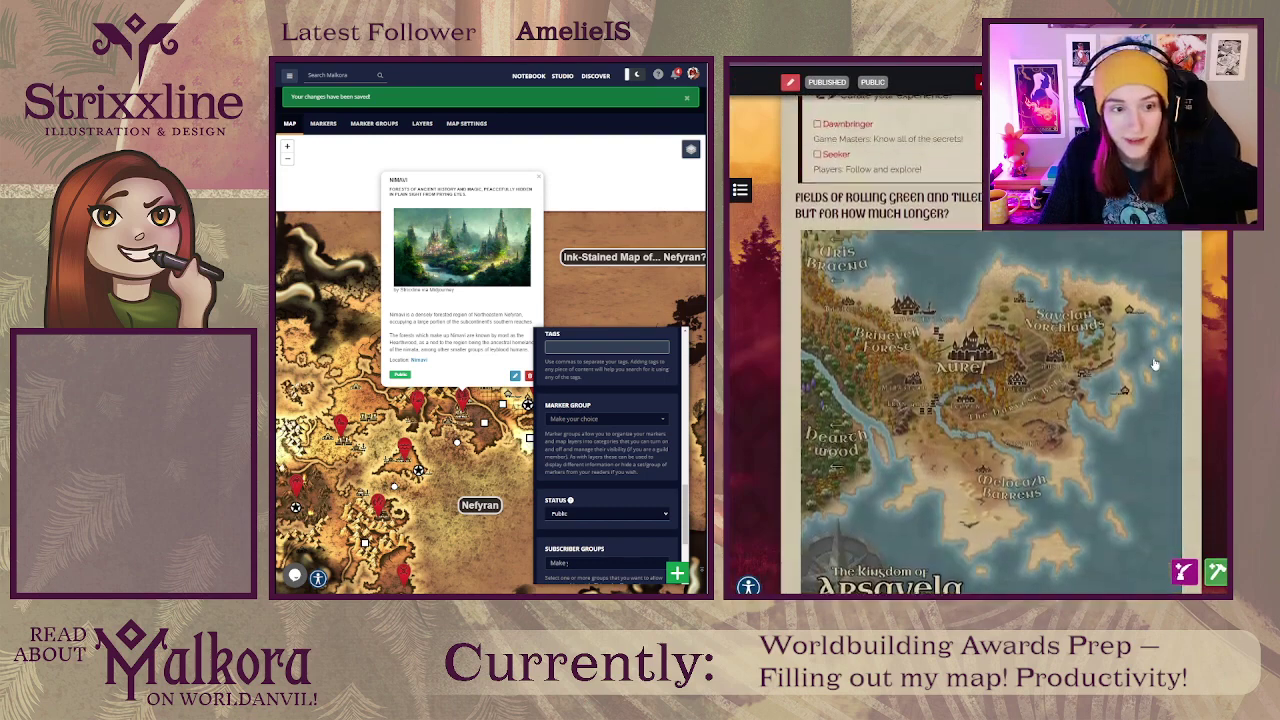
pyautogui.scroll(-1, 1191, 366)
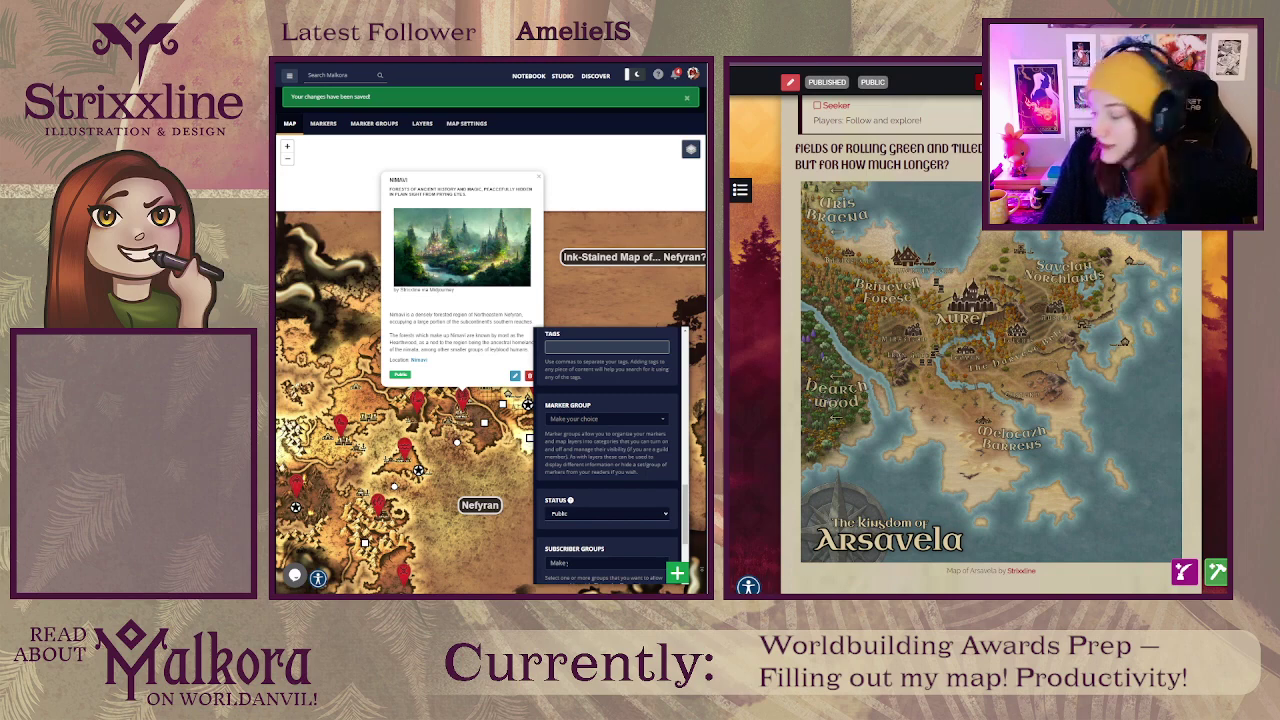
pyautogui.scroll(-2, 1166, 383)
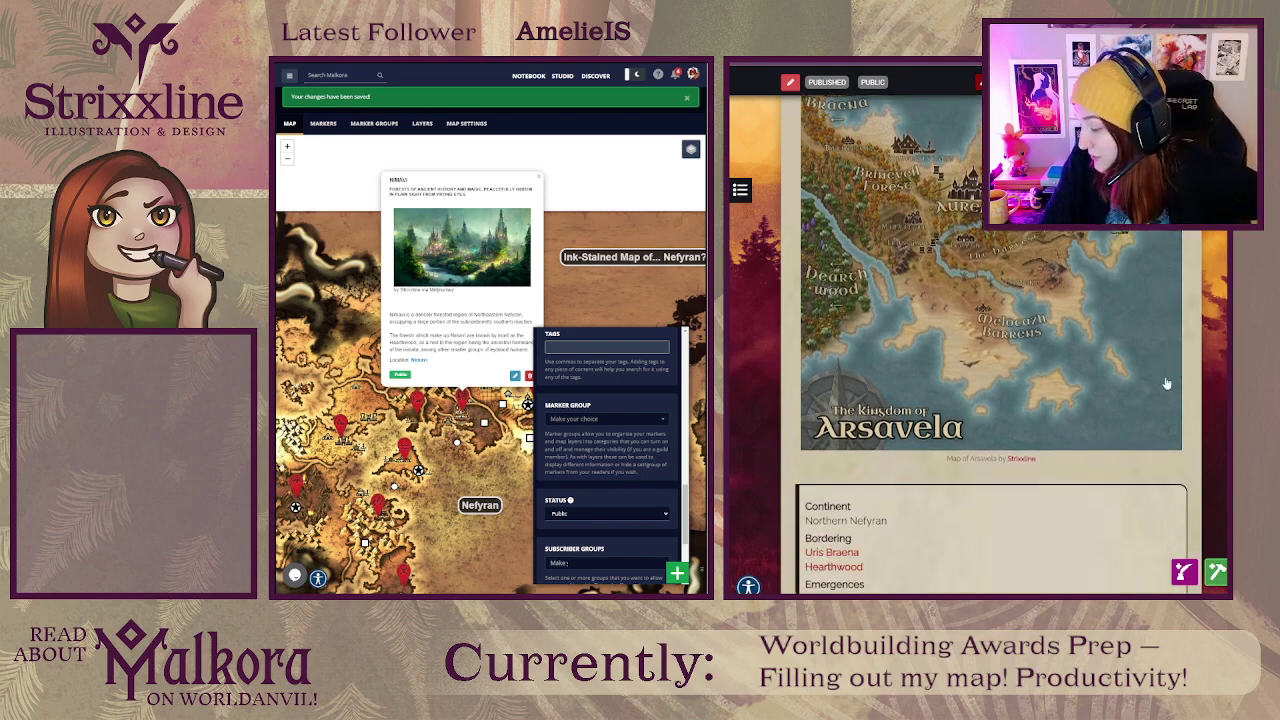
pyautogui.scroll(4, 1191, 384)
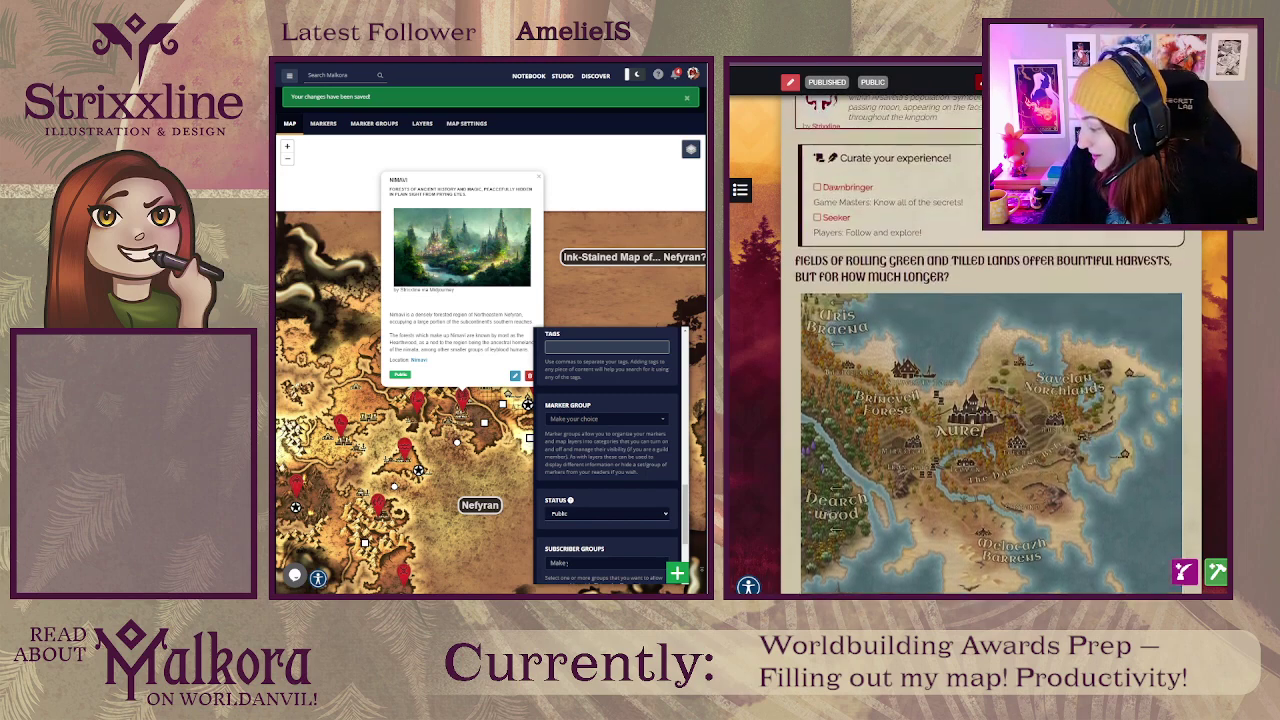
# Step: Skim The Lands of Arsavela section through the article's end, return to the published map, and dismiss the marker's article preview
pyautogui.scroll(-10, 980, 345)
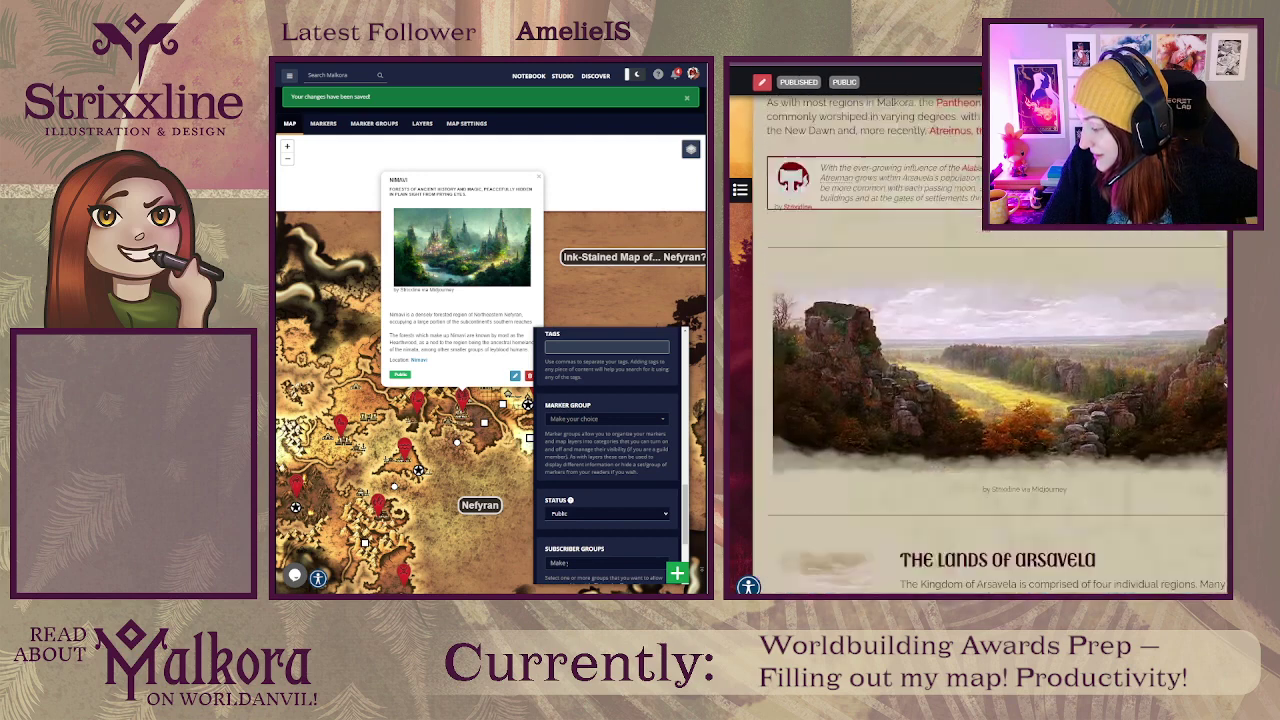
pyautogui.scroll(-4, 980, 345)
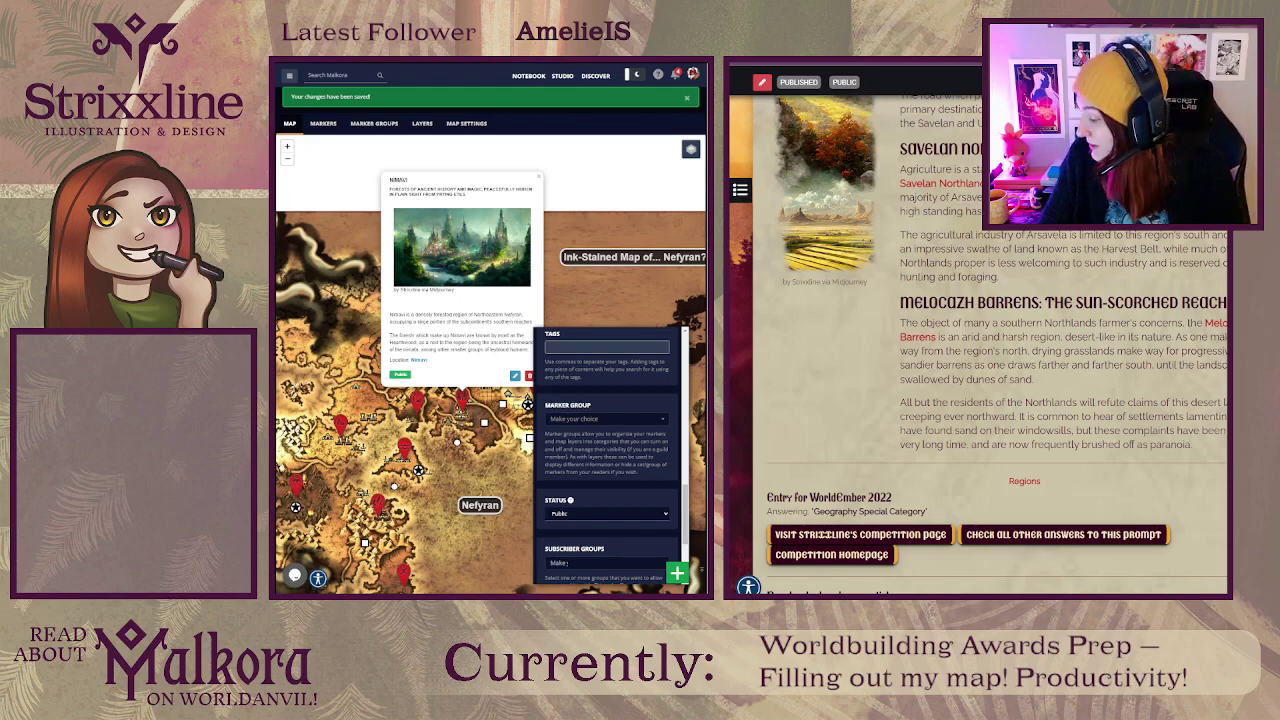
pyautogui.scroll(15, 990, 340)
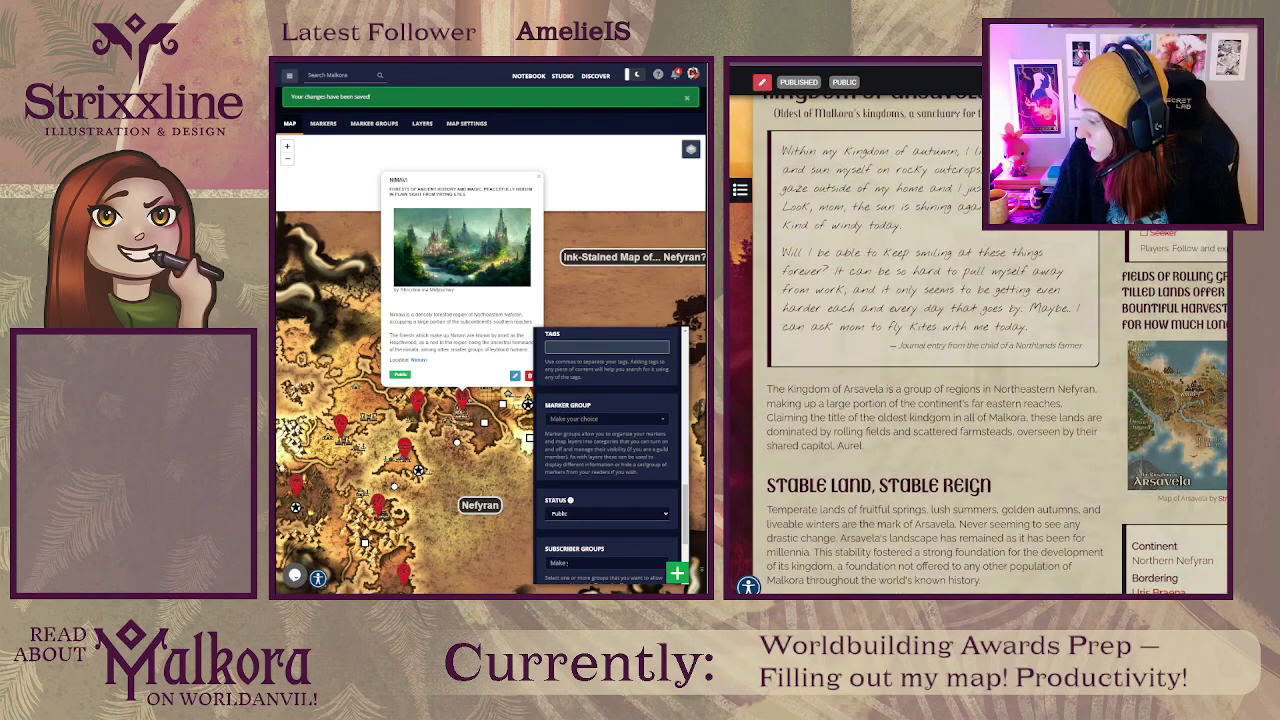
pyautogui.scroll(3, 990, 340)
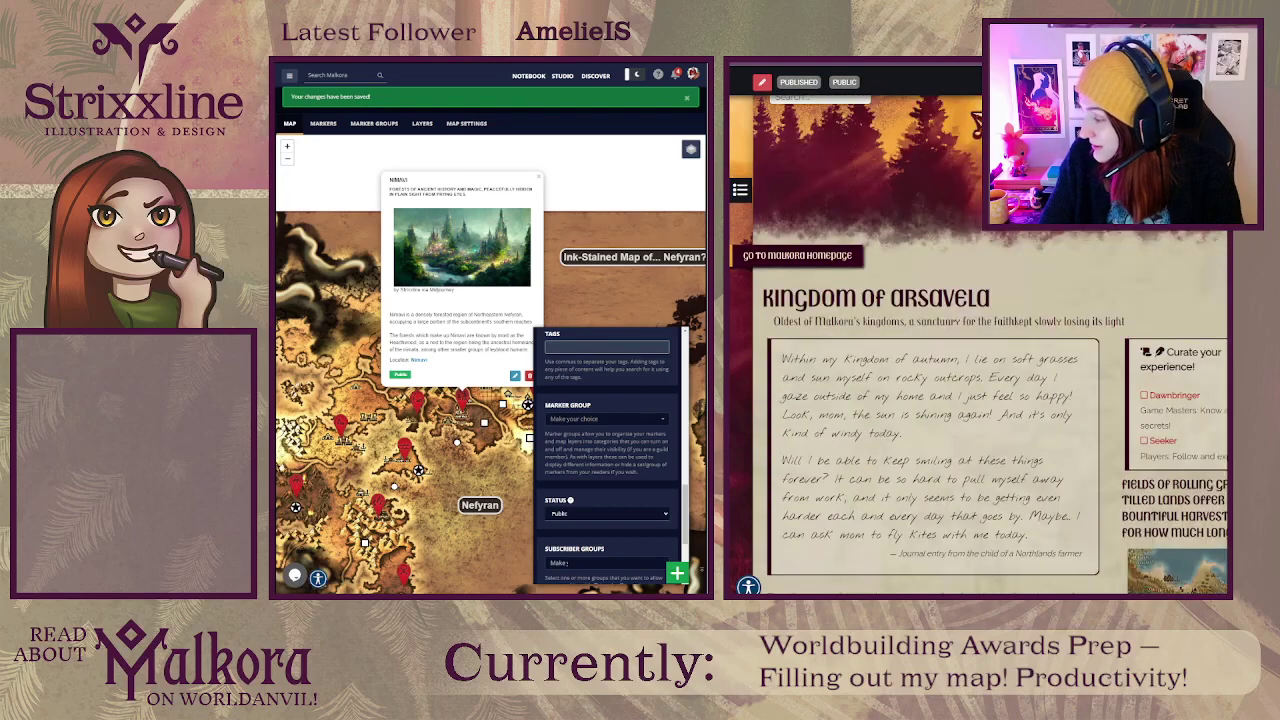
pyautogui.hotkey('alt', 'Left')
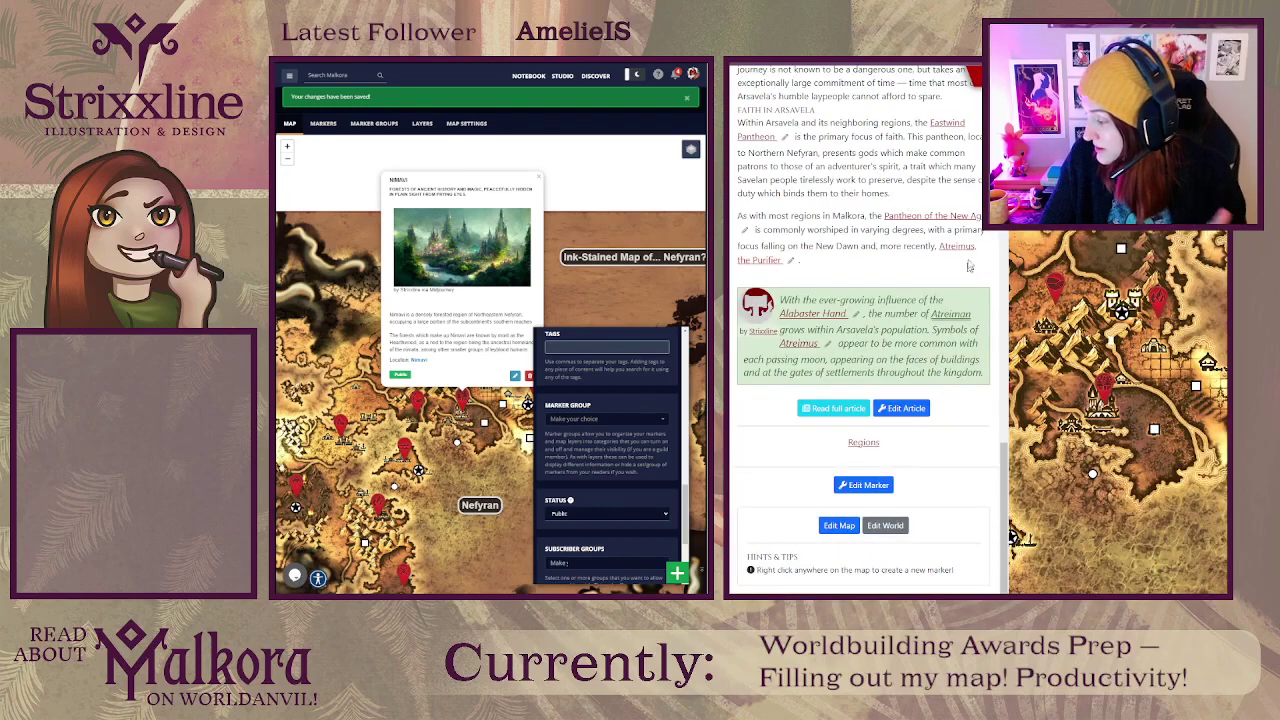
pyautogui.click(988, 82)
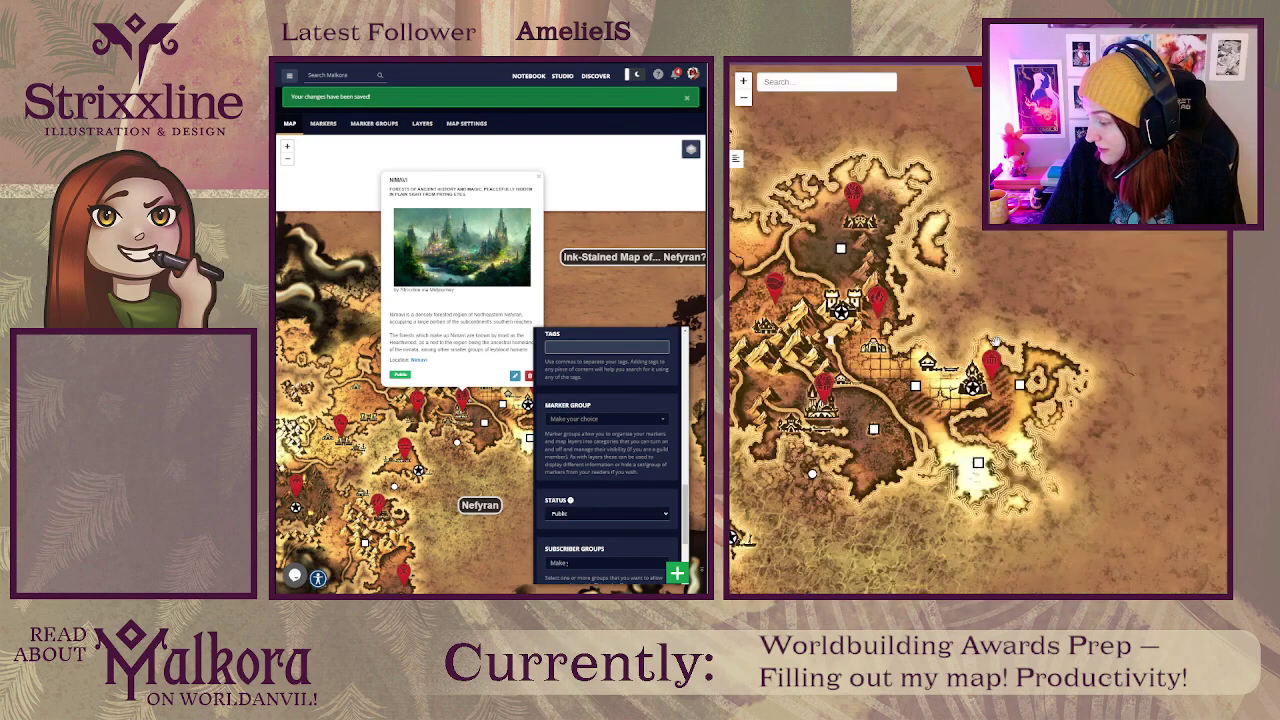
pyautogui.moveTo(996, 342); pyautogui.dragTo(1084, 336)
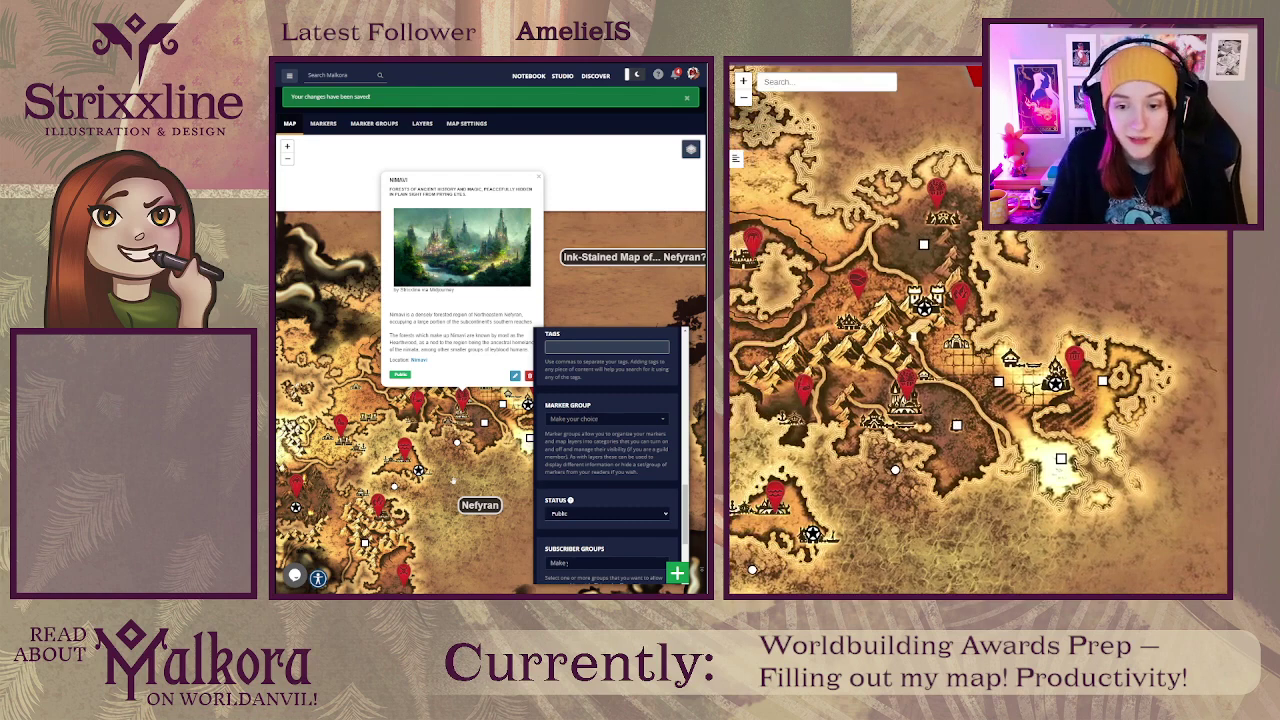
# Step: Close the Nimavi popup on the editing map and preview the small region markers around the northeast, including Brinevell Forest
pyautogui.moveTo(452, 472); pyautogui.dragTo(456, 479)
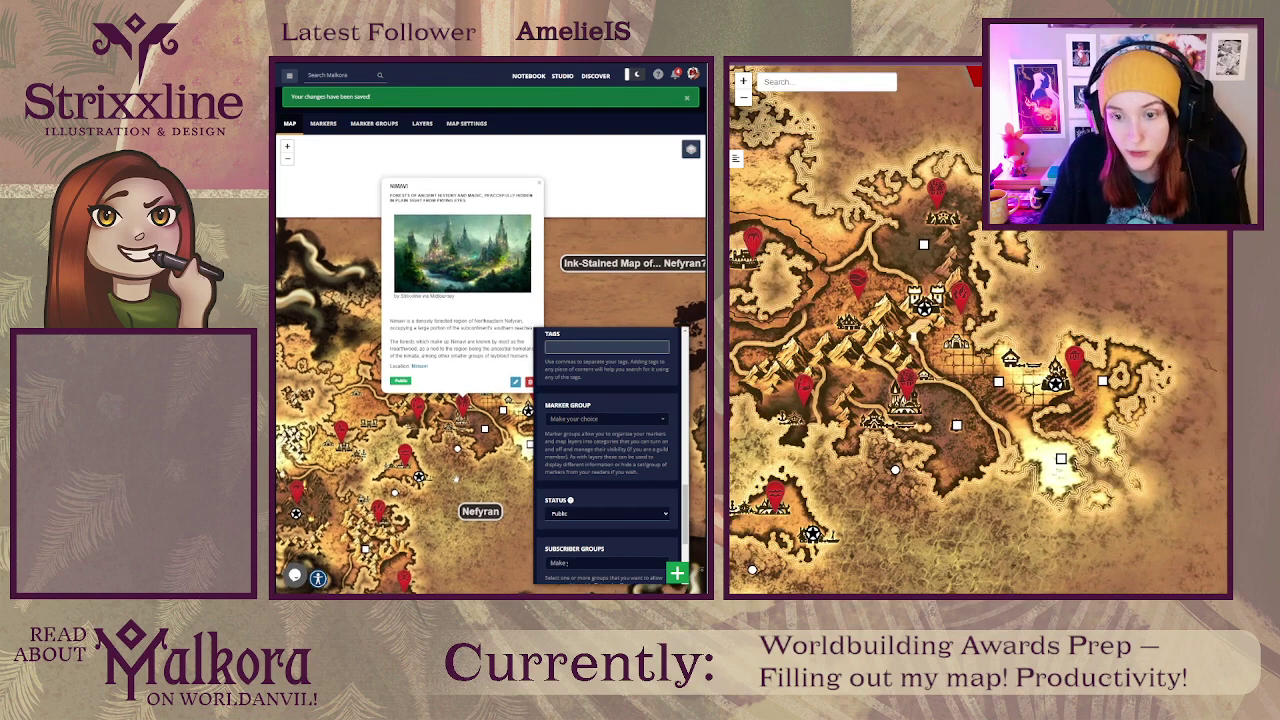
pyautogui.click(458, 476)
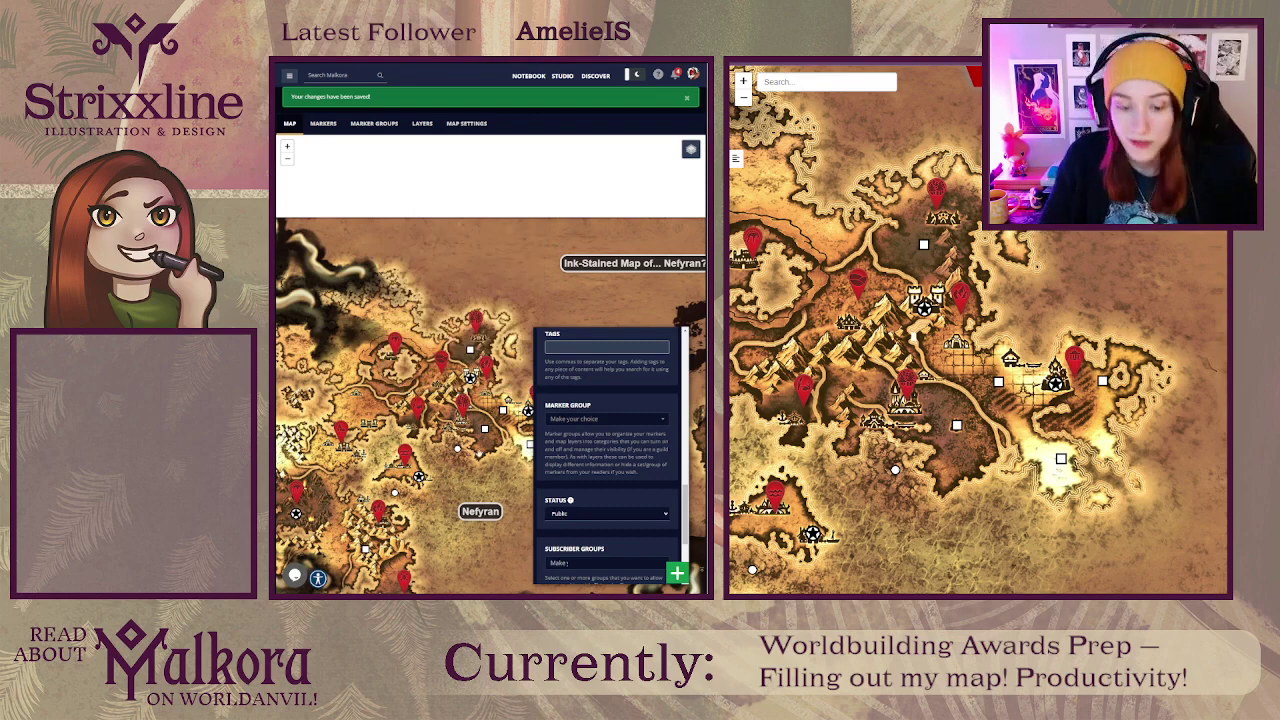
pyautogui.moveTo(462, 454); pyautogui.dragTo(434, 436)
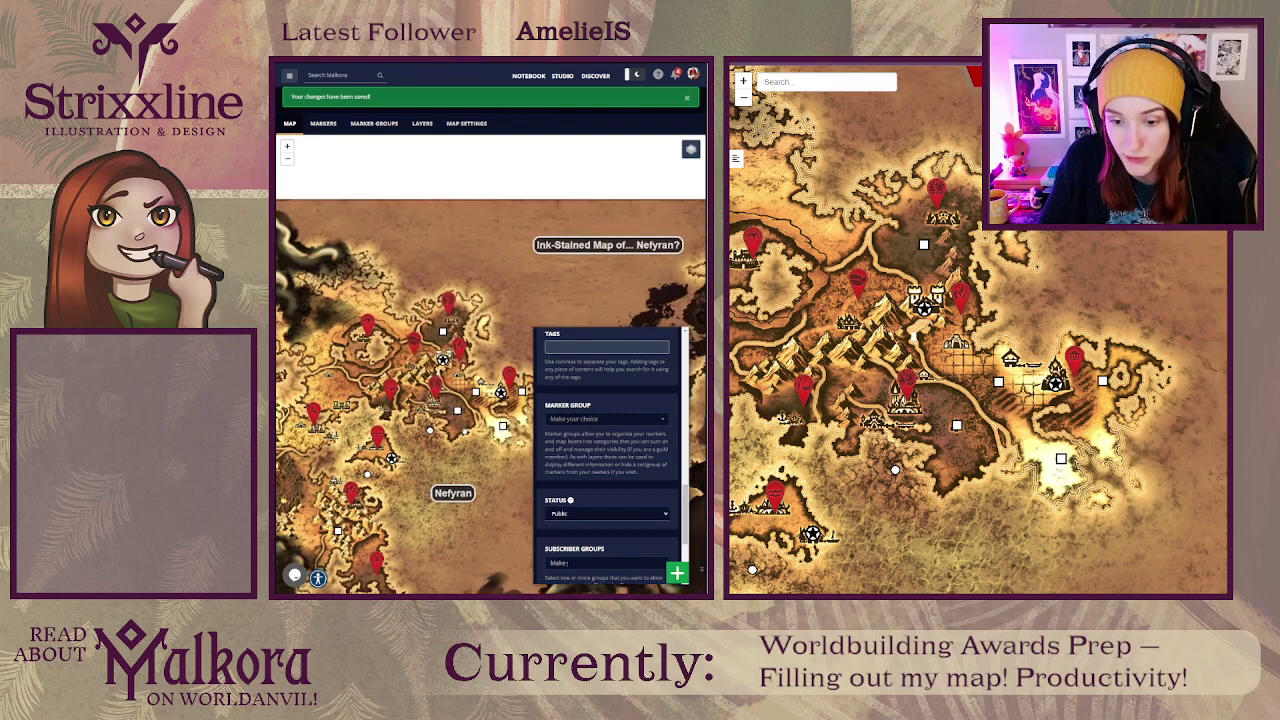
pyautogui.click(429, 432)
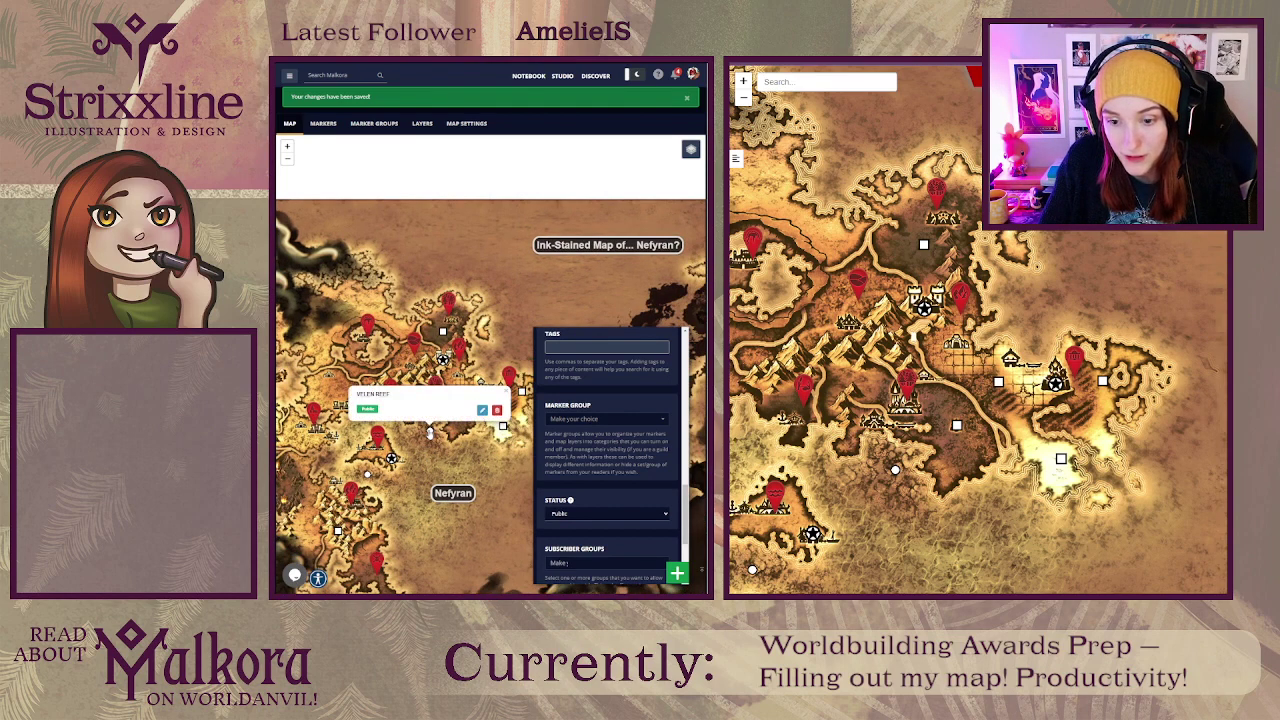
pyautogui.moveTo(457, 414); pyautogui.dragTo(427, 418)
pyautogui.click(428, 416)
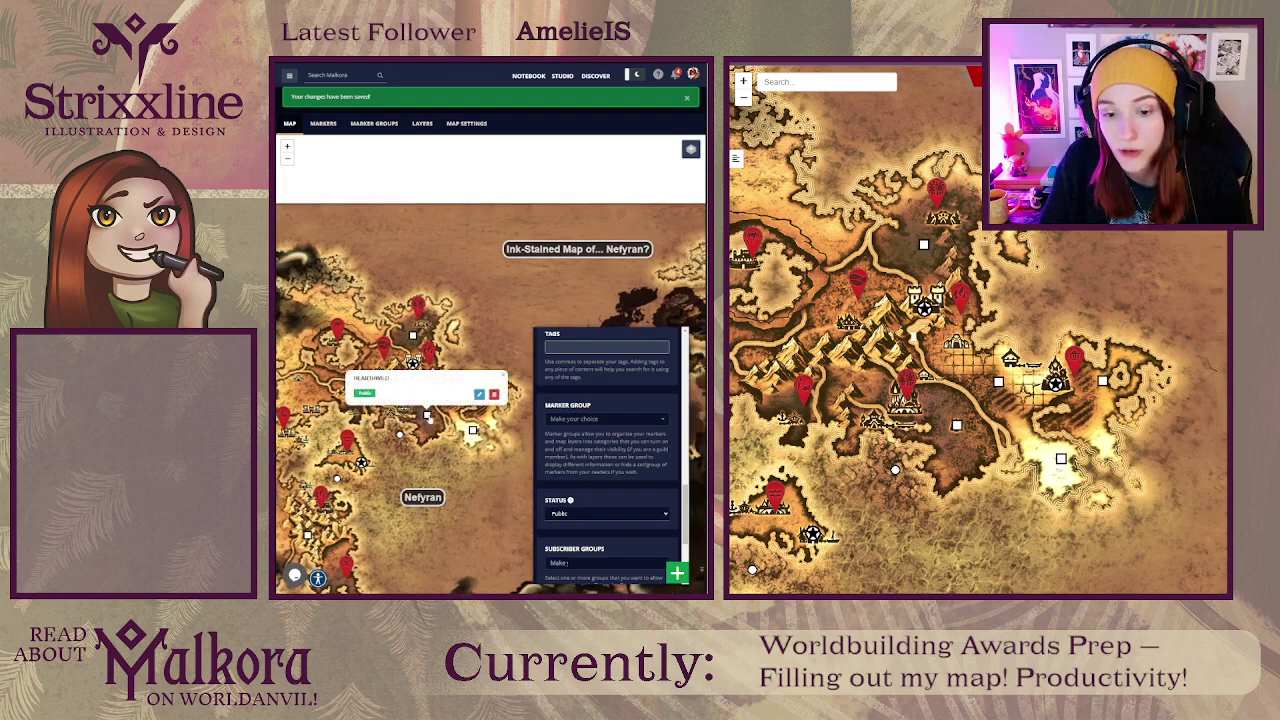
pyautogui.click(428, 416)
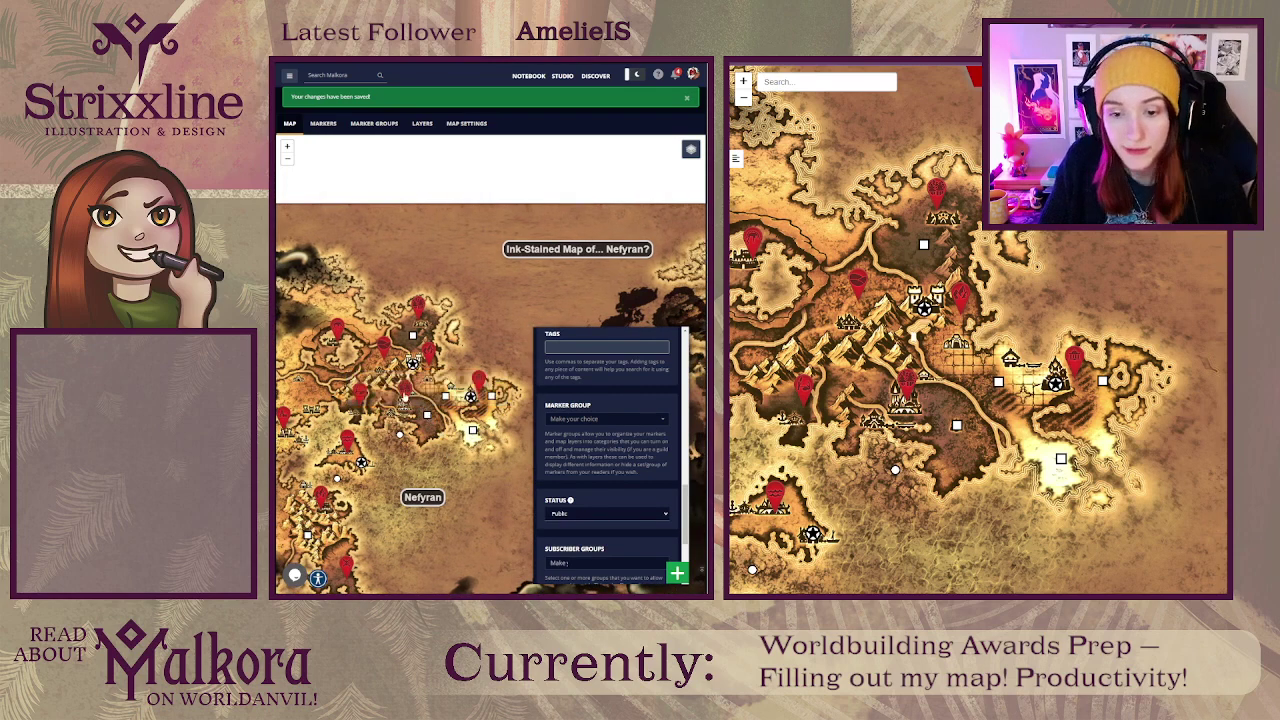
pyautogui.click(447, 397)
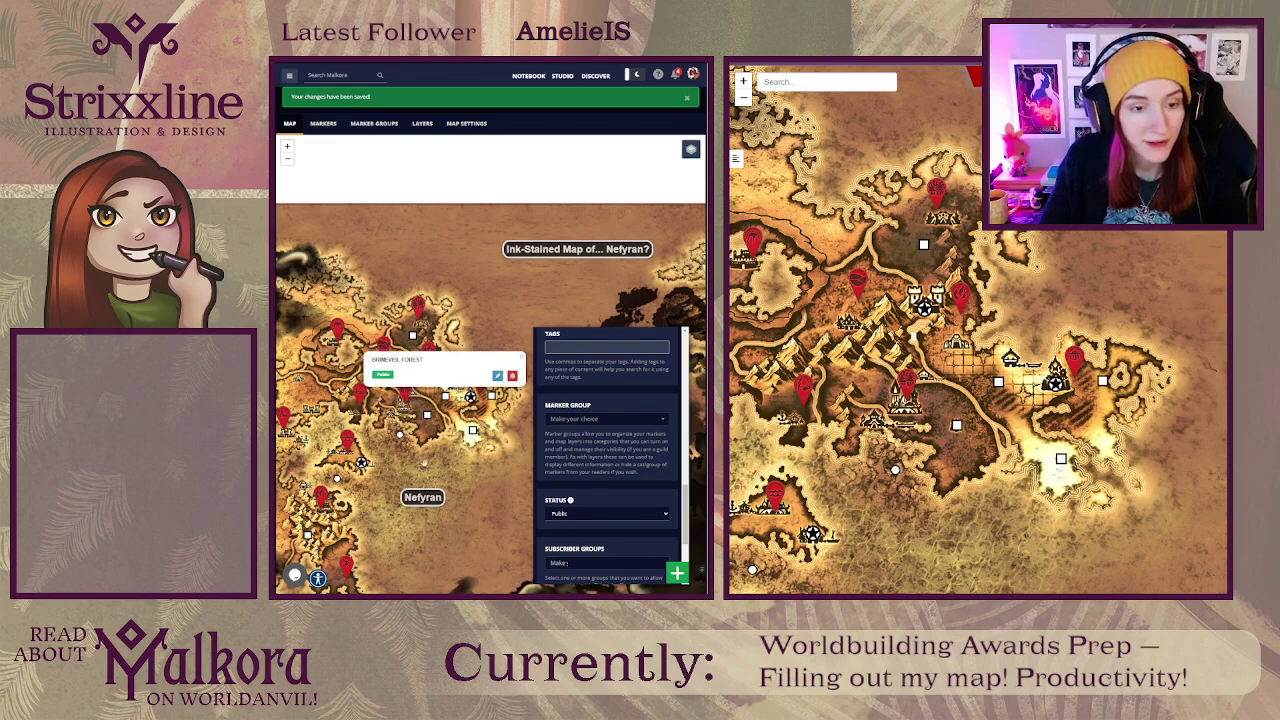
pyautogui.click(455, 478)
# Step: Open the Melocazh Barrens marker for editing and link it to the Melocazh Barrens location article
pyautogui.click(471, 433)
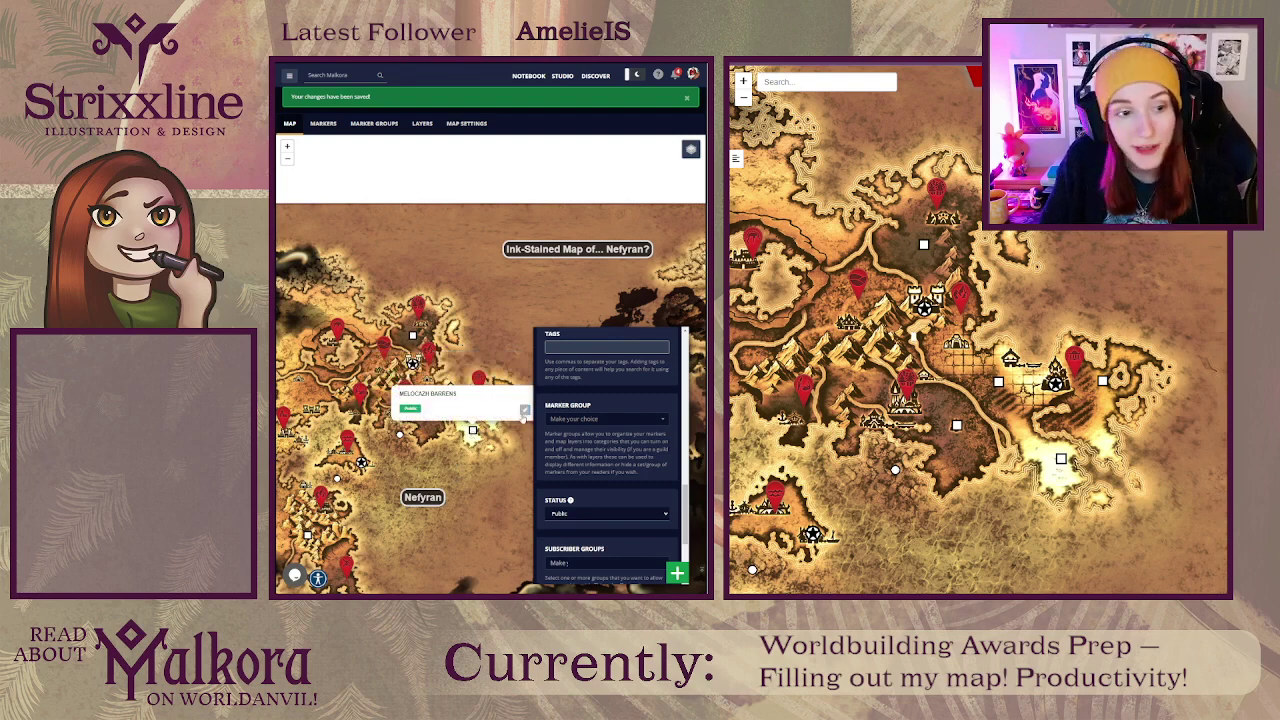
pyautogui.click(524, 409)
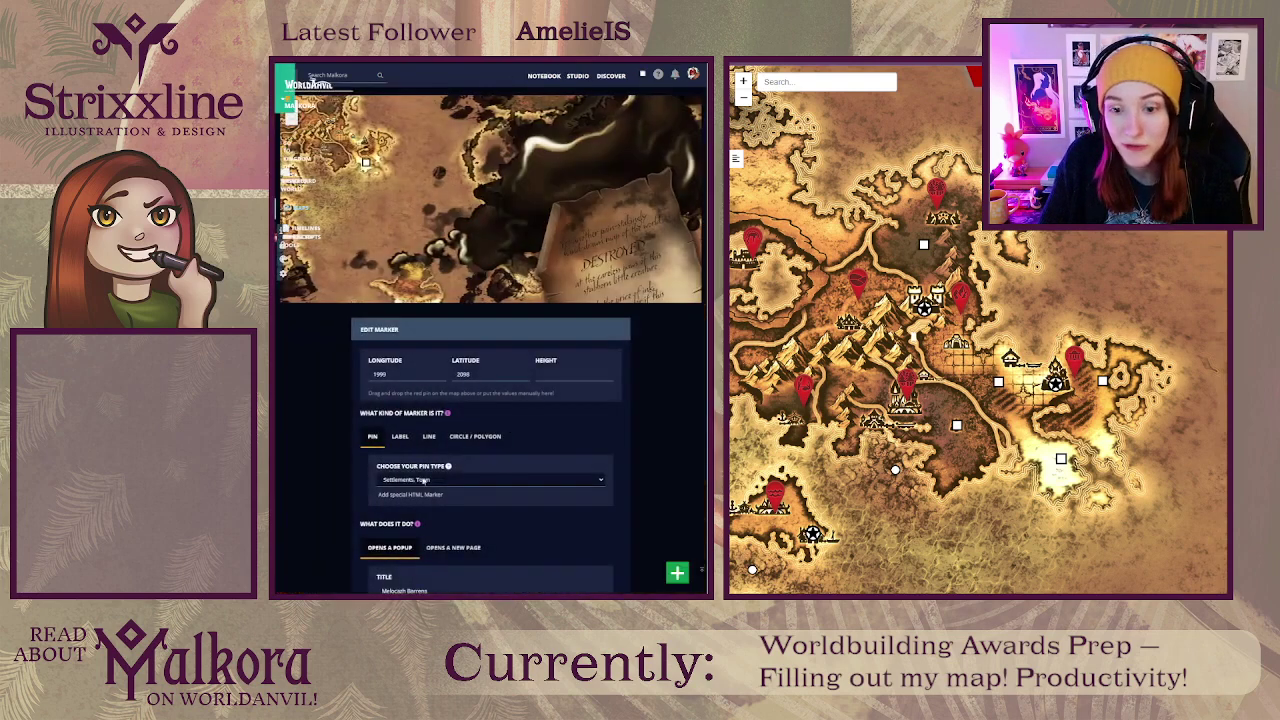
pyautogui.scroll(-2, 354, 474)
pyautogui.scroll(-5, 354, 474)
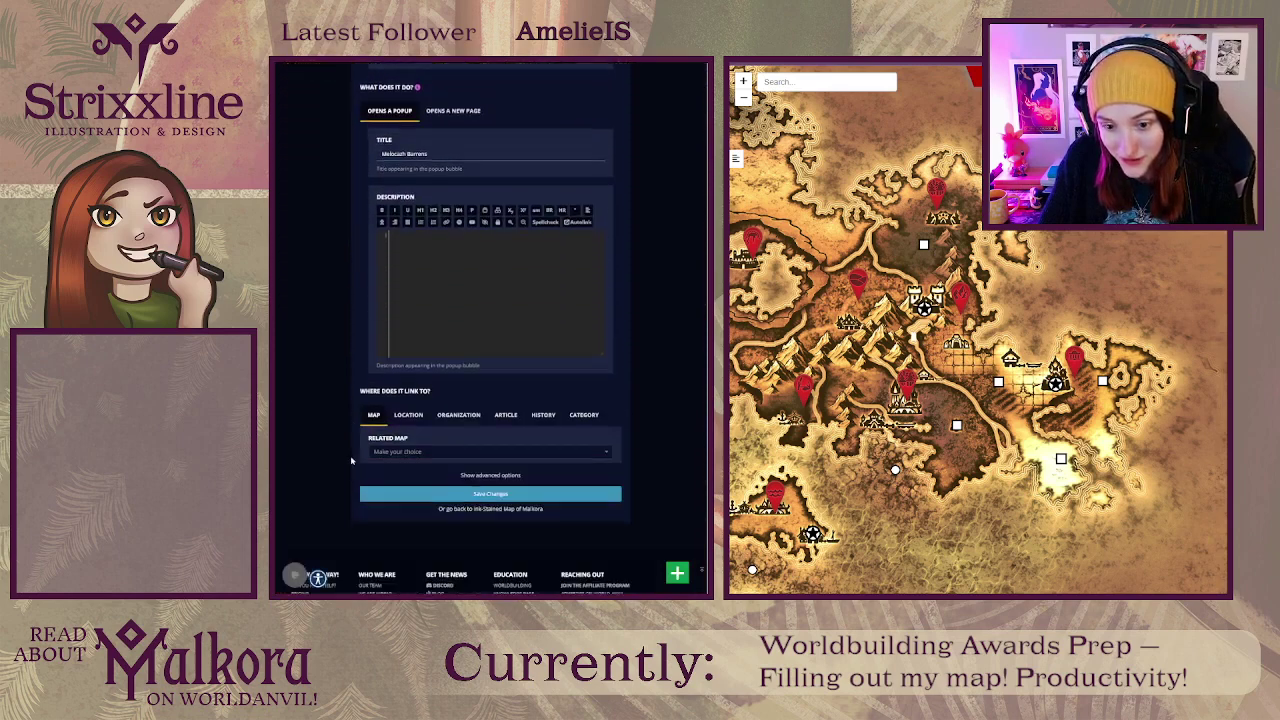
pyautogui.click(408, 394)
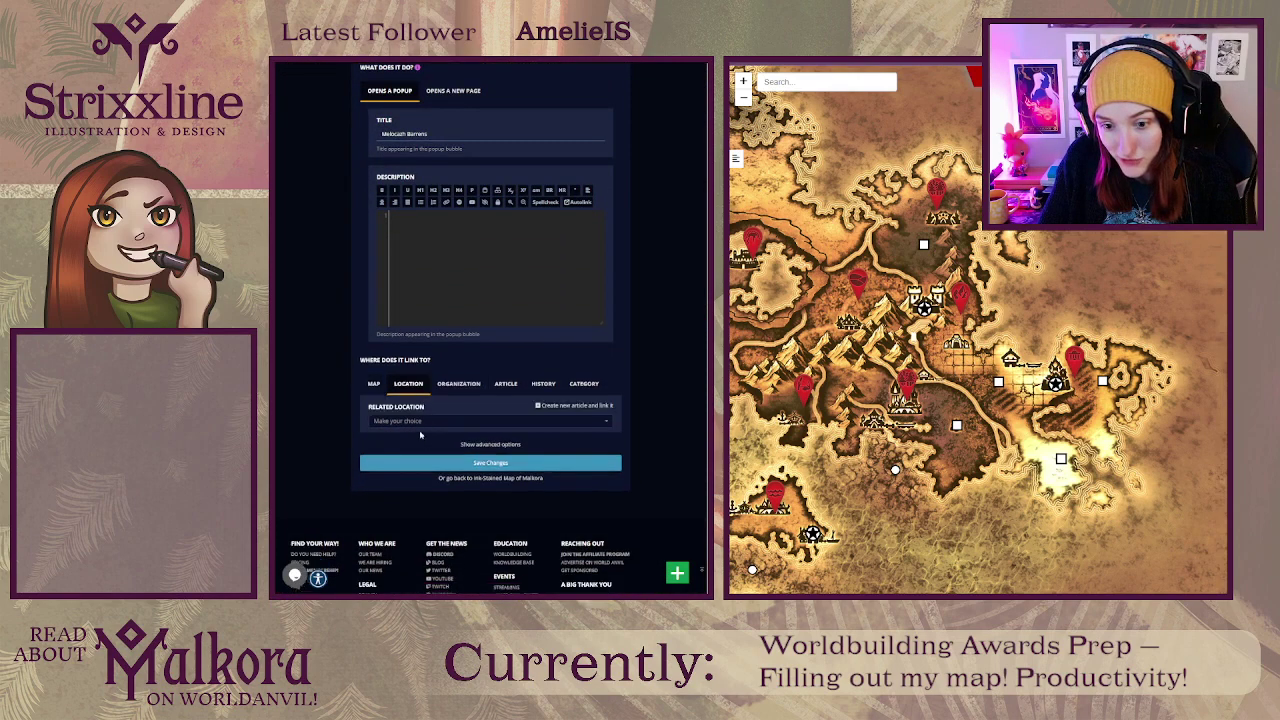
pyautogui.click(416, 421)
pyautogui.write('Melo')
pyautogui.press('Return')
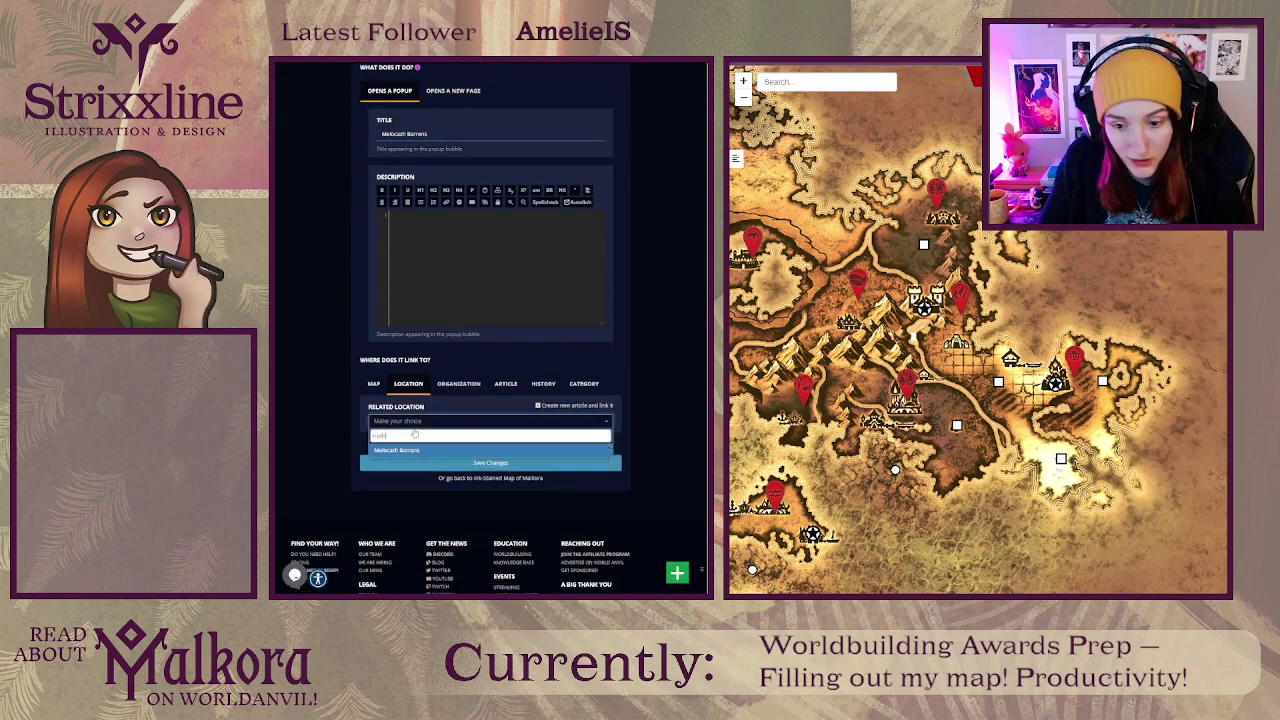
pyautogui.scroll(2, 440, 387)
pyautogui.click(424, 360)
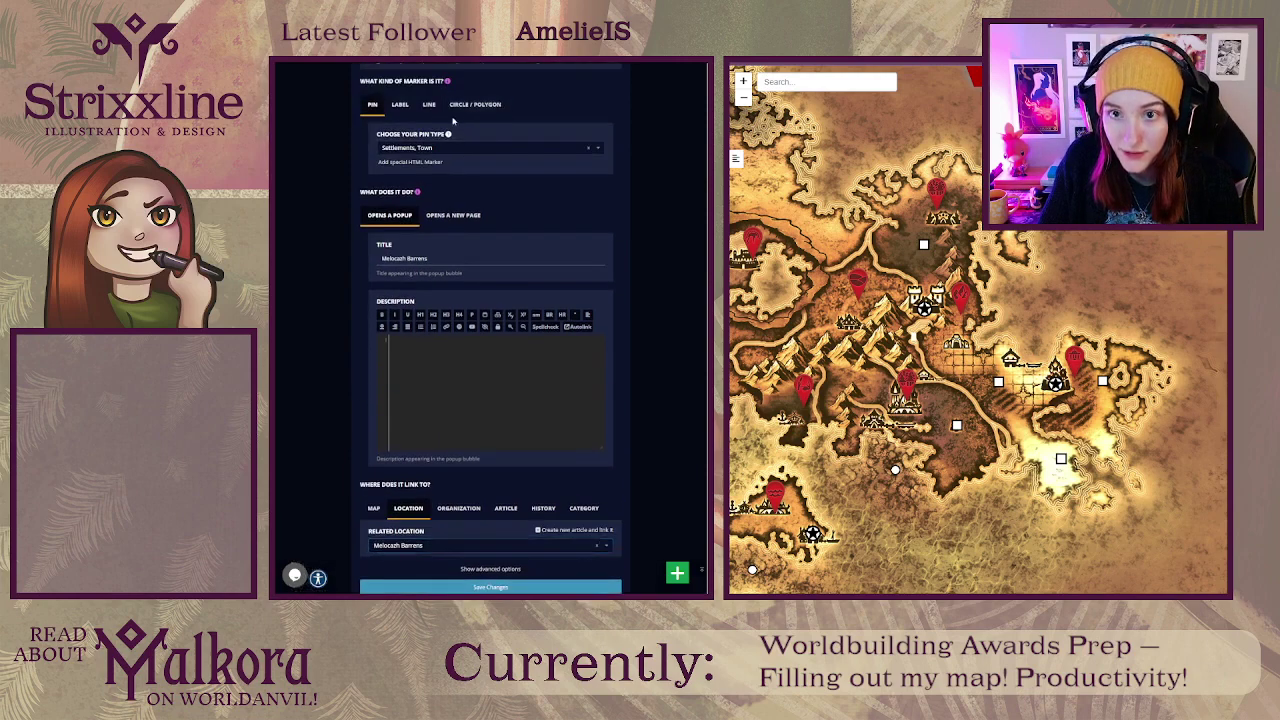
# Step: Open Malkora's article list and view the Melocazh Barrens location article
pyautogui.click(308, 76)
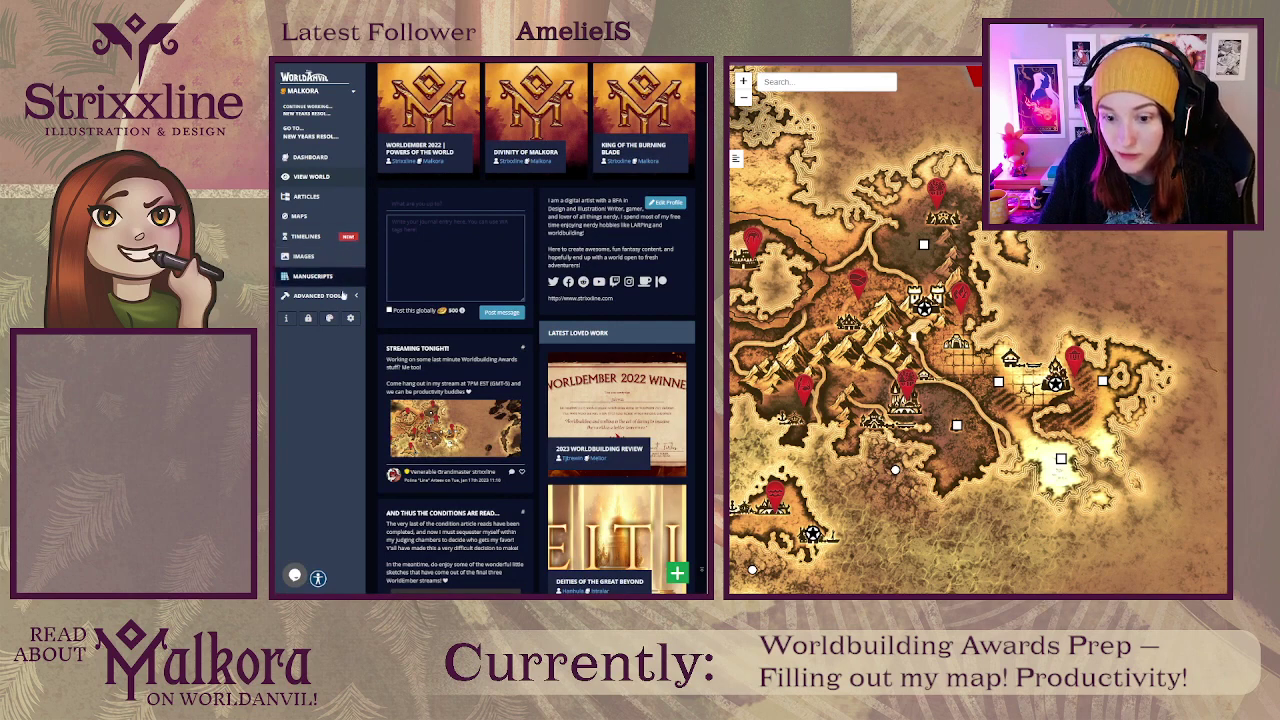
pyautogui.click(310, 197)
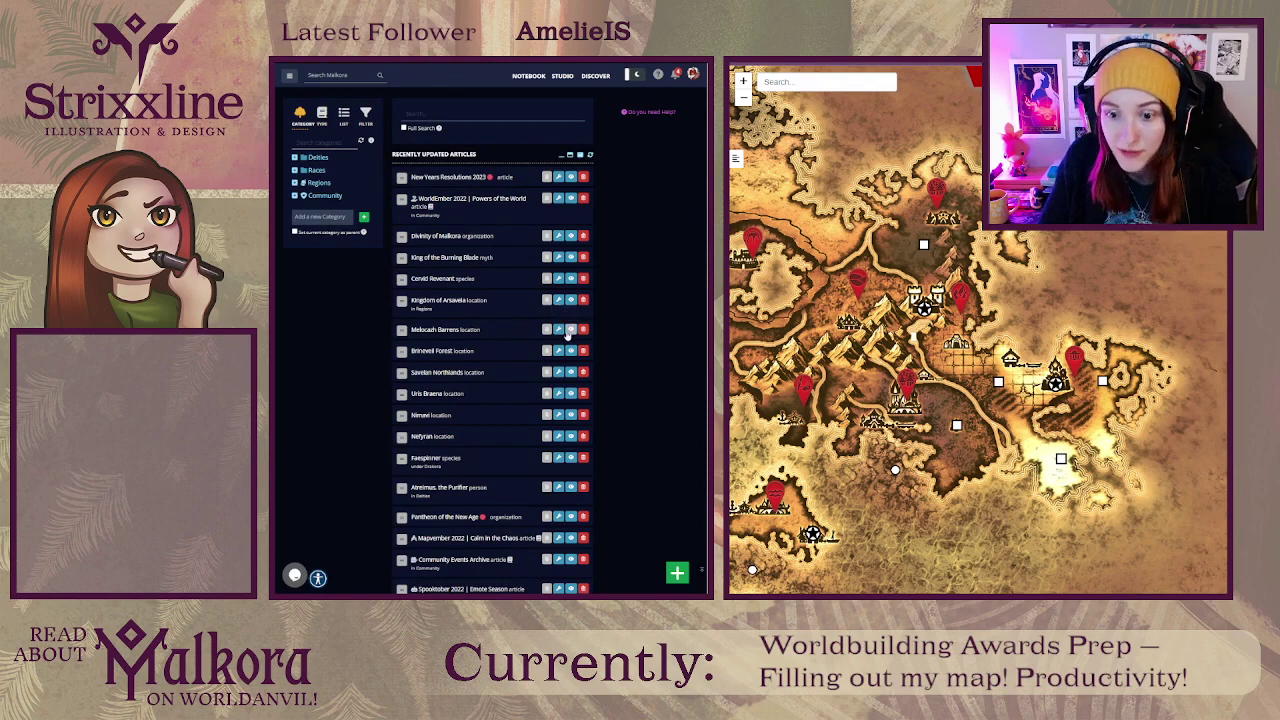
pyautogui.click(571, 331)
# Step: Copy the introductory paragraph of the Melocazh Barrens article into the description of the Melocazh Barrens map marker
pyautogui.scroll(-5, 428, 368)
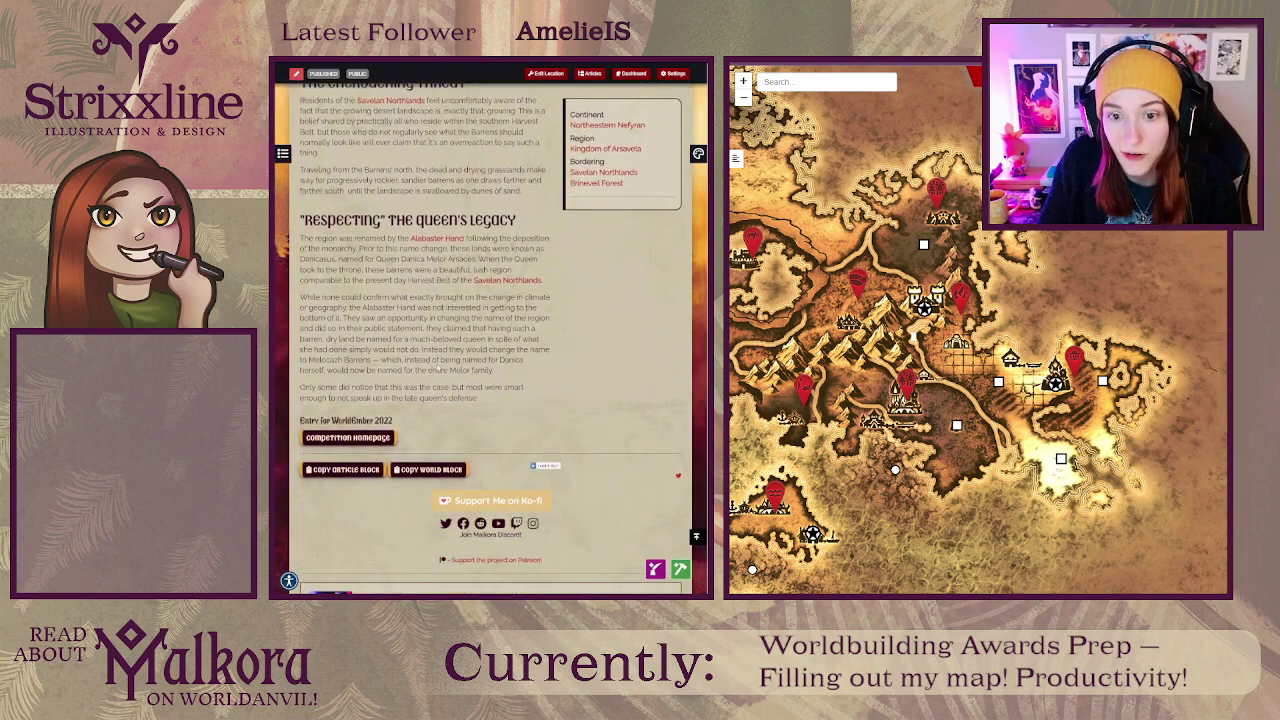
pyautogui.scroll(5, 428, 366)
pyautogui.scroll(-4, 491, 338)
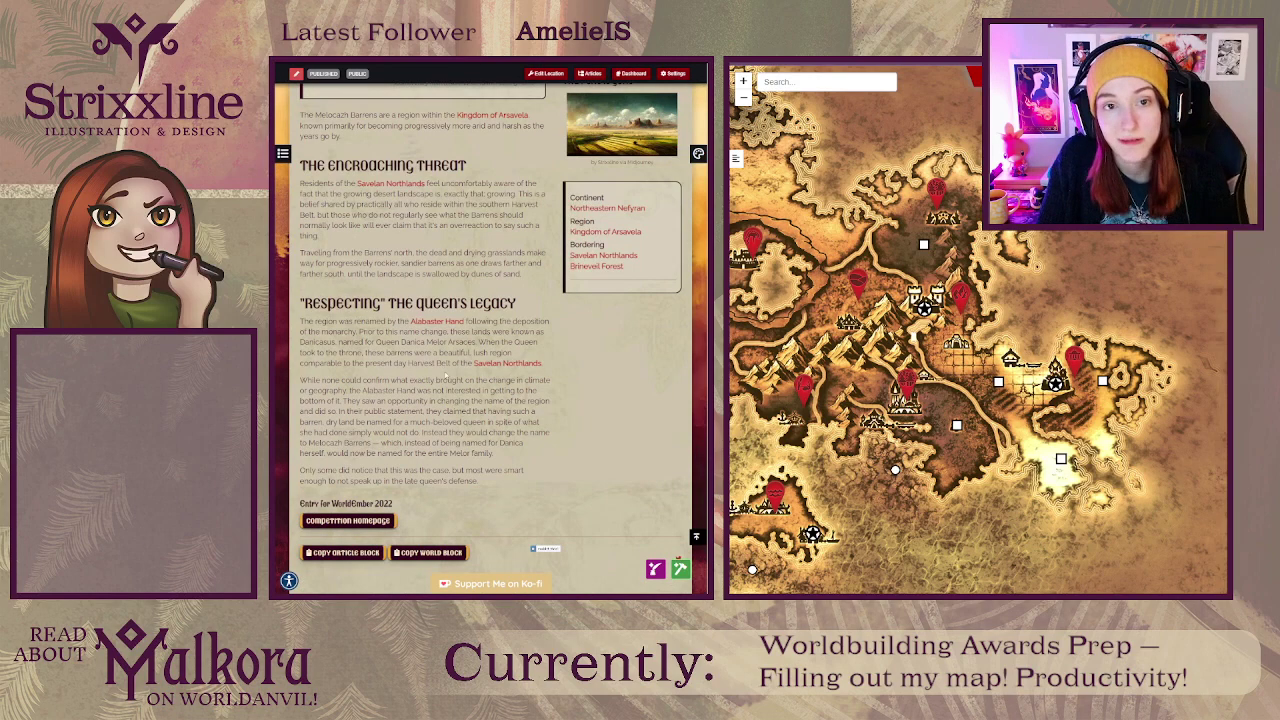
pyautogui.scroll(1, 446, 374)
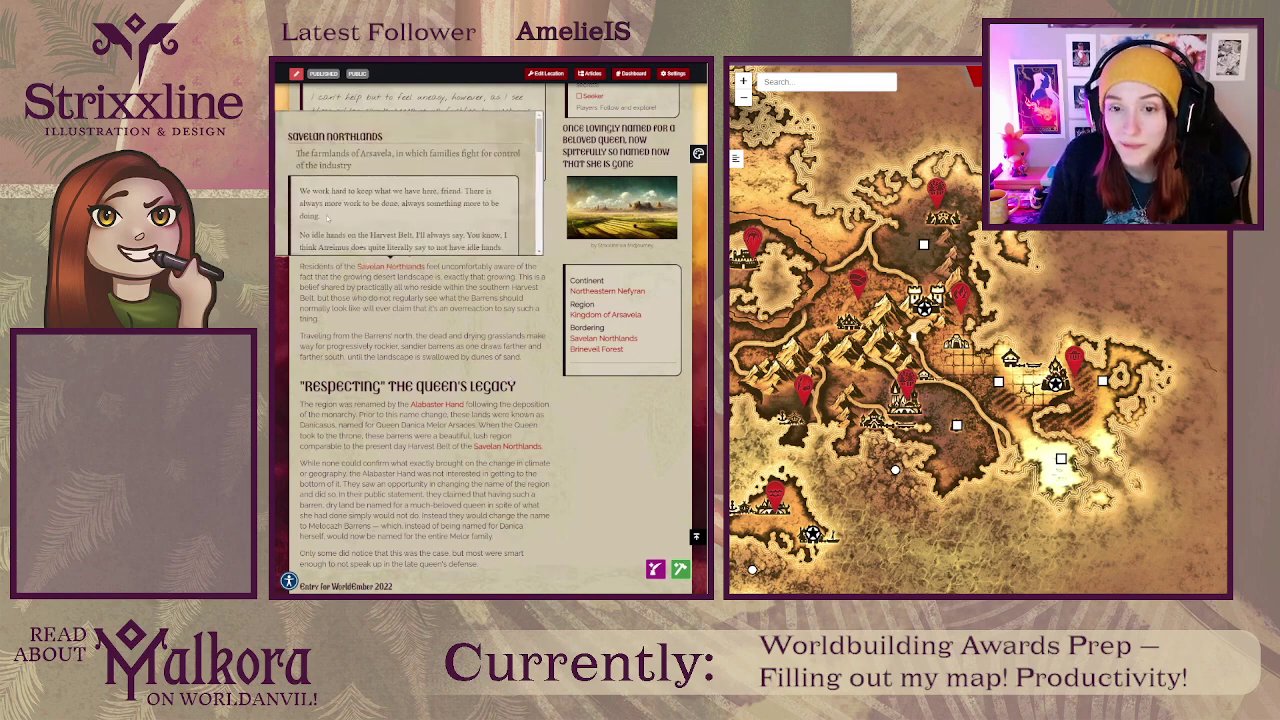
pyautogui.moveTo(346, 225); pyautogui.dragTo(299, 197)
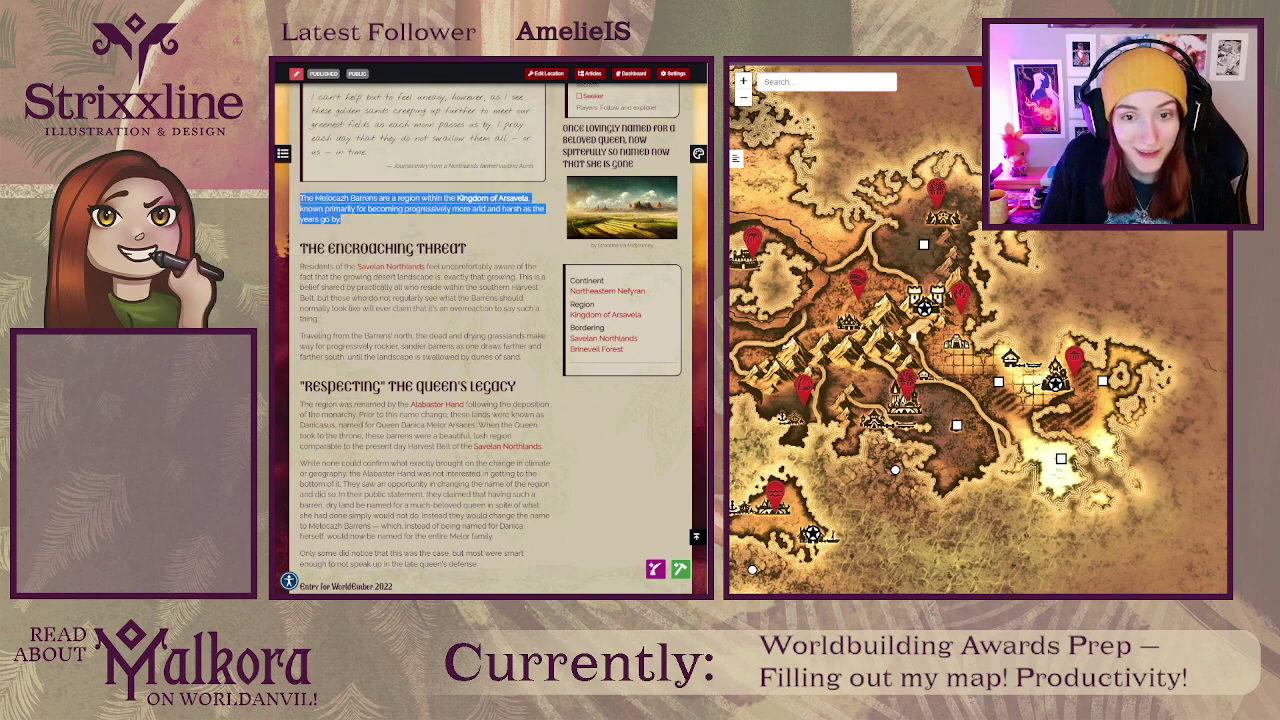
pyautogui.click(471, 231)
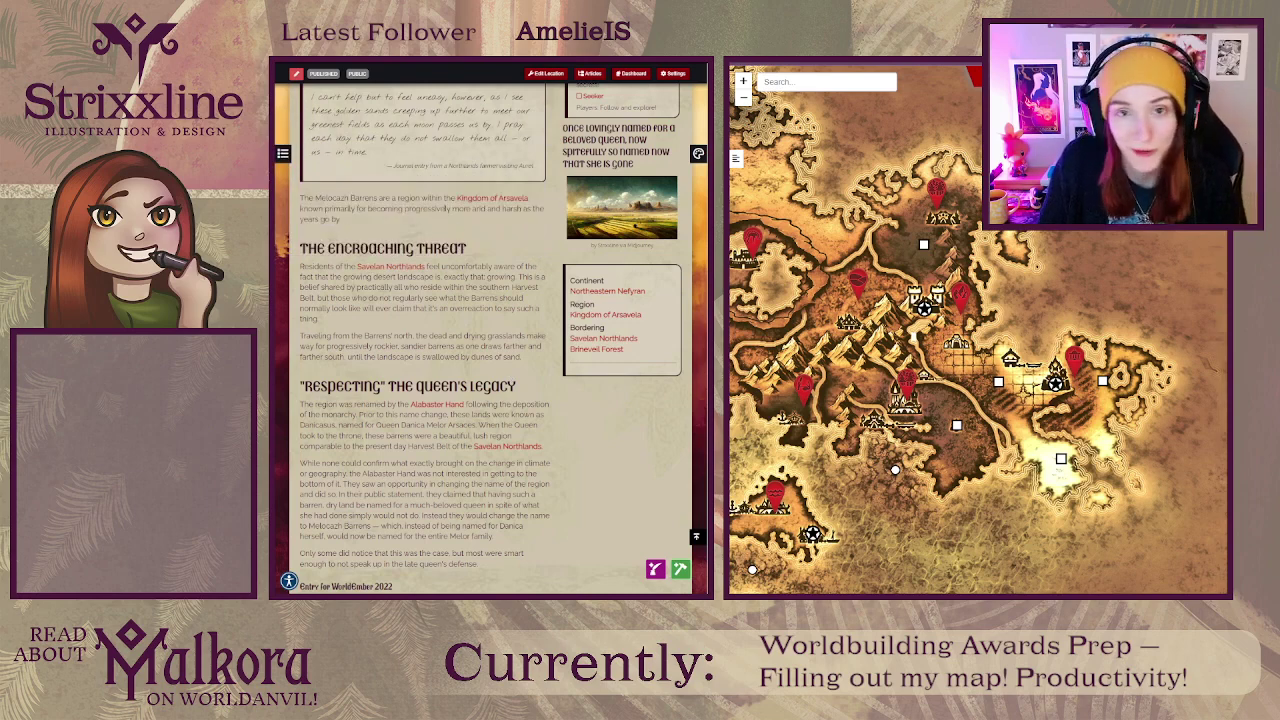
pyautogui.hotkey('ctrl', 'Tab')
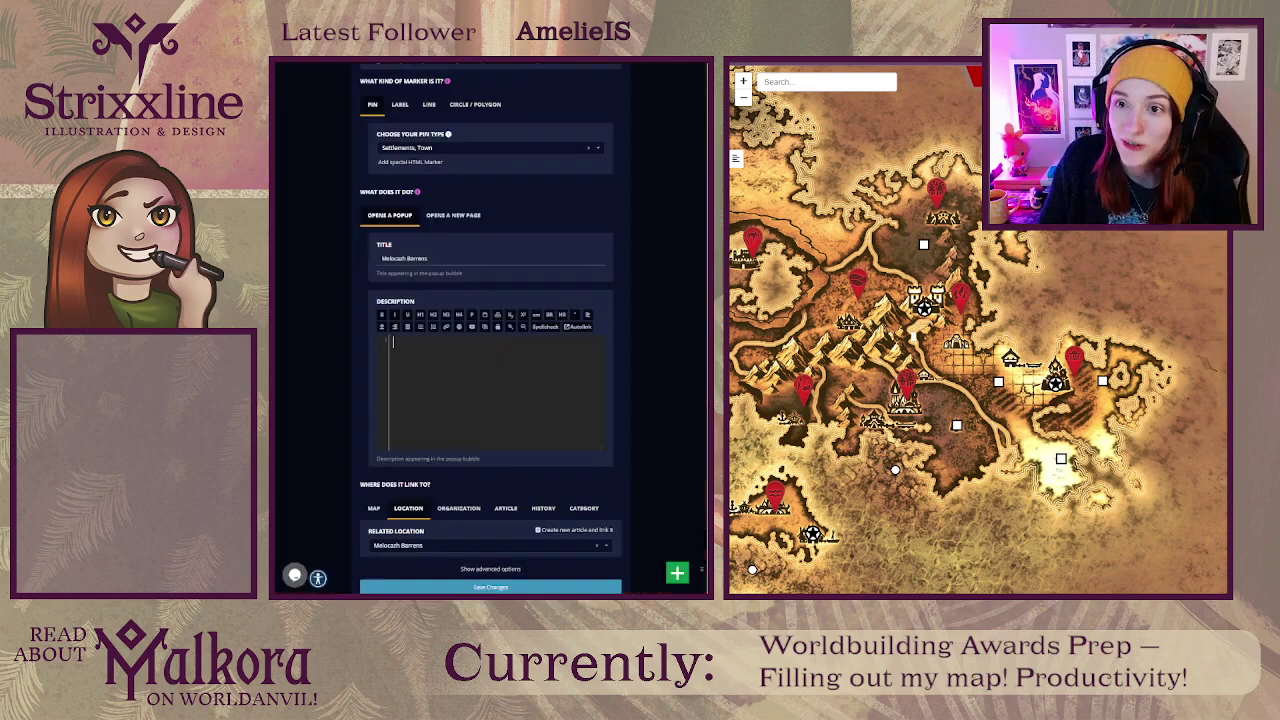
pyautogui.click(441, 354)
pyautogui.write('The Melocazh Barrens are a region within the Kingdom of Arsavela, known primarily for becoming progressively more arid and harsh as the years go by.')
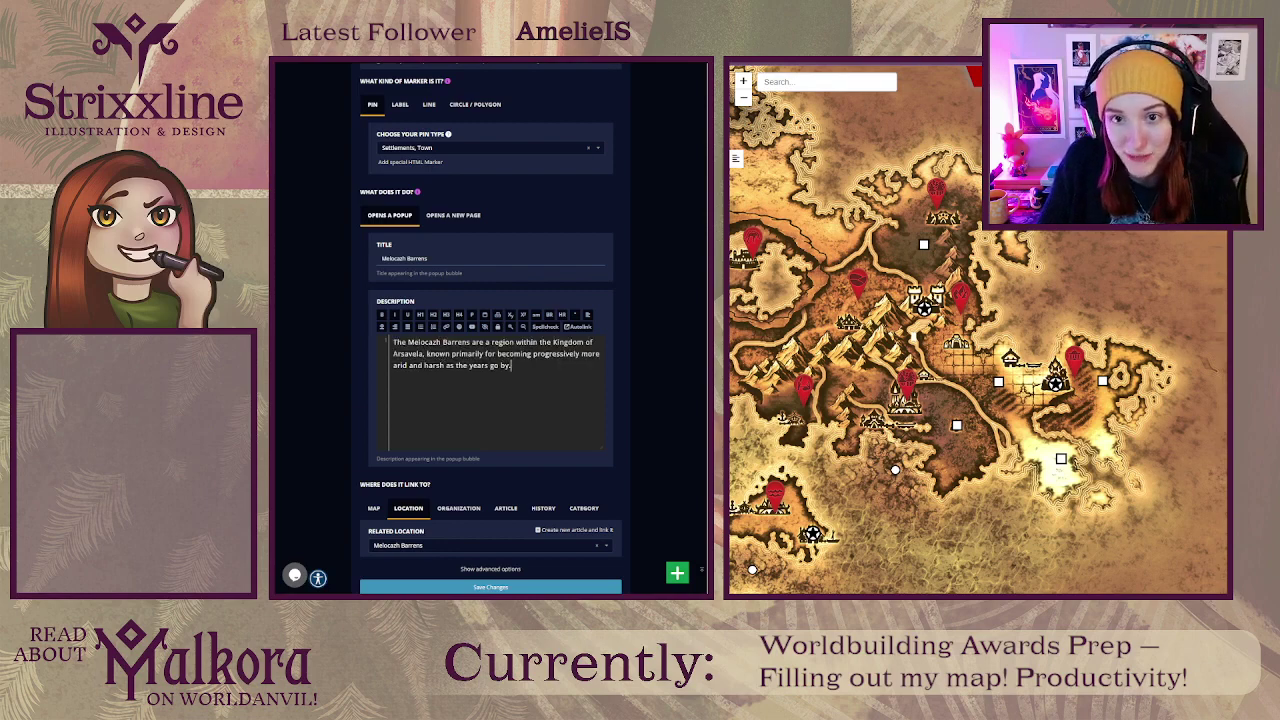
# Step: Find the Arsavela - Melocazh landscape in the Midjourney image gallery and copy its image code
pyautogui.hotkey('ctrl', 'Tab')
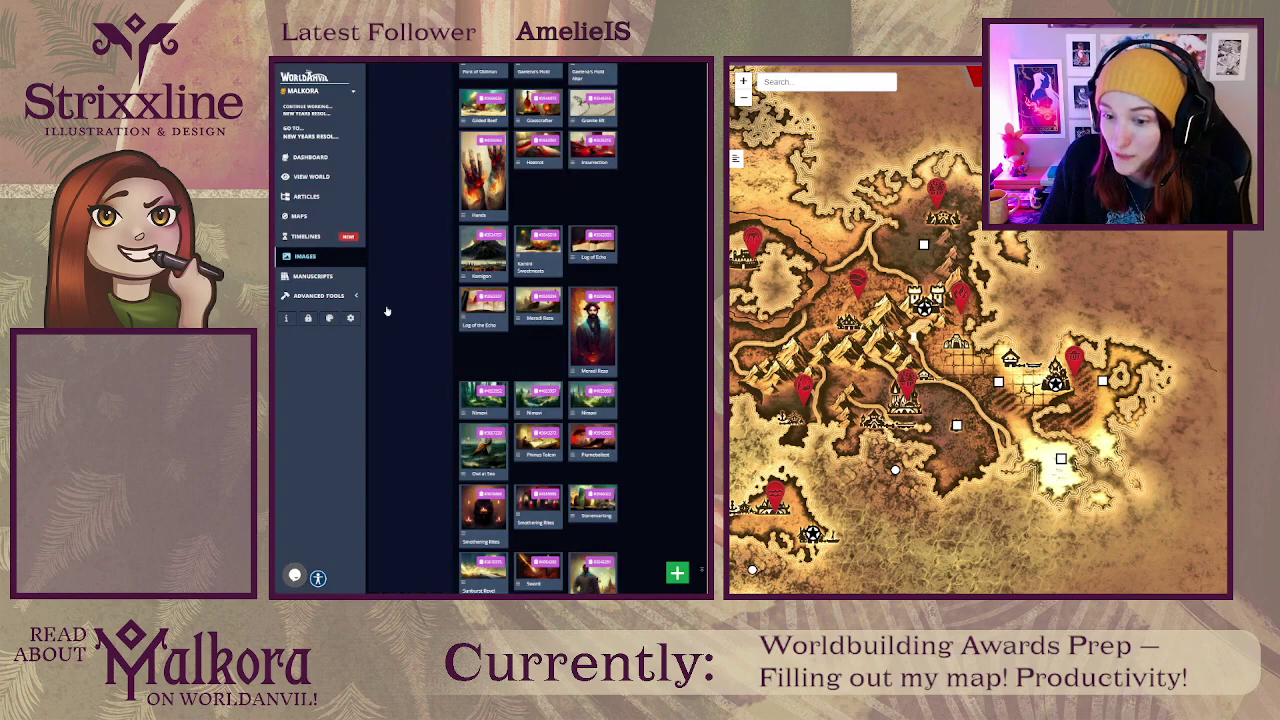
pyautogui.scroll(5, 439, 333)
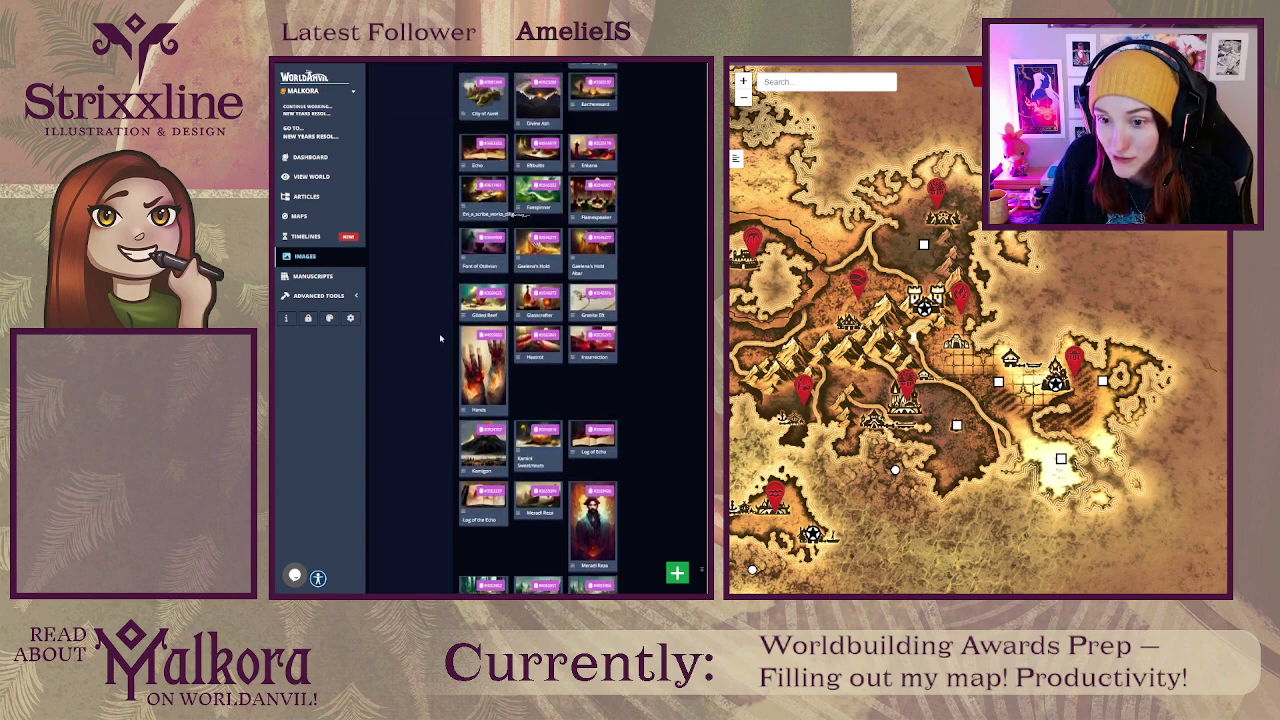
pyautogui.scroll(2, 441, 337)
pyautogui.scroll(-3, 441, 337)
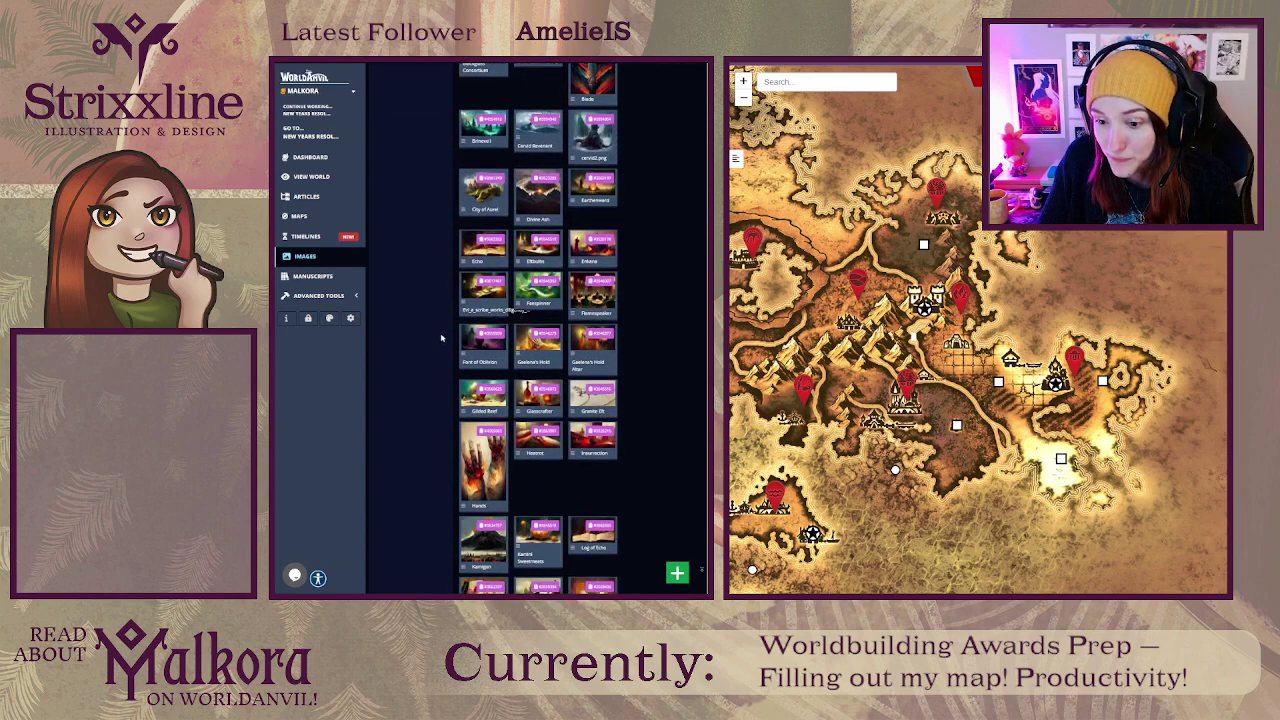
pyautogui.scroll(-3, 441, 337)
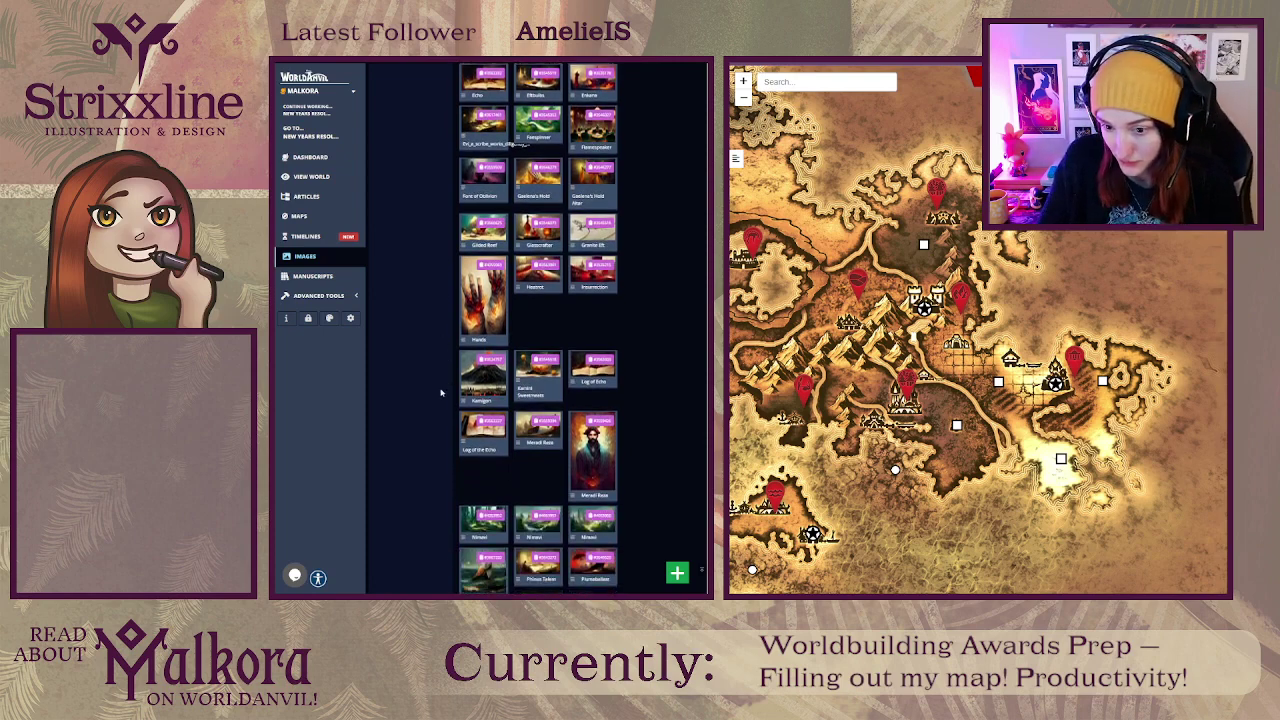
pyautogui.scroll(-3, 439, 380)
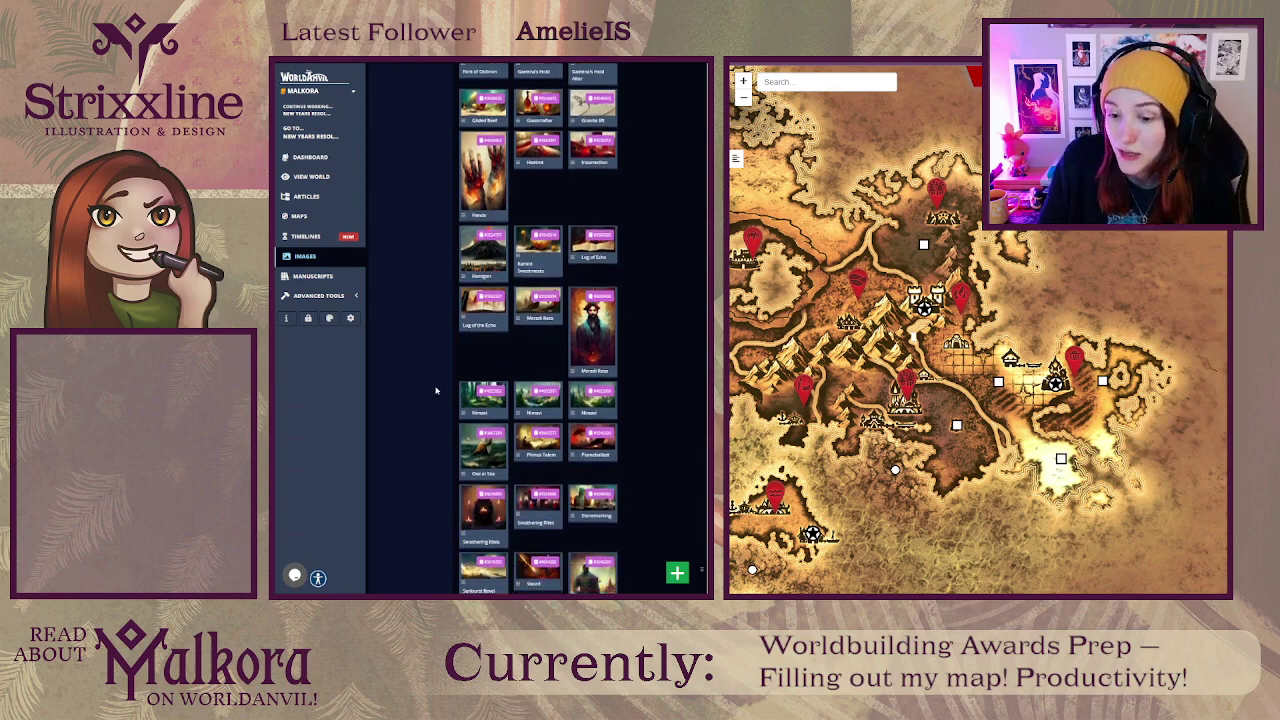
pyautogui.scroll(5, 436, 380)
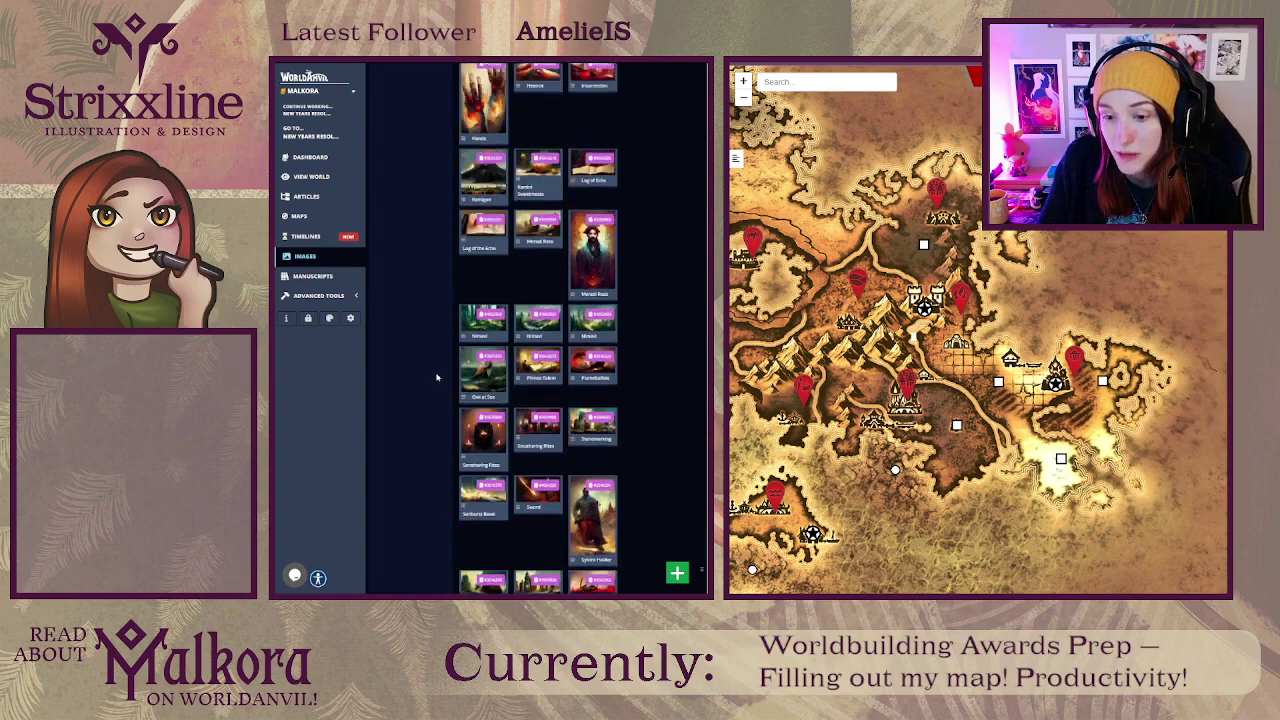
pyautogui.scroll(8, 436, 378)
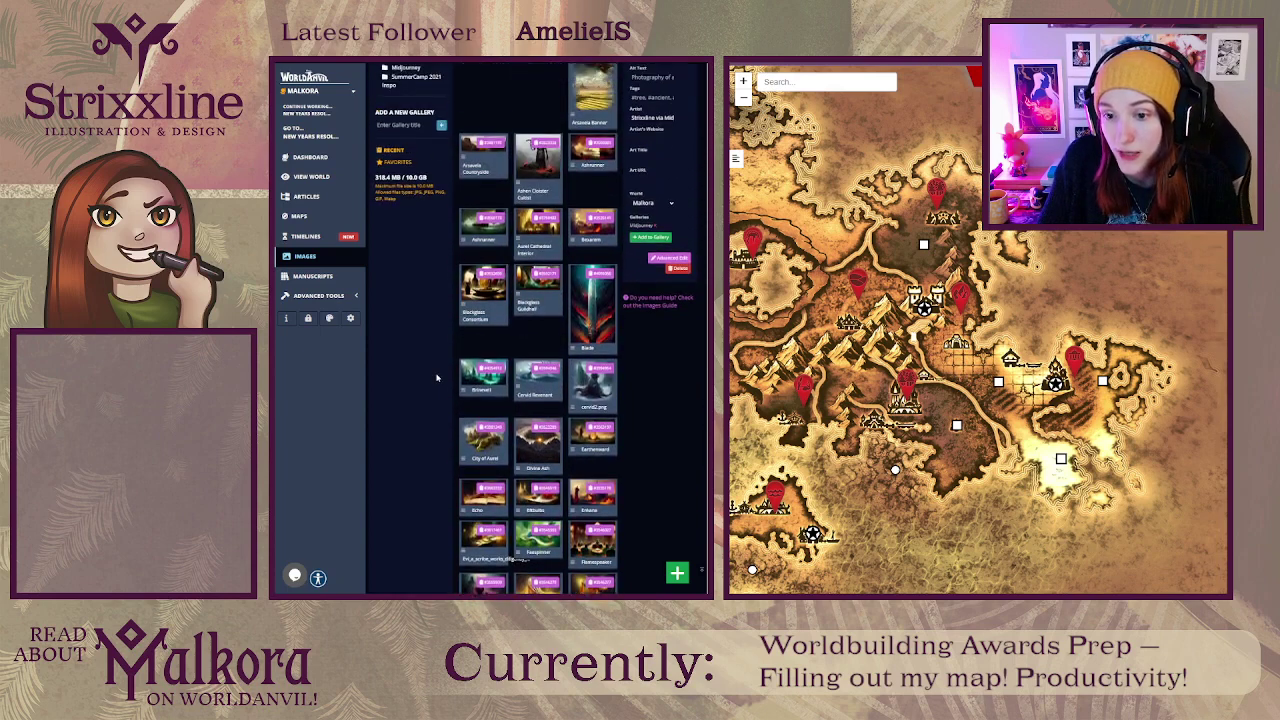
pyautogui.scroll(5, 436, 378)
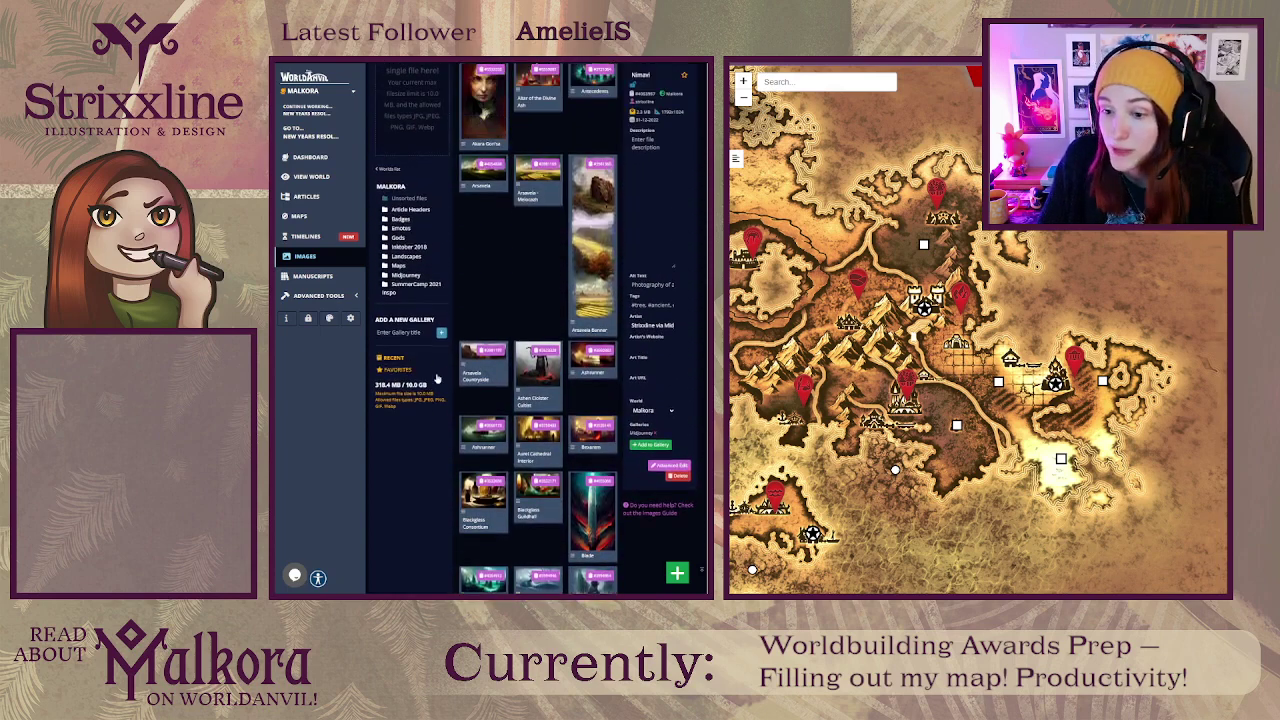
pyautogui.scroll(2, 436, 378)
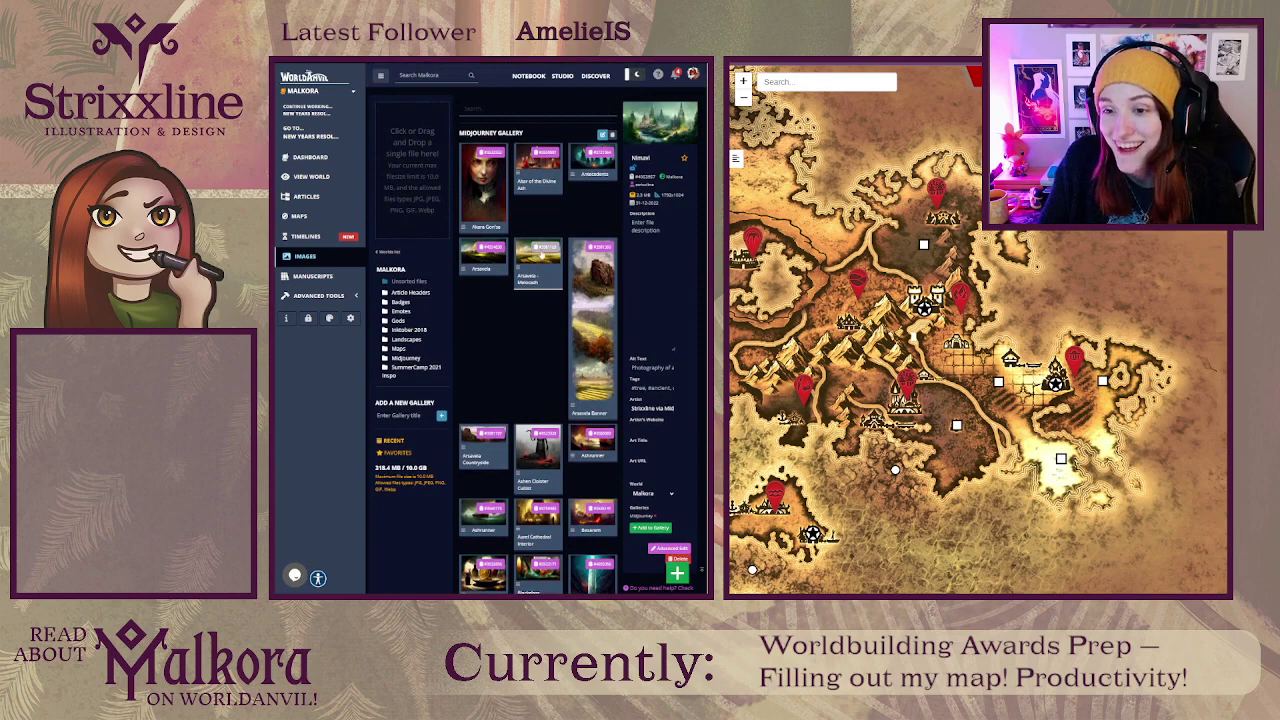
pyautogui.click(541, 256)
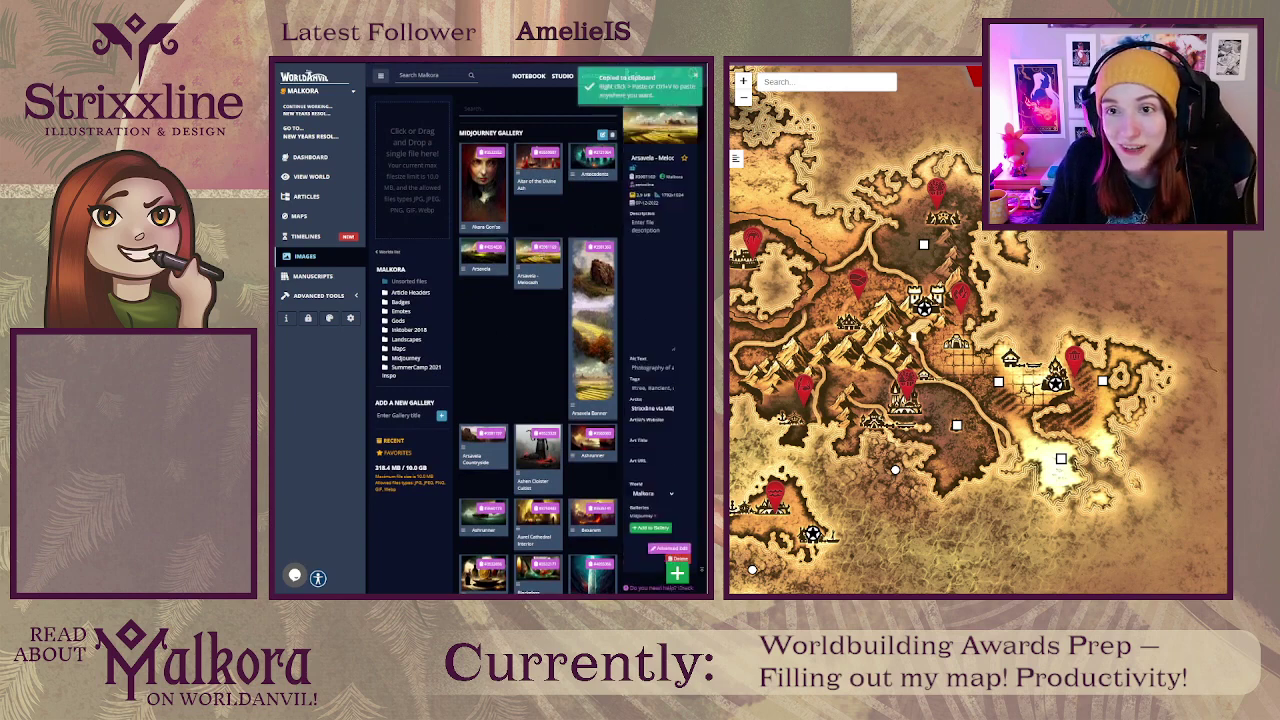
# Step: Insert the copied image code above the paragraph in the marker's description, separated by a blank line
pyautogui.hotkey('ctrl', 'Tab')
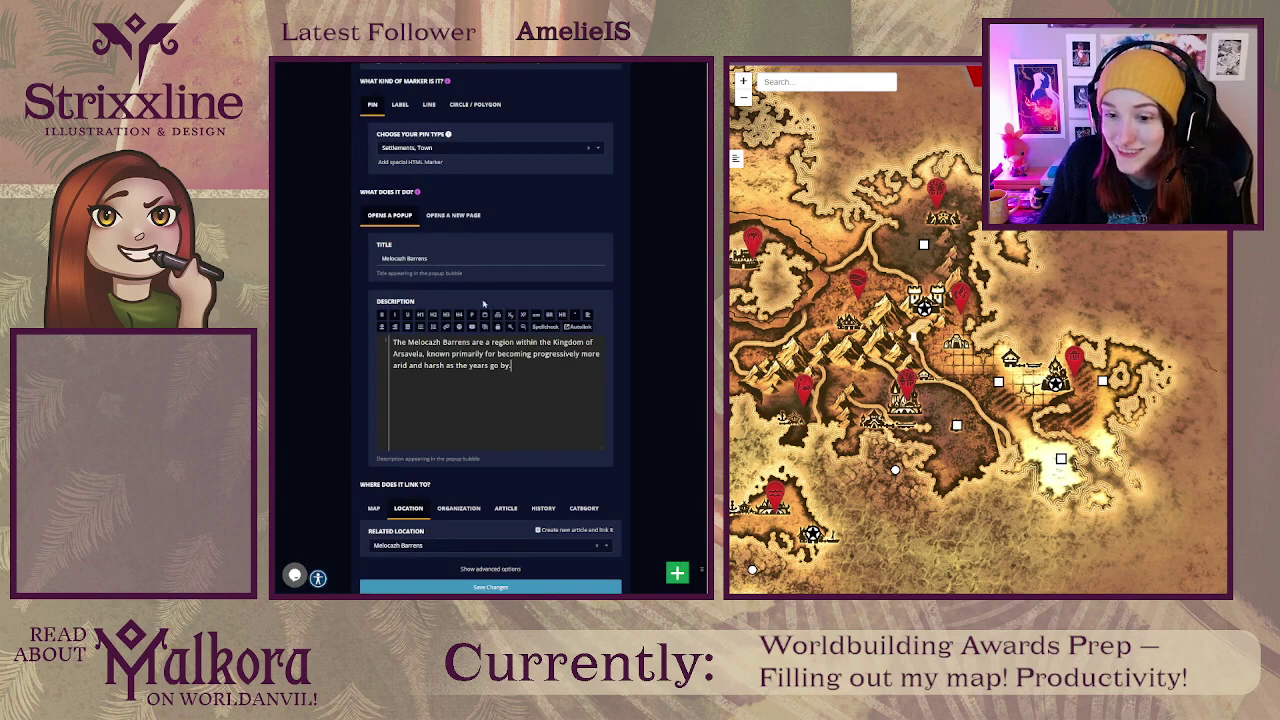
pyautogui.click(521, 390)
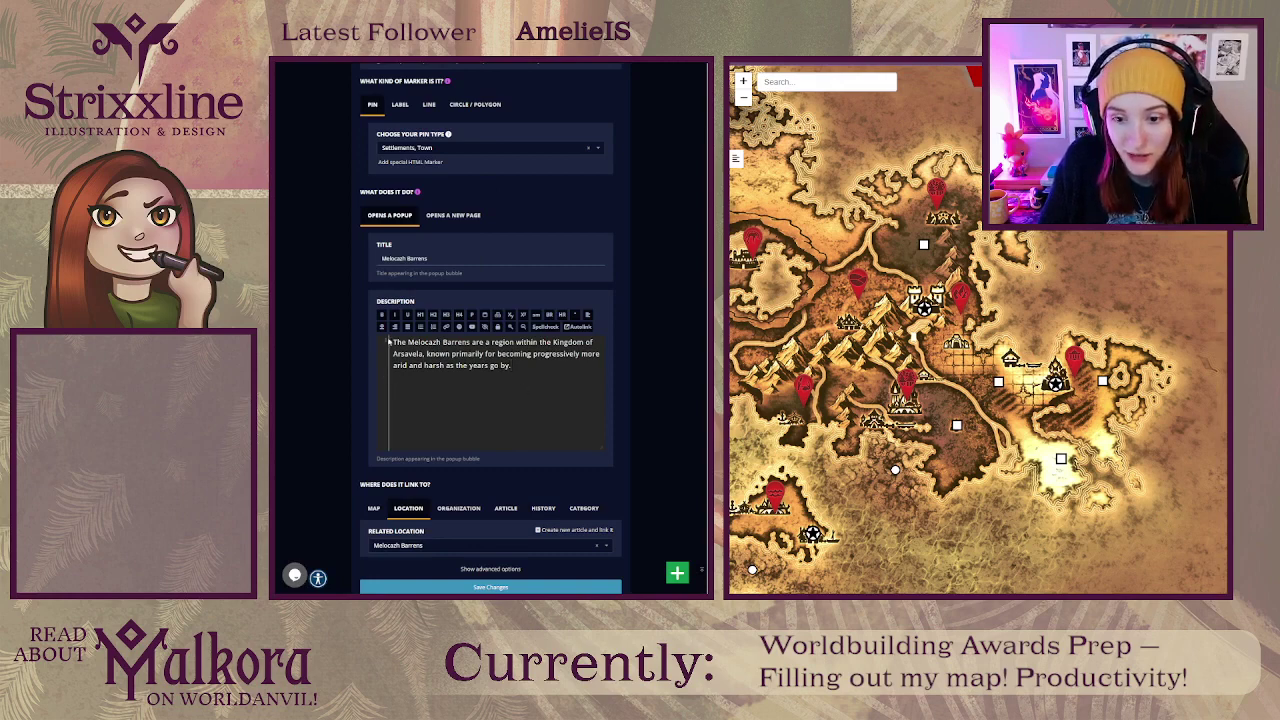
pyautogui.press('Return')
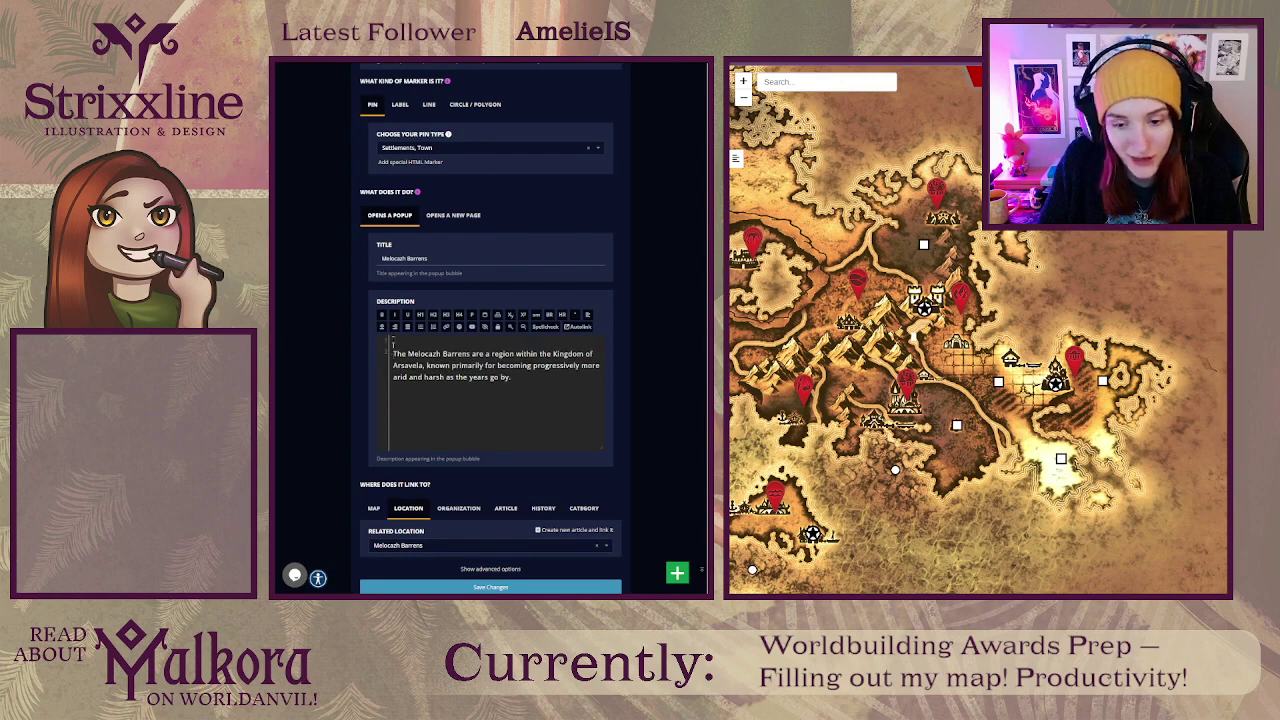
pyautogui.press('Return')
pyautogui.hotkey('ctrl', 'v')
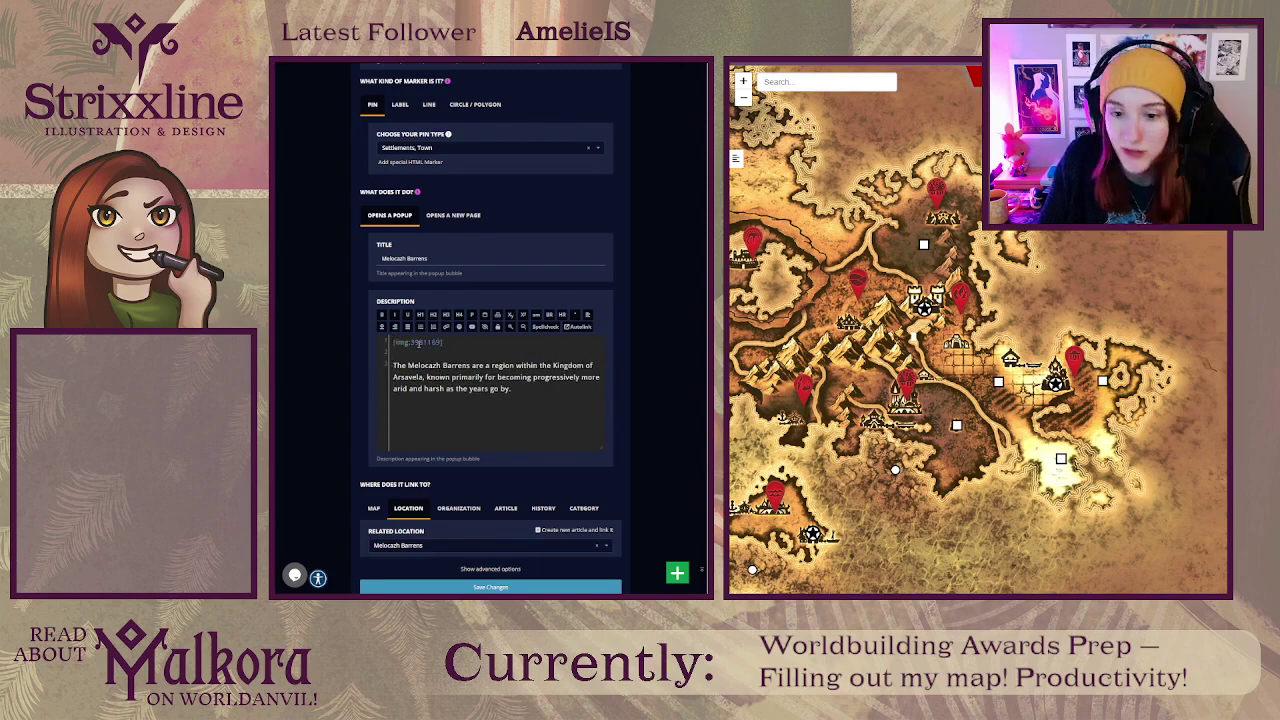
# Step: Copy the tagline about the beloved queen from the Melocazh Barrens article's sidebar and return to the marker editor
pyautogui.hotkey('ctrl', 'Tab')
pyautogui.hotkey('ctrl', 'Tab')
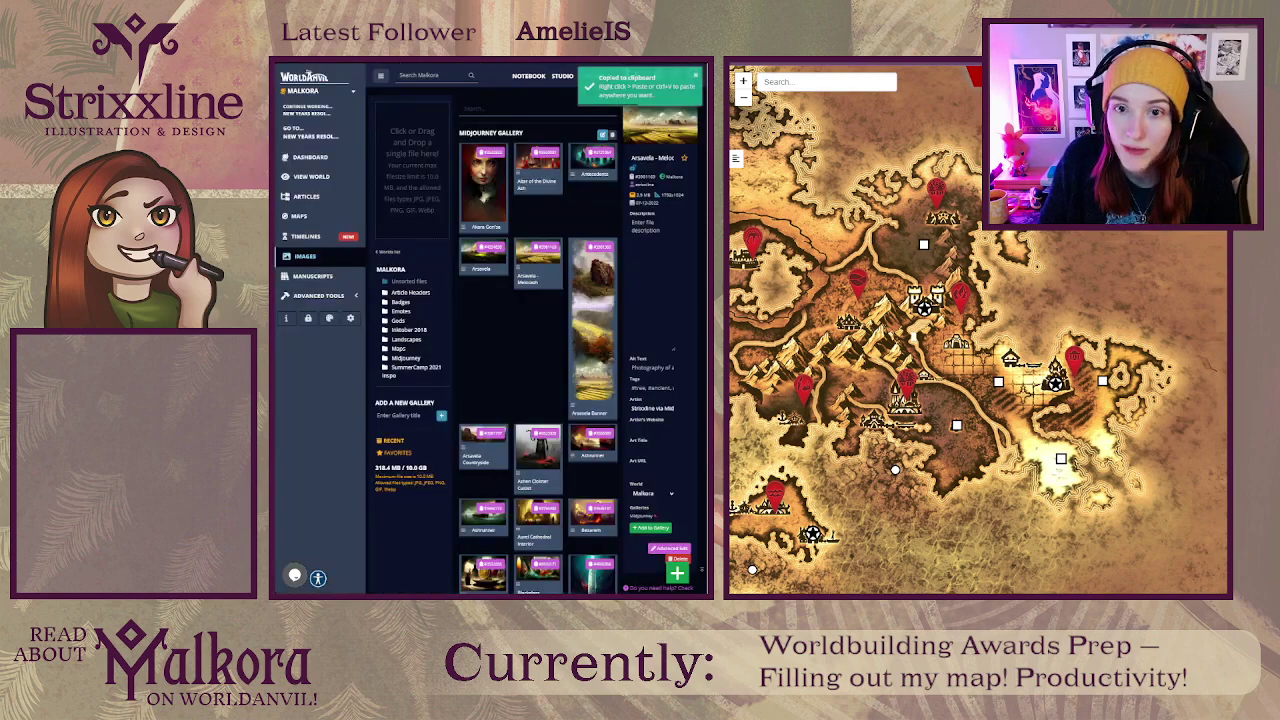
pyautogui.scroll(1, 615, 181)
pyautogui.moveTo(641, 209); pyautogui.dragTo(564, 169)
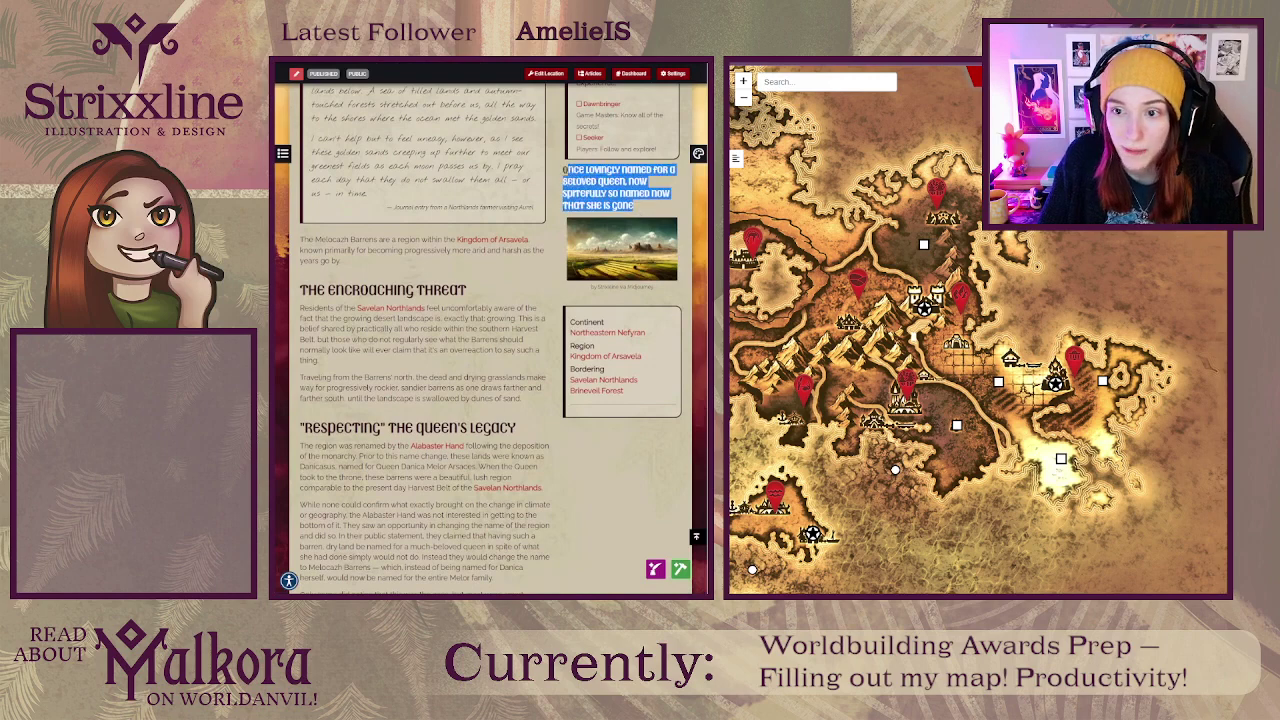
pyautogui.hotkey('ctrl', 'shift', 'Tab')
pyautogui.hotkey('ctrl', 'shift', 'Tab')
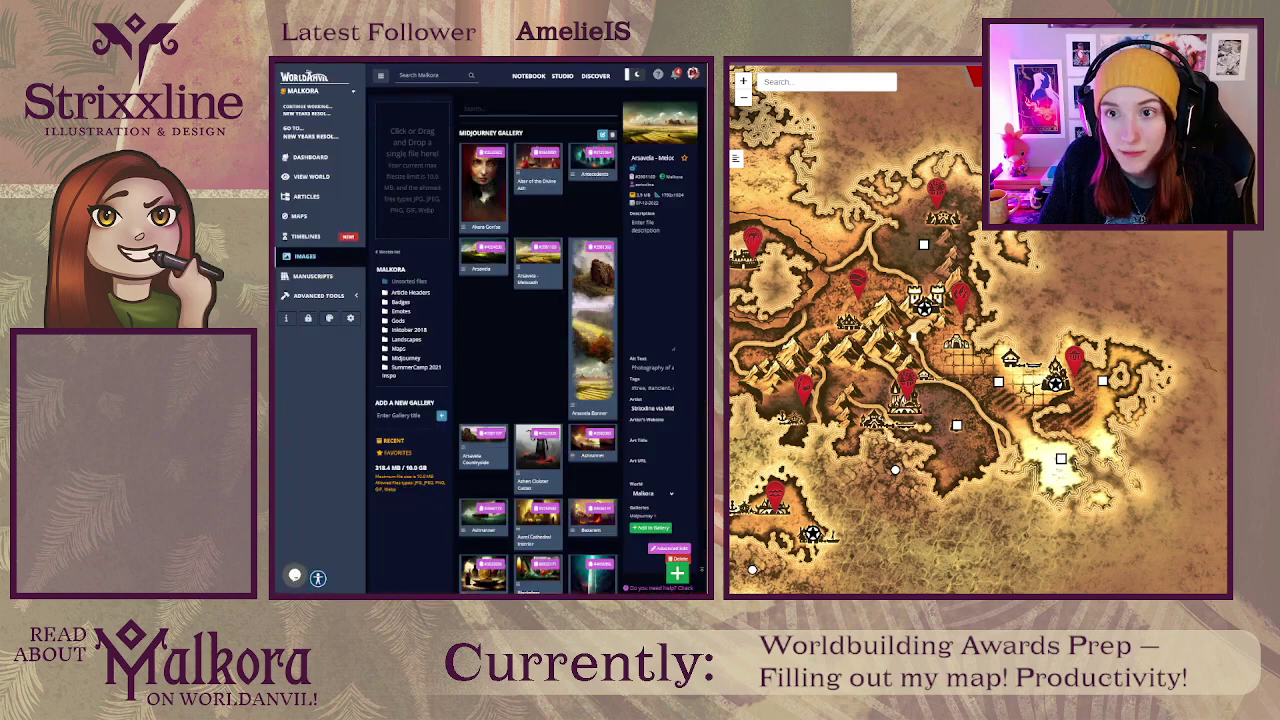
# Step: Add the copied tagline, ended with a period, as an H4 heading above the image code and save the marker
pyautogui.click(448, 345)
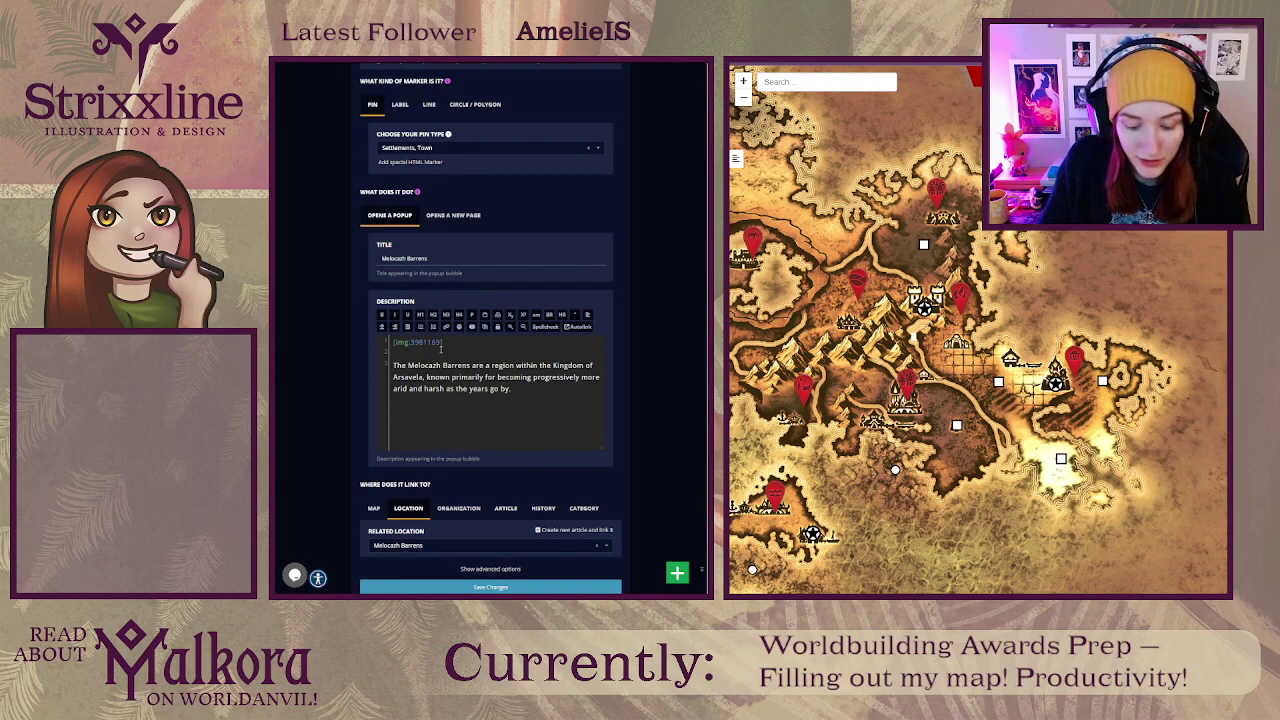
pyautogui.hotkey('shift', 'Home')
pyautogui.press('Return')
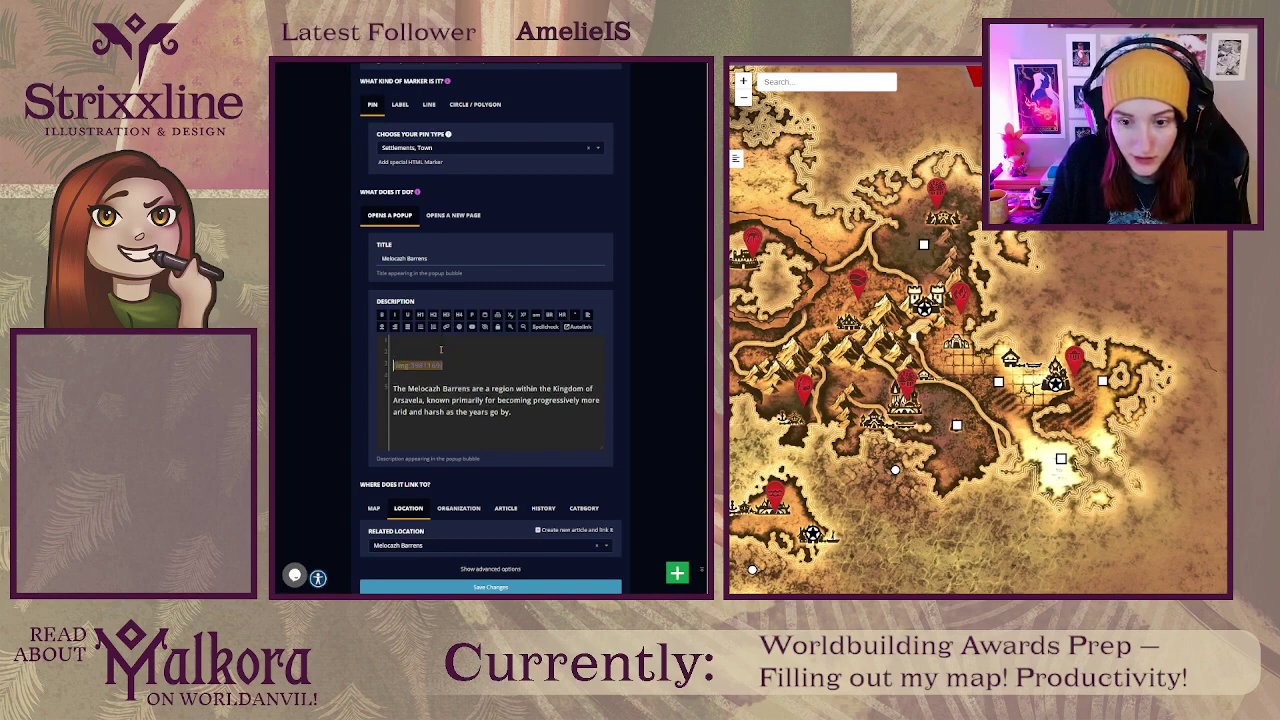
pyautogui.click(458, 315)
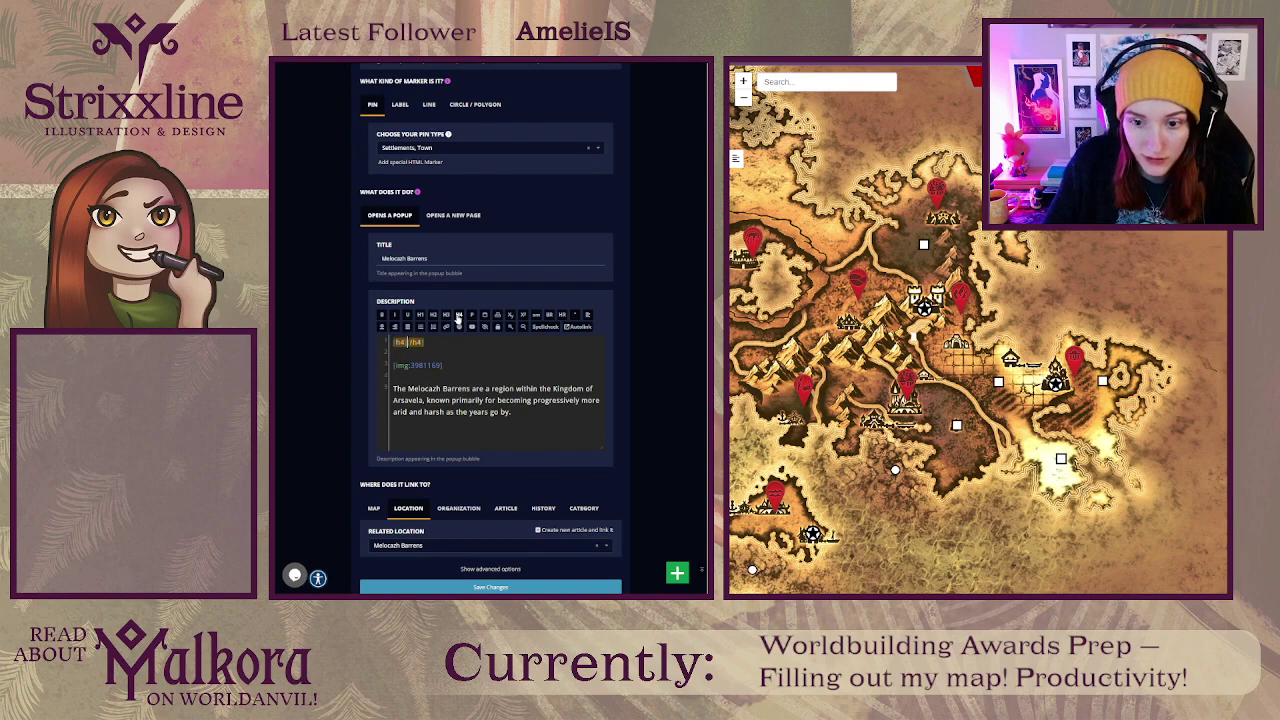
pyautogui.hotkey('ctrl', 'v')
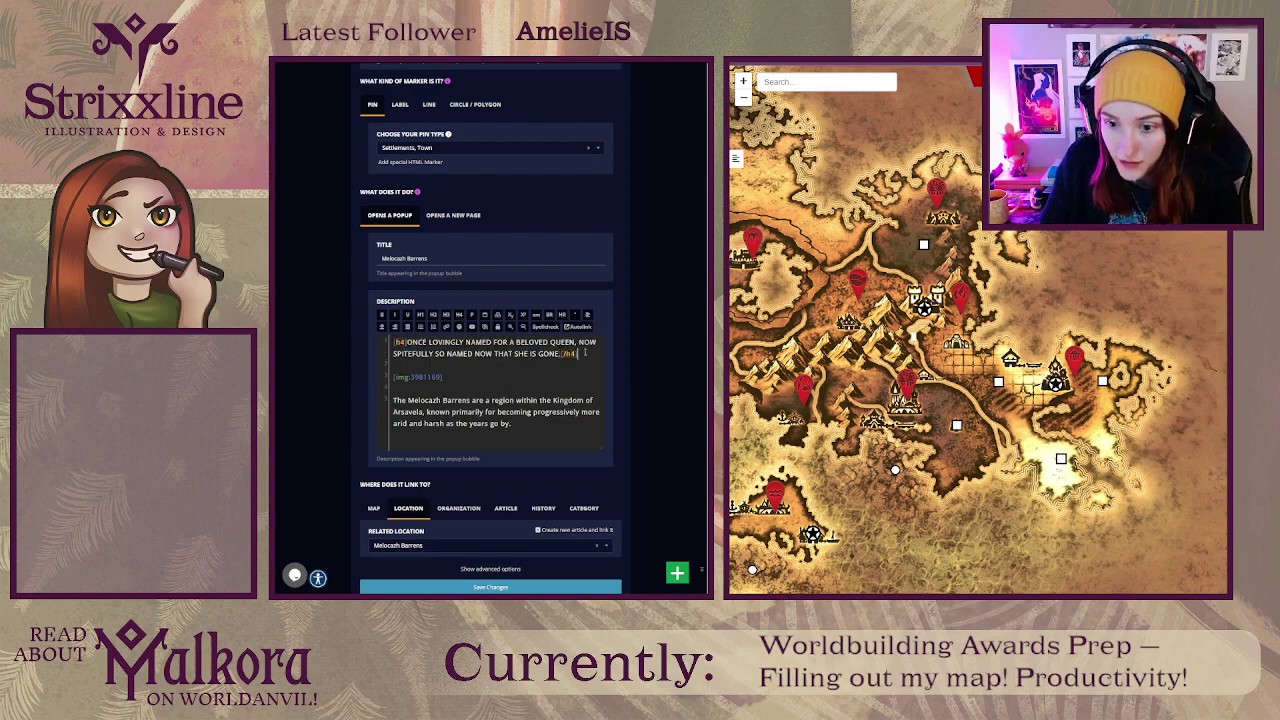
pyautogui.write('.')
pyautogui.scroll(-1, 598, 363)
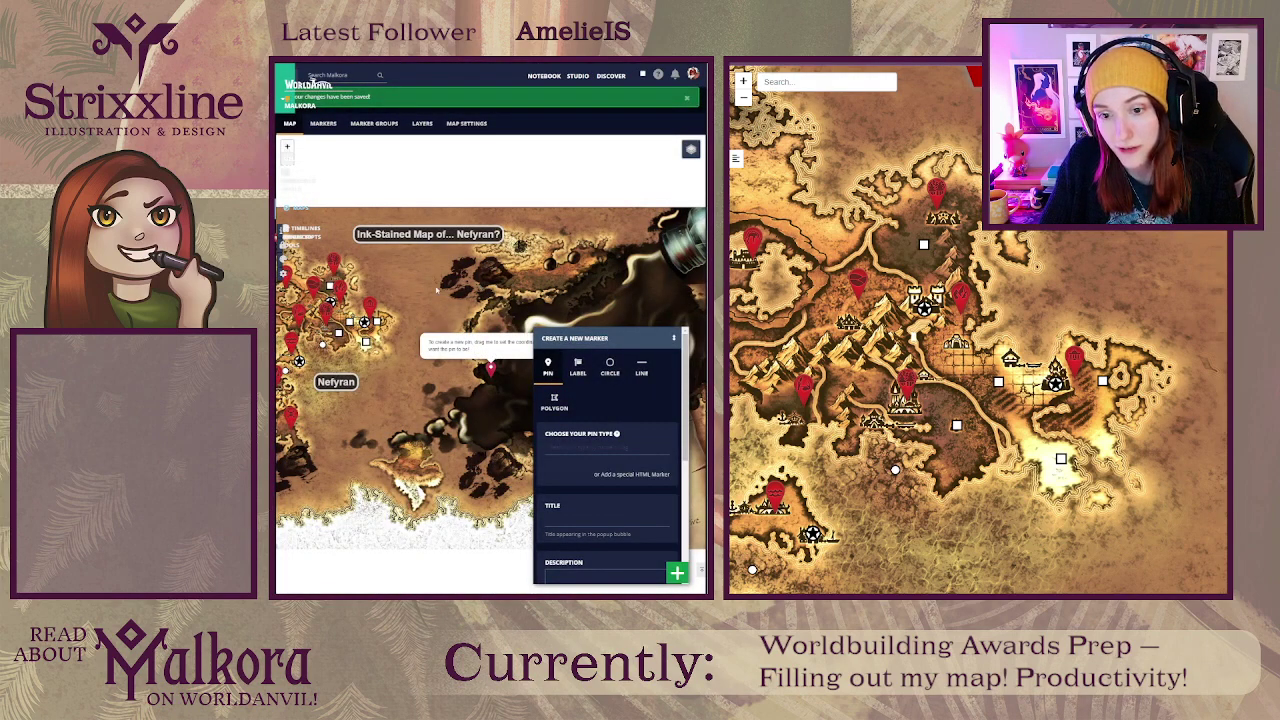
# Step: Open the Melocazh Barrens marker on the published map and review its popup's heading, image and description
pyautogui.moveTo(436, 289); pyautogui.dragTo(517, 256)
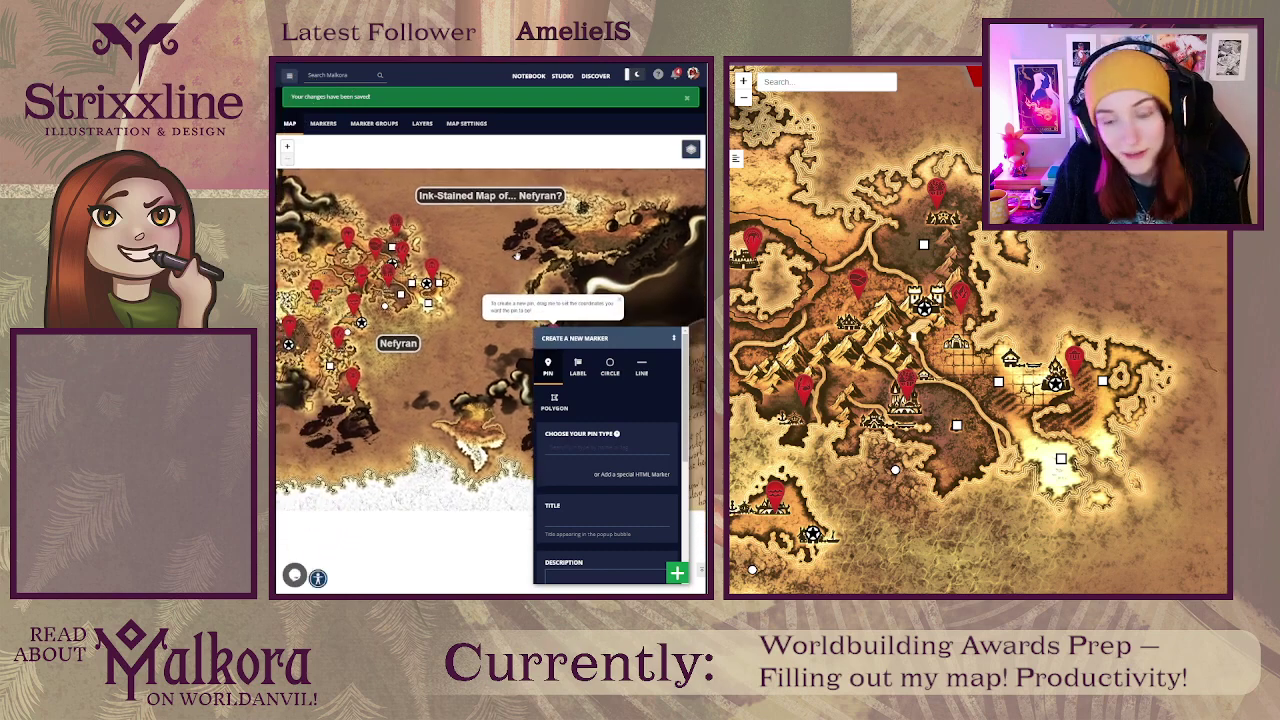
pyautogui.click(936, 190)
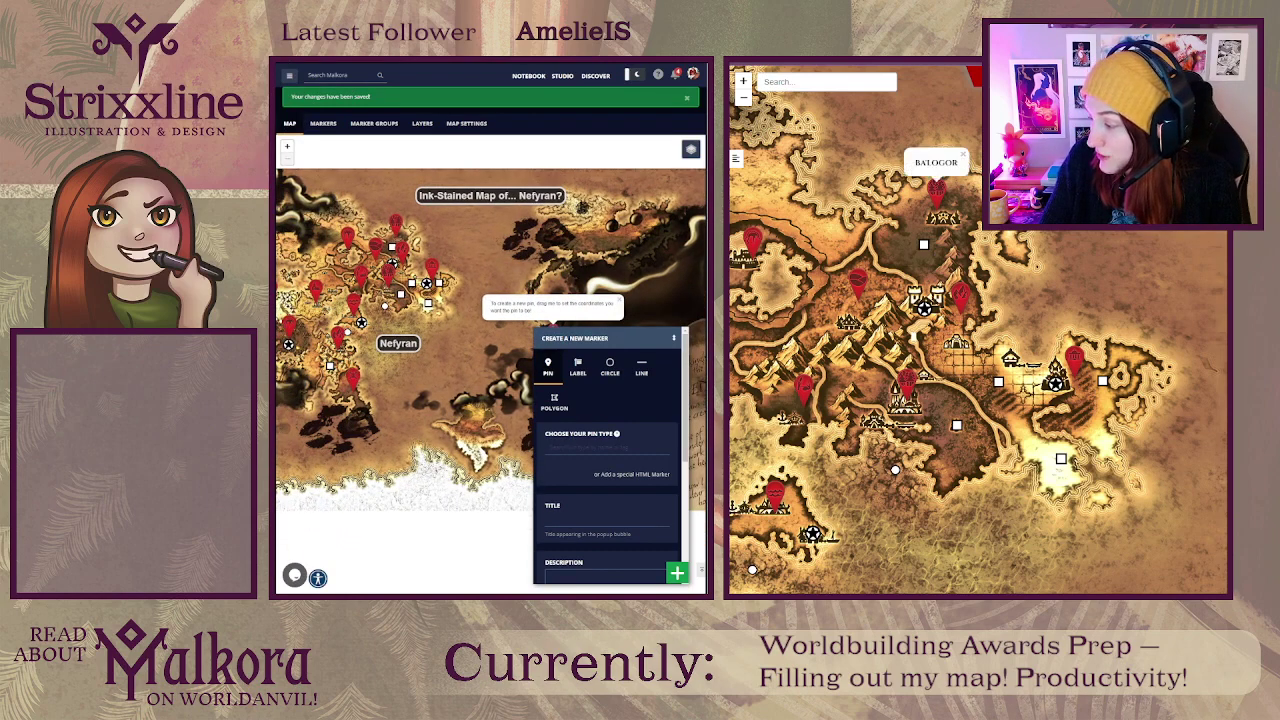
pyautogui.scroll(-4, 903, 147)
pyautogui.click(912, 178)
pyautogui.moveTo(951, 325); pyautogui.dragTo(1045, 210)
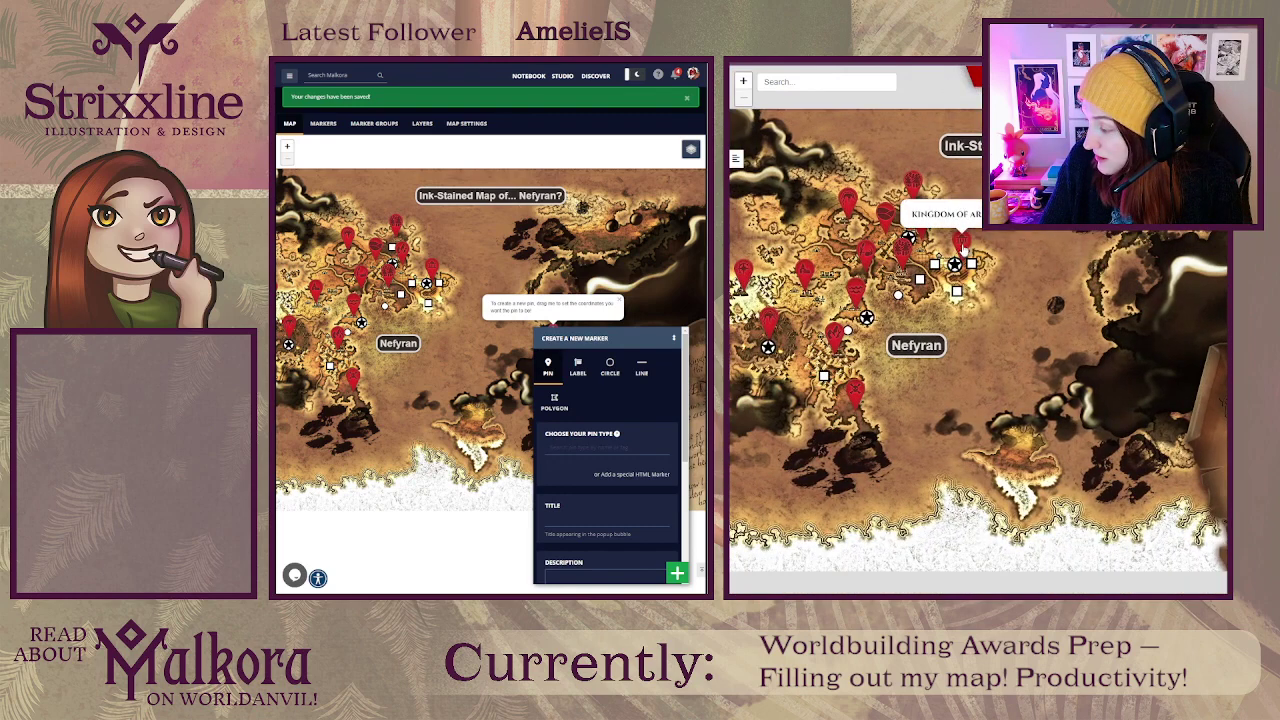
pyautogui.click(955, 292)
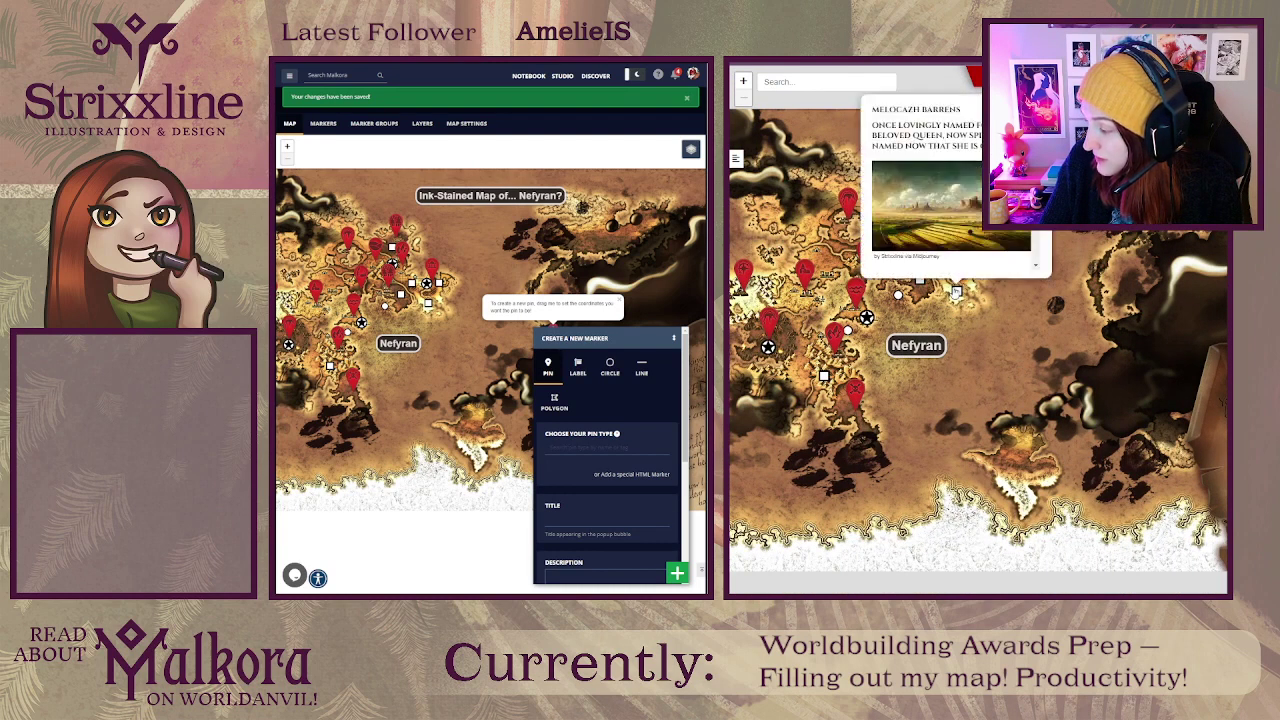
pyautogui.scroll(-2, 983, 230)
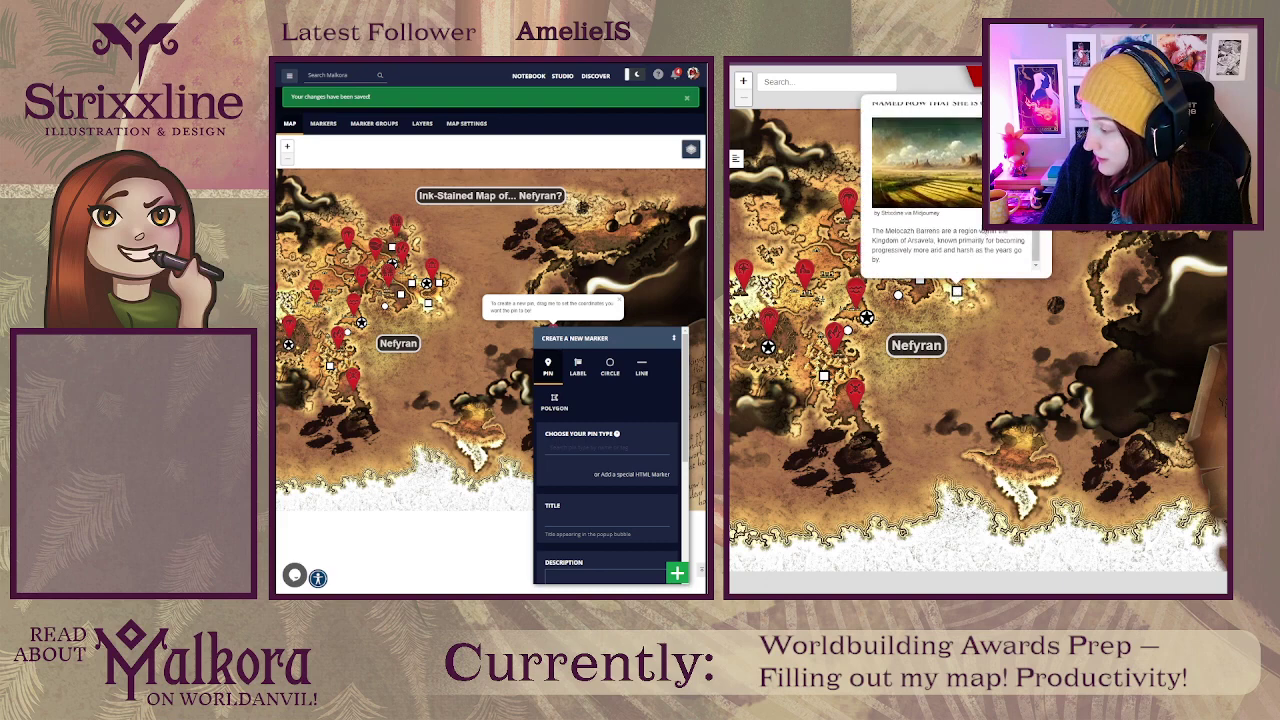
pyautogui.scroll(2, 984, 234)
pyautogui.scroll(-2, 984, 234)
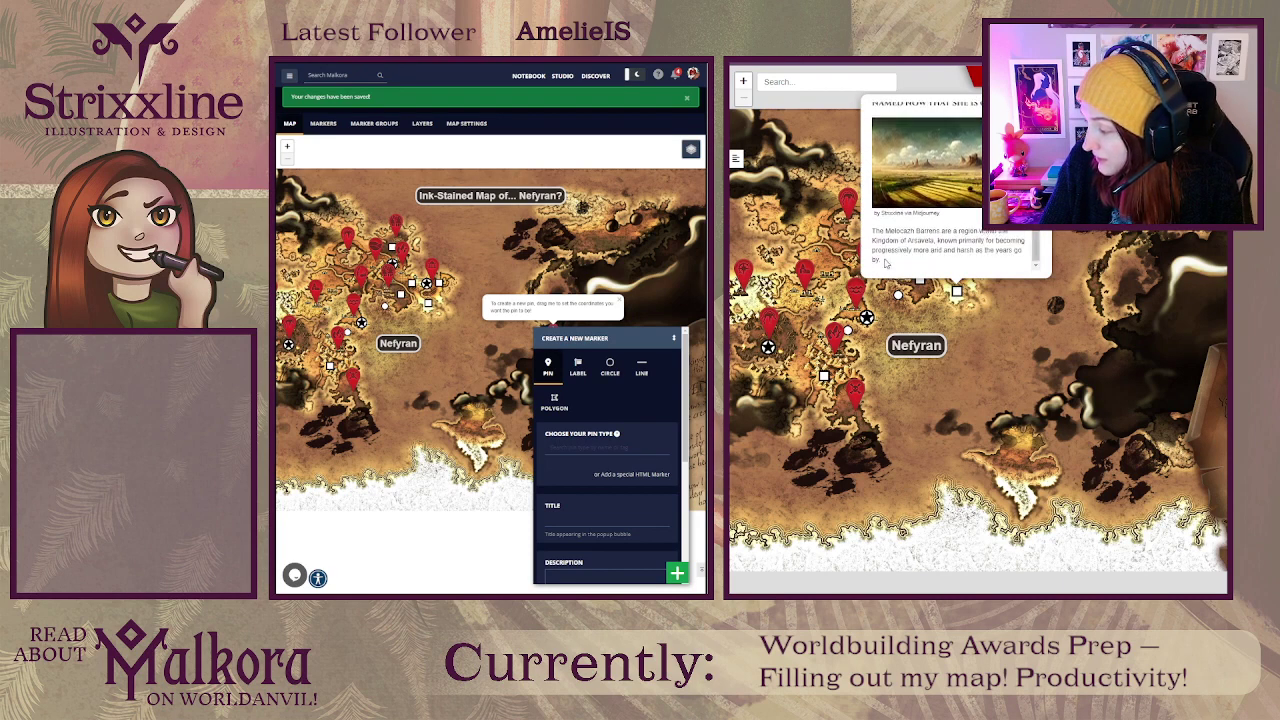
# Step: Run Word Counter Plus on the description paragraph in the Melocazh Barrens popup on the published map
pyautogui.moveTo(885, 260); pyautogui.dragTo(873, 231)
pyautogui.rightClick(873, 231)
pyautogui.click(905, 337)
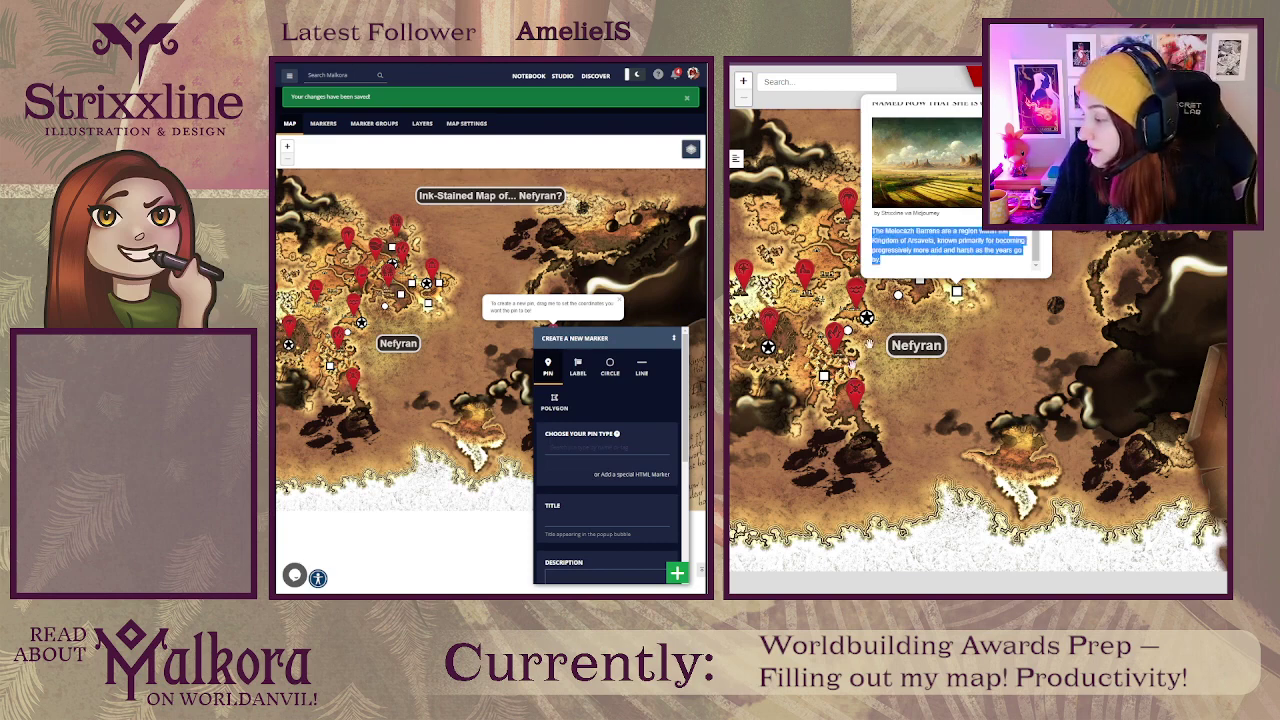
# Step: Reopen the Melocazh Barrens popup and run Word Counter Plus on its entire text, from the title through the description
pyautogui.click(918, 262)
pyautogui.click(918, 260)
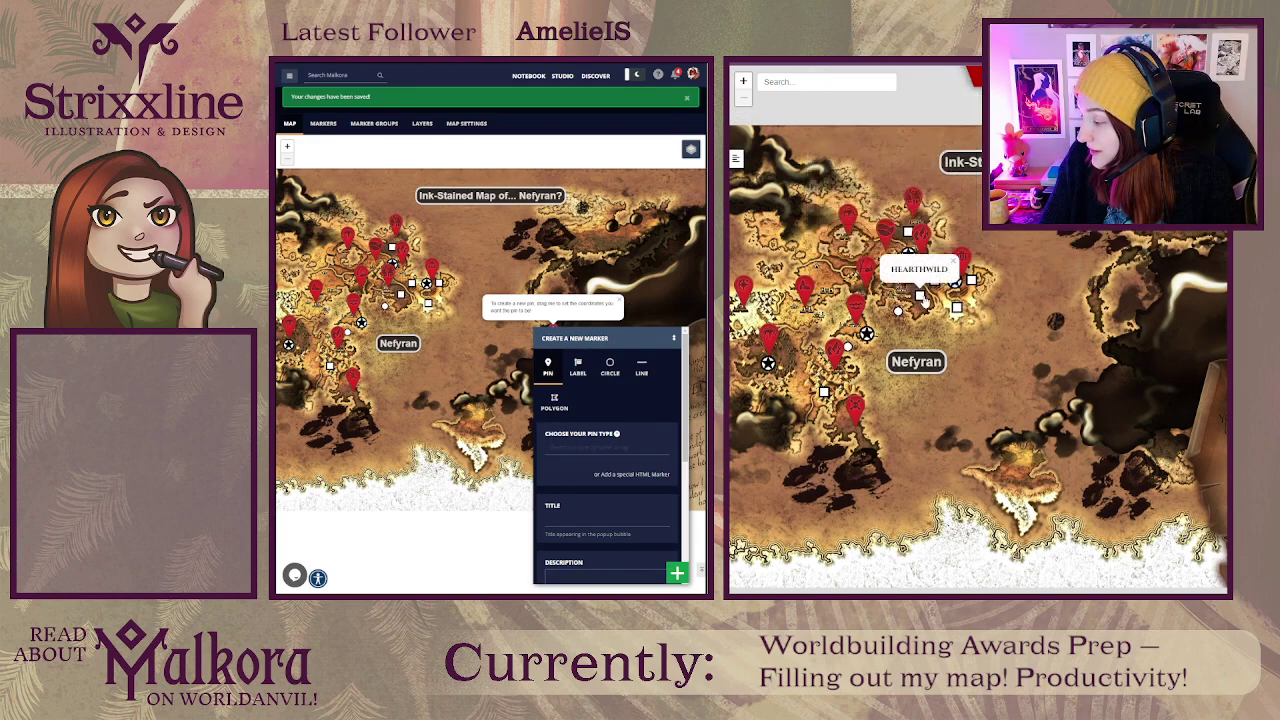
pyautogui.click(957, 309)
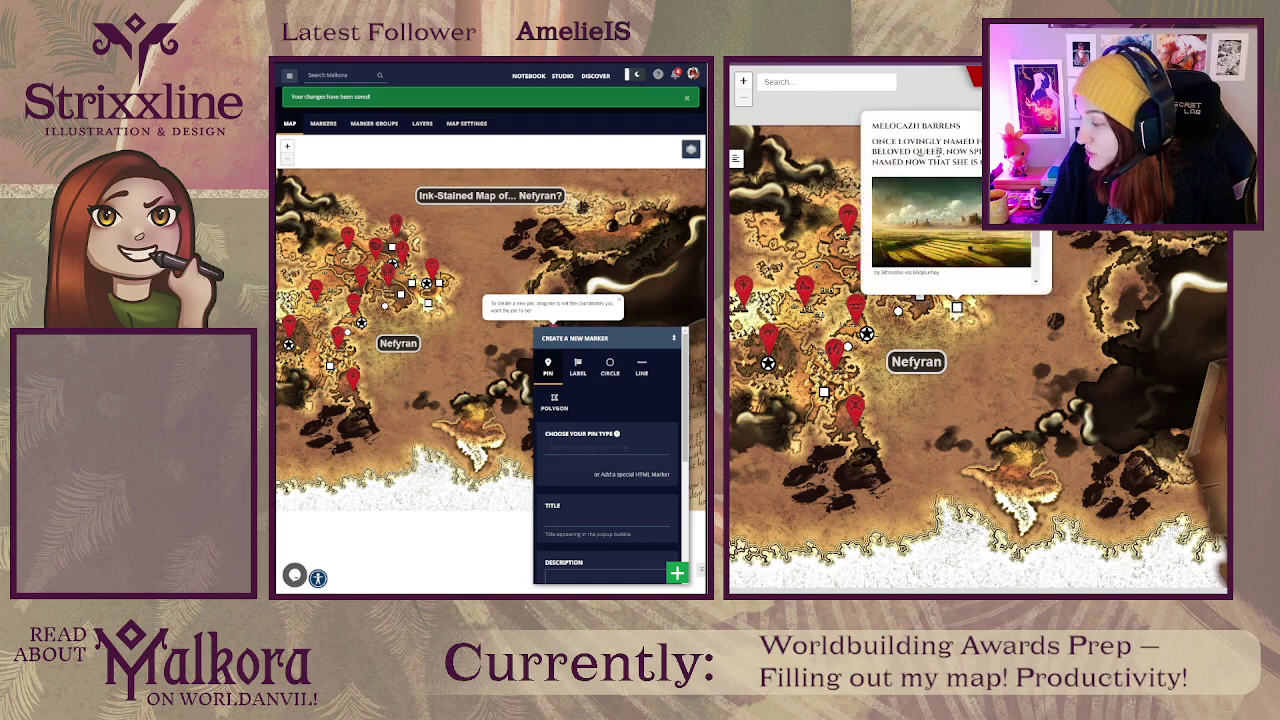
pyautogui.moveTo(1000, 163); pyautogui.dragTo(873, 131)
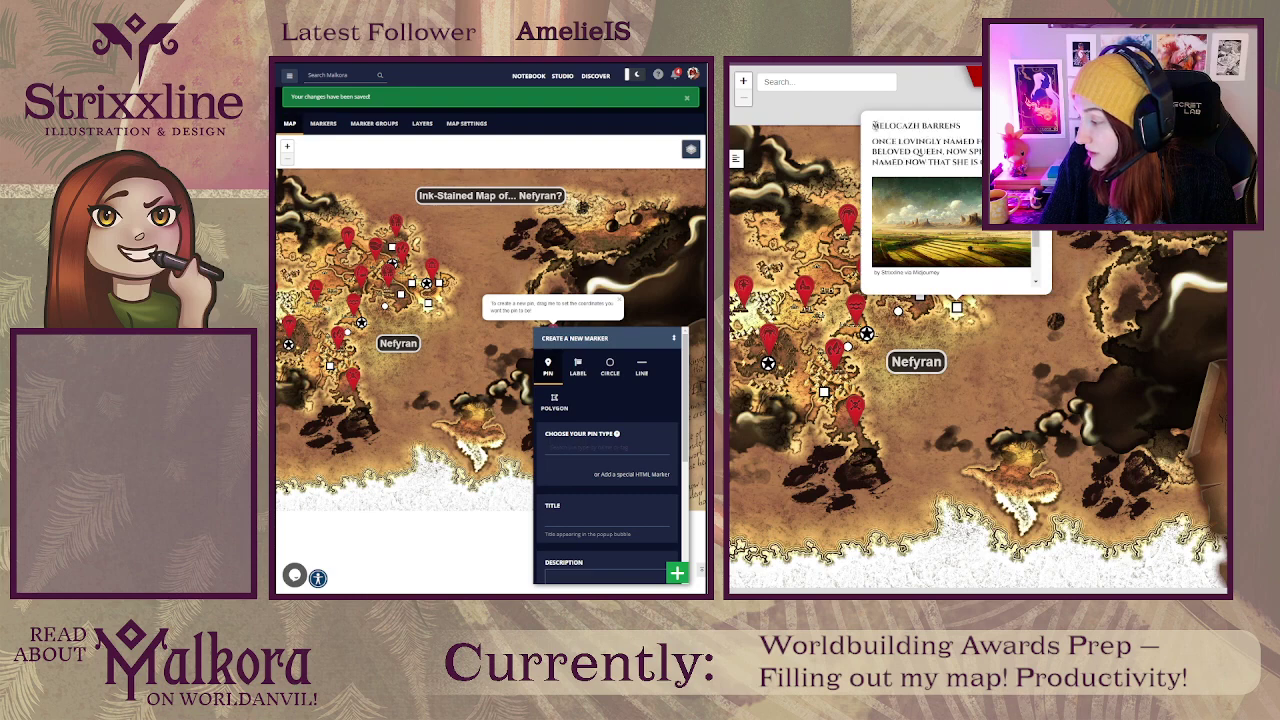
pyautogui.scroll(-2, 950, 200)
pyautogui.moveTo(873, 125); pyautogui.dragTo(976, 272)
pyautogui.rightClick(976, 266)
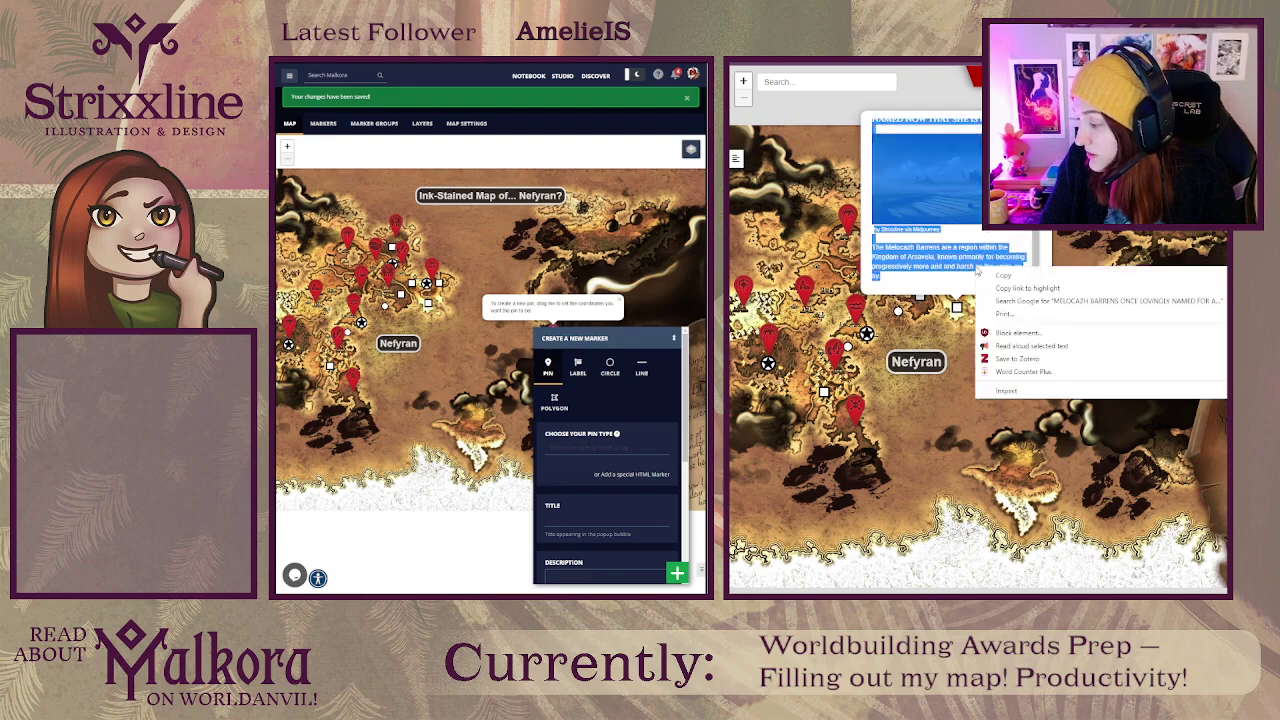
pyautogui.click(1018, 372)
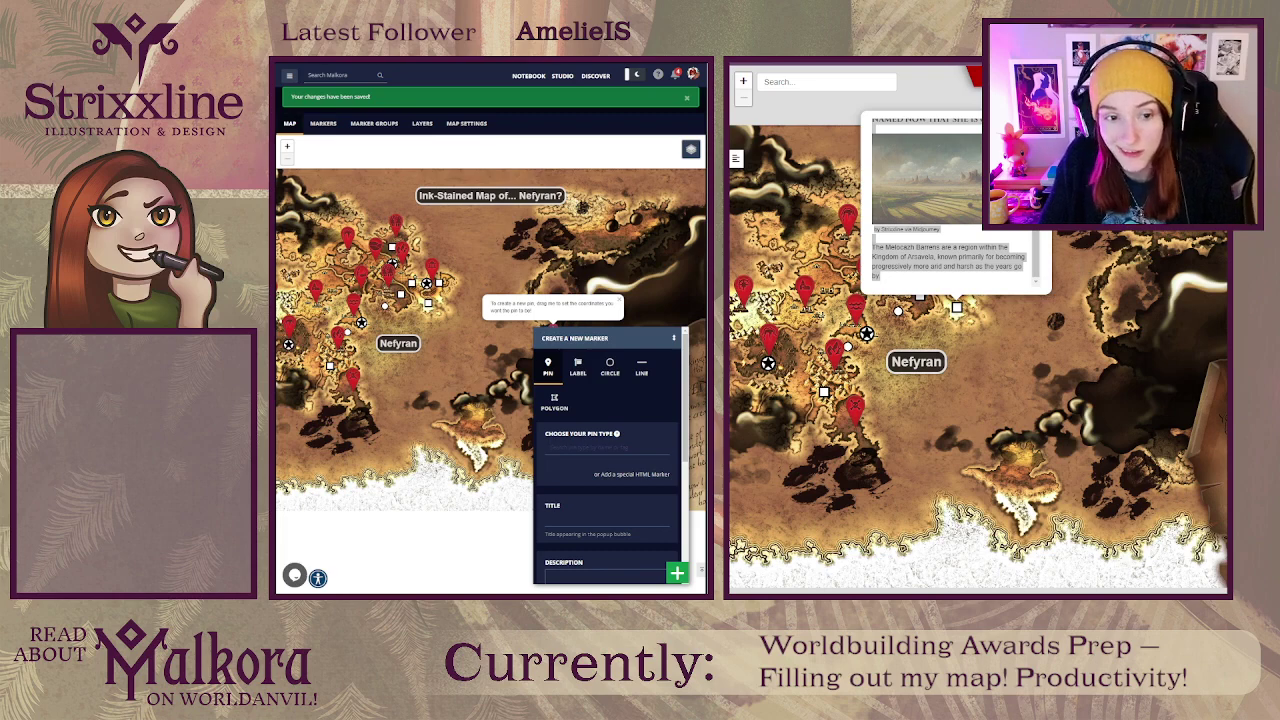
# Step: Compare the layout of the ancient forests marker's popup with the Melocazh Barrens popup on the published map
pyautogui.click(850, 330)
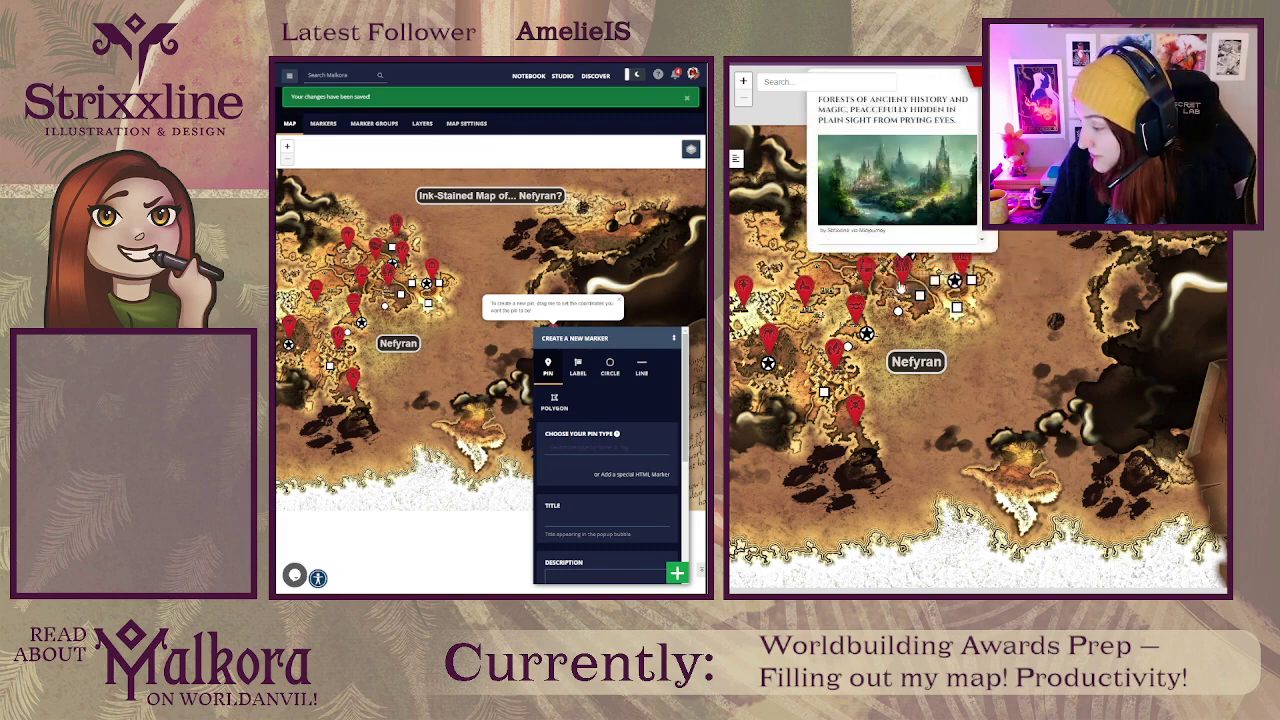
pyautogui.click(956, 309)
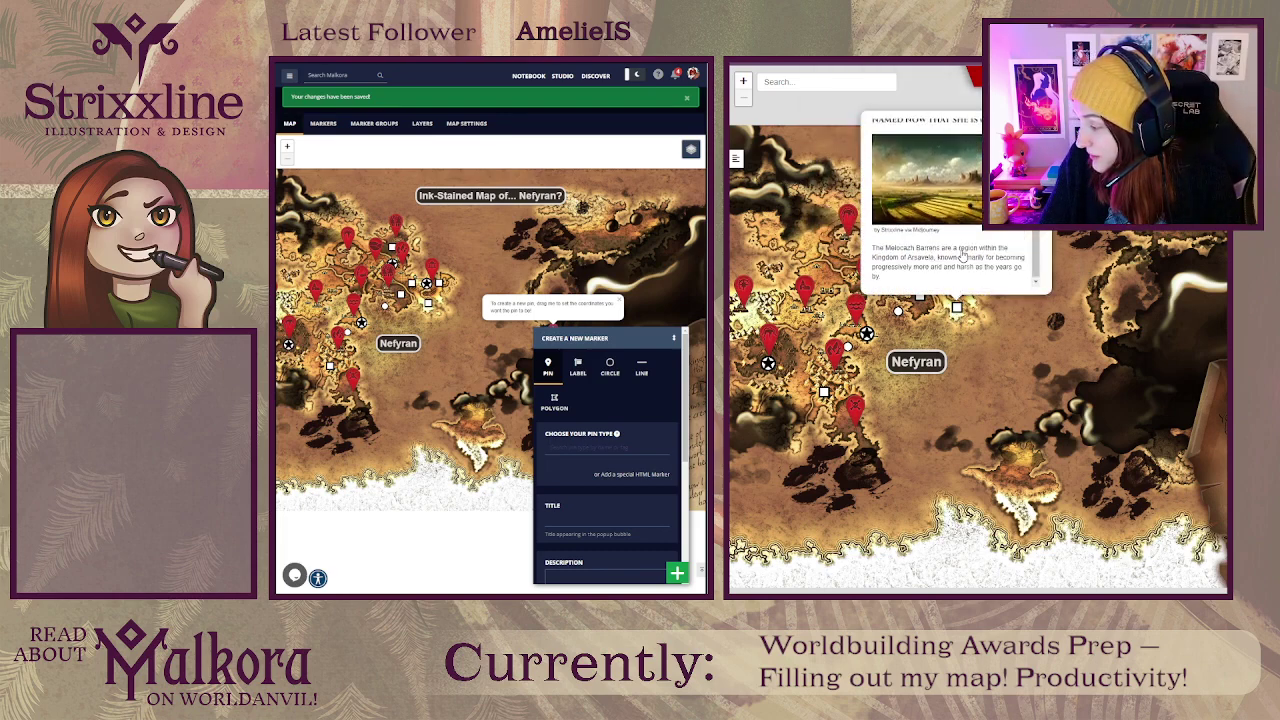
pyautogui.click(1015, 317)
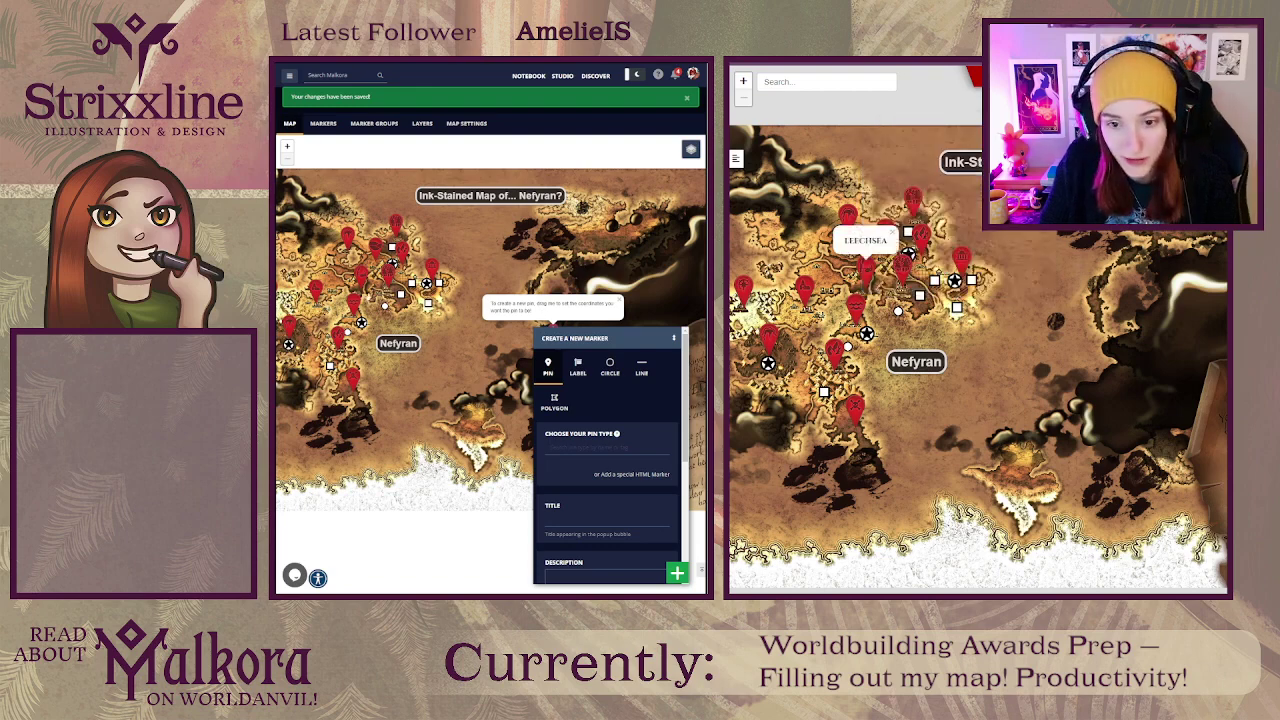
# Step: Edit the Melocazh Barrens marker to add an [hr] divider between the image code and the paragraph, and save the changes
pyautogui.click(428, 303)
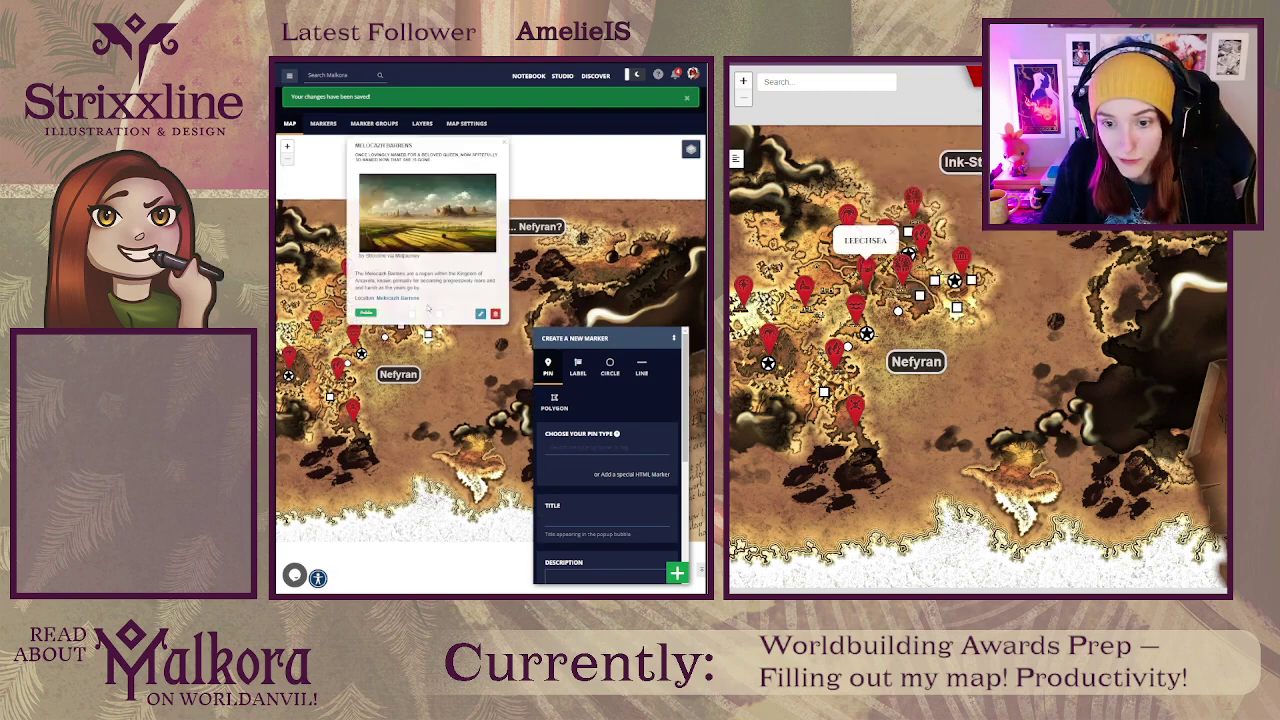
pyautogui.click(481, 315)
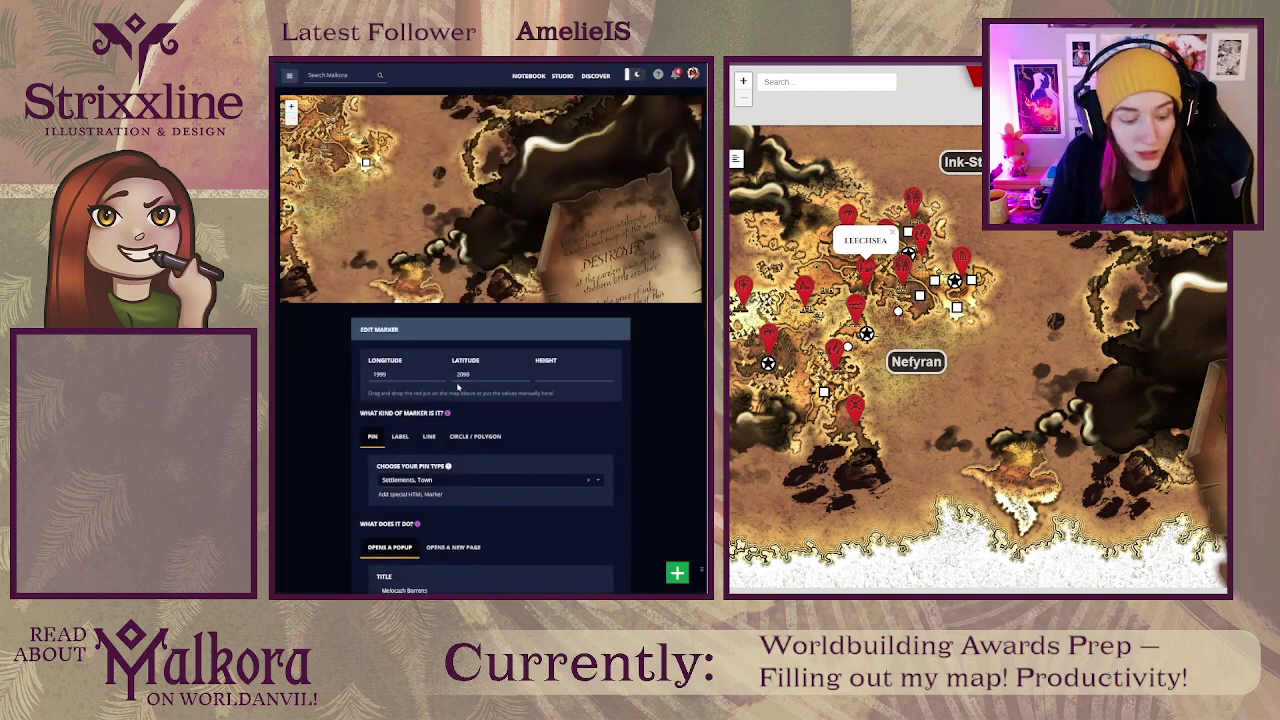
pyautogui.scroll(-5, 449, 393)
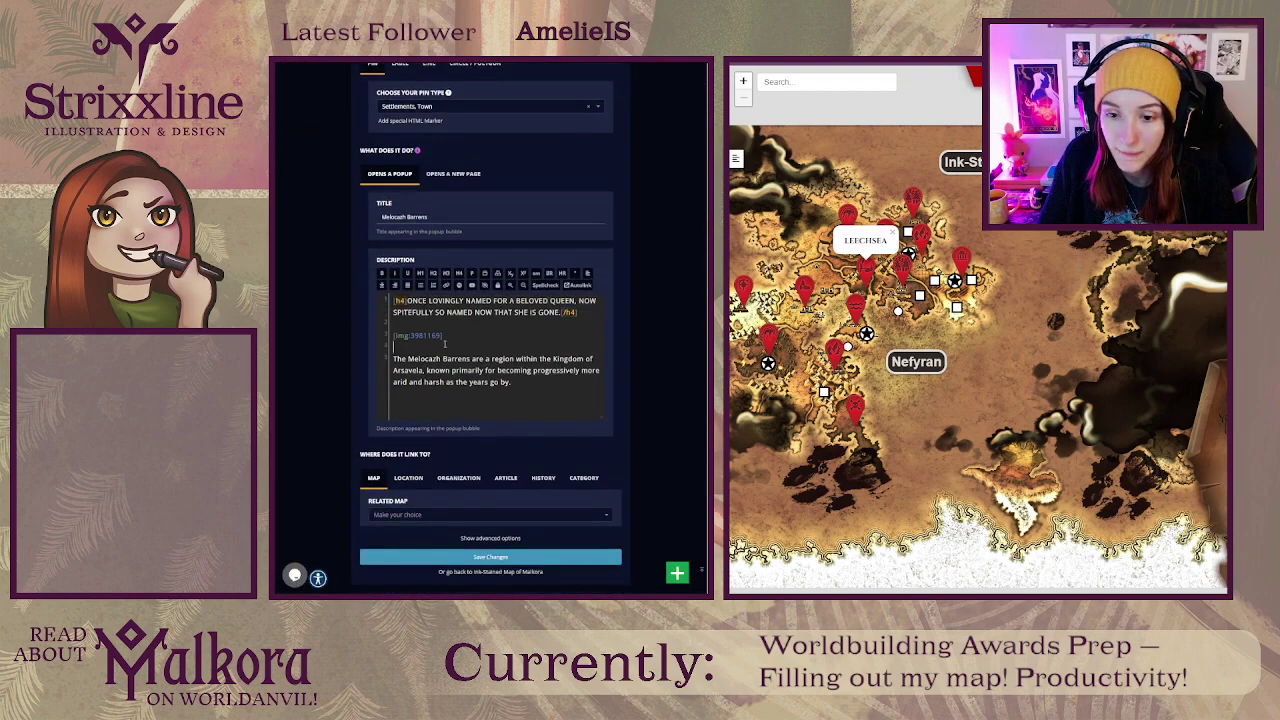
pyautogui.click(445, 346)
pyautogui.write('[hr]')
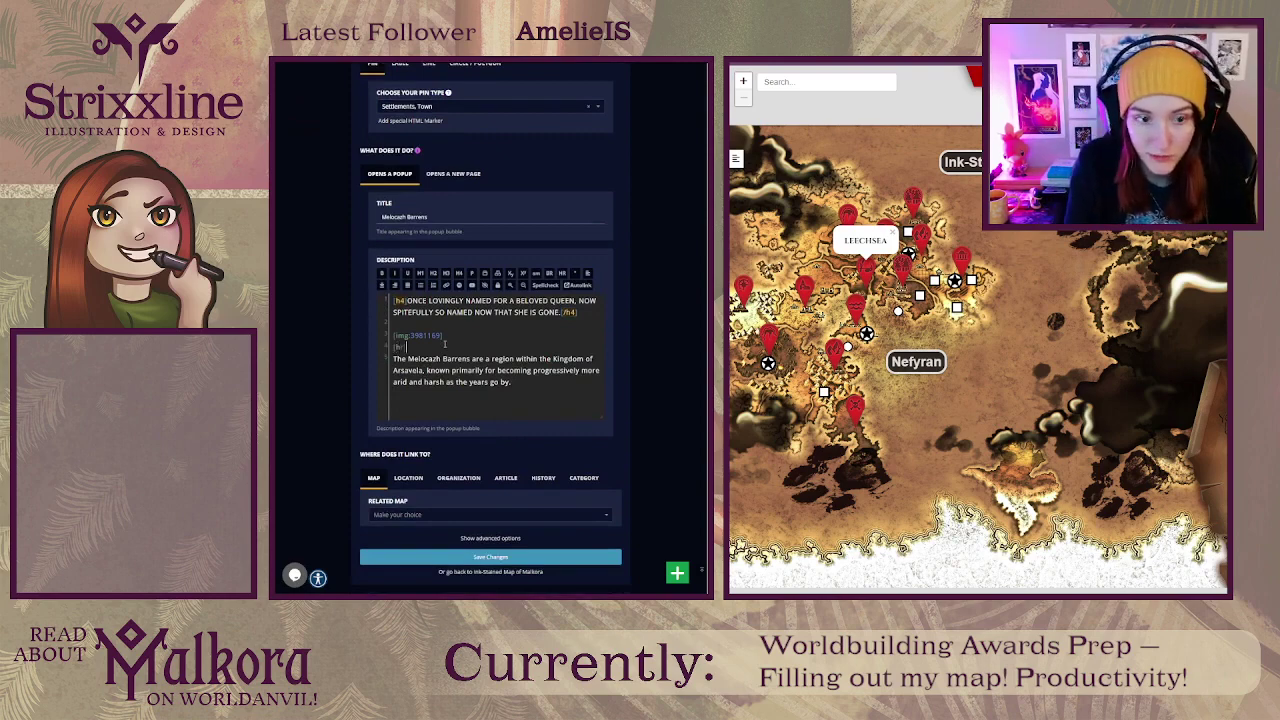
pyautogui.click(501, 558)
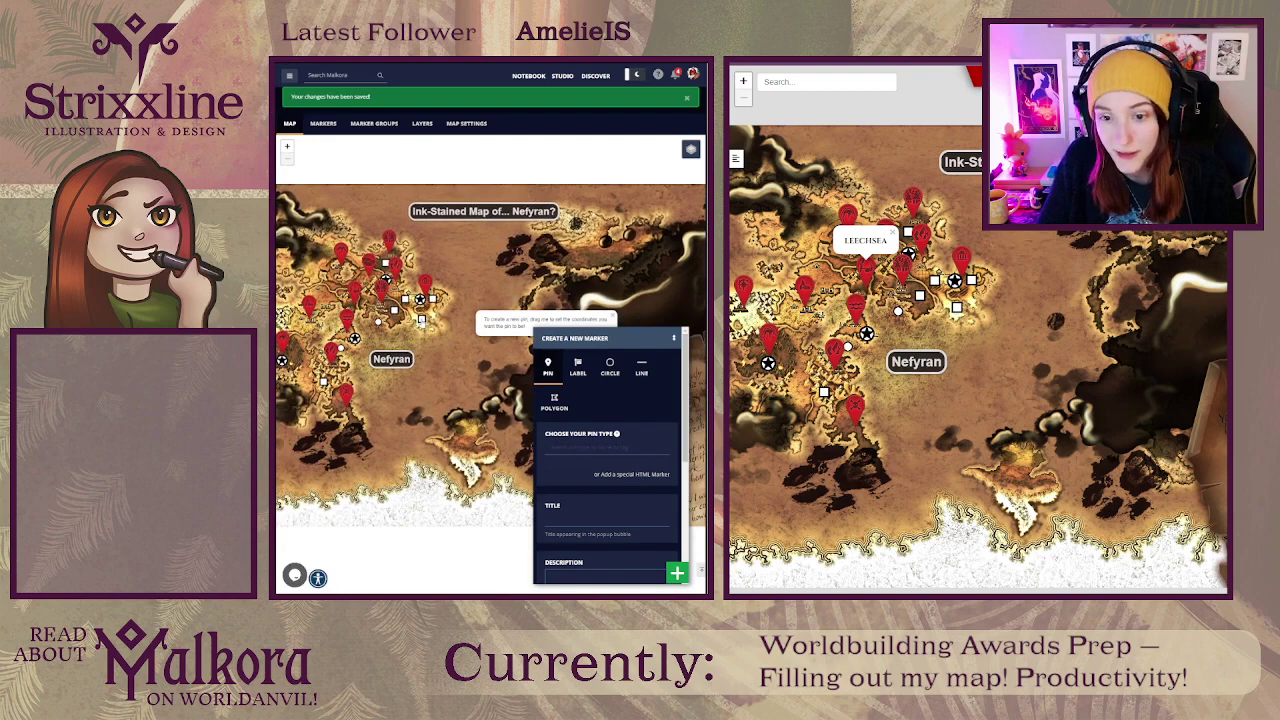
# Step: Review the Melocazh Barrens popup in the map editor and on the published map, checking the divider between image and description
pyautogui.click(422, 320)
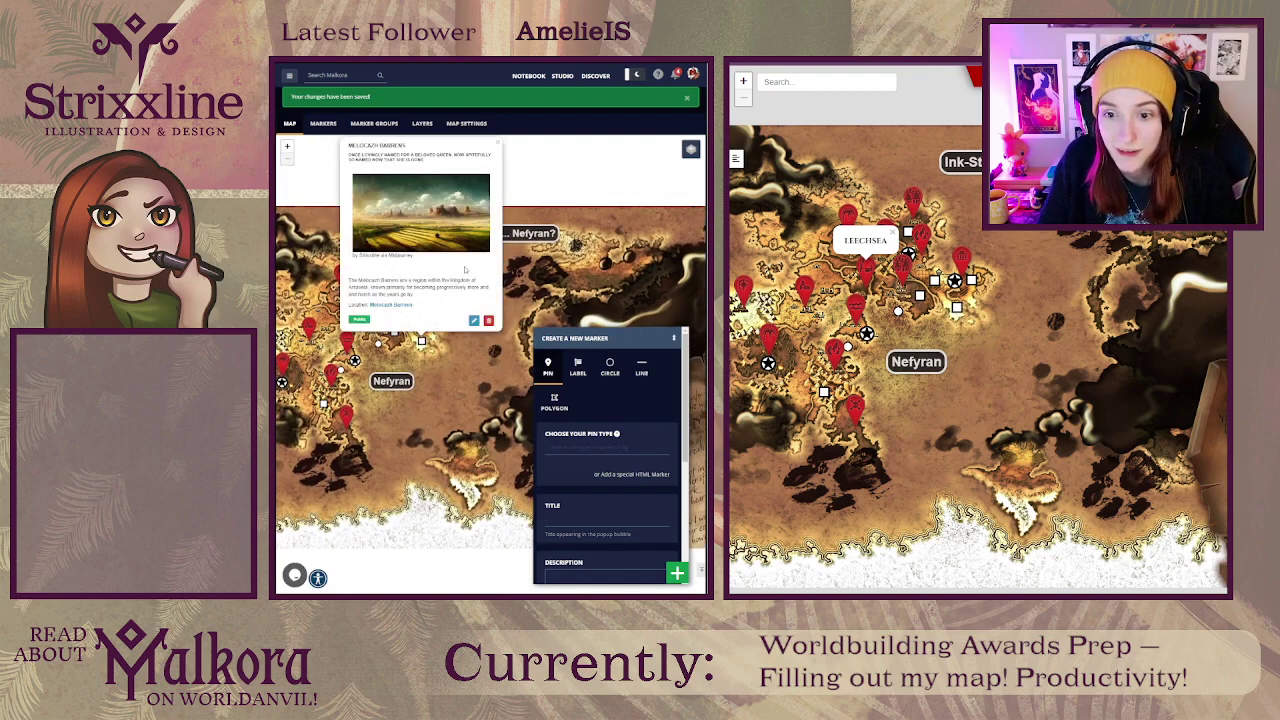
pyautogui.click(542, 288)
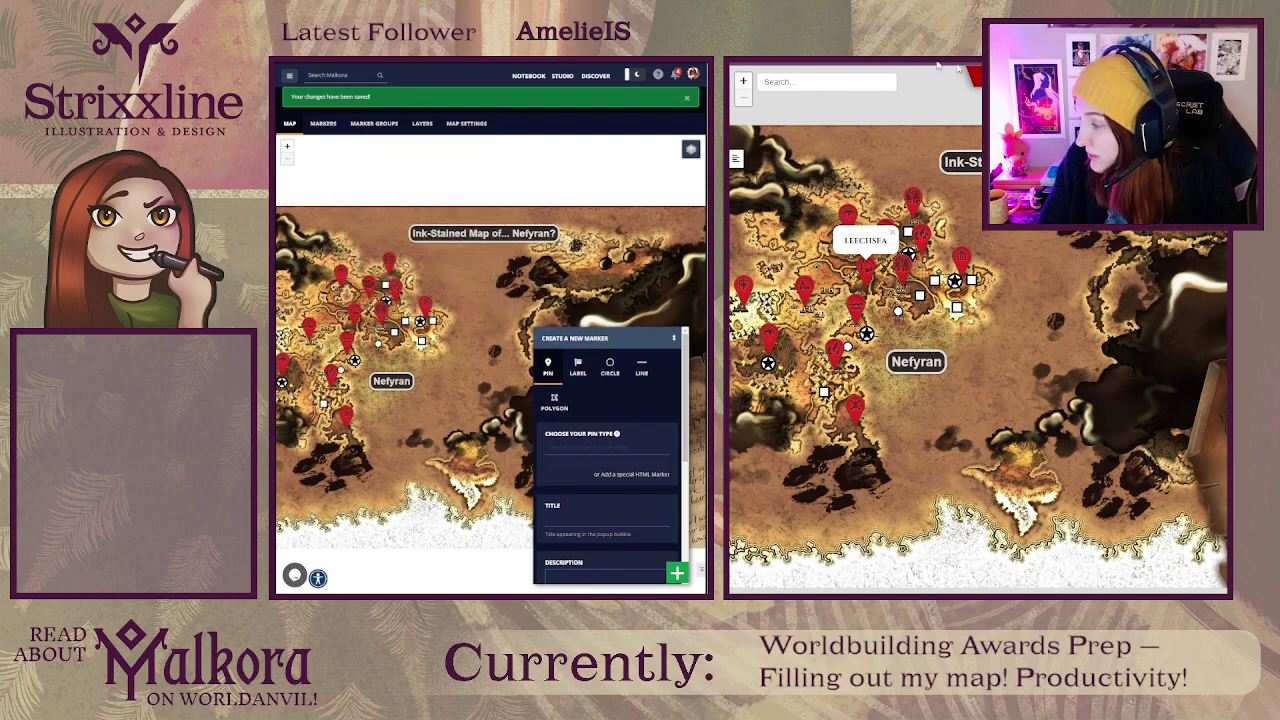
pyautogui.moveTo(1039, 332); pyautogui.dragTo(976, 333)
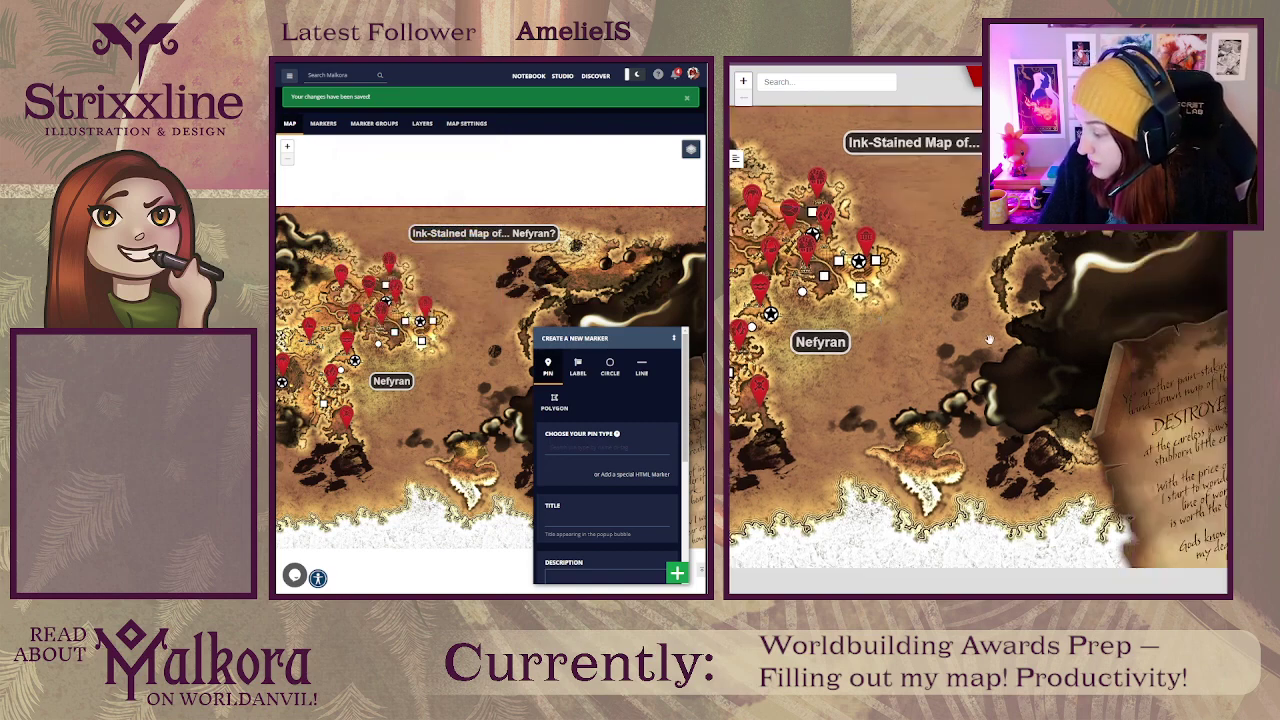
pyautogui.scroll(1, 927, 362)
pyautogui.click(951, 318)
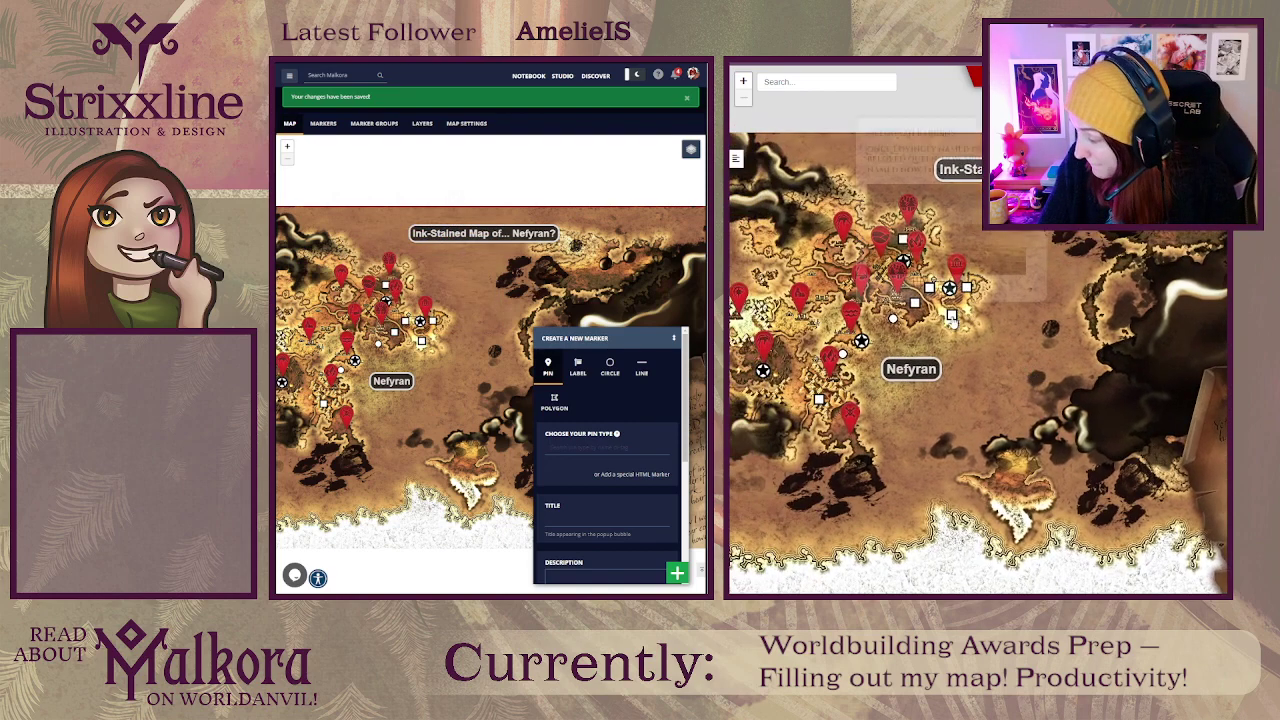
pyautogui.scroll(-1, 982, 265)
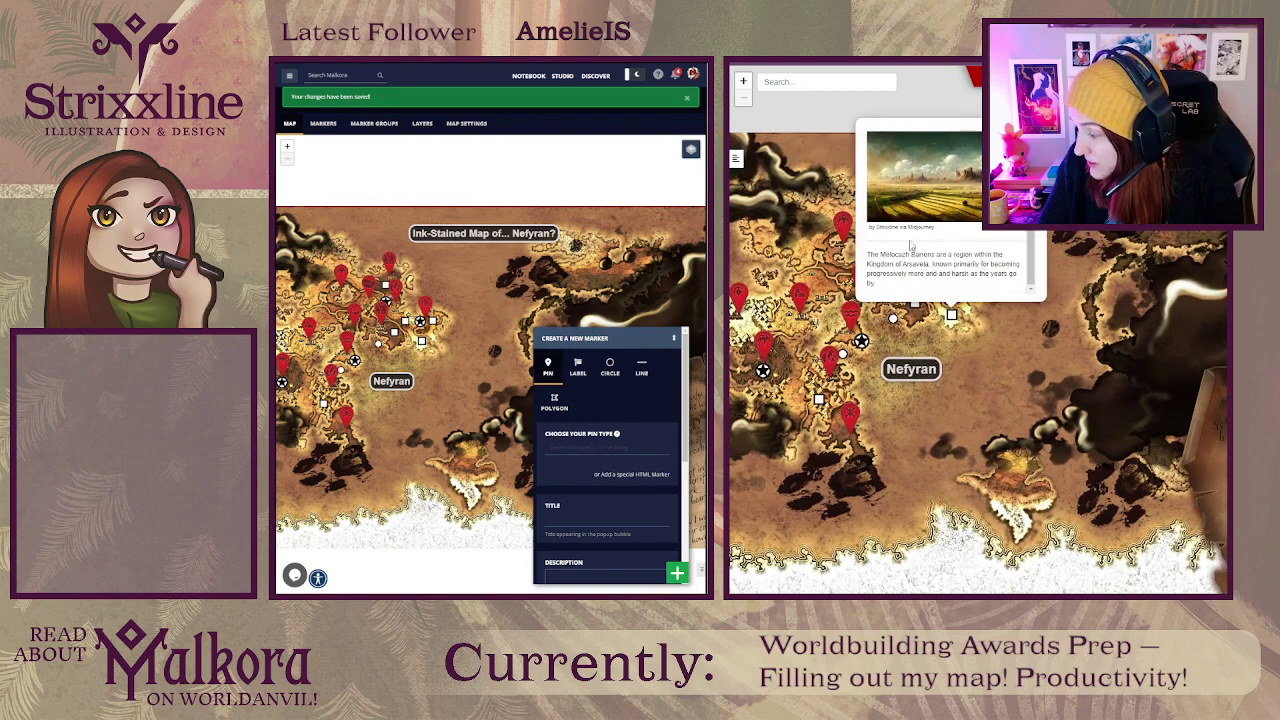
pyautogui.scroll(1, 982, 252)
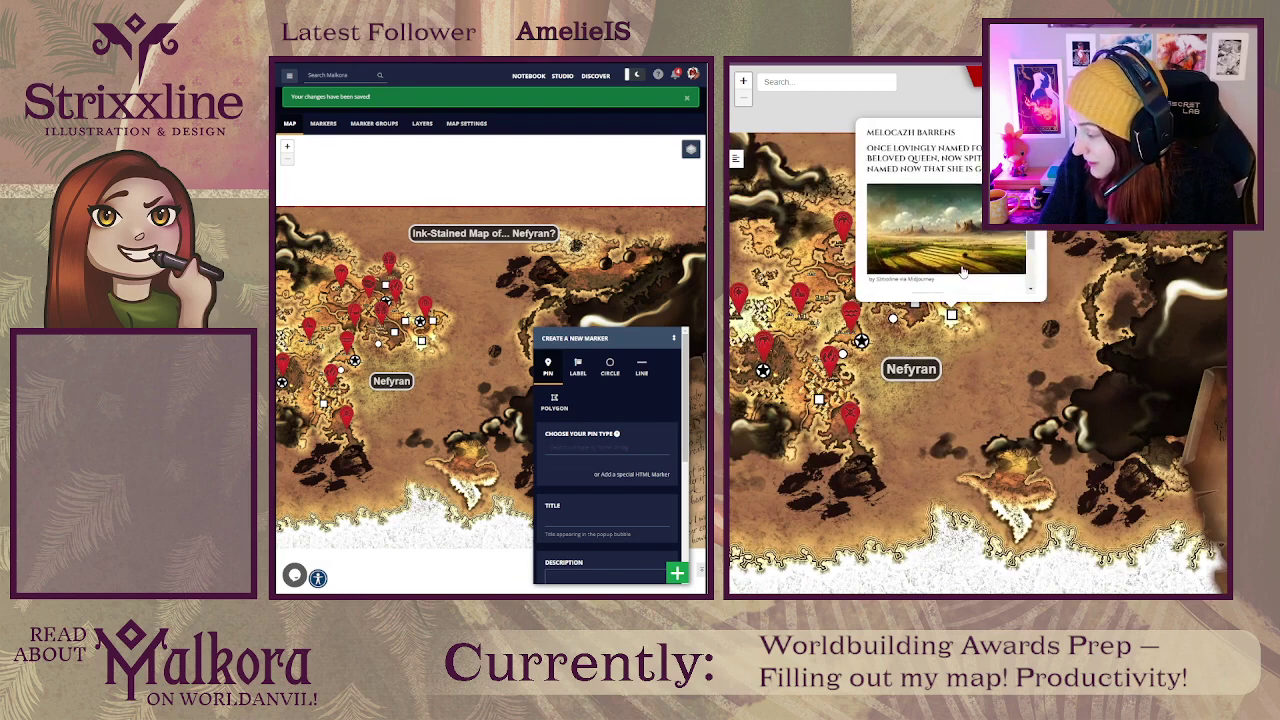
pyautogui.scroll(-1, 966, 288)
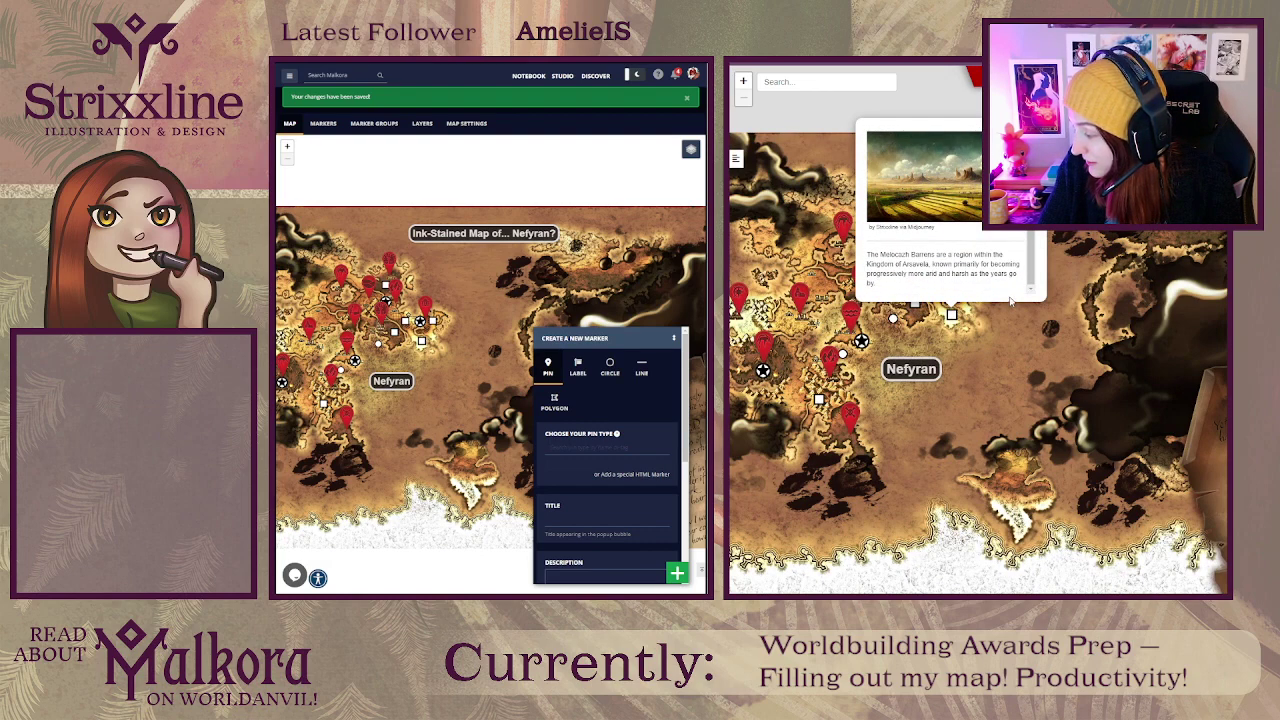
pyautogui.moveTo(1005, 340); pyautogui.dragTo(1043, 362)
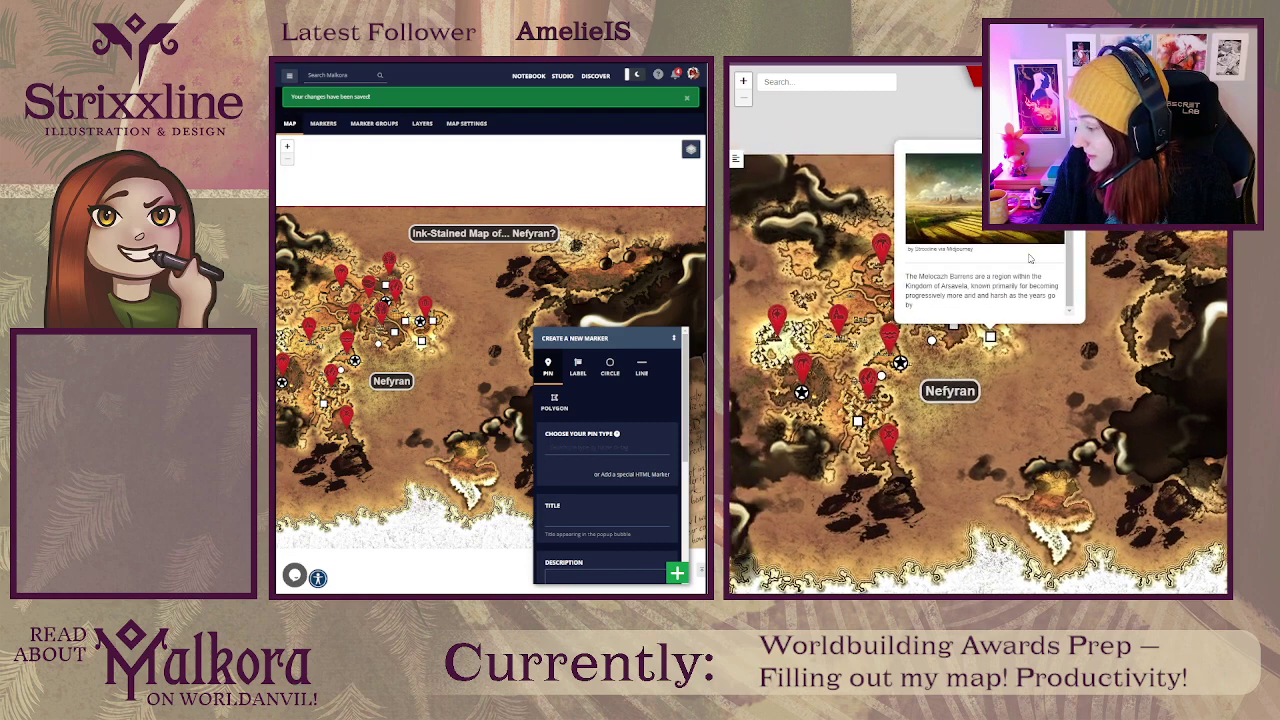
pyautogui.scroll(2, 1032, 258)
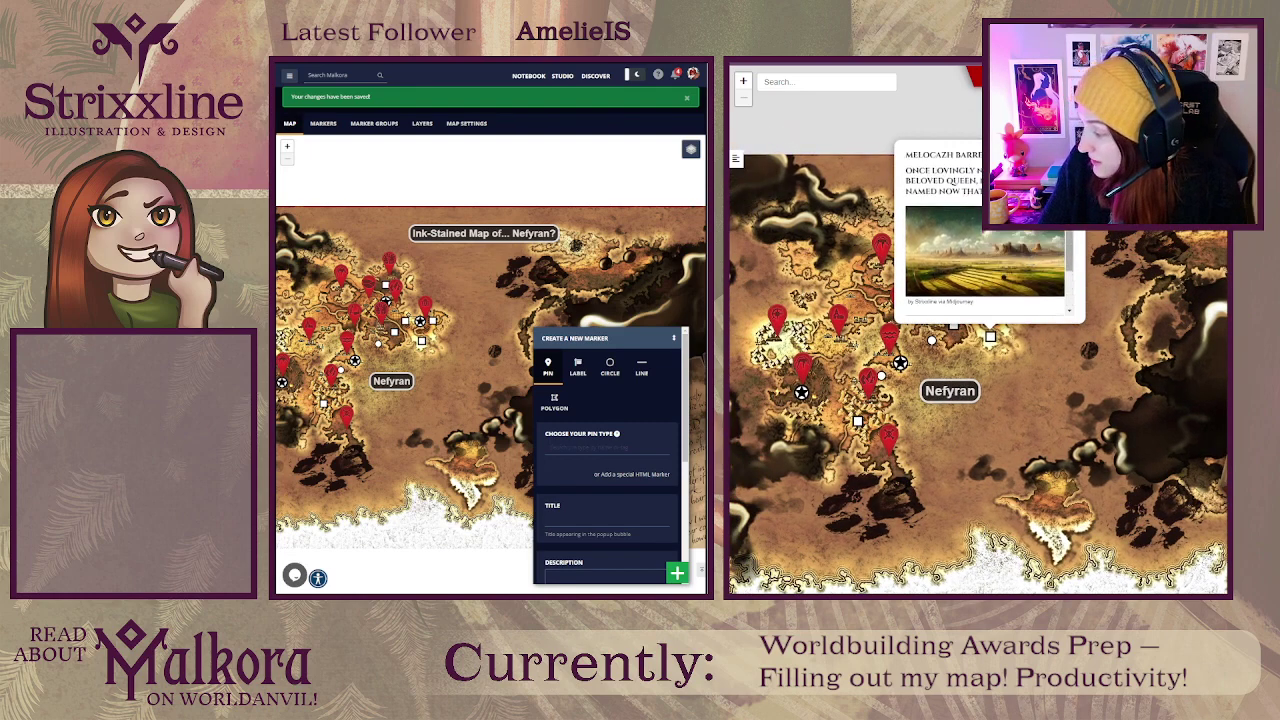
pyautogui.scroll(-3, 1068, 262)
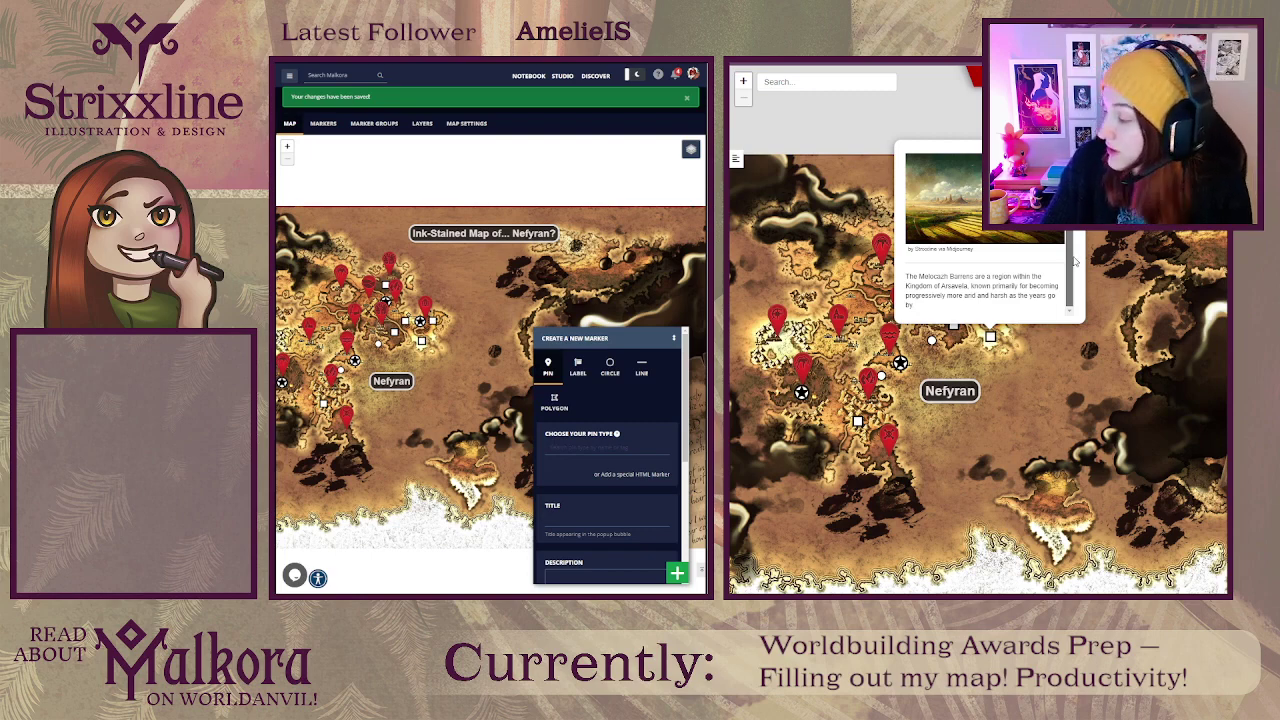
pyautogui.scroll(2, 1073, 263)
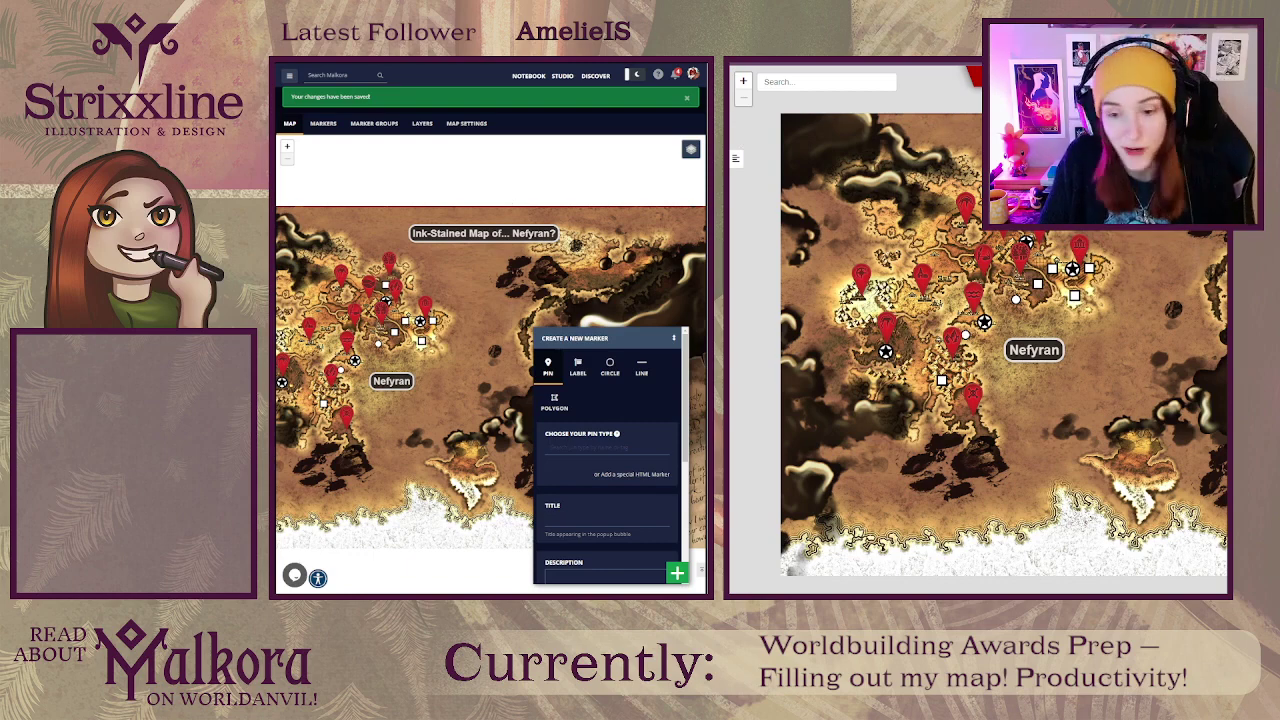
pyautogui.moveTo(464, 295); pyautogui.dragTo(466, 277)
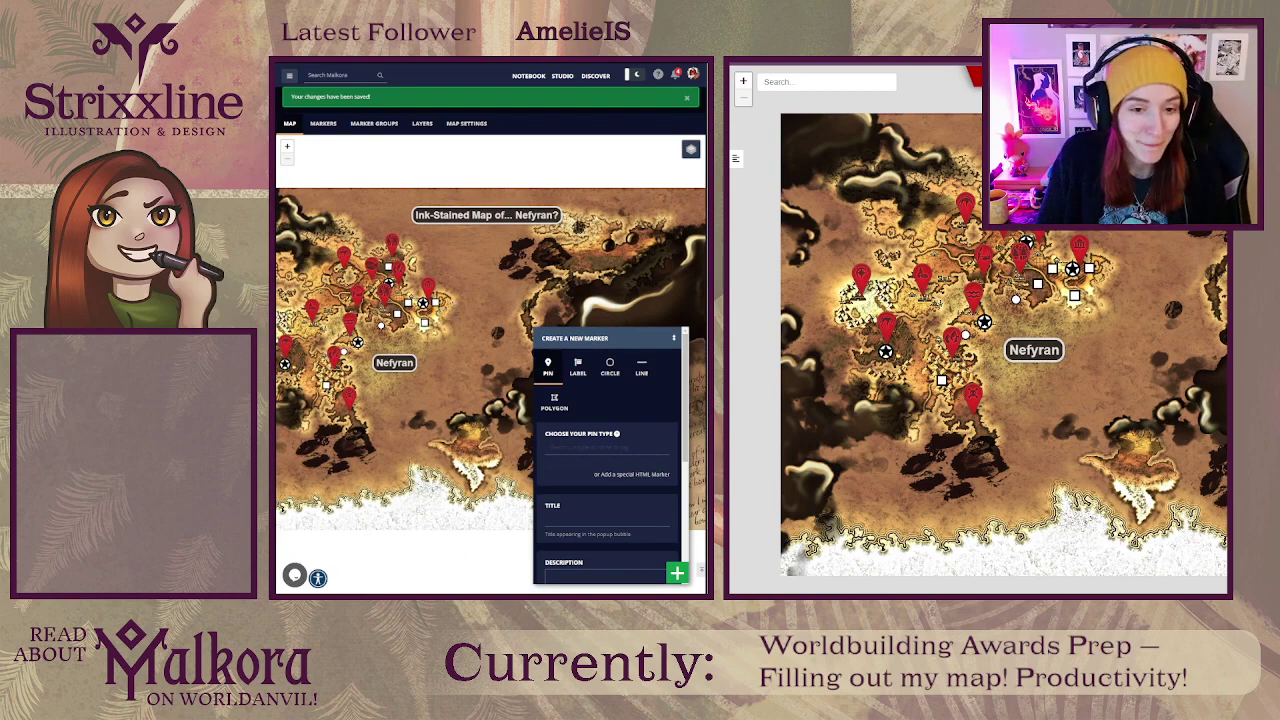
pyautogui.moveTo(395, 478); pyautogui.dragTo(408, 482)
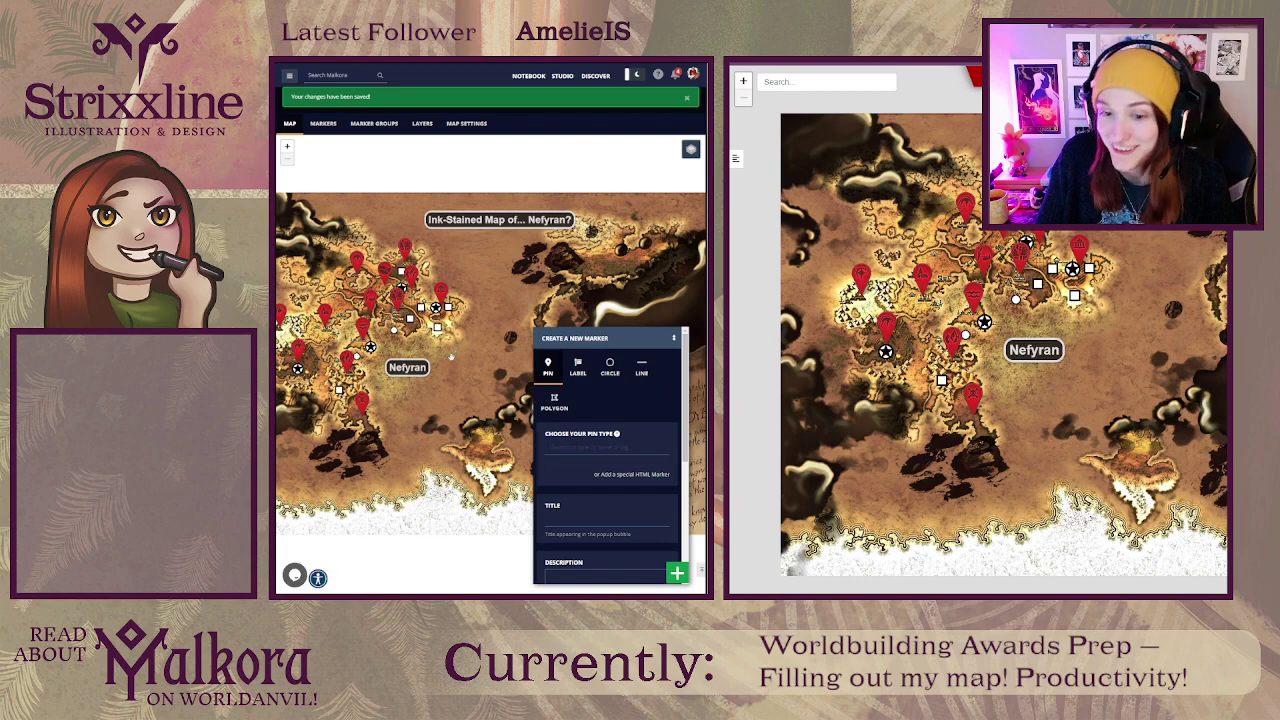
pyautogui.moveTo(450, 355); pyautogui.dragTo(466, 377)
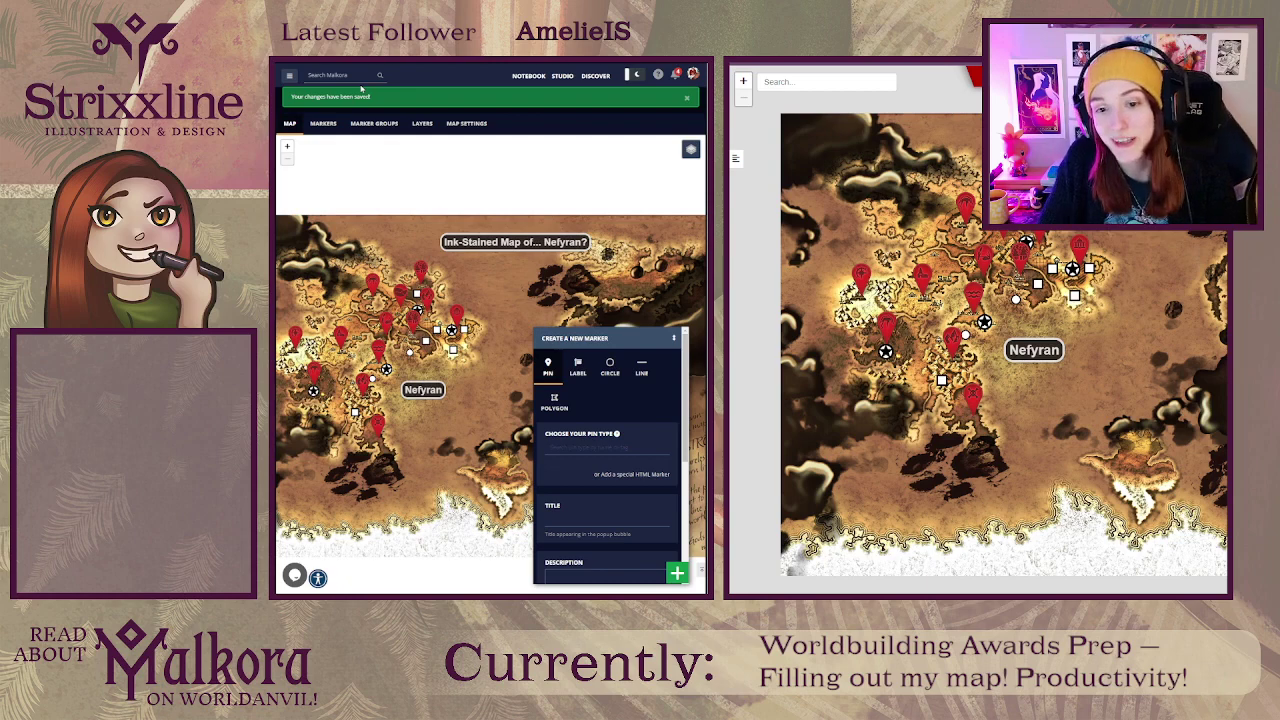
pyautogui.moveTo(484, 312); pyautogui.dragTo(514, 294)
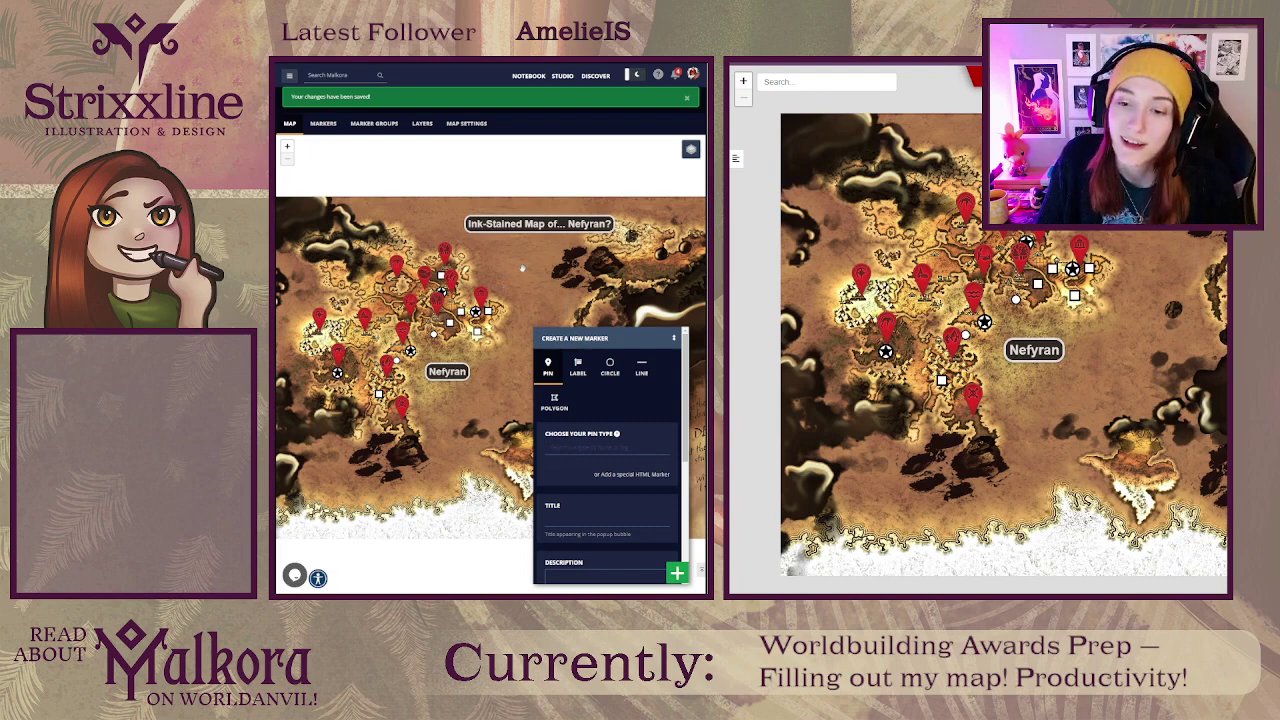
pyautogui.moveTo(490, 269)
pyautogui.mouseDown()
pyautogui.moveTo(500, 273)
pyautogui.moveTo(394, 253)
pyautogui.moveTo(449, 256)
pyautogui.moveTo(488, 277)
pyautogui.mouseUp()
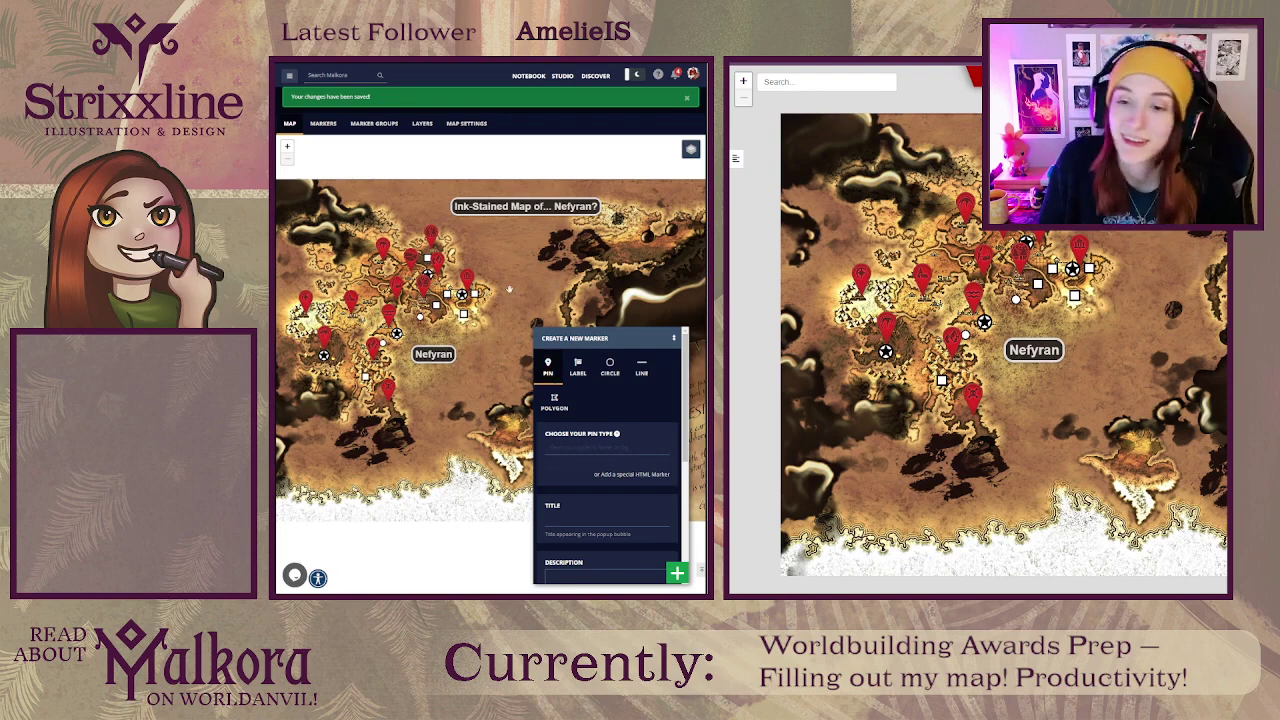
# Step: Check the Hearthwild marker and open the neighbouring forest marker for editing
pyautogui.moveTo(425, 293); pyautogui.dragTo(466, 288)
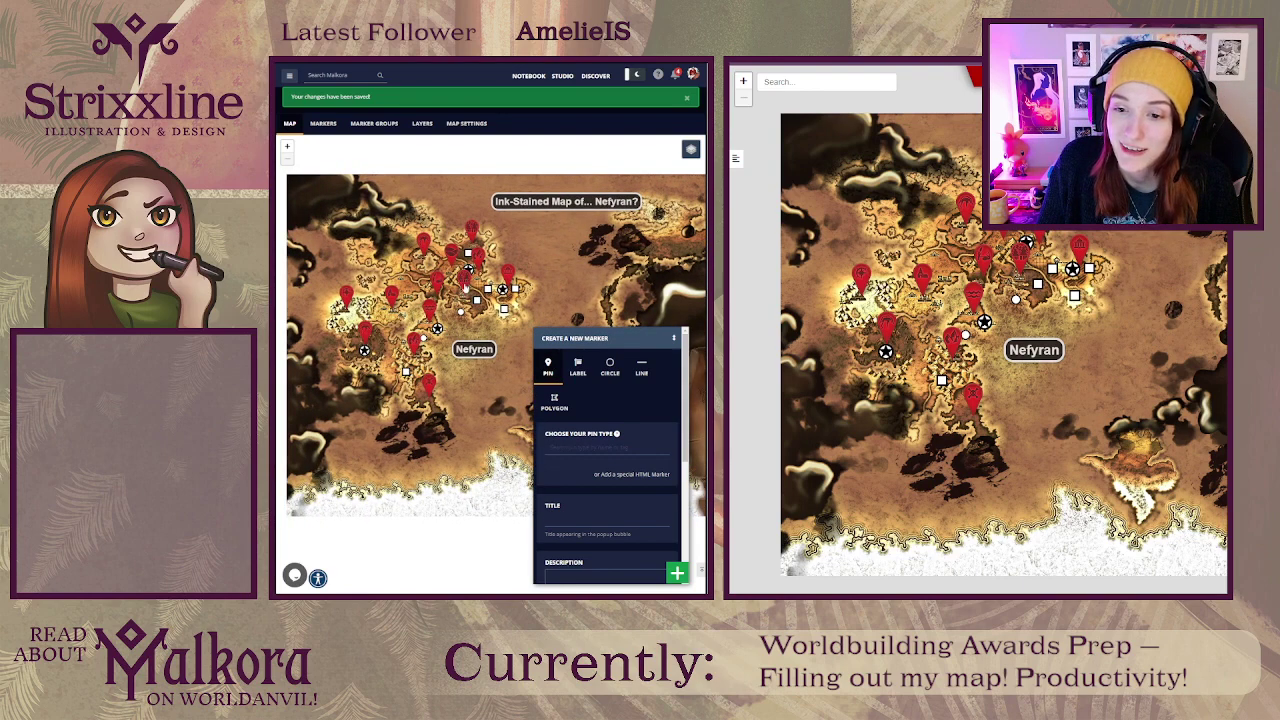
pyautogui.click(476, 300)
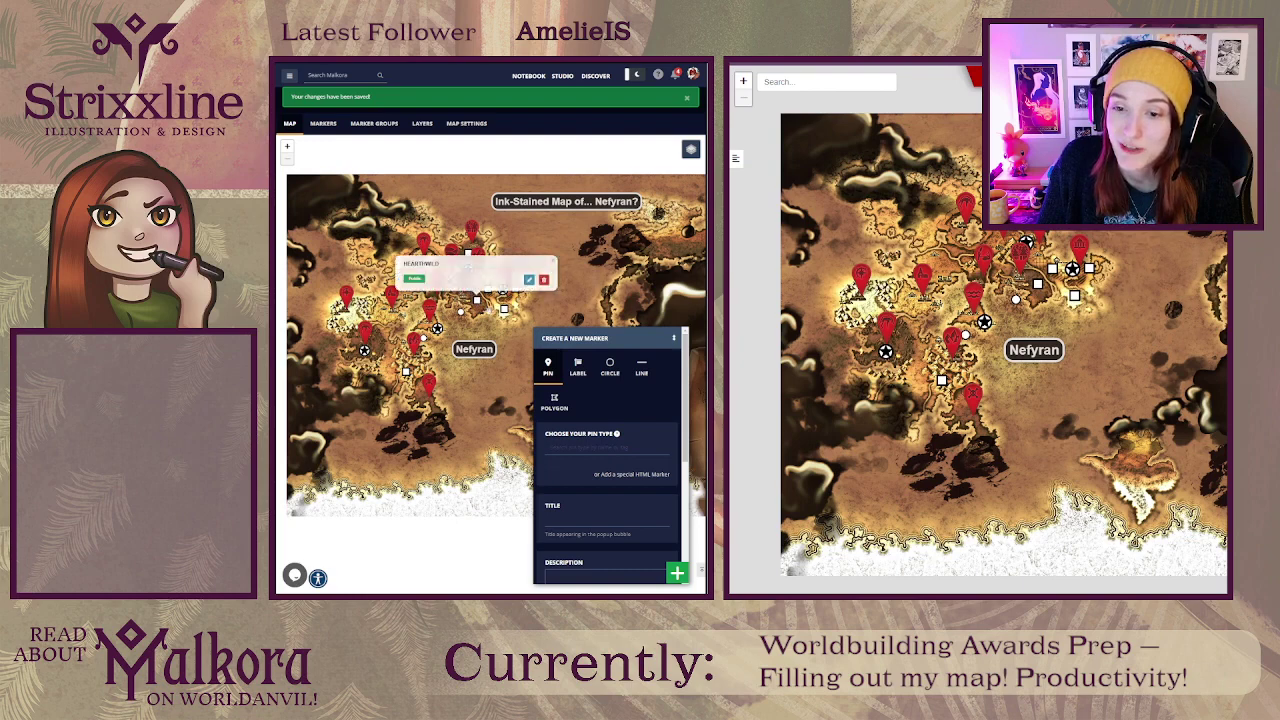
pyautogui.click(476, 300)
pyautogui.click(490, 293)
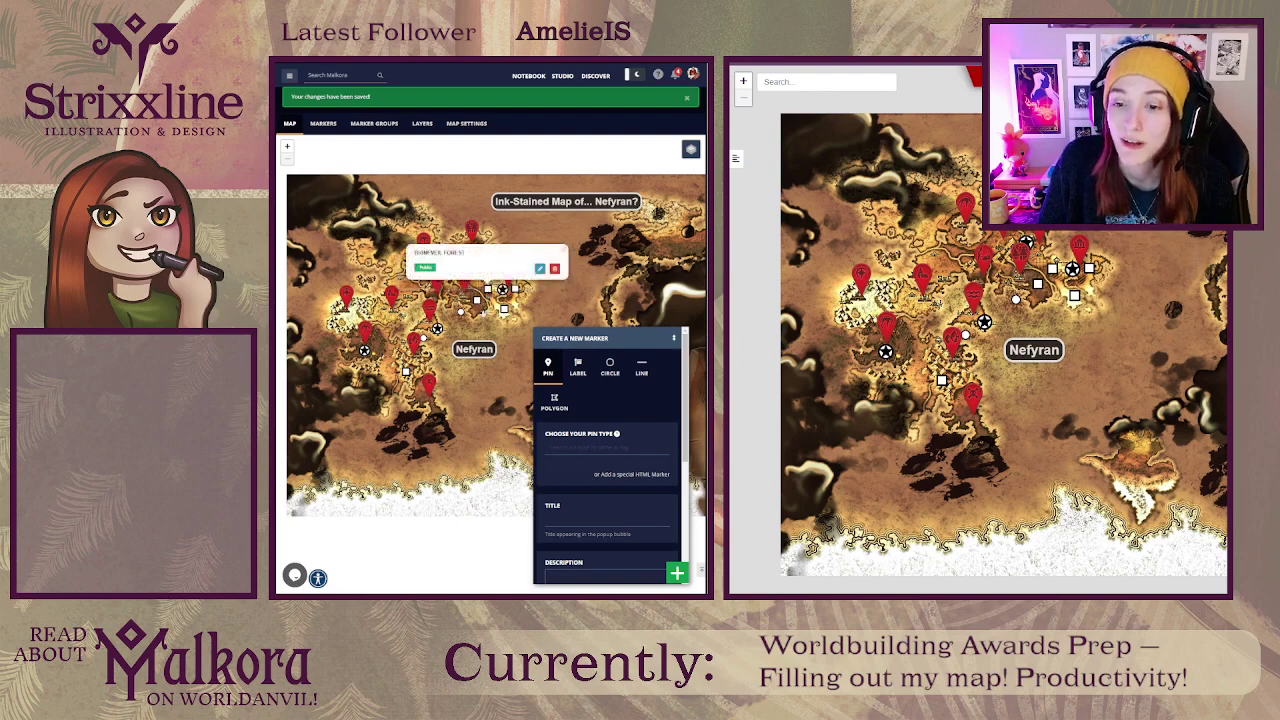
pyautogui.click(488, 294)
pyautogui.click(492, 296)
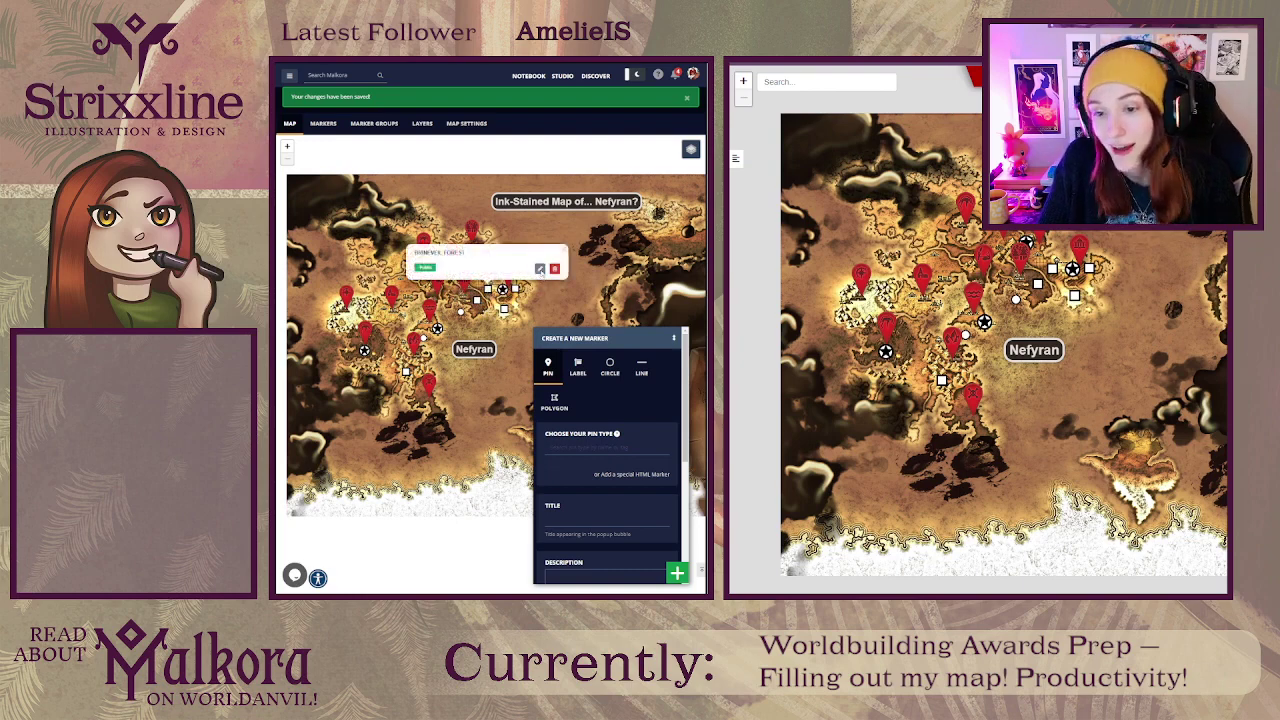
pyautogui.click(539, 270)
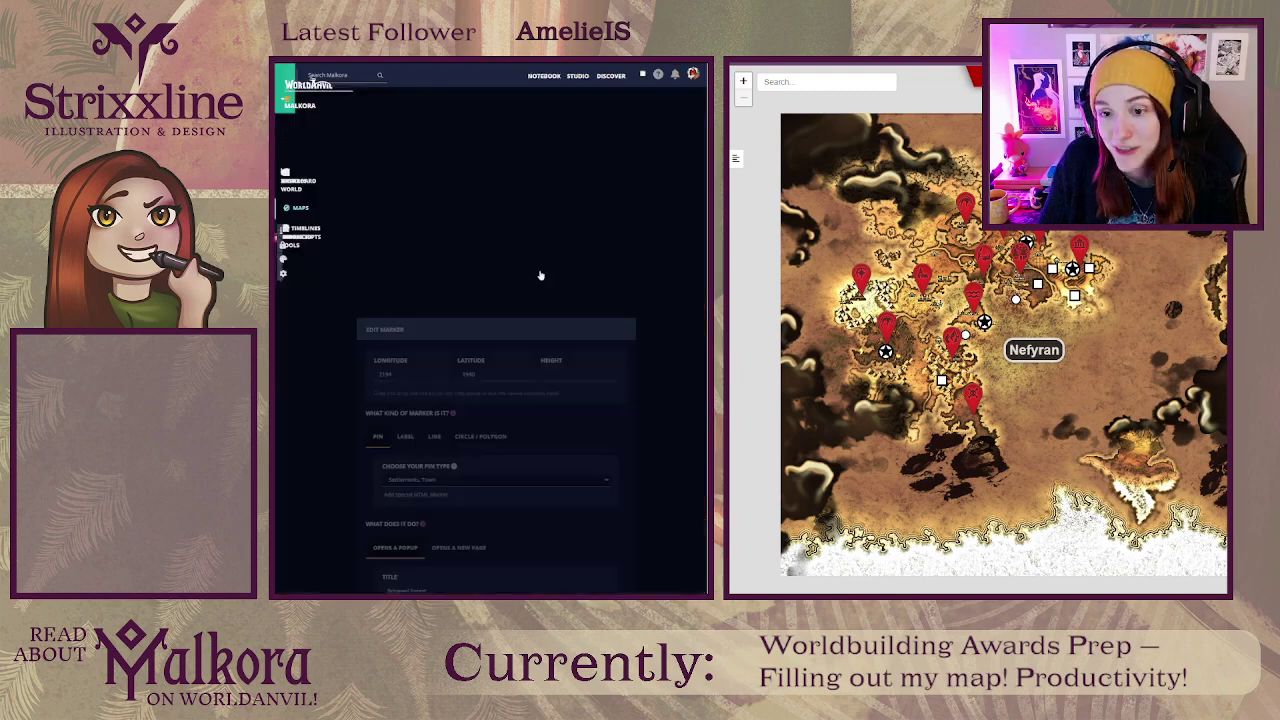
# Step: Link the forest marker to the Brineveil Forest article as its related location
pyautogui.scroll(-1, 619, 453)
pyautogui.scroll(-2, 619, 450)
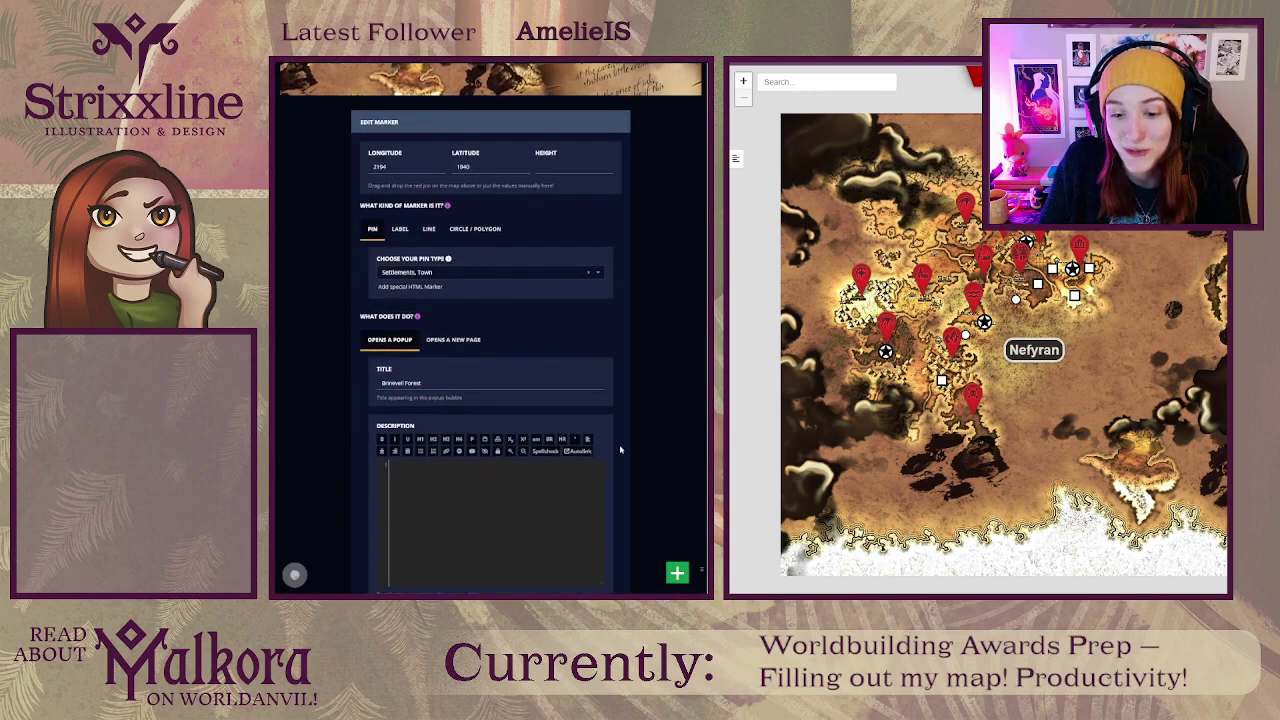
pyautogui.scroll(-2, 560, 470)
pyautogui.scroll(-1, 481, 506)
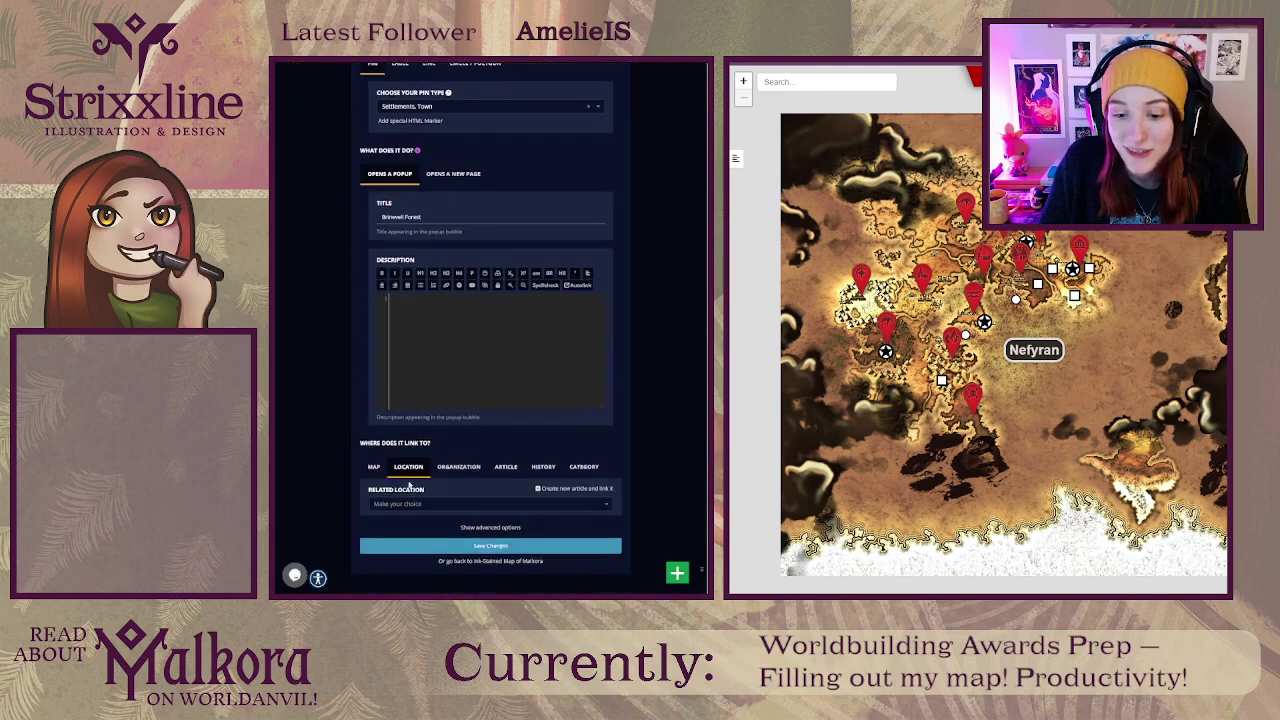
pyautogui.click(418, 506)
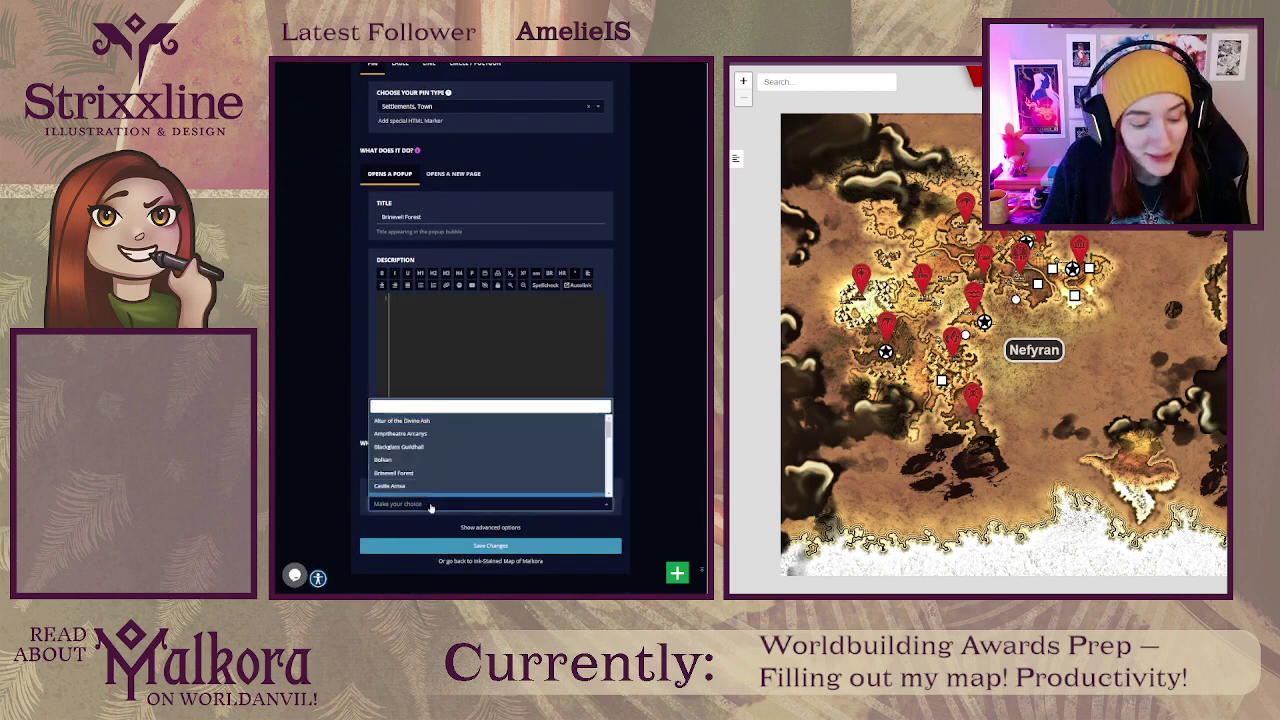
pyautogui.write('brine')
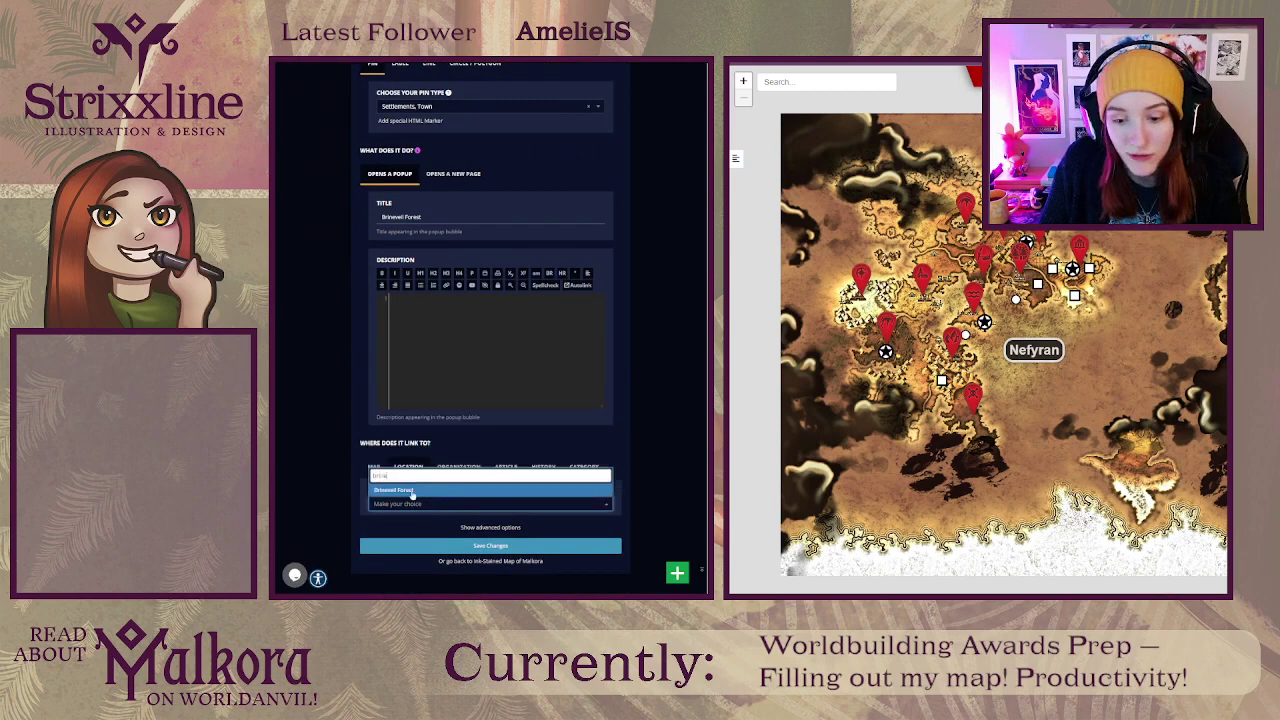
pyautogui.click(412, 490)
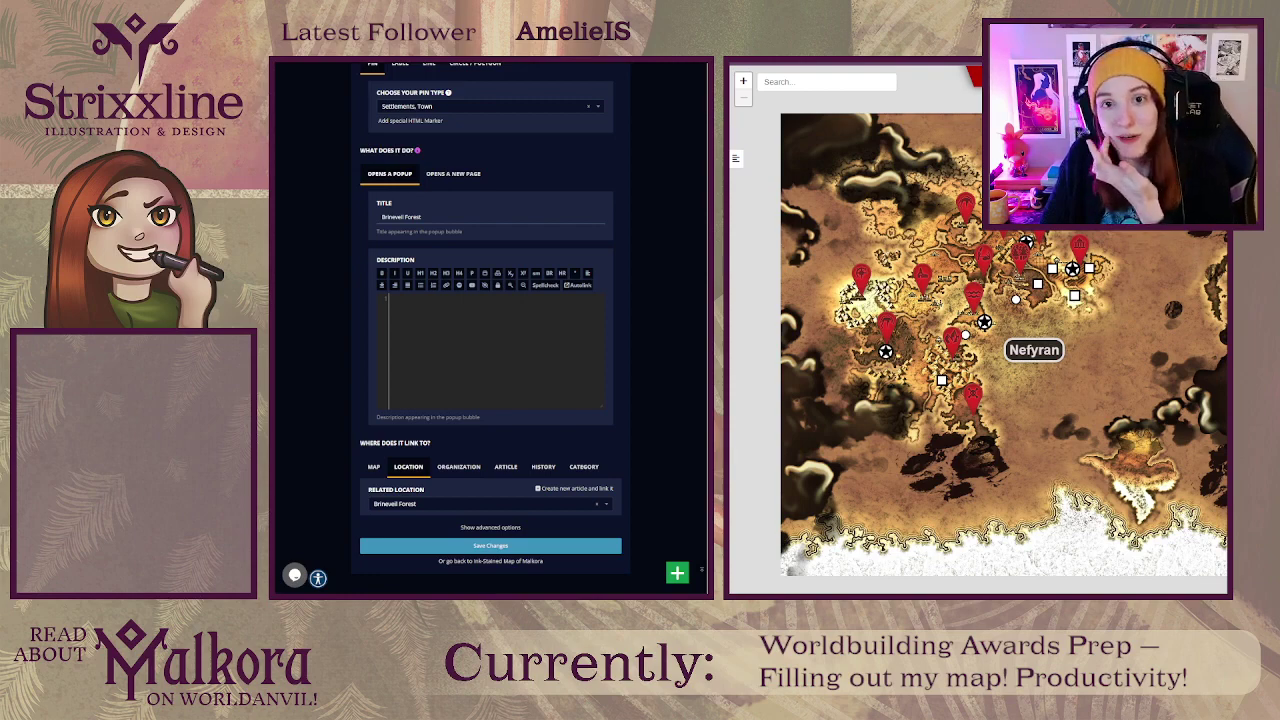
# Step: Switch to the Melocazh Barrens article and open the Brineveil Forest article from its bordering regions
pyautogui.hotkey('ctrl', 'Tab')
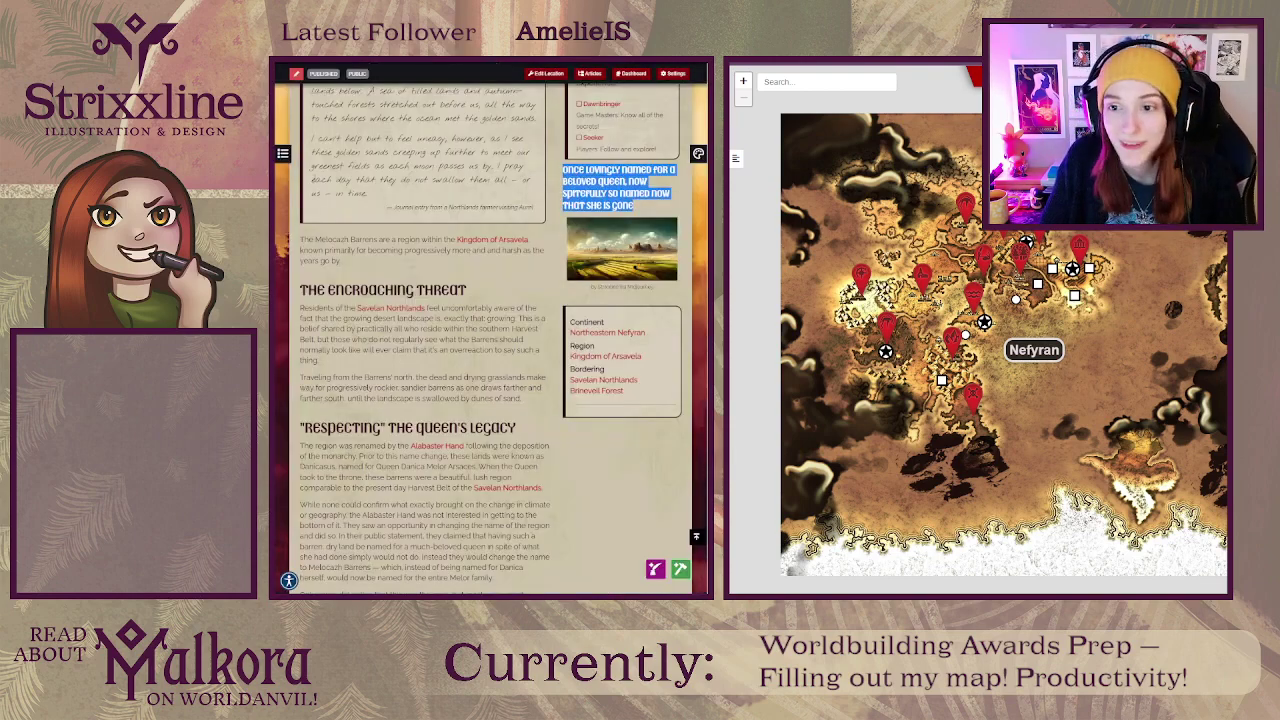
pyautogui.click(487, 408)
pyautogui.moveTo(597, 384)
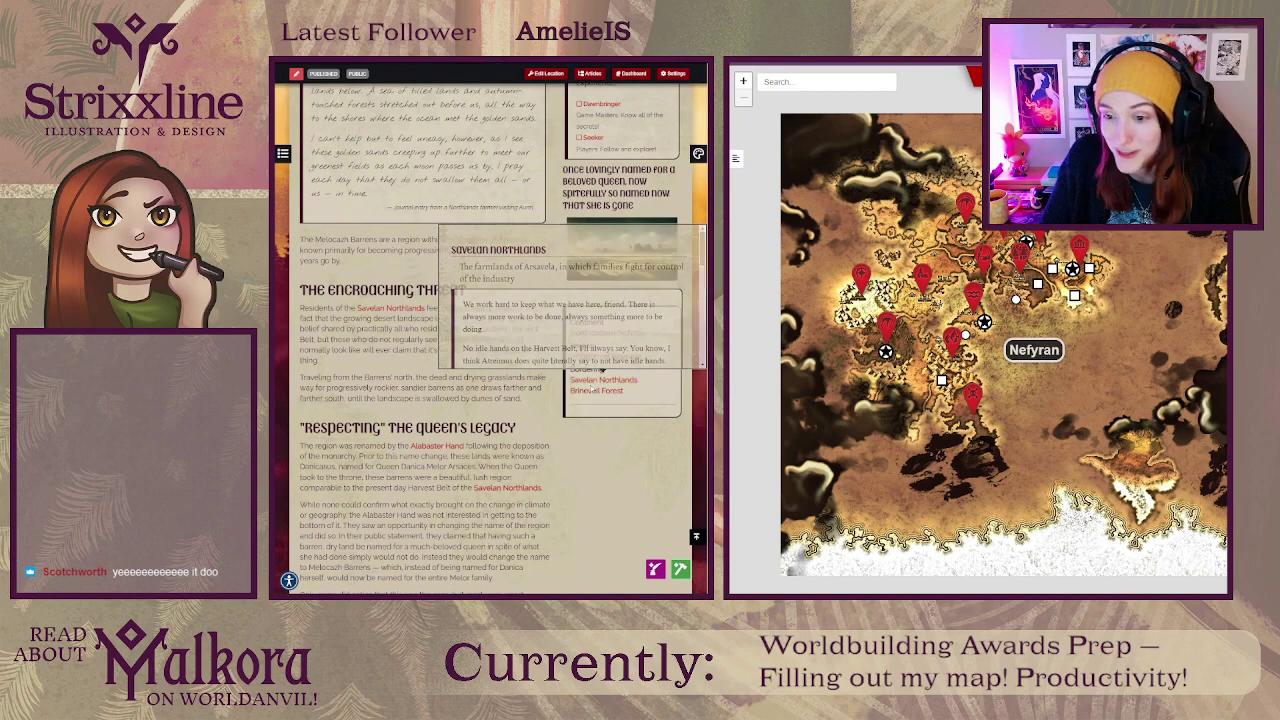
pyautogui.click(594, 392)
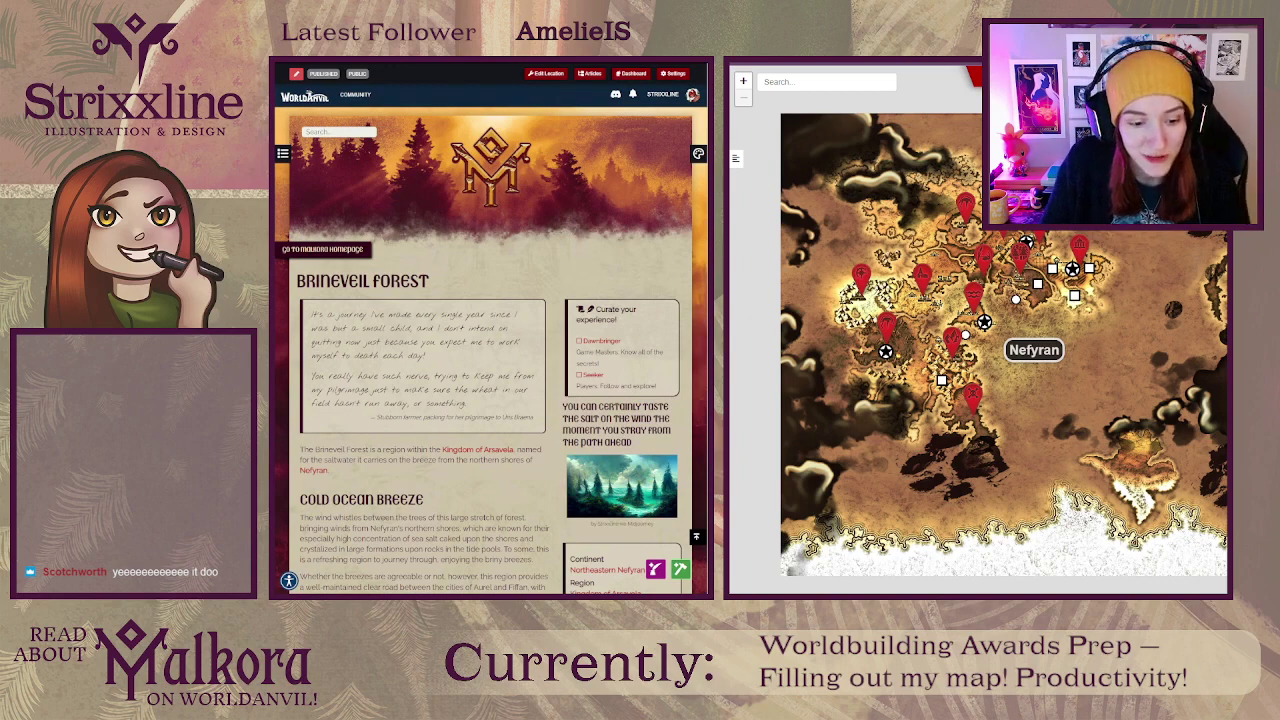
pyautogui.scroll(-2, 491, 337)
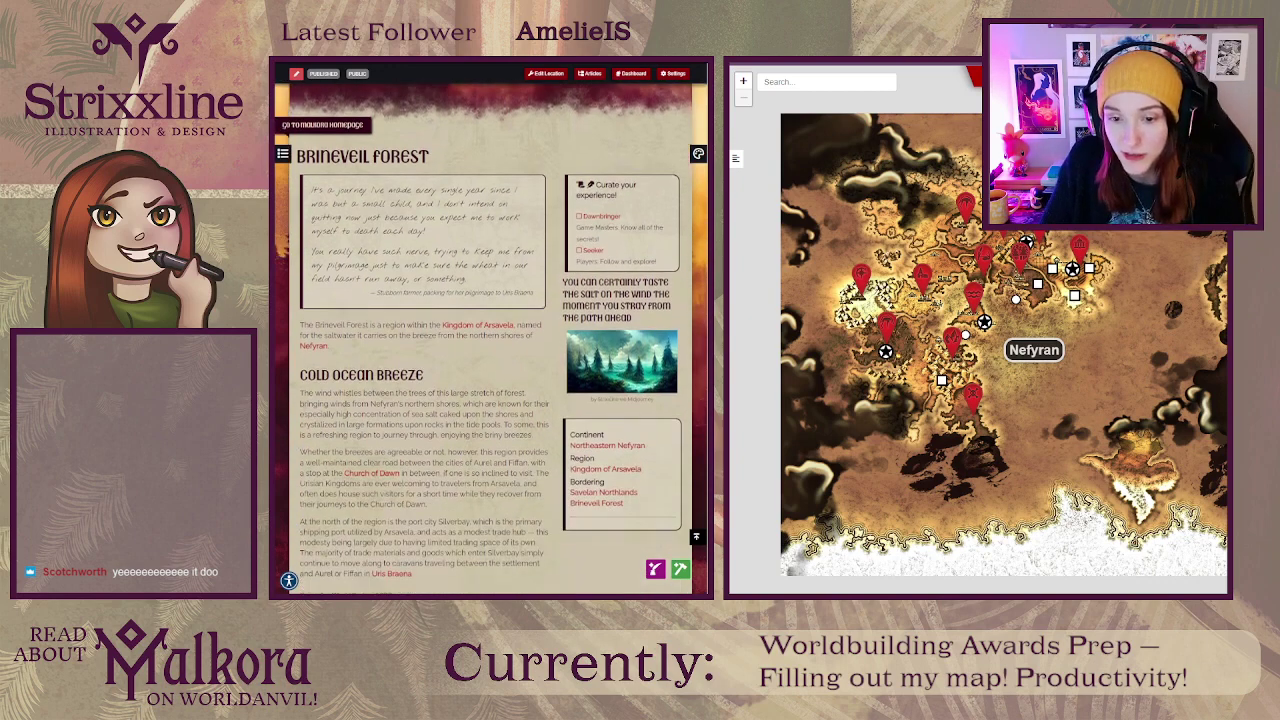
# Step: Copy the opening paragraph of the Brineveil Forest article into the forest marker's description
pyautogui.moveTo(328, 346); pyautogui.dragTo(300, 325)
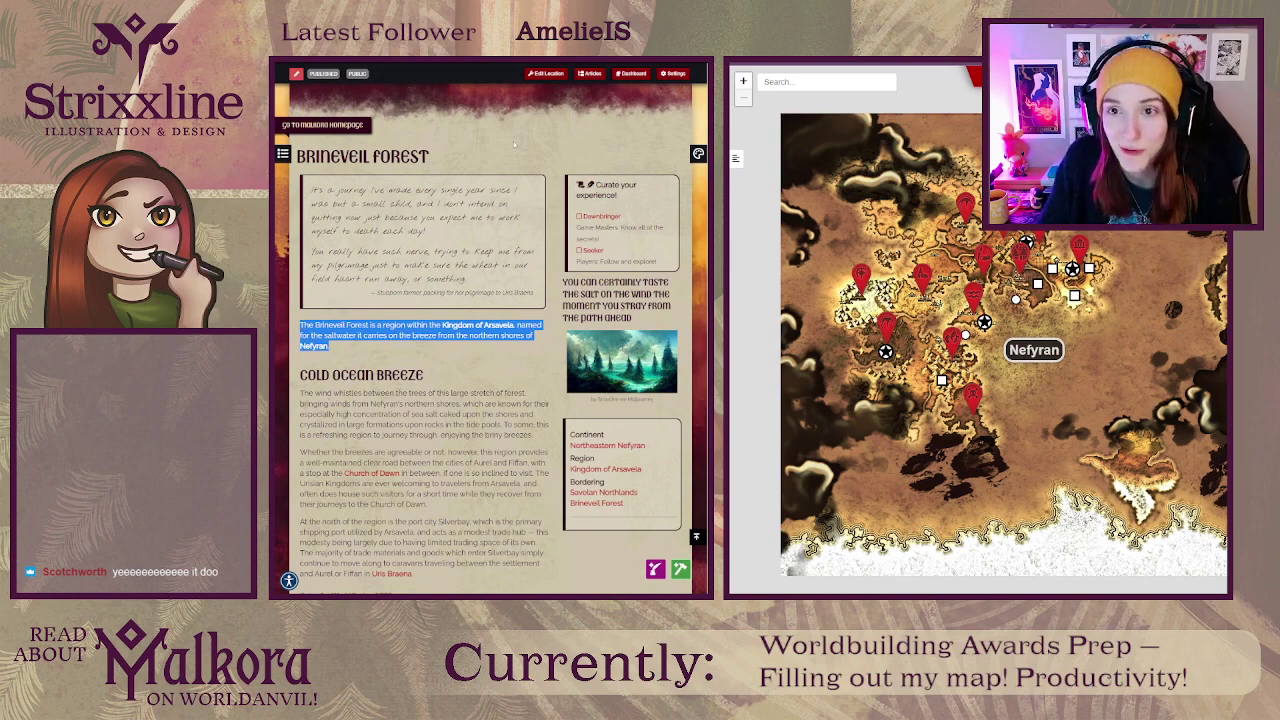
pyautogui.click(514, 145)
pyautogui.click(530, 66)
pyautogui.click(444, 337)
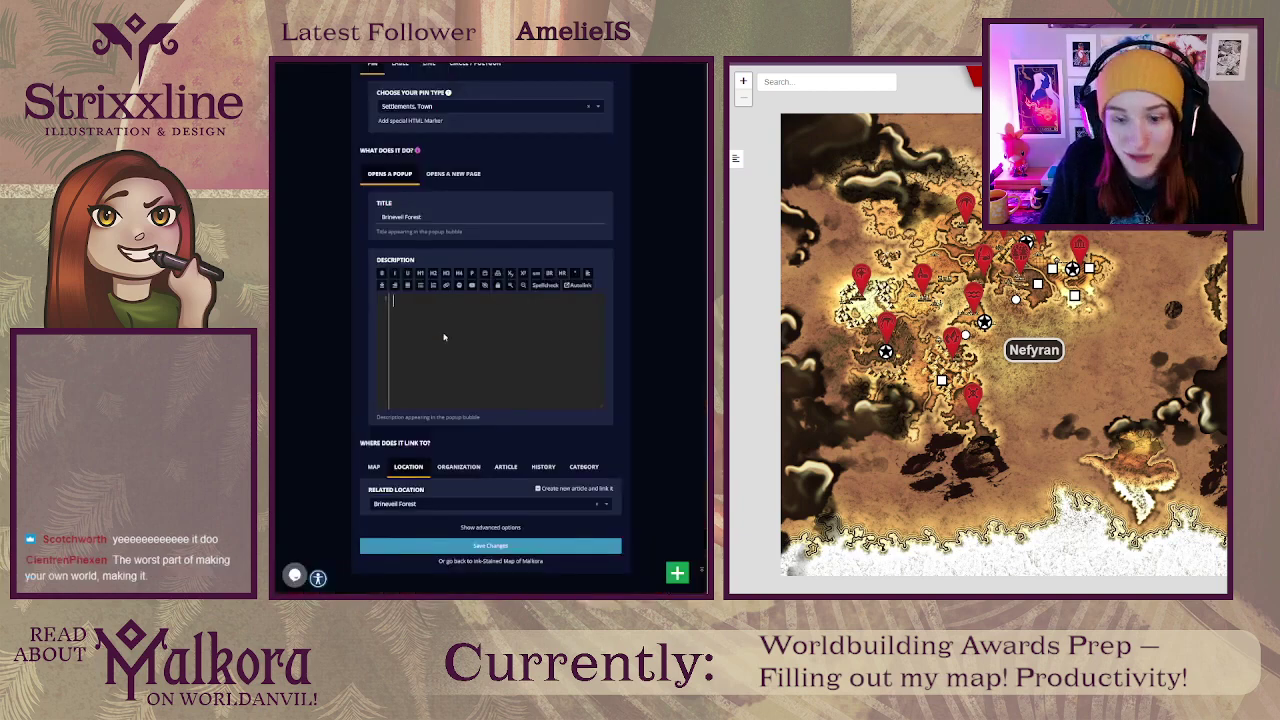
pyautogui.write('The Brineveil Forest is a region within the Kingdom of Arsavela, named for the saltwater it carries on the breeze from the northern shores of Nefyran.')
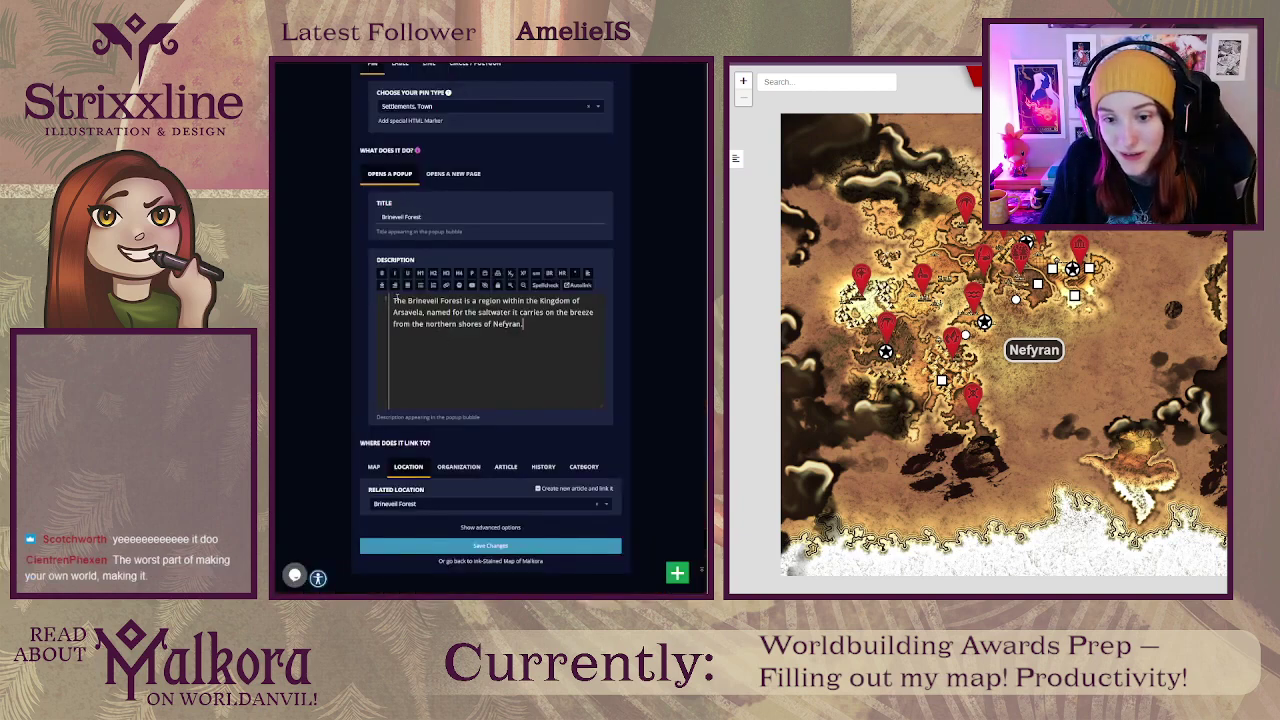
# Step: Insert an [hr] divider above the description paragraph, leaving an empty line above the divider
pyautogui.click(392, 300)
pyautogui.press('Return')
pyautogui.press('Return')
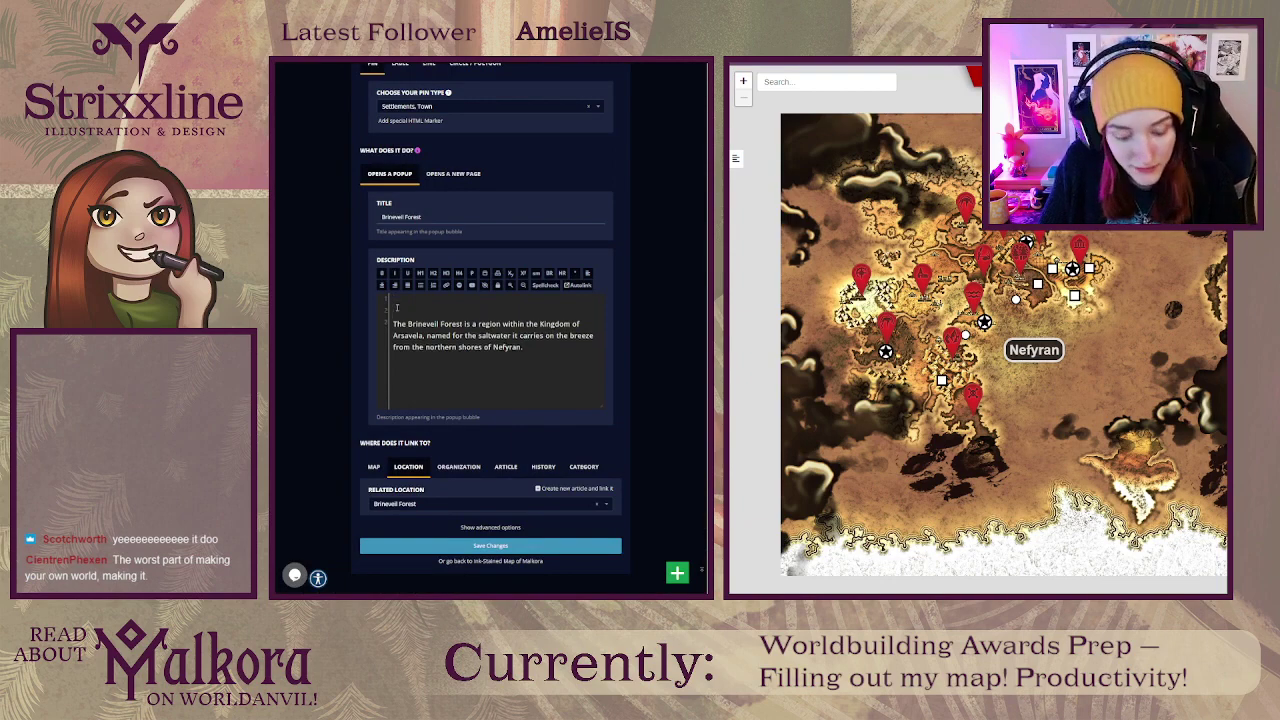
pyautogui.write('[hr]')
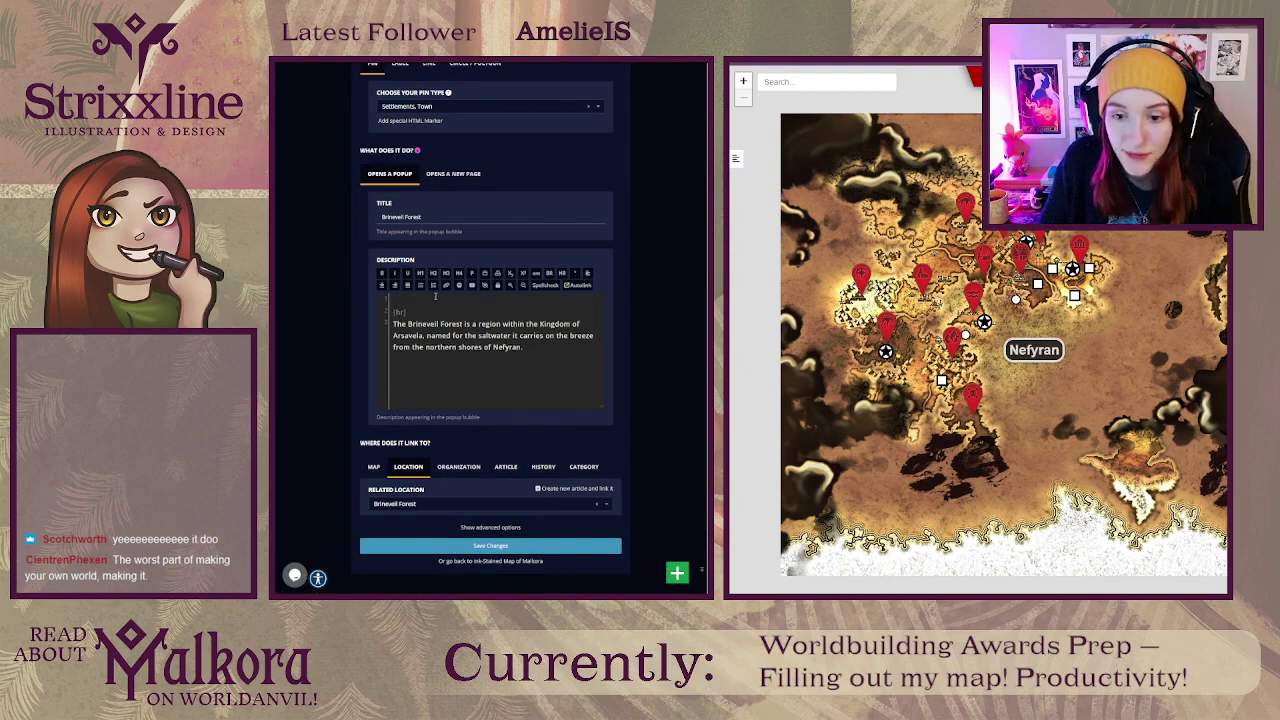
pyautogui.press('Up')
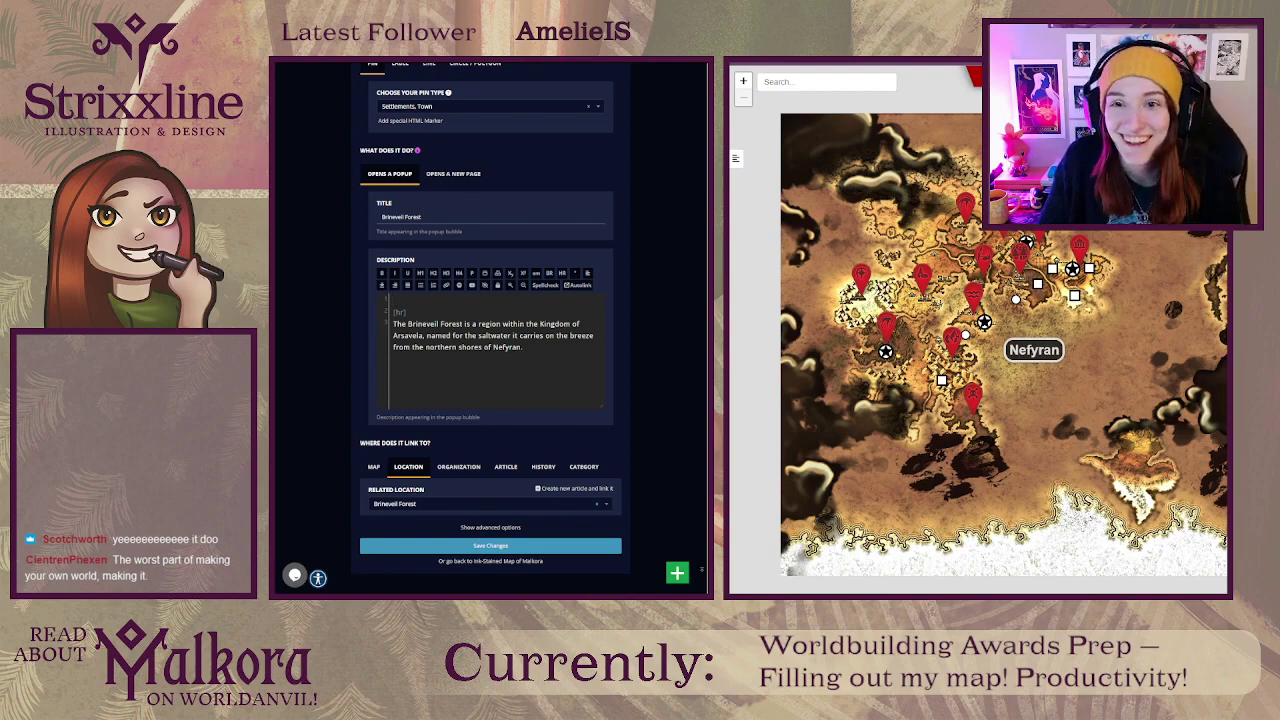
# Step: Copy the Brineveil image's code from the Midjourney gallery and paste it above the [hr] divider in the marker description
pyautogui.hotkey('ctrl', 'Tab')
pyautogui.hotkey('ctrl', 'Tab')
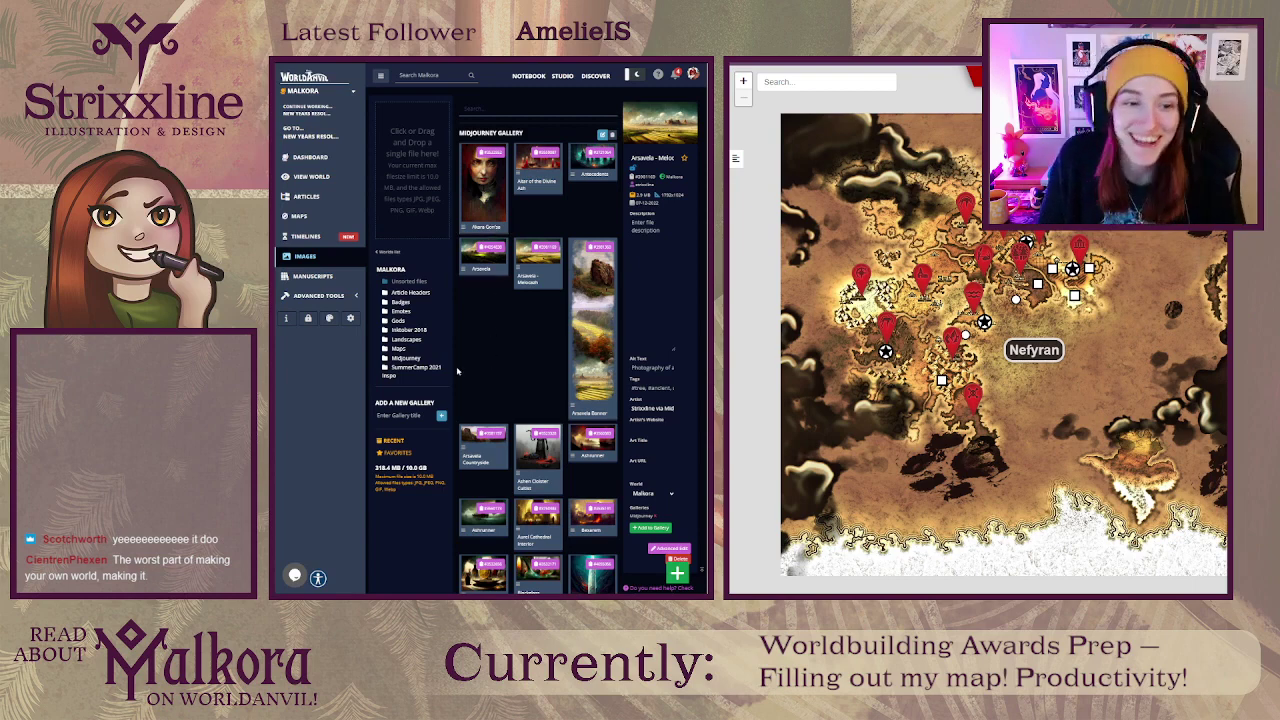
pyautogui.scroll(-3, 457, 371)
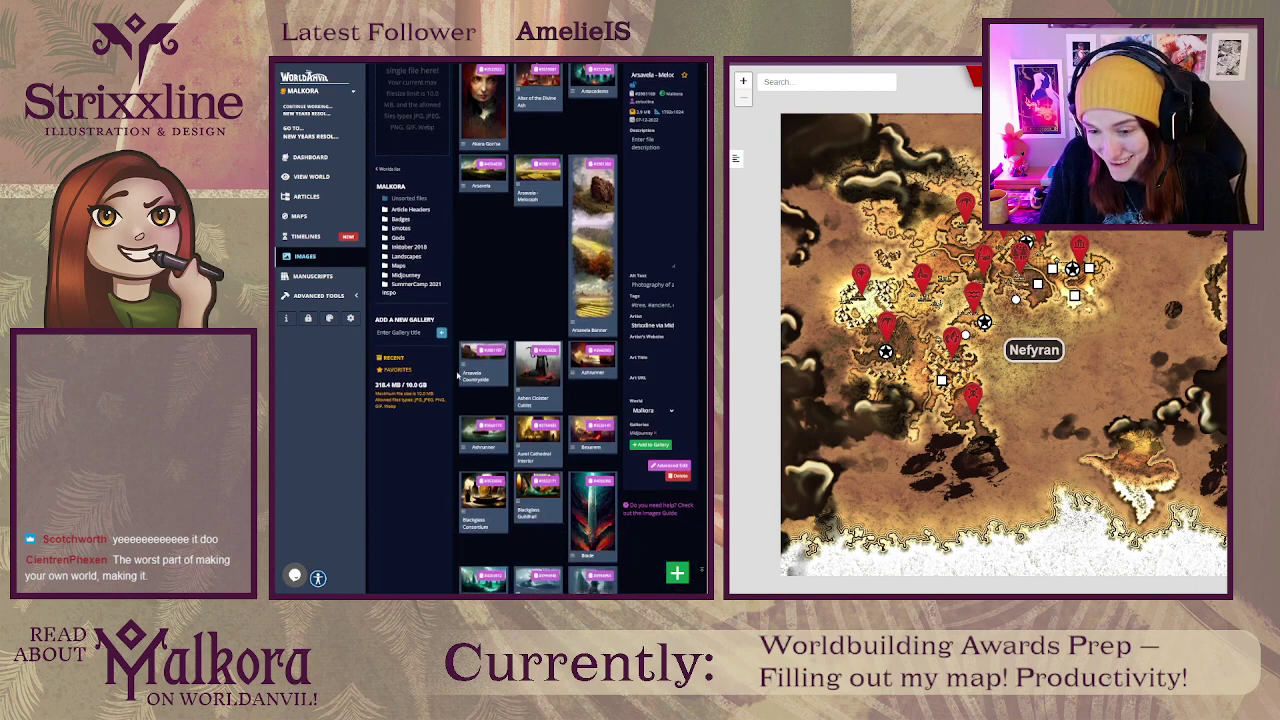
pyautogui.scroll(-2, 457, 377)
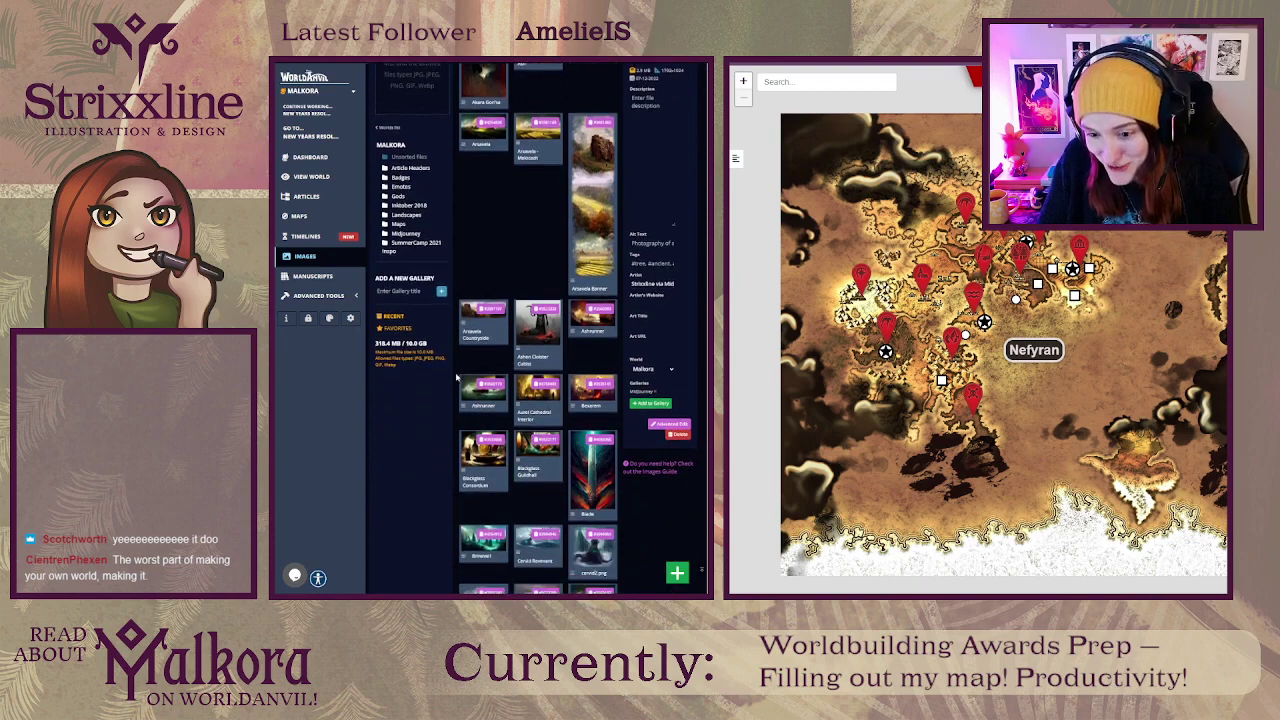
pyautogui.scroll(-2, 457, 377)
pyautogui.click(490, 496)
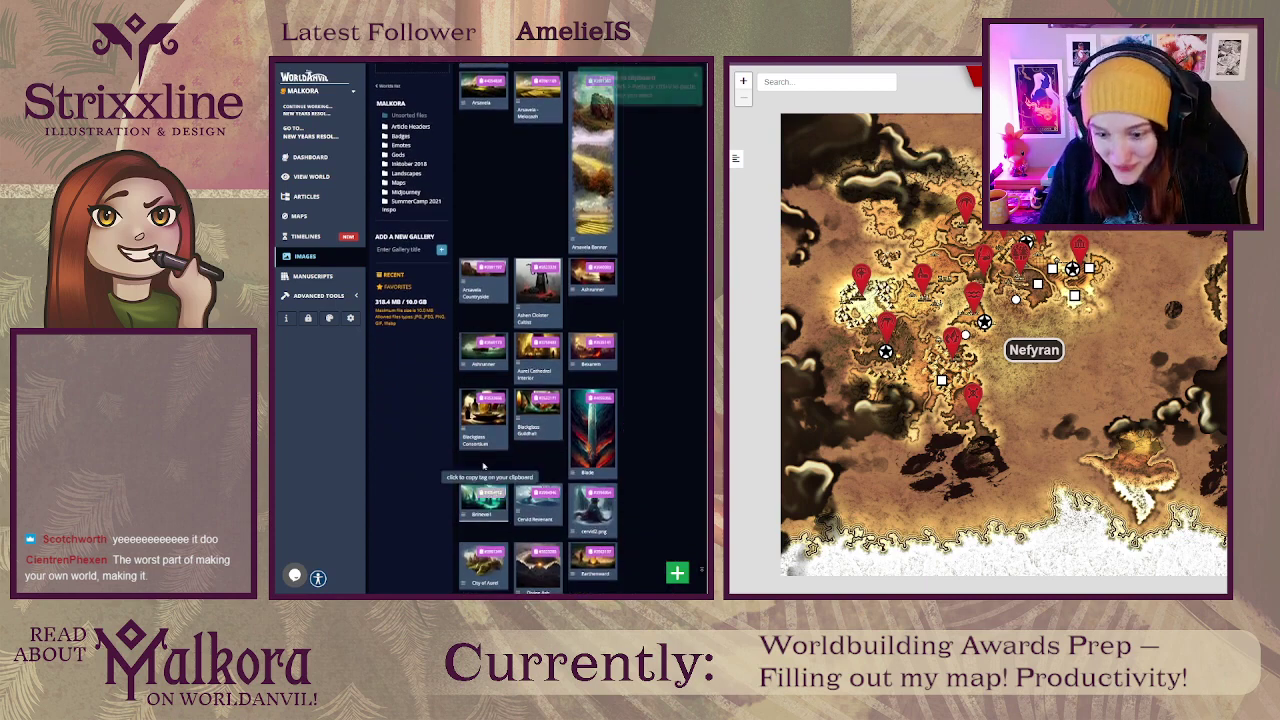
pyautogui.scroll(-5, 480, 470)
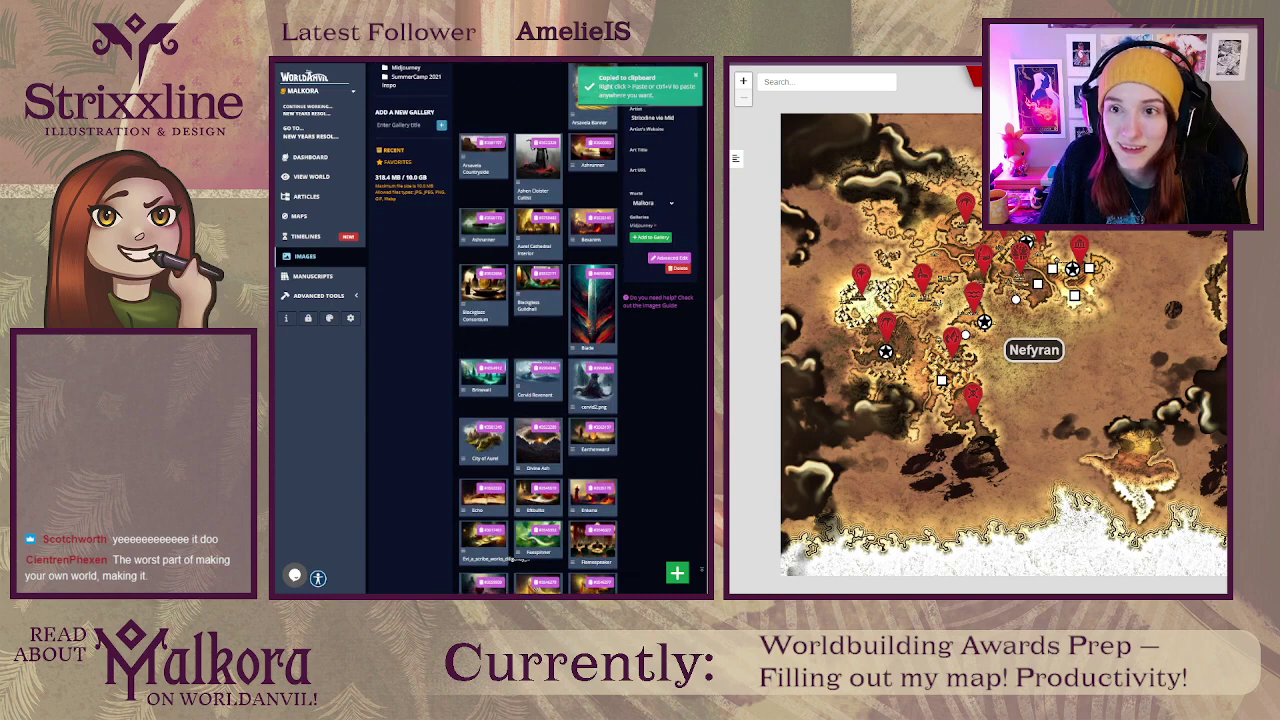
pyautogui.hotkey('ctrl', 'Tab')
pyautogui.click(405, 298)
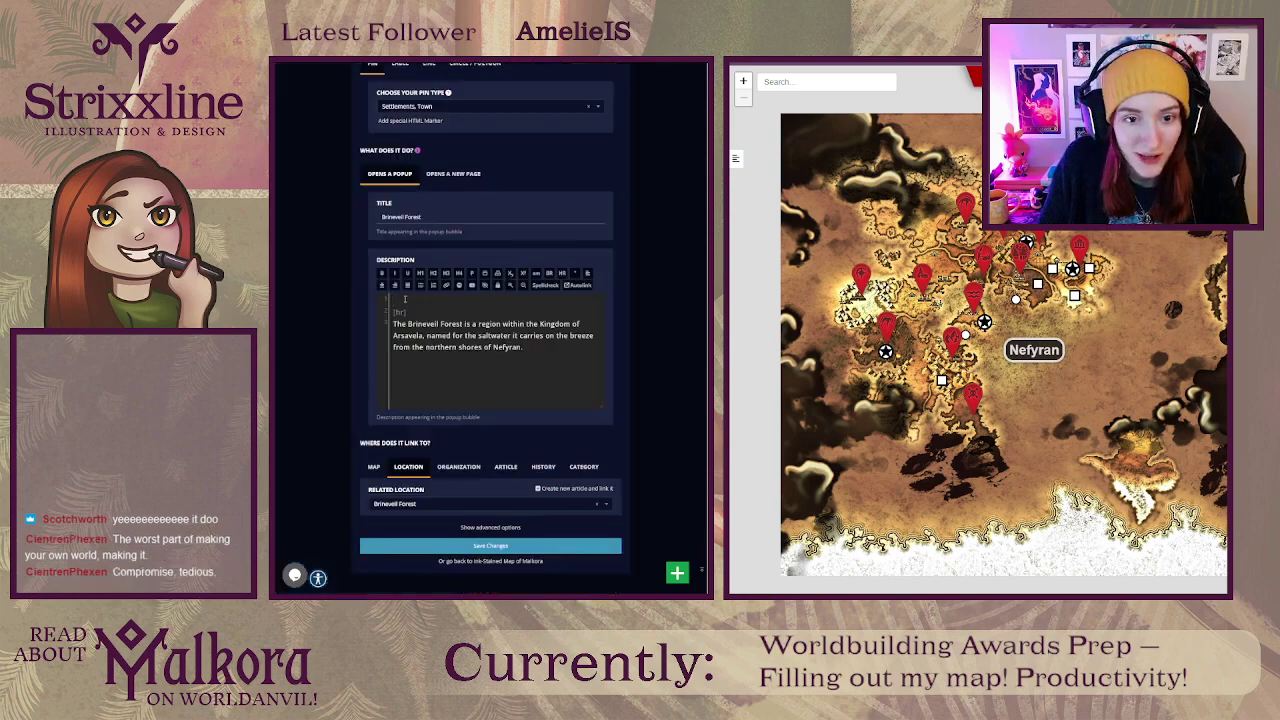
pyautogui.hotkey('ctrl', 'v')
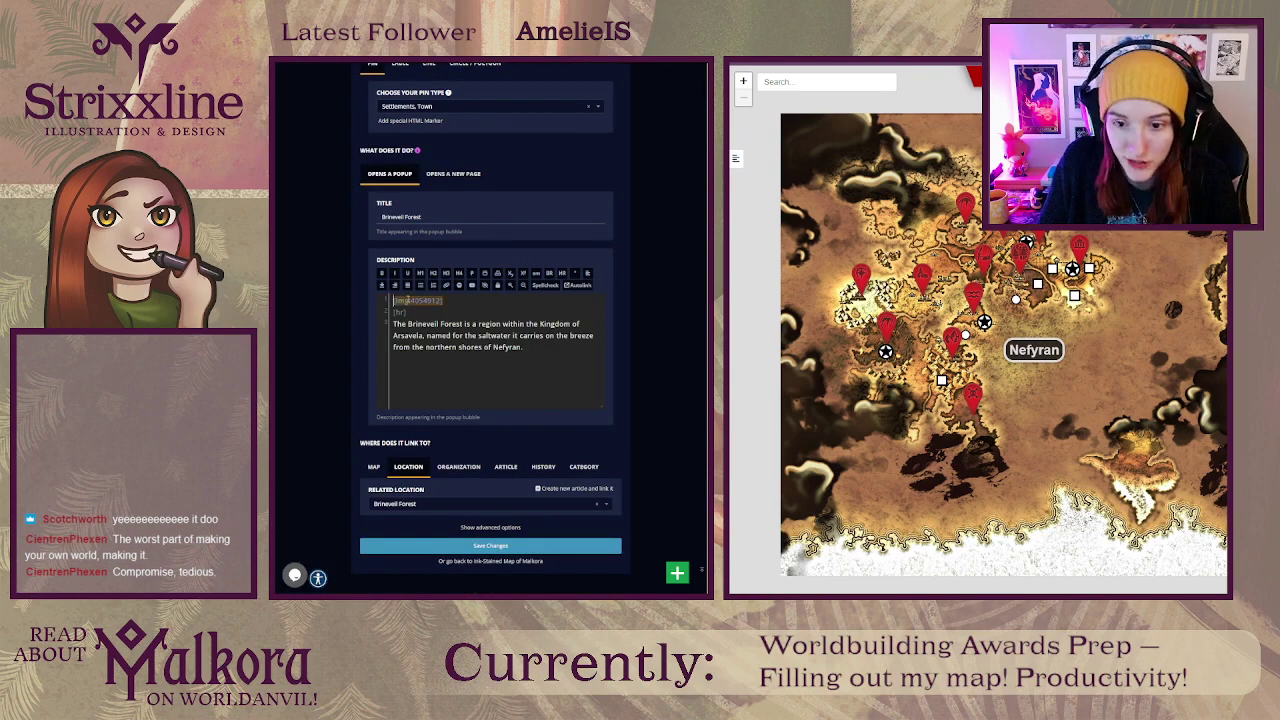
# Step: Add the Brineveil Forest article's tagline as an [h4] heading above the image code, ending with a period, and save the marker
pyautogui.press('Return')
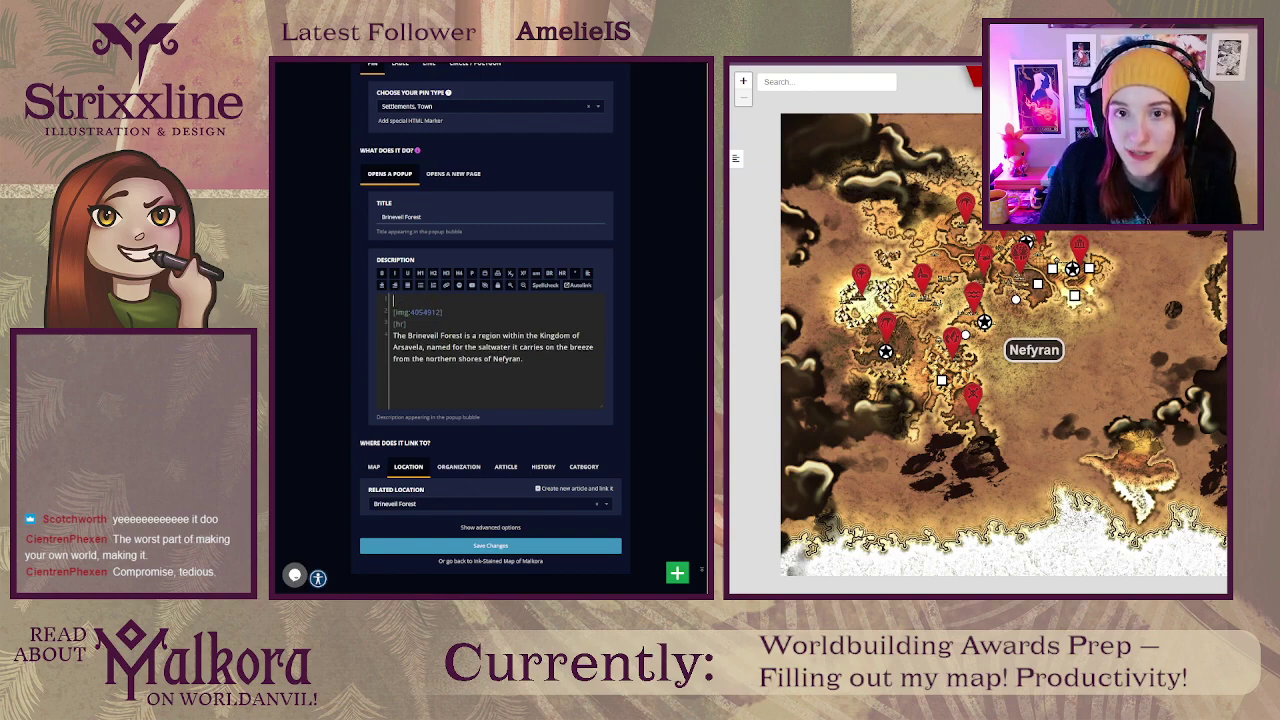
pyautogui.hotkey('ctrl', 'Tab')
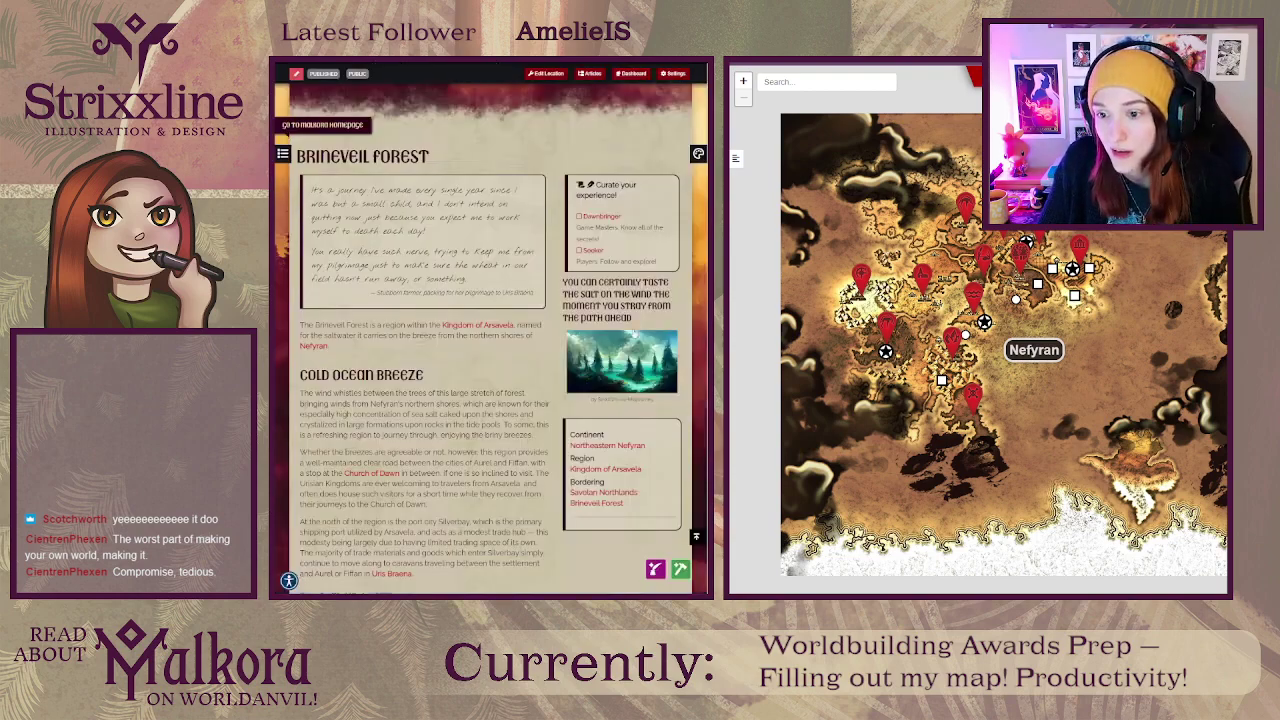
pyautogui.moveTo(634, 319); pyautogui.dragTo(560, 283)
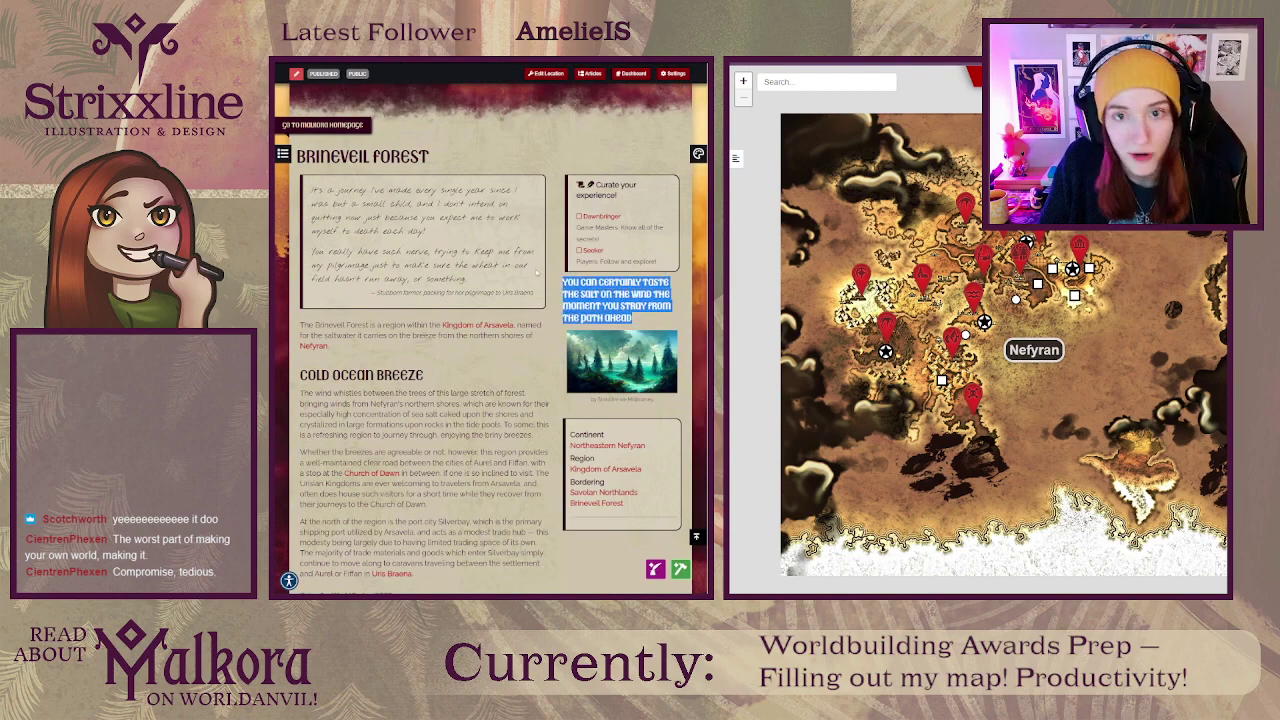
pyautogui.click(455, 125)
pyautogui.hotkey('ctrl', 'Tab')
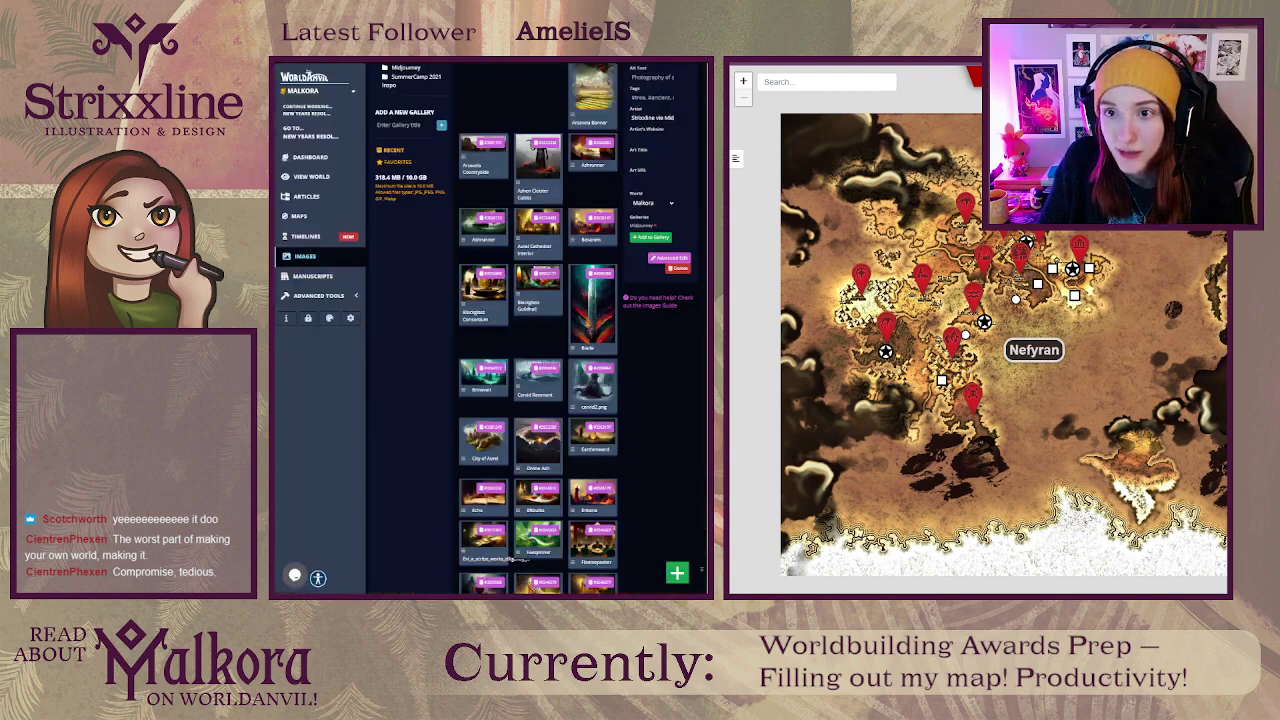
pyautogui.hotkey('ctrl', 'Tab')
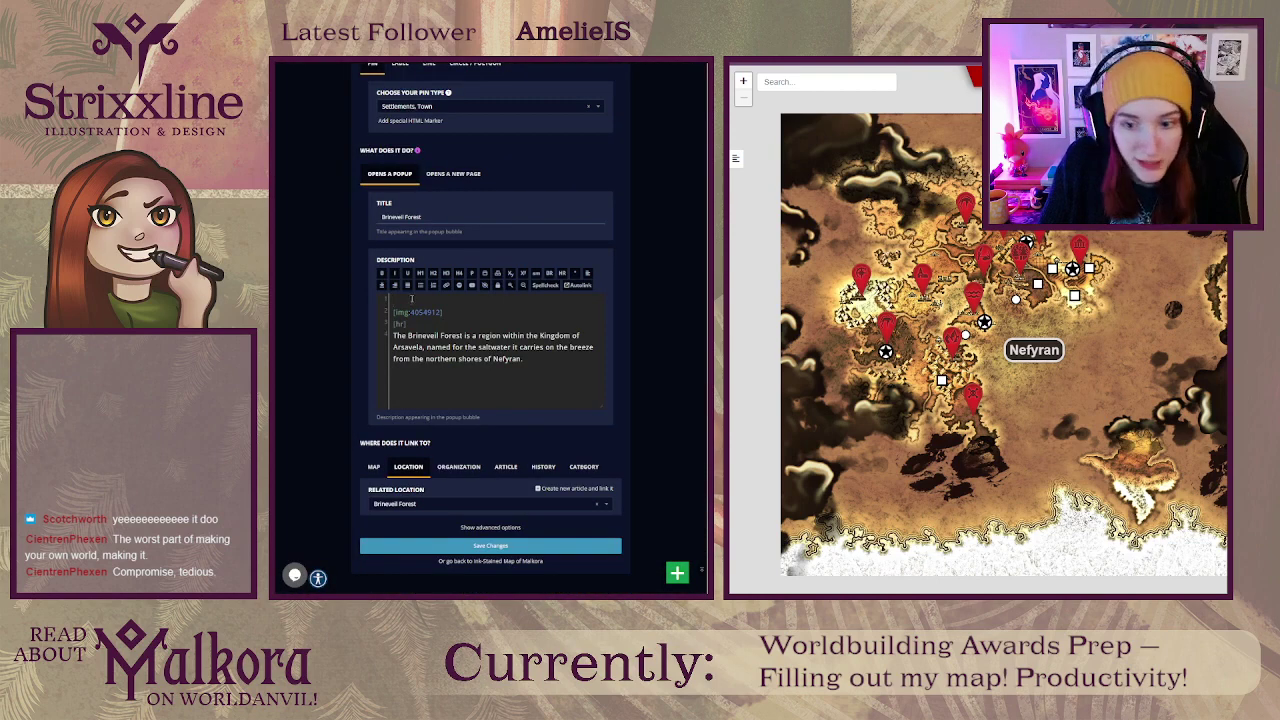
pyautogui.click(458, 273)
pyautogui.hotkey('ctrl', 'v')
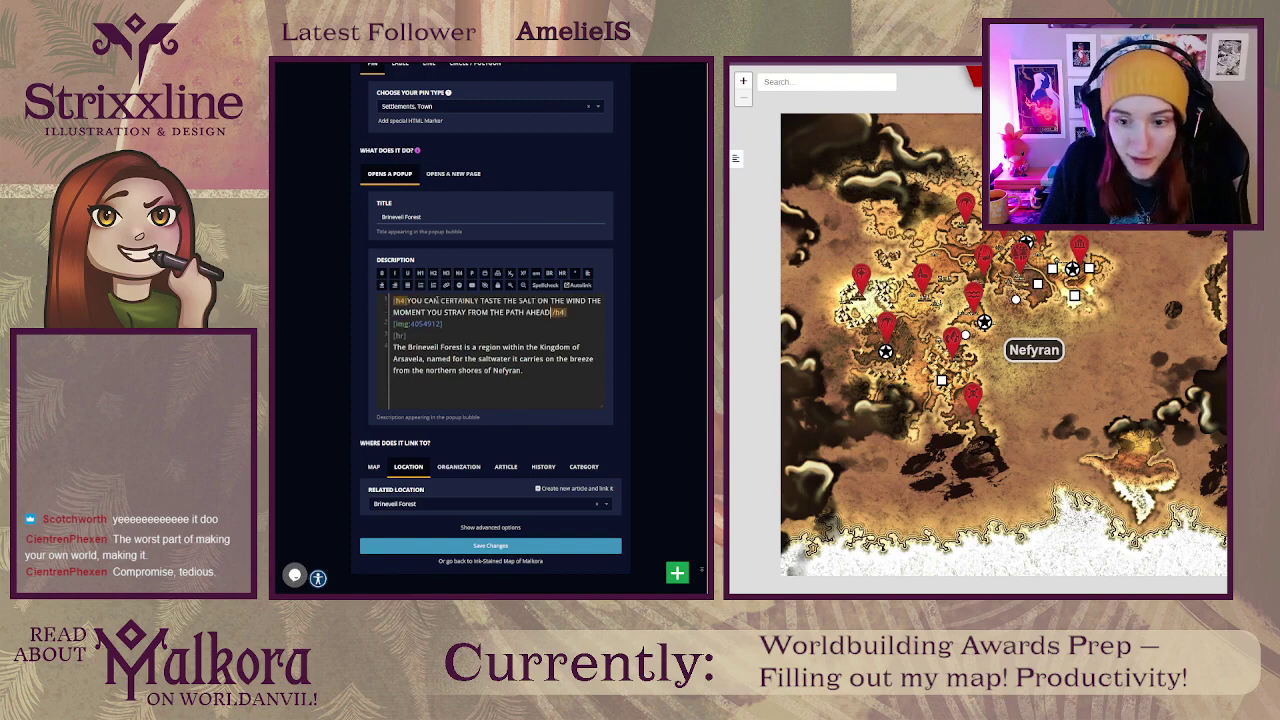
pyautogui.write('.')
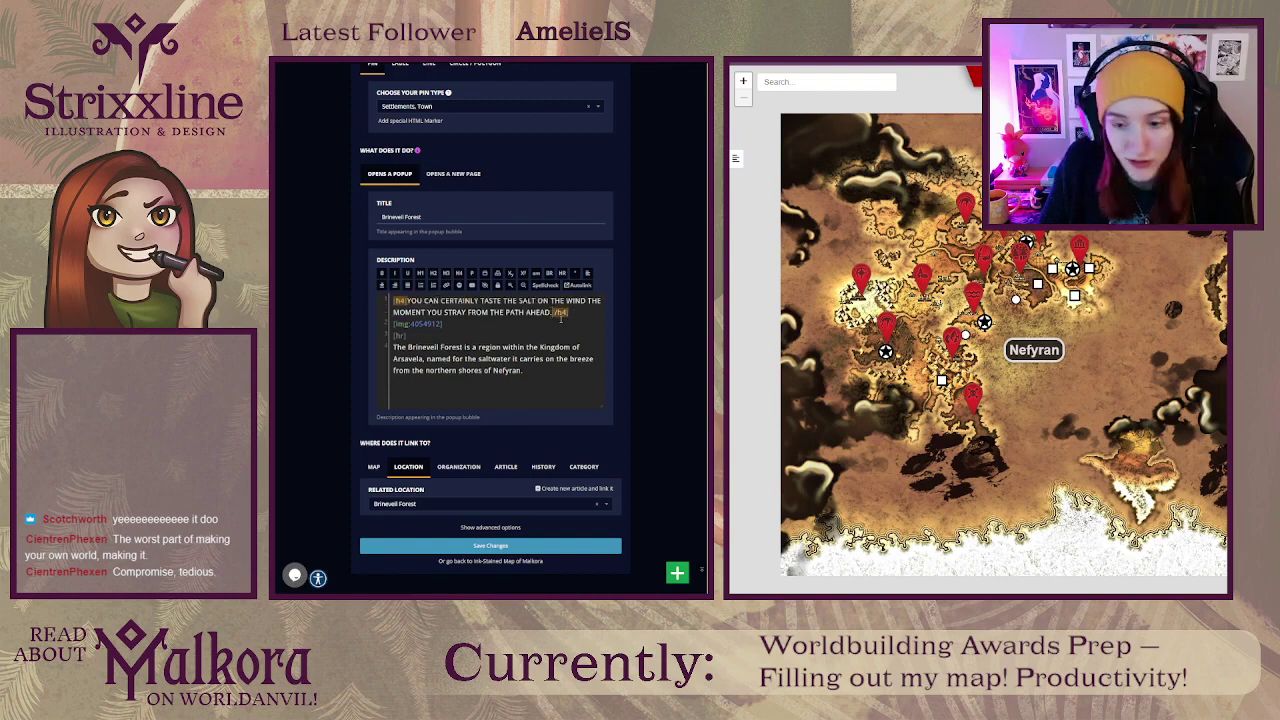
pyautogui.click(575, 311)
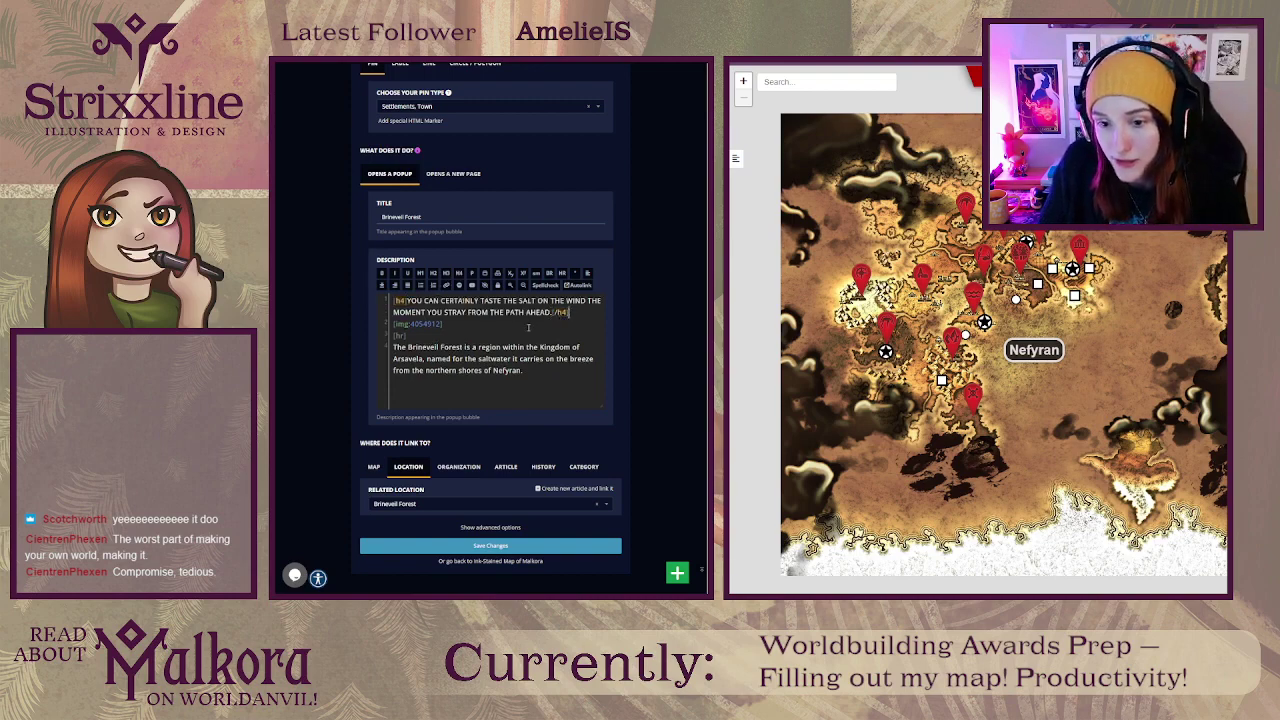
pyautogui.click(490, 546)
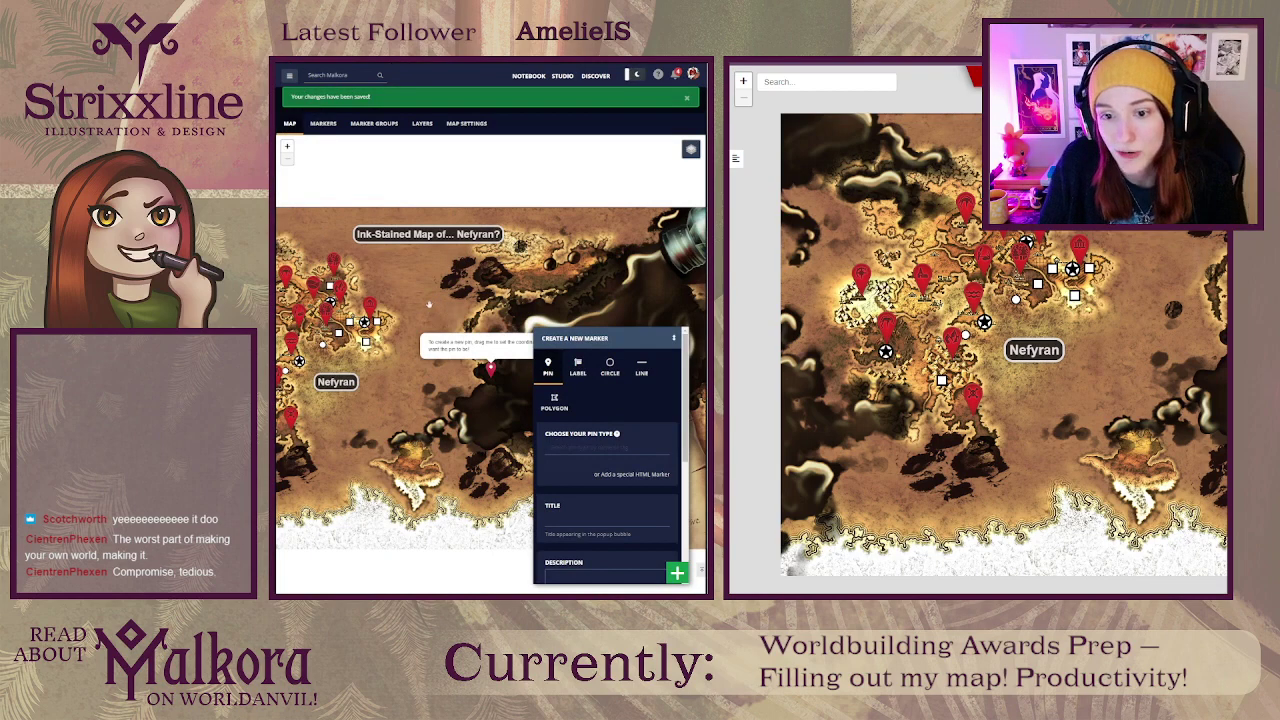
pyautogui.moveTo(427, 304); pyautogui.dragTo(540, 240)
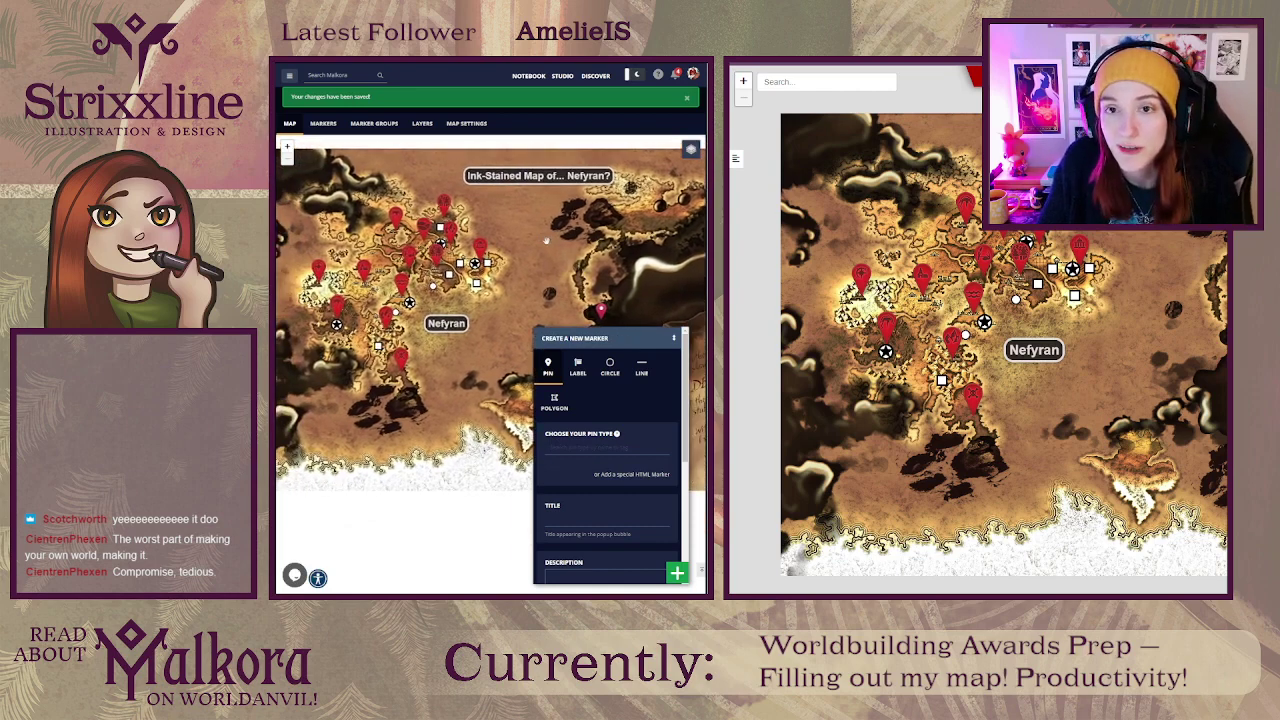
pyautogui.hotkey('ctrl', 'Tab')
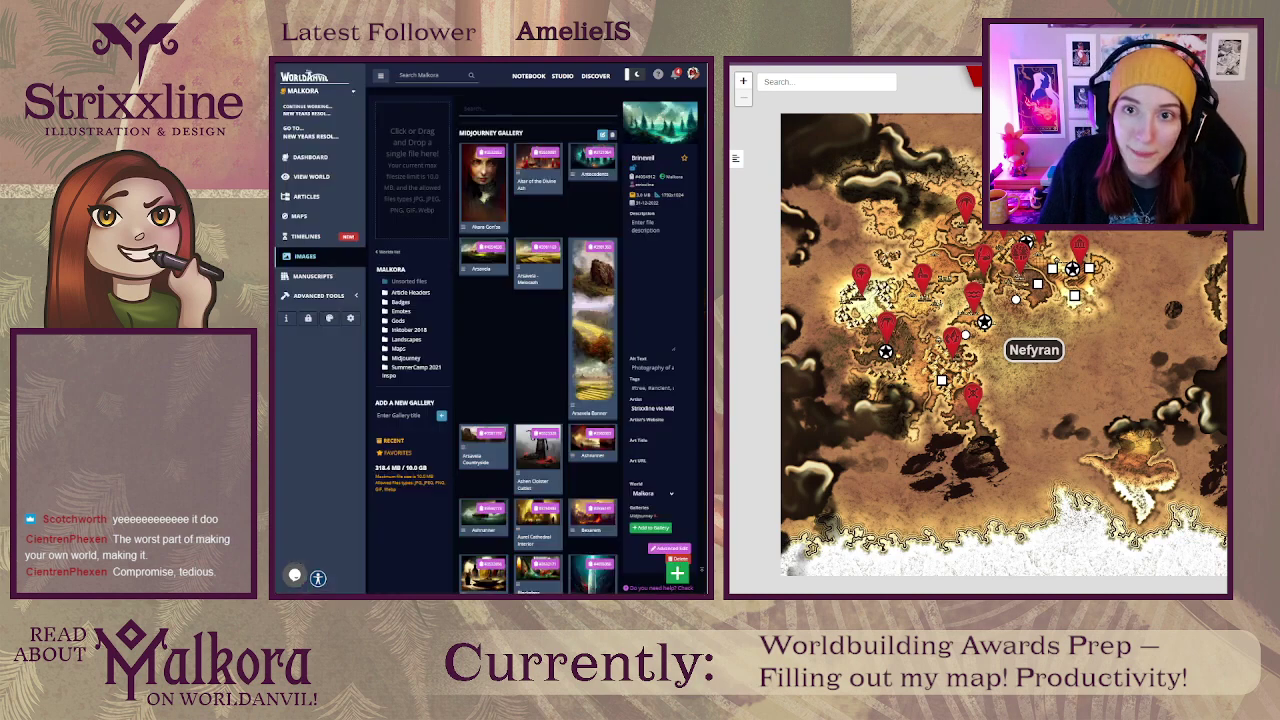
pyautogui.hotkey('ctrl', 'Tab')
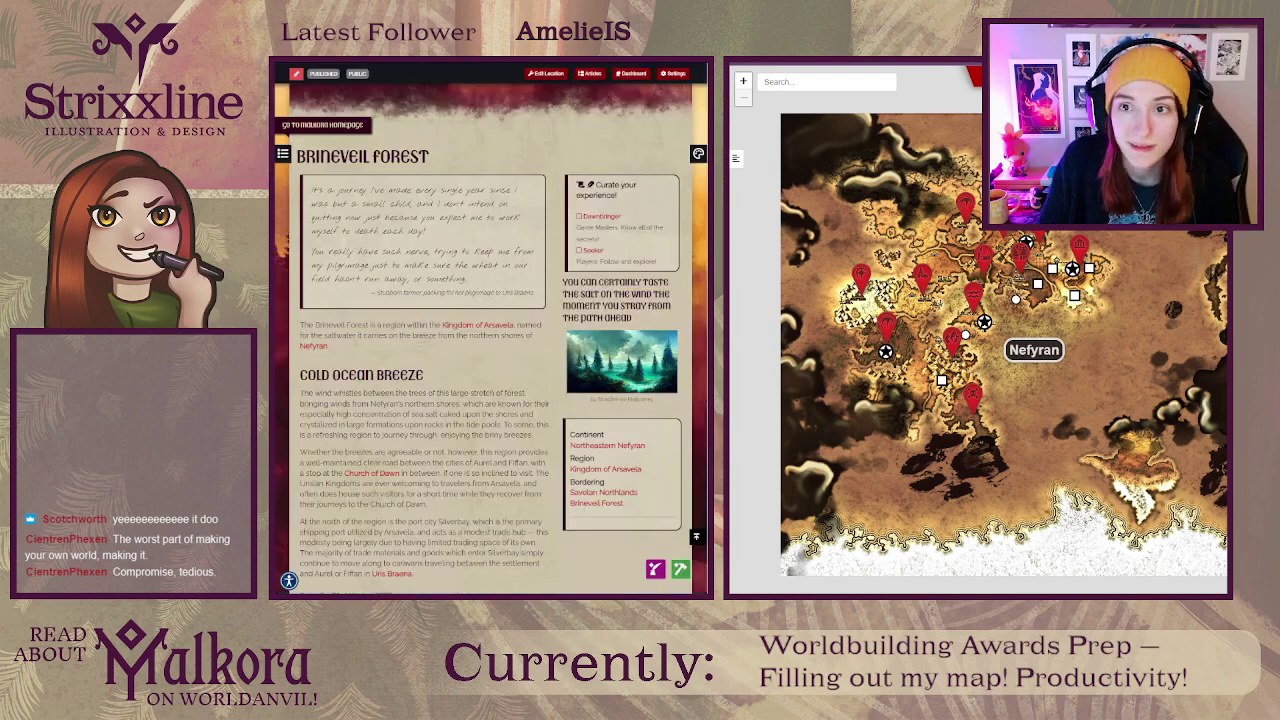
pyautogui.hotkey('ctrl', 'Tab')
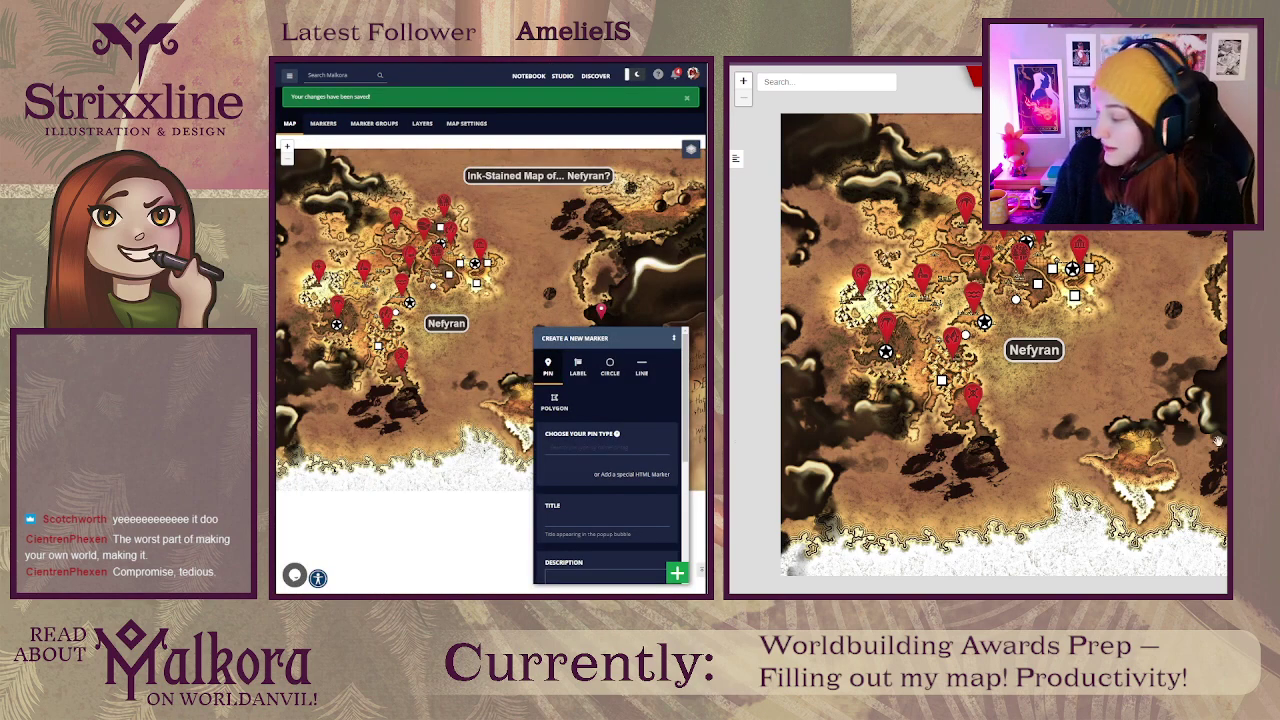
# Step: Review the map preview's popups for the Ink-Stained Map label, the Melocazh Barrens marker and the Brineveil Forest marker
pyautogui.moveTo(1179, 322); pyautogui.dragTo(966, 293)
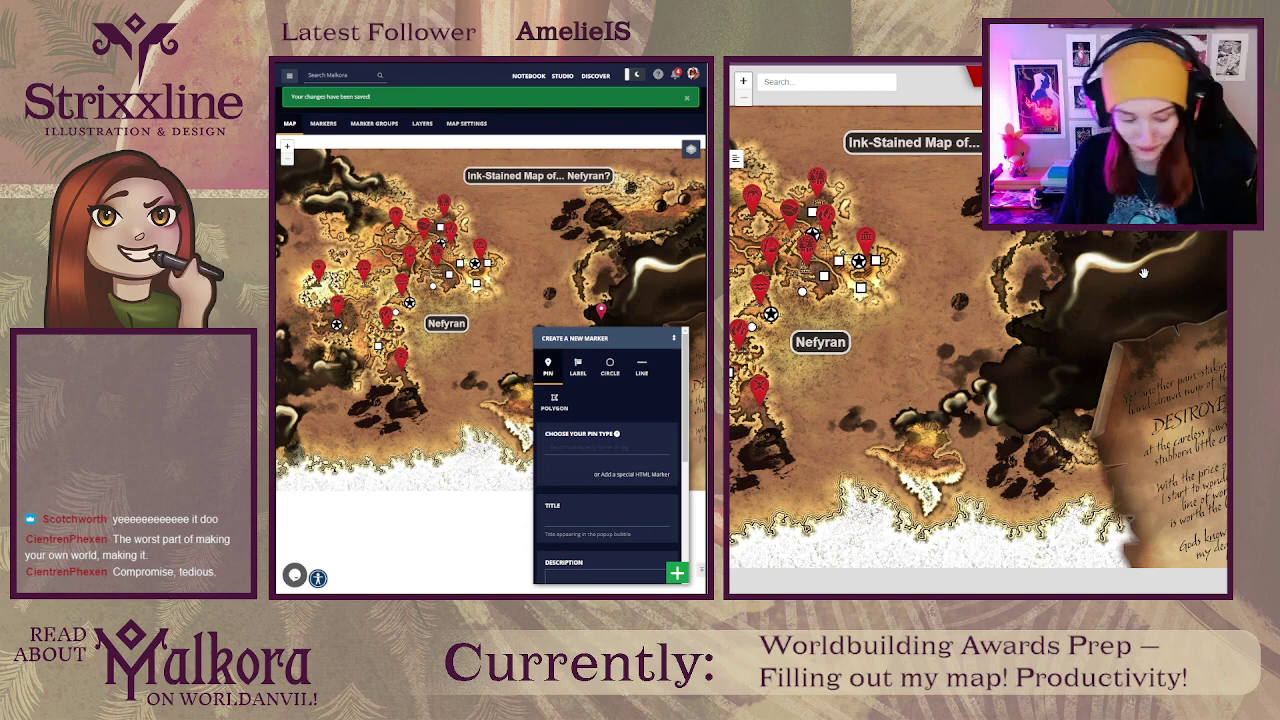
pyautogui.click(960, 142)
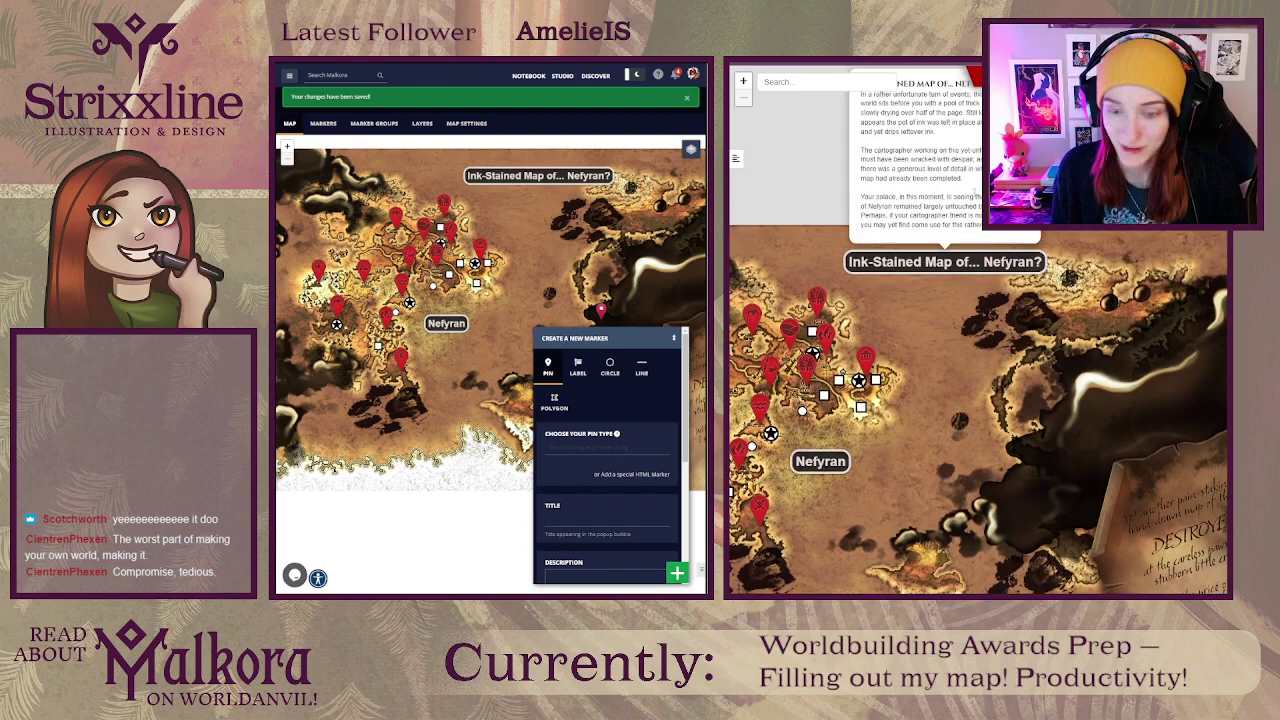
pyautogui.moveTo(966, 262); pyautogui.dragTo(1024, 292)
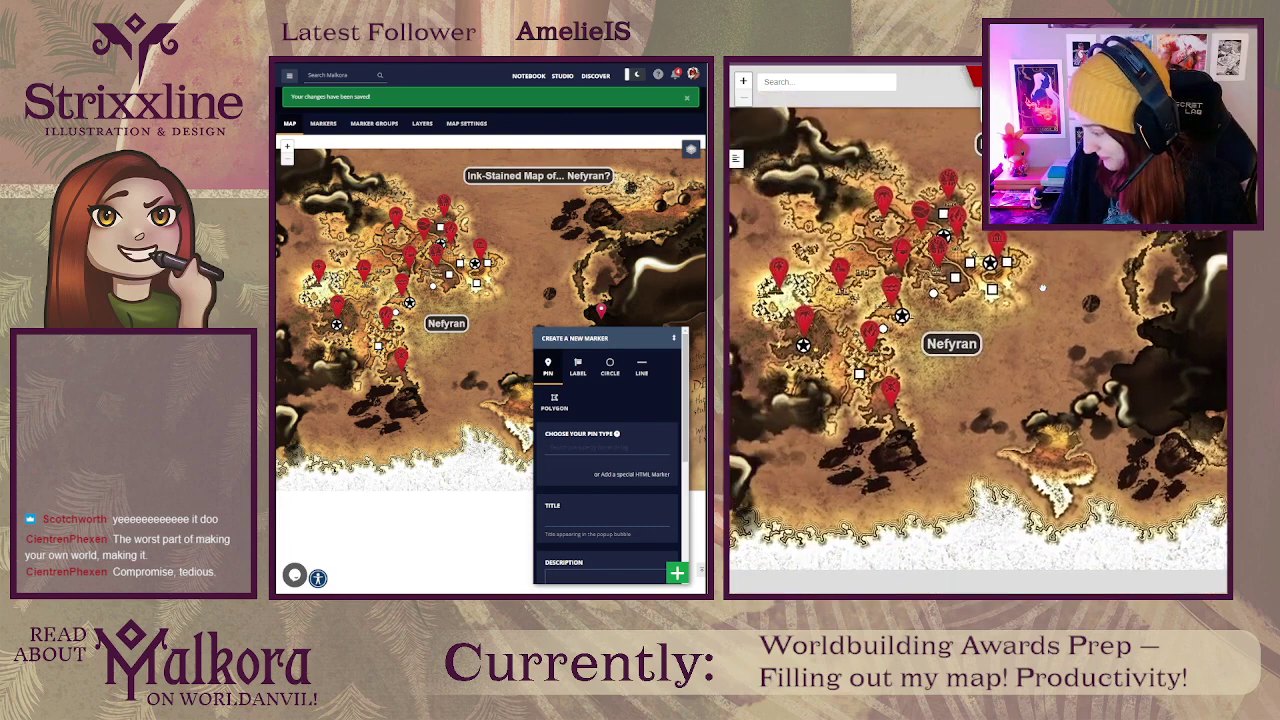
pyautogui.click(991, 290)
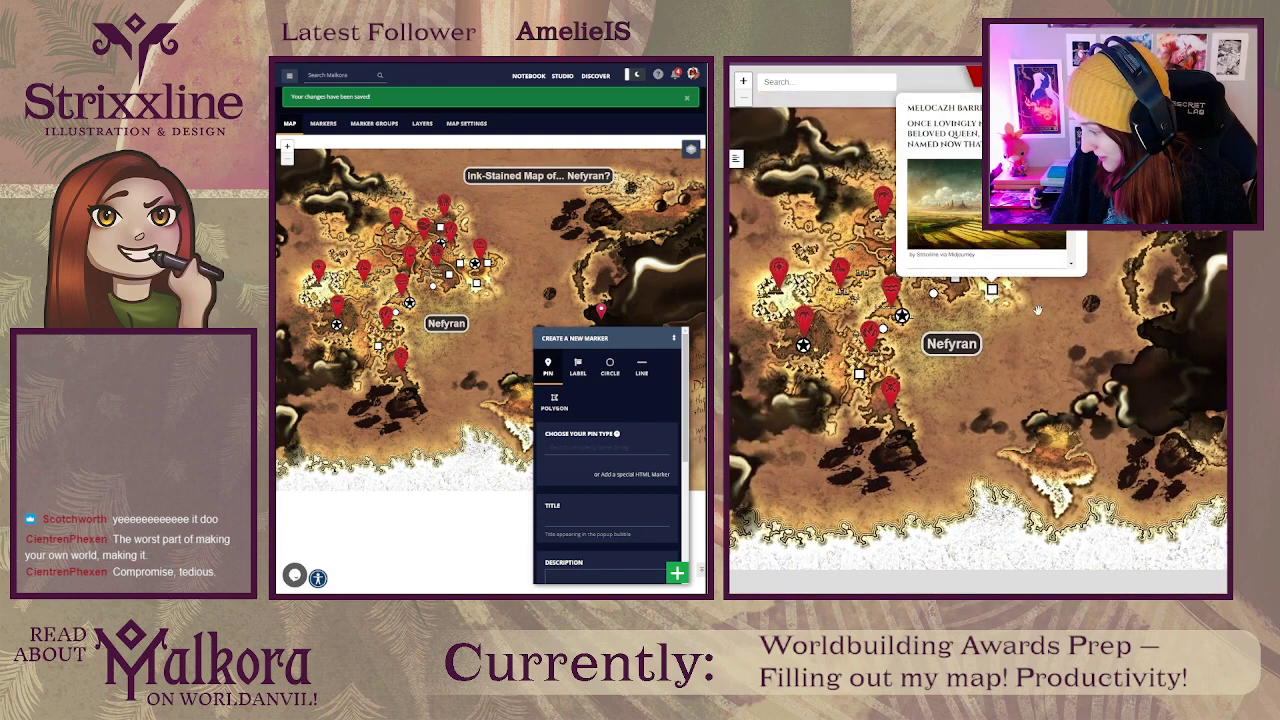
pyautogui.click(957, 284)
pyautogui.click(970, 265)
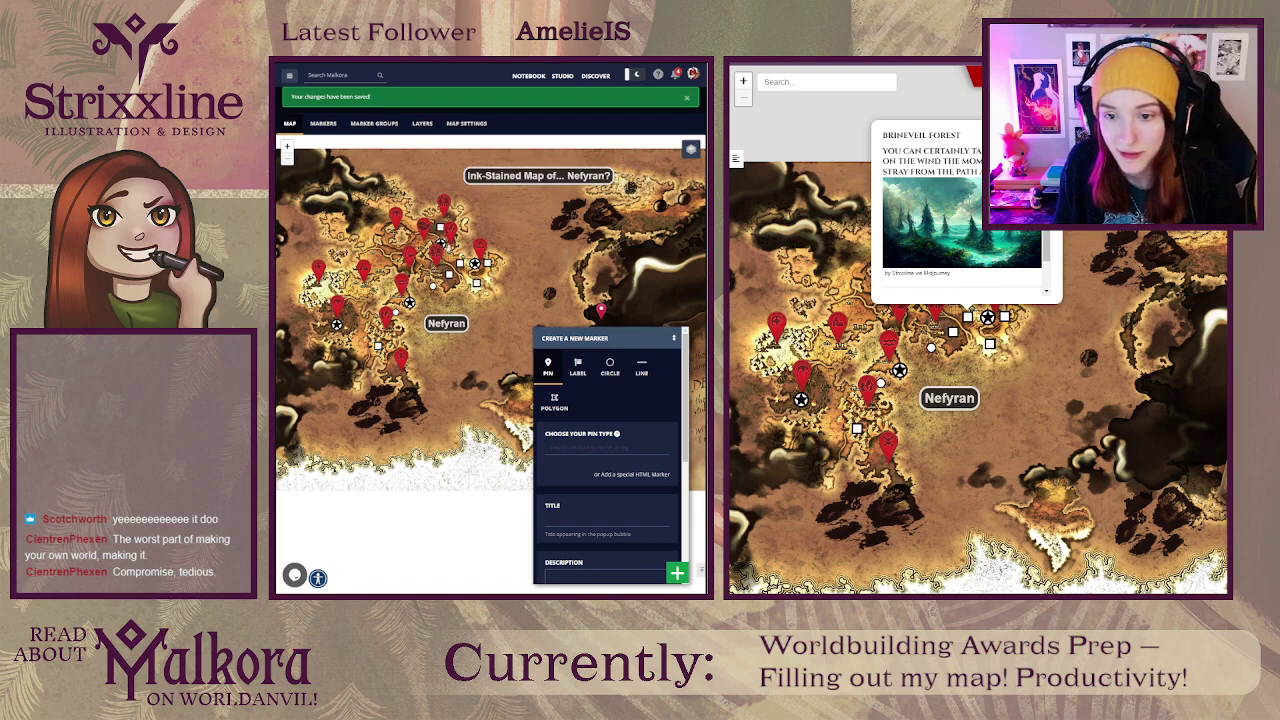
# Step: Add an empty line between the [h4] tagline and the image code in the Brineveil Forest marker's description, and save the marker
pyautogui.click(459, 262)
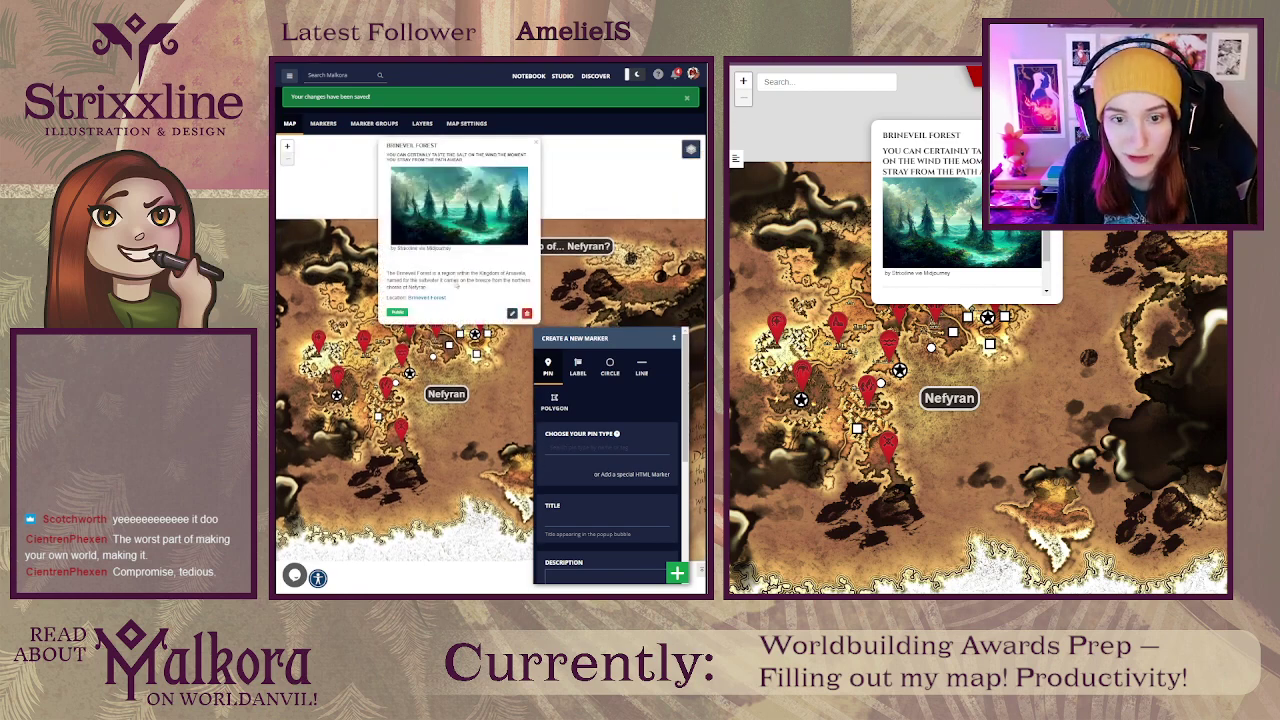
pyautogui.click(511, 313)
pyautogui.scroll(-2, 624, 433)
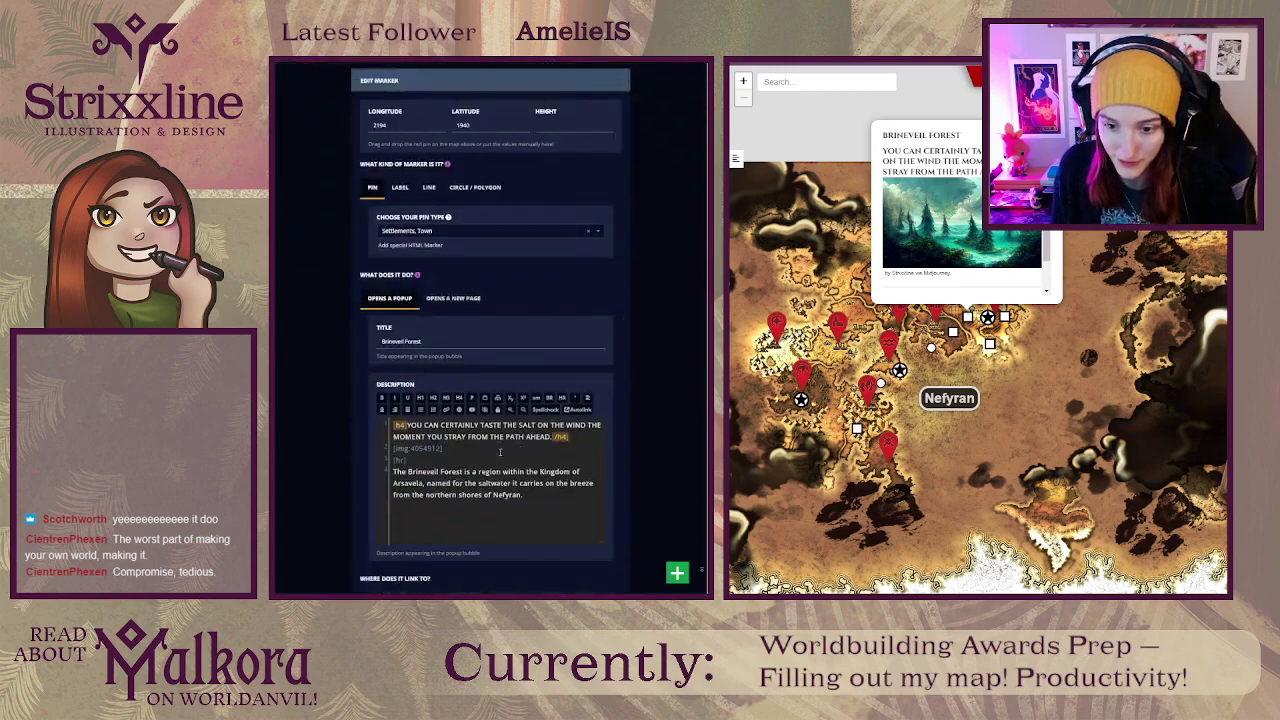
pyautogui.click(573, 438)
pyautogui.press('Return')
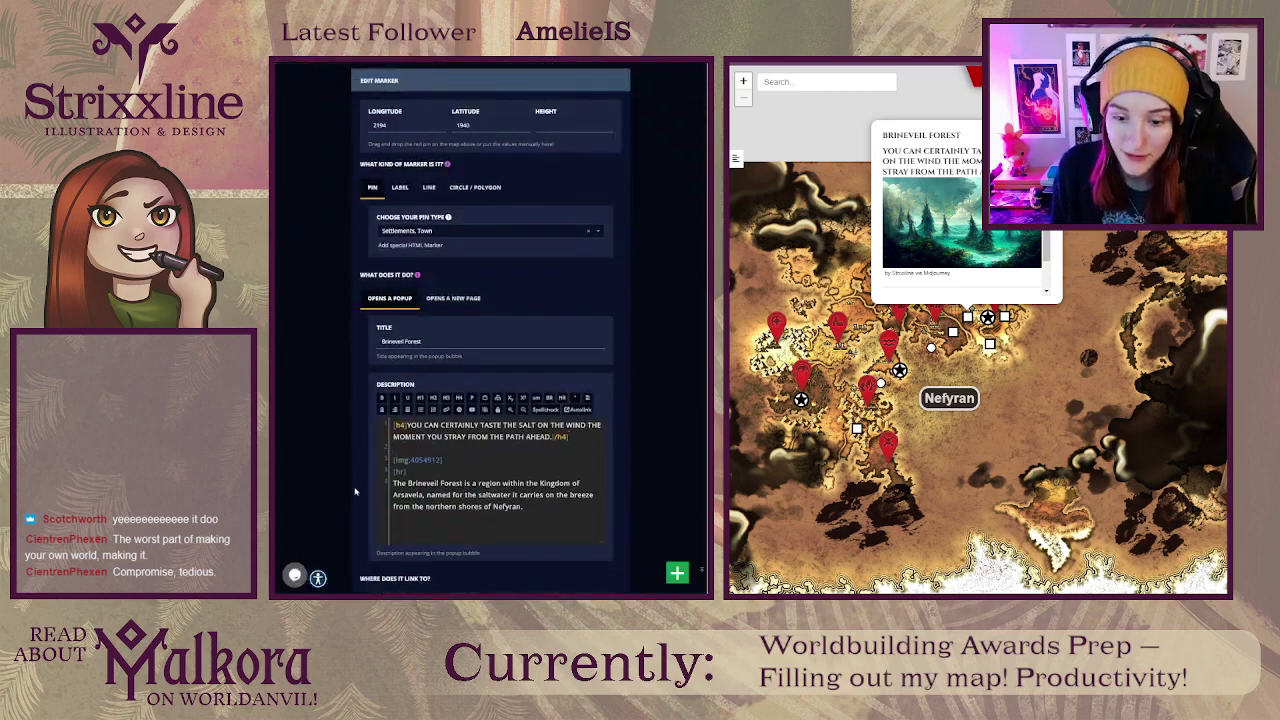
pyautogui.scroll(-3, 573, 438)
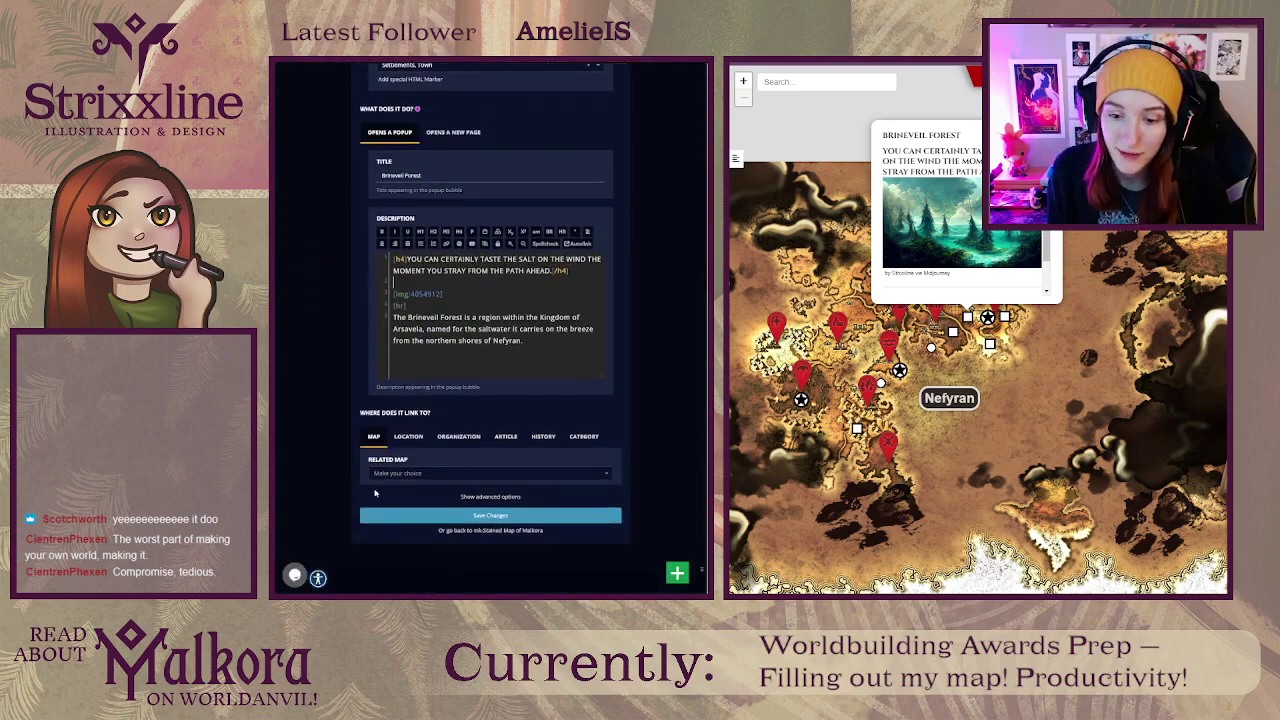
pyautogui.click(482, 516)
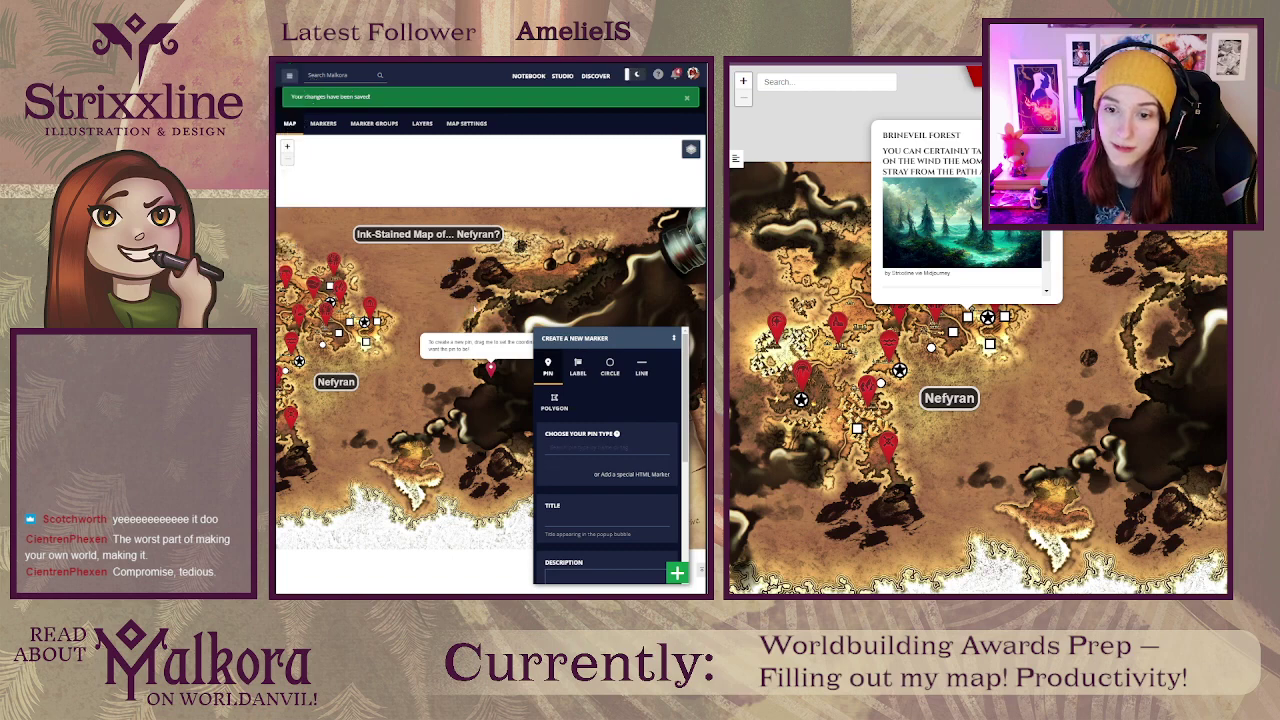
# Step: Check the Brineveil Forest popup in the map preview and run Word Counter Plus on its description paragraph
pyautogui.click(544, 295)
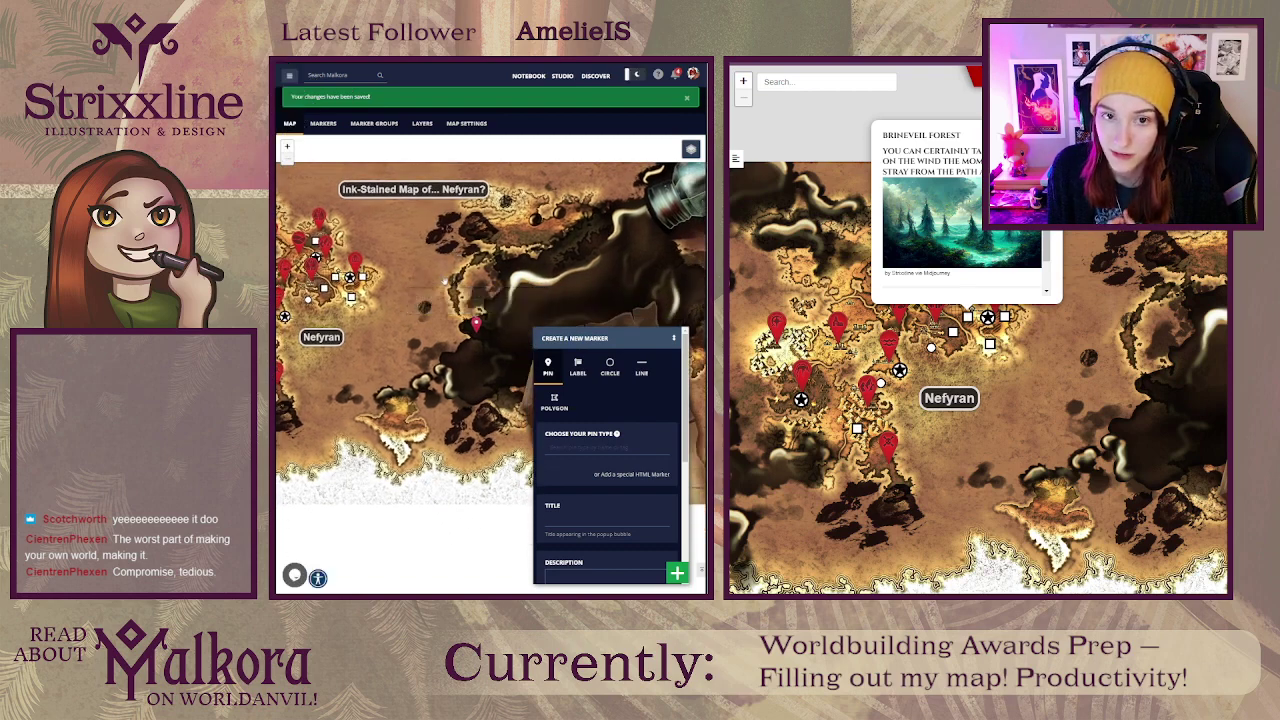
pyautogui.moveTo(387, 285); pyautogui.dragTo(532, 277)
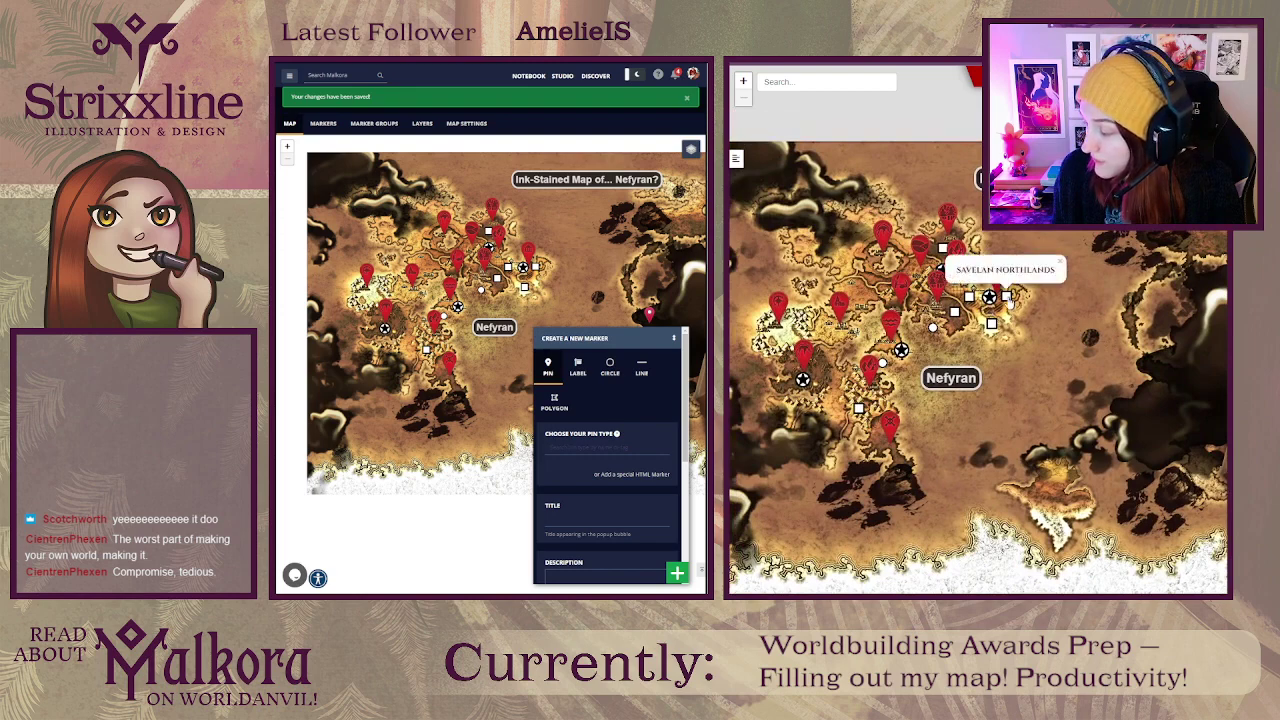
pyautogui.moveTo(991, 325)
pyautogui.moveTo(1016, 376); pyautogui.dragTo(1020, 459)
pyautogui.moveTo(974, 388)
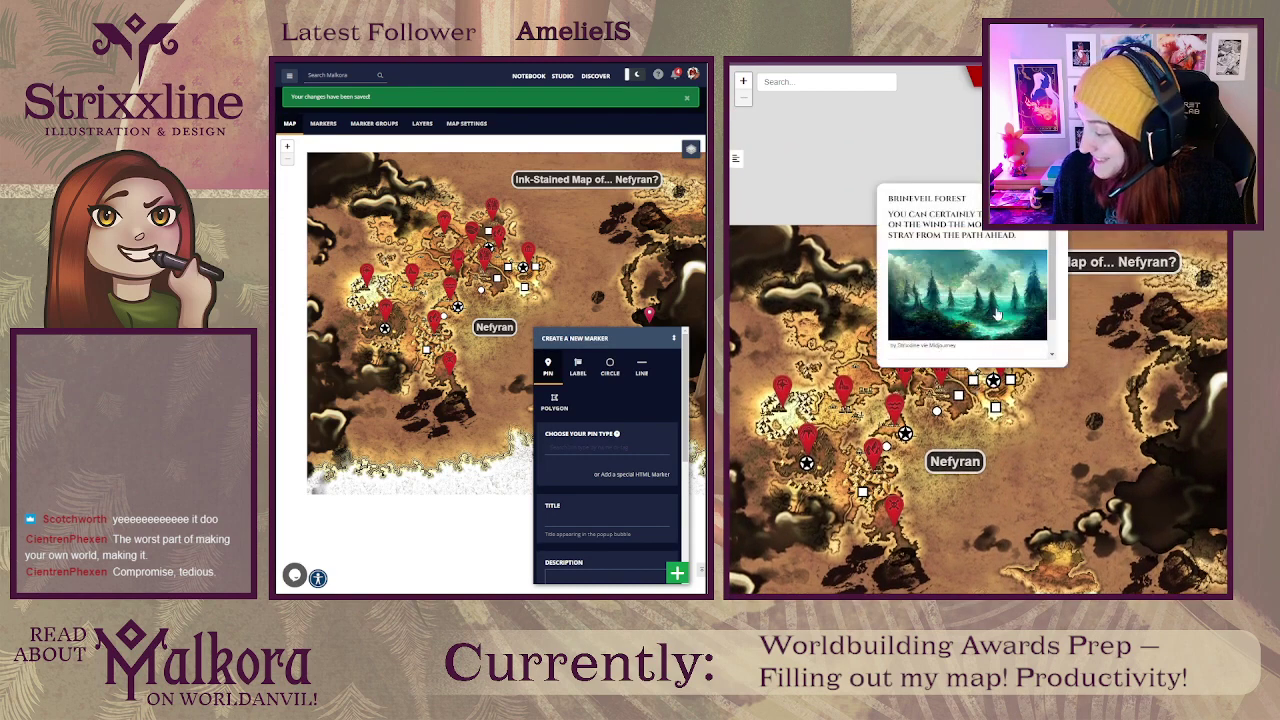
pyautogui.scroll(-2, 998, 314)
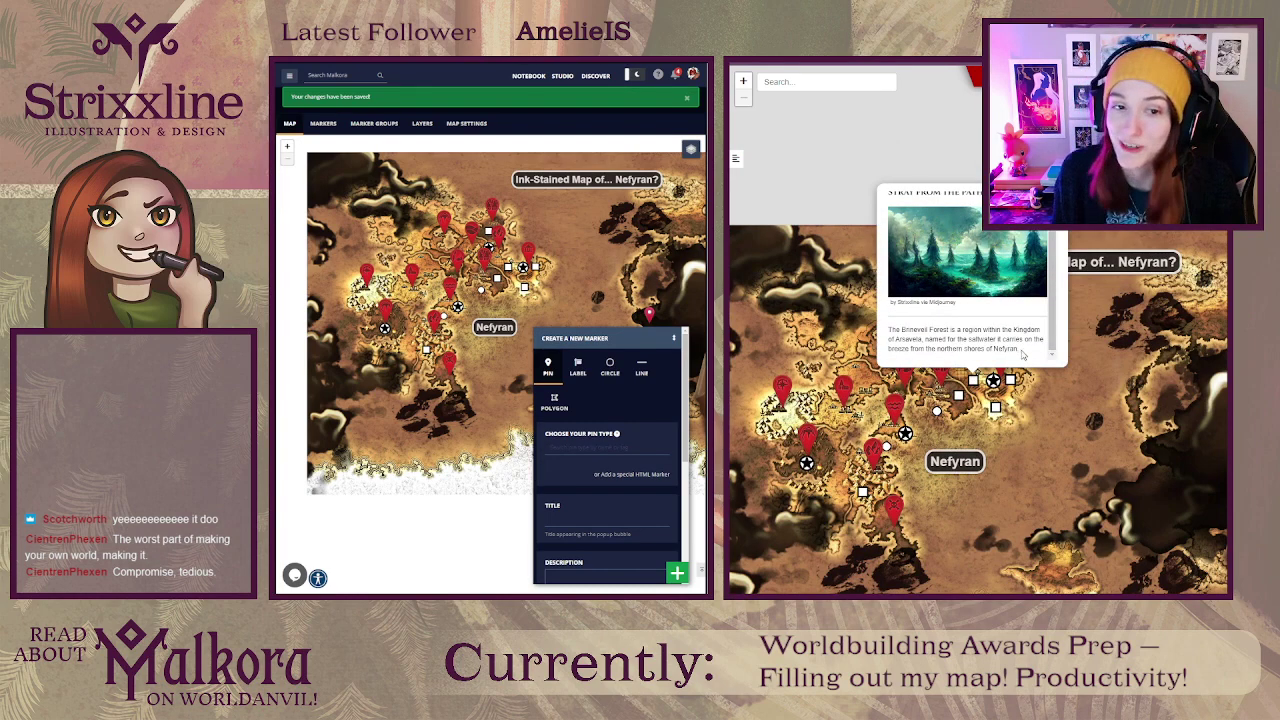
pyautogui.moveTo(1021, 352); pyautogui.dragTo(889, 328)
pyautogui.rightClick(889, 330)
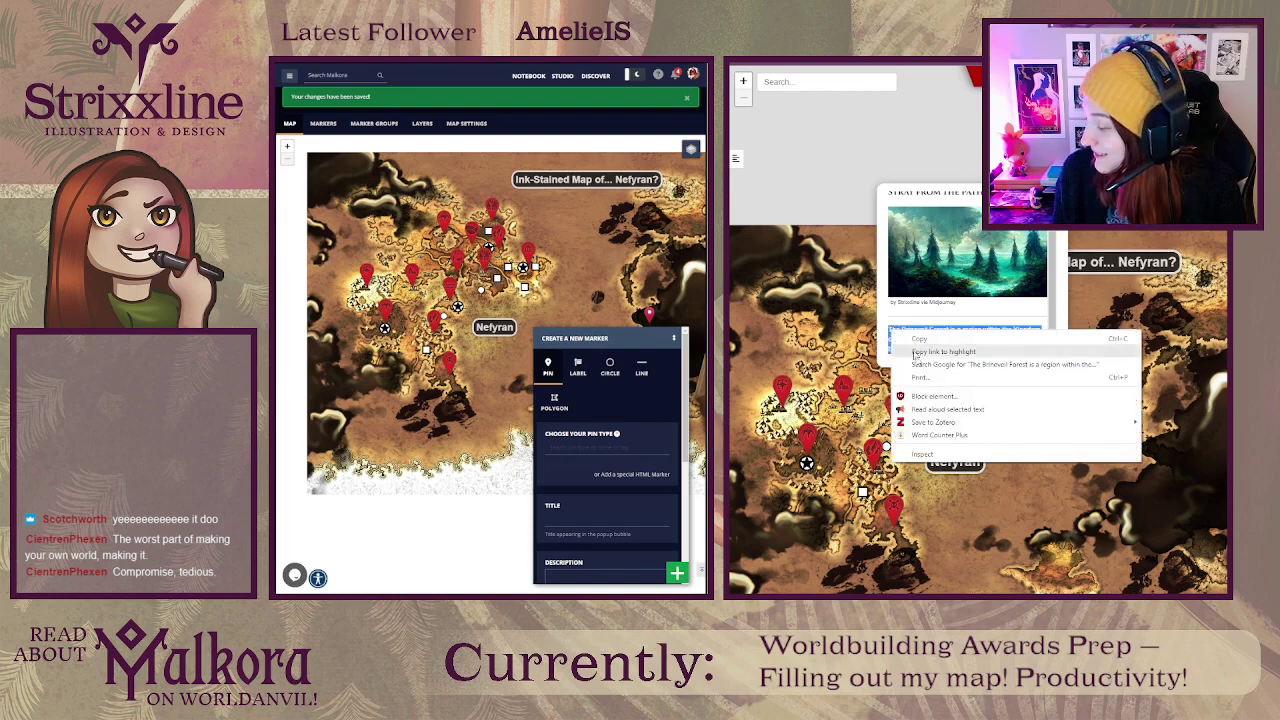
pyautogui.click(933, 435)
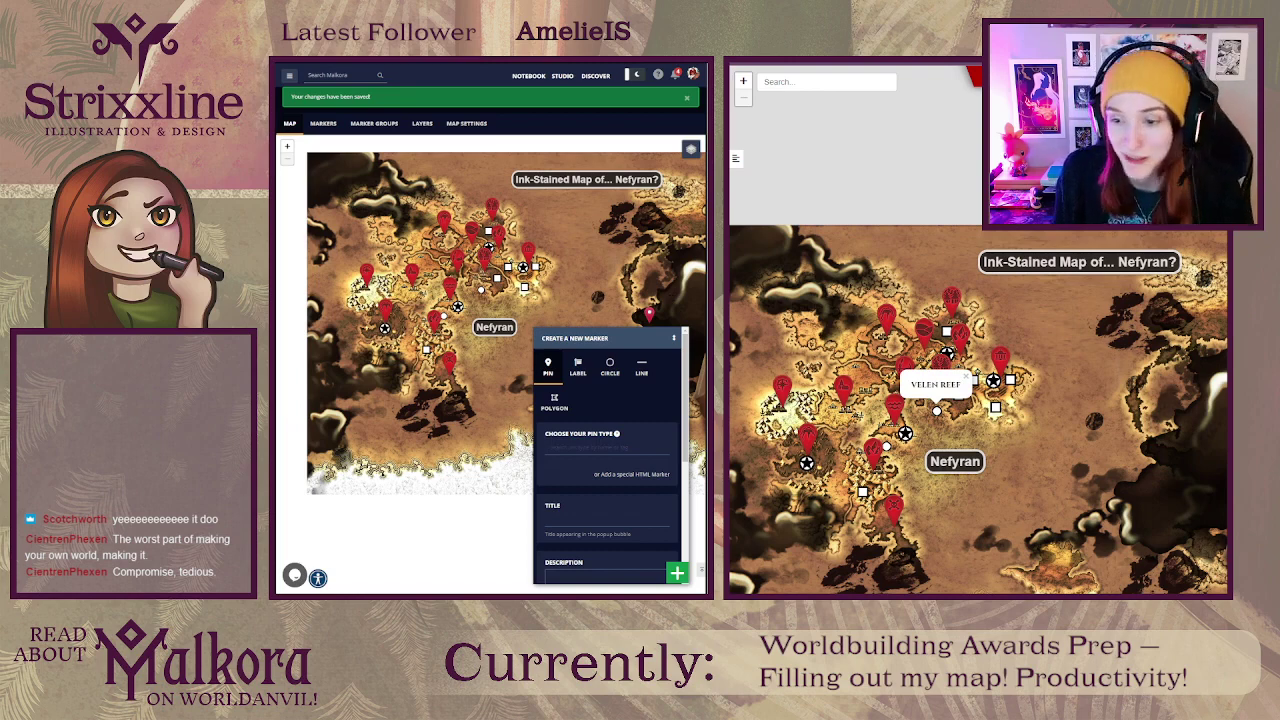
# Step: Locate the Savelan Northlands marker, open it for editing and set its related location to Savelan Northlands
pyautogui.moveTo(1030, 452); pyautogui.dragTo(1036, 416)
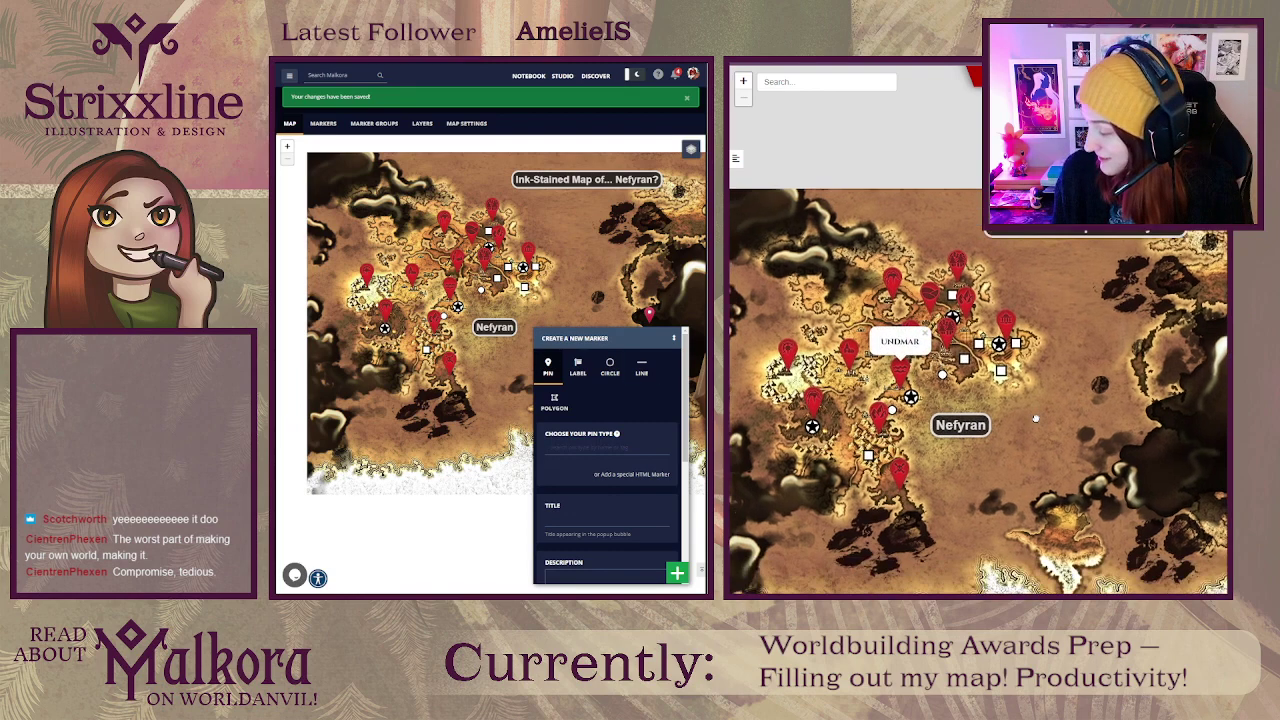
pyautogui.click(926, 335)
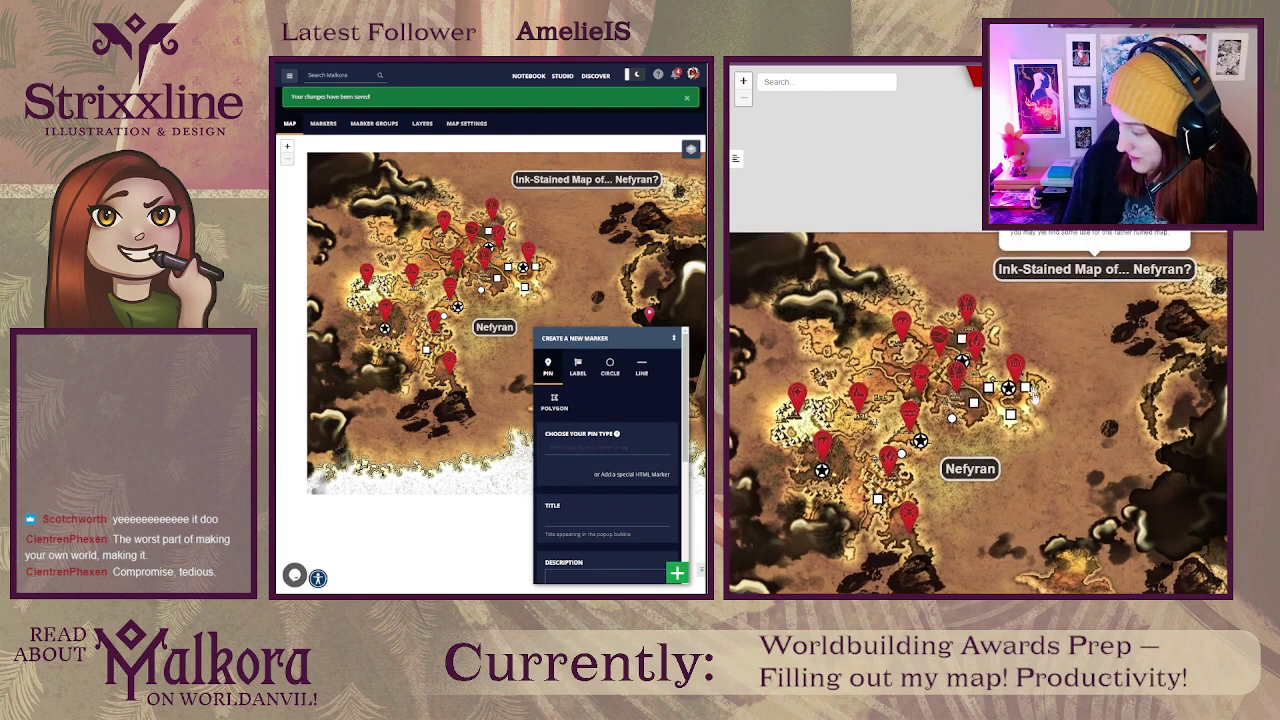
pyautogui.moveTo(1030, 396)
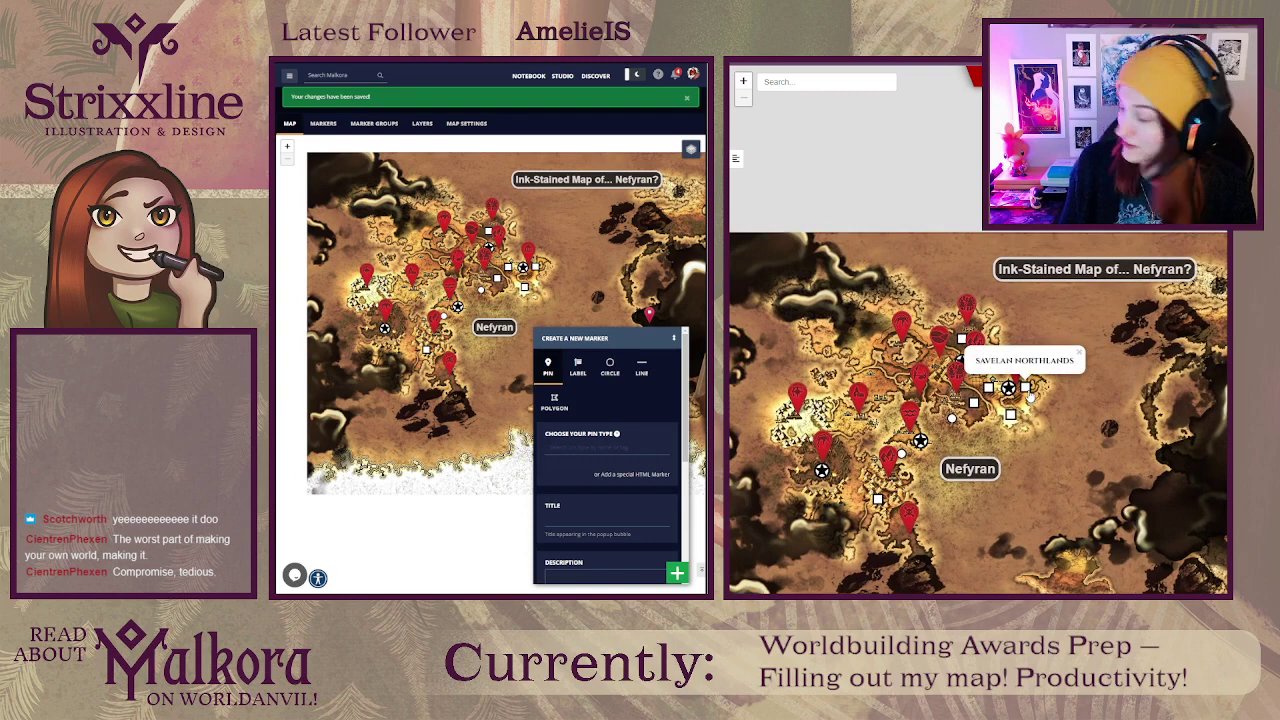
pyautogui.moveTo(1061, 419); pyautogui.dragTo(1069, 347)
pyautogui.click(1086, 280)
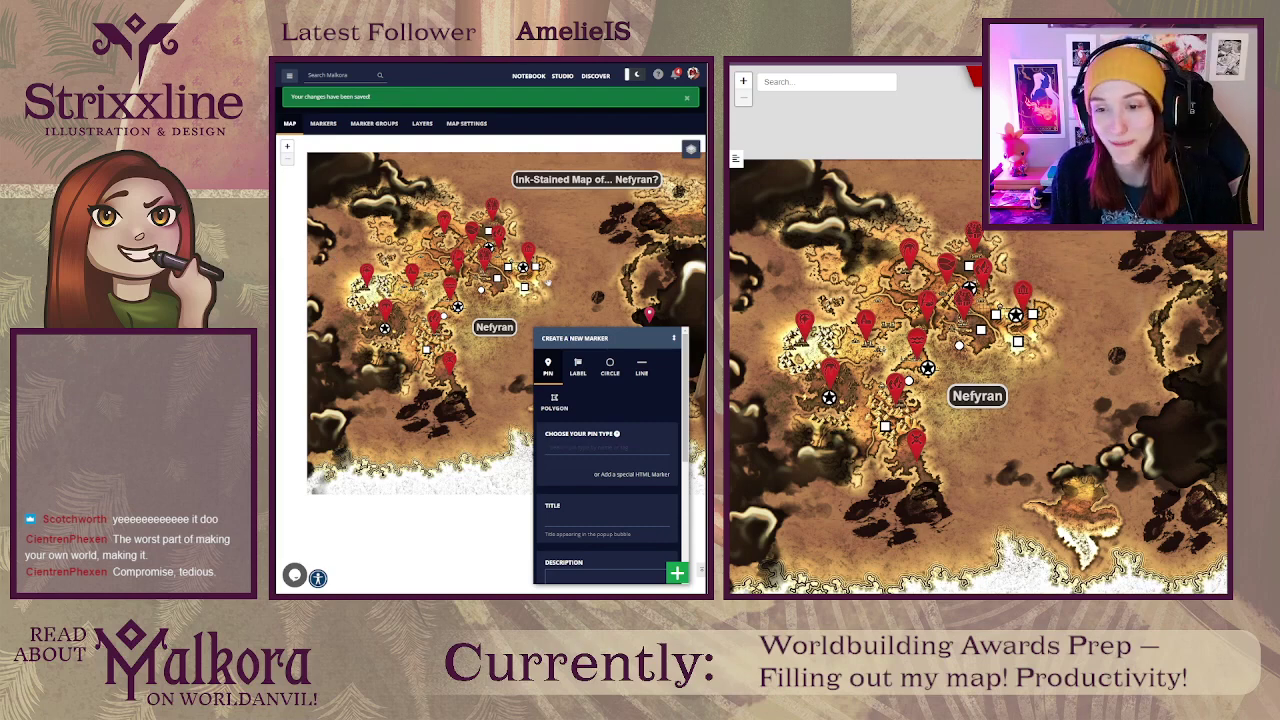
pyautogui.moveTo(548, 282); pyautogui.dragTo(536, 293)
pyautogui.click(524, 278)
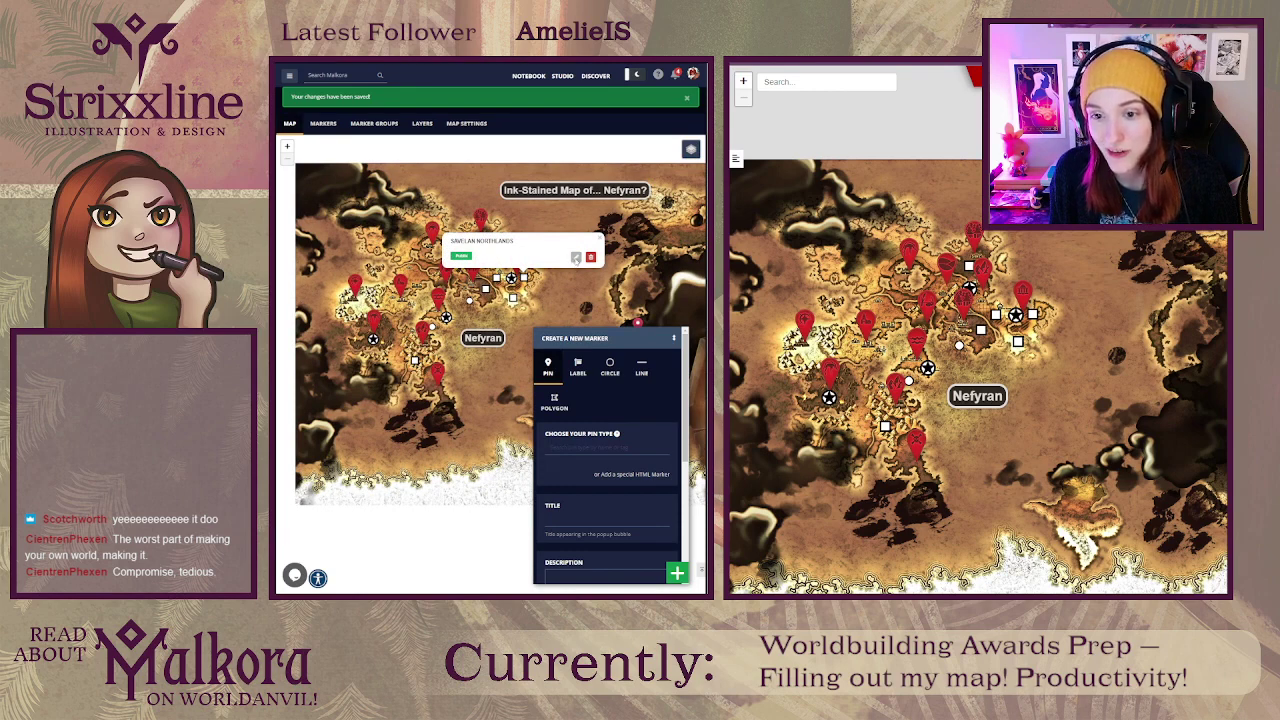
pyautogui.click(576, 258)
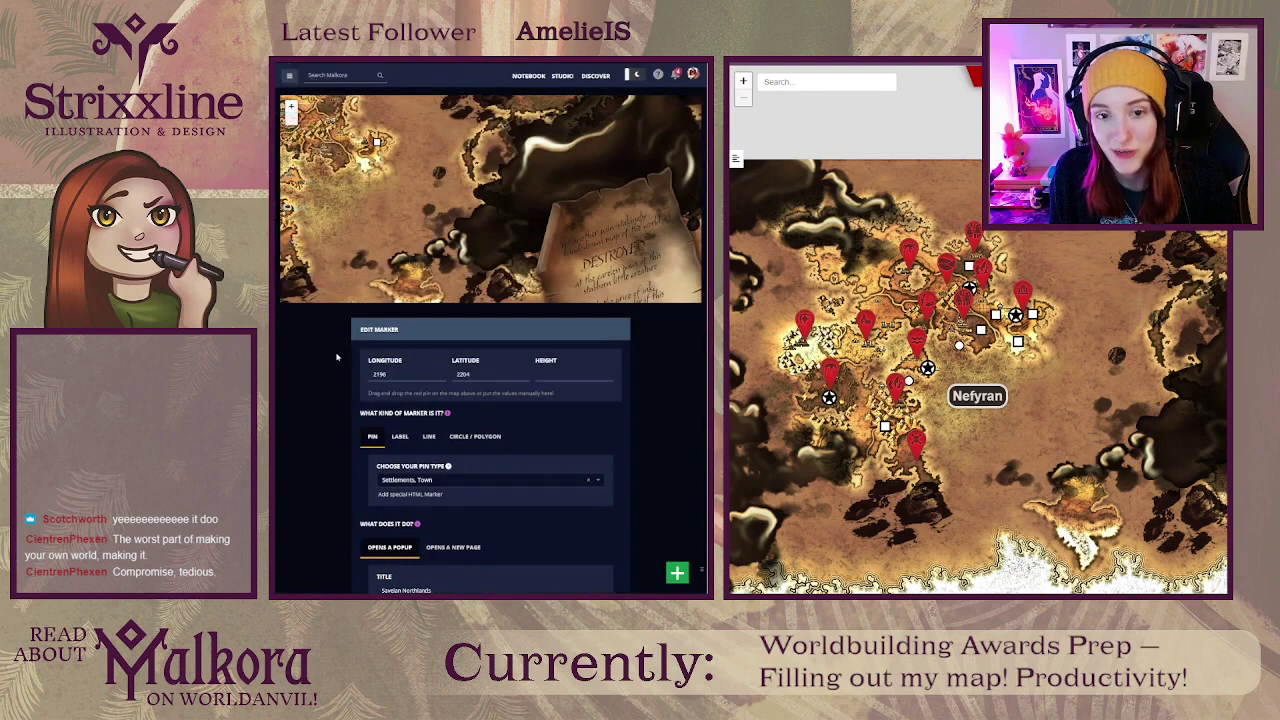
pyautogui.scroll(-10, 370, 357)
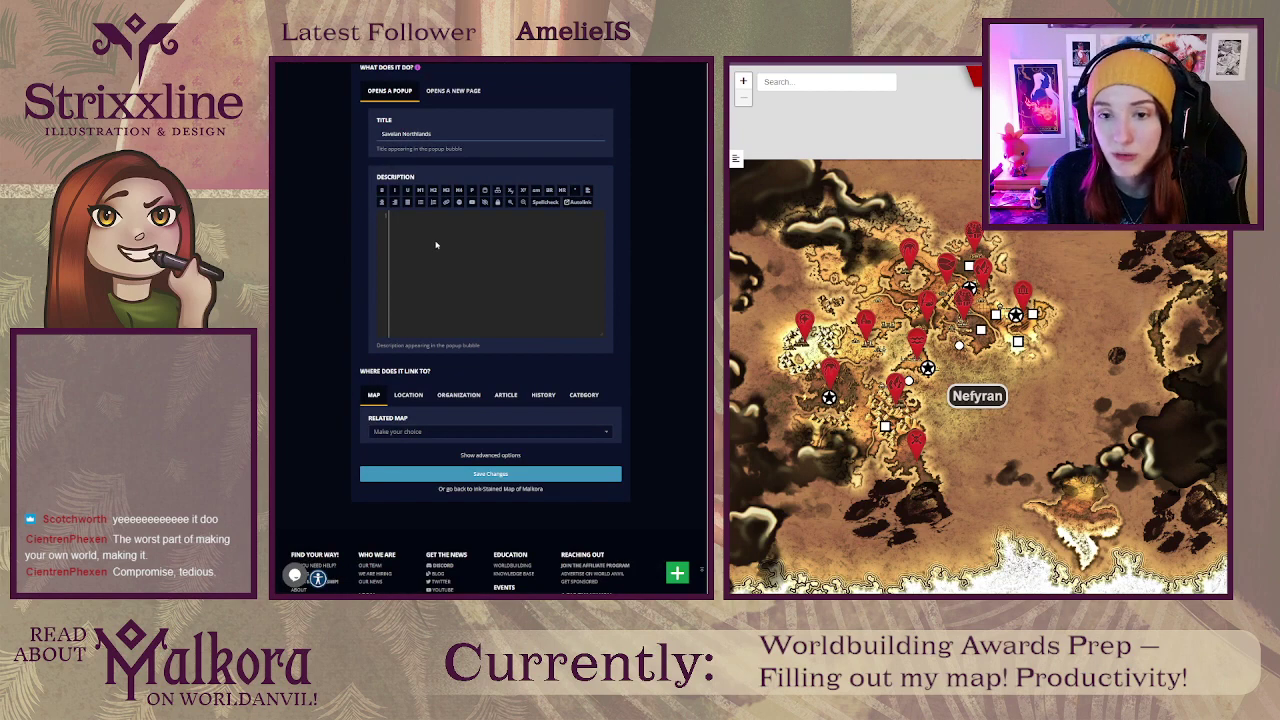
pyautogui.click(408, 394)
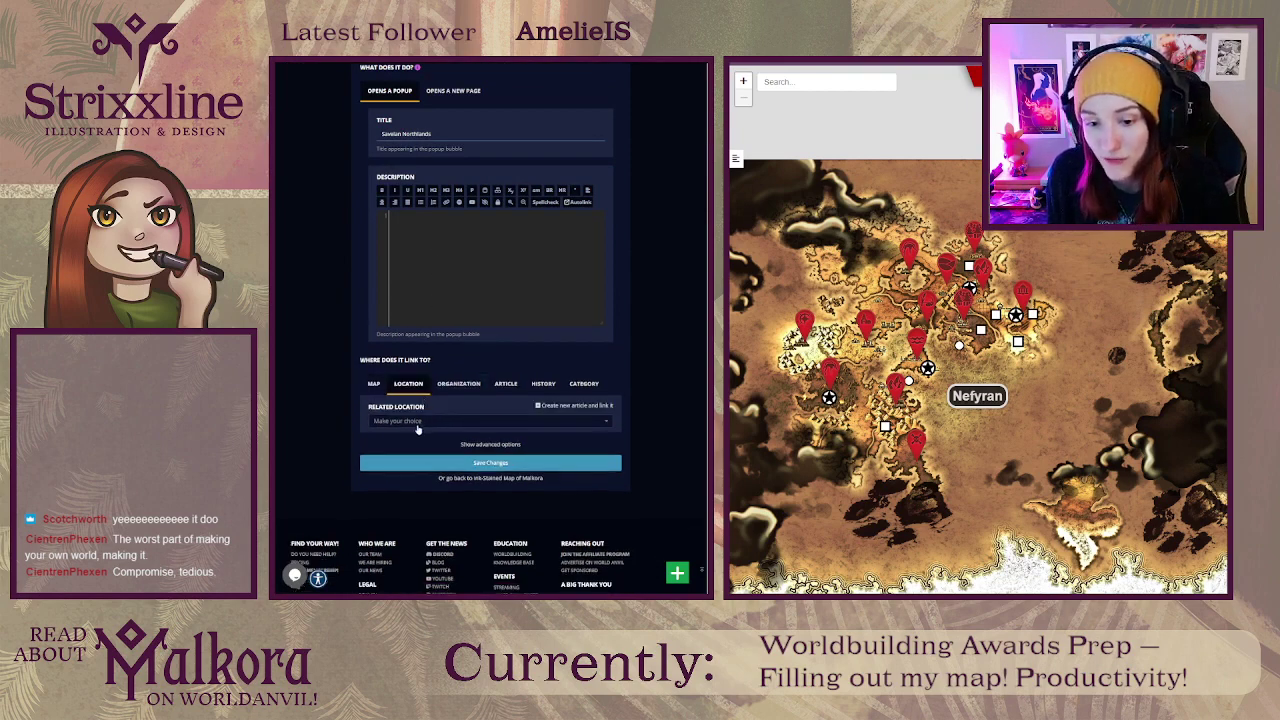
pyautogui.click(418, 424)
pyautogui.write('save')
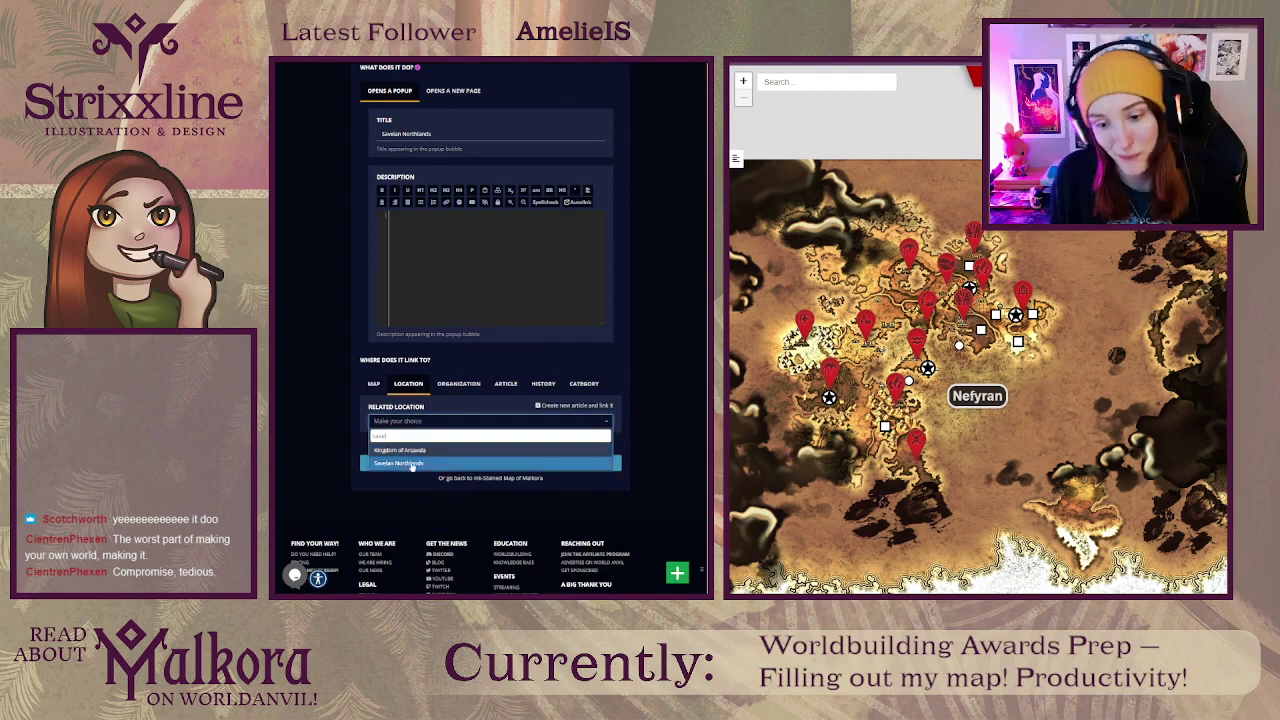
pyautogui.click(410, 465)
# Step: Open the Savelan Northlands article from the Brineveil Forest article and copy its opening paragraph
pyautogui.click(433, 218)
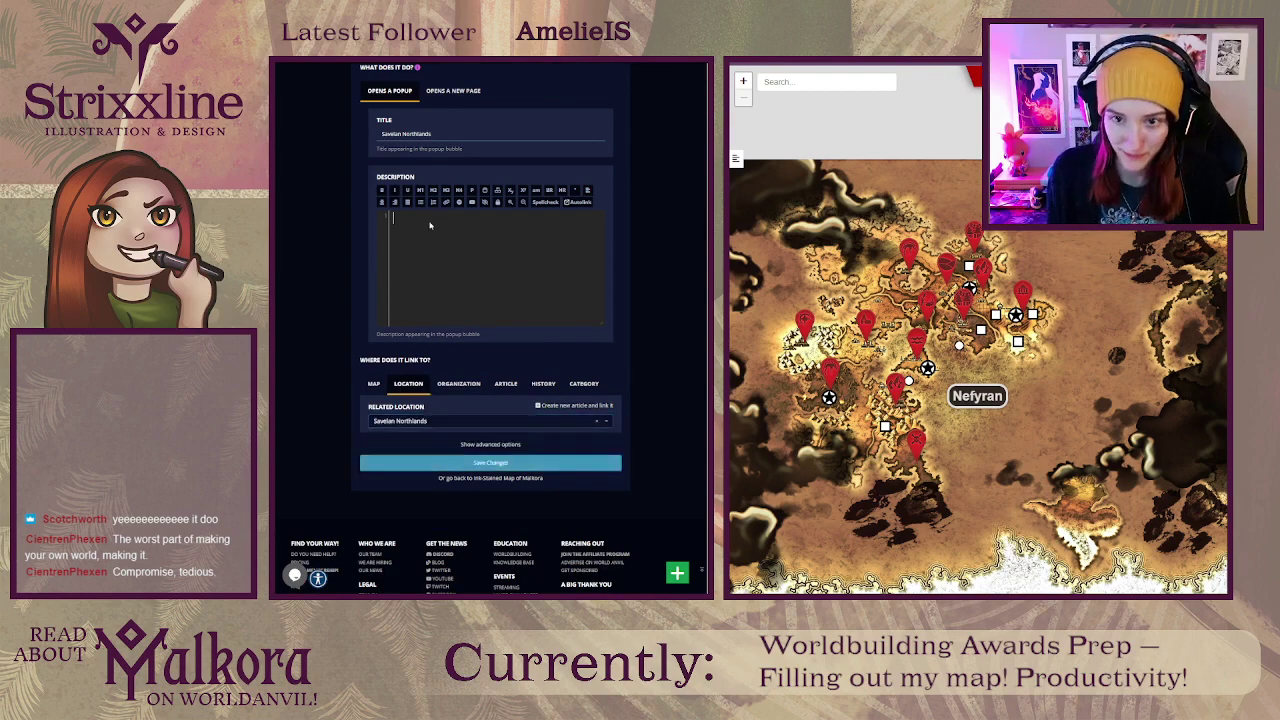
pyautogui.hotkey('ctrl', 'Tab')
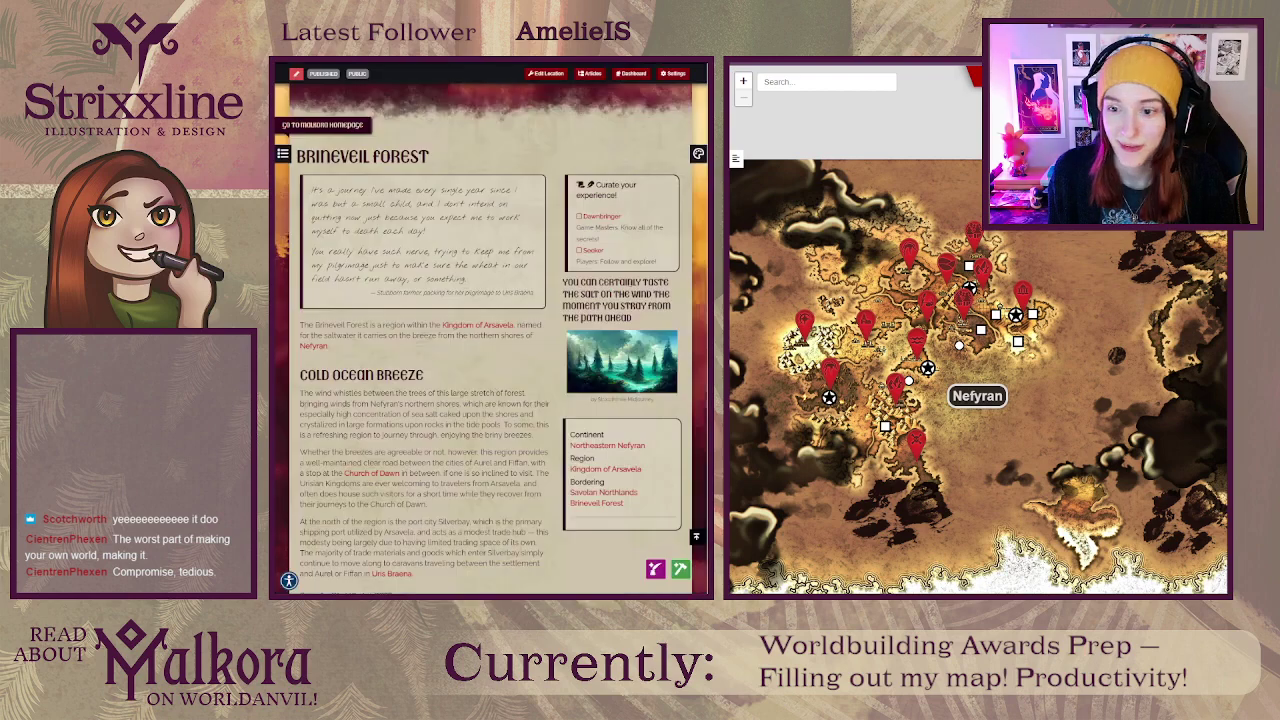
pyautogui.click(632, 493)
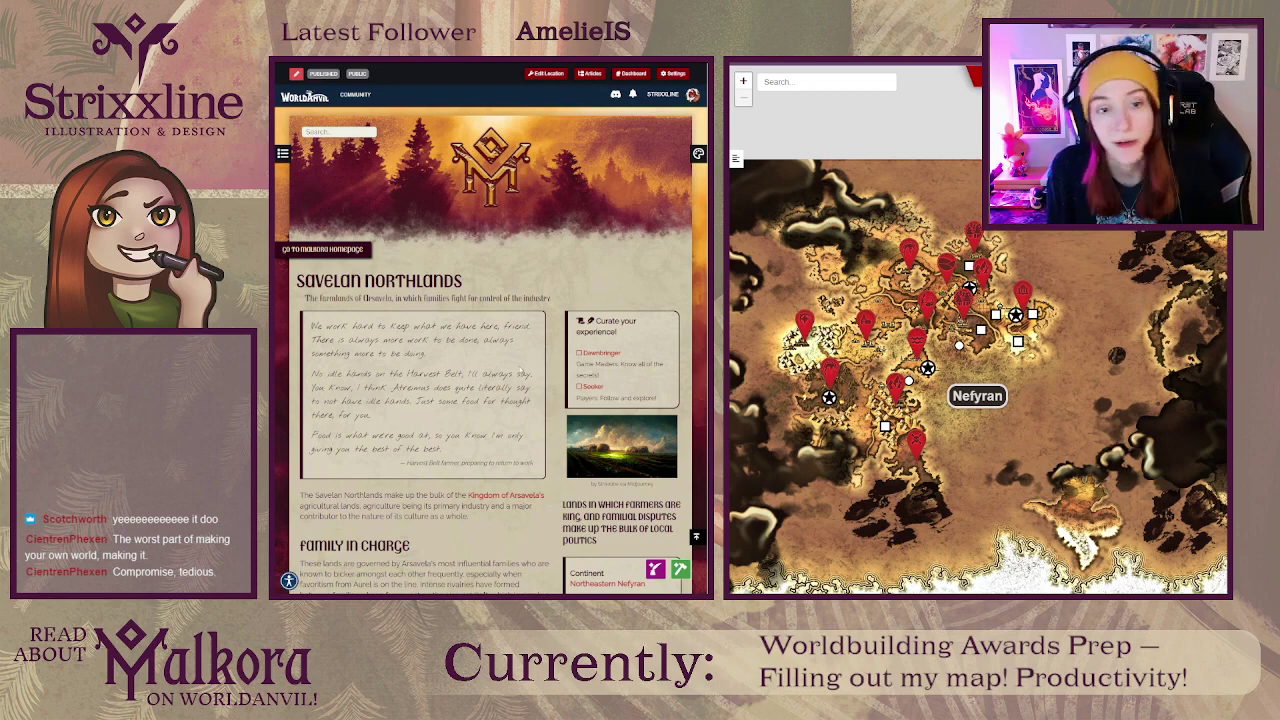
pyautogui.scroll(-4, 618, 307)
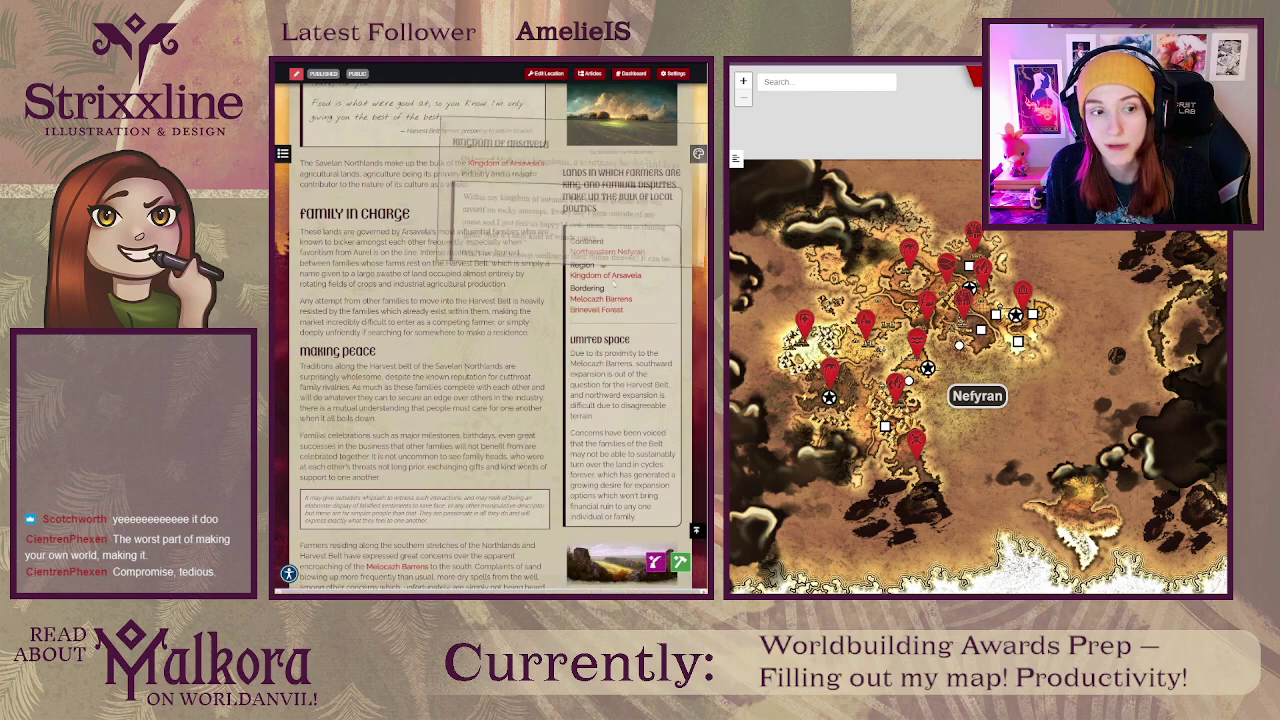
pyautogui.scroll(2, 476, 320)
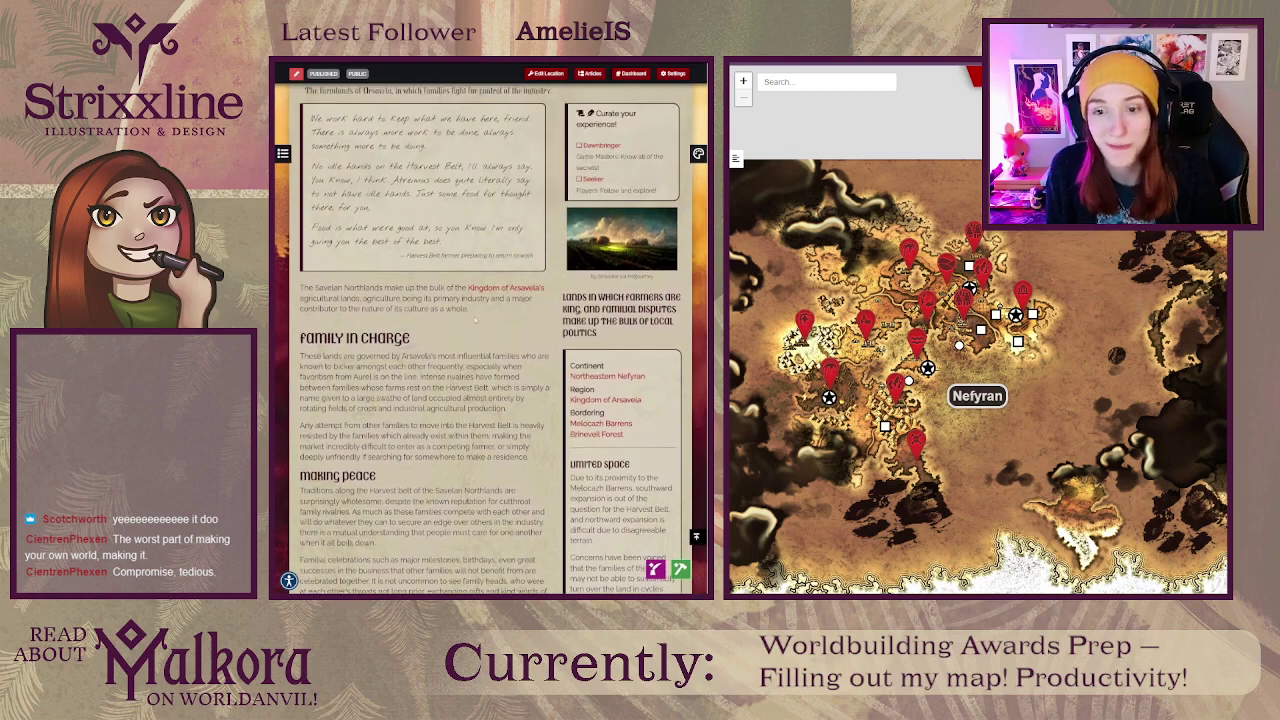
pyautogui.moveTo(476, 308); pyautogui.dragTo(298, 287)
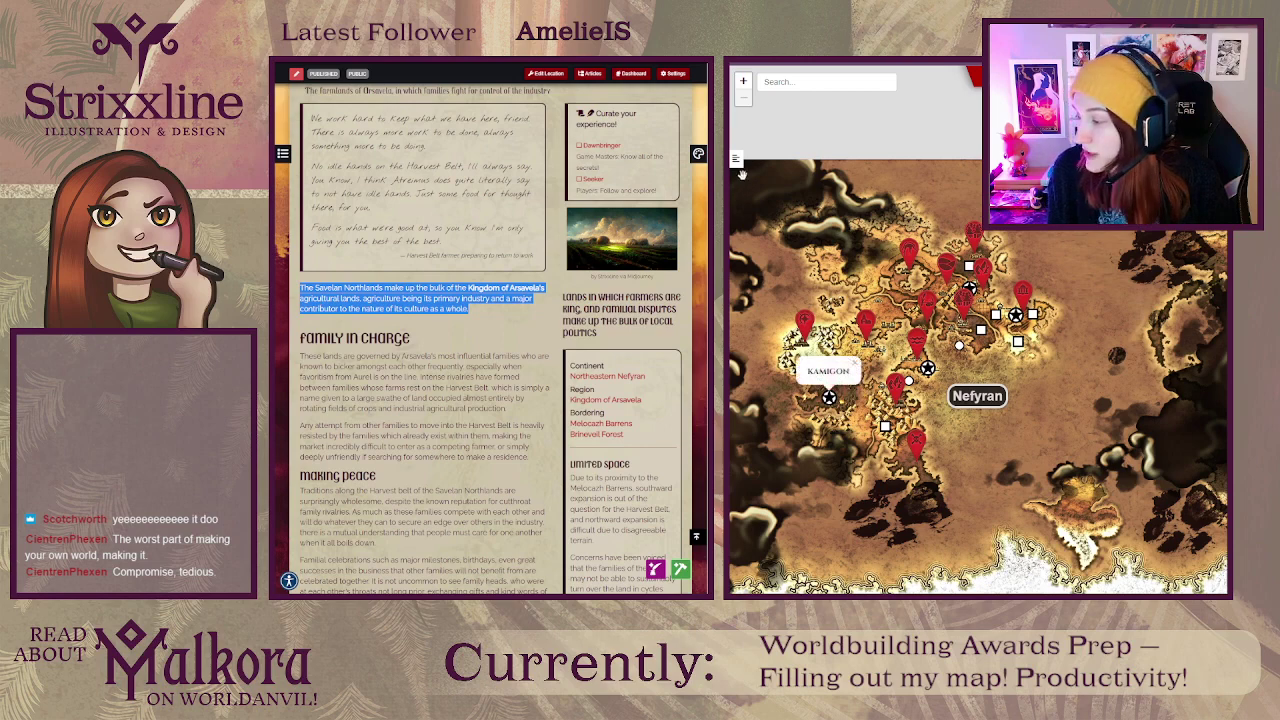
# Step: Paste the paragraph below three empty lines in the Savelan Northlands marker's description and insert an [hr] divider directly above it
pyautogui.hotkey('ctrl', 'Tab')
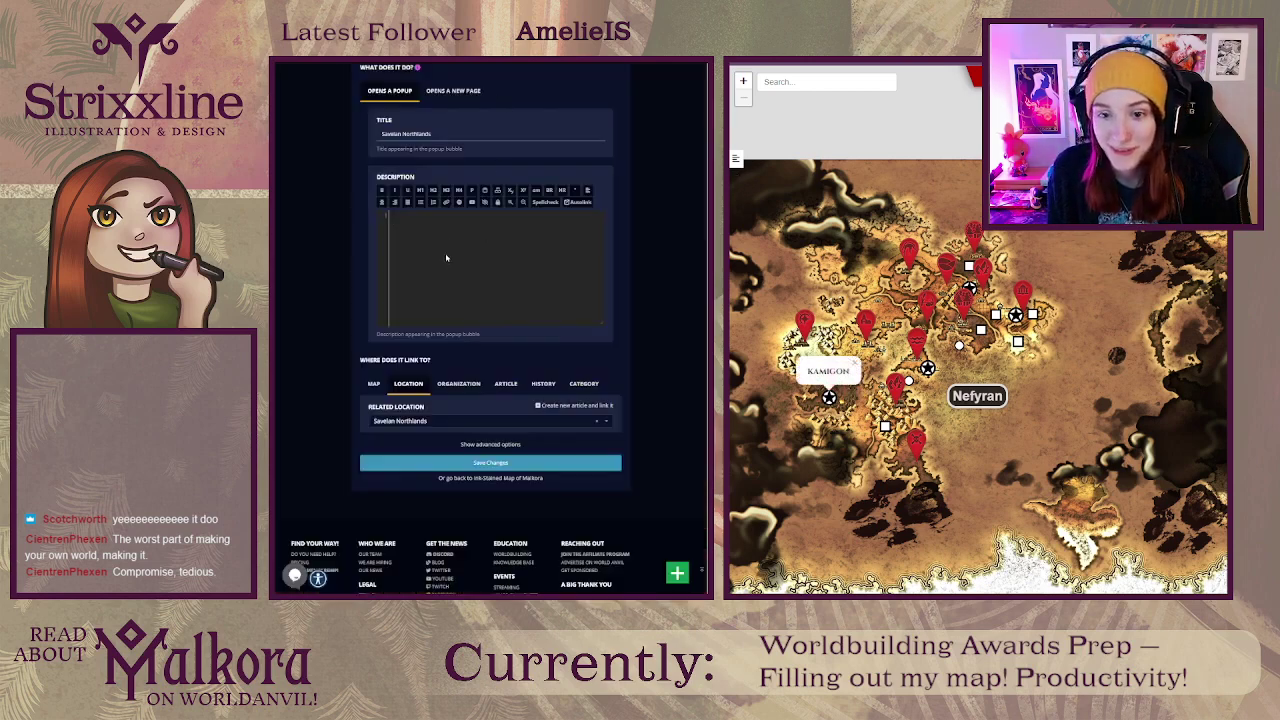
pyautogui.press('Return')
pyautogui.press('Return')
pyautogui.press('Return')
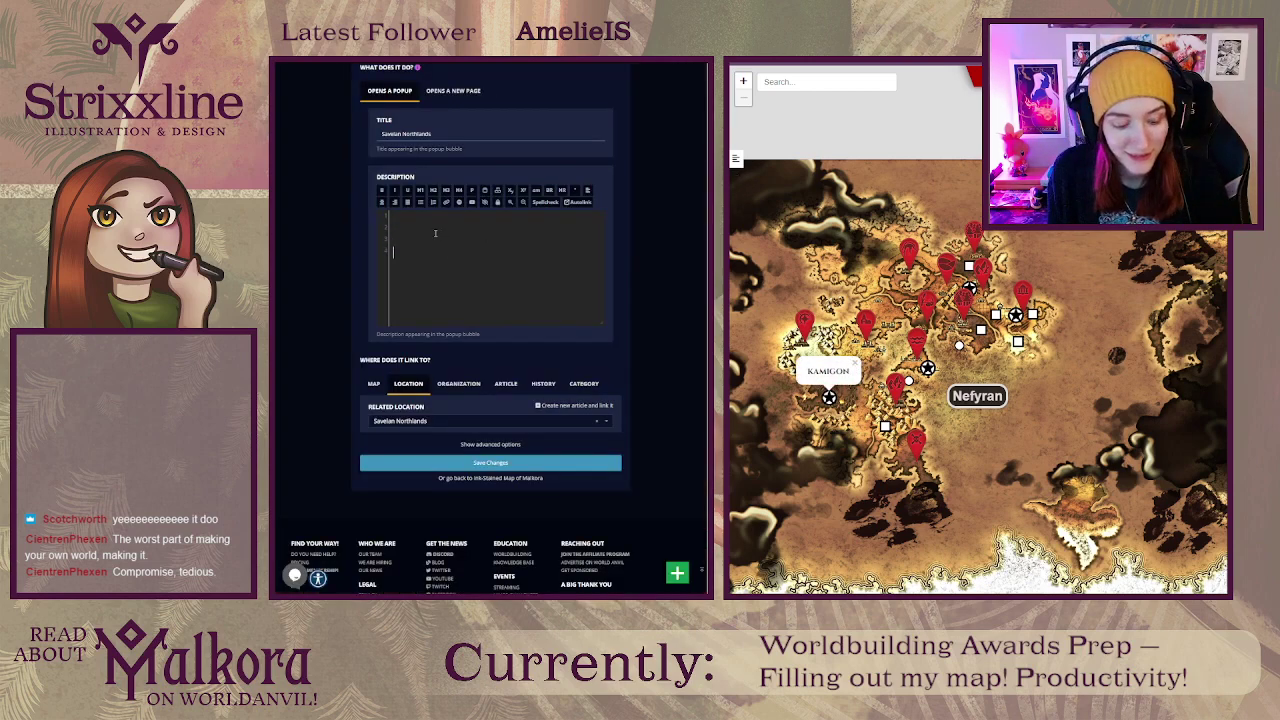
pyautogui.hotkey('ctrl', 'v')
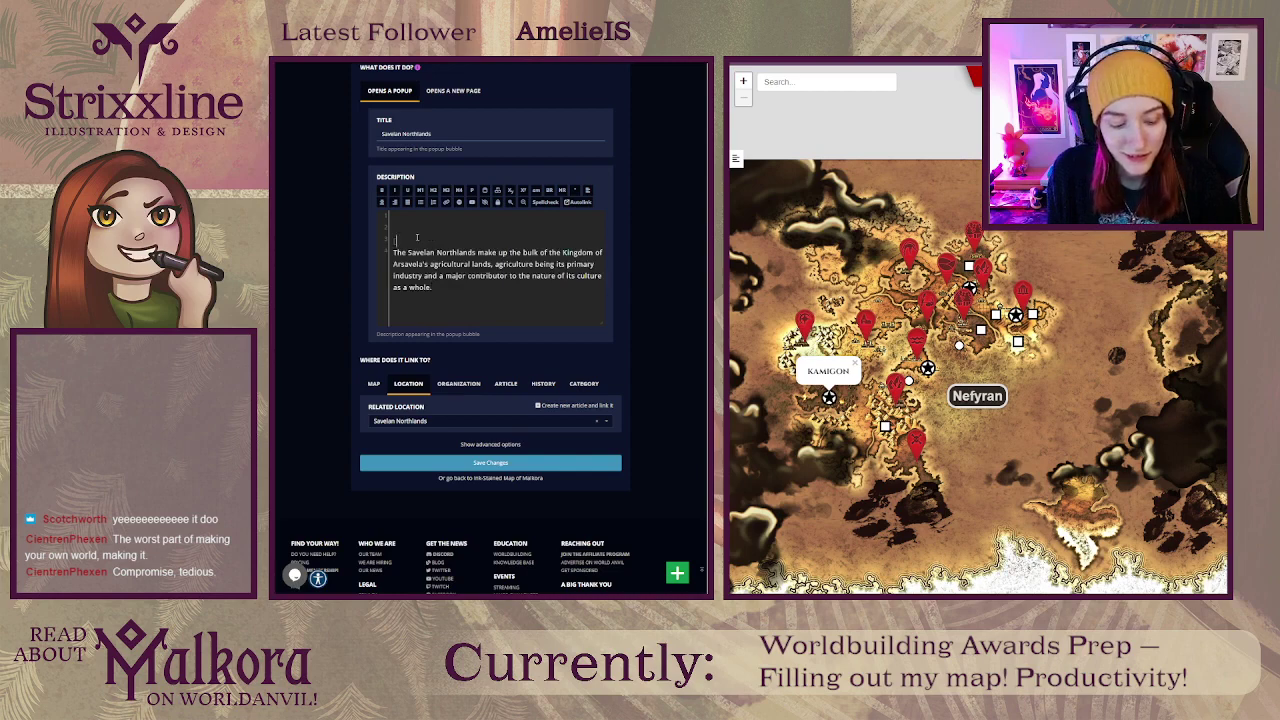
pyautogui.write('[br]')
pyautogui.click(408, 212)
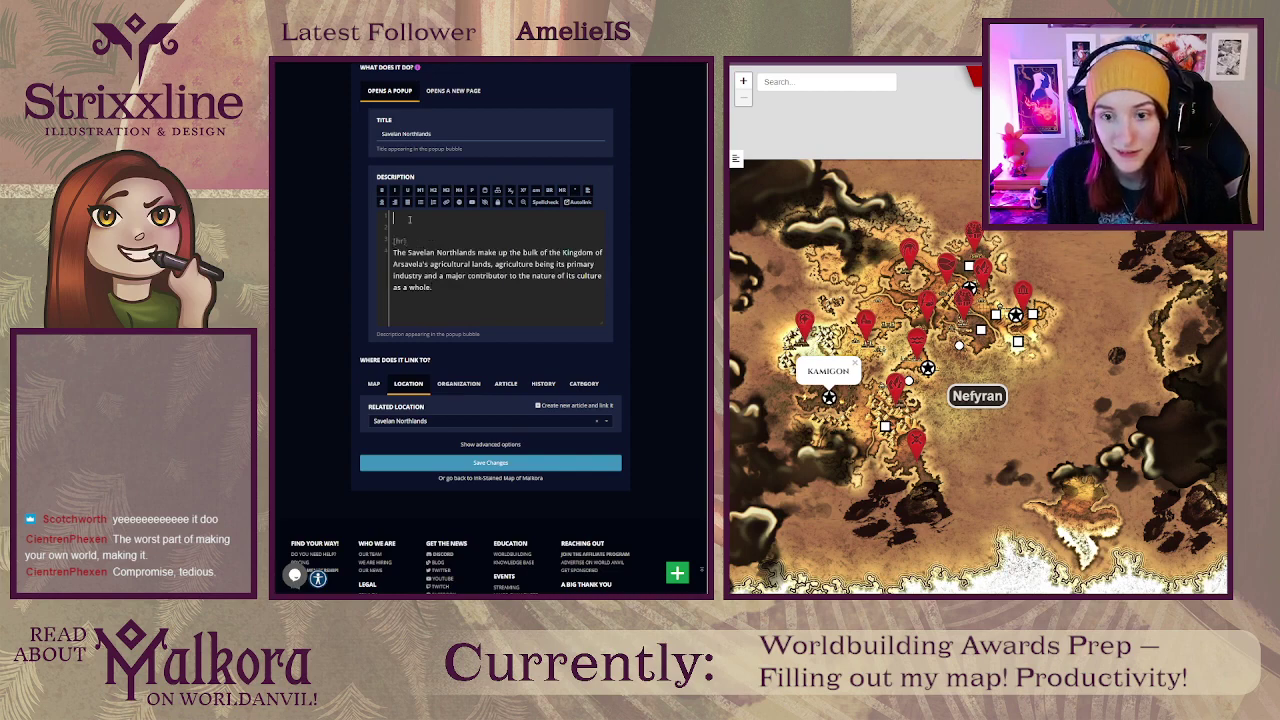
# Step: Add the Savelan Northlands article's tagline as an [h4] heading on the first line of the marker's description, leaving empty lines before the divider
pyautogui.click(406, 232)
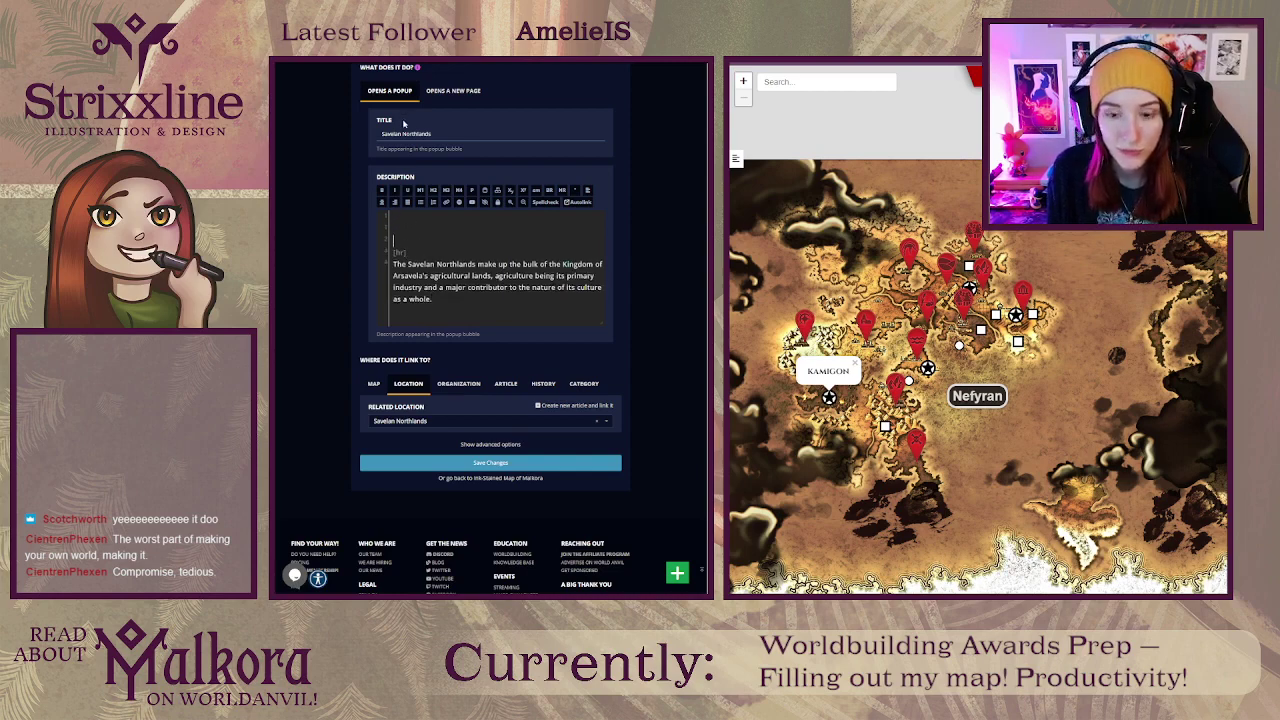
pyautogui.press('Return')
pyautogui.click(457, 191)
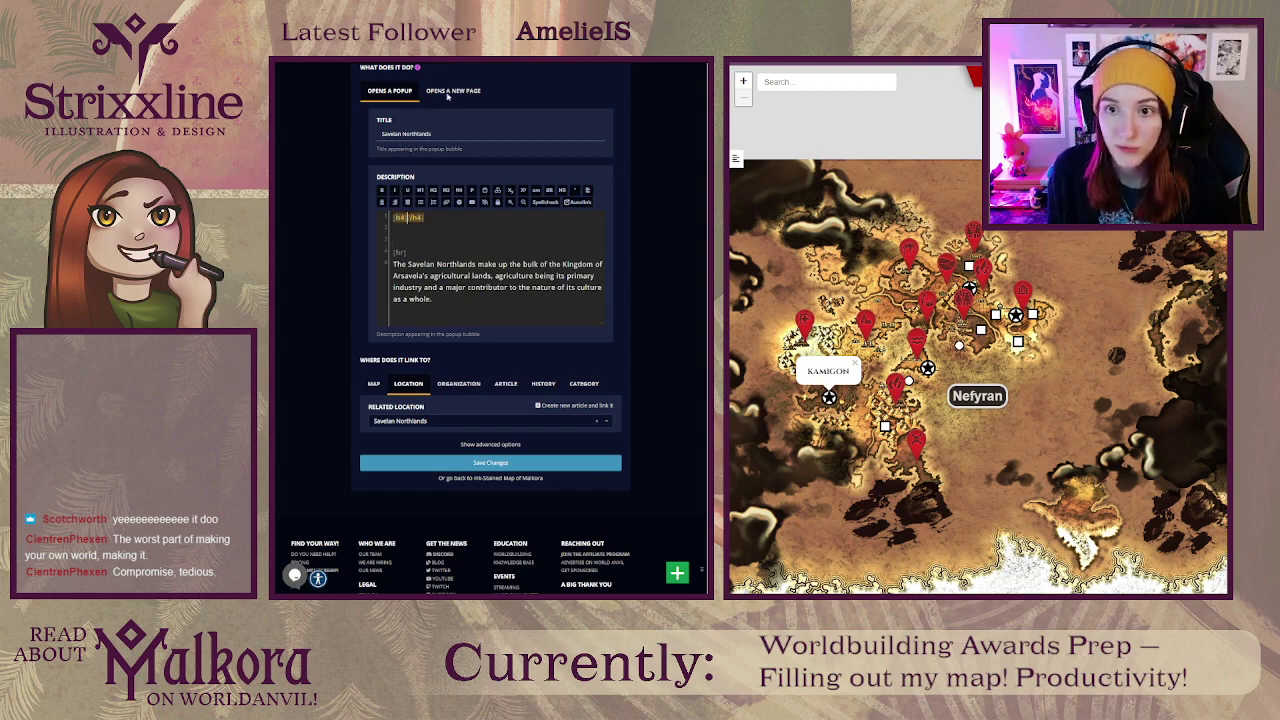
pyautogui.hotkey('ctrl', 'Tab')
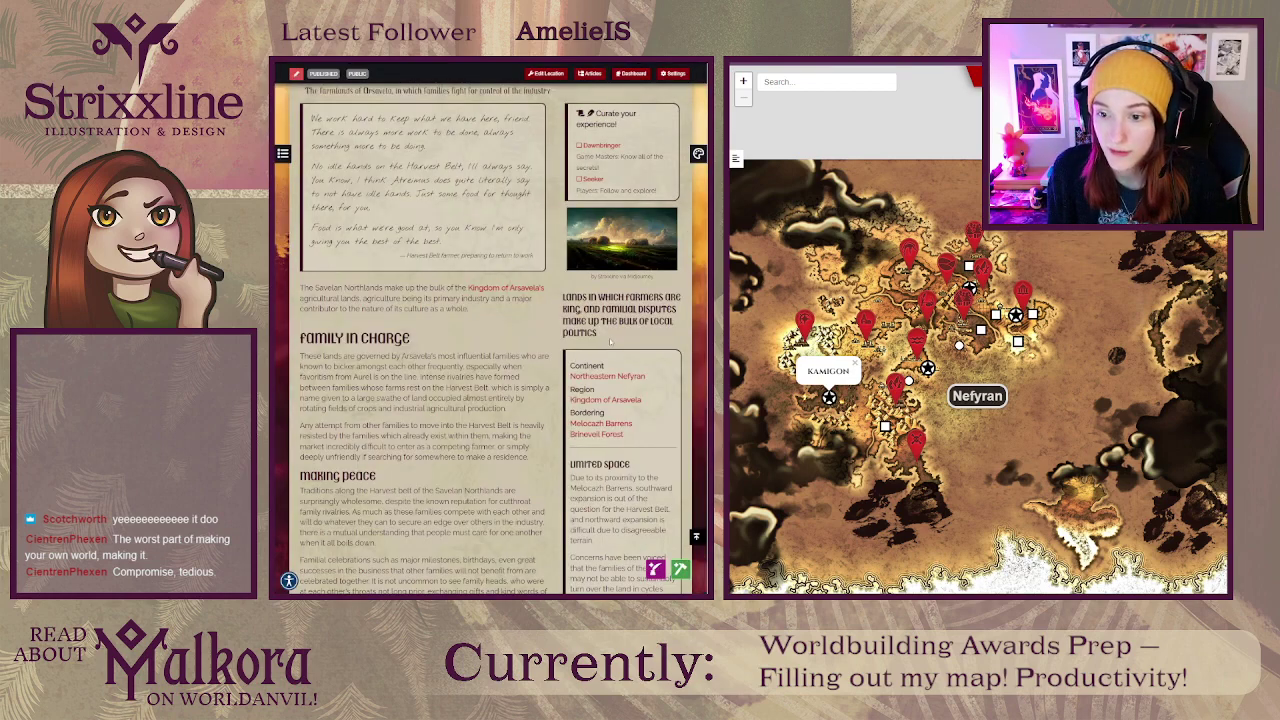
pyautogui.moveTo(598, 336); pyautogui.dragTo(557, 297)
pyautogui.hotkey('ctrl', 'c')
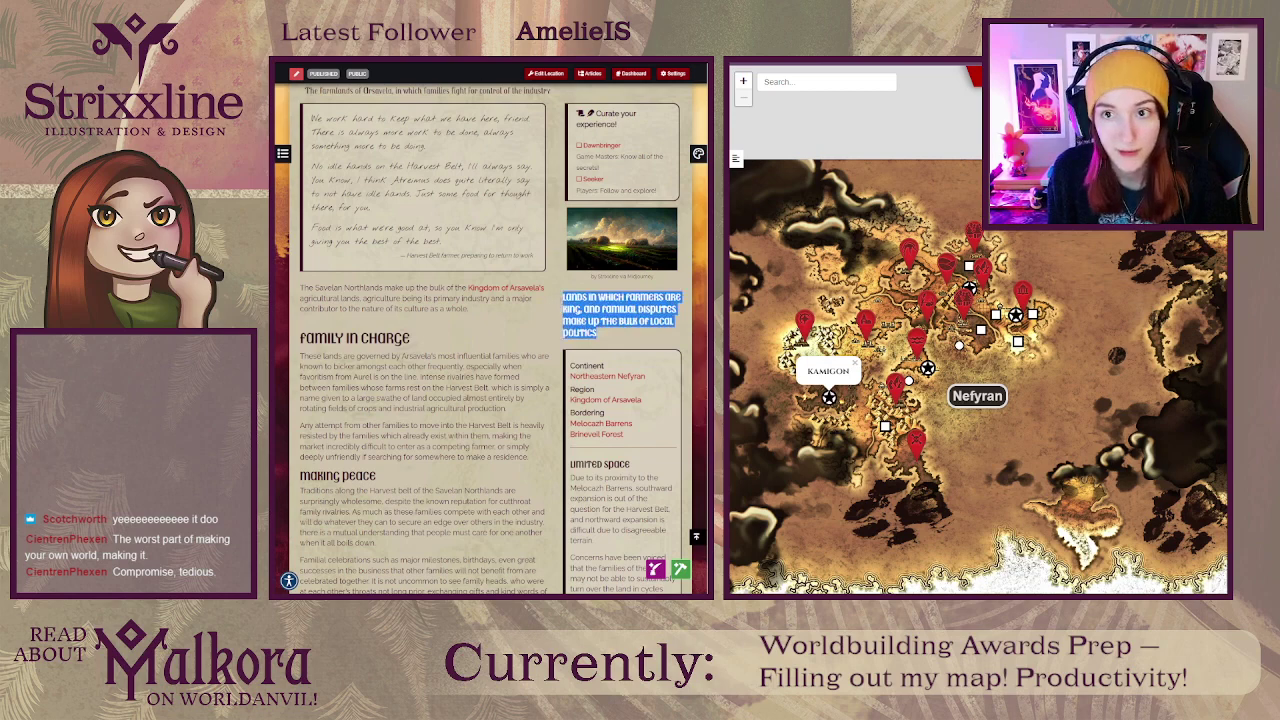
pyautogui.hotkey('ctrl', 'shift', 'Tab')
pyautogui.hotkey('ctrl', 'v')
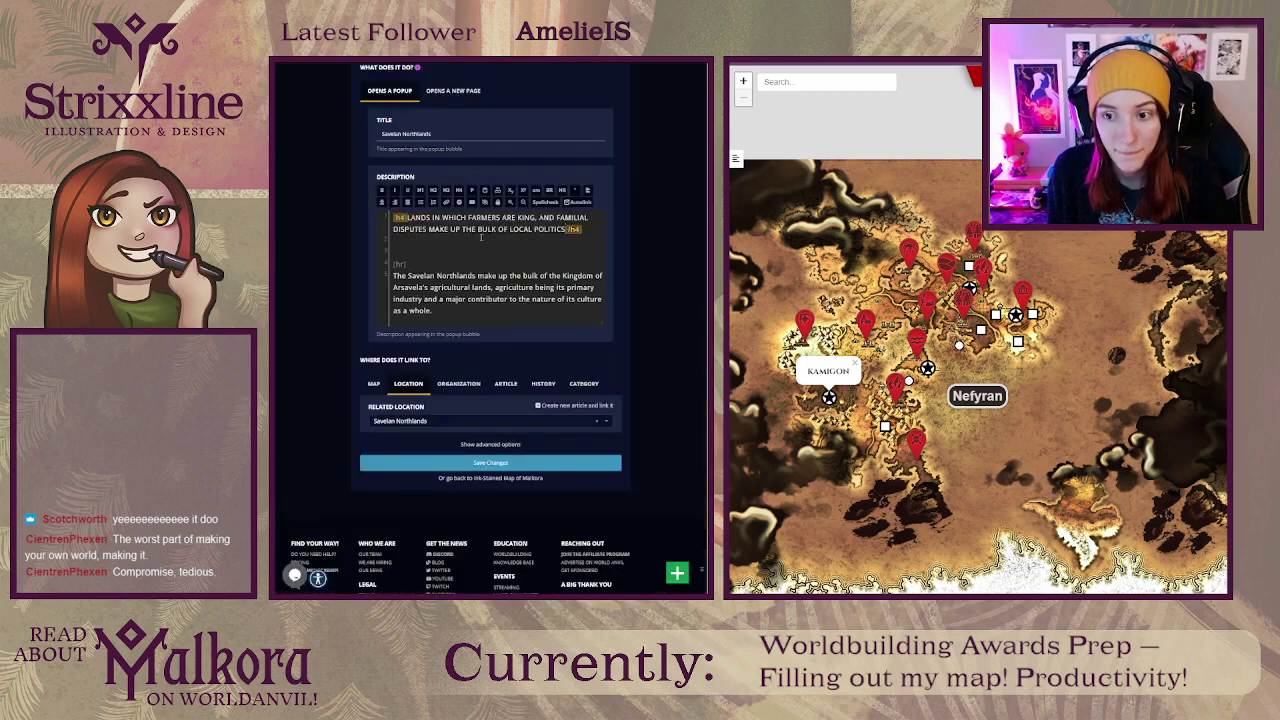
# Step: Insert the countryside image's code from the Midjourney gallery directly above the [hr] divider in the description and save the marker
pyautogui.click(455, 243)
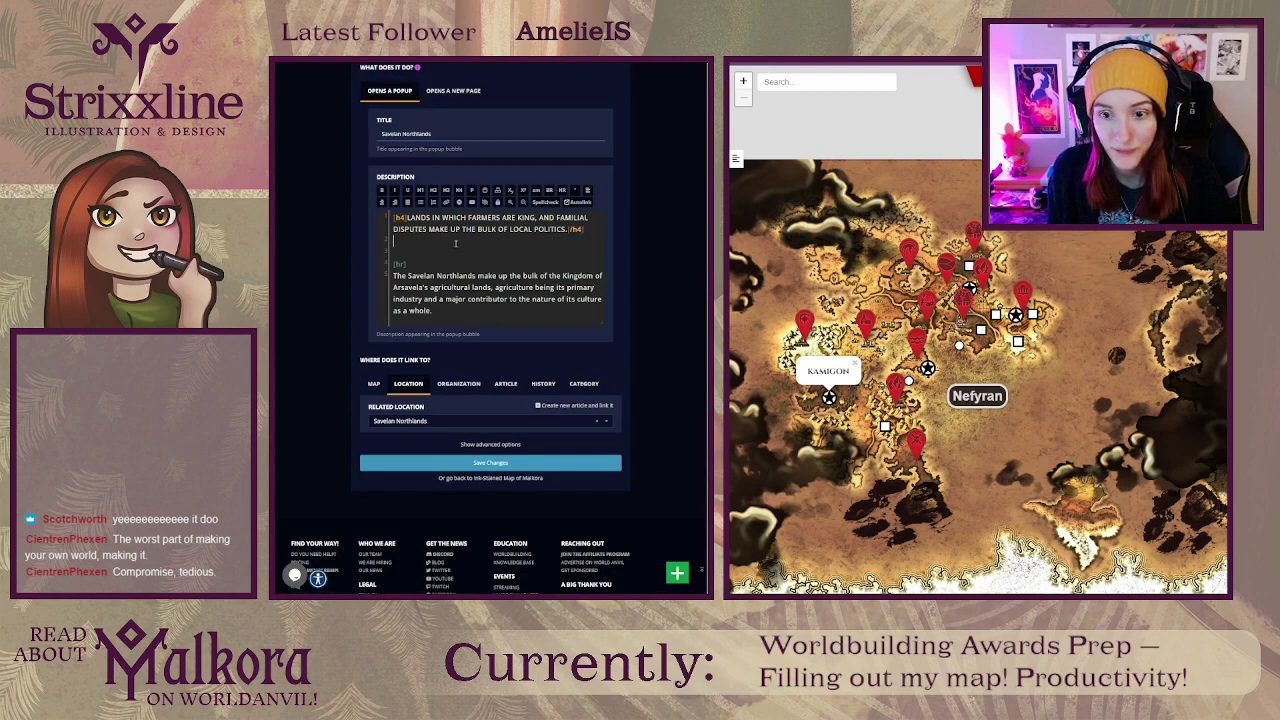
pyautogui.hotkey('ctrl', 'Tab')
pyautogui.hotkey('ctrl', 'Tab')
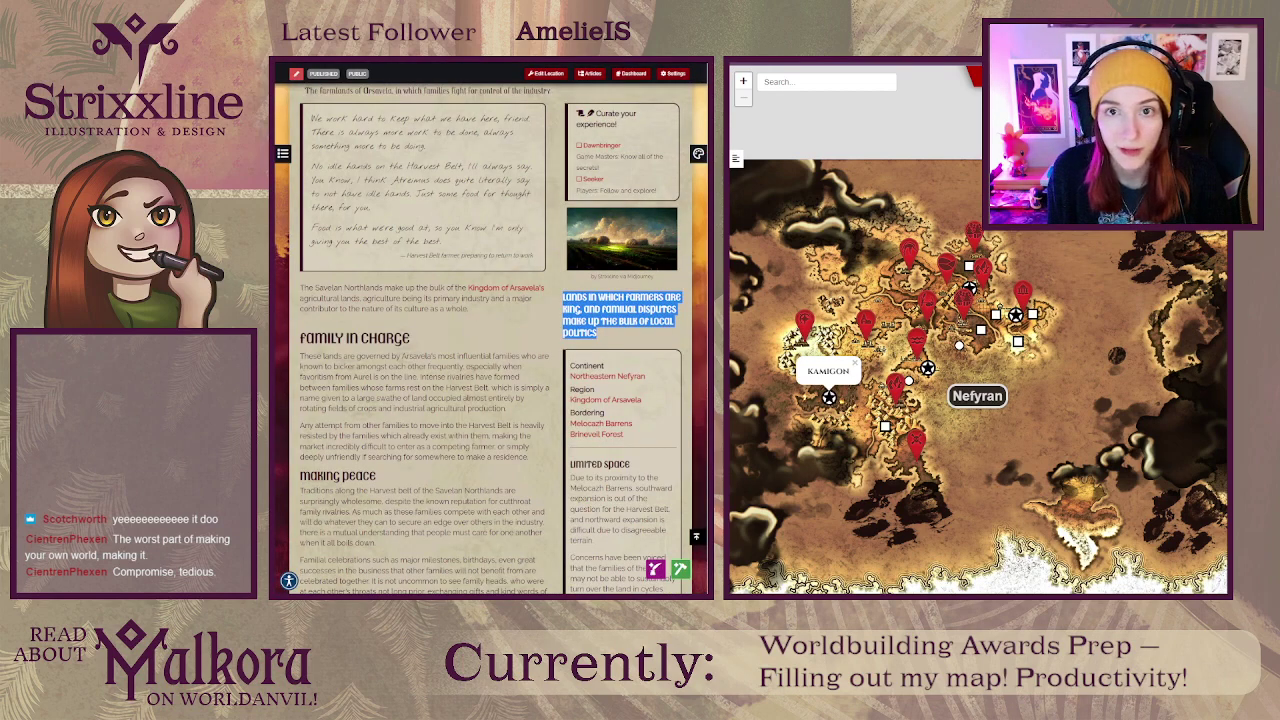
pyautogui.hotkey('ctrl', 'Tab')
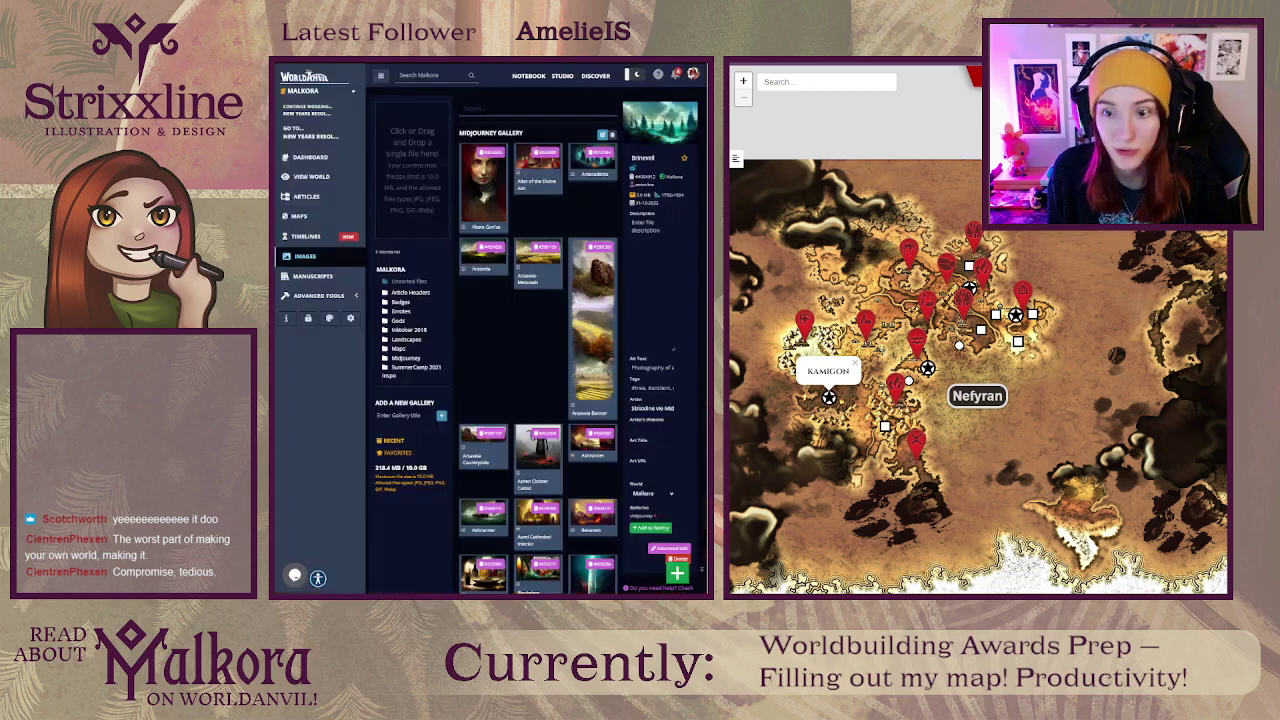
pyautogui.click(493, 253)
pyautogui.hotkey('ctrl', 'Tab')
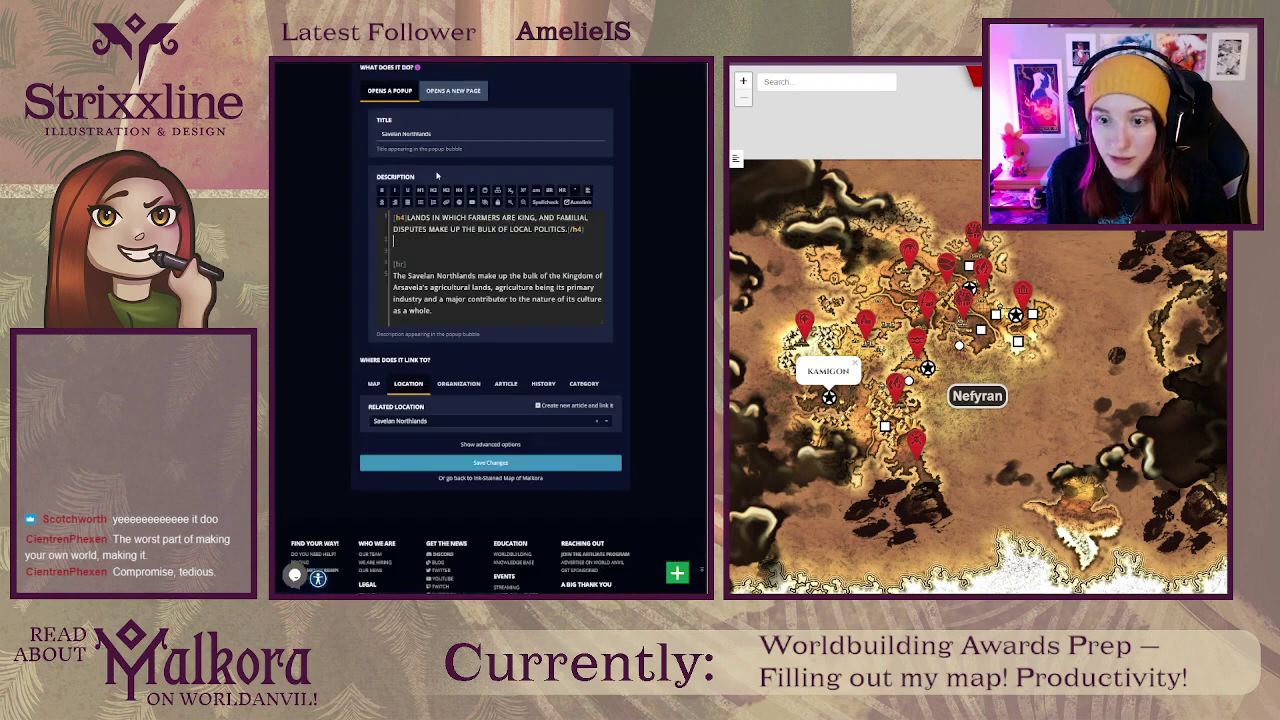
pyautogui.hotkey('ctrl', 'v')
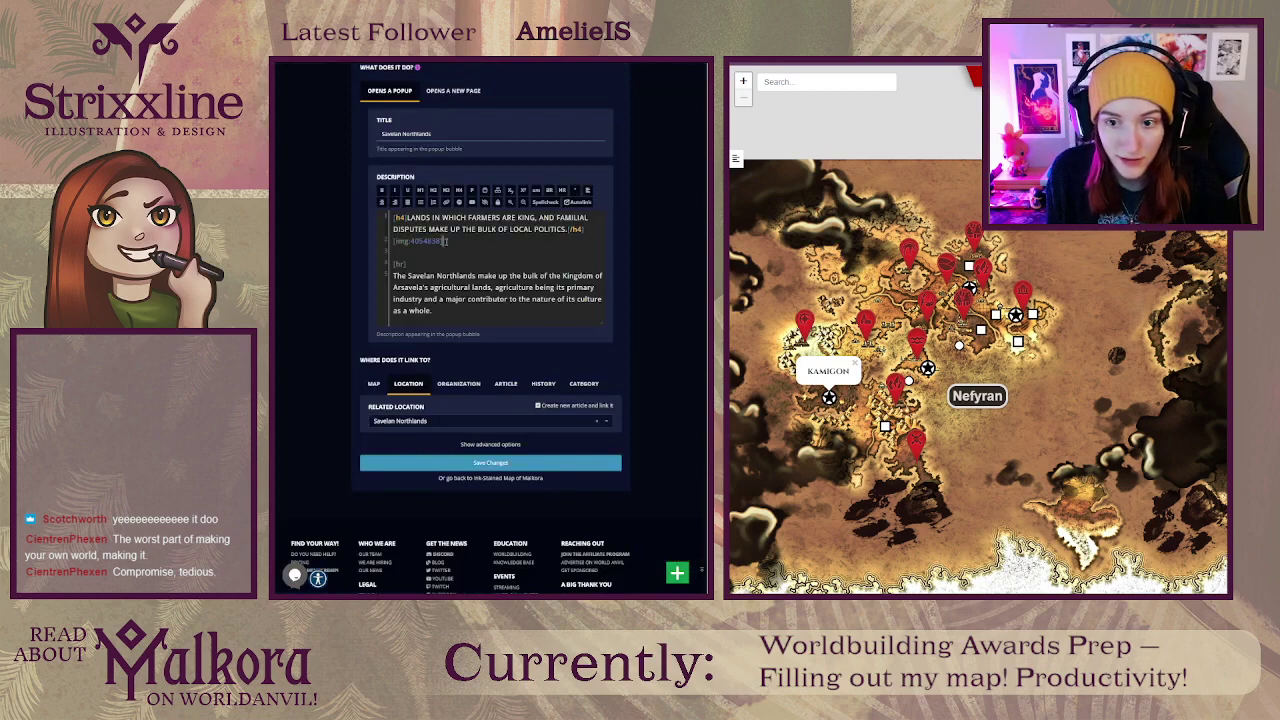
pyautogui.moveTo(444, 241); pyautogui.dragTo(392, 242)
pyautogui.press('BackSpace')
pyautogui.hotkey('ctrl', 'z')
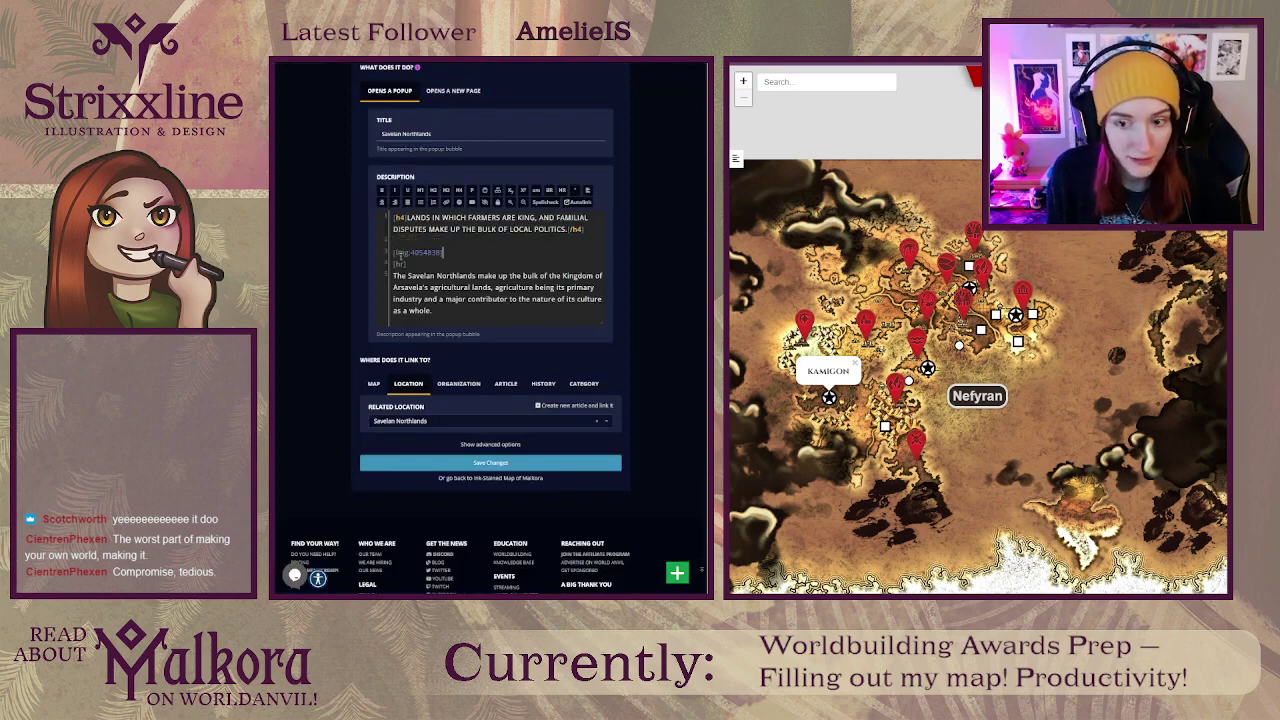
pyautogui.click(492, 463)
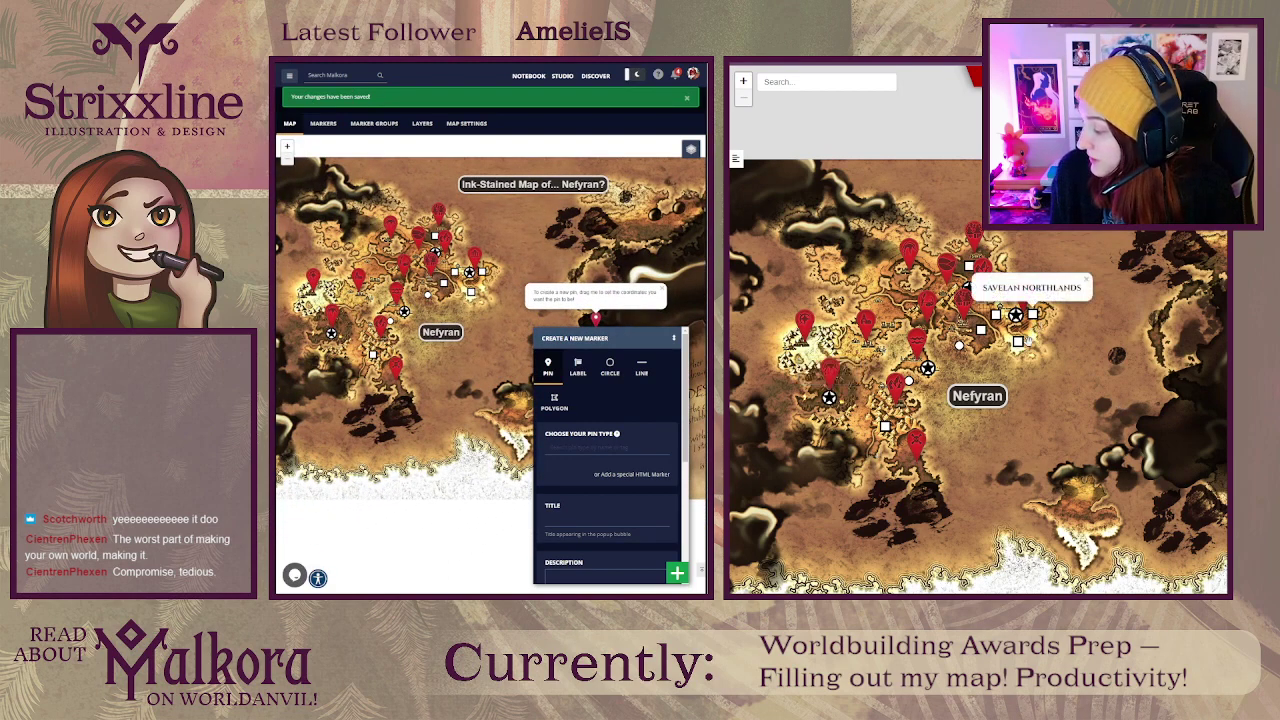
# Step: Check the tagline, image and paragraph in the Savelan Northlands popup on the map preview
pyautogui.click(1032, 316)
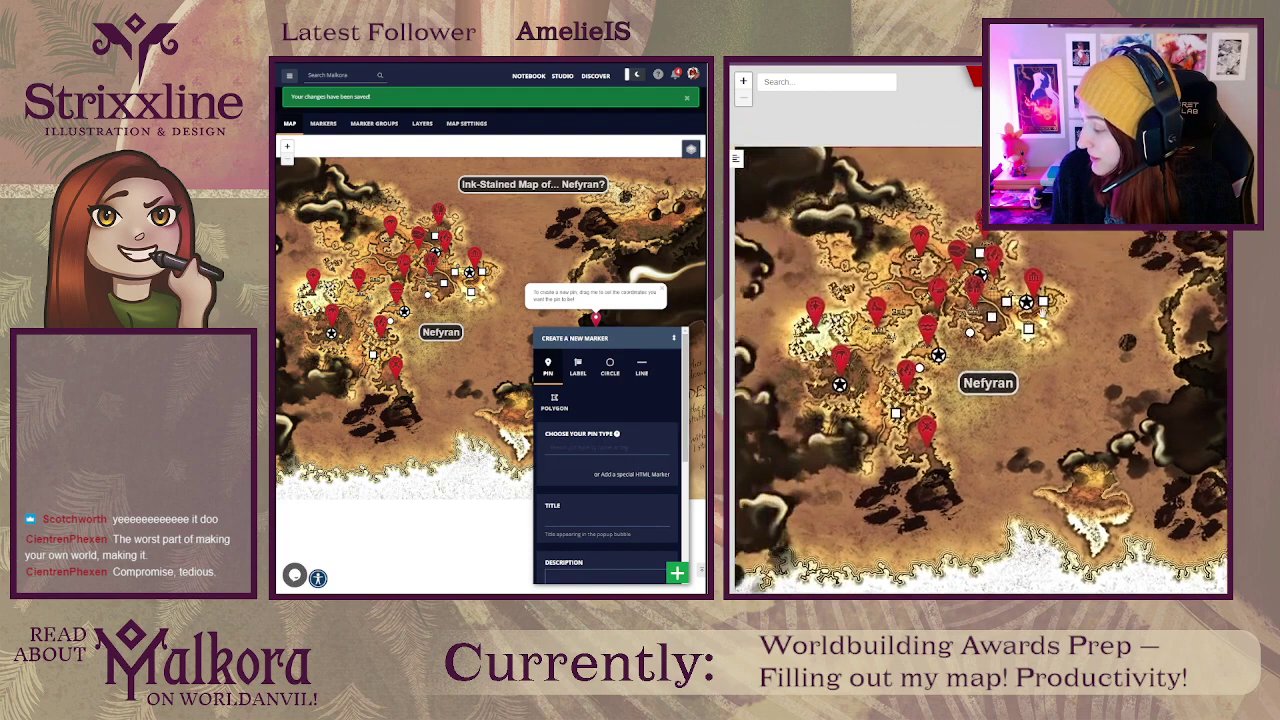
pyautogui.click(1042, 311)
pyautogui.scroll(-2, 1040, 240)
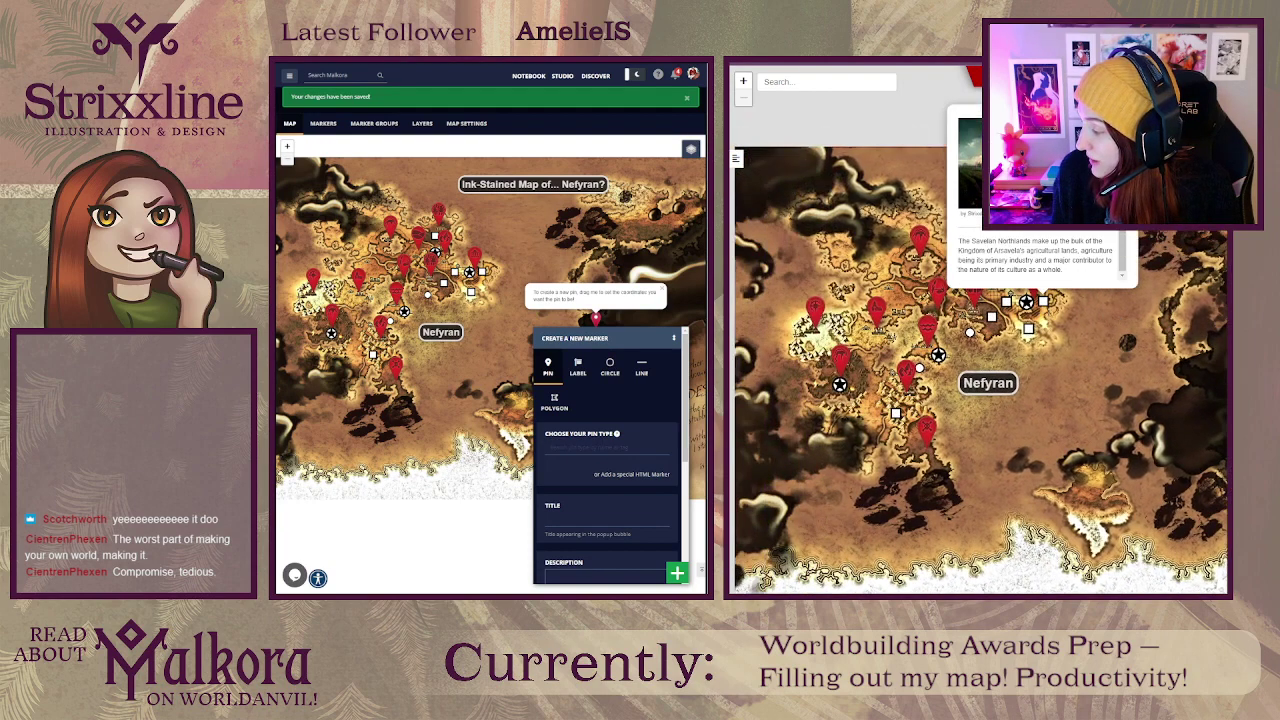
pyautogui.scroll(2, 1040, 240)
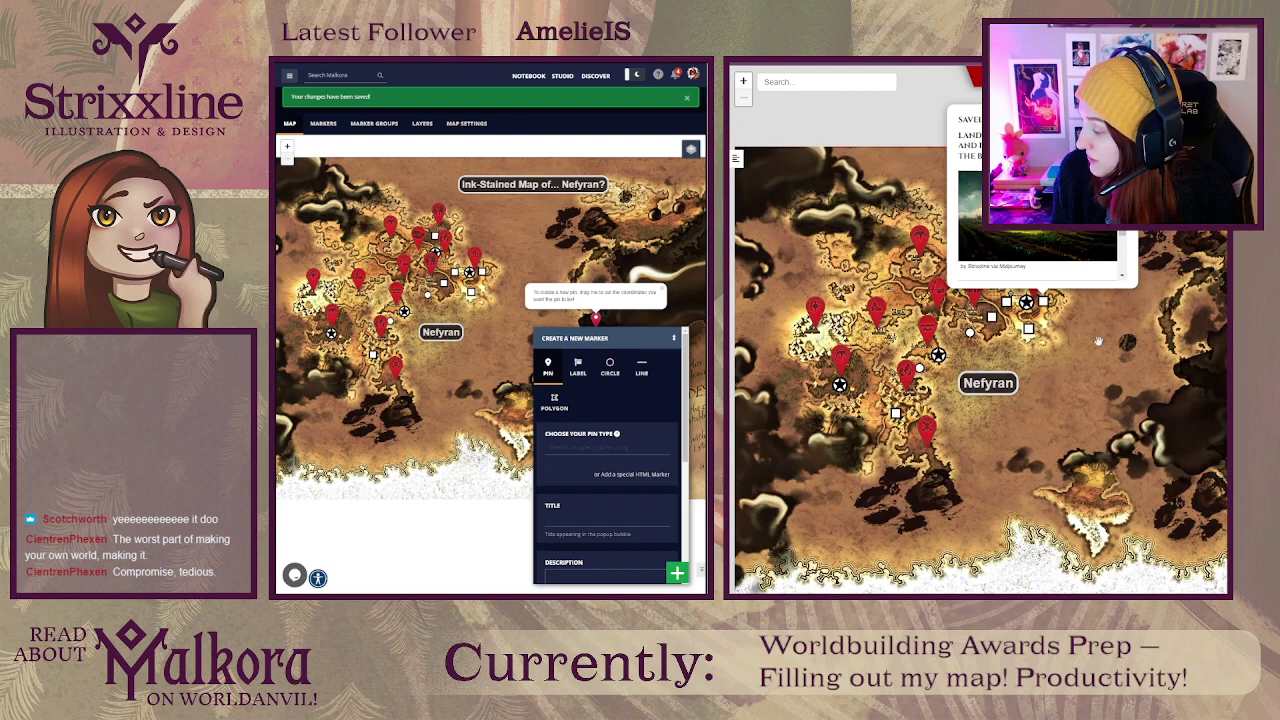
pyautogui.moveTo(1100, 345); pyautogui.dragTo(1105, 355)
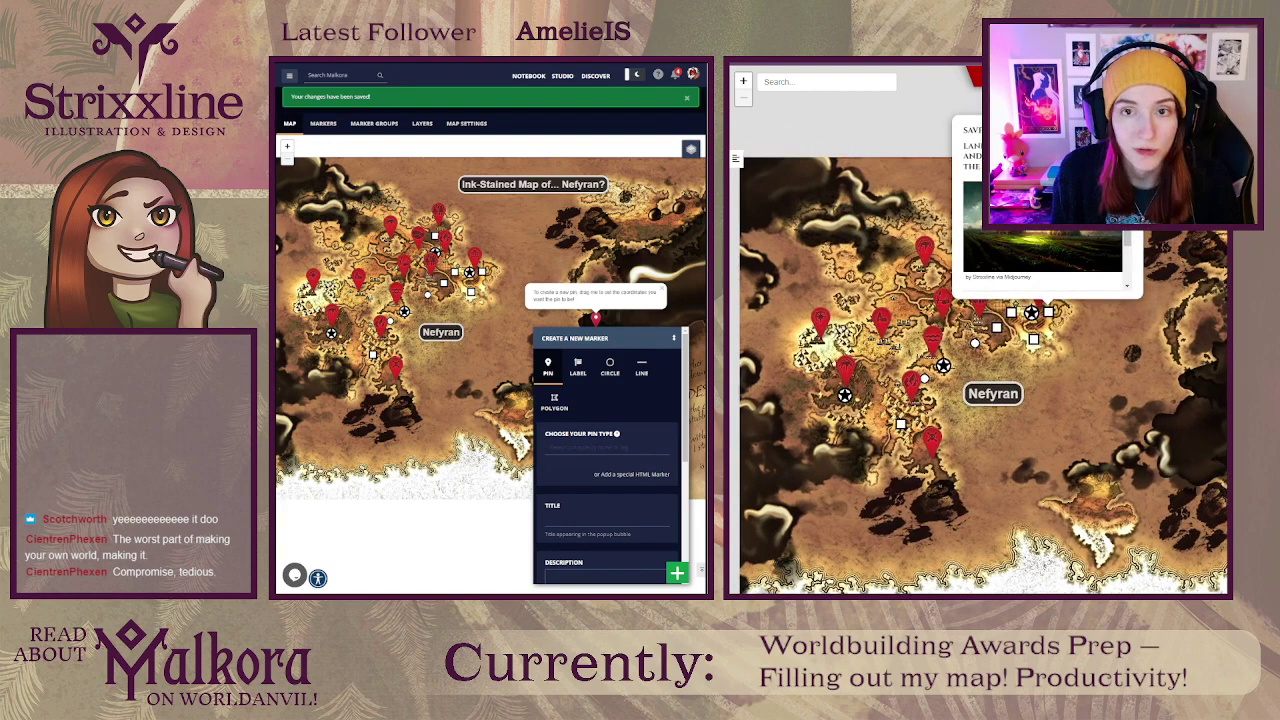
# Step: Switch to Notion, open the Worldbuilding page and add a new subpage directly below the Notes heading
pyautogui.hotkey('ctrl', 't')
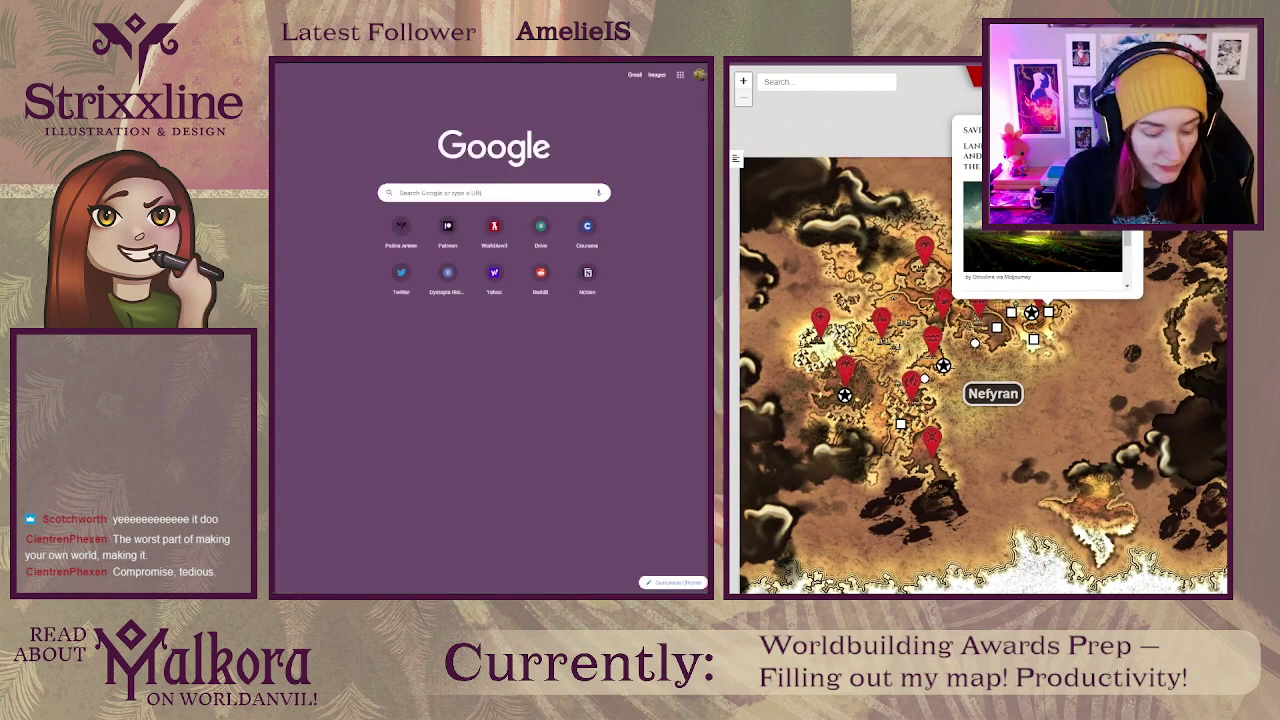
pyautogui.hotkey('ctrl', 'l')
pyautogui.press('Escape')
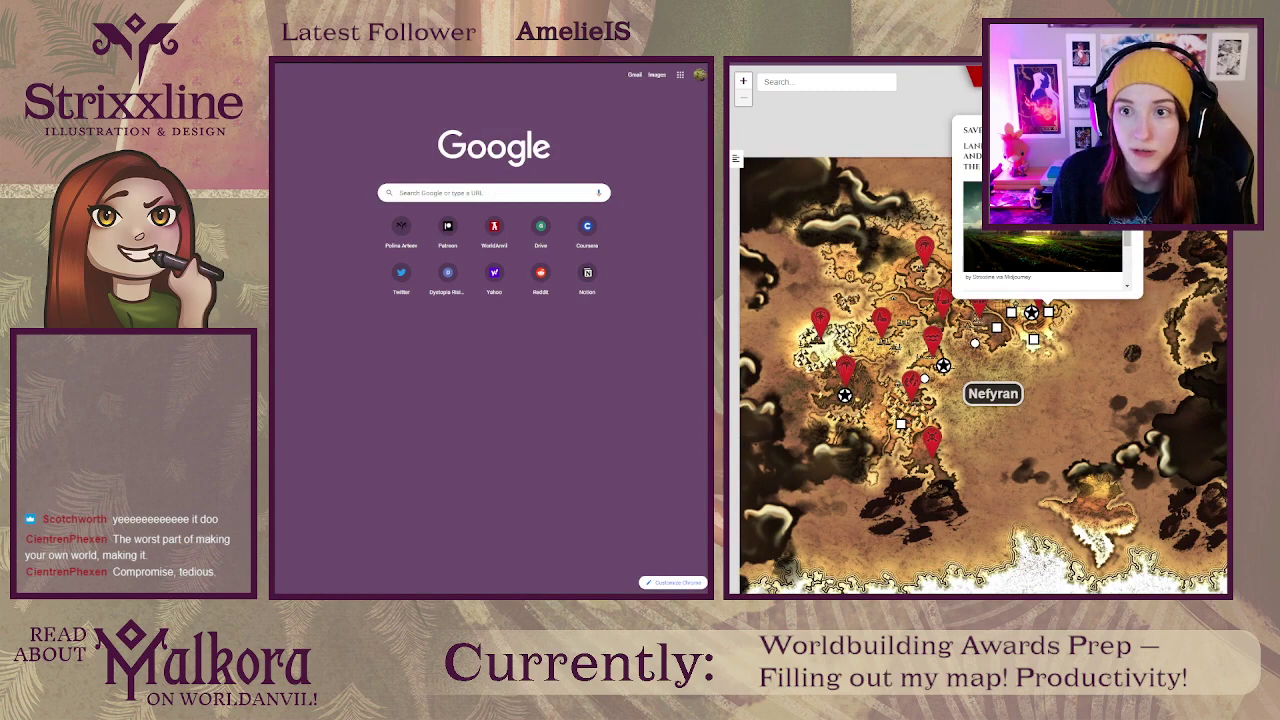
pyautogui.hotkey('ctrl', 'w')
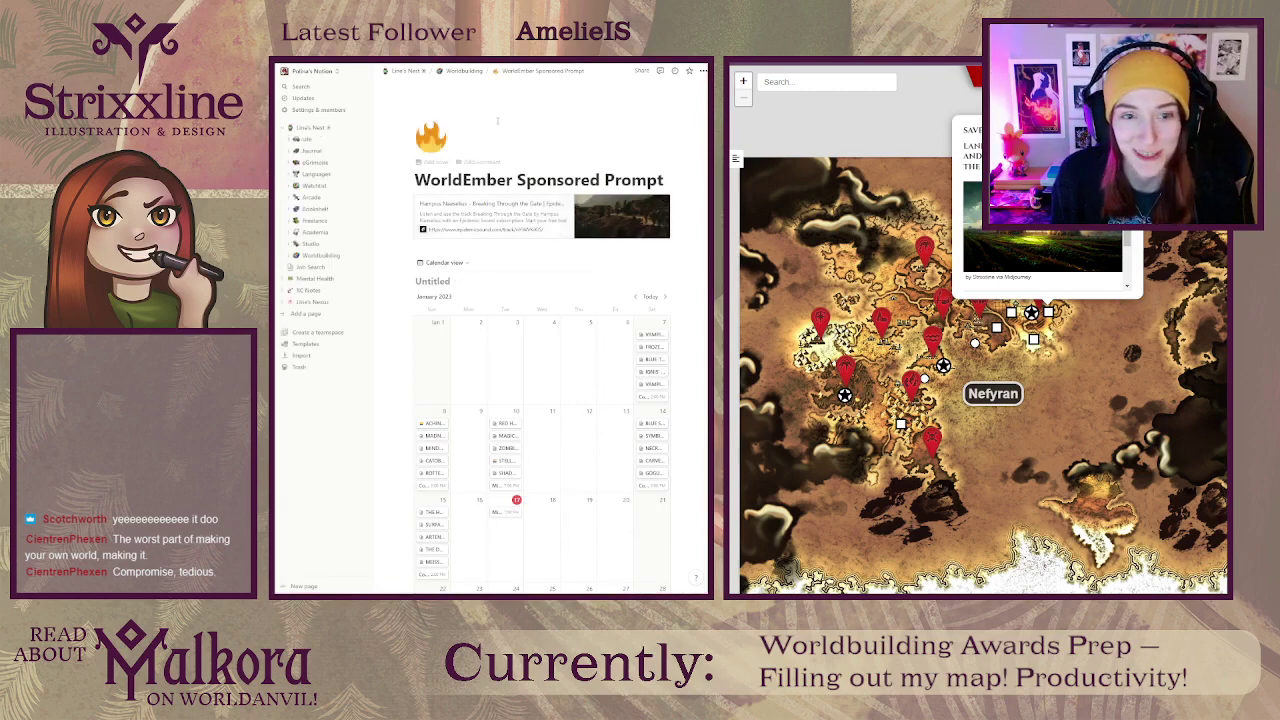
pyautogui.click(463, 71)
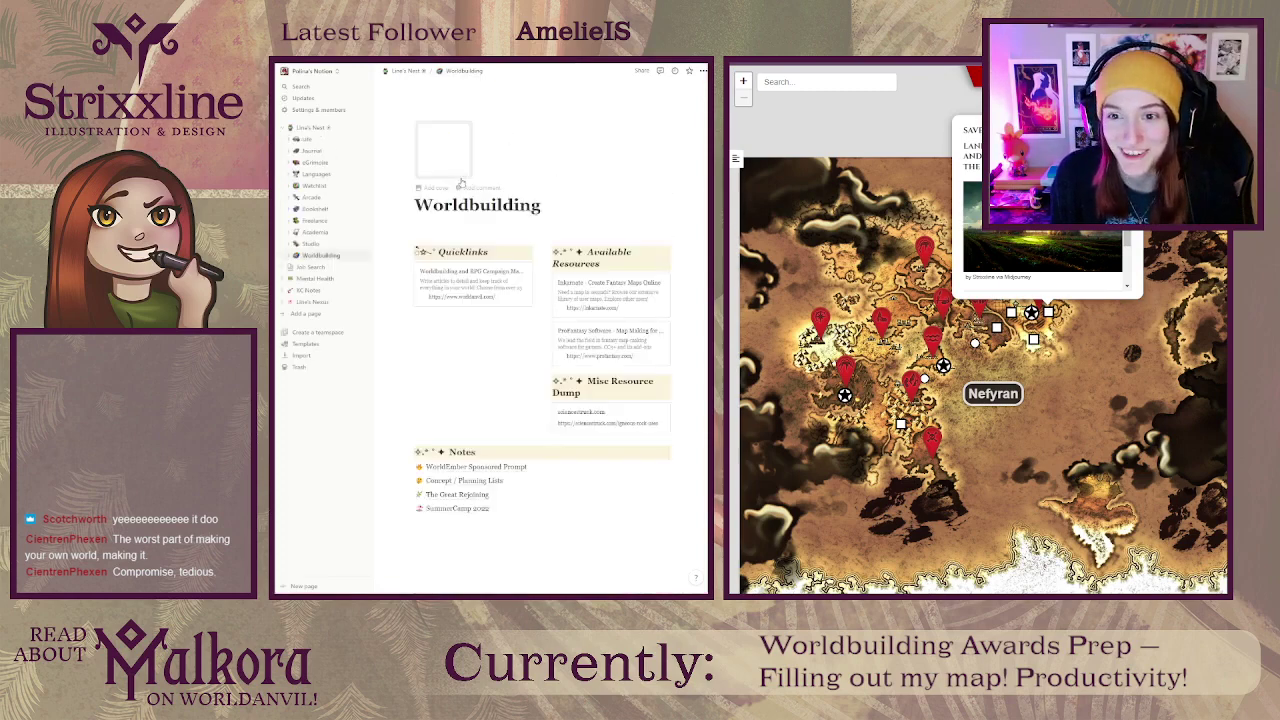
pyautogui.scroll(-1, 408, 378)
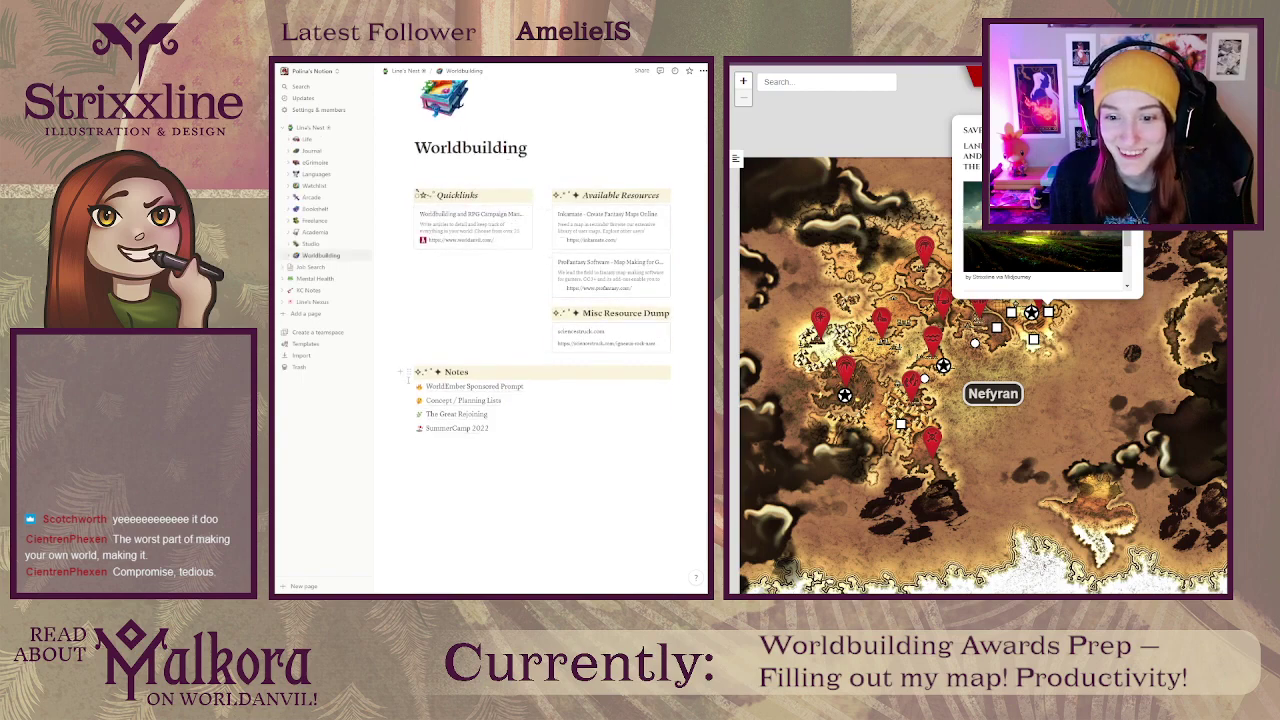
pyautogui.click(398, 371)
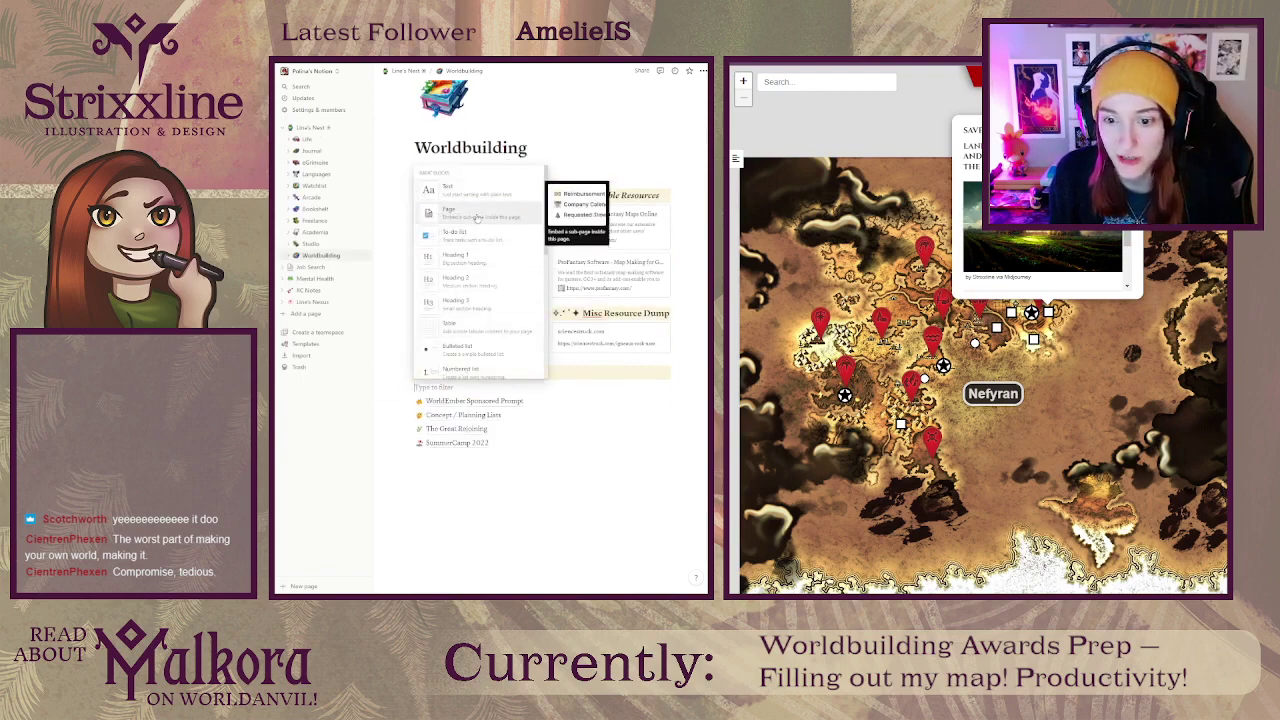
pyautogui.click(478, 217)
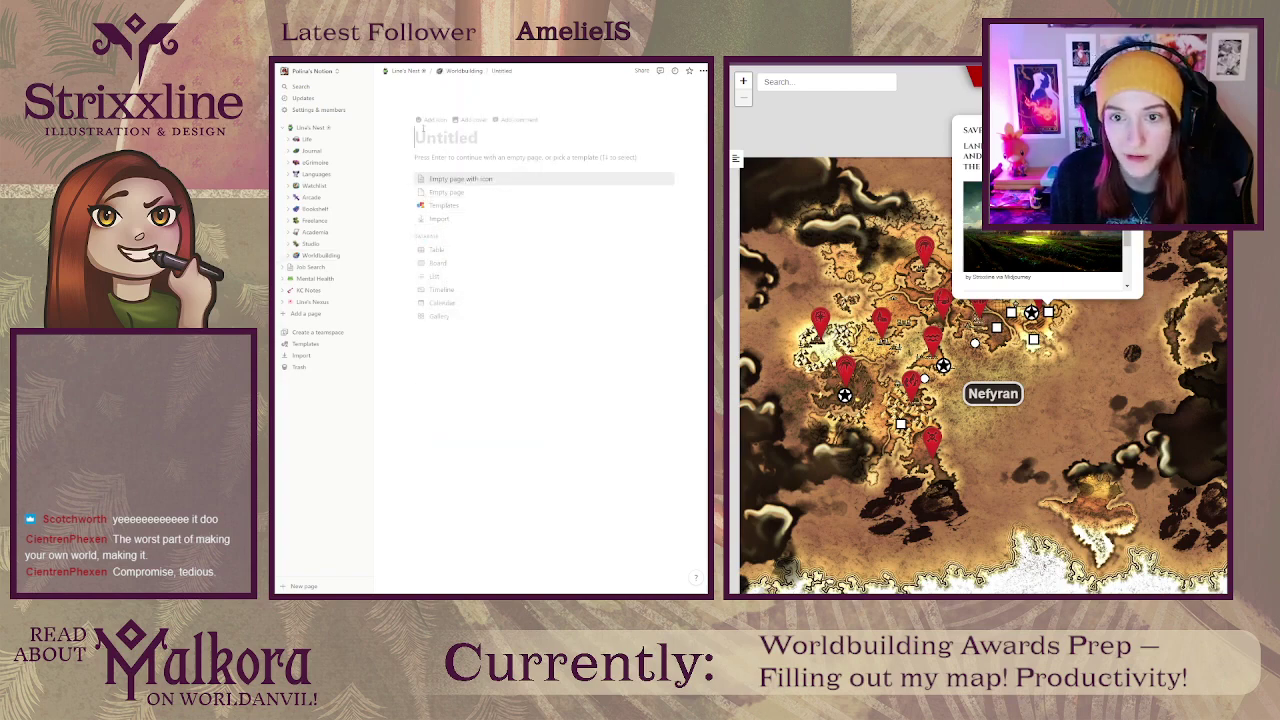
# Step: Give the new subpage the world map emoji as its icon, searching for "map"
pyautogui.click(424, 124)
pyautogui.click(429, 135)
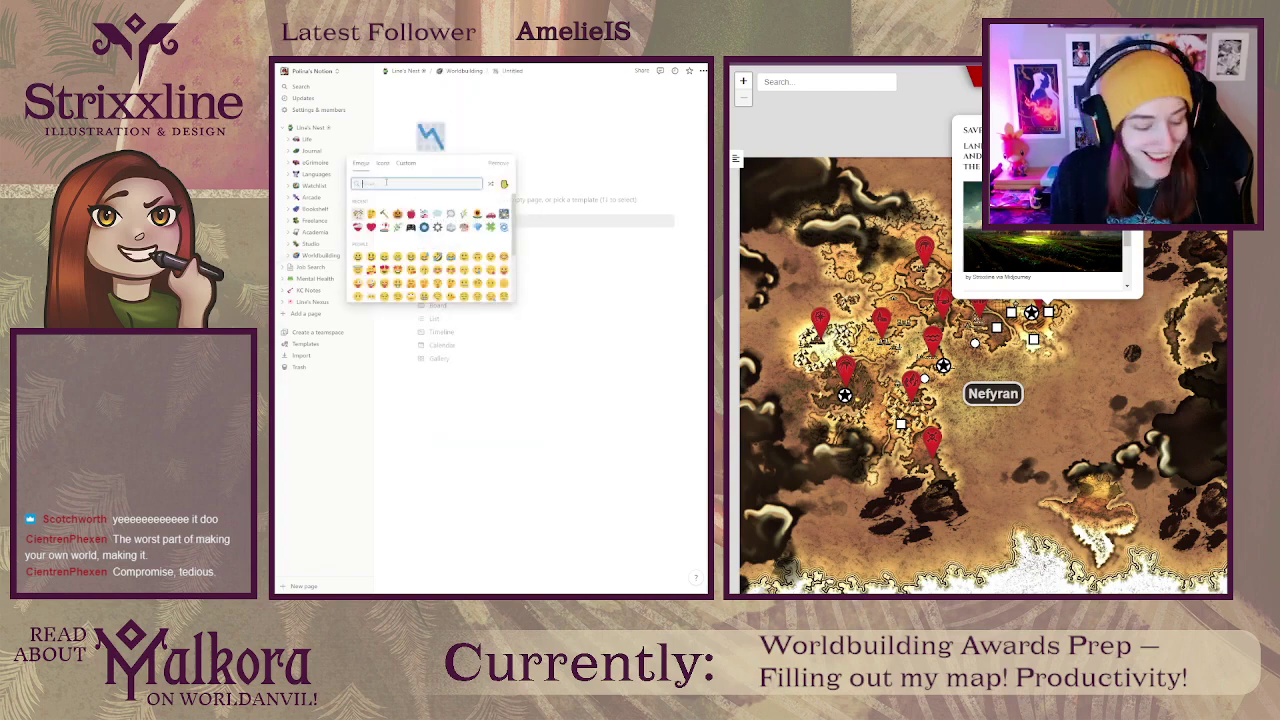
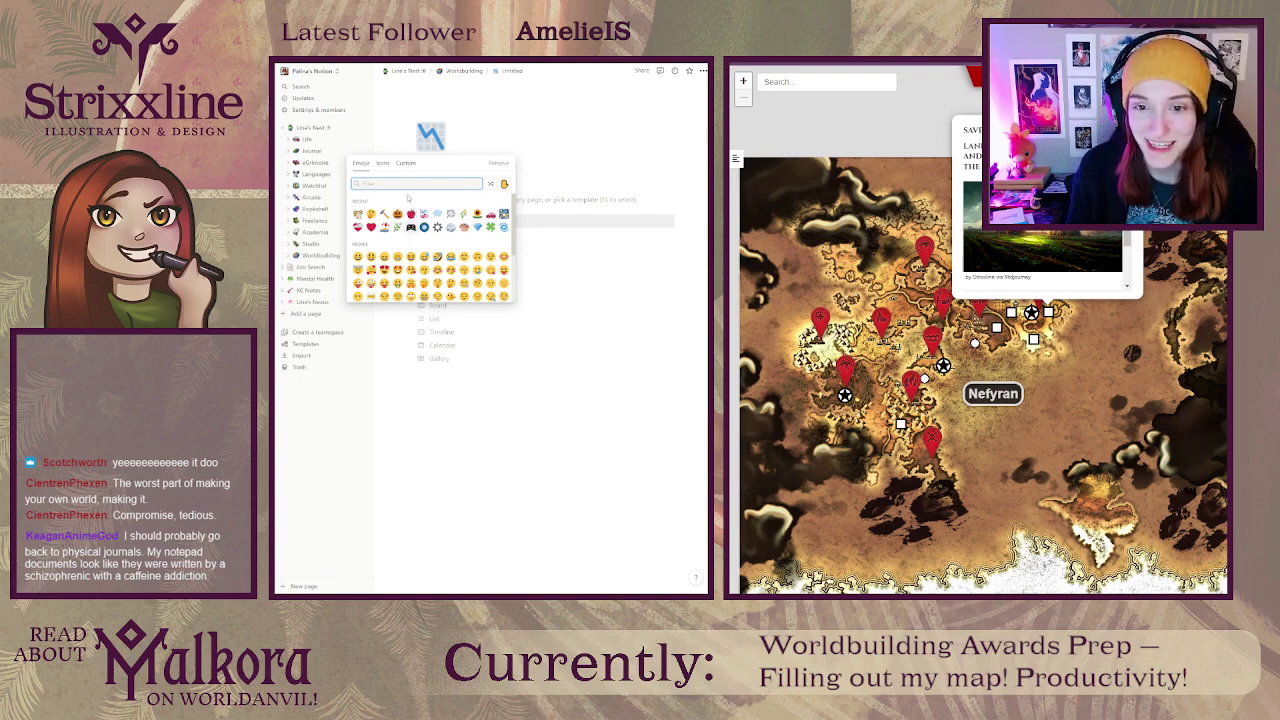
pyautogui.write('map')
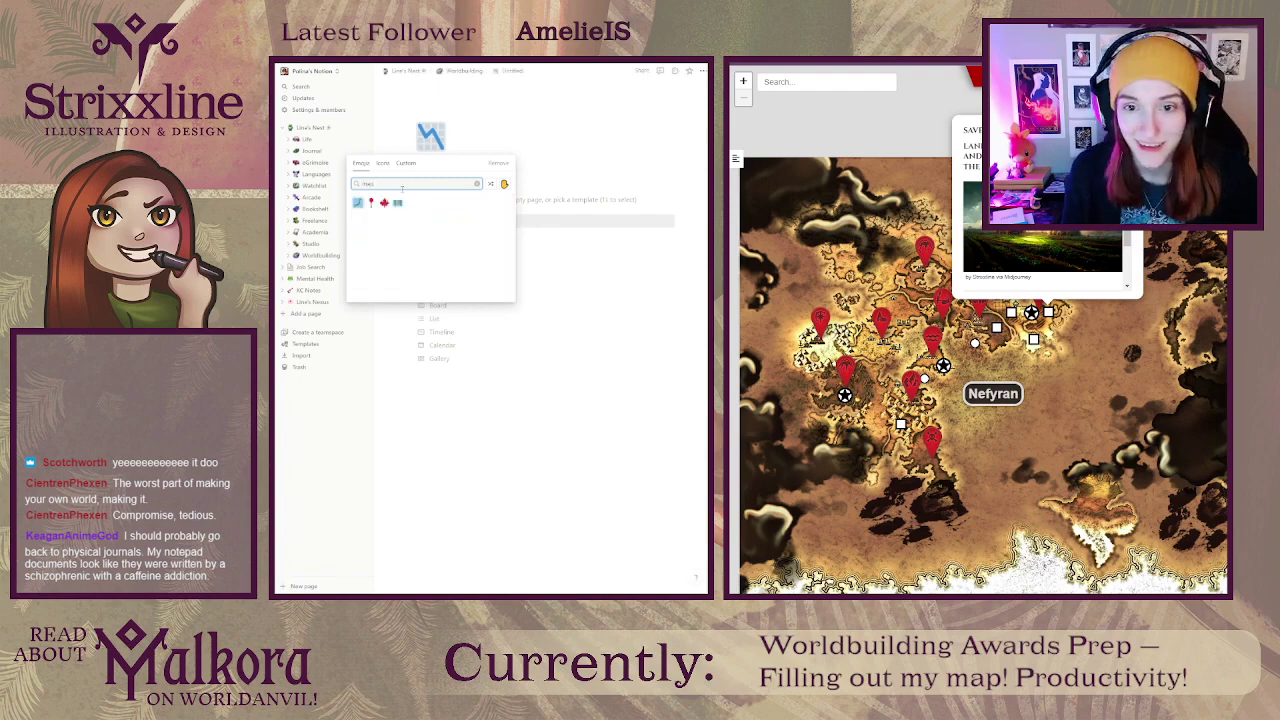
pyautogui.click(398, 203)
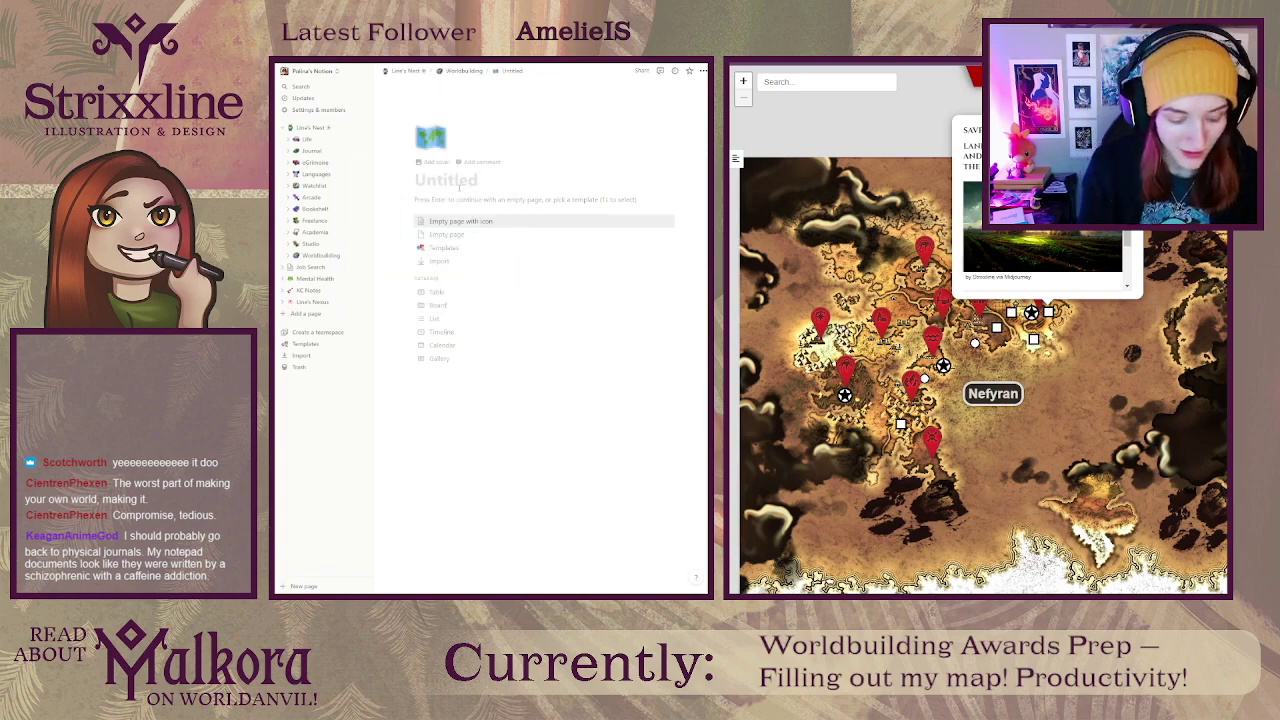
# Step: Title the new subpage "Worldbuilding Awards Map!"
pyautogui.click(459, 183)
pyautogui.write('W')
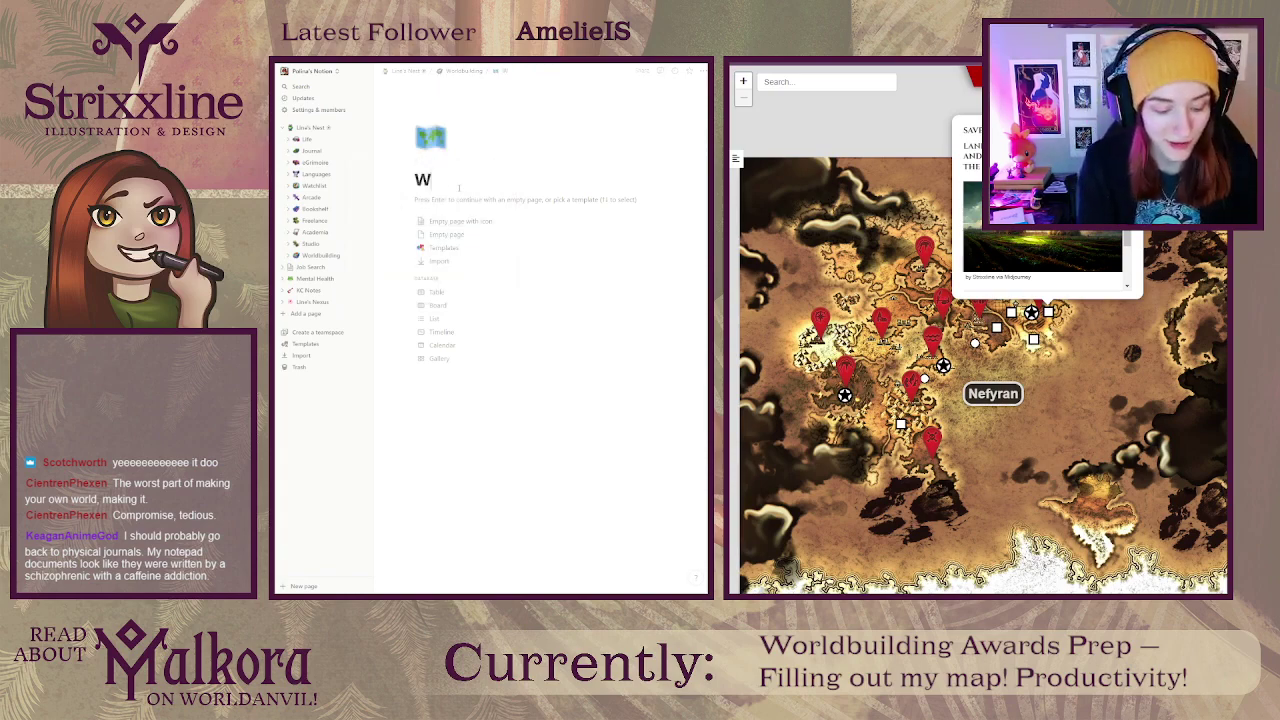
pyautogui.write('orldbuilda')
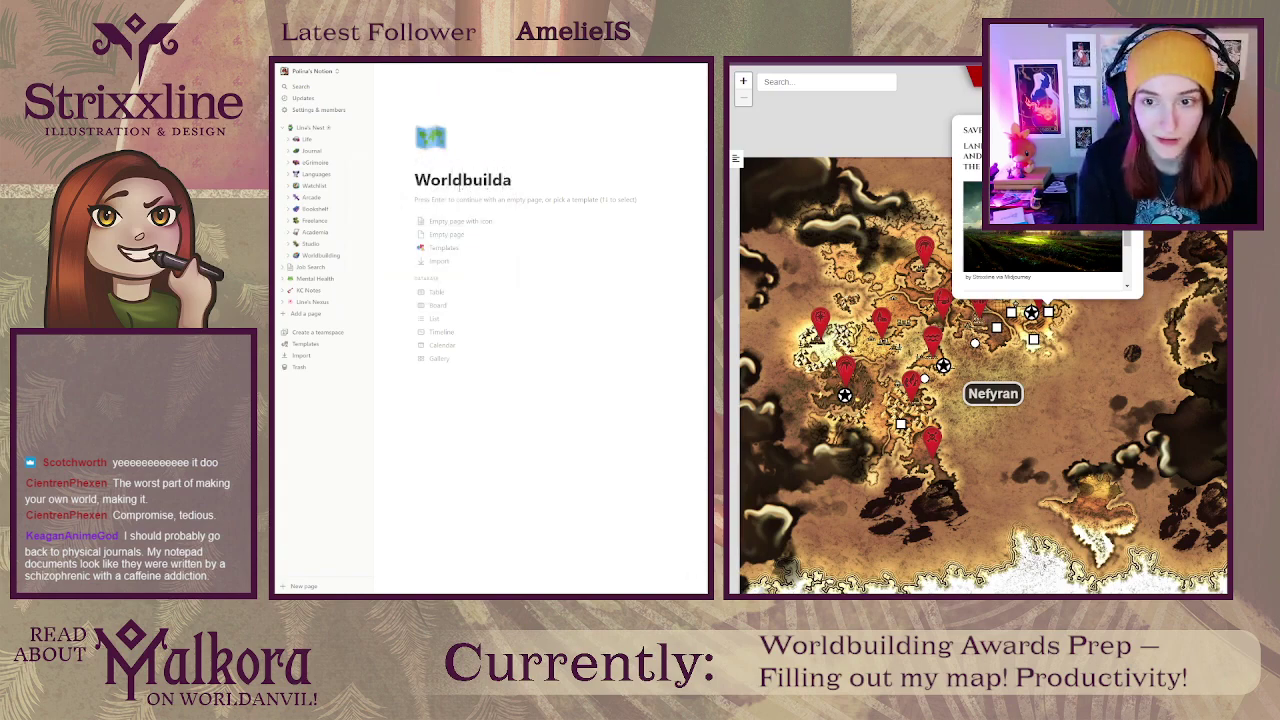
pyautogui.press('BackSpace')
pyautogui.write('g')
pyautogui.press('BackSpace')
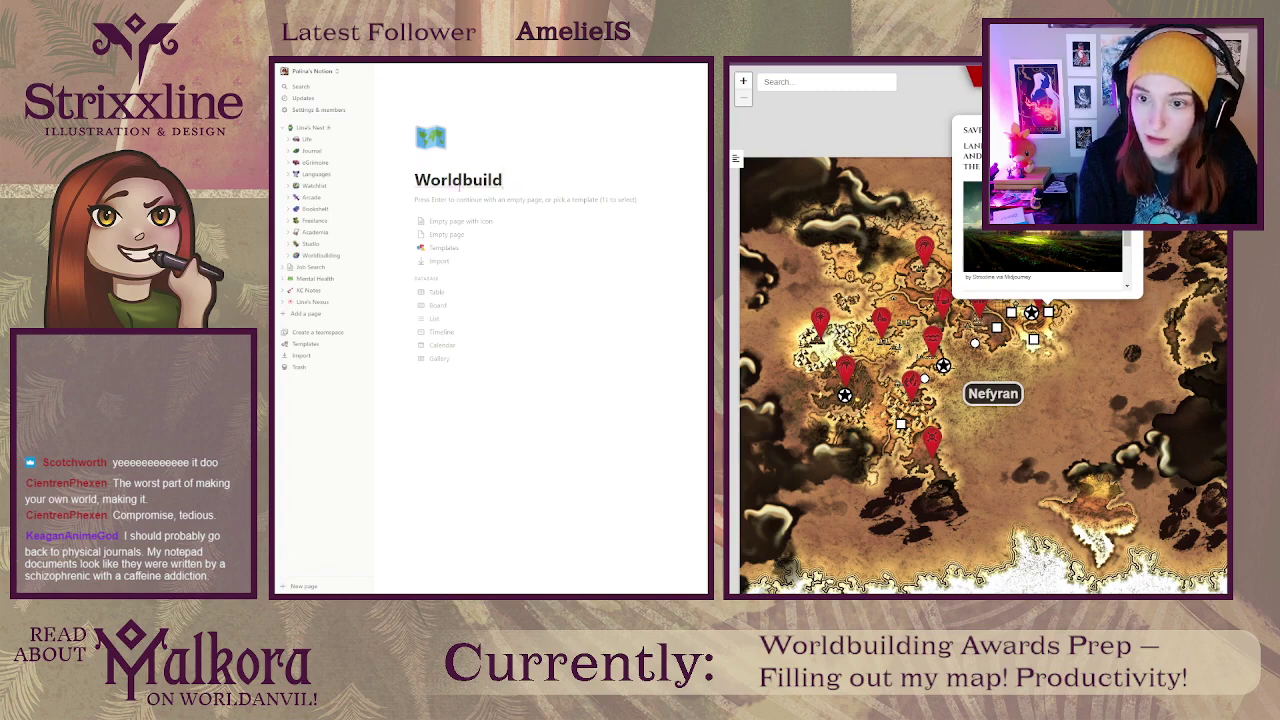
pyautogui.write('ing Award')
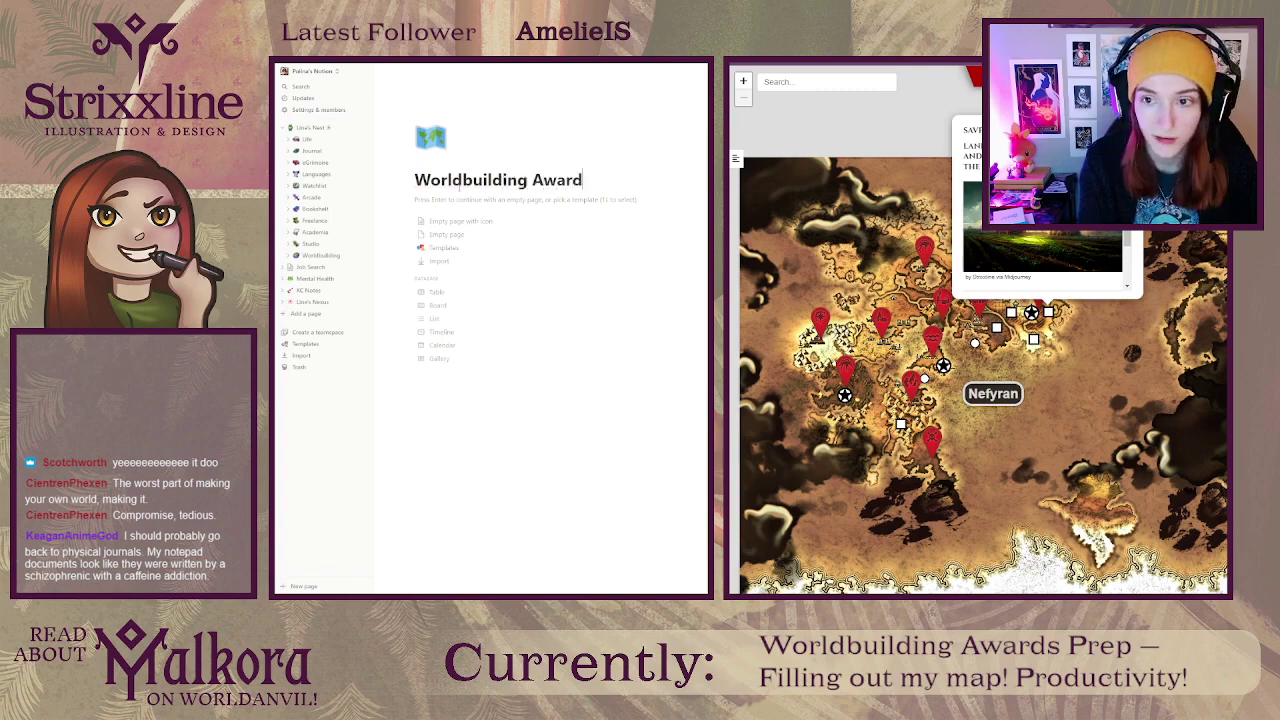
pyautogui.write('s Map!')
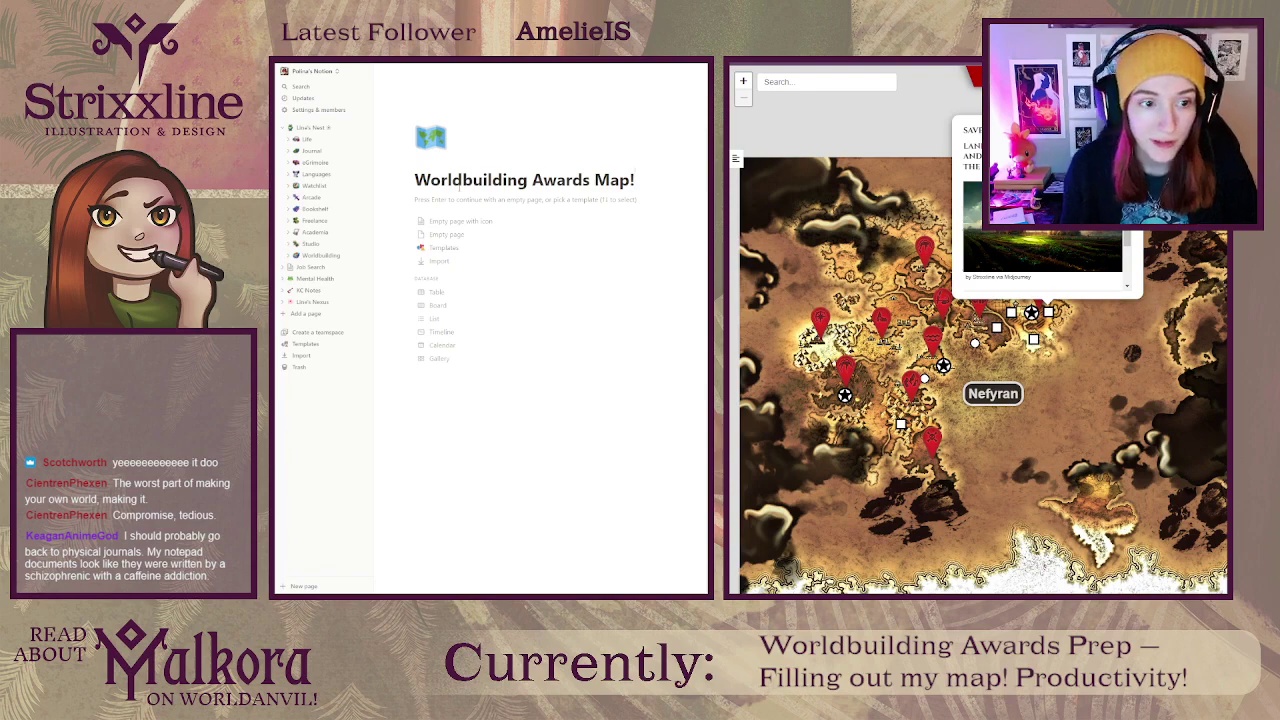
# Step: Start the empty page body with a to-do list checkbox
pyautogui.click(456, 217)
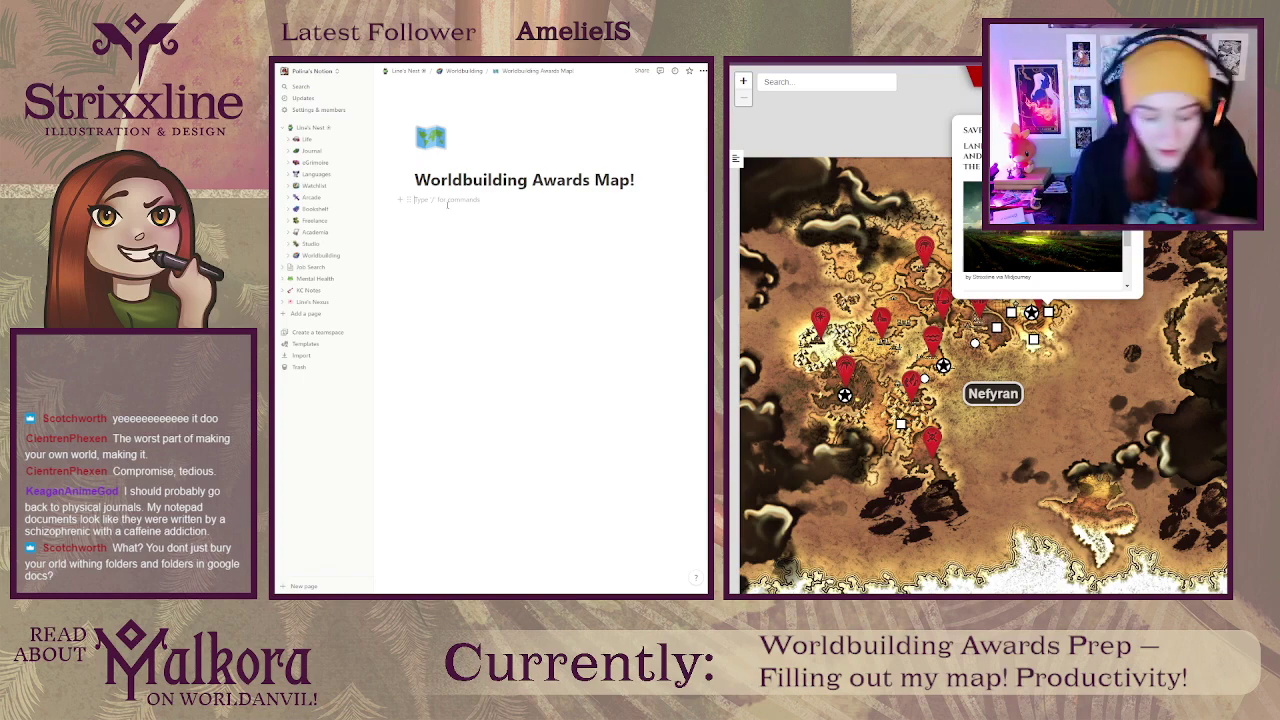
pyautogui.write('/')
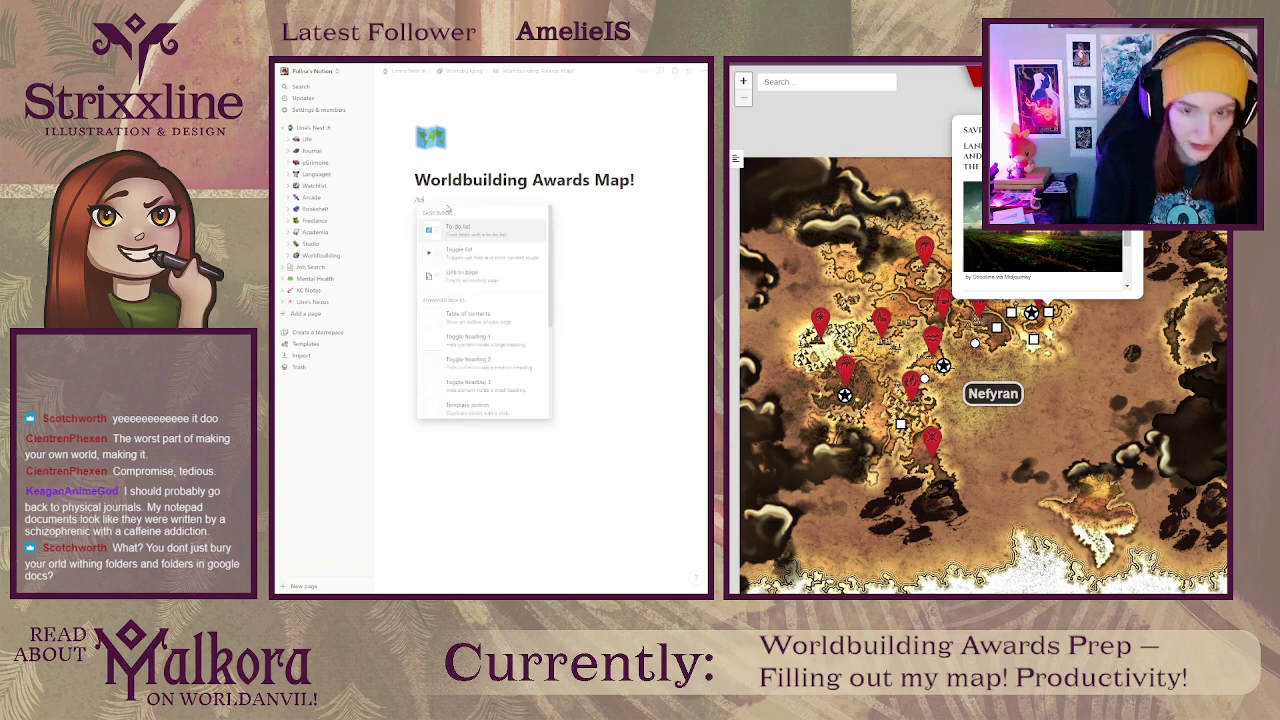
pyautogui.write('todo')
pyautogui.press('Return')
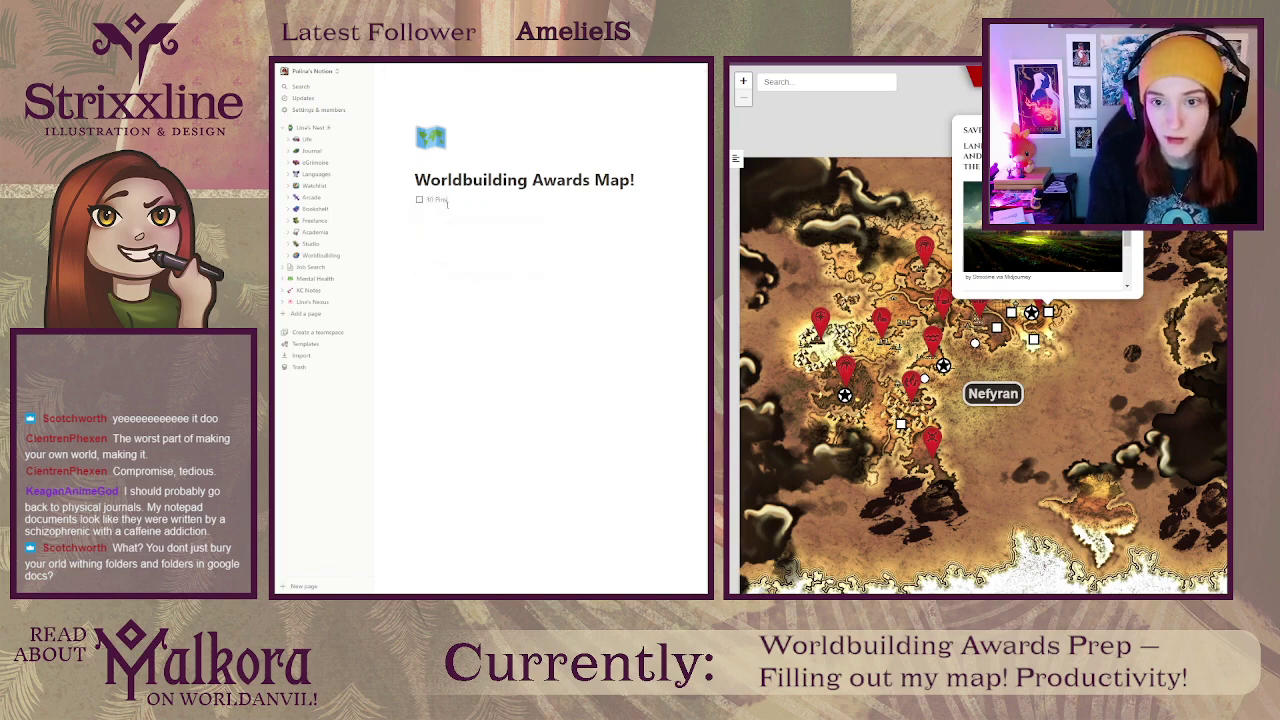
# Step: Label the checkbox "30 Pins" and nest a numbered list beneath it with "Kingdom of Anavela" as the first entry
pyautogui.write('30 Pins')
pyautogui.press('Return')
pyautogui.press('Tab')
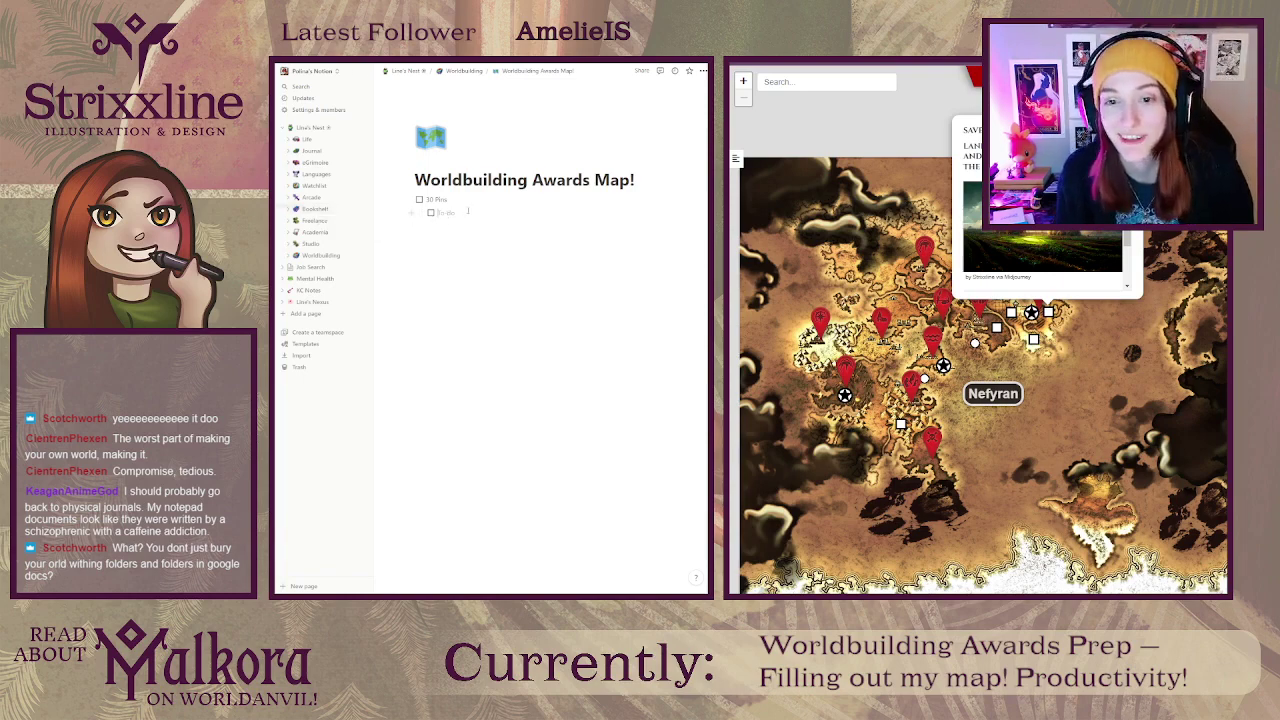
pyautogui.write('1.')
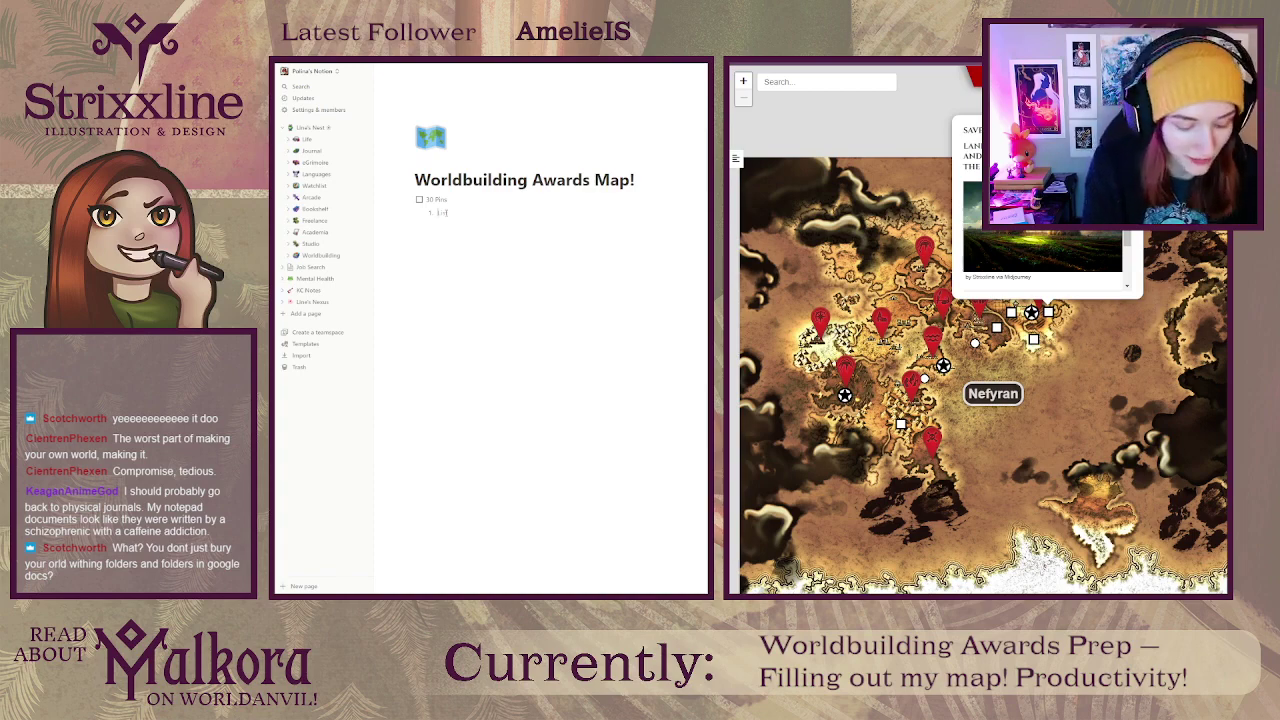
pyautogui.write('Kingdom of Ansavel')
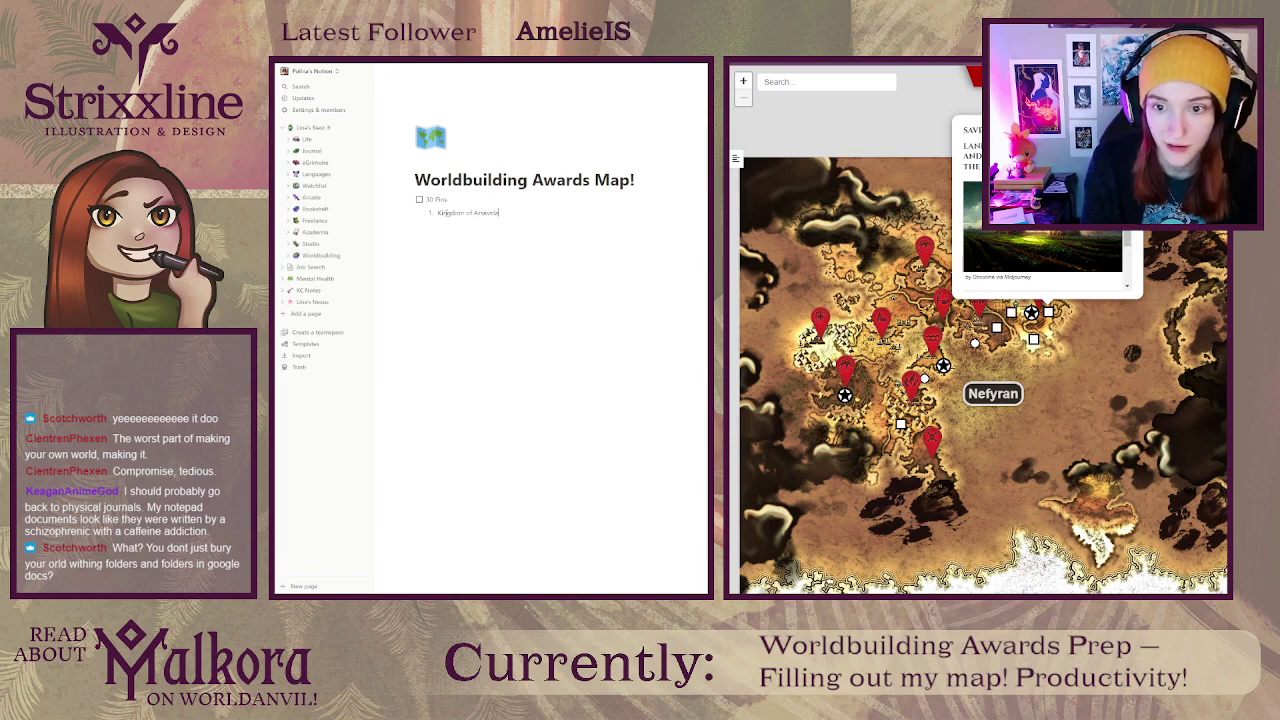
pyautogui.press('Return')
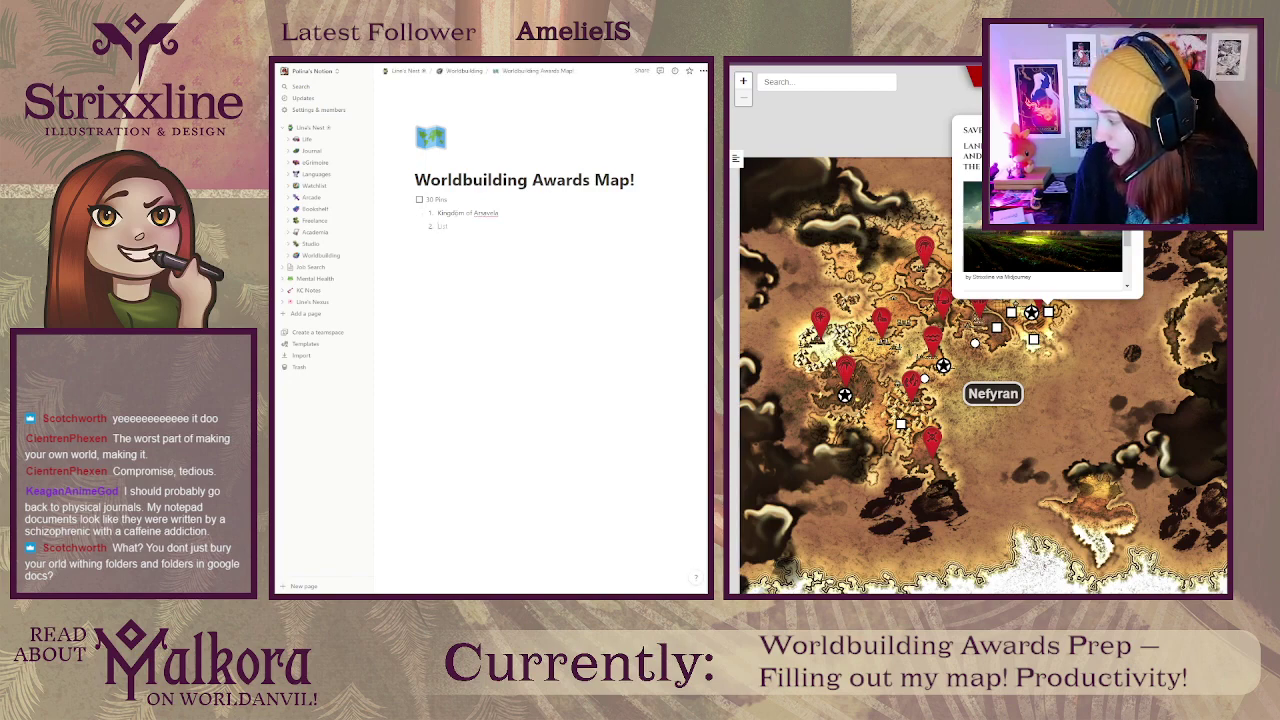
# Step: Survey the existing markers on the Nefyran map, from the eastern peninsula across to Vynarsa and the island of Undmar
pyautogui.scroll(1, 1062, 307)
pyautogui.scroll(1, 1062, 307)
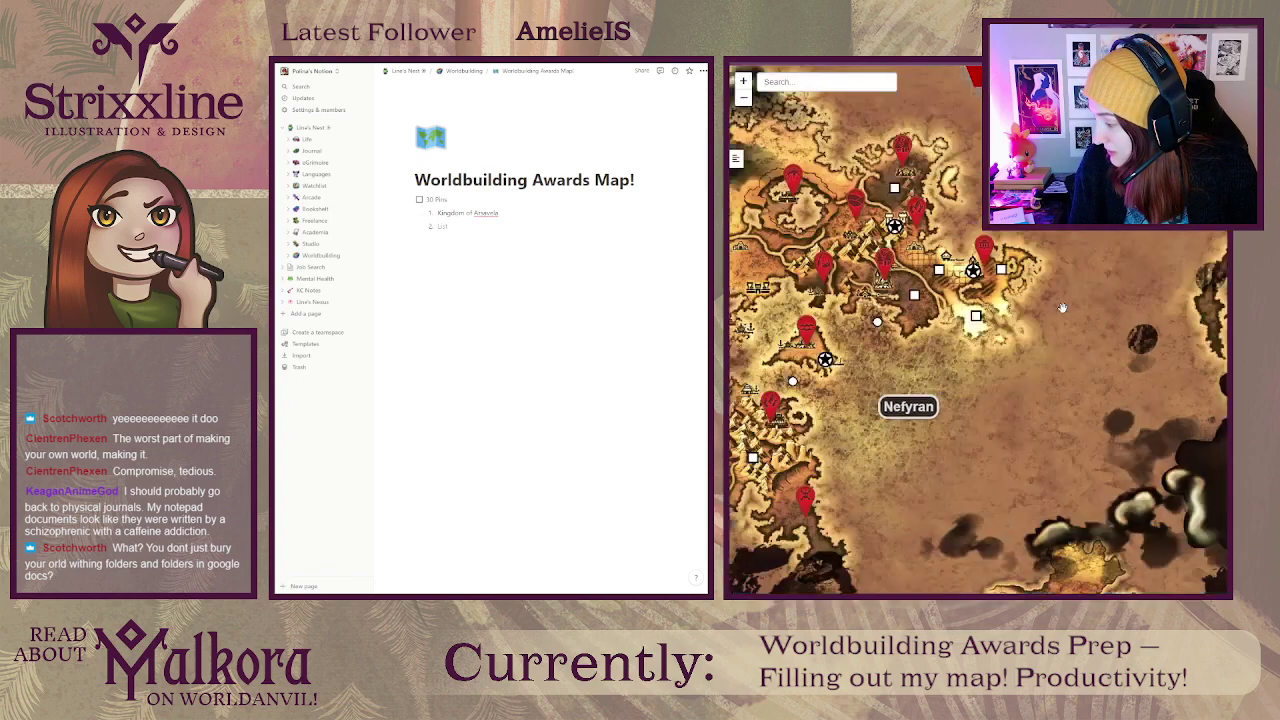
pyautogui.scroll(-2, 1090, 320)
pyautogui.scroll(2, 1110, 330)
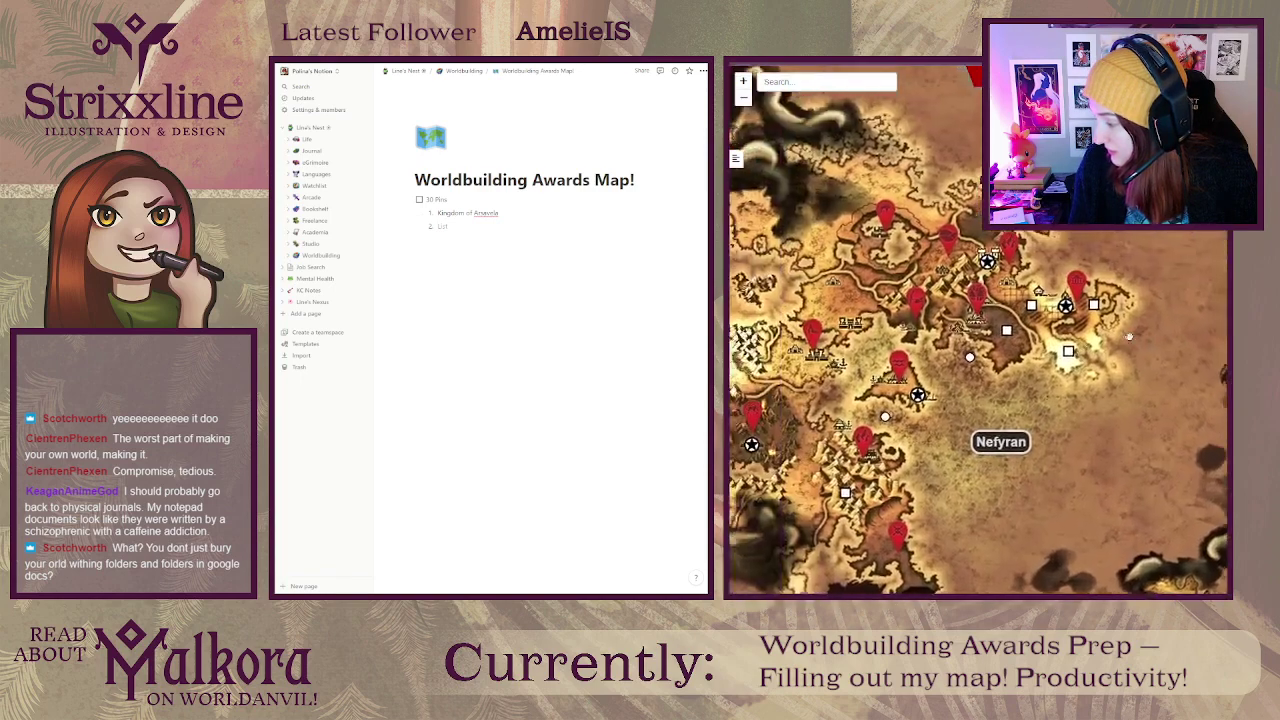
pyautogui.moveTo(1130, 337); pyautogui.dragTo(1160, 338)
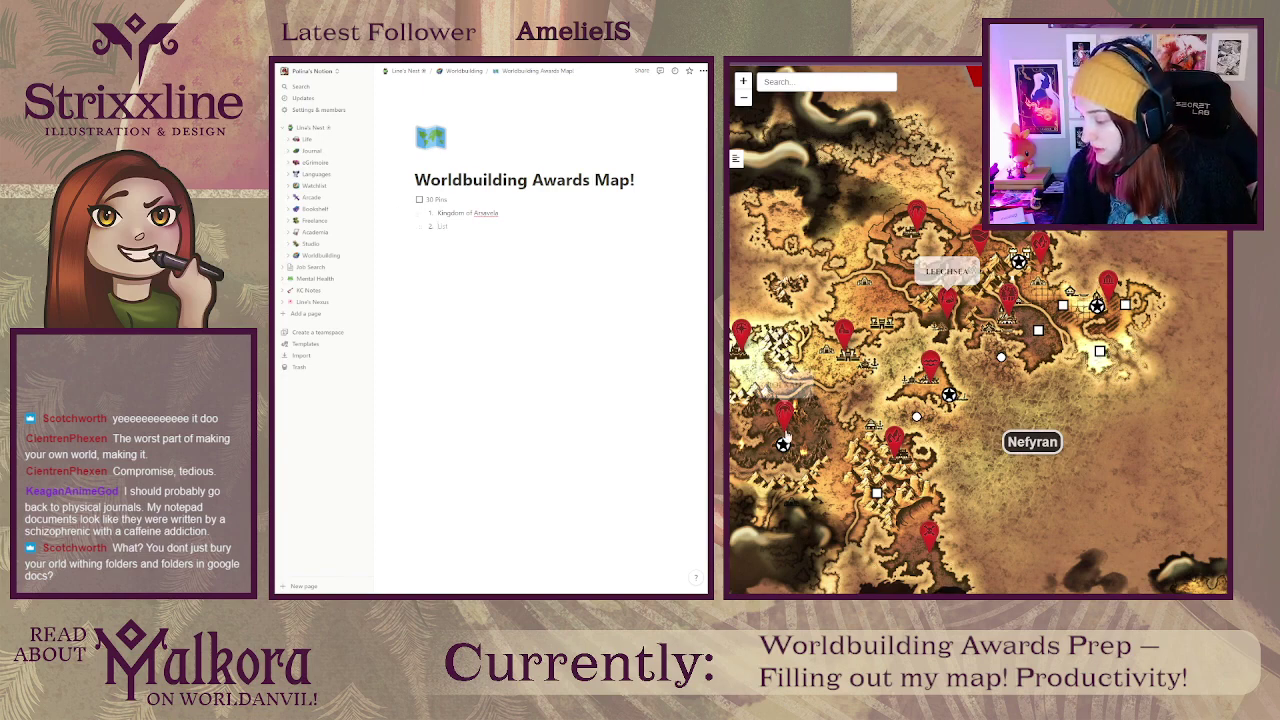
pyautogui.moveTo(786, 420); pyautogui.dragTo(942, 337)
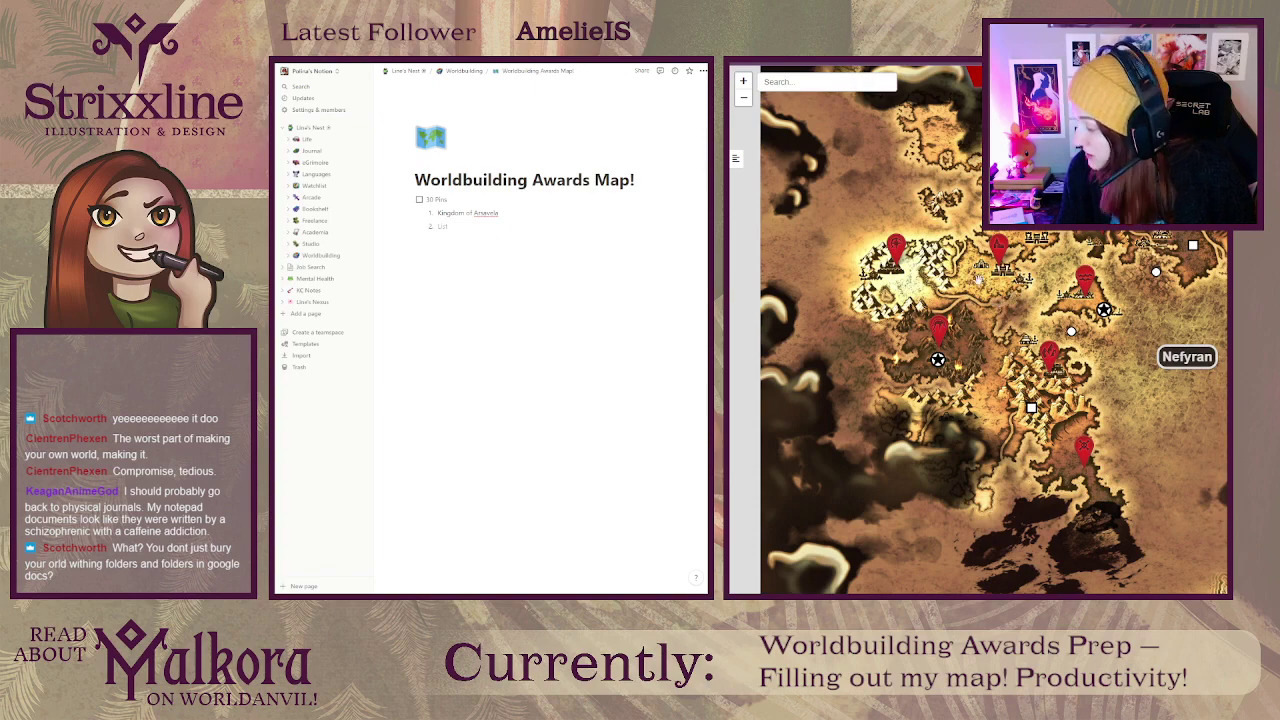
pyautogui.moveTo(962, 253); pyautogui.dragTo(926, 353)
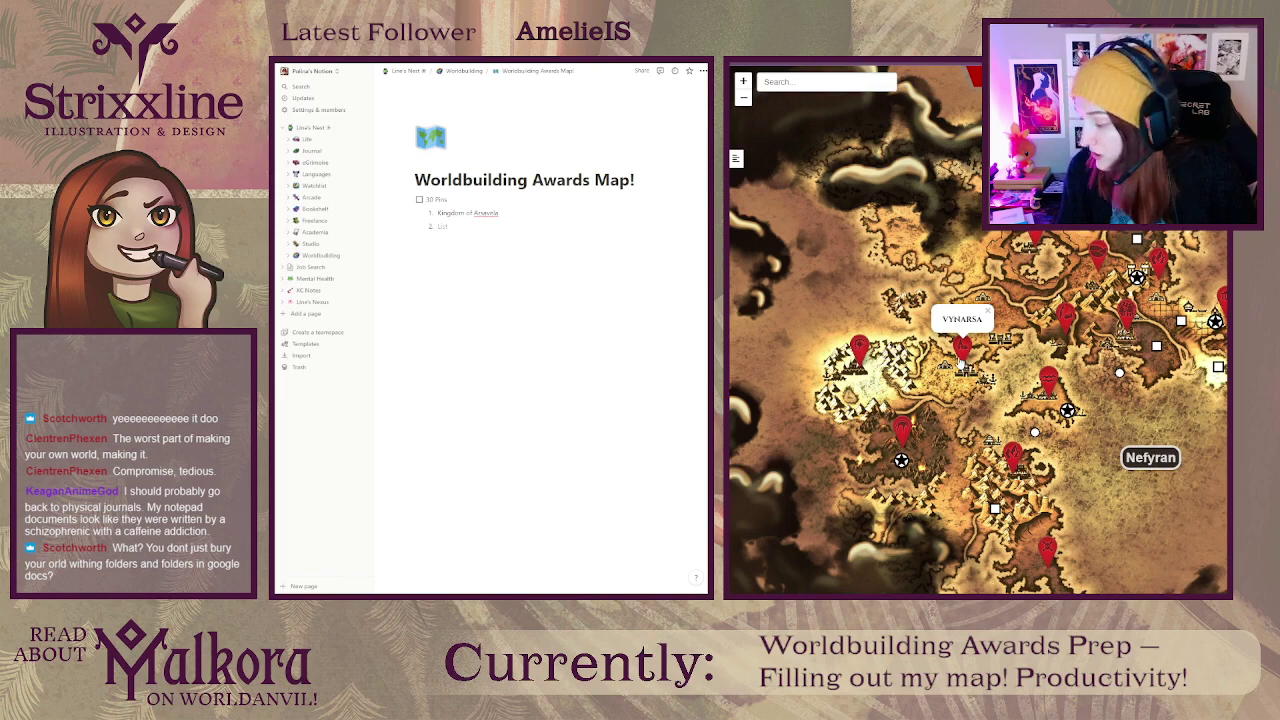
pyautogui.moveTo(1047, 378); pyautogui.dragTo(988, 379)
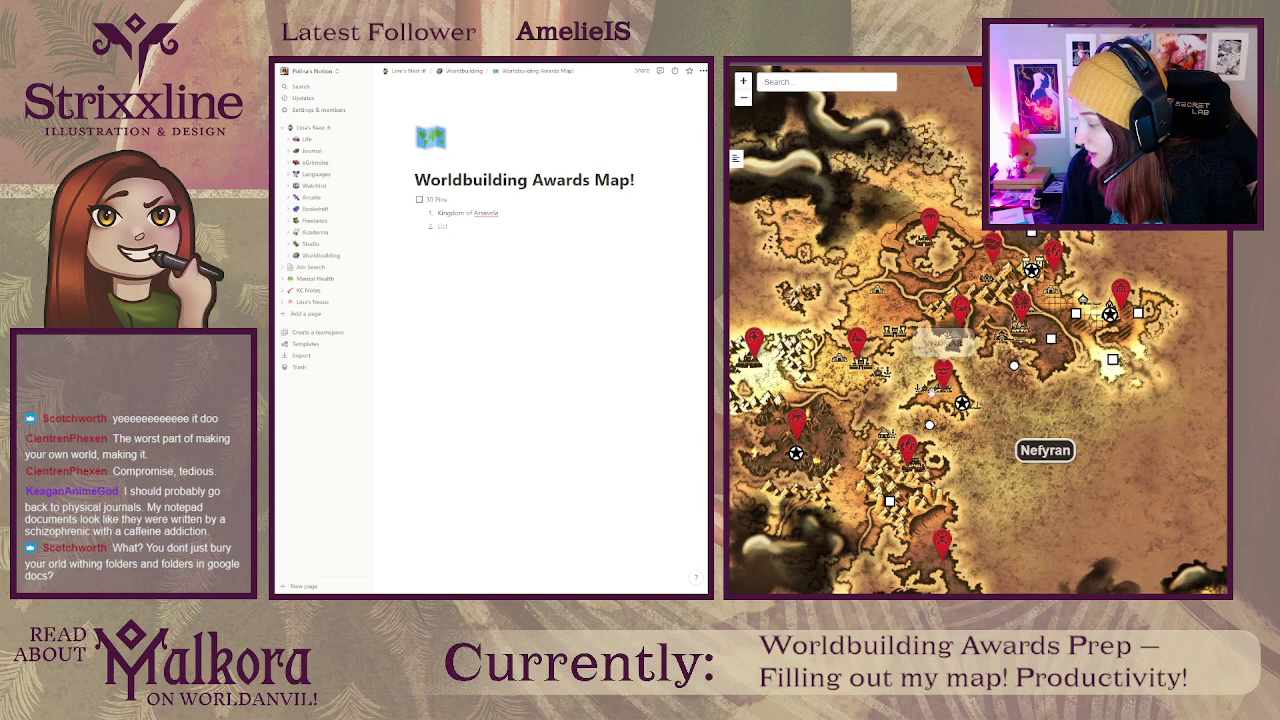
pyautogui.scroll(1, 955, 388)
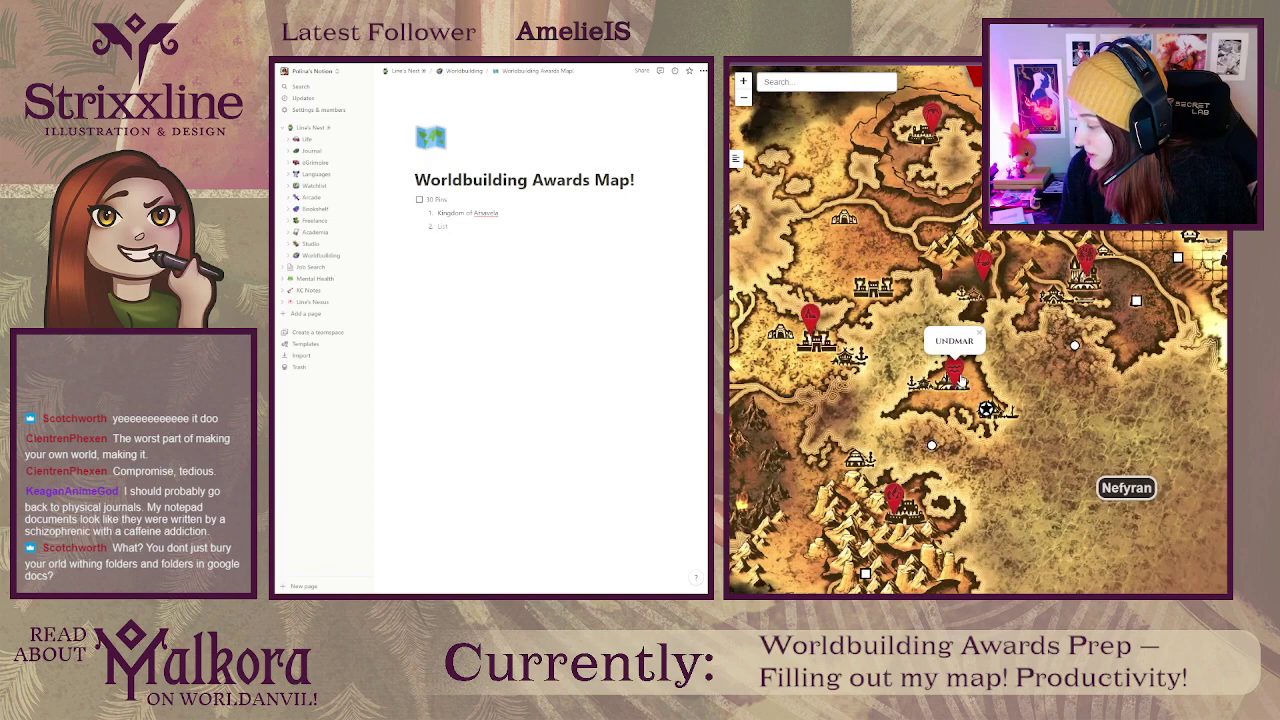
# Step: Check the markers from Vynarsa through the ringed northern region to the eastern peninsula for pins to list
pyautogui.moveTo(902, 279); pyautogui.dragTo(1010, 323)
pyautogui.click(952, 388)
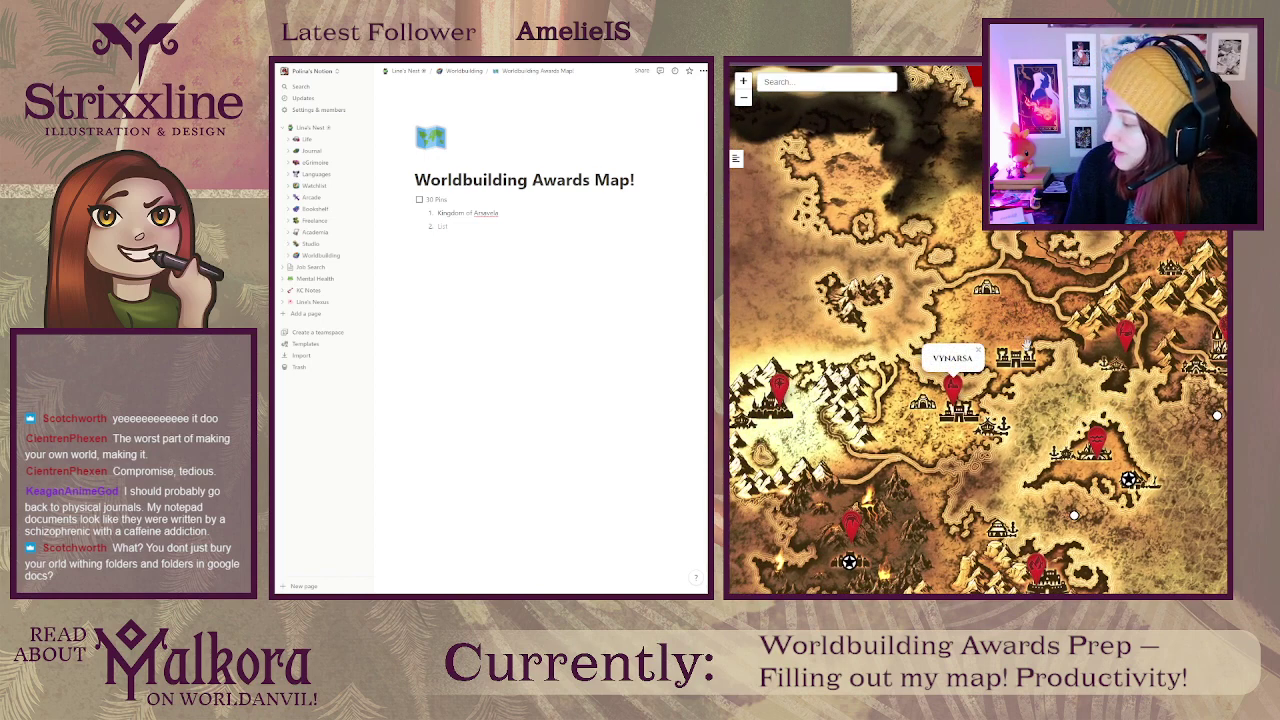
pyautogui.moveTo(1035, 305); pyautogui.dragTo(925, 305)
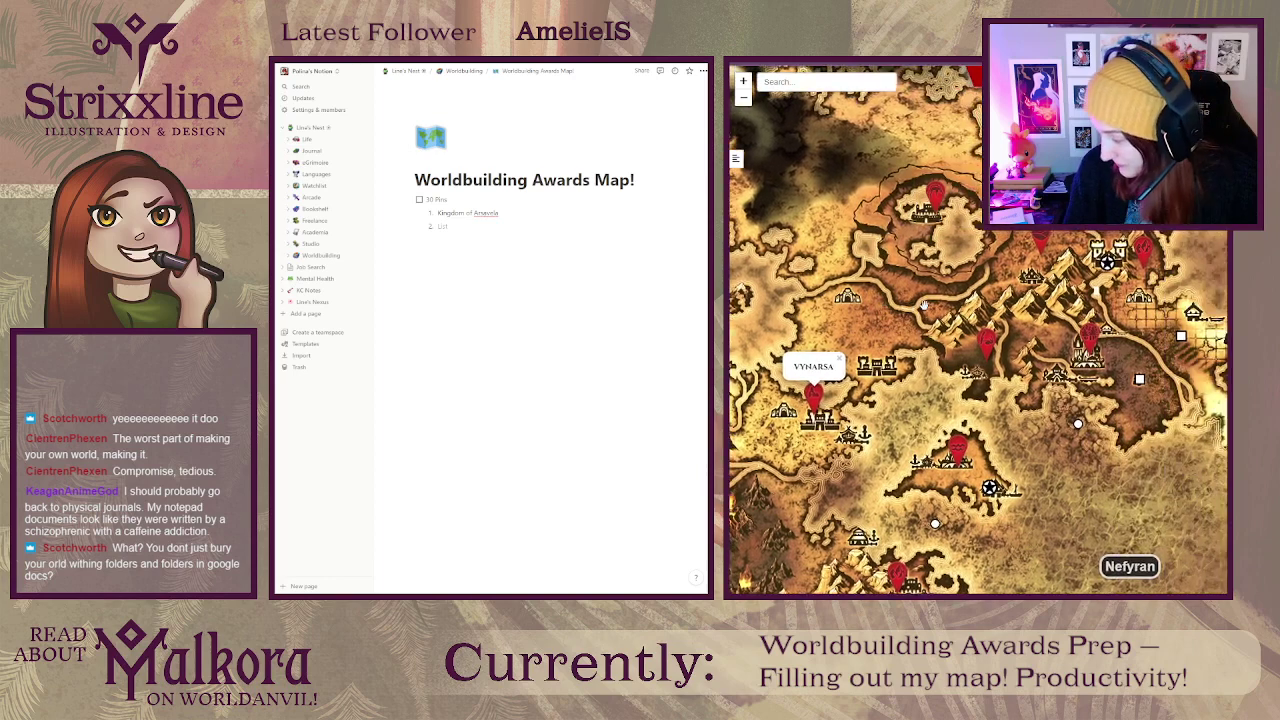
pyautogui.click(940, 200)
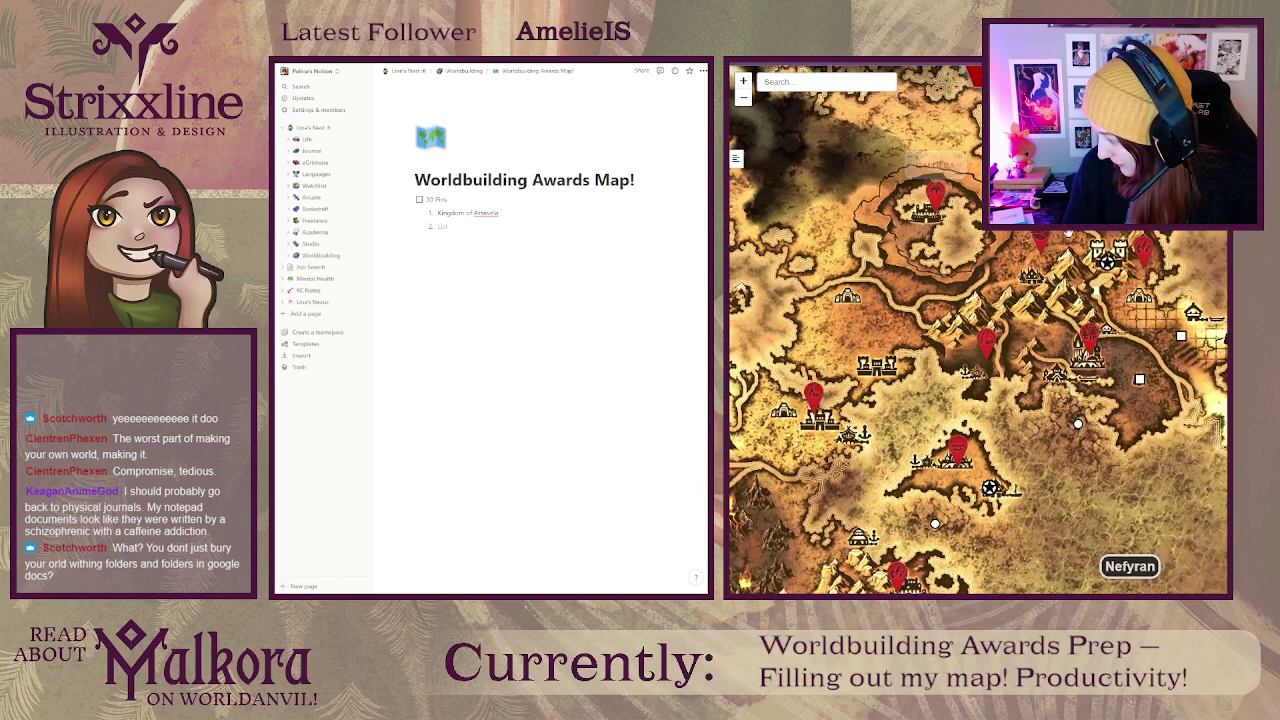
pyautogui.click(1040, 238)
pyautogui.click(1099, 248)
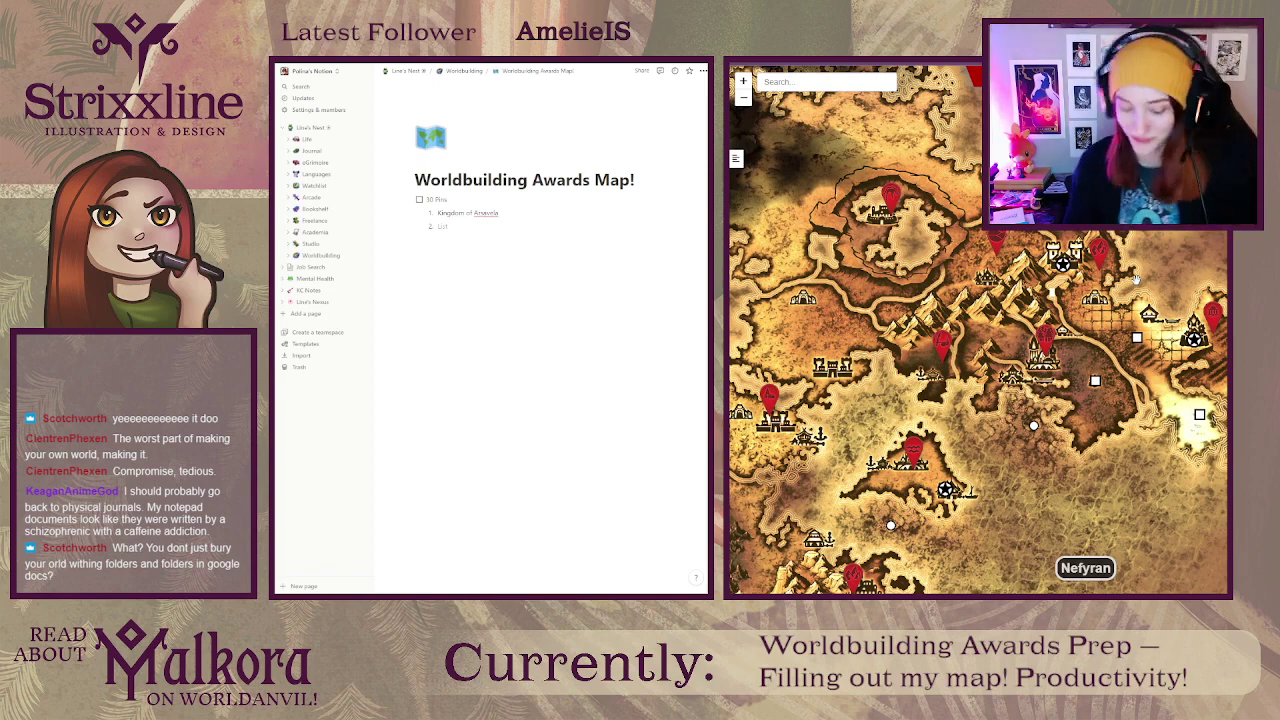
pyautogui.click(1213, 316)
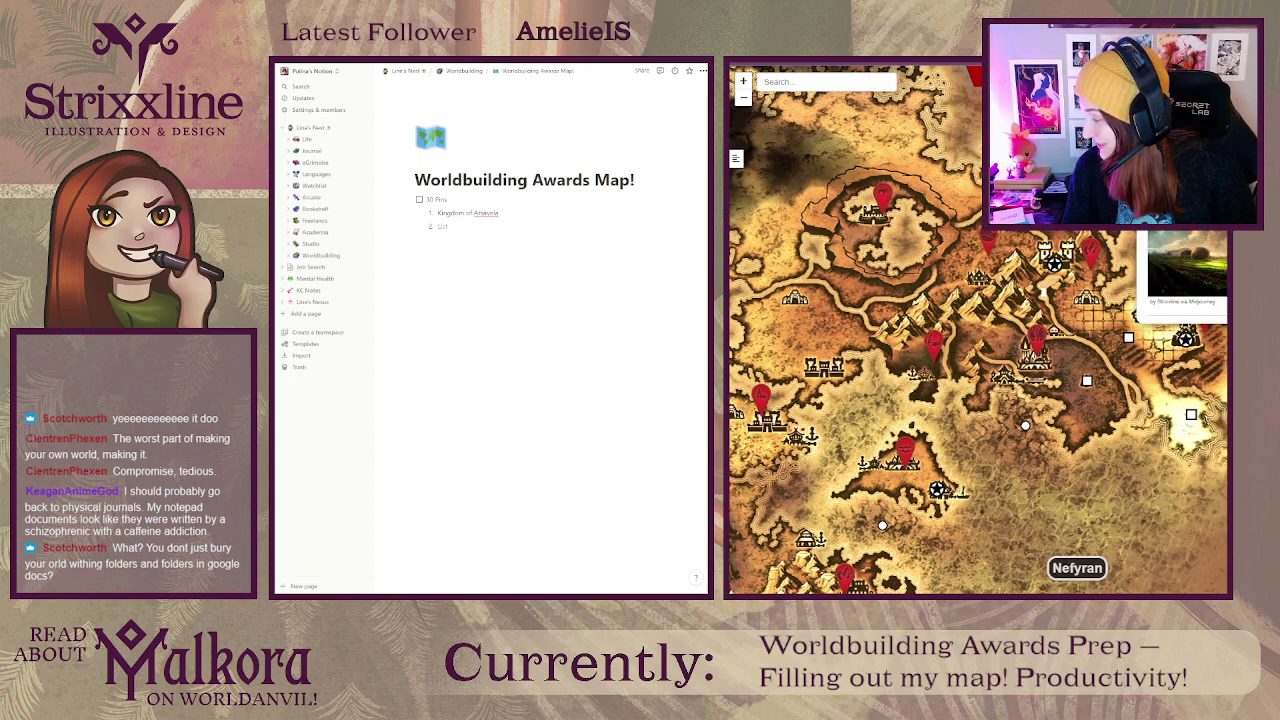
pyautogui.click(1262, 195)
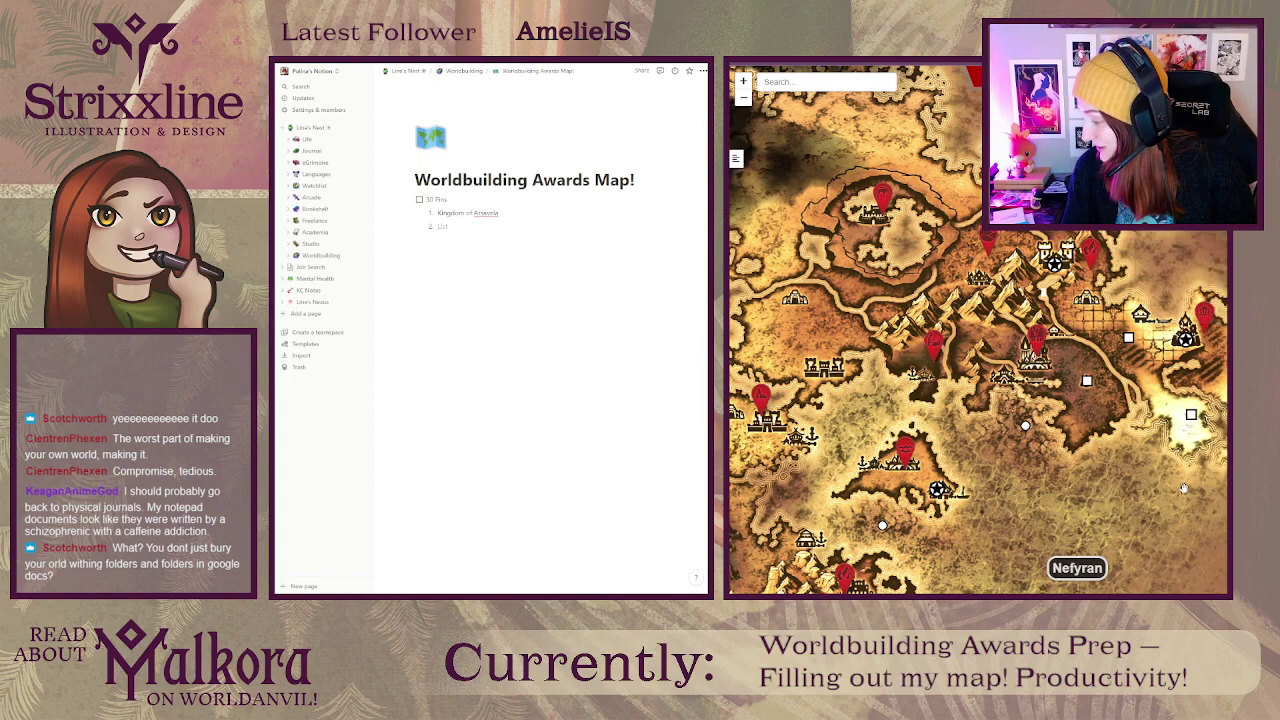
# Step: Examine the western regions of the map and the markers around the northern mountains, including Uris Braena
pyautogui.moveTo(1085, 483); pyautogui.dragTo(1104, 425)
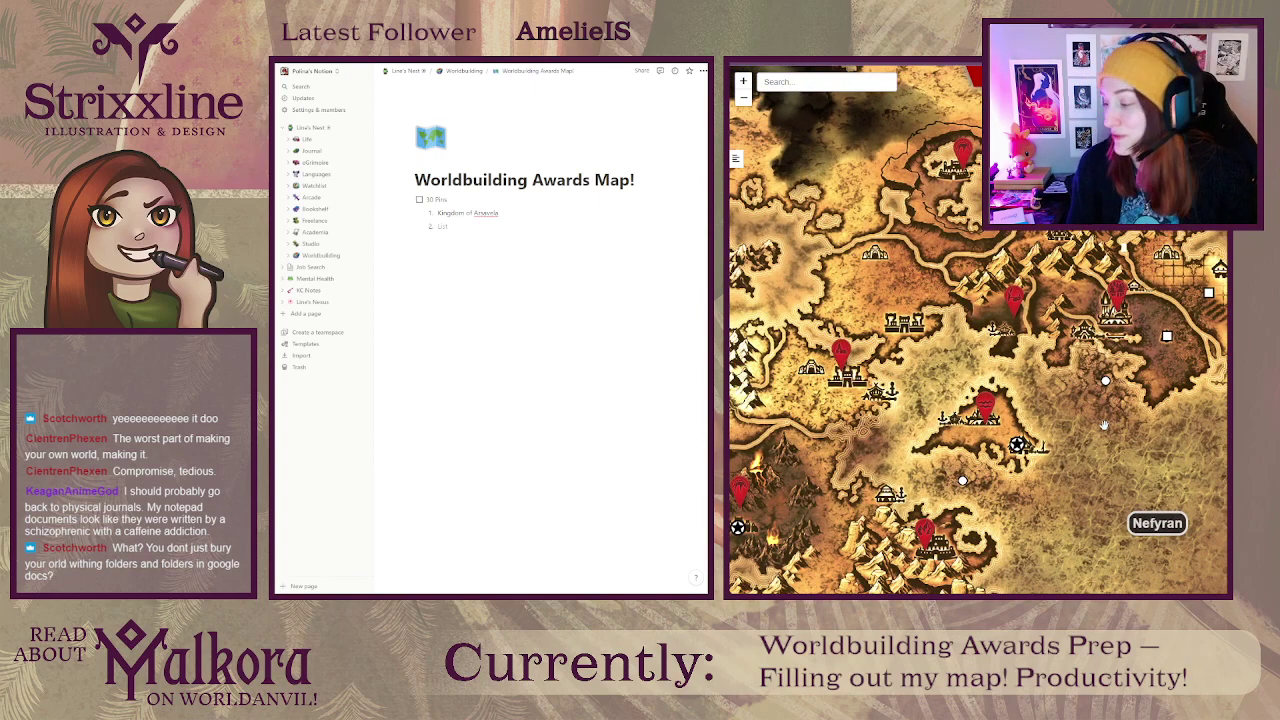
pyautogui.moveTo(952, 354)
pyautogui.mouseDown()
pyautogui.moveTo(1034, 364)
pyautogui.moveTo(1054, 184)
pyautogui.moveTo(1007, 306)
pyautogui.moveTo(985, 316)
pyautogui.moveTo(988, 414)
pyautogui.mouseUp()
pyautogui.click(1057, 355)
pyautogui.click(1080, 322)
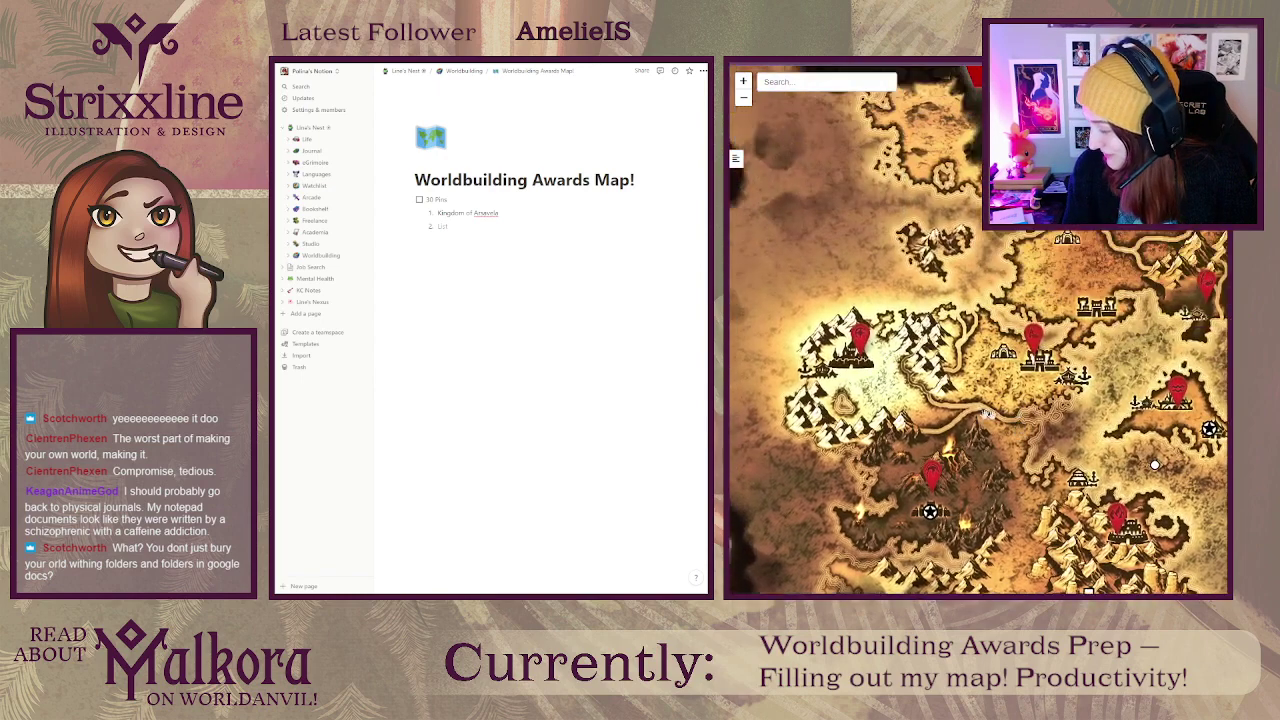
pyautogui.moveTo(1062, 284); pyautogui.dragTo(1020, 393)
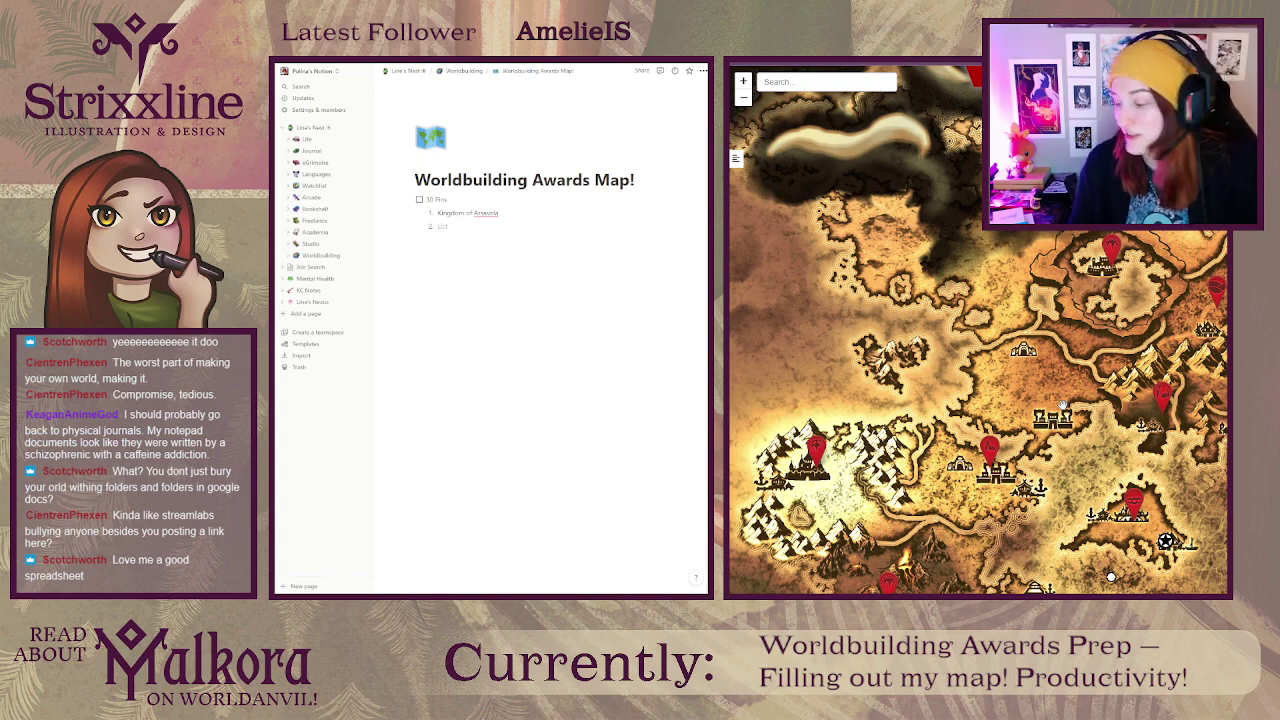
pyautogui.click(1162, 400)
pyautogui.moveTo(1120, 392); pyautogui.dragTo(984, 370)
pyautogui.click(1043, 331)
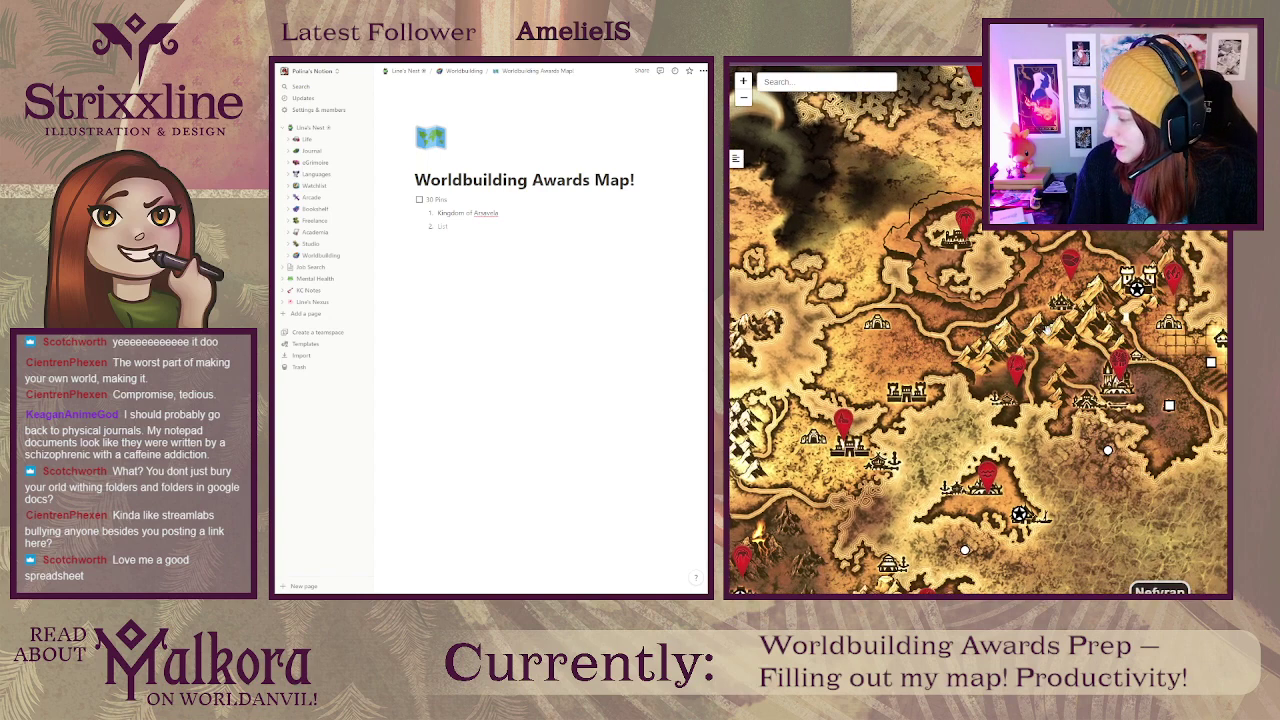
pyautogui.moveTo(1090, 321); pyautogui.dragTo(1054, 349)
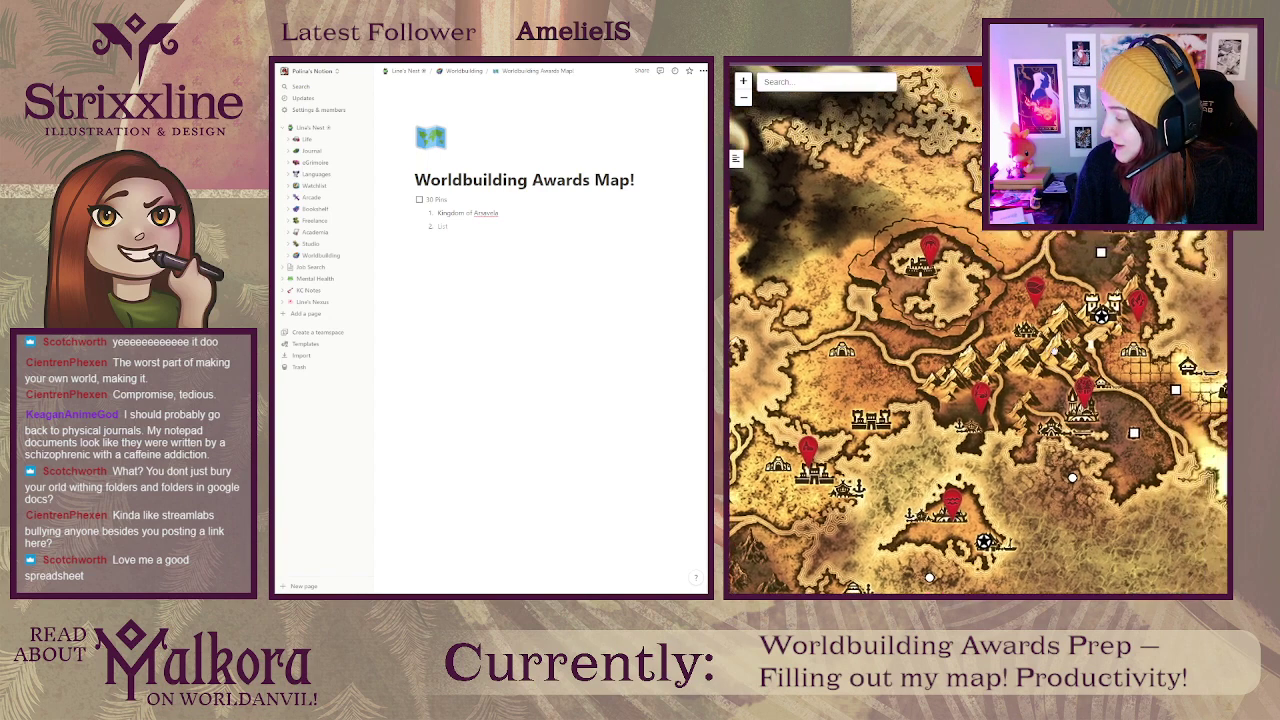
pyautogui.click(1100, 314)
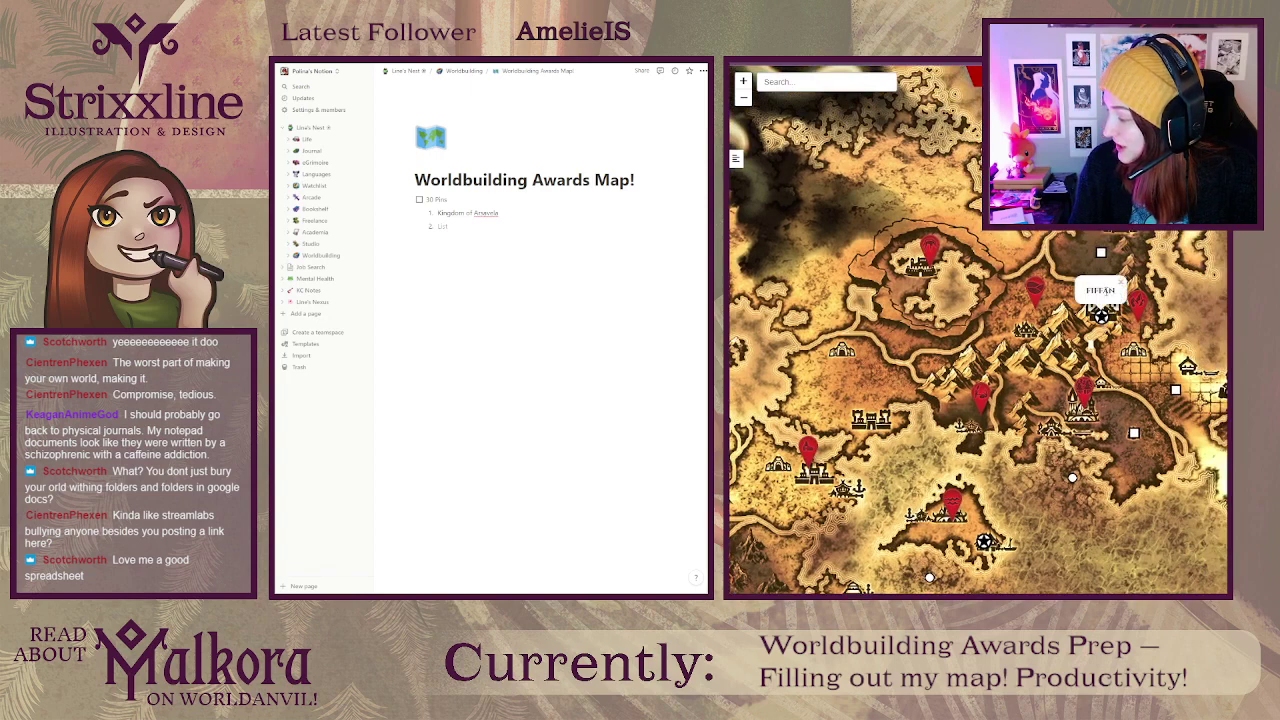
pyautogui.click(1120, 281)
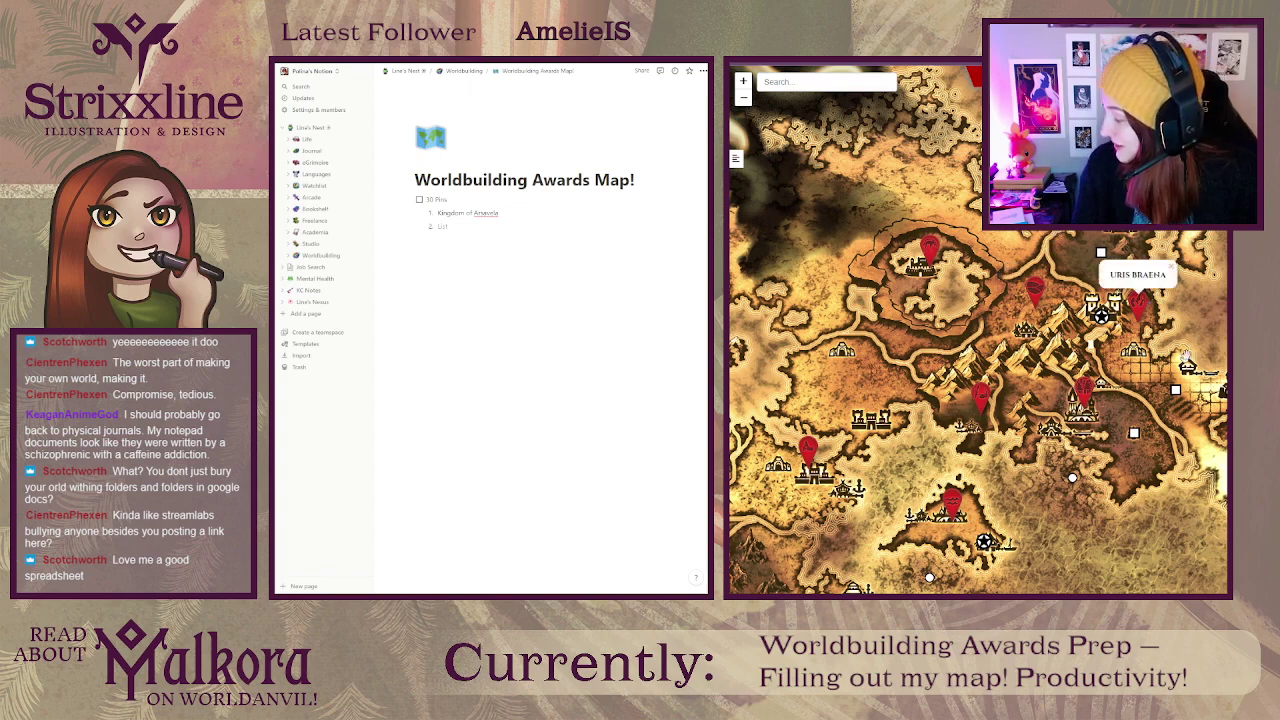
pyautogui.moveTo(1186, 356); pyautogui.dragTo(1122, 330)
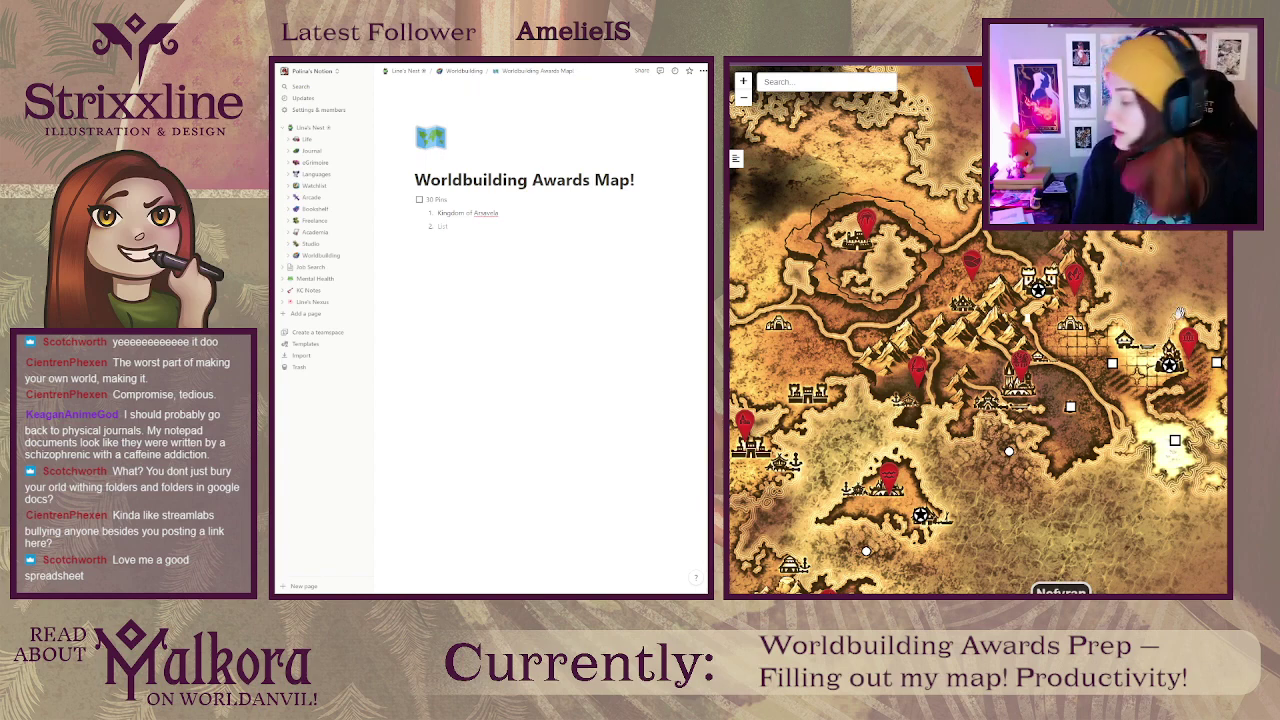
# Step: Survey the southern coast and the island around Gilded Reef and Gold Port, checking the markers up to the city below the central mountains
pyautogui.moveTo(1195, 372)
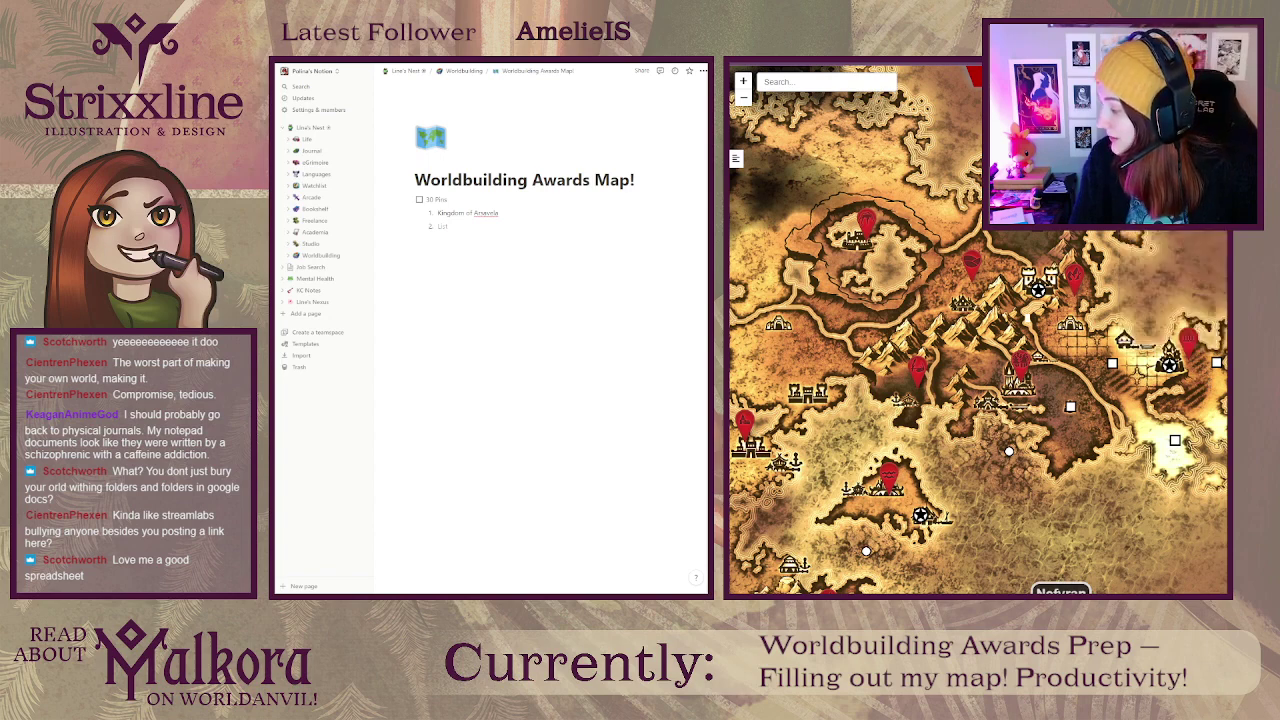
pyautogui.moveTo(1195, 372); pyautogui.dragTo(1182, 322)
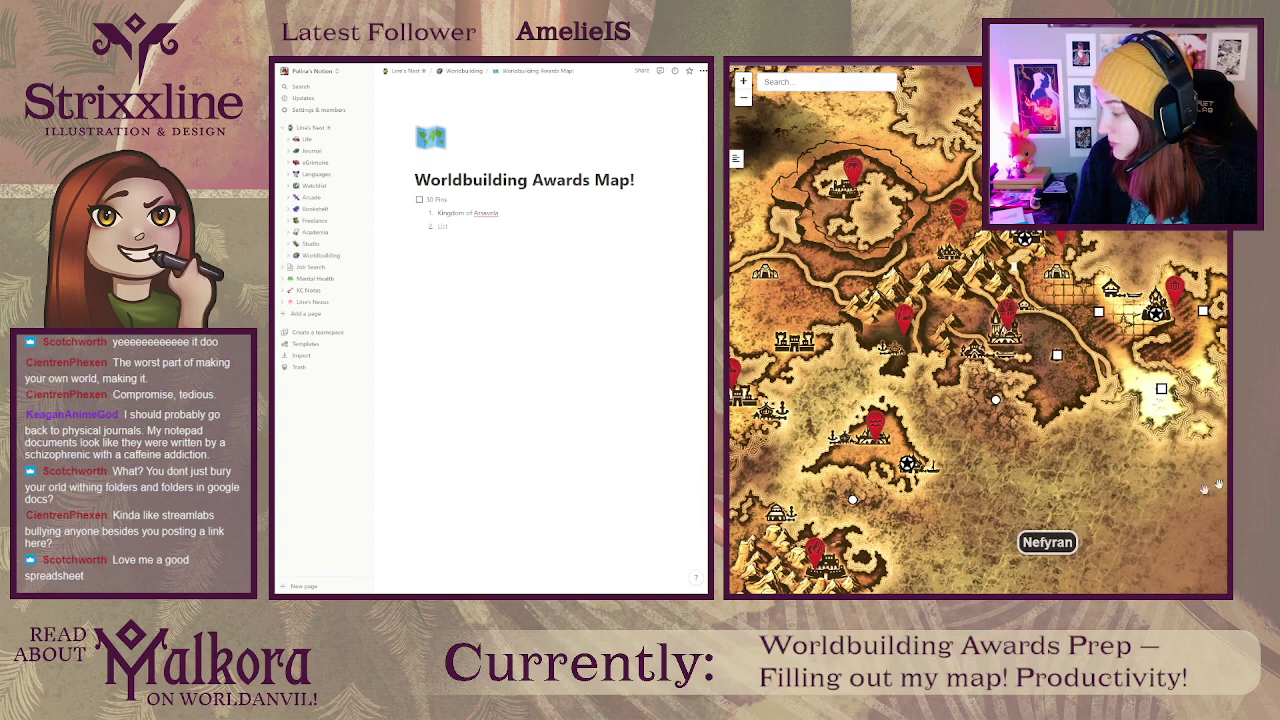
pyautogui.moveTo(975, 502); pyautogui.dragTo(1178, 292)
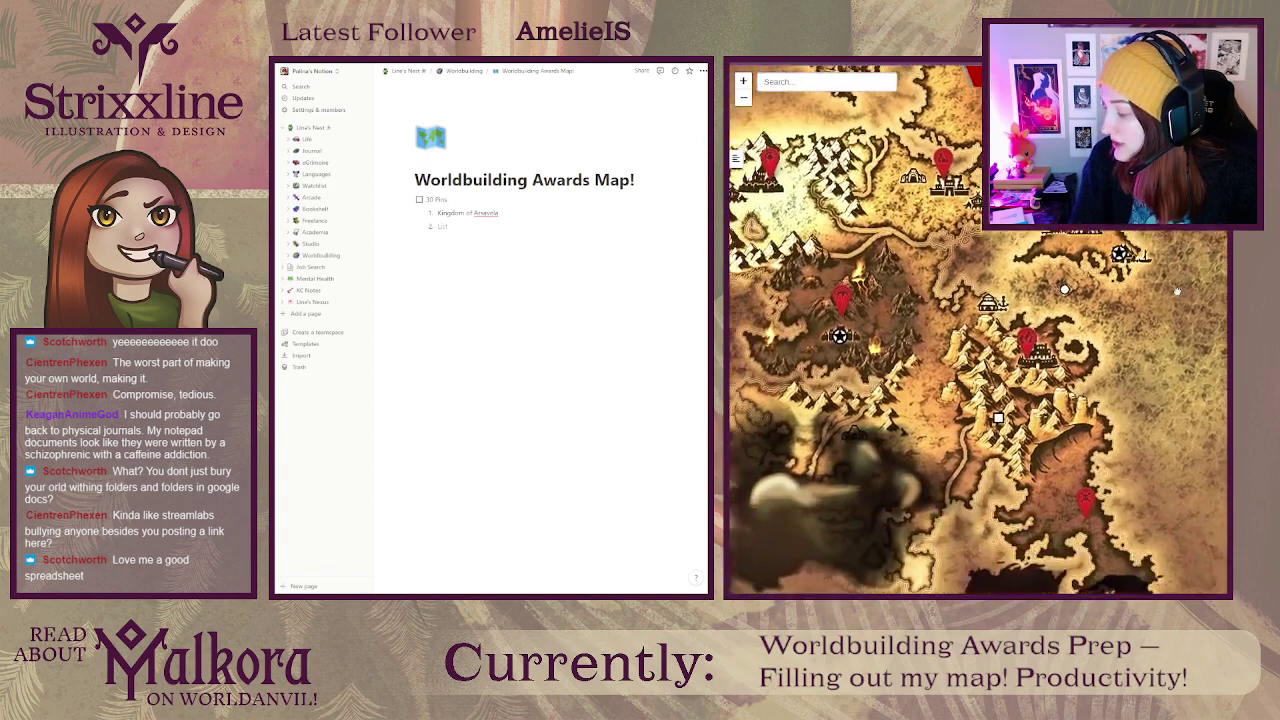
pyautogui.moveTo(1063, 393); pyautogui.dragTo(1091, 378)
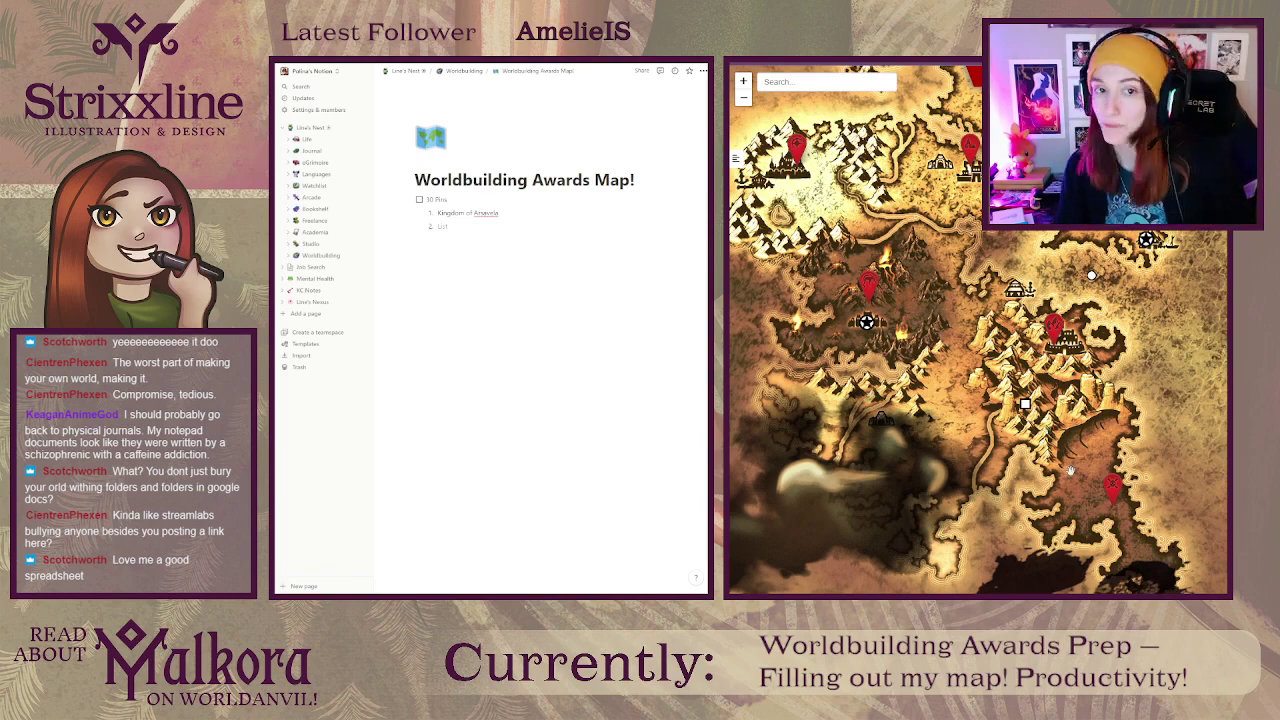
pyautogui.moveTo(1138, 297); pyautogui.dragTo(1085, 351)
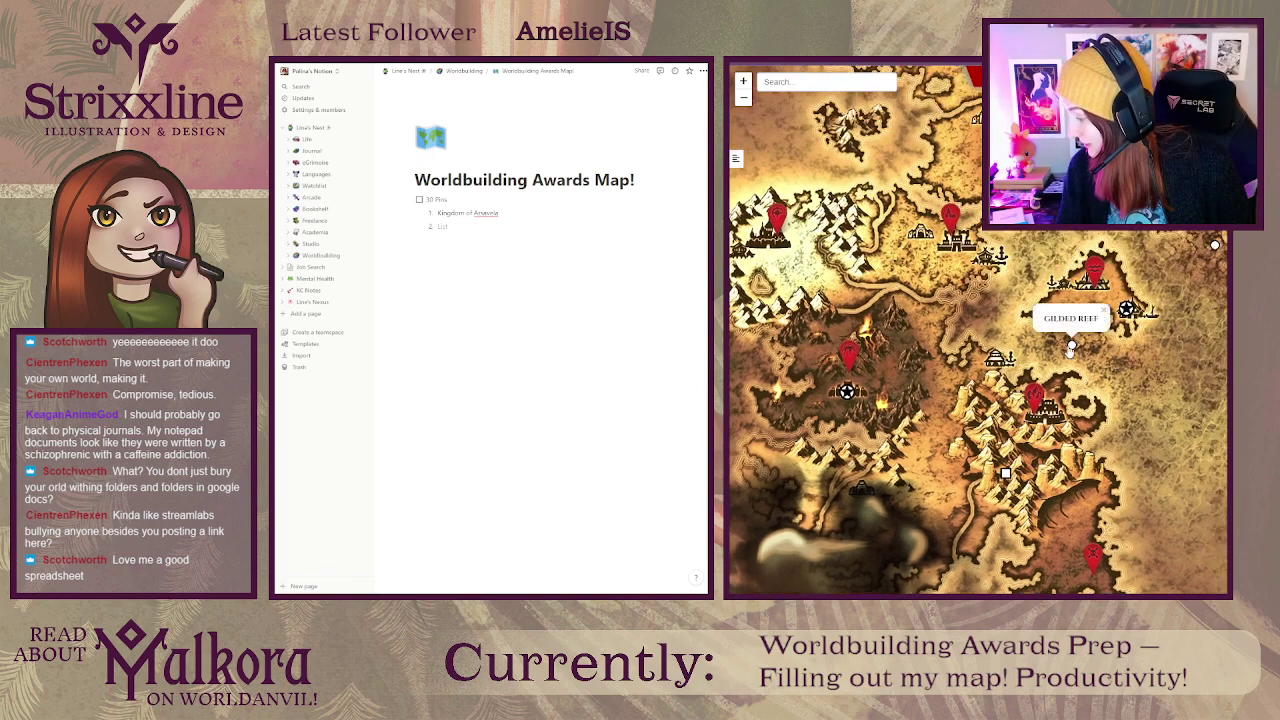
pyautogui.moveTo(1114, 309); pyautogui.dragTo(1070, 352)
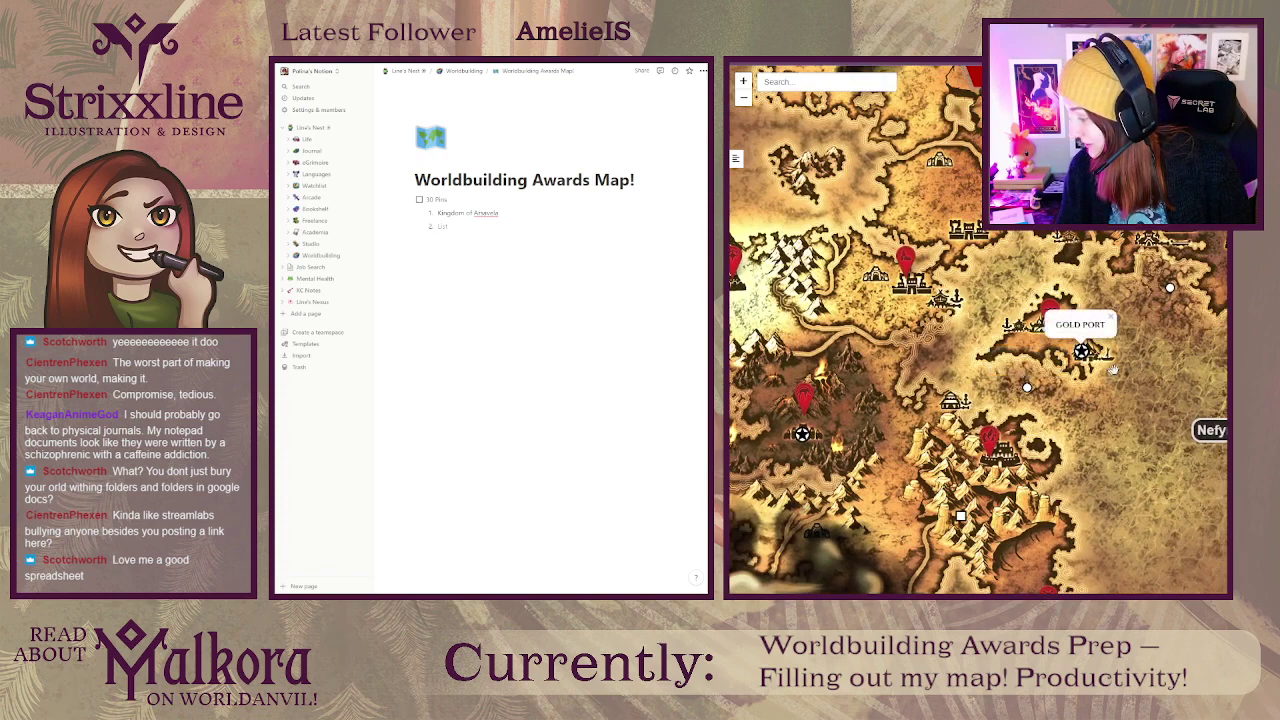
pyautogui.moveTo(1146, 304); pyautogui.dragTo(1094, 385)
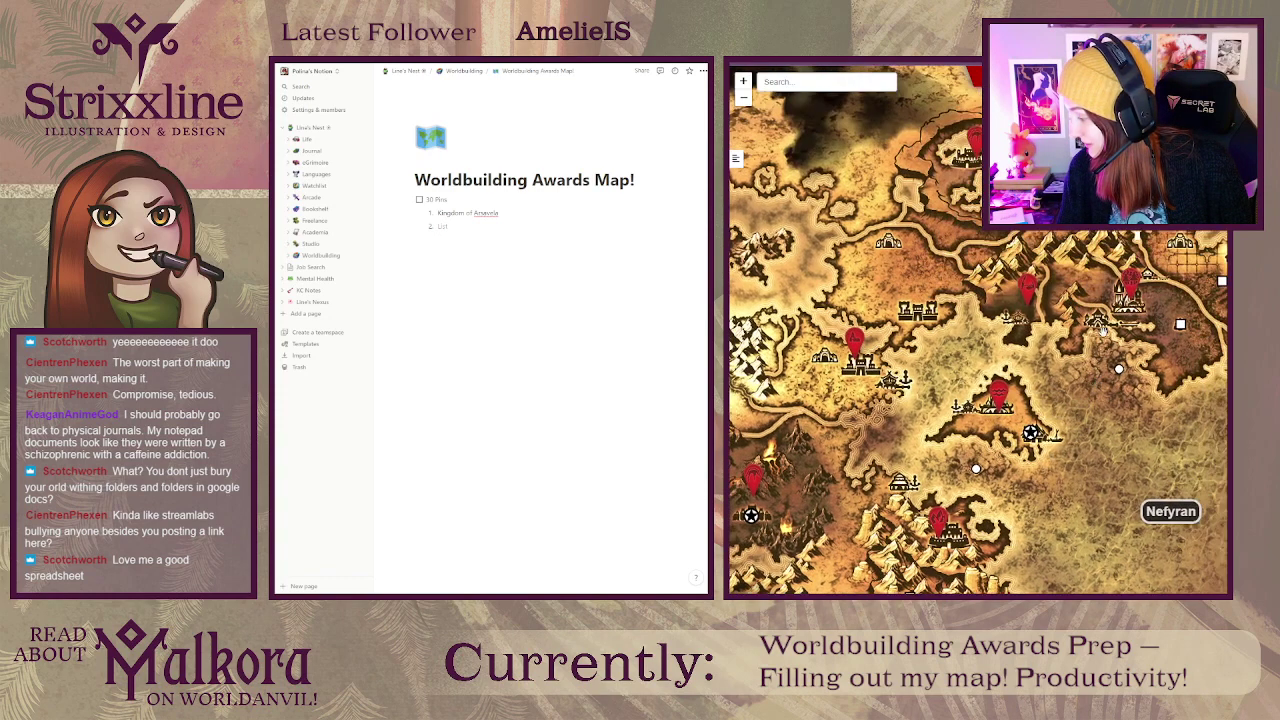
pyautogui.moveTo(1102, 332); pyautogui.dragTo(1054, 396)
pyautogui.moveTo(1090, 356)
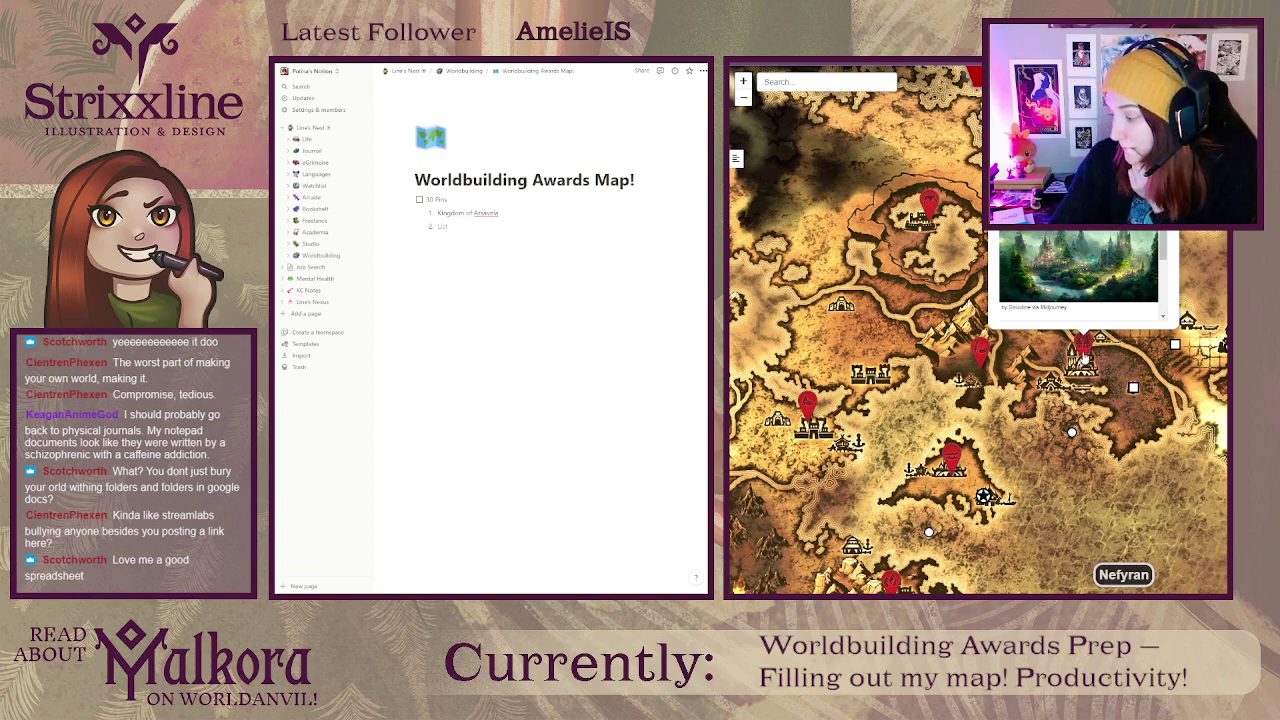
pyautogui.moveTo(1175, 344)
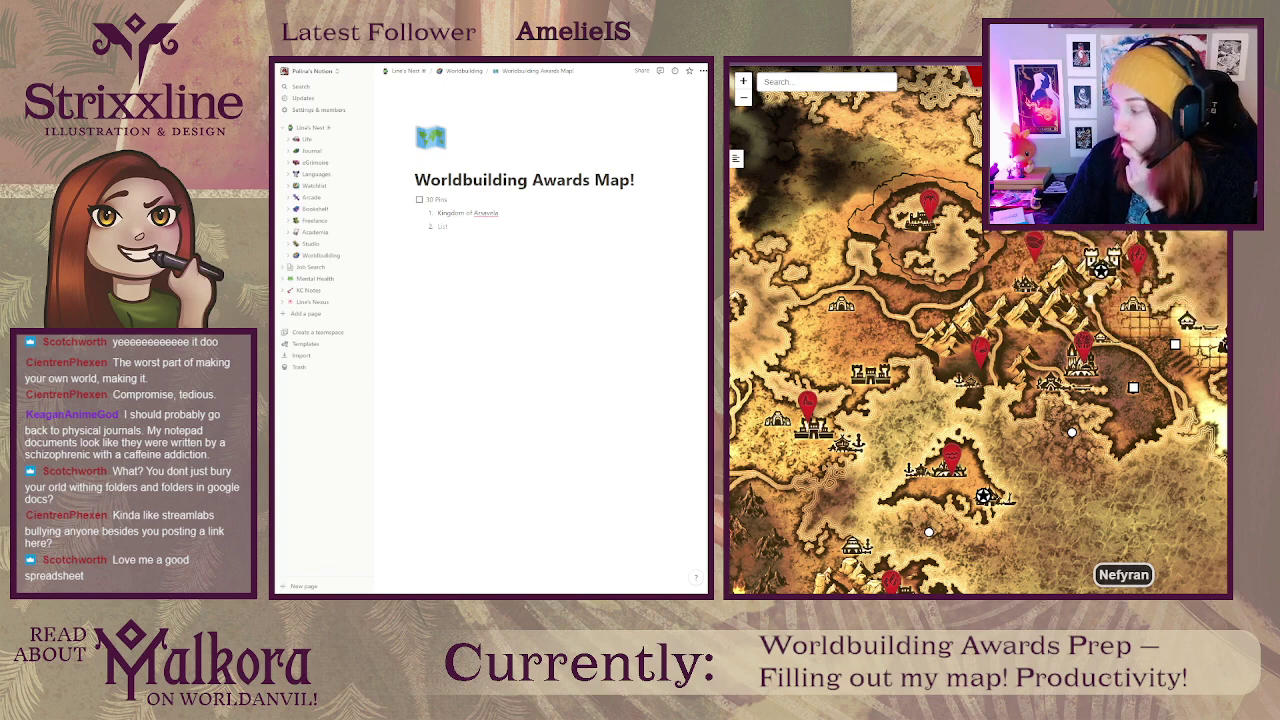
# Step: Check the markers from the eastern peninsula west to Everbright and back for more pins to list
pyautogui.moveTo(1219, 228); pyautogui.dragTo(1097, 192)
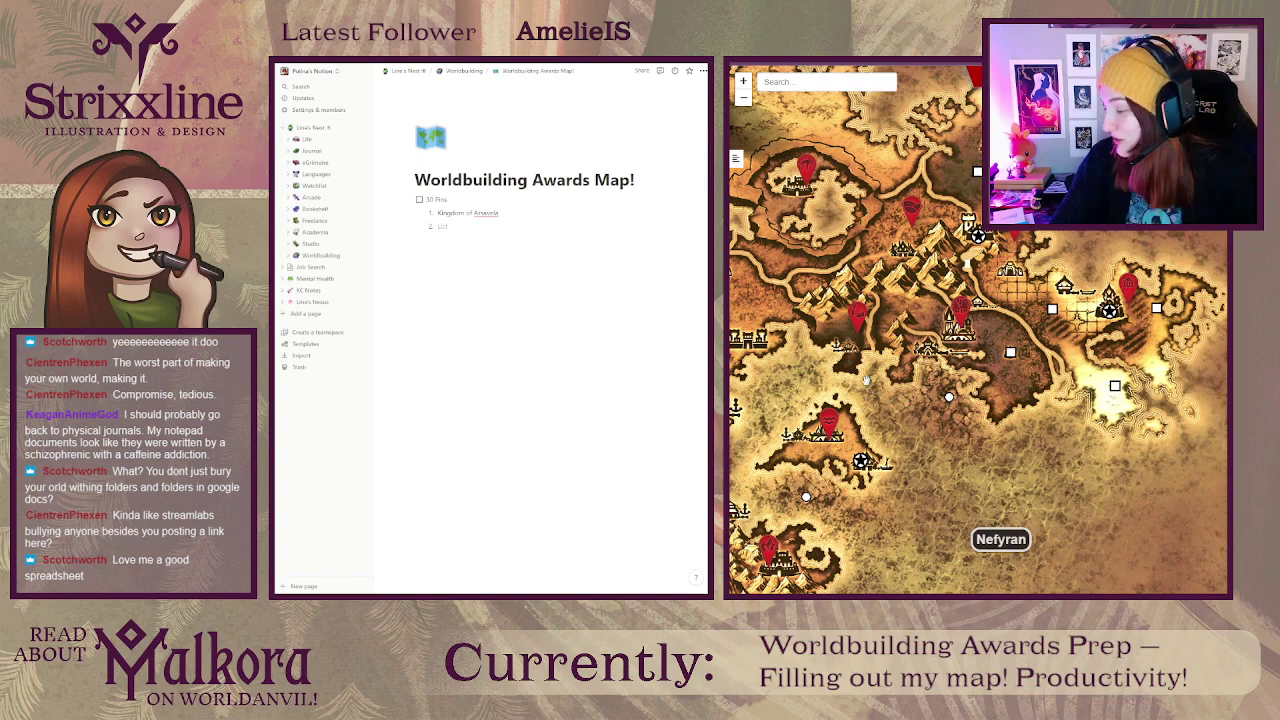
pyautogui.moveTo(866, 380); pyautogui.dragTo(1062, 377)
pyautogui.moveTo(905, 423); pyautogui.dragTo(1033, 337)
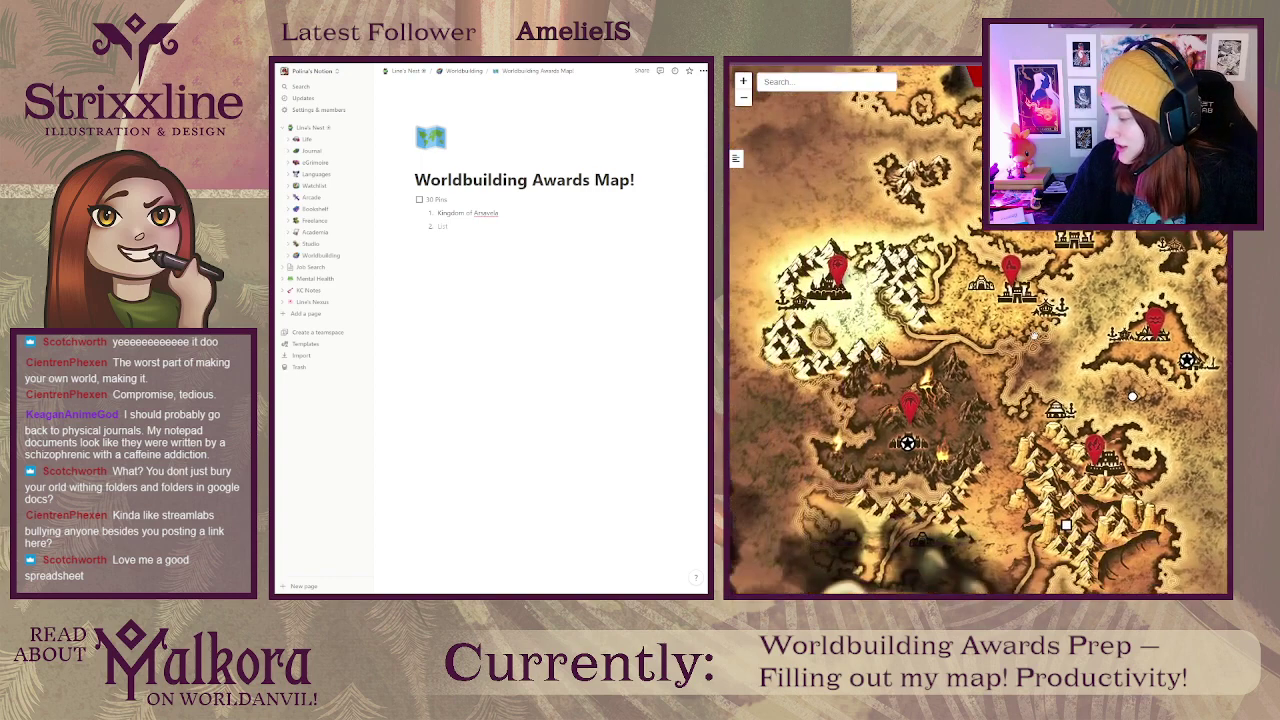
pyautogui.moveTo(918, 330); pyautogui.dragTo(972, 336)
pyautogui.click(892, 272)
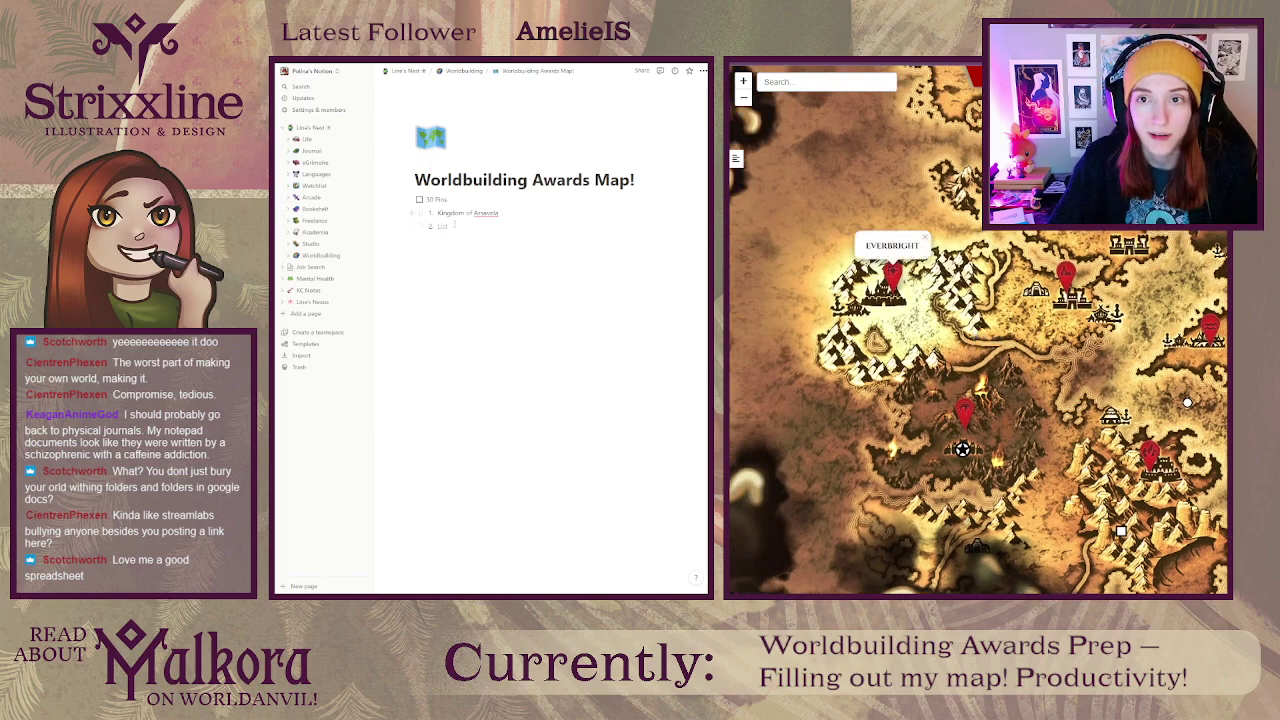
pyautogui.click(1066, 272)
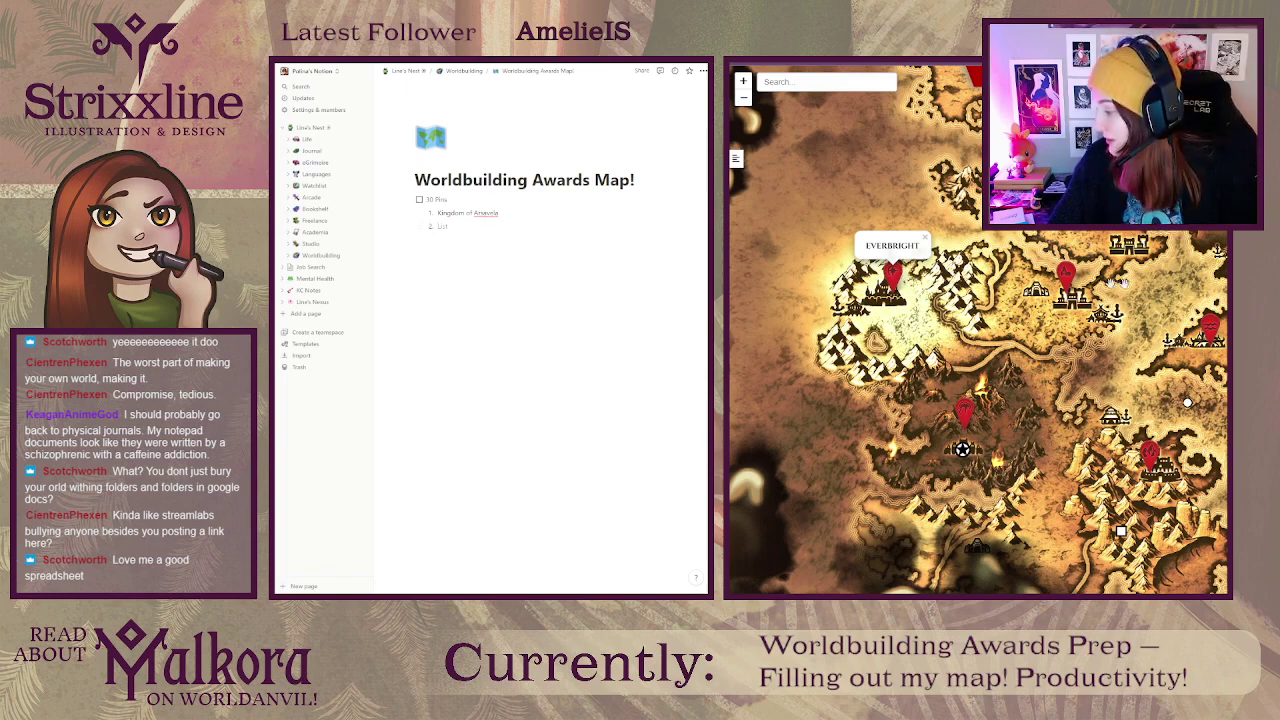
pyautogui.moveTo(1162, 276); pyautogui.dragTo(857, 309)
pyautogui.moveTo(1058, 350); pyautogui.dragTo(958, 396)
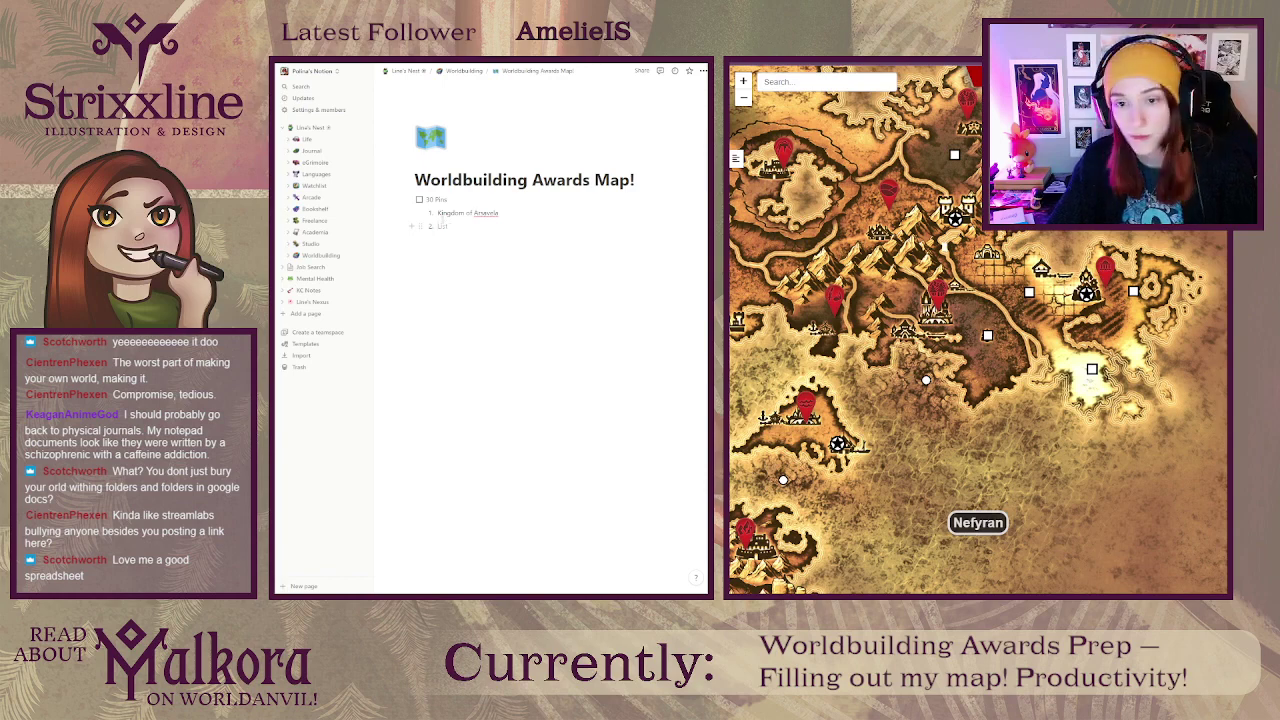
# Step: Highlight the "Kingdom of Anavela" list entry with a red background
pyautogui.click(419, 213)
pyautogui.moveTo(370, 276)
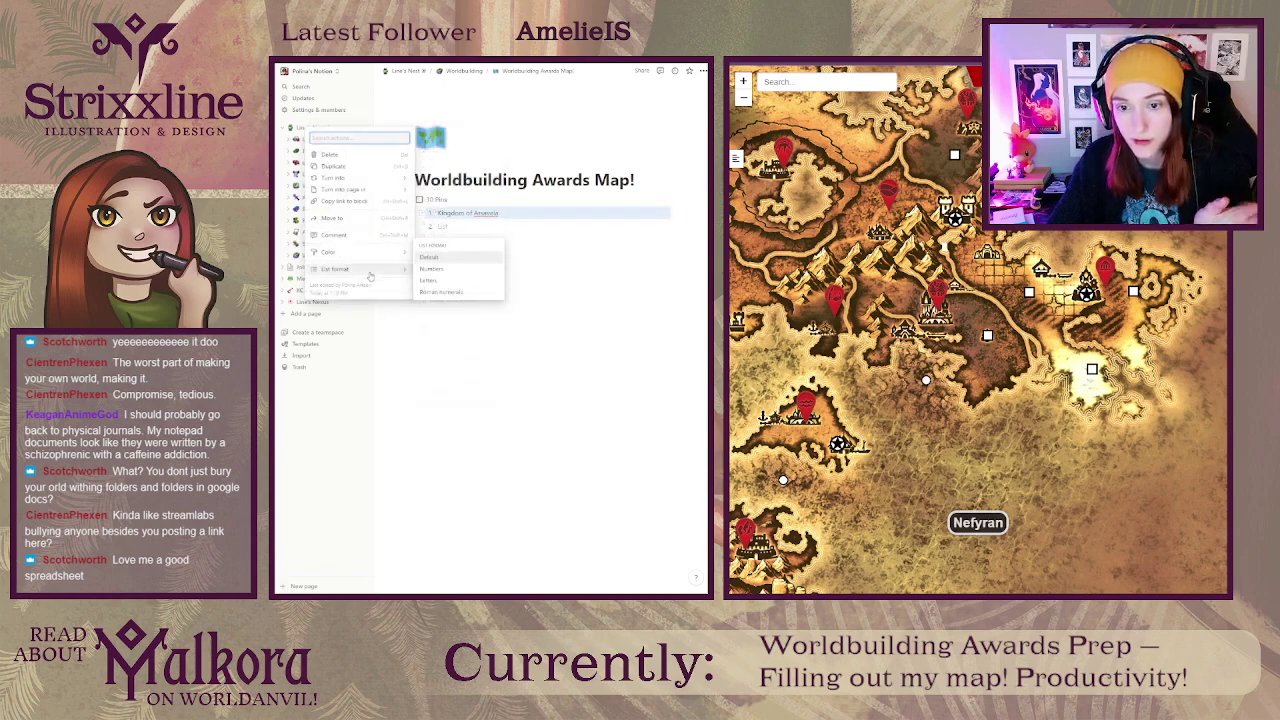
pyautogui.moveTo(412, 252)
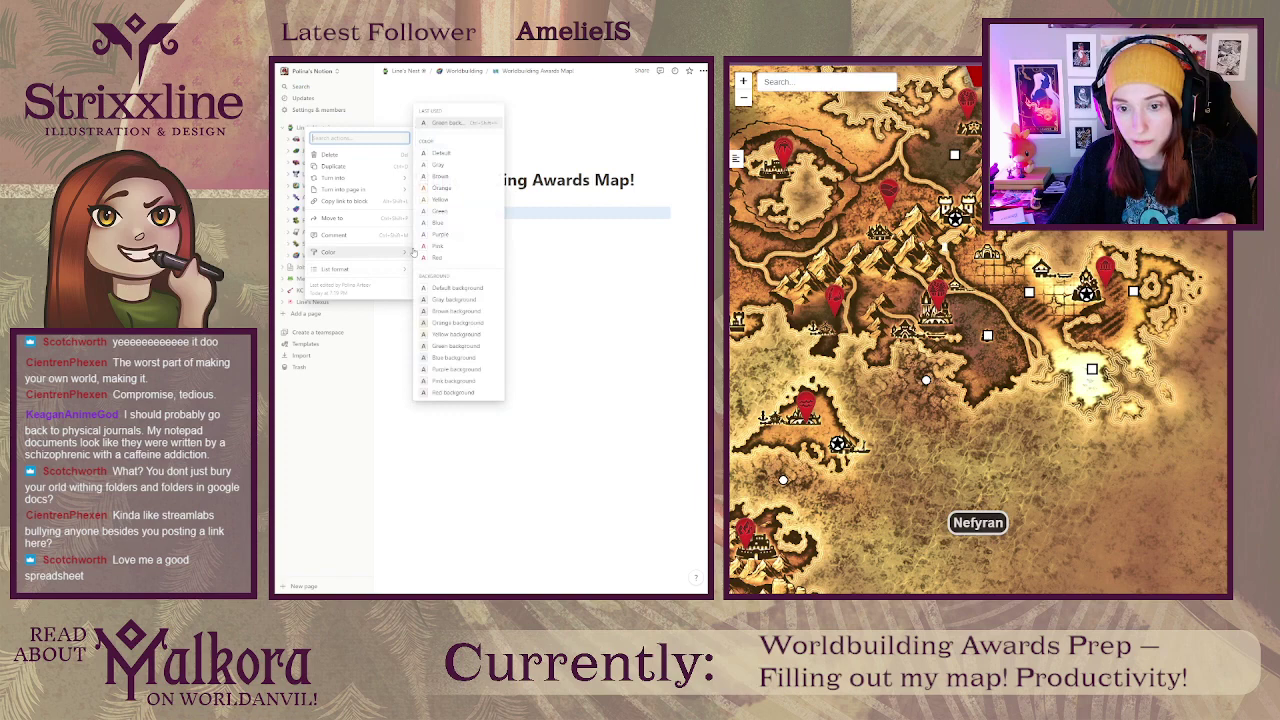
pyautogui.click(455, 392)
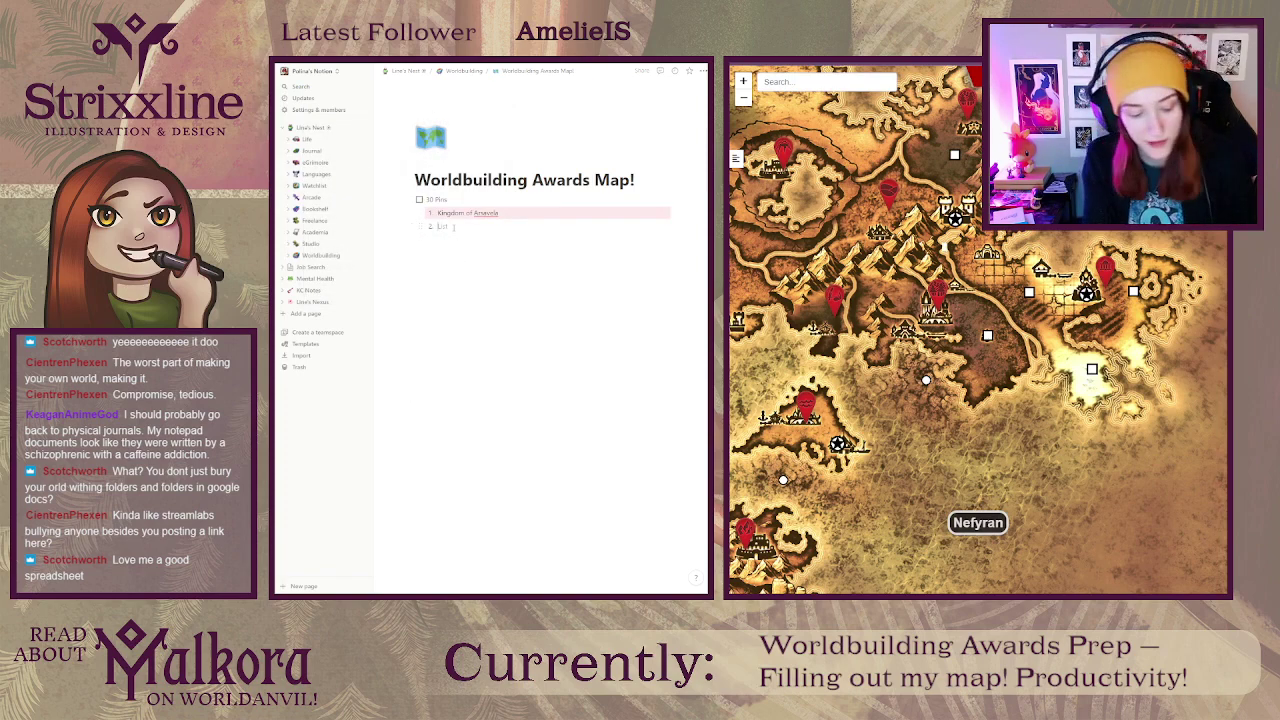
# Step: Add "Savelyn Northlands", the Barrens region, the Forest region and a fifth place name as entries two to five of the numbered list
pyautogui.write('Savelyn Northlands')
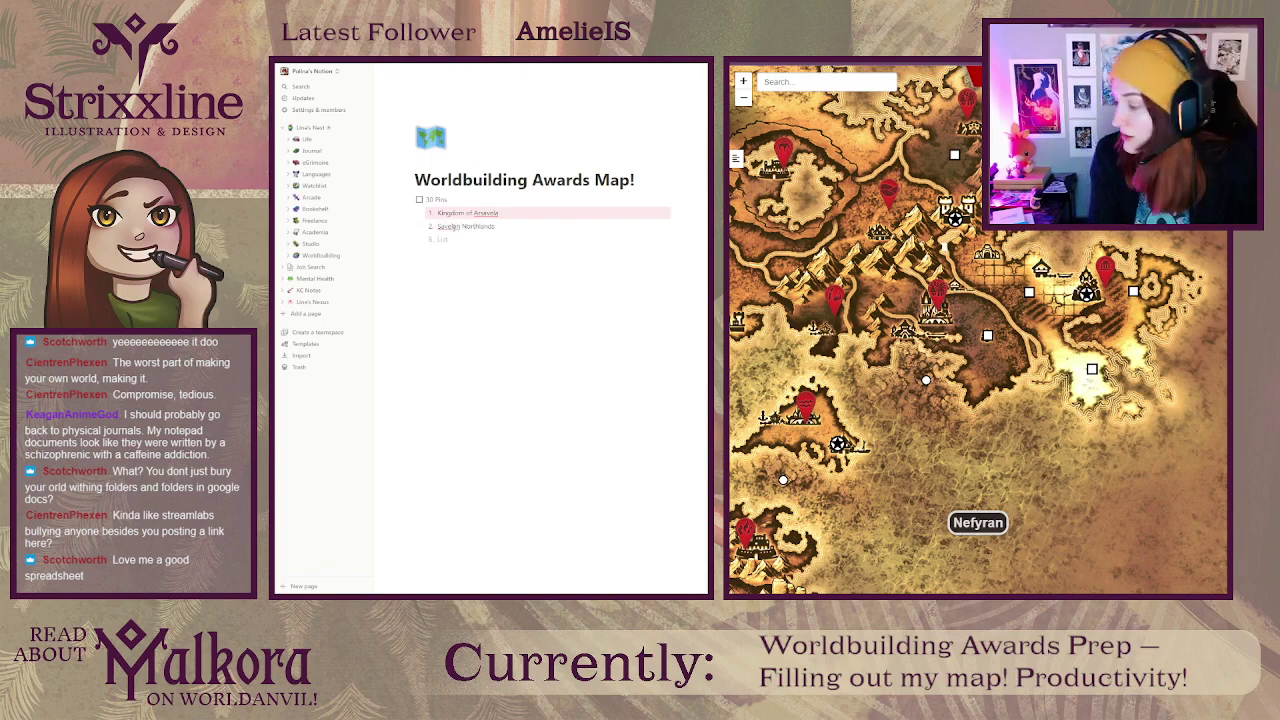
pyautogui.write('hl')
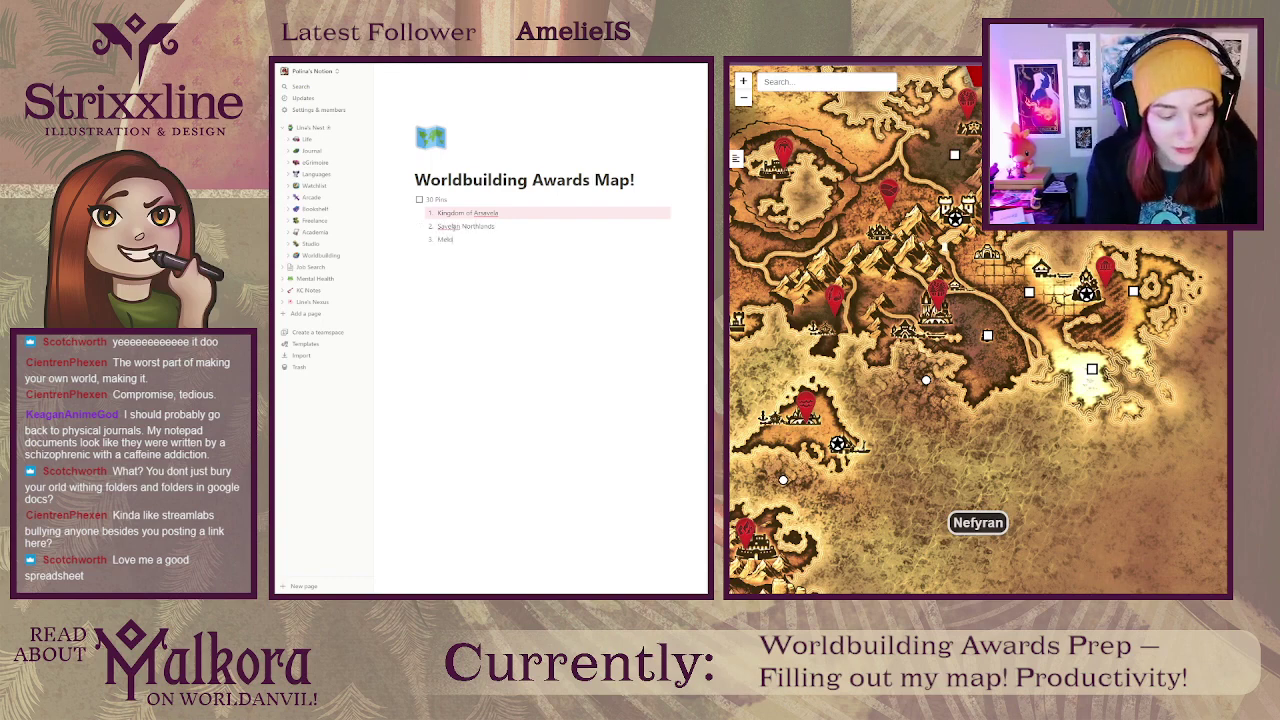
pyautogui.write('zah Barrens')
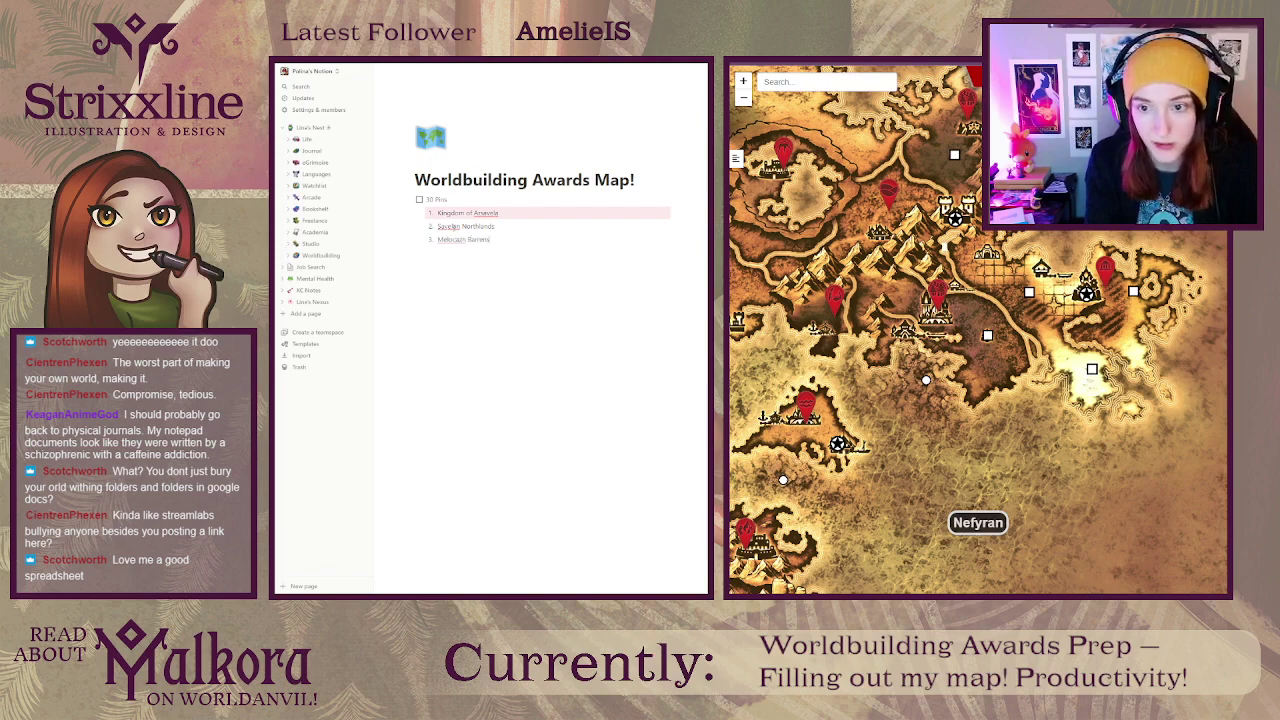
pyautogui.press('Return')
pyautogui.write('Il')
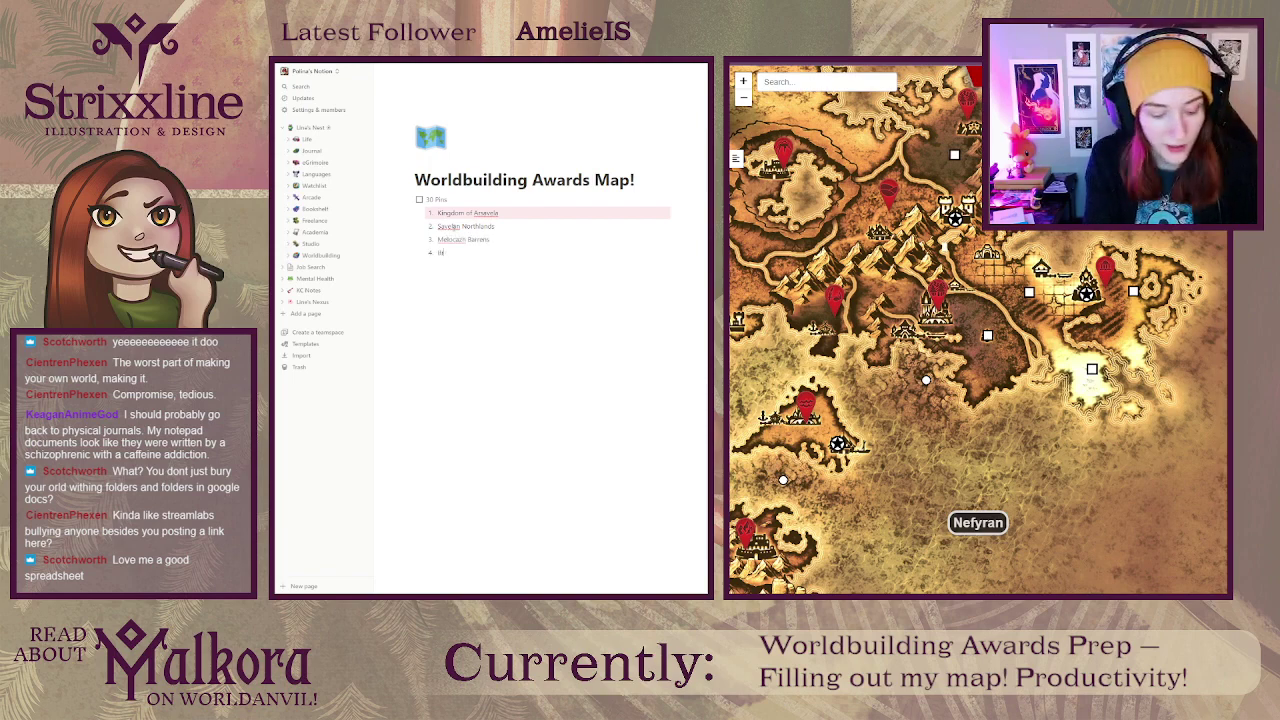
pyautogui.write('mevel Forest')
pyautogui.press('Return')
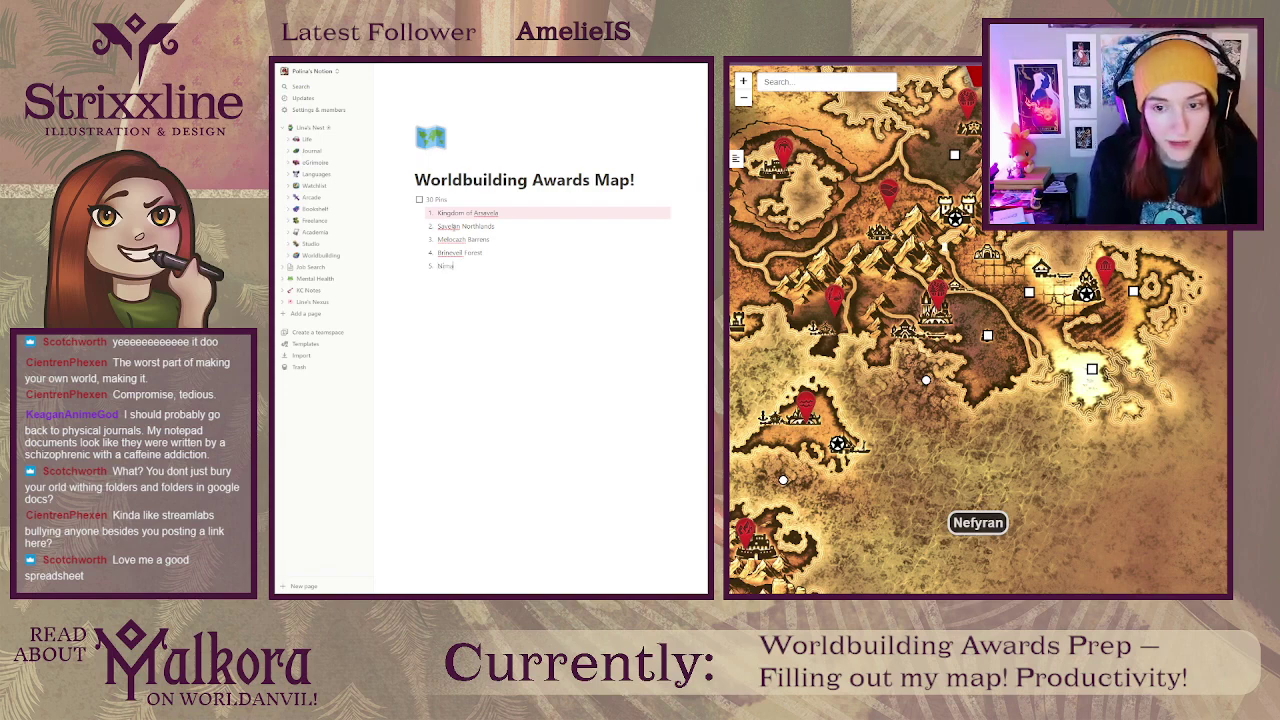
pyautogui.press('Return')
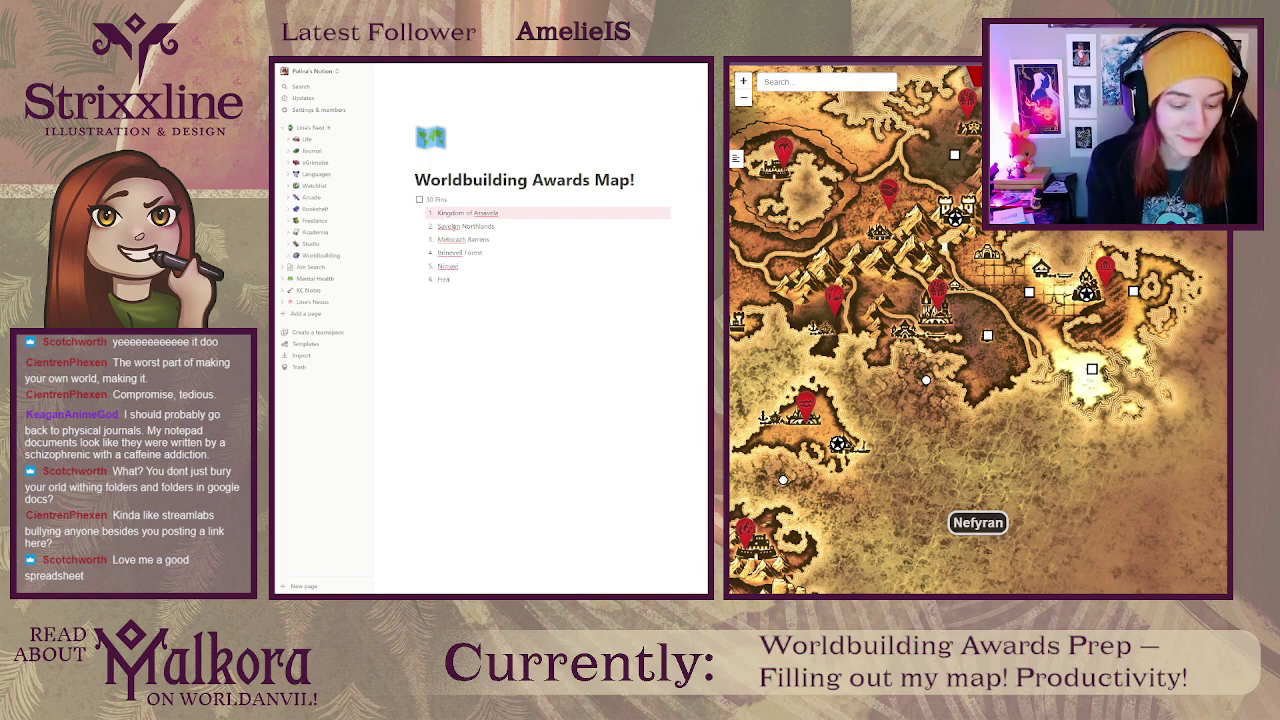
# Step: Add "Hearthwild" and "Velen Reef" as the sixth and seventh entries of the pin list
pyautogui.write('h')
pyautogui.press('BackSpace')
pyautogui.press('BackSpace')
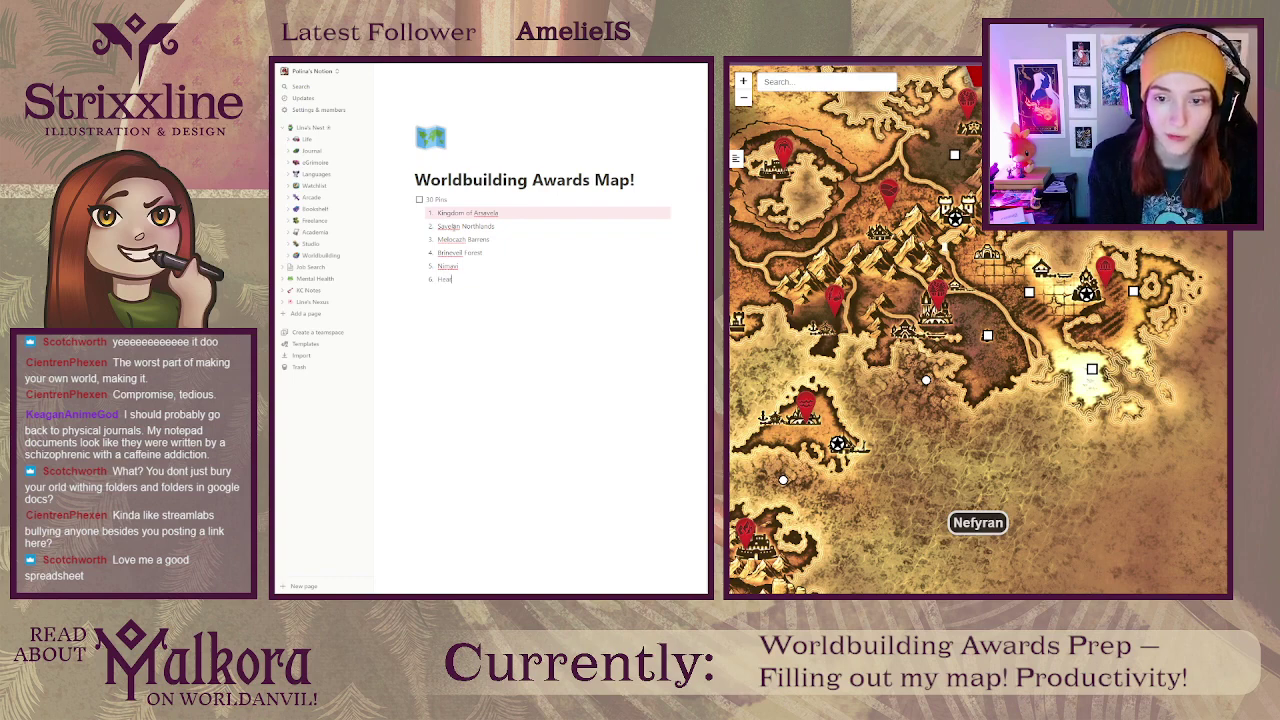
pyautogui.write('rthwild')
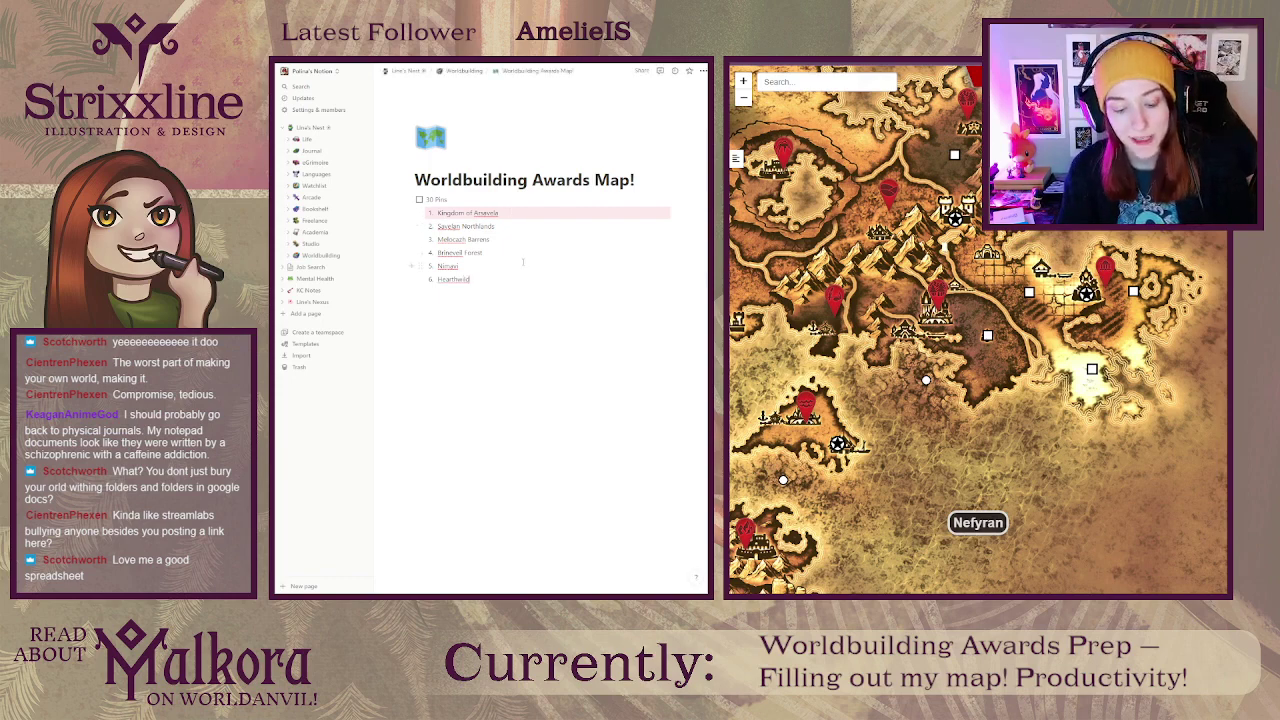
pyautogui.press('Return')
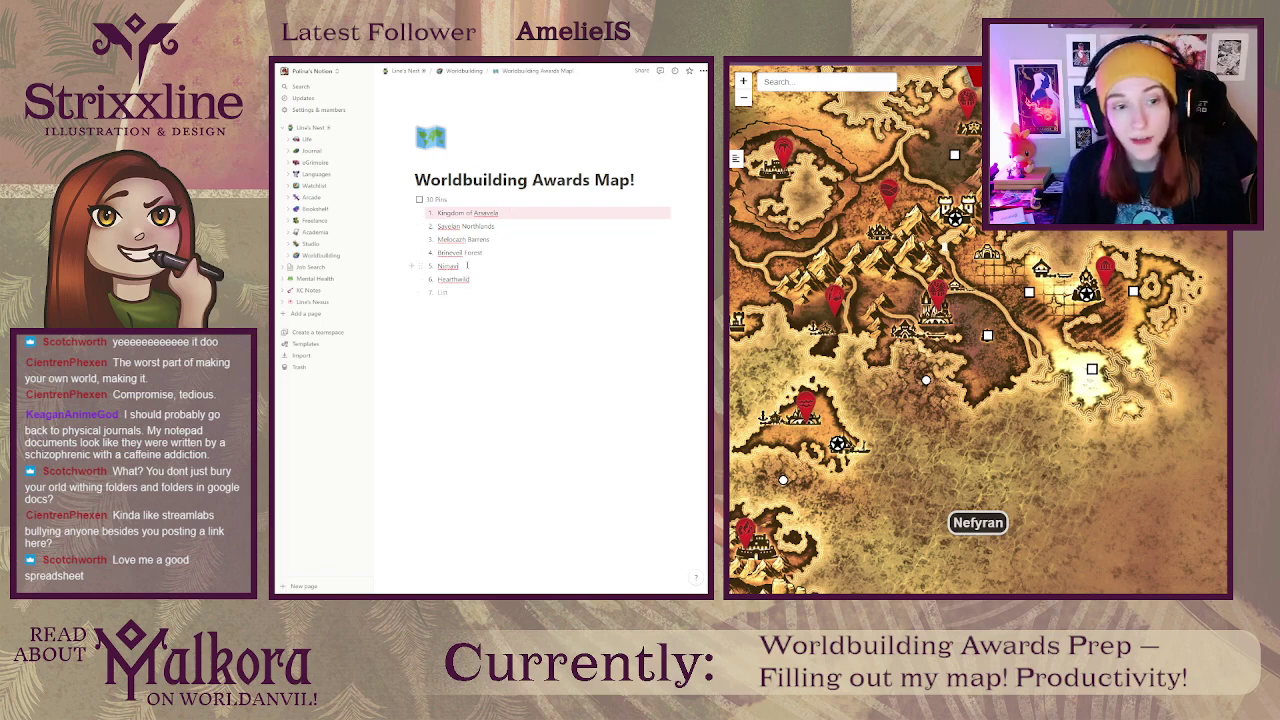
pyautogui.click(440, 292)
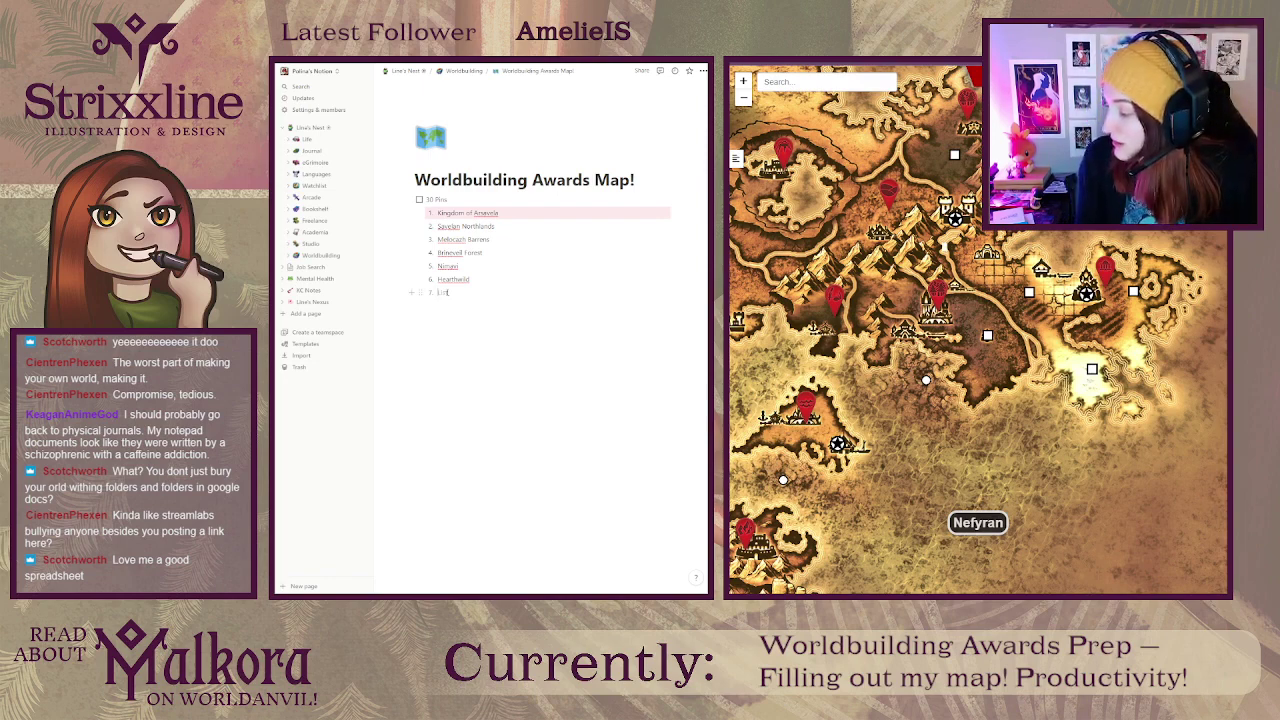
pyautogui.write('Velb')
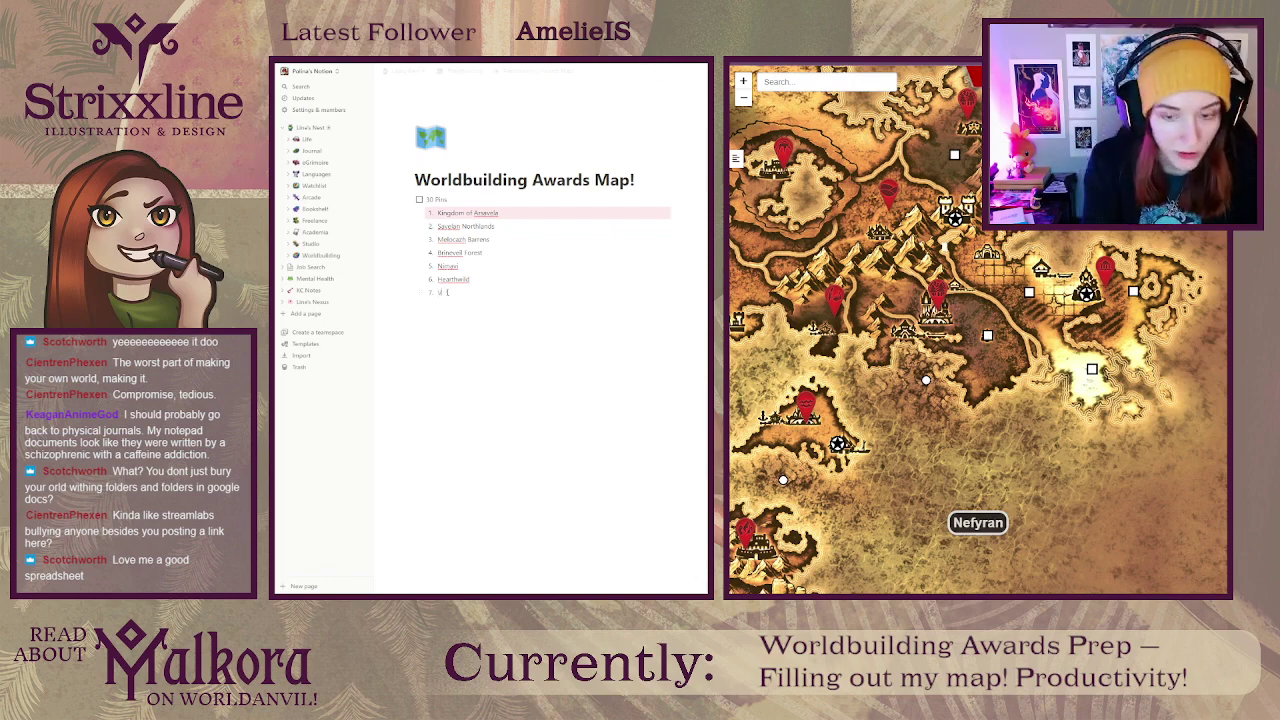
pyautogui.write(' Reef')
pyautogui.press('Return')
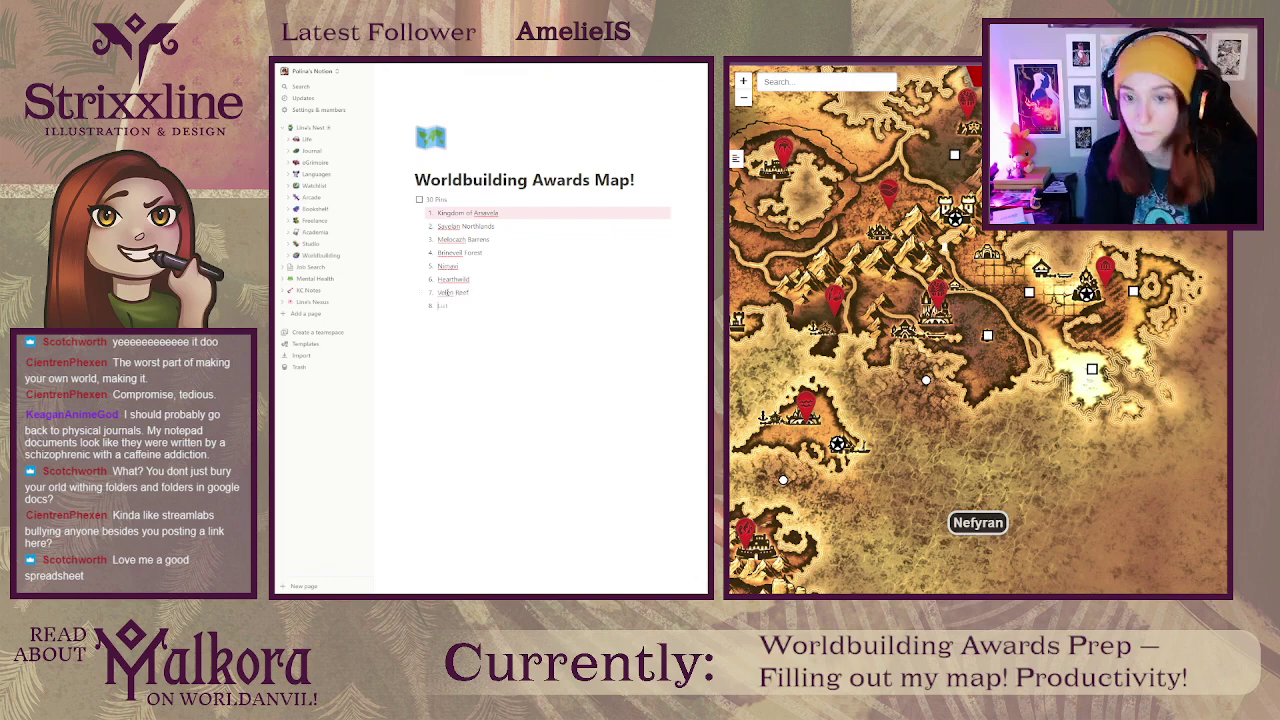
# Step: Give the fifth list entry the same red background as "Kingdom of Anavela"
pyautogui.click(420, 266)
pyautogui.moveTo(388, 313)
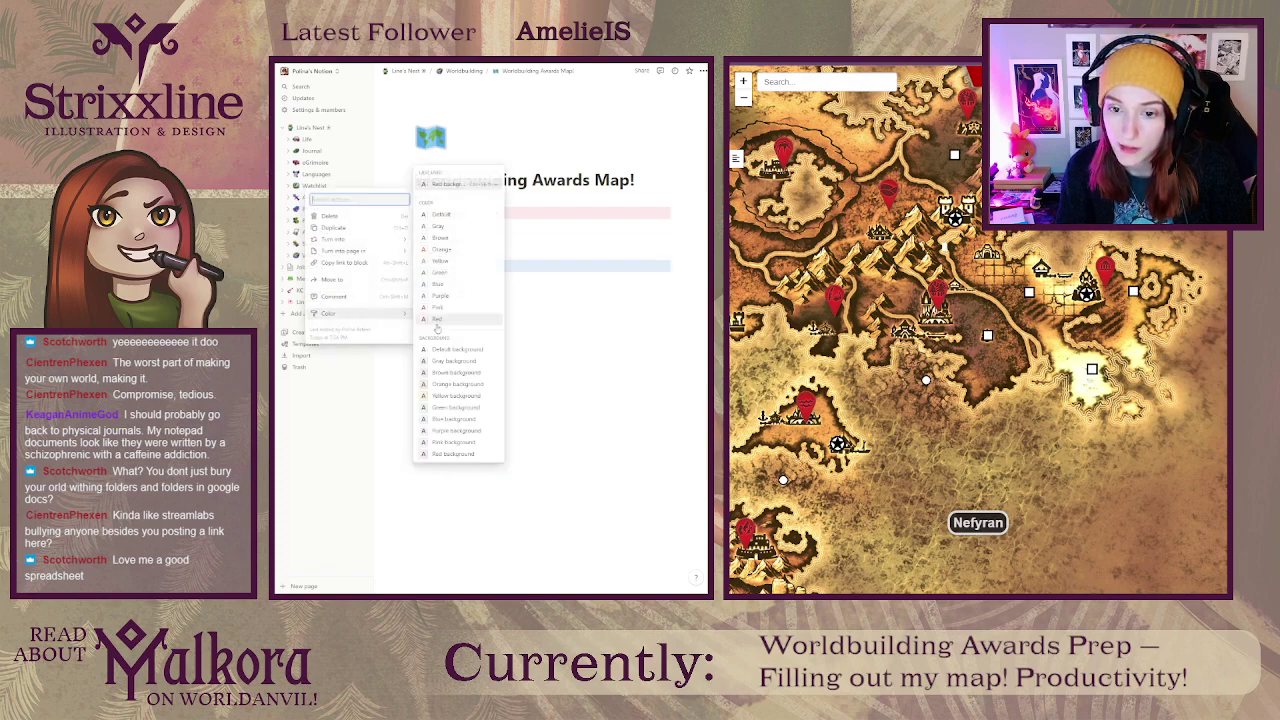
pyautogui.click(462, 447)
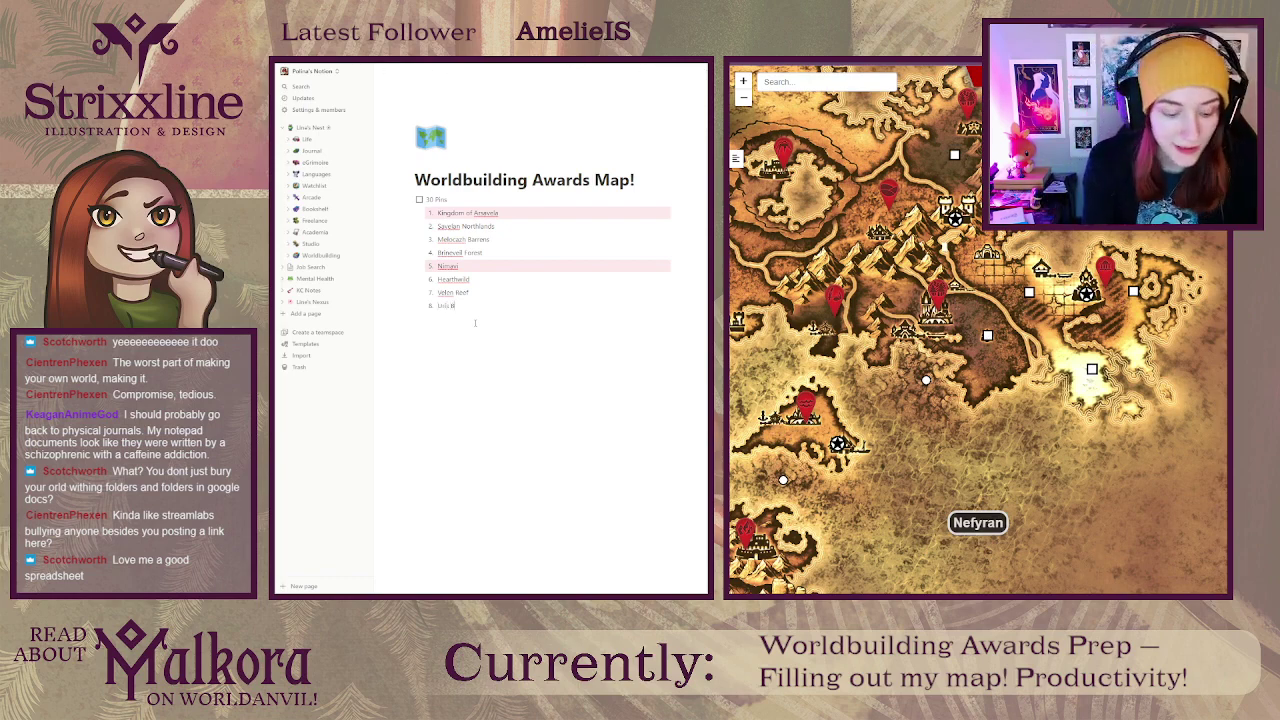
# Step: Add "Uris Braena" and the second Uris location as the eighth and ninth entries, and start a tenth entry
pyautogui.press('Return')
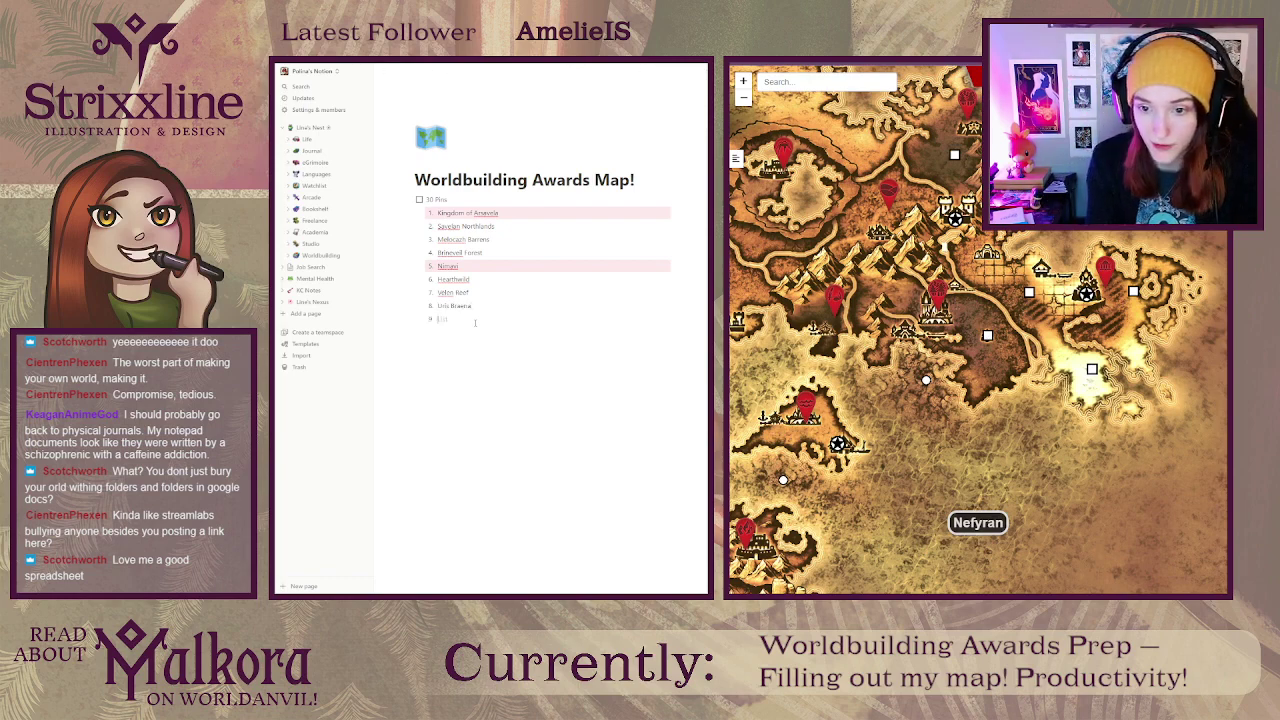
pyautogui.write('Ulis')
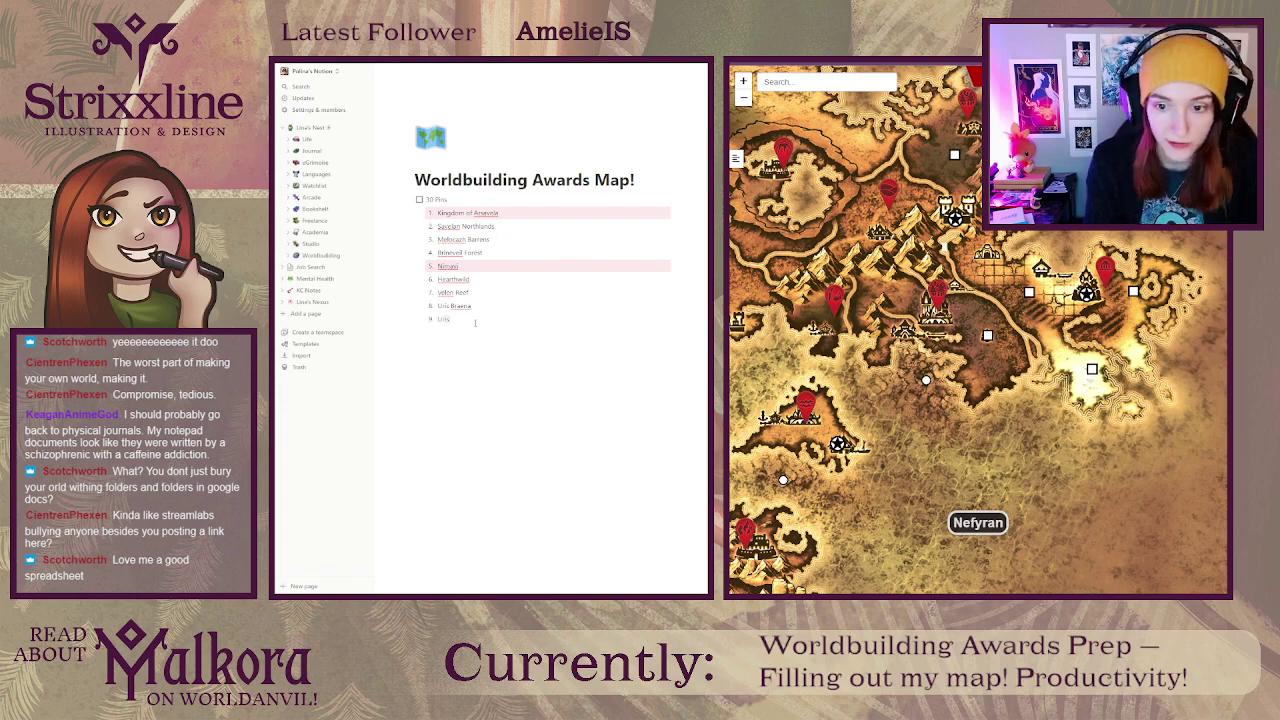
pyautogui.write(' Halro')
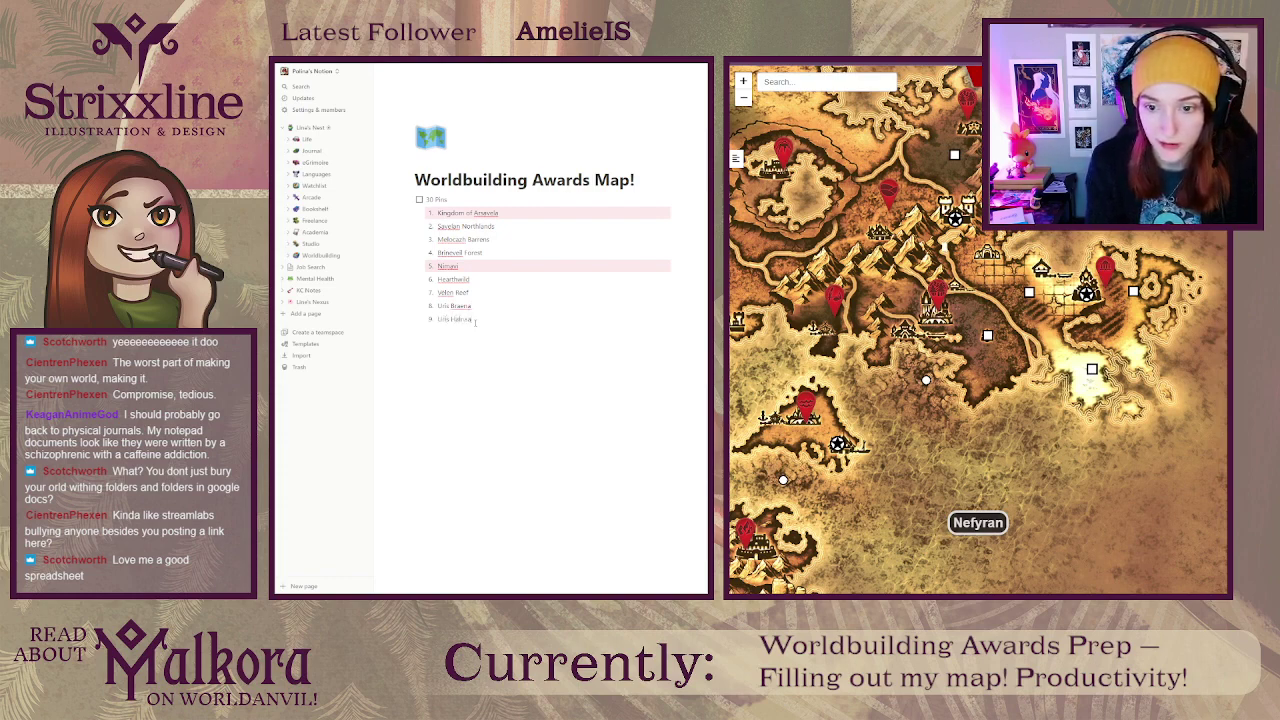
pyautogui.press('Return')
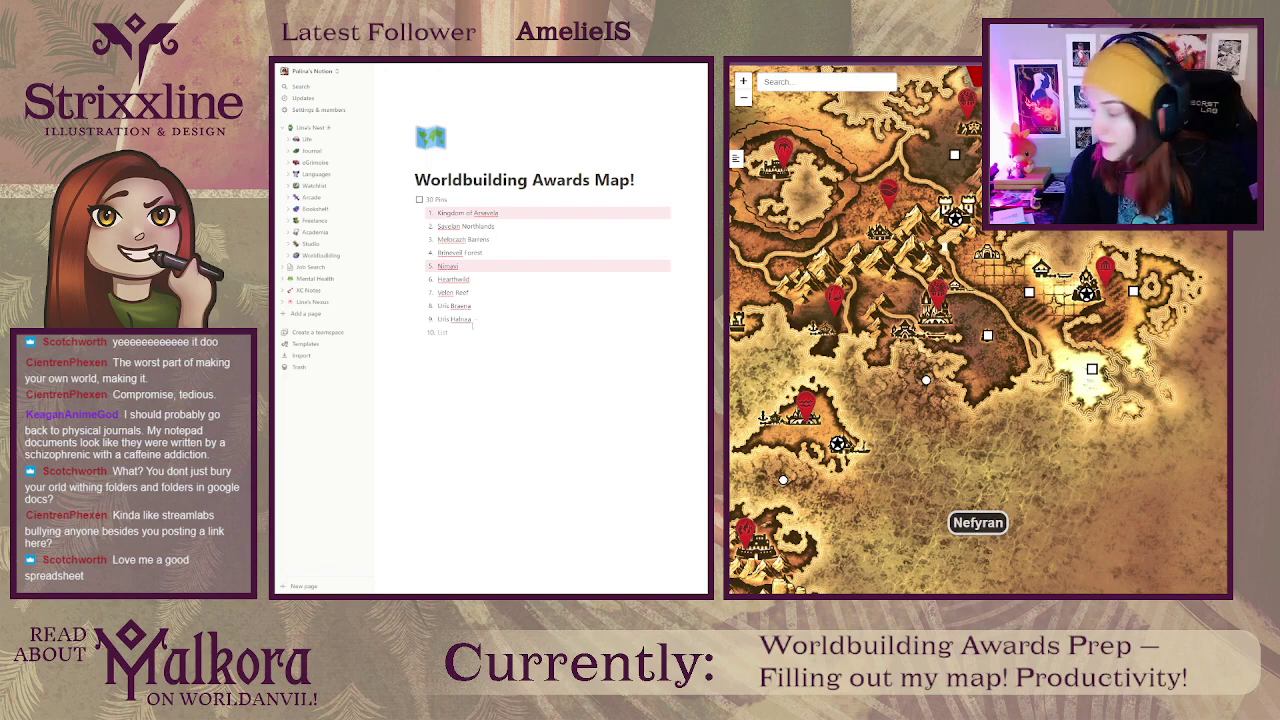
# Step: Give "Uris Braena" and the second Uris location, the eighth and ninth list entries, a red background
pyautogui.moveTo(475, 320); pyautogui.dragTo(450, 305)
pyautogui.click(419, 305)
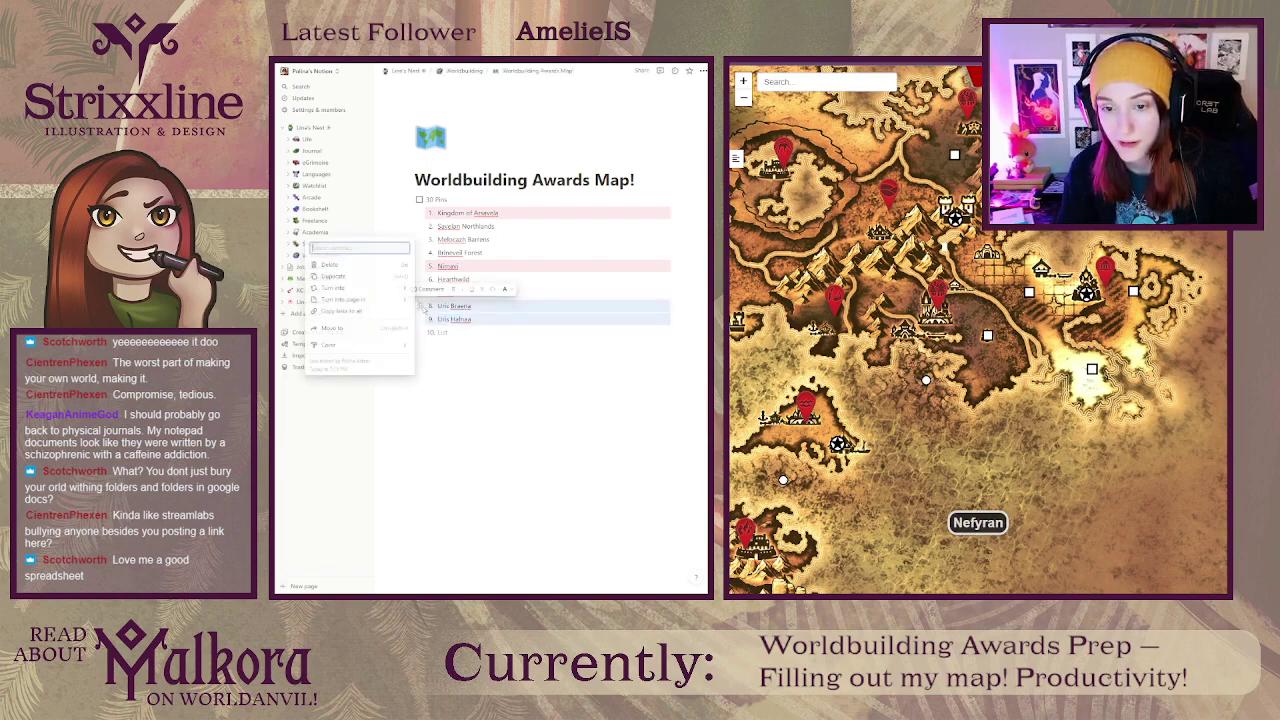
pyautogui.moveTo(380, 350)
pyautogui.click(455, 485)
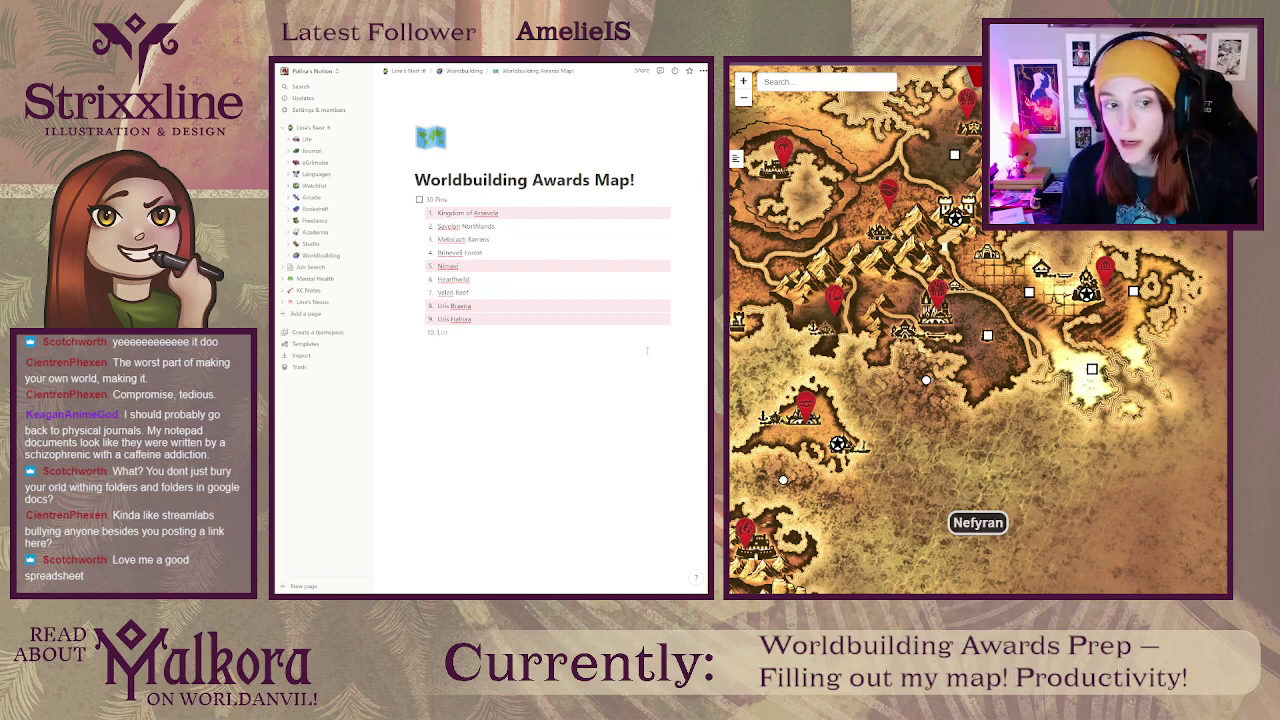
# Step: Insert another place name as the ninth list entry, between the two Uris locations
pyautogui.click(490, 305)
pyautogui.press('Return')
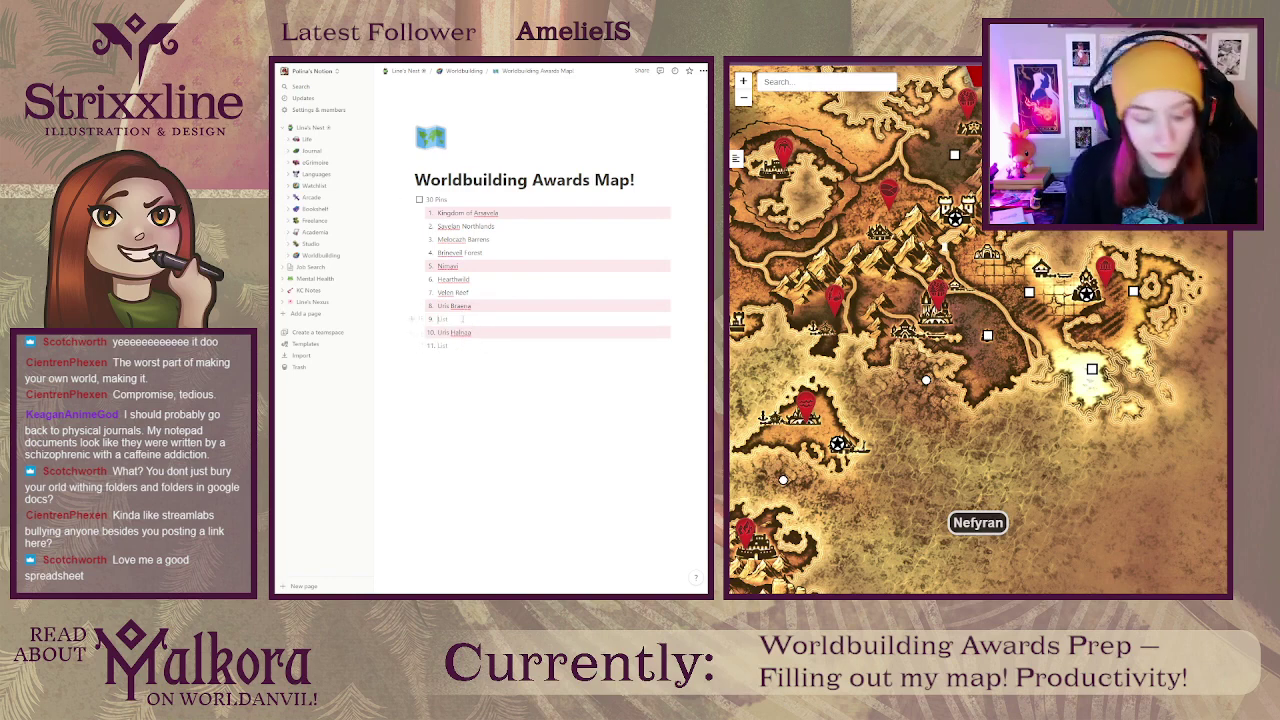
pyautogui.write('Hiffles')
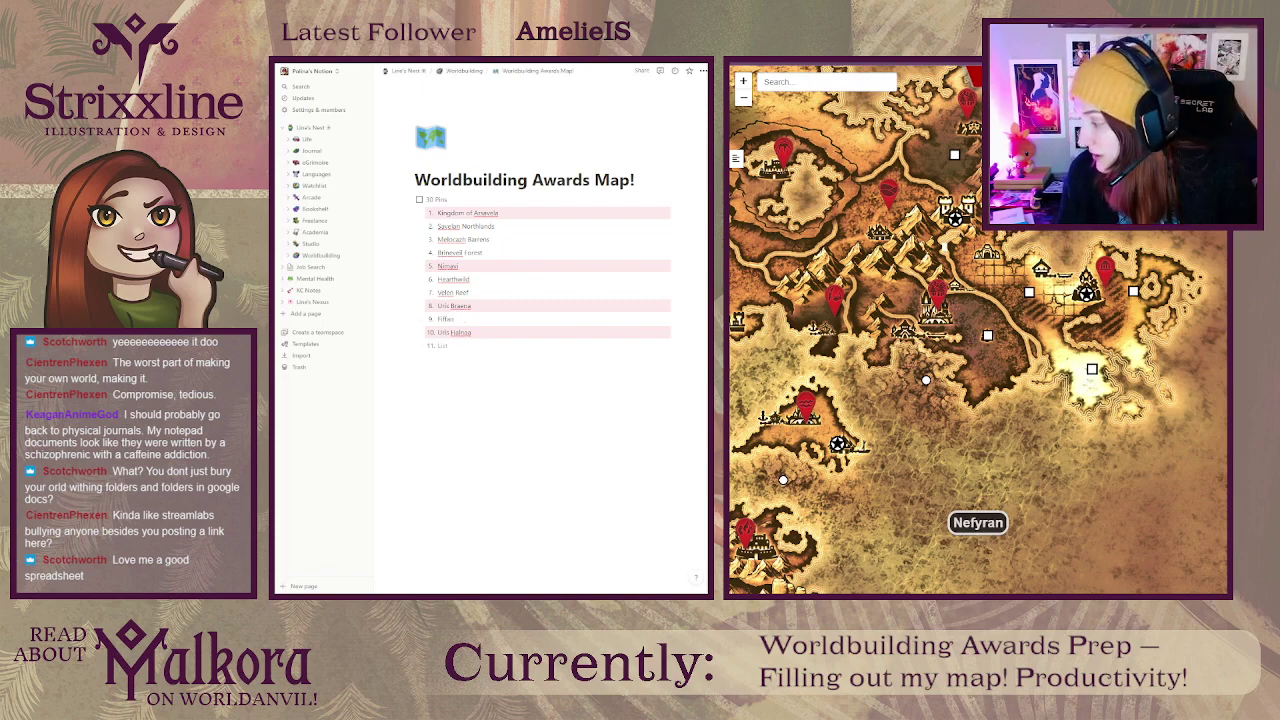
# Step: Add the location from the map label starting with "Balo" and "Dead Forest" as the eleventh and twelfth list entries
pyautogui.moveTo(963, 106); pyautogui.dragTo(975, 170)
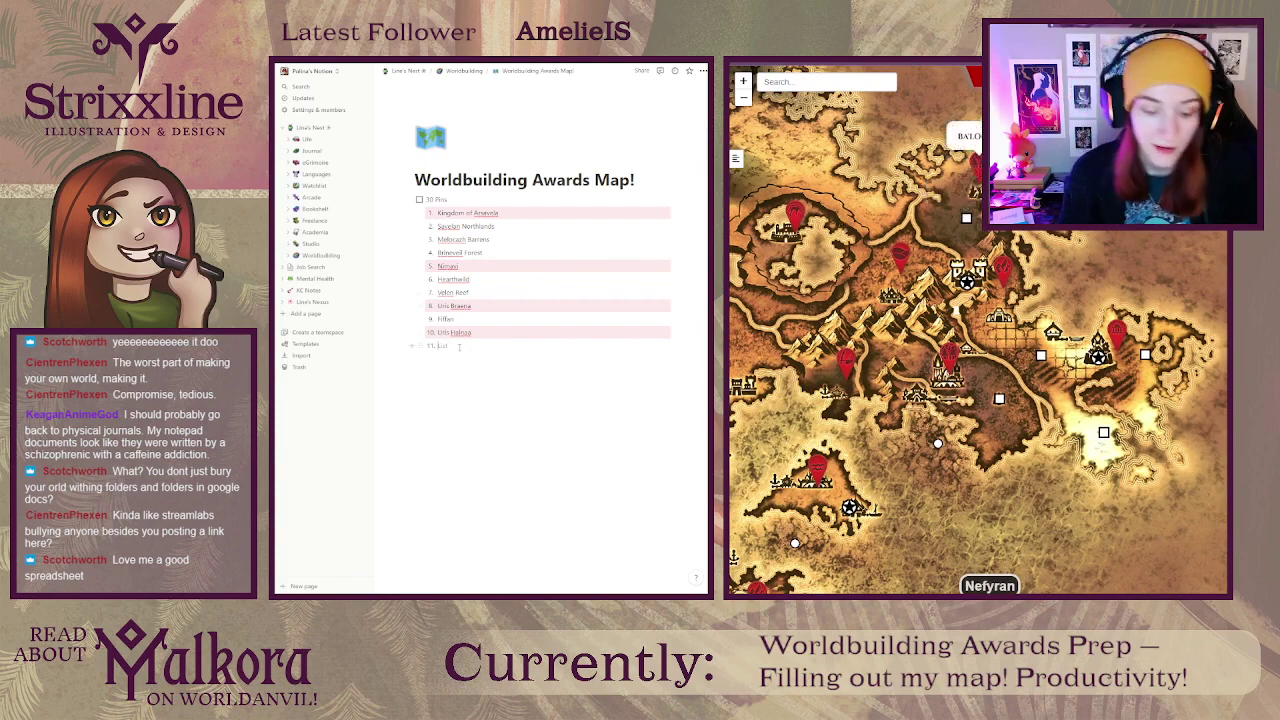
pyautogui.write('Bal')
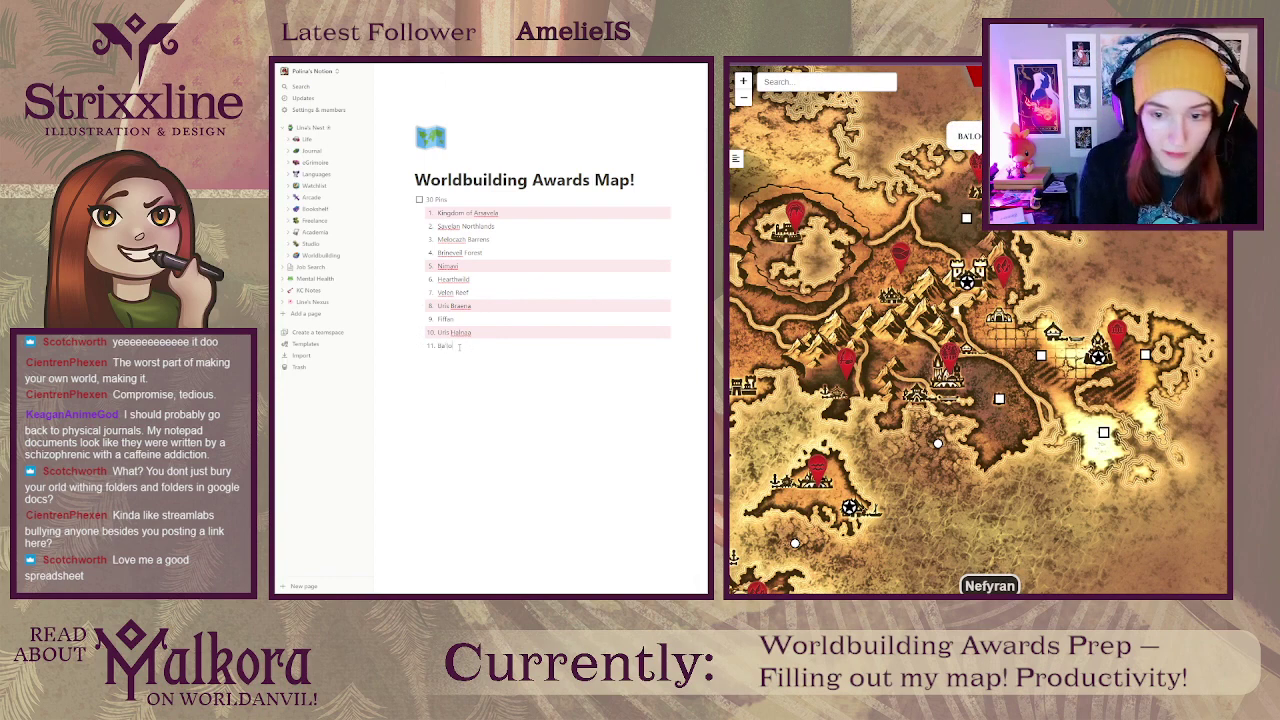
pyautogui.write('og')
pyautogui.press('Return')
pyautogui.write('D')
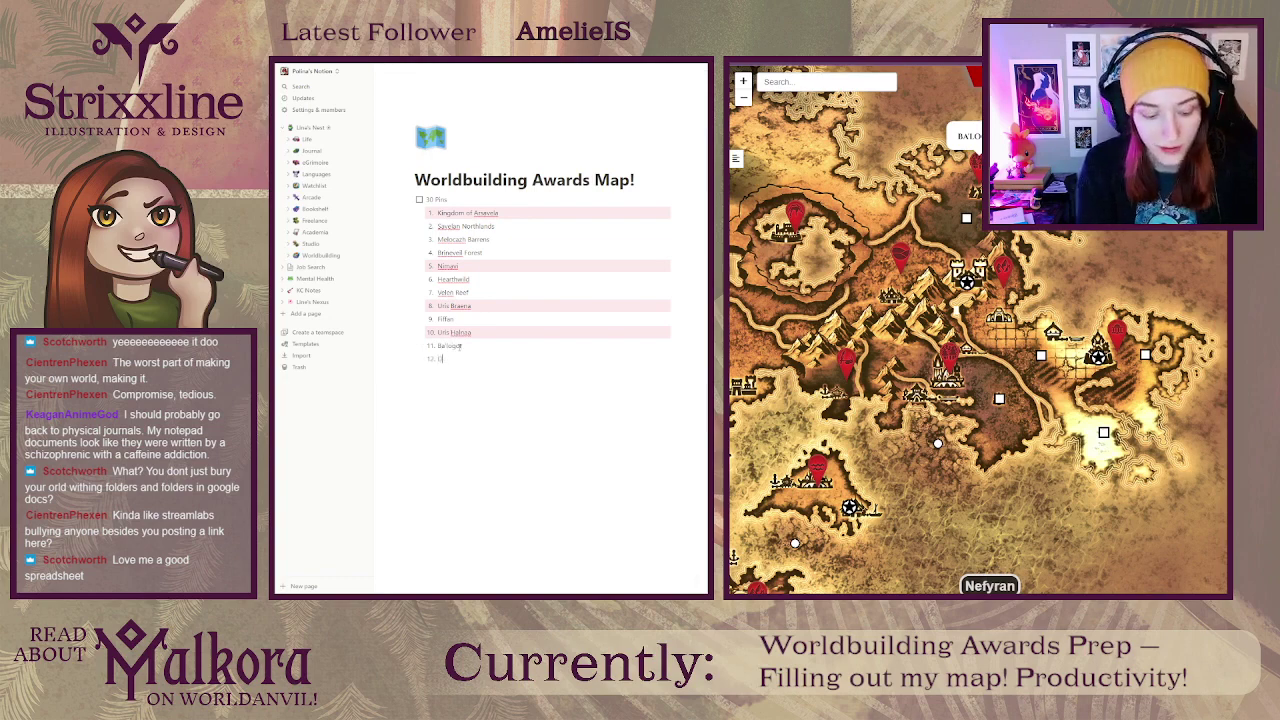
pyautogui.write('ead Forest')
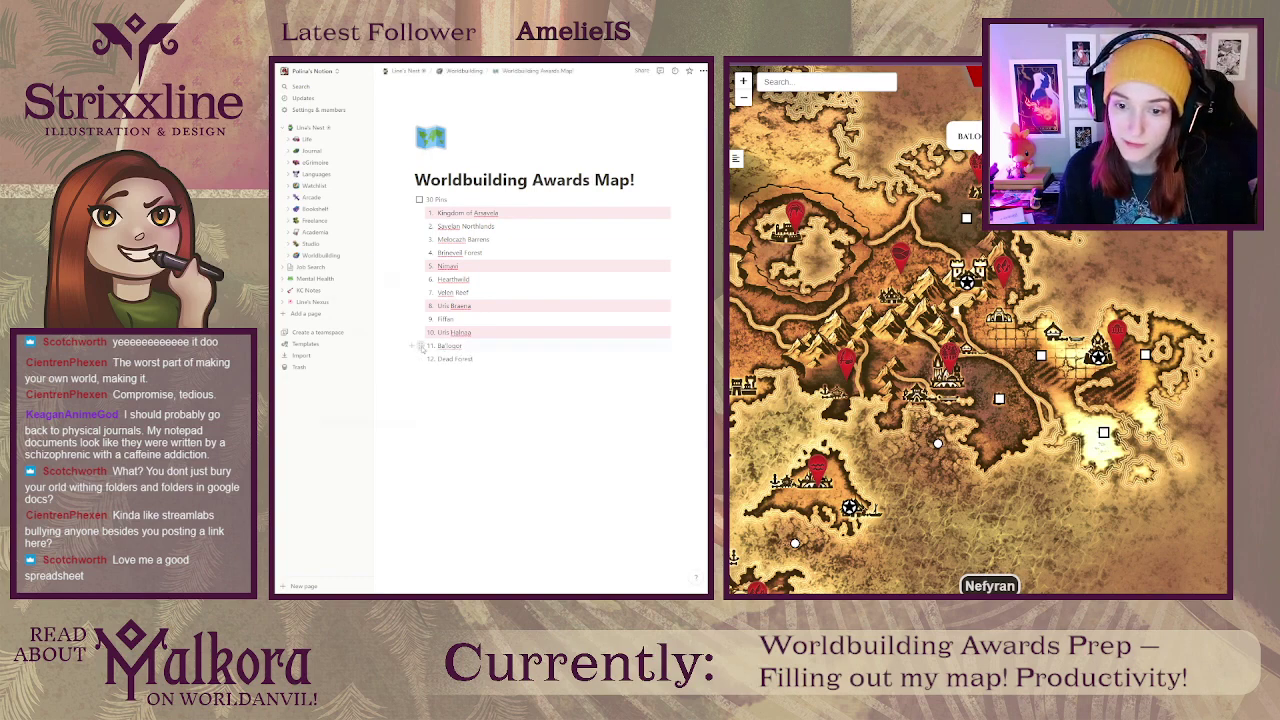
# Step: Give the eleventh list entry, just above "Dead Forest", a red background
pyautogui.click(421, 346)
pyautogui.moveTo(373, 397)
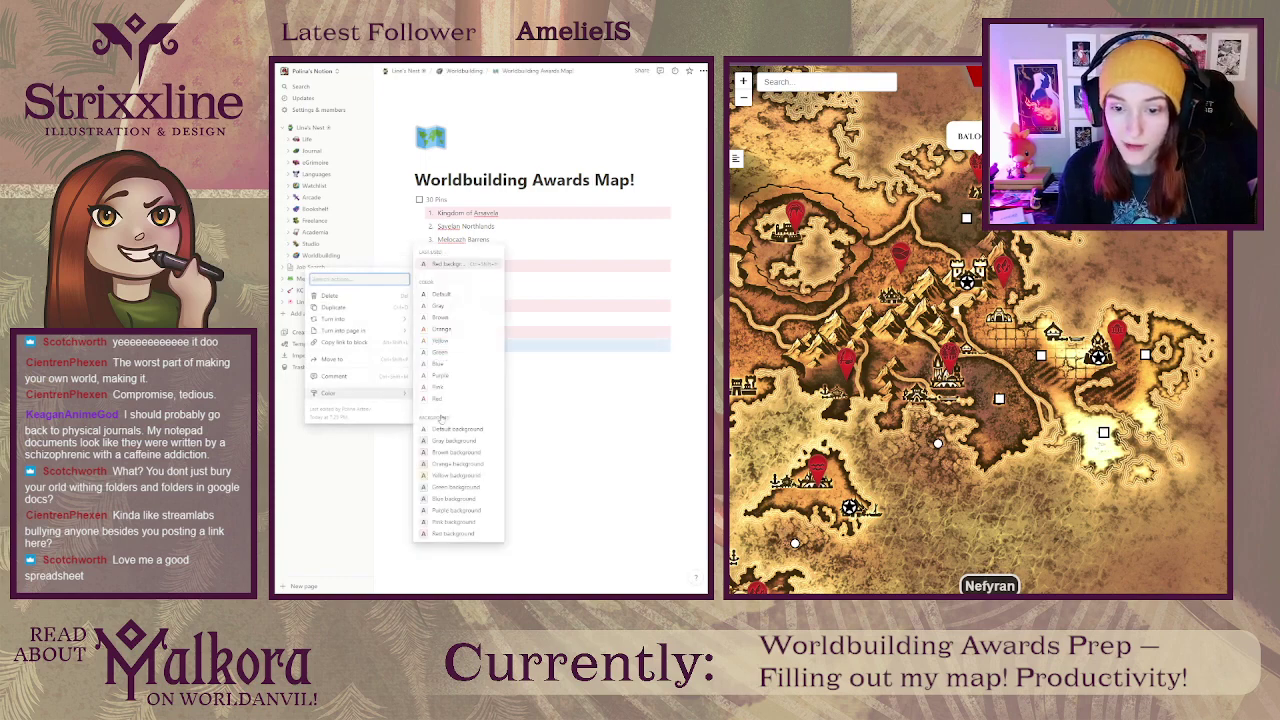
pyautogui.click(458, 534)
pyautogui.click(466, 380)
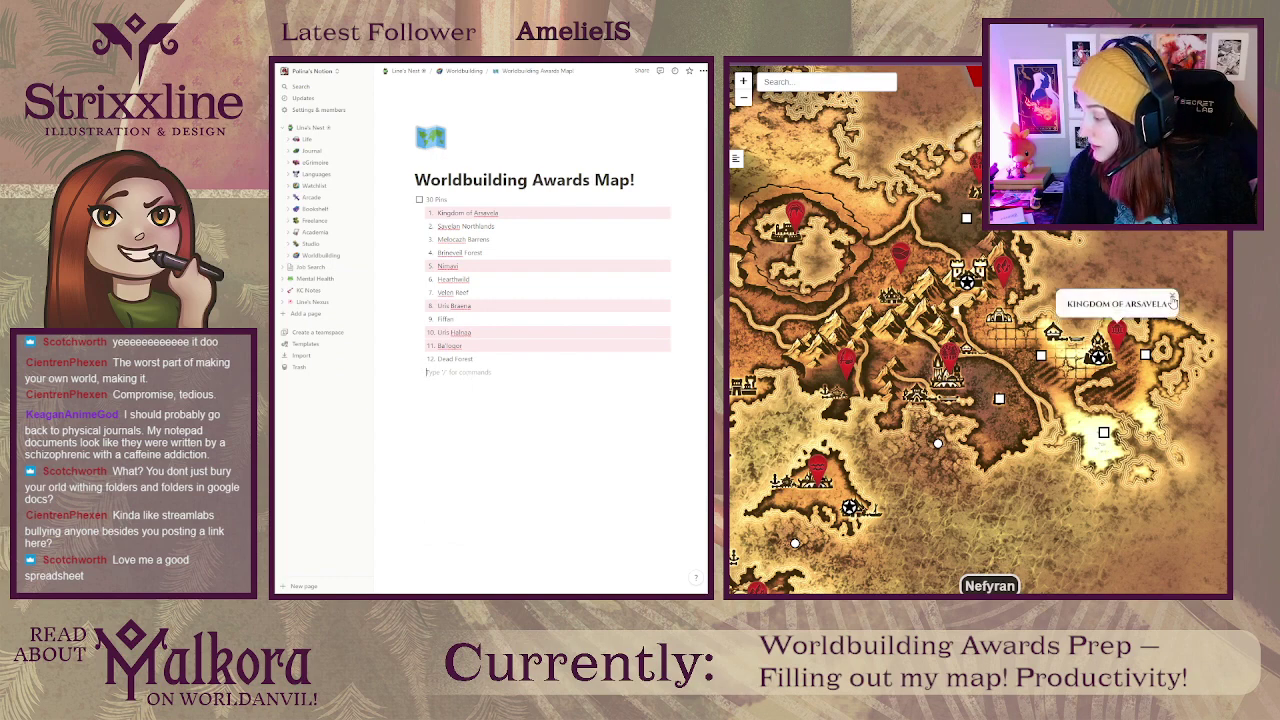
# Step: Look over the map's western areas and add the next two place names below "Dead Forest" as the thirteenth and fourteenth entries
pyautogui.moveTo(1066, 243); pyautogui.dragTo(1192, 246)
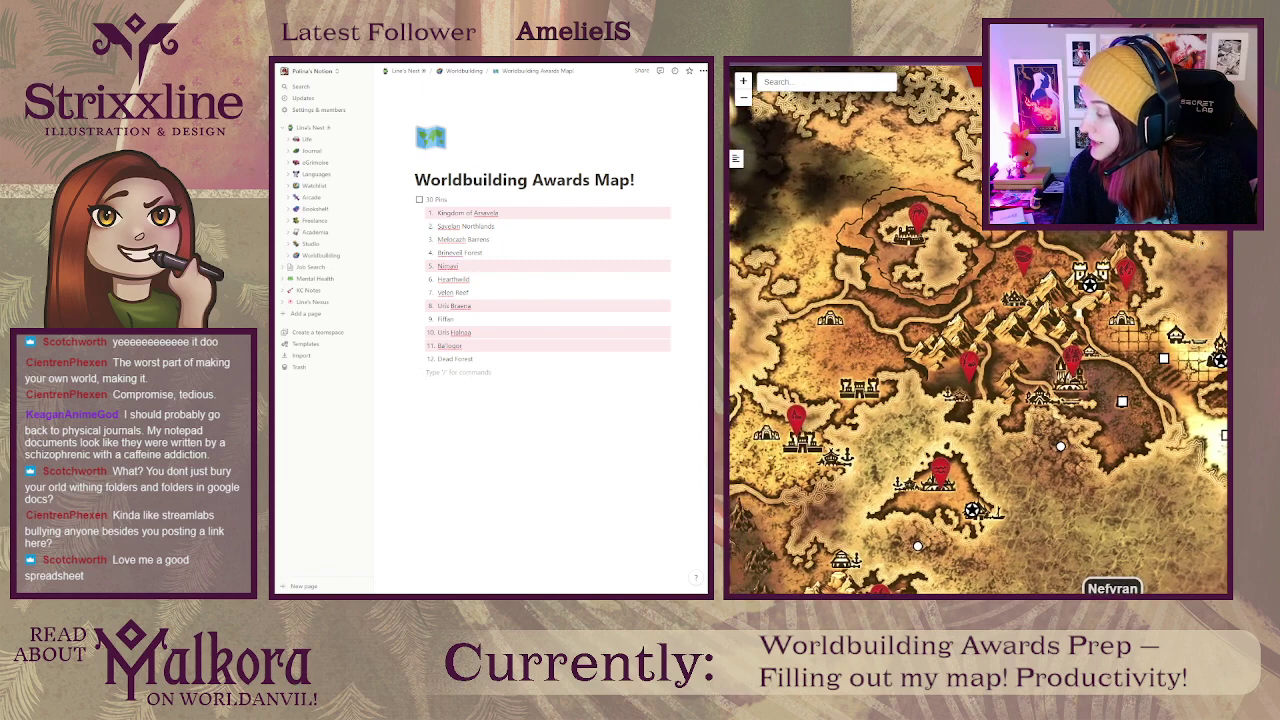
pyautogui.moveTo(1058, 260); pyautogui.dragTo(1047, 199)
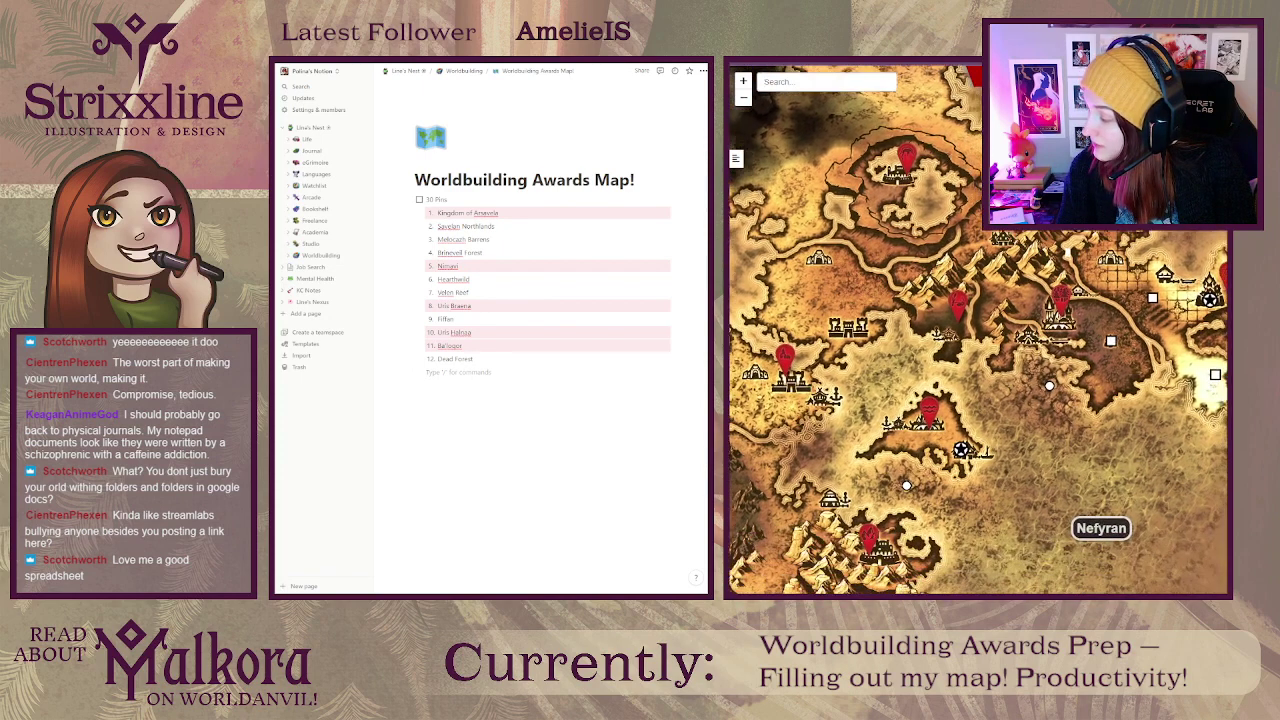
pyautogui.moveTo(980, 267); pyautogui.dragTo(988, 270)
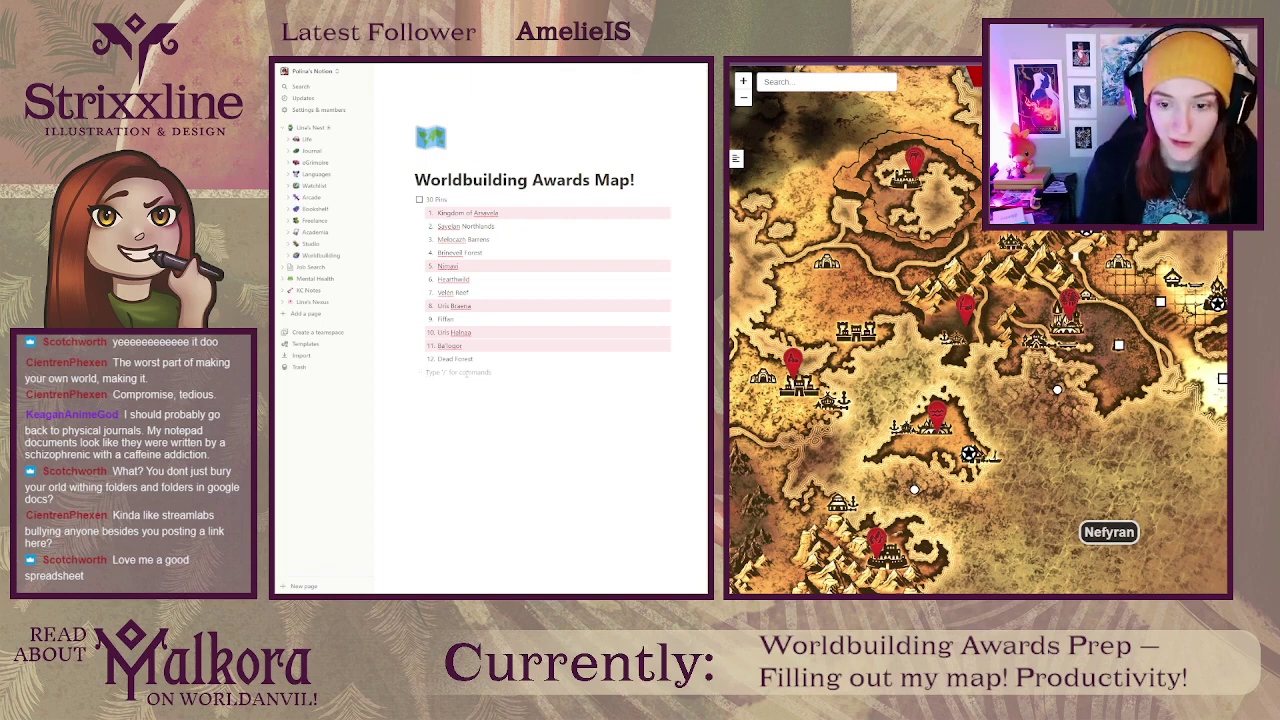
pyautogui.click(478, 359)
pyautogui.press('Return')
pyautogui.write('Lonchons')
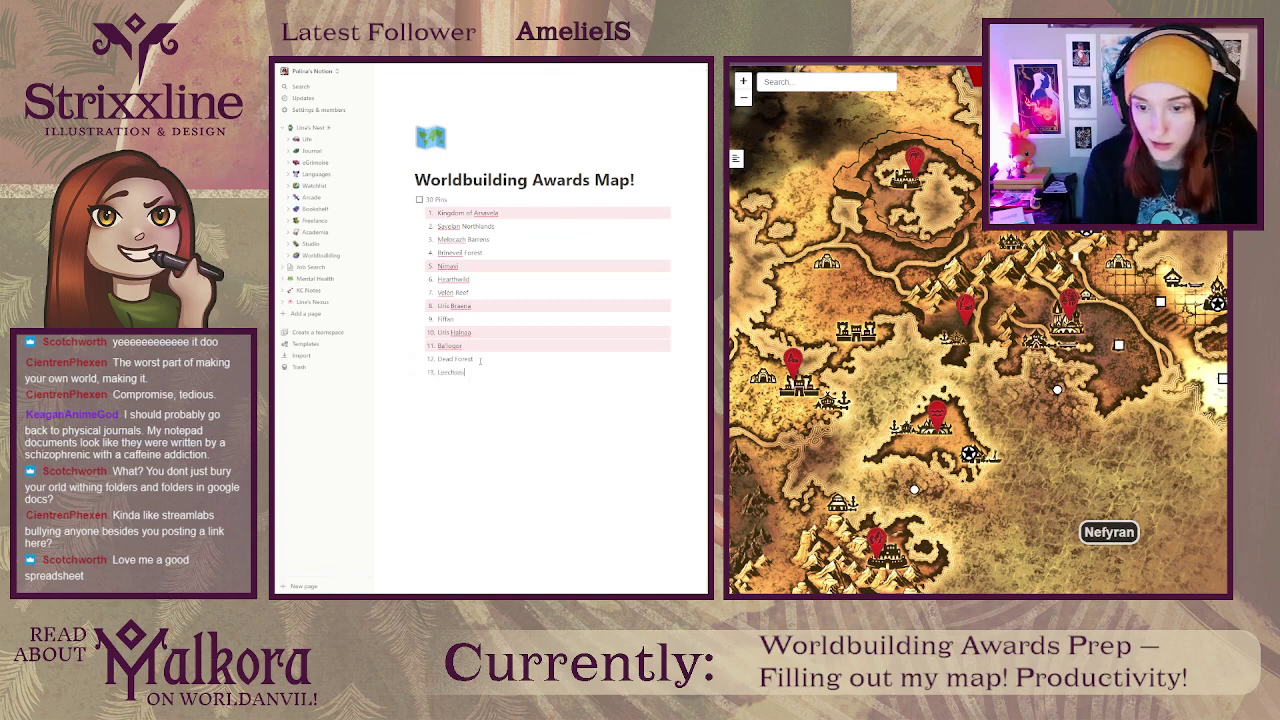
pyautogui.press('Return')
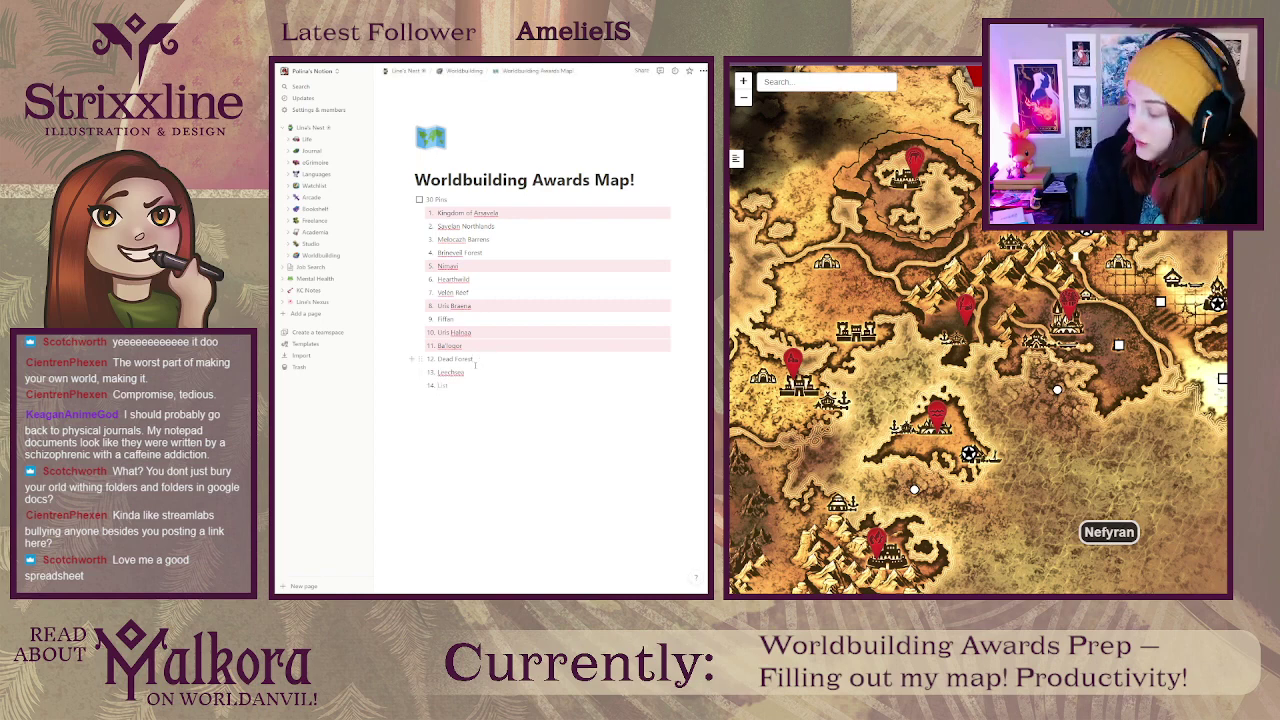
pyautogui.write("Lnu'mai")
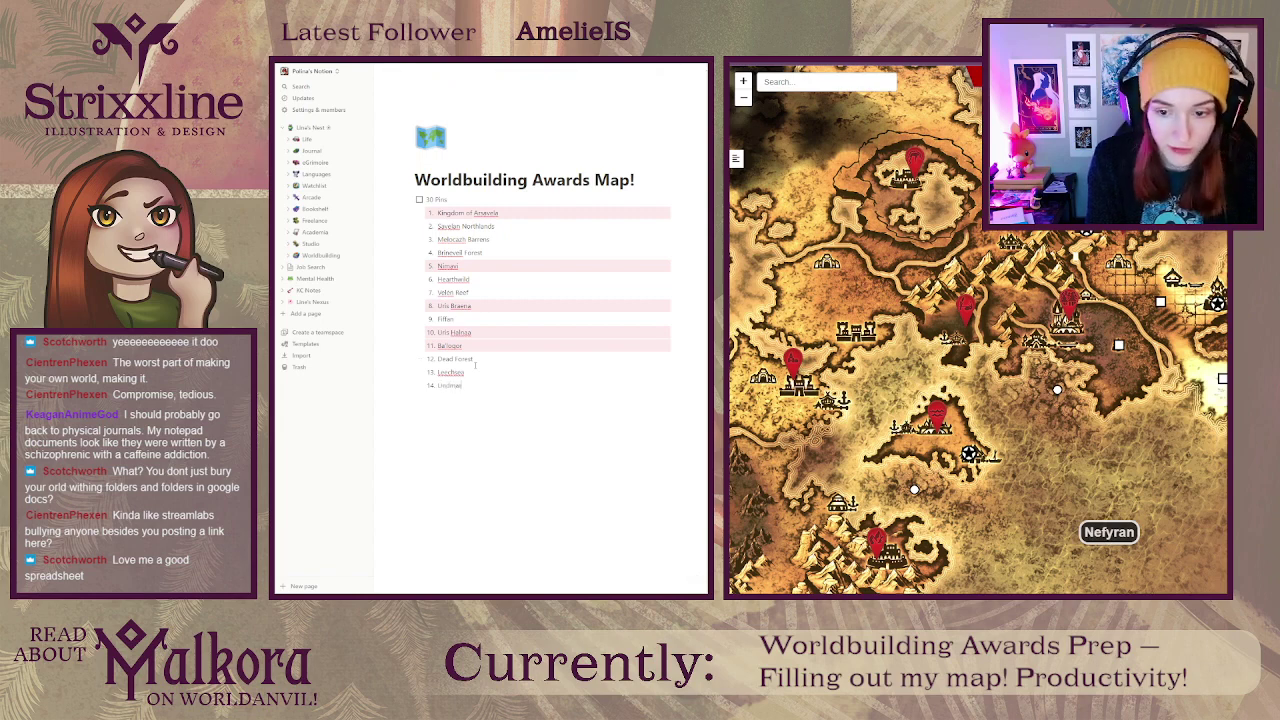
# Step: Add "Gold Port" and "Stykkel" as the fifteenth and sixteenth entries of the pin list
pyautogui.press('Return')
pyautogui.write('Gold')
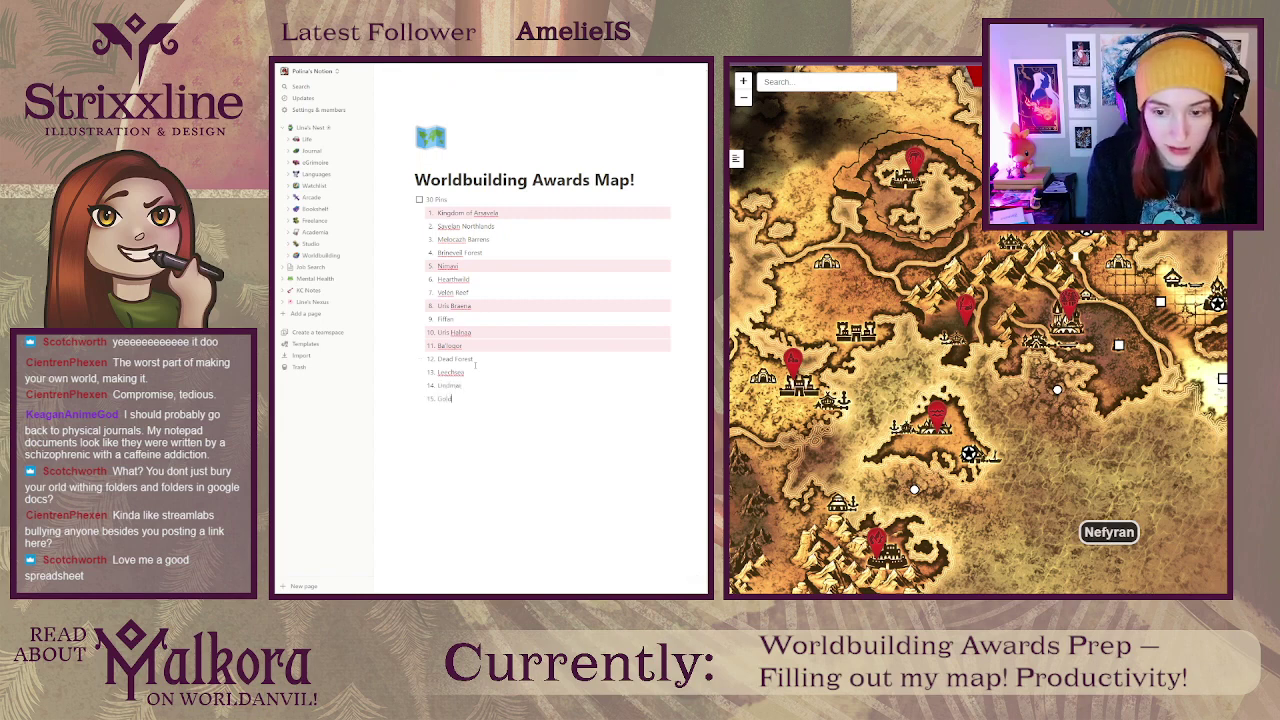
pyautogui.write(' Port')
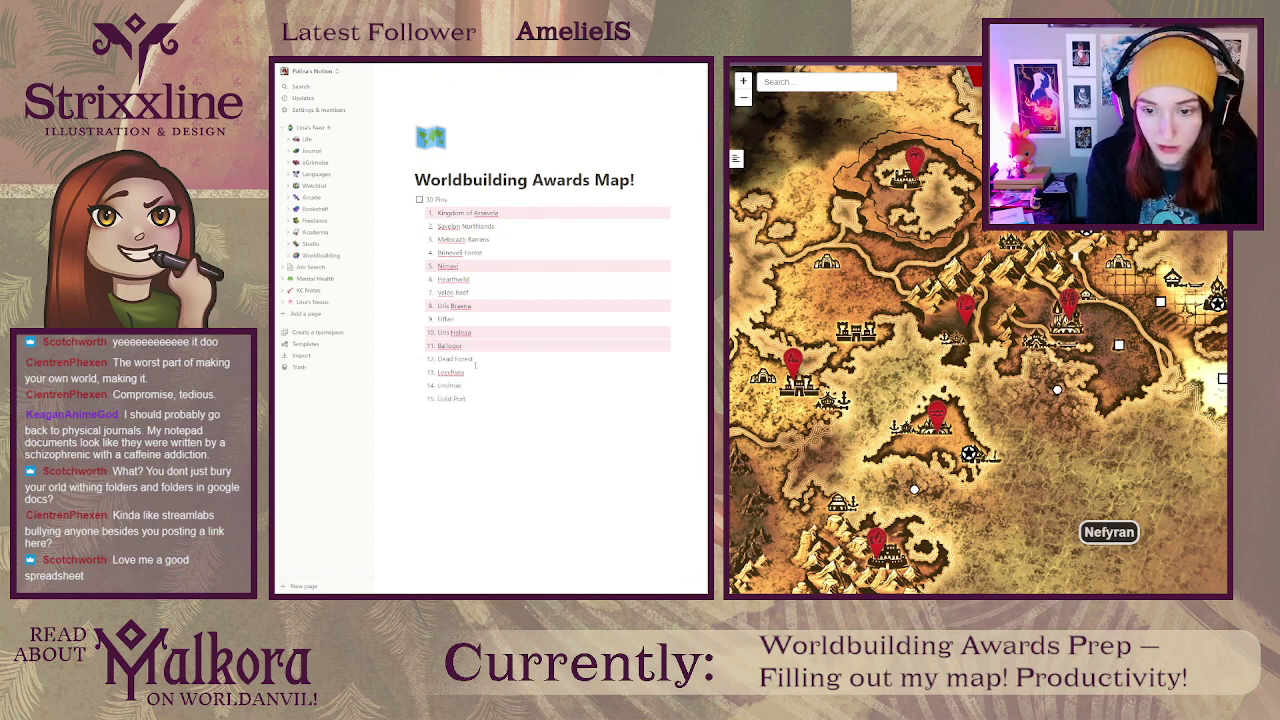
pyautogui.press('Return')
pyautogui.write('Stykker')
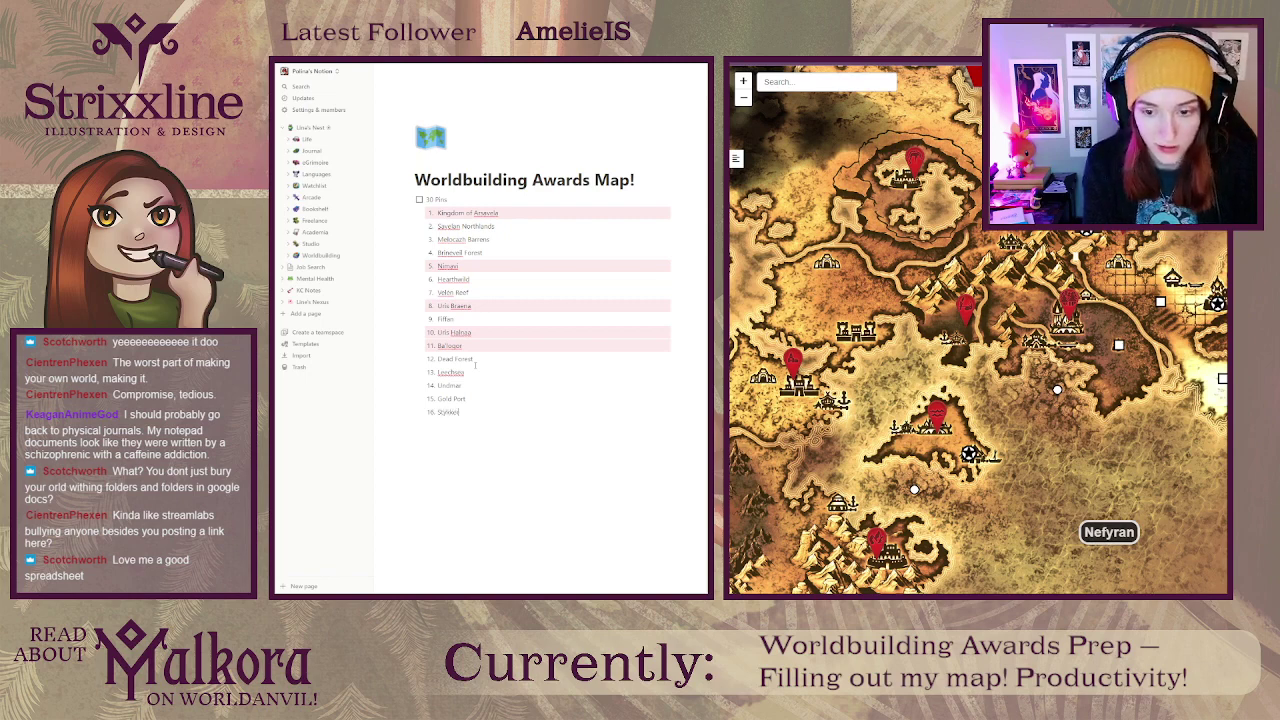
pyautogui.press('Return')
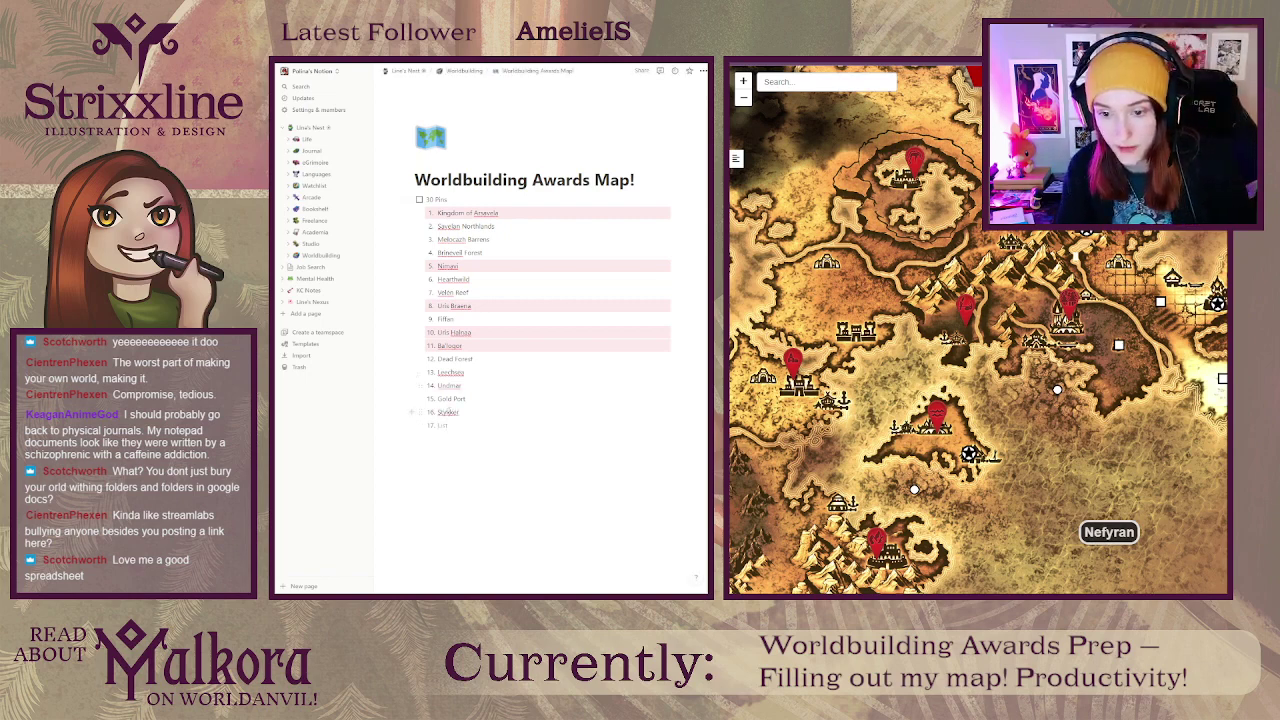
# Step: Give the thirteenth and fourteenth list entries, between "Dead Forest" and "Gold Port", a red background
pyautogui.moveTo(447, 411); pyautogui.dragTo(447, 373)
pyautogui.click(420, 372)
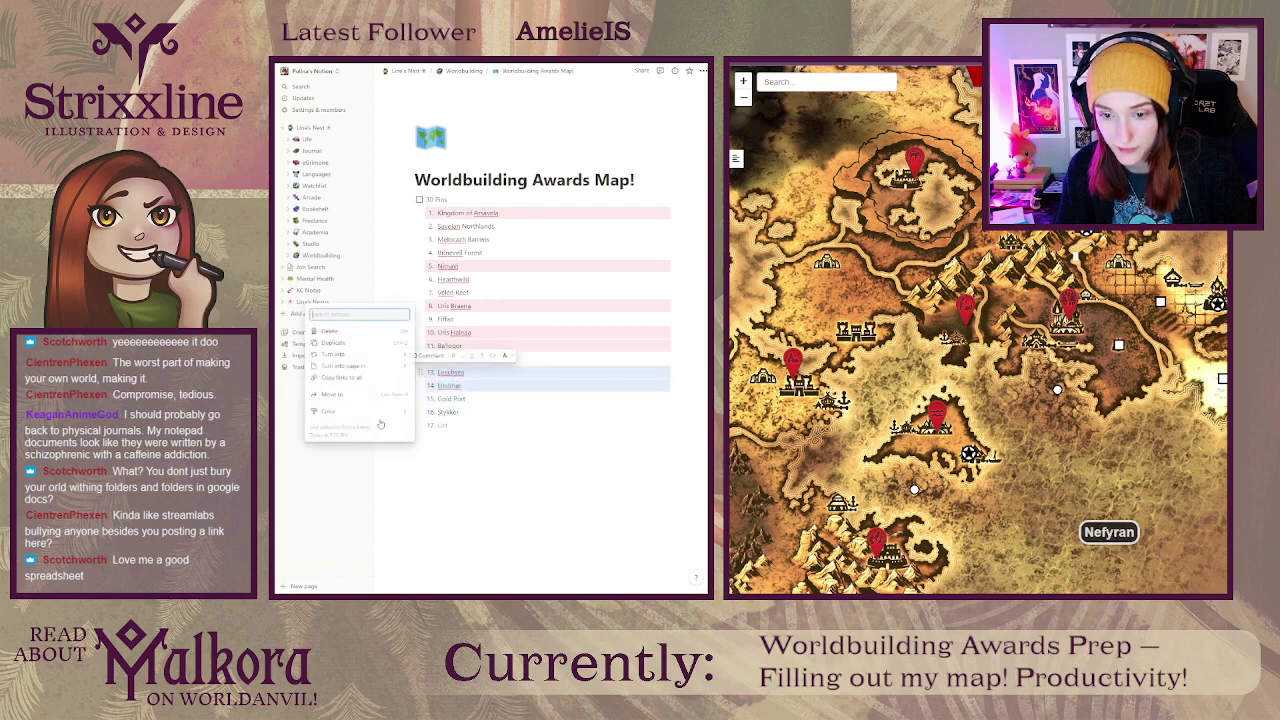
pyautogui.moveTo(386, 414)
pyautogui.click(455, 552)
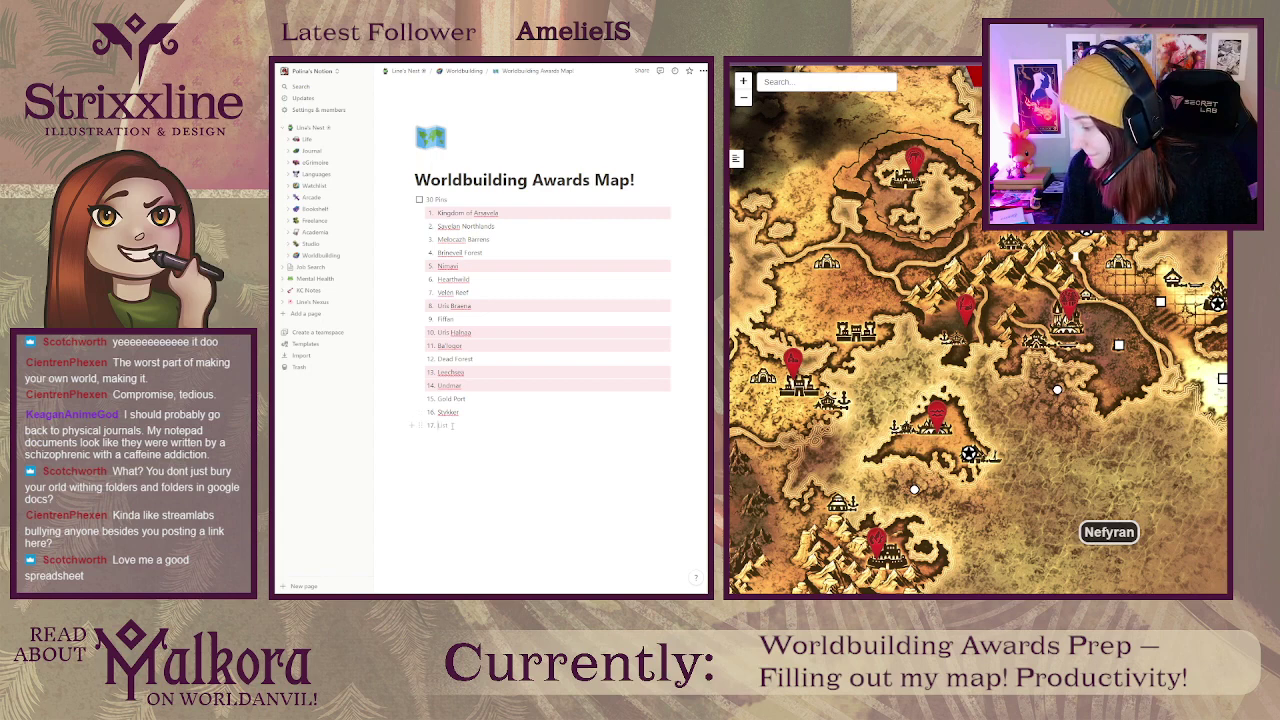
# Step: Add a place name starting with "Vy" at the end of the list and insert "Gilded Reef" above it as the seventeenth entry
pyautogui.write('Vyre')
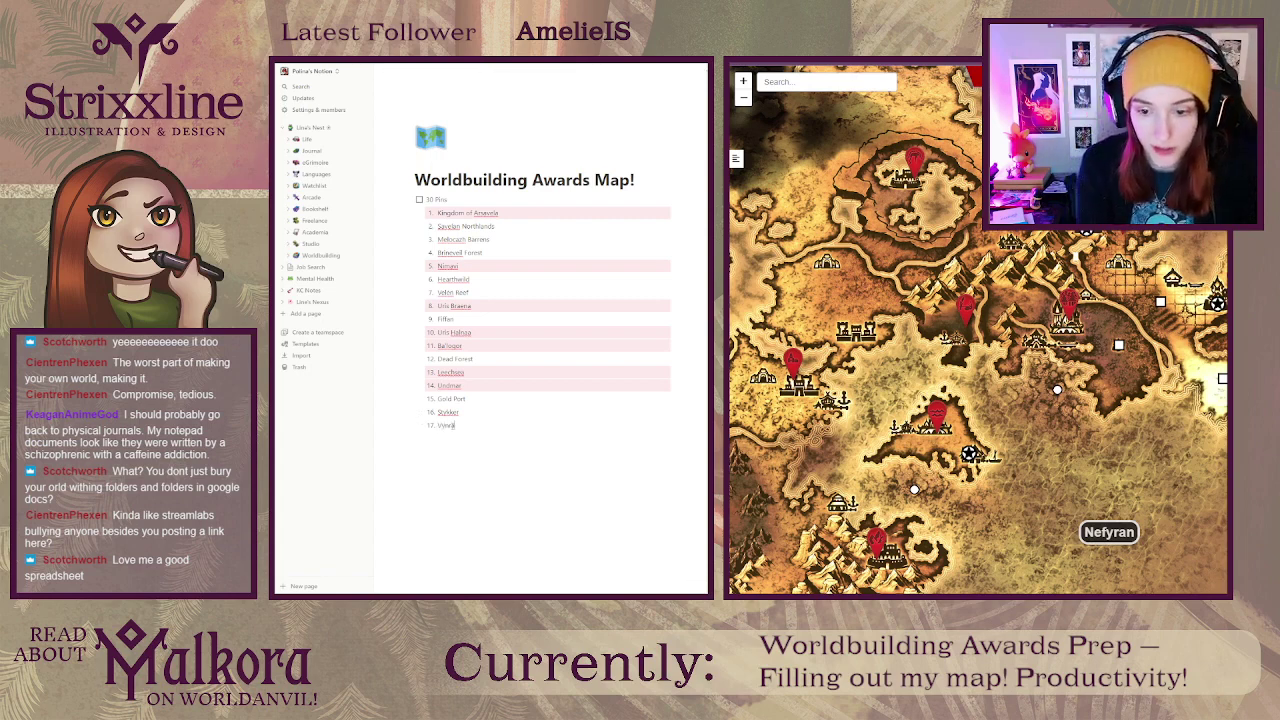
pyautogui.write('l')
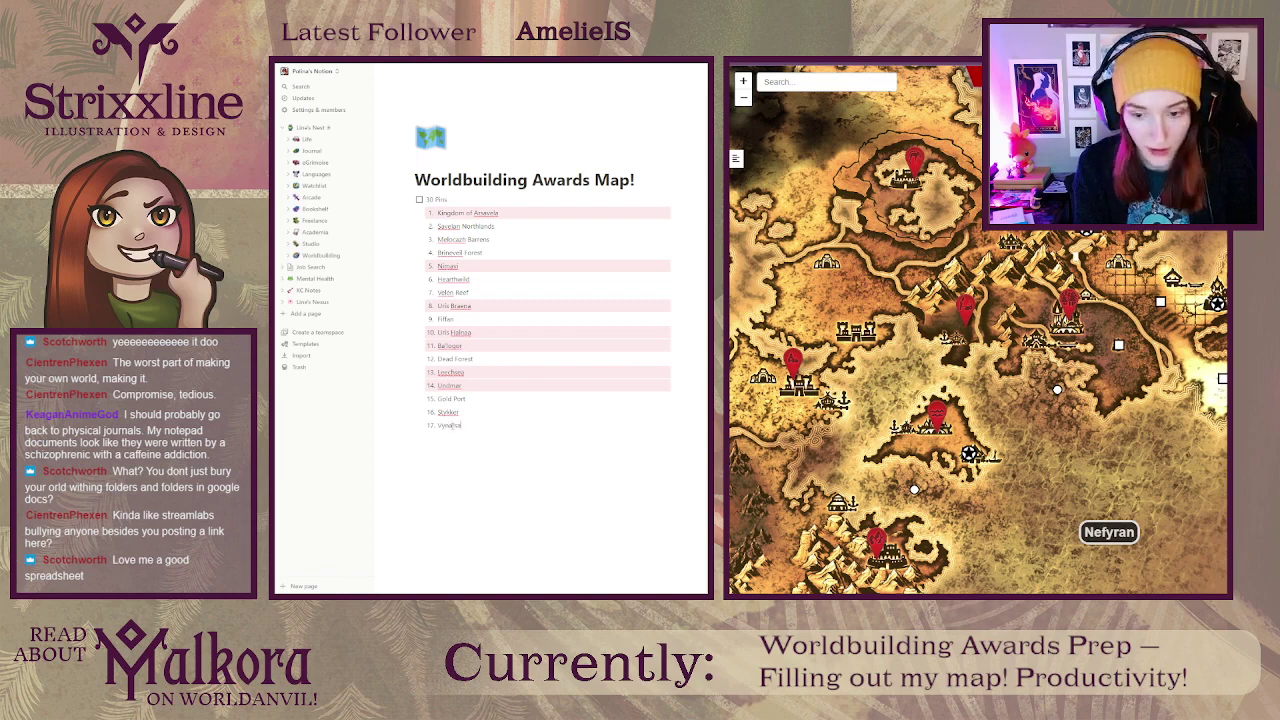
pyautogui.press('Return')
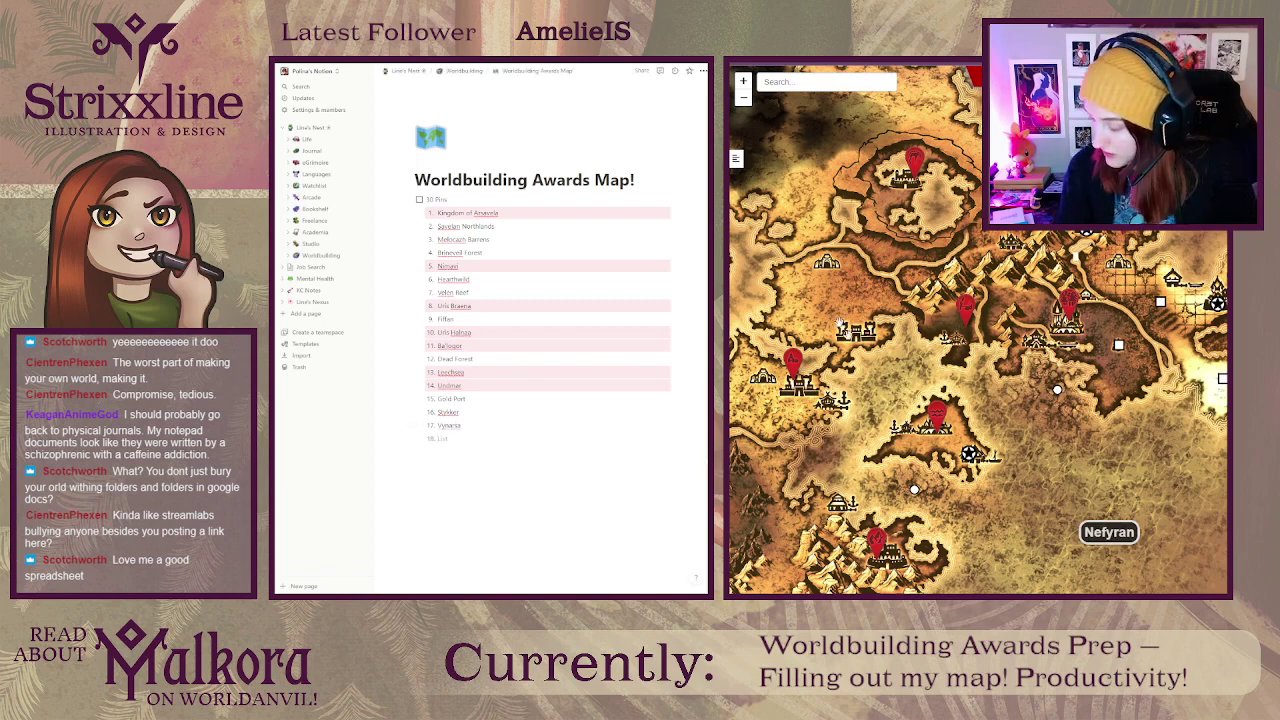
pyautogui.click(477, 412)
pyautogui.press('Return')
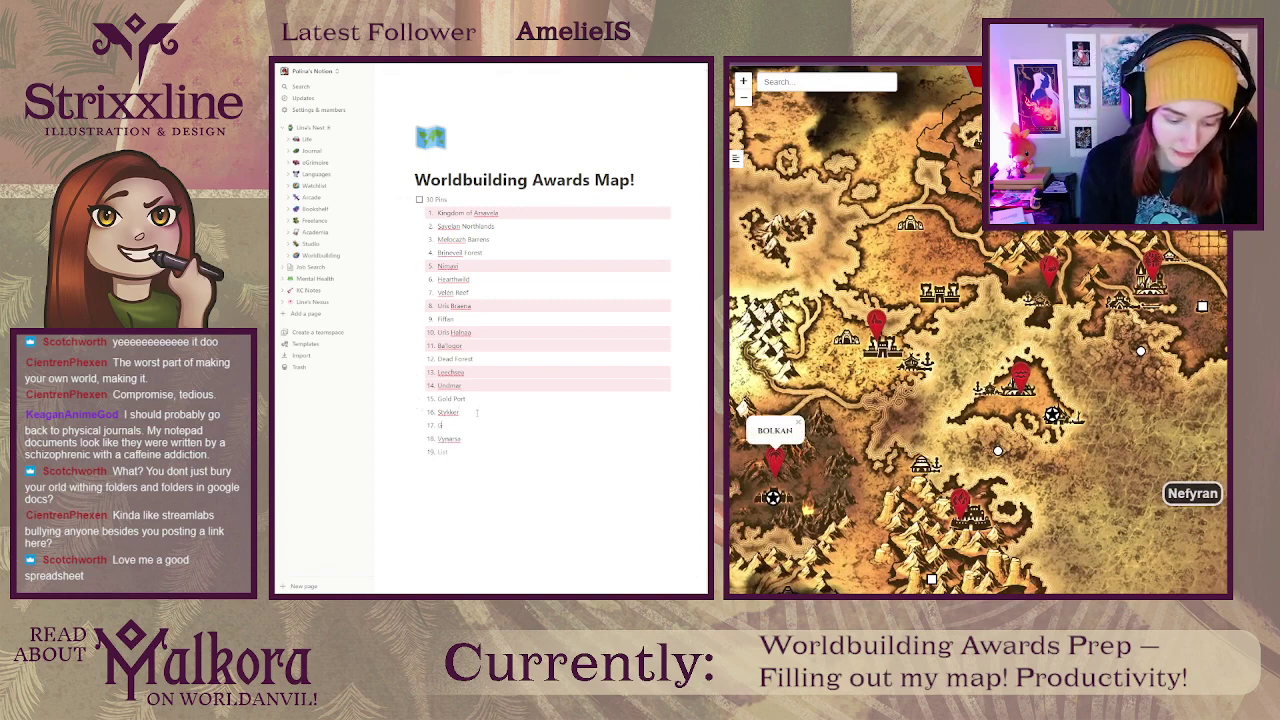
pyautogui.write('Gilded Red')
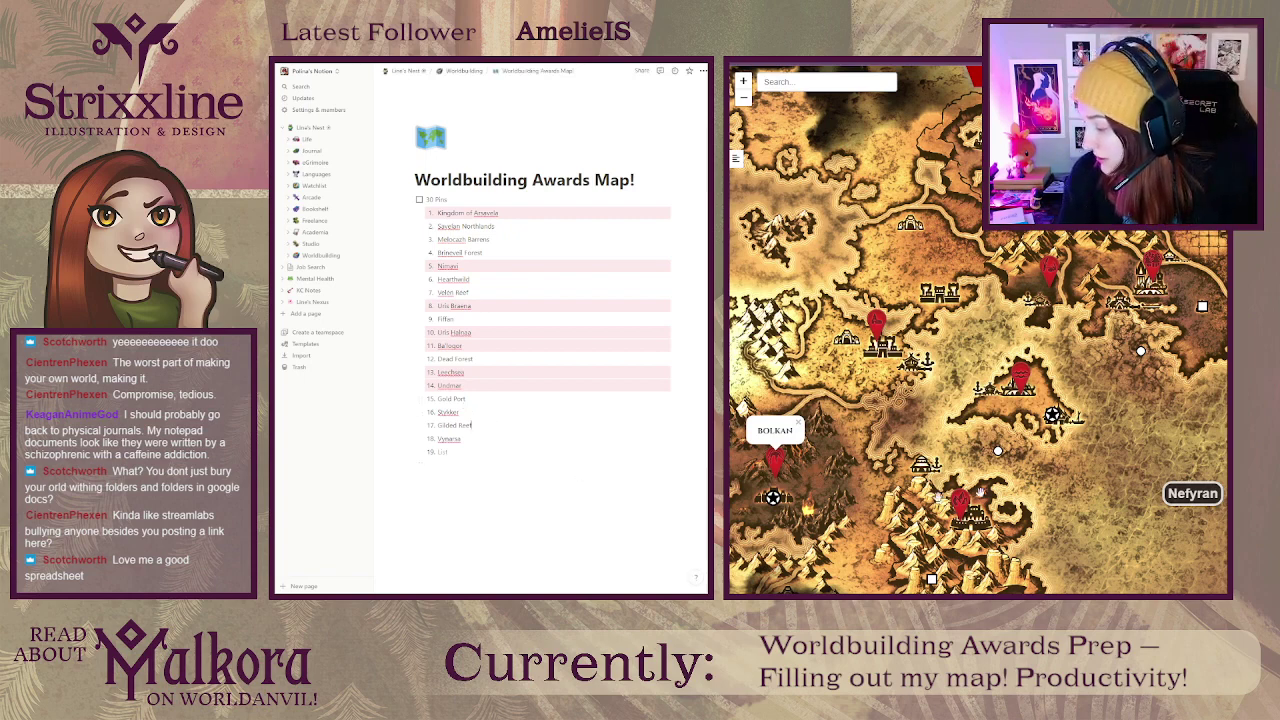
# Step: Check the label of the red map pin in the mountain range east of Bolkan
pyautogui.moveTo(1054, 517)
pyautogui.mouseDown()
pyautogui.moveTo(1068, 410)
pyautogui.moveTo(1150, 410)
pyautogui.moveTo(1091, 386)
pyautogui.moveTo(1069, 405)
pyautogui.mouseUp()
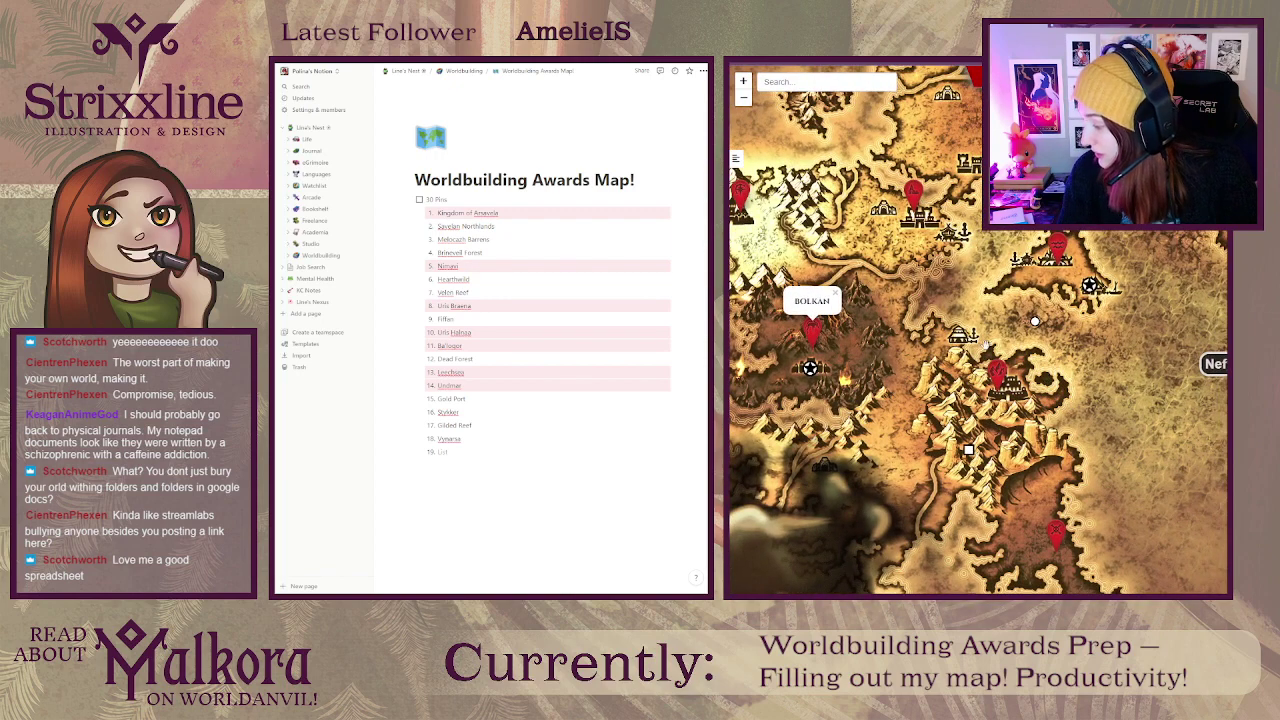
pyautogui.click(996, 372)
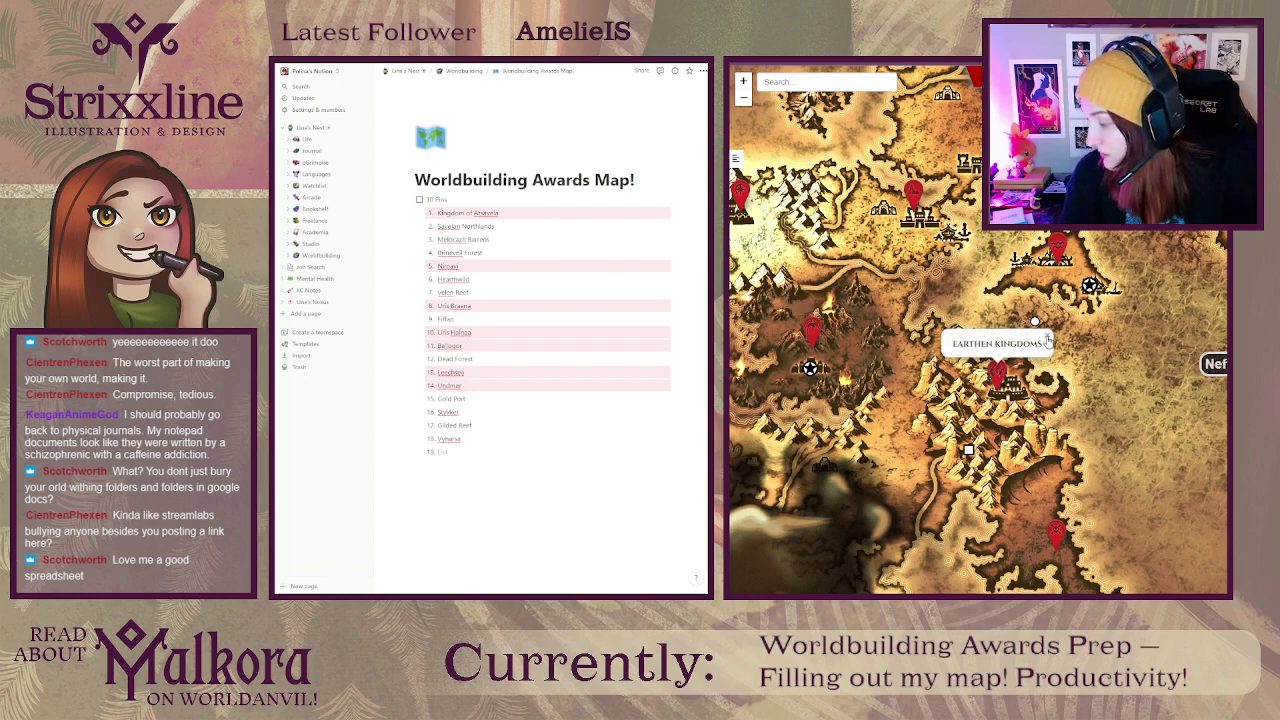
pyautogui.click(1047, 336)
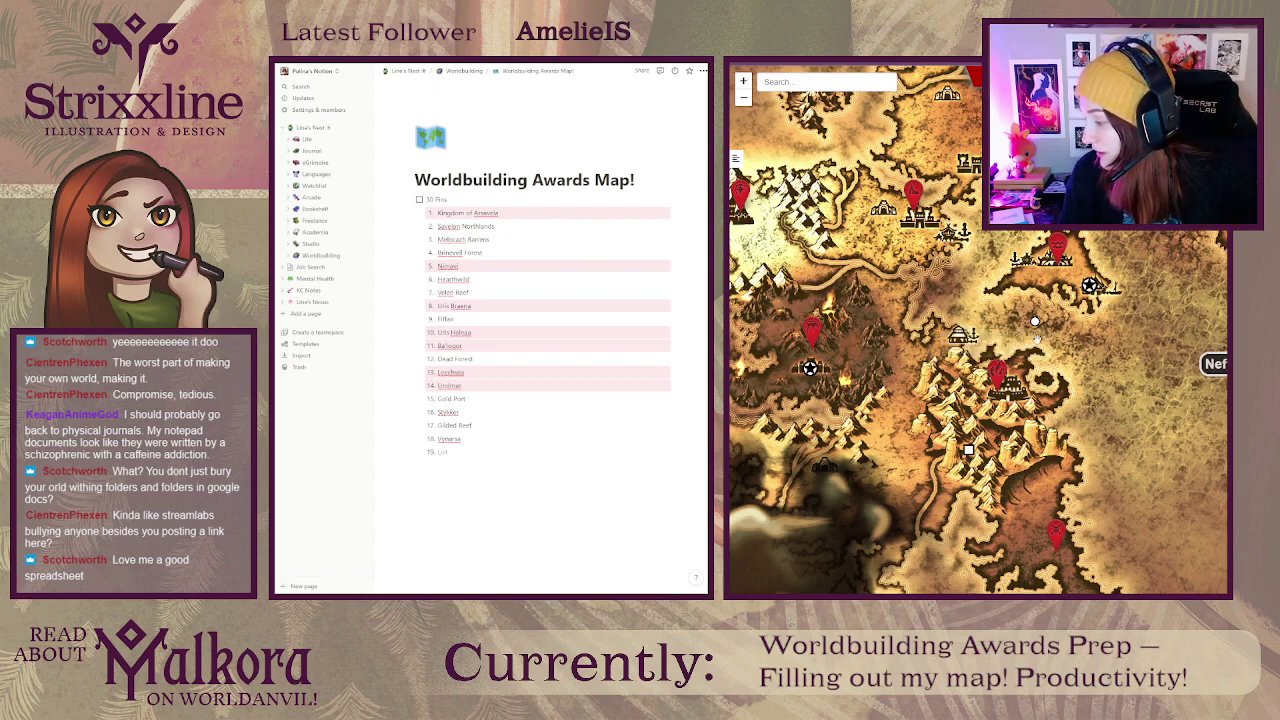
pyautogui.click(998, 376)
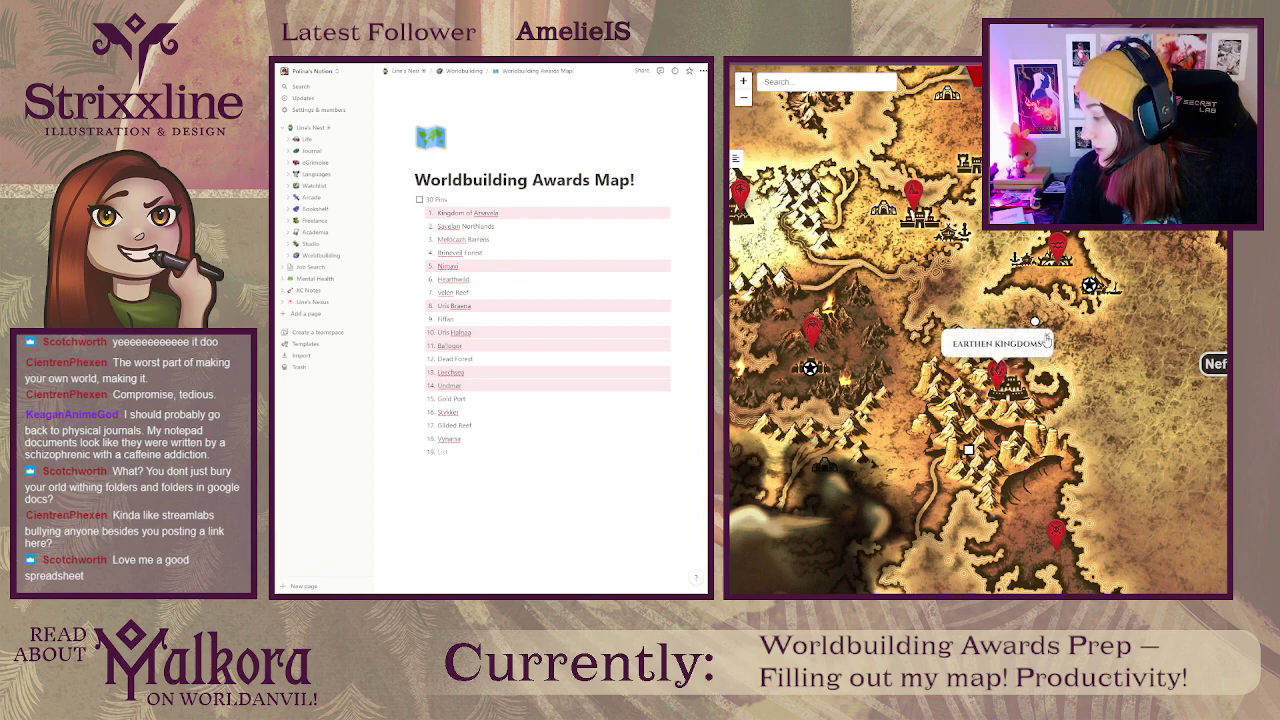
pyautogui.click(1046, 337)
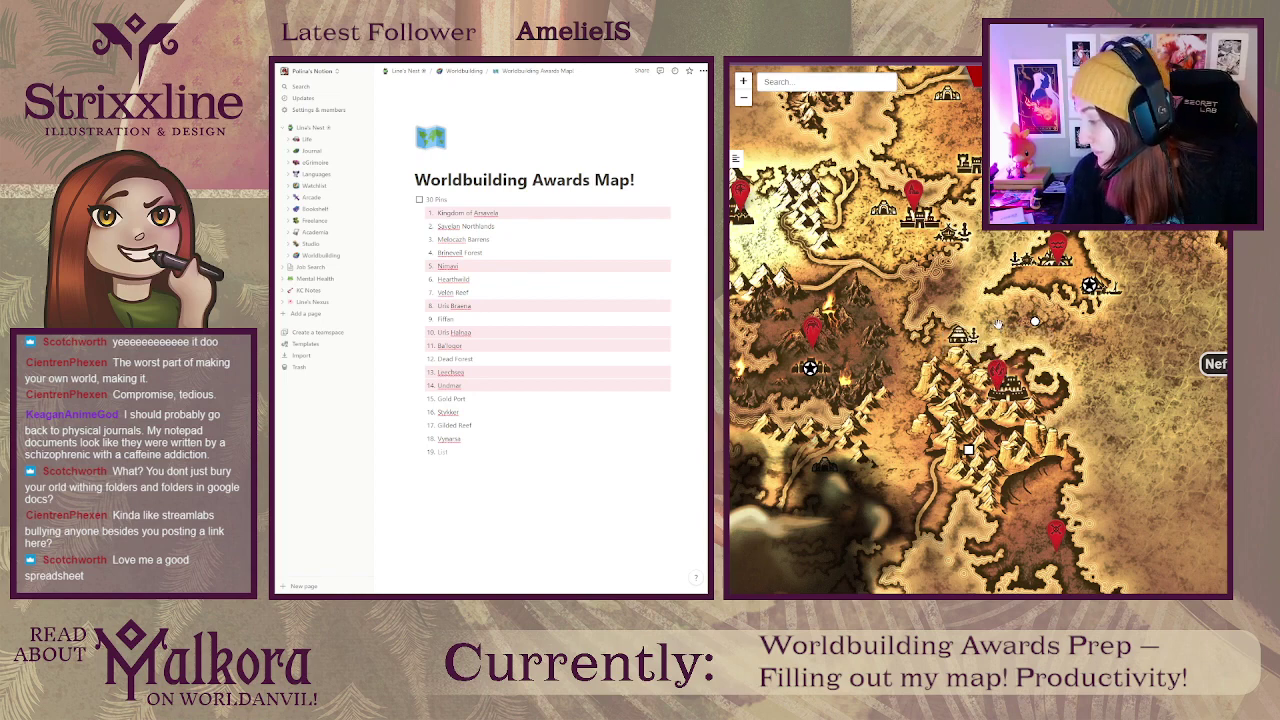
# Step: Add Eletta and Everbright as items 19 and 20 of the numbered map pin list
pyautogui.moveTo(997, 328); pyautogui.dragTo(1022, 346)
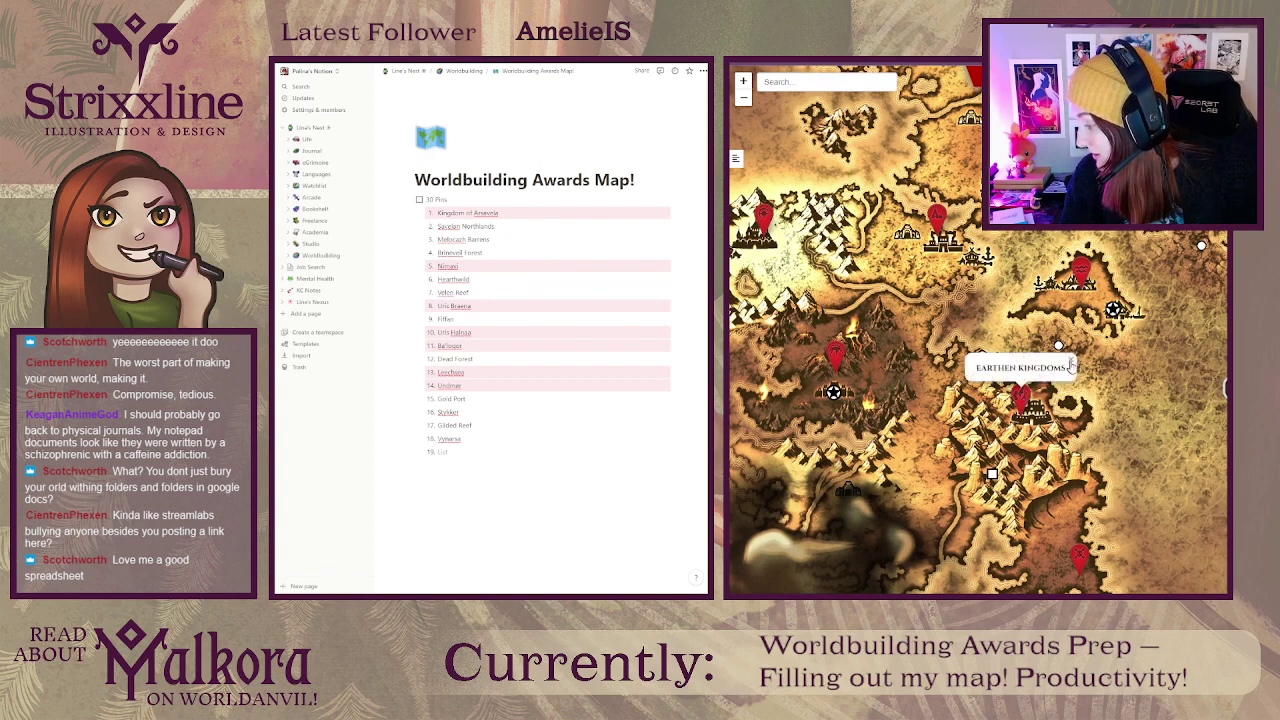
pyautogui.moveTo(1014, 357); pyautogui.dragTo(1062, 365)
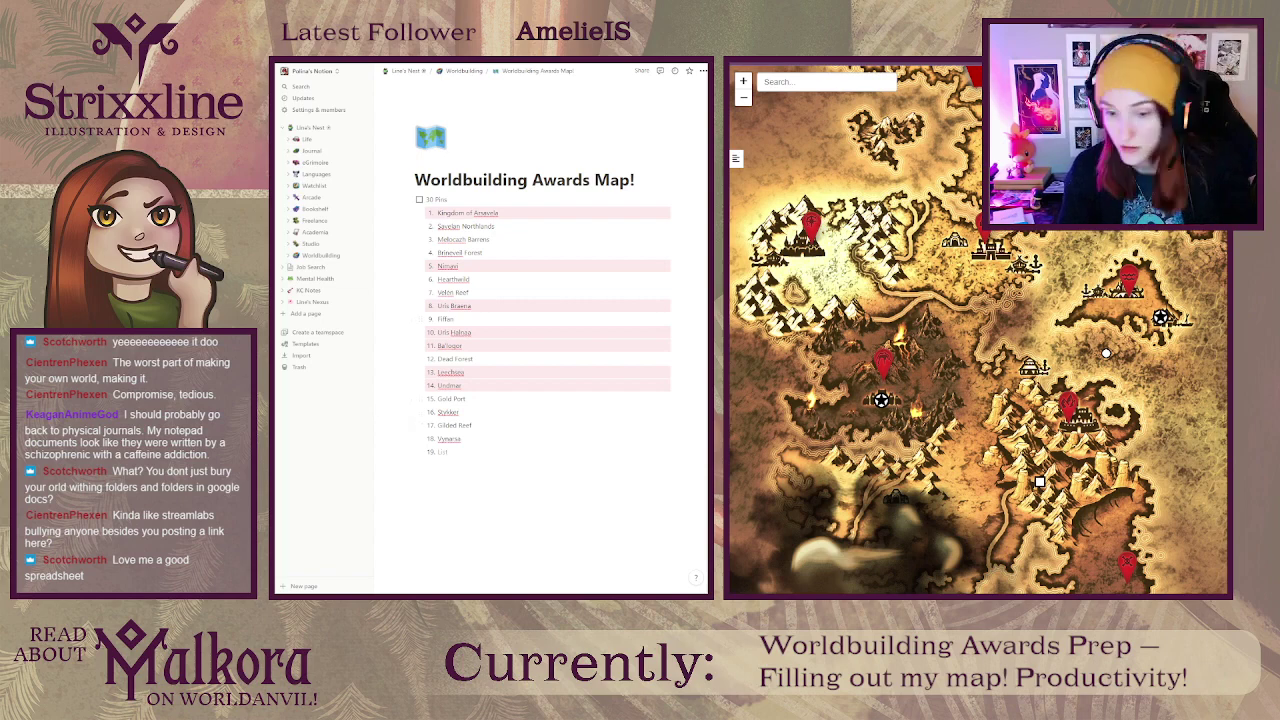
pyautogui.write('Bella')
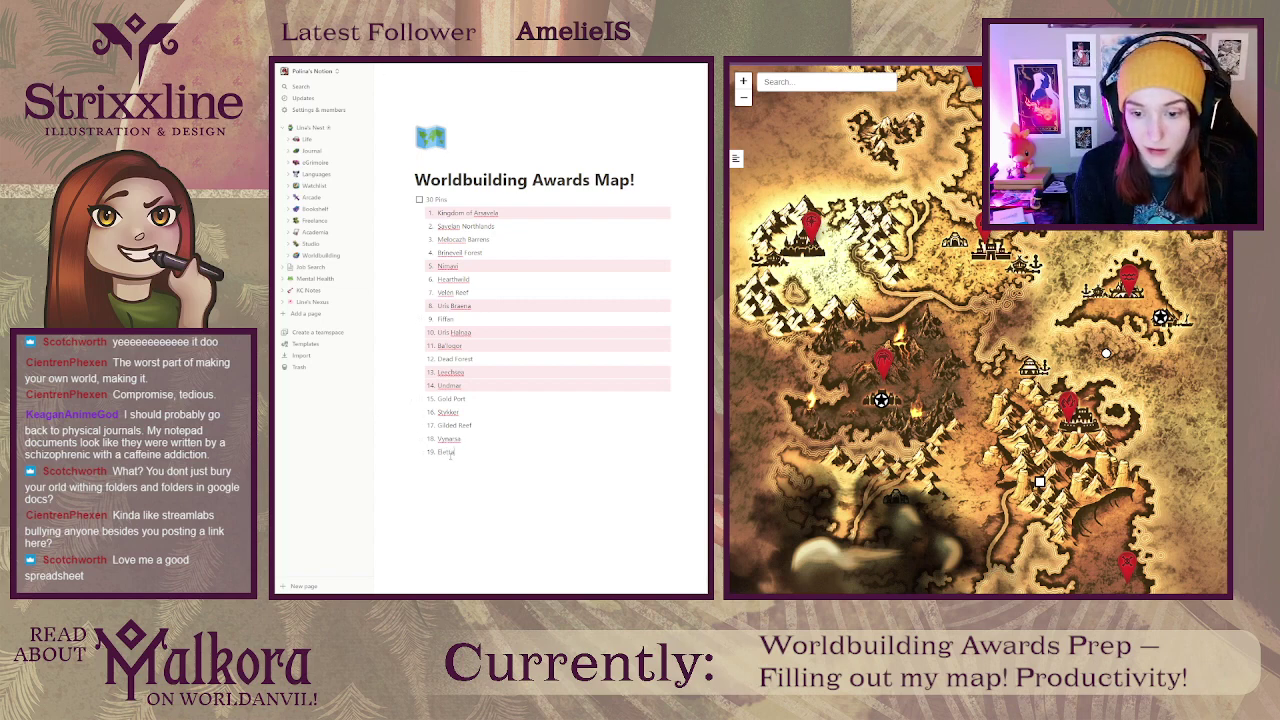
pyautogui.press('Return')
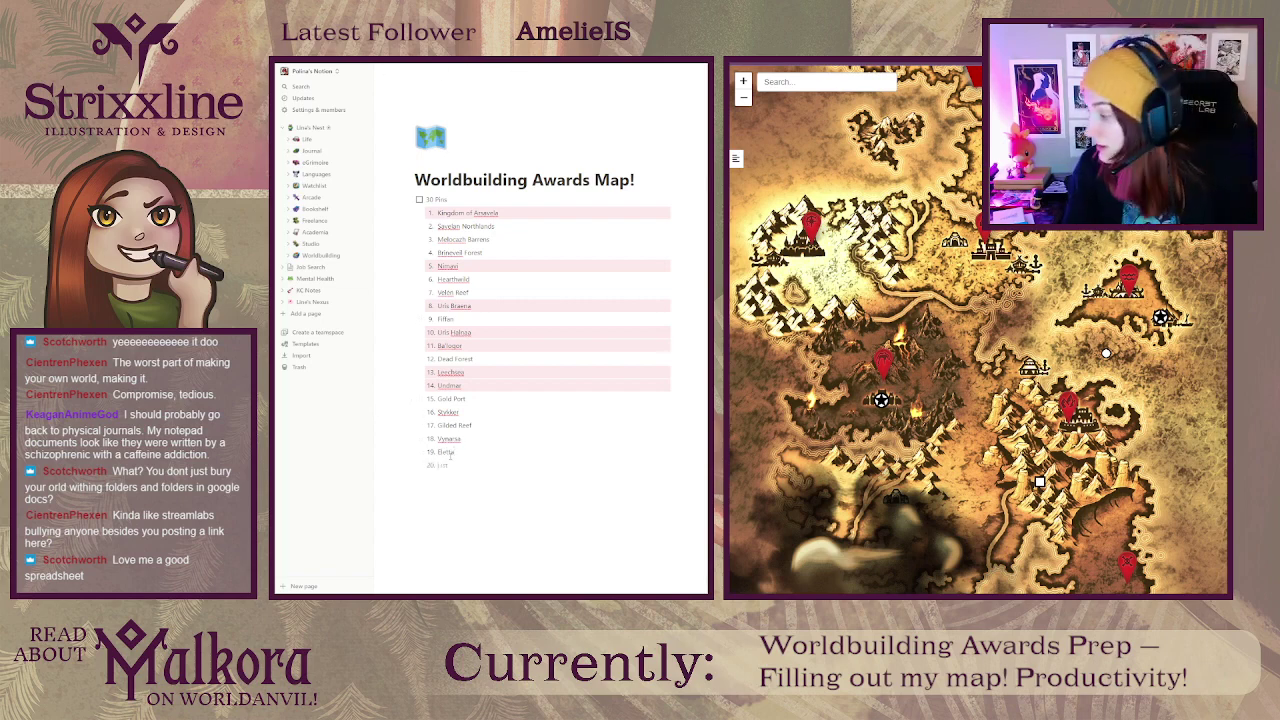
pyautogui.moveTo(929, 312); pyautogui.dragTo(960, 323)
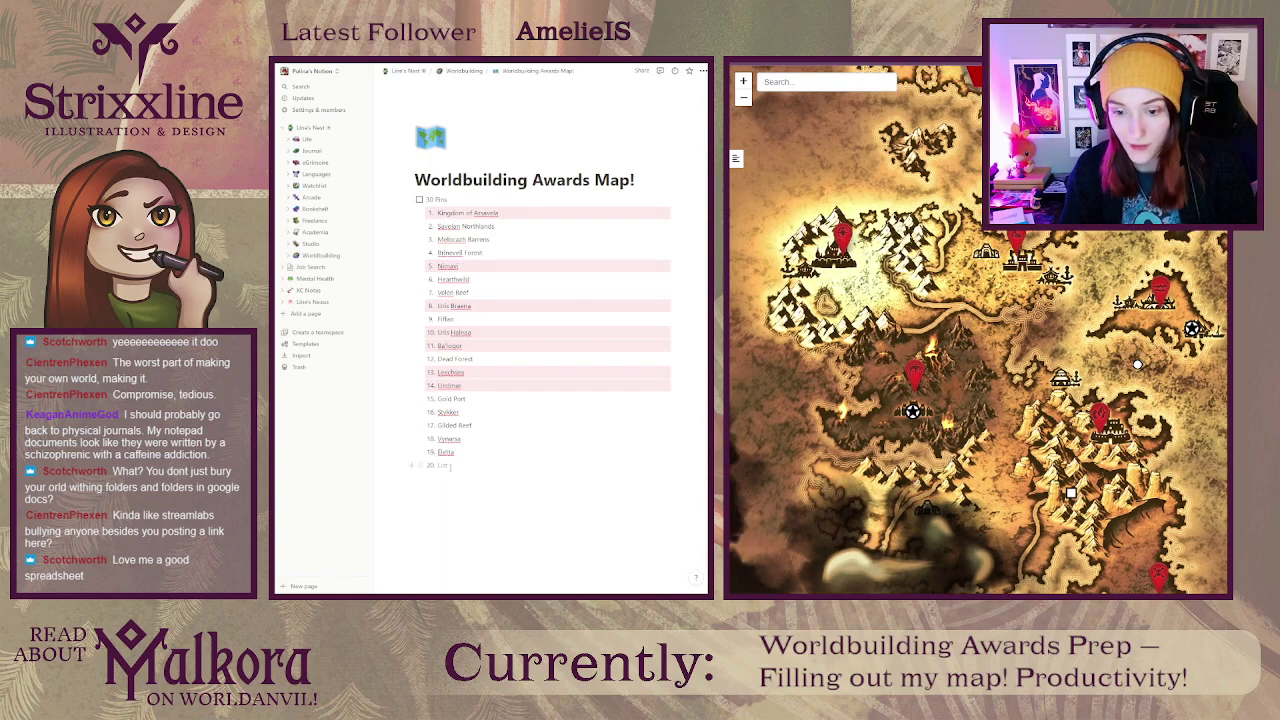
pyautogui.write('Evera')
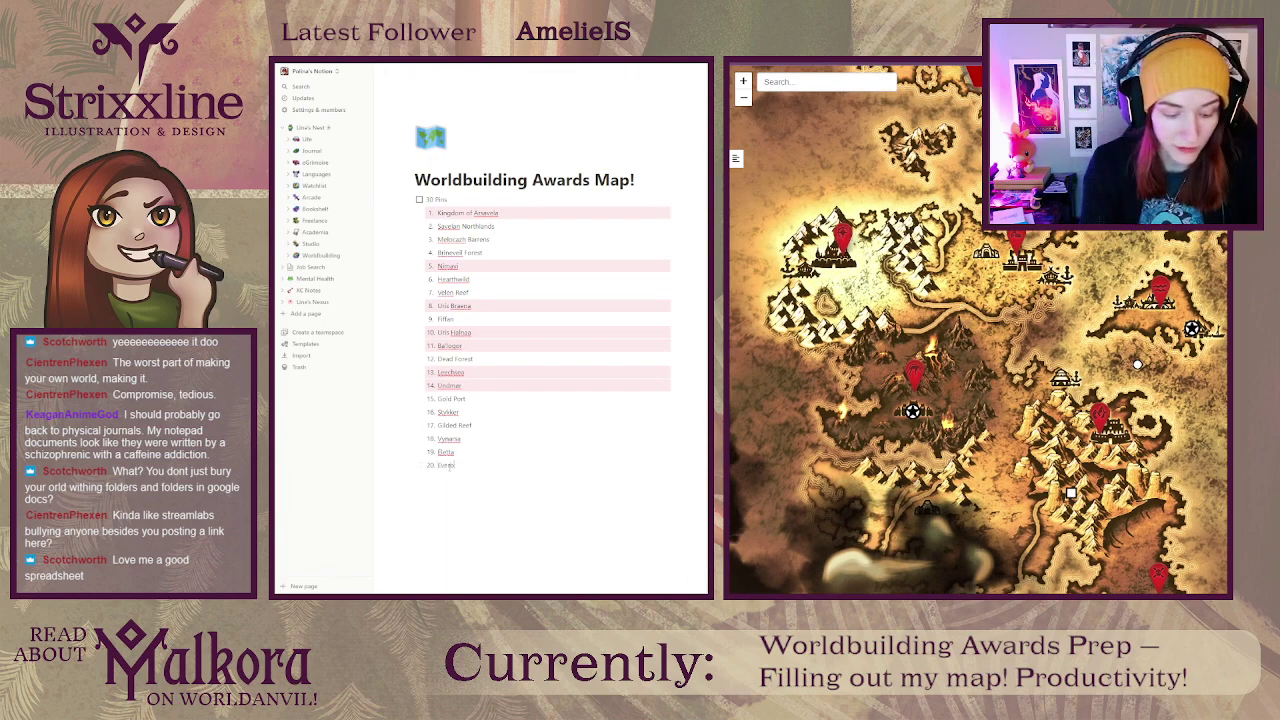
pyautogui.write('ht')
pyautogui.press('Return')
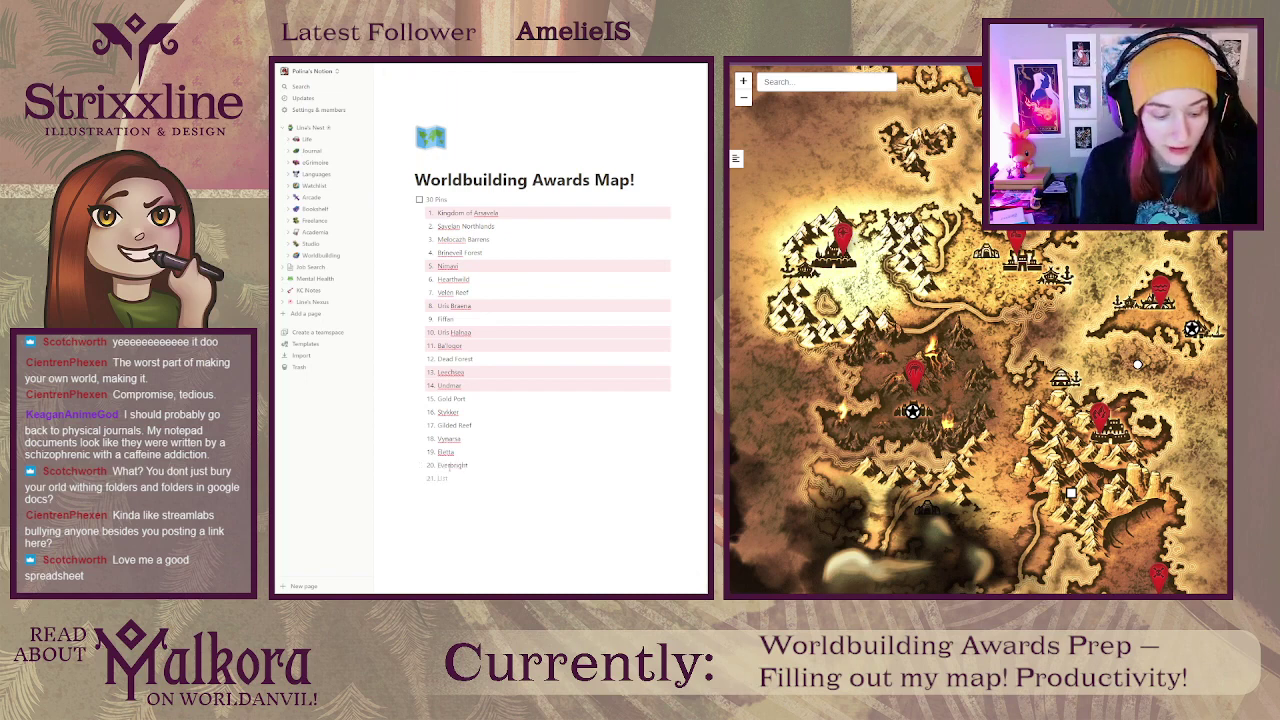
# Step: Add Belkan, Kamigon and Enkana as the next three entries of the pin list
pyautogui.write('Belkan')
pyautogui.press('Return')
pyautogui.write('Kan')
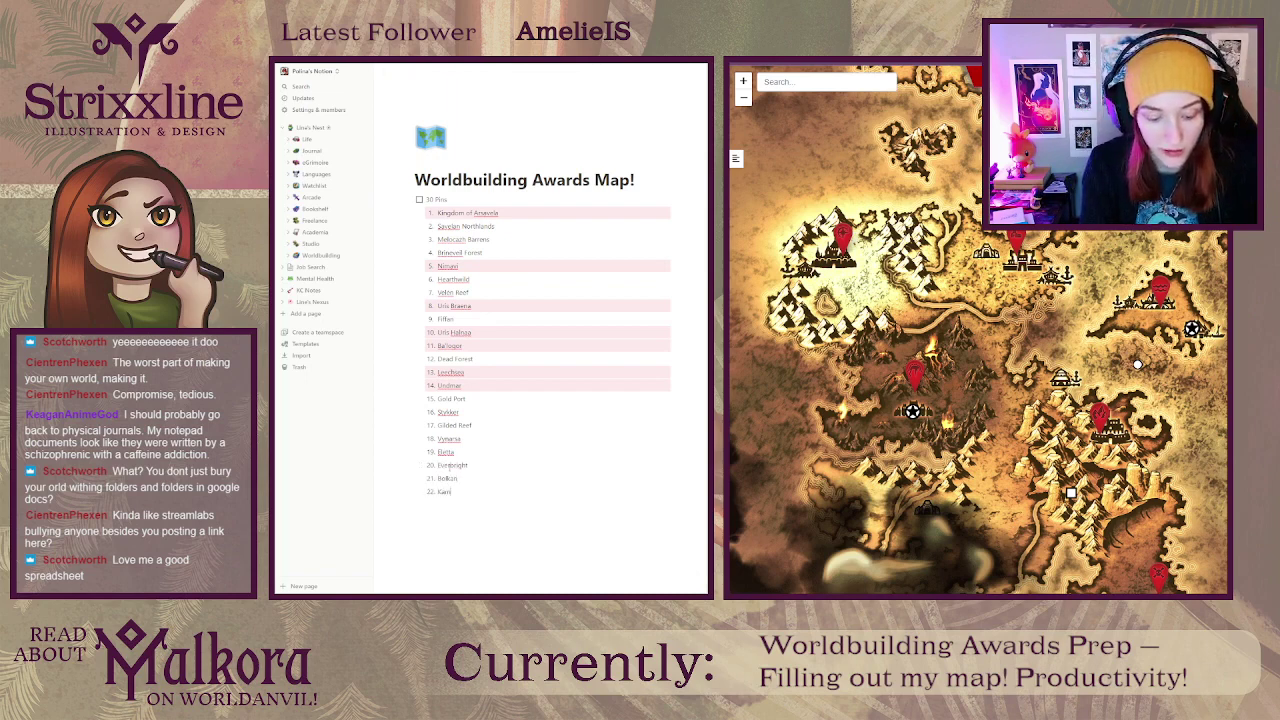
pyautogui.write('igion')
pyautogui.press('Return')
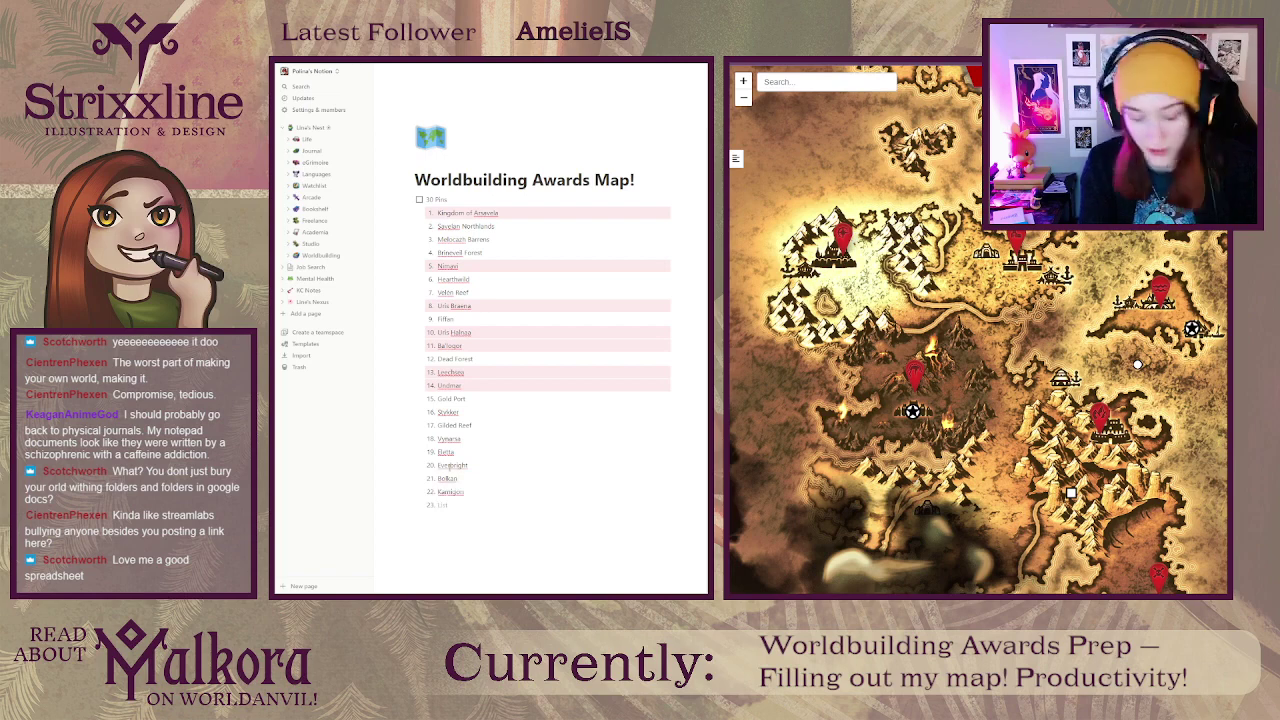
pyautogui.write('Enkana')
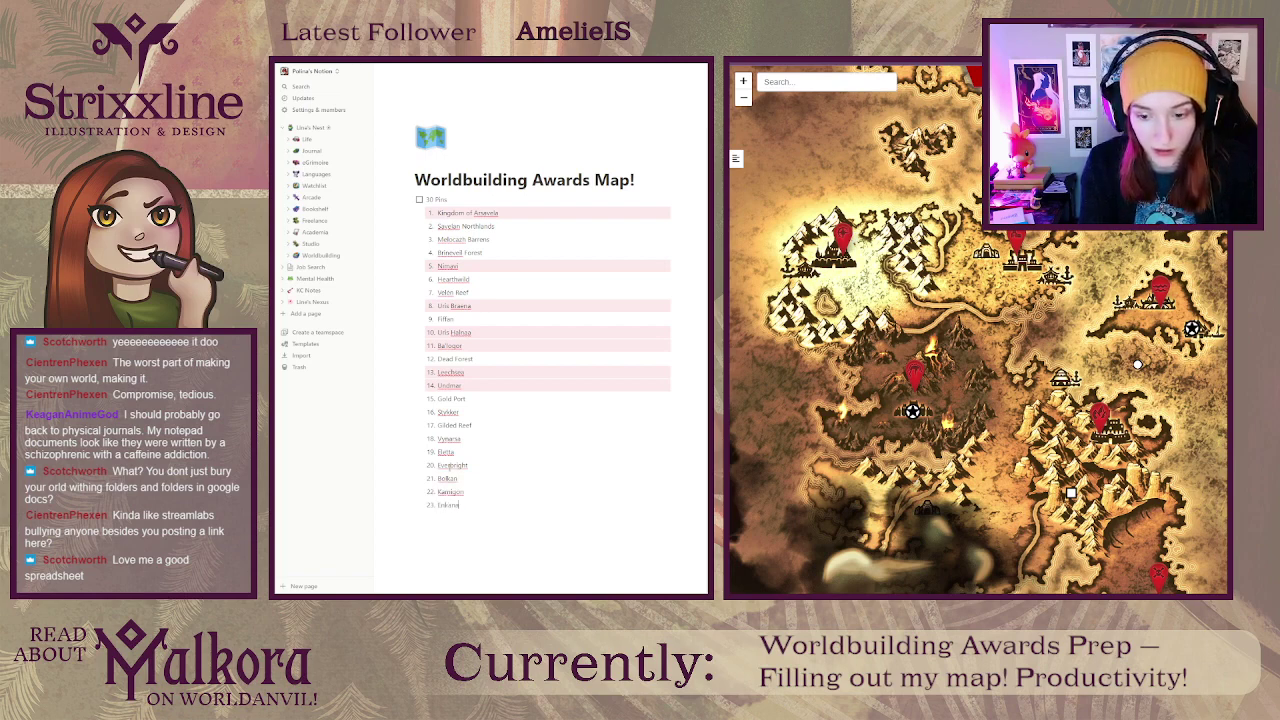
pyautogui.press('Return')
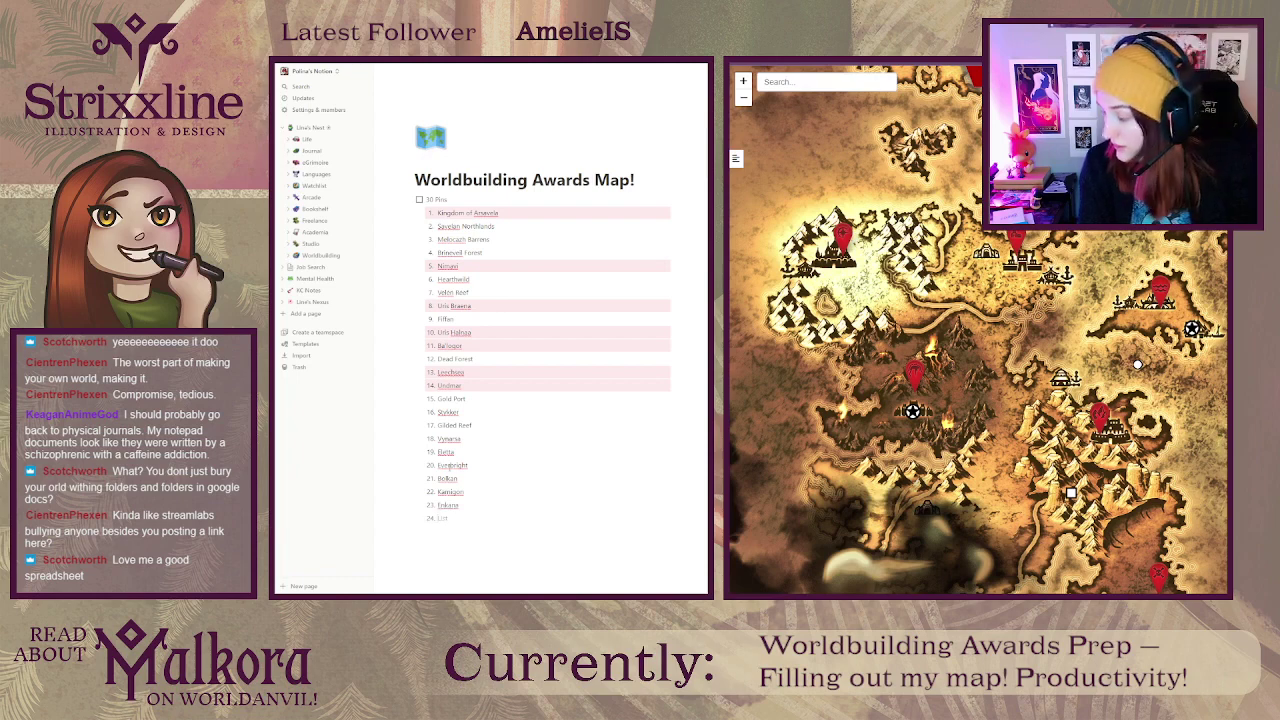
# Step: Add Earthen Kingdoms, Lithica and Yukorim to the end of the pin list
pyautogui.write('Earth')
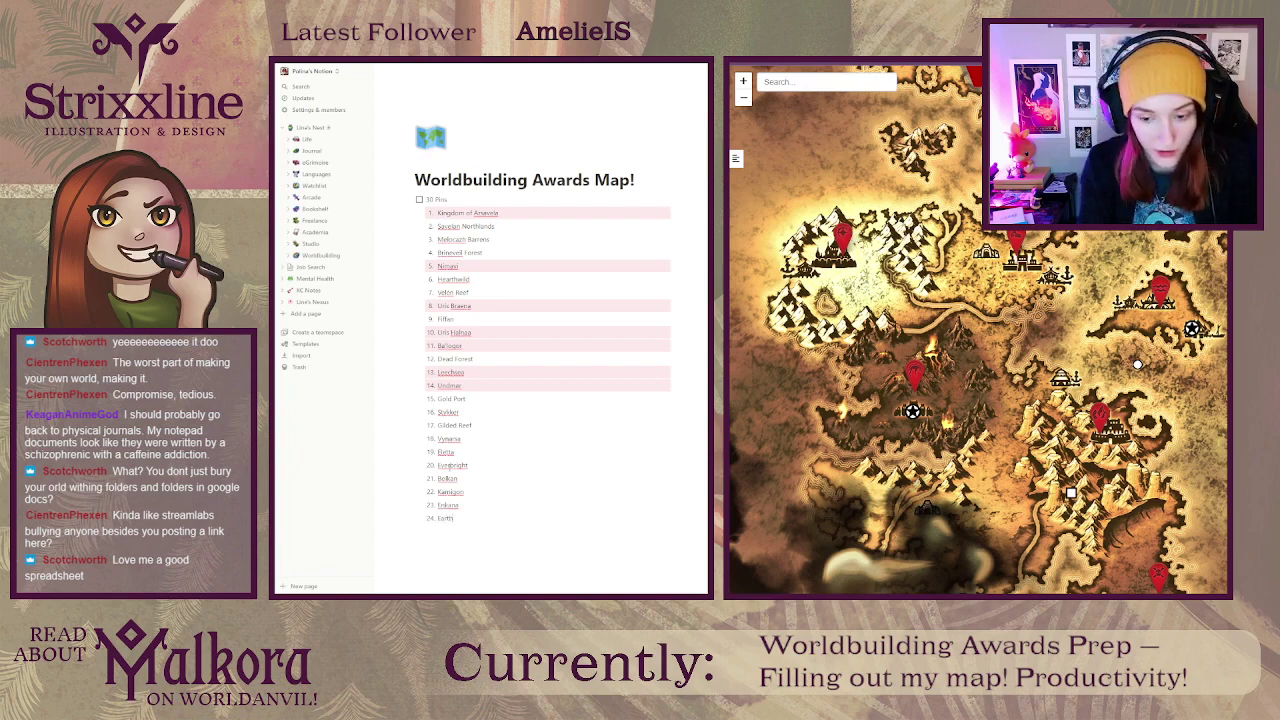
pyautogui.write('en Kingdoms')
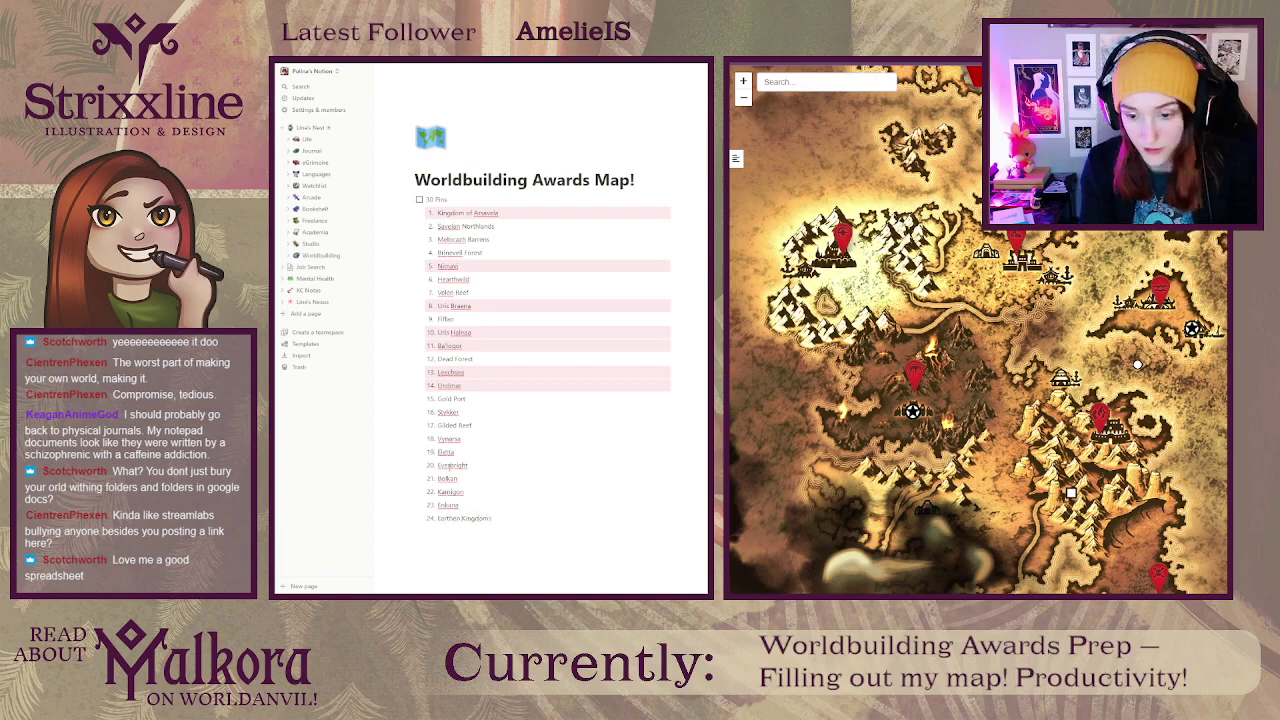
pyautogui.press('Return')
pyautogui.write('Li')
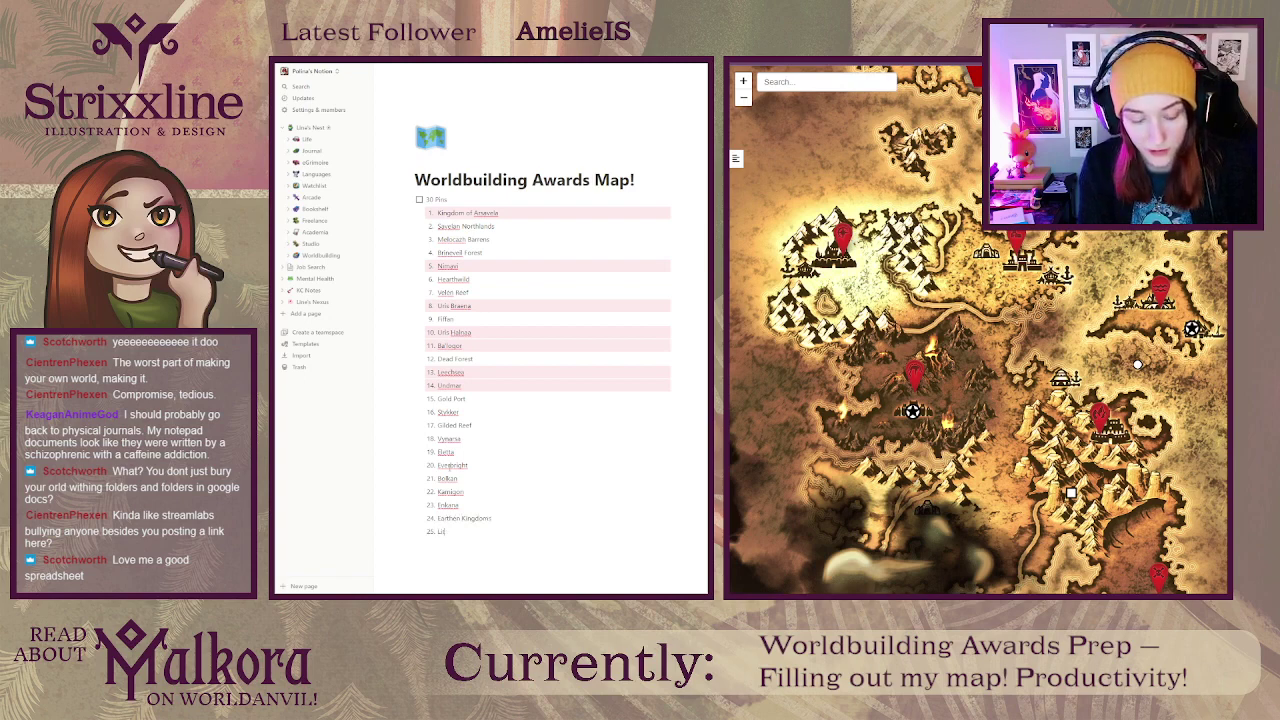
pyautogui.write('thia')
pyautogui.press('Return')
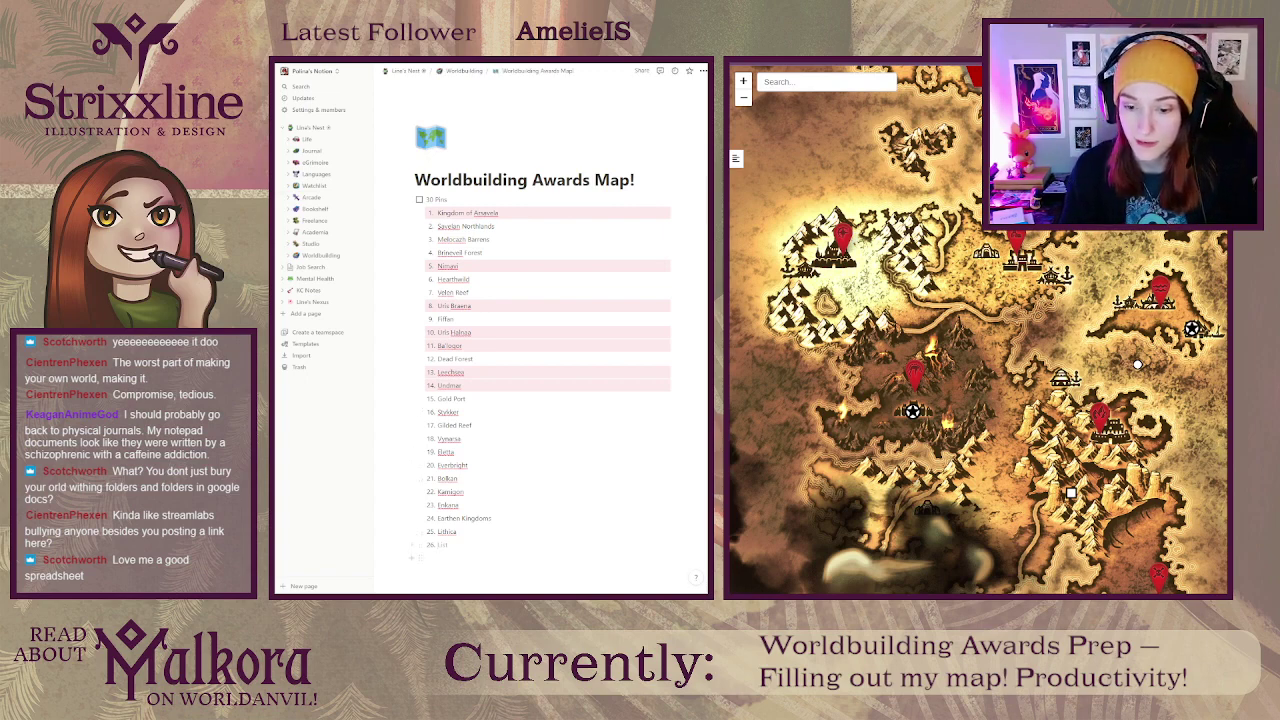
pyautogui.write('Yu')
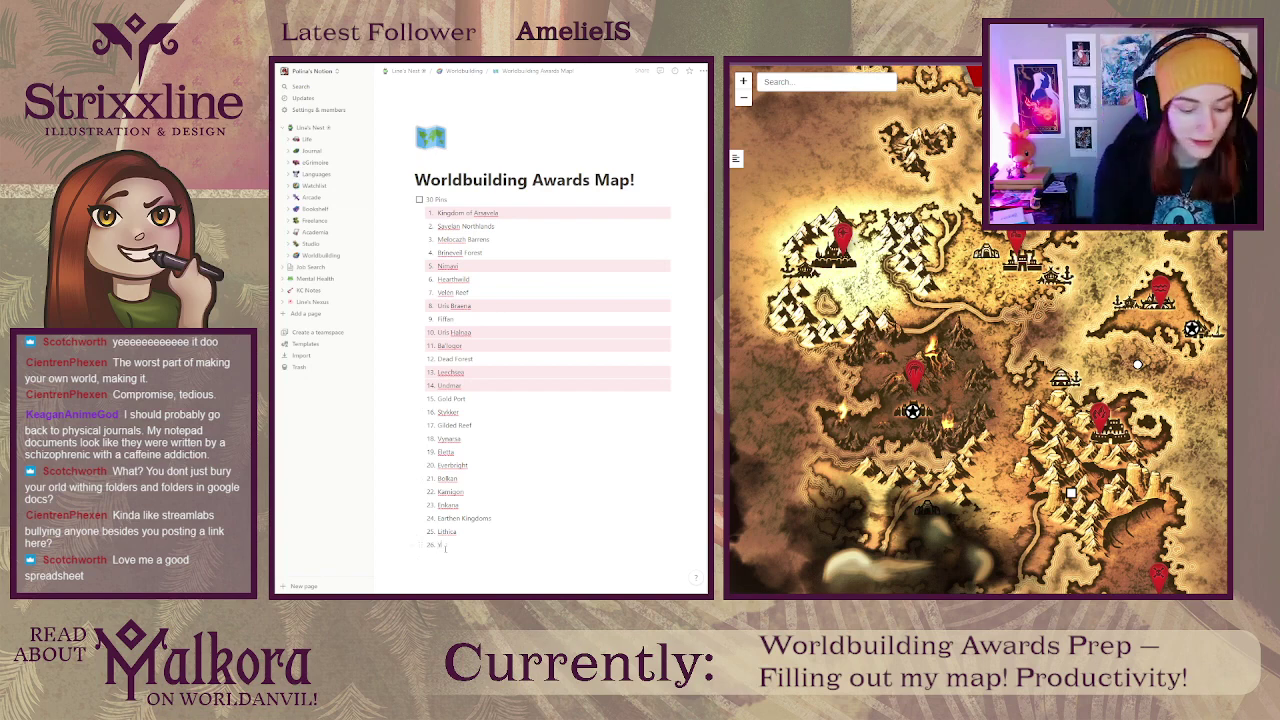
pyautogui.write('ranim')
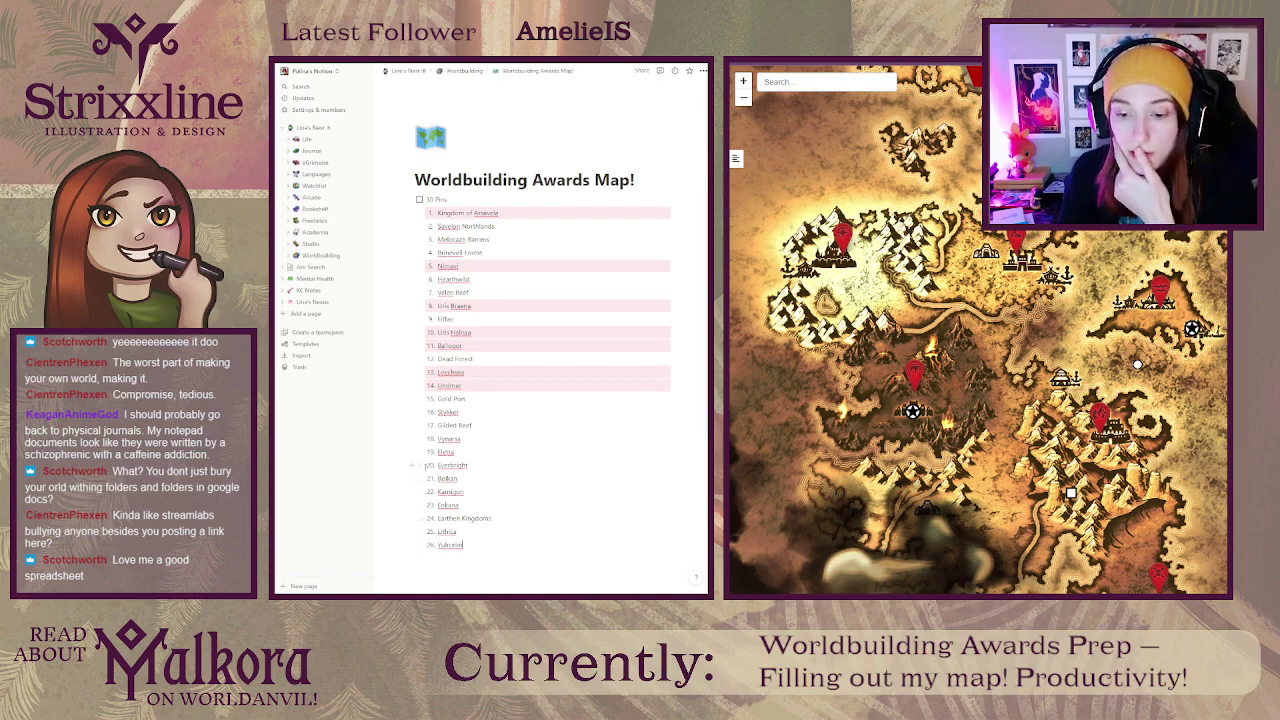
# Step: Insert an empty item below Everbright and give the Everbright entry the same pink background as the other highlighted pins
pyautogui.click(470, 466)
pyautogui.press('Return')
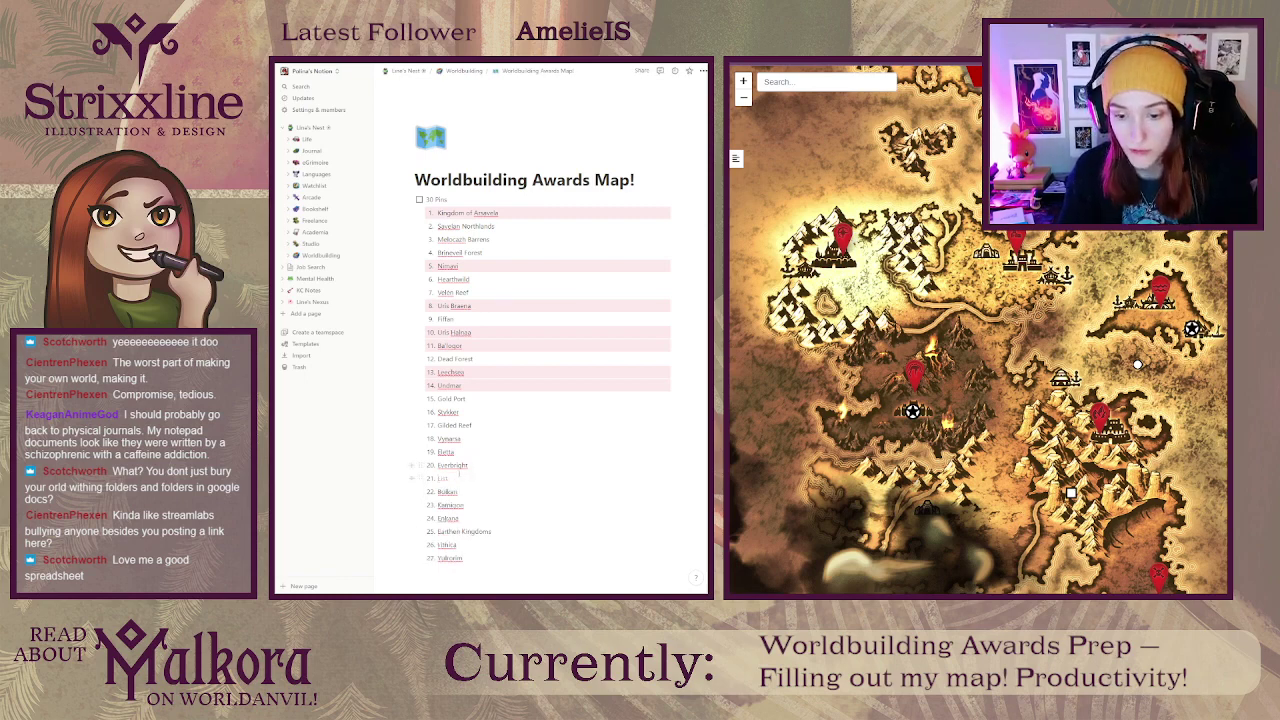
pyautogui.click(419, 466)
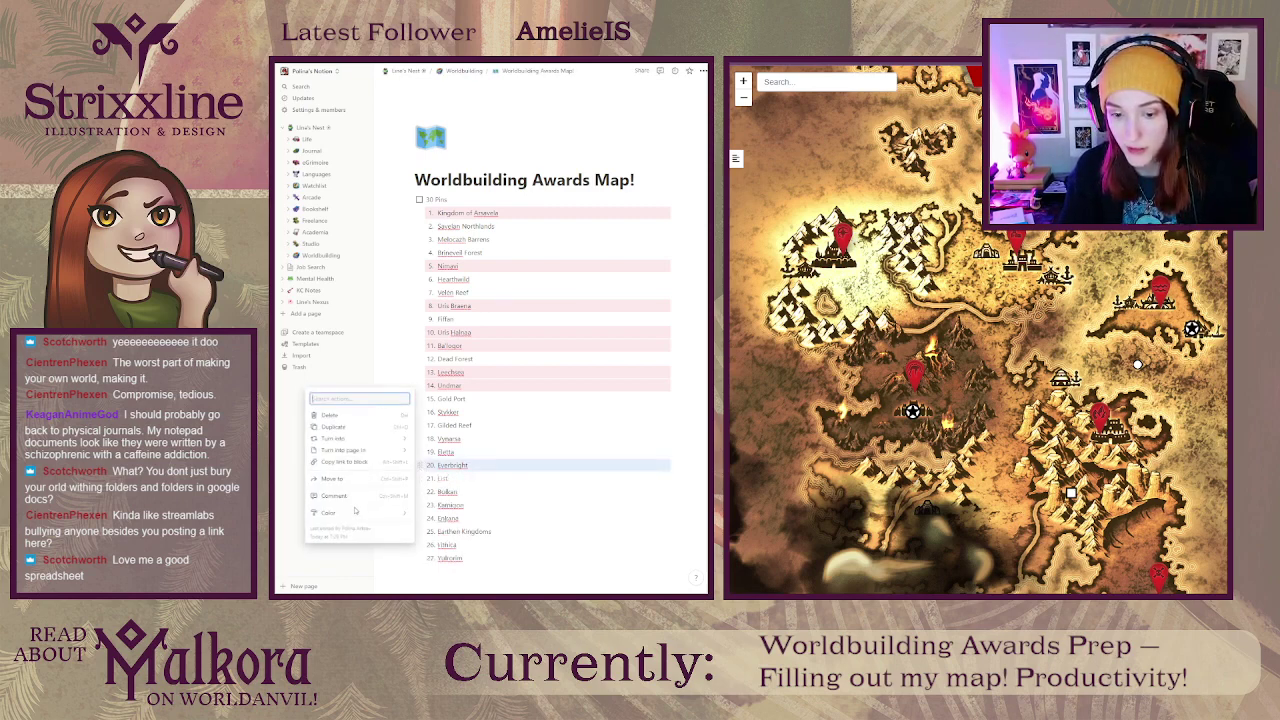
pyautogui.moveTo(401, 515)
pyautogui.click(455, 581)
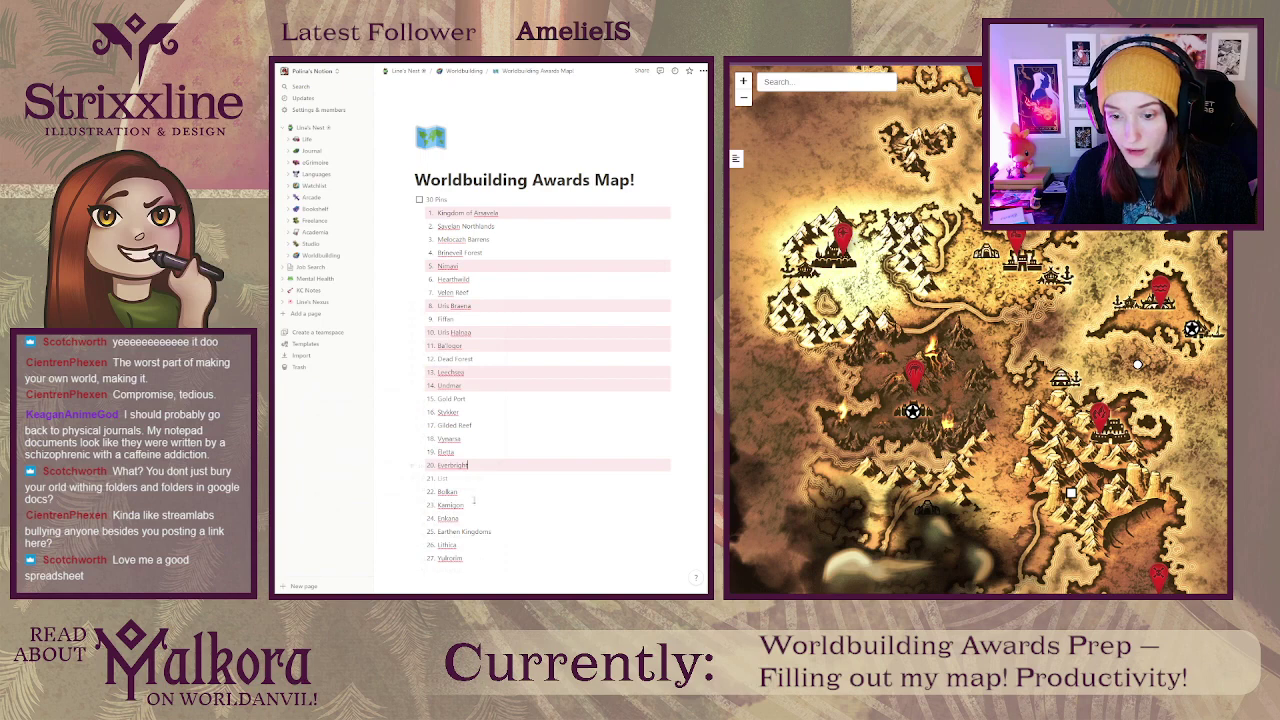
# Step: Give the Belkan and Earthen Kingdoms entries the same pink background
pyautogui.click(419, 491)
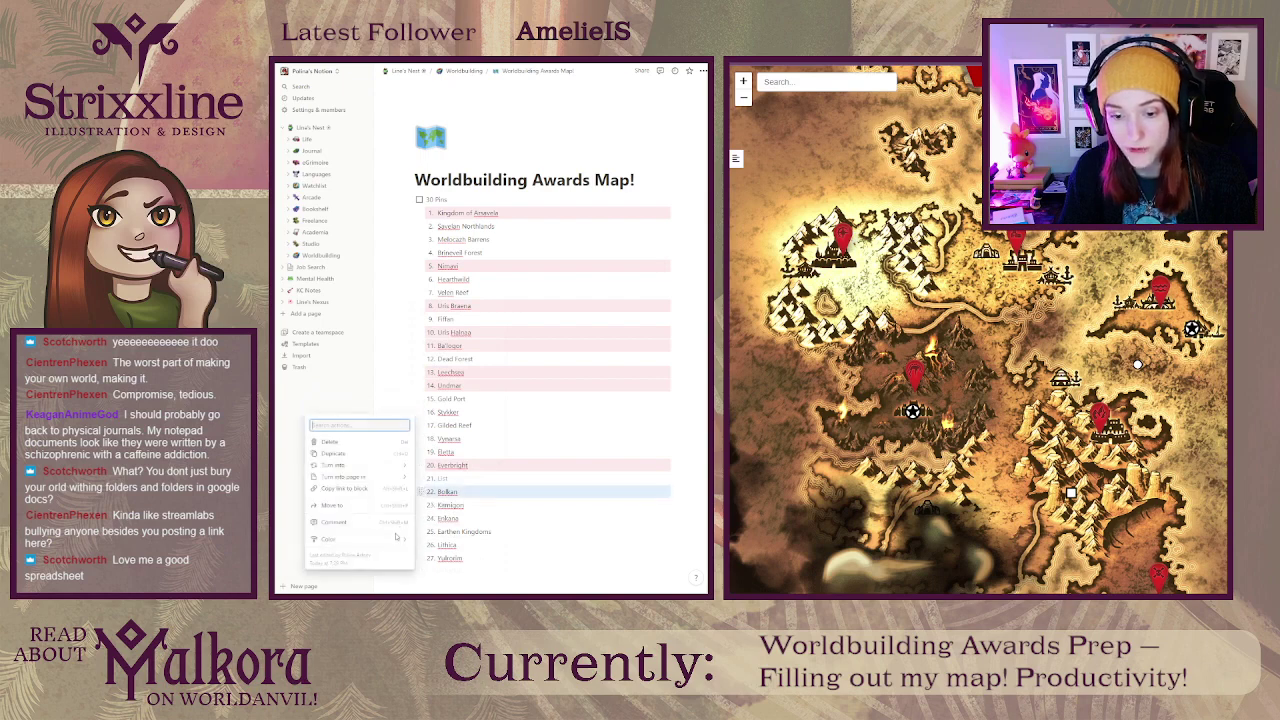
pyautogui.moveTo(390, 541)
pyautogui.click(453, 581)
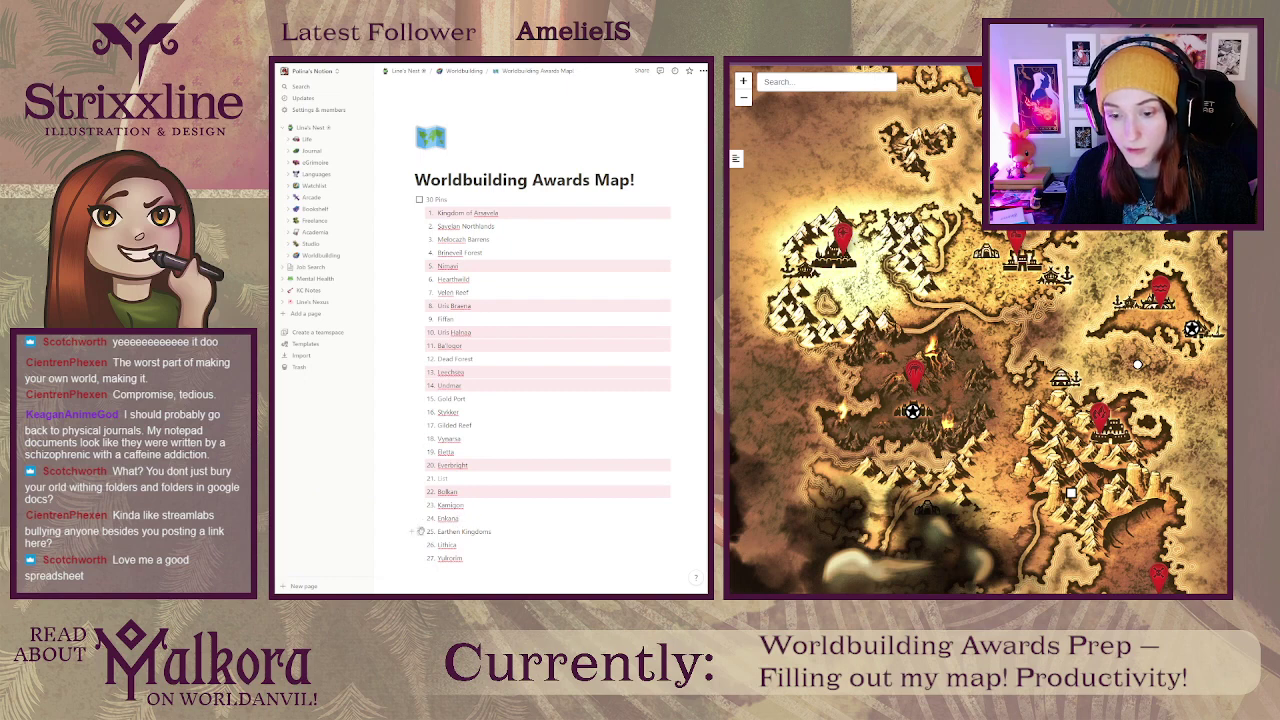
pyautogui.click(421, 532)
pyautogui.moveTo(383, 562)
pyautogui.click(446, 582)
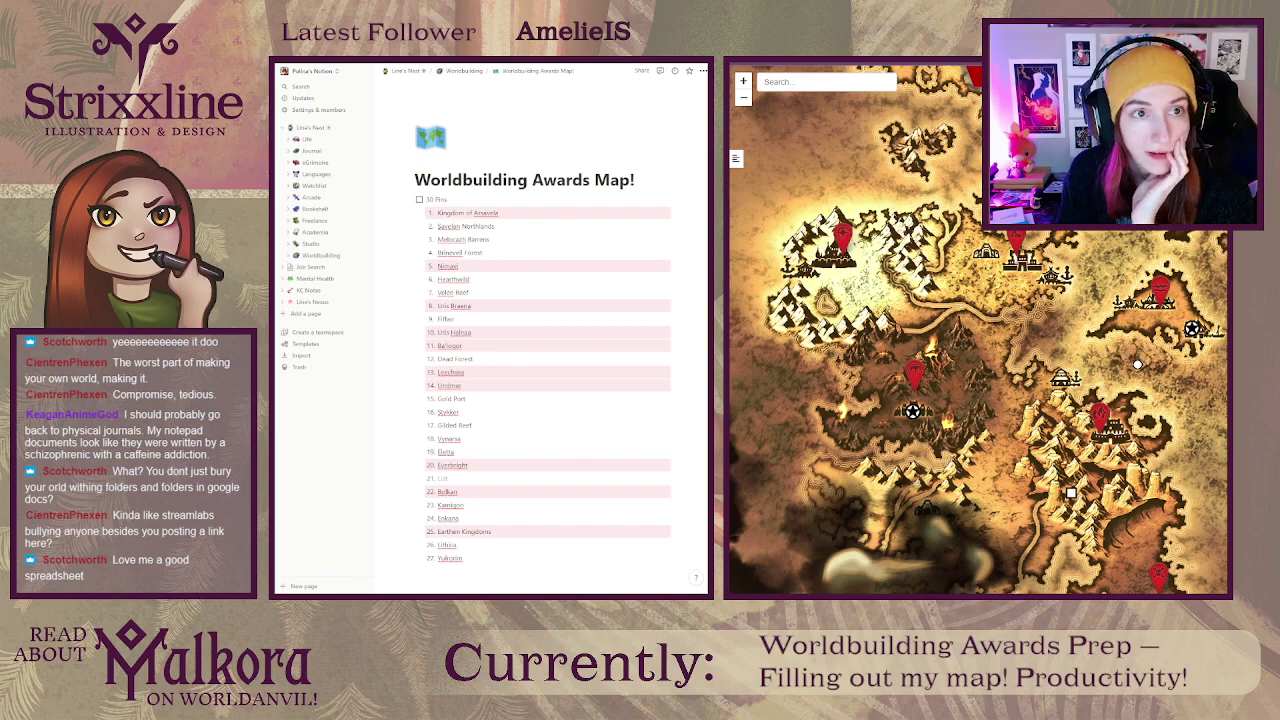
# Step: Switch to World Anvil and read the Everbright article, from its introduction and sidebar details to the Revealing Light section
pyautogui.hotkey('alt', 'Tab')
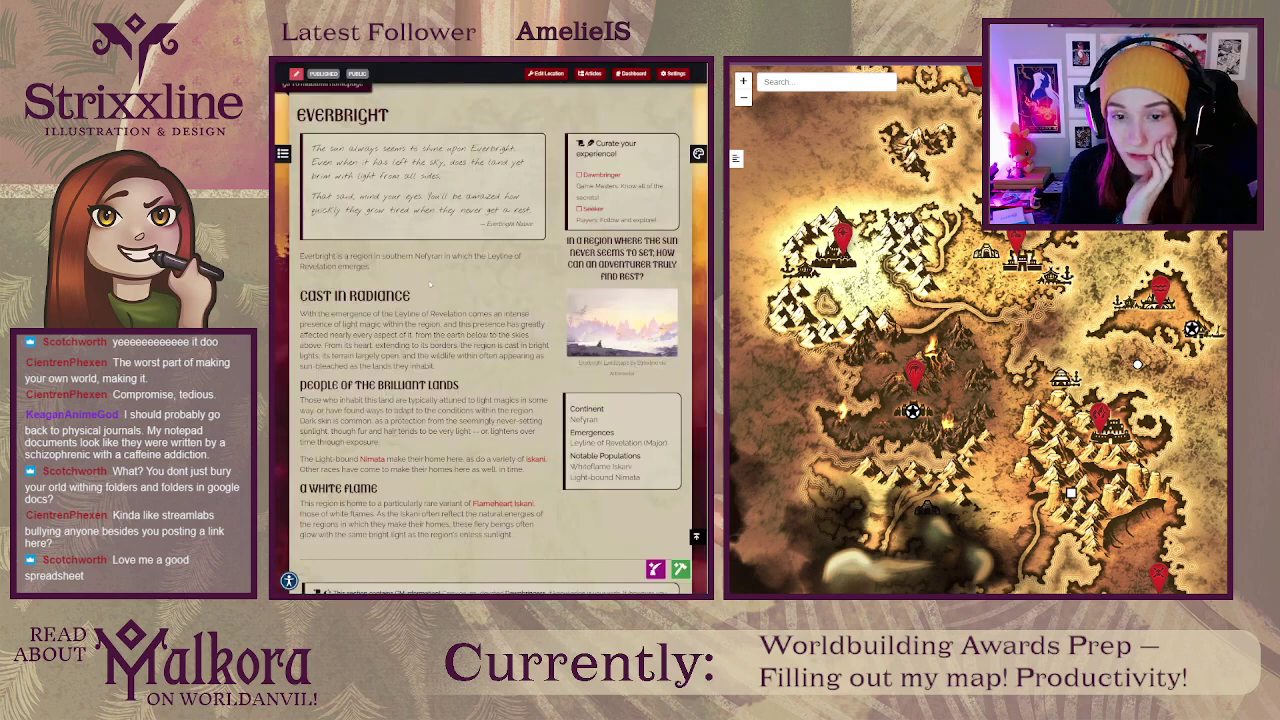
pyautogui.scroll(-2, 476, 319)
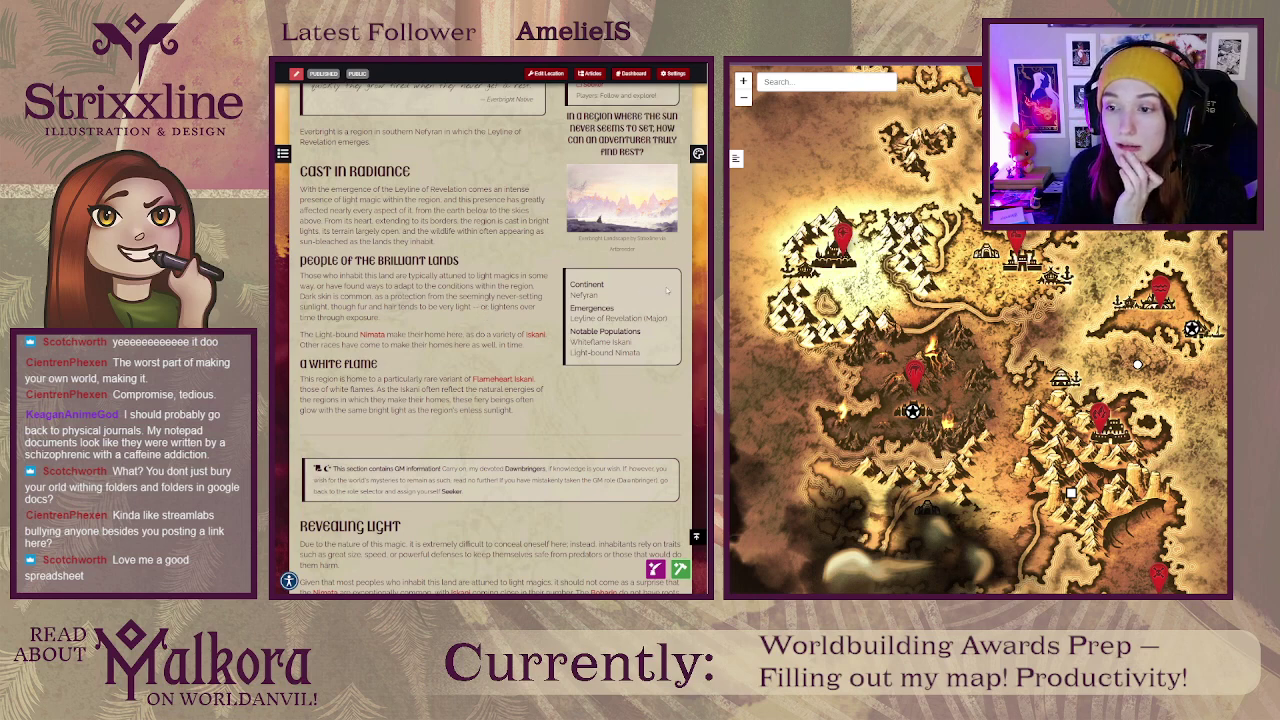
pyautogui.scroll(3, 490, 330)
pyautogui.scroll(-1, 490, 330)
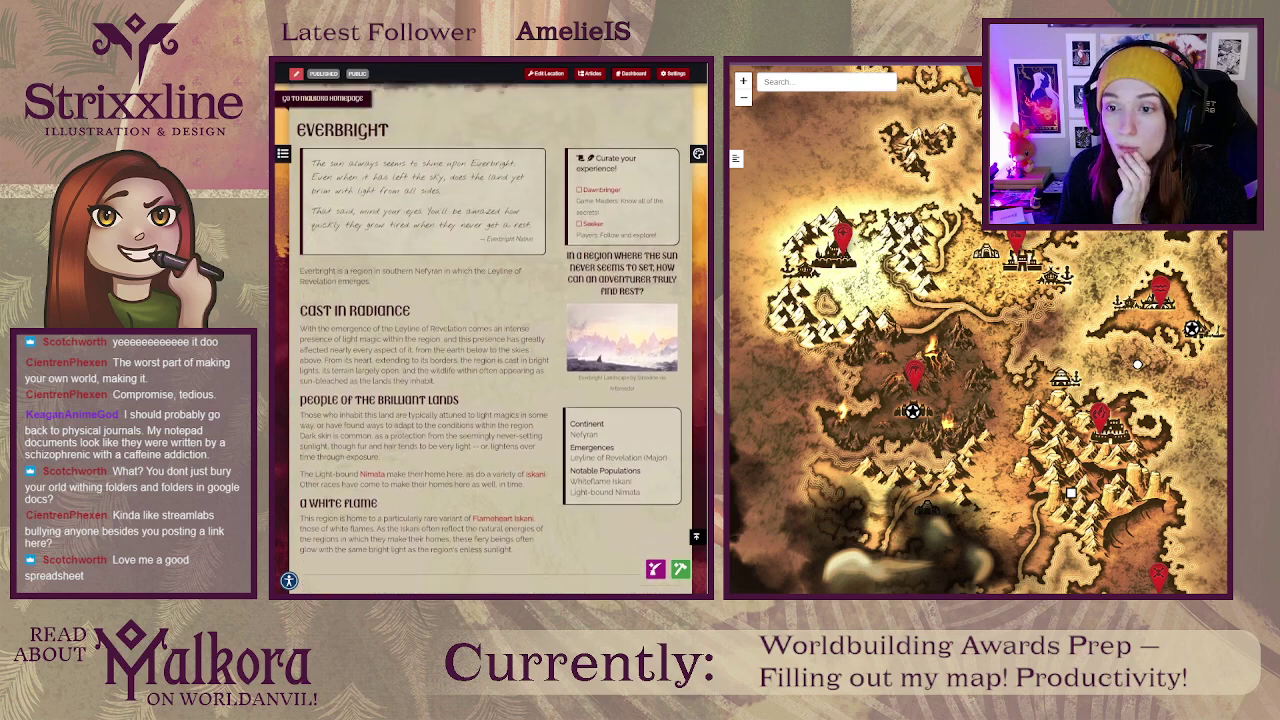
pyautogui.scroll(-1, 705, 268)
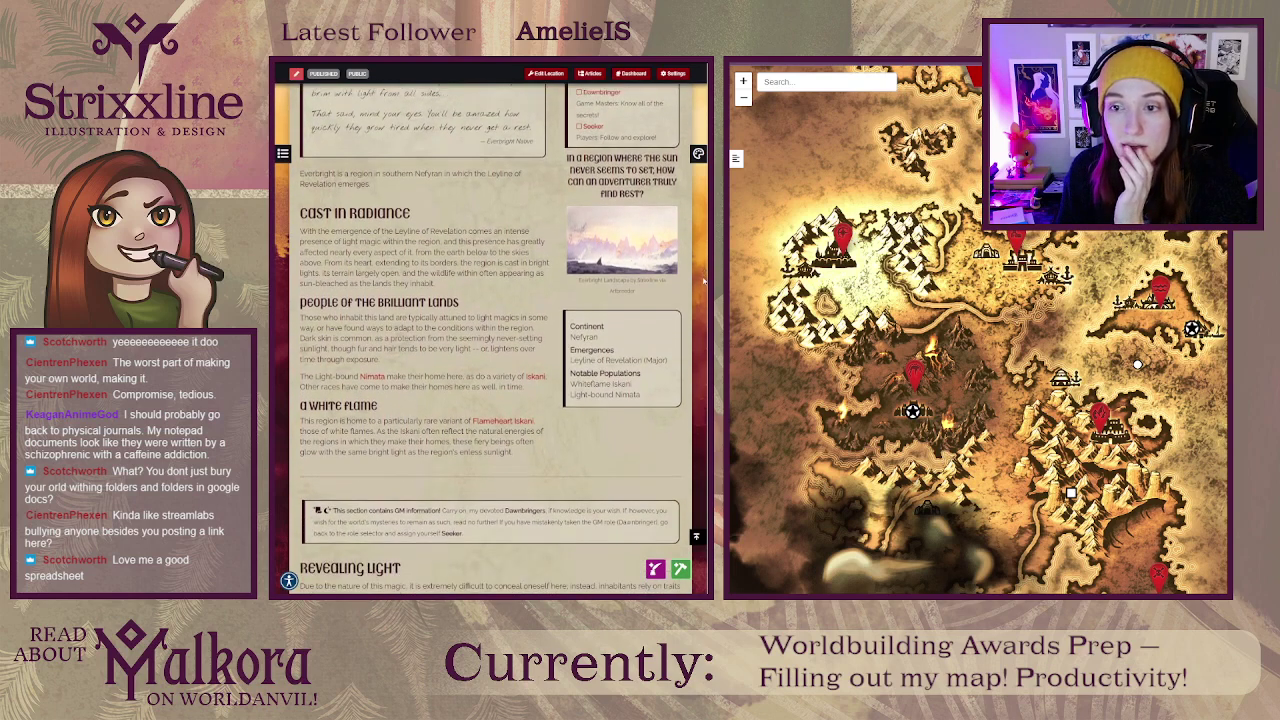
pyautogui.scroll(4, 703, 281)
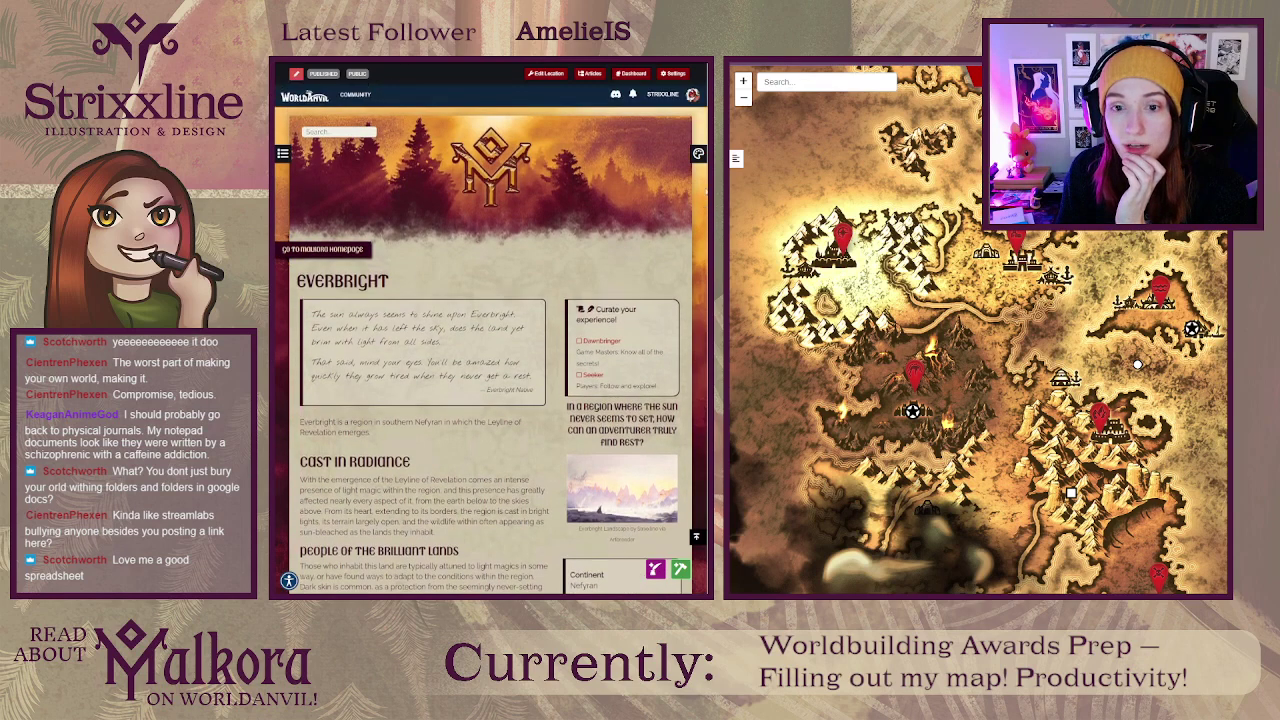
pyautogui.scroll(-2, 703, 230)
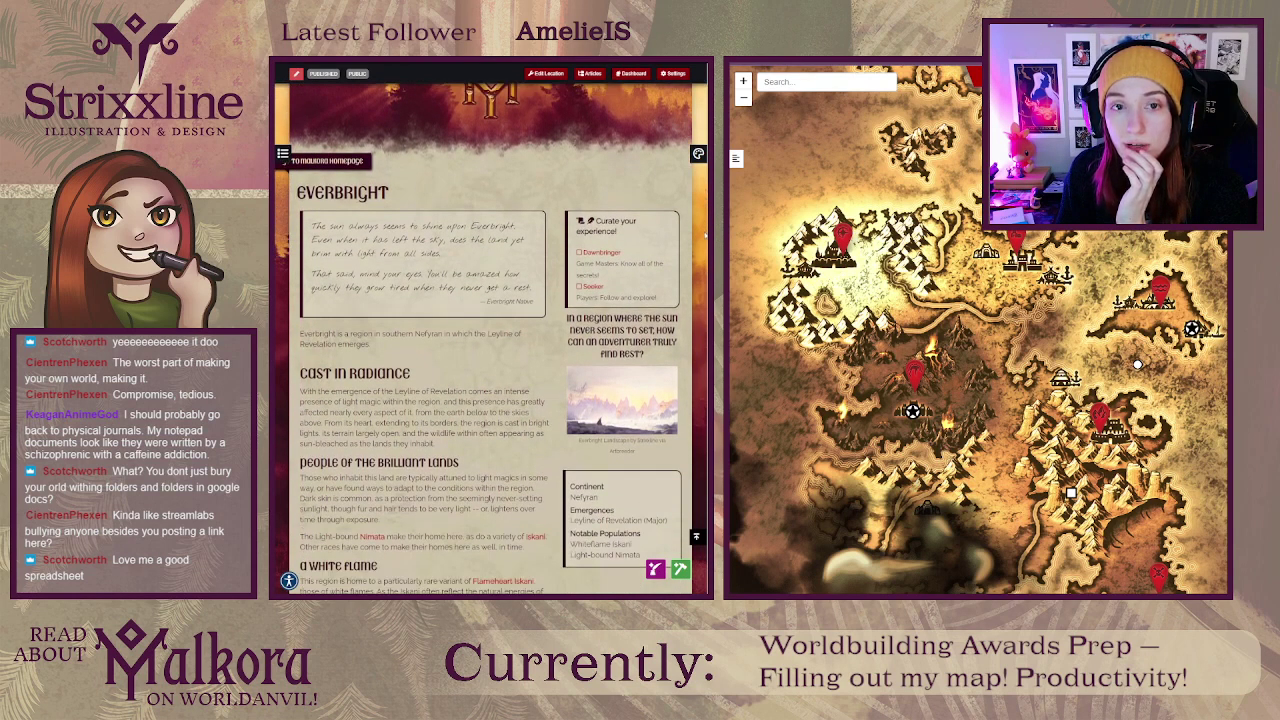
pyautogui.scroll(-1, 705, 233)
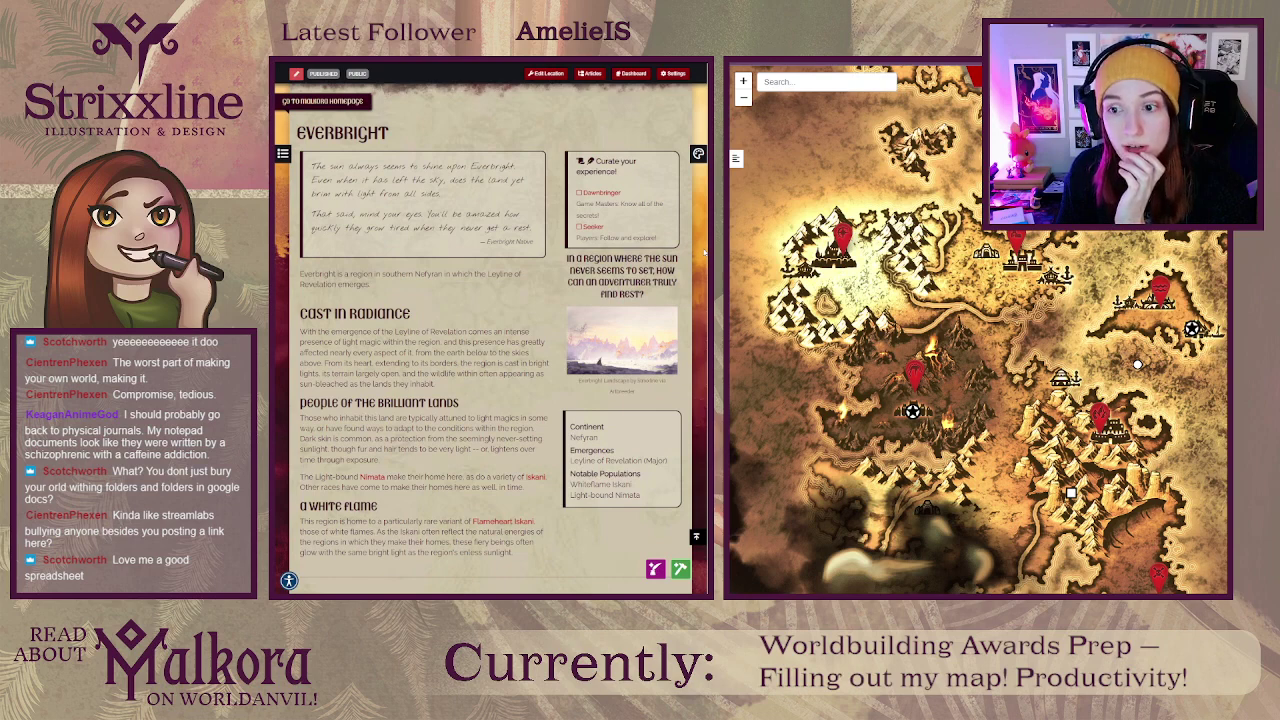
pyautogui.scroll(-1, 705, 253)
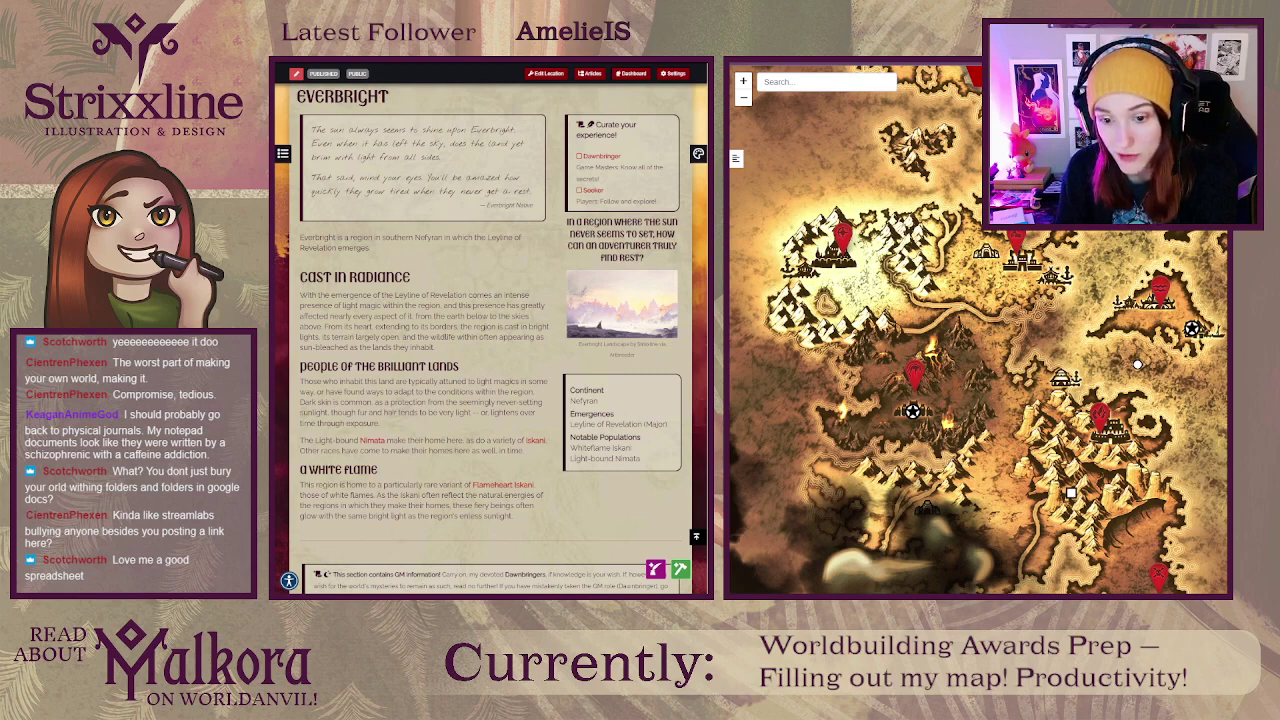
pyautogui.scroll(2, 483, 338)
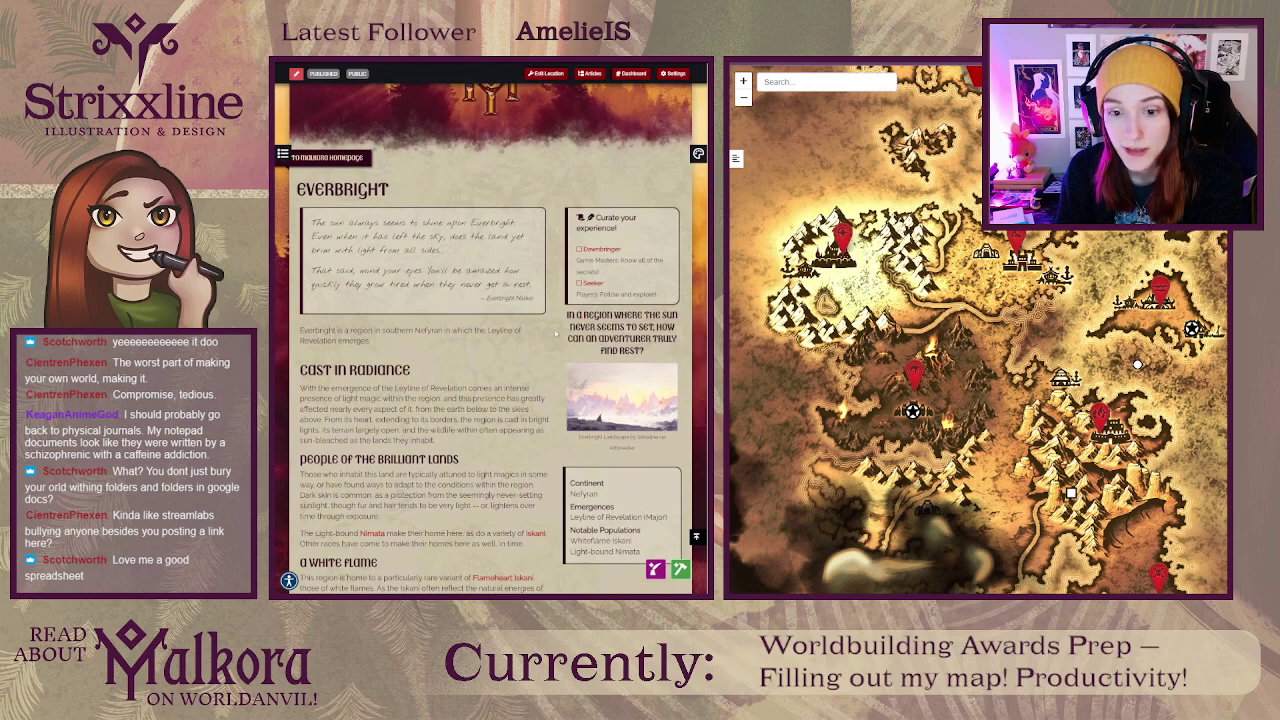
pyautogui.scroll(-2, 555, 334)
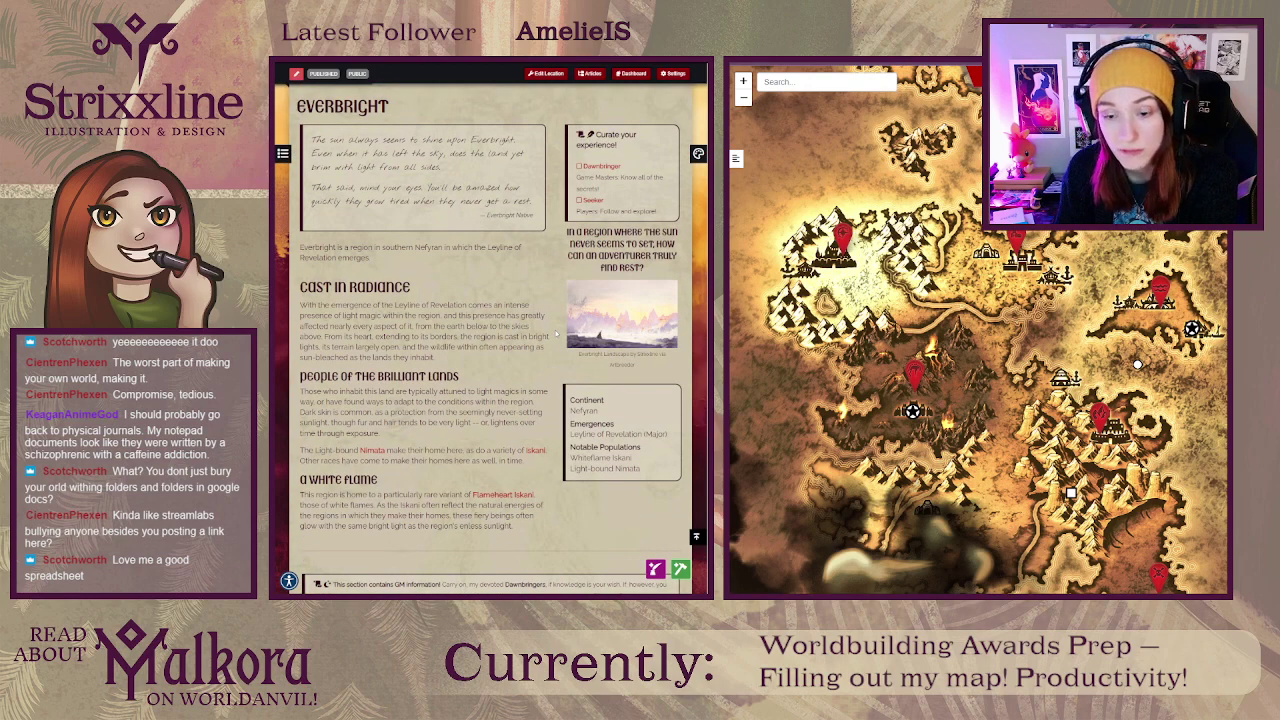
pyautogui.scroll(-2, 556, 335)
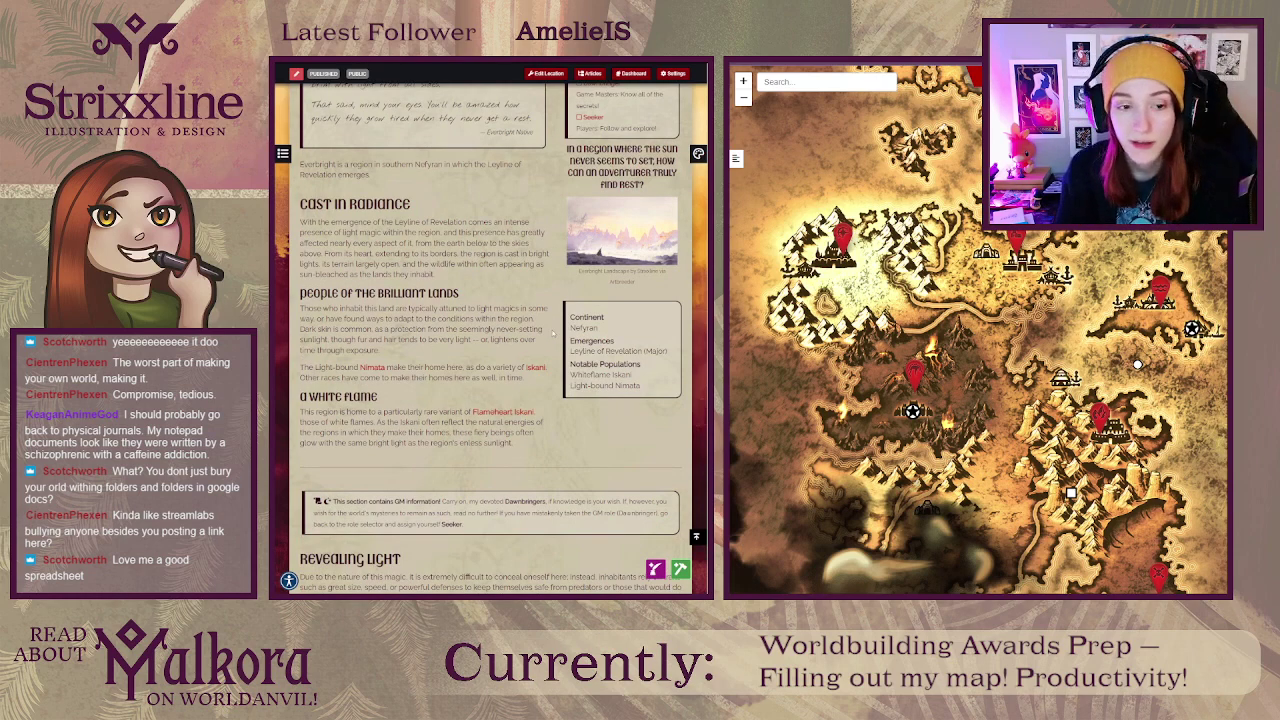
pyautogui.scroll(2, 555, 333)
pyautogui.scroll(-2, 560, 330)
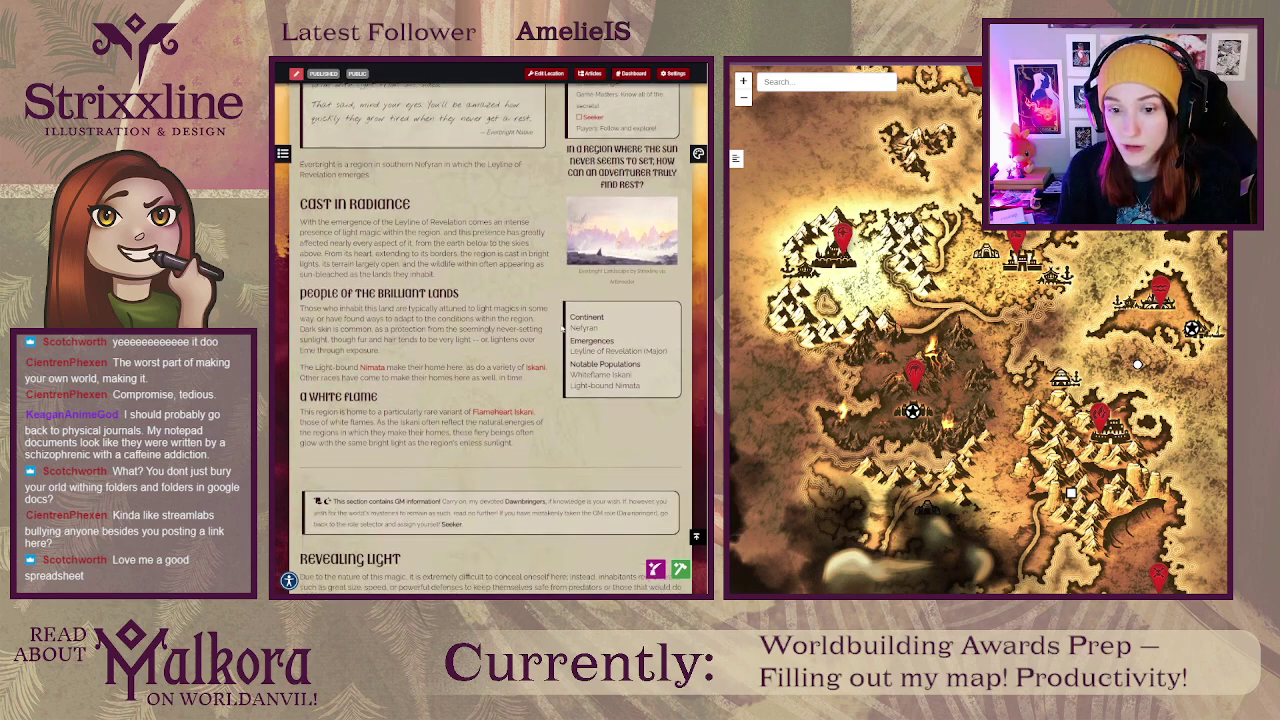
# Step: Look over the end of the Everbright article and return to its introduction
pyautogui.scroll(-3, 545, 321)
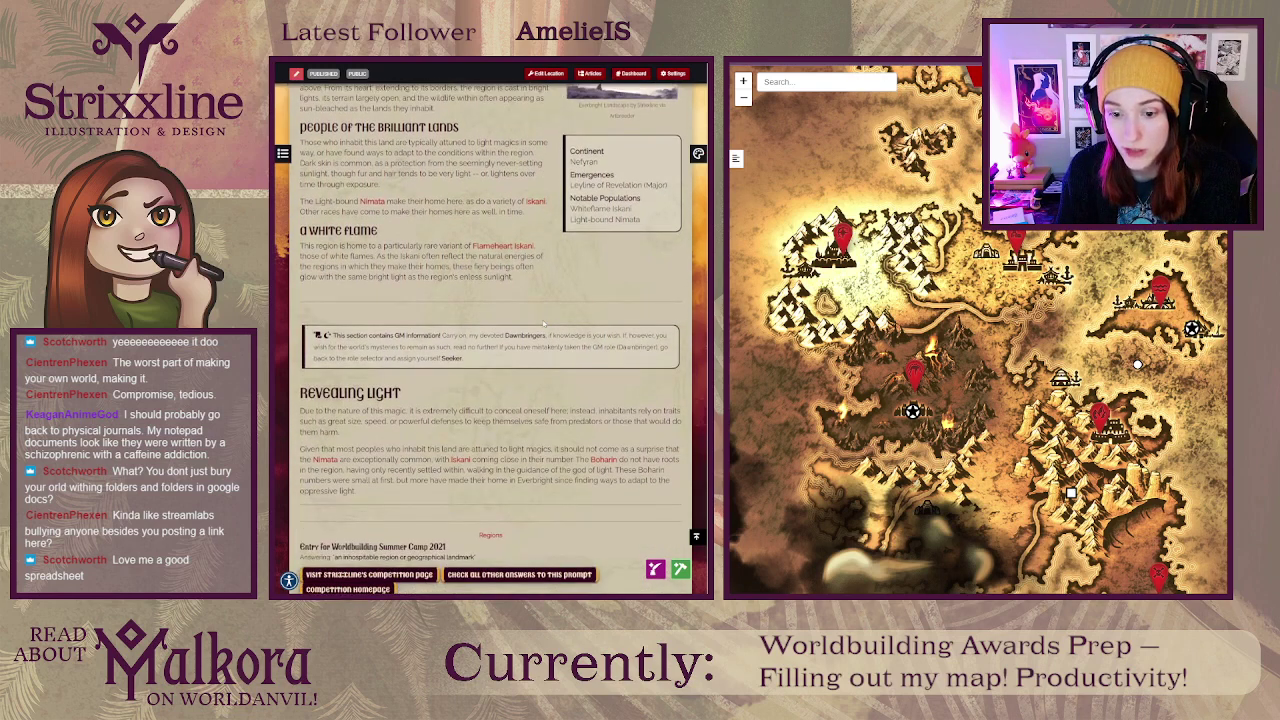
pyautogui.scroll(5, 543, 321)
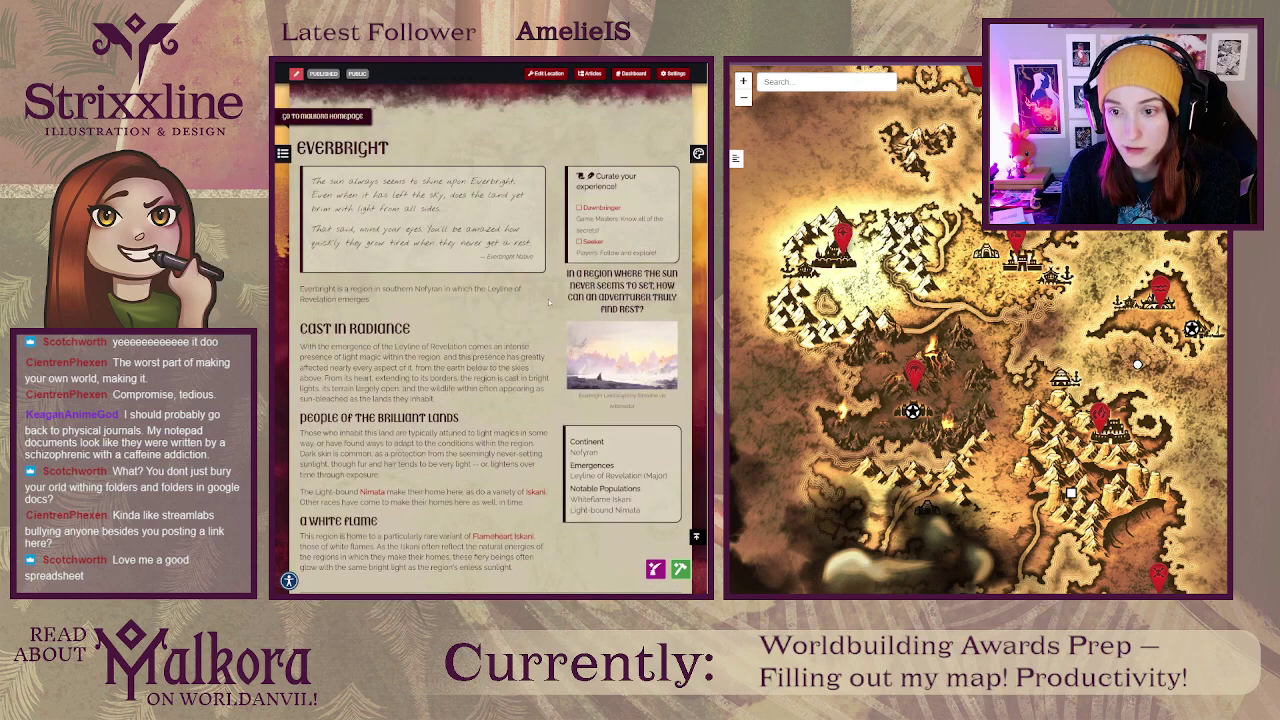
pyautogui.scroll(2, 548, 299)
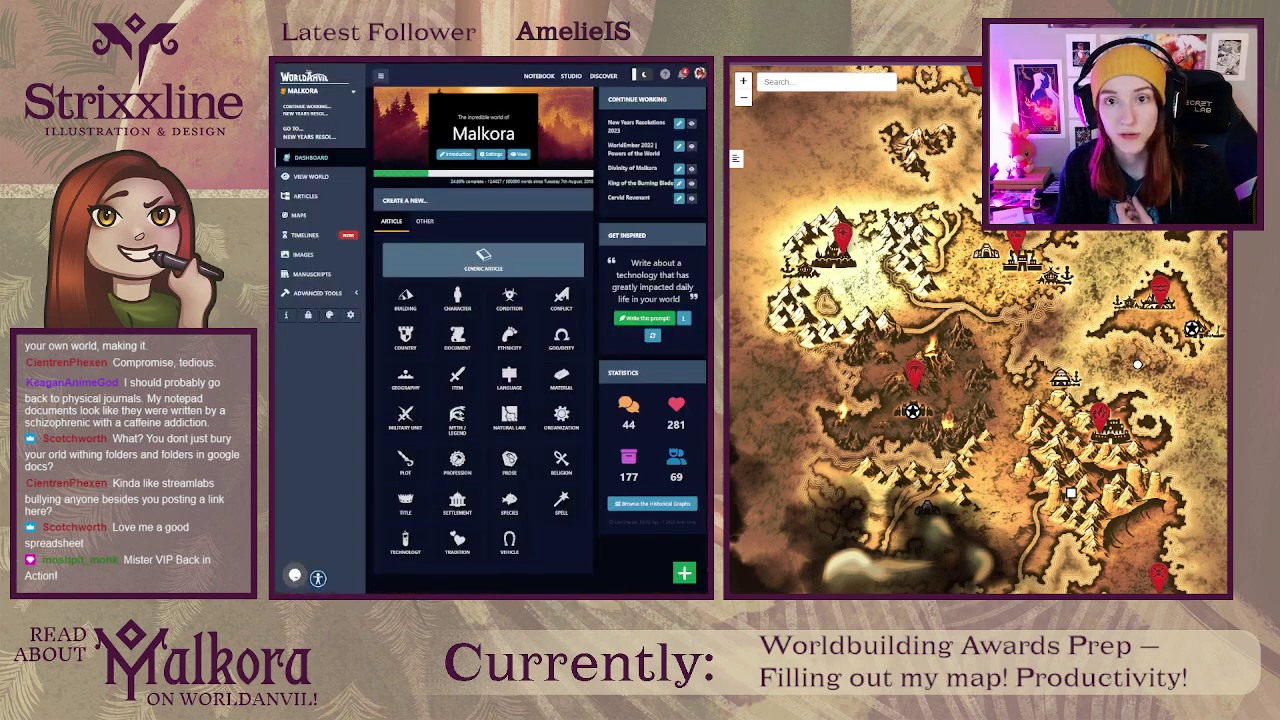
# Step: Open the Bolkan article for viewing from the Regions category of the Malkora articles
pyautogui.click(317, 199)
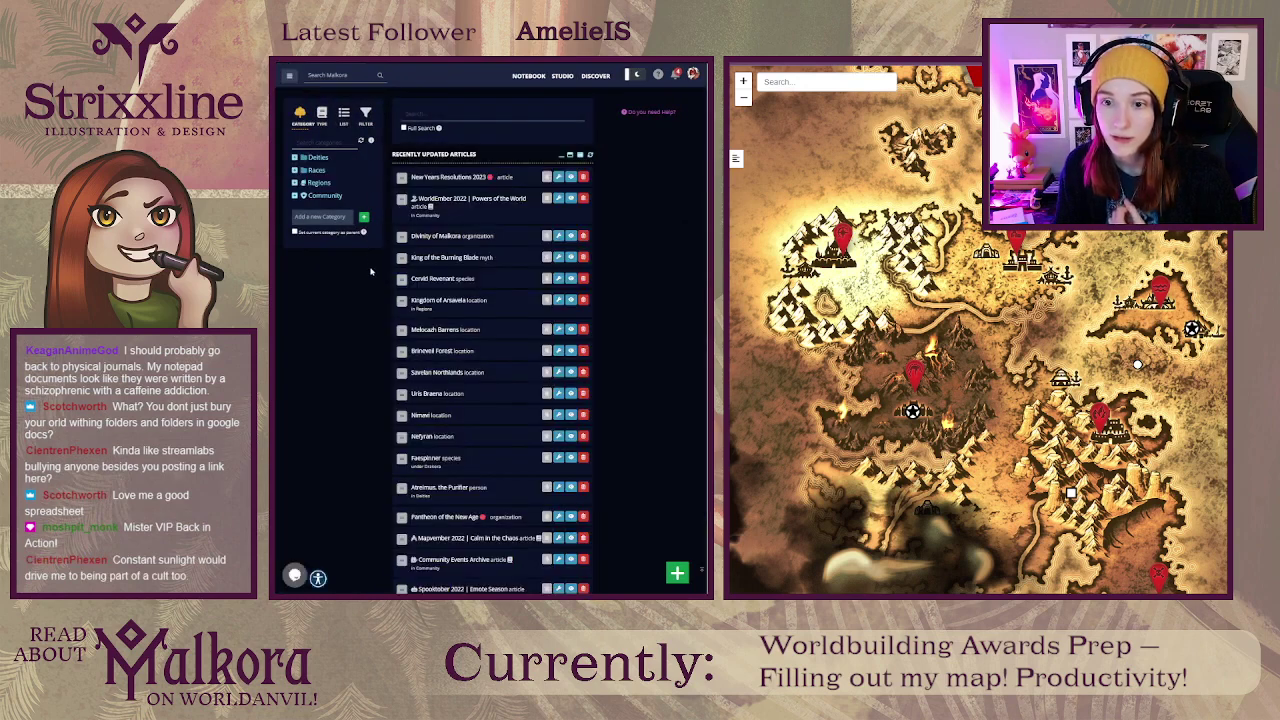
pyautogui.click(319, 184)
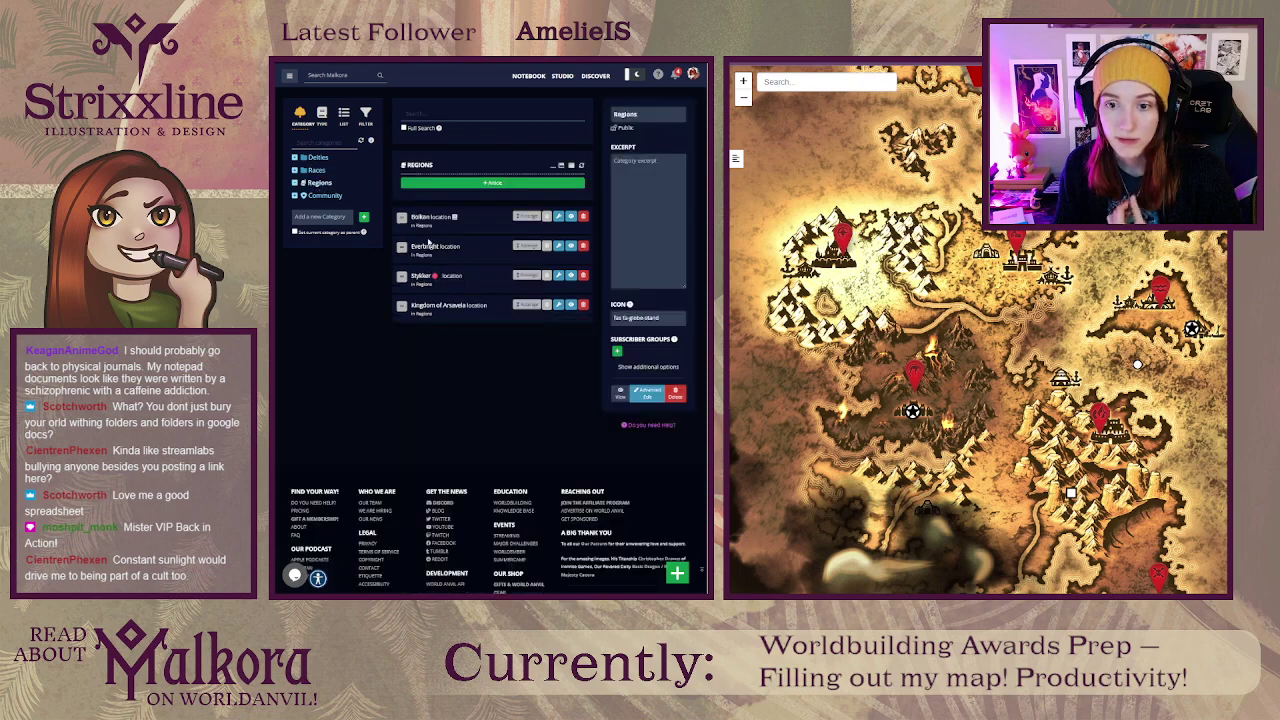
pyautogui.click(573, 217)
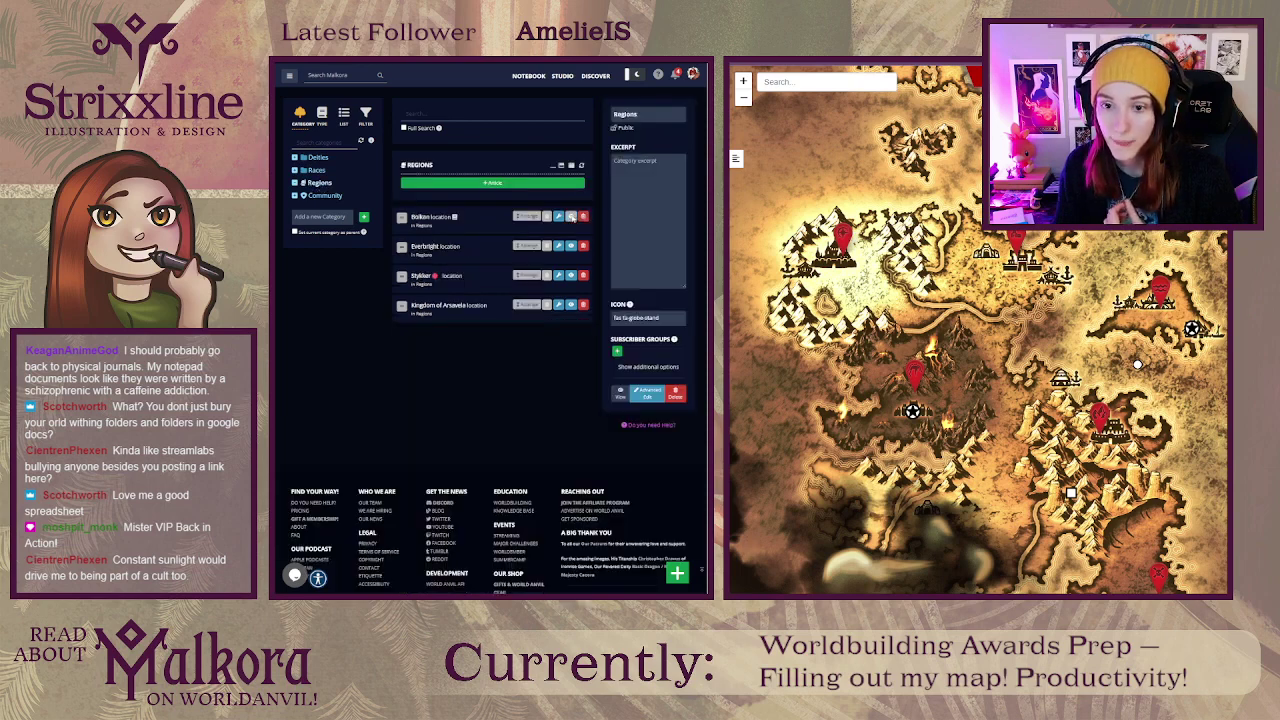
# Step: Read the Bolkan article from its introduction to Life from the Ashes, and preview the linked Merroun settlement article
pyautogui.scroll(-3, 490, 340)
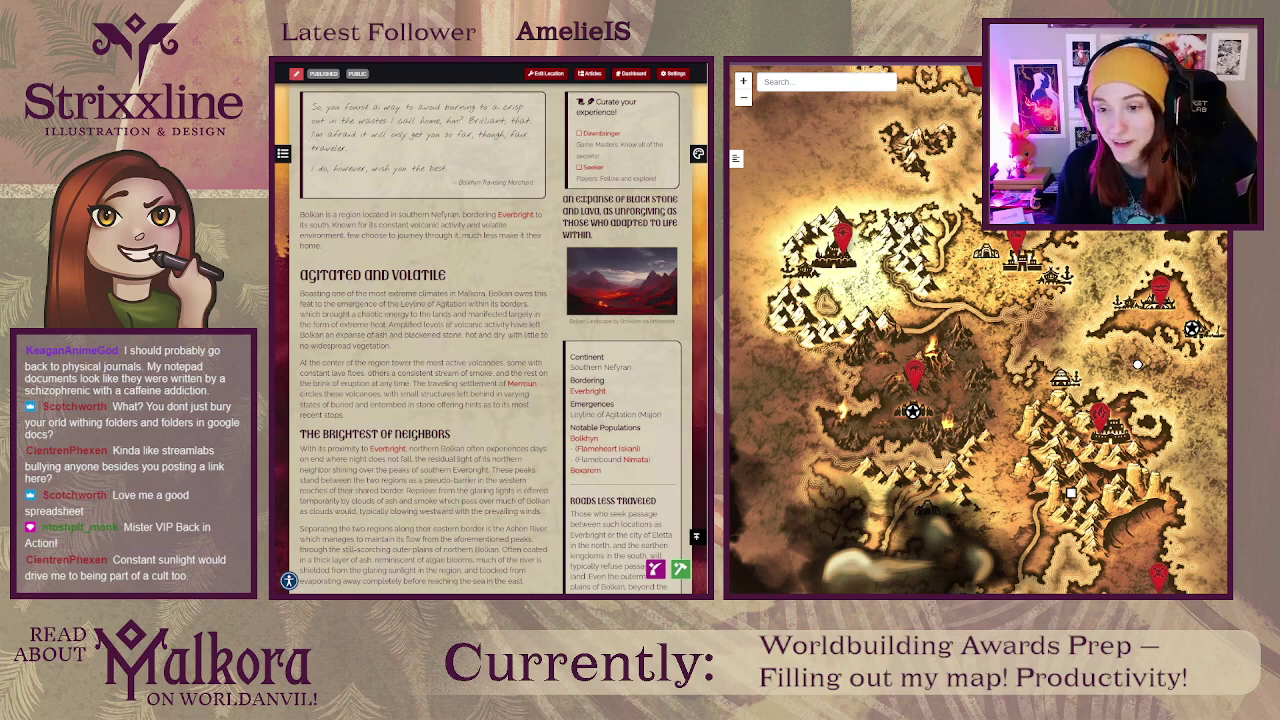
pyautogui.scroll(-3, 490, 330)
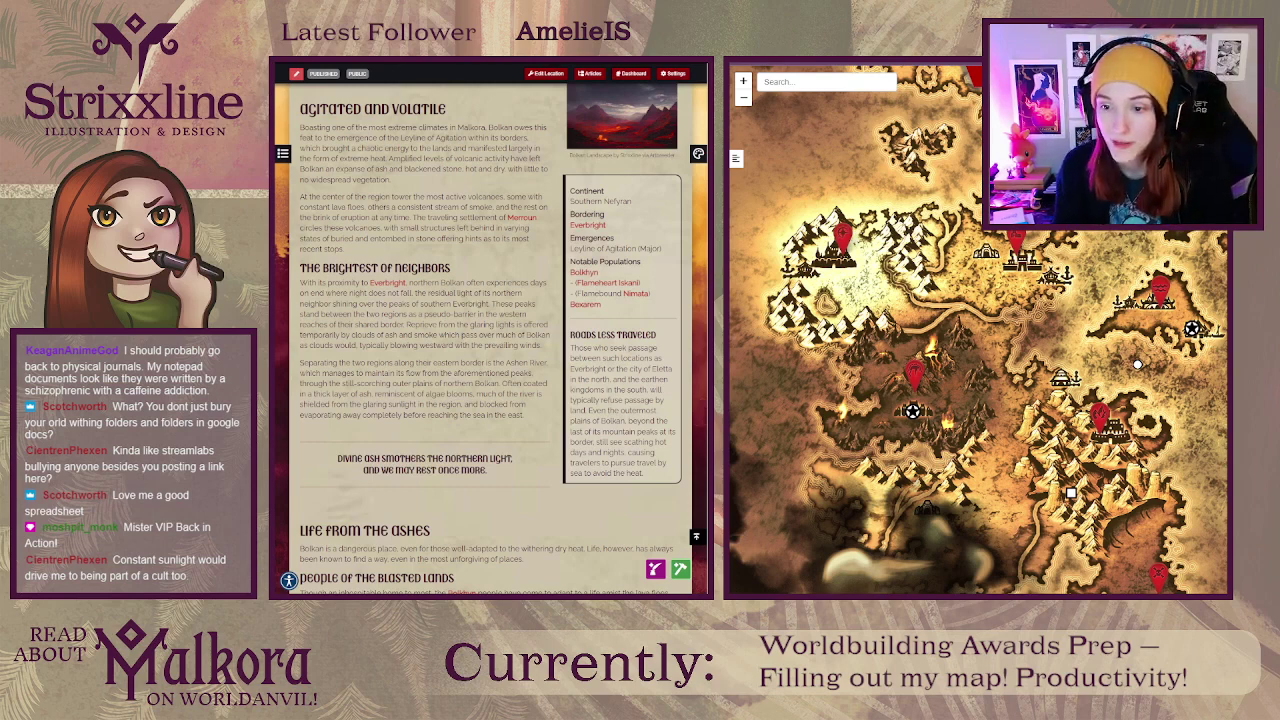
pyautogui.moveTo(585, 304)
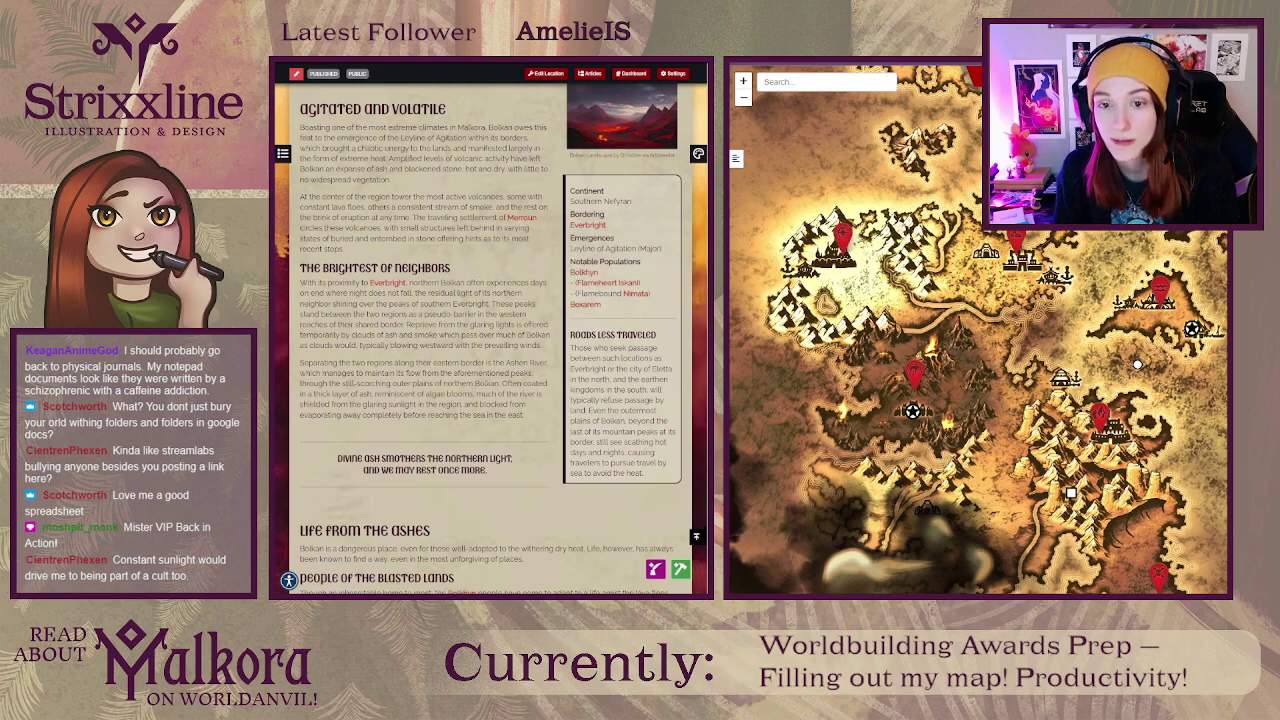
pyautogui.moveTo(522, 217)
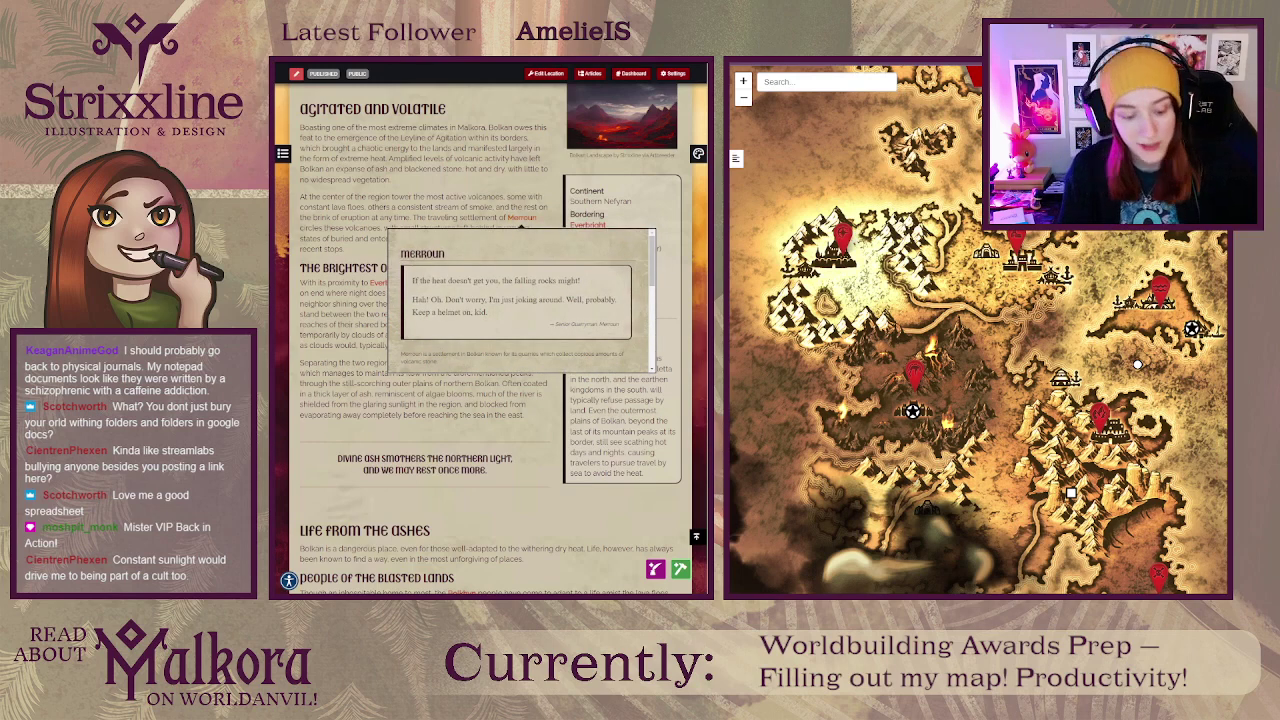
pyautogui.moveTo(421, 207); pyautogui.dragTo(420, 228)
pyautogui.click(420, 228)
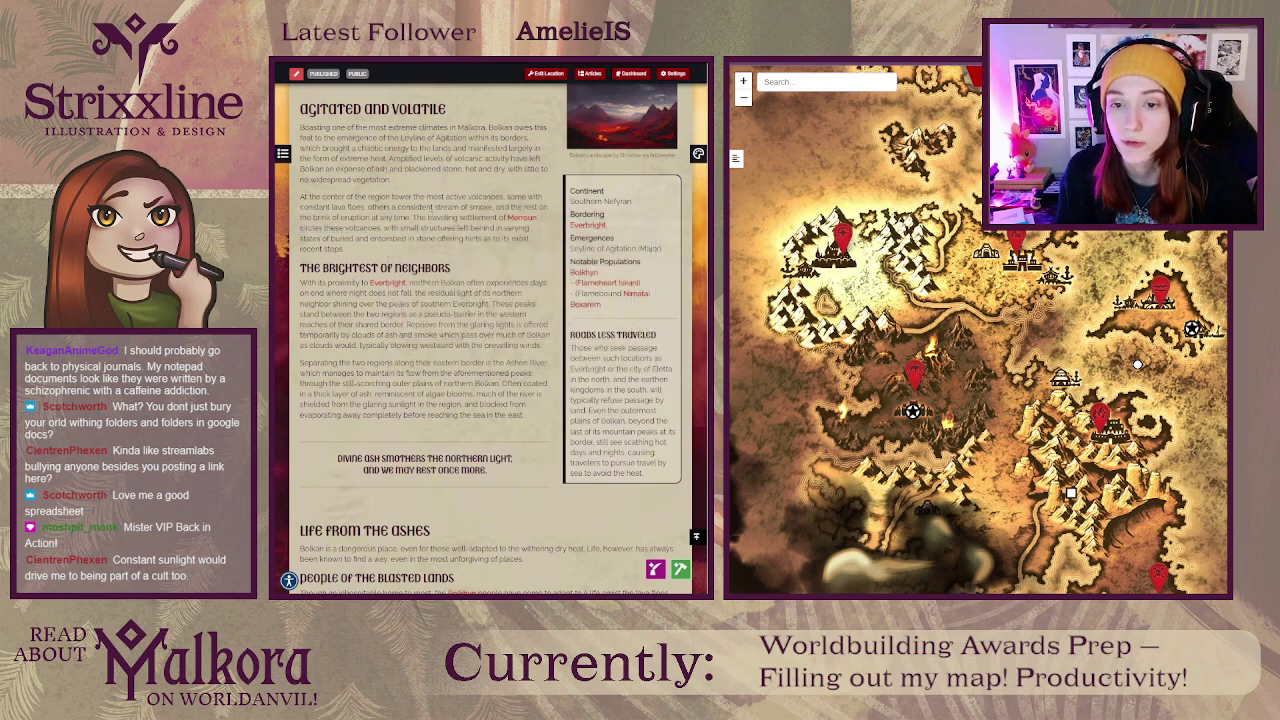
# Step: Switch to the Worldbuilding Awards Map page in Notion and add Merroun as item 24 of the pin list
pyautogui.hotkey('ctrl', 'Tab')
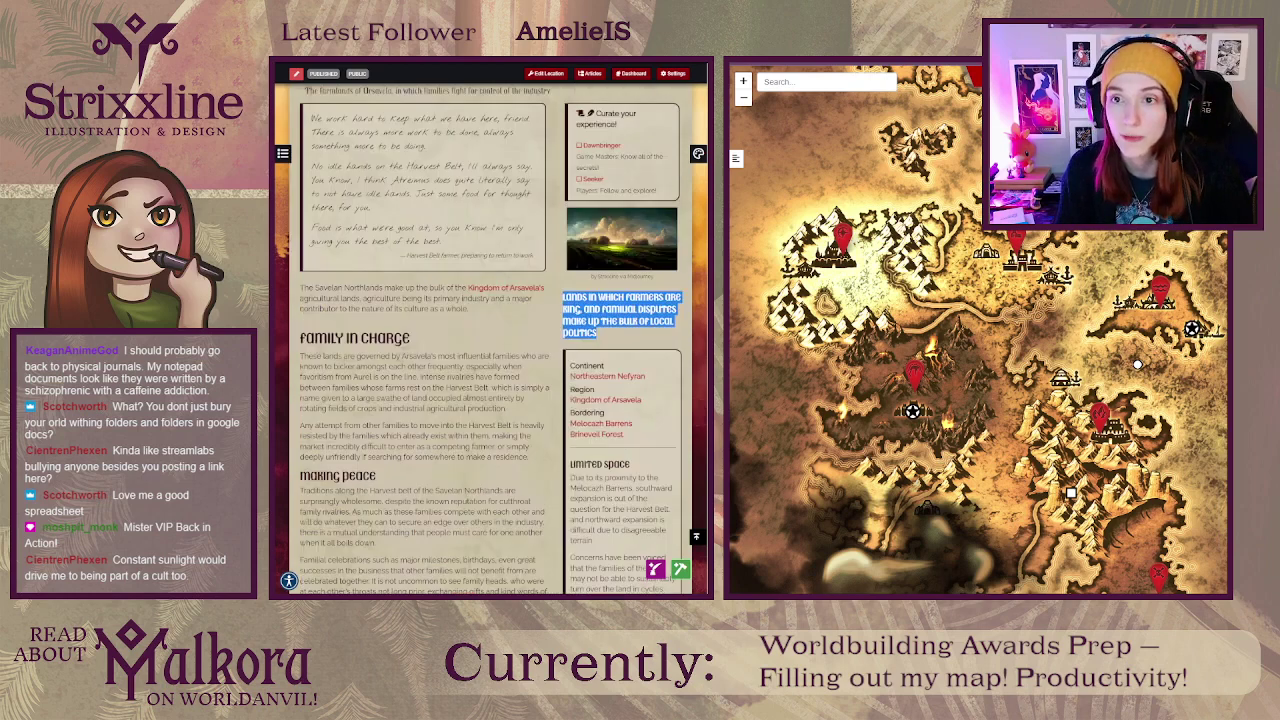
pyautogui.hotkey('ctrl', 'Tab')
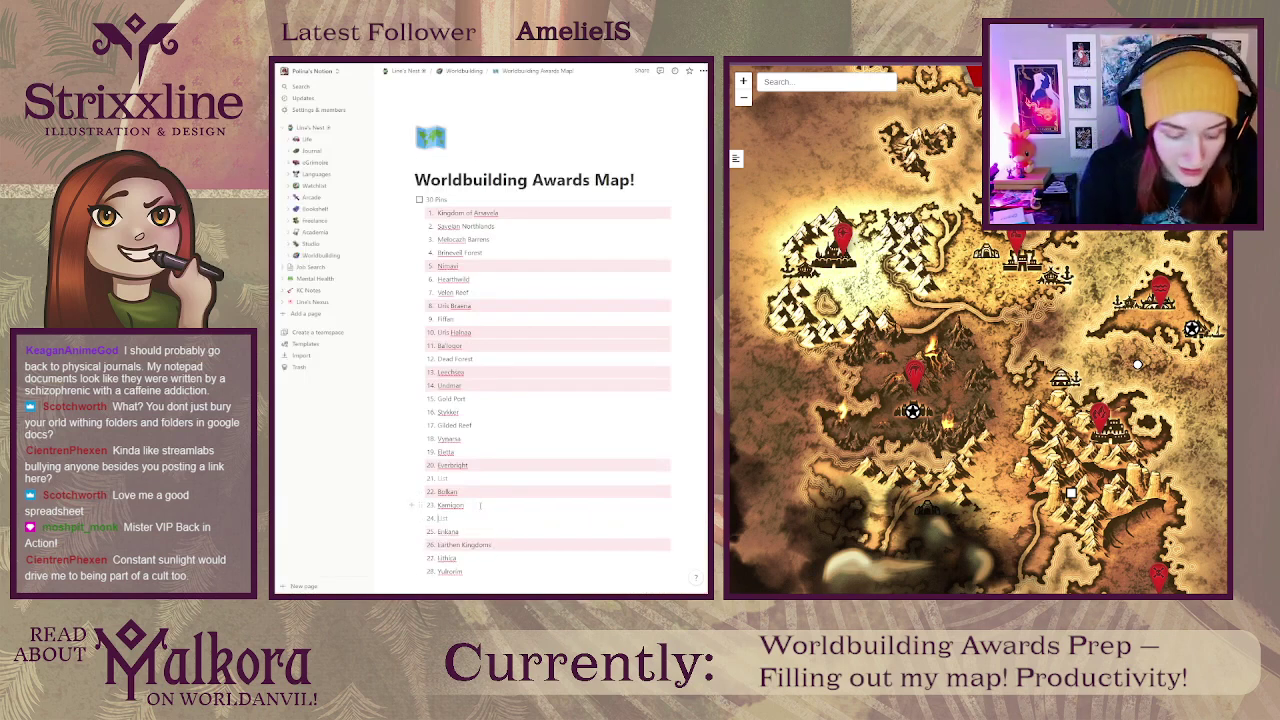
pyautogui.press('Return')
pyautogui.write('Merrow')
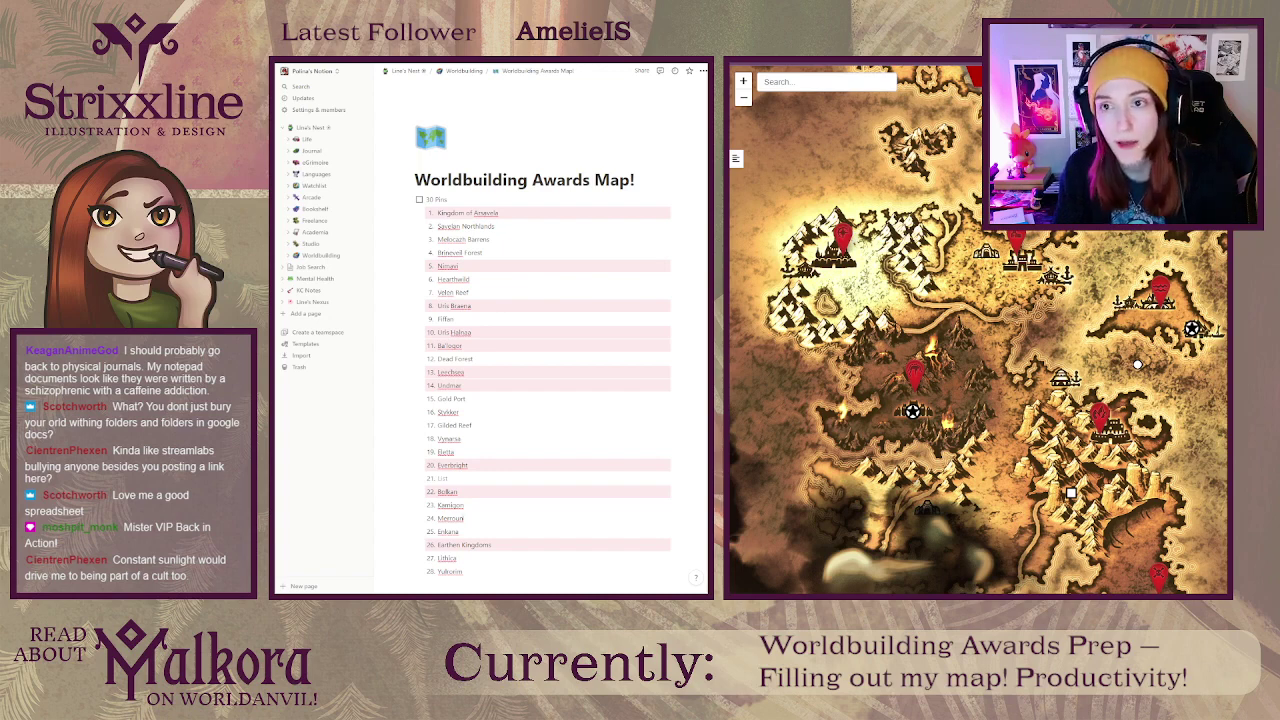
pyautogui.scroll(-2, 540, 330)
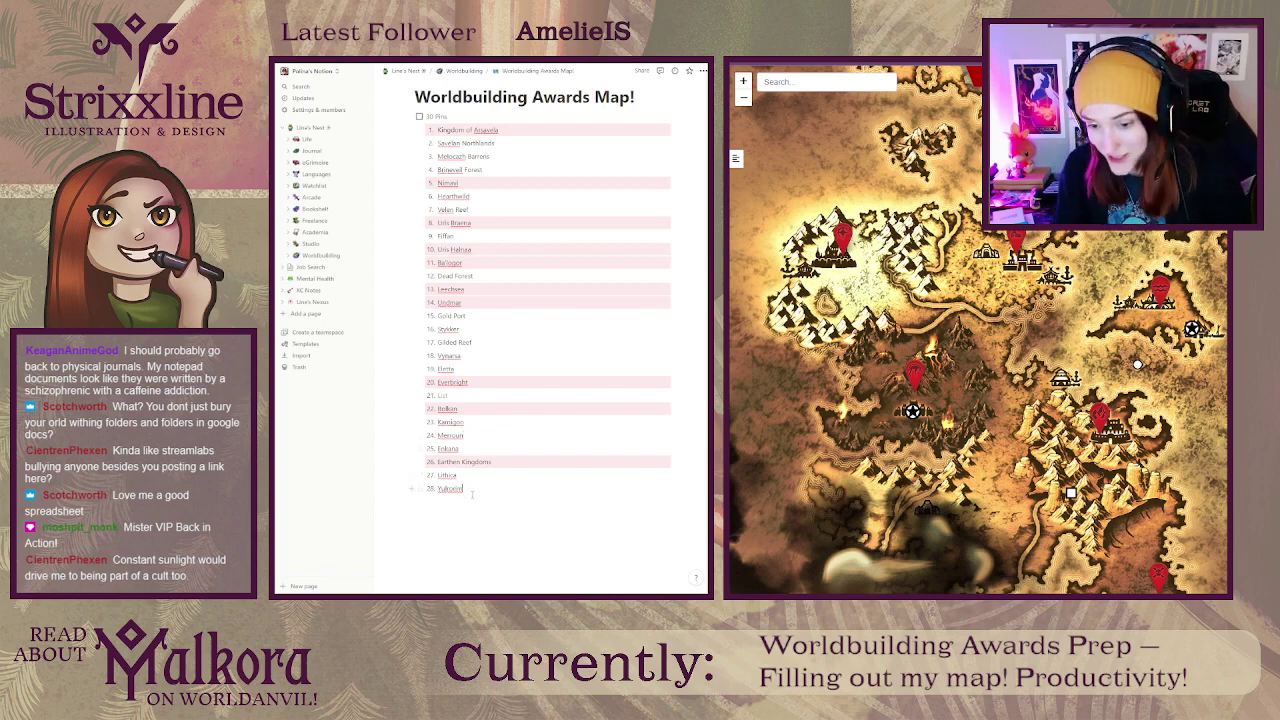
# Step: Examine the northern and eastern parts of Nefyran on the published map and preview the markers there, including Hearthwild
pyautogui.moveTo(1030, 330); pyautogui.dragTo(1044, 520)
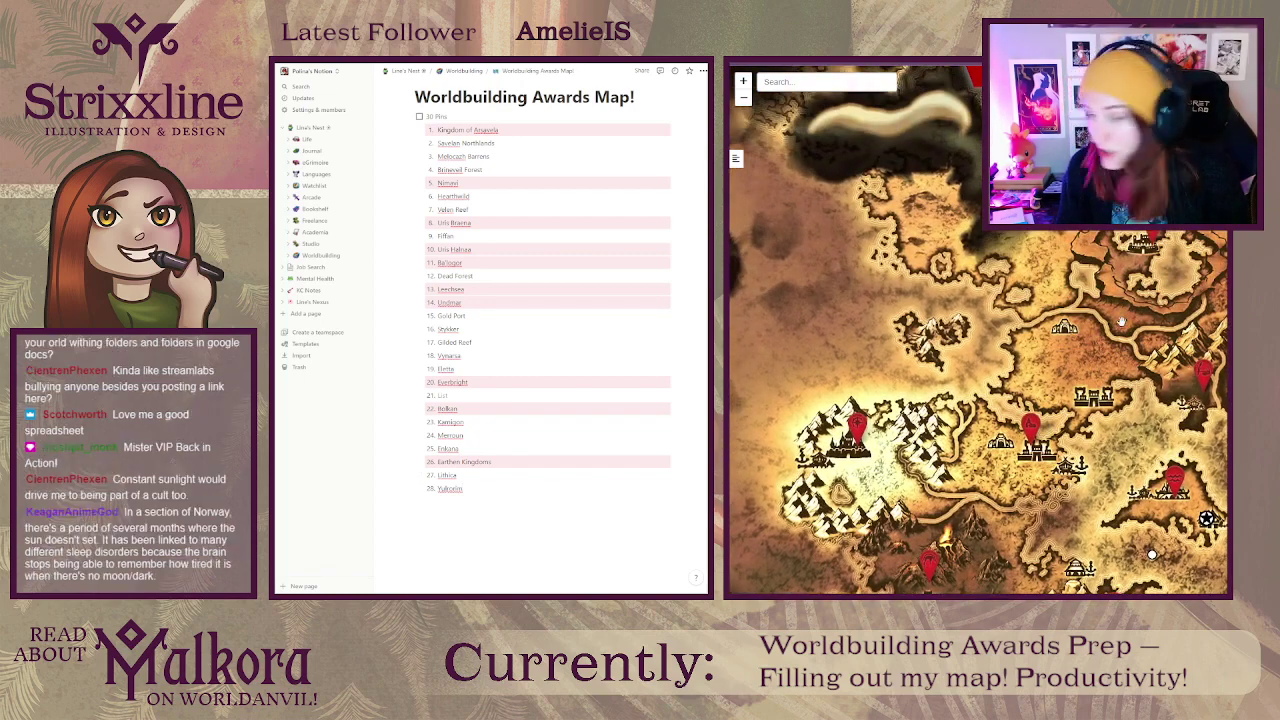
pyautogui.moveTo(1122, 321); pyautogui.dragTo(884, 336)
pyautogui.moveTo(1115, 407)
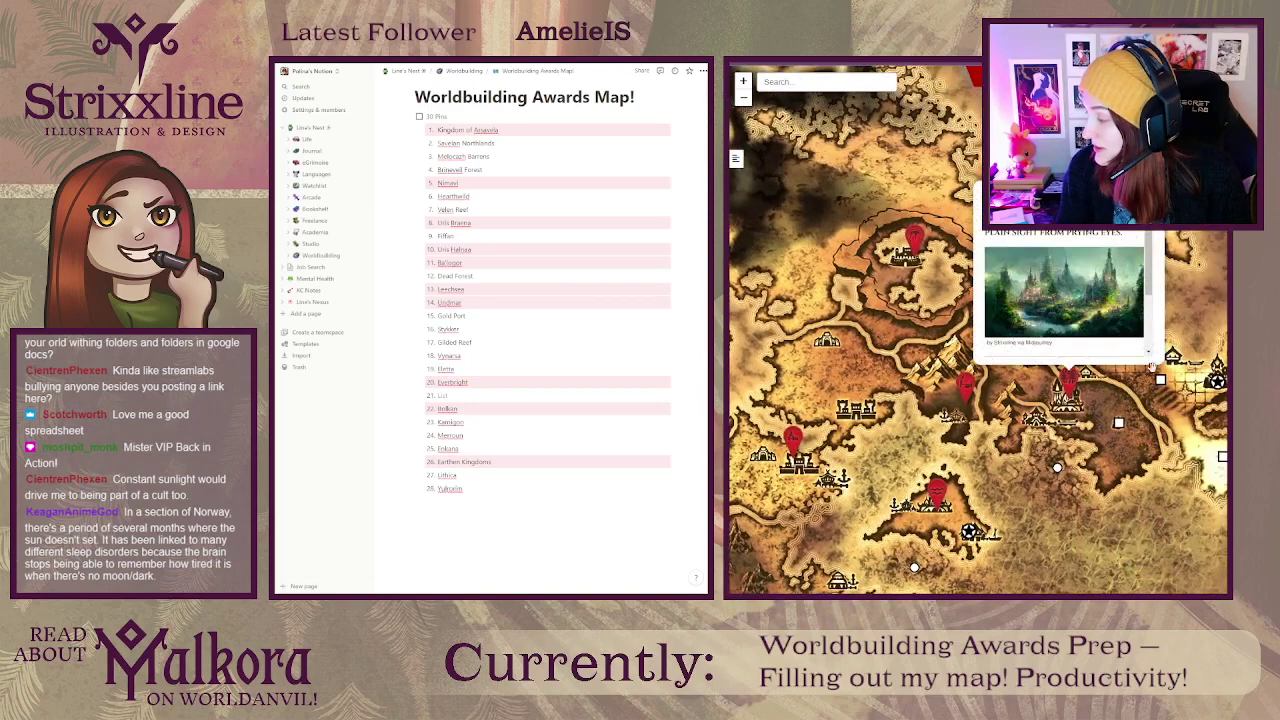
pyautogui.moveTo(1115, 407); pyautogui.dragTo(1052, 327)
pyautogui.moveTo(1155, 302)
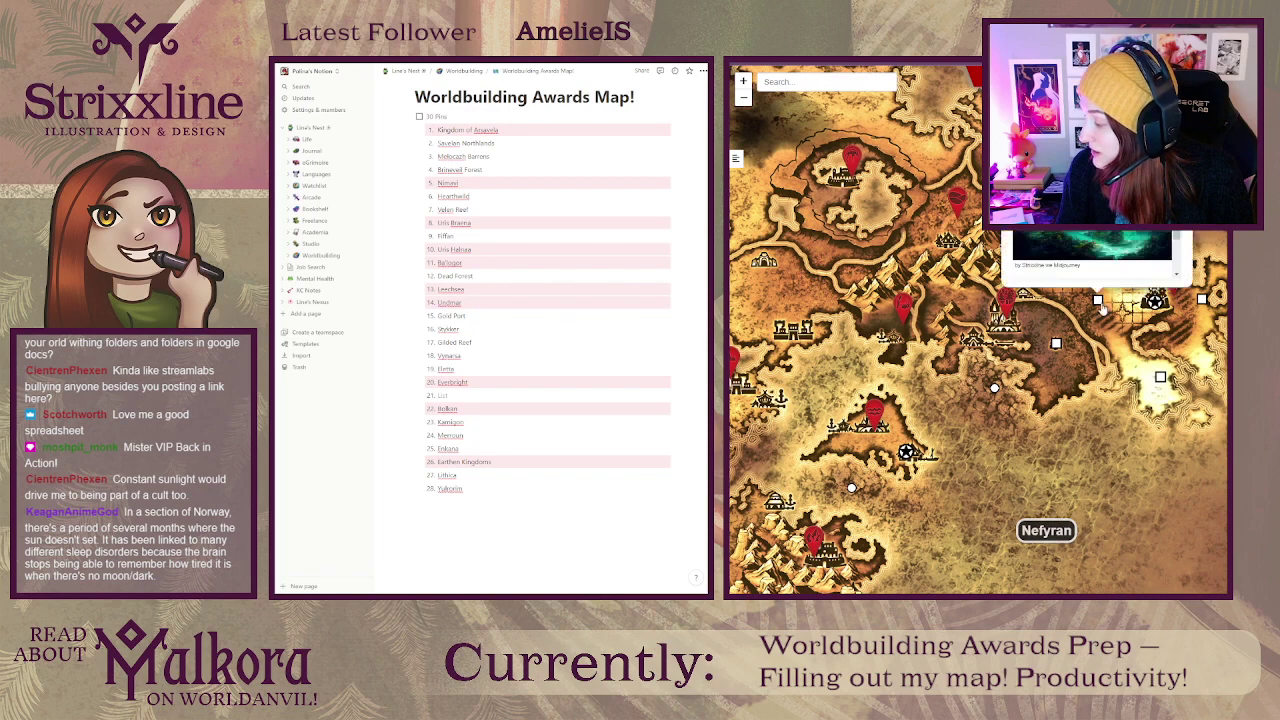
pyautogui.moveTo(1046, 359)
pyautogui.moveTo(1046, 359); pyautogui.dragTo(1109, 367)
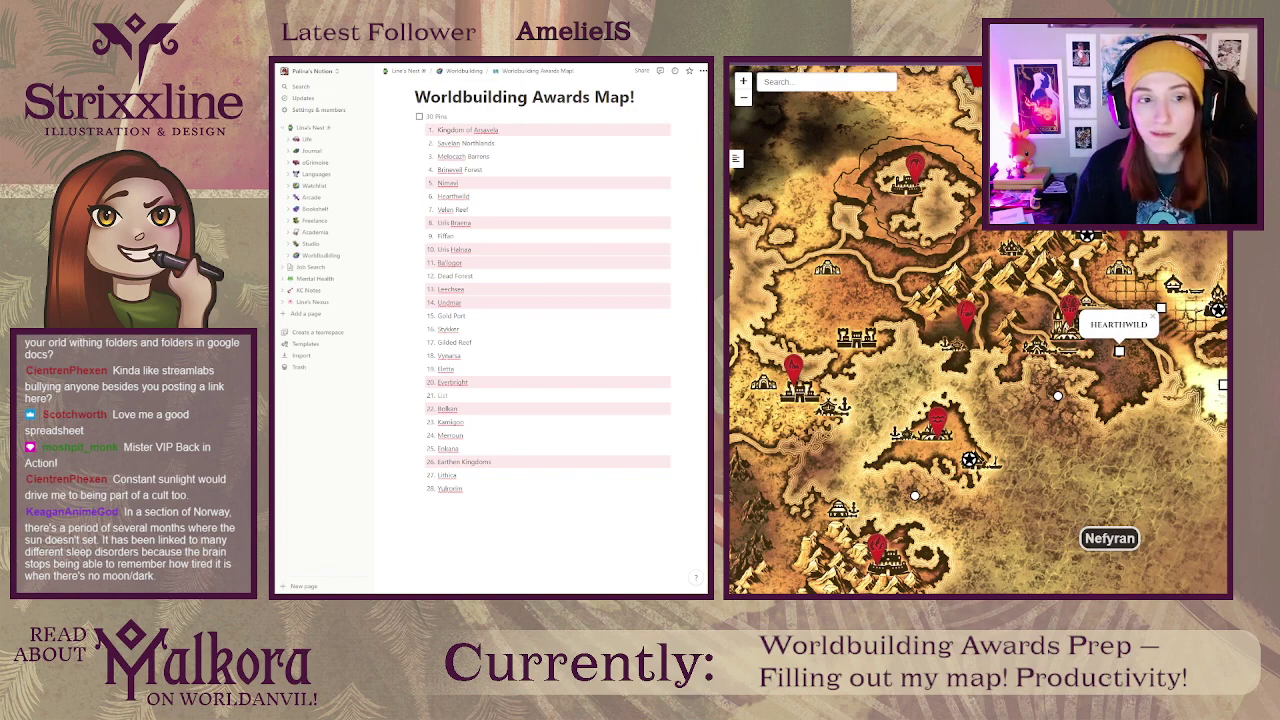
# Step: Show the World Anvil map editor beside the Notion list in place of the published map, with northeastern Nefyran's markers in view
pyautogui.hotkey('alt', 'Tab')
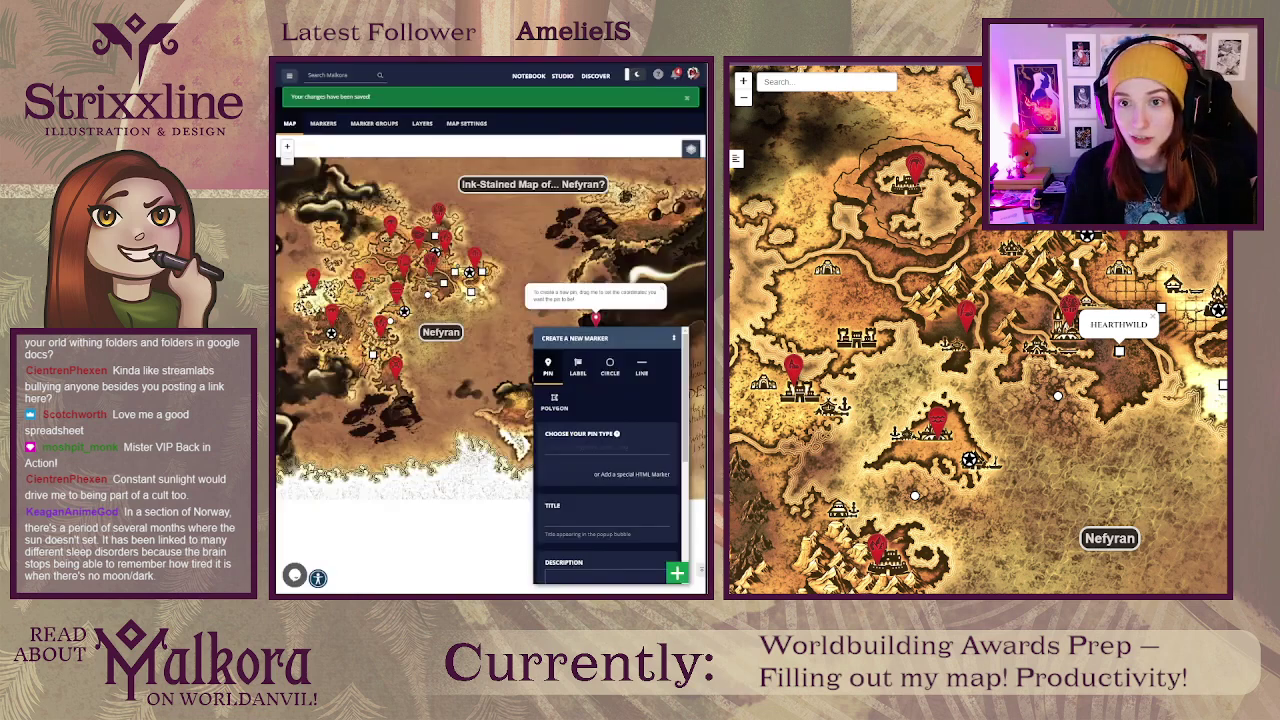
pyautogui.press('super+shift+Right')
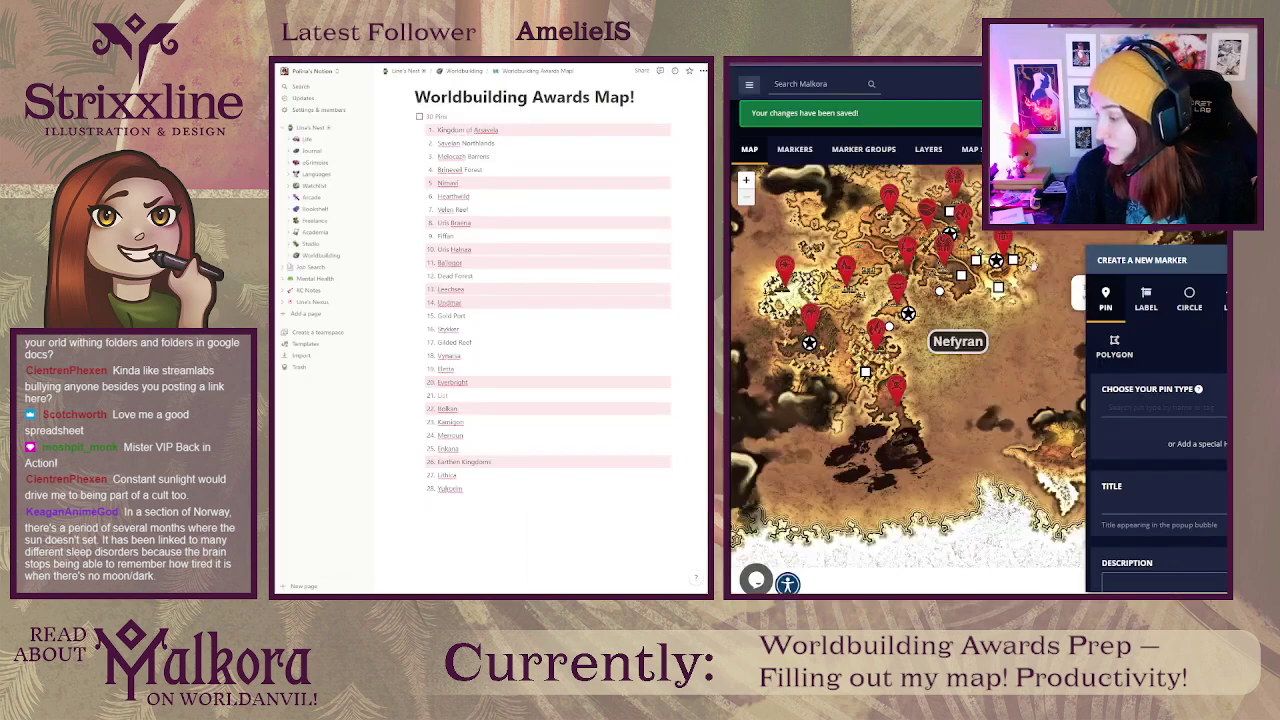
pyautogui.moveTo(1050, 212); pyautogui.dragTo(1047, 275)
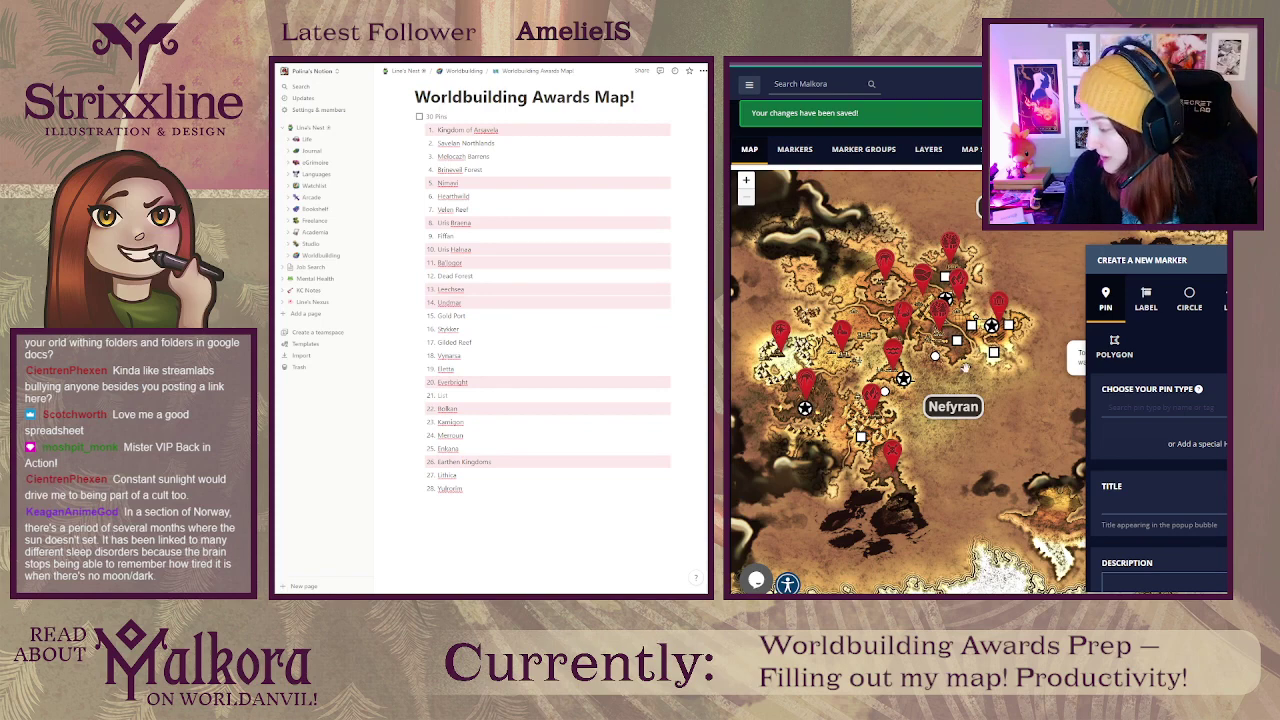
pyautogui.moveTo(966, 370); pyautogui.dragTo(990, 381)
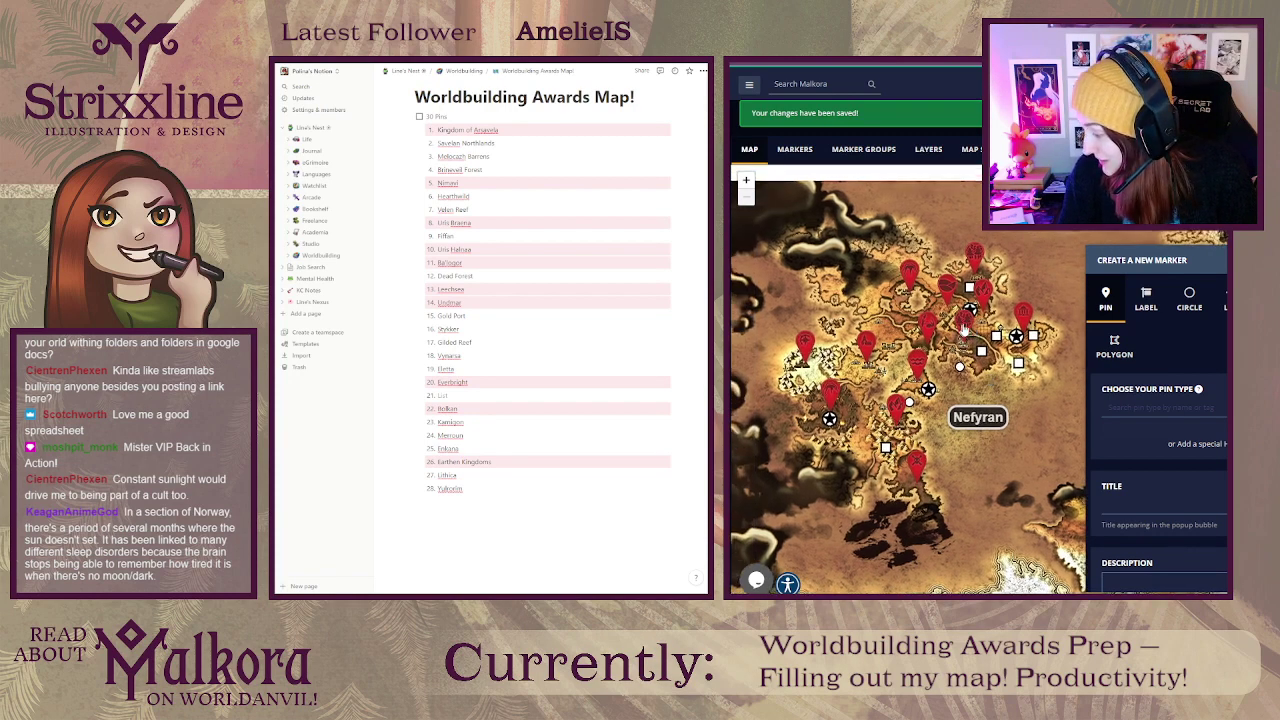
pyautogui.scroll(1, 973, 312)
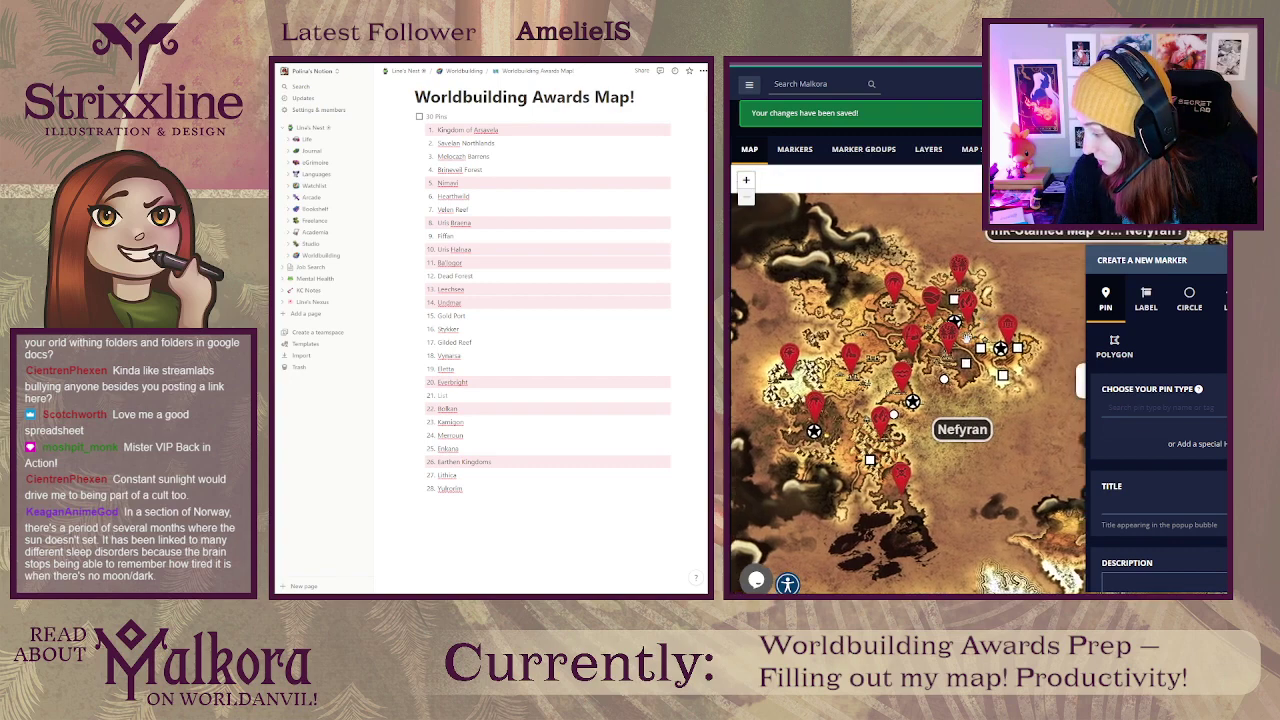
pyautogui.moveTo(968, 337); pyautogui.dragTo(928, 342)
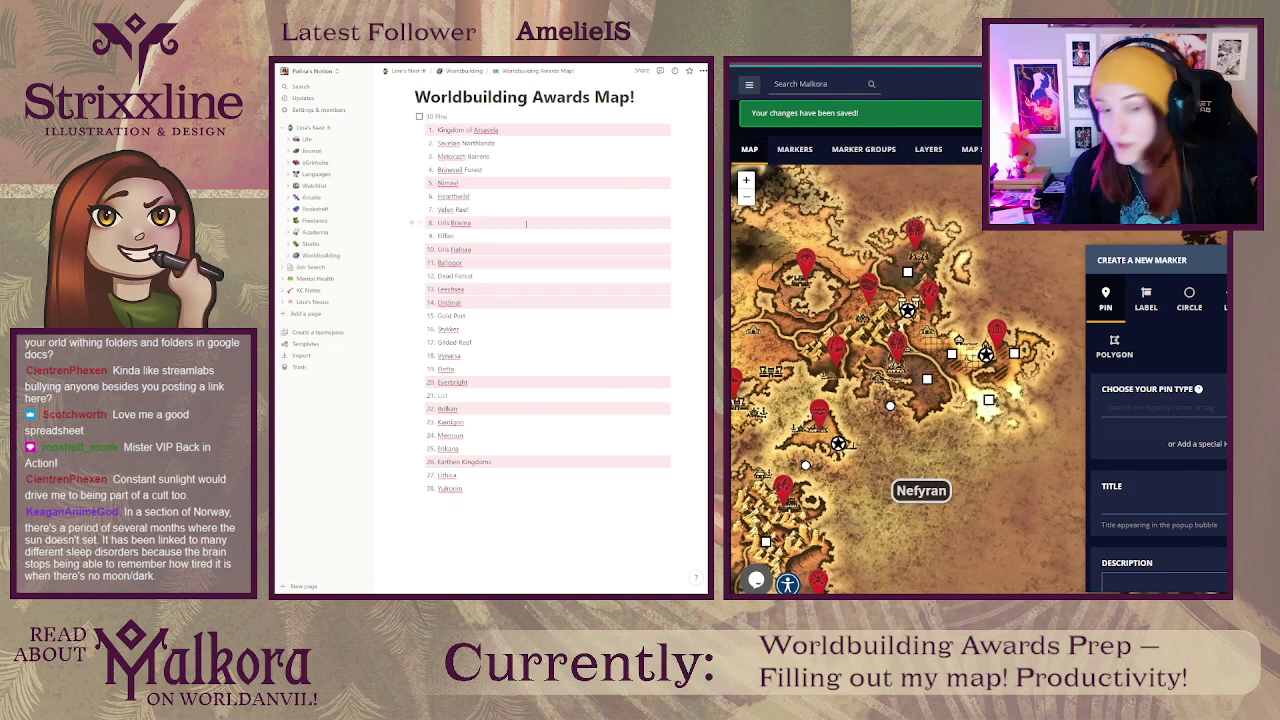
# Step: Switch to the World Anvil image library and copy the embed code of the Aurel Cathedral Interior image from the Midjourney gallery
pyautogui.hotkey('alt', 'Tab')
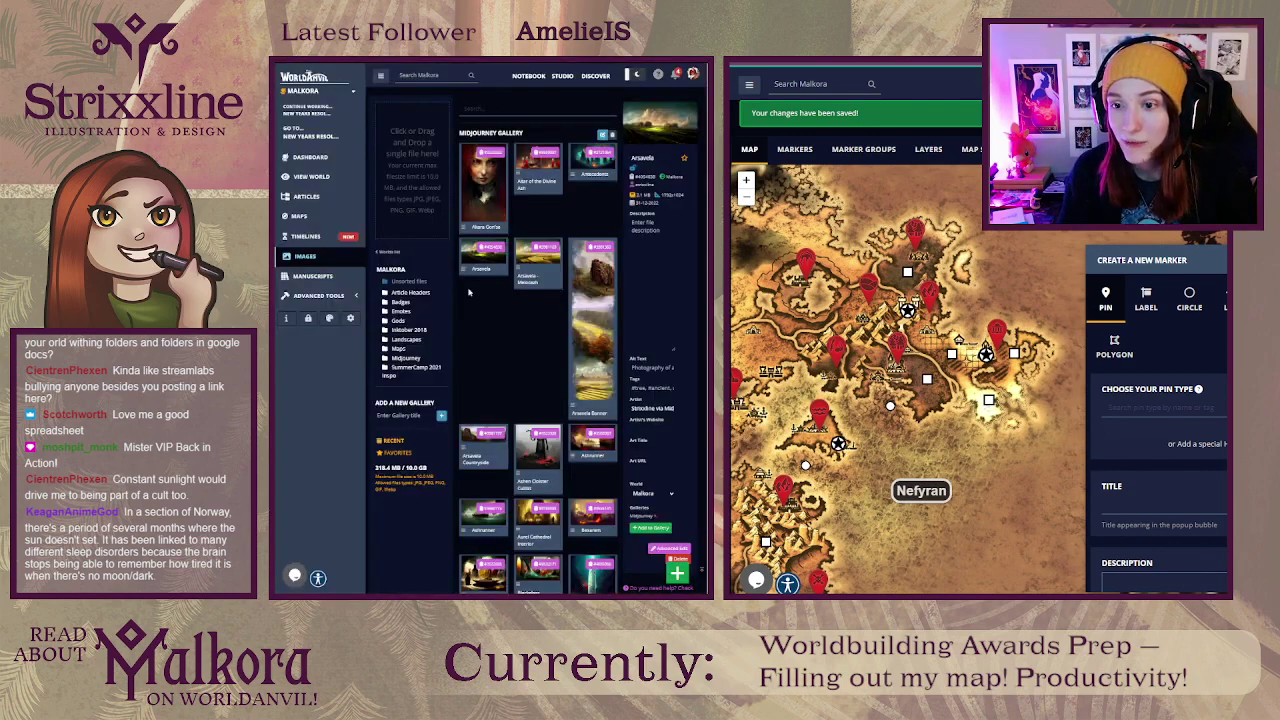
pyautogui.scroll(-1, 483, 309)
pyautogui.scroll(-2, 483, 309)
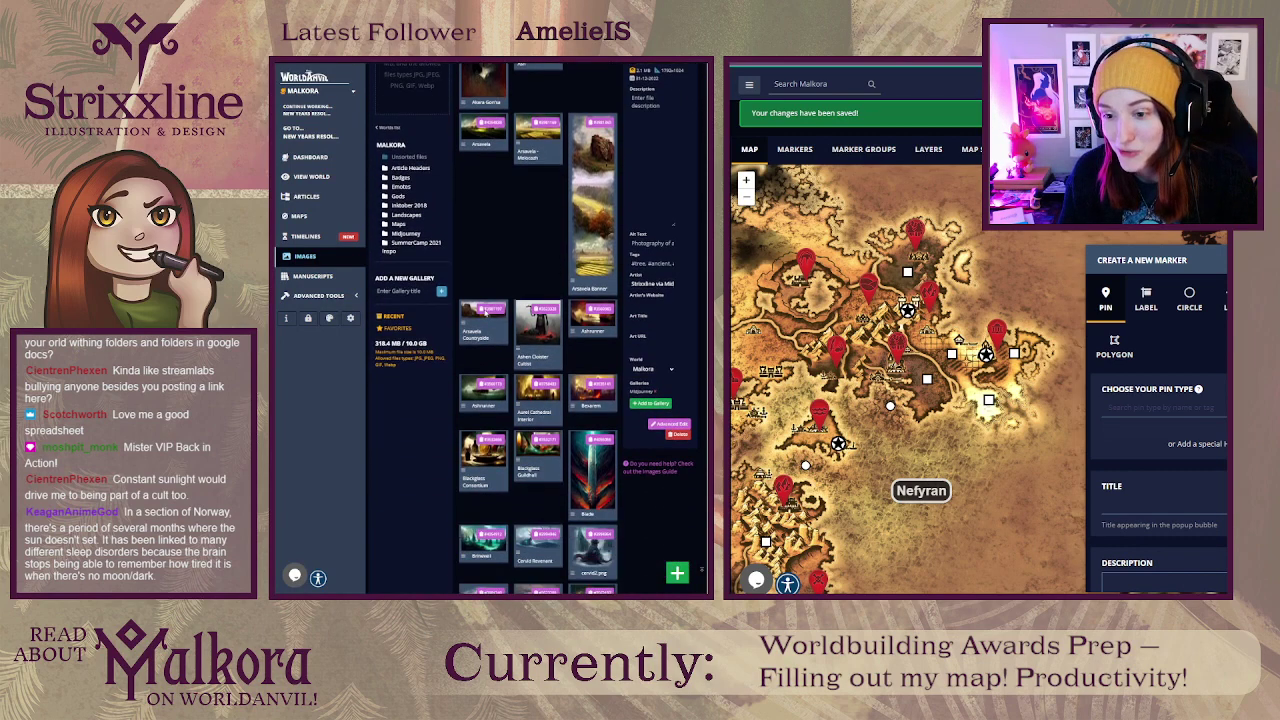
pyautogui.scroll(-2, 458, 346)
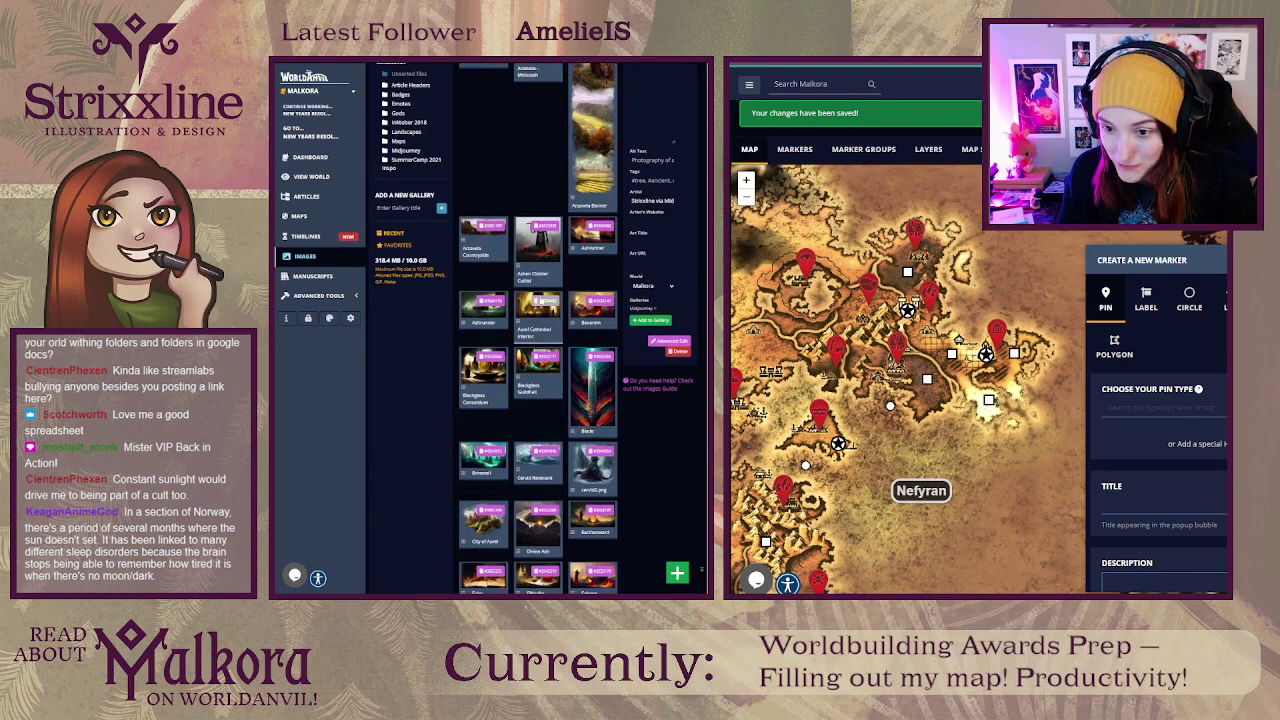
pyautogui.click(540, 303)
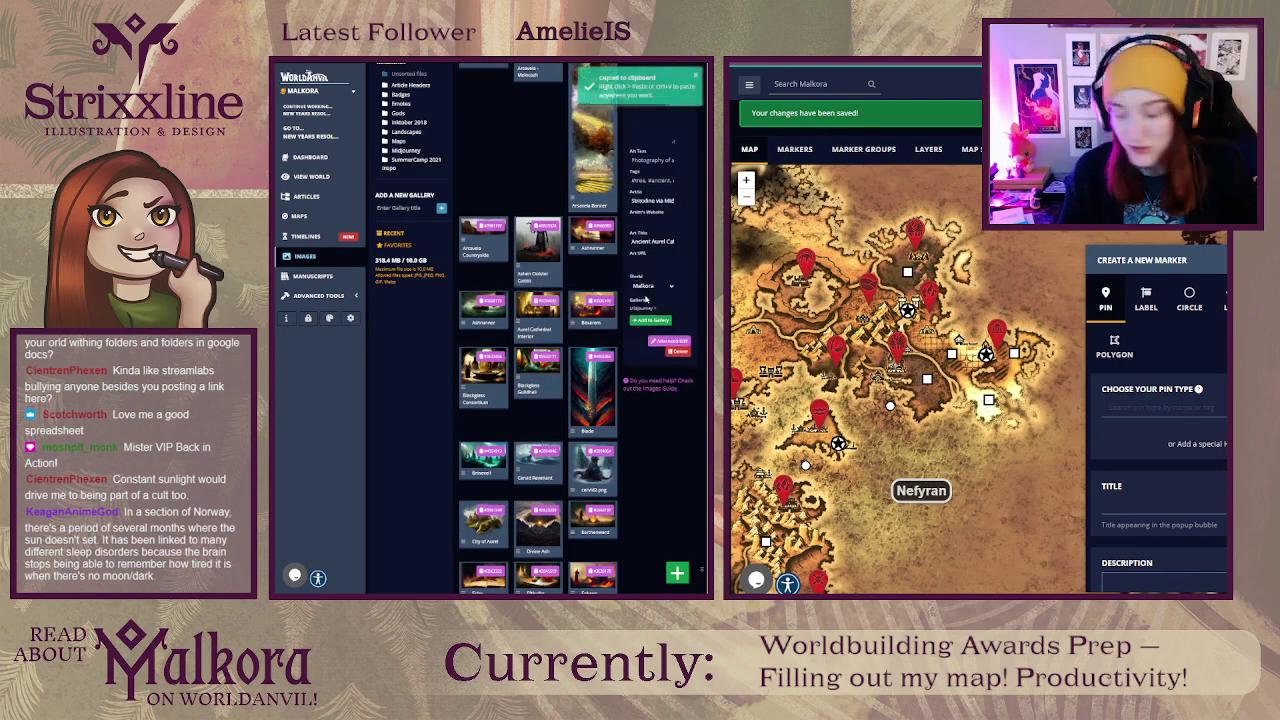
# Step: Open the Aurel map marker for editing and insert the image code [img:3750483] on the third line of its description
pyautogui.click(986, 354)
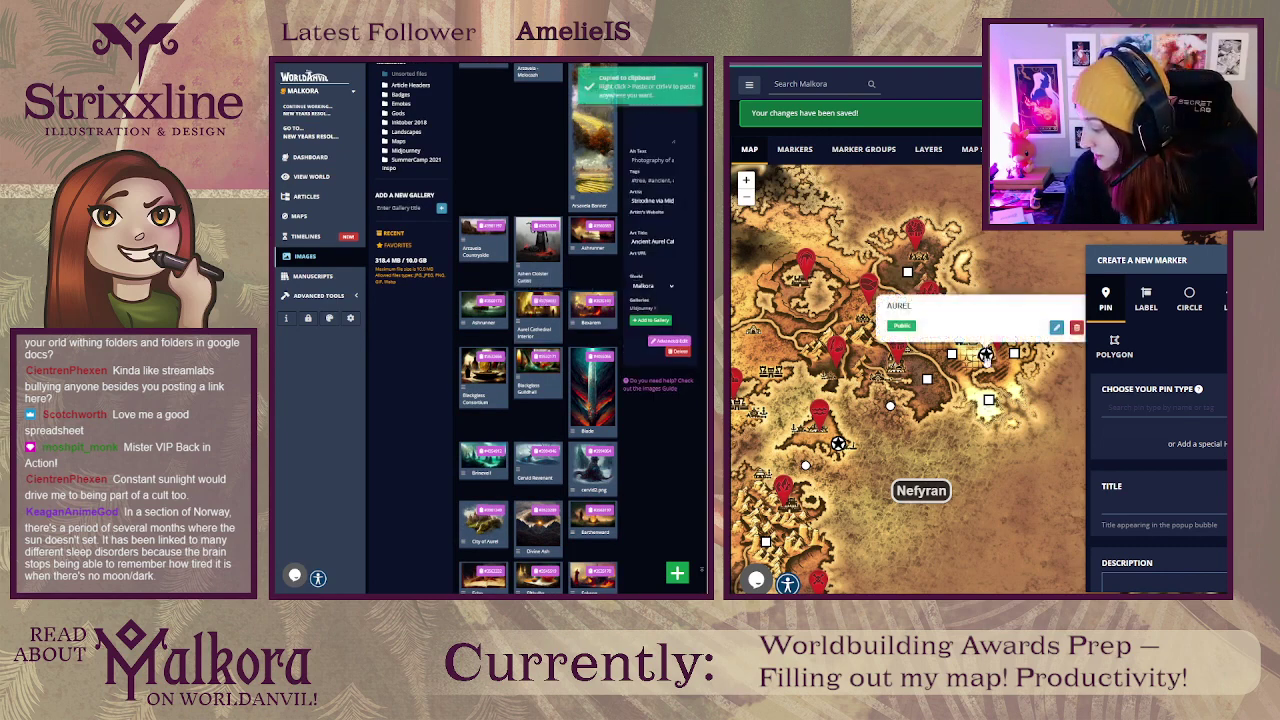
pyautogui.click(1057, 329)
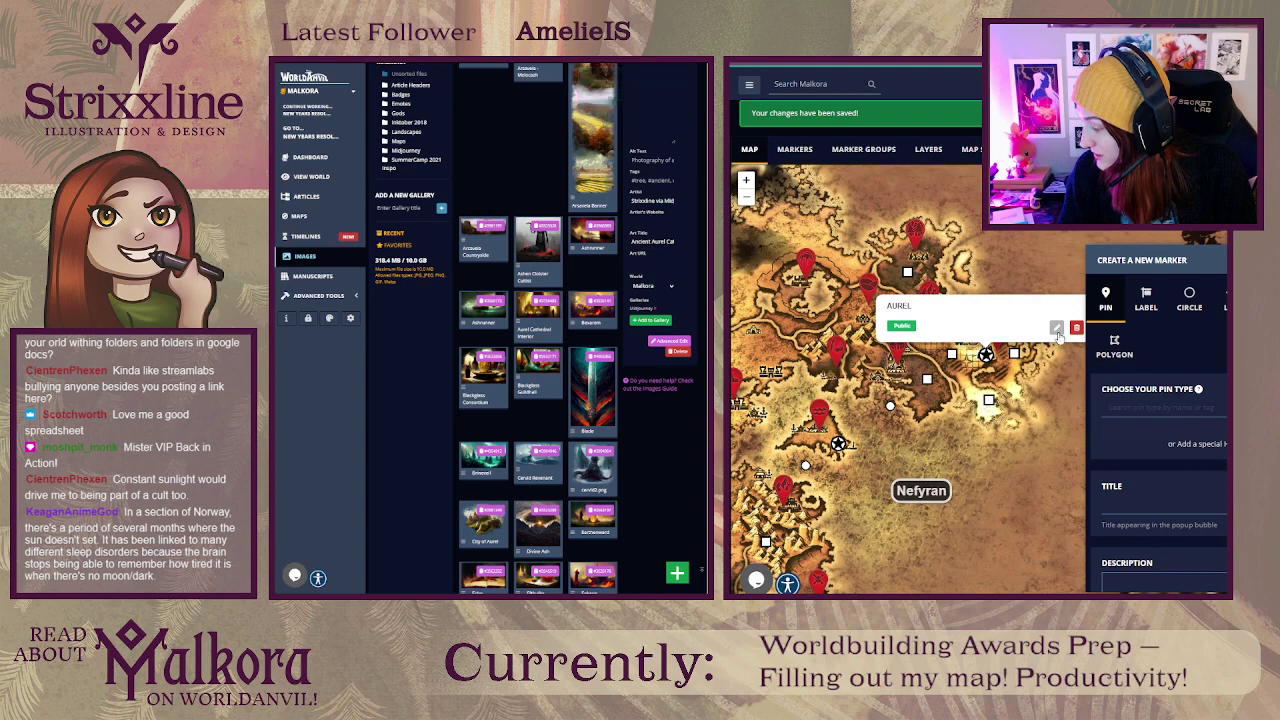
pyautogui.scroll(-10, 833, 368)
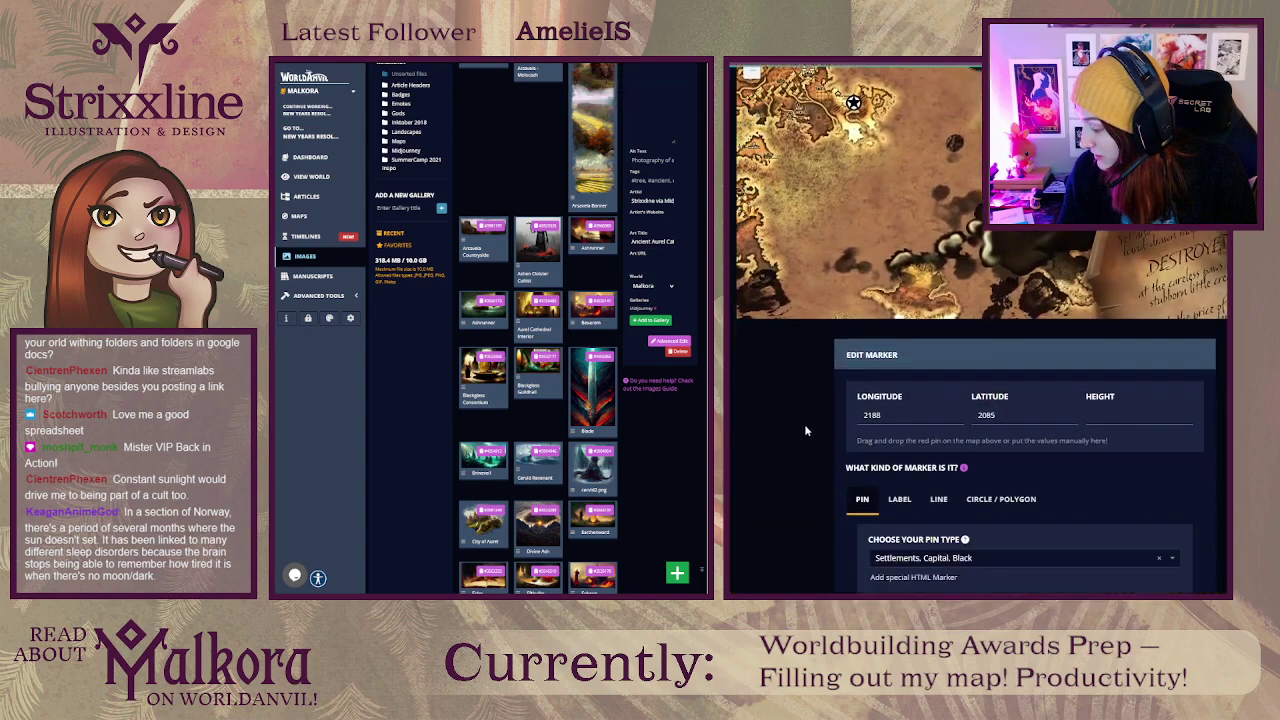
pyautogui.click(952, 246)
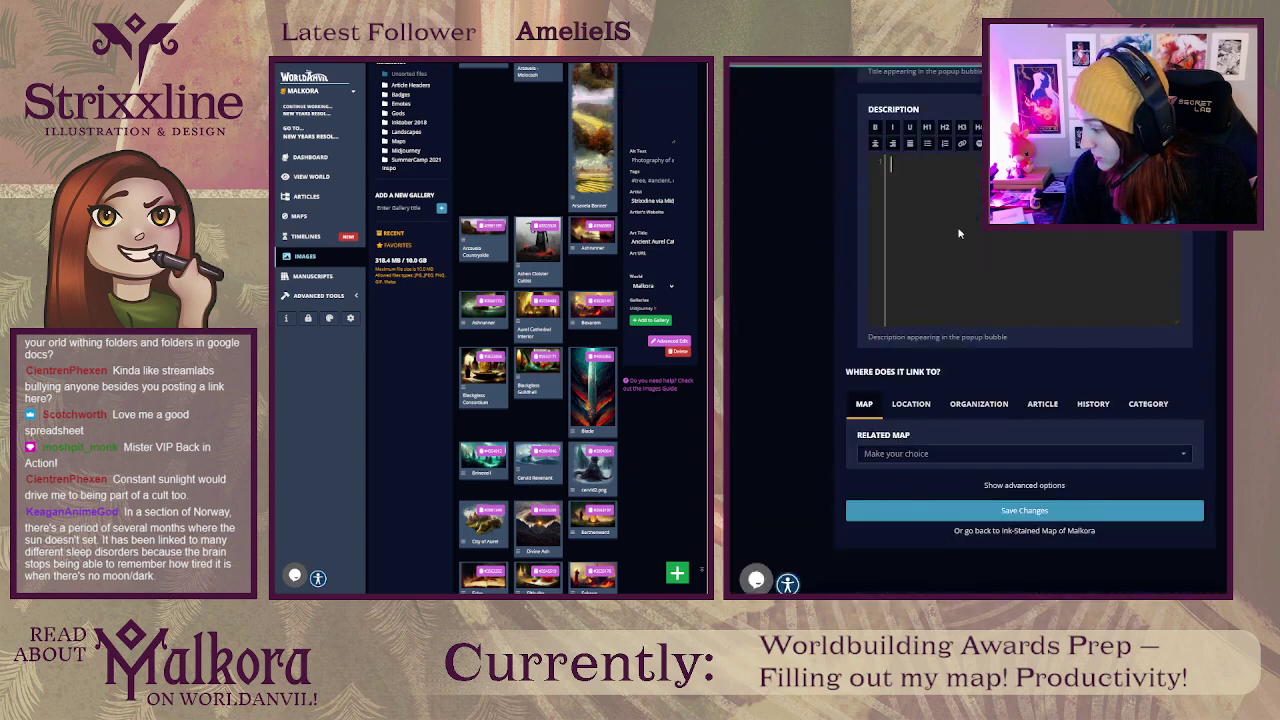
pyautogui.press('Return')
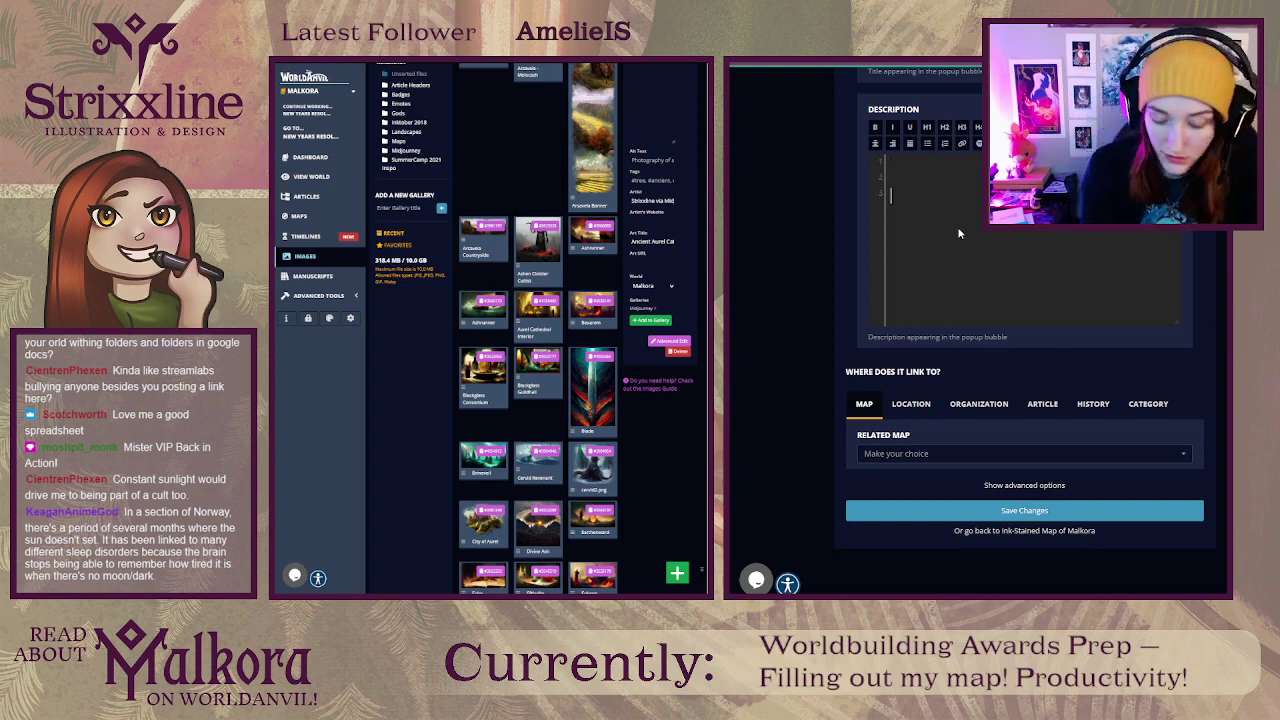
pyautogui.hotkey('ctrl', 'v')
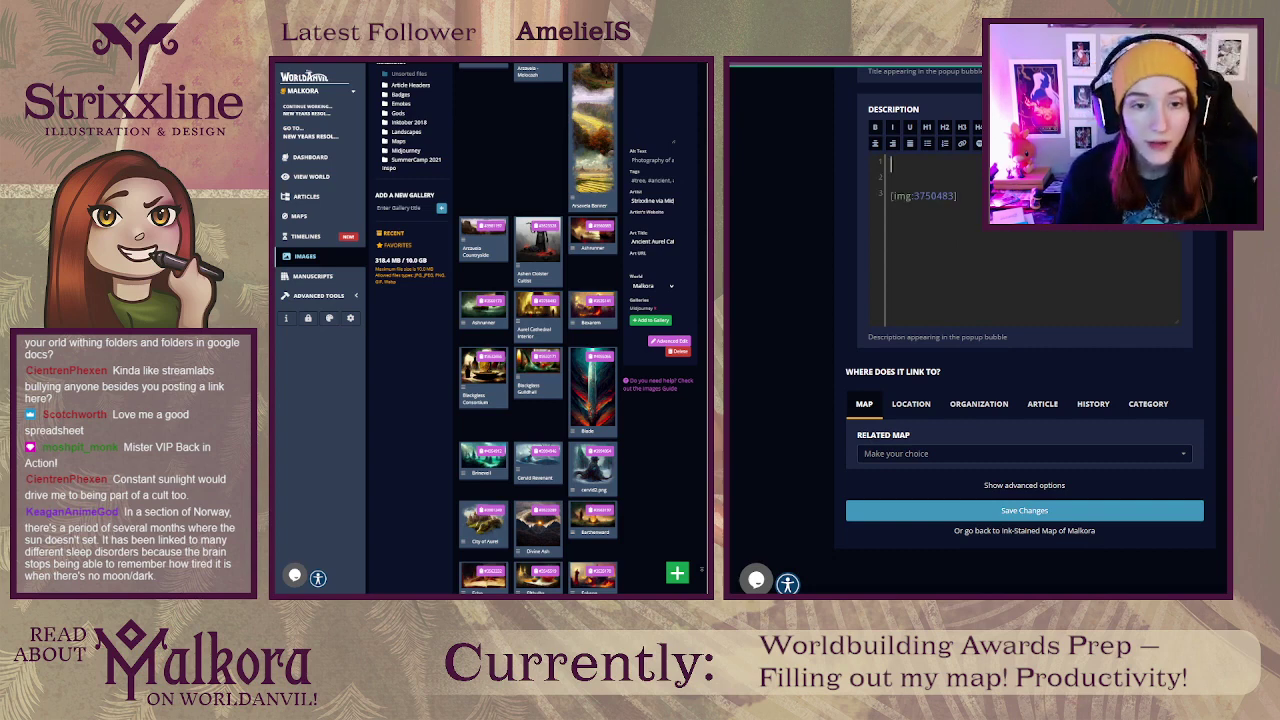
# Step: Switch from the image library to the published Savelan Northlands article and deselect its highlighted tagline
pyautogui.hotkey('ctrl', 'Tab')
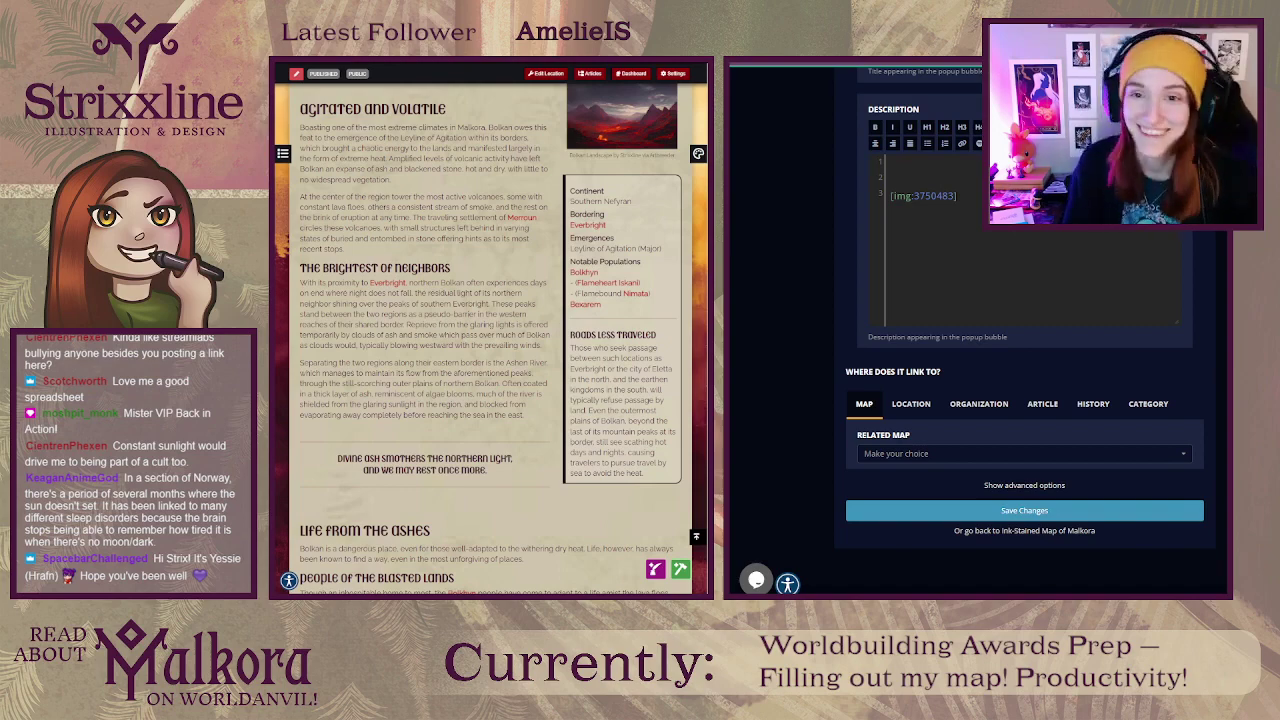
pyautogui.hotkey('ctrl', 'Tab')
pyautogui.hotkey('ctrl', 'Tab')
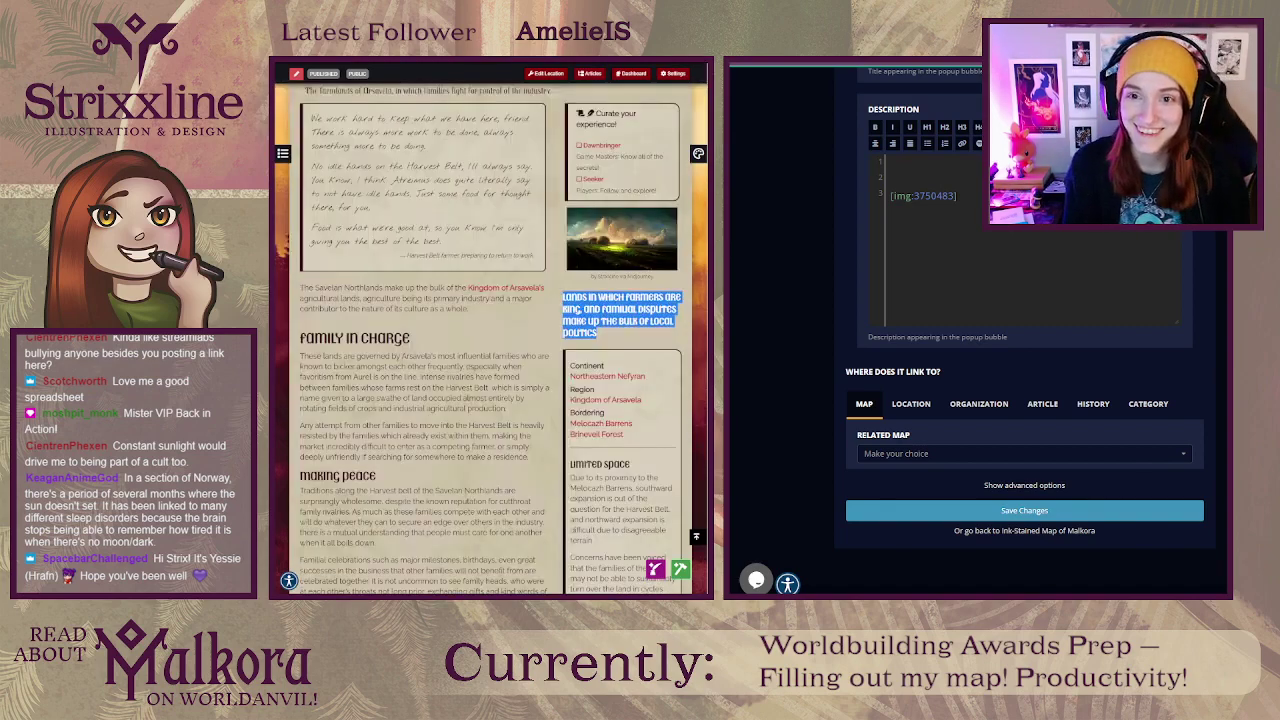
pyautogui.click(550, 319)
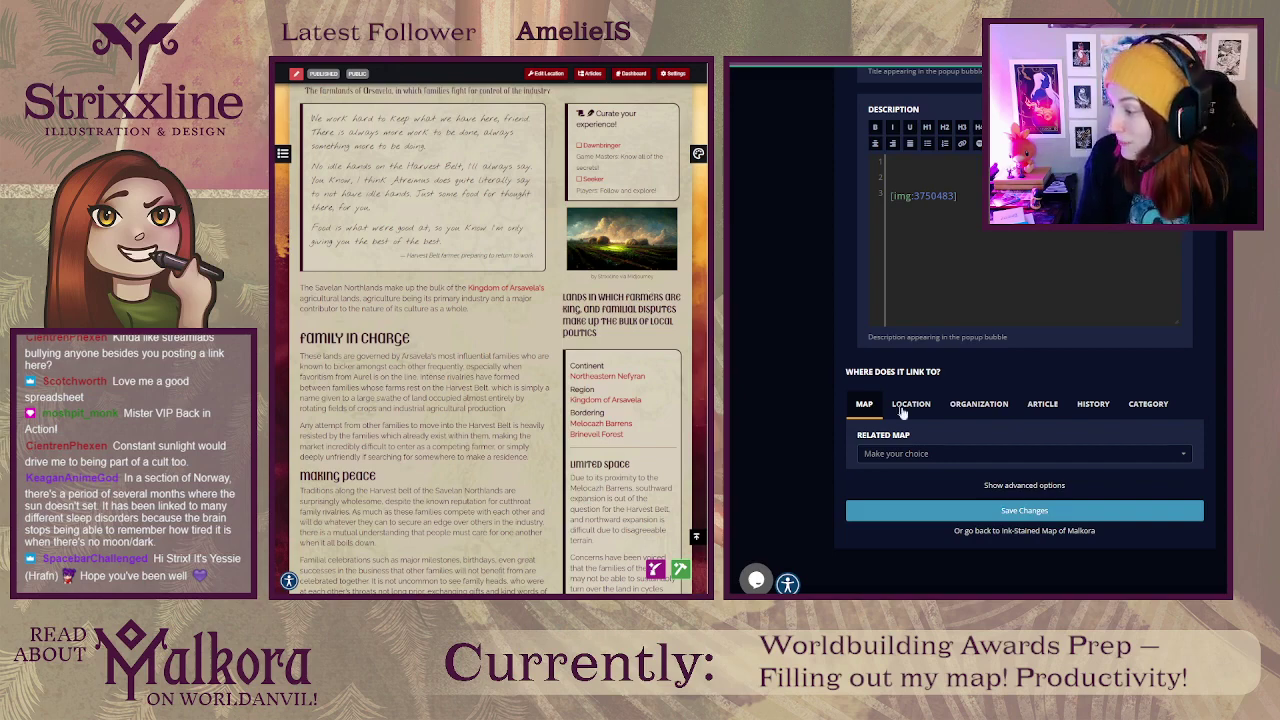
# Step: Preview the Leechsea marker on the published map and examine the central and western parts of Nefyran
pyautogui.hotkey('ctrl', 'Tab')
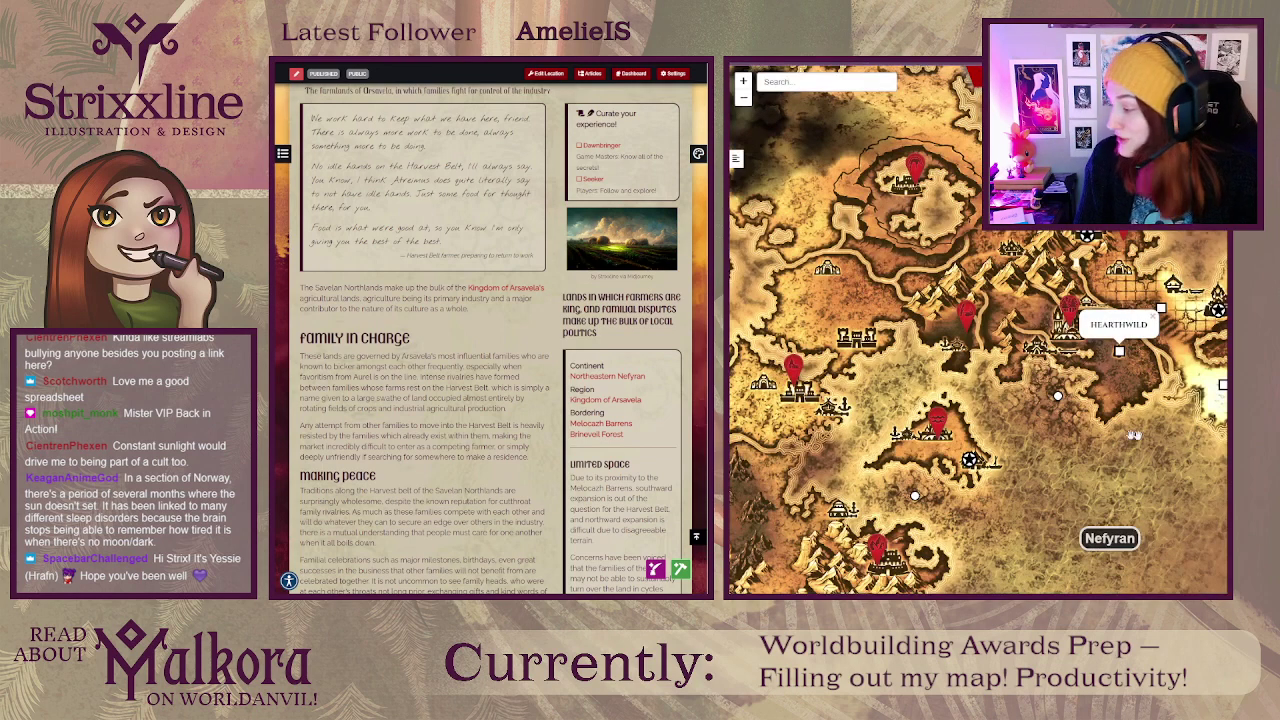
pyautogui.click(1153, 316)
pyautogui.moveTo(1154, 350); pyautogui.dragTo(1154, 384)
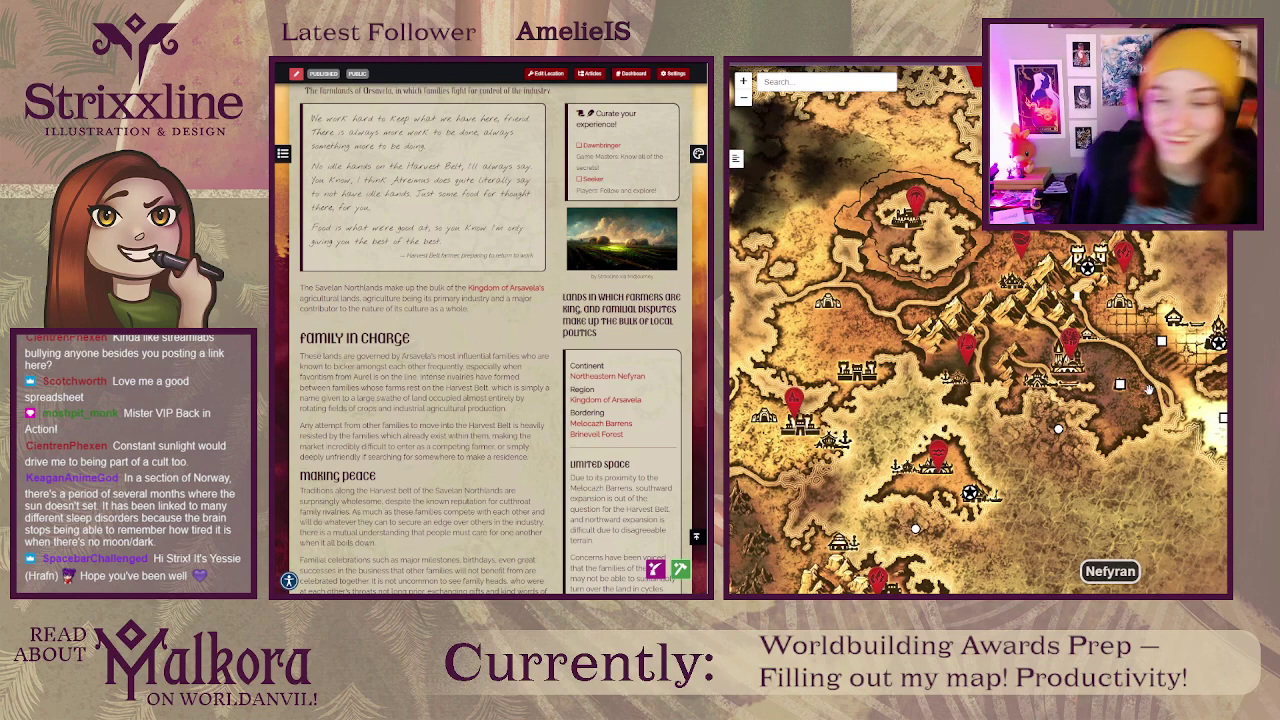
pyautogui.click(966, 345)
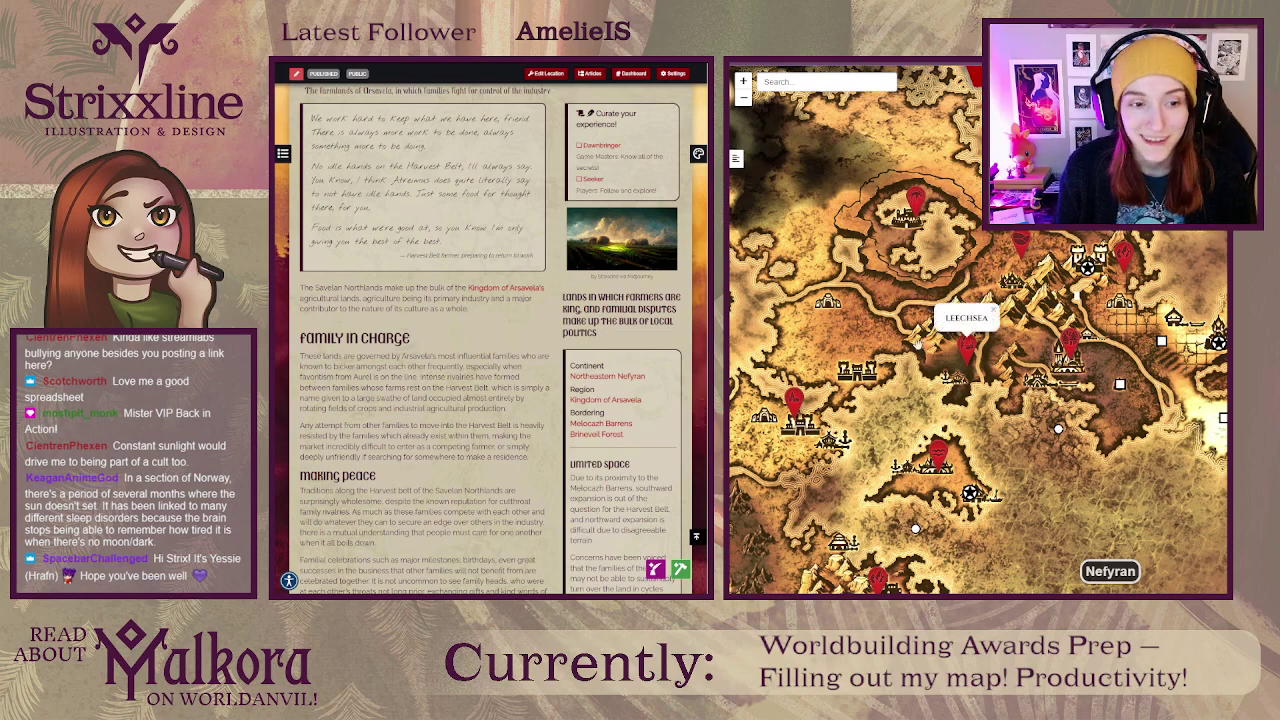
pyautogui.click(994, 310)
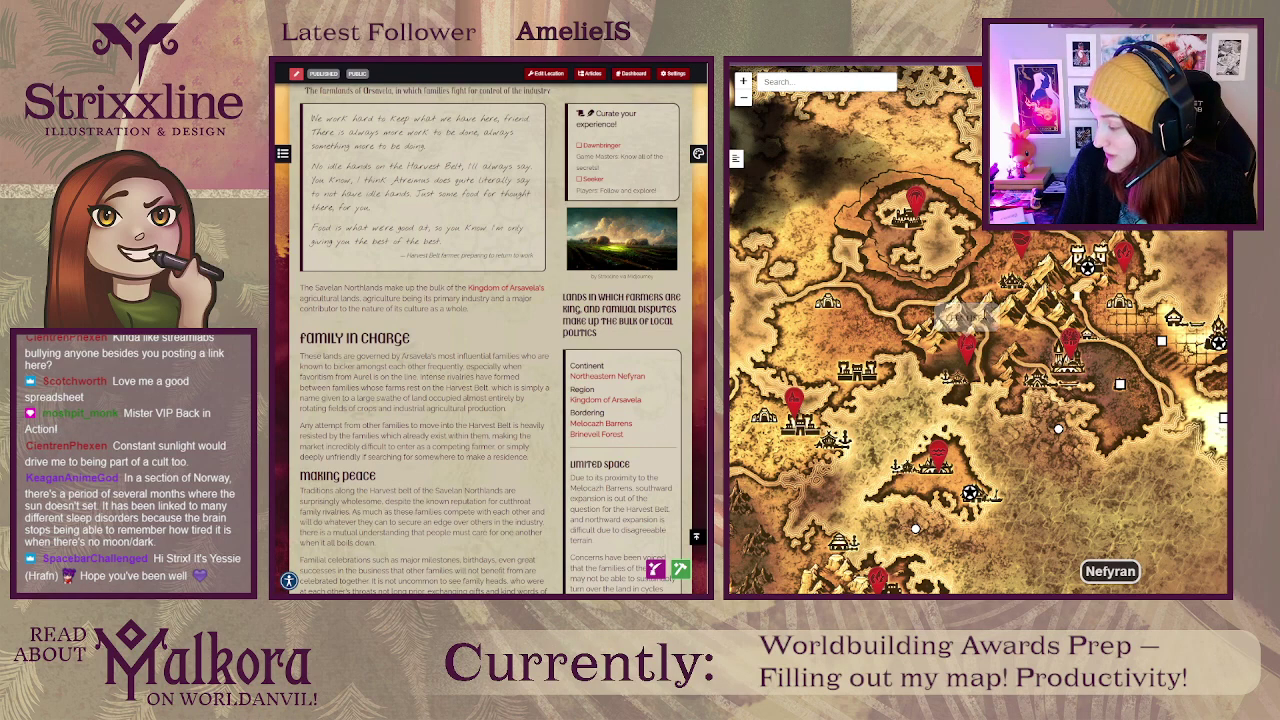
pyautogui.moveTo(925, 317); pyautogui.dragTo(1000, 330)
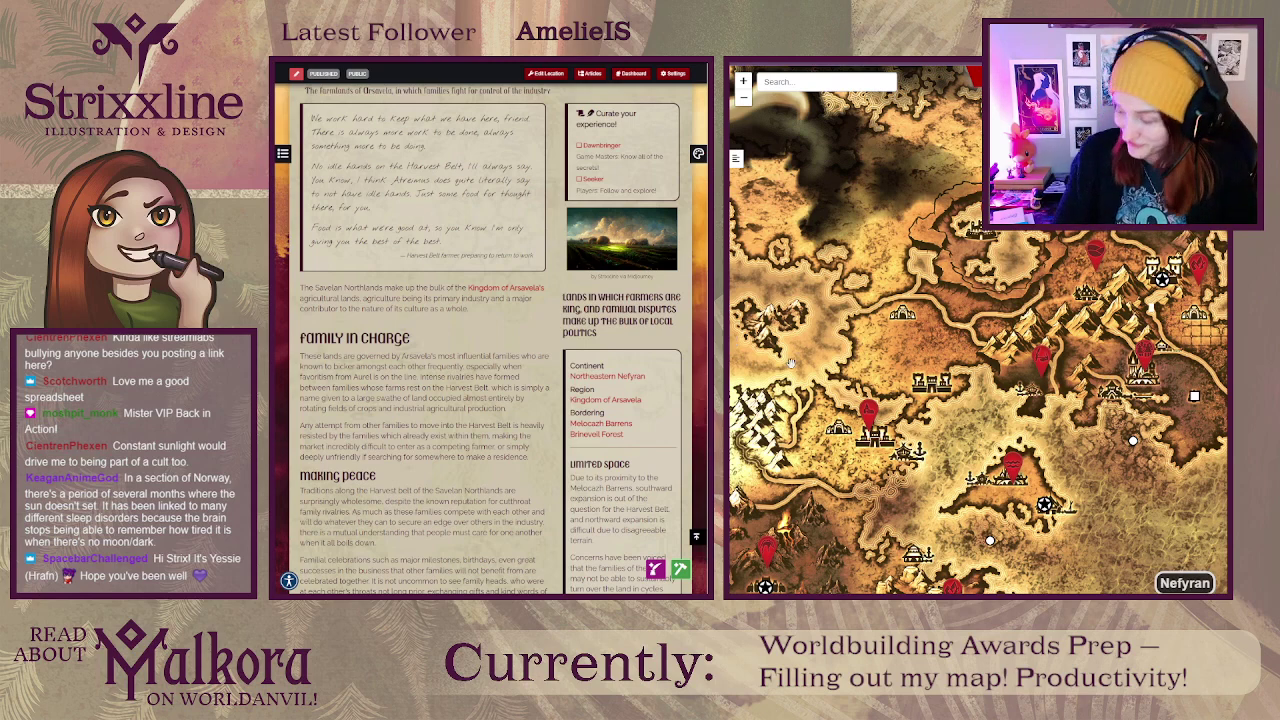
pyautogui.moveTo(790, 364); pyautogui.dragTo(890, 350)
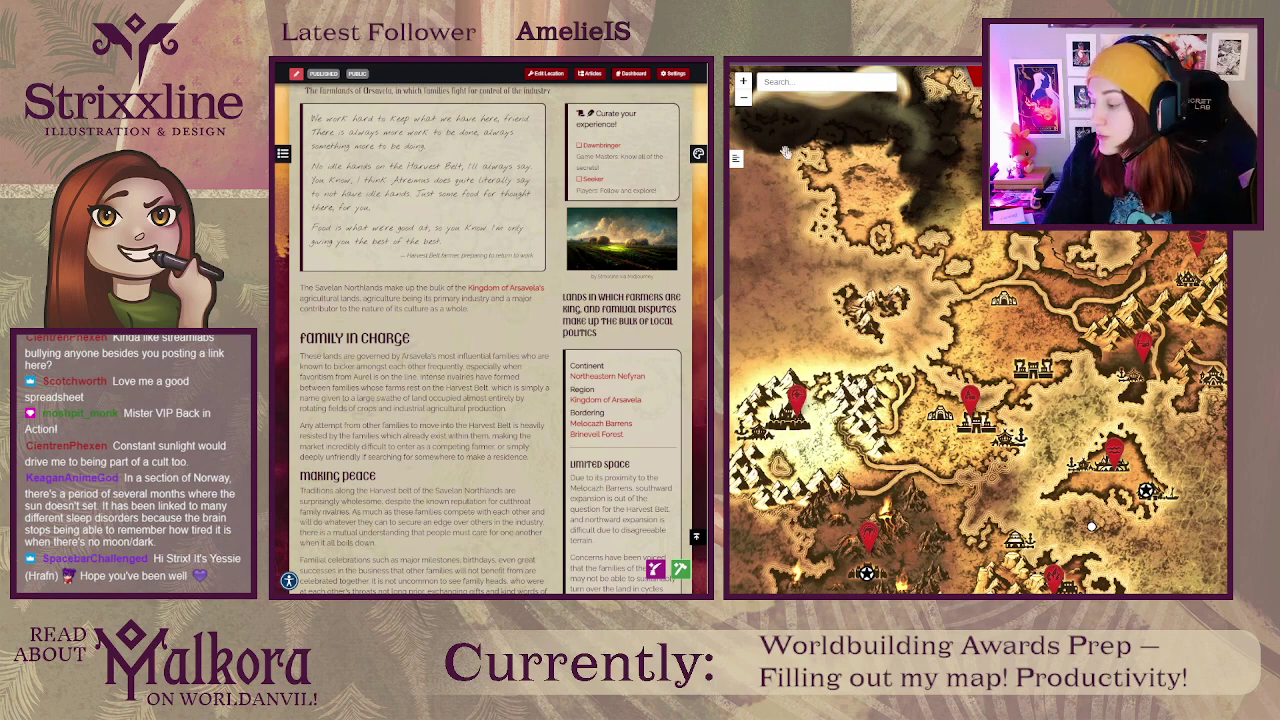
pyautogui.moveTo(936, 346); pyautogui.dragTo(980, 300)
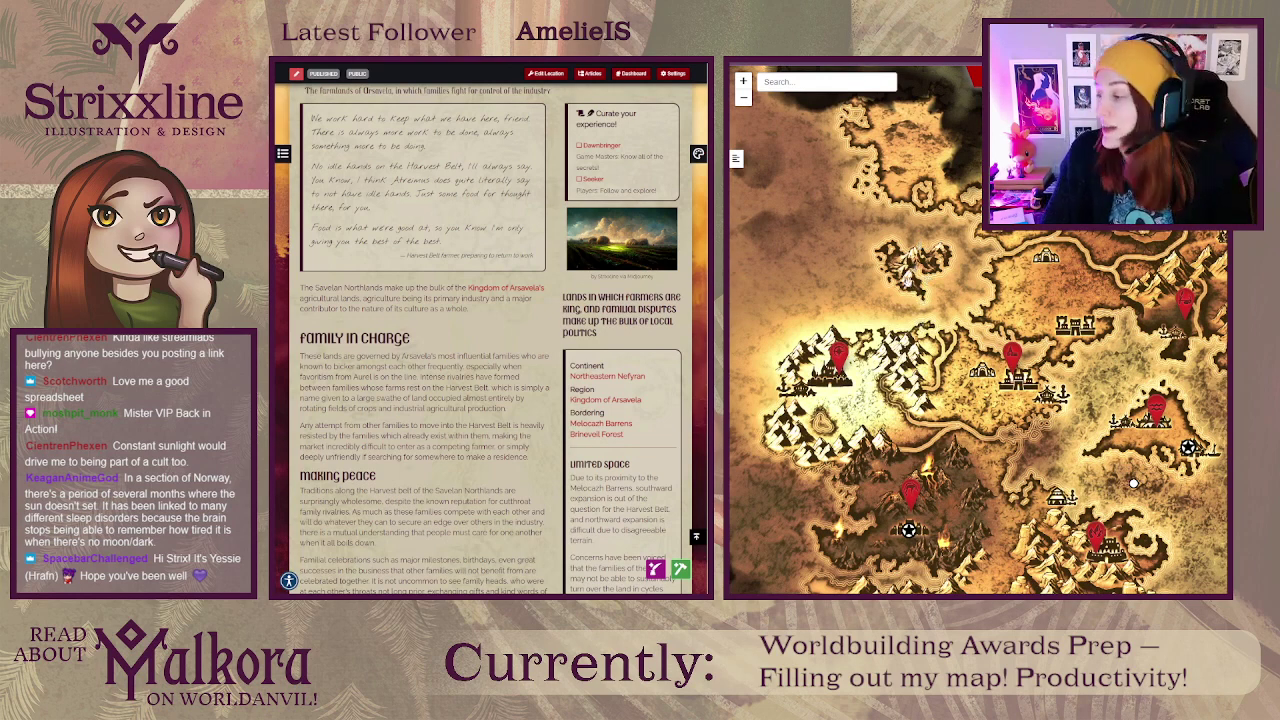
pyautogui.moveTo(942, 290); pyautogui.dragTo(926, 266)
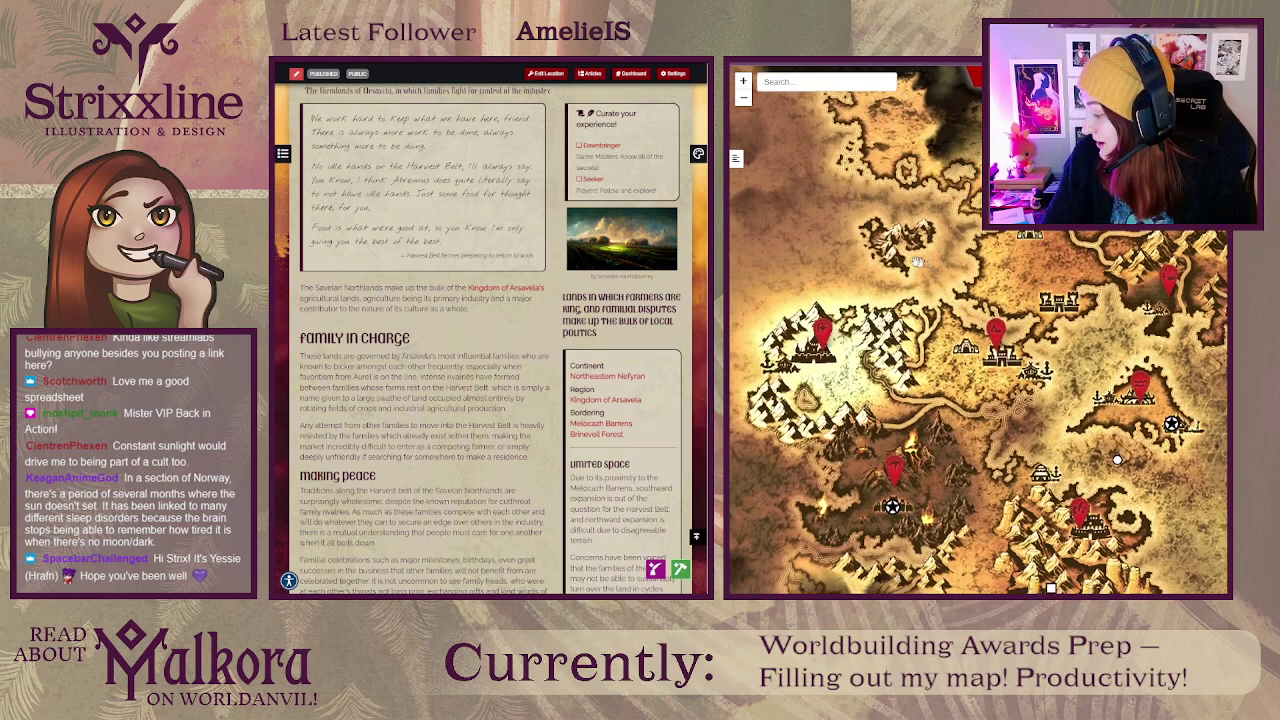
pyautogui.click(1117, 459)
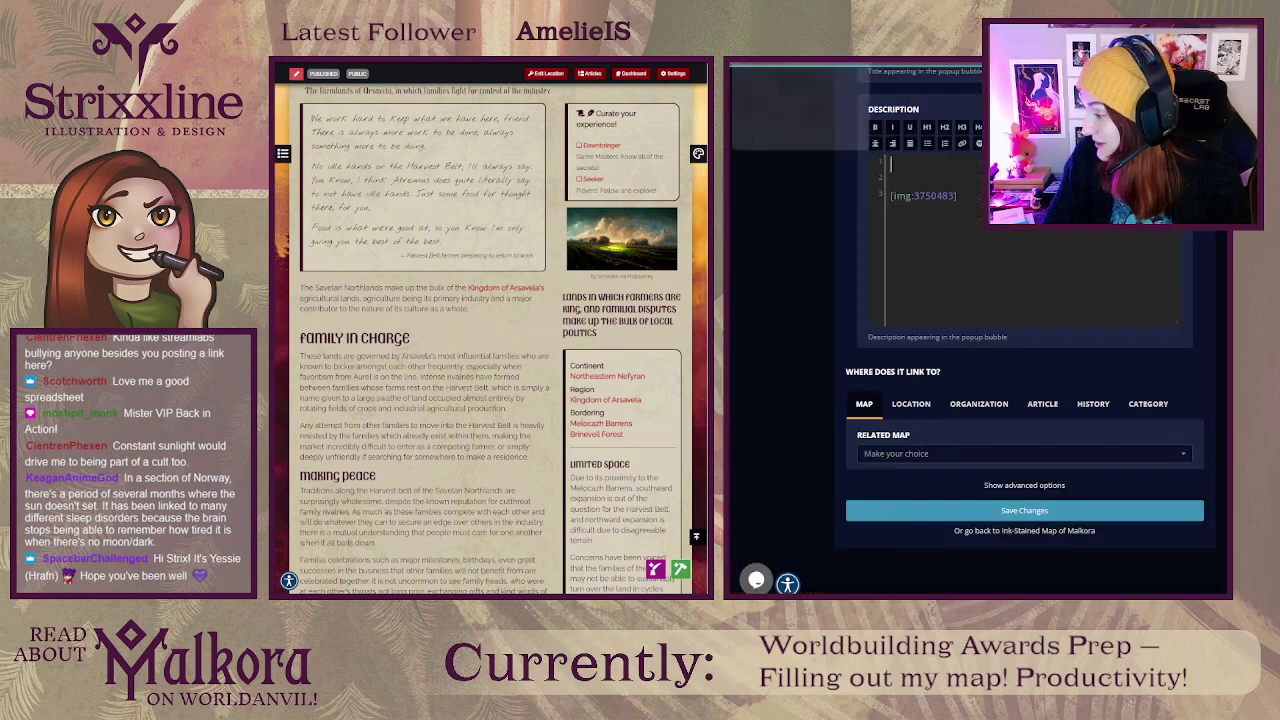
pyautogui.click(834, 63)
# Step: Open the Kingdom of Arsavela article from the published map, read its sections on land, magic, home and faith, and return to the map
pyautogui.moveTo(1163, 243); pyautogui.dragTo(1014, 250)
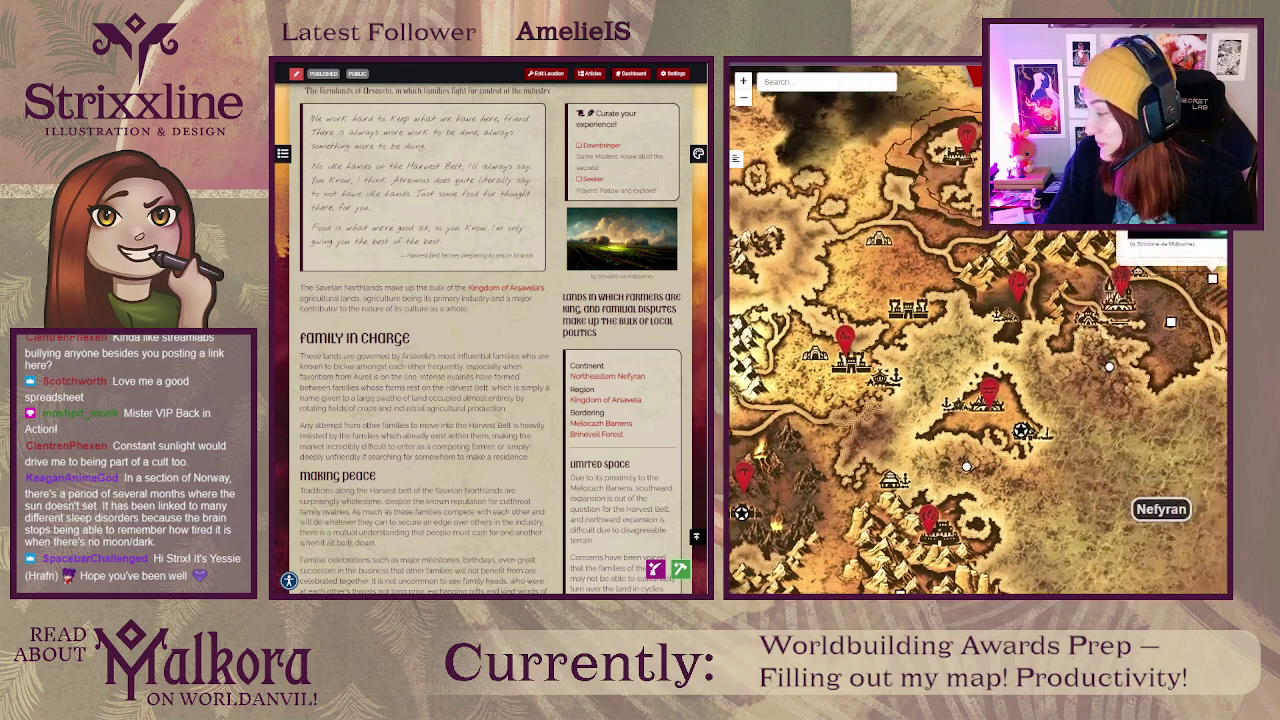
pyautogui.moveTo(1210, 233); pyautogui.dragTo(1154, 251)
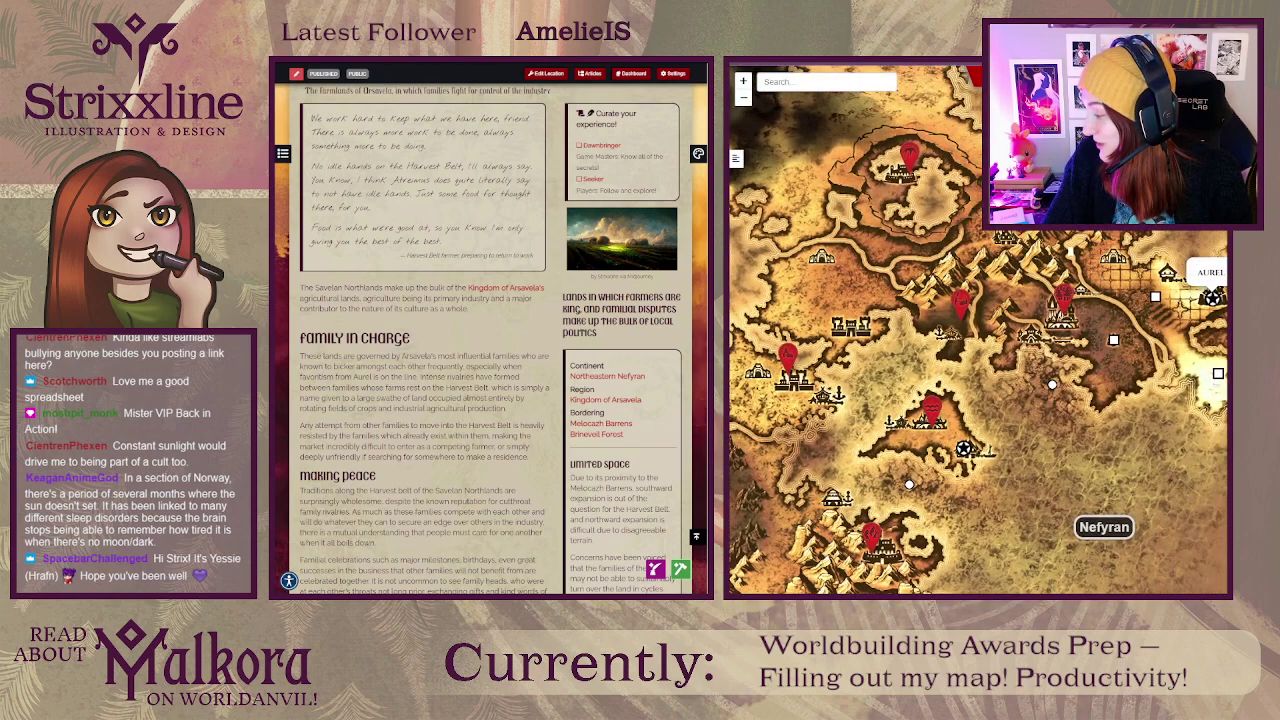
pyautogui.click(1203, 245)
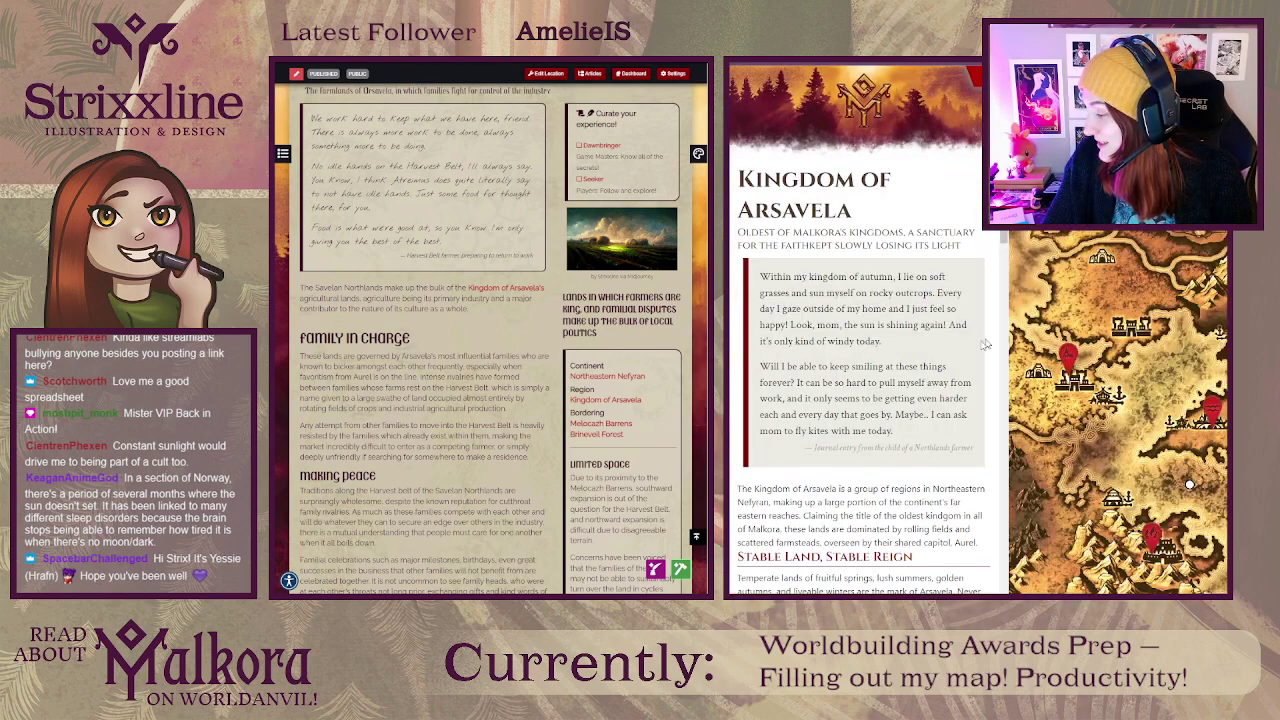
pyautogui.scroll(-2, 950, 365)
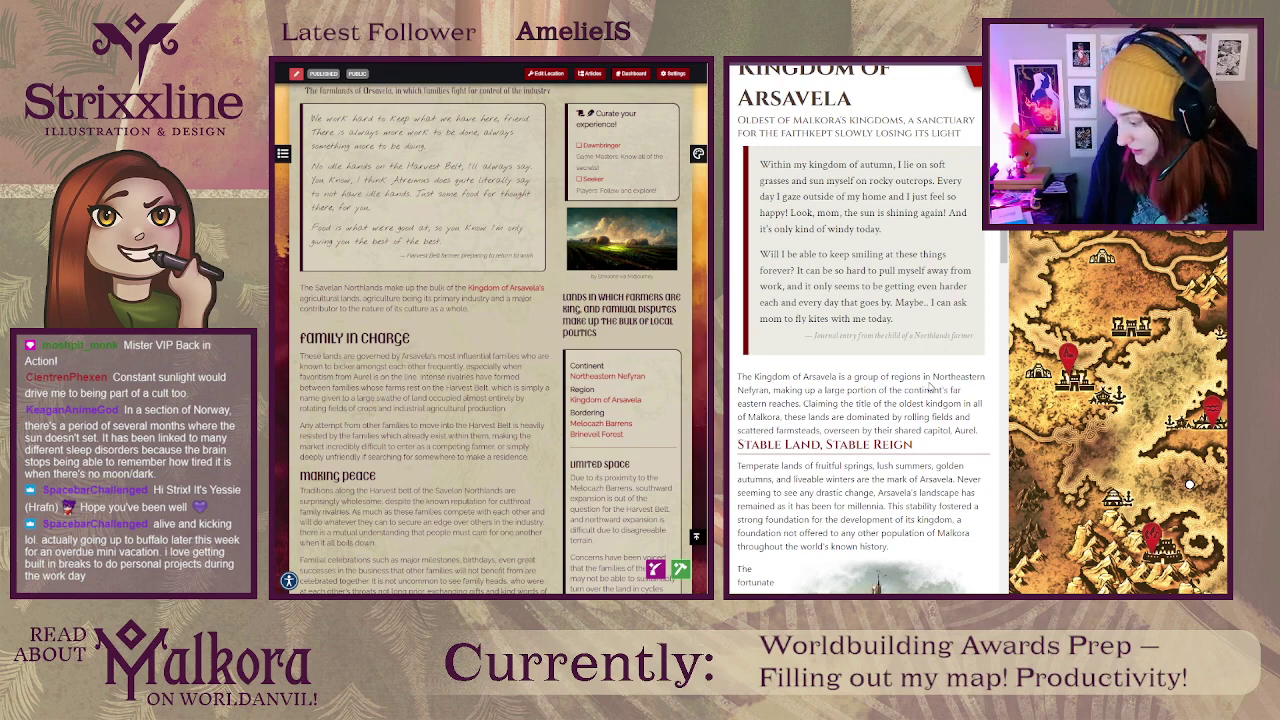
pyautogui.scroll(-4, 929, 352)
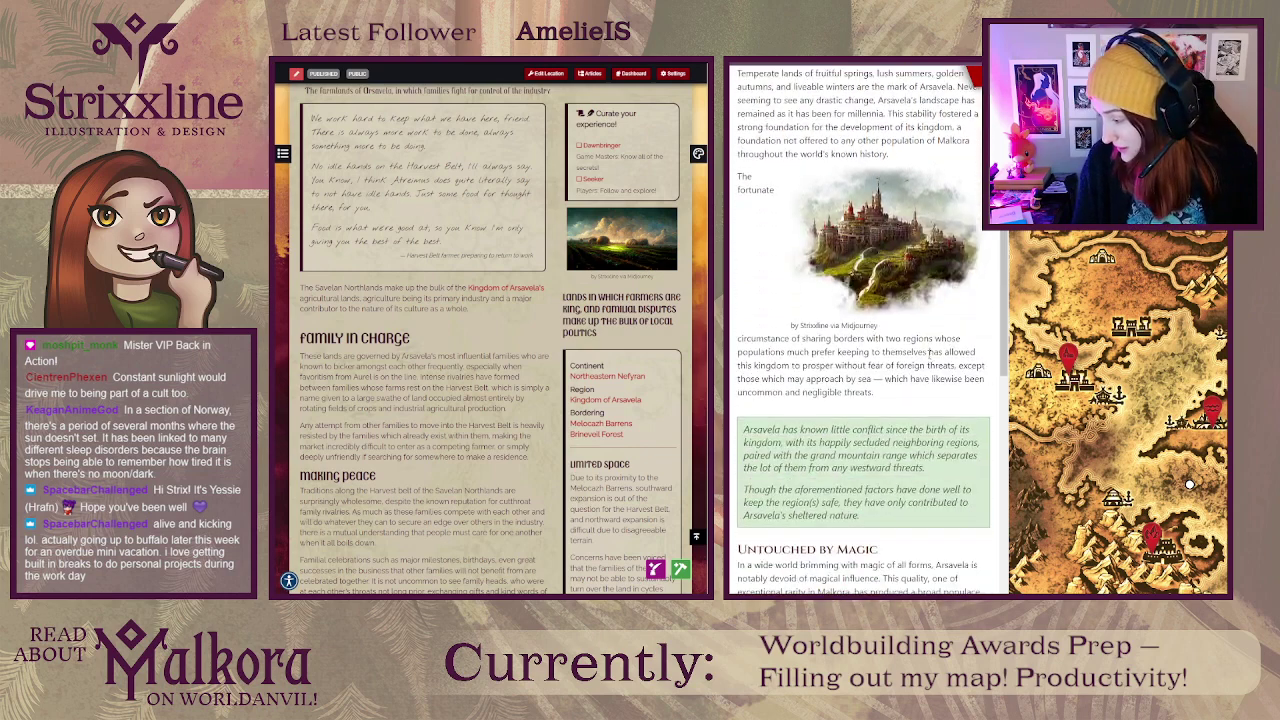
pyautogui.scroll(-1, 929, 352)
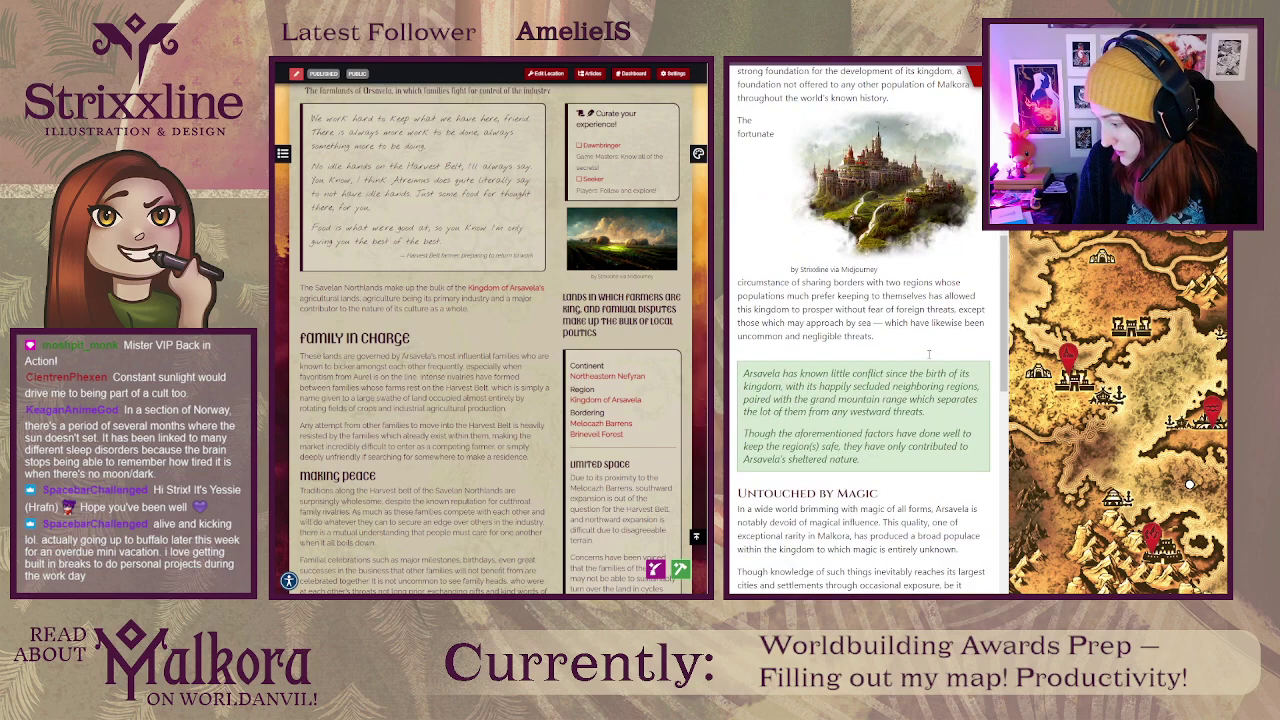
pyautogui.scroll(-2, 929, 353)
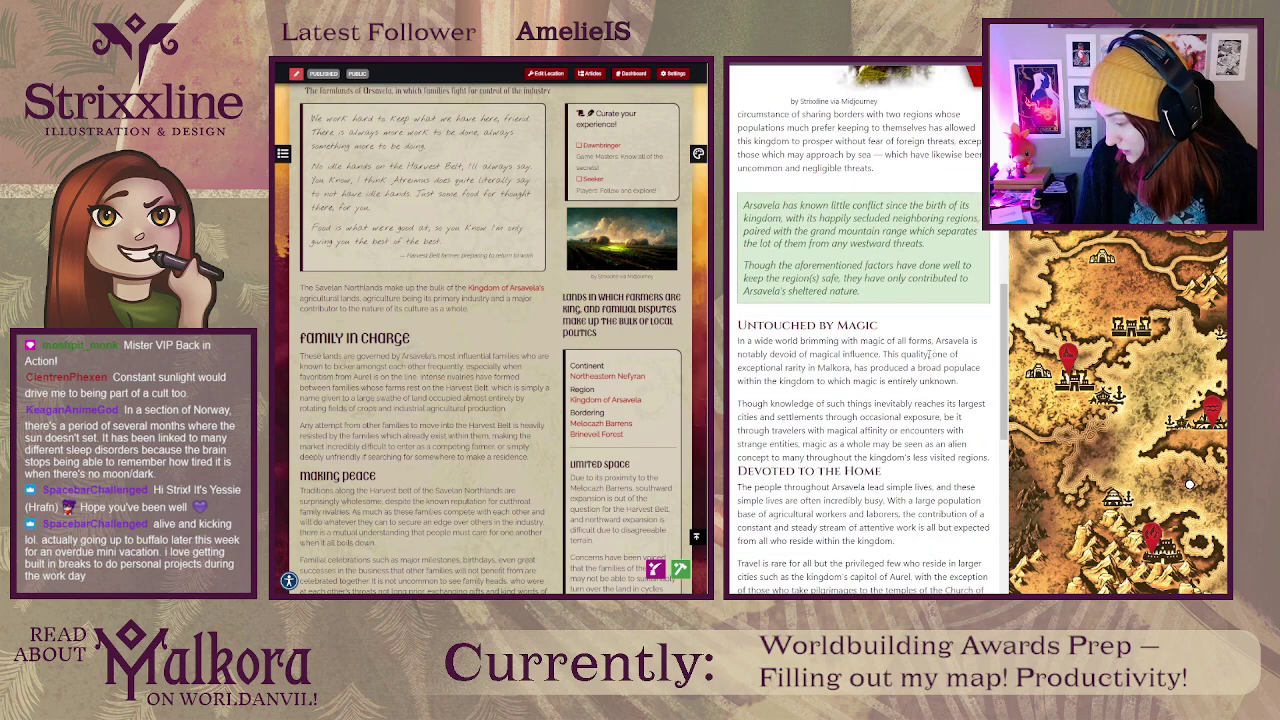
pyautogui.scroll(-2, 930, 355)
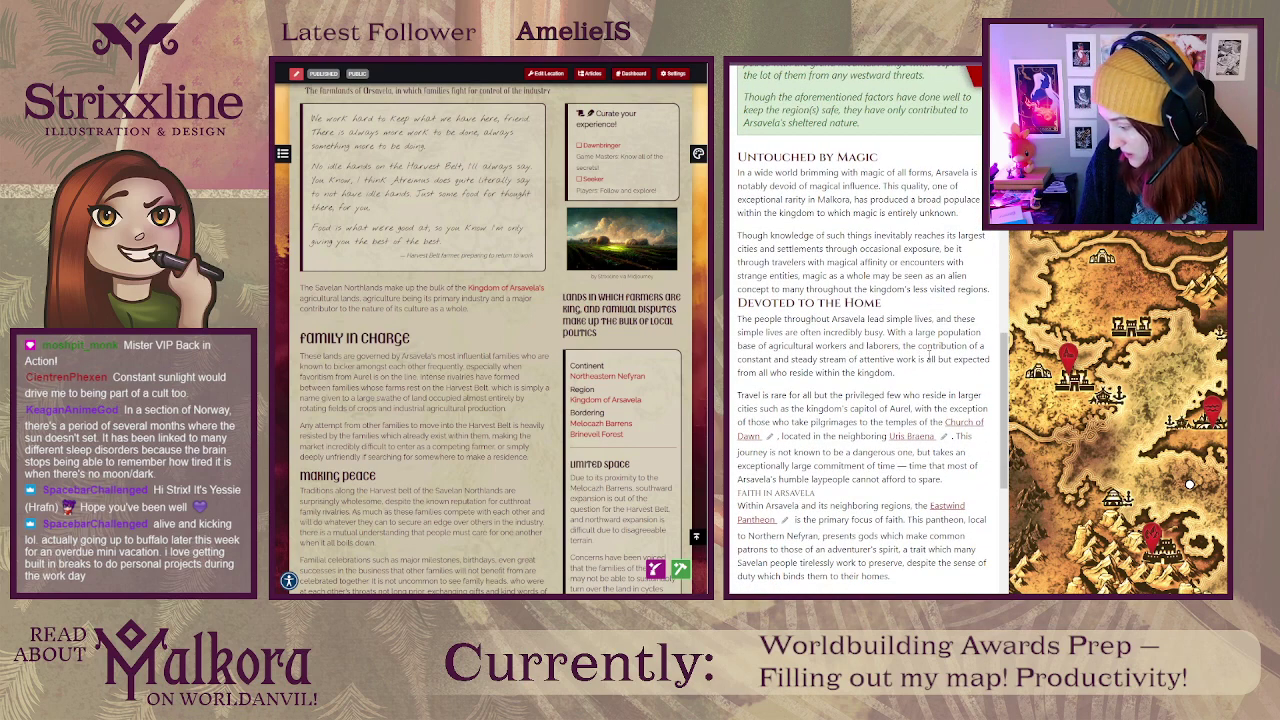
pyautogui.scroll(-1, 929, 352)
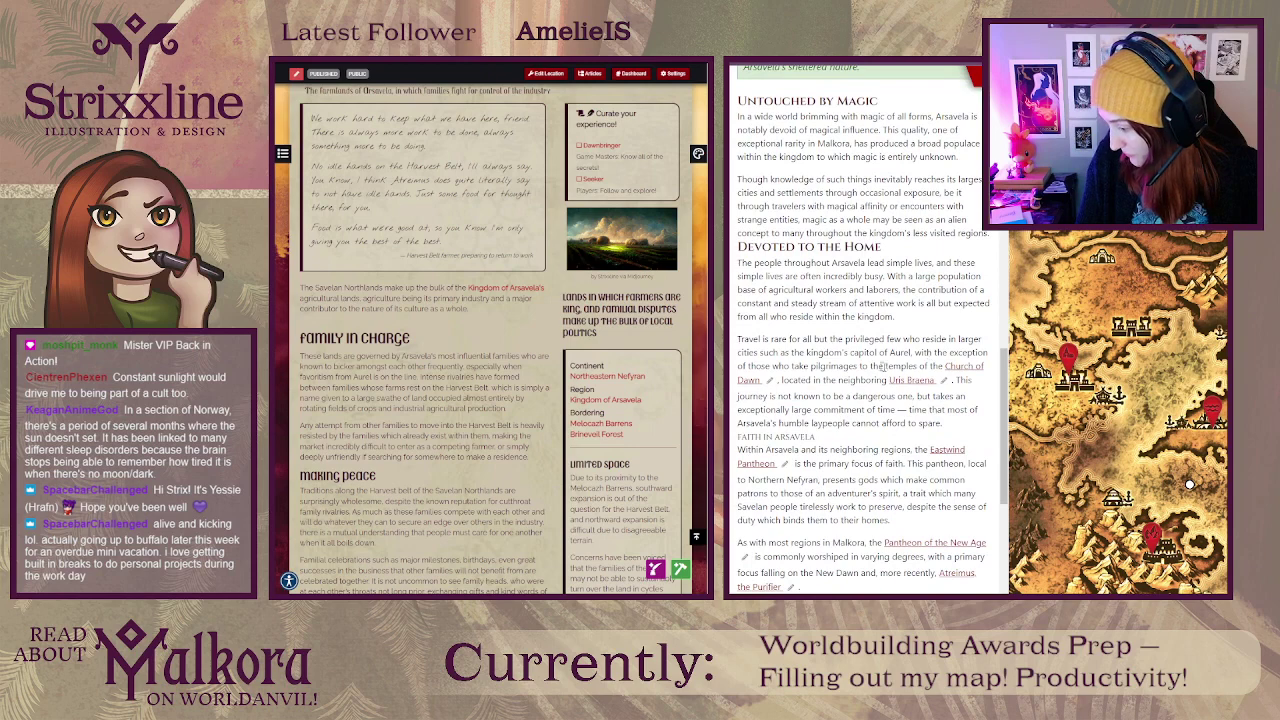
pyautogui.scroll(-1, 859, 374)
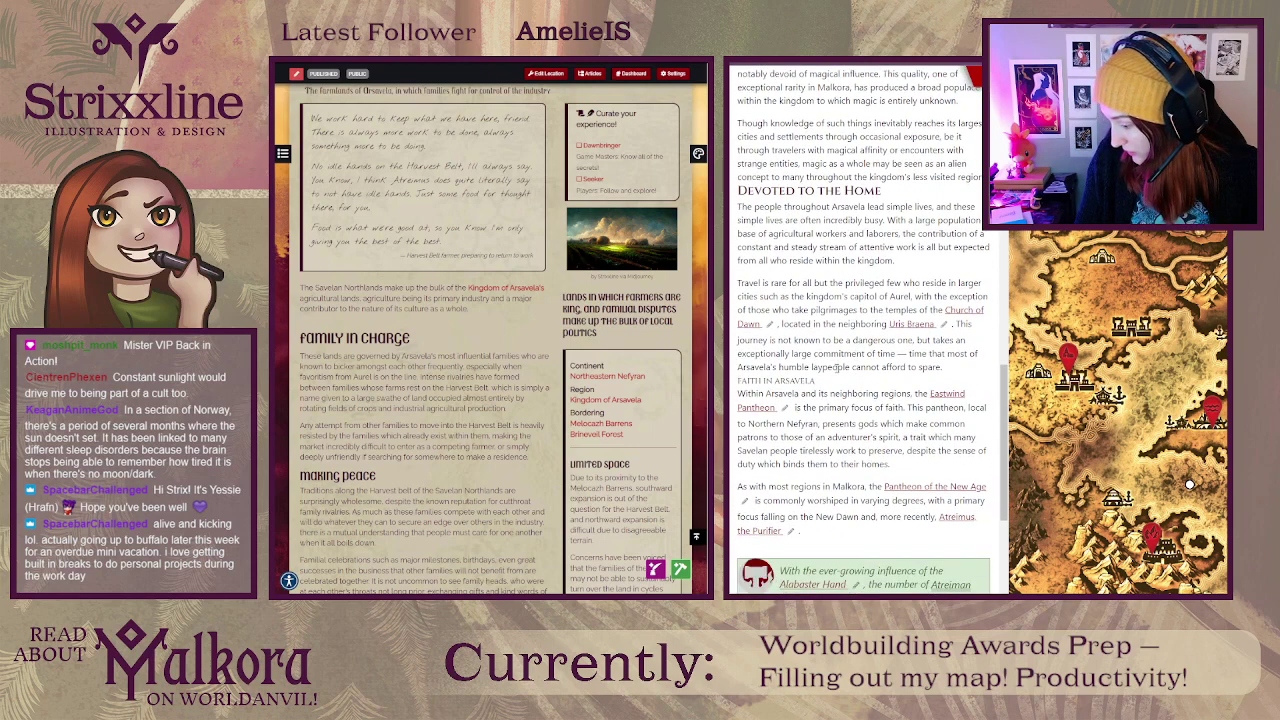
pyautogui.scroll(-2, 840, 368)
pyautogui.press('Escape')
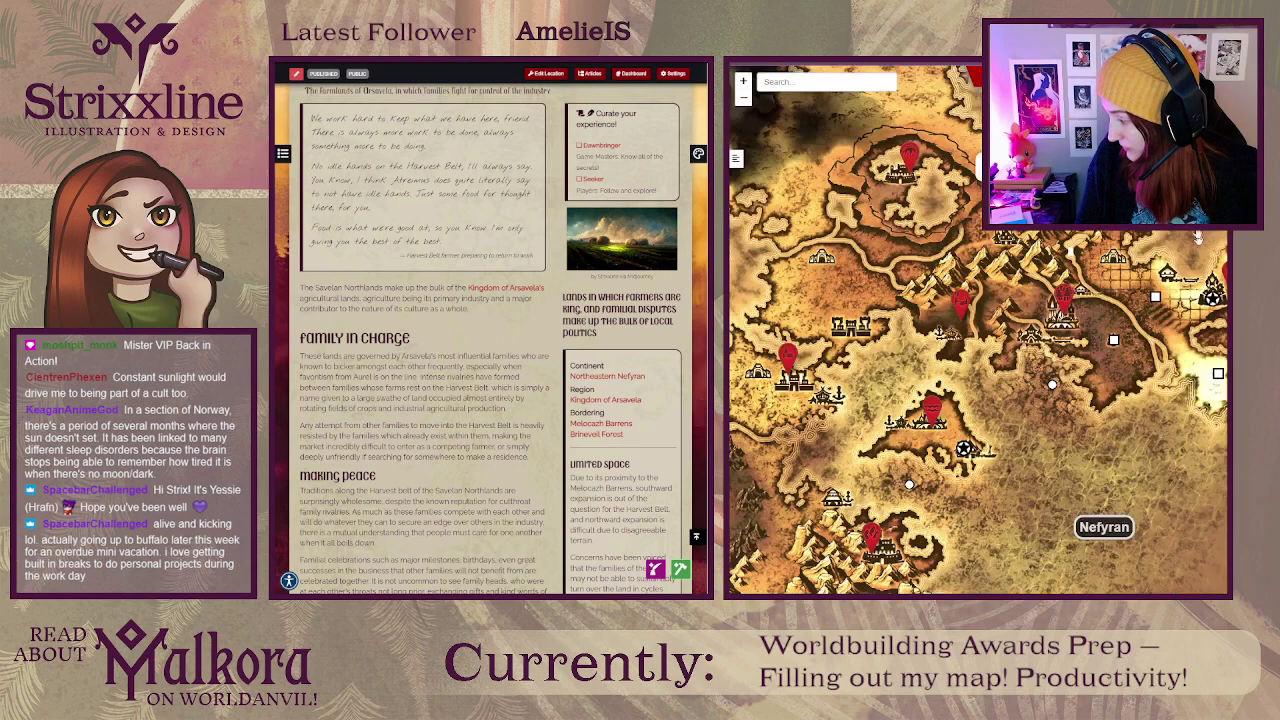
pyautogui.moveTo(1018, 181); pyautogui.dragTo(945, 215)
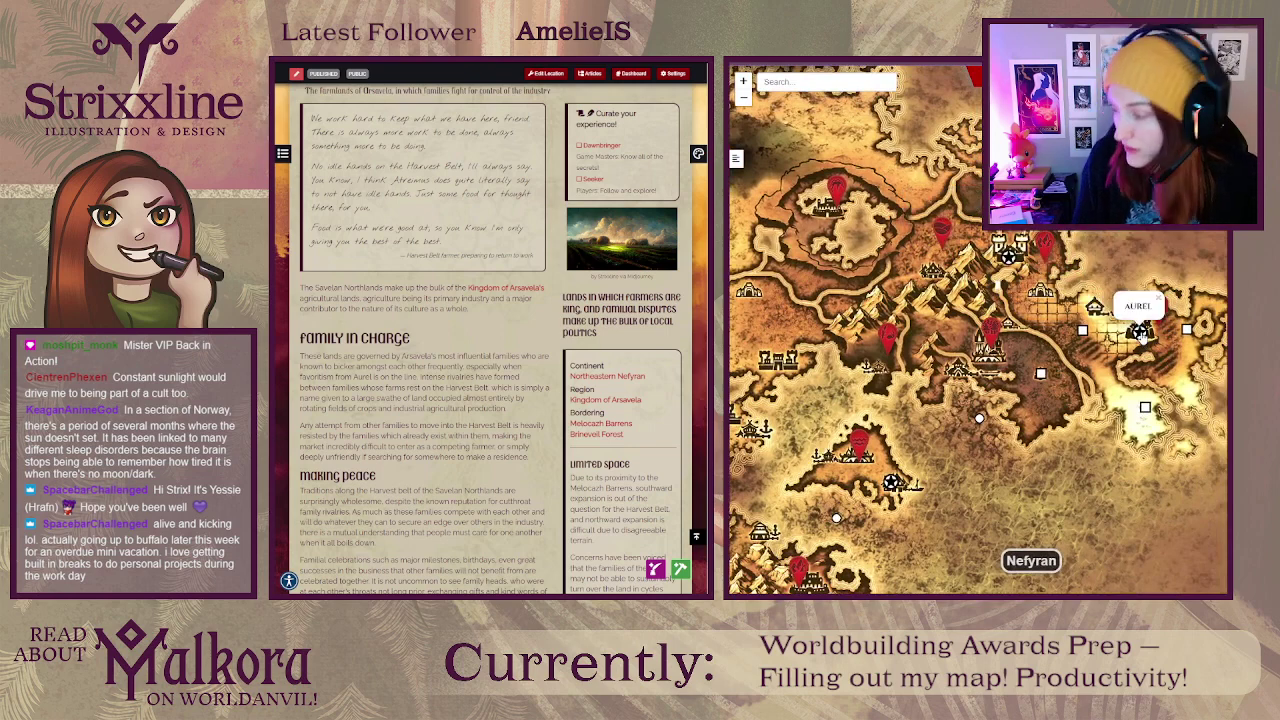
pyautogui.click(1158, 318)
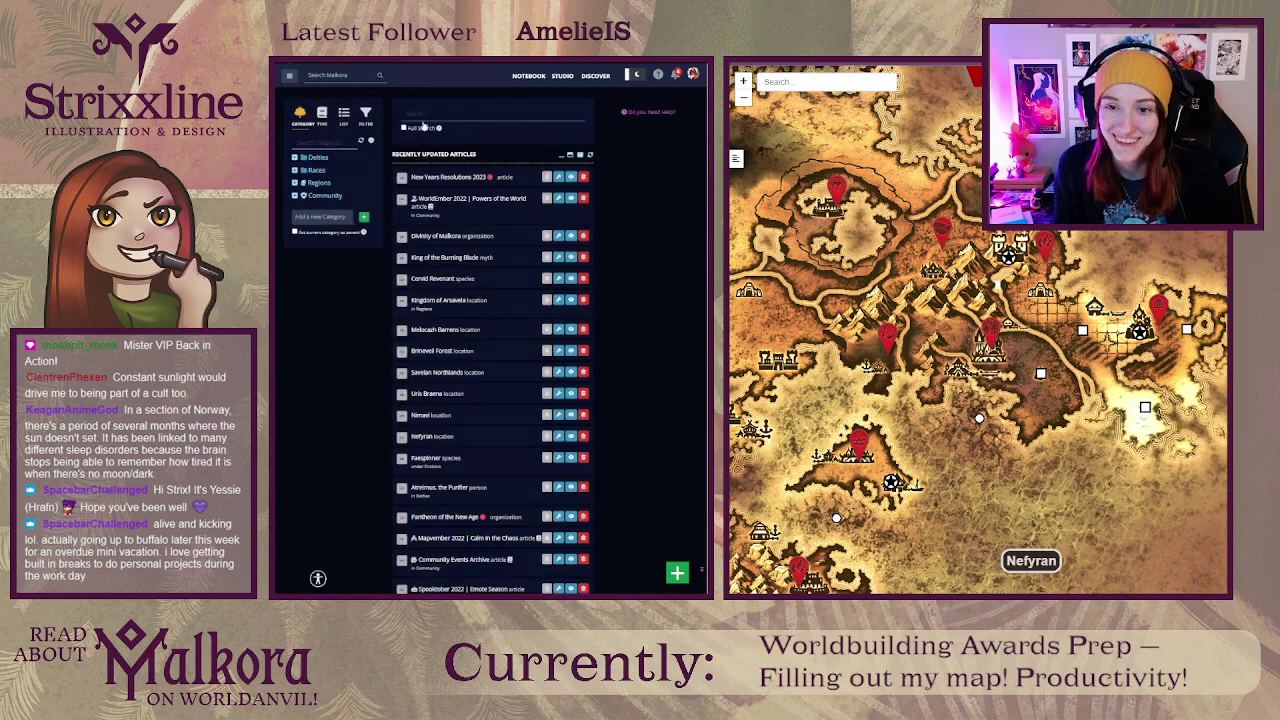
# Step: Search the World Anvil articles for "aurel" and clear the search
pyautogui.click(422, 115)
pyautogui.write('asre')
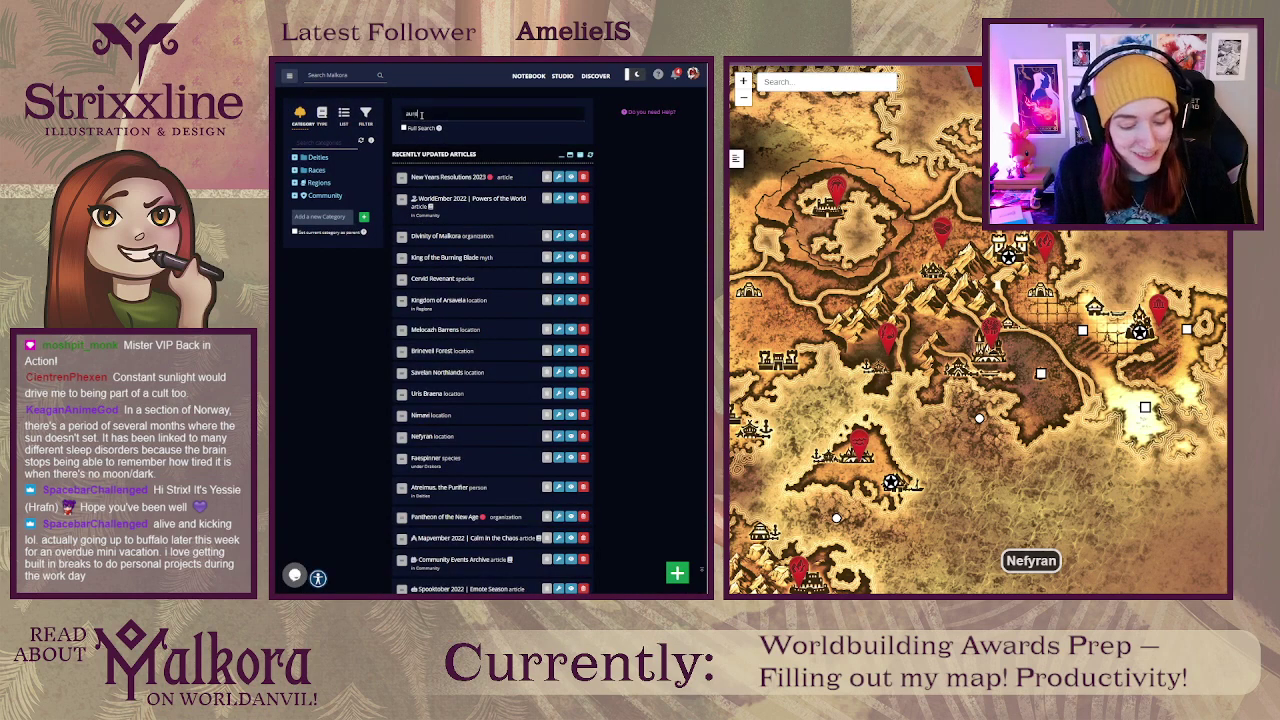
pyautogui.write('l')
pyautogui.moveTo(424, 114); pyautogui.dragTo(399, 120)
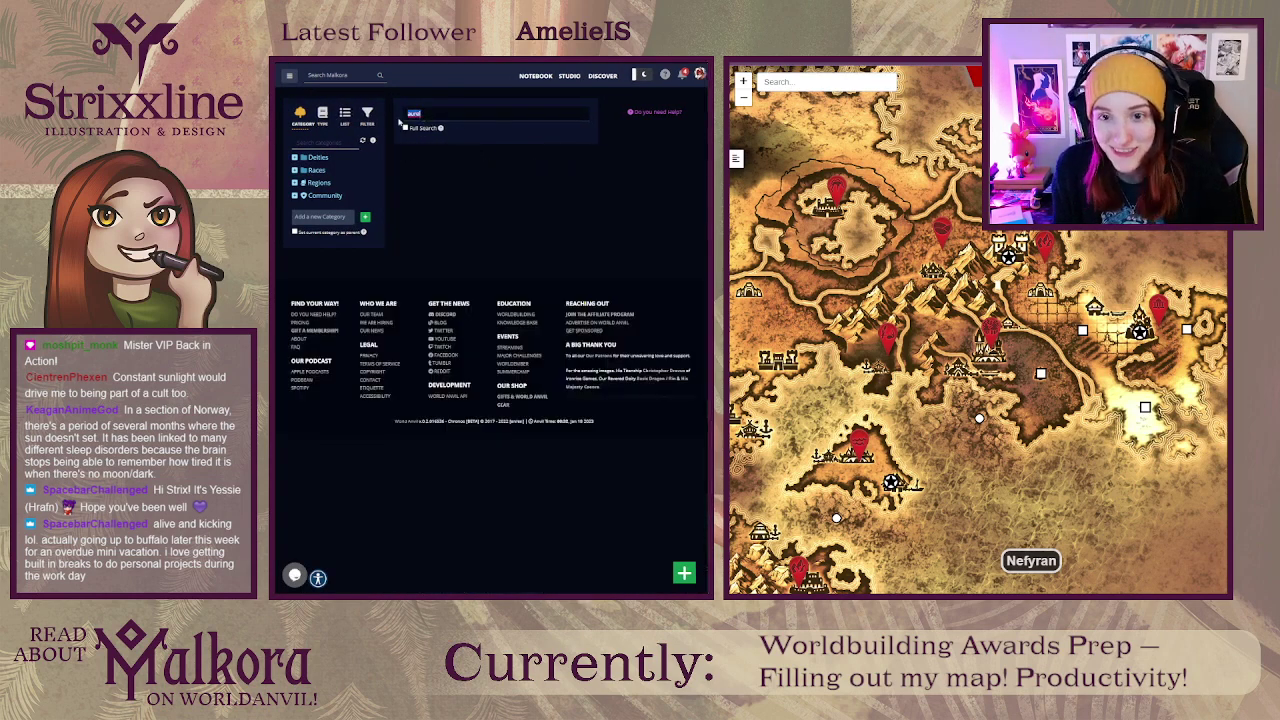
pyautogui.press('BackSpace')
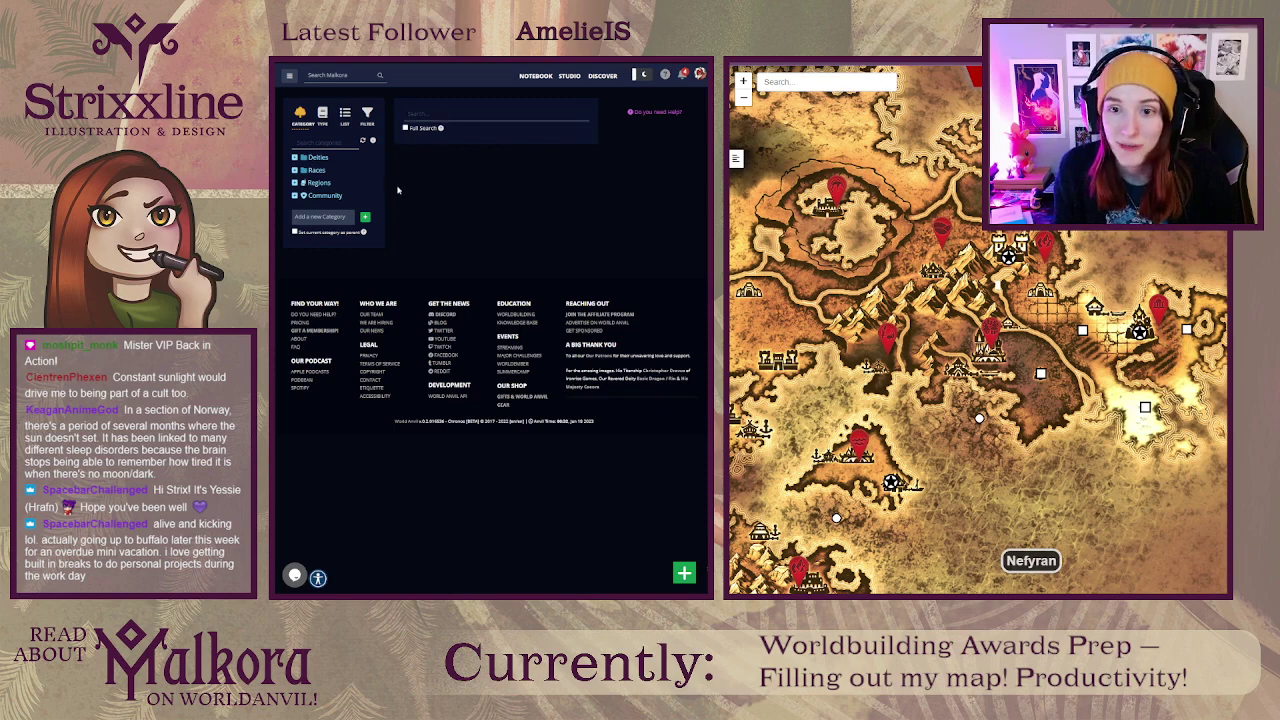
# Step: Preview the Aurel marker on the published map and return to its marker editor
pyautogui.moveTo(882, 273); pyautogui.dragTo(926, 284)
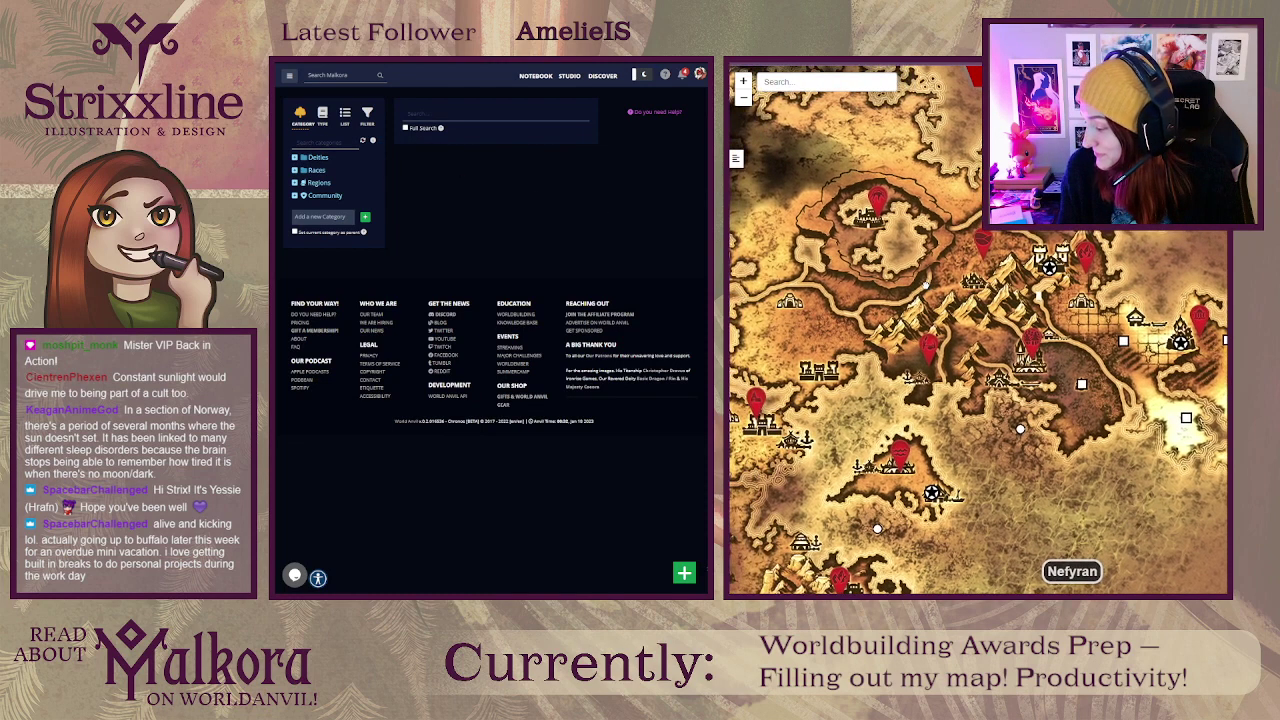
pyautogui.click(1030, 338)
pyautogui.moveTo(1094, 356); pyautogui.dragTo(1034, 368)
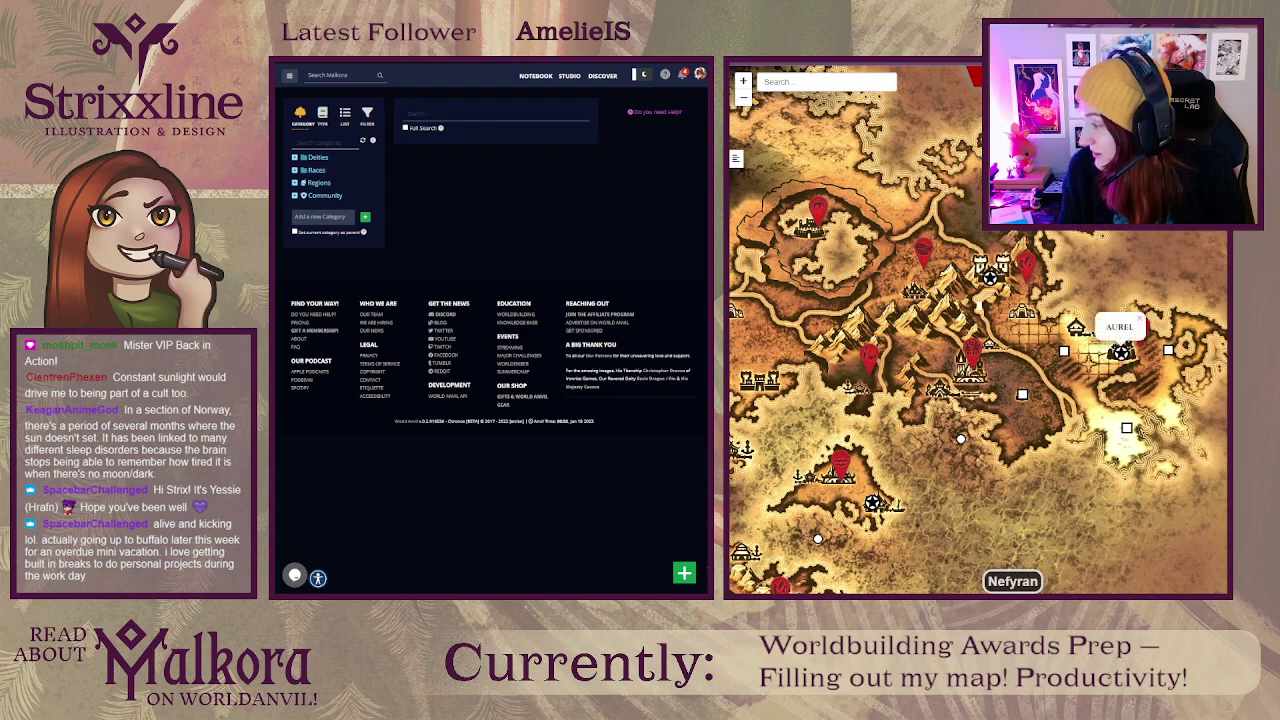
pyautogui.click(1122, 362)
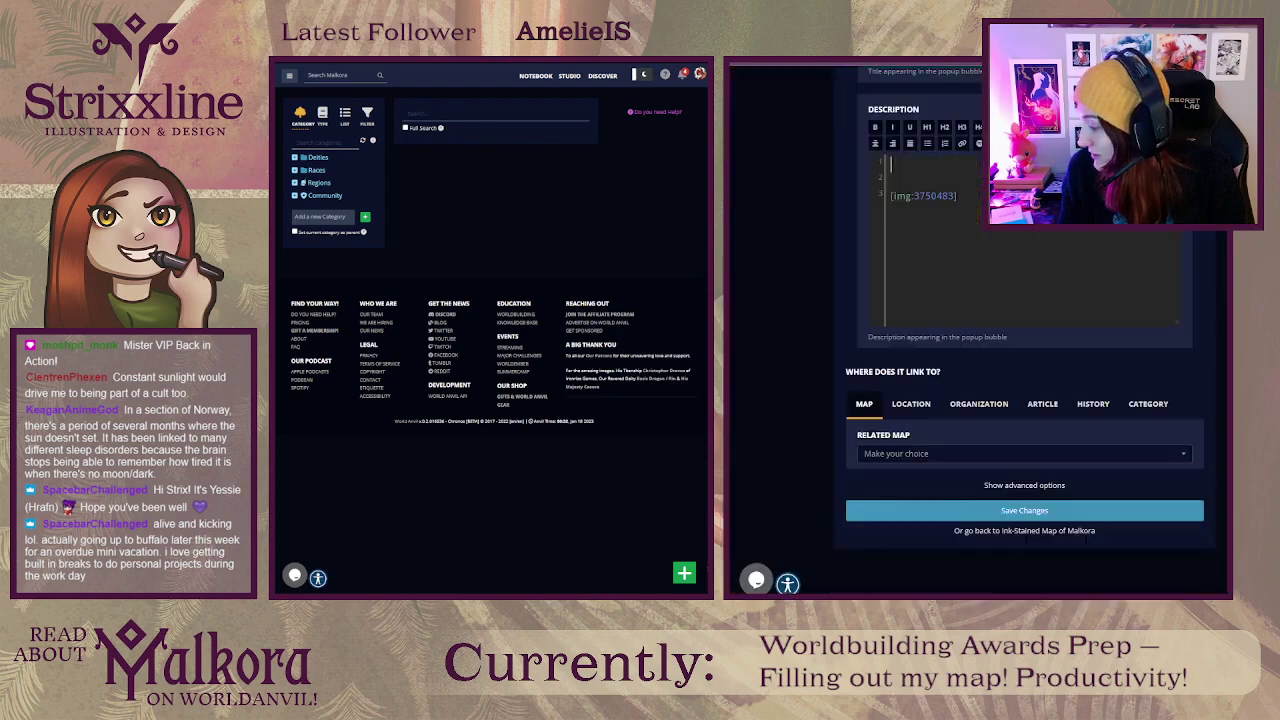
# Step: Insert the copied "How marvelous" line as an h4 heading above the image in Aurel's description, and add a new line below the image code
pyautogui.click(978, 127)
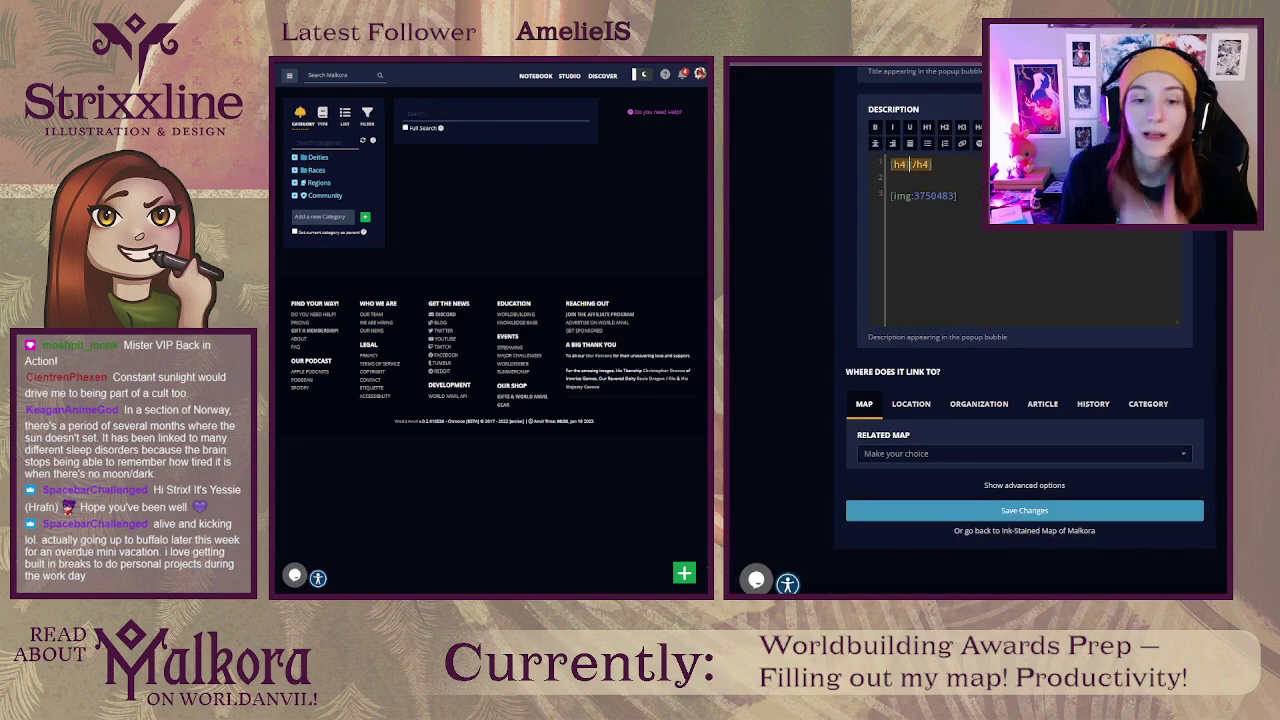
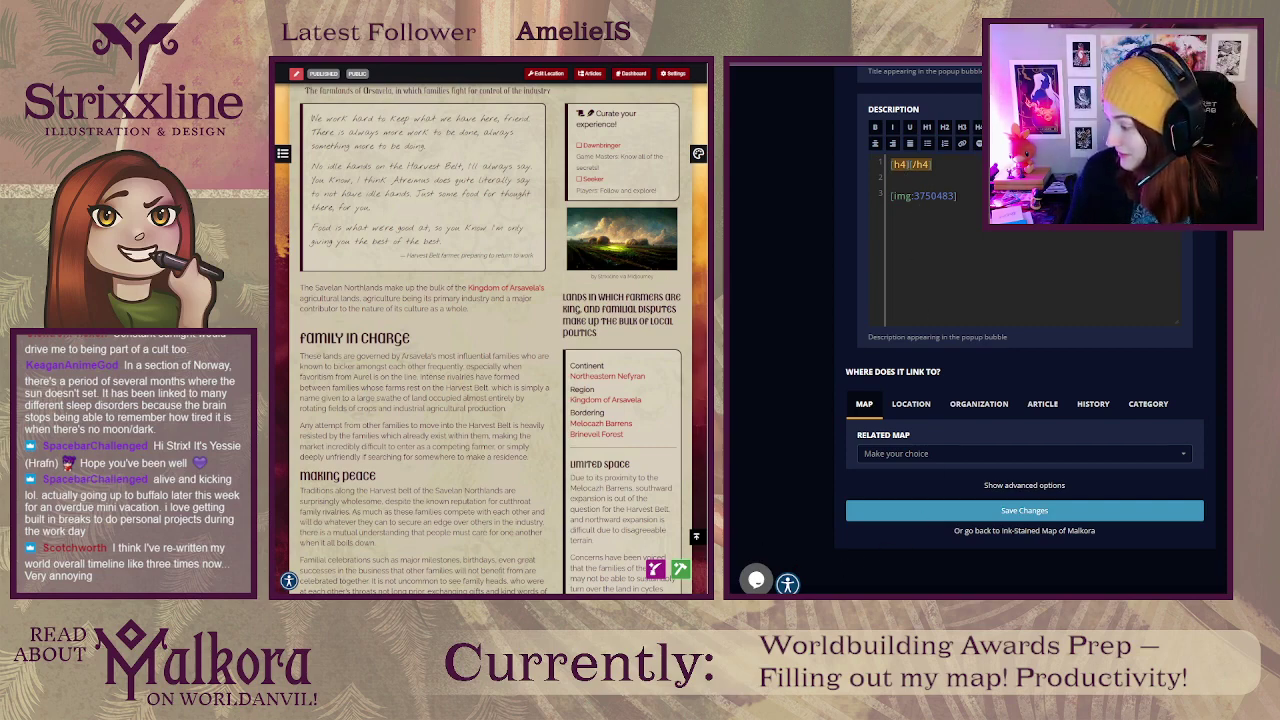
pyautogui.hotkey('ctrl', 'v')
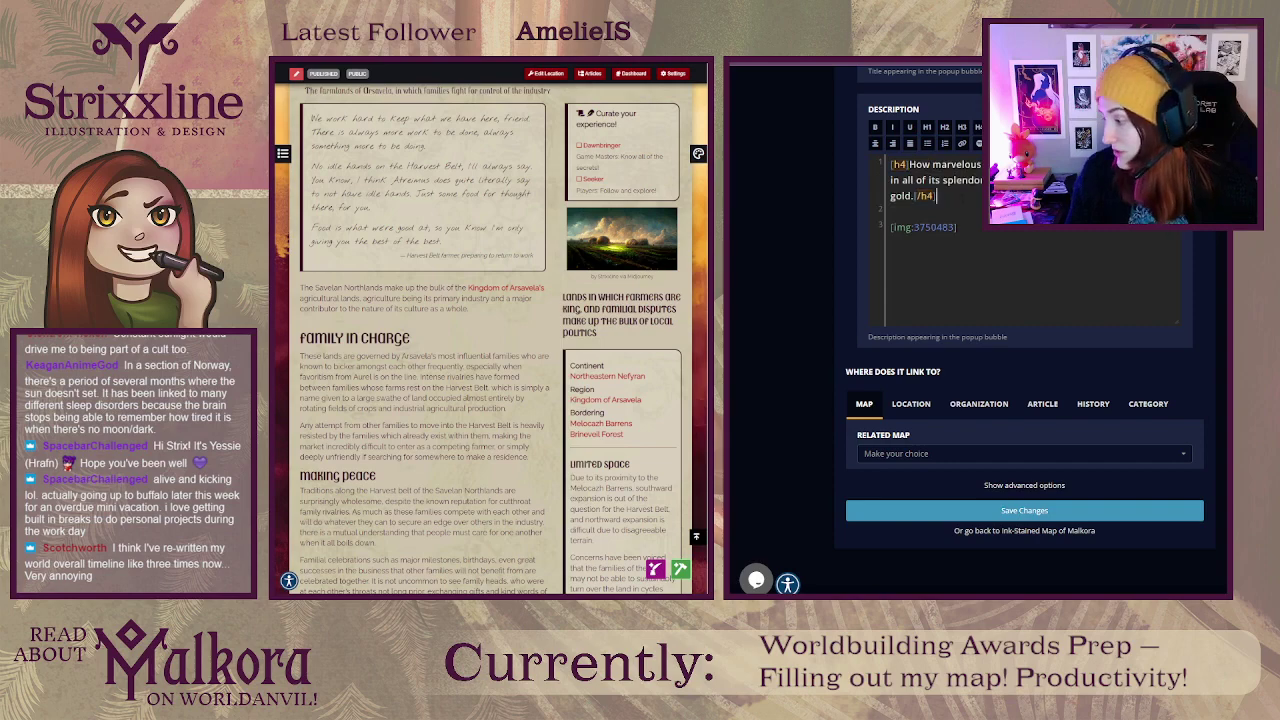
pyautogui.click(960, 227)
pyautogui.press('Return')
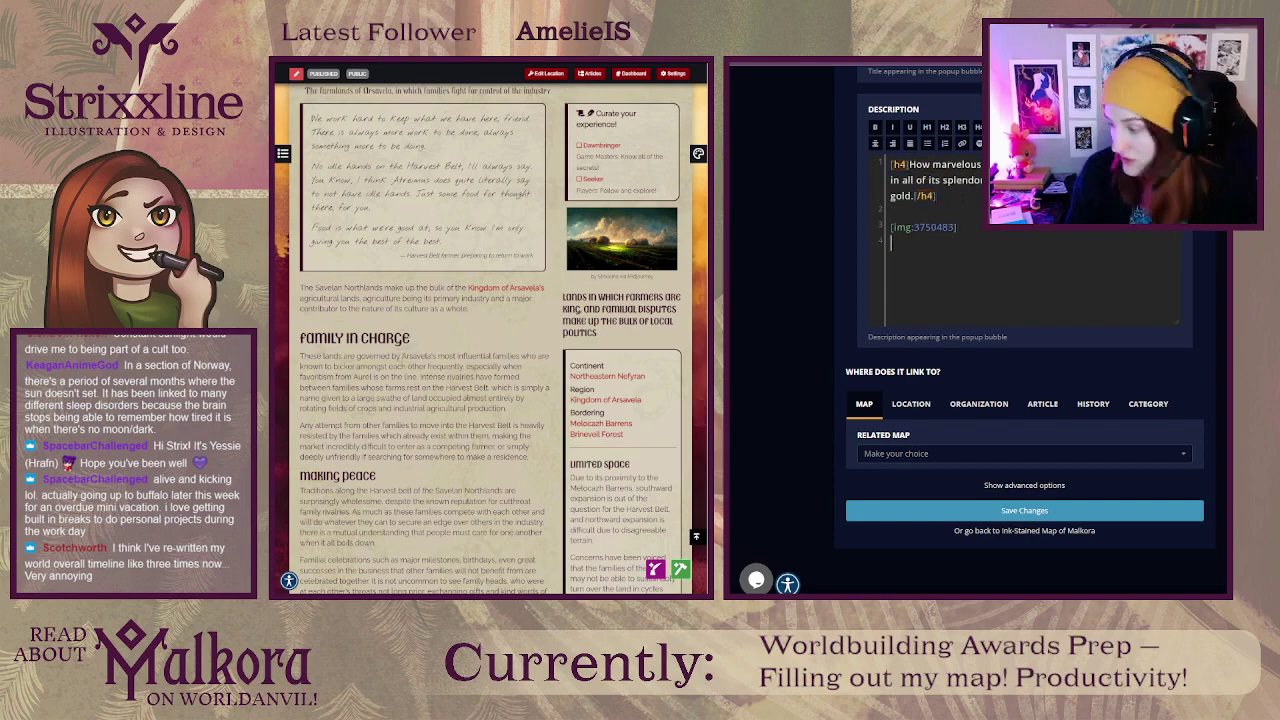
# Step: Add an [hr] line below the image code in Aurel's description and write "The city of Aurel is the capitol of the Kingdom of Arsavela,"
pyautogui.scroll(-1, 971, 251)
pyautogui.scroll(1, 970, 244)
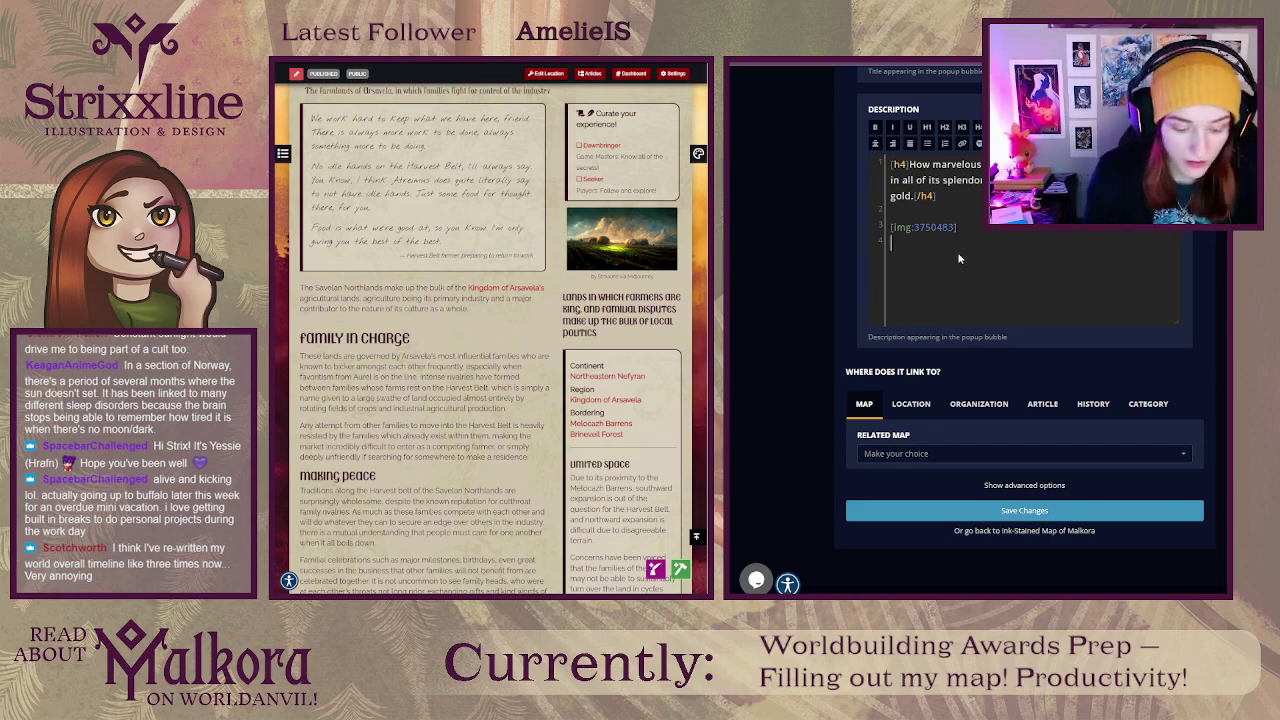
pyautogui.write('[hr]')
pyautogui.press('Return')
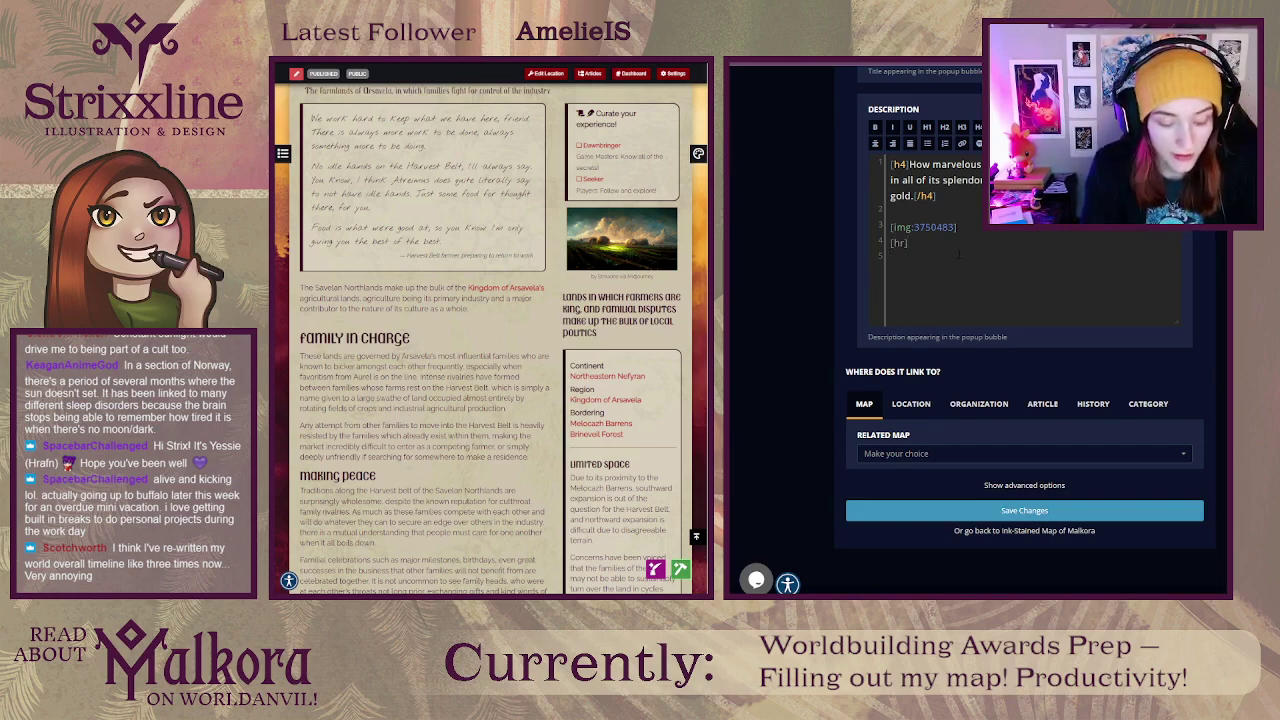
pyautogui.write('T')
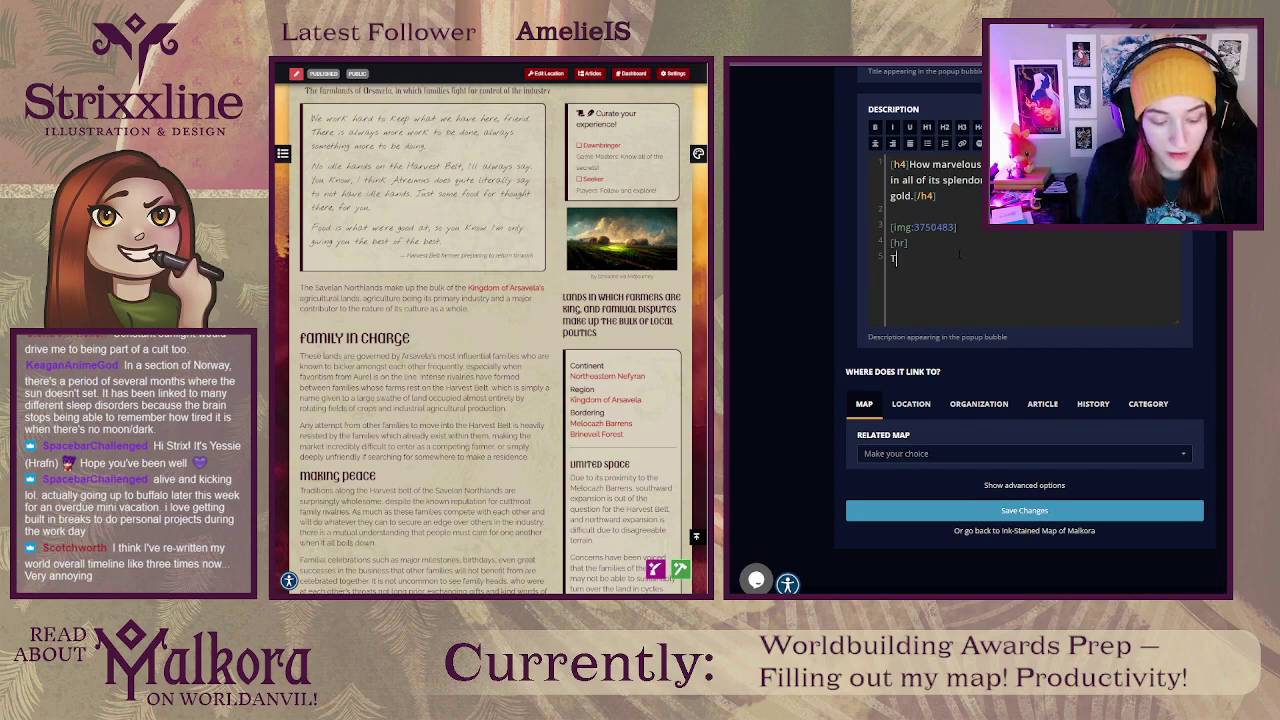
pyautogui.write('he city of Aurel i')
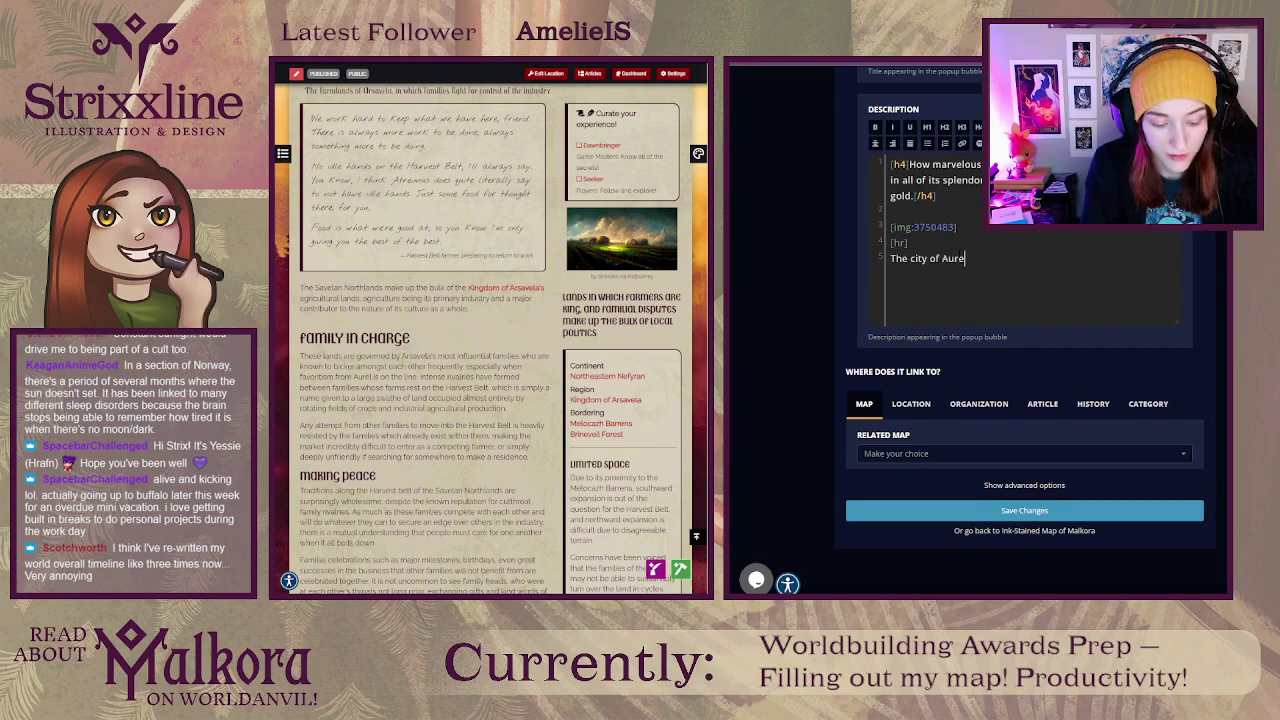
pyautogui.write('s the ca')
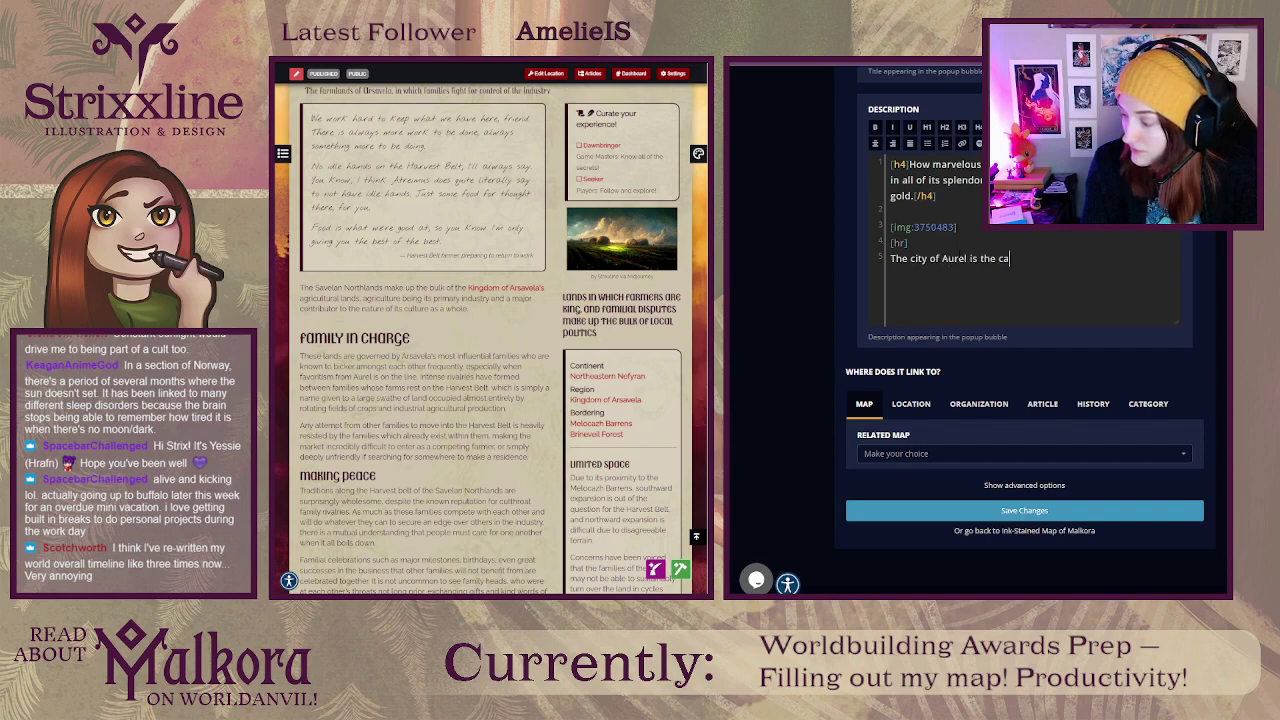
pyautogui.write('pitol of')
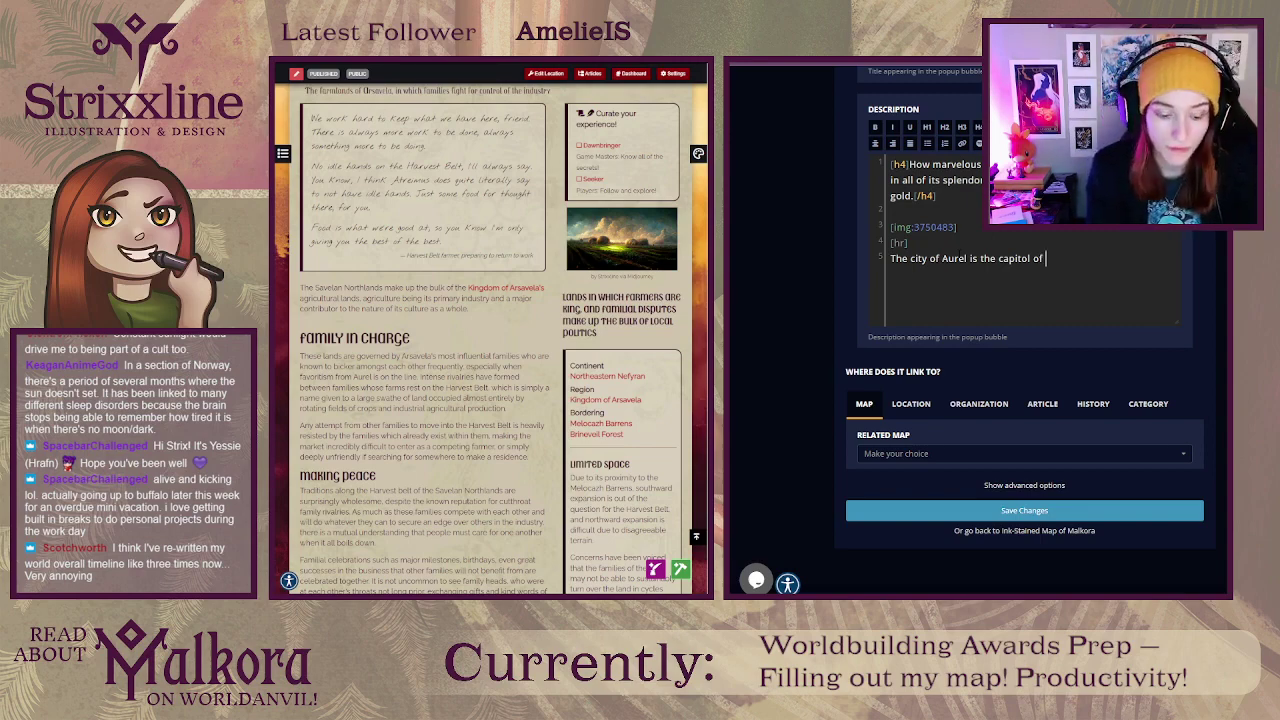
pyautogui.write('the Kingd')
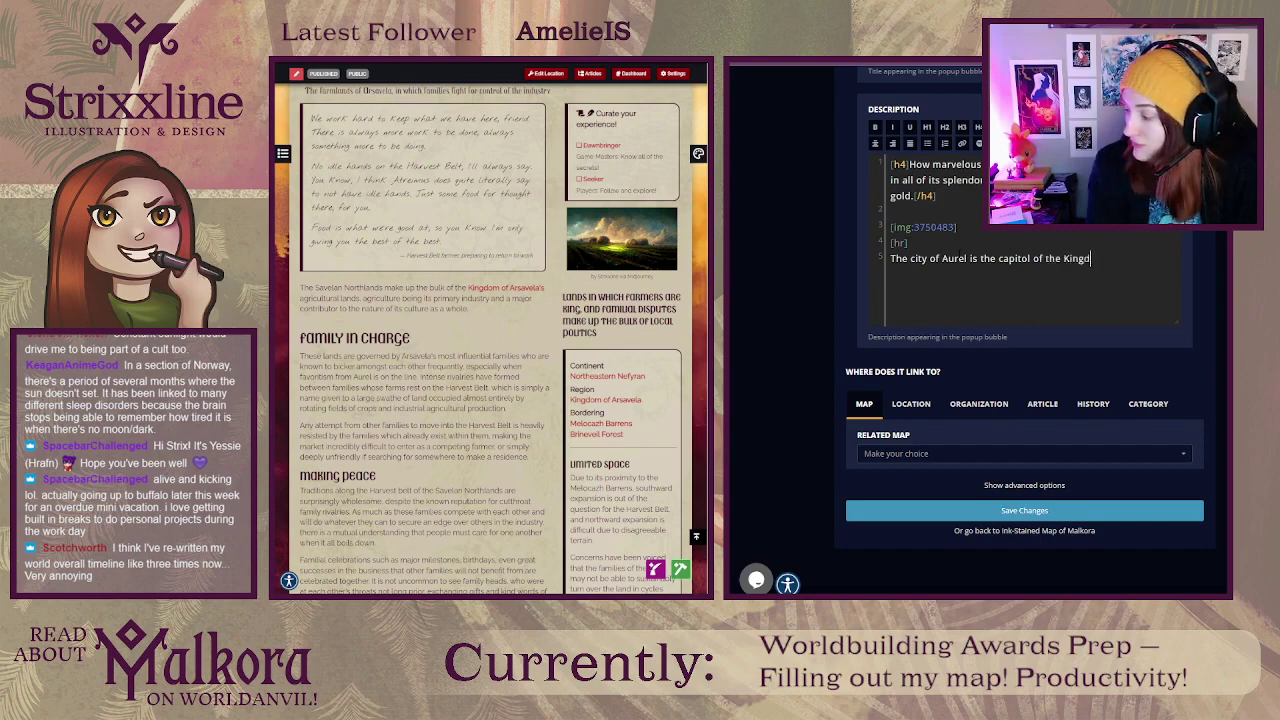
pyautogui.write('om of Arsav')
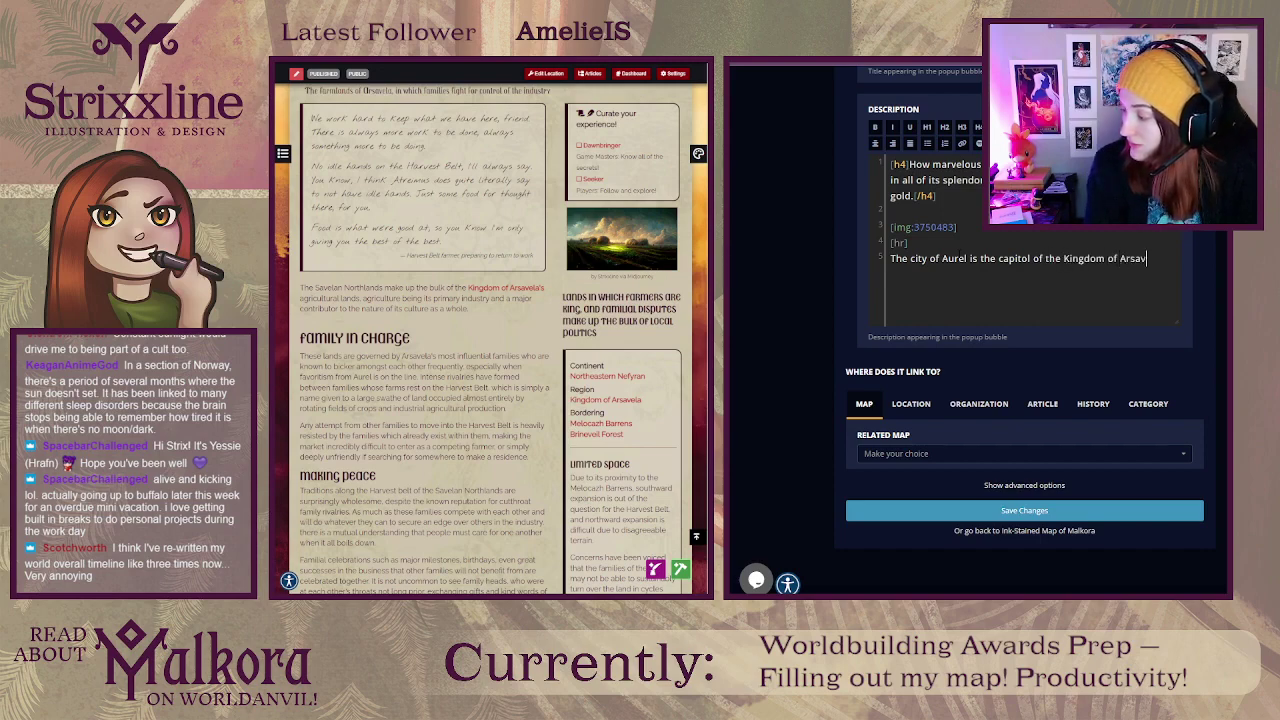
pyautogui.write('ela, and a regio')
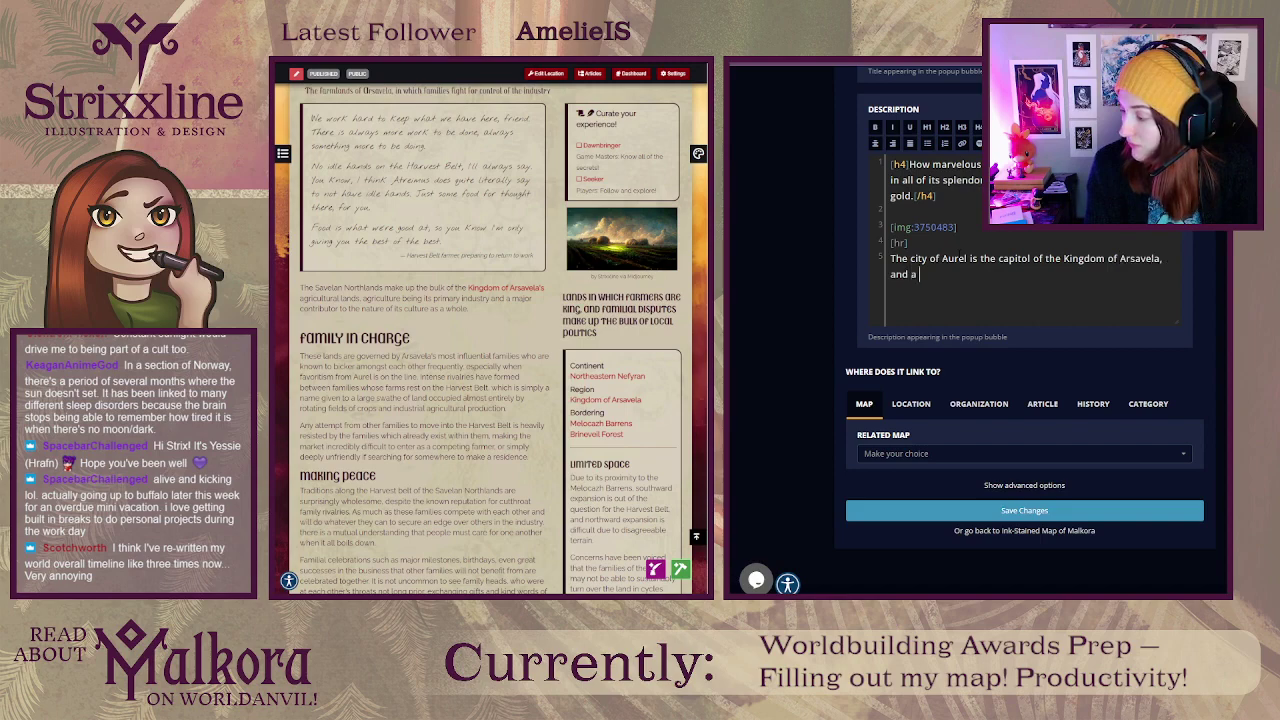
pyautogui.press('BackSpace')
pyautogui.press('BackSpace')
pyautogui.press('BackSpace')
pyautogui.press('BackSpace')
pyautogui.press('BackSpace')
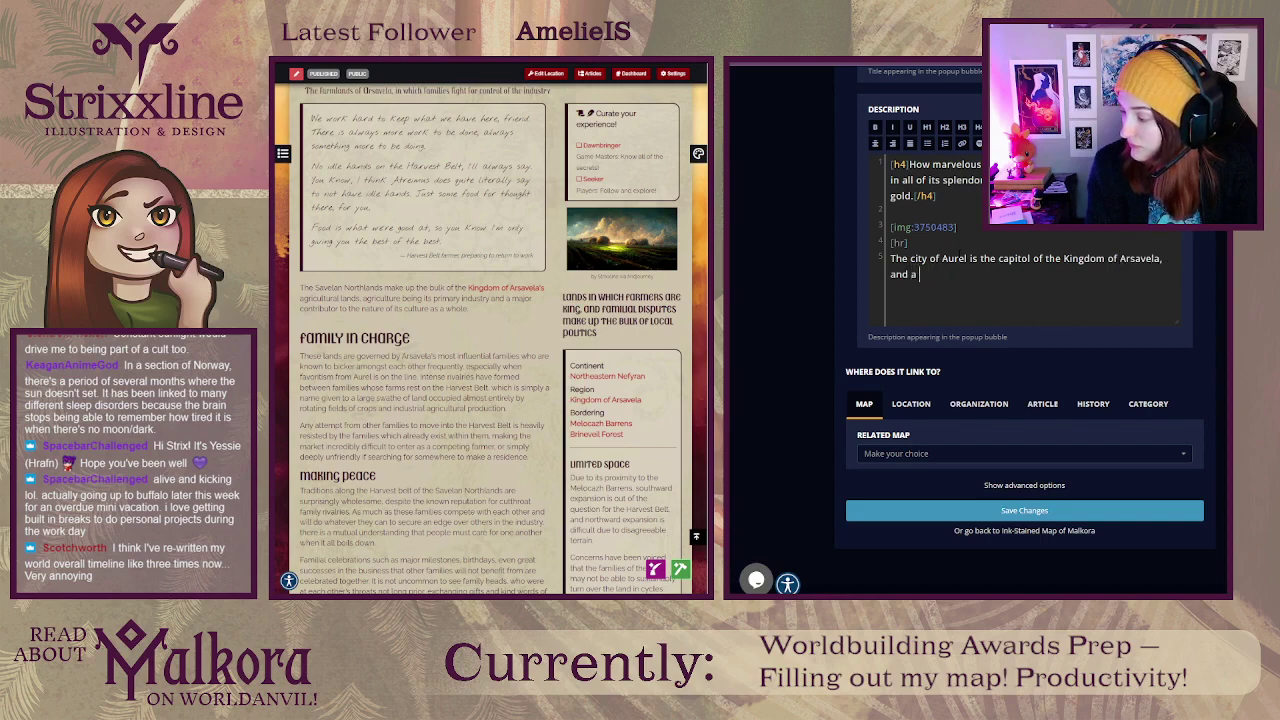
pyautogui.write('nation in its')
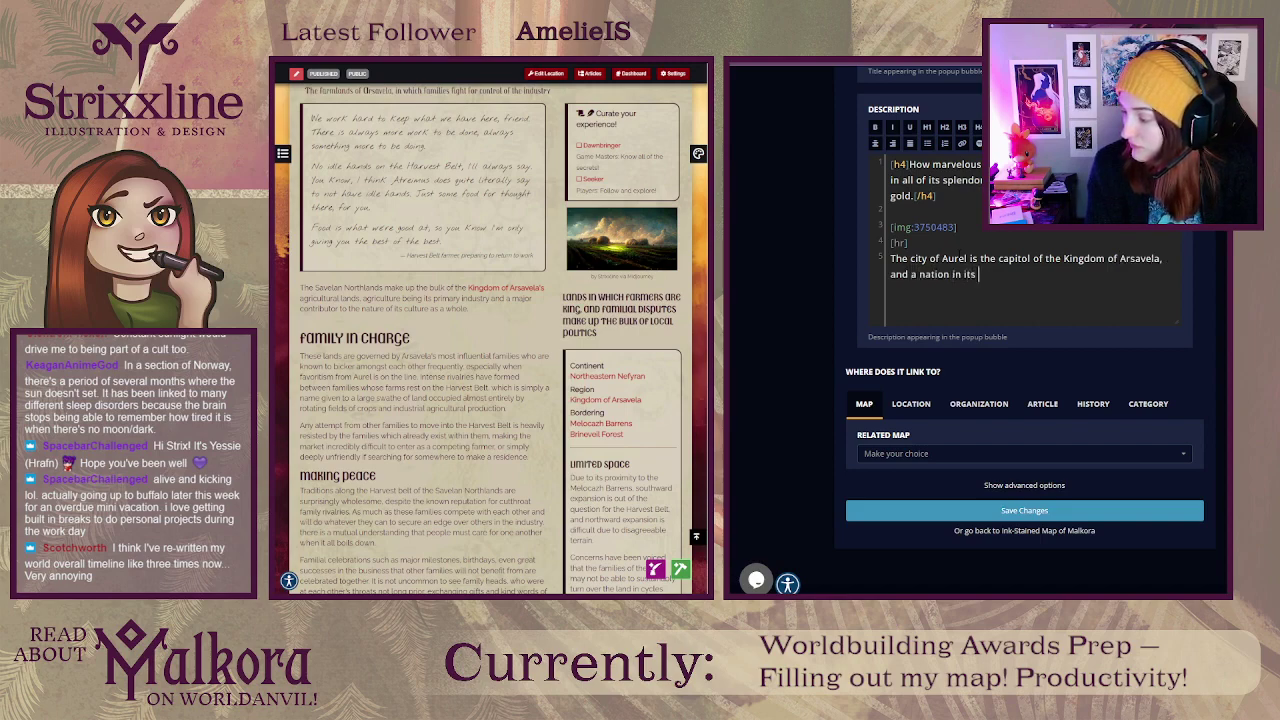
pyautogui.write(' own right')
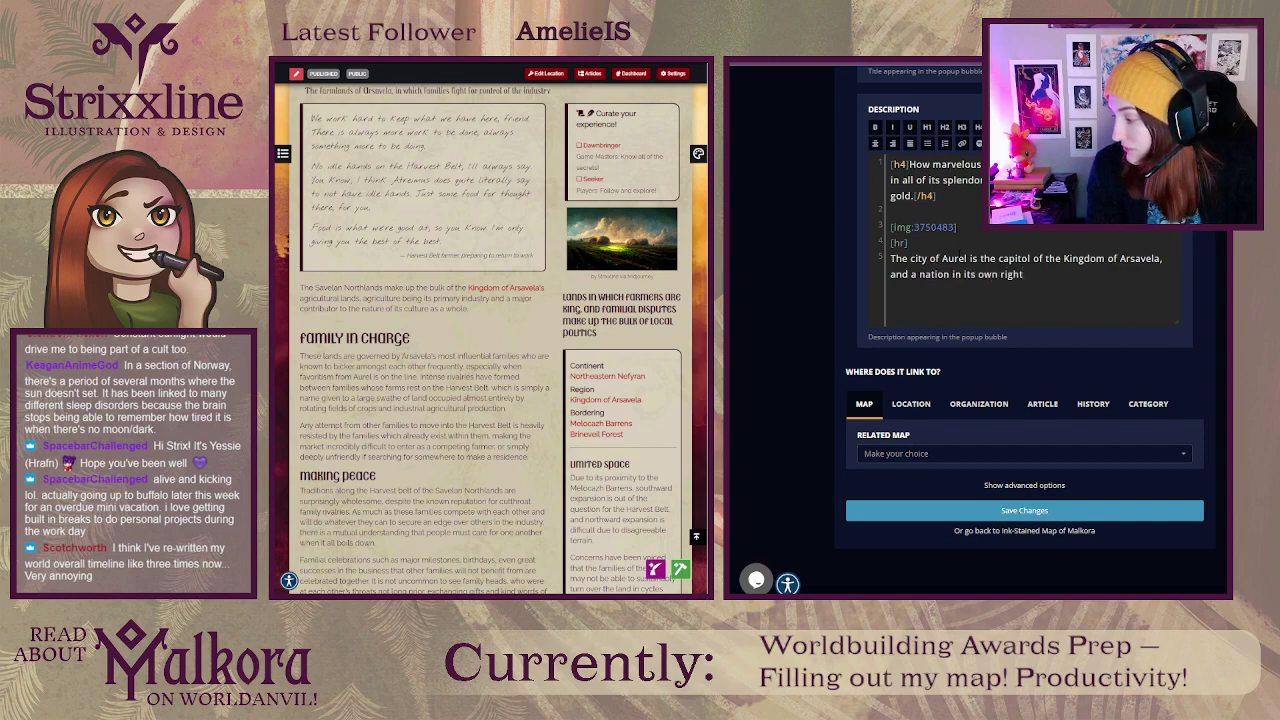
pyautogui.write('.')
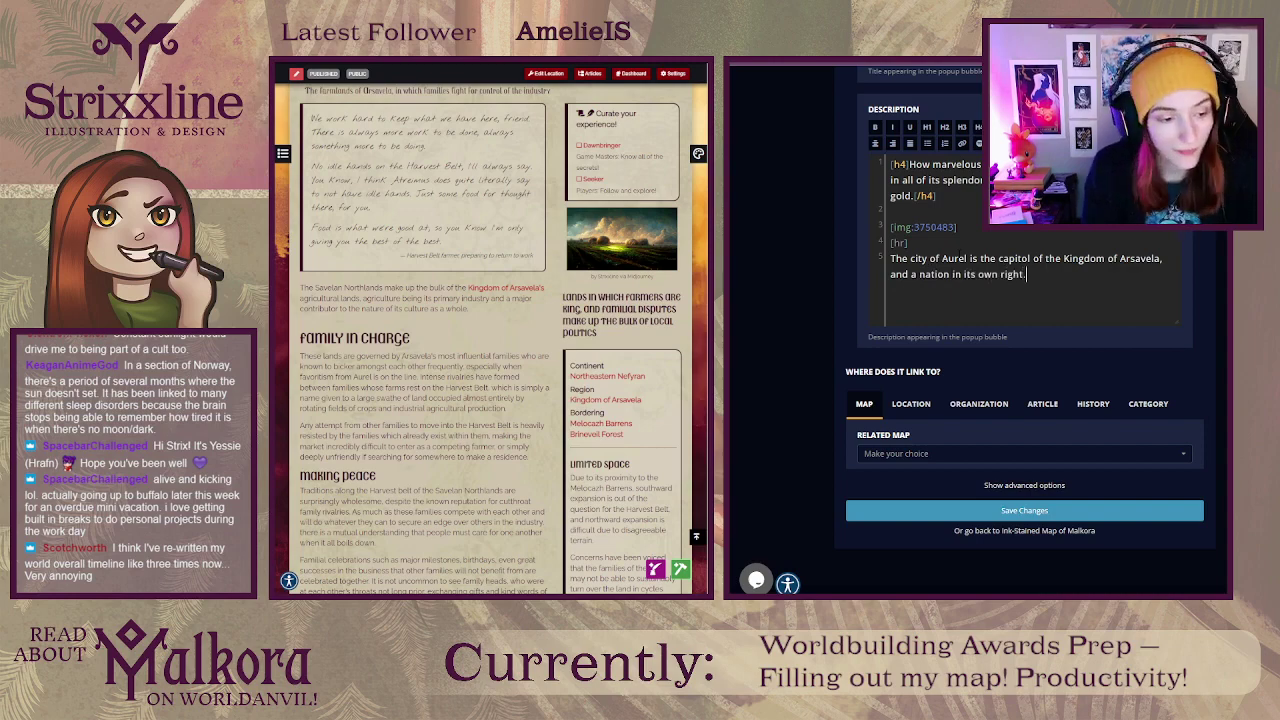
pyautogui.press('BackSpace')
pyautogui.press('BackSpace')
pyautogui.press('BackSpace')
pyautogui.press('BackSpace')
pyautogui.press('BackSpace')
pyautogui.press('BackSpace')
pyautogui.press('BackSpace')
pyautogui.press('BackSpace')
pyautogui.press('BackSpace')
pyautogui.press('BackSpace')
pyautogui.press('BackSpace')
pyautogui.press('BackSpace')
pyautogui.press('BackSpace')
pyautogui.press('BackSpace')
pyautogui.press('BackSpace')
pyautogui.press('BackSpace')
pyautogui.press('BackSpace')
pyautogui.press('BackSpace')
pyautogui.press('BackSpace')
pyautogui.press('BackSpace')
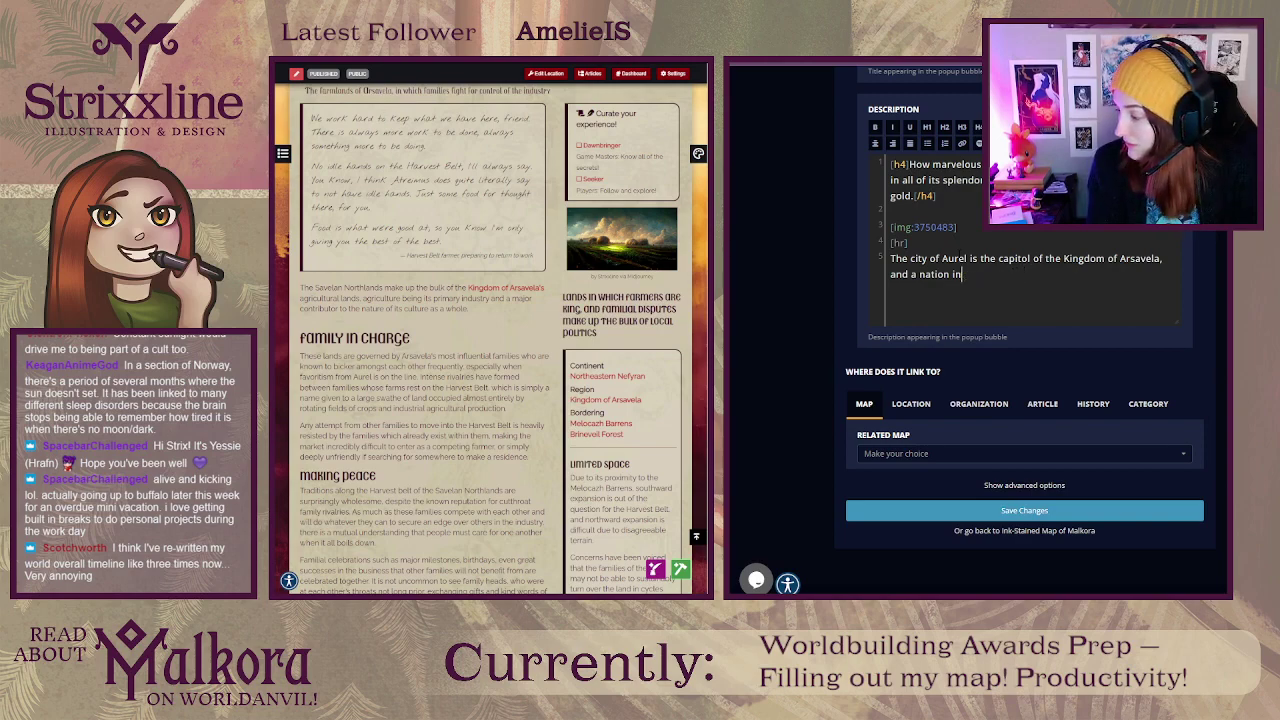
pyautogui.press('BackSpace')
pyautogui.press('BackSpace')
pyautogui.press('BackSpace')
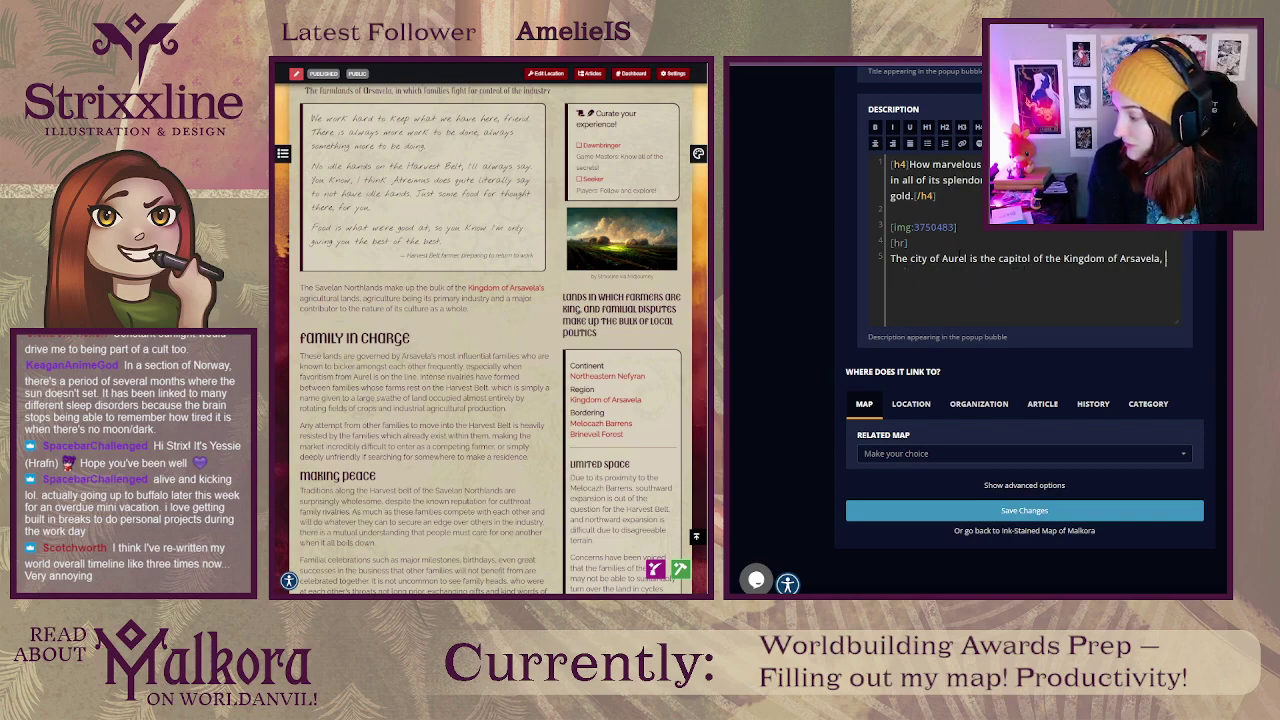
# Step: Complete the sentence about Aurel with "sitting among its subregions as a fellow nation of its own."
pyautogui.write('sitting ')
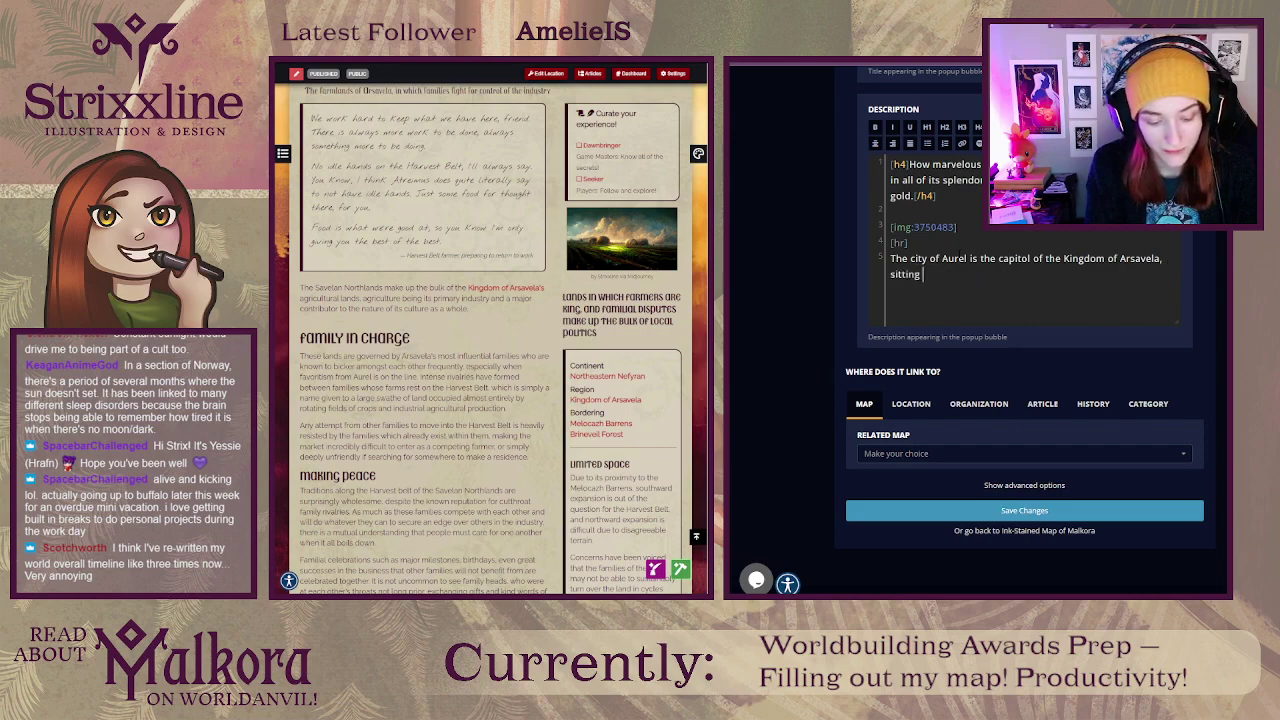
pyautogui.write('among its')
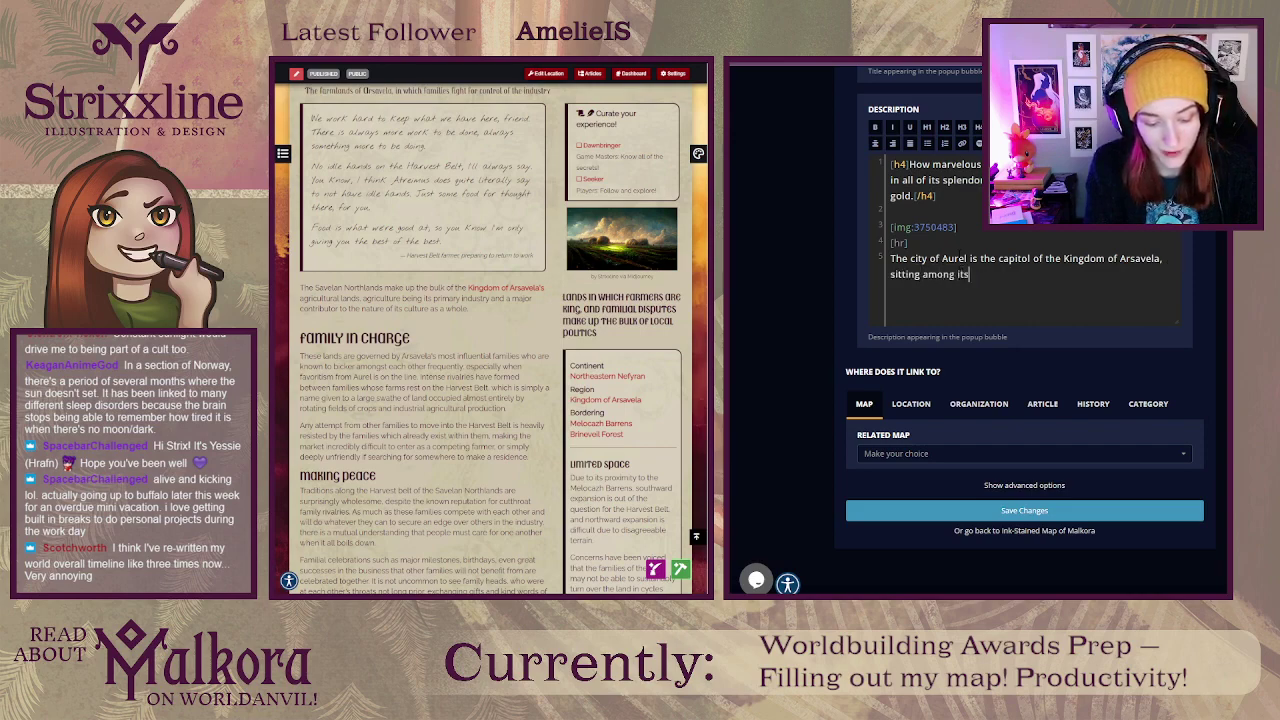
pyautogui.write(' subreg')
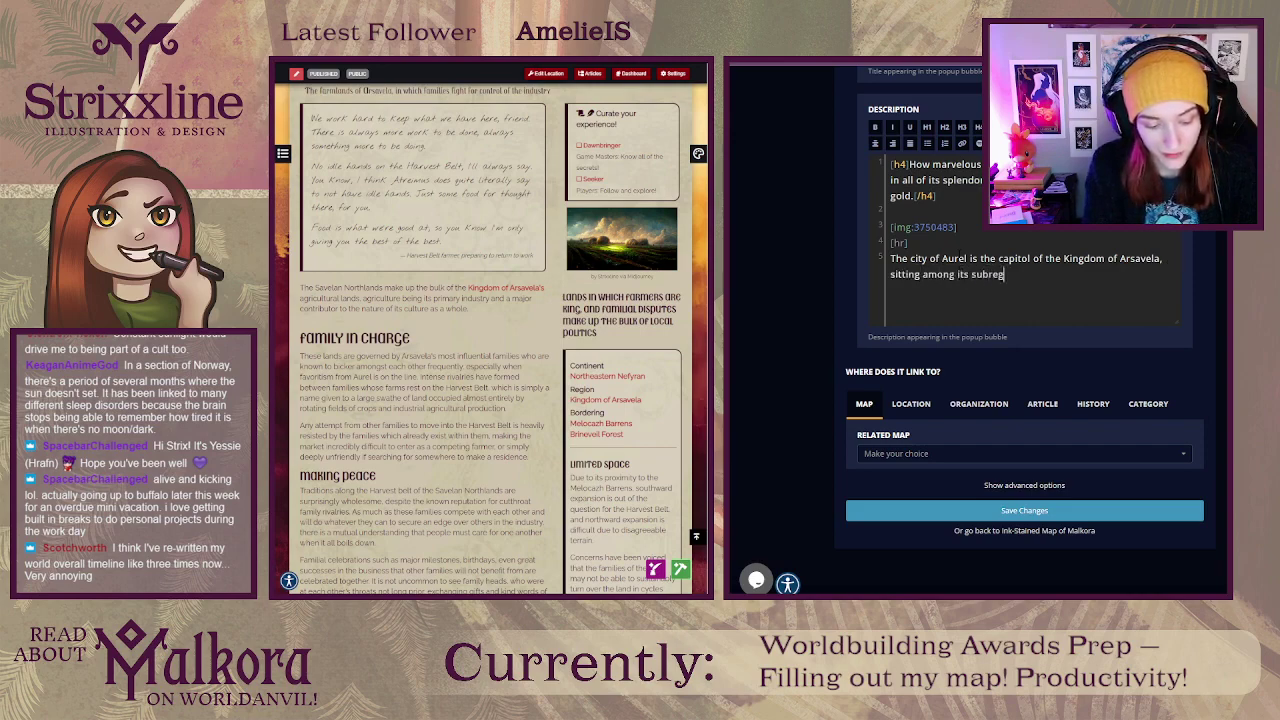
pyautogui.write('ions as a')
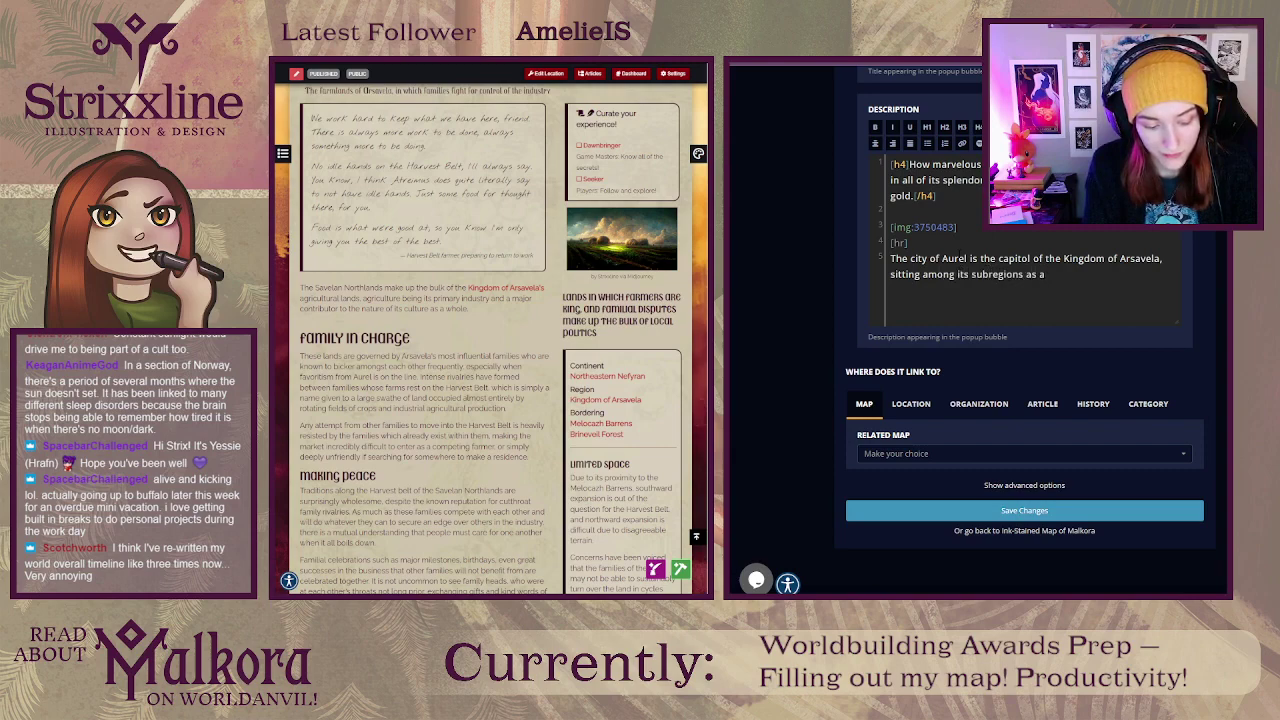
pyautogui.write(' fellow nation ')
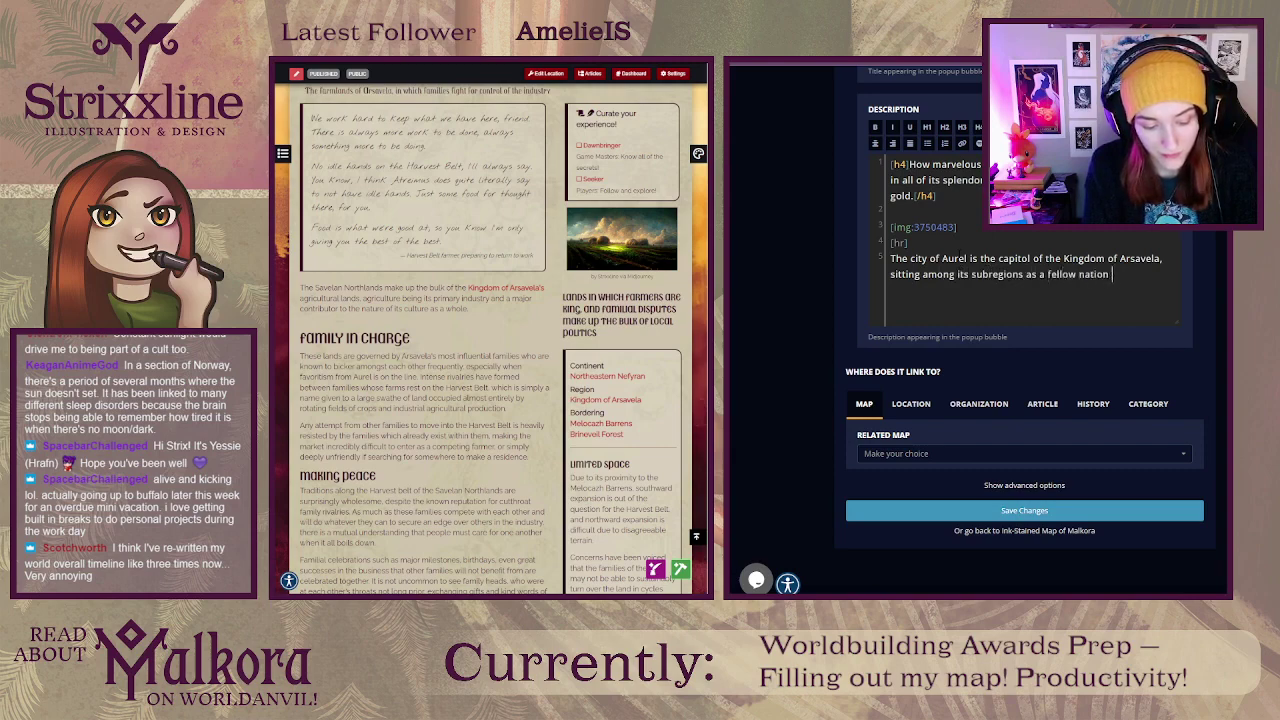
pyautogui.write('of its own.')
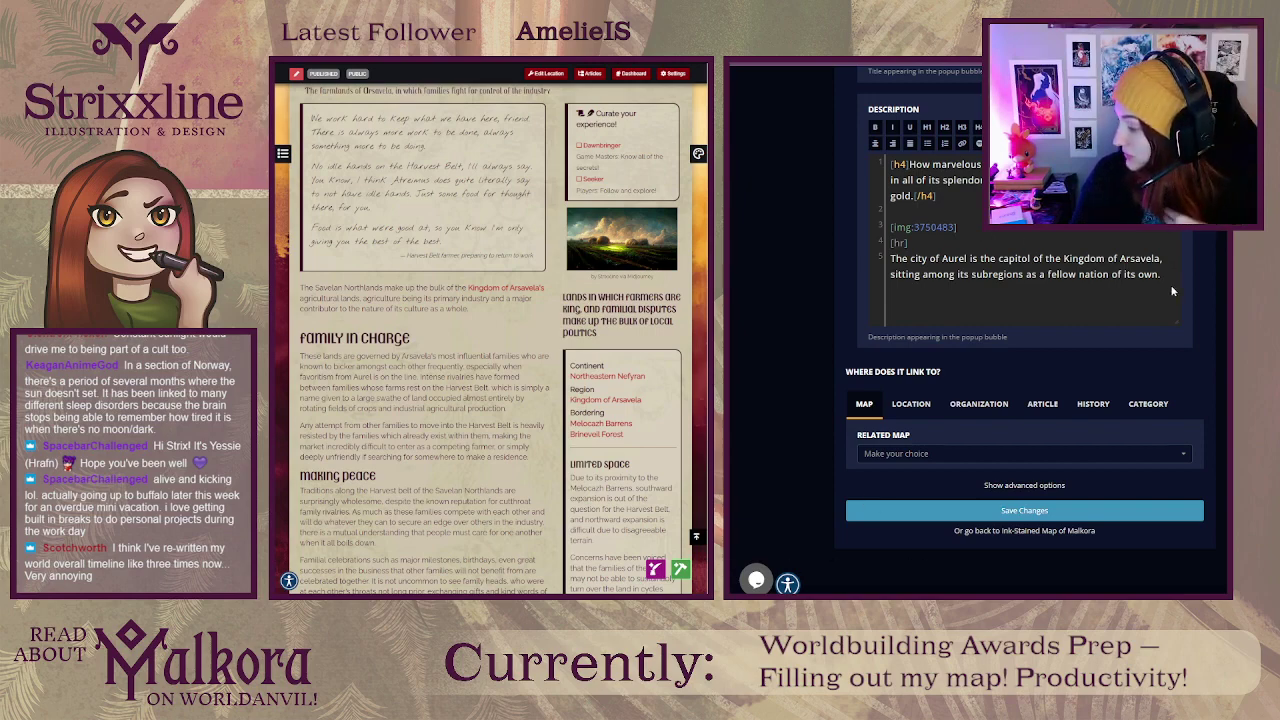
# Step: Check the word count of the new Aurel sentence with Word Counter Plus, and return to its end
pyautogui.click(1165, 258)
pyautogui.moveTo(1162, 274); pyautogui.dragTo(891, 257)
pyautogui.rightClick(894, 258)
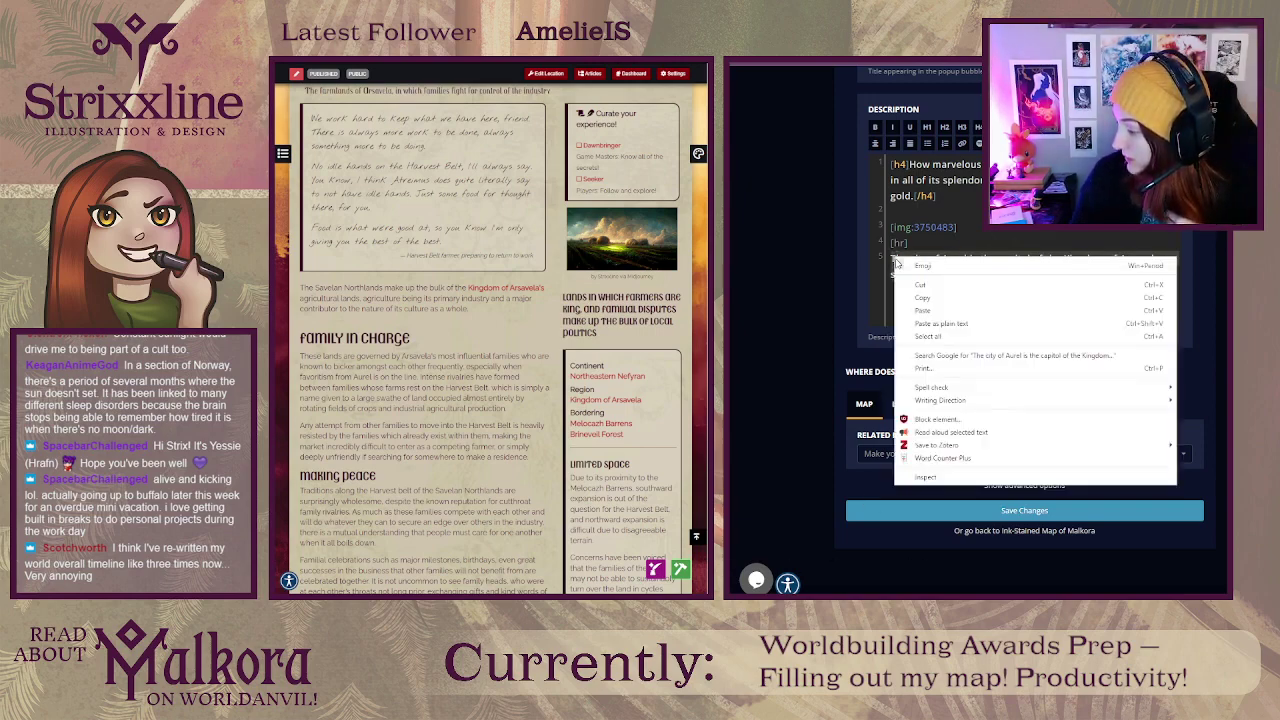
pyautogui.click(924, 459)
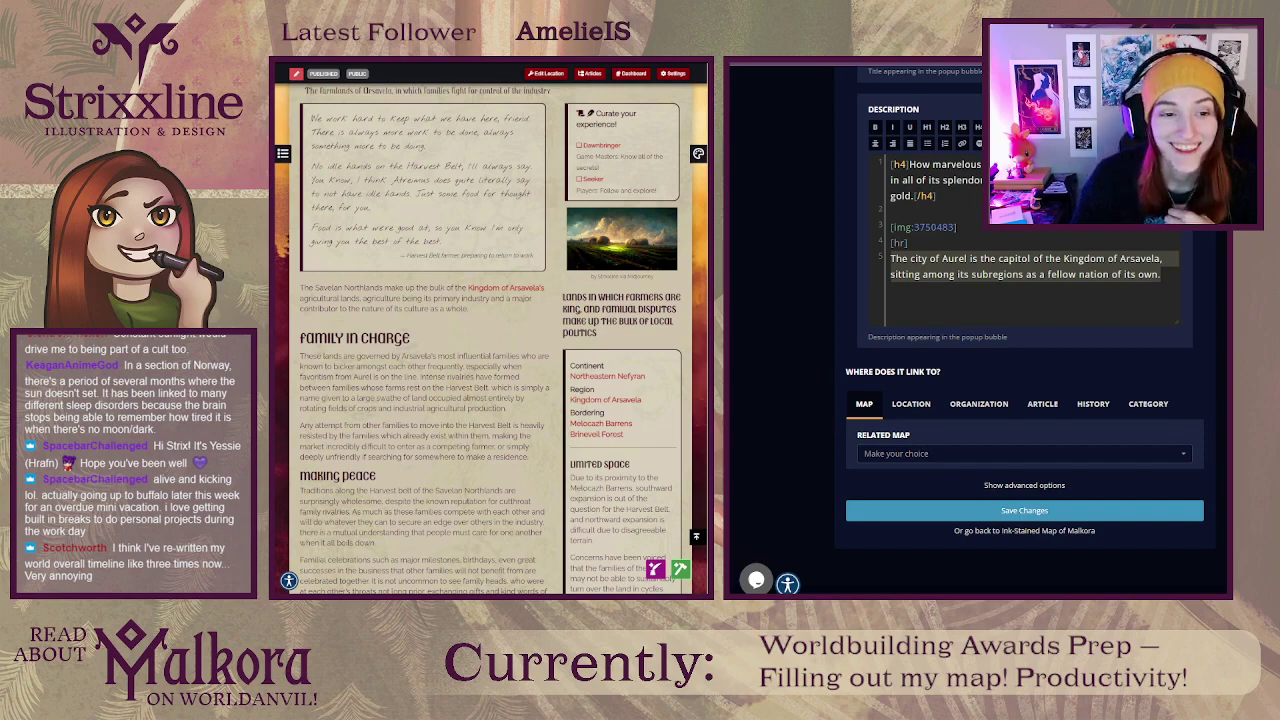
pyautogui.click(1160, 274)
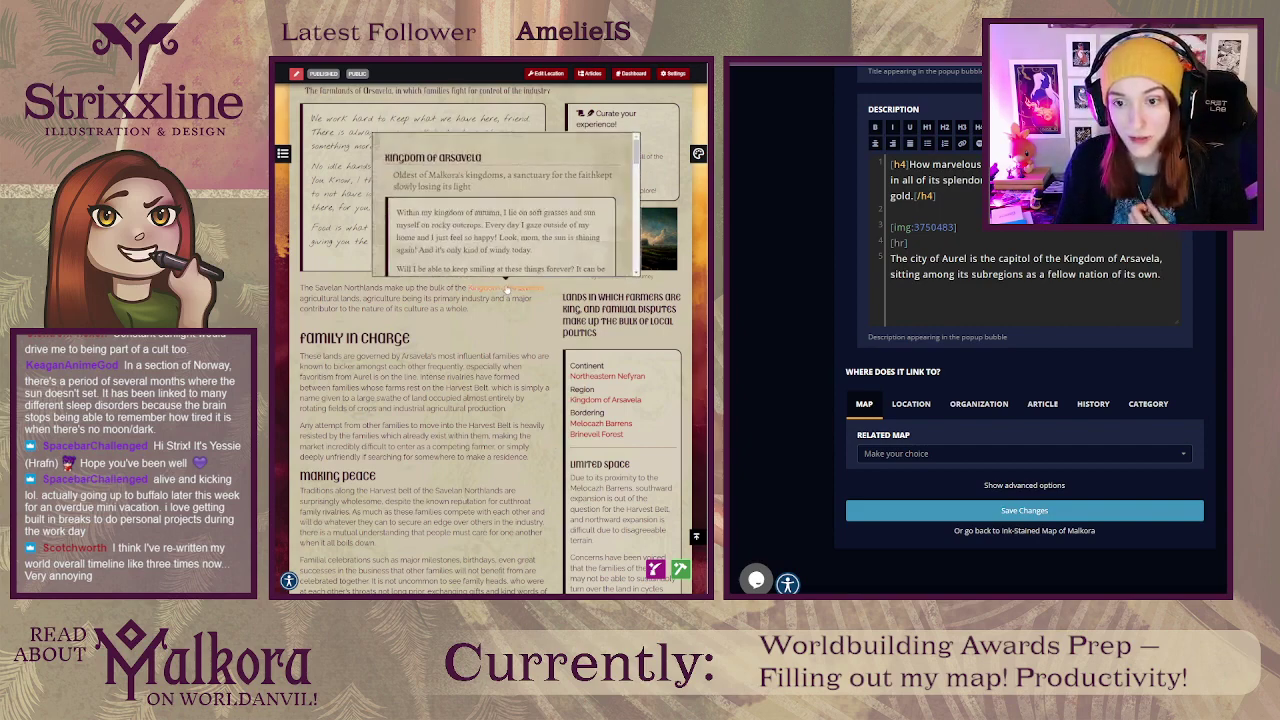
# Step: Open the linked Kingdom of Arsavela article, read its opening sections and open its map image
pyautogui.click(504, 287)
pyautogui.scroll(-2, 504, 287)
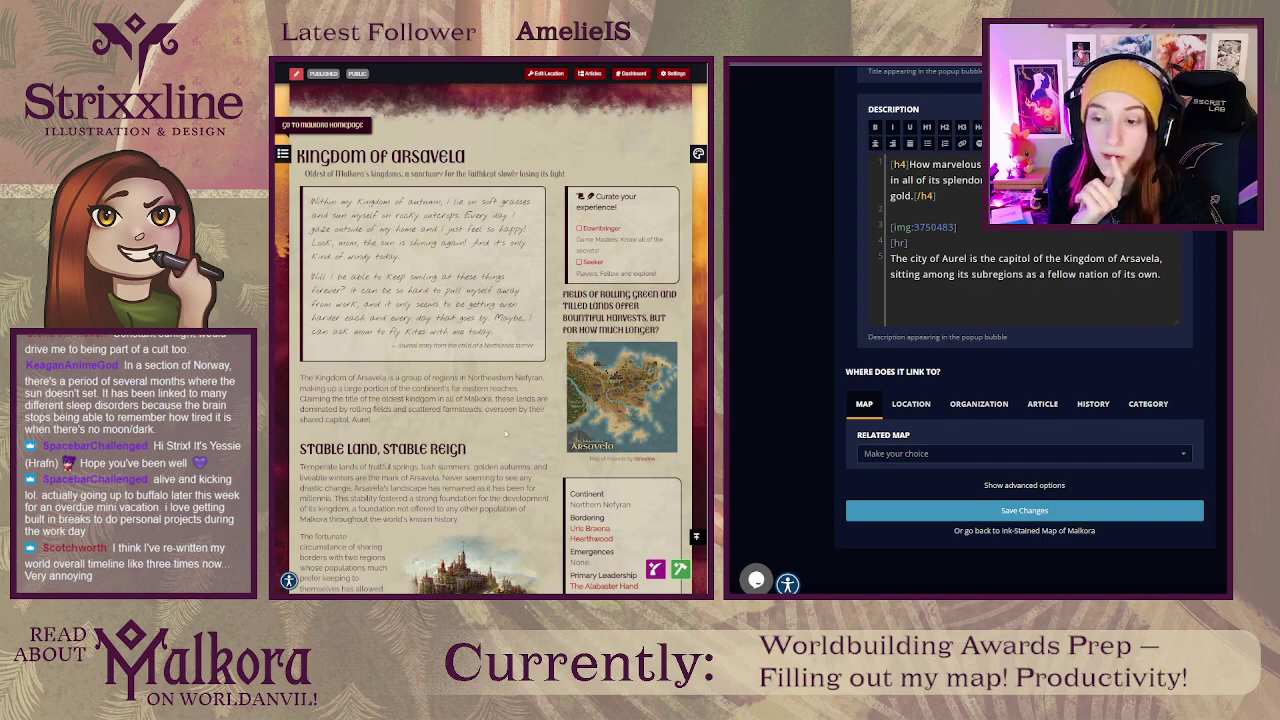
pyautogui.scroll(-2, 505, 433)
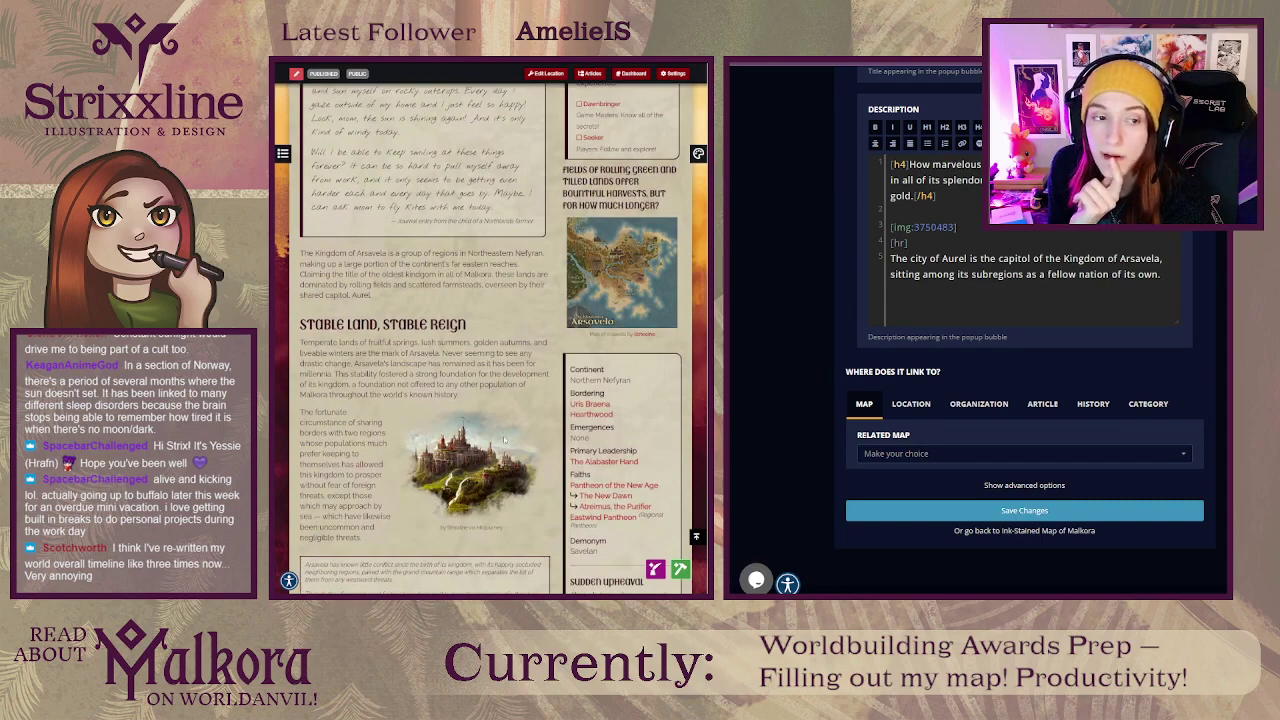
pyautogui.click(621, 279)
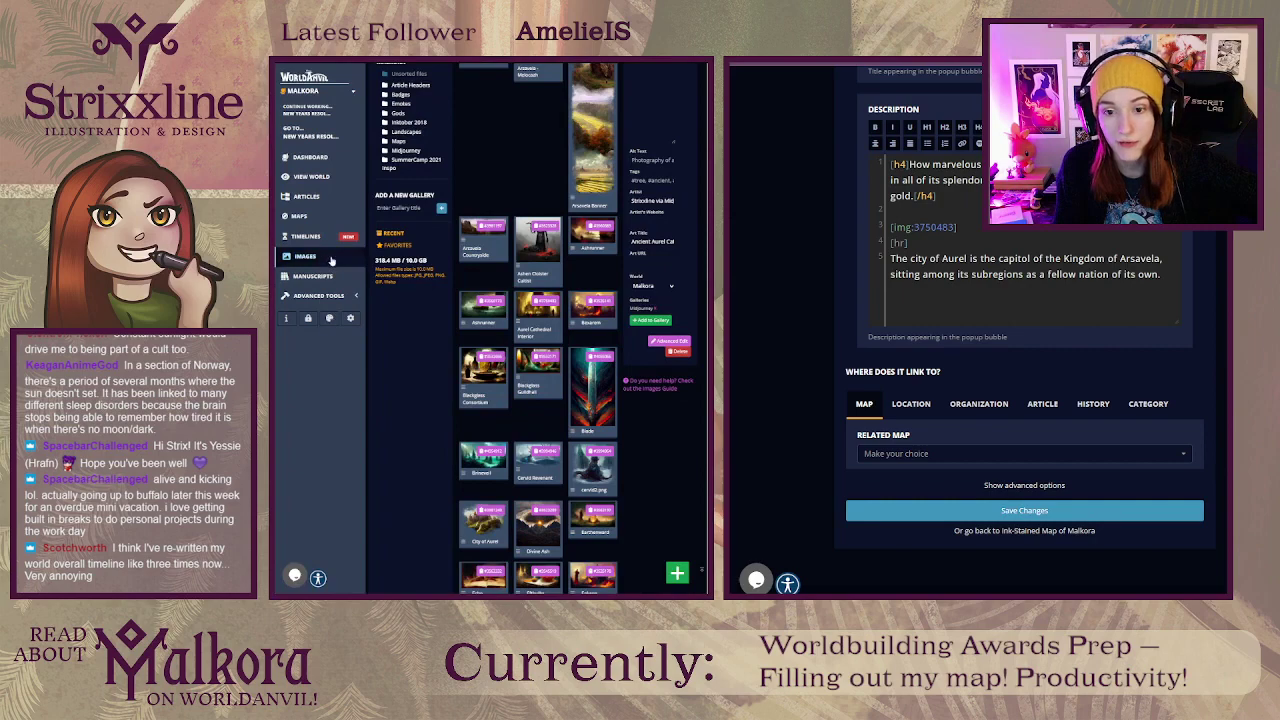
# Step: Open the Terramare Land Map from the Maps gallery of the image library and view its image page enlarged
pyautogui.click(332, 260)
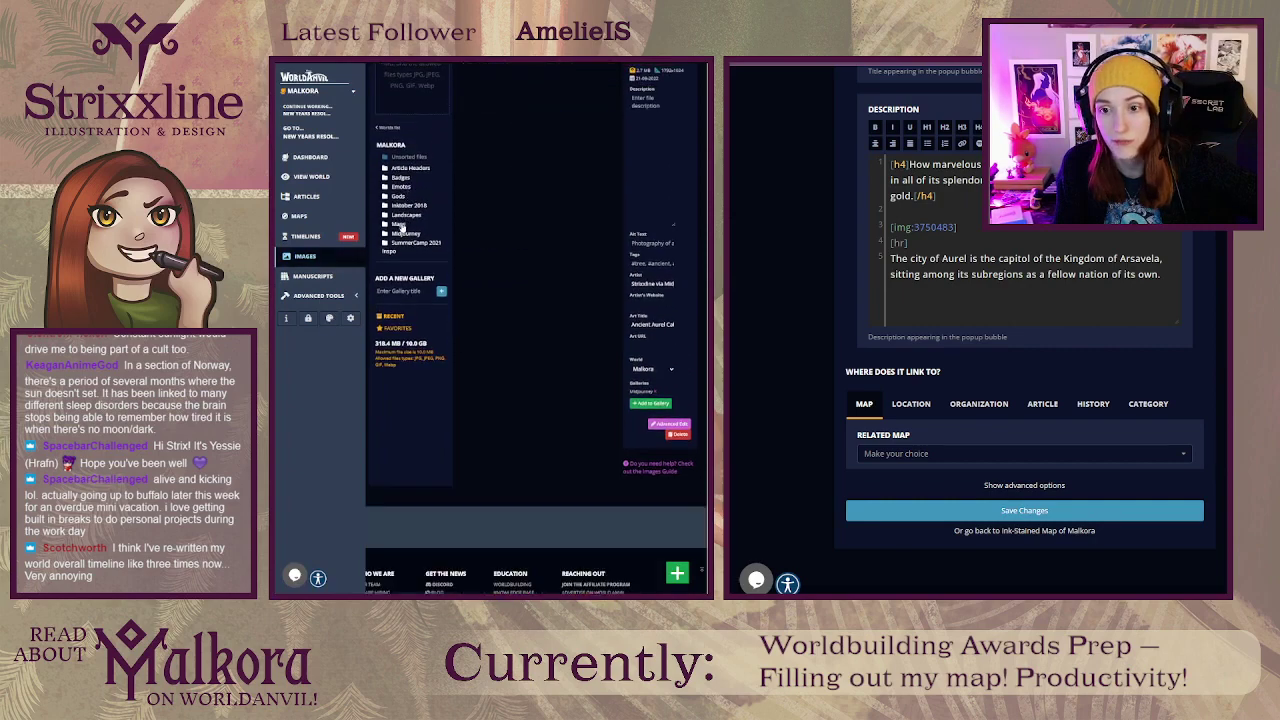
pyautogui.click(399, 224)
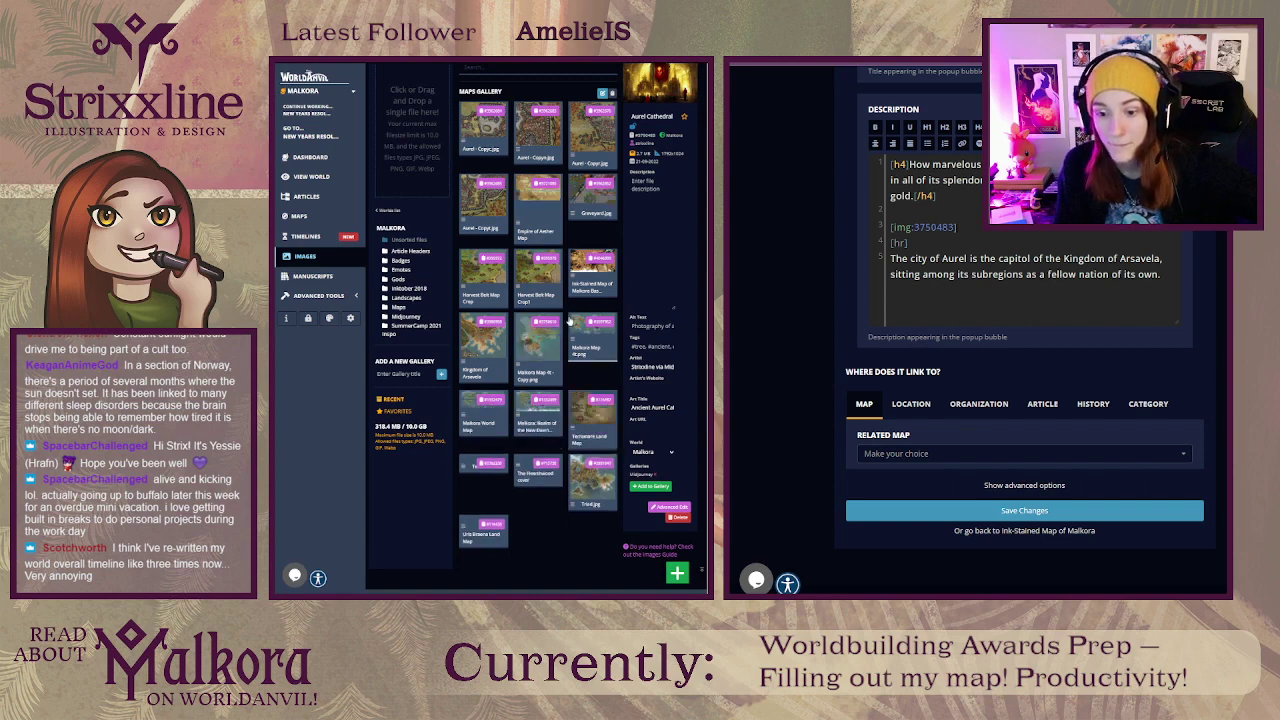
pyautogui.click(587, 422)
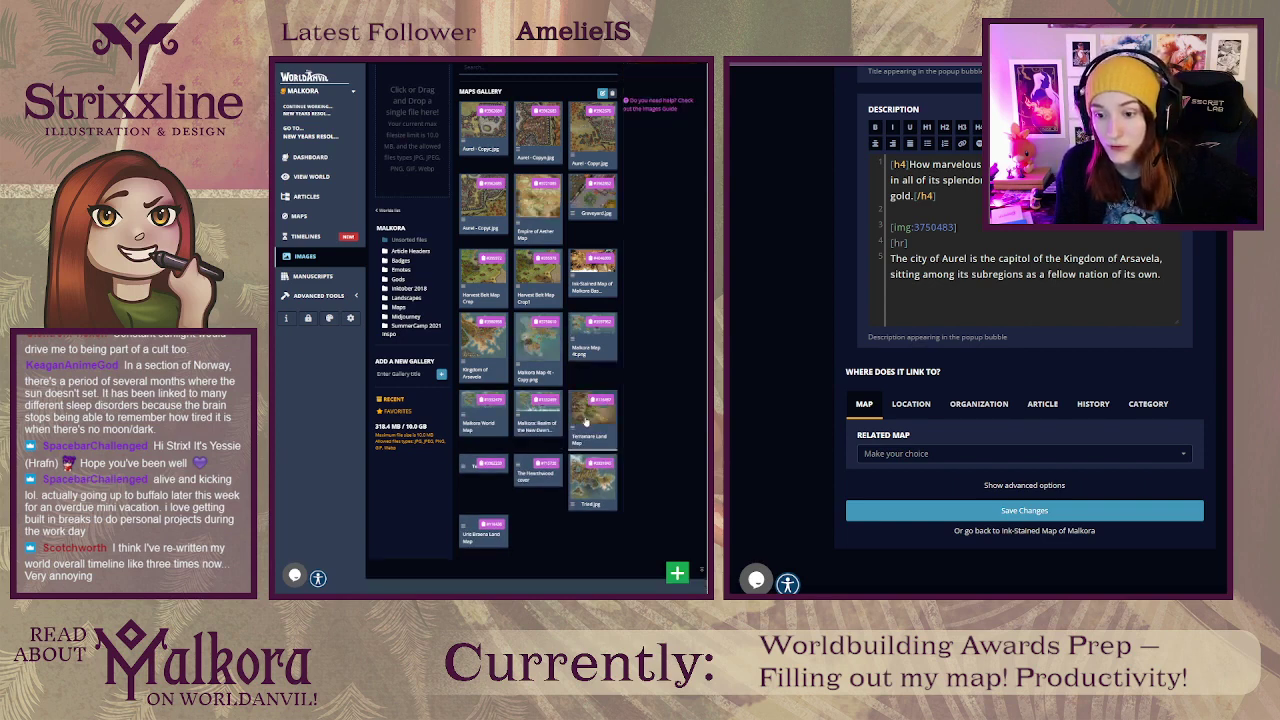
pyautogui.scroll(1, 630, 256)
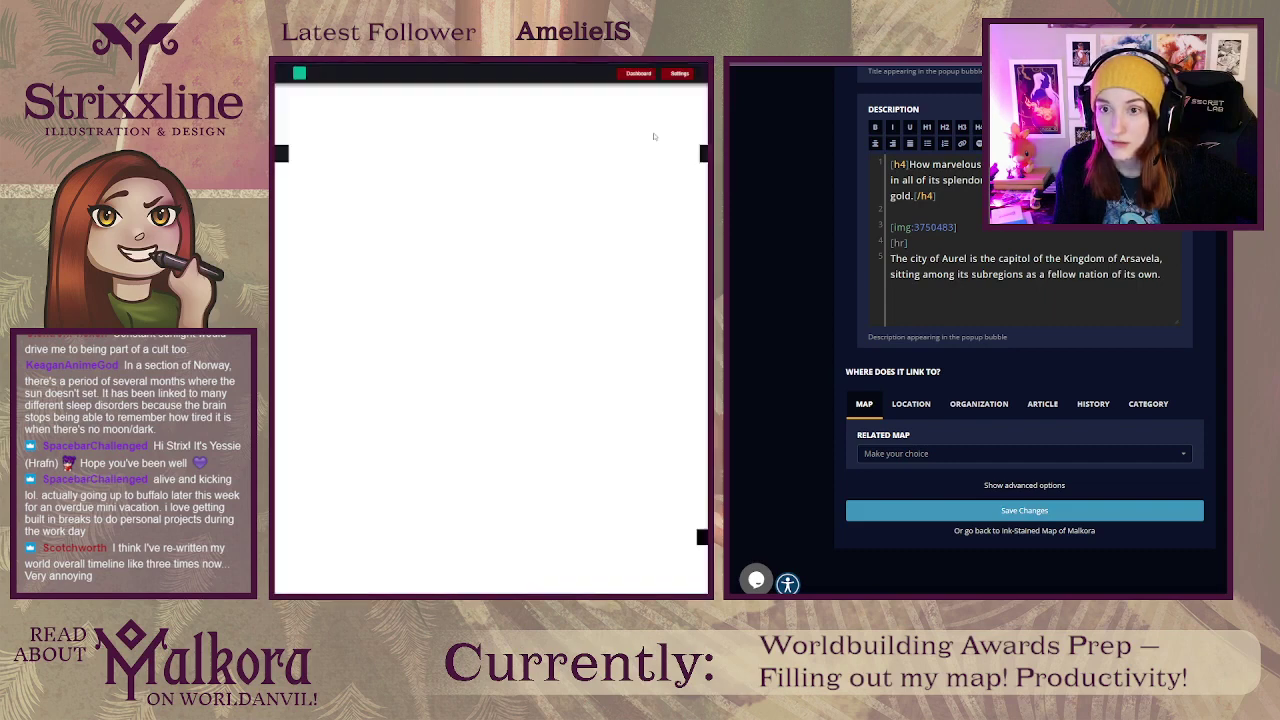
pyautogui.scroll(-1, 600, 226)
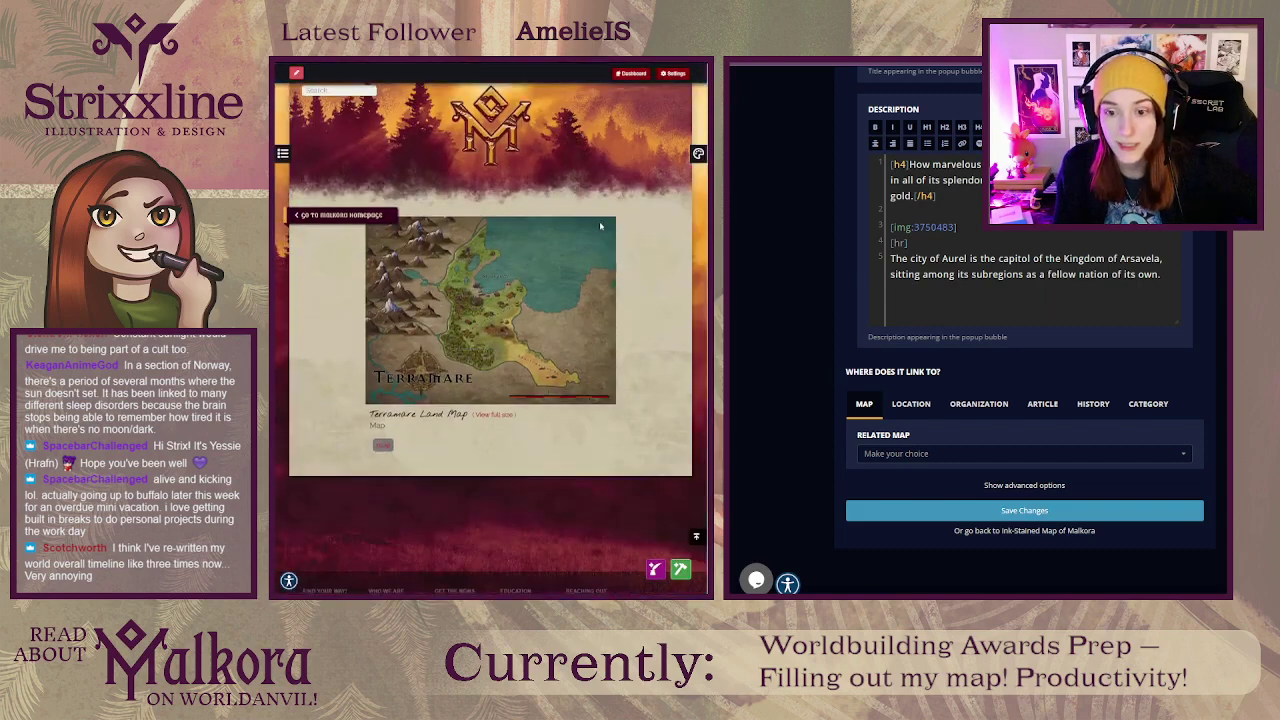
pyautogui.scroll(-1, 601, 227)
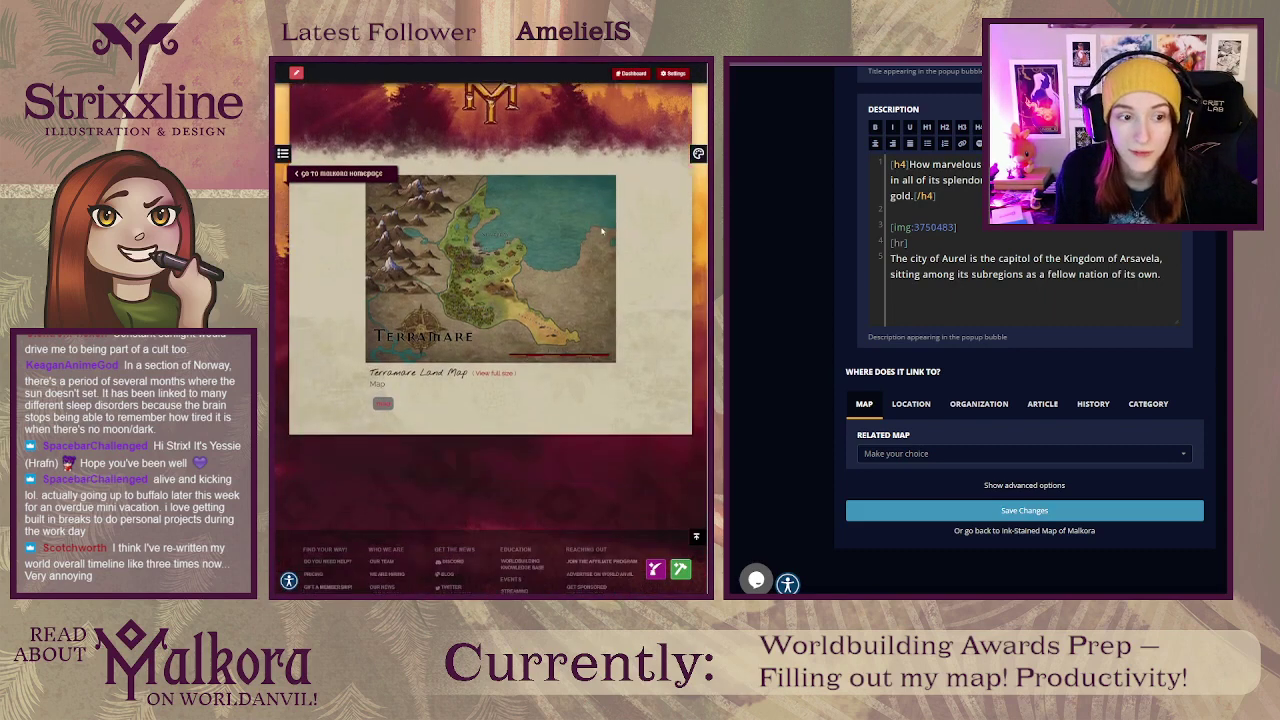
pyautogui.scroll(1, 603, 238)
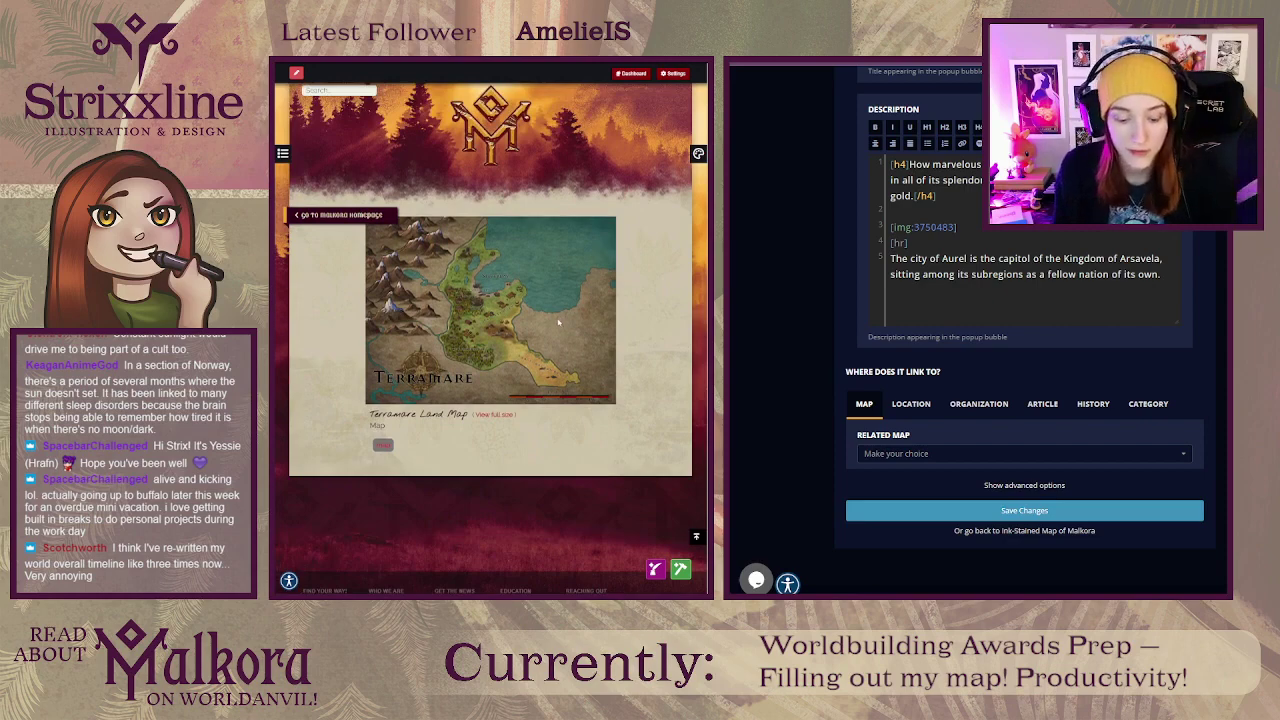
pyautogui.hotkey('ctrl', '+')
pyautogui.hotkey('ctrl', '+')
pyautogui.hotkey('ctrl', '+')
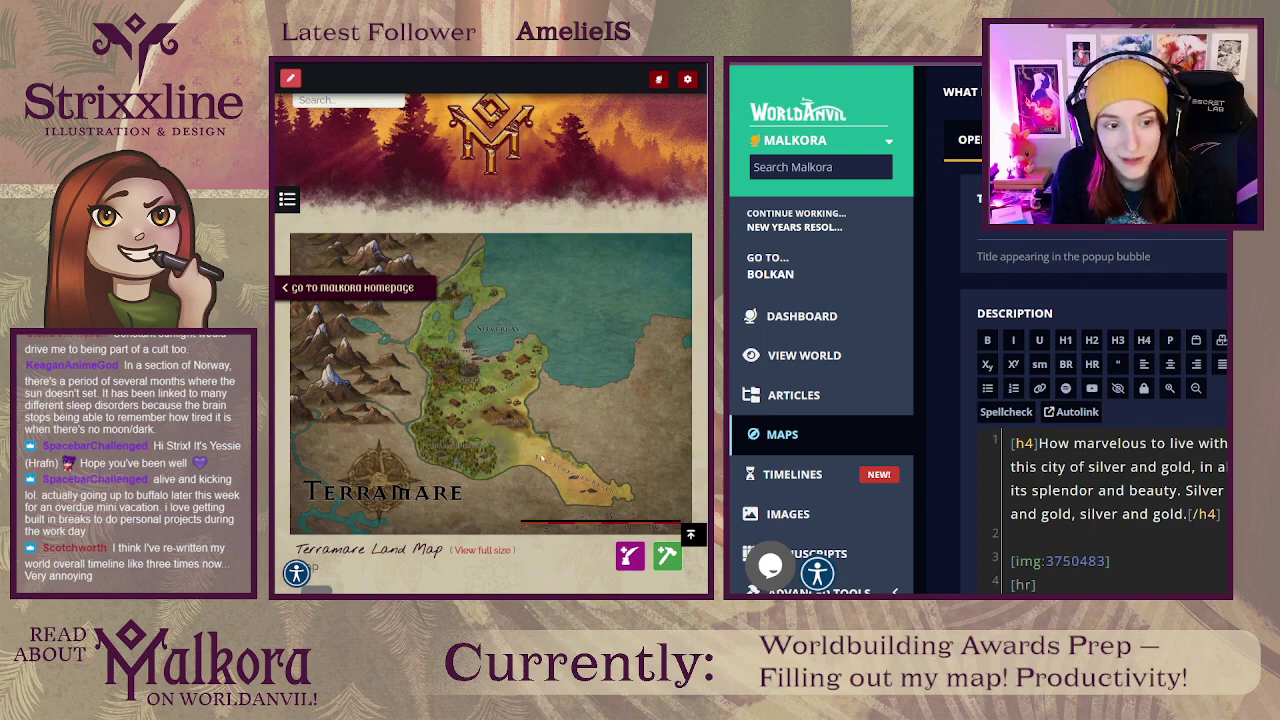
# Step: View the full Terramare Land Map and the Kingdom of Arsavela map on their image pages
pyautogui.hotkey('ctrl', '-')
pyautogui.hotkey('ctrl', '-')
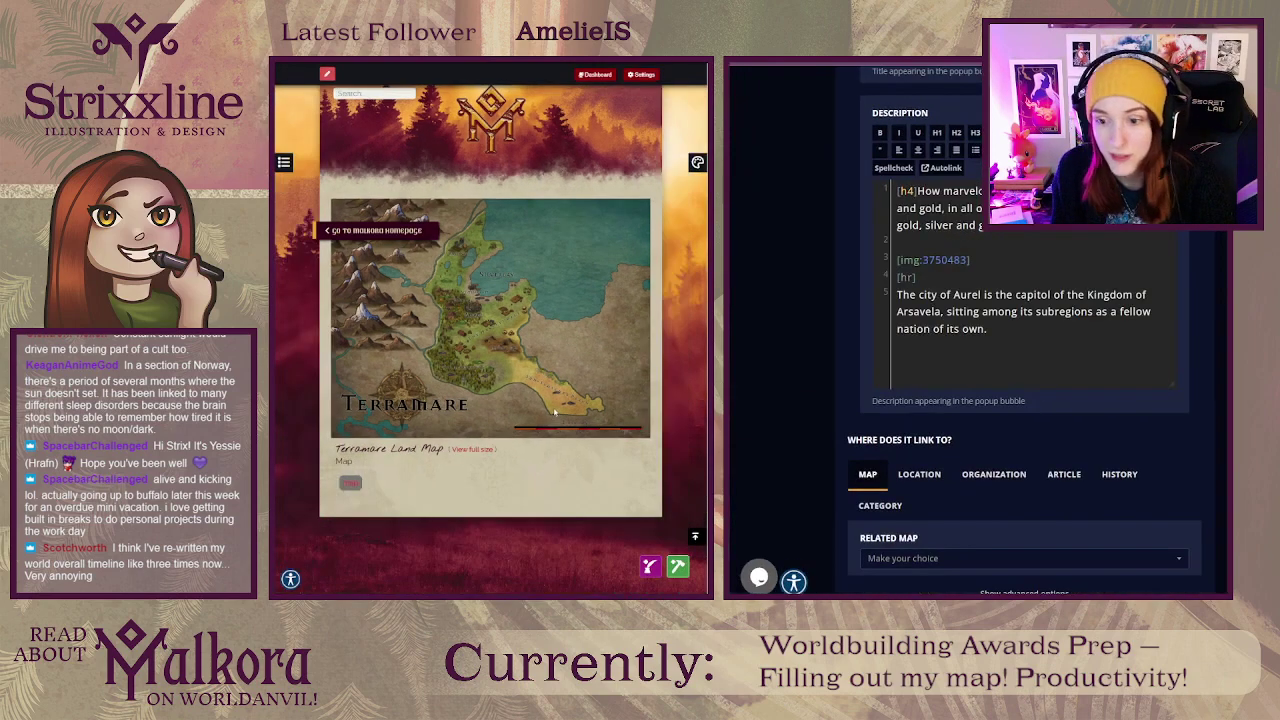
pyautogui.hotkey('ctrl', '-')
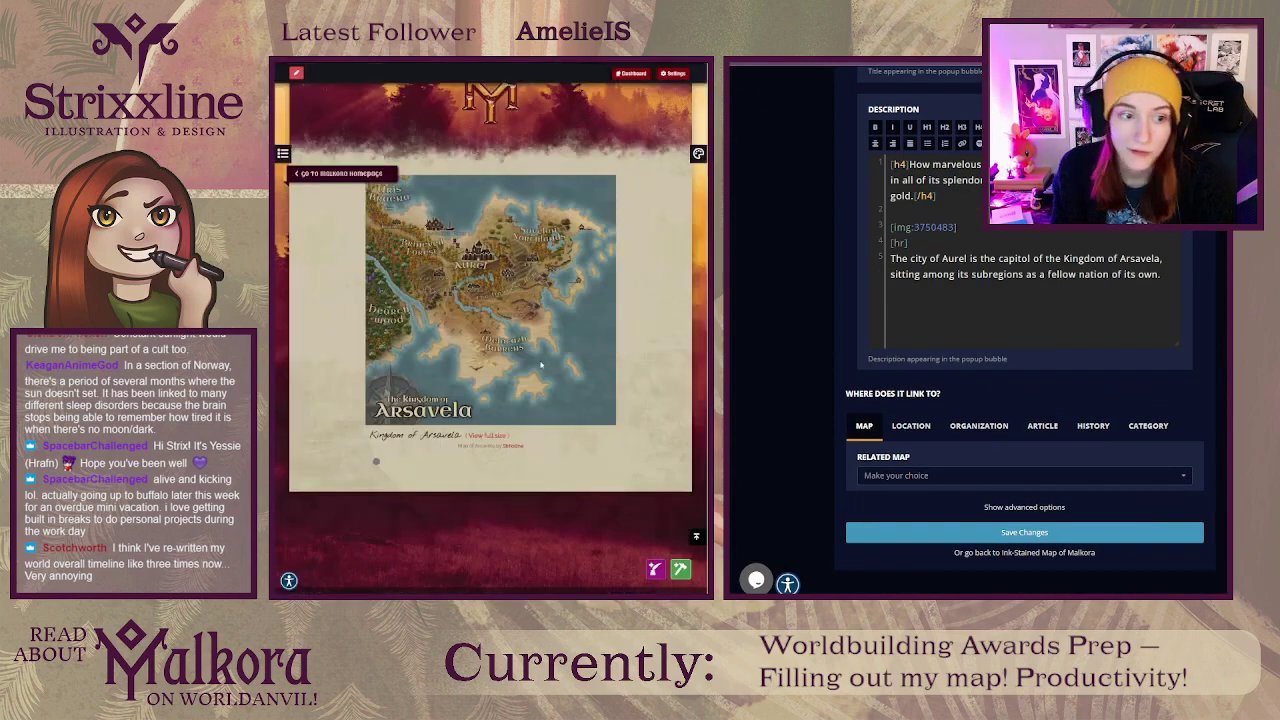
pyautogui.hotkey('ctrl', '+')
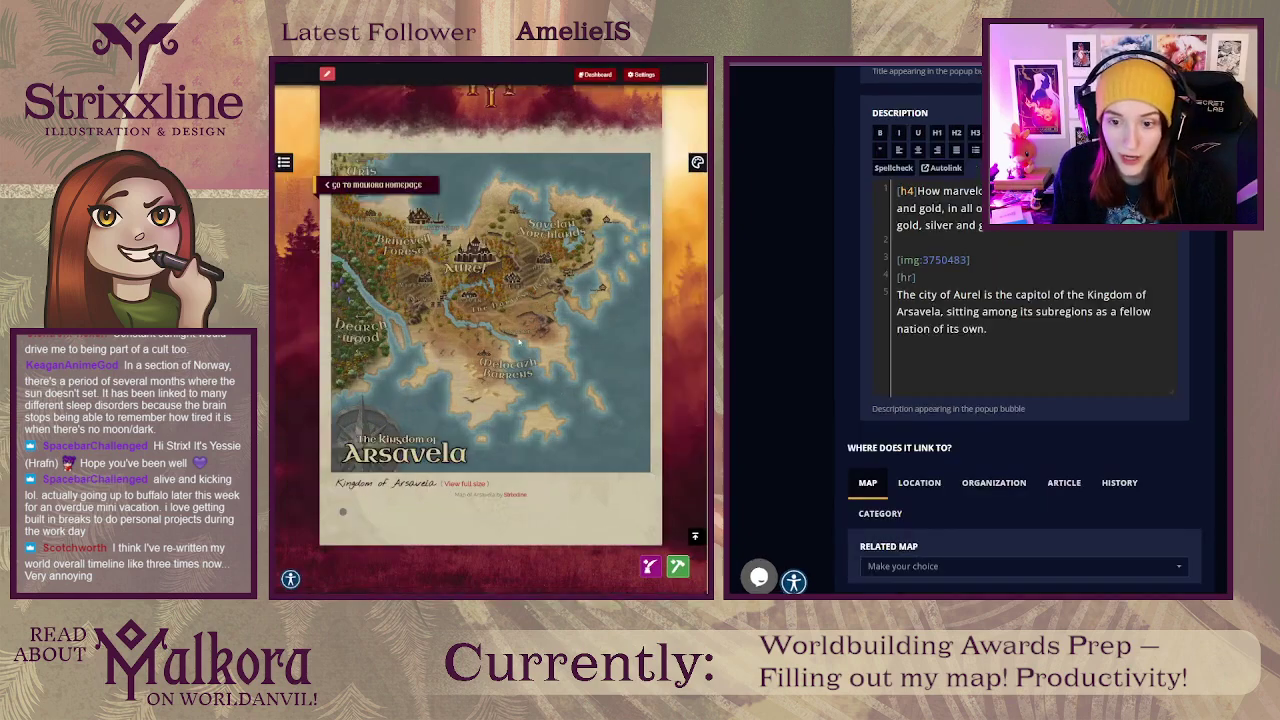
pyautogui.hotkey('ctrl', '+')
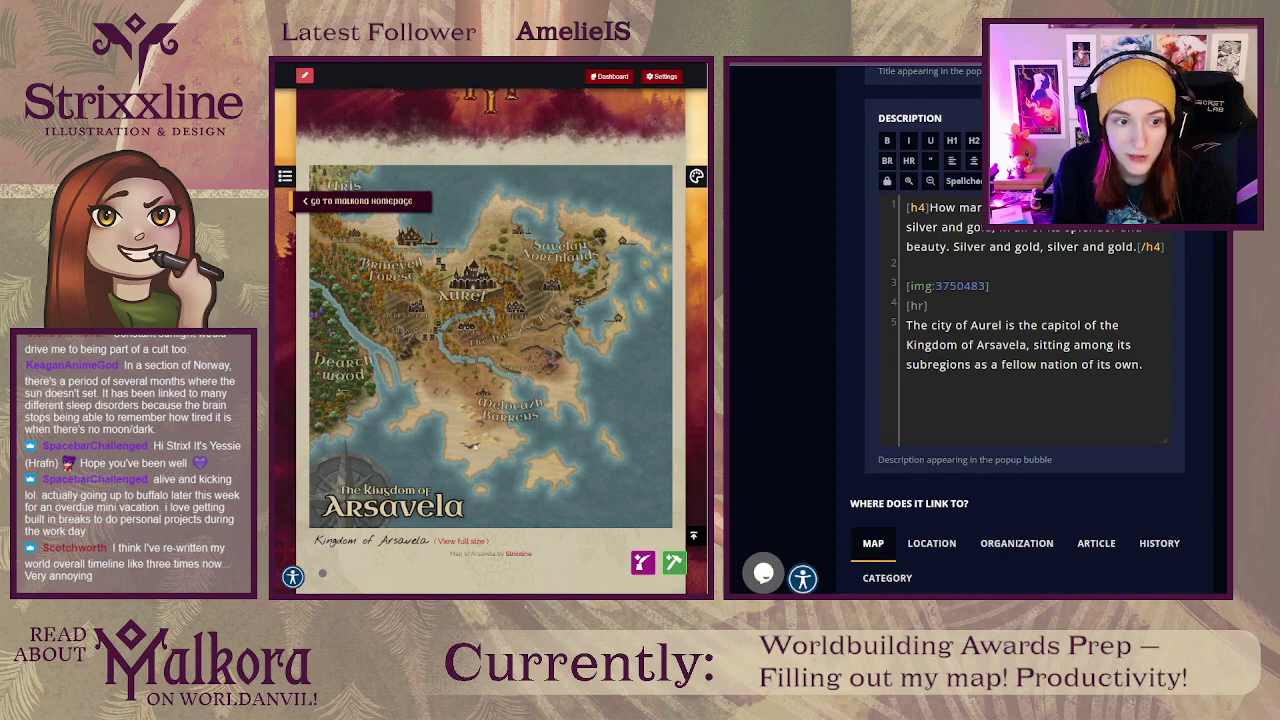
pyautogui.hotkey('ctrl', '-')
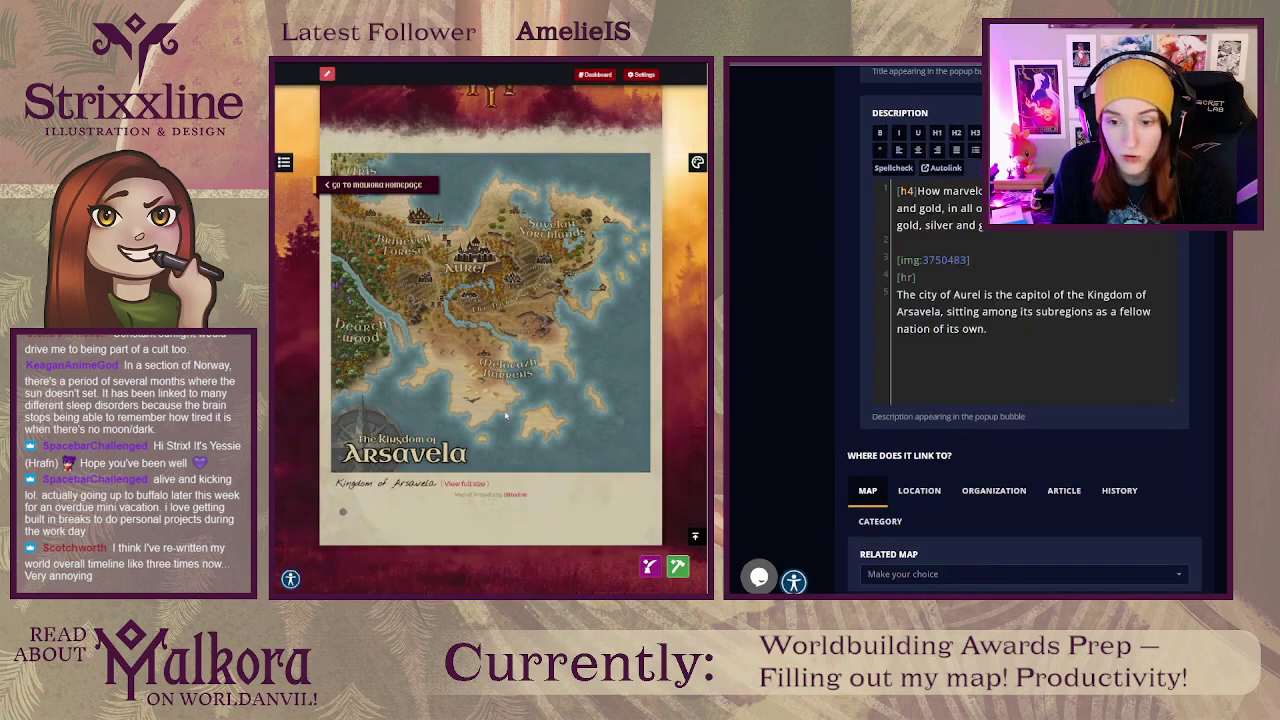
pyautogui.hotkey('ctrl', '-')
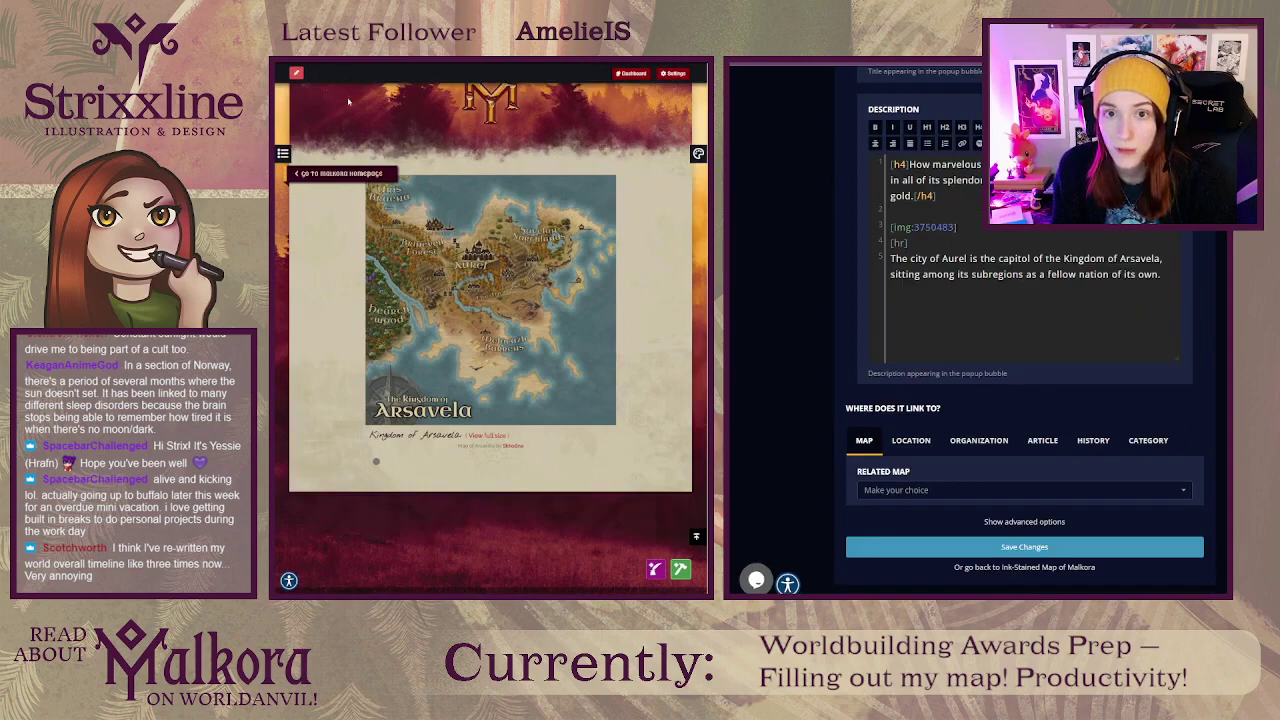
# Step: Open Triad.jpg from the Maps gallery and view the whole map on its image page
pyautogui.hotkey('alt', 'Left')
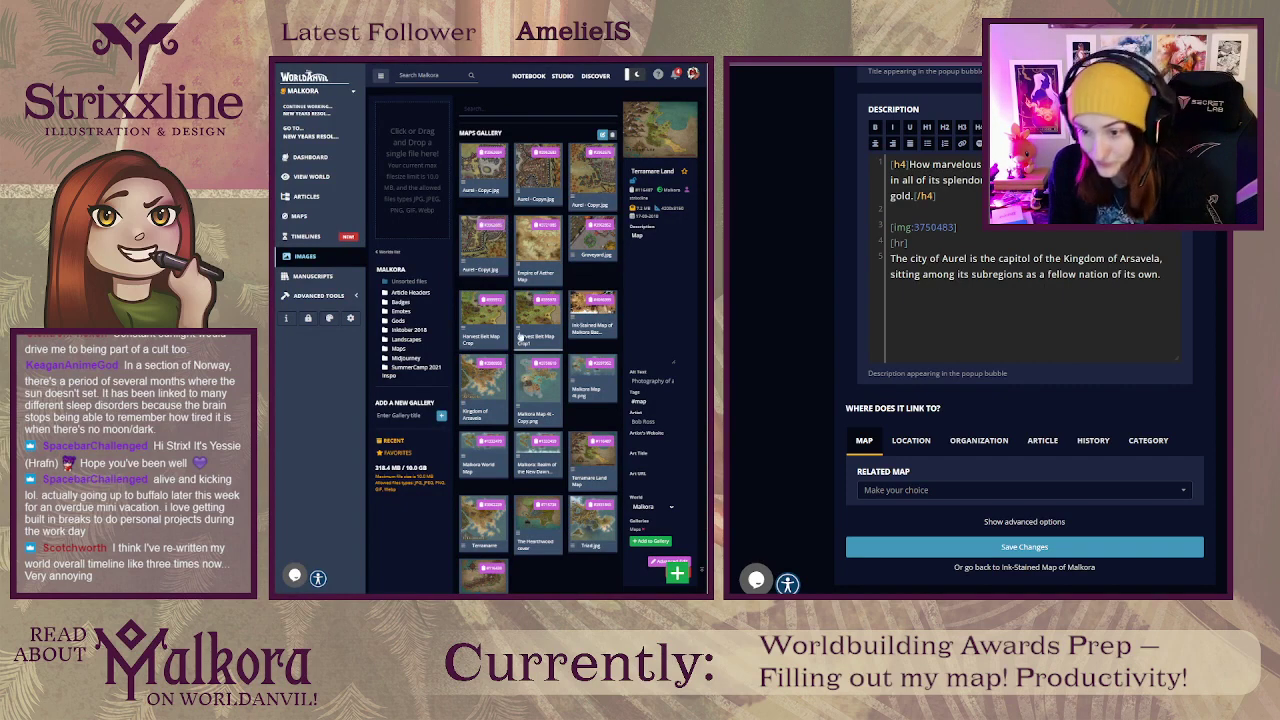
pyautogui.scroll(-2, 520, 338)
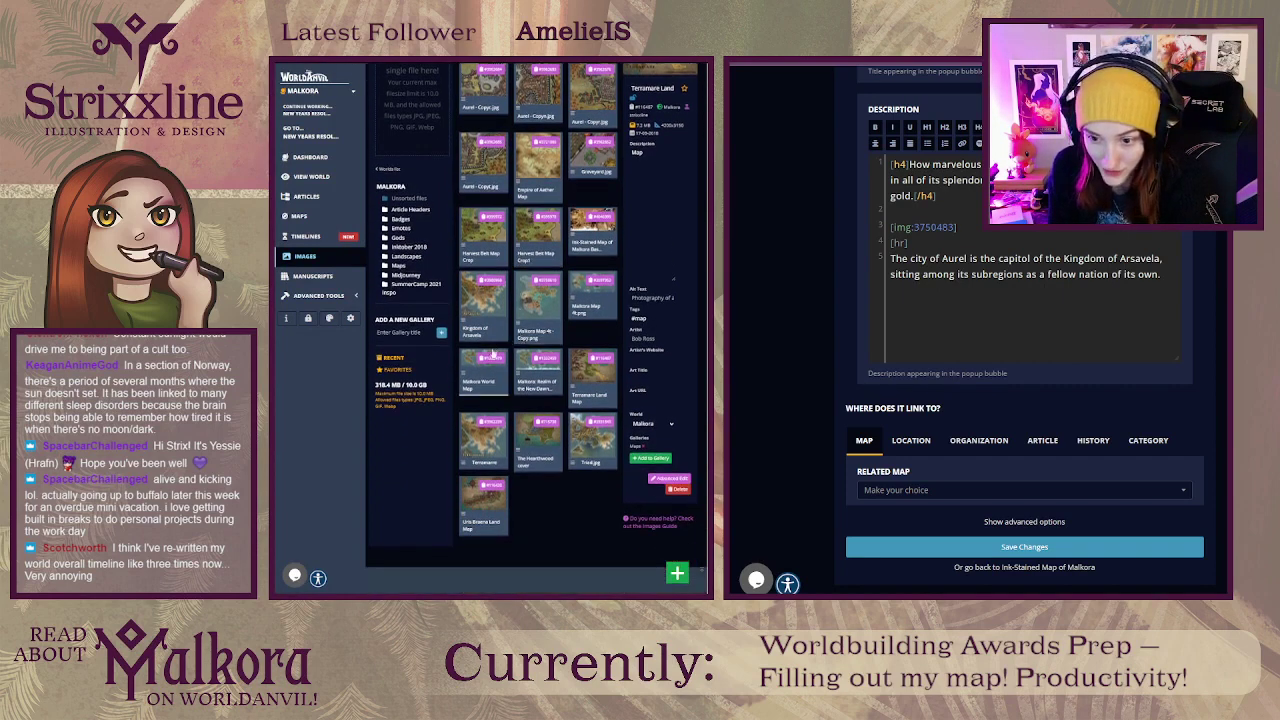
pyautogui.click(594, 450)
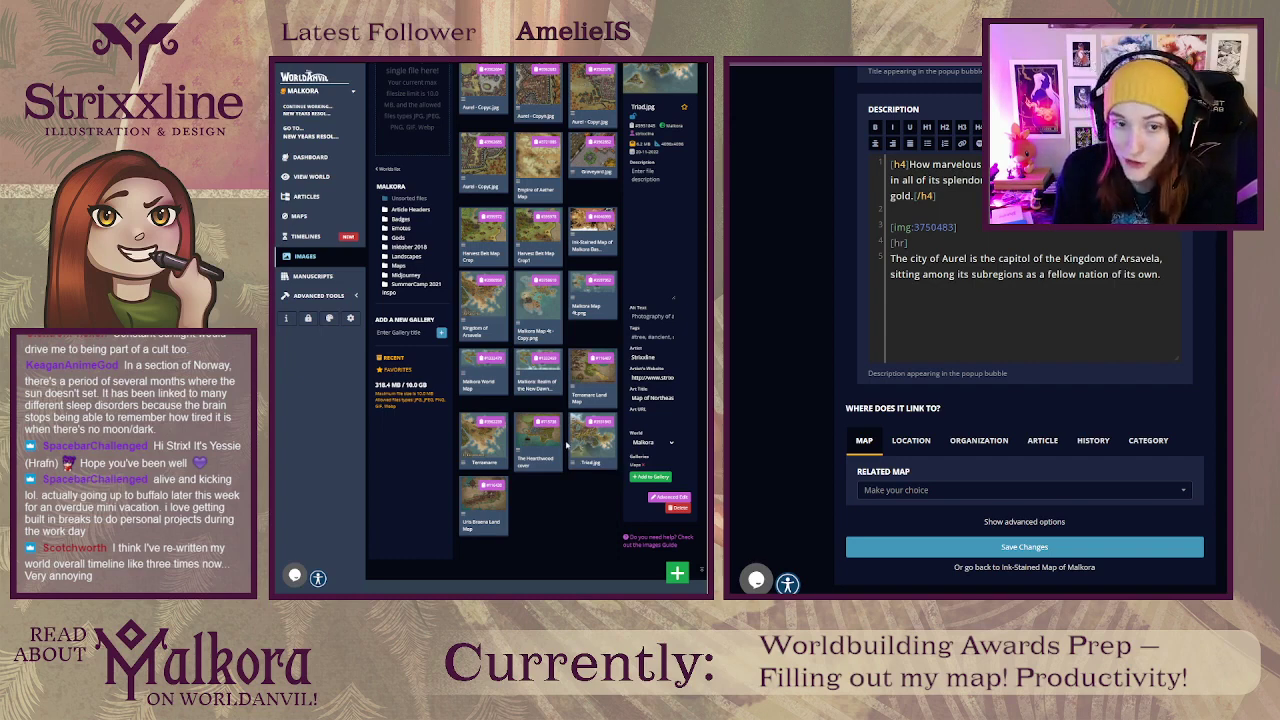
pyautogui.scroll(2, 572, 460)
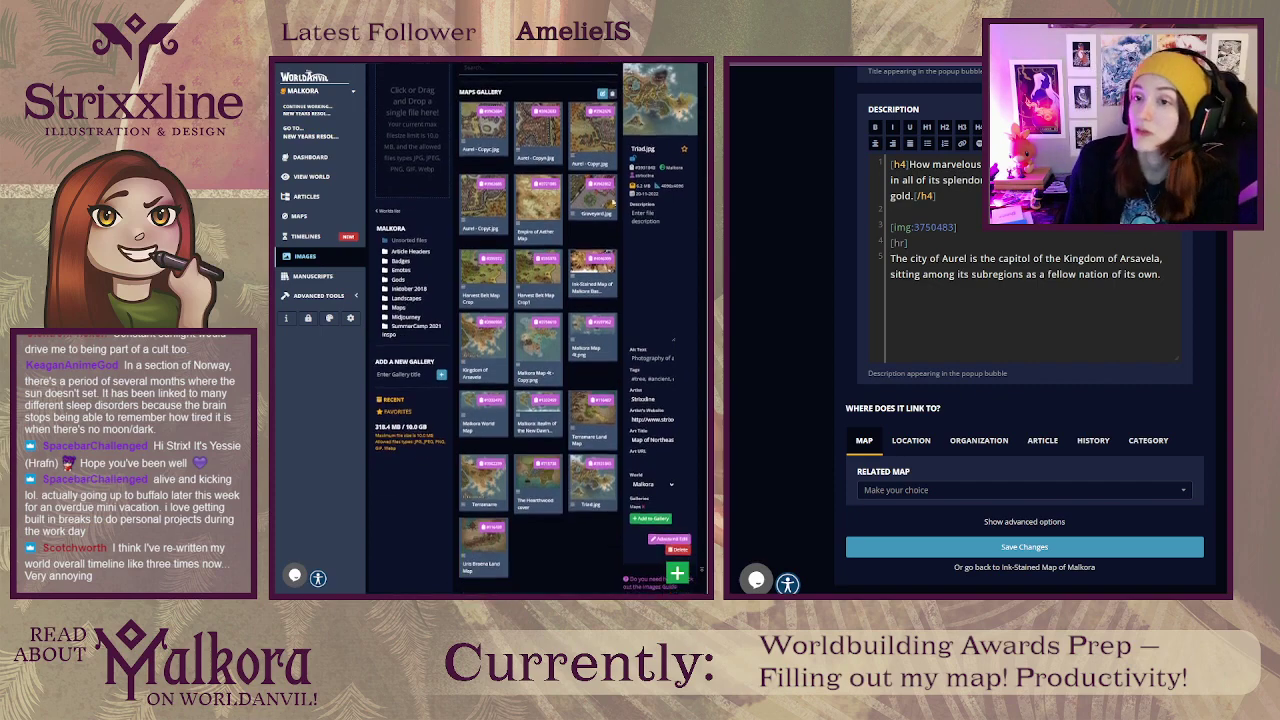
pyautogui.click(661, 145)
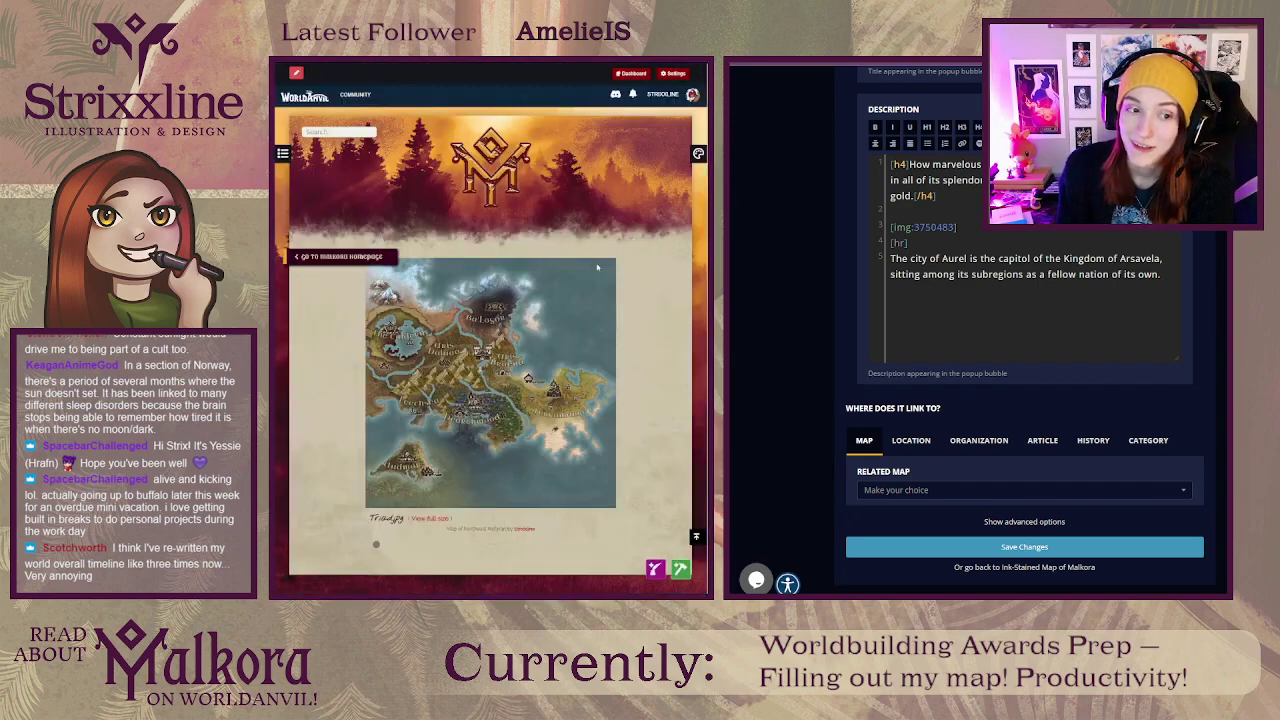
pyautogui.scroll(-1, 597, 267)
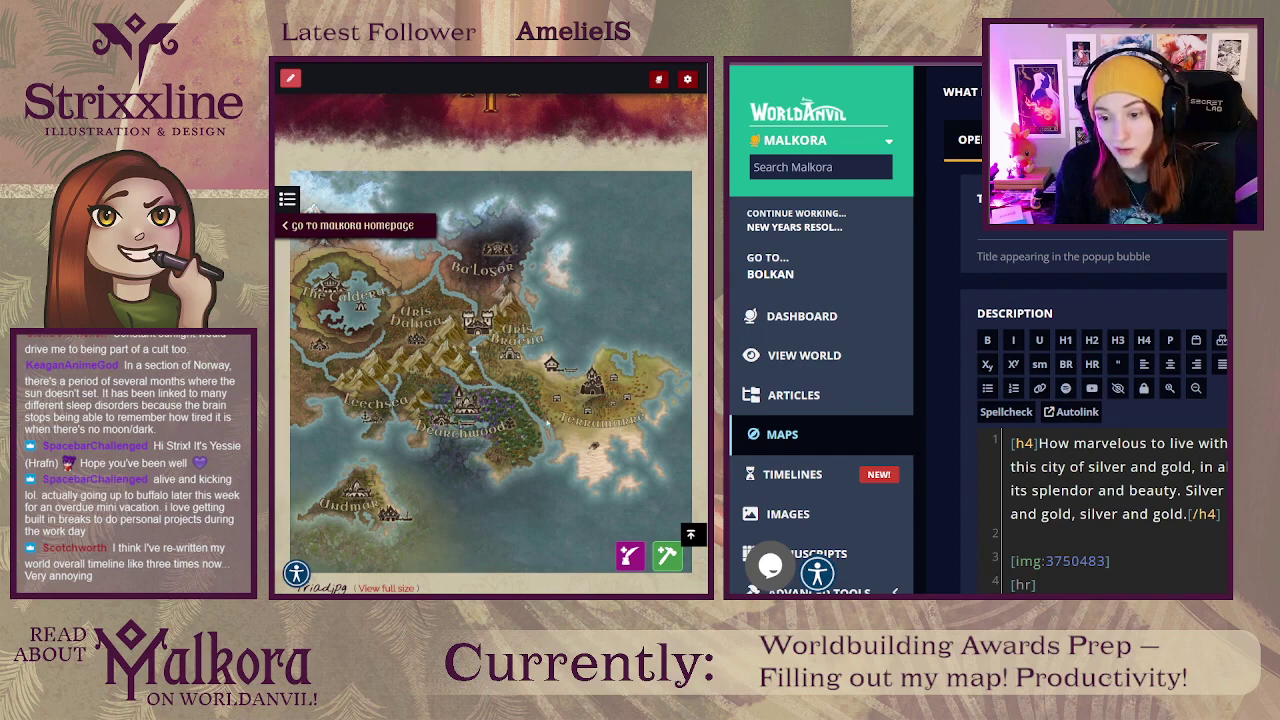
pyautogui.scroll(-1, 536, 422)
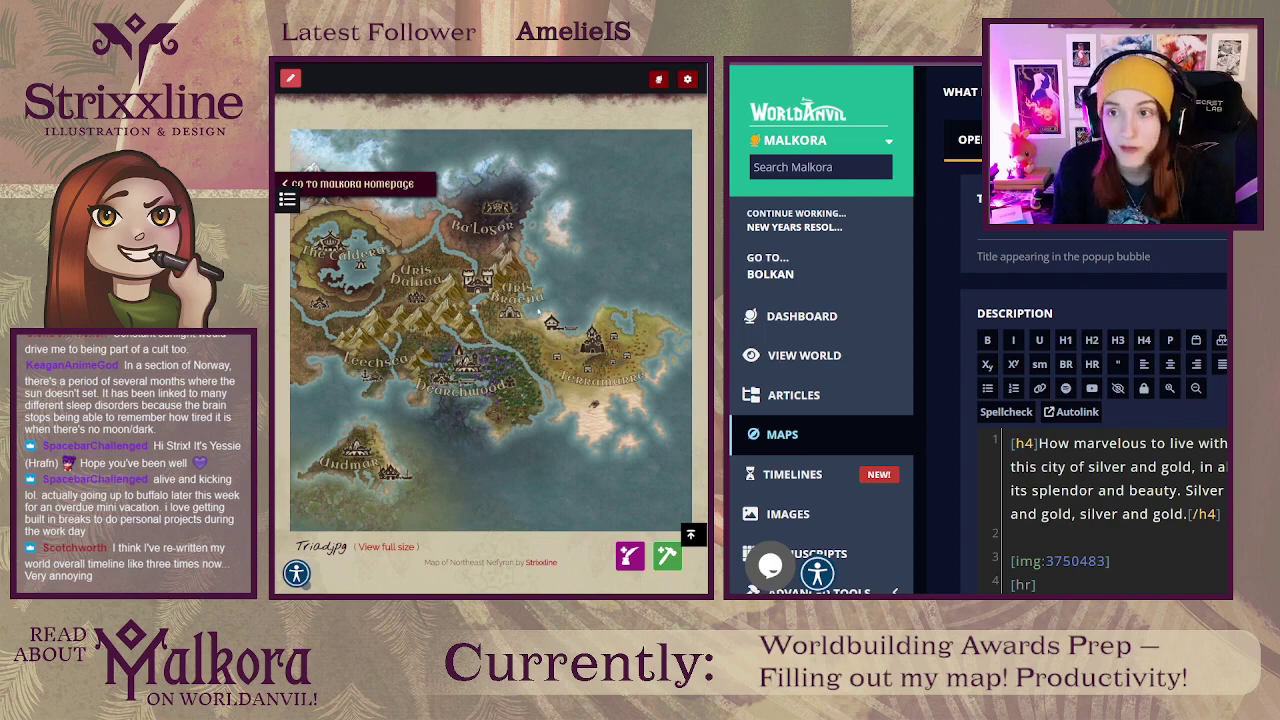
pyautogui.hotkey('ctrl', '-')
pyautogui.hotkey('ctrl', '-')
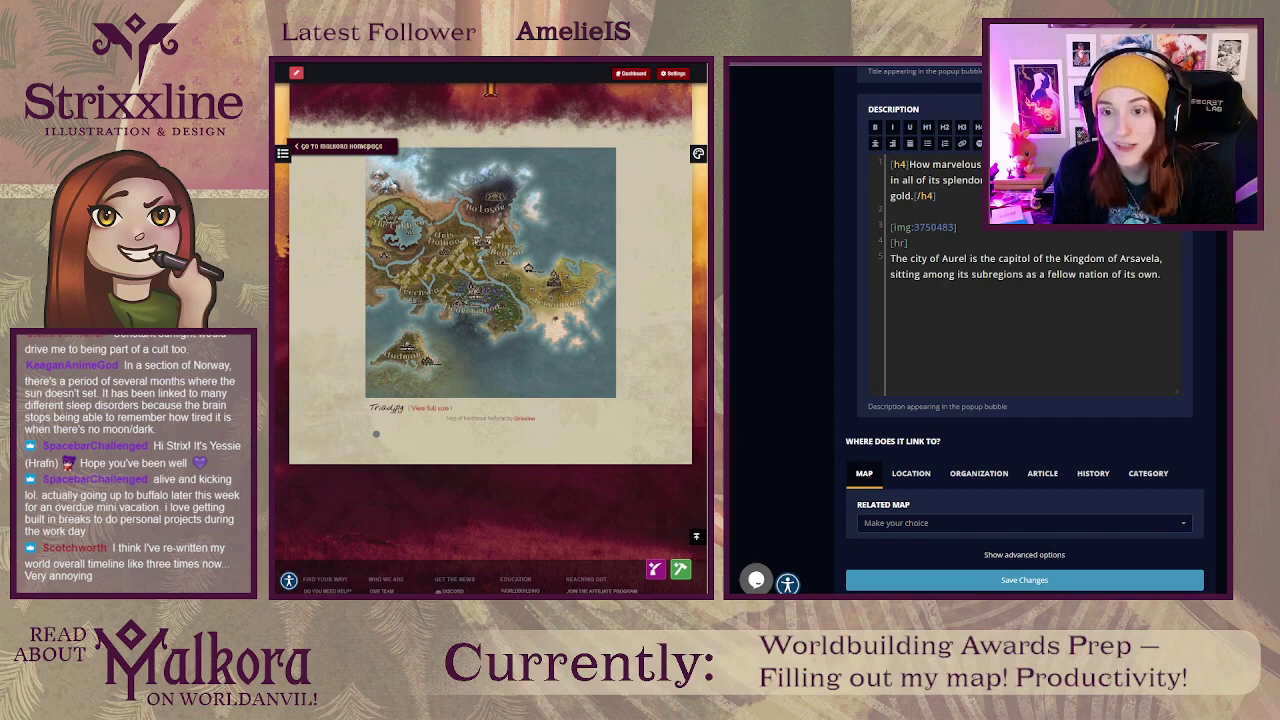
# Step: Close the Triad.jpg page, look over the Maps gallery and reread the opening sections of the Kingdom of Arsavela article
pyautogui.hotkey('ctrl', 'w')
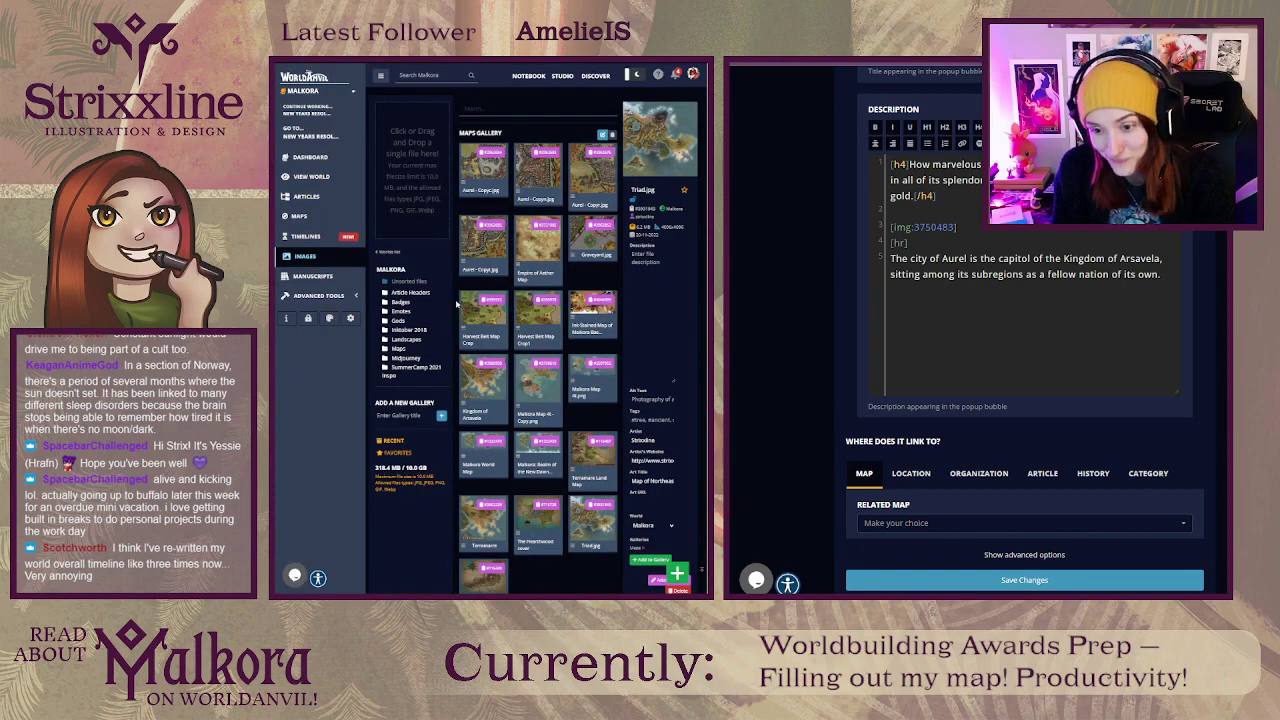
pyautogui.scroll(-3, 457, 305)
pyautogui.scroll(-1, 457, 305)
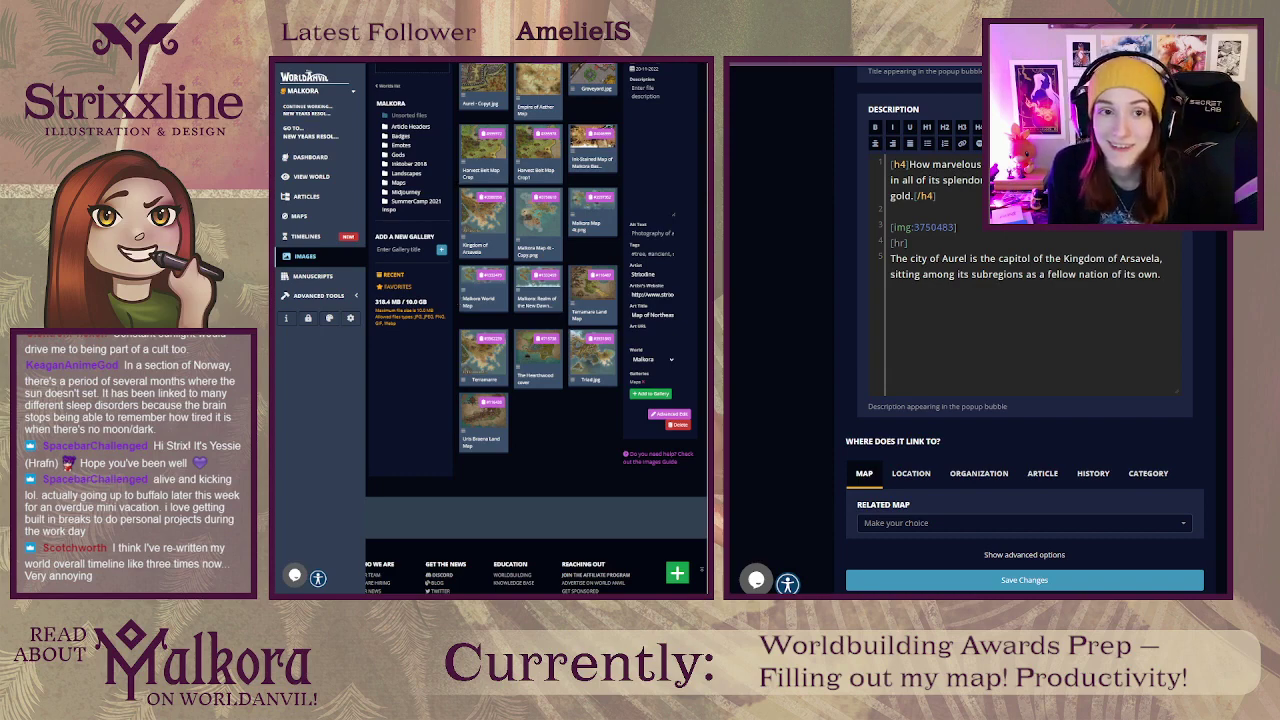
pyautogui.hotkey('ctrl', 'Tab')
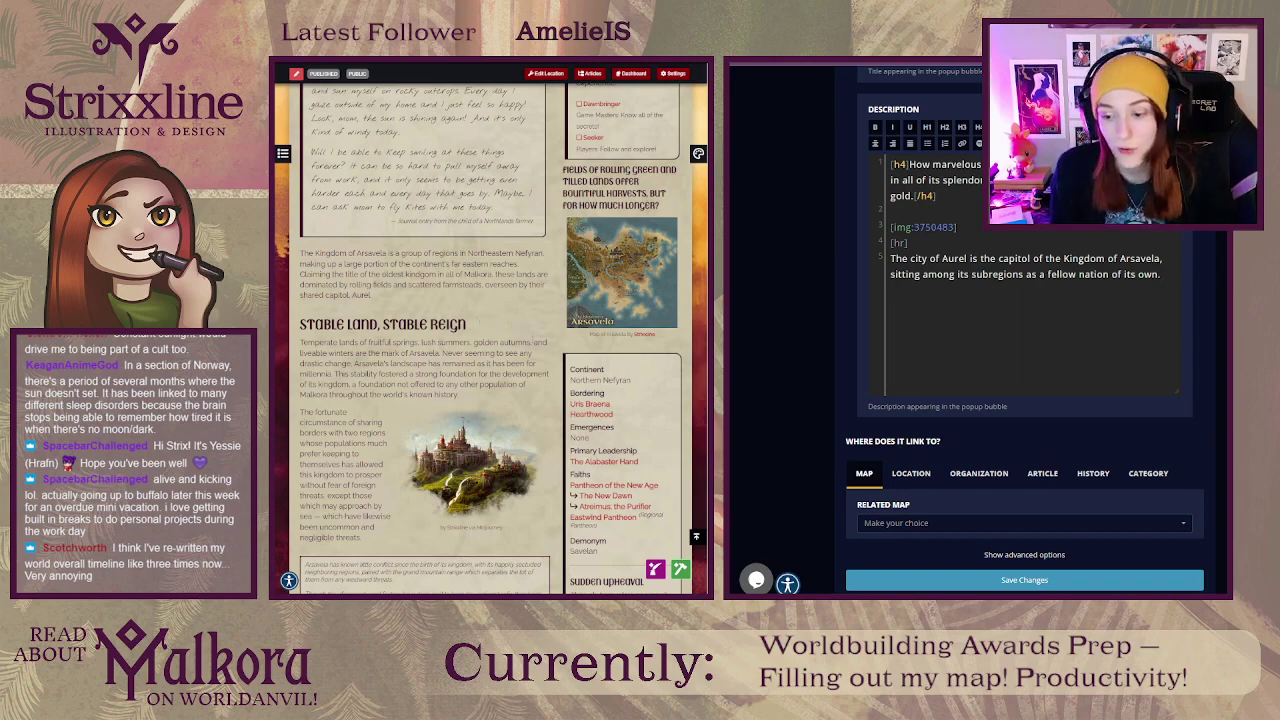
pyautogui.scroll(3, 500, 340)
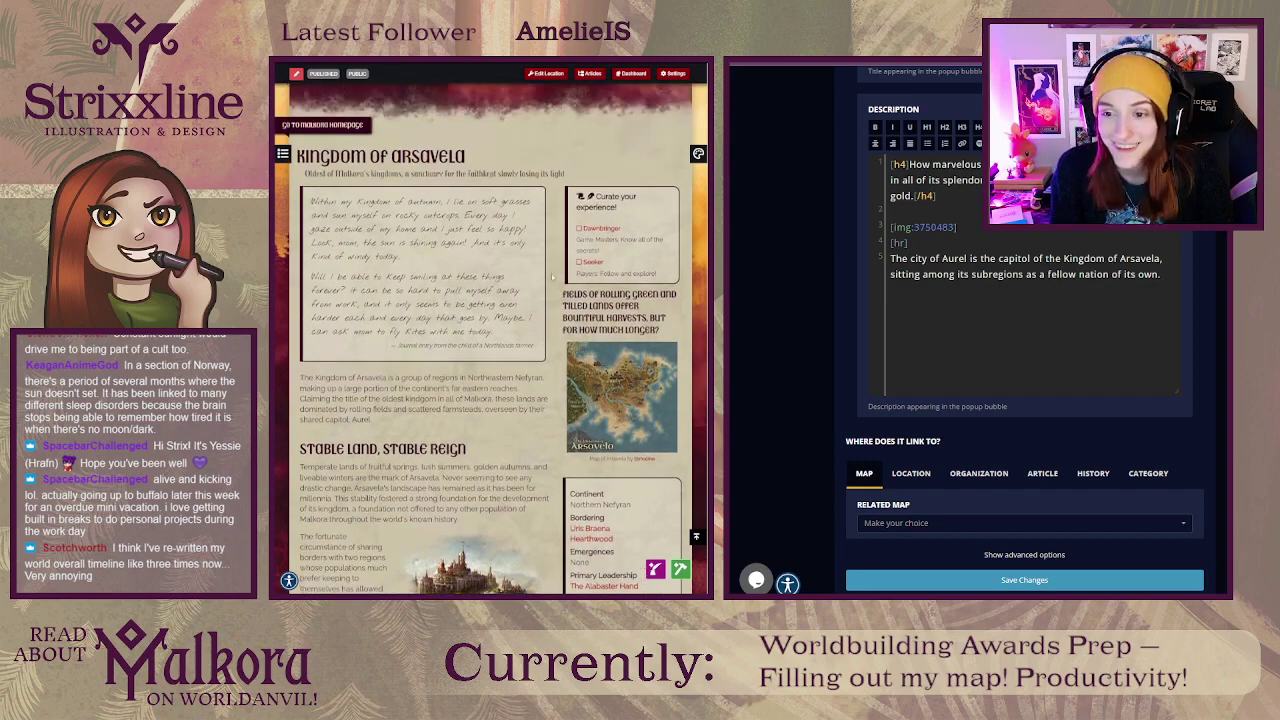
pyautogui.scroll(-3, 550, 277)
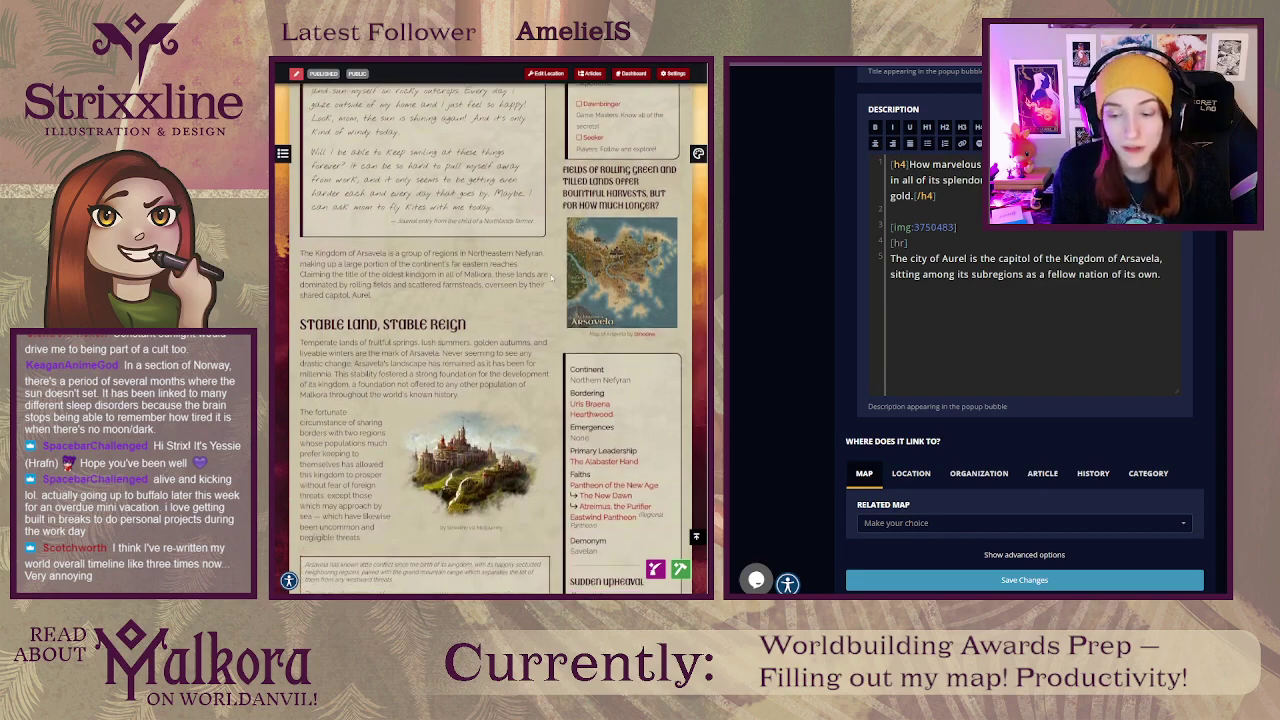
pyautogui.scroll(-2, 551, 278)
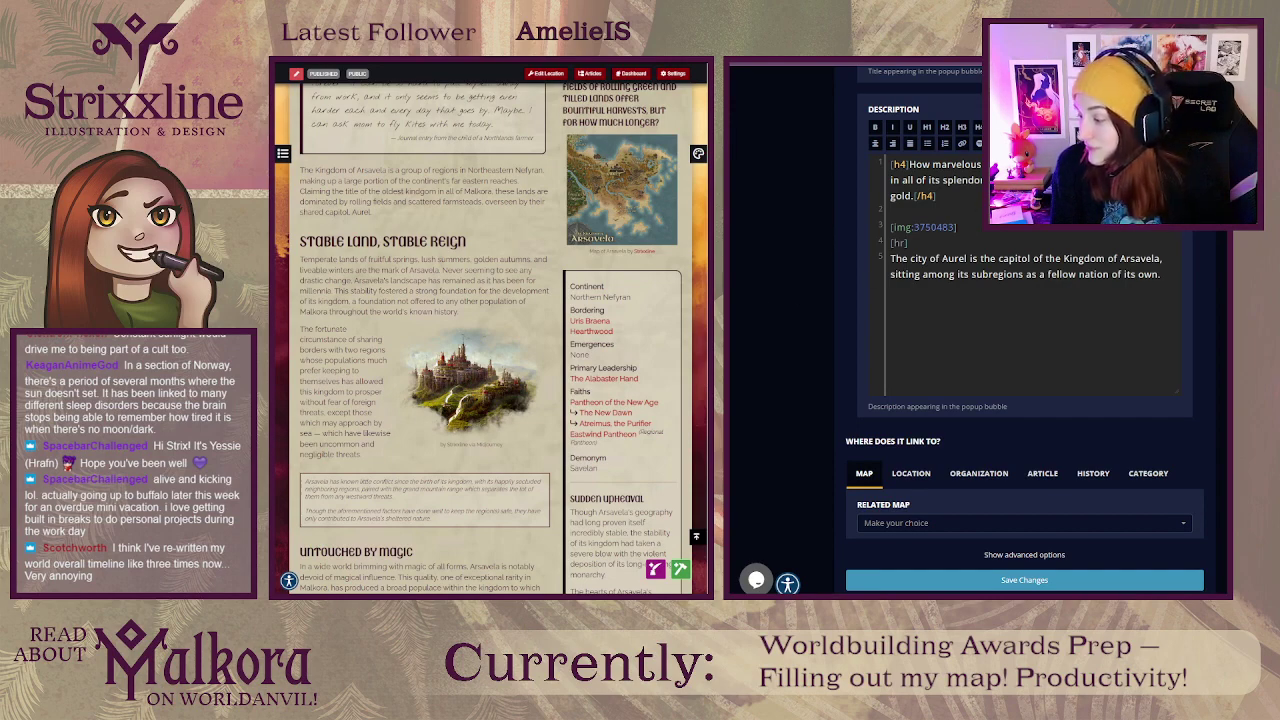
# Step: Survey the marked regions of Nefyran on the interactive map, and return to the Aurel marker's edit form
pyautogui.press('Escape')
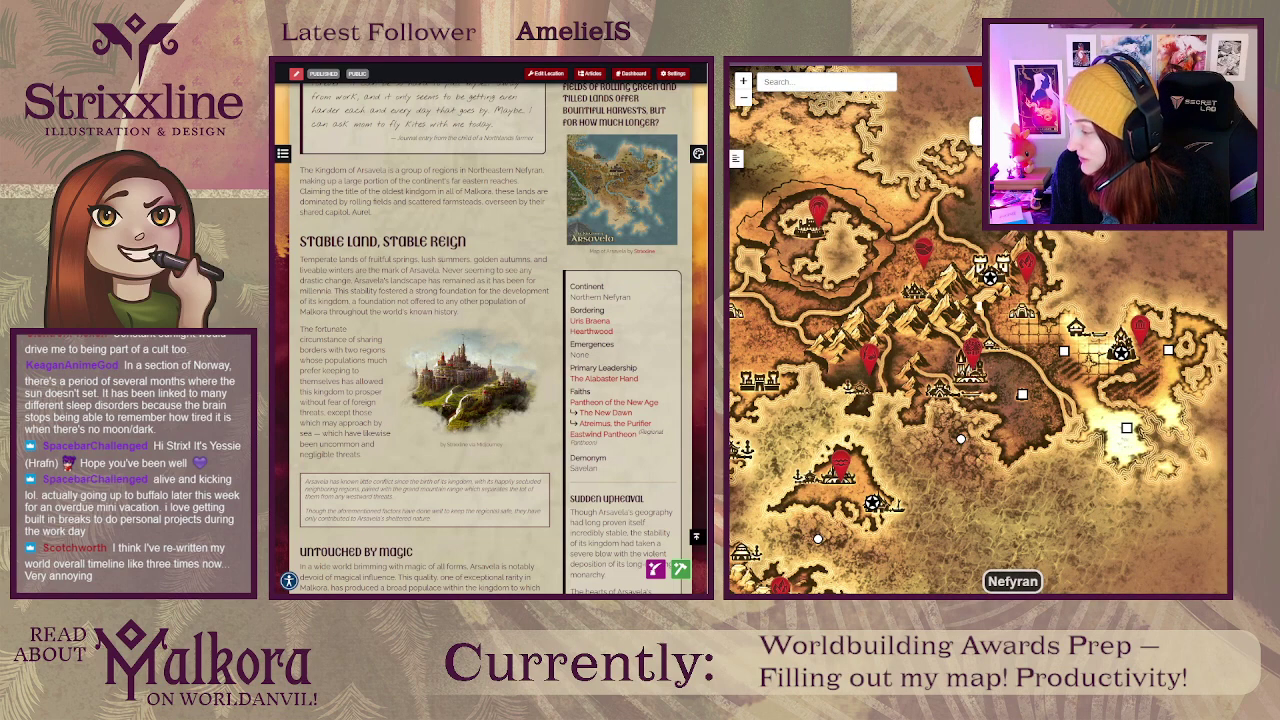
pyautogui.moveTo(740, 211); pyautogui.dragTo(890, 183)
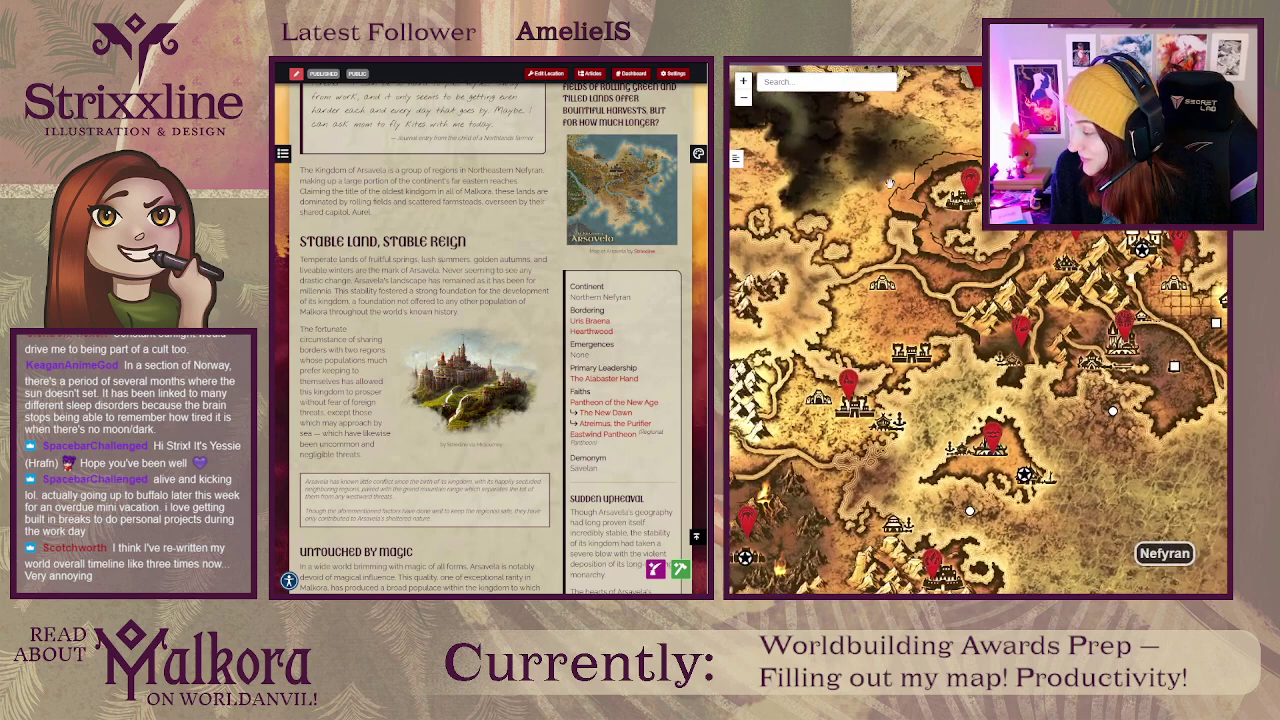
pyautogui.moveTo(898, 282); pyautogui.dragTo(918, 225)
pyautogui.moveTo(902, 278); pyautogui.dragTo(1051, 188)
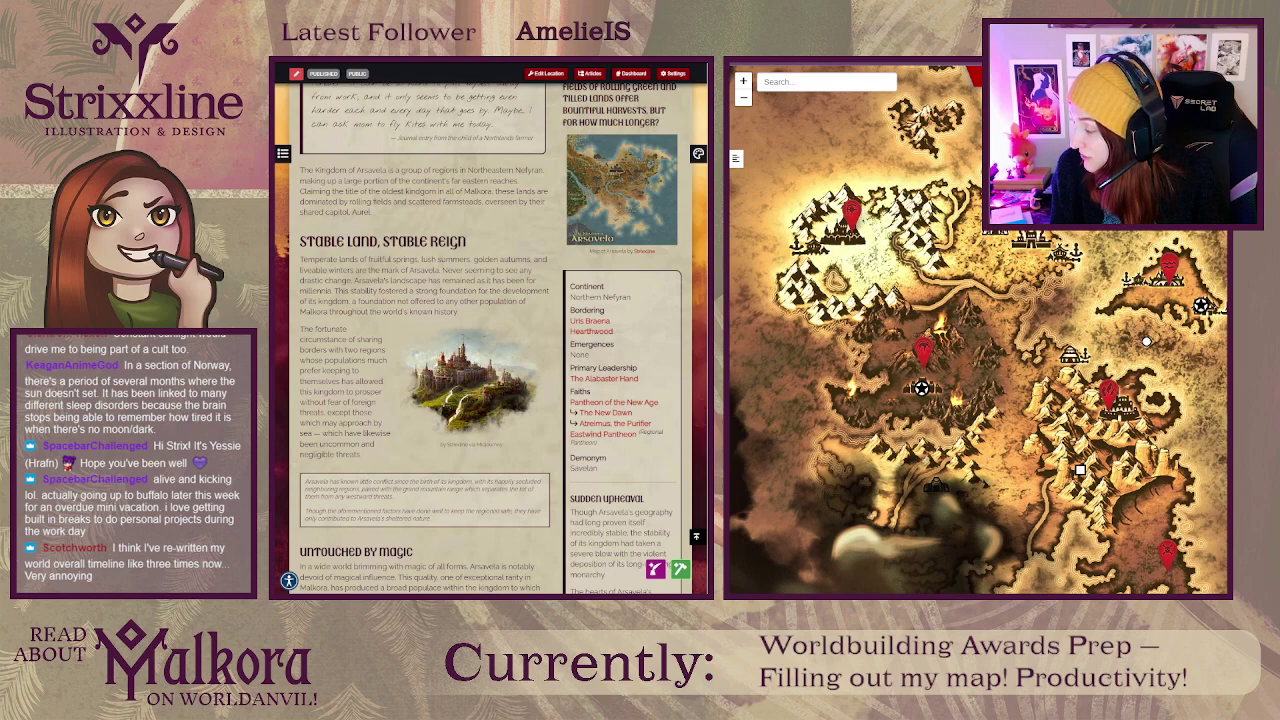
pyautogui.moveTo(1040, 200); pyautogui.dragTo(1000, 363)
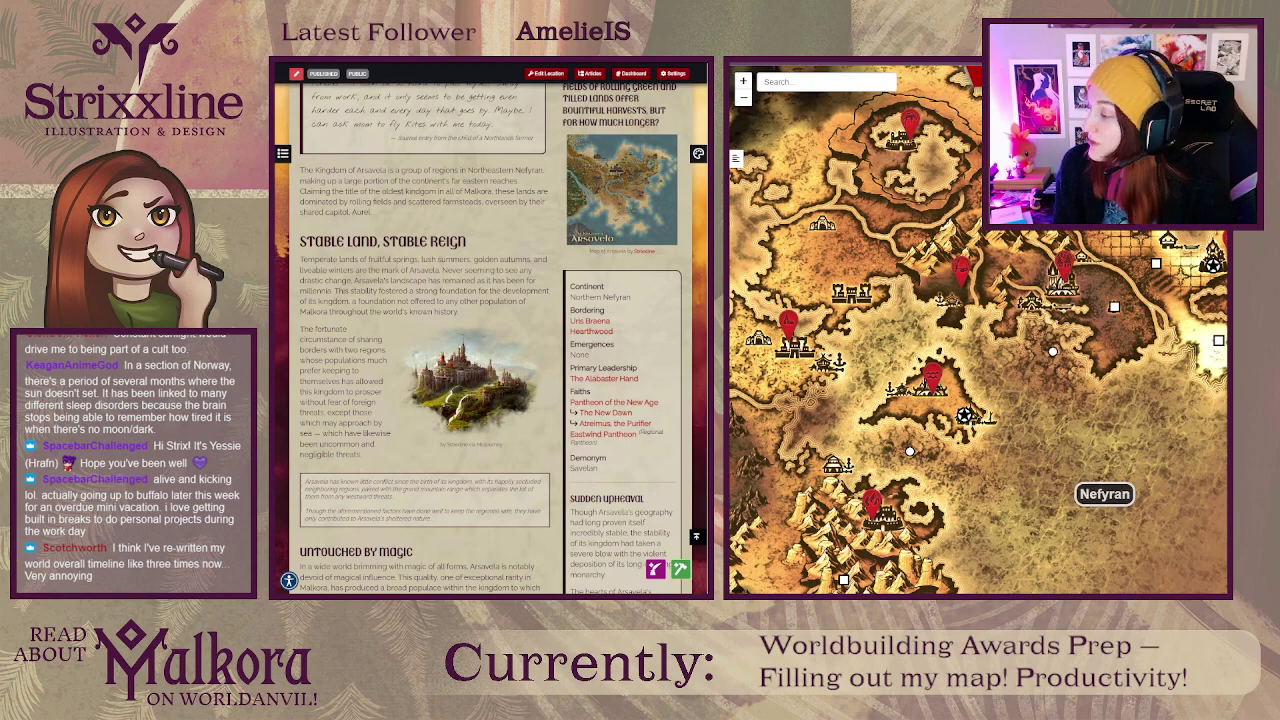
pyautogui.hotkey('alt', 'Tab')
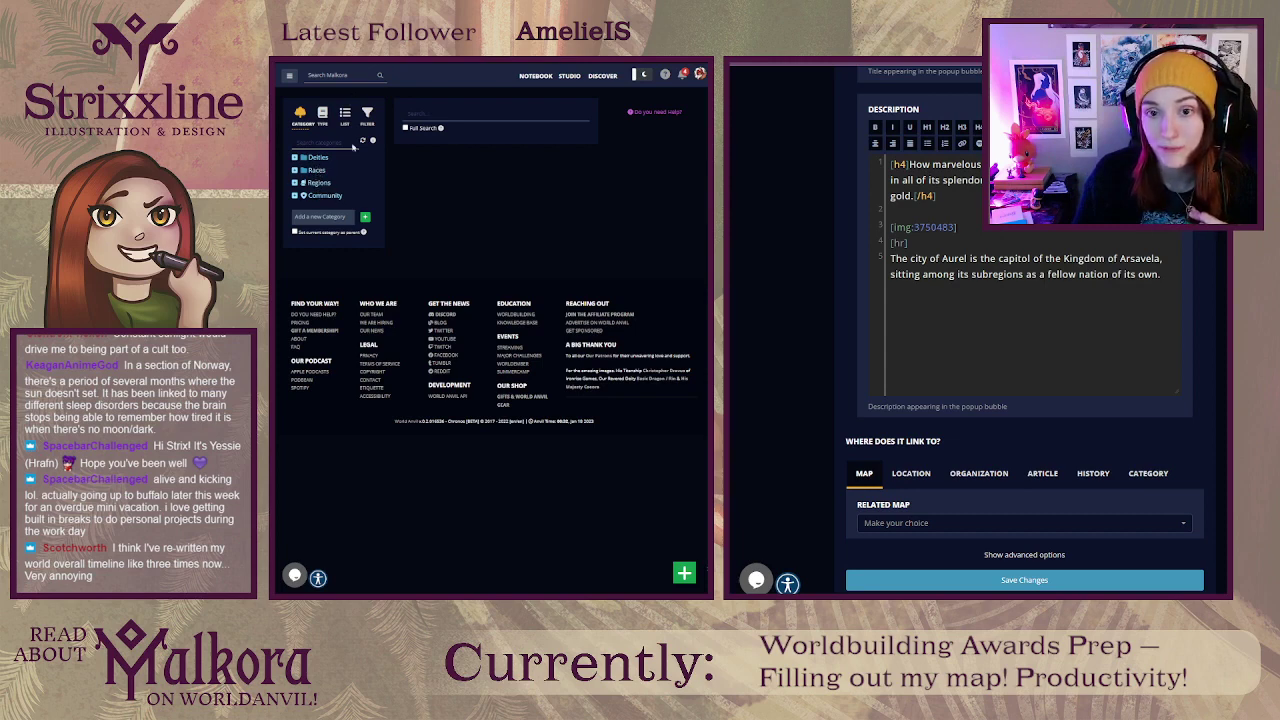
# Step: Open the Kingdom of Arsavela article from the Regions category and read through to The Lands of Arsavela section
pyautogui.click(320, 184)
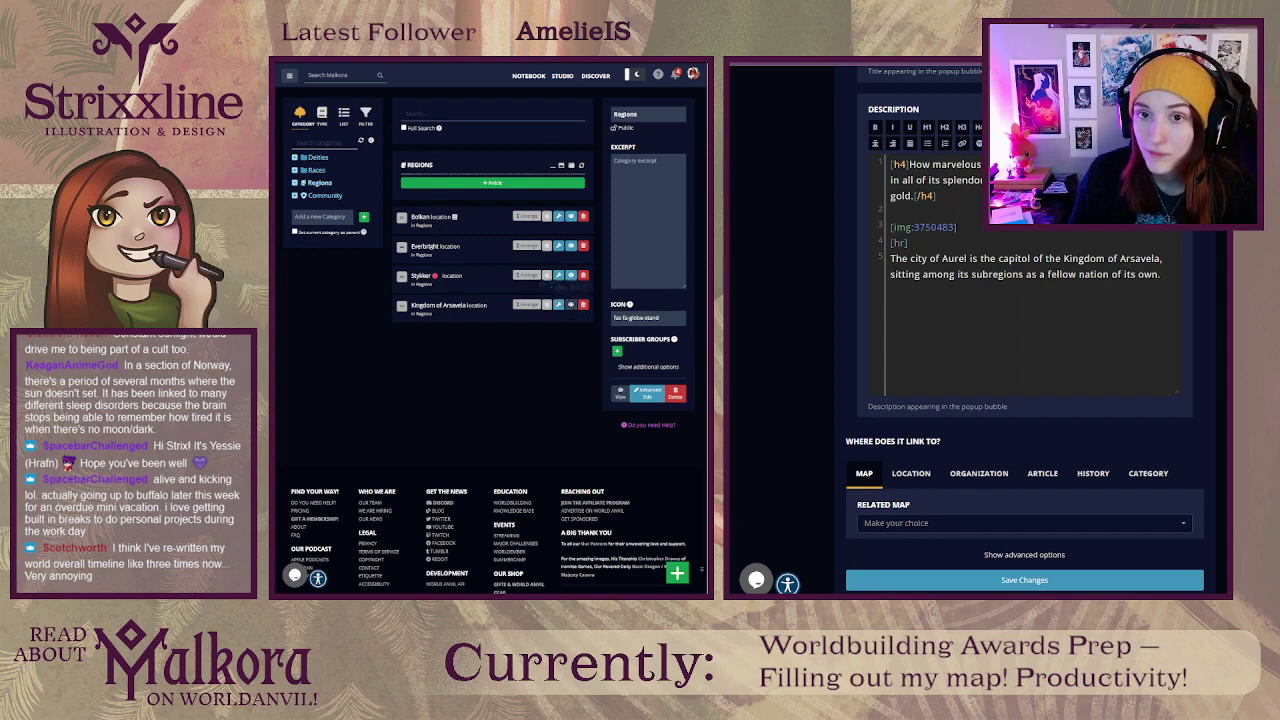
pyautogui.click(571, 305)
pyautogui.scroll(-5, 573, 269)
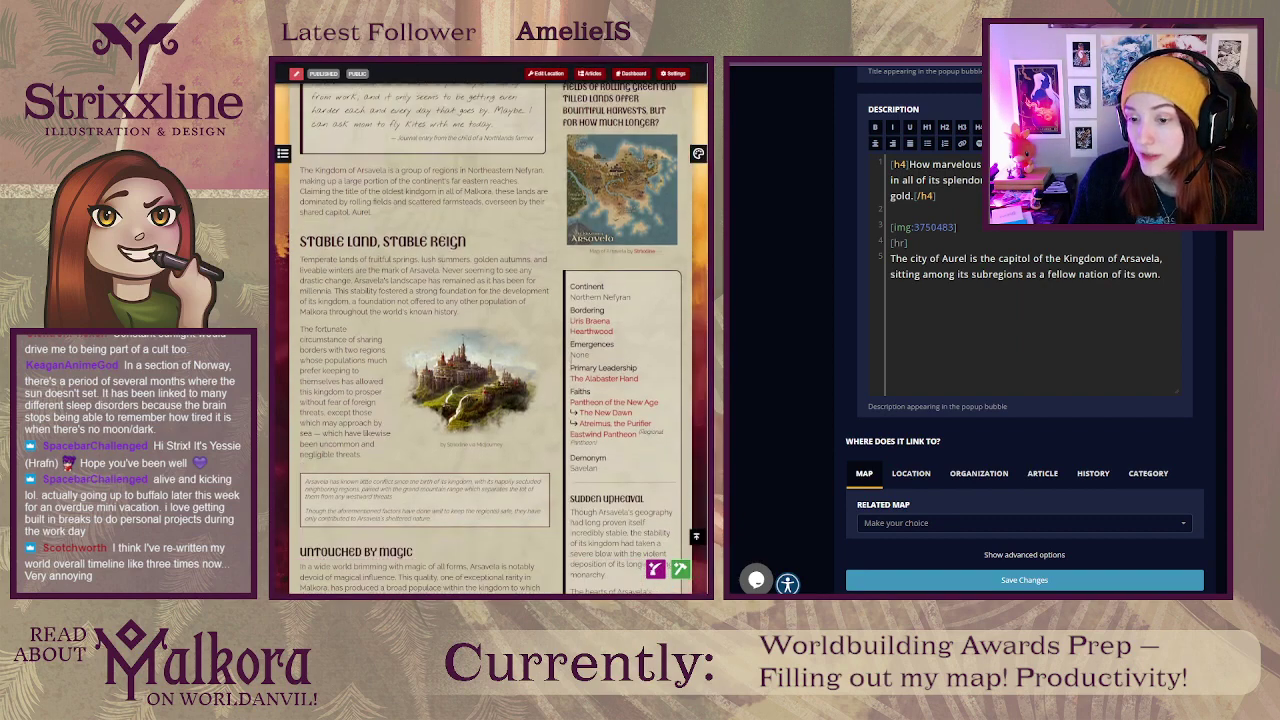
pyautogui.scroll(-2, 536, 367)
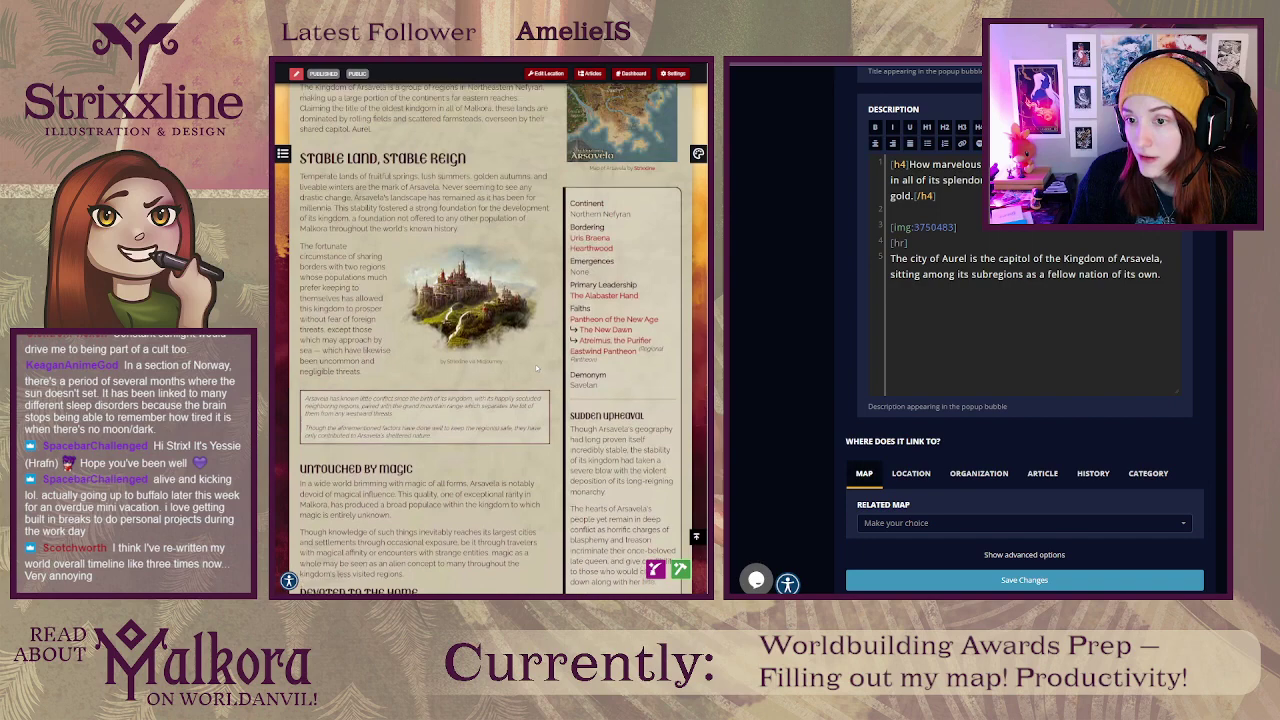
pyautogui.scroll(-10, 528, 343)
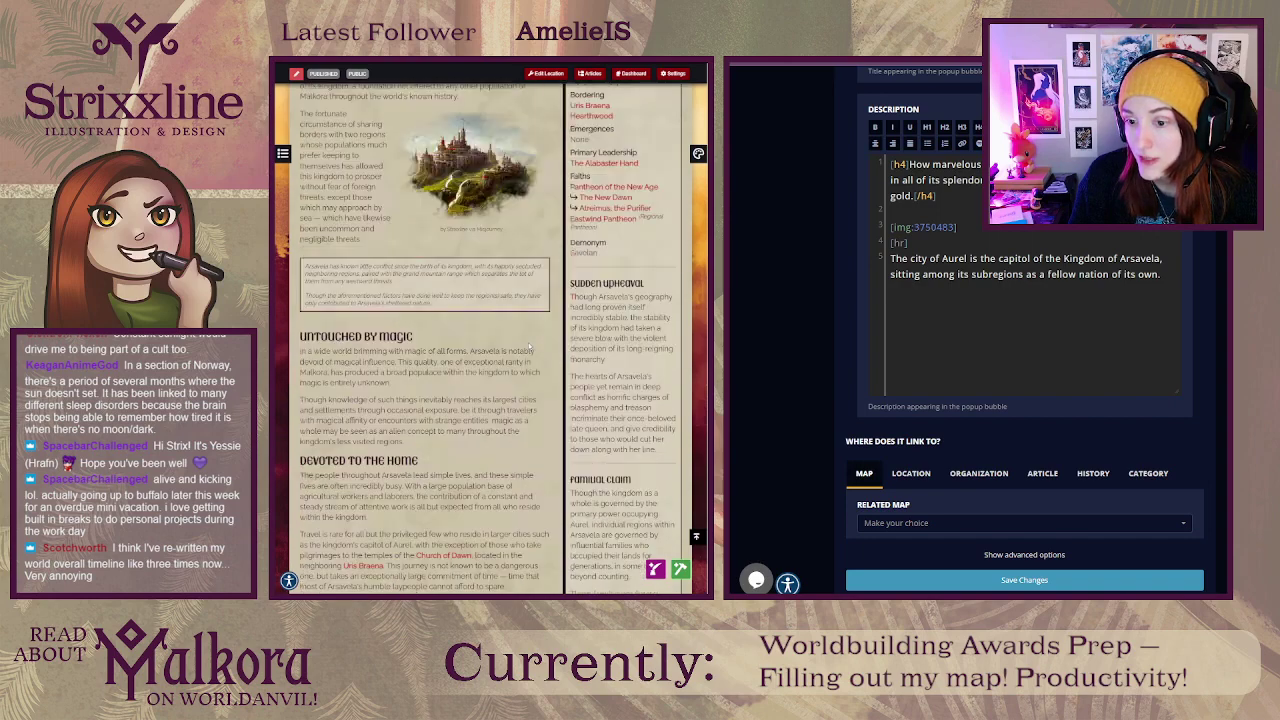
pyautogui.scroll(-4, 489, 330)
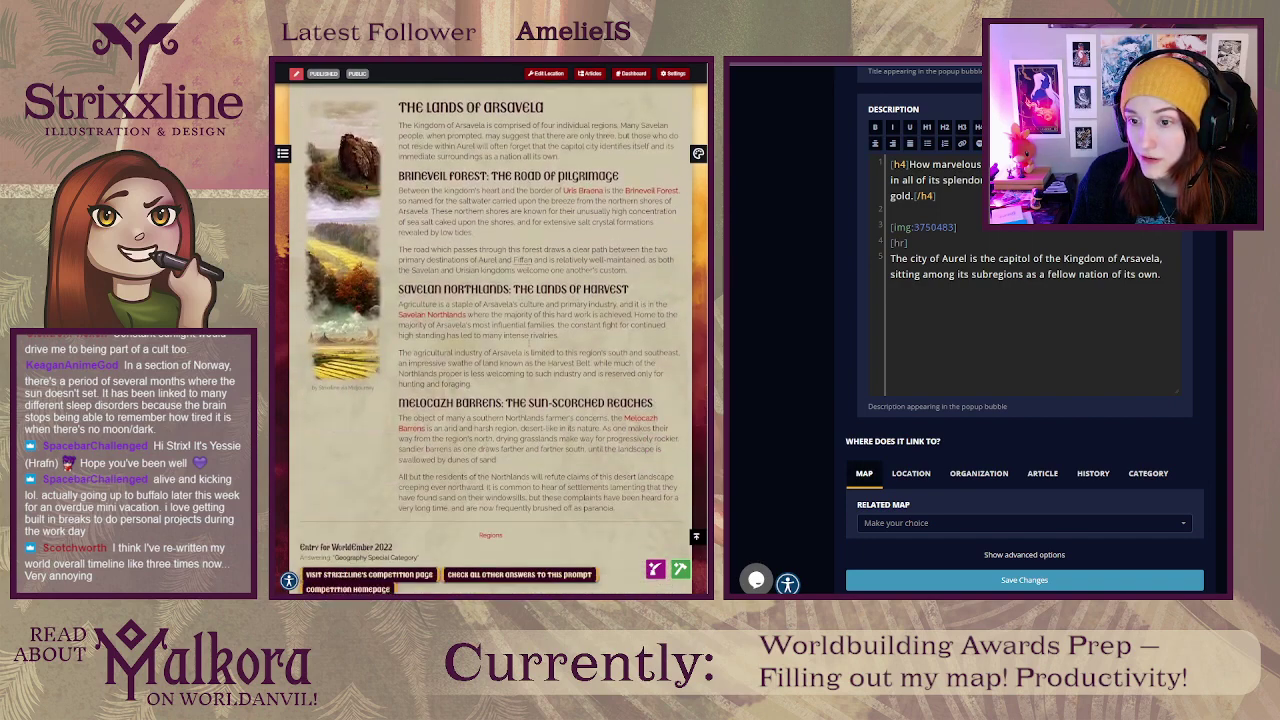
# Step: Open the linked Brineveil Forest article for editing and show its design settings
pyautogui.moveTo(645, 196)
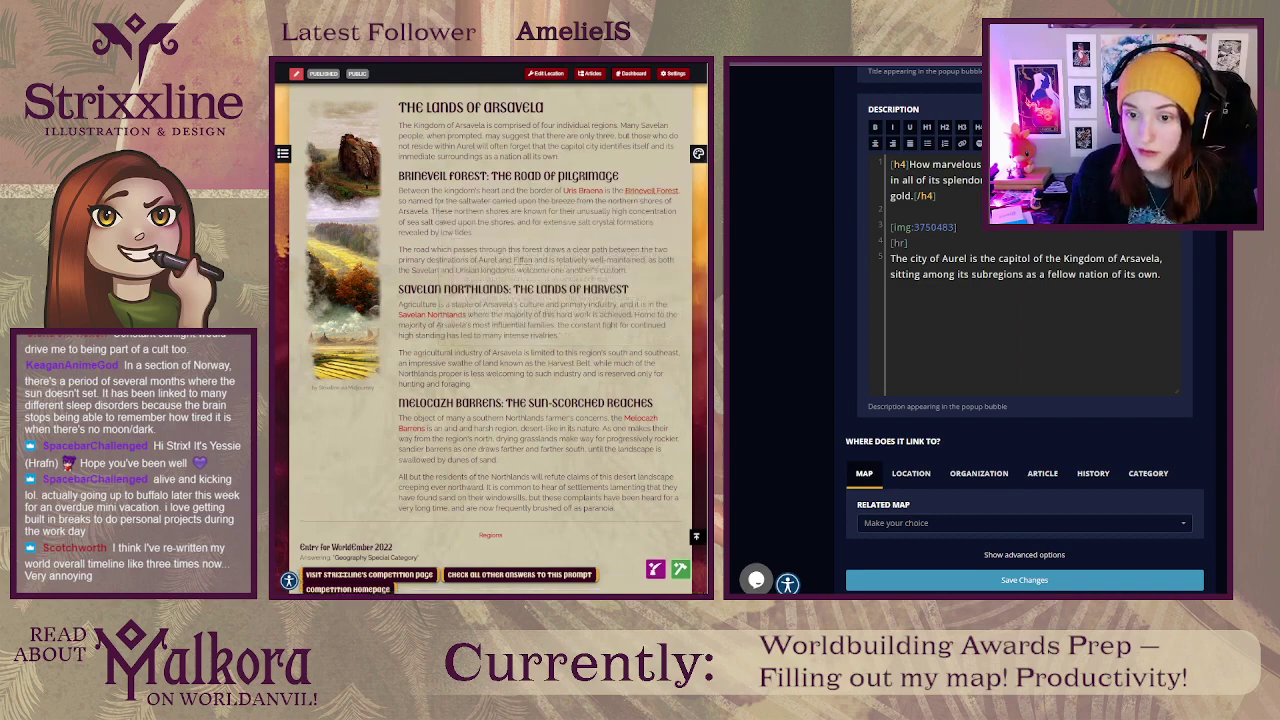
pyautogui.moveTo(640, 420)
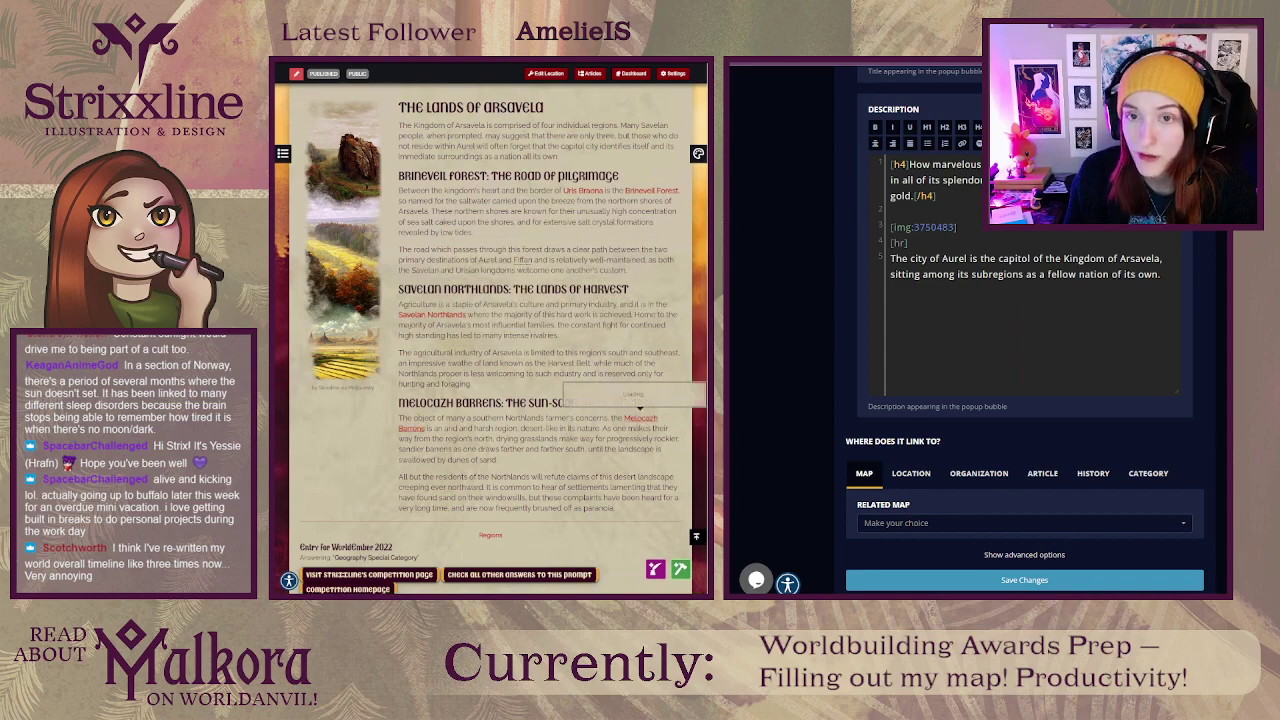
pyautogui.click(652, 190)
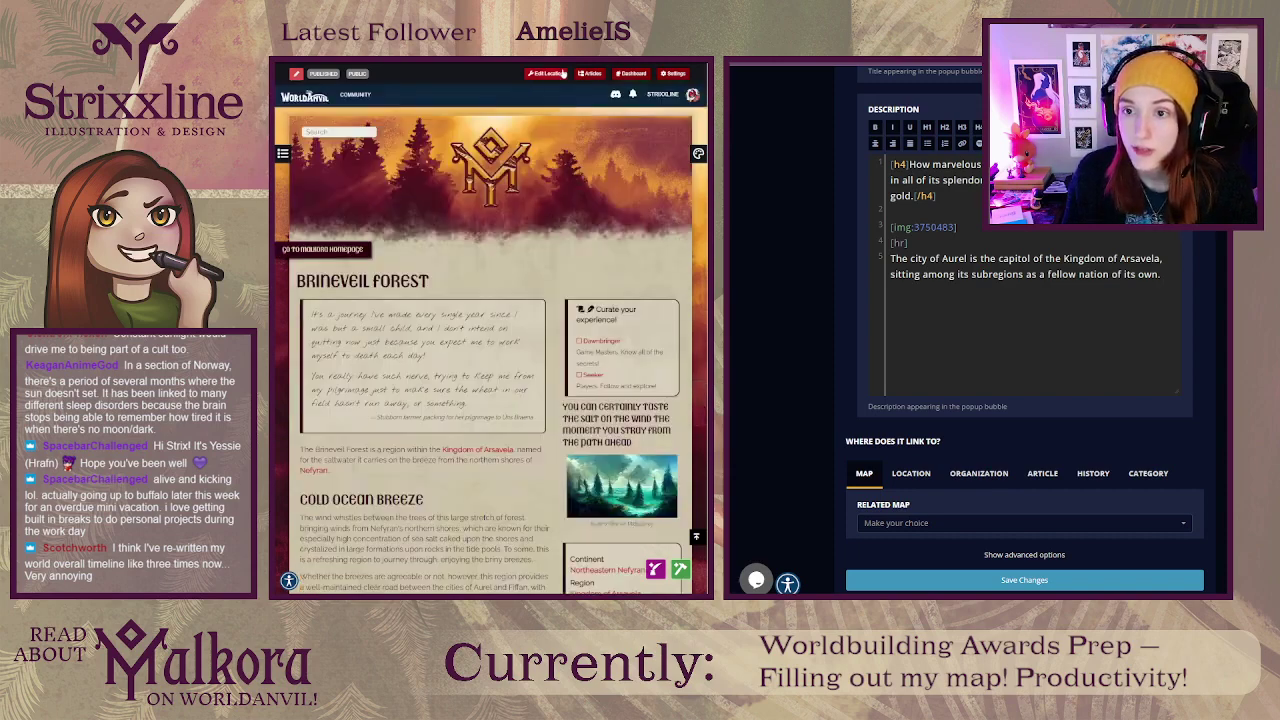
pyautogui.click(556, 74)
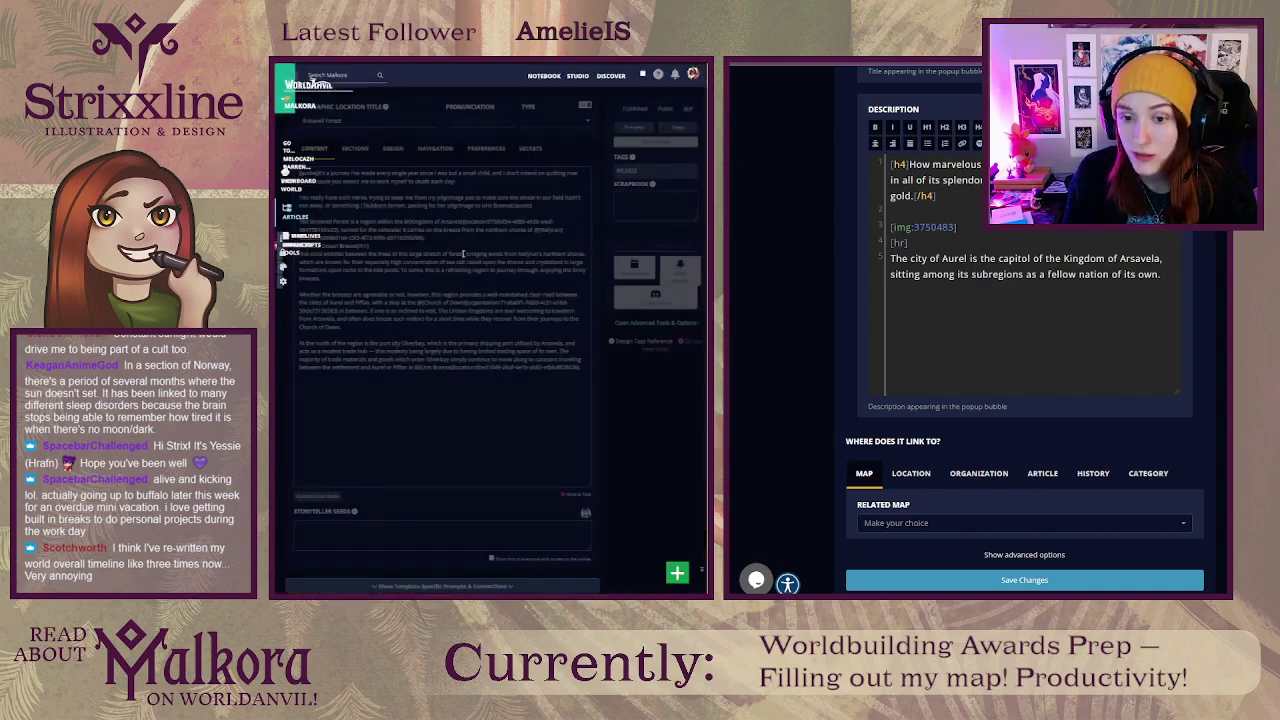
pyautogui.click(393, 149)
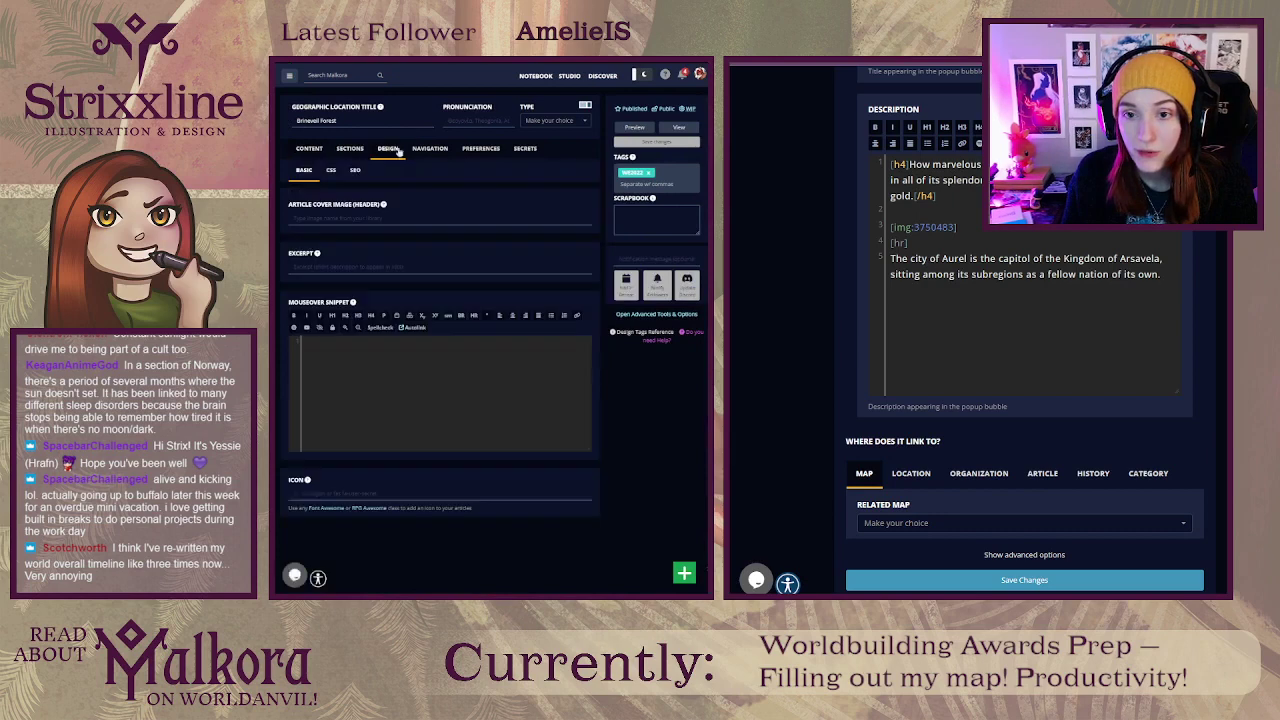
# Step: Set Kingdom of Arsavela as the parent article of Brineveil Forest and return to the article's content
pyautogui.click(420, 150)
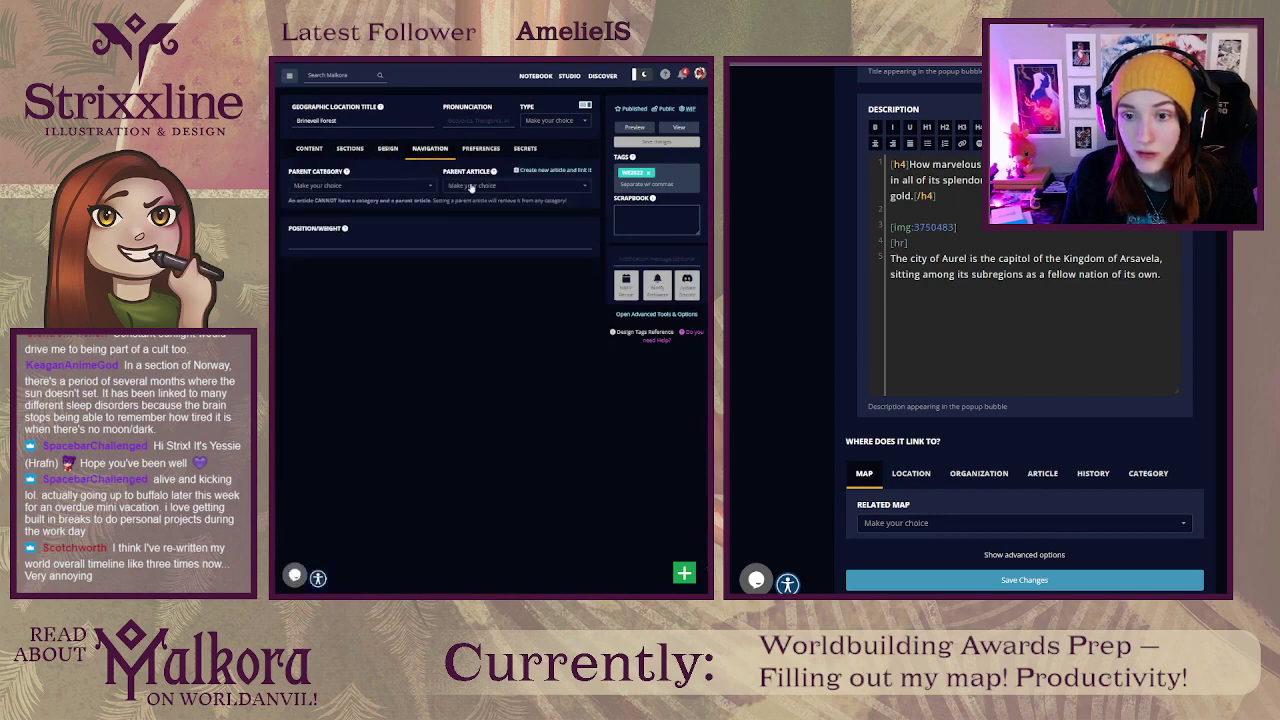
pyautogui.click(470, 186)
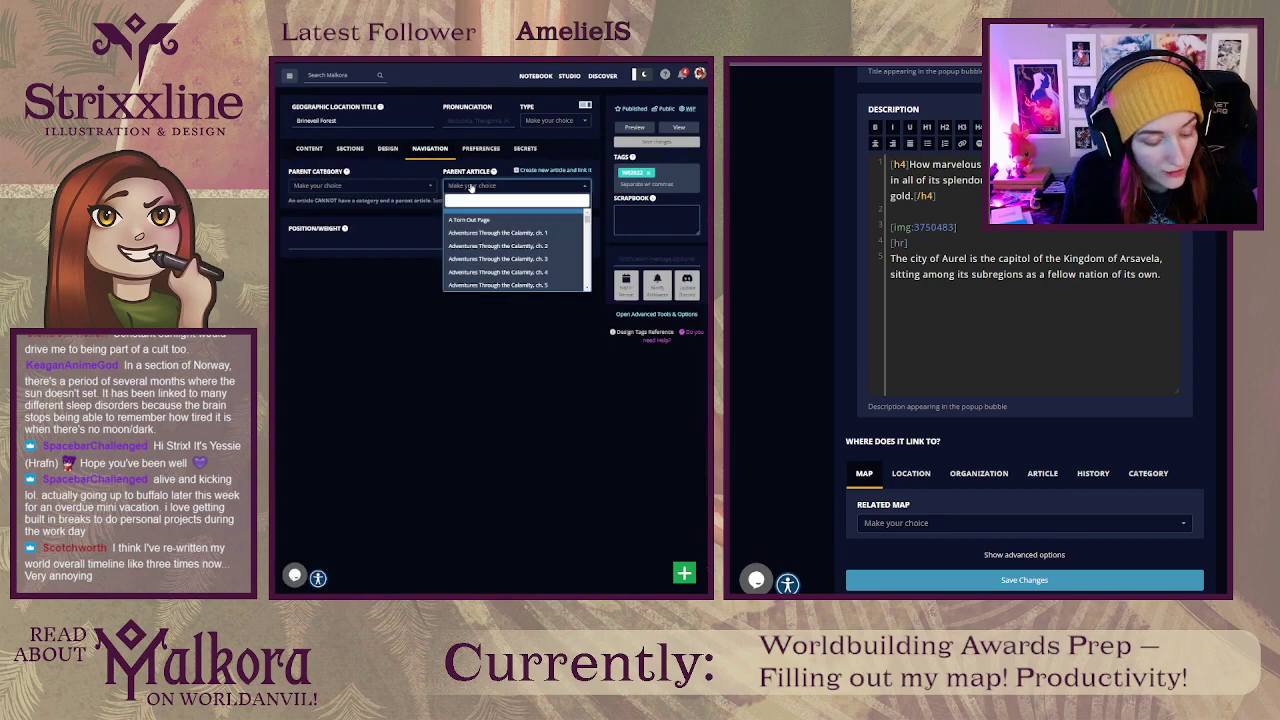
pyautogui.write('arsa')
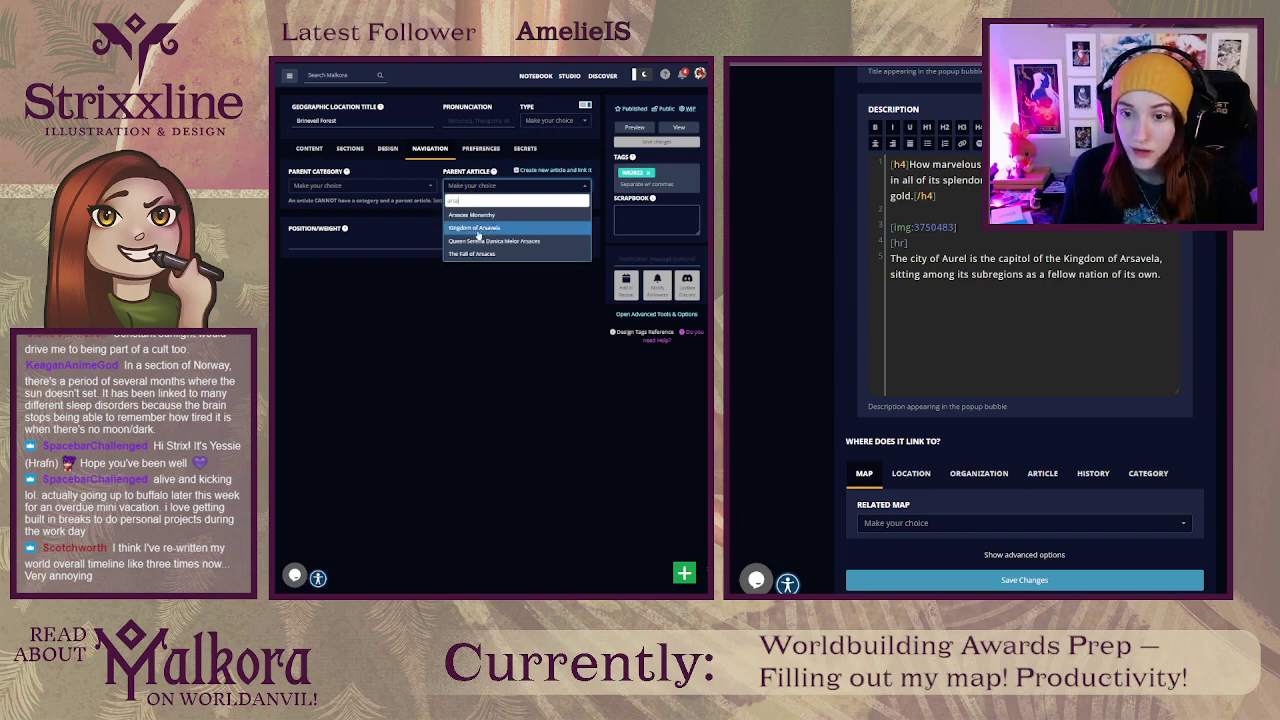
pyautogui.click(478, 228)
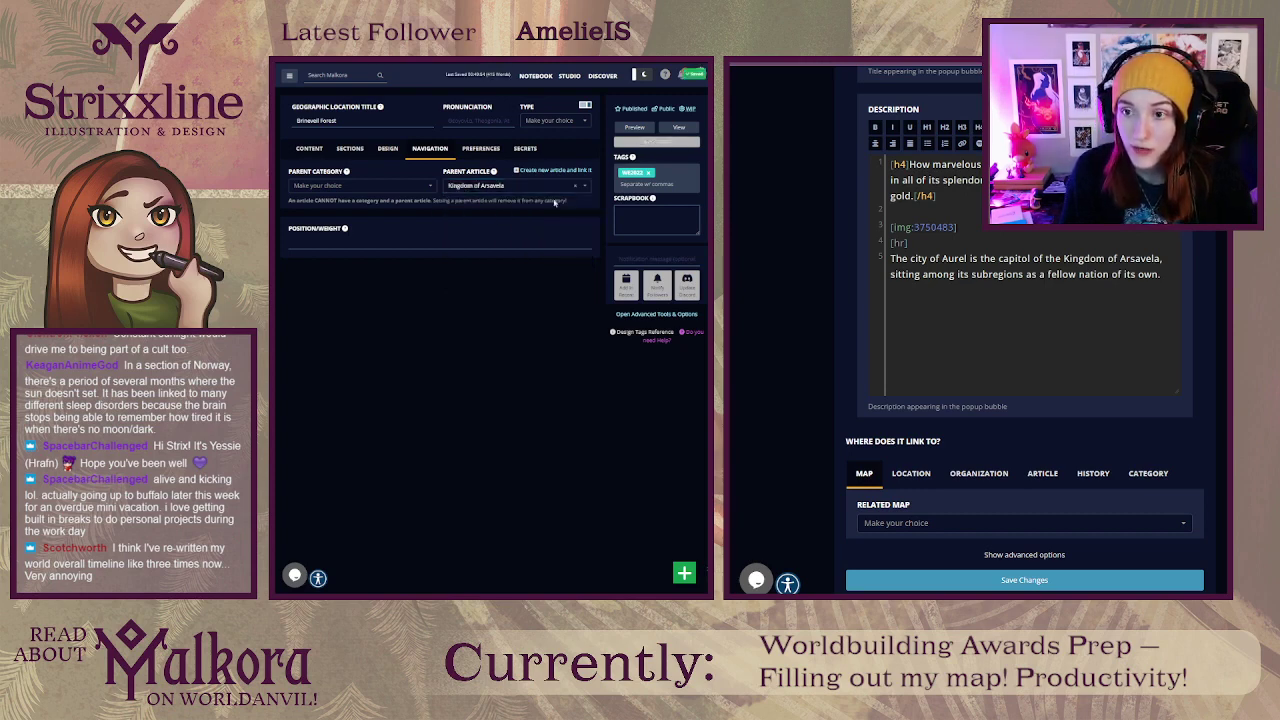
pyautogui.click(309, 148)
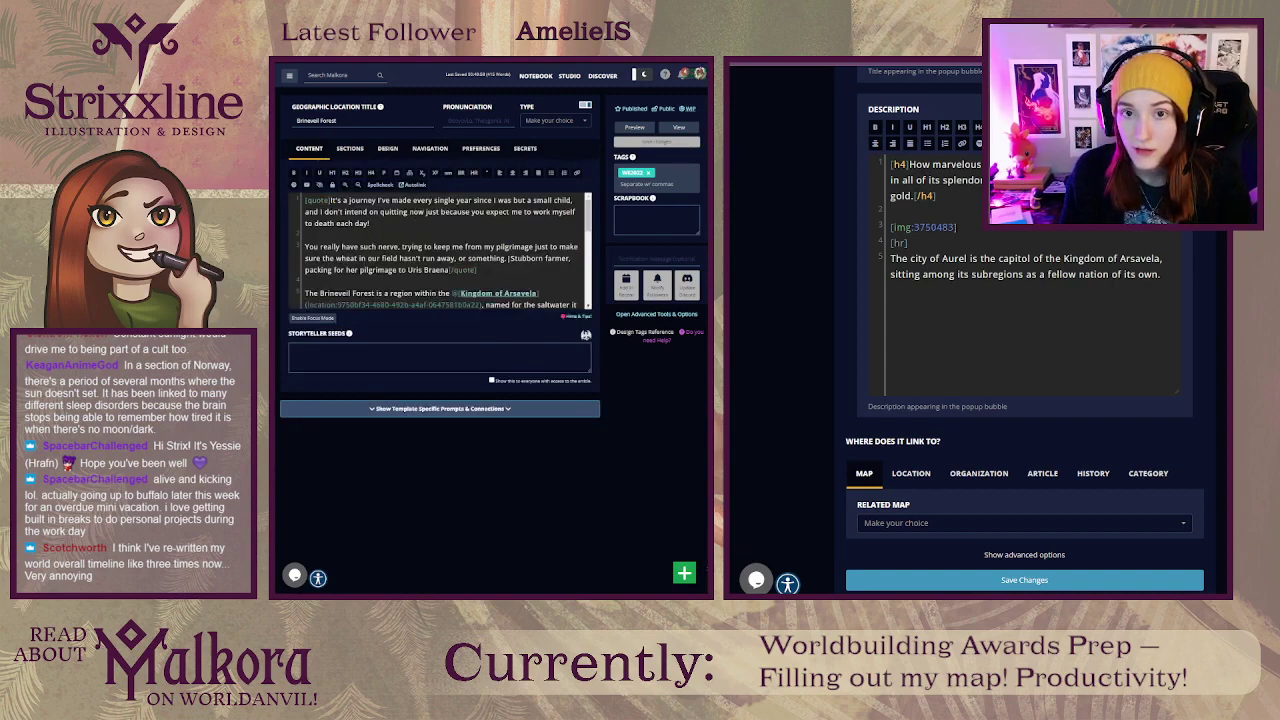
# Step: Reload the Kingdom of Arsavela article and check its child articles and regional sections against the Brineveil Forest article
pyautogui.hotkey('ctrl', 'Tab')
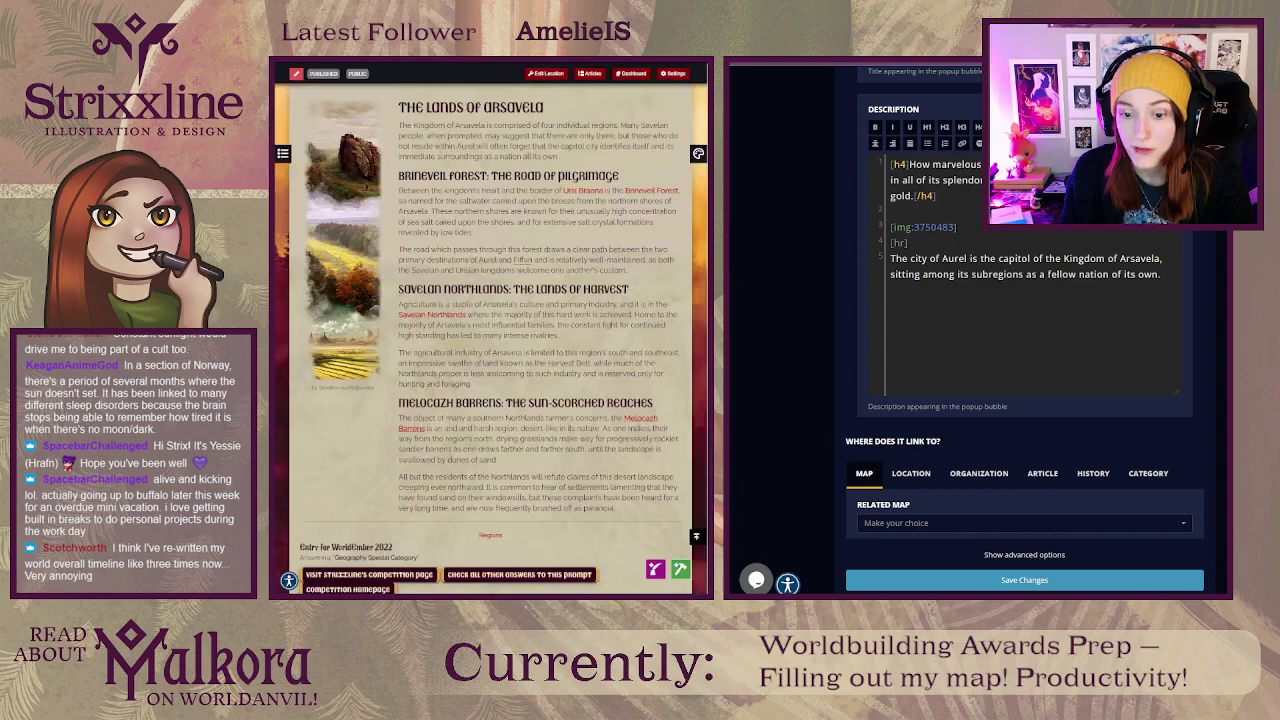
pyautogui.press('F5')
pyautogui.scroll(-5, 389, 301)
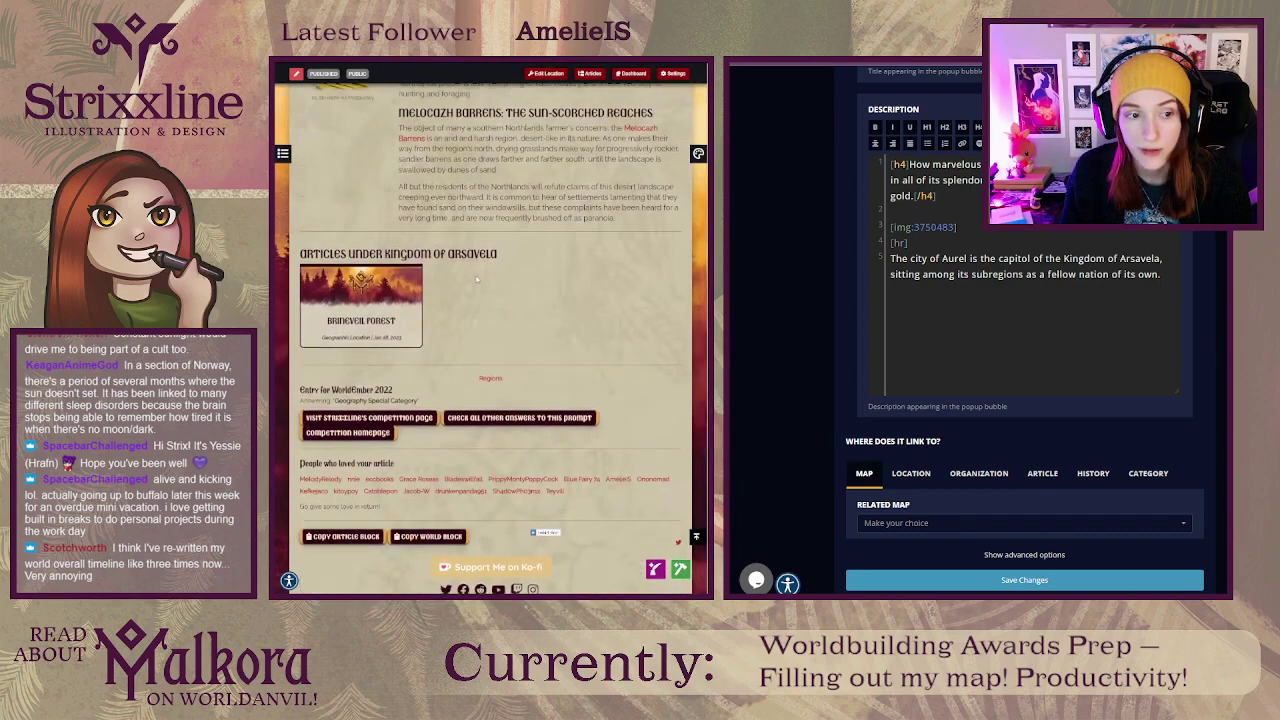
pyautogui.scroll(-2, 526, 272)
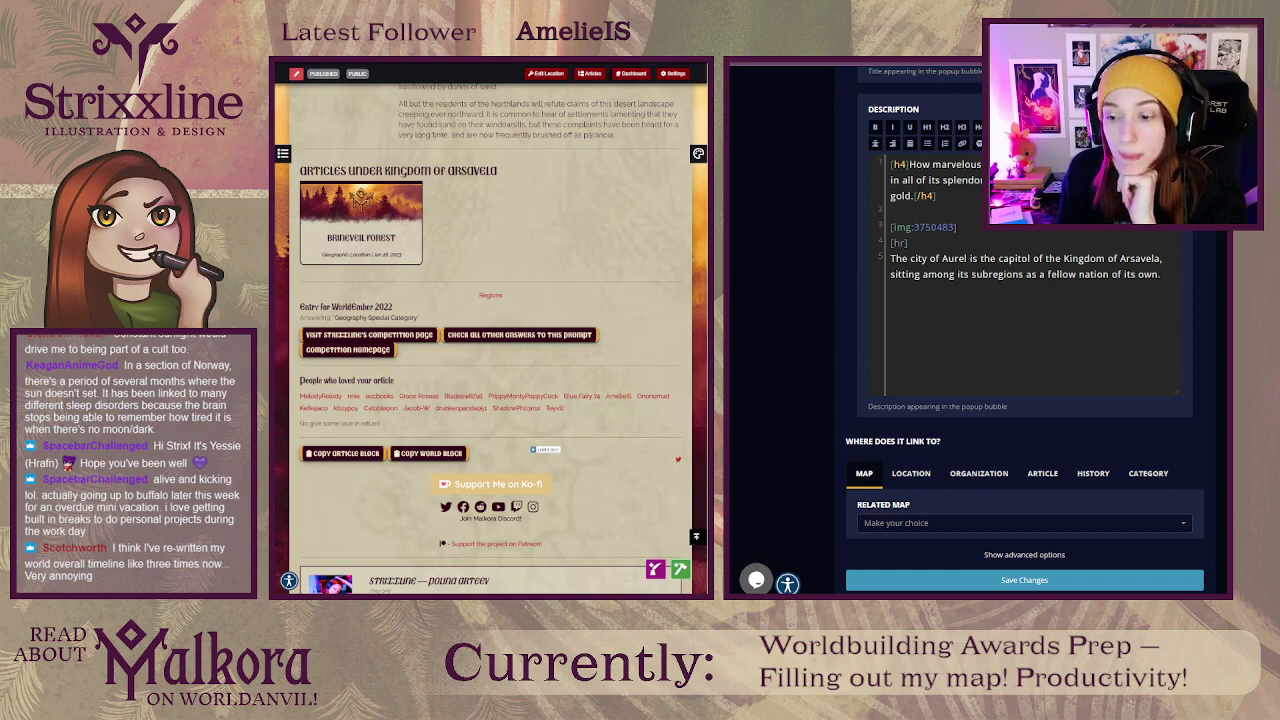
pyautogui.scroll(8, 490, 340)
pyautogui.scroll(-3, 490, 340)
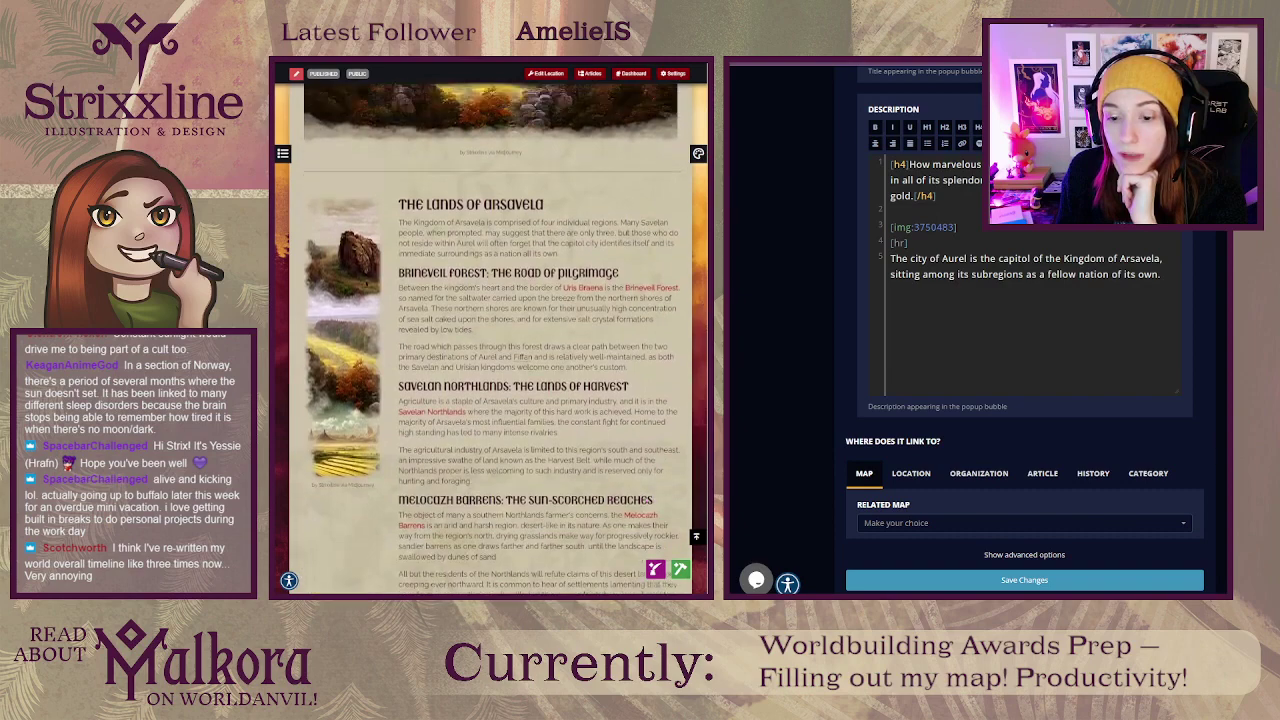
pyautogui.scroll(10, 490, 340)
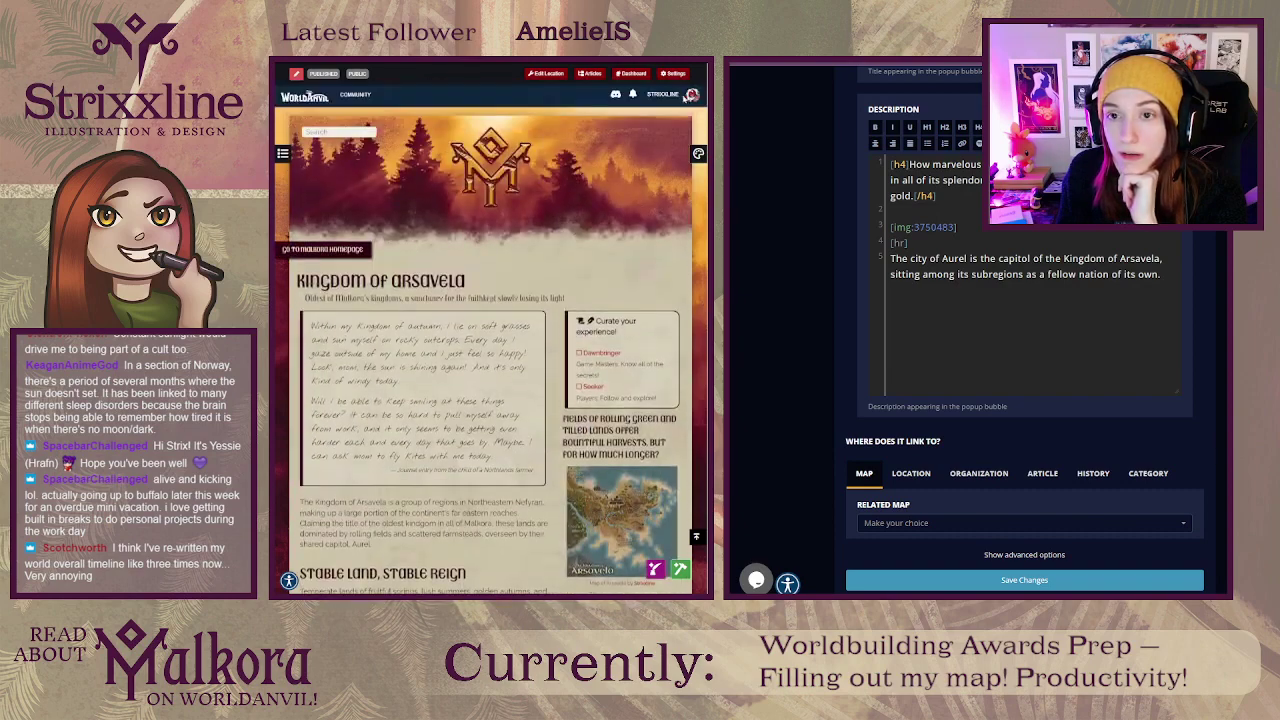
pyautogui.click(376, 63)
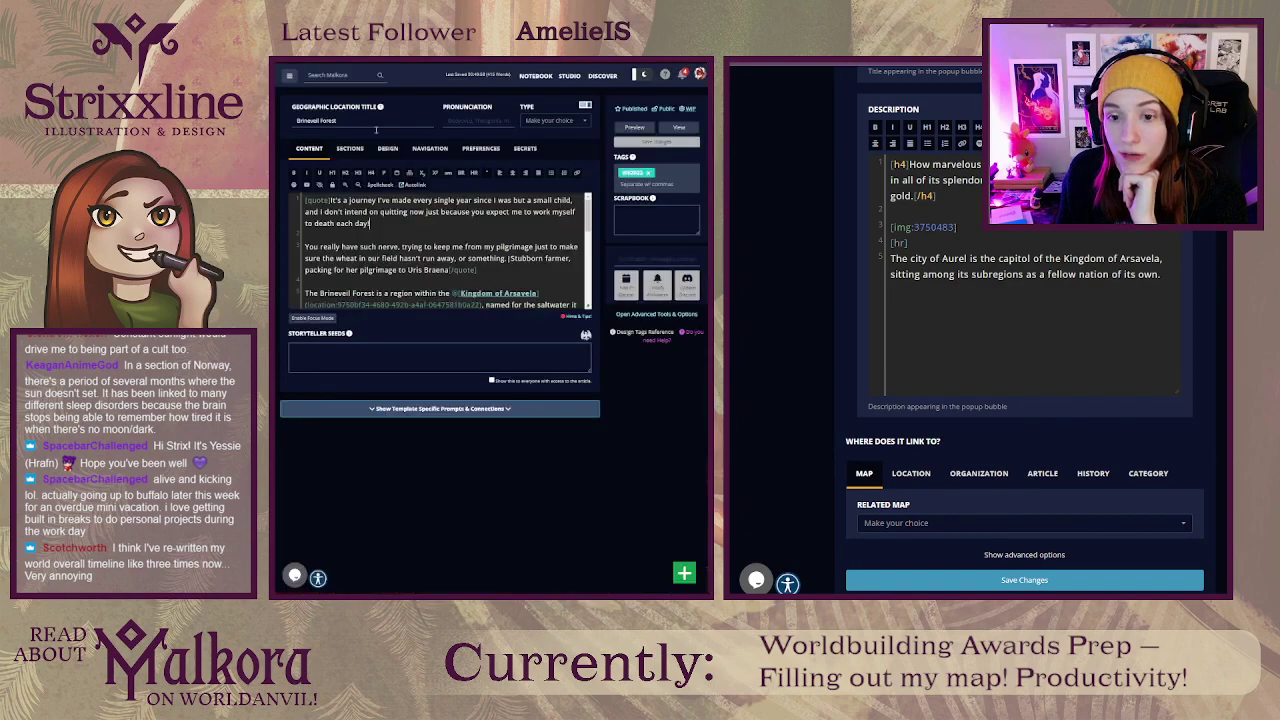
pyautogui.click(679, 127)
pyautogui.scroll(-15, 510, 240)
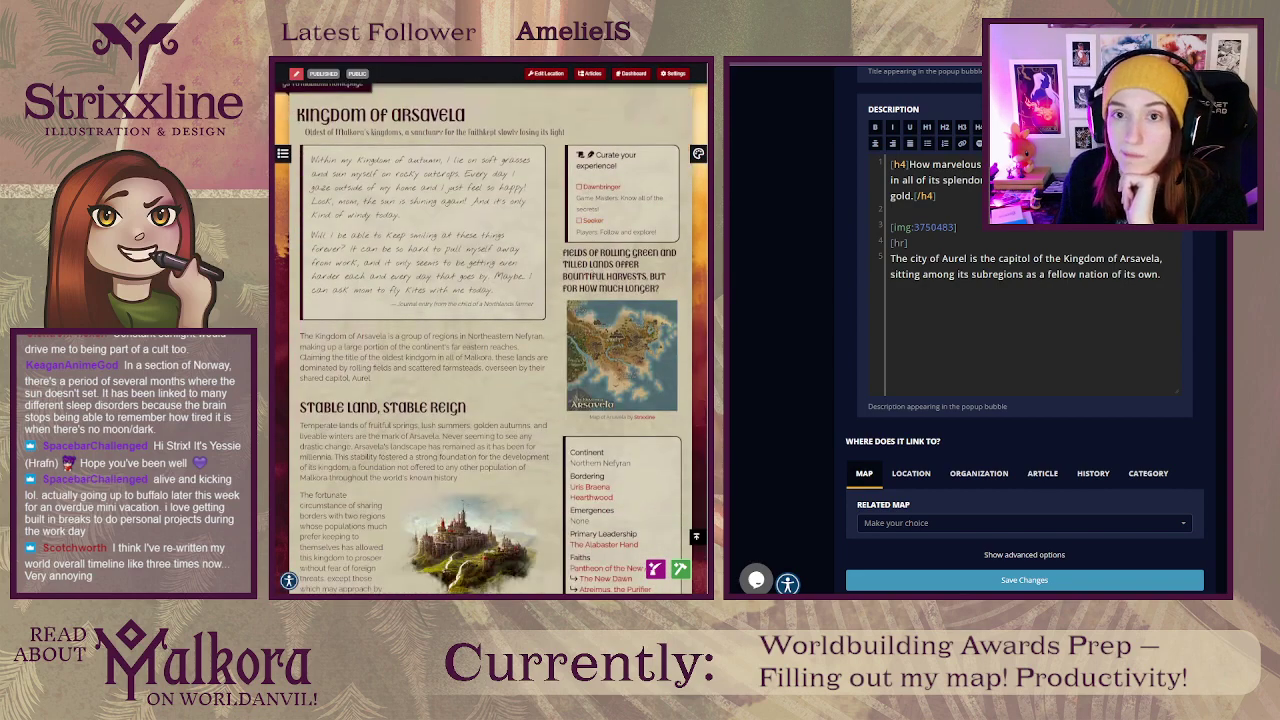
# Step: Open the Savelan Northlands article for editing and set its parent article to Kingdom of Arsavela
pyautogui.hotkey('ctrl', 'Tab')
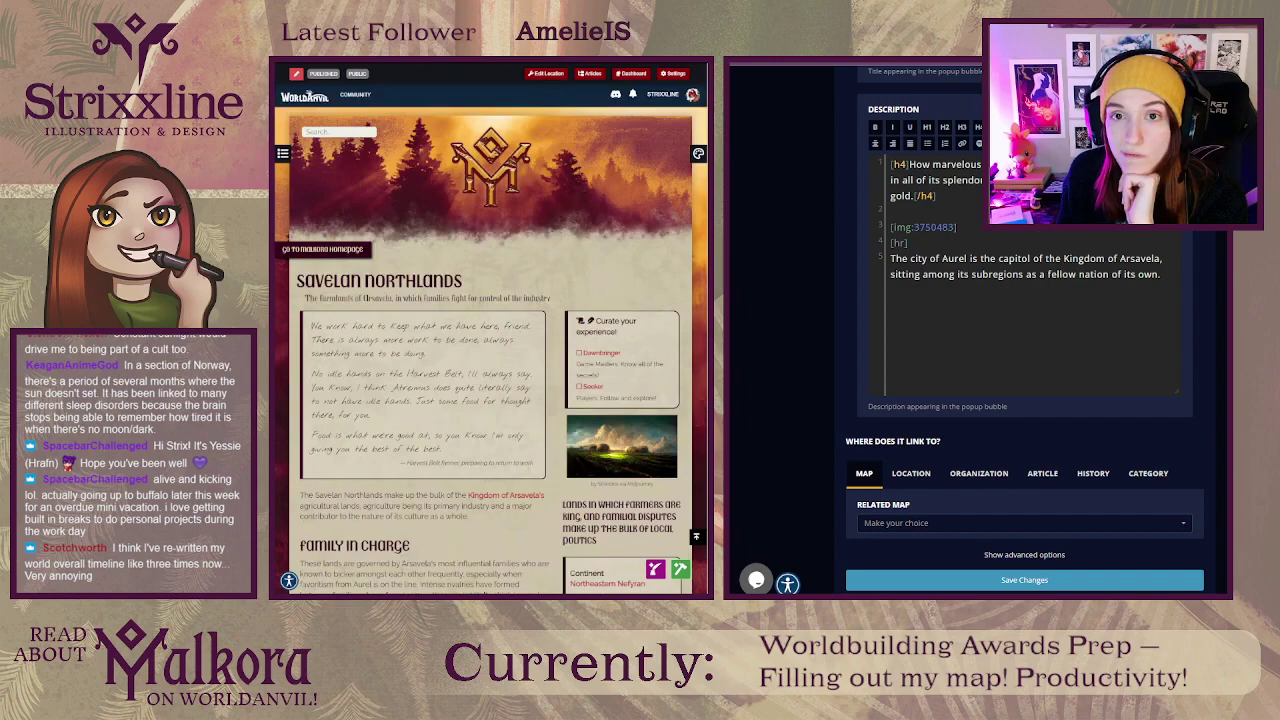
pyautogui.click(548, 75)
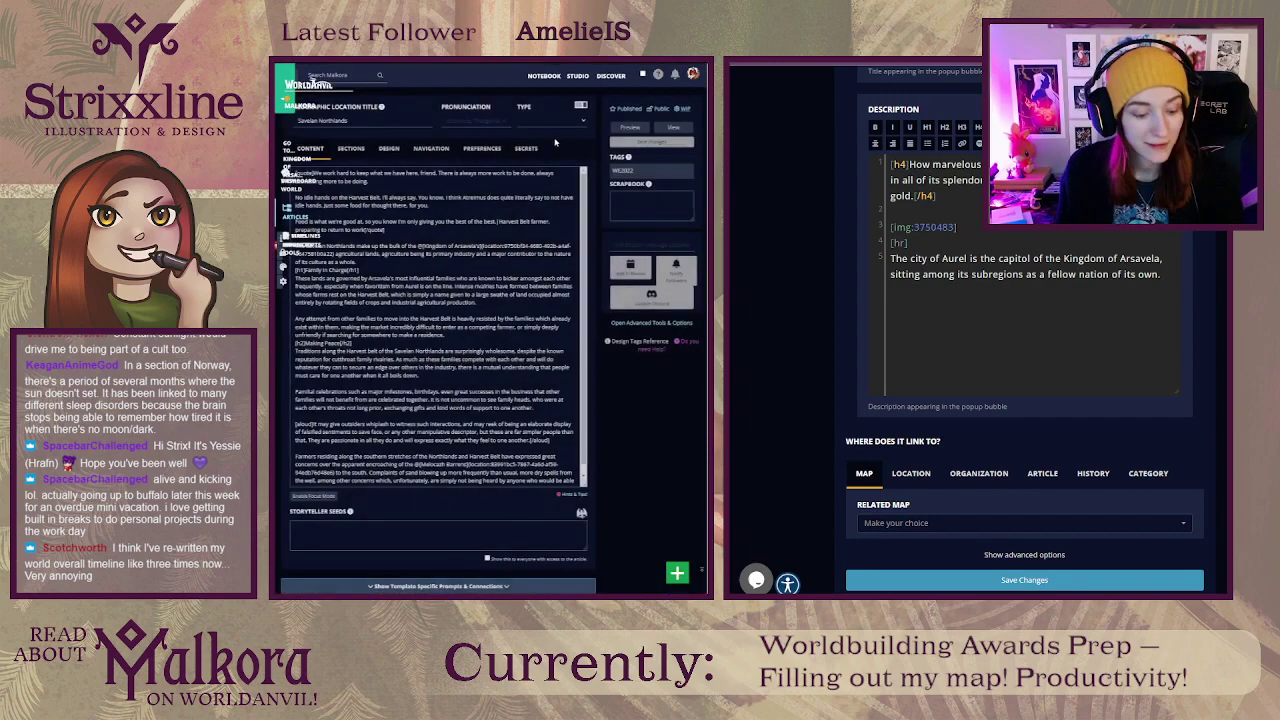
pyautogui.click(349, 148)
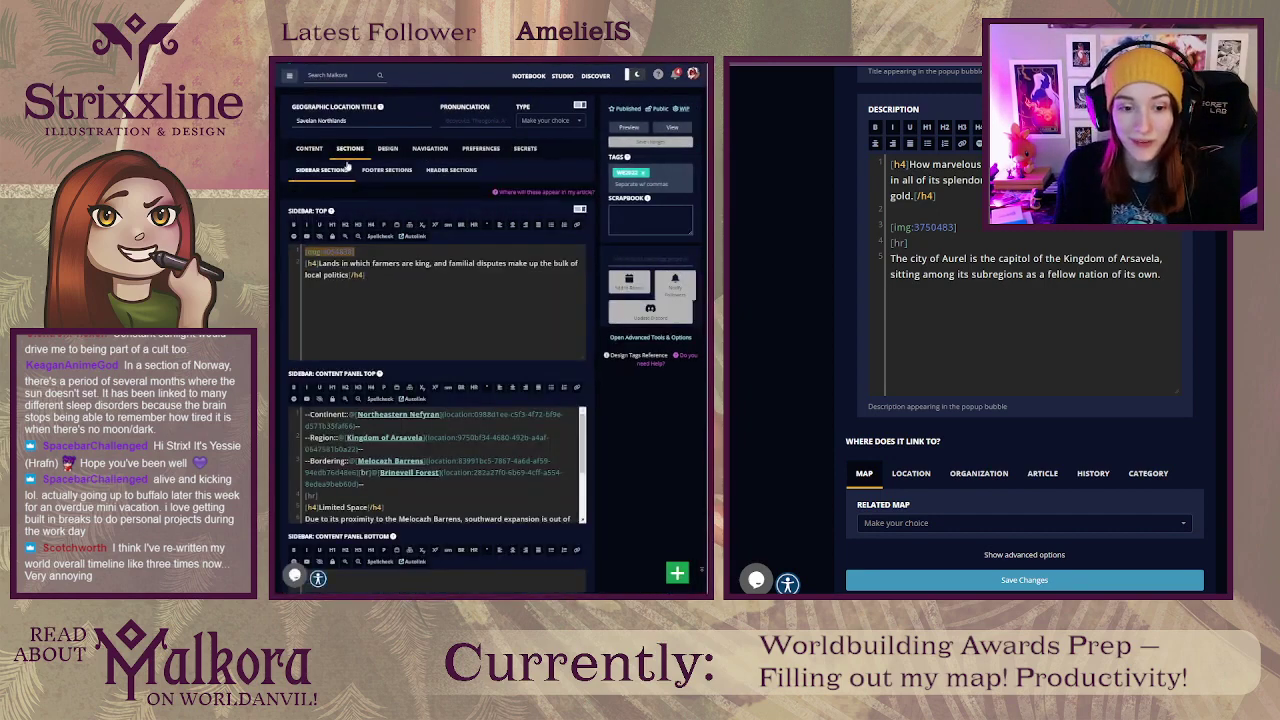
pyautogui.click(429, 150)
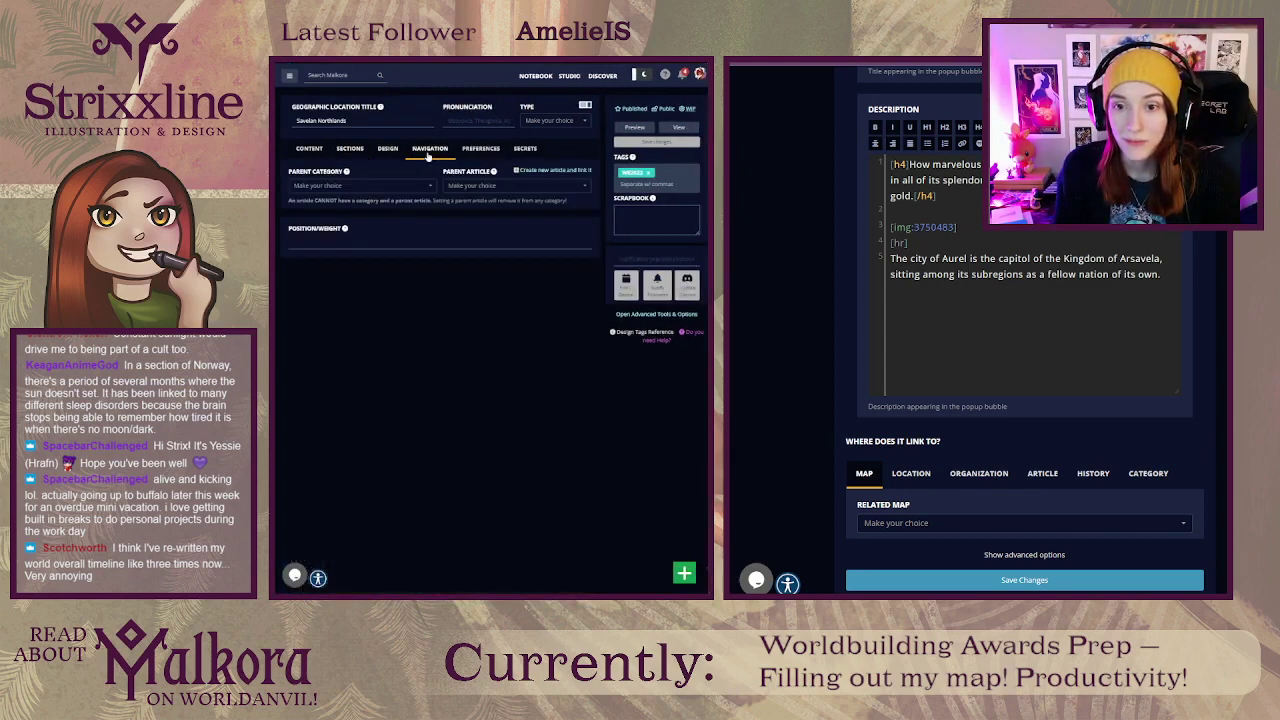
pyautogui.click(463, 188)
pyautogui.write('arsa')
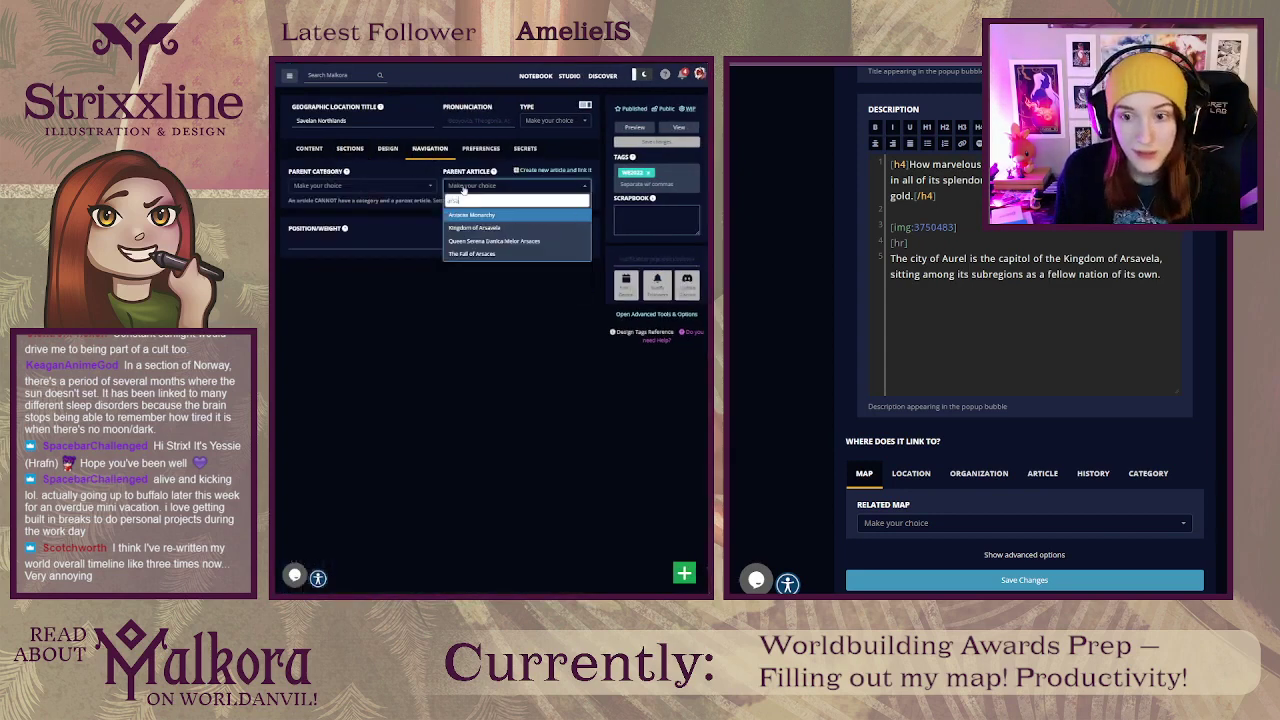
pyautogui.click(473, 229)
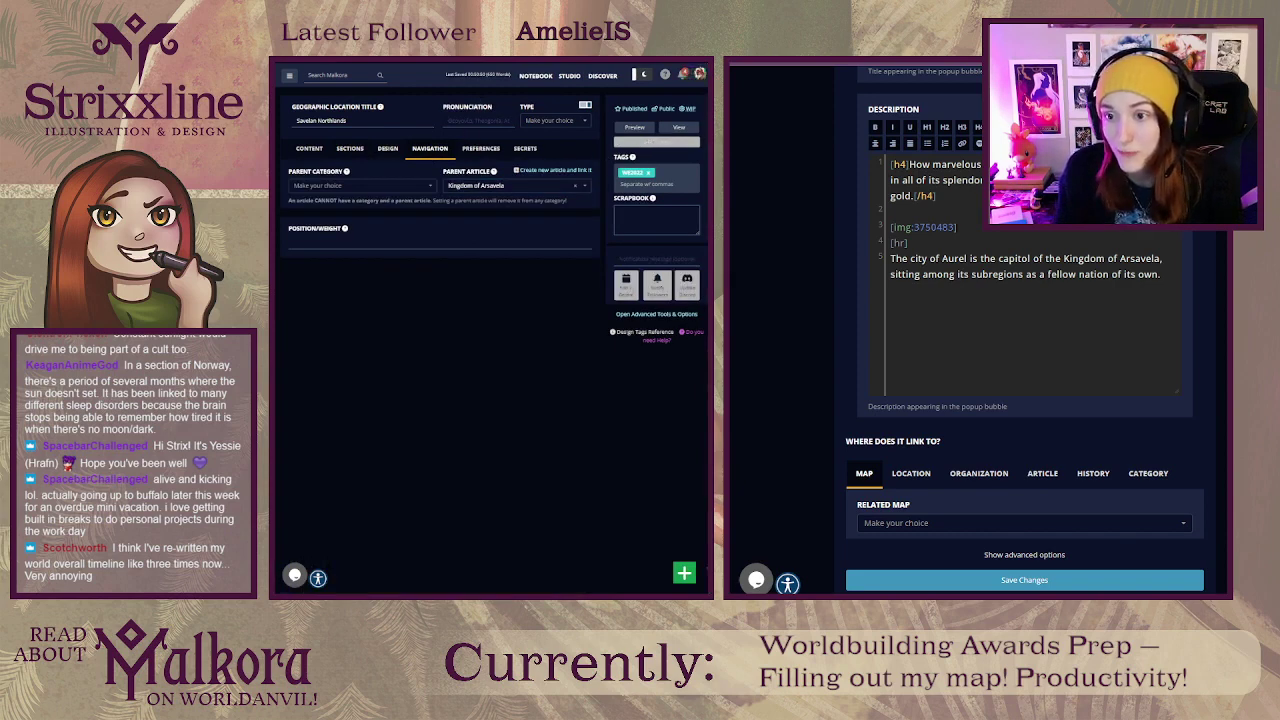
# Step: Open the Melocazh Barrens article for editing, set its parent article to Kingdom of Arsavela, and return to its content
pyautogui.click(450, 61)
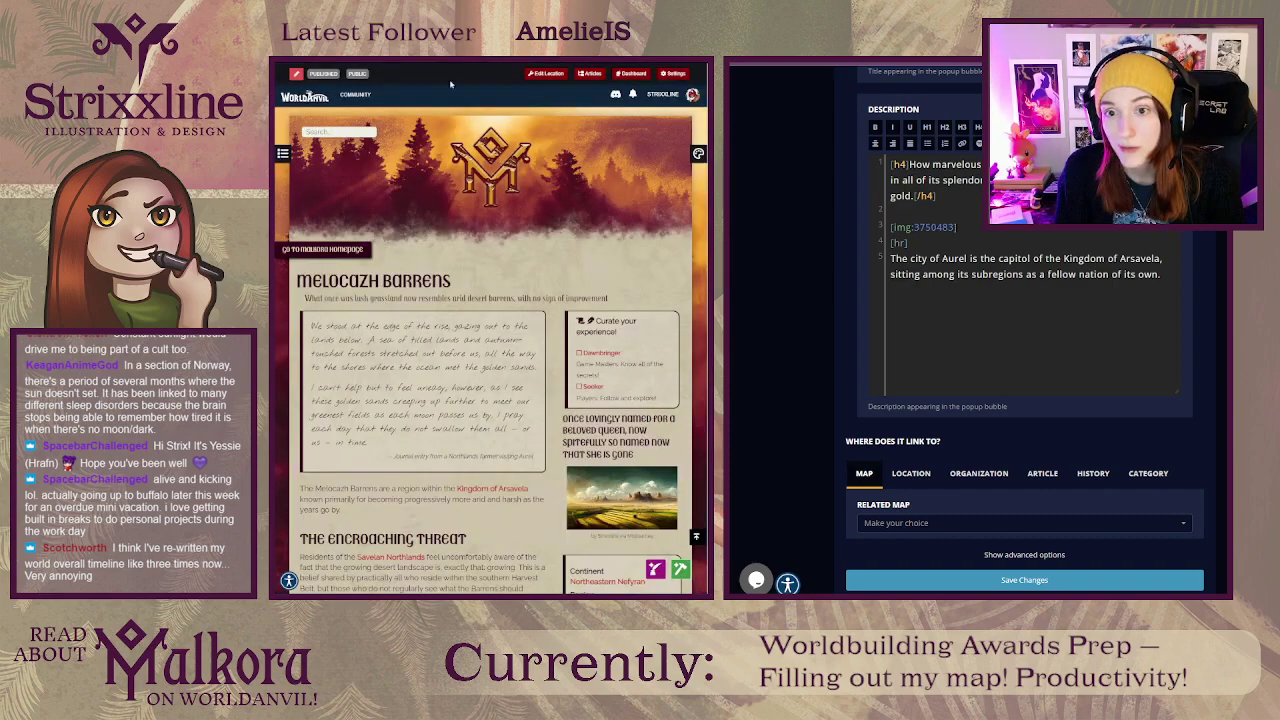
pyautogui.click(549, 76)
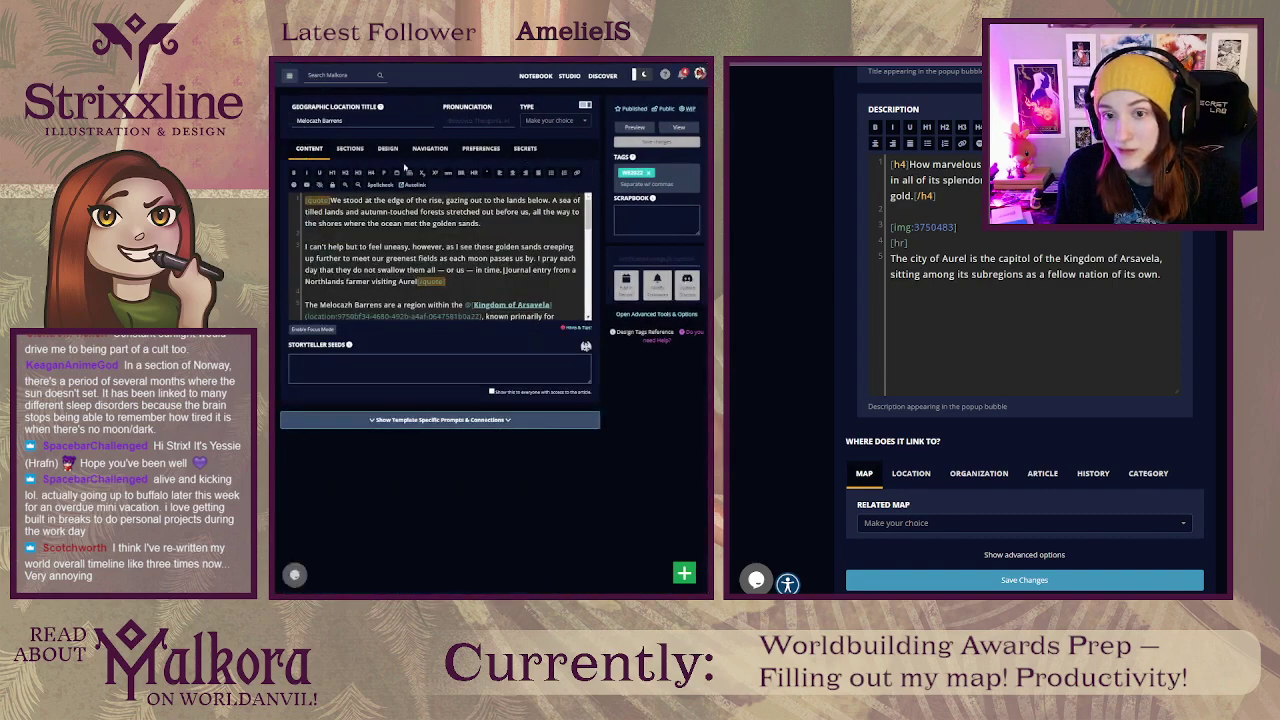
pyautogui.click(430, 150)
pyautogui.click(390, 188)
pyautogui.click(489, 186)
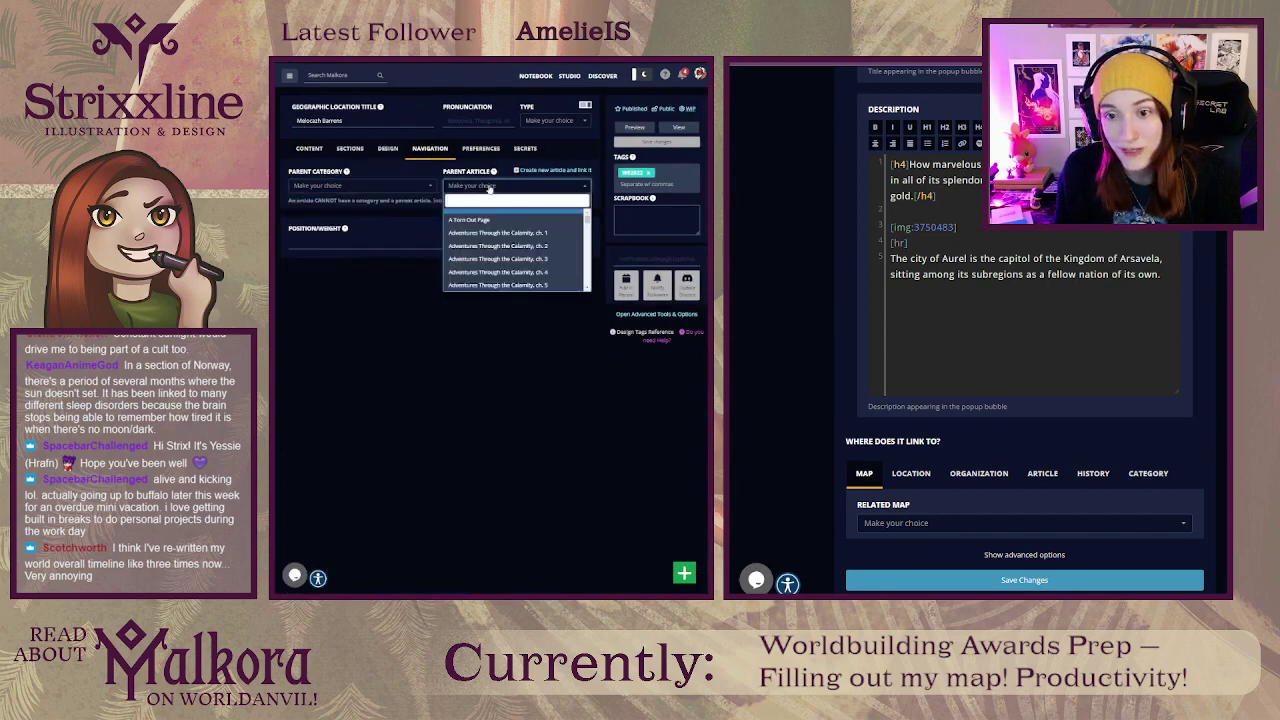
pyautogui.write('kingdom')
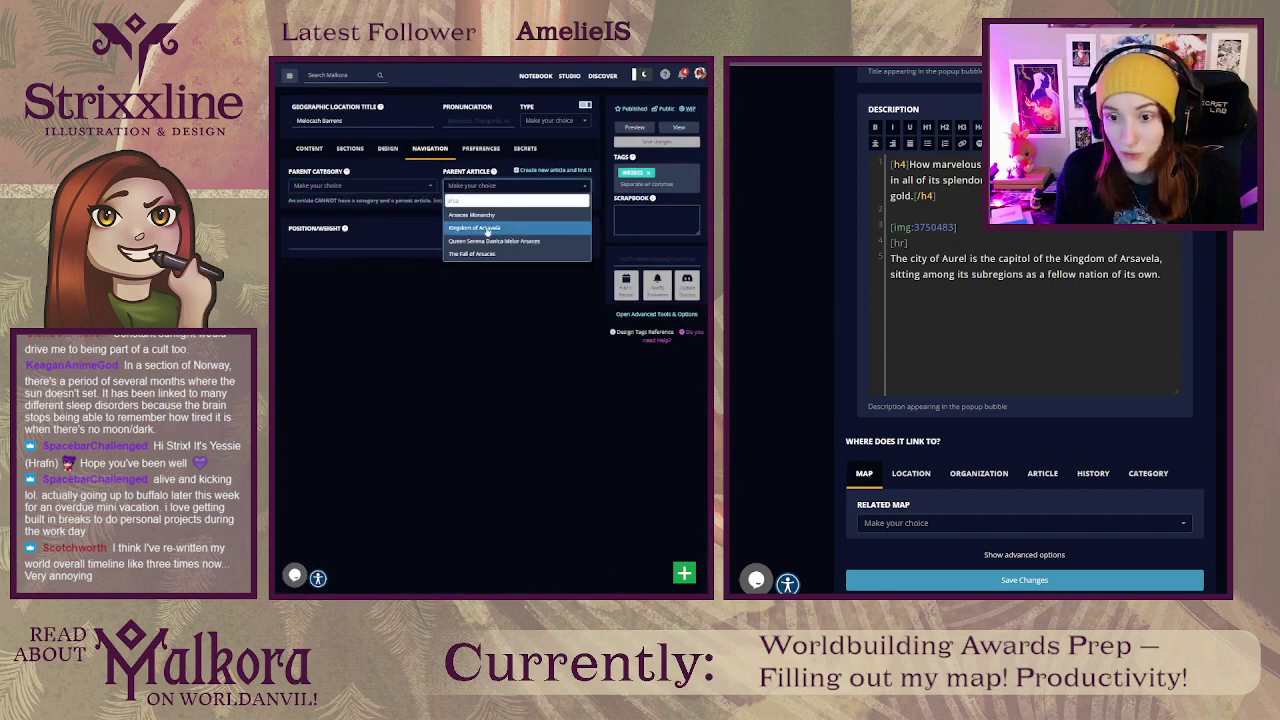
pyautogui.click(504, 228)
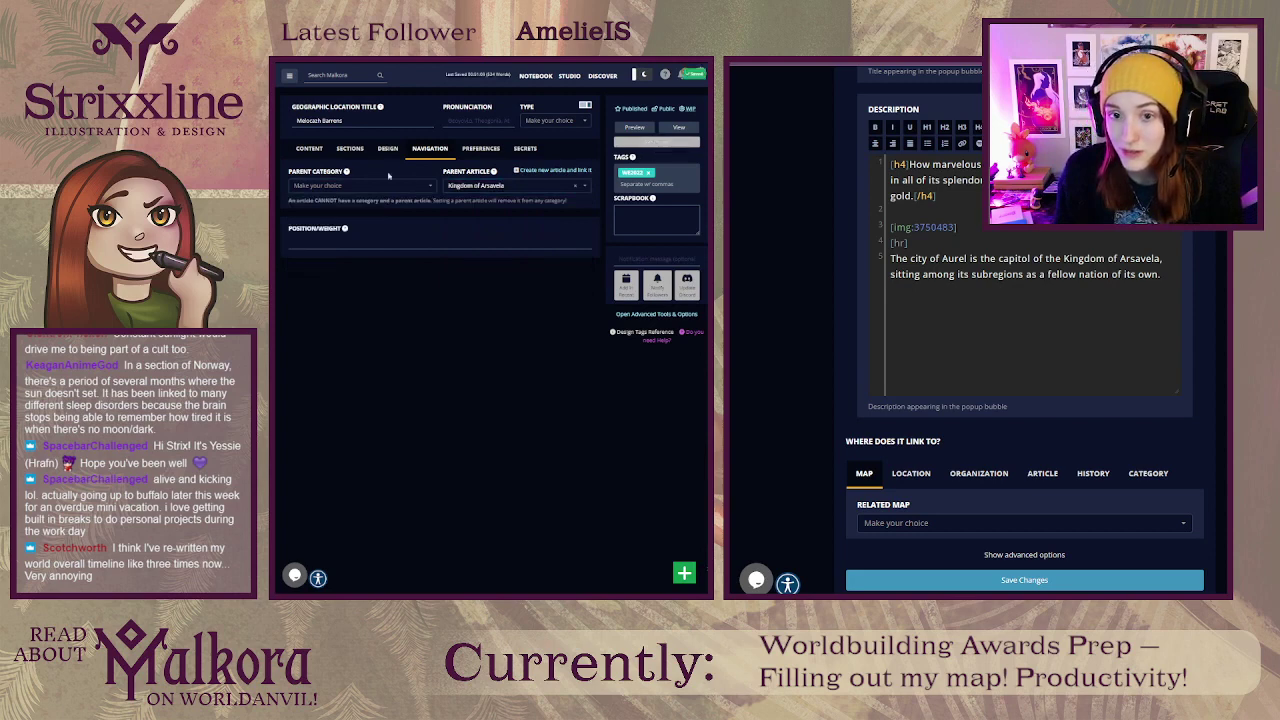
pyautogui.click(315, 150)
pyautogui.click(466, 283)
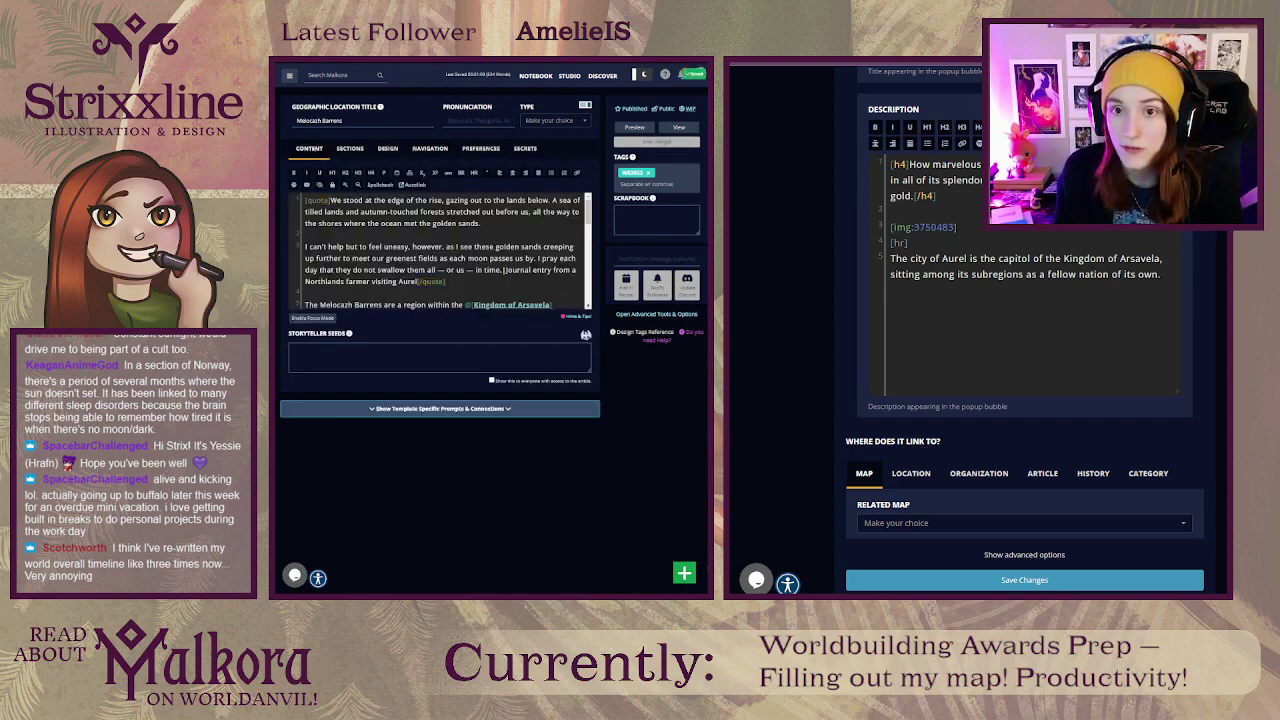
# Step: Refresh the article manager and list the articles in the Regions category
pyautogui.hotkey('ctrl', 'Tab')
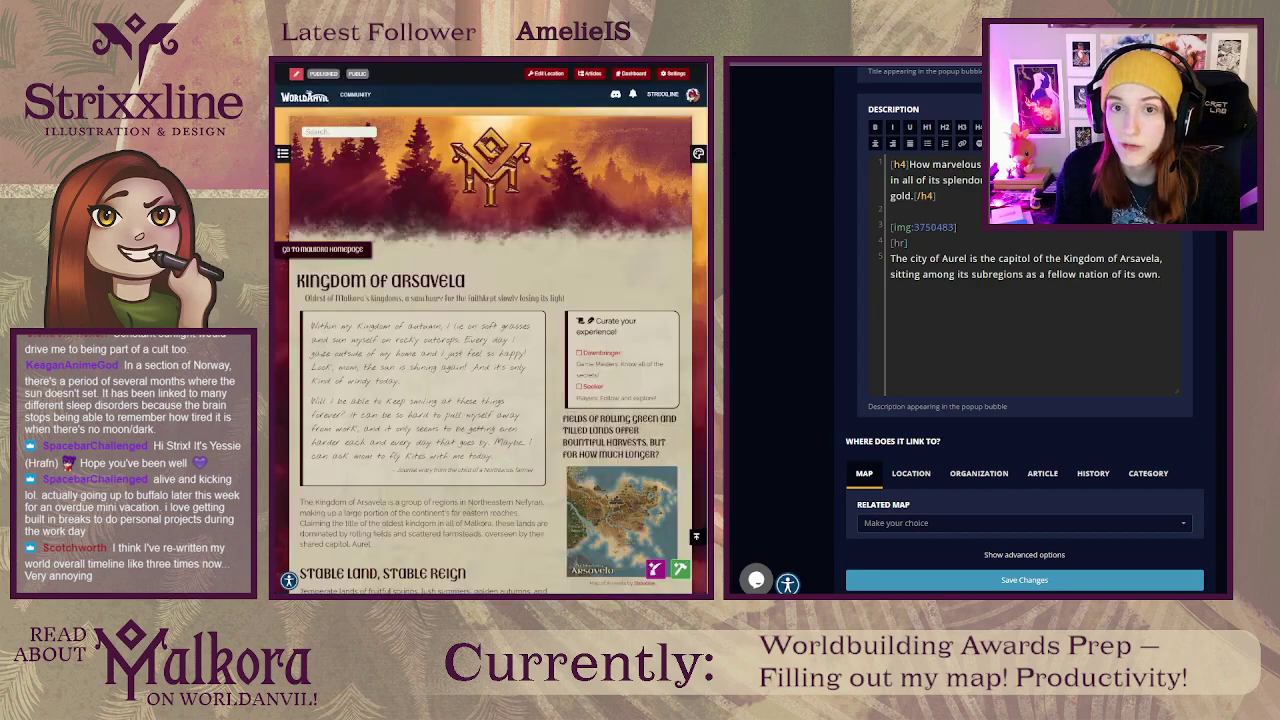
pyautogui.hotkey('ctrl', 'Tab')
pyautogui.press('F5')
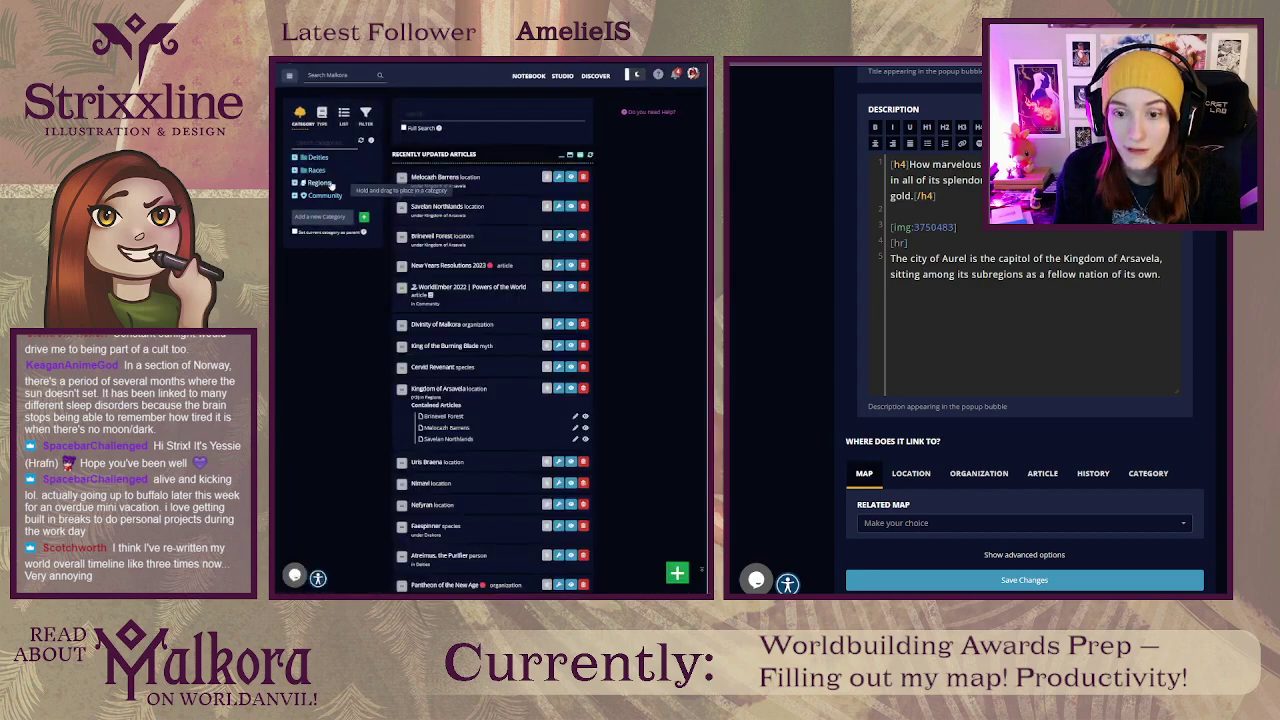
pyautogui.click(321, 183)
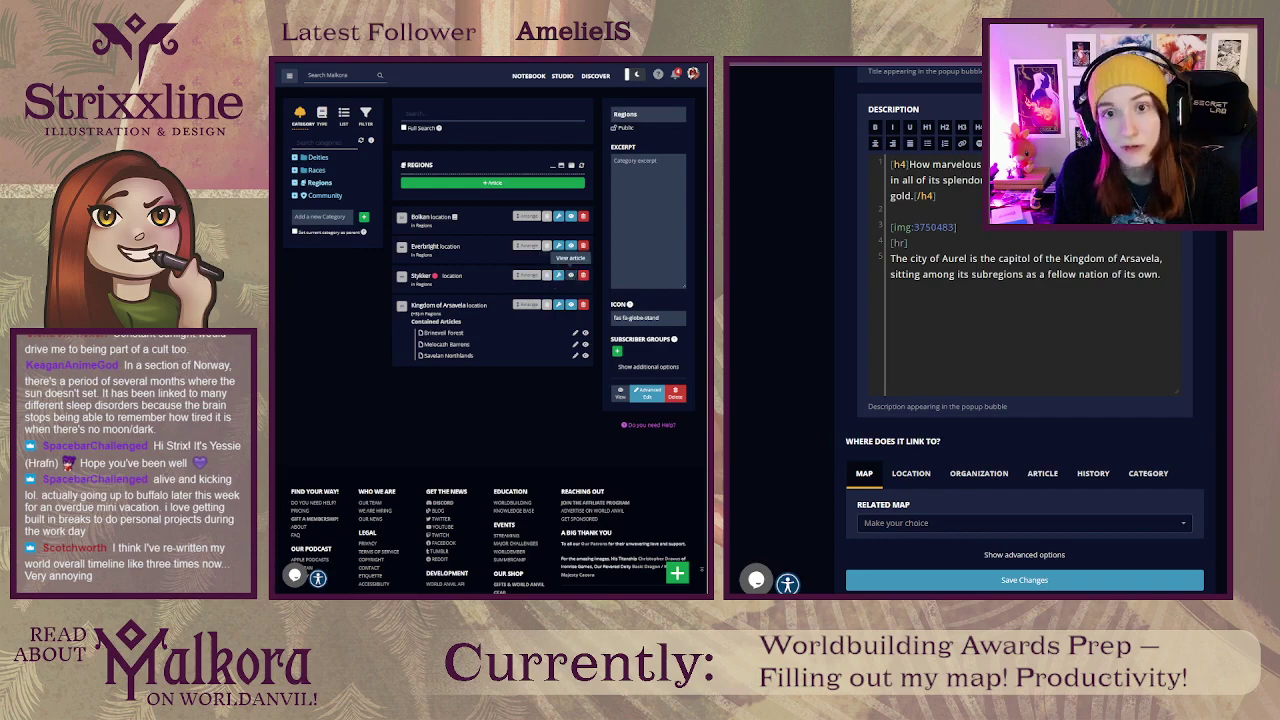
# Step: View the Stykker article from the Regions category and examine its text, sidebar and metadata
pyautogui.click(571, 274)
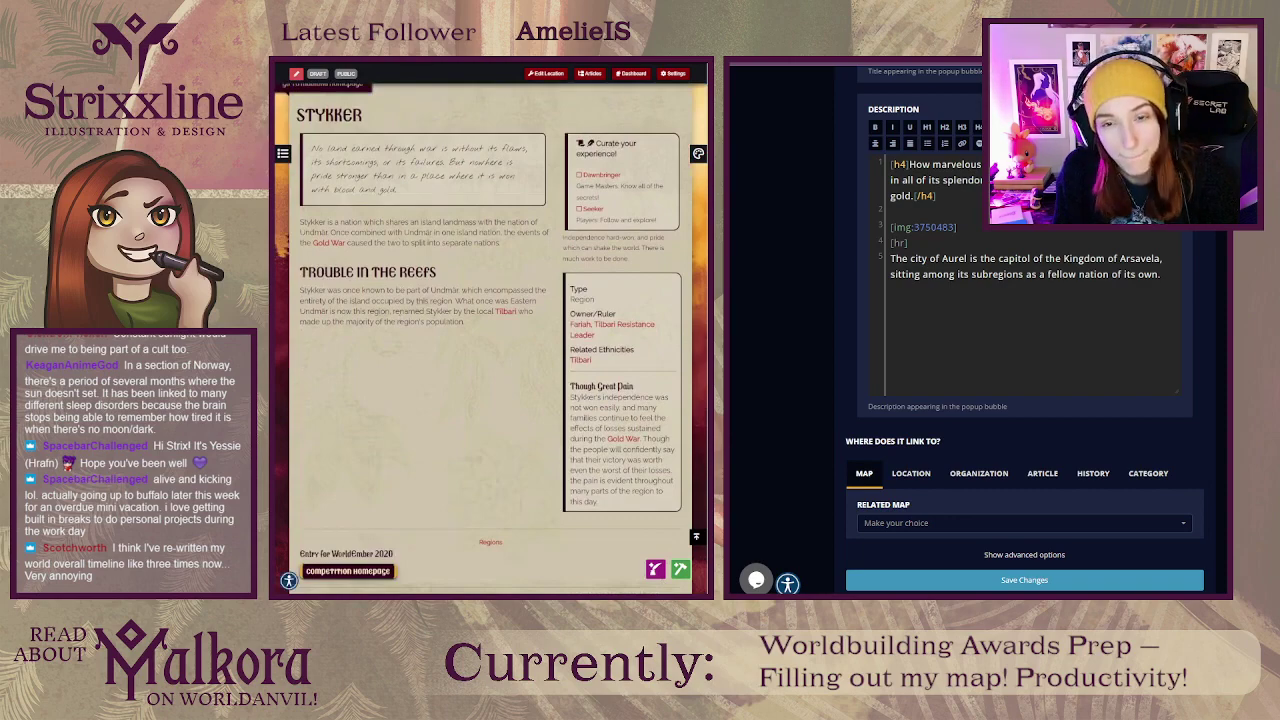
pyautogui.scroll(-10, 330, 348)
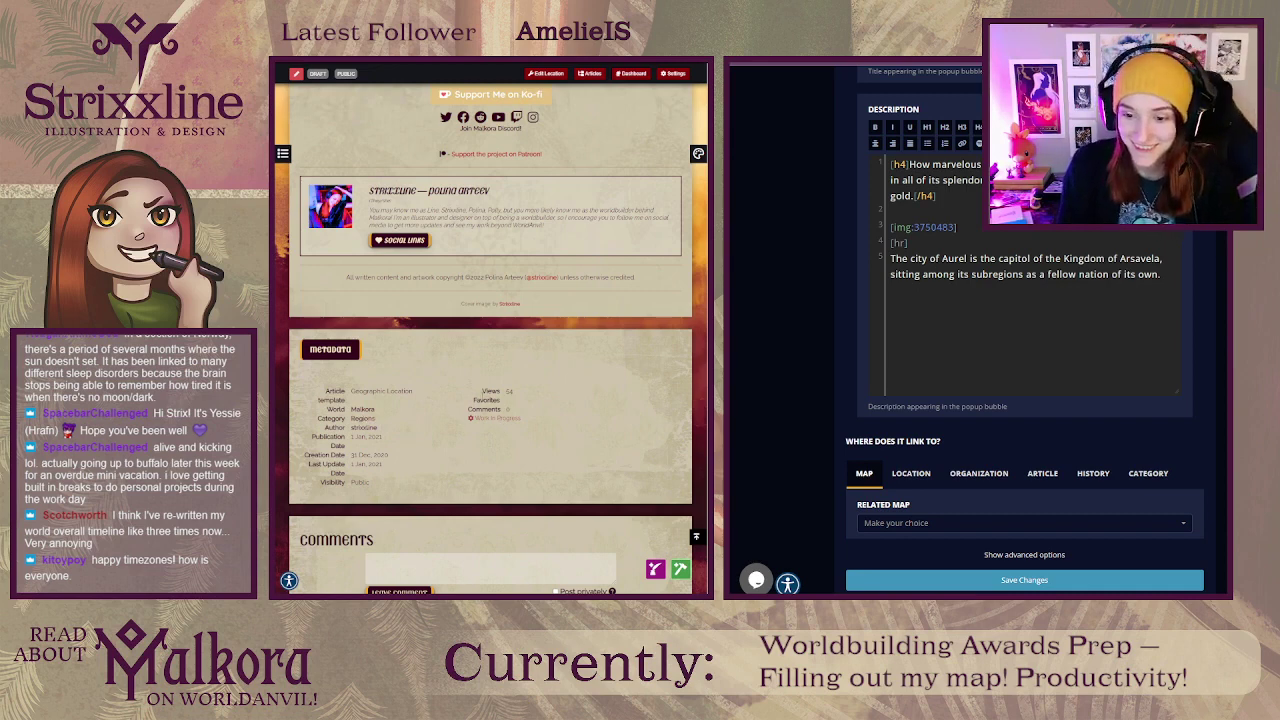
pyautogui.scroll(5, 533, 381)
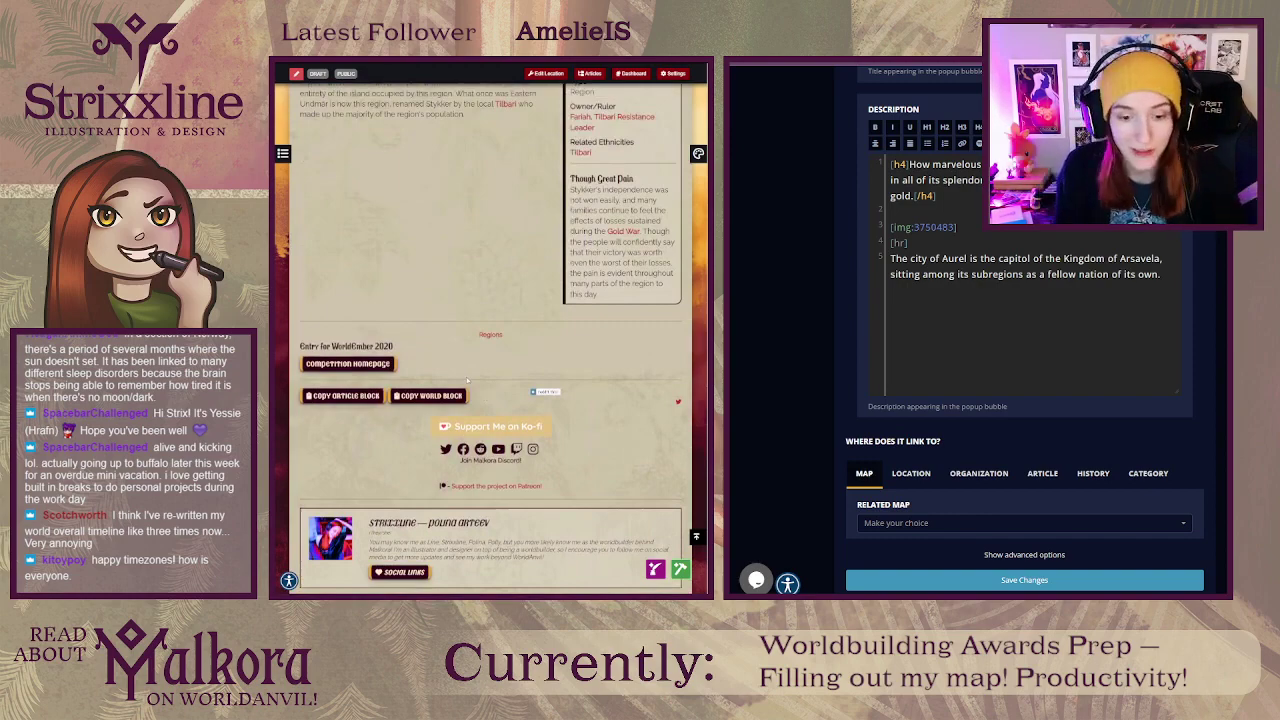
pyautogui.scroll(5, 481, 359)
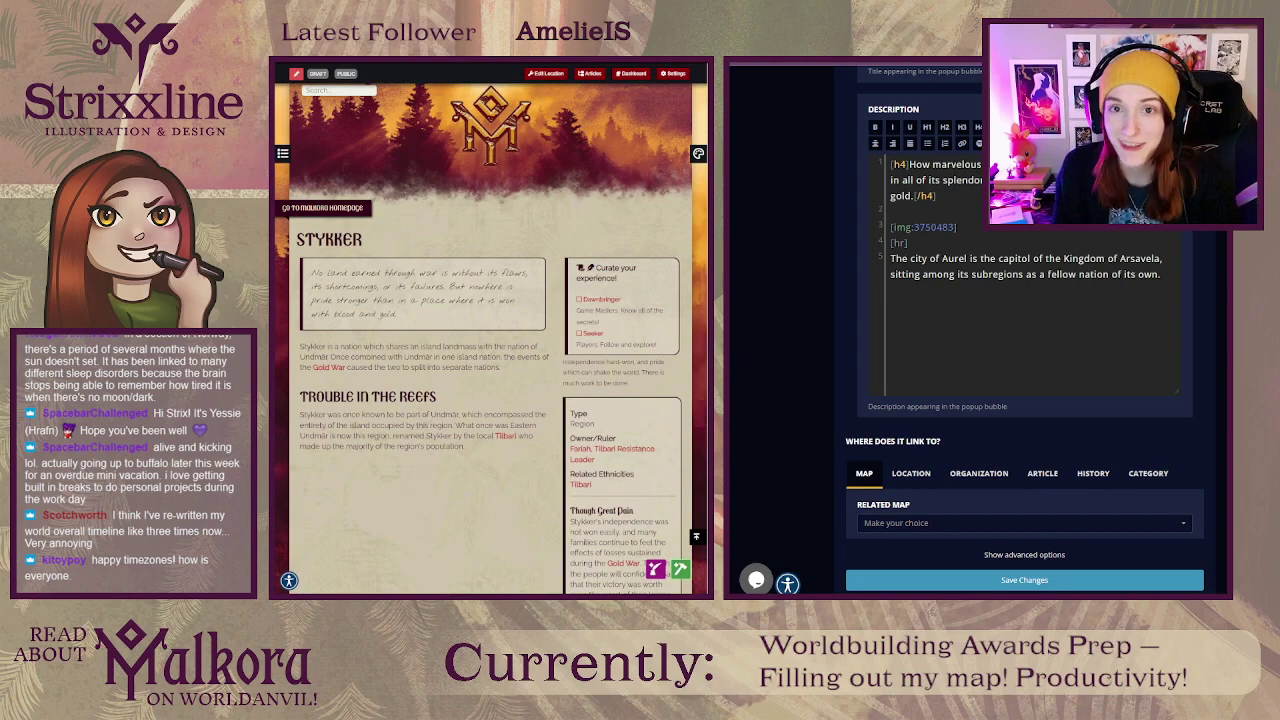
pyautogui.scroll(-10, 363, 176)
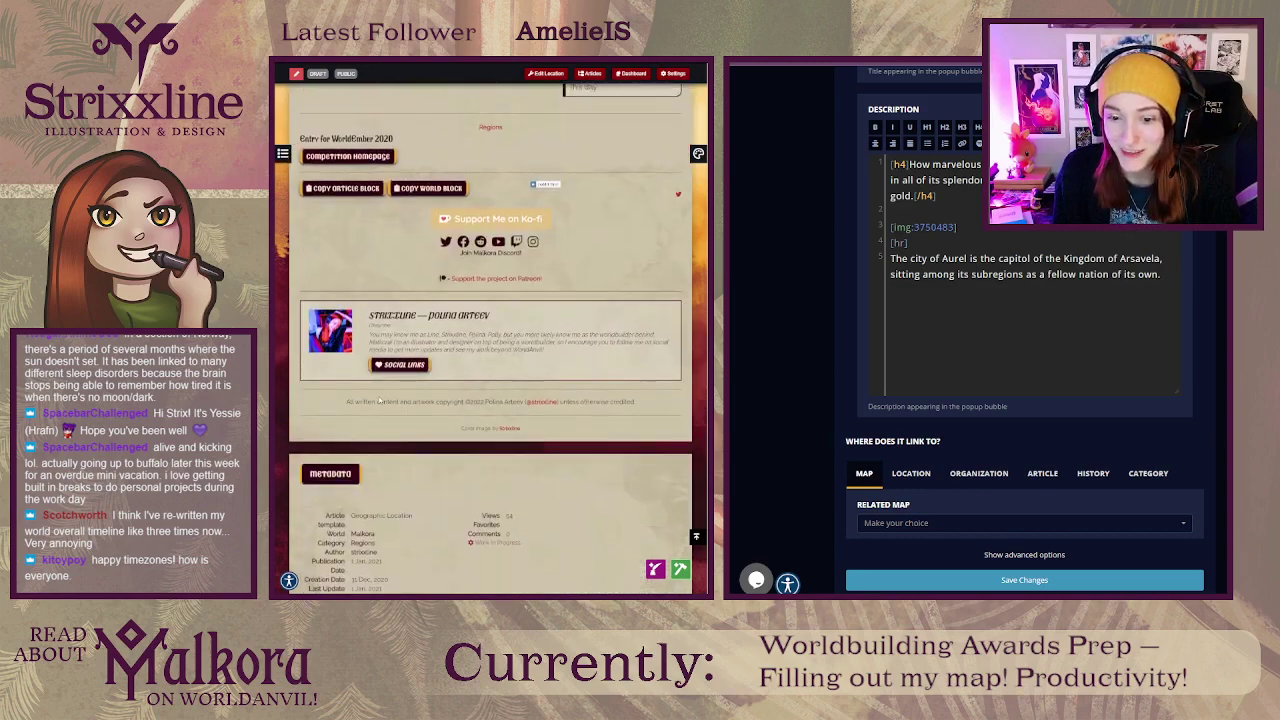
pyautogui.scroll(-2, 379, 401)
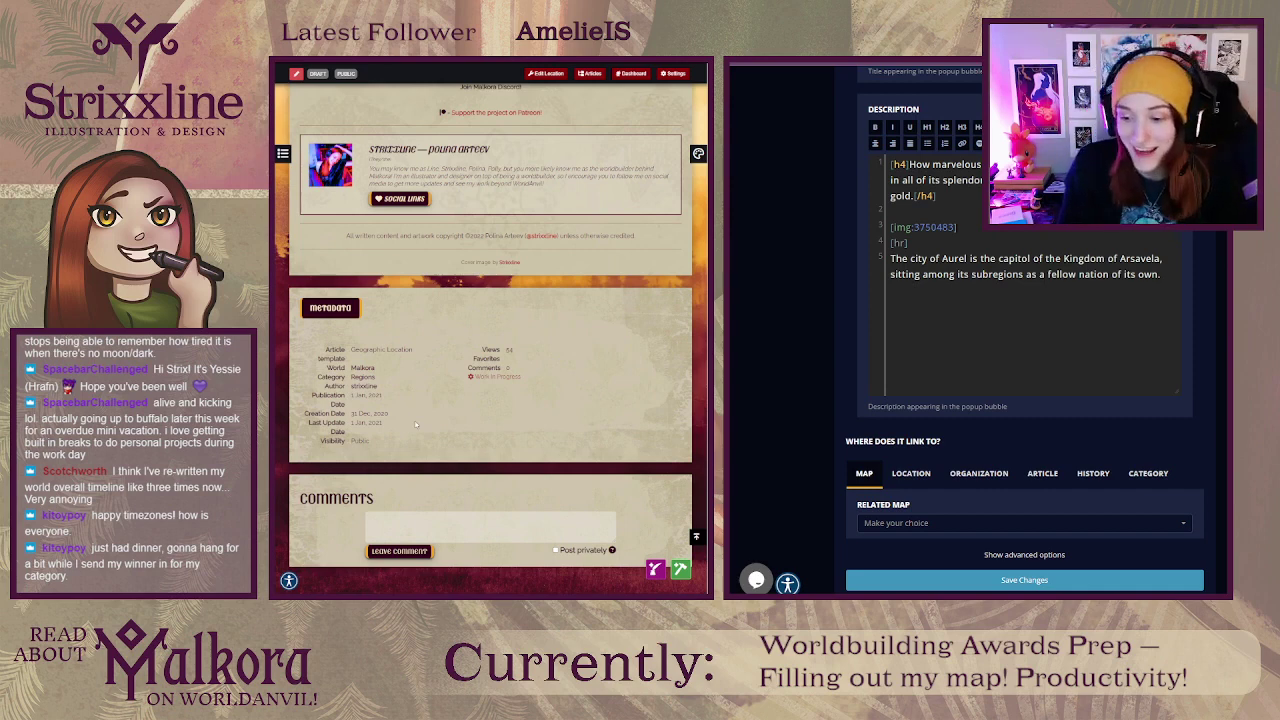
pyautogui.scroll(3, 412, 400)
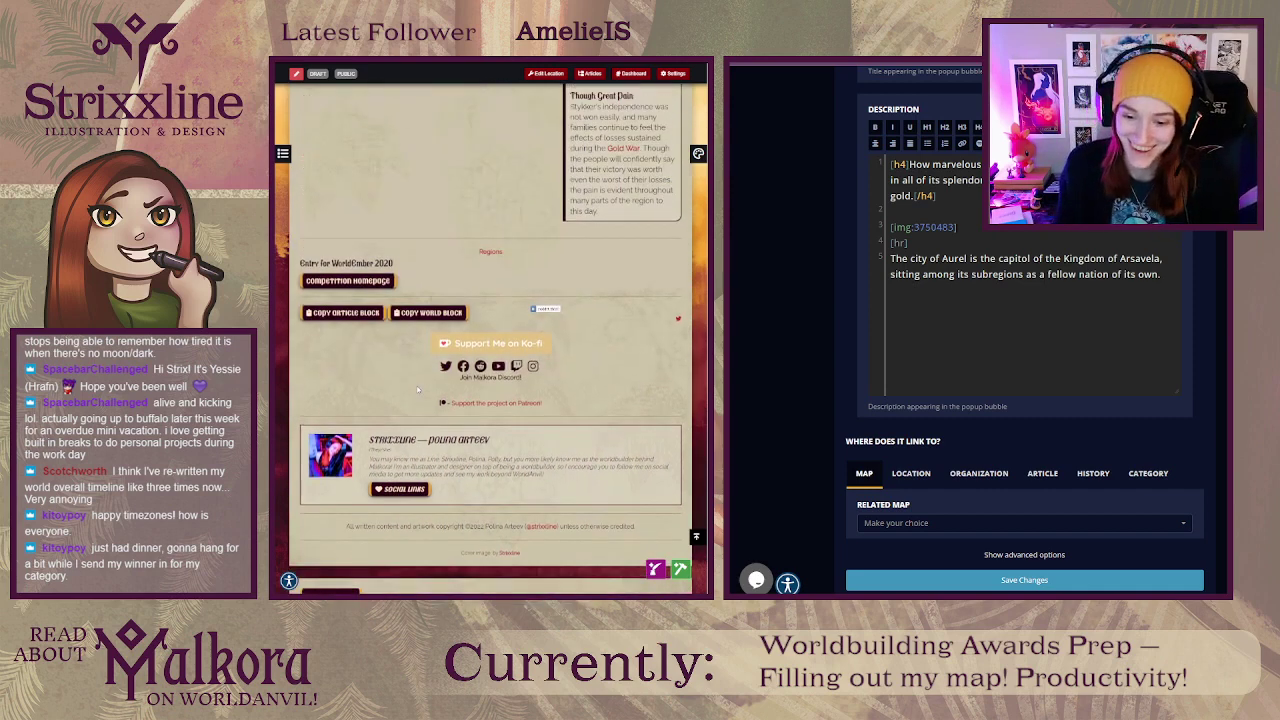
pyautogui.scroll(5, 296, 301)
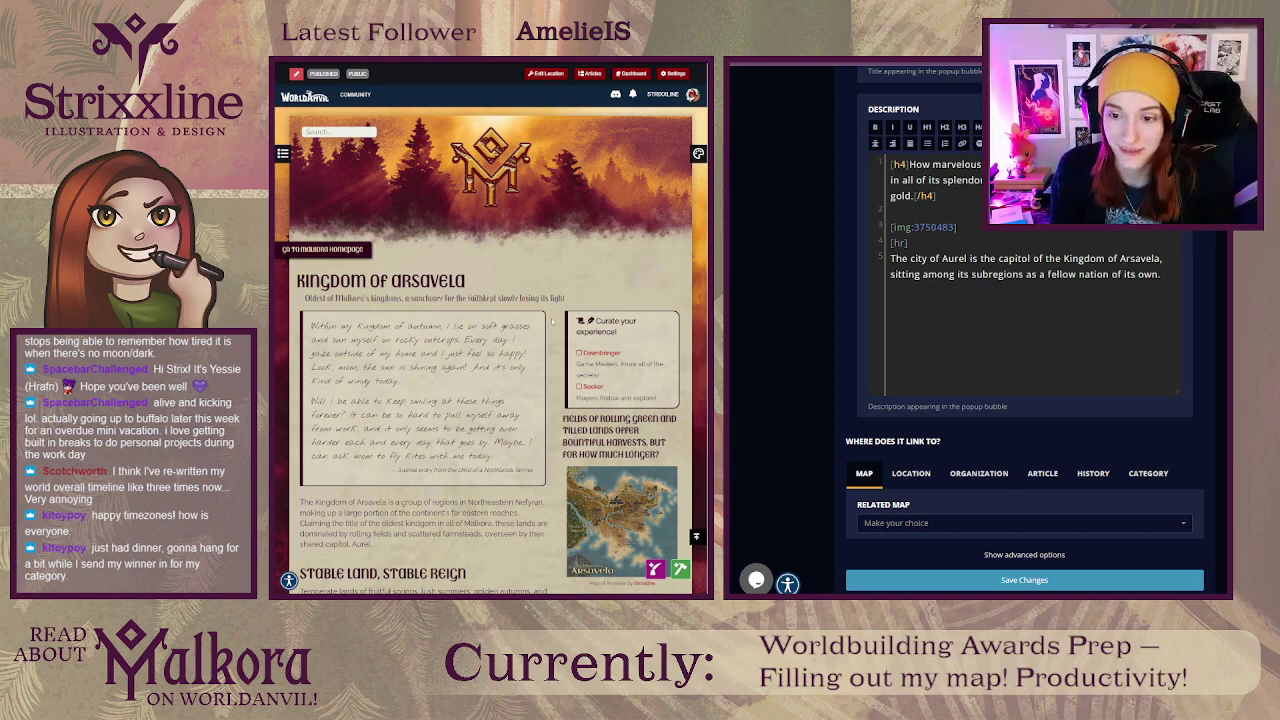
# Step: Browse the article manager by type and list all Geographic Locations articles
pyautogui.scroll(-3, 551, 320)
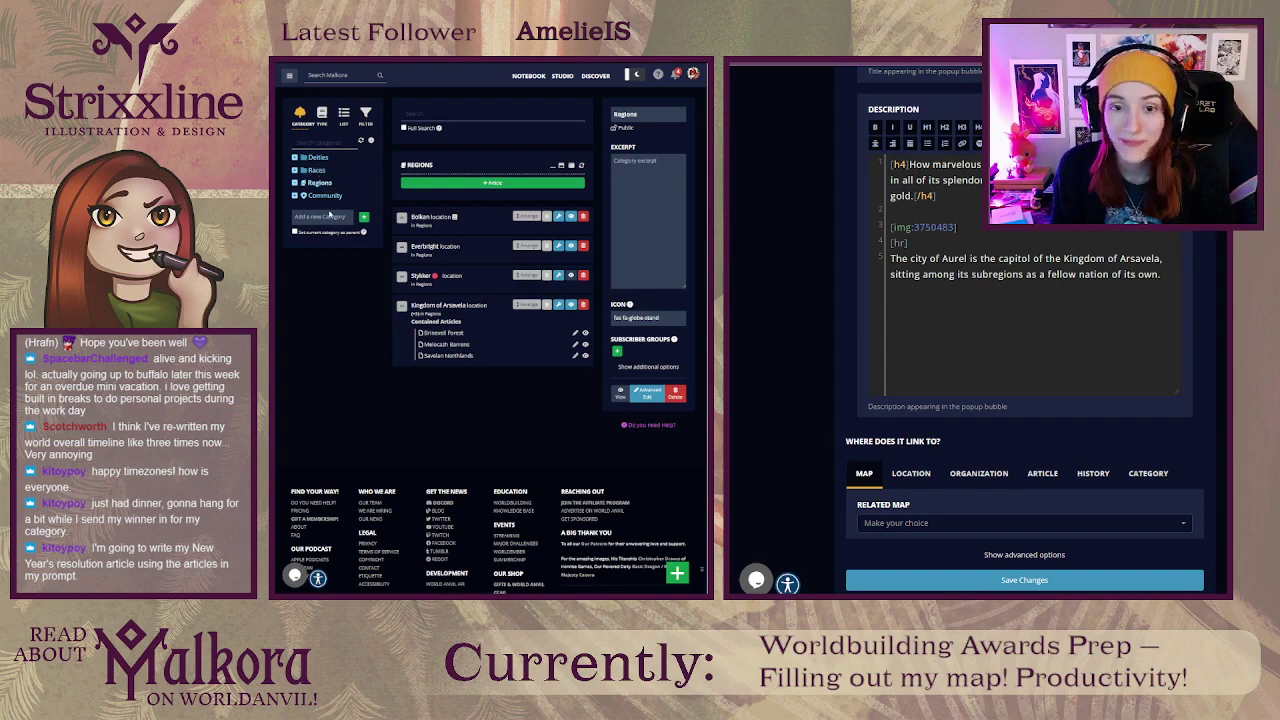
pyautogui.click(321, 114)
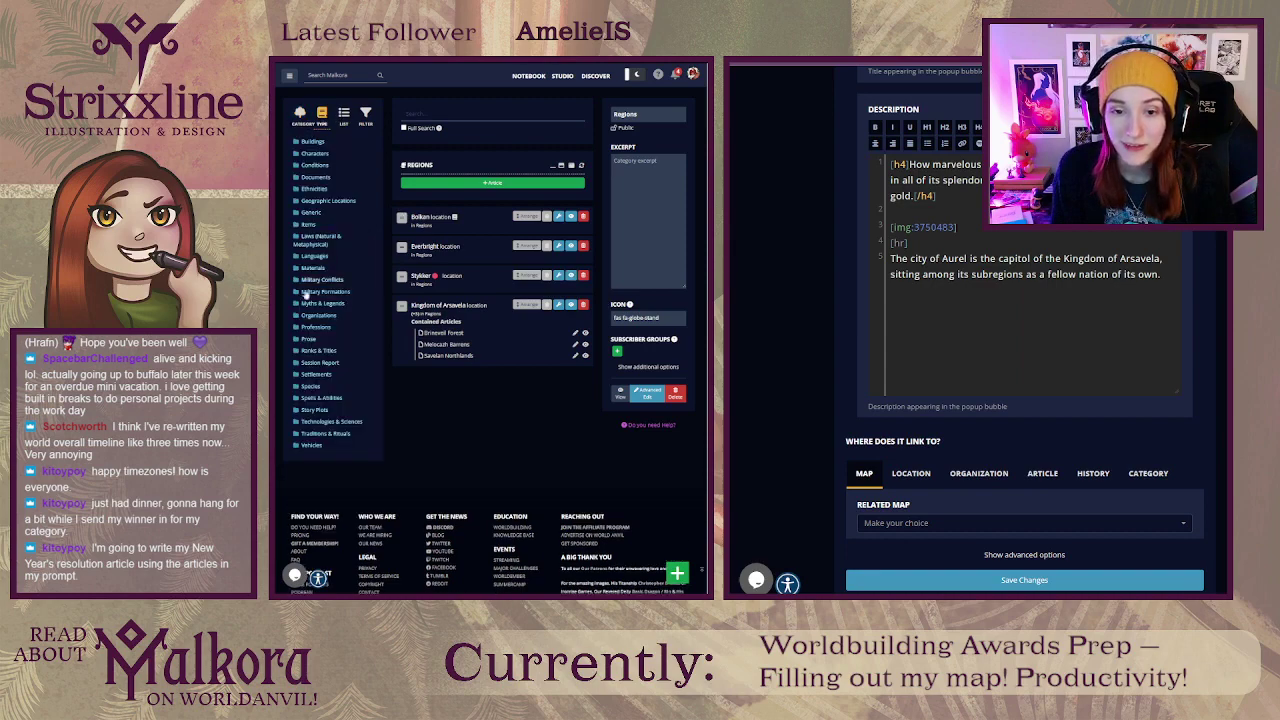
pyautogui.click(320, 201)
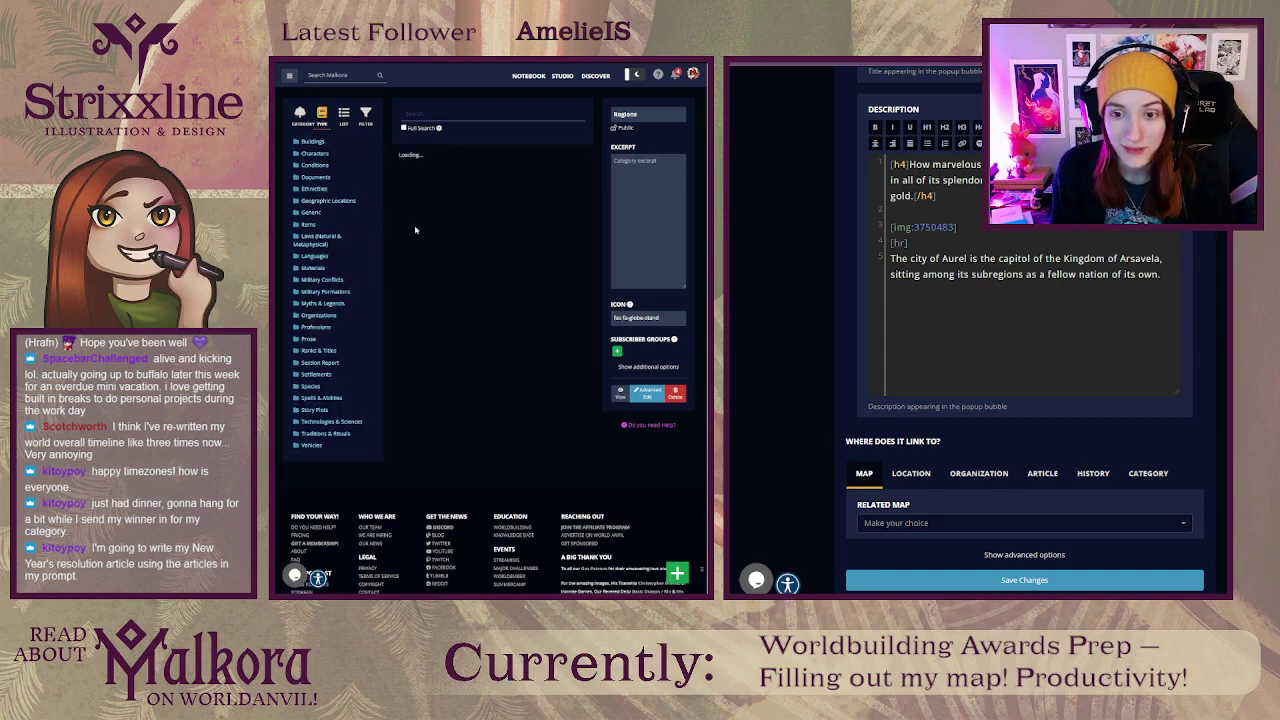
pyautogui.scroll(-1, 384, 263)
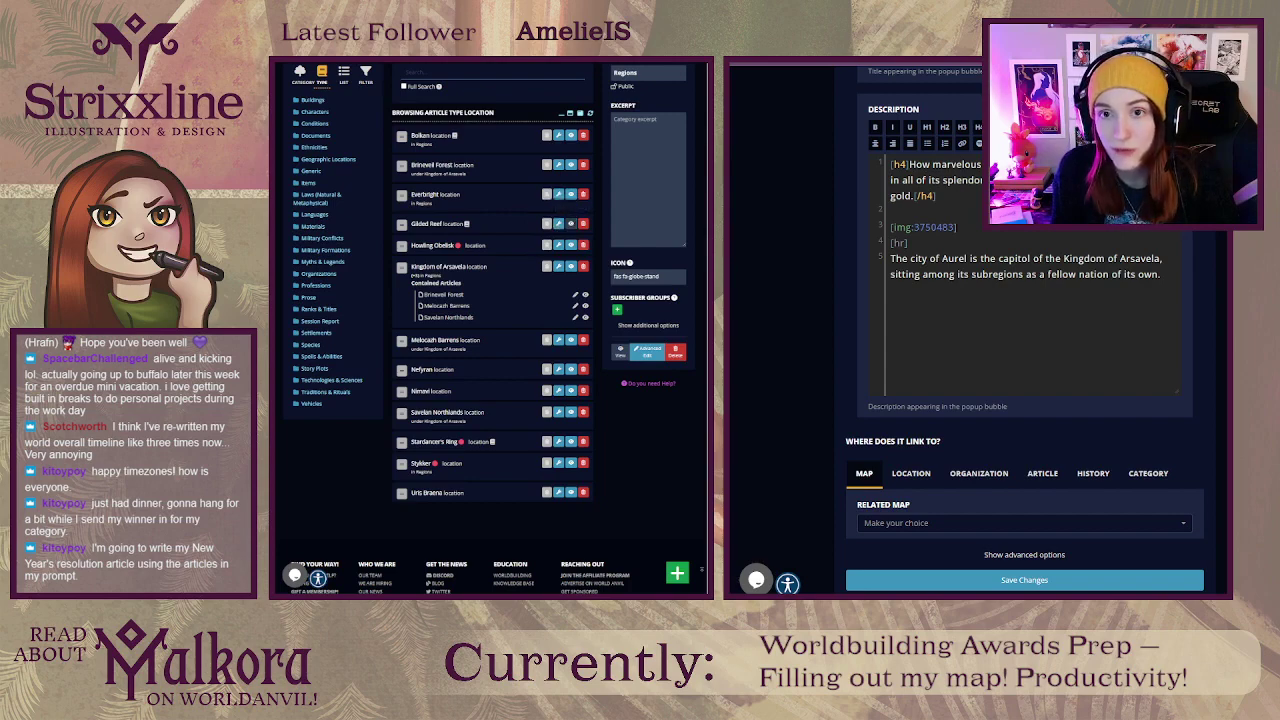
# Step: View the Gilded Reef article and examine its author's note, text and sidebar
pyautogui.click(571, 223)
pyautogui.scroll(-1, 490, 330)
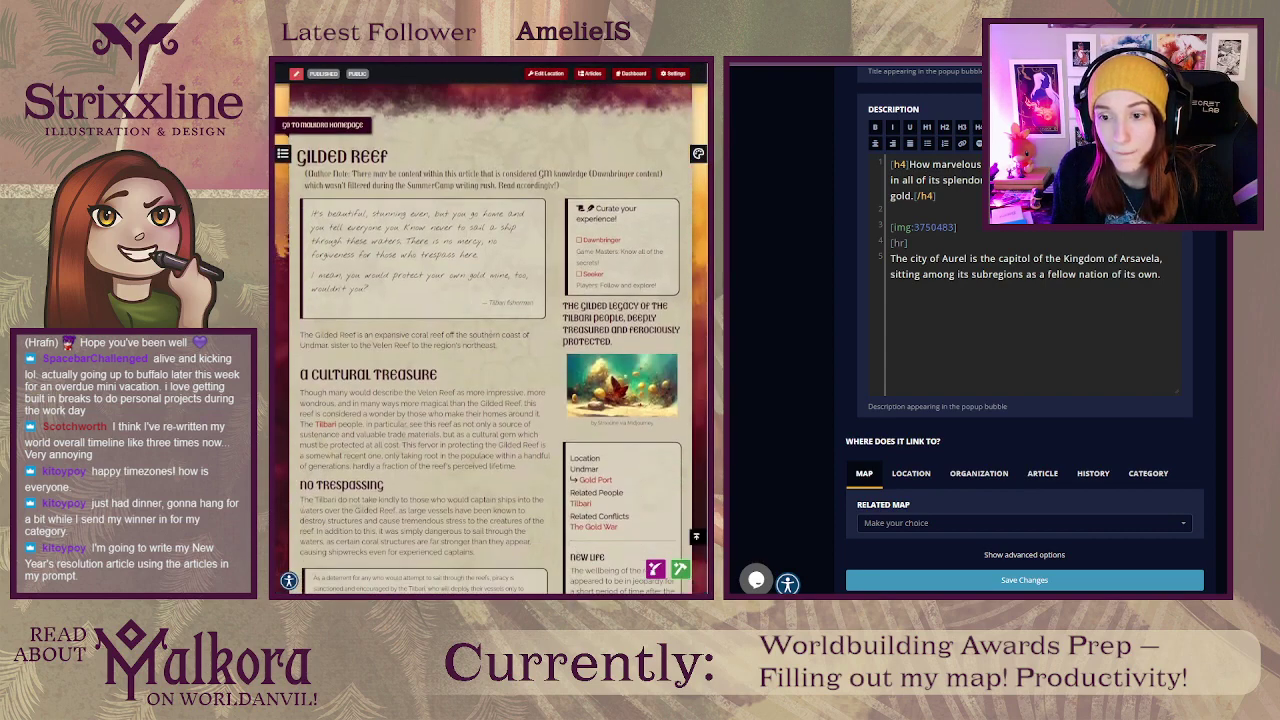
pyautogui.scroll(-5, 490, 334)
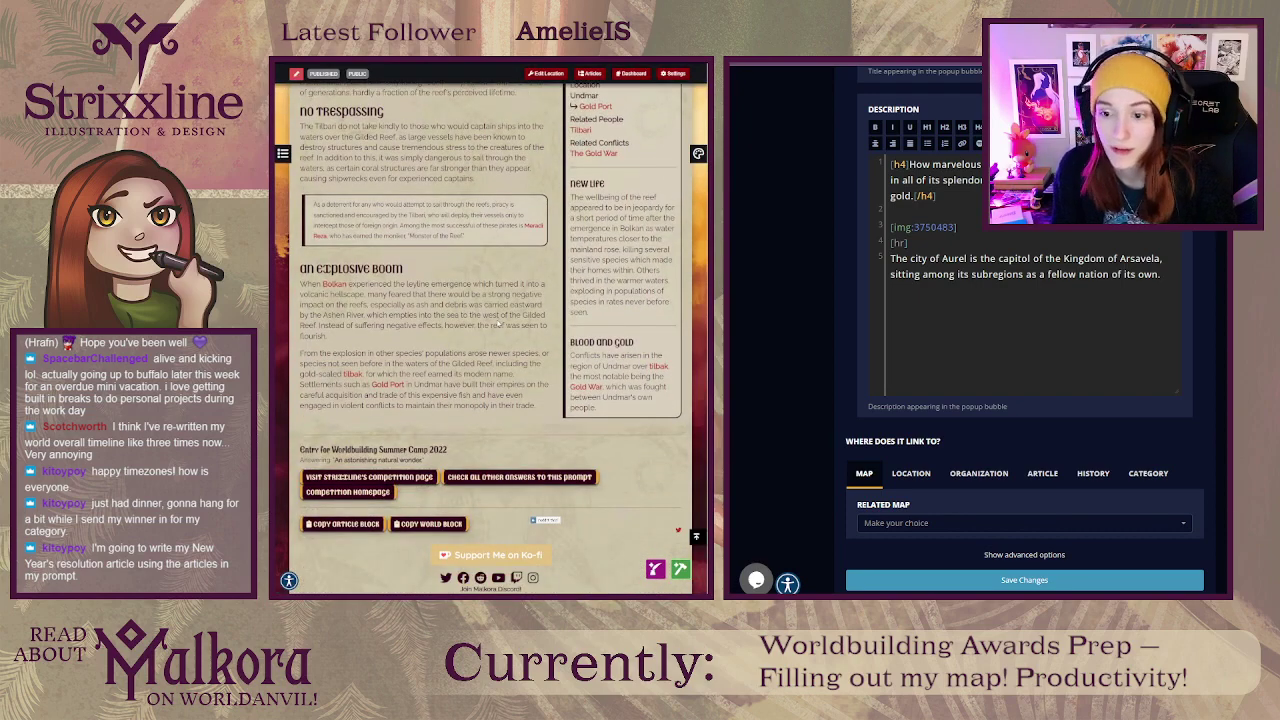
pyautogui.scroll(10, 499, 323)
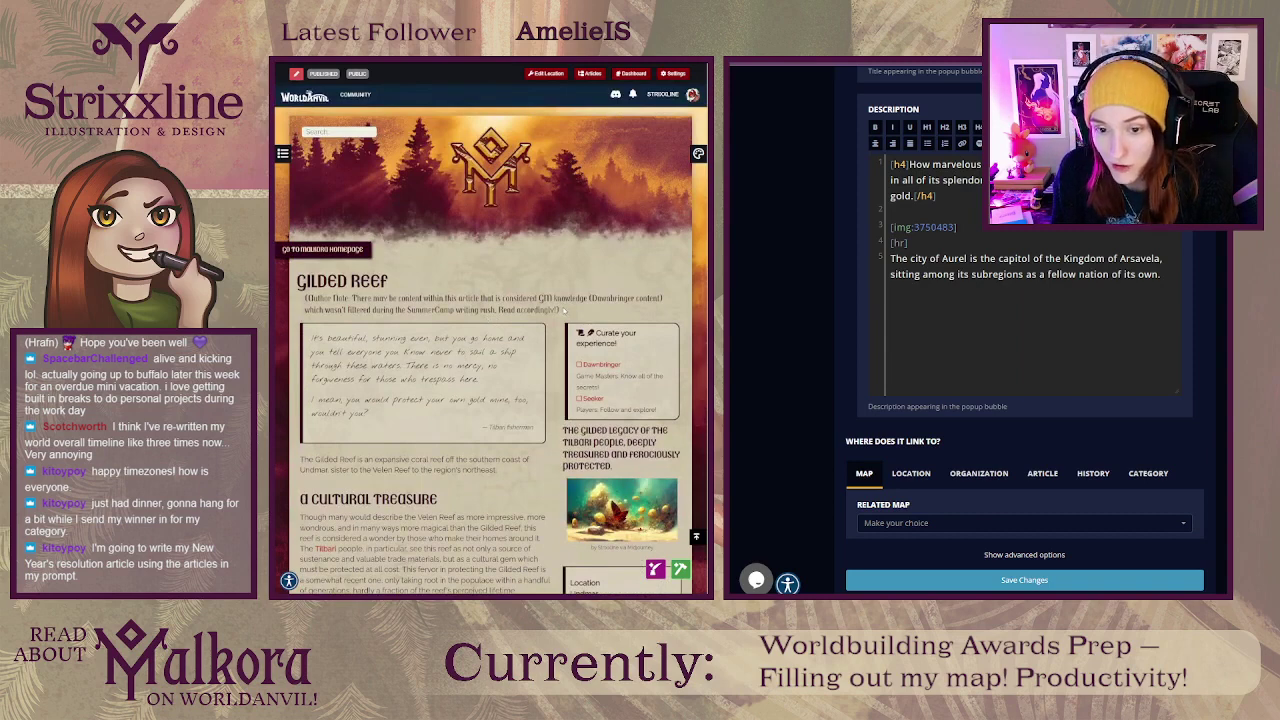
pyautogui.moveTo(564, 310); pyautogui.dragTo(305, 297)
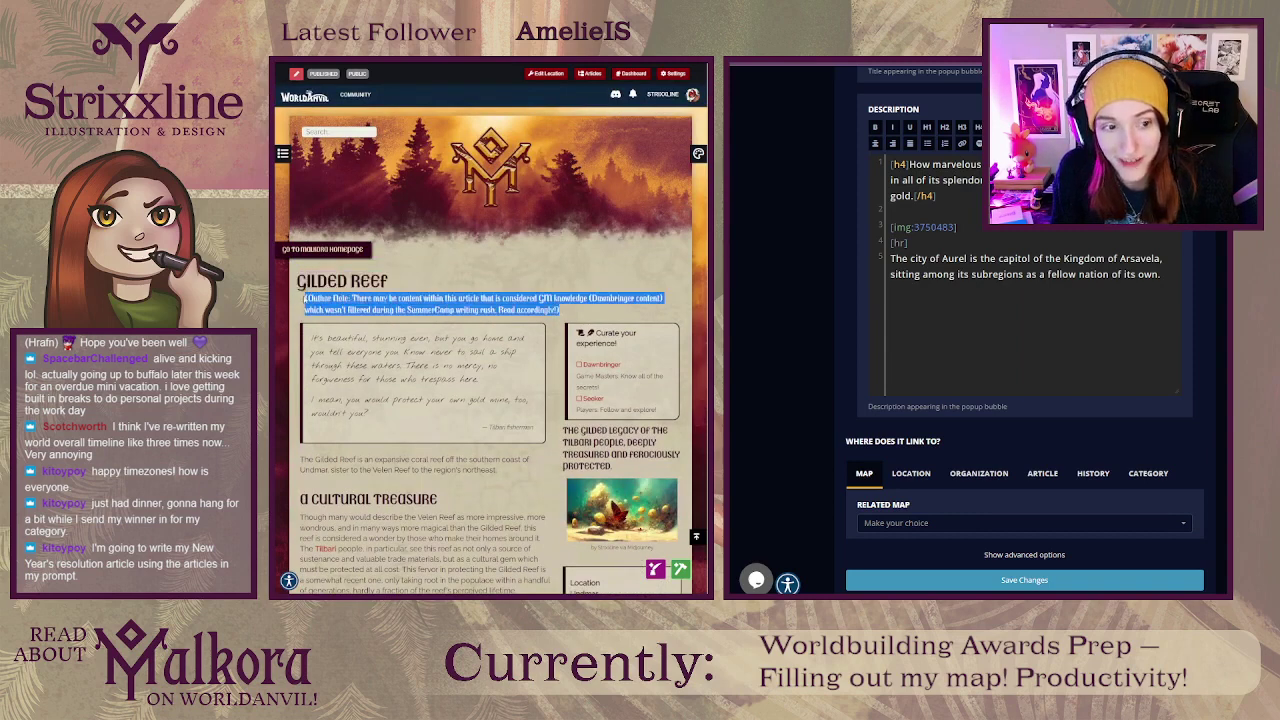
pyautogui.click(562, 311)
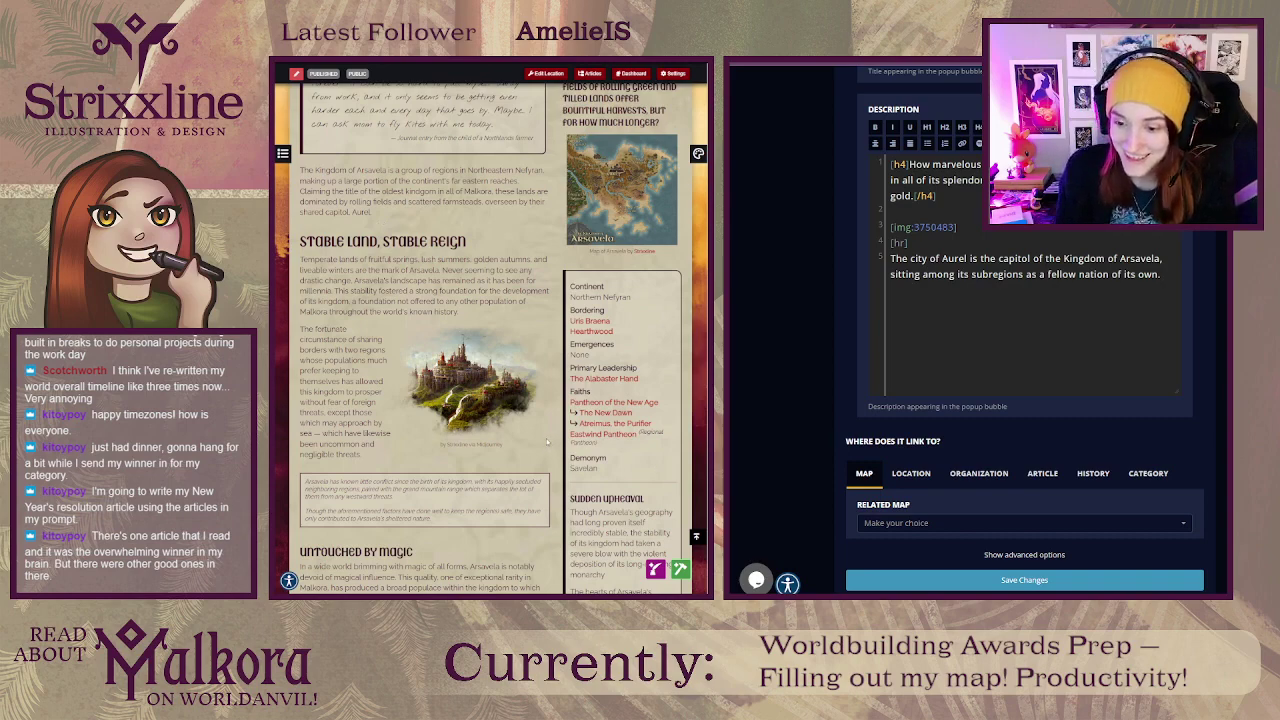
# Step: Open the Nimavi article for editing, set its parent category to Regions and save the change
pyautogui.scroll(-2, 549, 440)
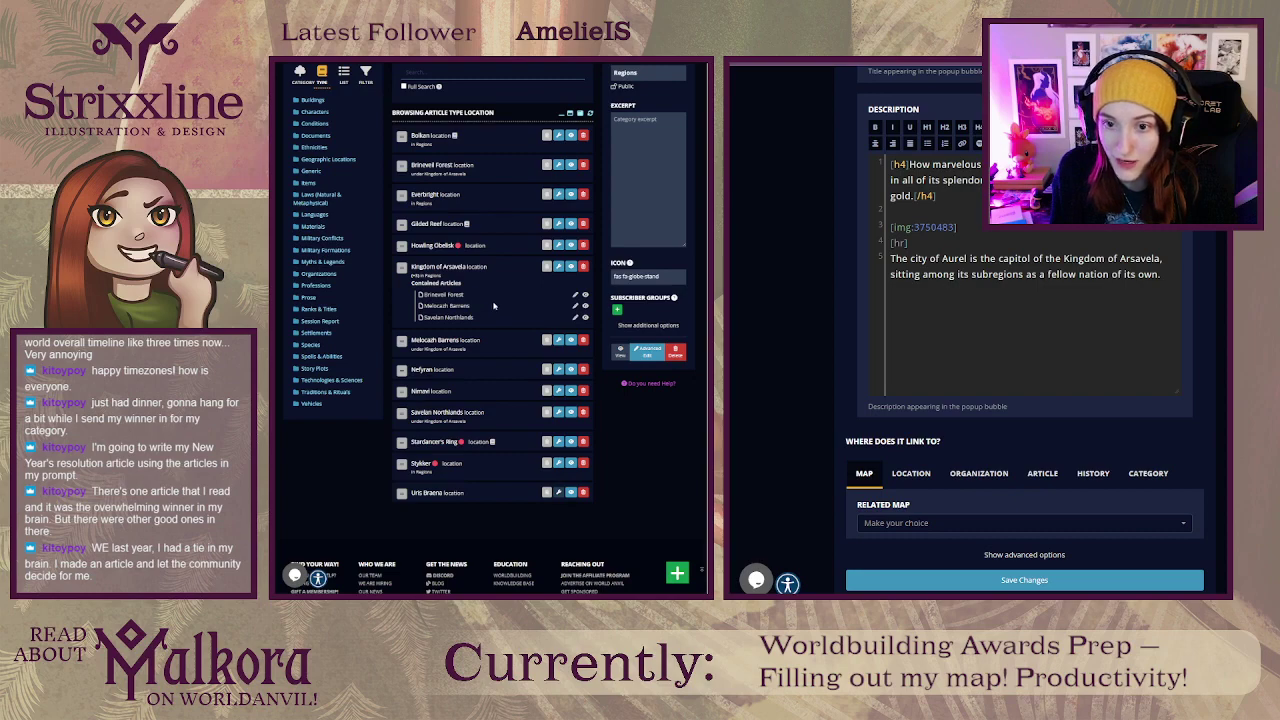
pyautogui.scroll(-2, 493, 306)
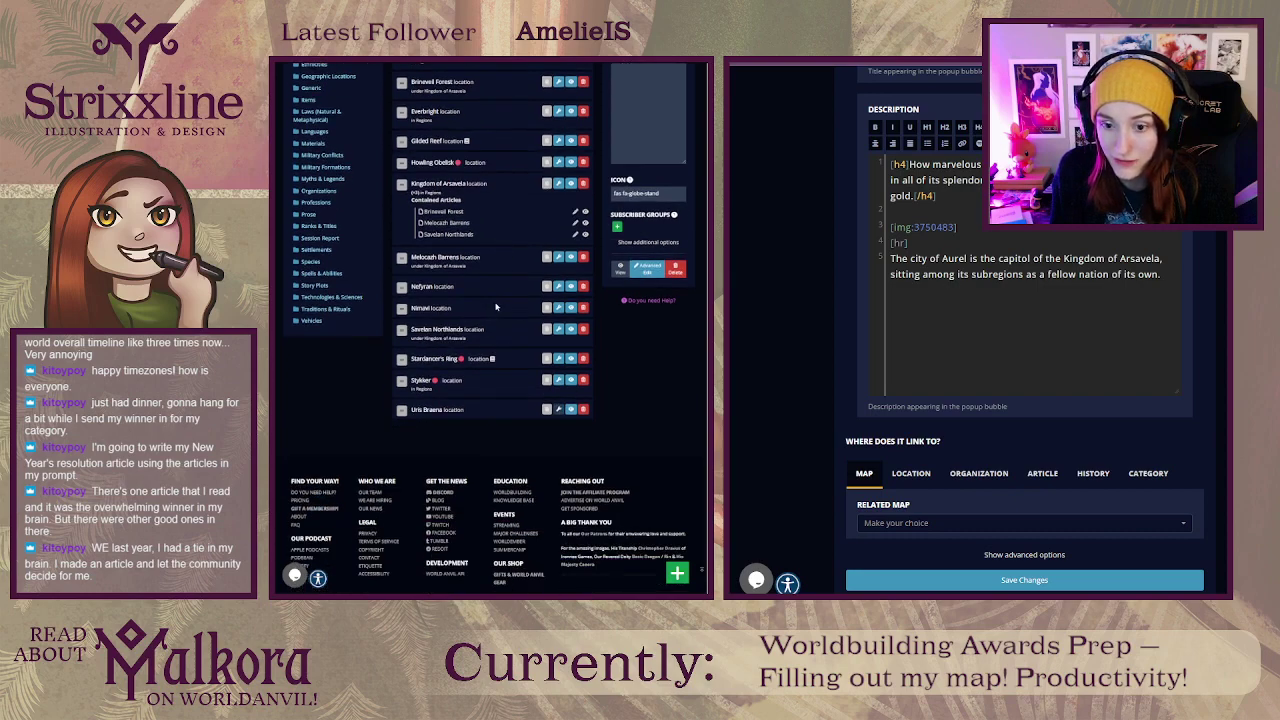
pyautogui.scroll(3, 495, 307)
pyautogui.hotkey('ctrl', 'Tab')
pyautogui.hotkey('ctrl', 'Tab')
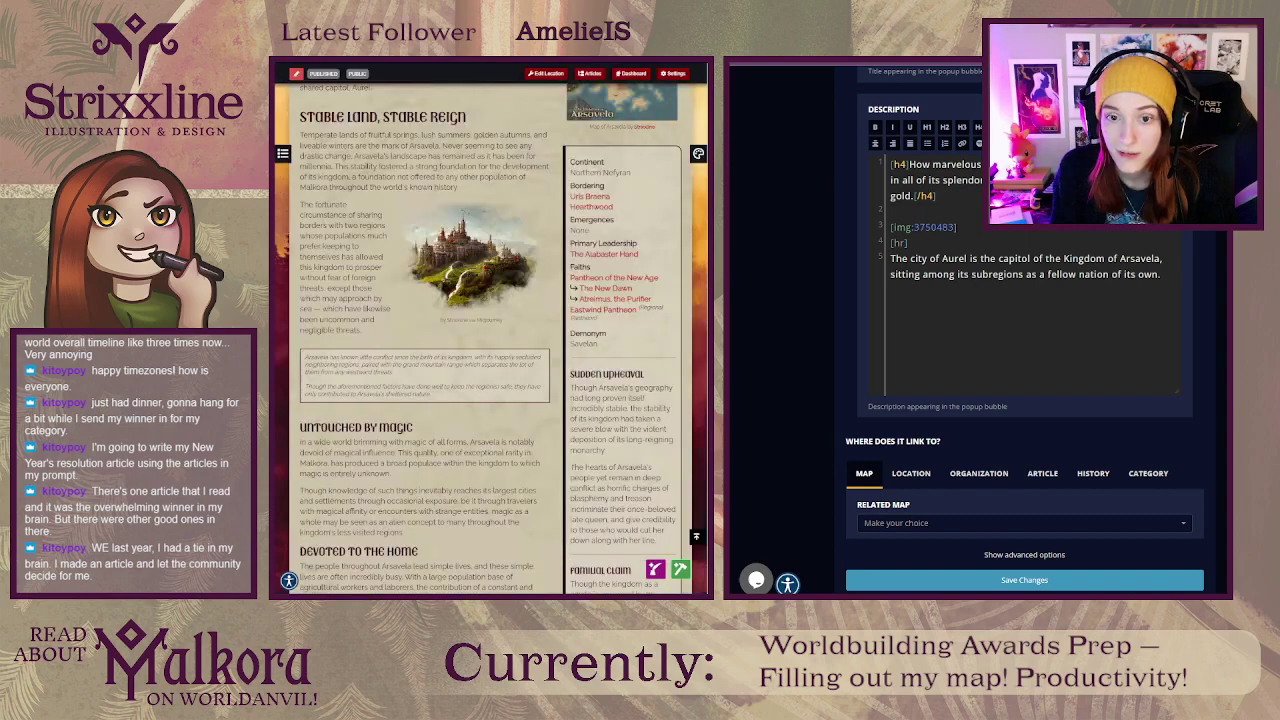
pyautogui.hotkey('ctrl', 'Tab')
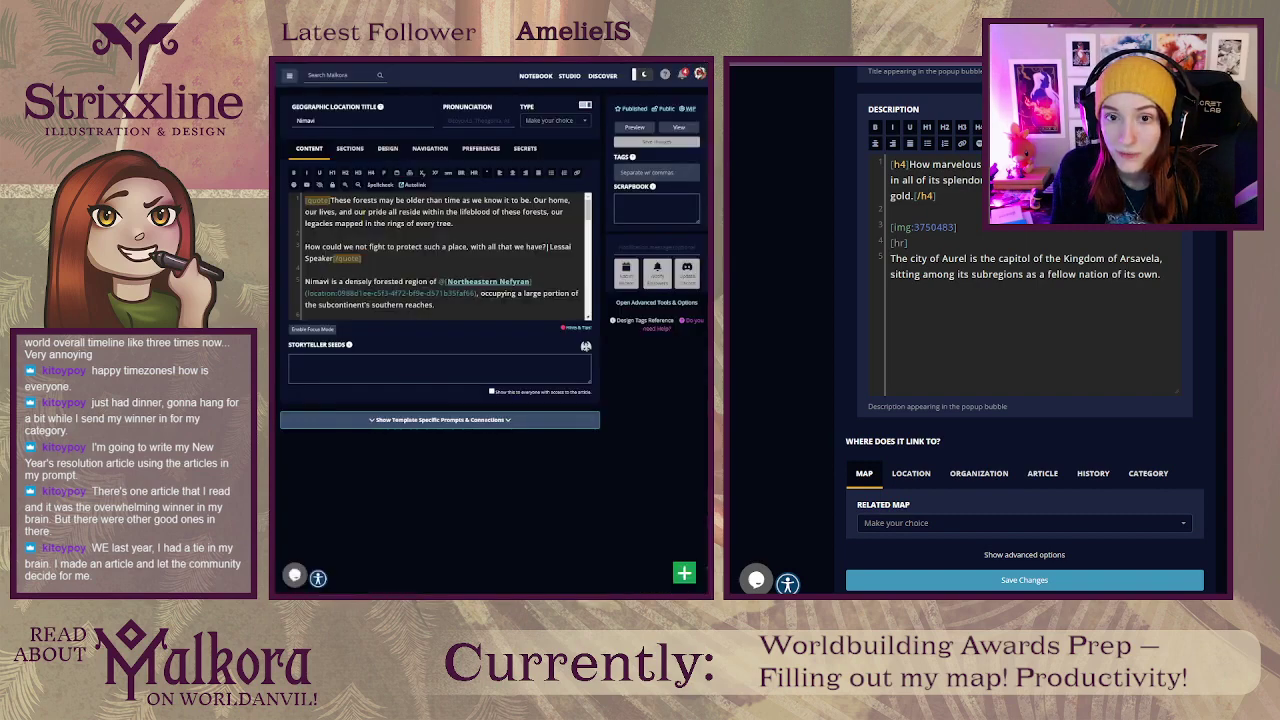
pyautogui.click(427, 149)
pyautogui.click(395, 185)
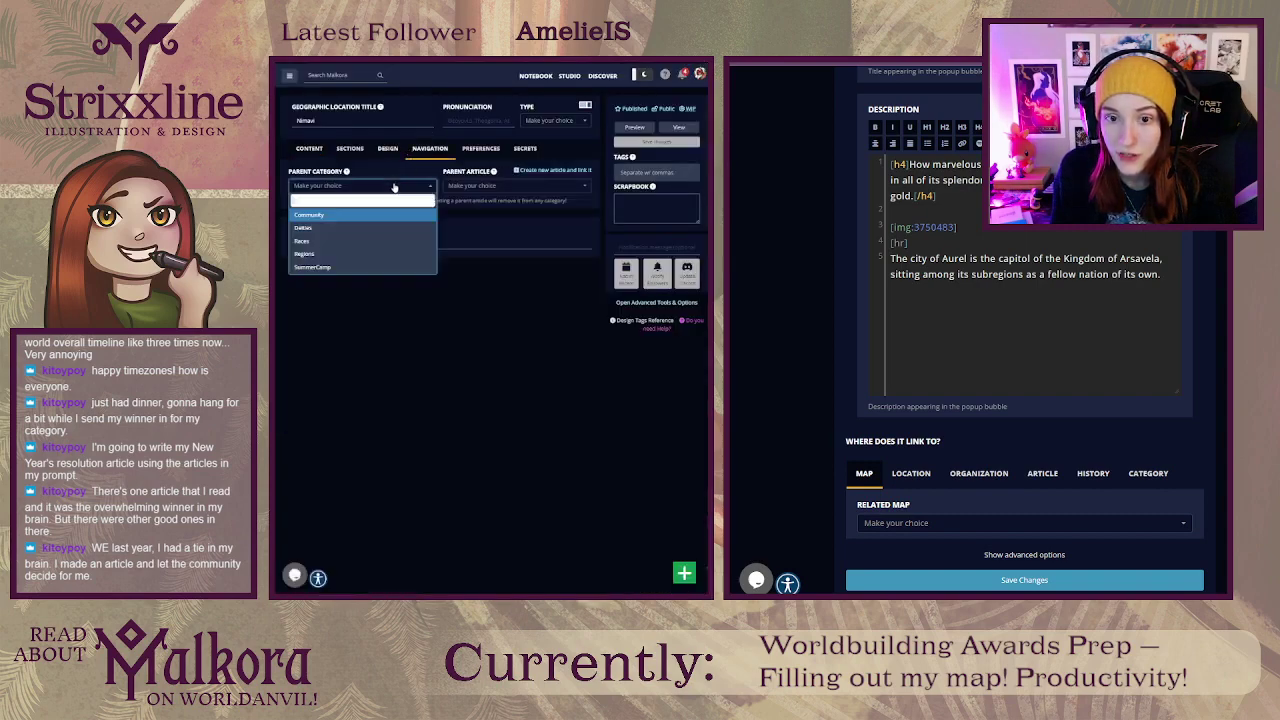
pyautogui.click(314, 253)
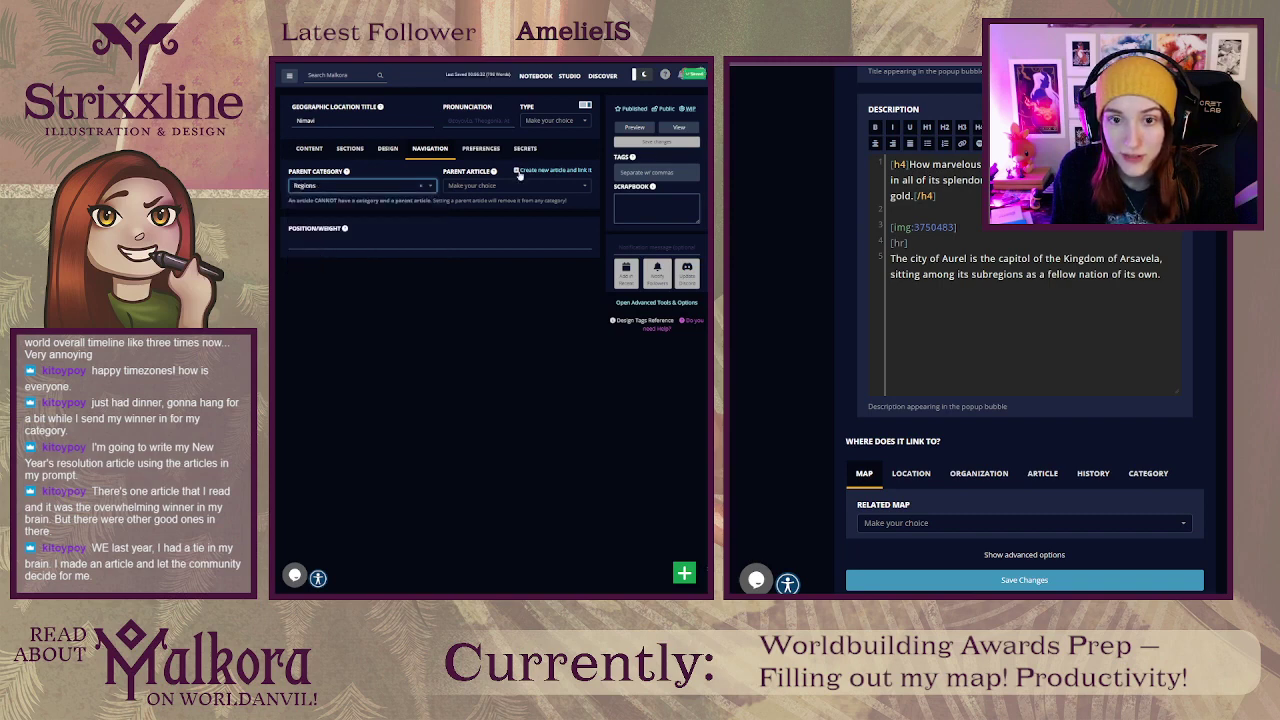
pyautogui.click(663, 143)
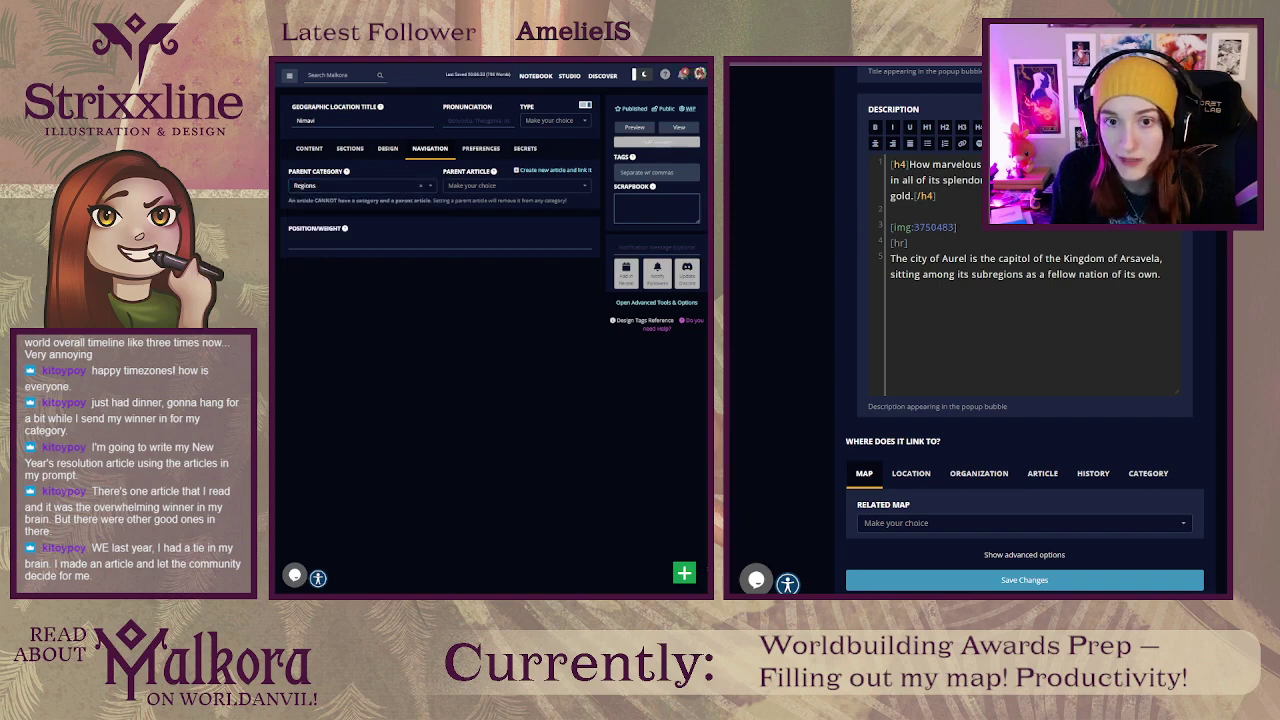
# Step: Set the parent category of the Uris Braena article to Regions and save the change
pyautogui.click(430, 148)
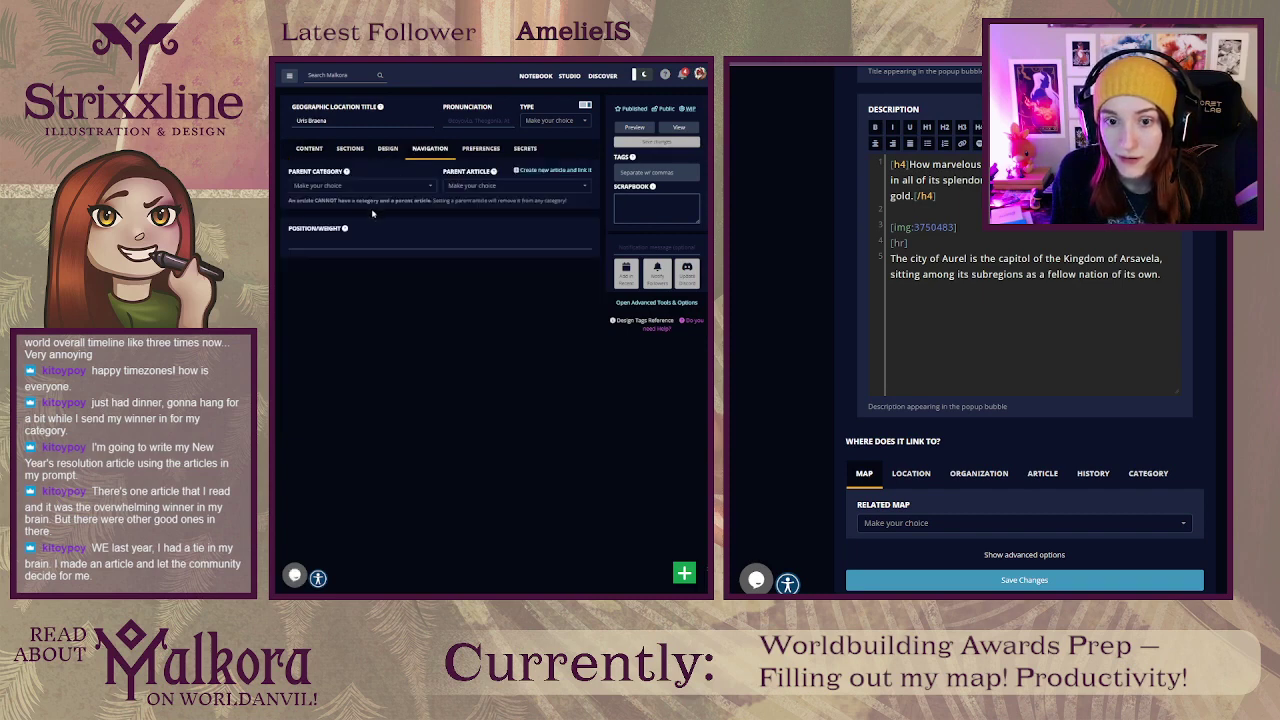
pyautogui.click(349, 187)
pyautogui.click(314, 254)
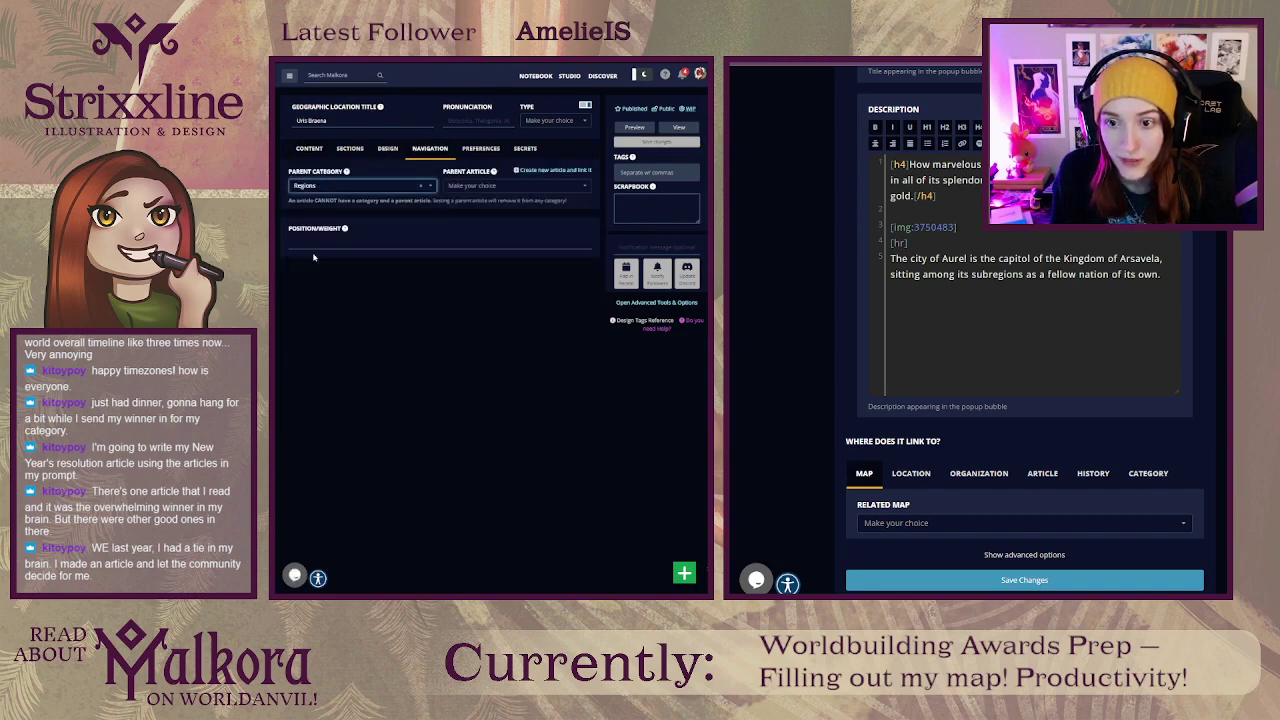
pyautogui.click(652, 145)
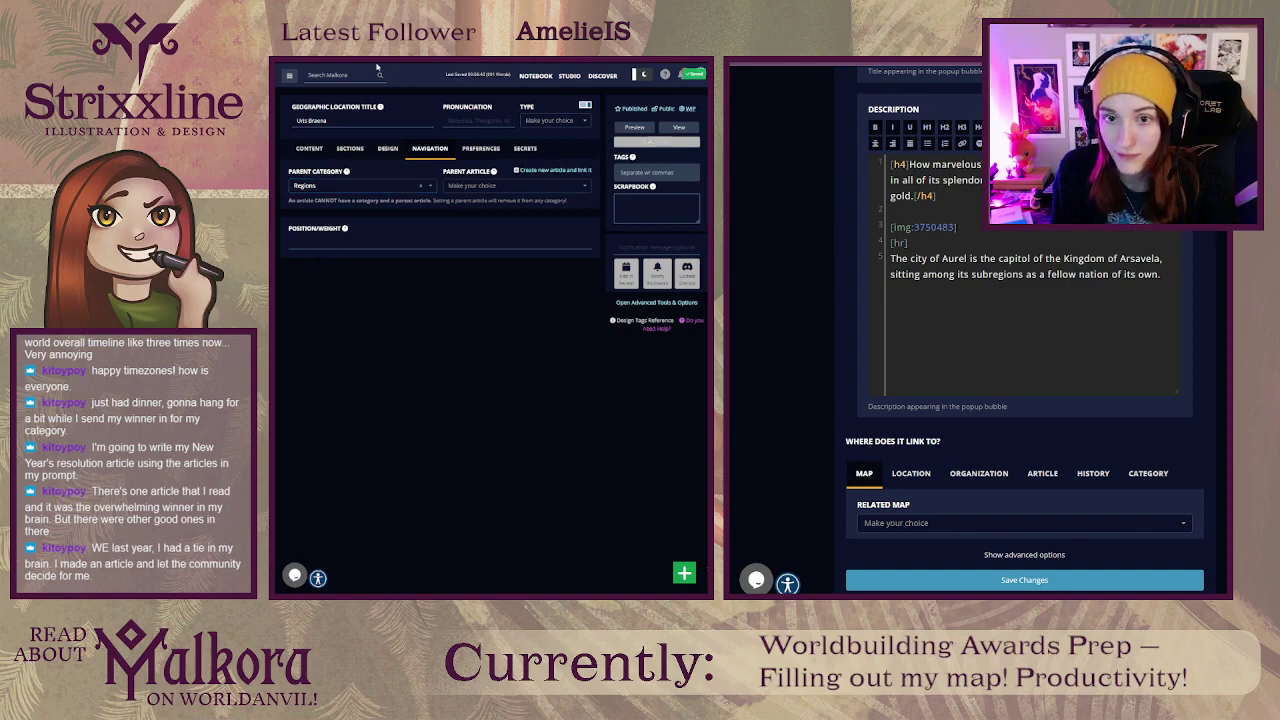
# Step: Return to the article manager and list the articles in the Regions category
pyautogui.hotkey('ctrl', 'Tab')
pyautogui.hotkey('ctrl', 'Tab')
pyautogui.hotkey('ctrl', 'Tab')
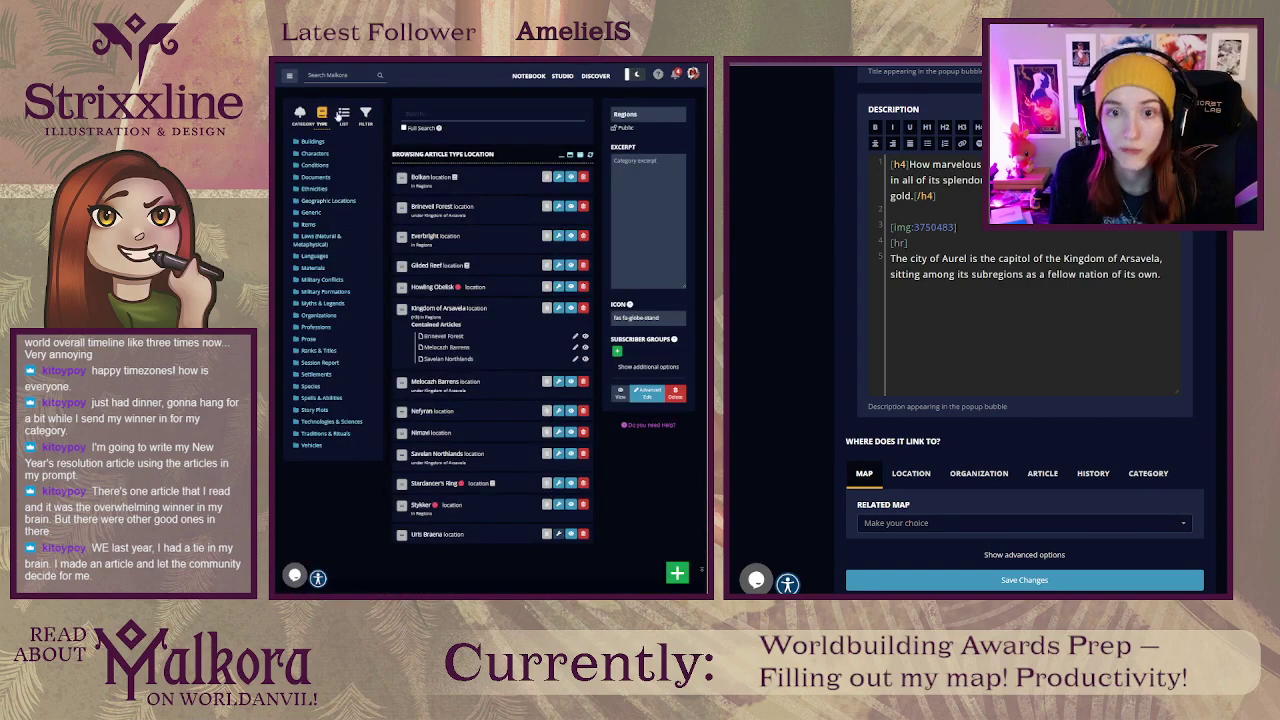
pyautogui.click(299, 113)
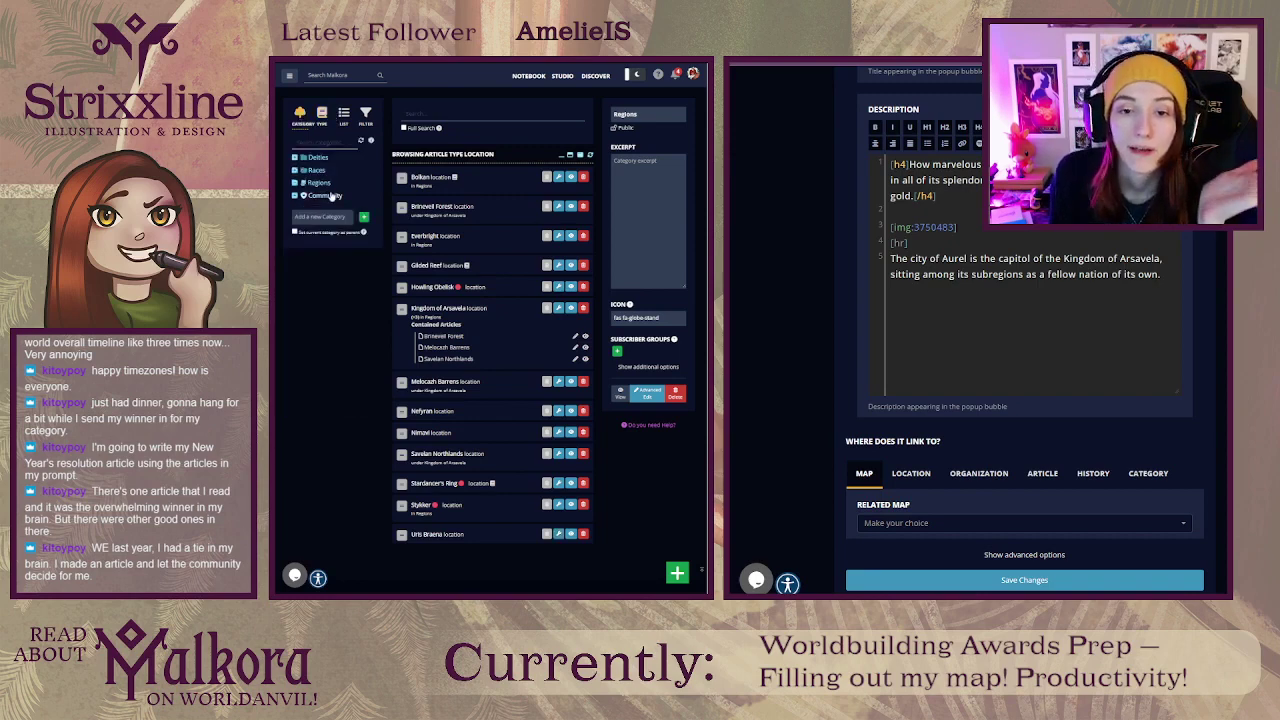
pyautogui.click(320, 184)
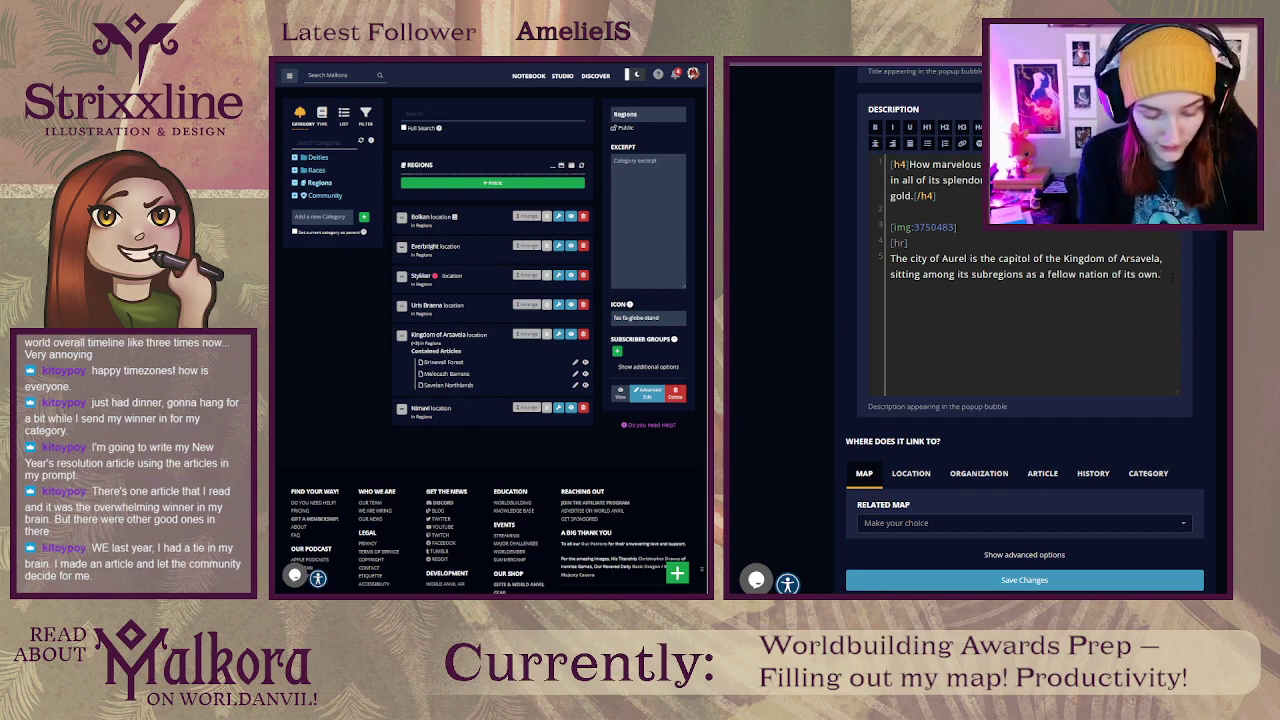
# Step: Append "Once home to the Arsaces Monarchy, this city is now lorded over by the Alabaster Hand." to Aurel's description and save the marker
pyautogui.write('Once home to th')
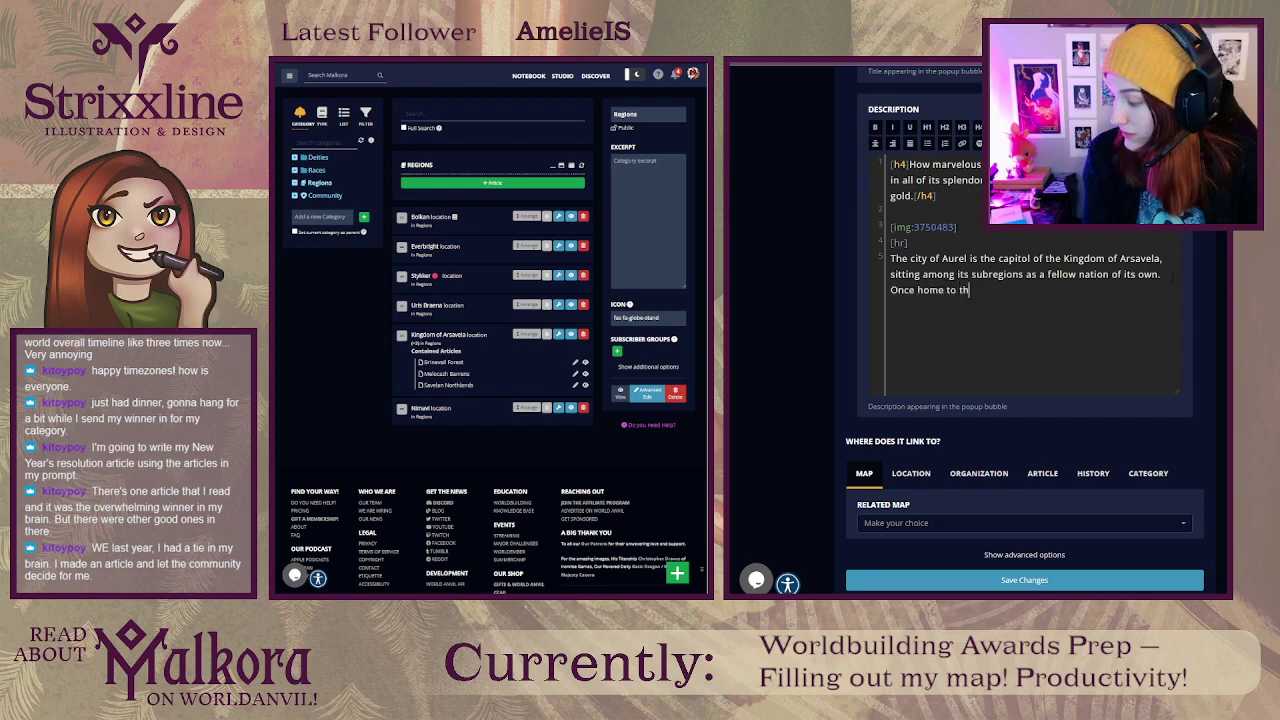
pyautogui.write('e Arsaces Monarchy')
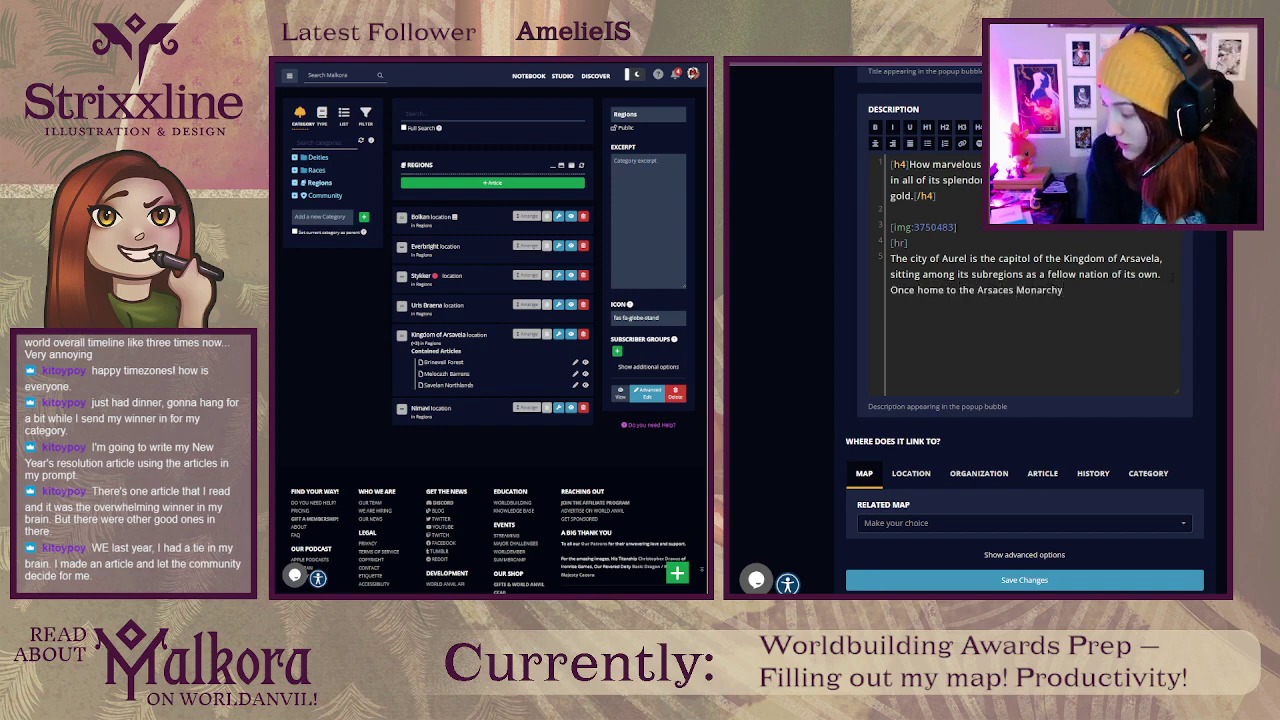
pyautogui.write(', ')
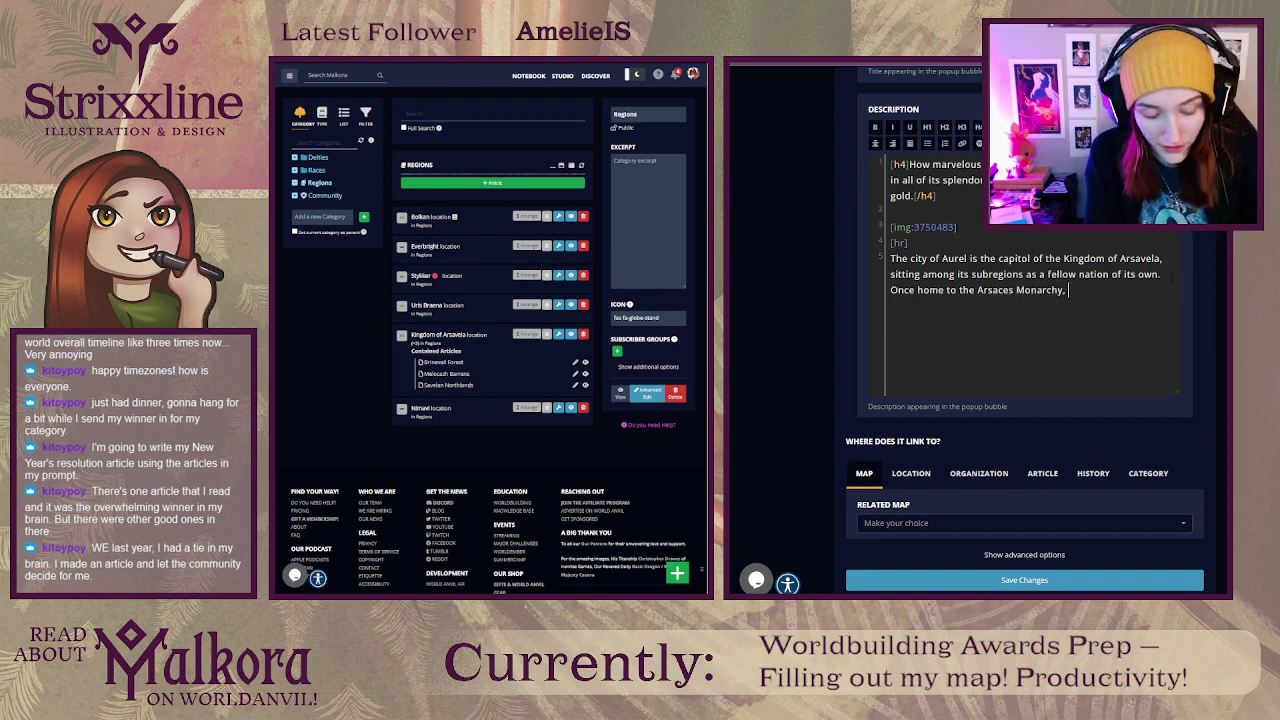
pyautogui.write('this s')
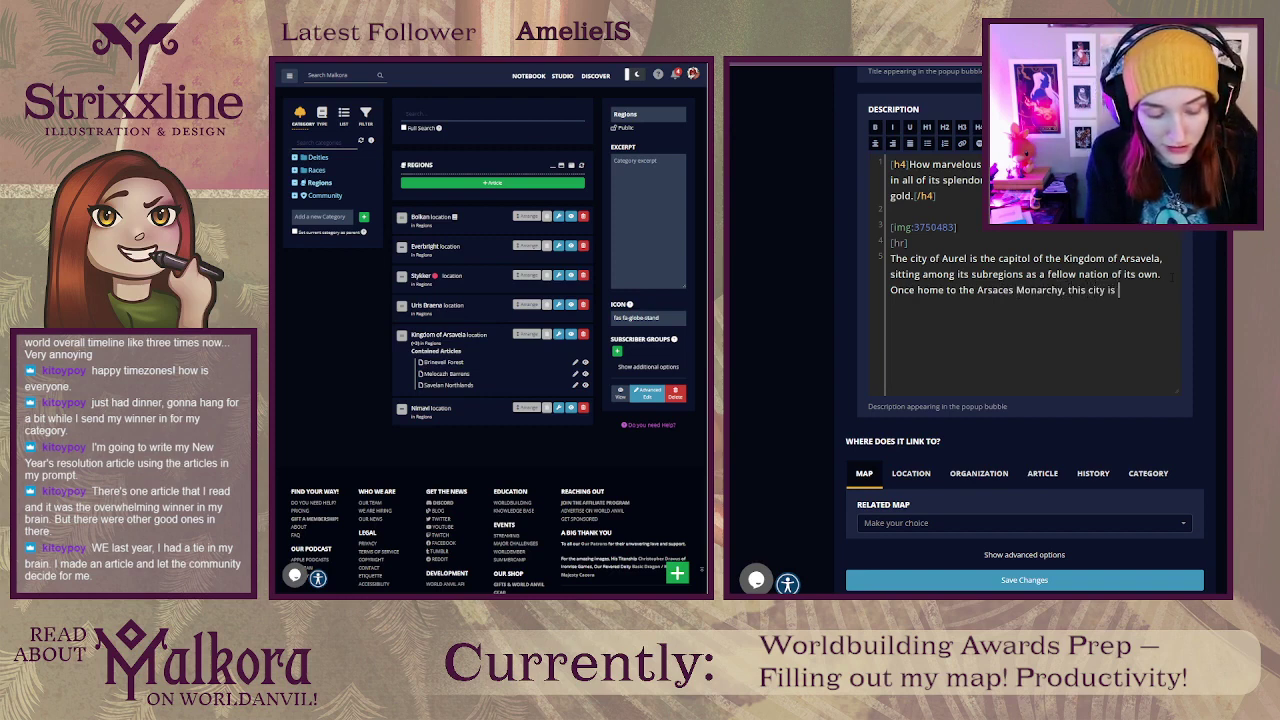
pyautogui.write('ity is now lorded o')
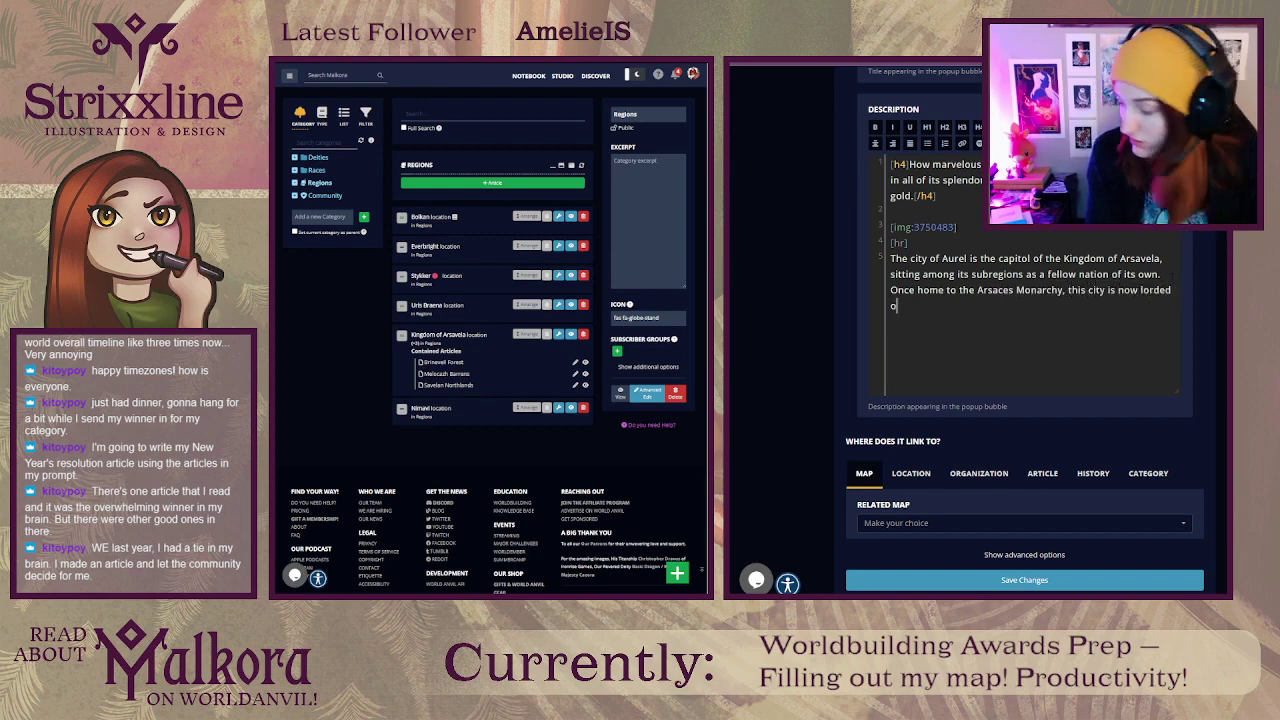
pyautogui.write('ver by the A')
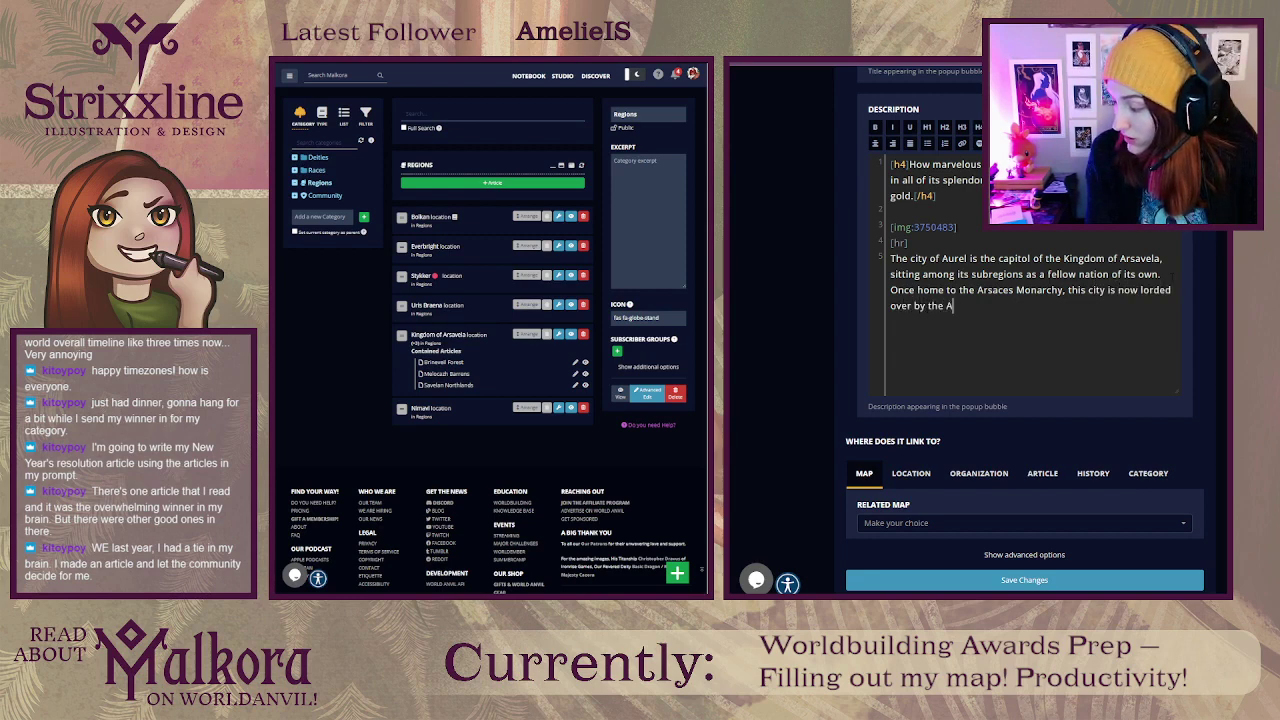
pyautogui.write('laba')
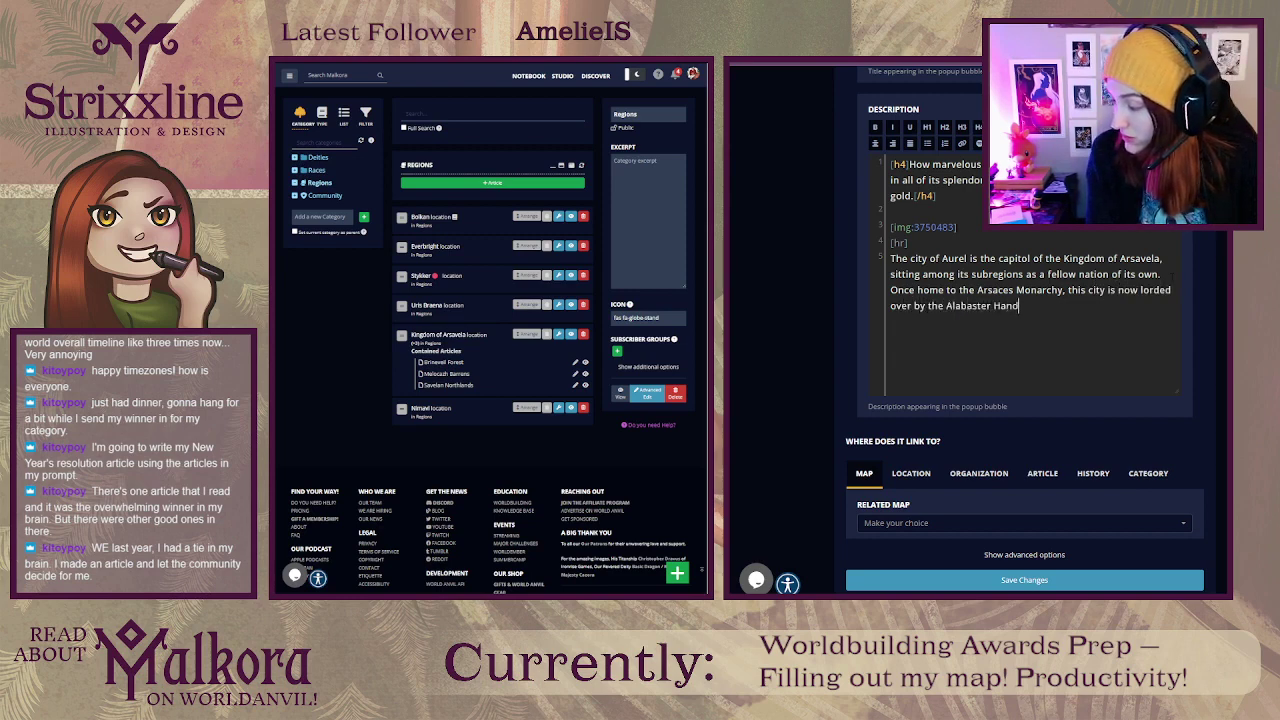
pyautogui.write('ster Hand')
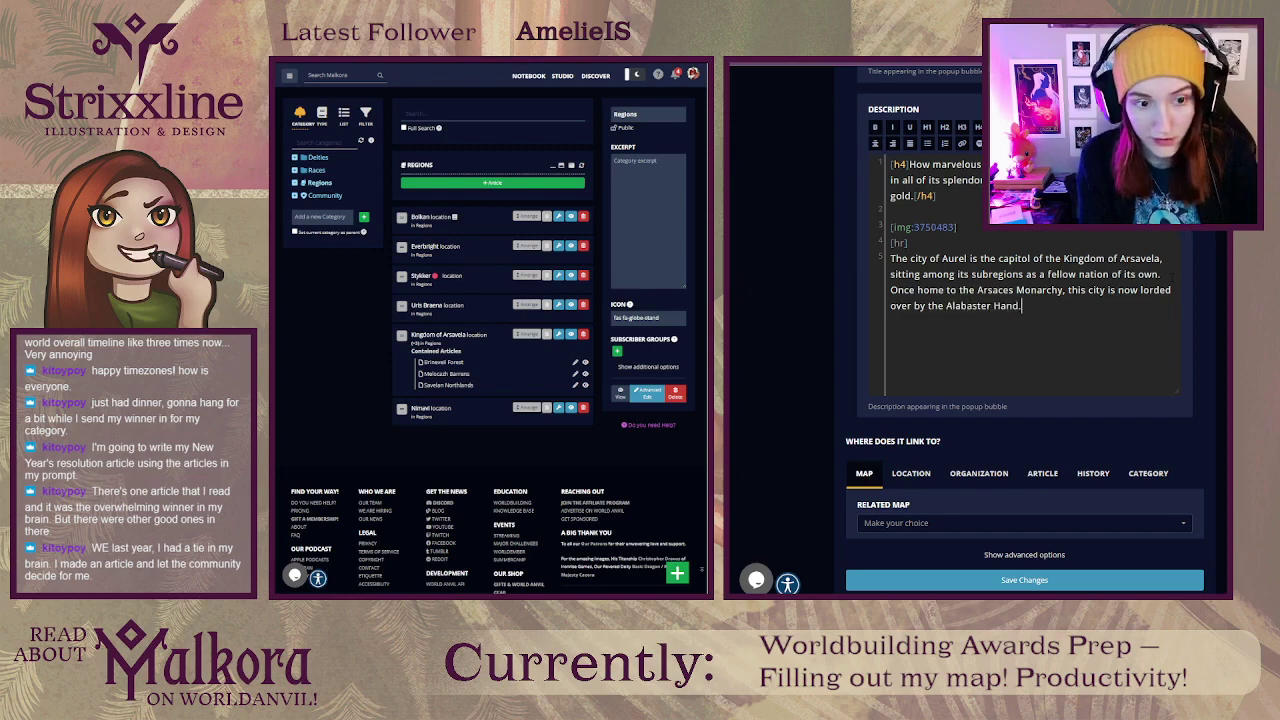
pyautogui.write('.')
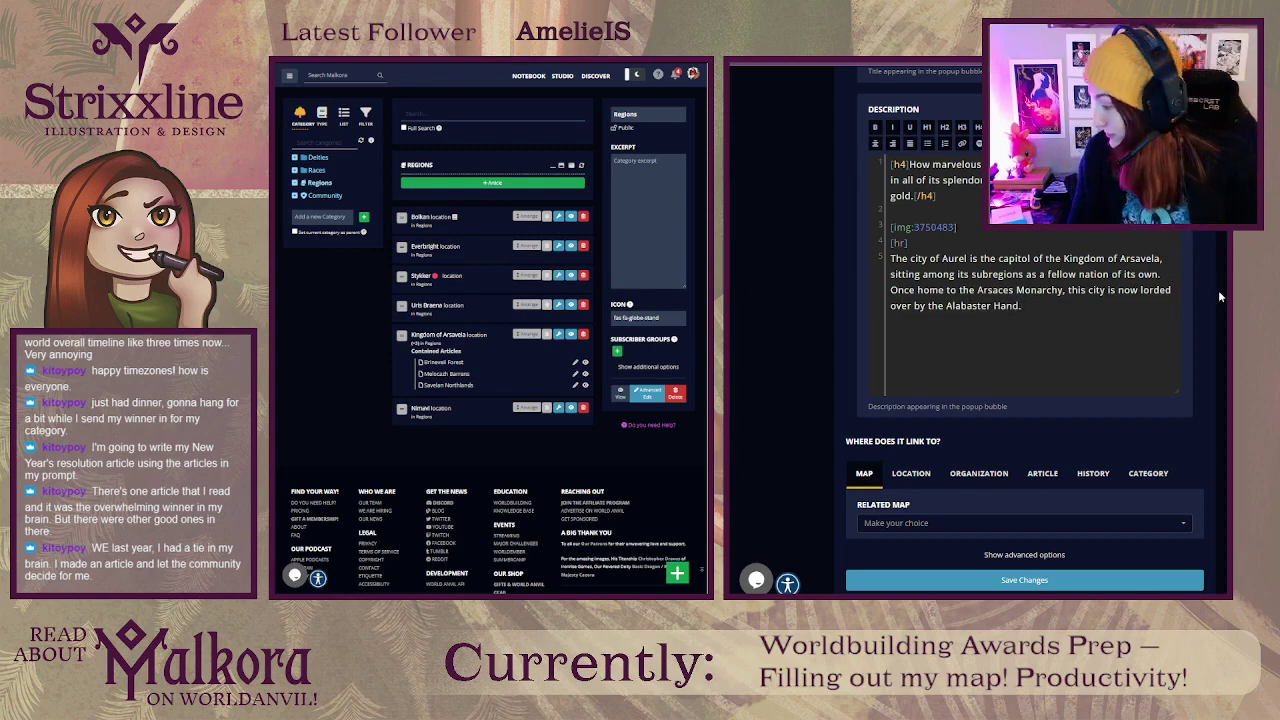
pyautogui.scroll(-3, 1024, 330)
pyautogui.click(1047, 320)
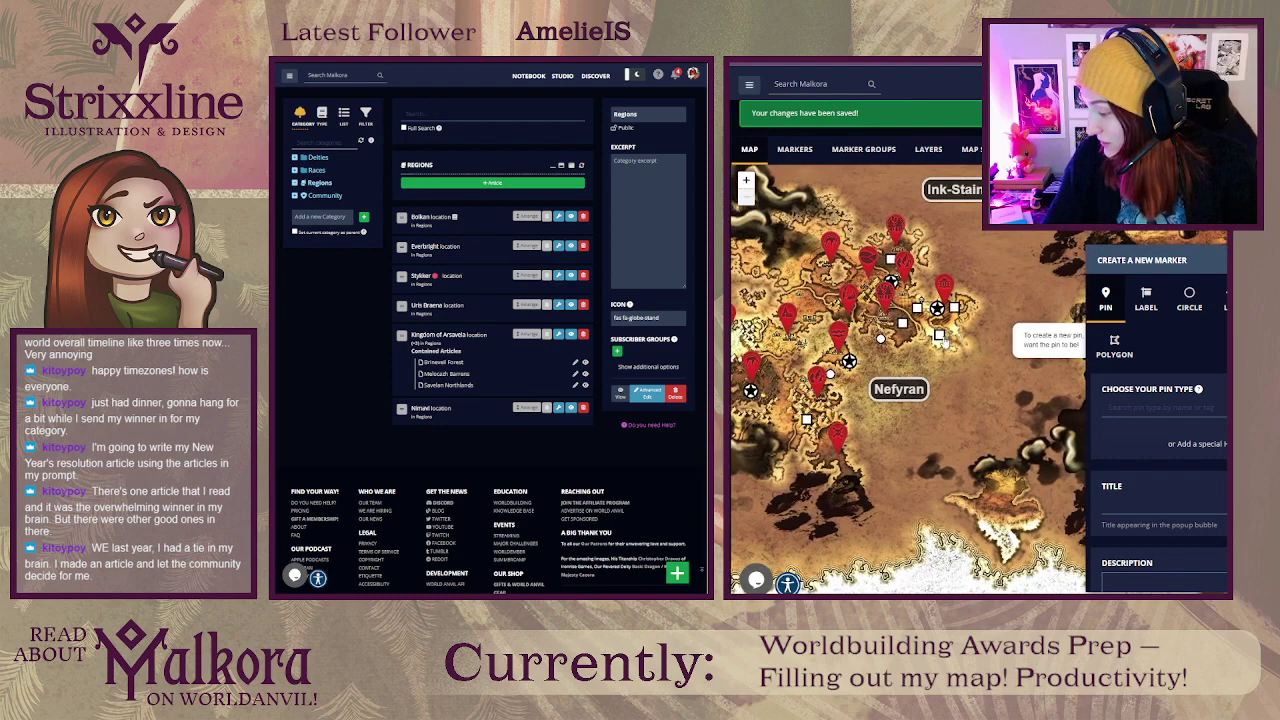
# Step: Open the Aurel marker's popup on the viewable map and examine its quote and cathedral image
pyautogui.click(846, 62)
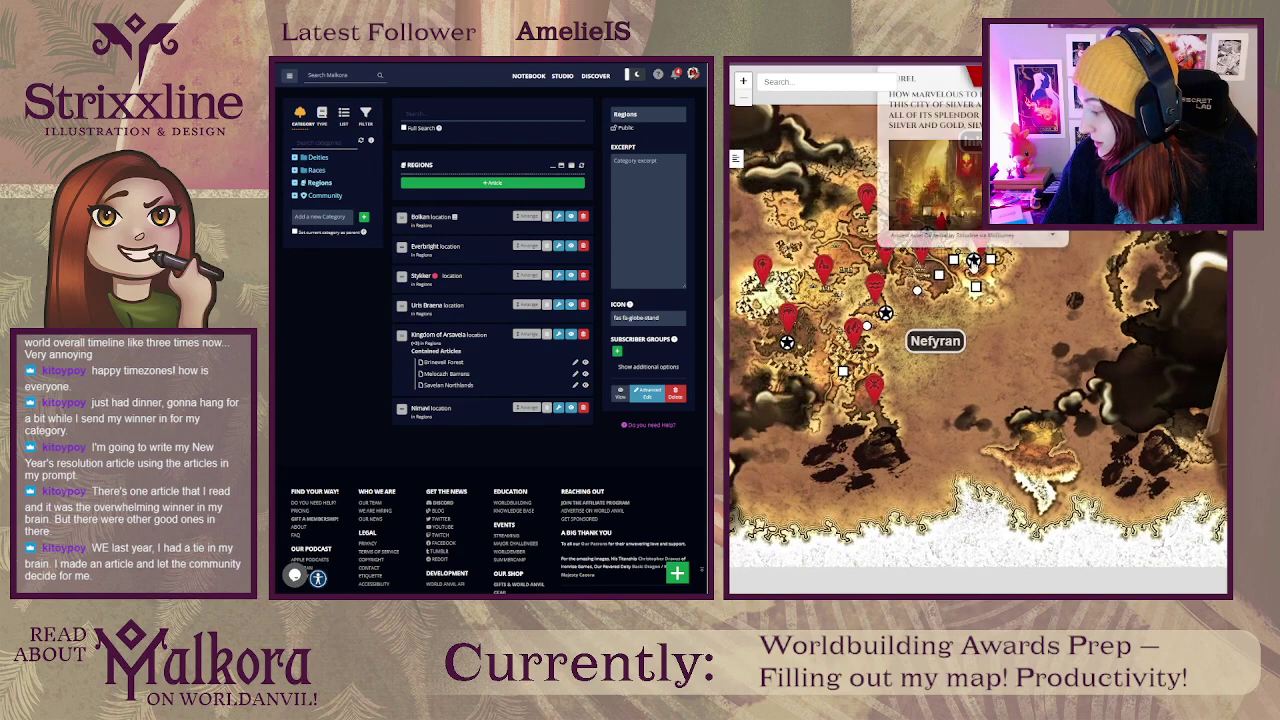
pyautogui.moveTo(961, 248); pyautogui.dragTo(978, 332)
pyautogui.moveTo(994, 351)
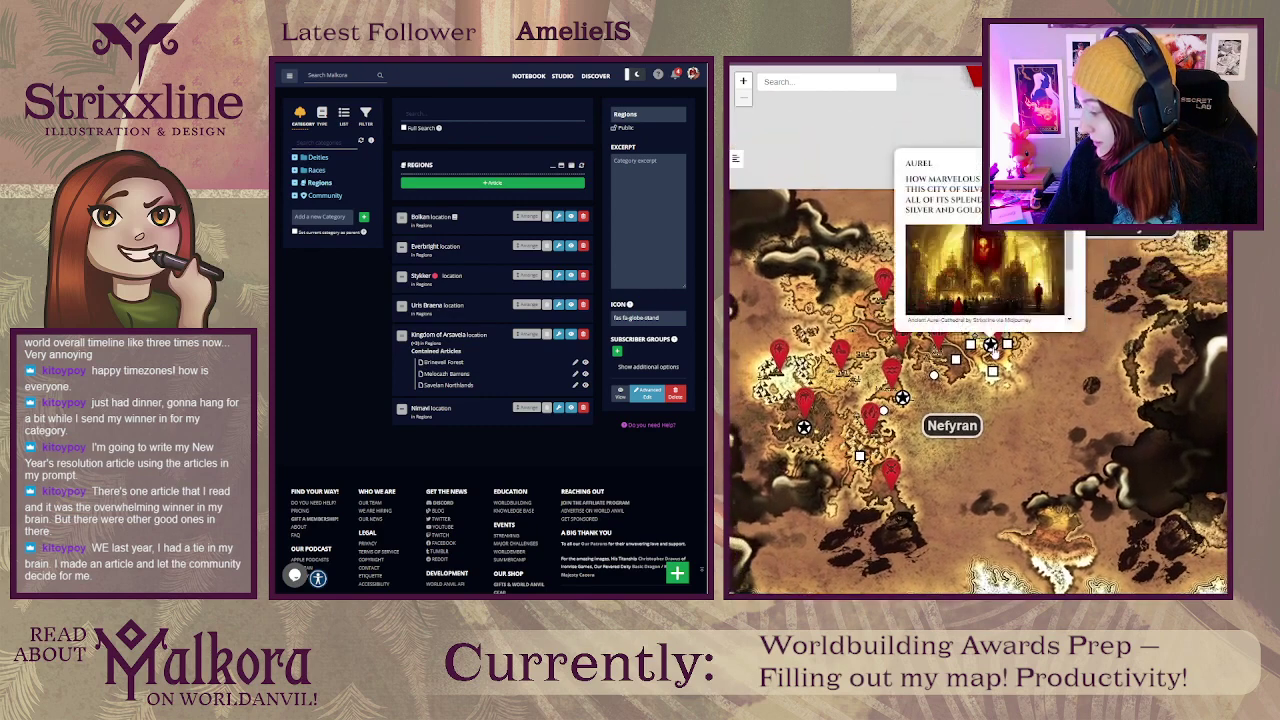
pyautogui.moveTo(1057, 386); pyautogui.dragTo(966, 470)
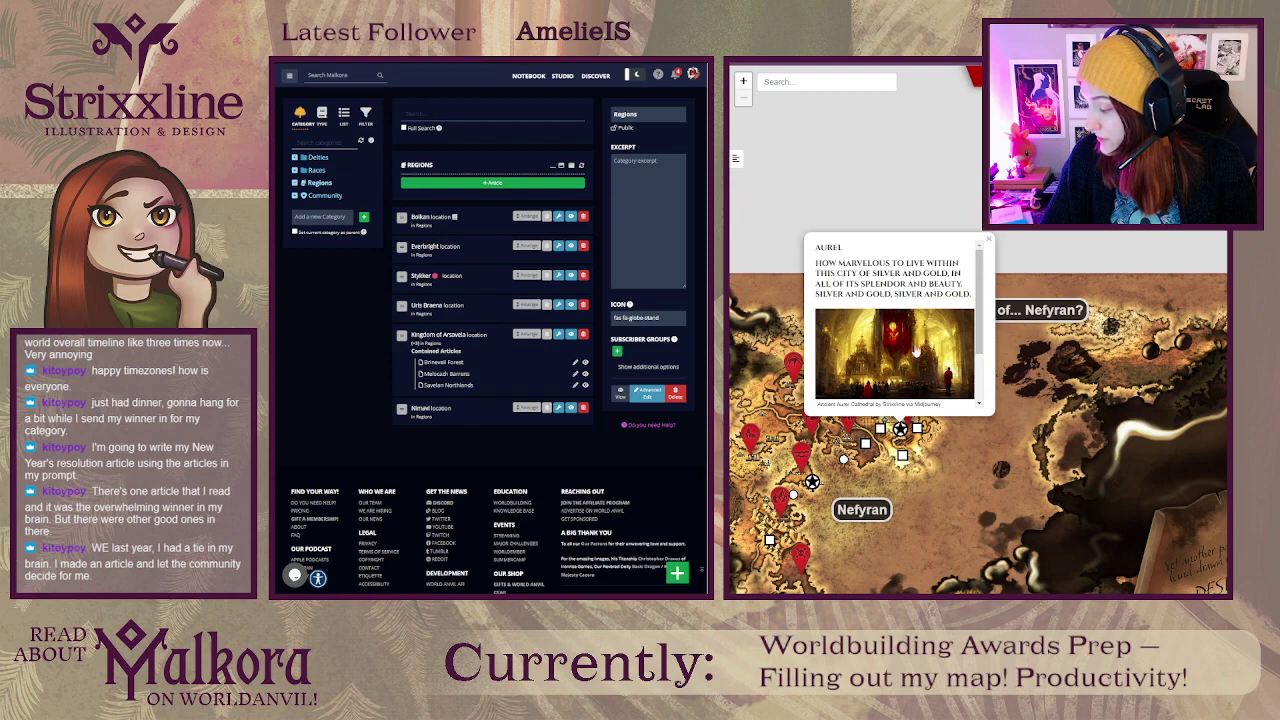
# Step: Read the Aurel popup's description and its quote about the city of silver and gold on the viewable map
pyautogui.scroll(-2, 916, 350)
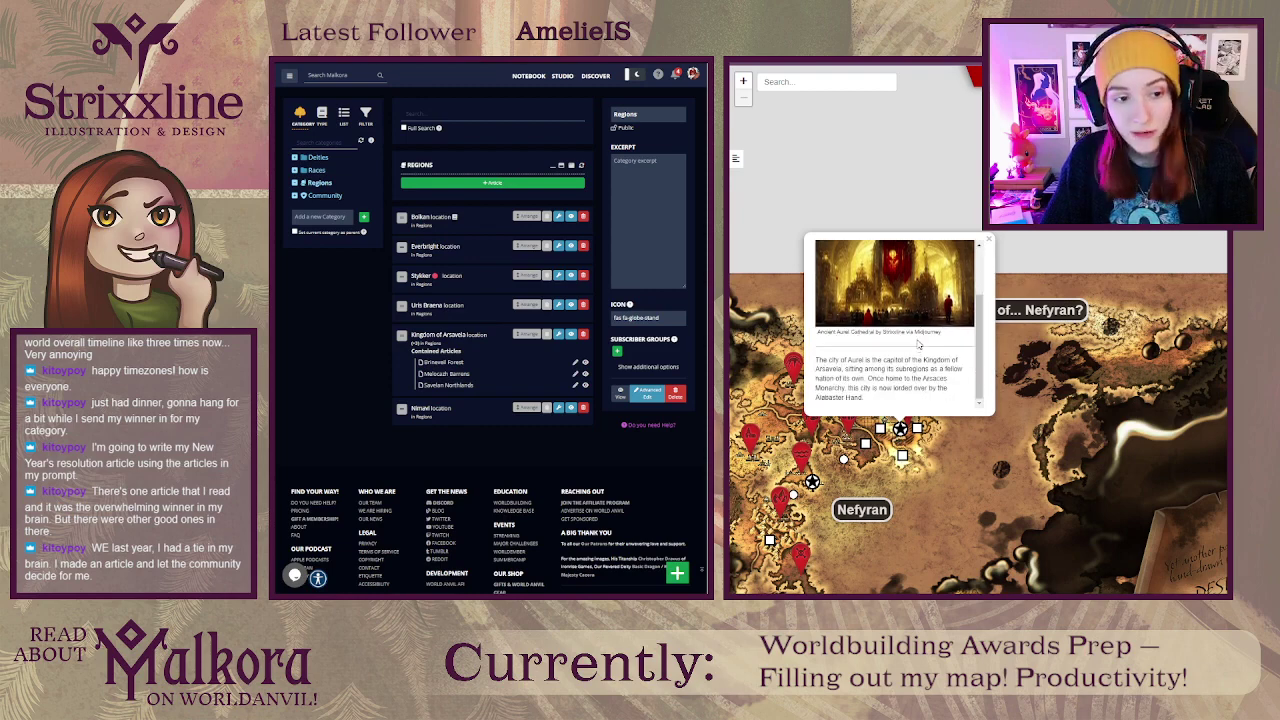
pyautogui.scroll(2, 919, 345)
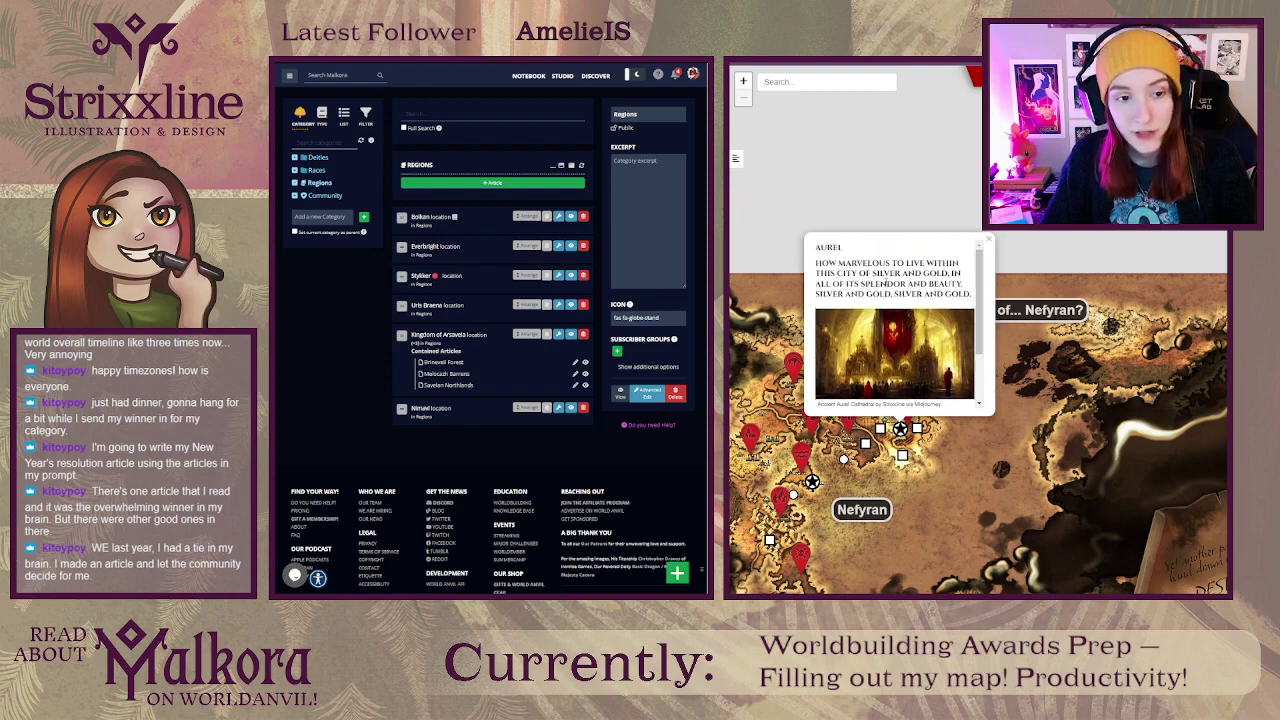
pyautogui.moveTo(966, 294); pyautogui.dragTo(838, 274)
pyautogui.click(875, 284)
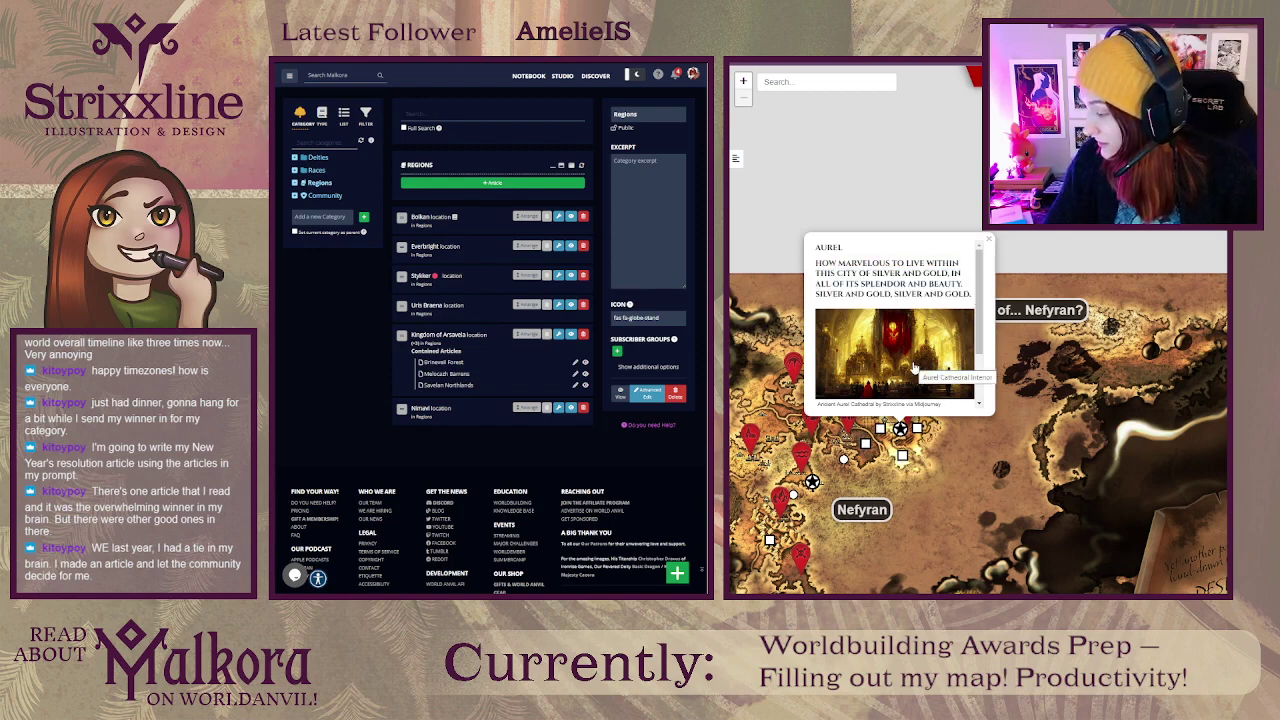
pyautogui.click(987, 310)
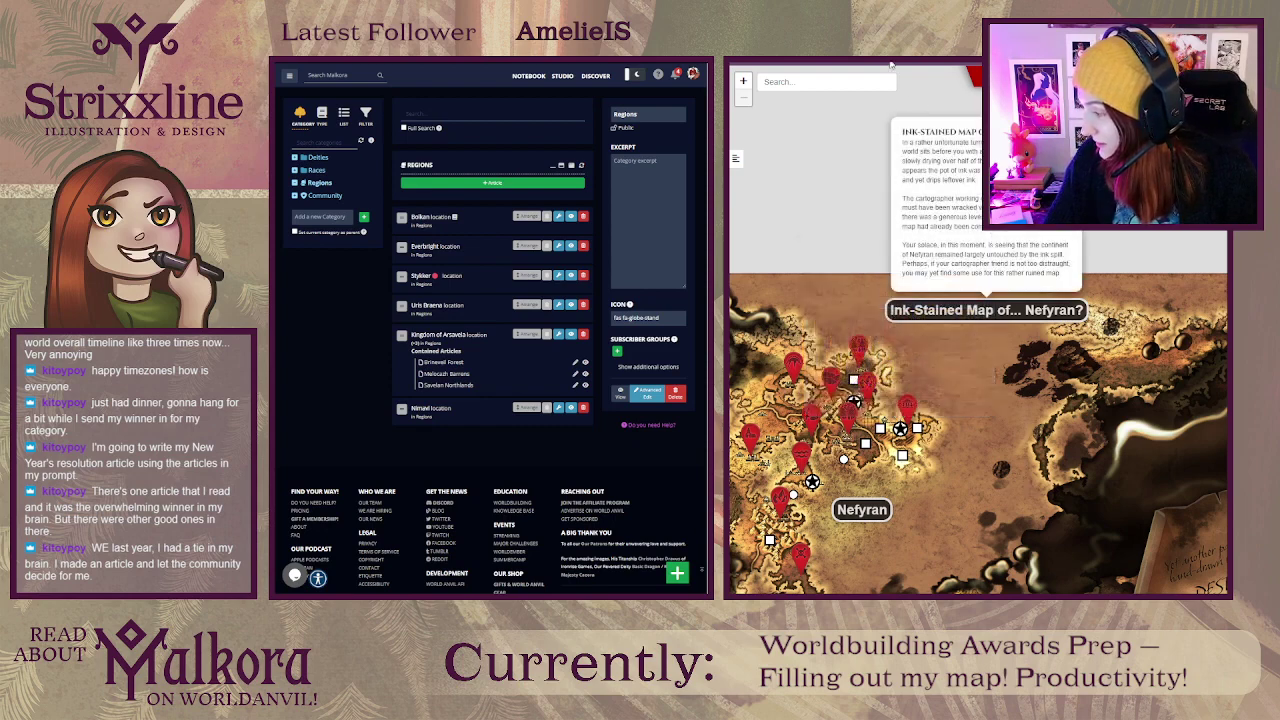
pyautogui.click(907, 405)
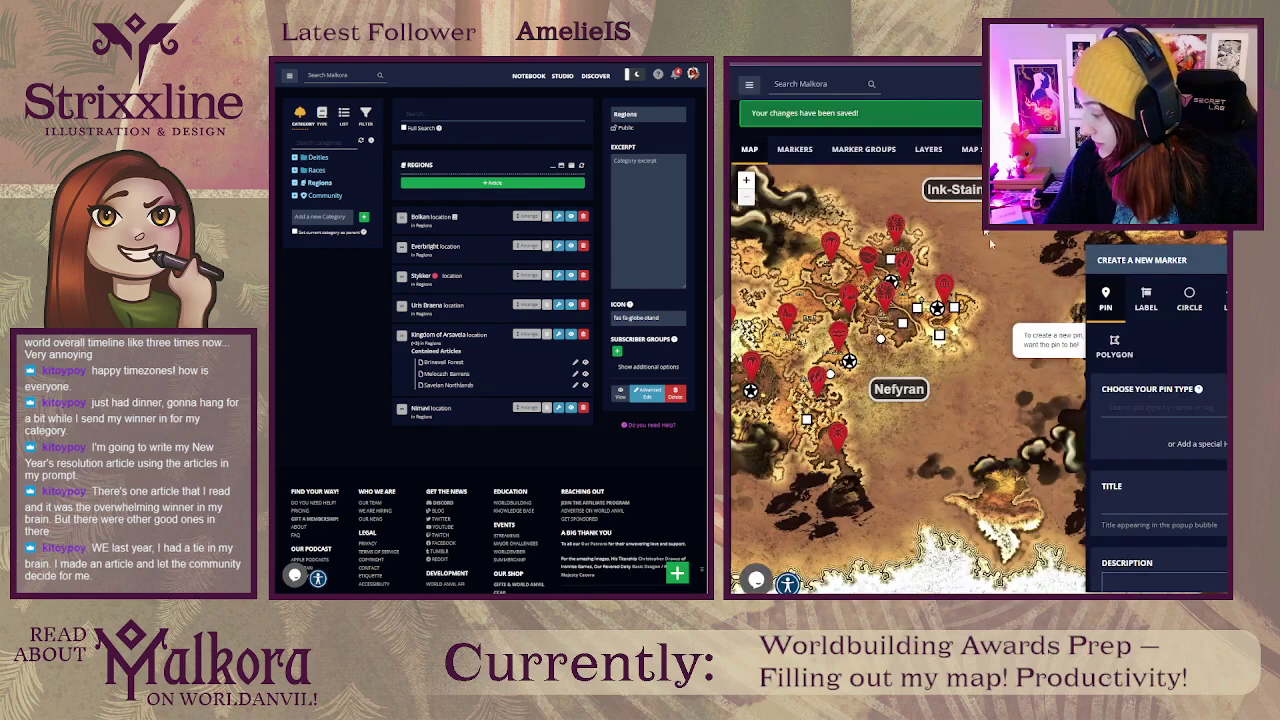
# Step: Open the Aurel marker for editing and remove the repeated ", silver and gold" from the end of its quote
pyautogui.click(937, 308)
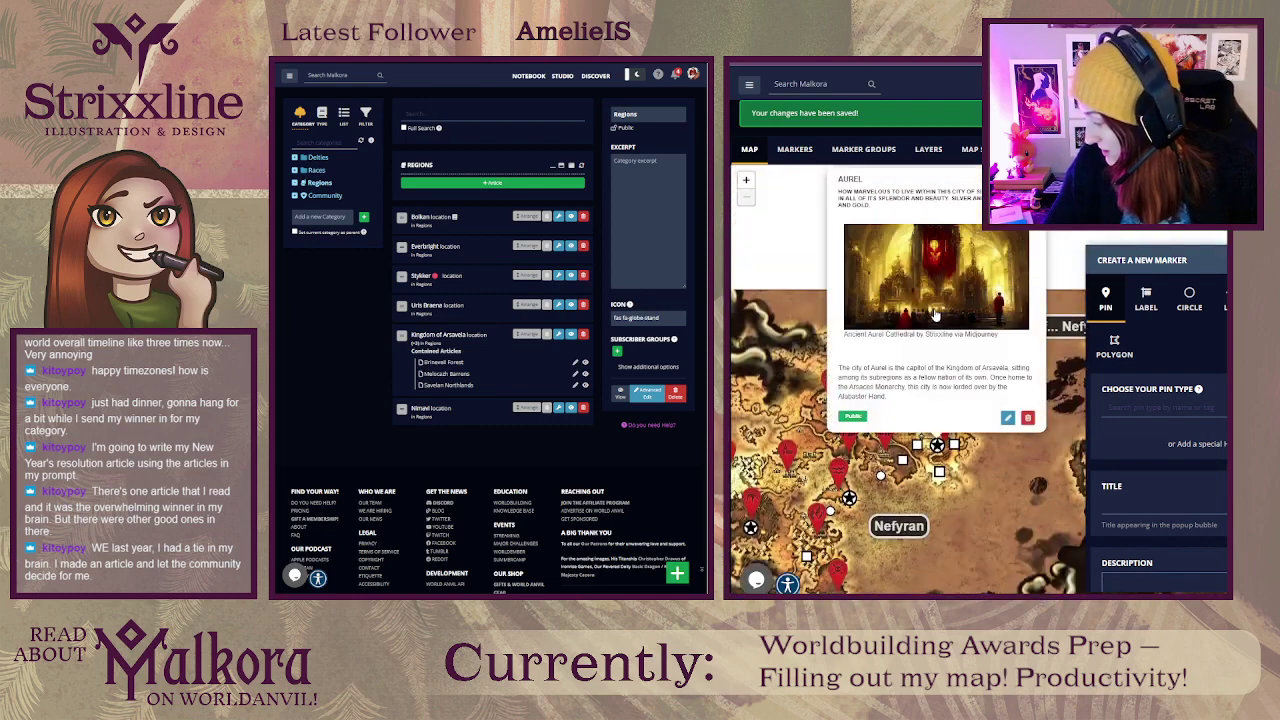
pyautogui.click(1007, 417)
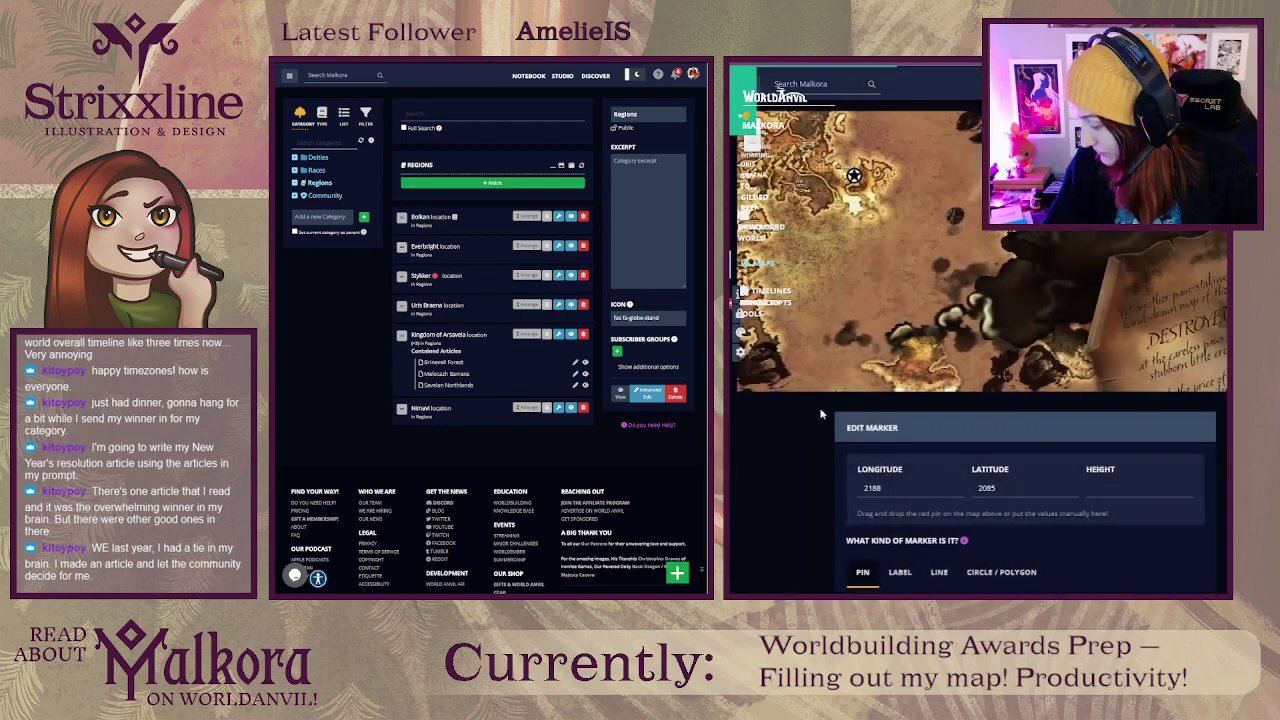
pyautogui.scroll(-10, 818, 412)
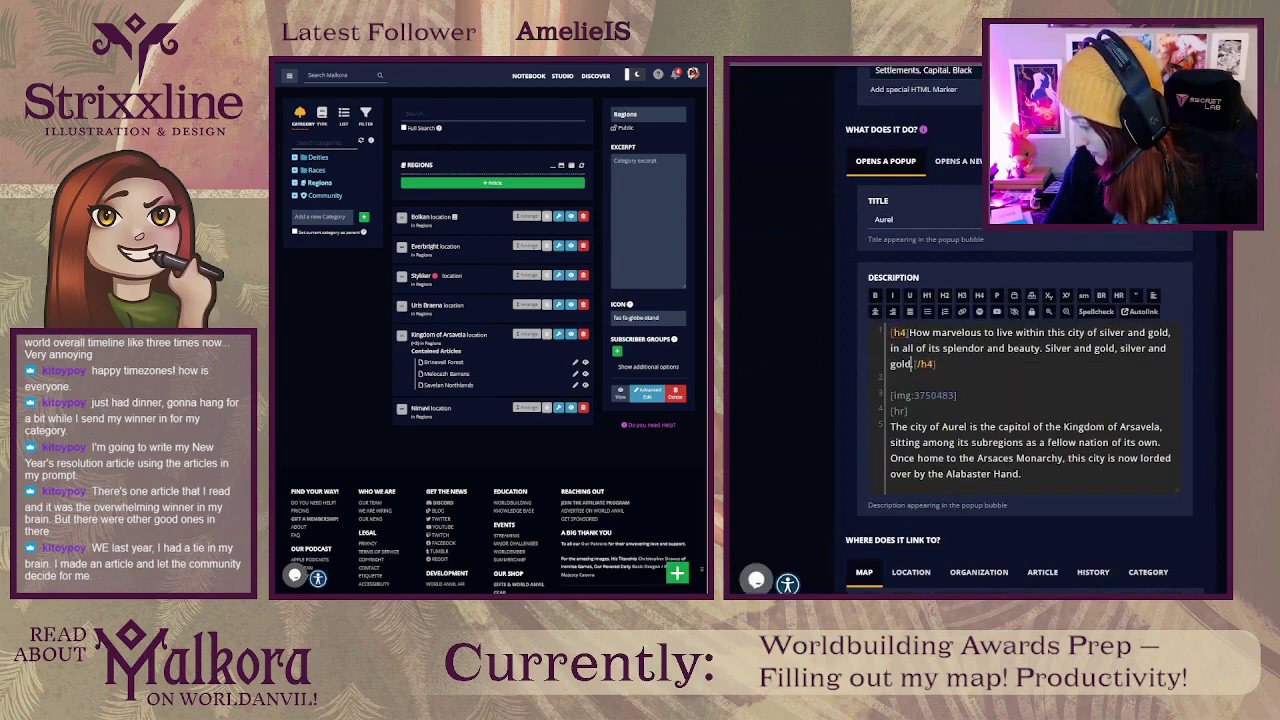
pyautogui.moveTo(915, 364); pyautogui.dragTo(1113, 345)
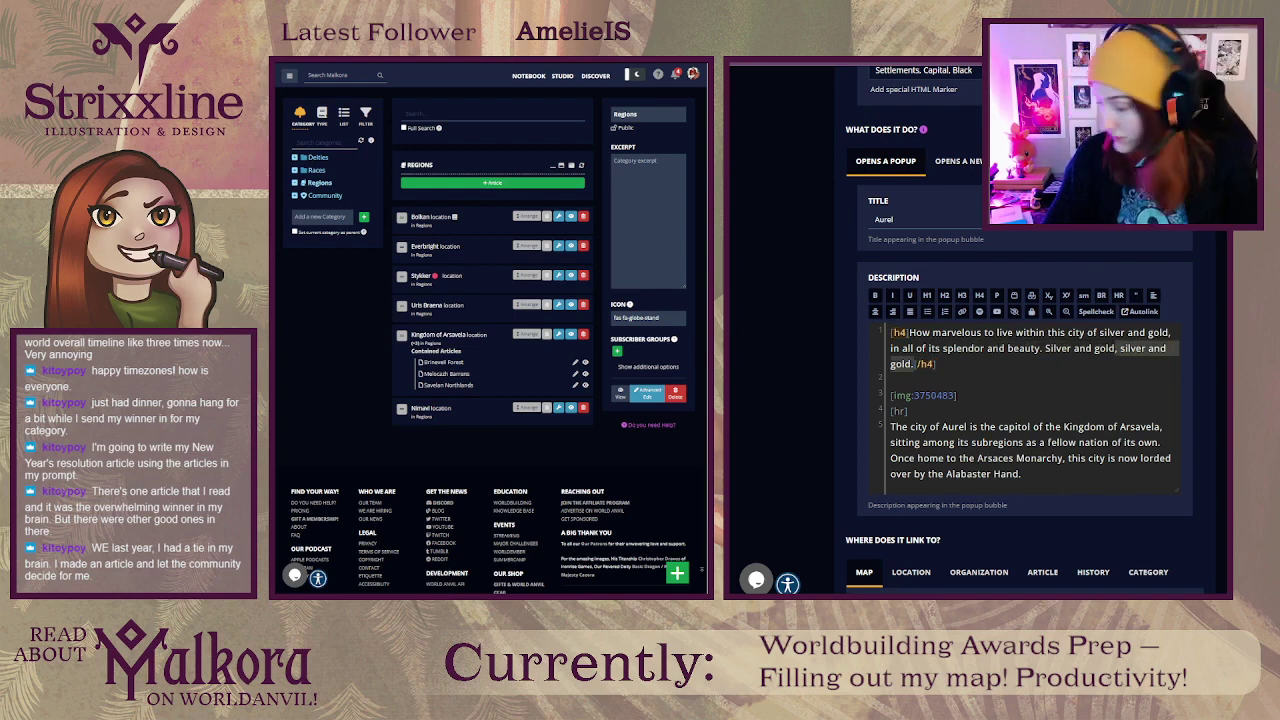
pyautogui.press('BackSpace')
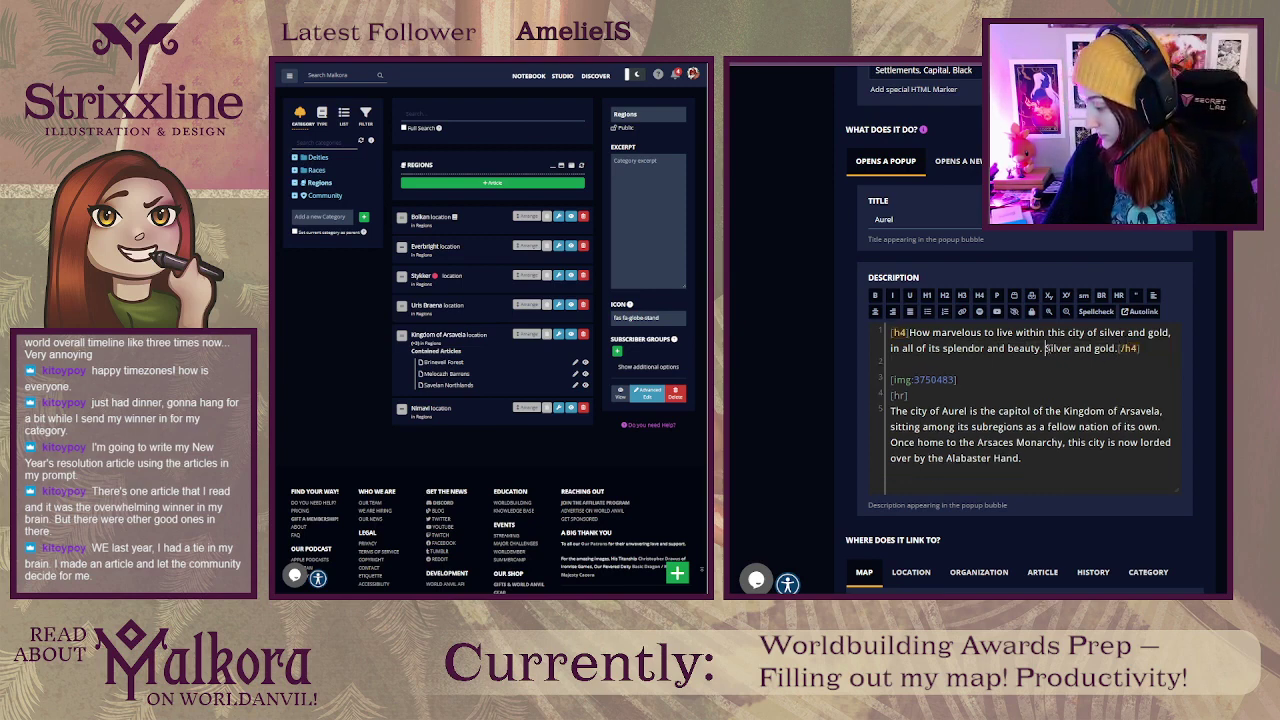
# Step: Reword the last sentence of Aurel's quote to "Ah, the silver and gold." and save the marker
pyautogui.click(1046, 348)
pyautogui.press('Delete')
pyautogui.press('Delete')
pyautogui.write('Ah, the')
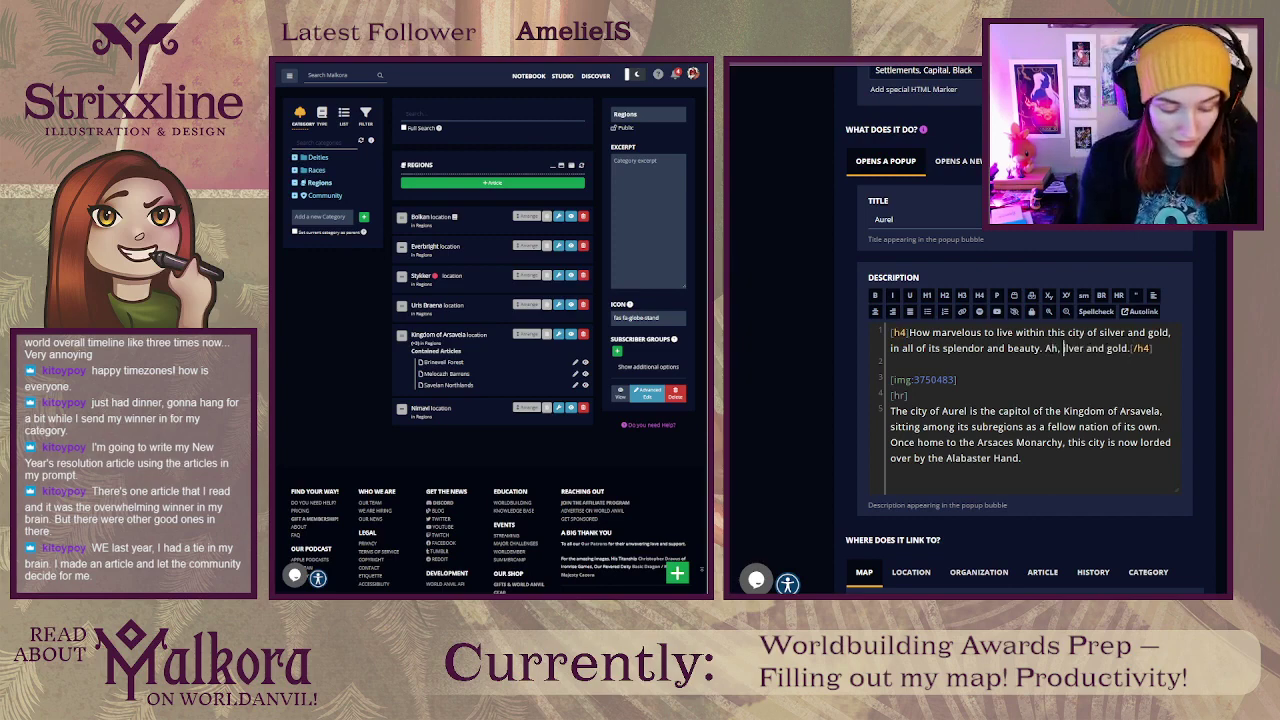
pyautogui.write(' is')
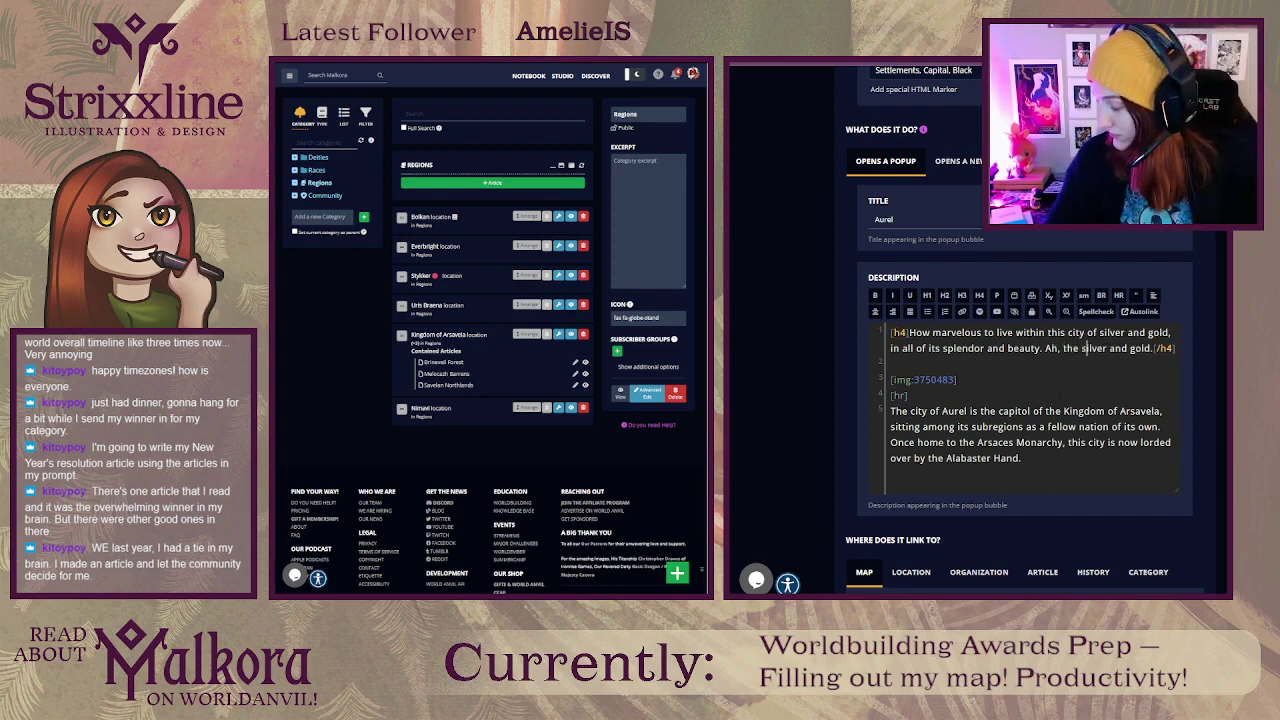
pyautogui.scroll(-3, 970, 340)
pyautogui.click(970, 340)
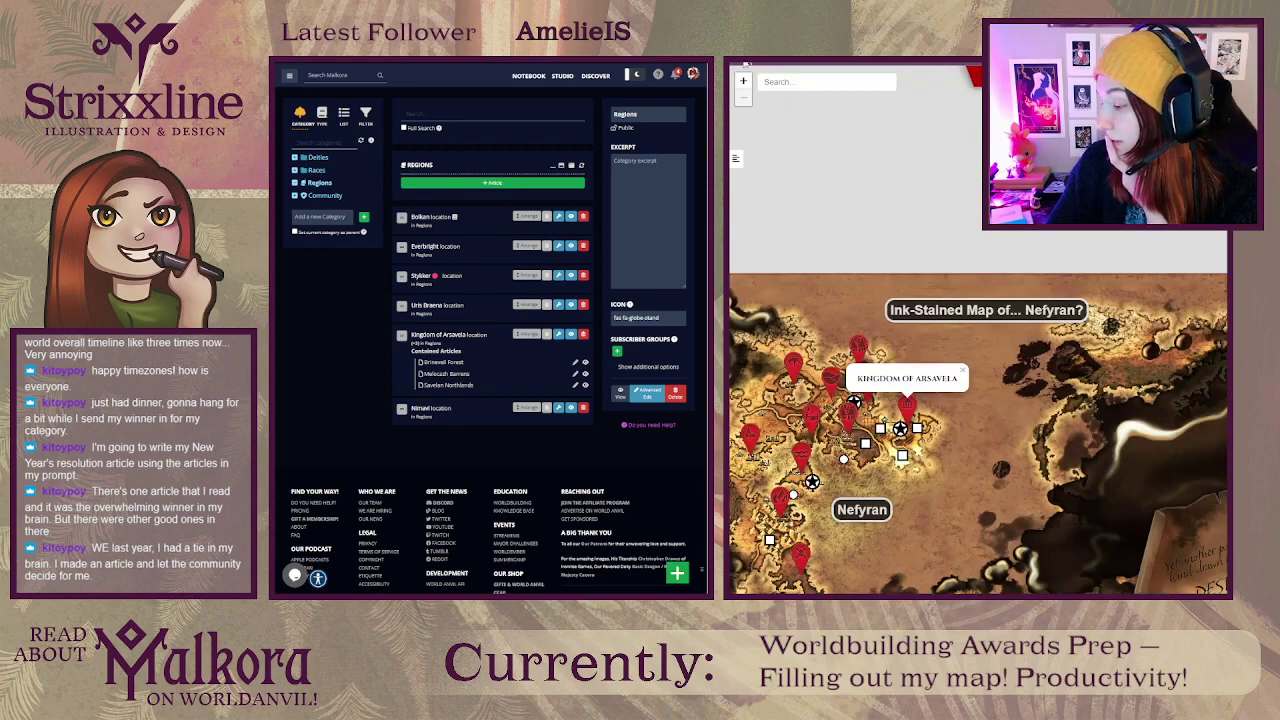
# Step: Review the updated Aurel popup on the viewable map, checking its quote, image and description
pyautogui.moveTo(900, 440); pyautogui.dragTo(876, 290)
pyautogui.click(876, 280)
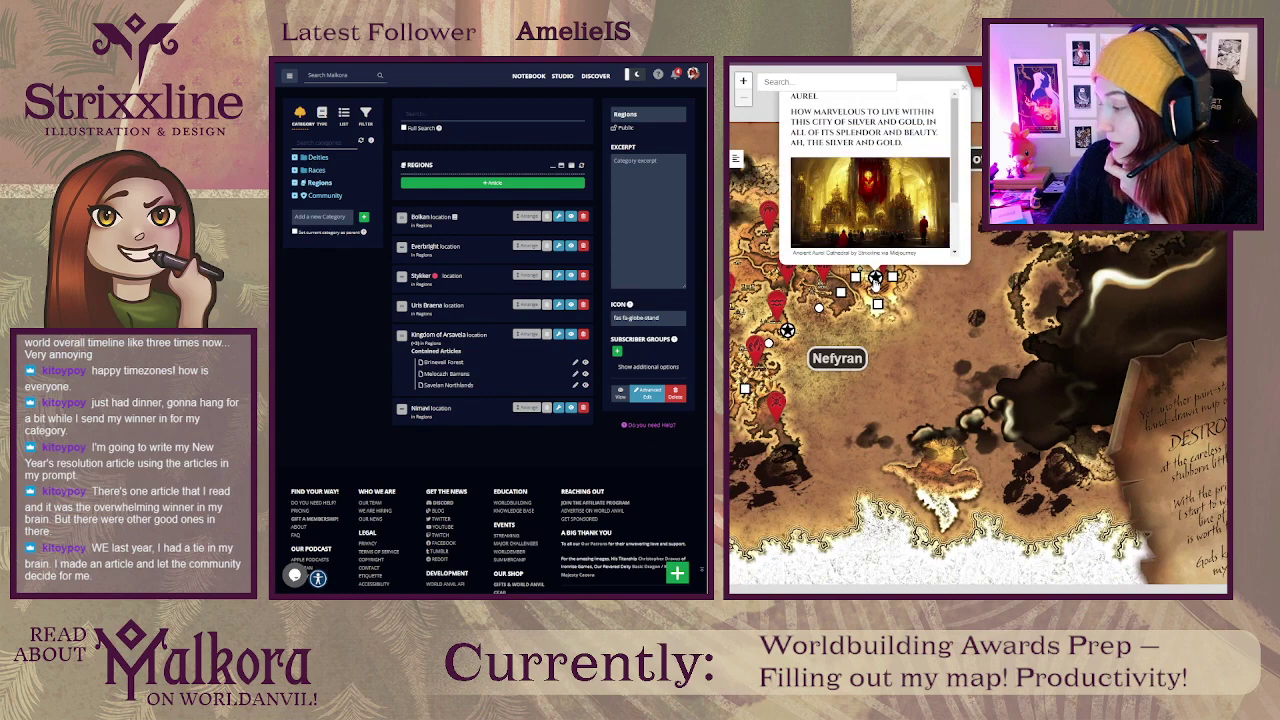
pyautogui.click(883, 232)
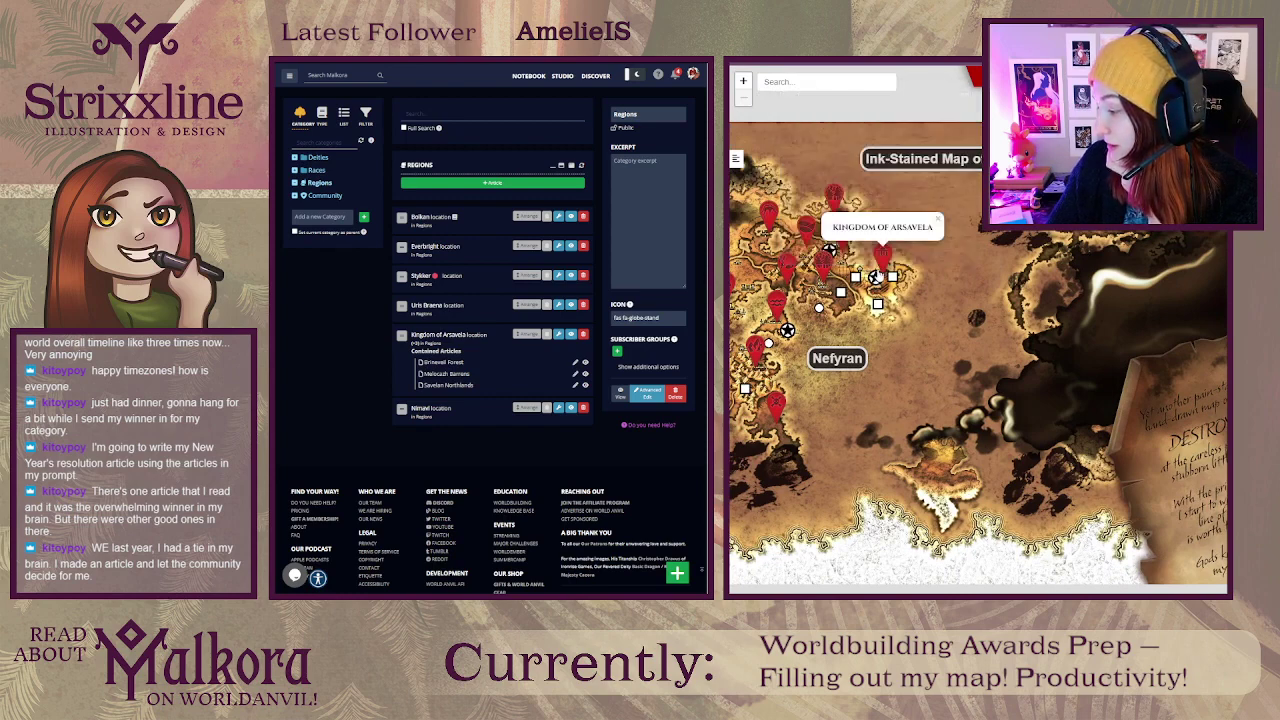
pyautogui.moveTo(950, 221); pyautogui.dragTo(957, 280)
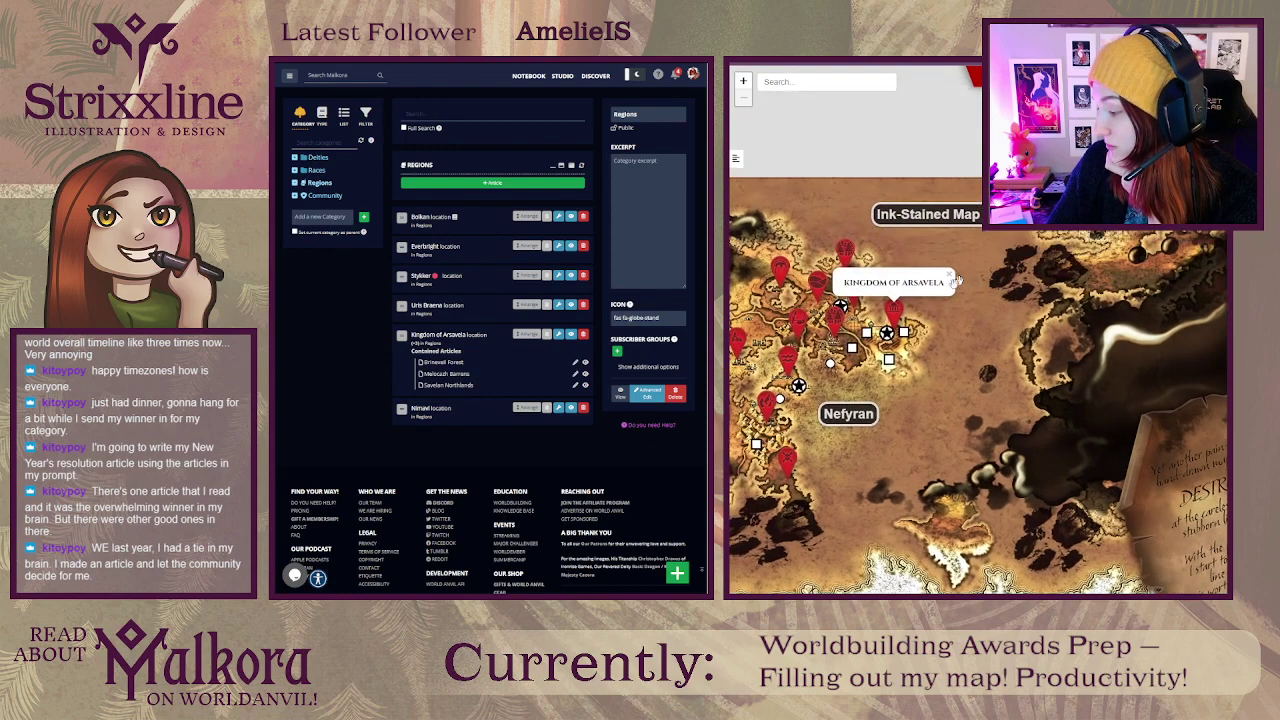
pyautogui.moveTo(930, 282)
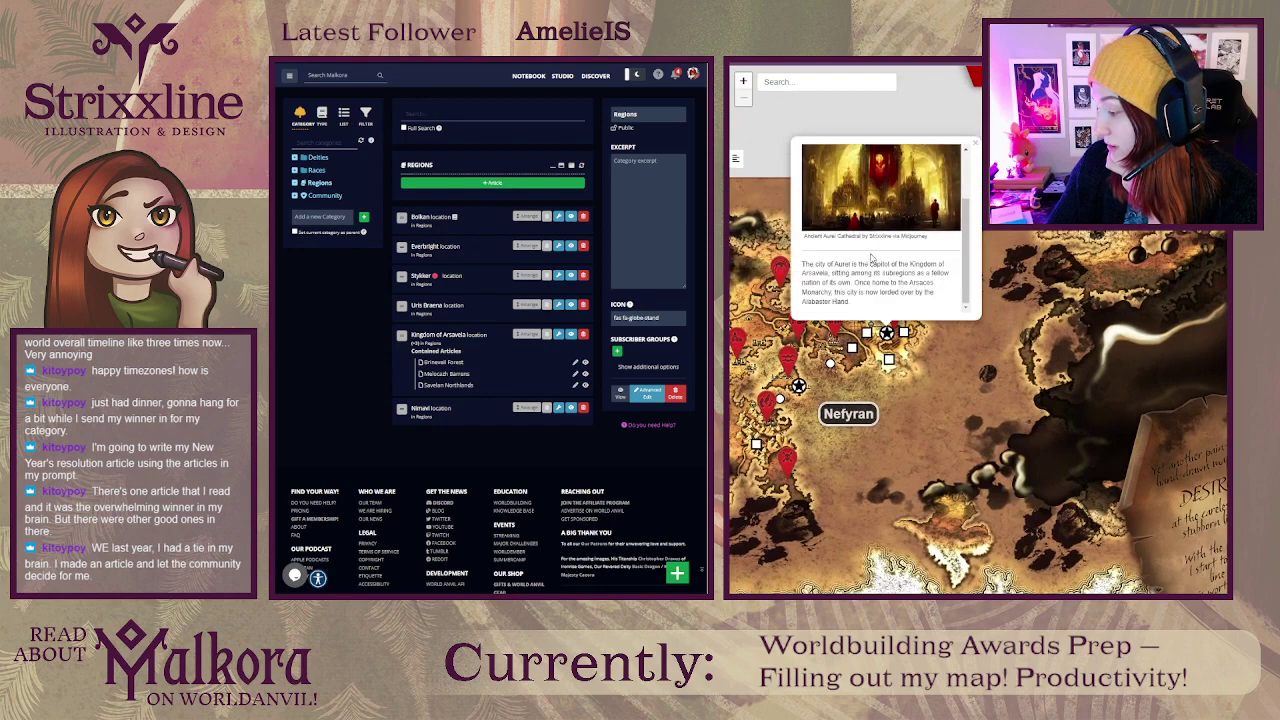
pyautogui.scroll(2, 872, 258)
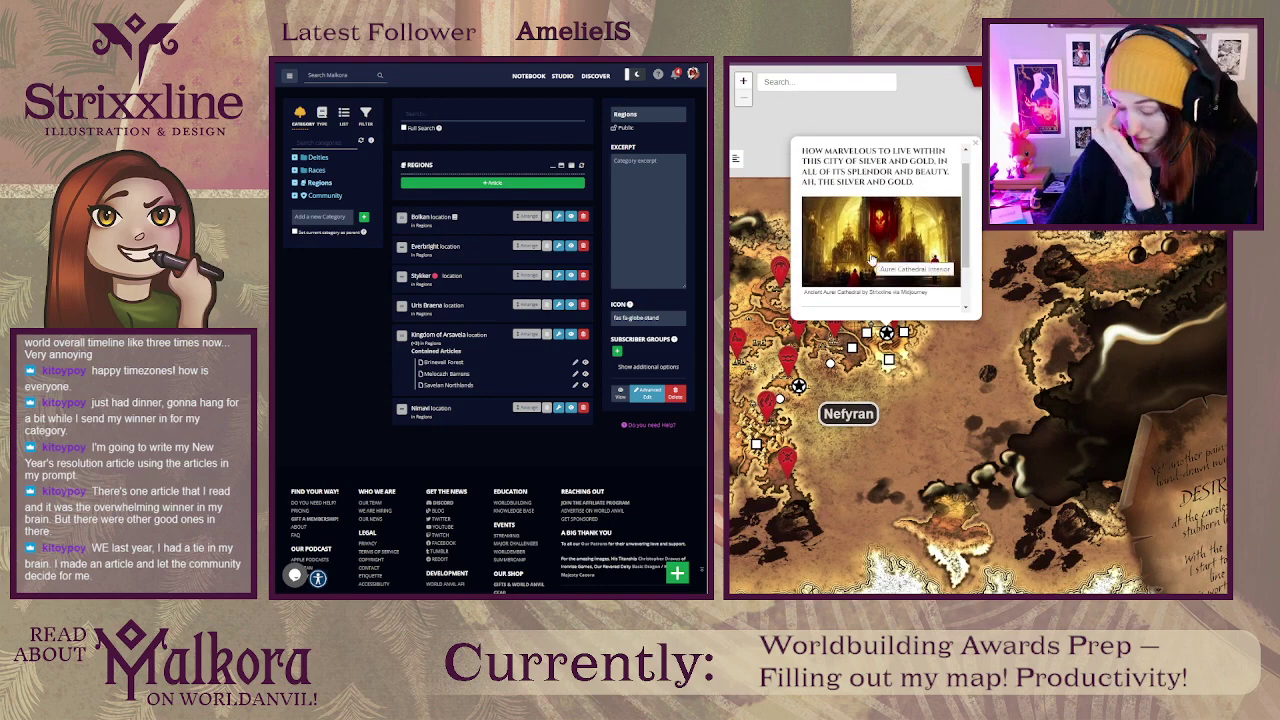
pyautogui.scroll(3, 872, 258)
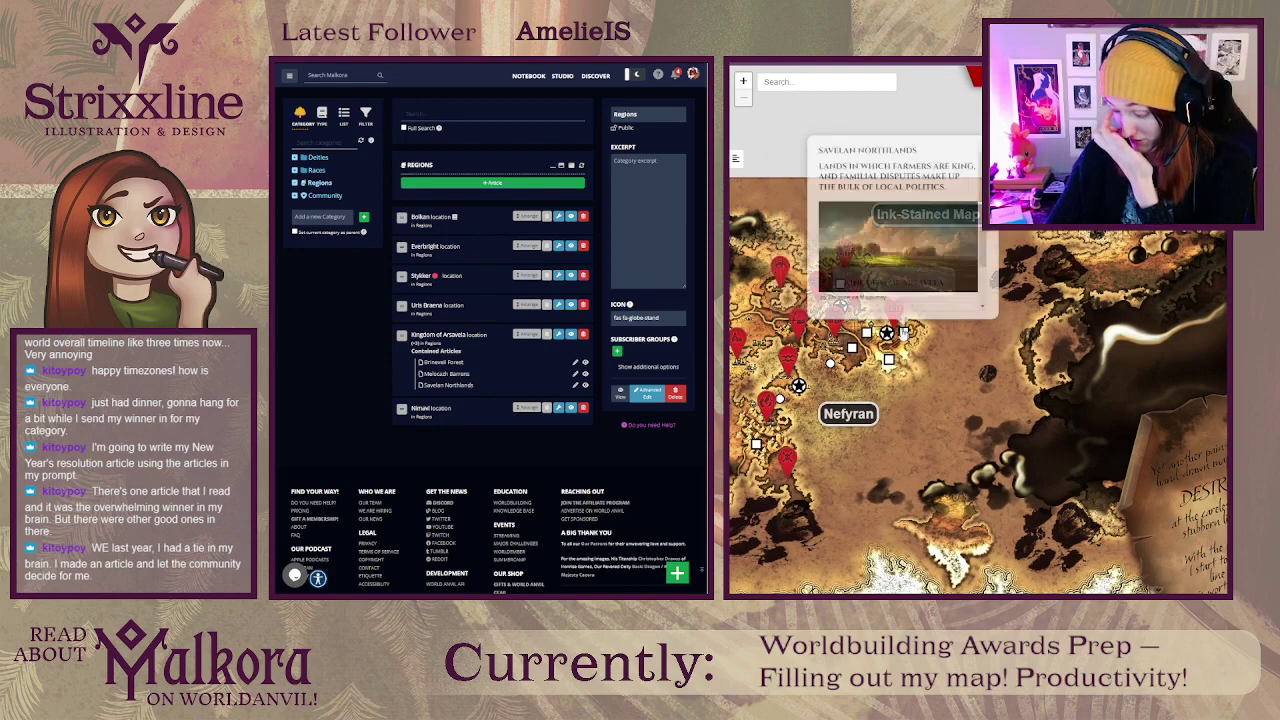
# Step: Compare the popups of Nimavi, Savelan Northlands, Leechsea and Aurel on the viewable map
pyautogui.moveTo(842, 306)
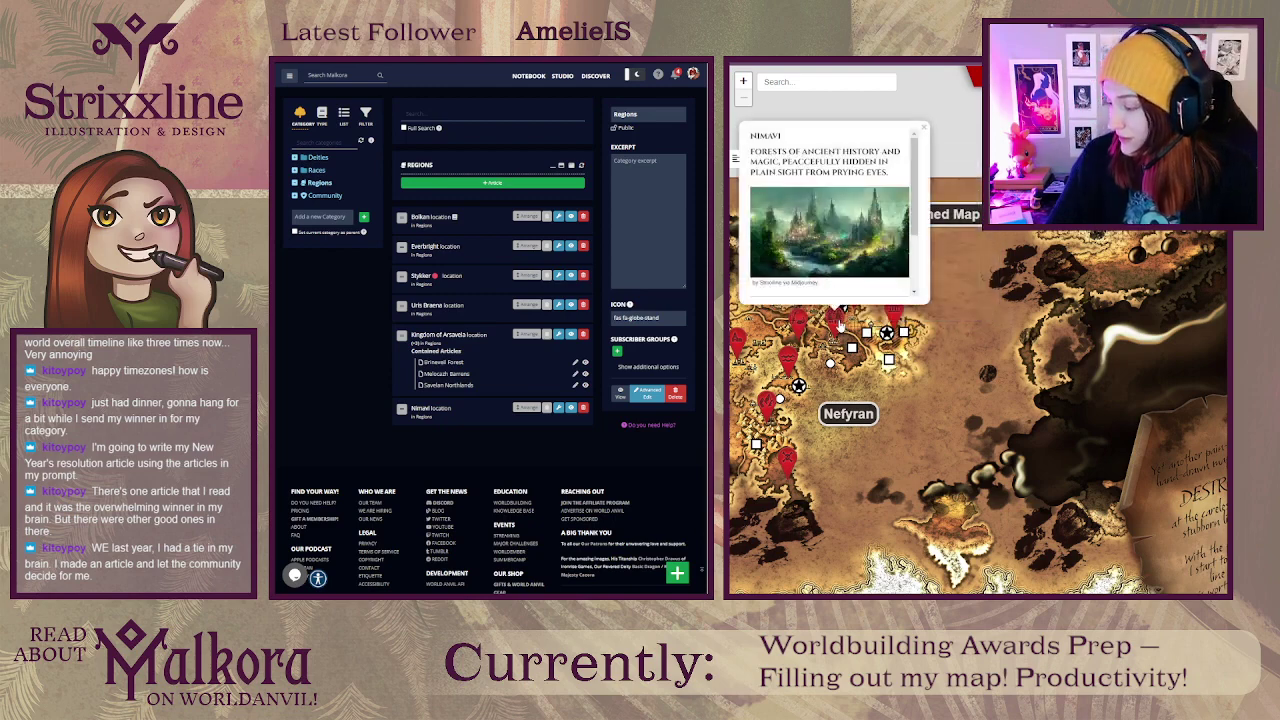
pyautogui.moveTo(910, 342)
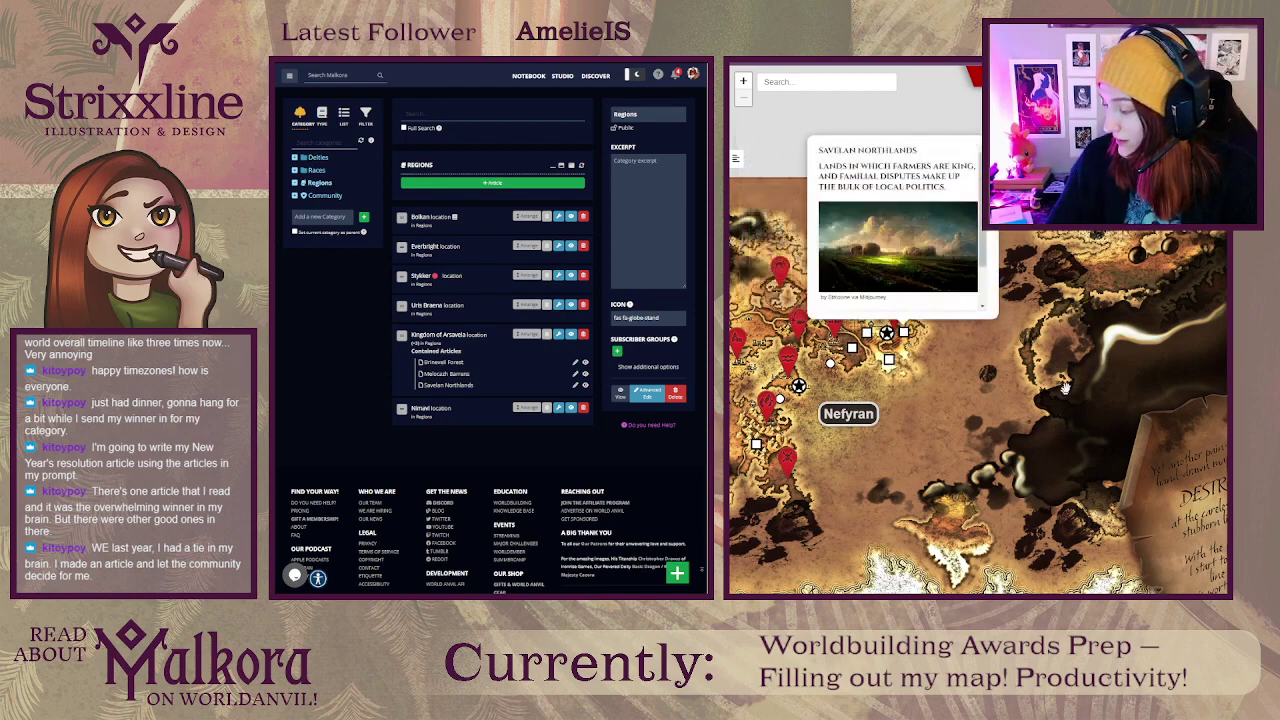
pyautogui.moveTo(1080, 357); pyautogui.dragTo(1203, 337)
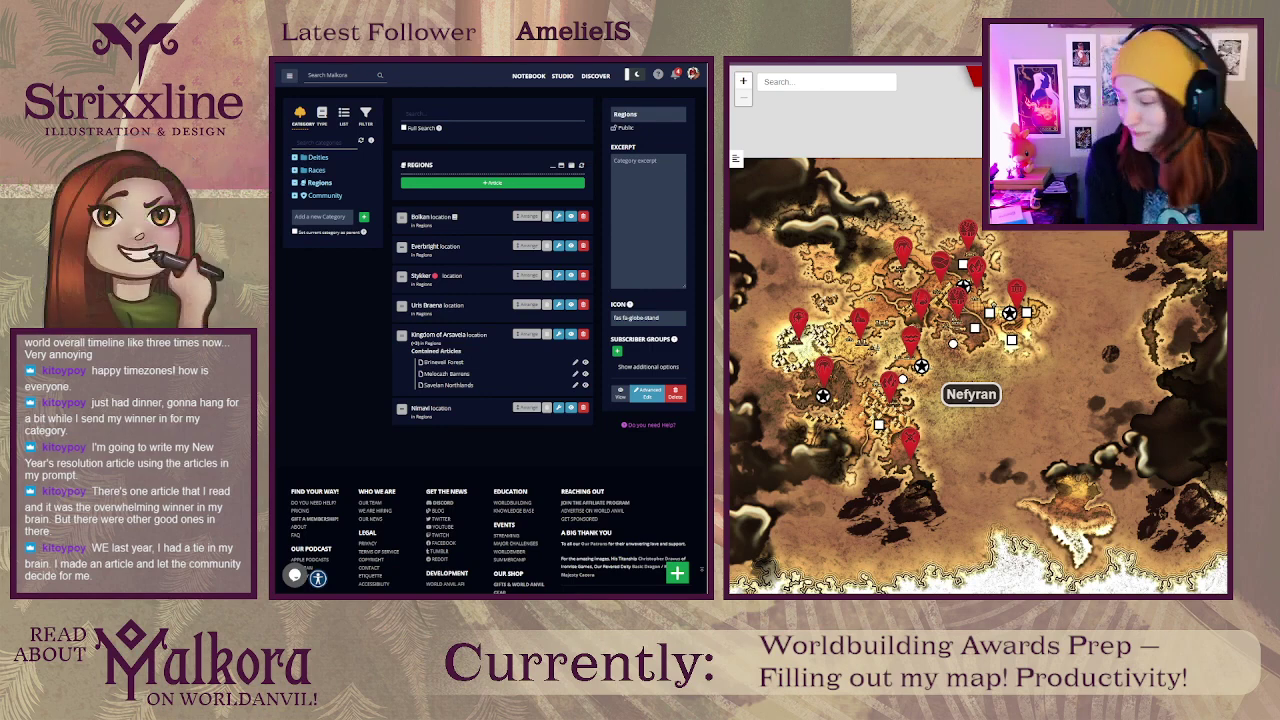
pyautogui.click(922, 300)
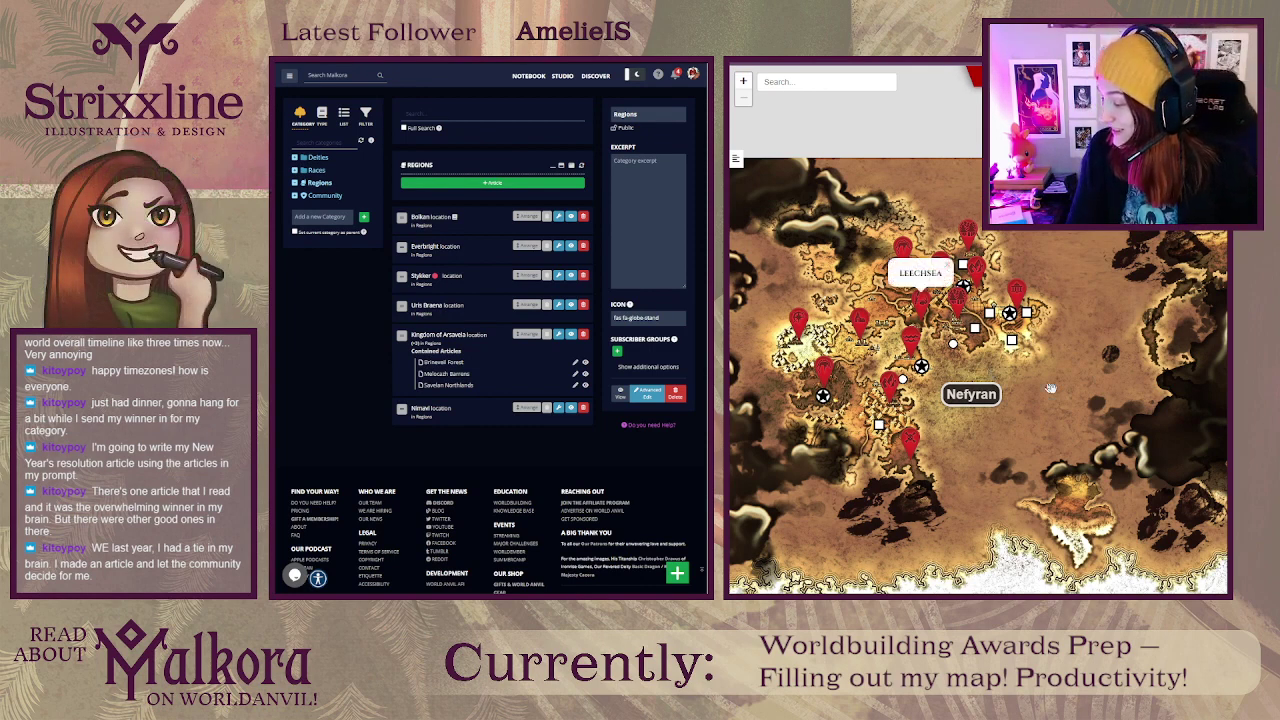
pyautogui.click(1010, 313)
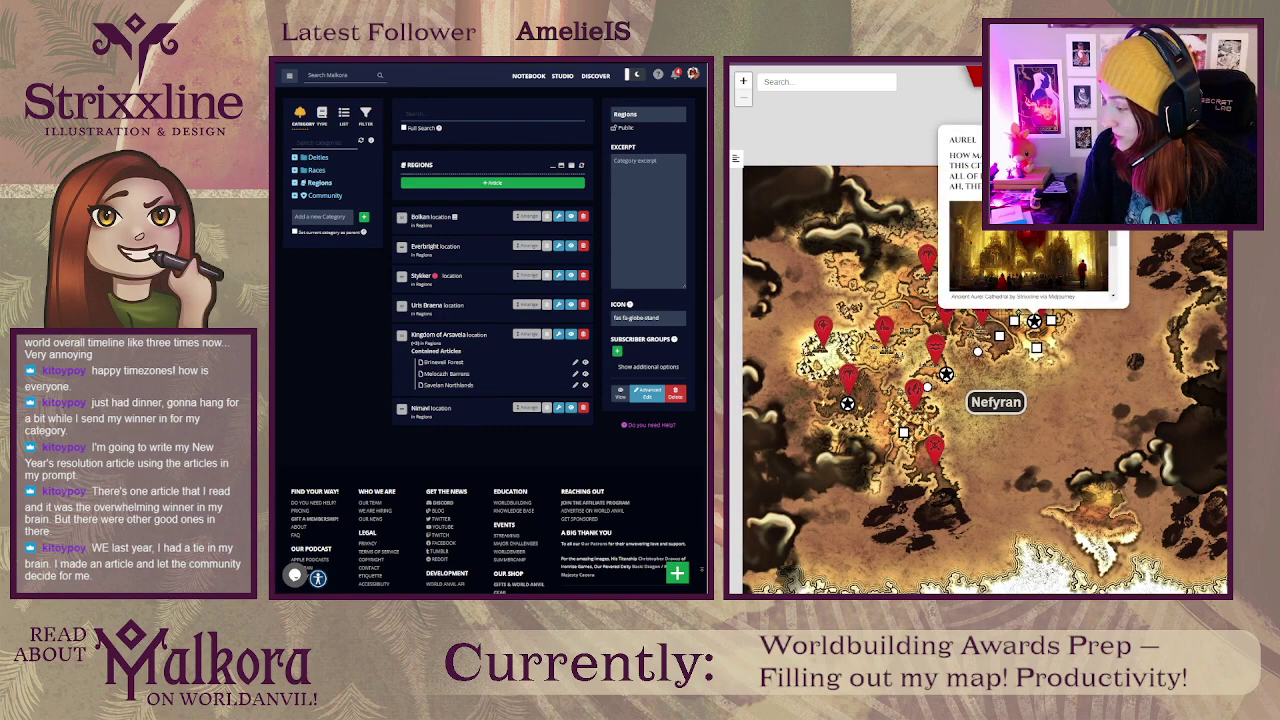
# Step: Survey the markers across Nefyran on the viewable map and open the Velen Reef popup
pyautogui.moveTo(1165, 331)
pyautogui.mouseDown()
pyautogui.moveTo(1165, 391)
pyautogui.moveTo(1137, 380)
pyautogui.mouseUp()
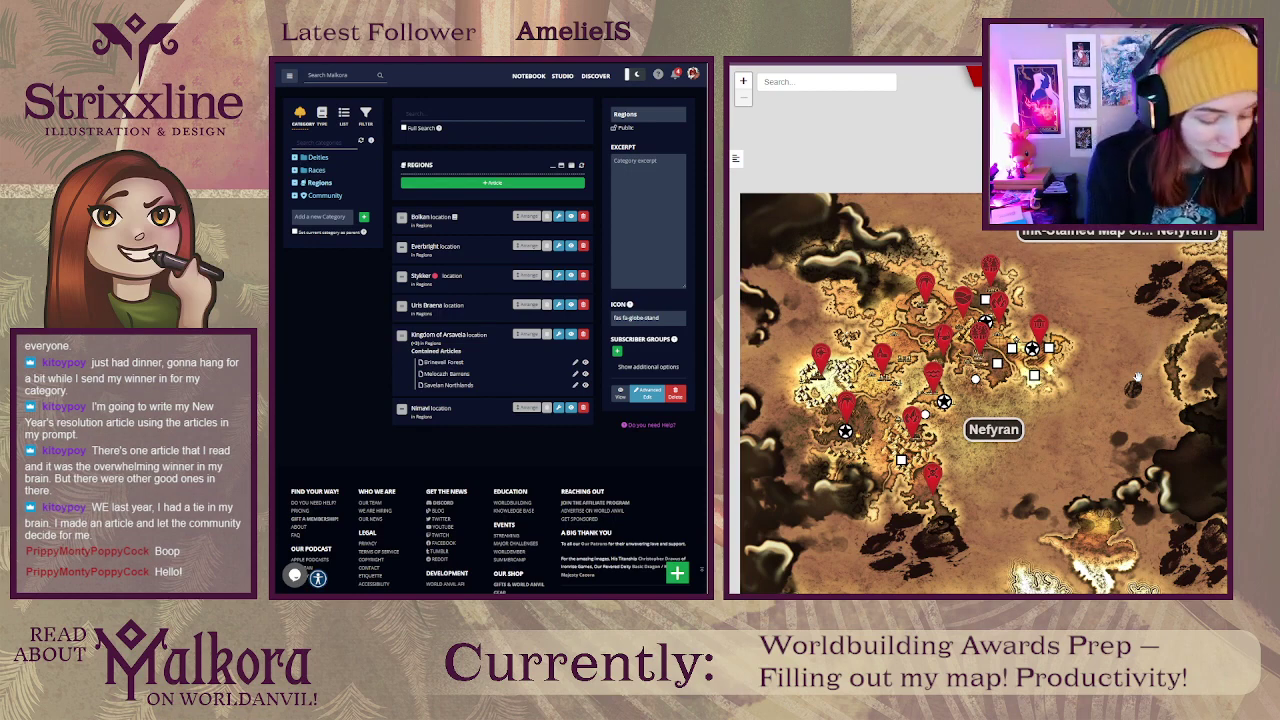
pyautogui.scroll(1, 1137, 378)
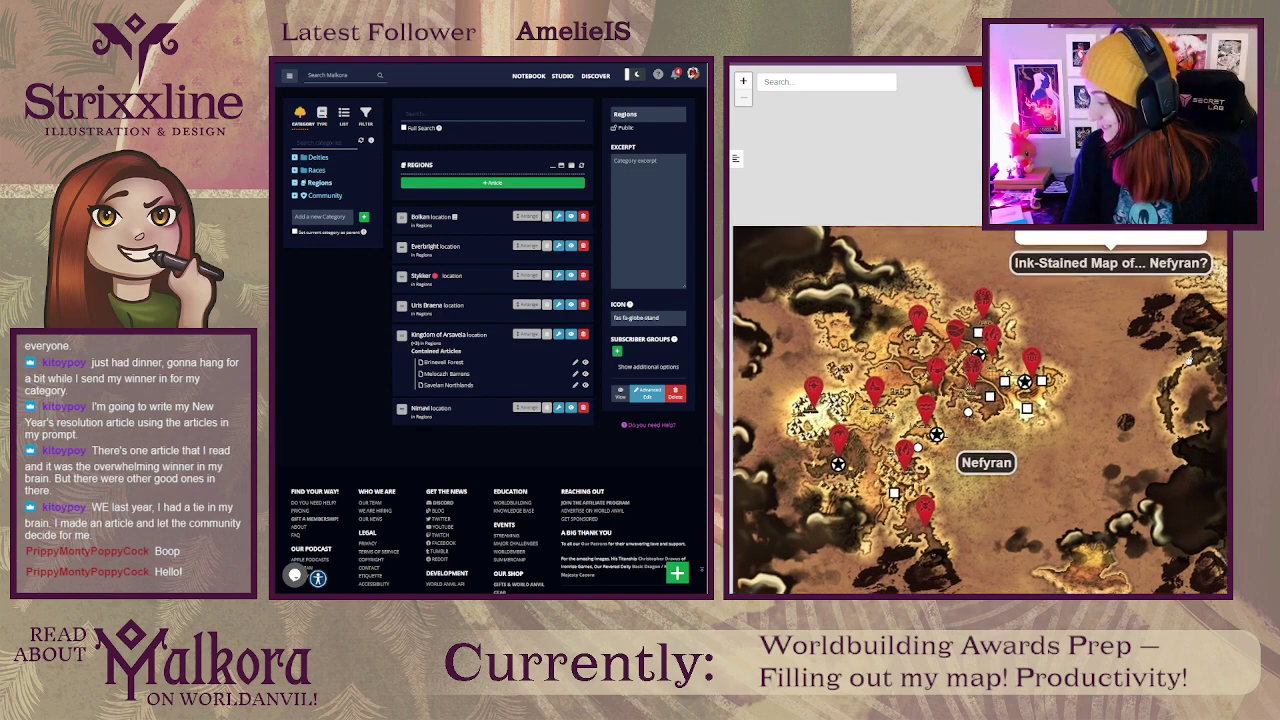
pyautogui.scroll(-3, 1205, 278)
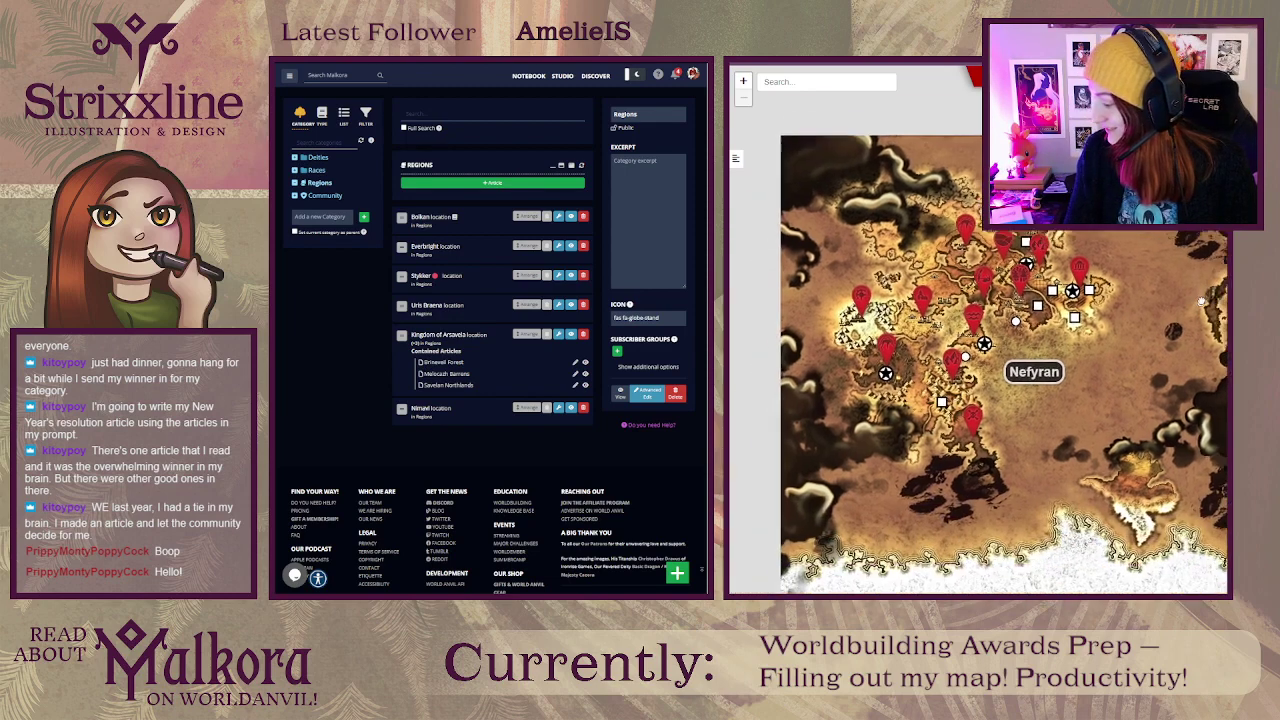
pyautogui.moveTo(1205, 278); pyautogui.dragTo(1160, 268)
pyautogui.scroll(2, 1088, 293)
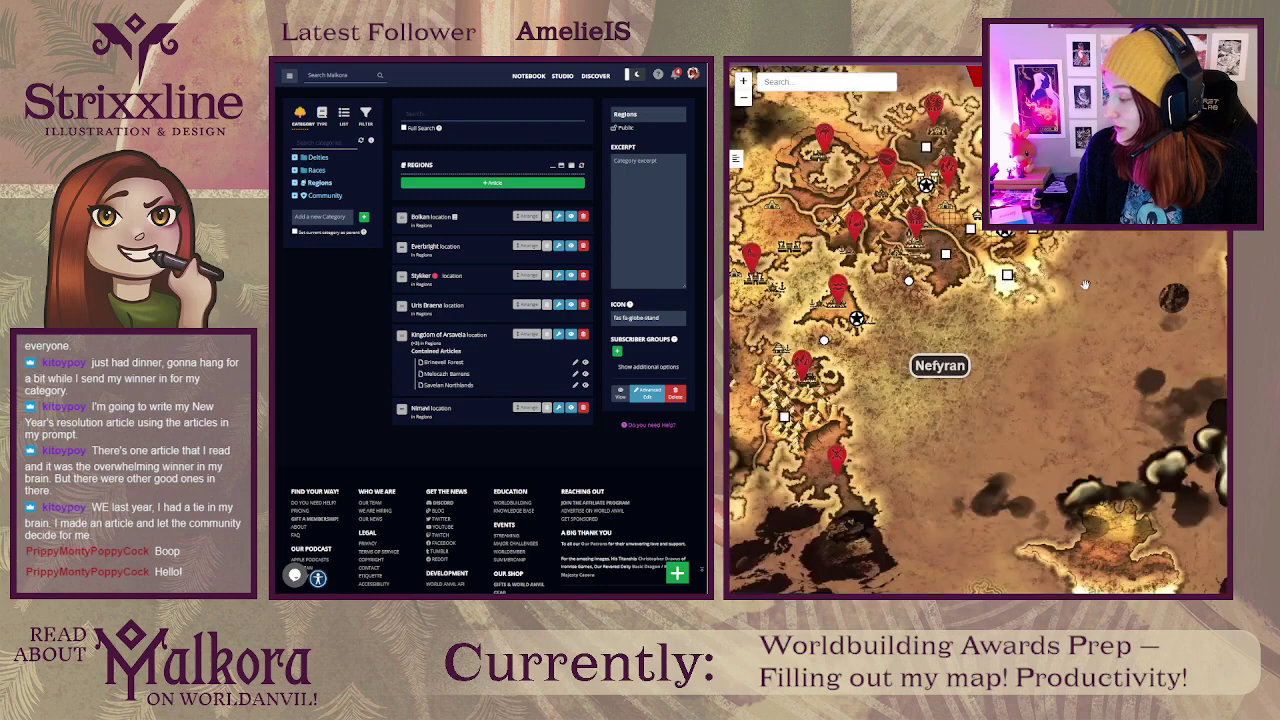
pyautogui.moveTo(942, 296); pyautogui.dragTo(999, 370)
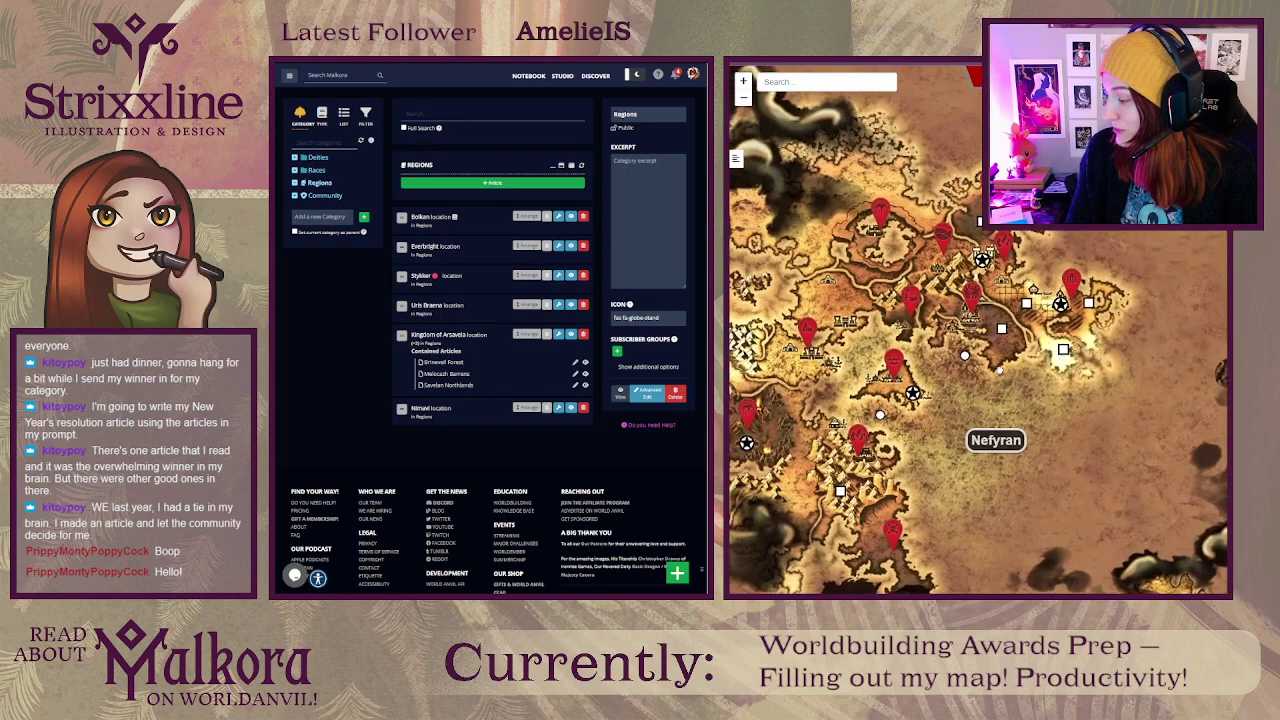
pyautogui.click(965, 356)
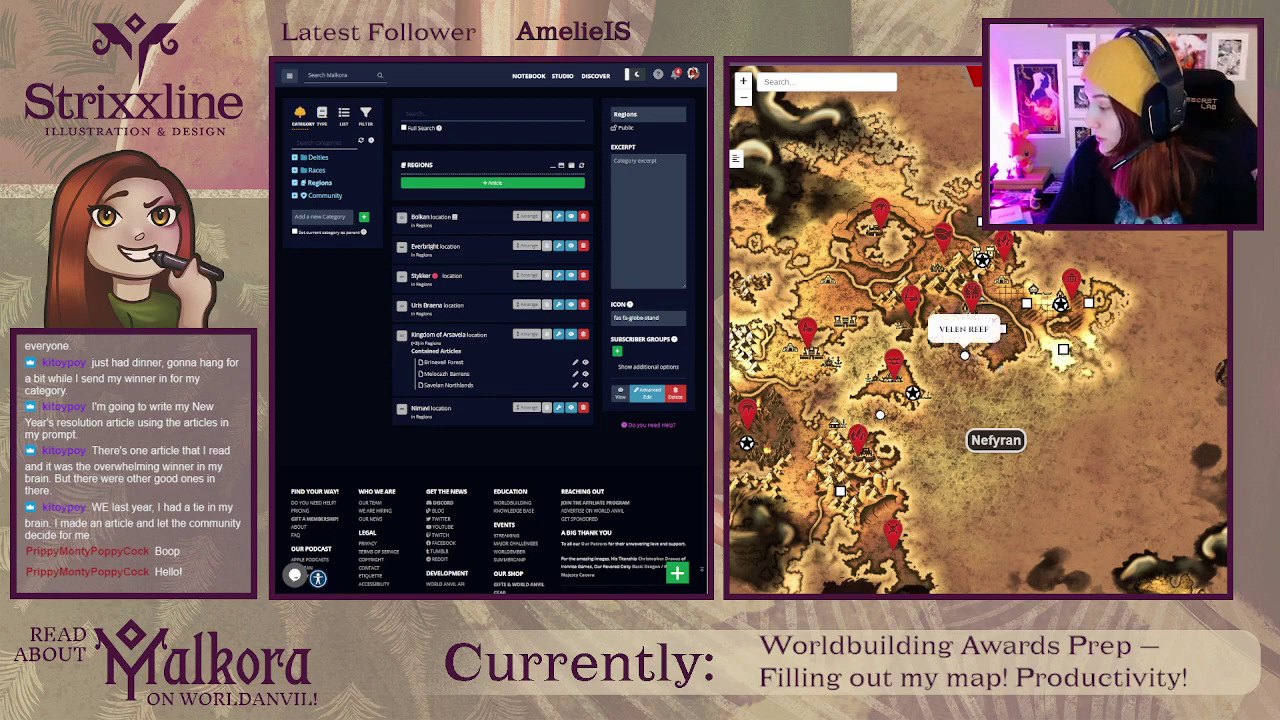
# Step: In the map editor, place the new pin in western Nefyran, just above the red pin beside the westernmost star marker
pyautogui.click(972, 60)
pyautogui.moveTo(998, 313); pyautogui.dragTo(1054, 251)
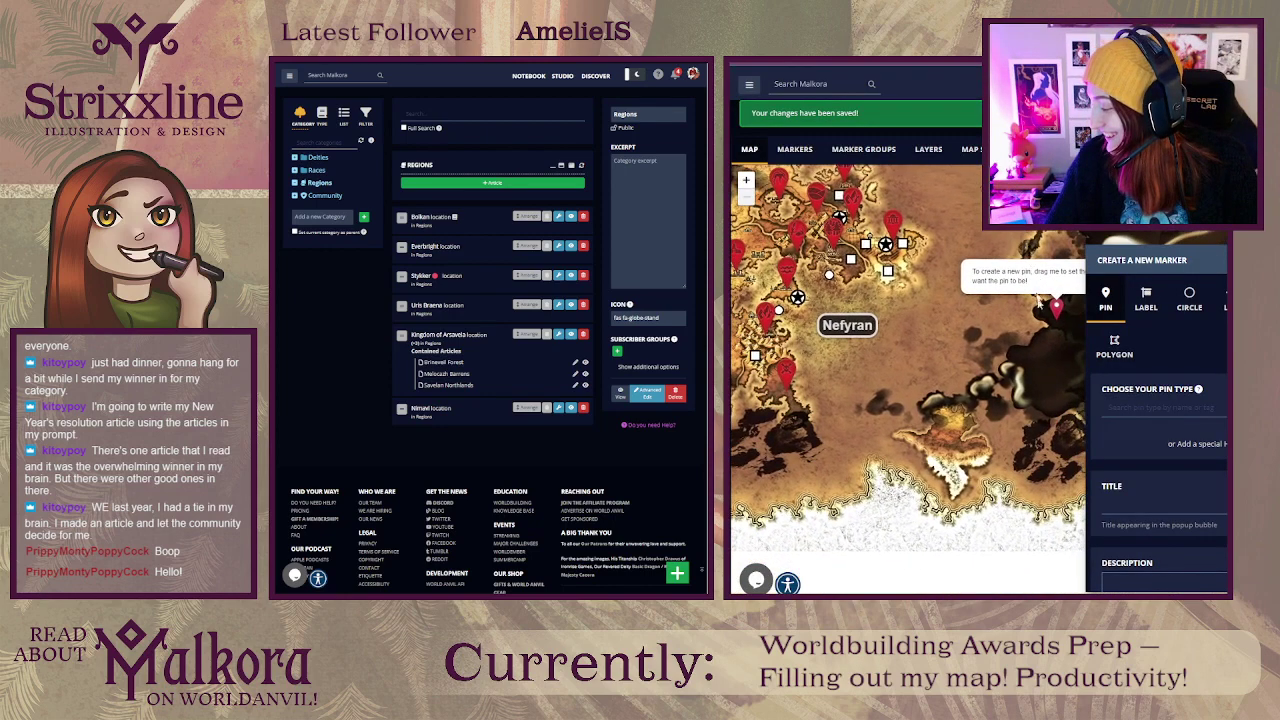
pyautogui.click(866, 296)
pyautogui.moveTo(921, 311); pyautogui.dragTo(1026, 354)
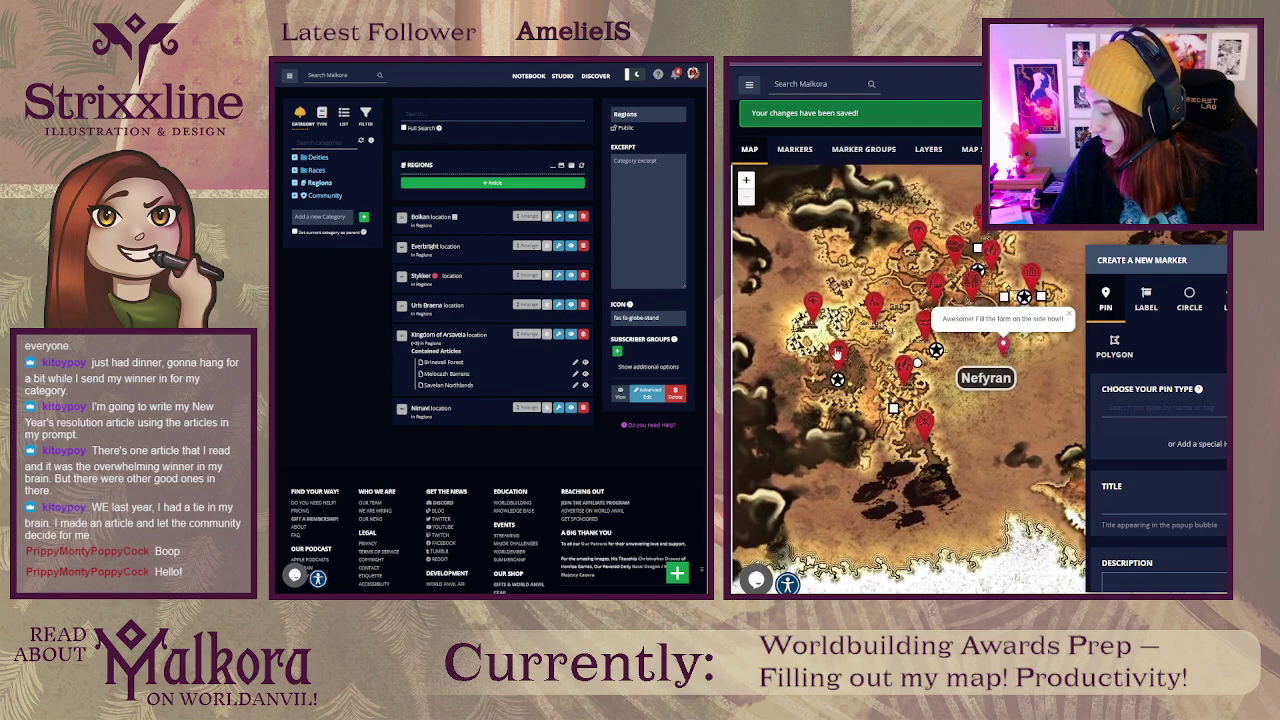
pyautogui.scroll(1, 878, 356)
pyautogui.scroll(-1, 878, 356)
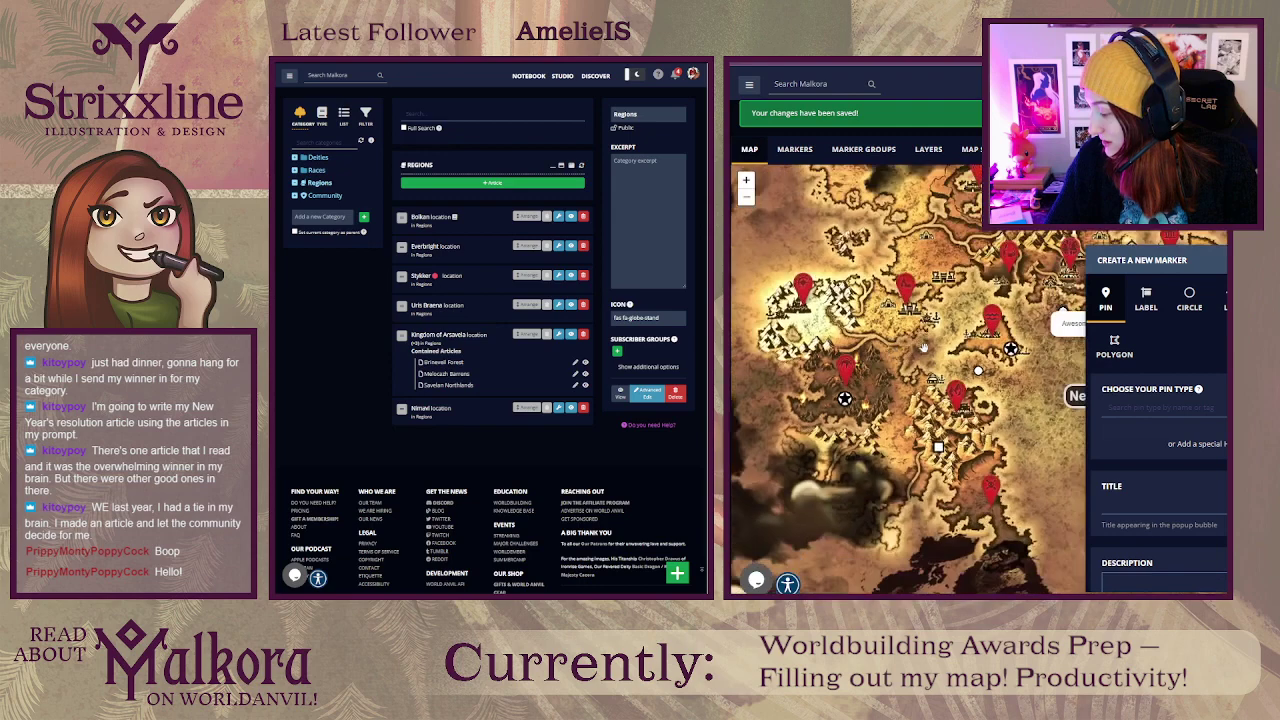
pyautogui.moveTo(878, 356); pyautogui.dragTo(828, 362)
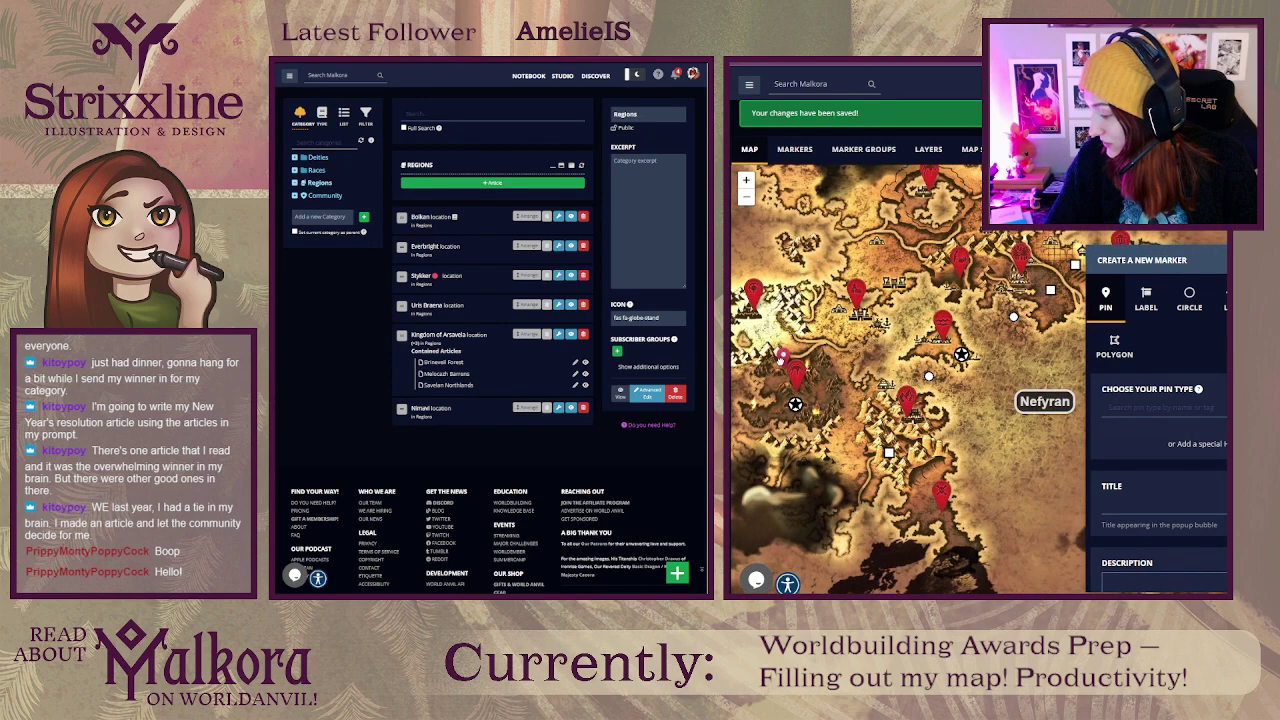
pyautogui.click(780, 351)
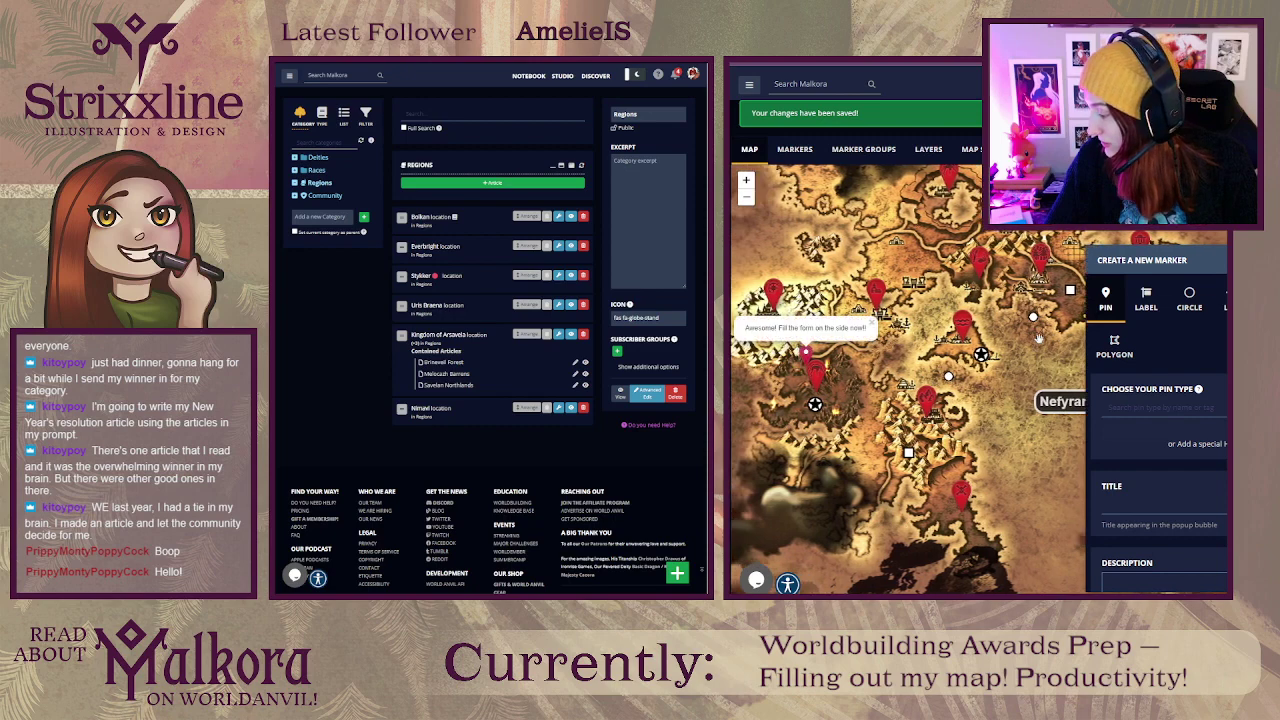
# Step: Open the pin type reference list for the new marker and resize it and the article previewer to fit over the map
pyautogui.moveTo(1048, 334); pyautogui.dragTo(903, 423)
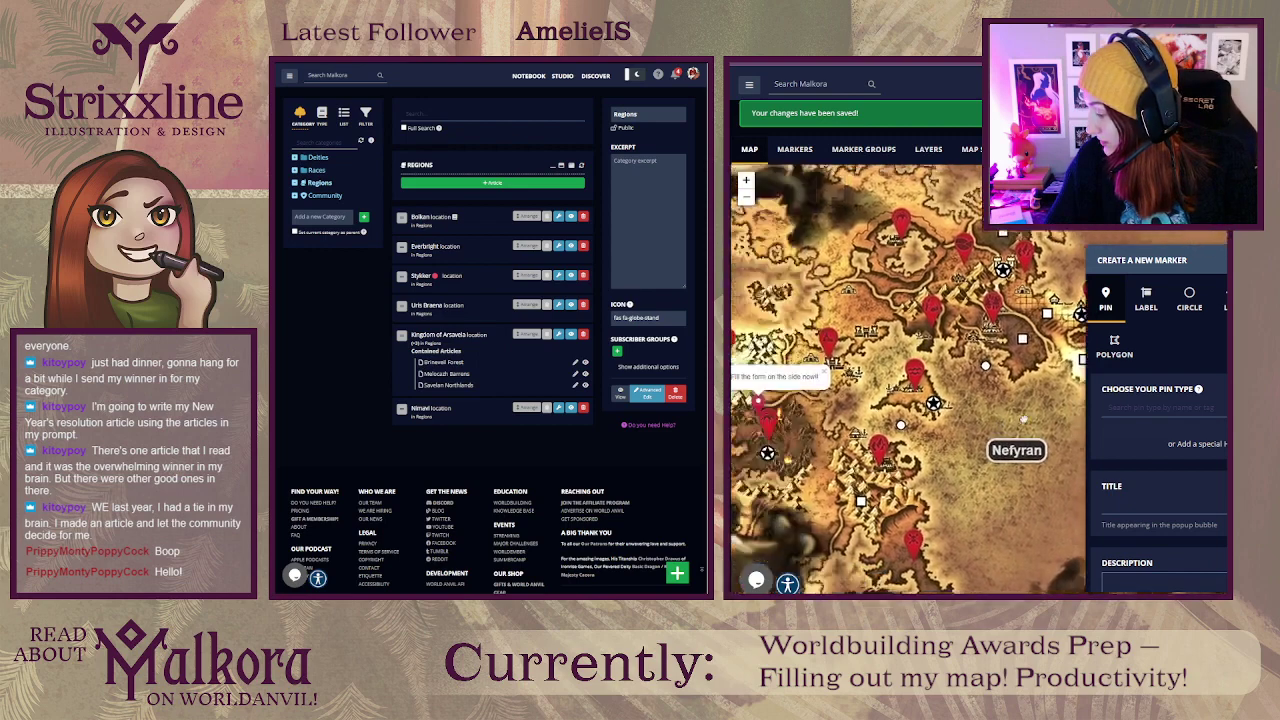
pyautogui.scroll(2, 903, 423)
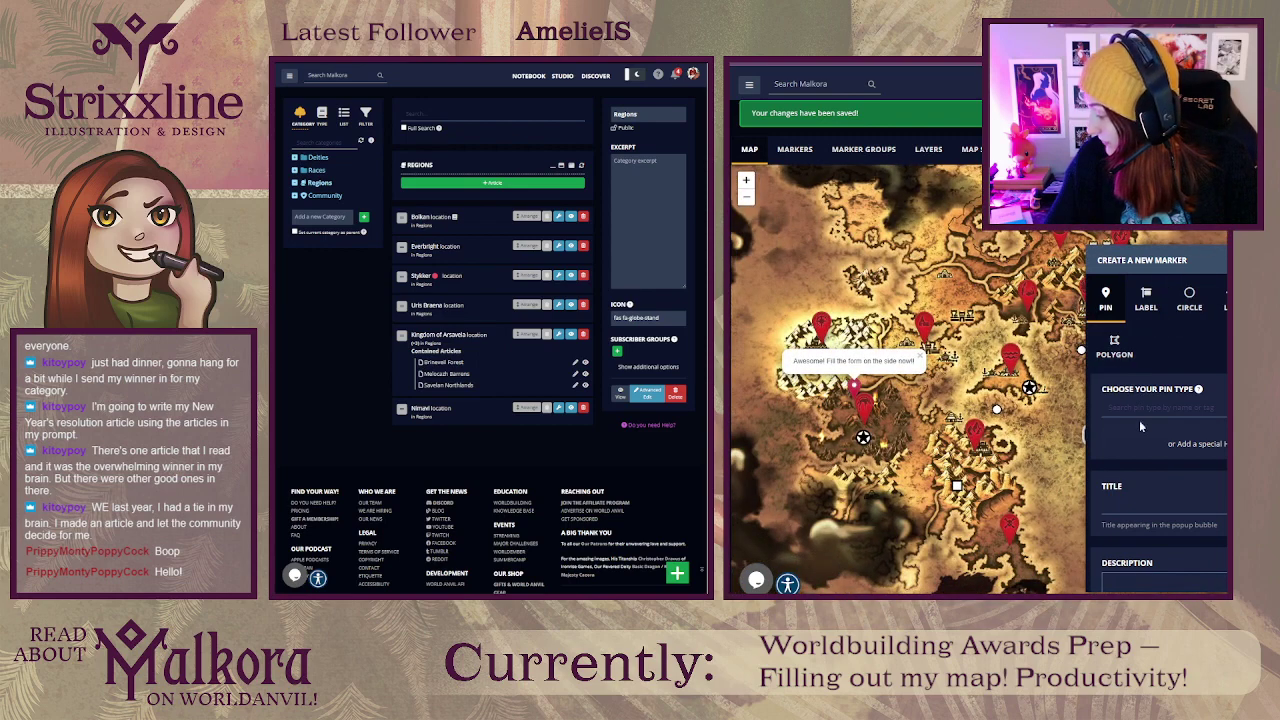
pyautogui.click(1160, 407)
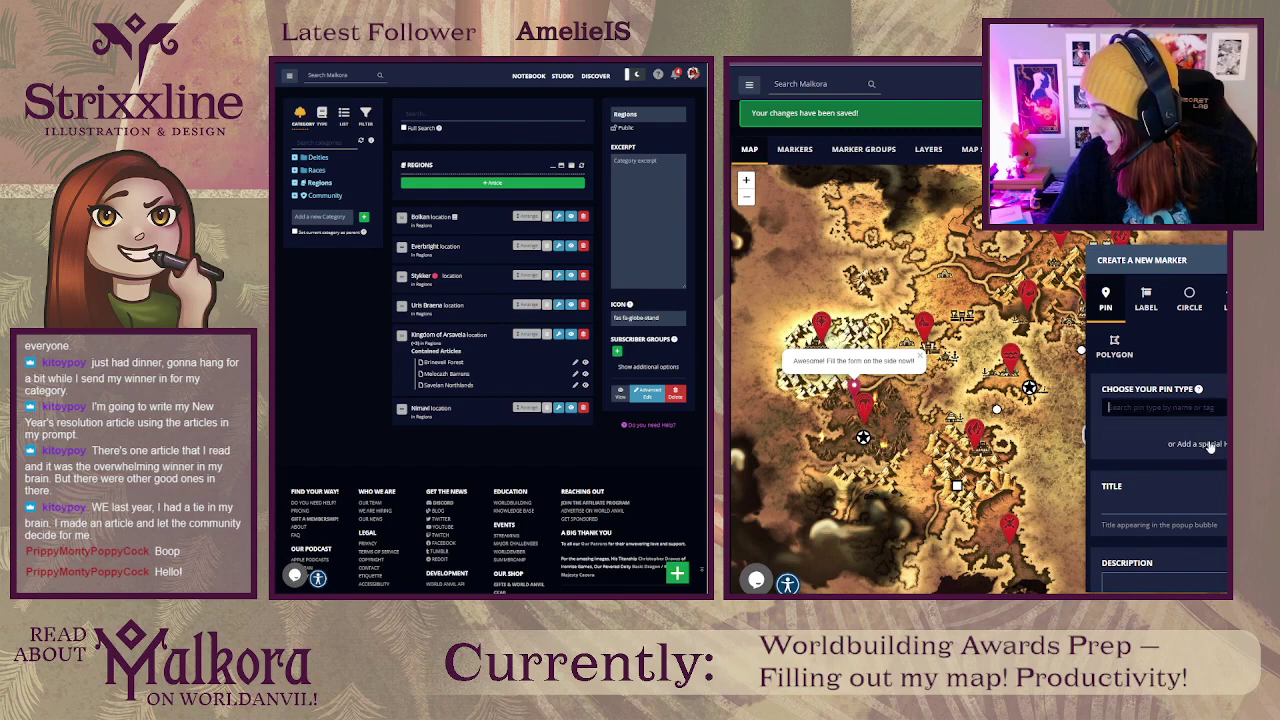
pyautogui.scroll(-2, 1159, 456)
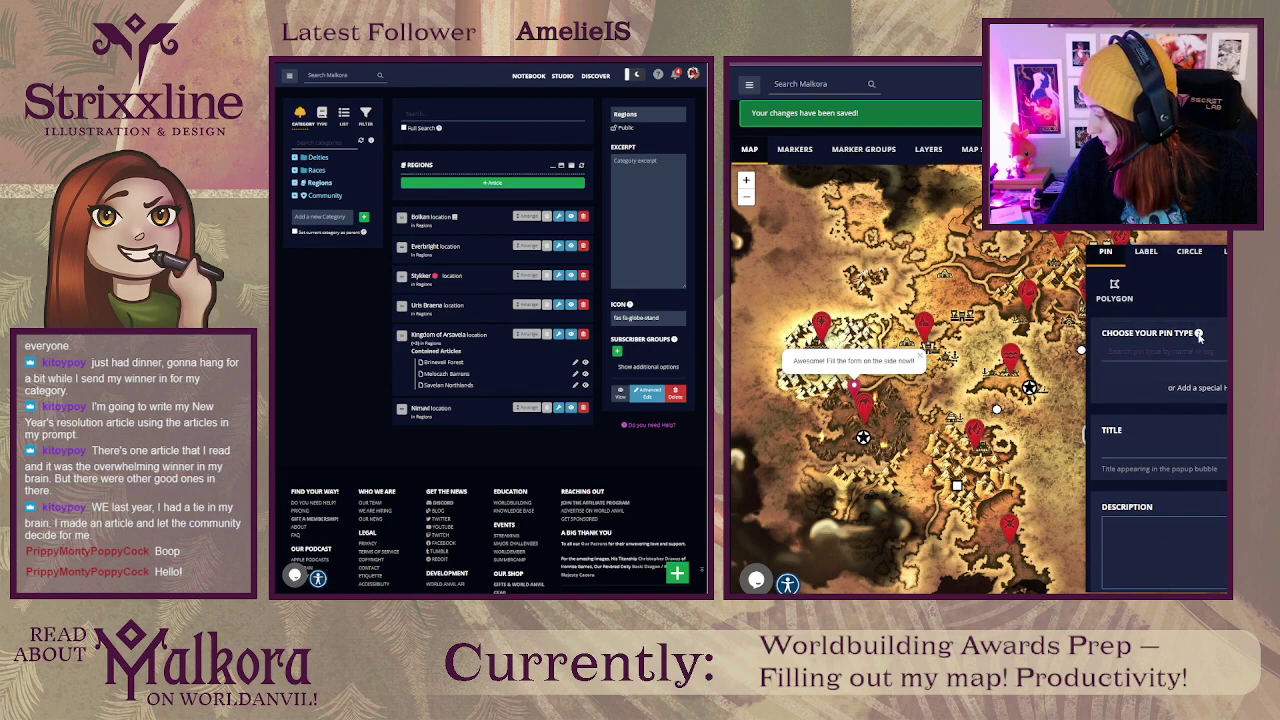
pyautogui.moveTo(1199, 336)
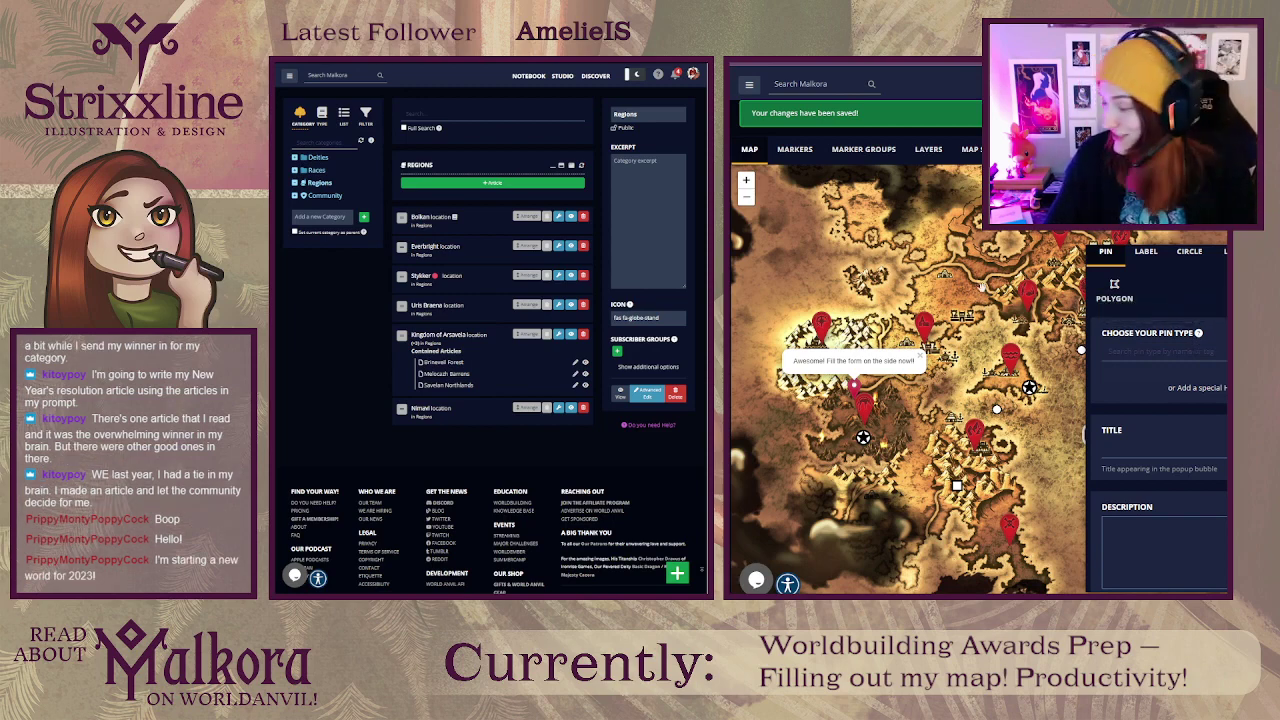
pyautogui.moveTo(948, 396); pyautogui.dragTo(976, 408)
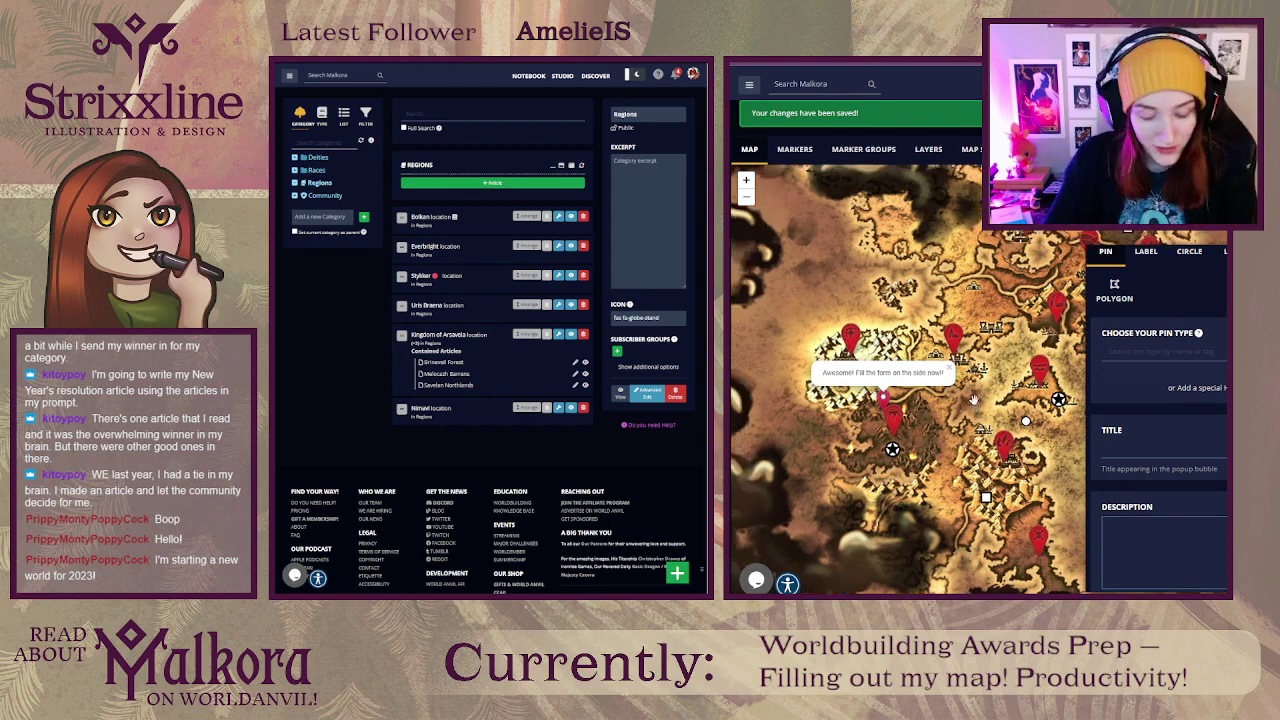
pyautogui.moveTo(976, 350); pyautogui.dragTo(988, 365)
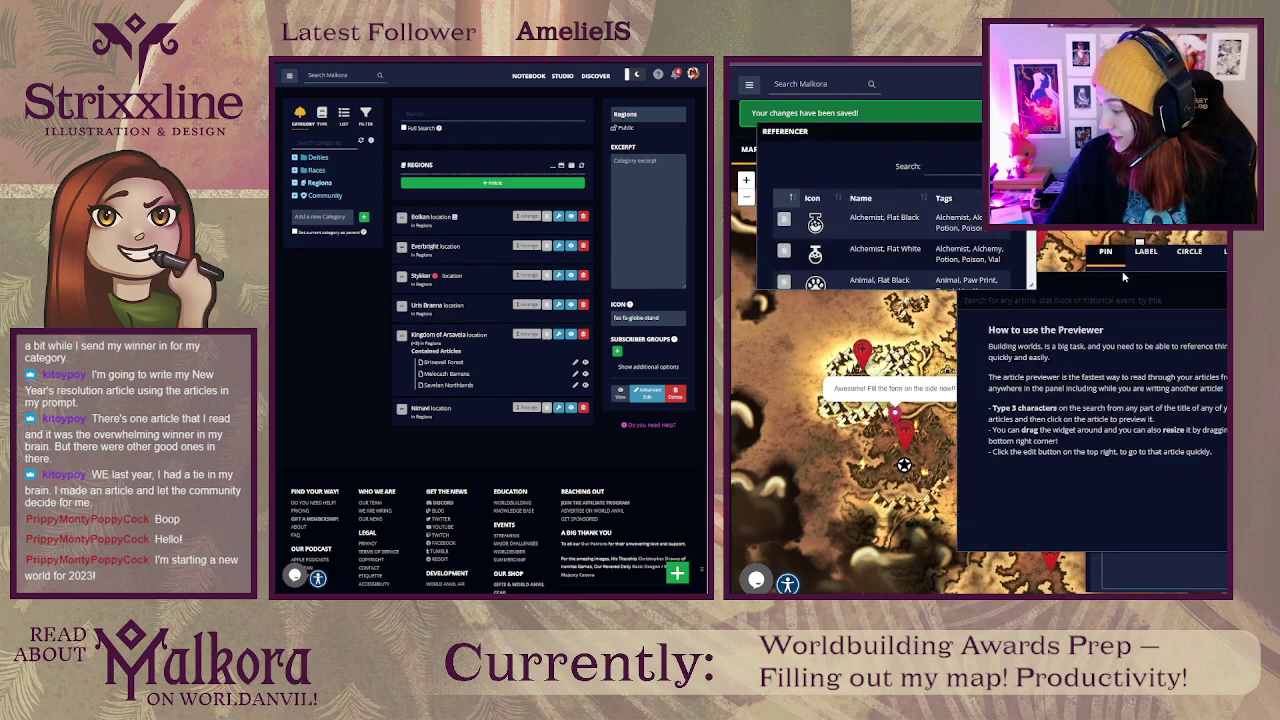
pyautogui.moveTo(1007, 322); pyautogui.dragTo(1033, 378)
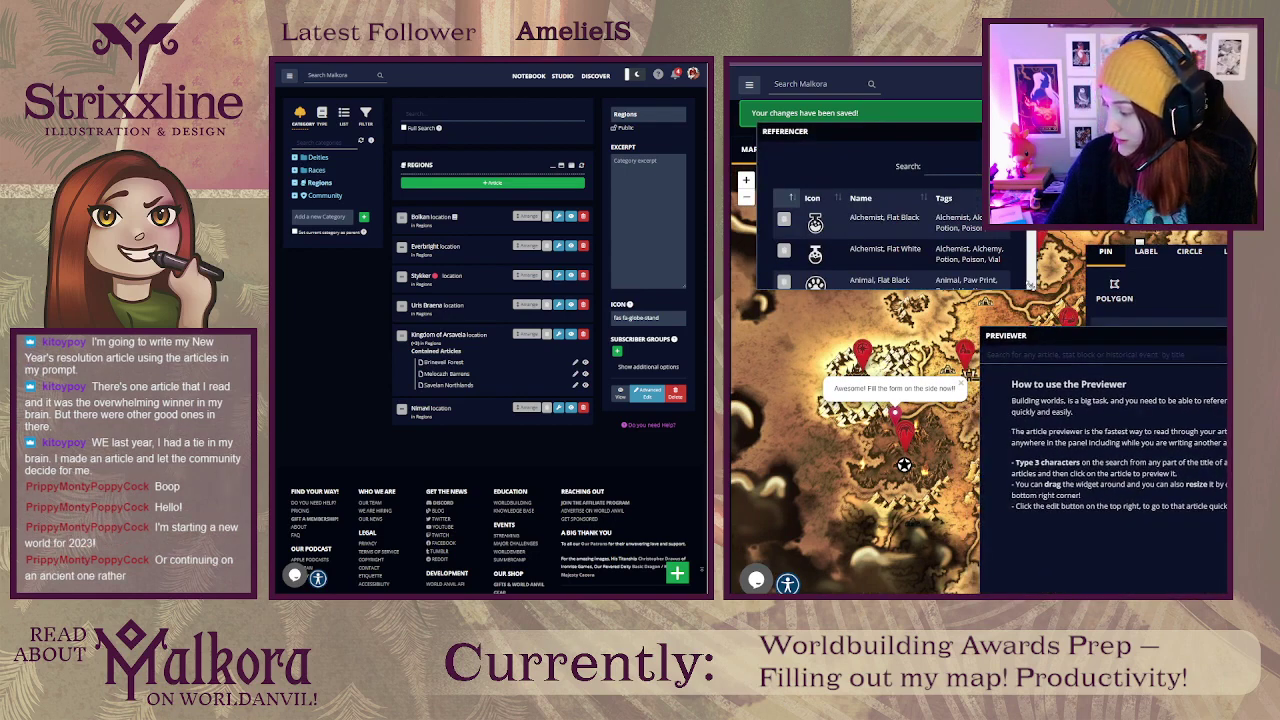
pyautogui.moveTo(1030, 285); pyautogui.dragTo(1006, 306)
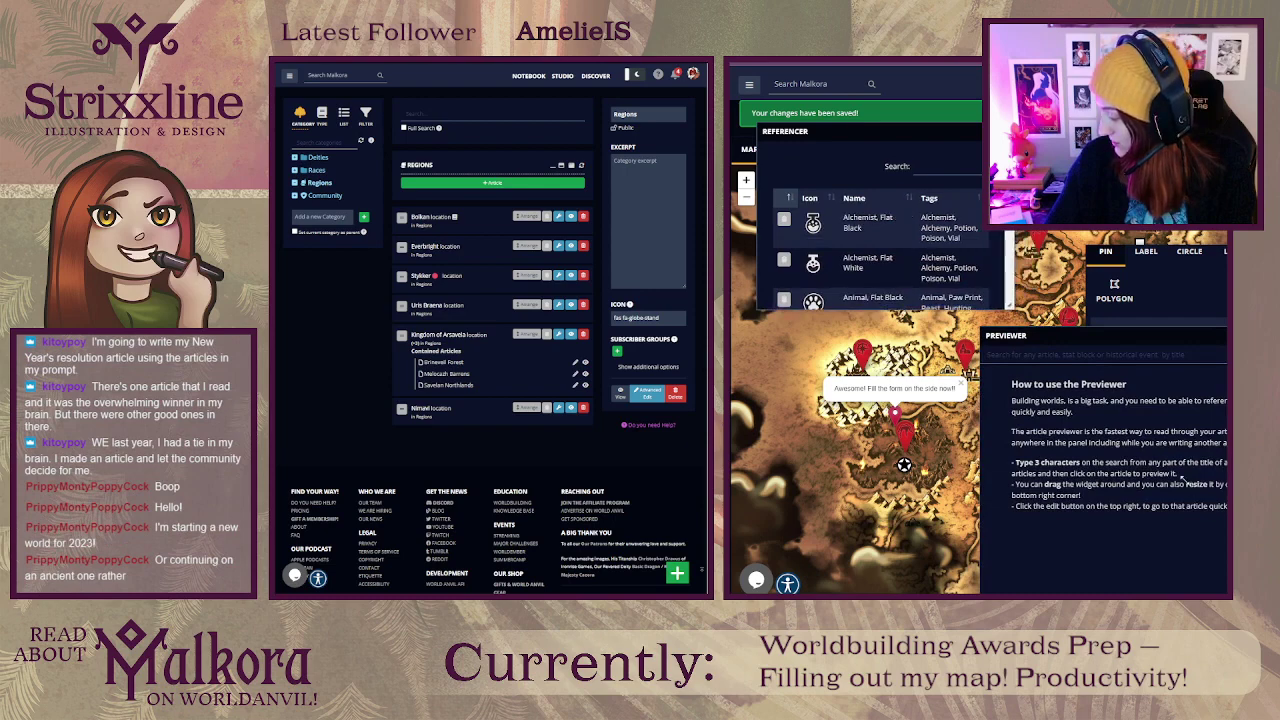
pyautogui.moveTo(1272, 600); pyautogui.dragTo(1227, 482)
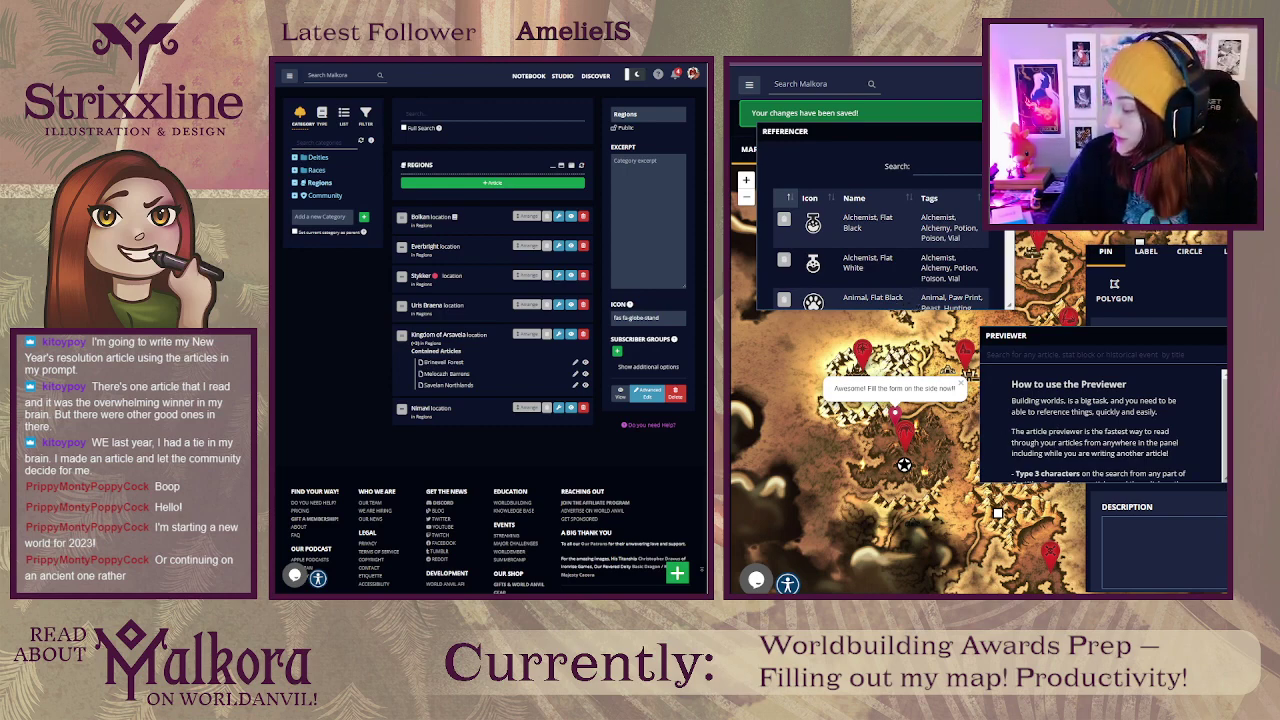
# Step: Search the pin type reference list for "marker", look through the matching icons and clear the search
pyautogui.click(935, 166)
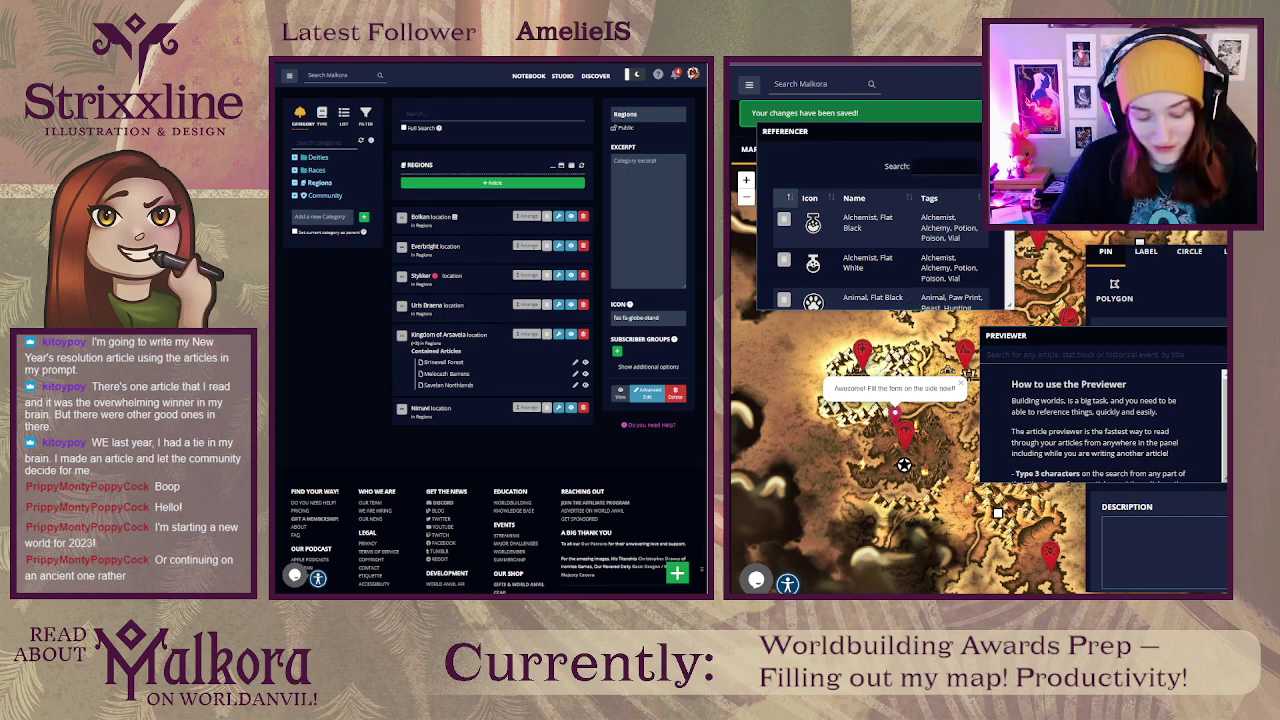
pyautogui.write('mark')
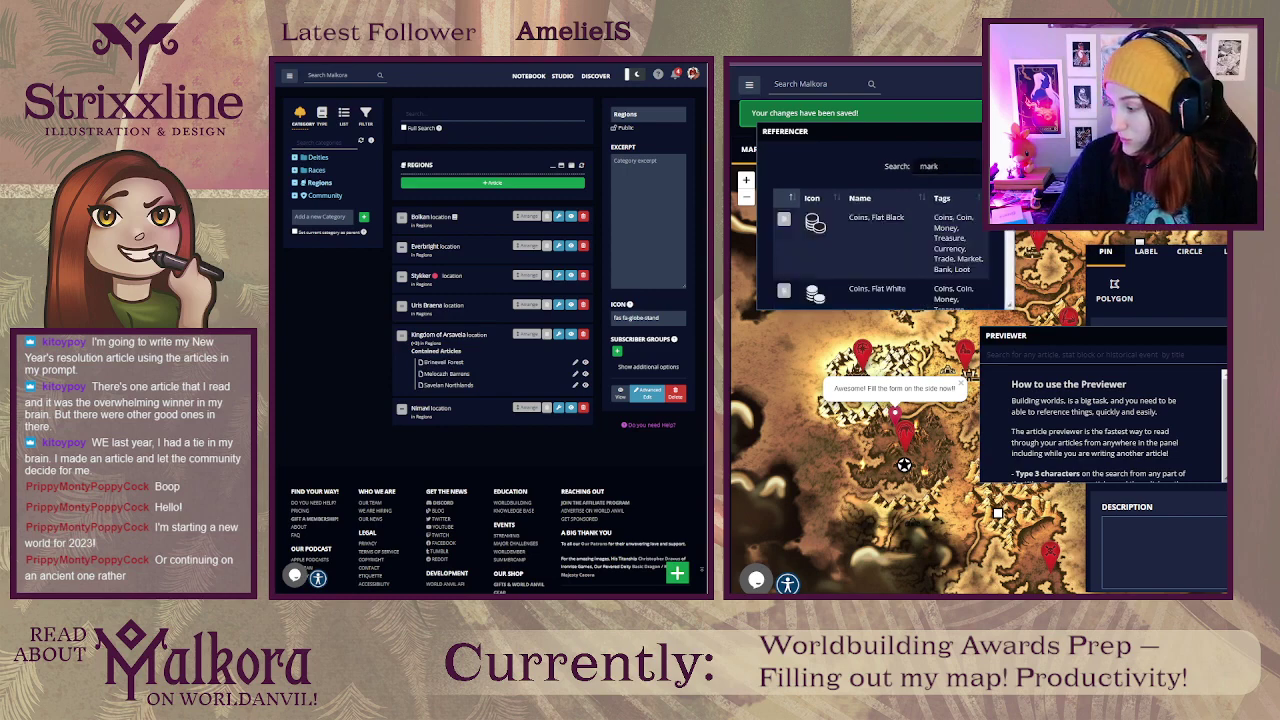
pyautogui.scroll(-5, 880, 230)
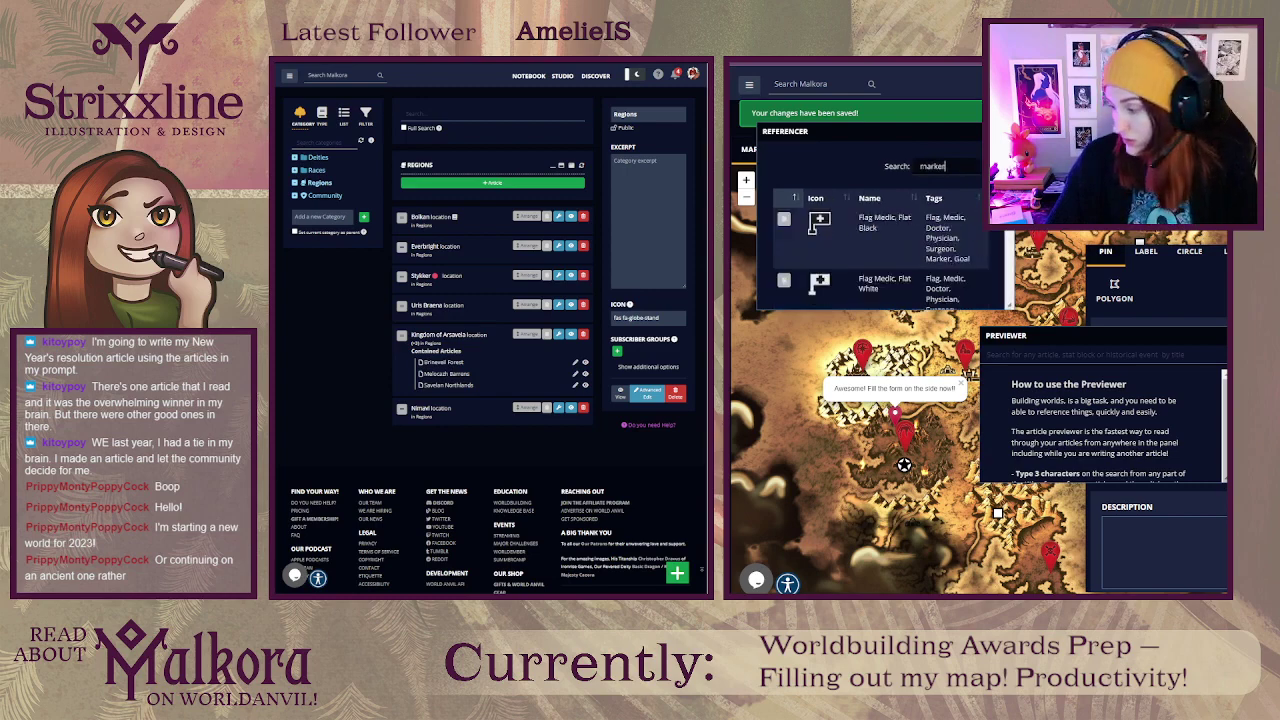
pyautogui.write('er')
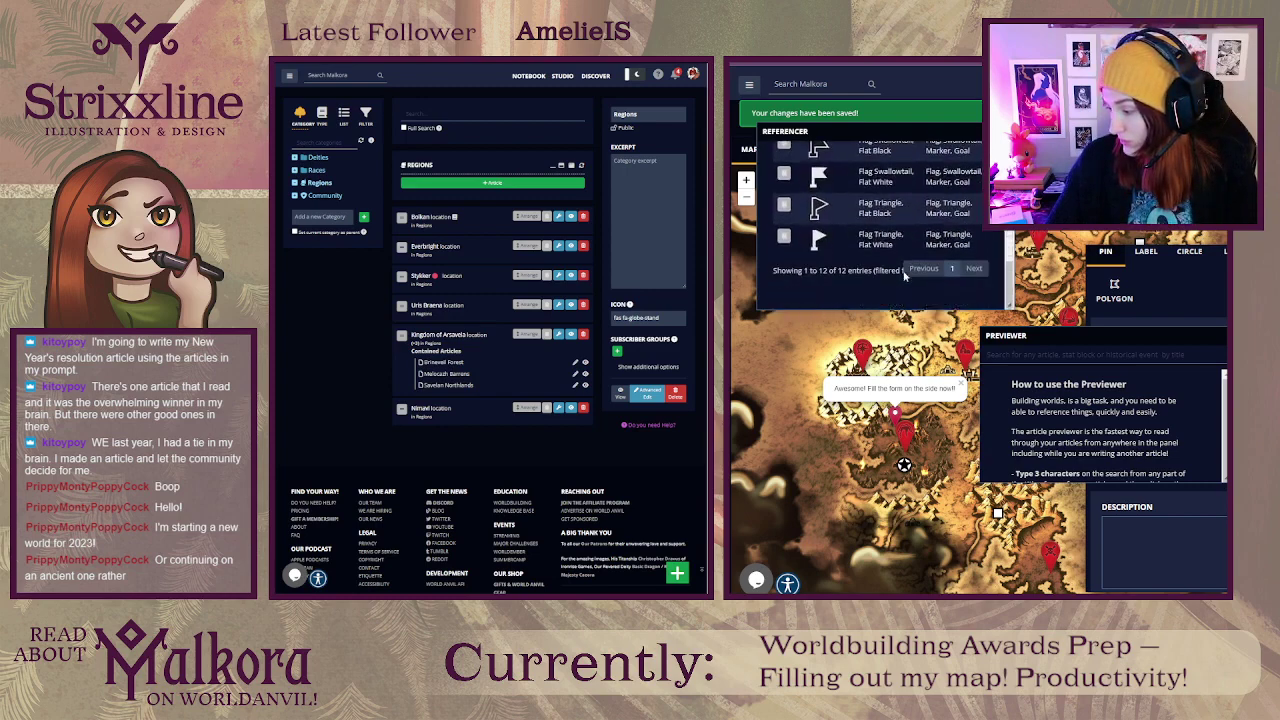
pyautogui.press('BackSpace')
pyautogui.press('BackSpace')
pyautogui.press('BackSpace')
pyautogui.press('BackSpace')
pyautogui.press('BackSpace')
pyautogui.press('BackSpace')
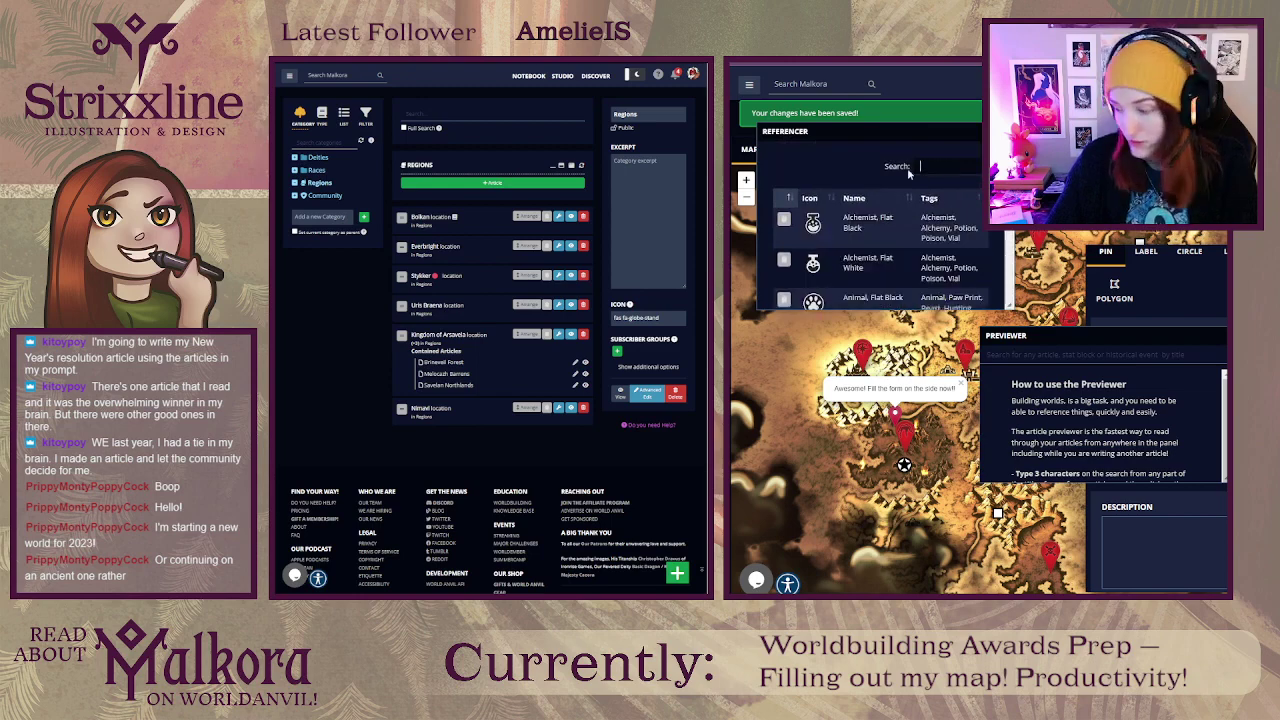
# Step: Enlarge the pin type reference list, browse its icons and filter it by "settl"
pyautogui.scroll(-1, 1000, 290)
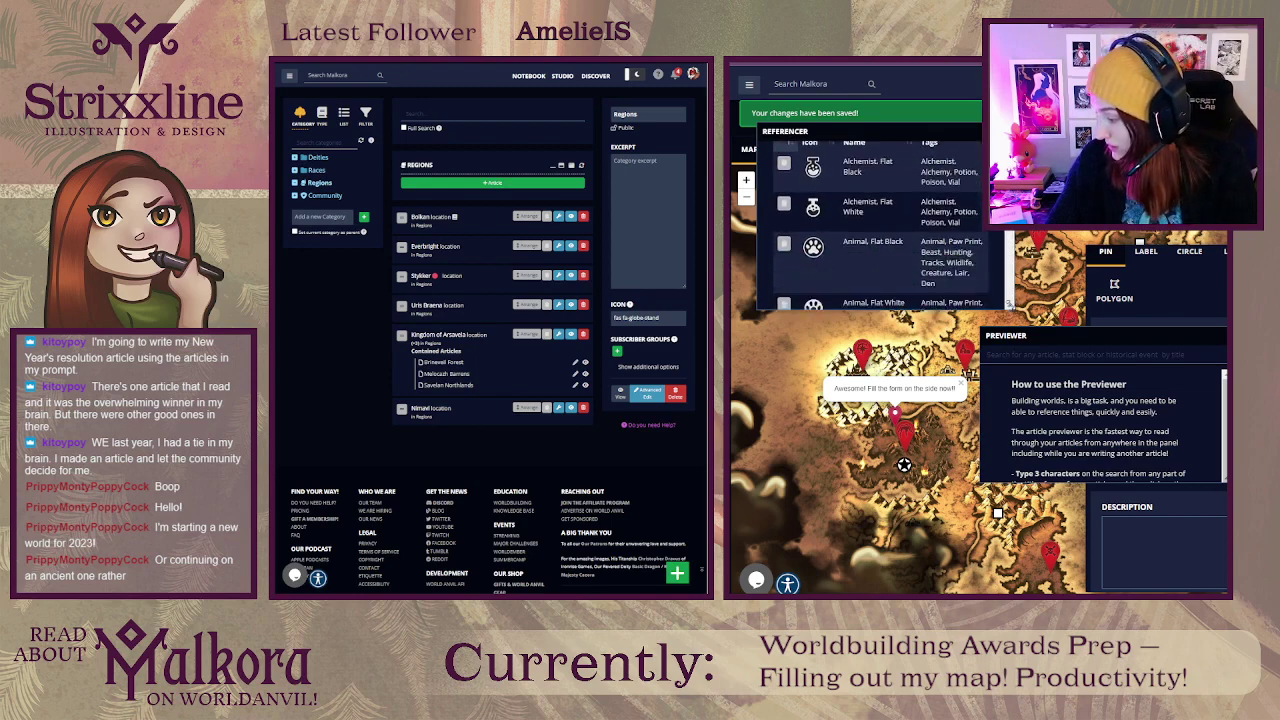
pyautogui.moveTo(1012, 305); pyautogui.dragTo(1004, 457)
pyautogui.scroll(-6, 951, 362)
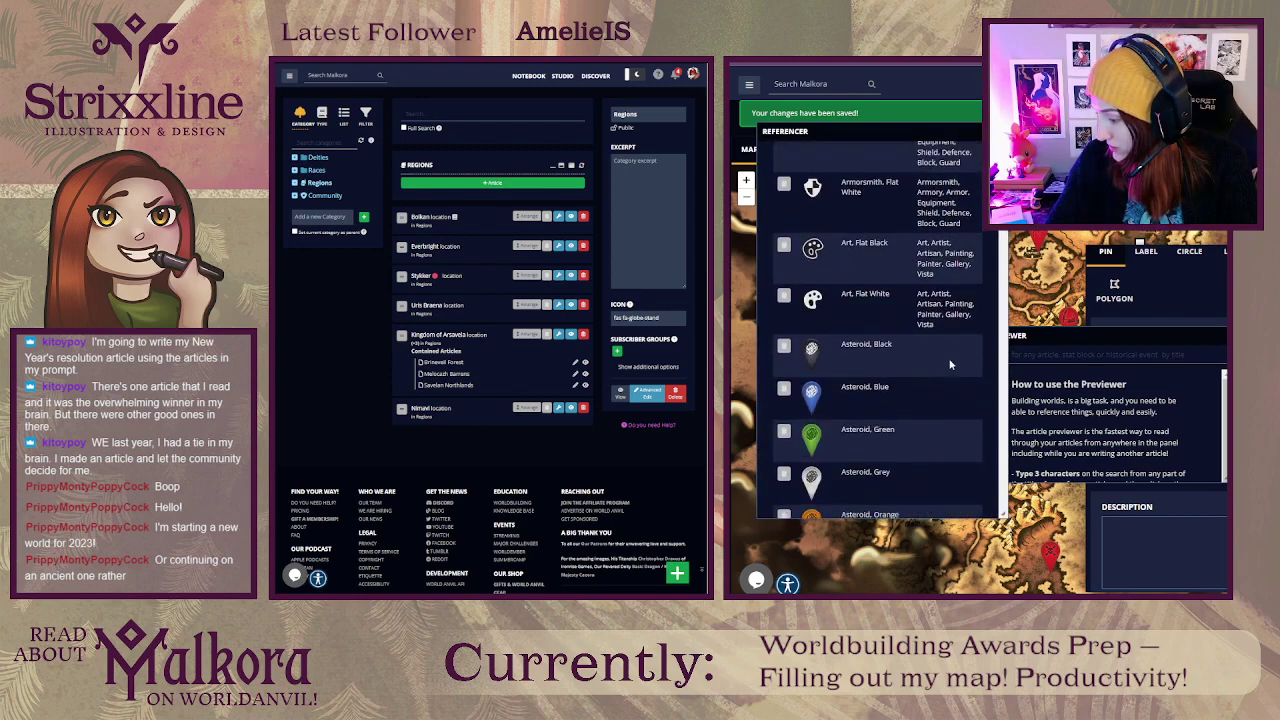
pyautogui.scroll(-8, 952, 362)
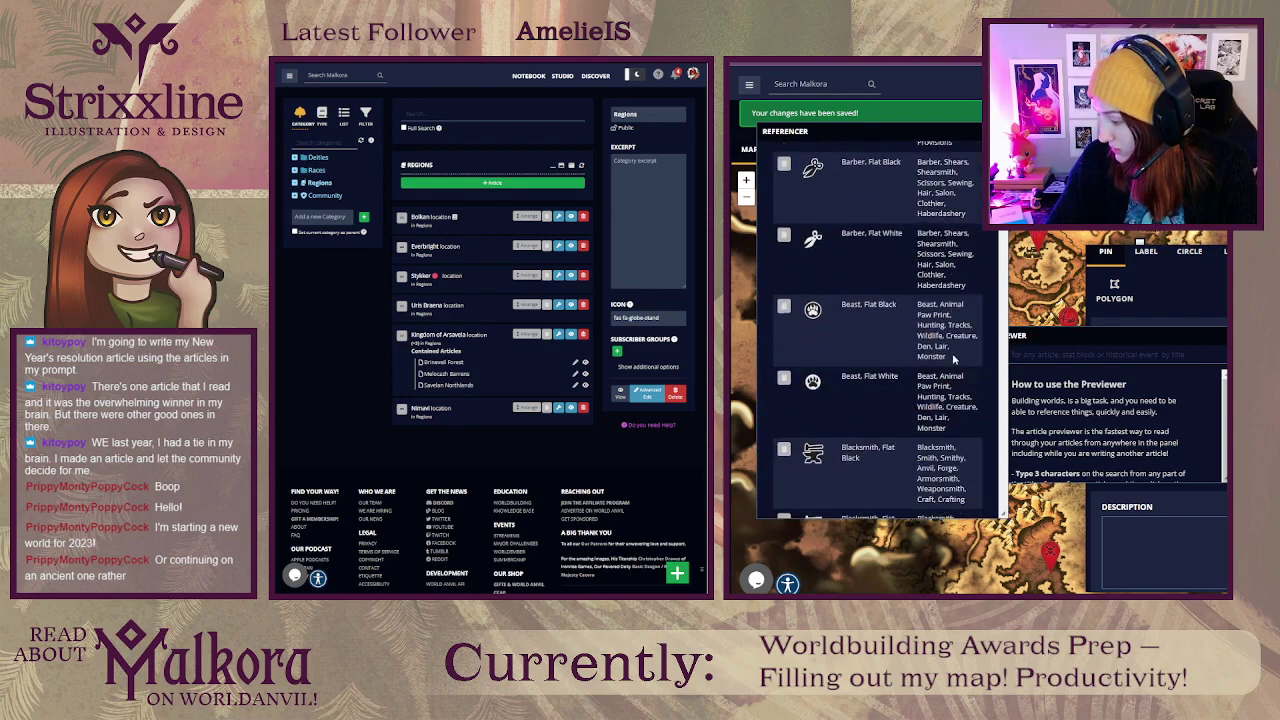
pyautogui.scroll(14, 952, 356)
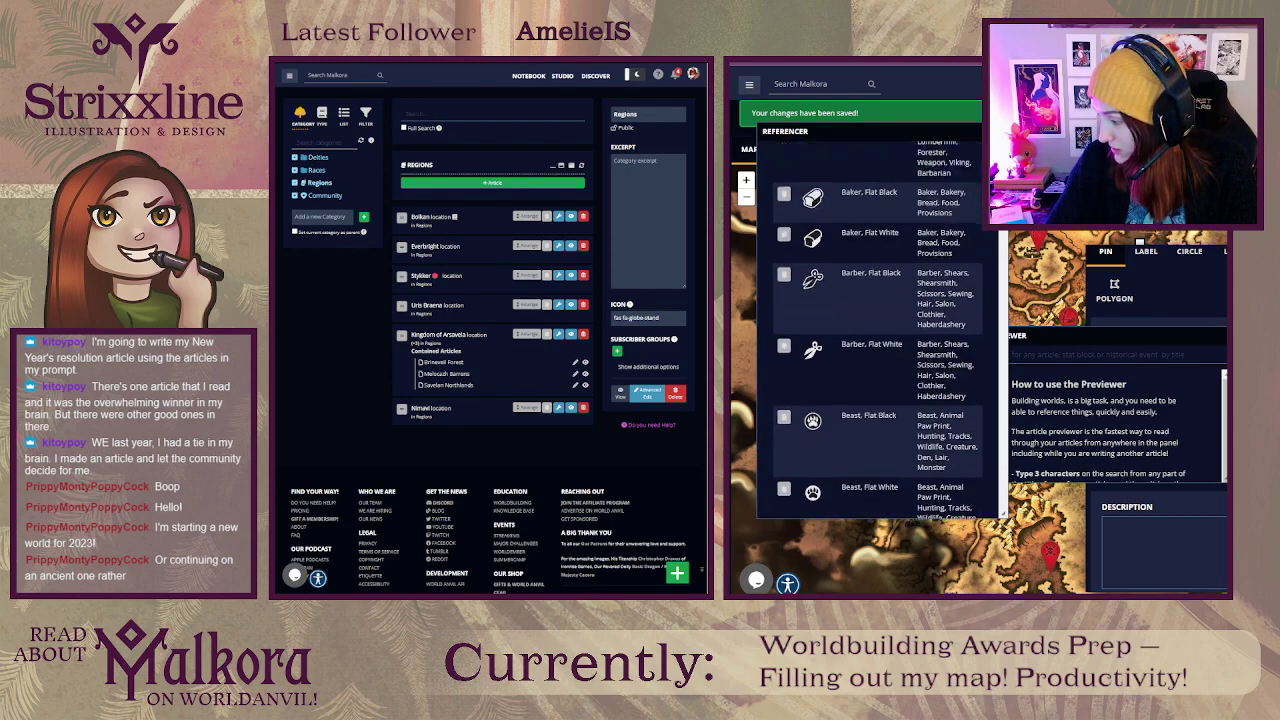
pyautogui.click(925, 167)
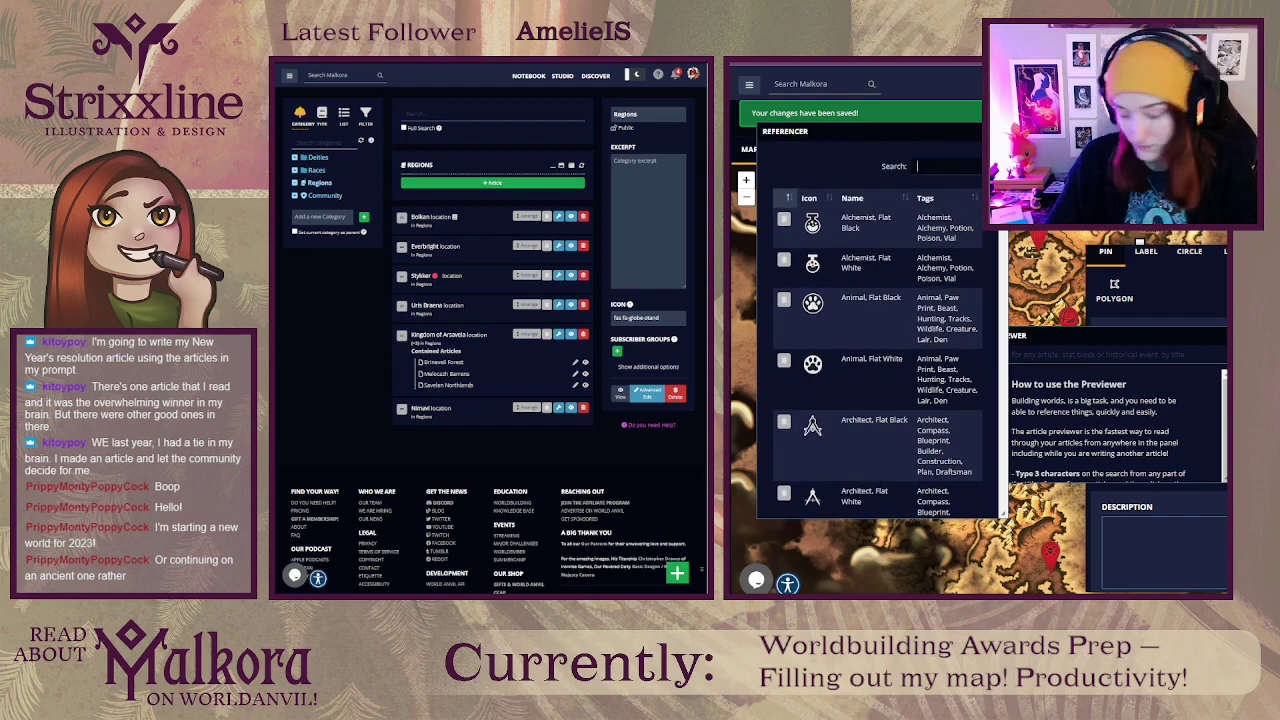
pyautogui.write('settl')
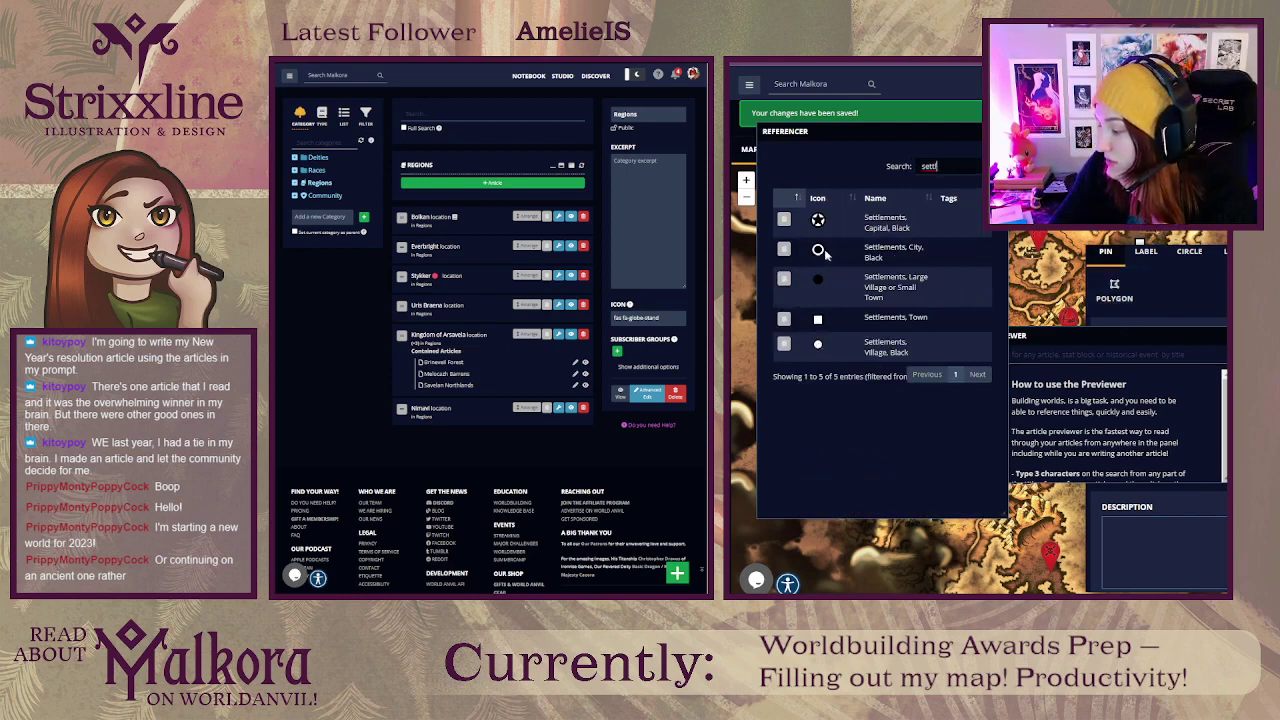
# Step: Find "settlement" pin types for the new marker, choose the Settlements, City, Black icon and close the reference windows
pyautogui.click(1106, 334)
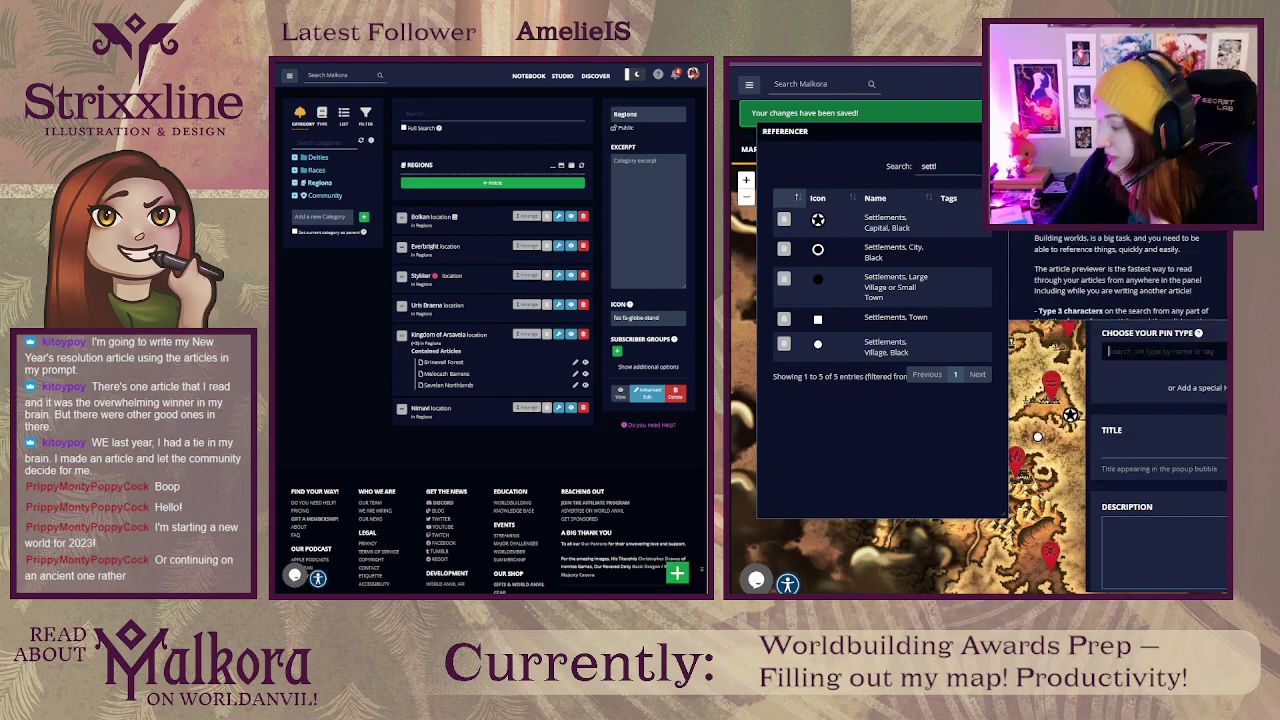
pyautogui.write('settlement')
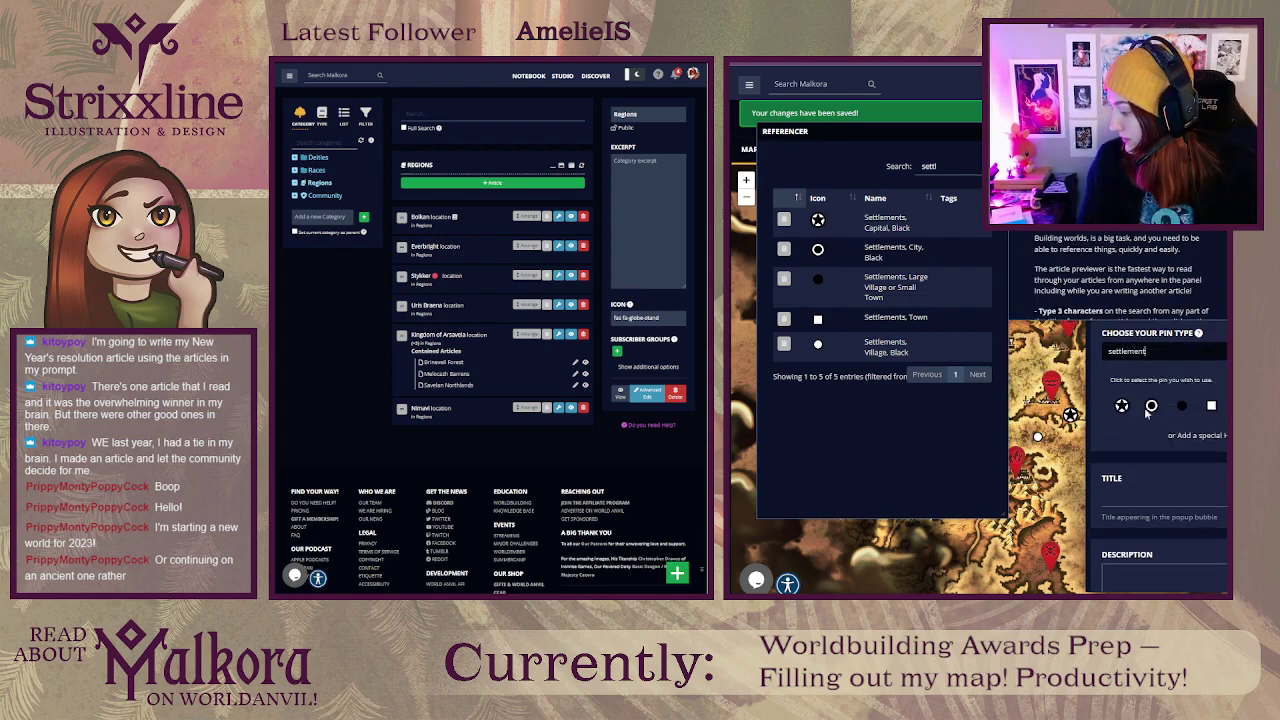
pyautogui.click(1155, 411)
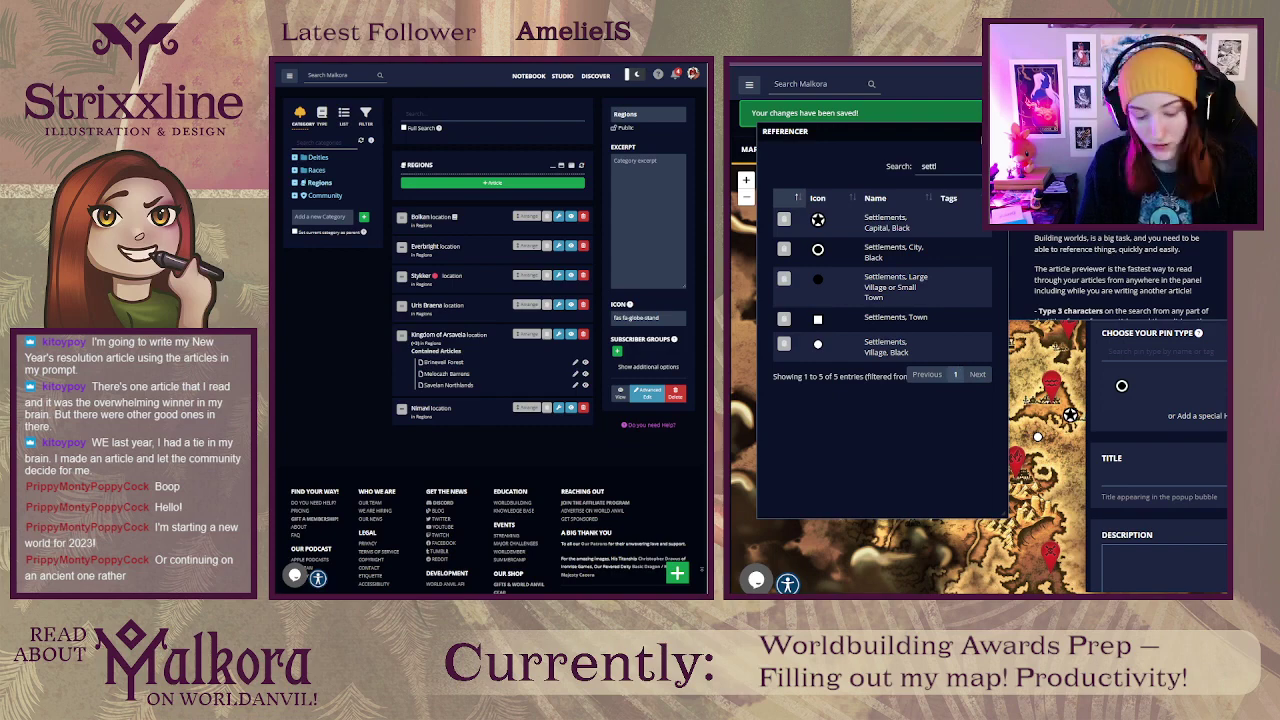
pyautogui.press('Escape')
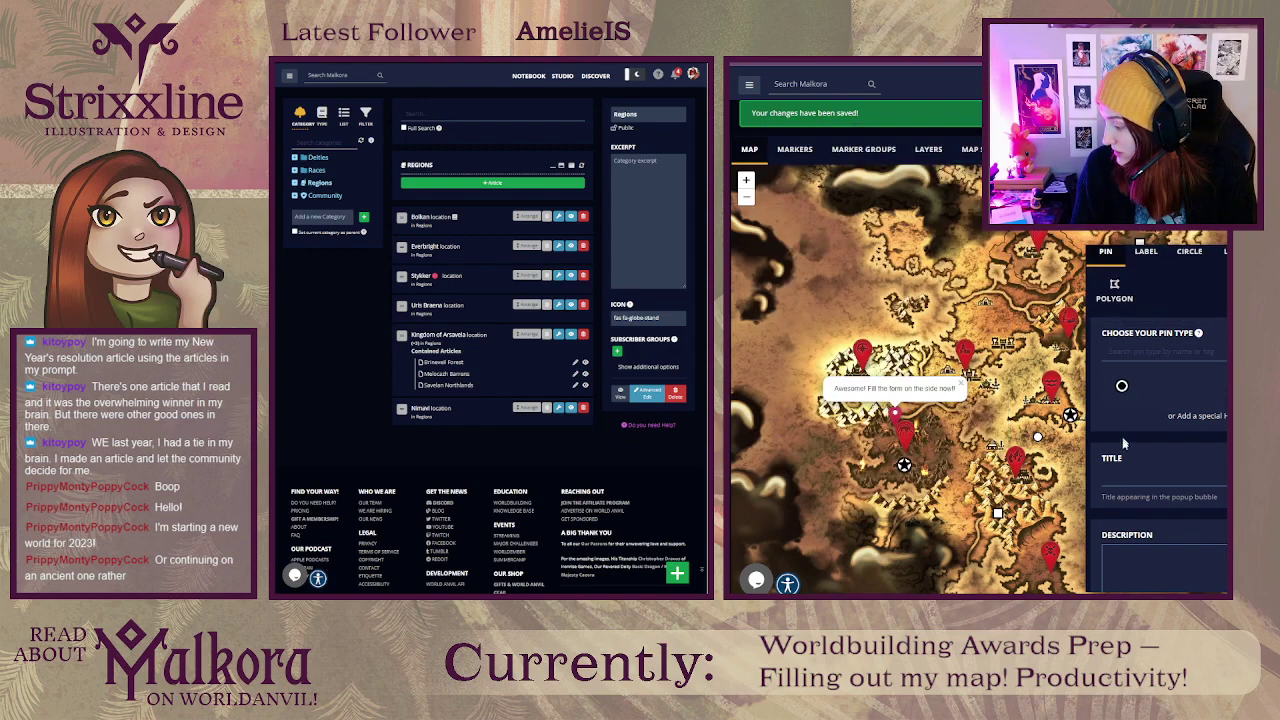
# Step: Title the new marker Enkana
pyautogui.click(1150, 477)
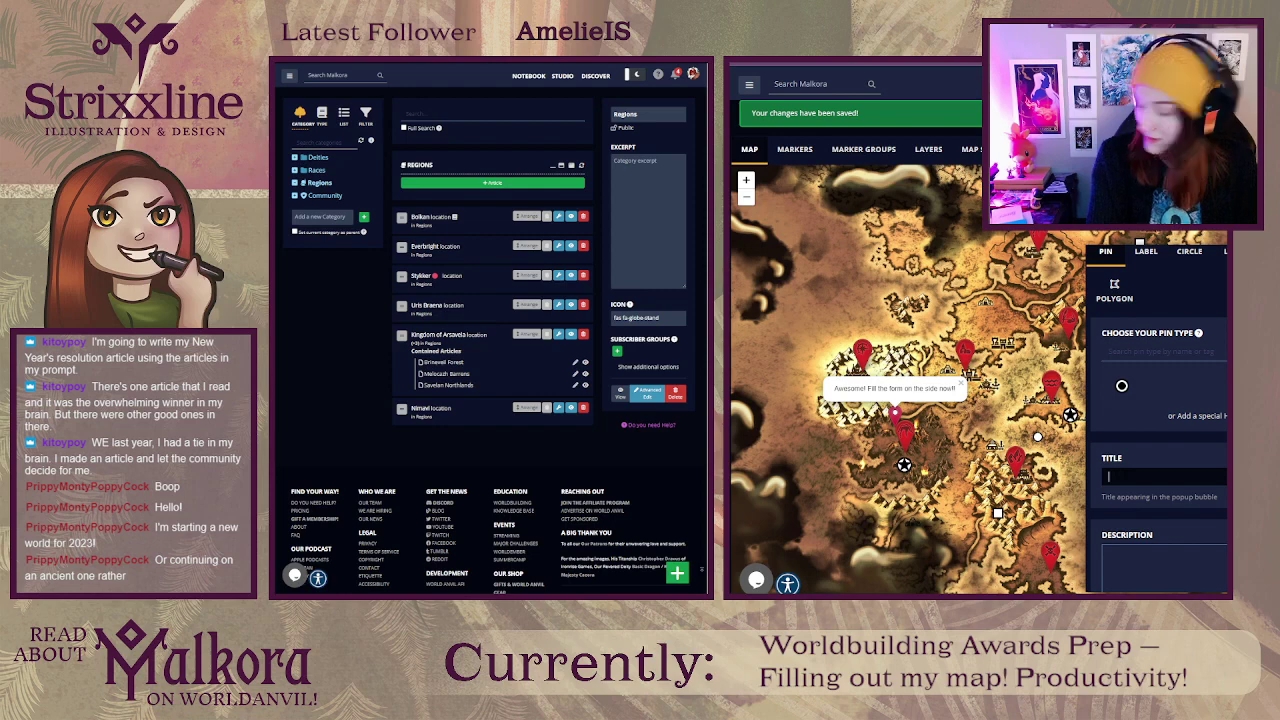
pyautogui.write('Enk')
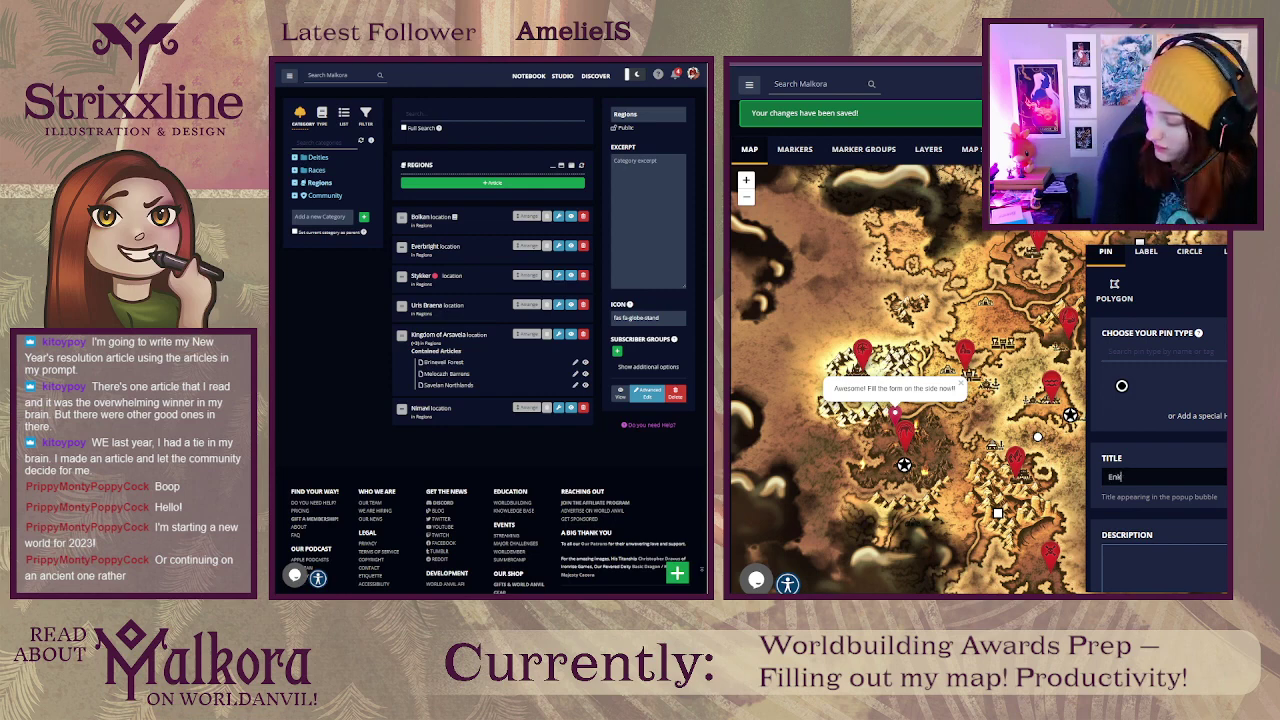
pyautogui.write('ana')
pyautogui.press('Tab')
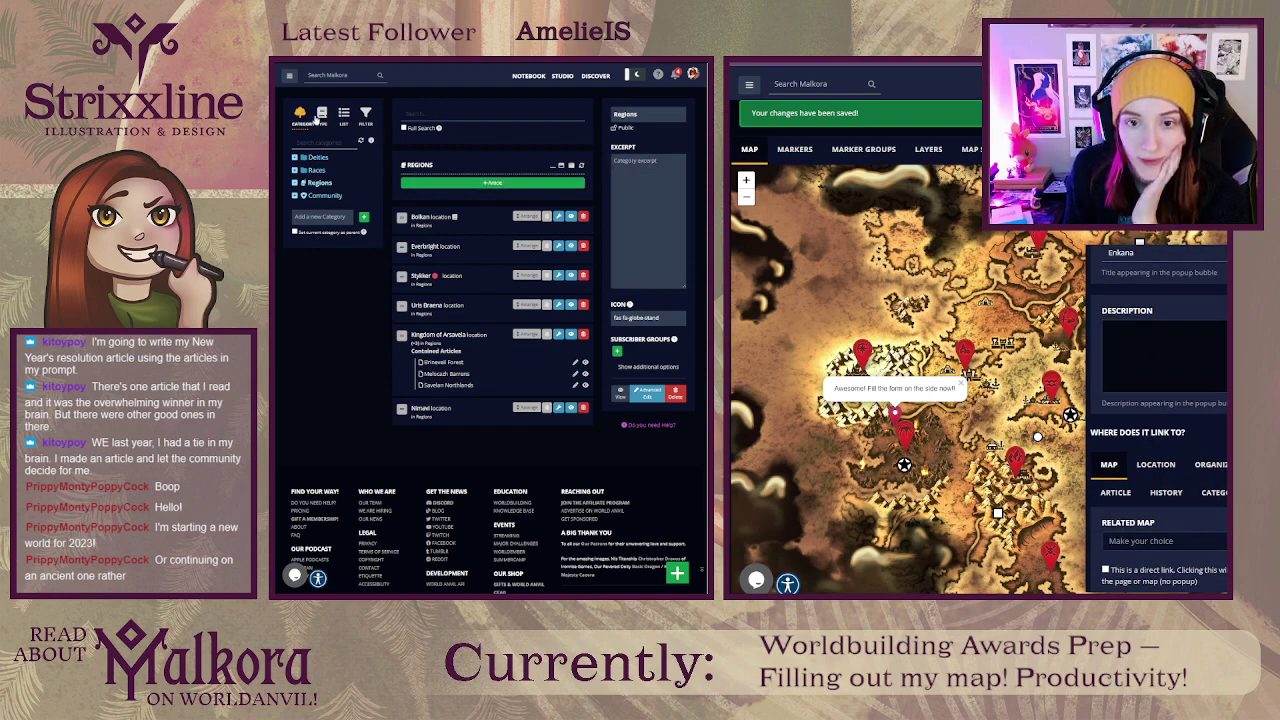
# Step: List the world's settlement articles, open the Enkana article for viewing and read its quote and introduction
pyautogui.click(322, 115)
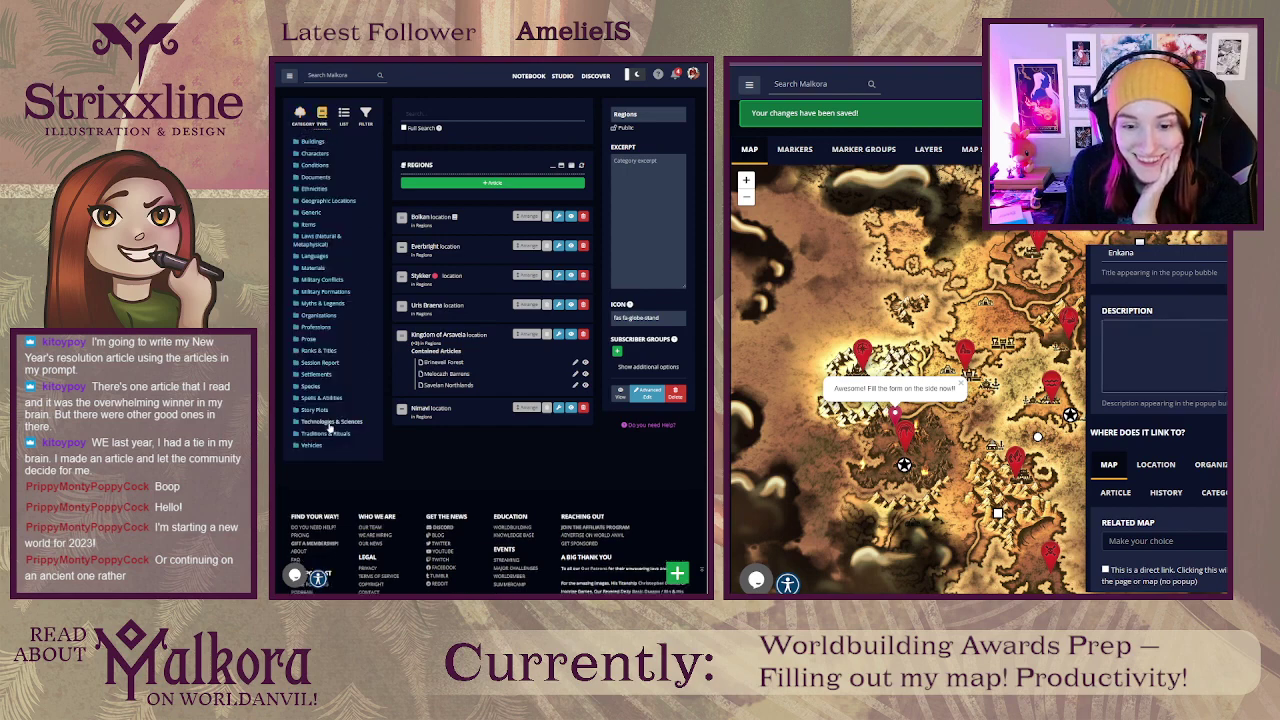
pyautogui.click(315, 375)
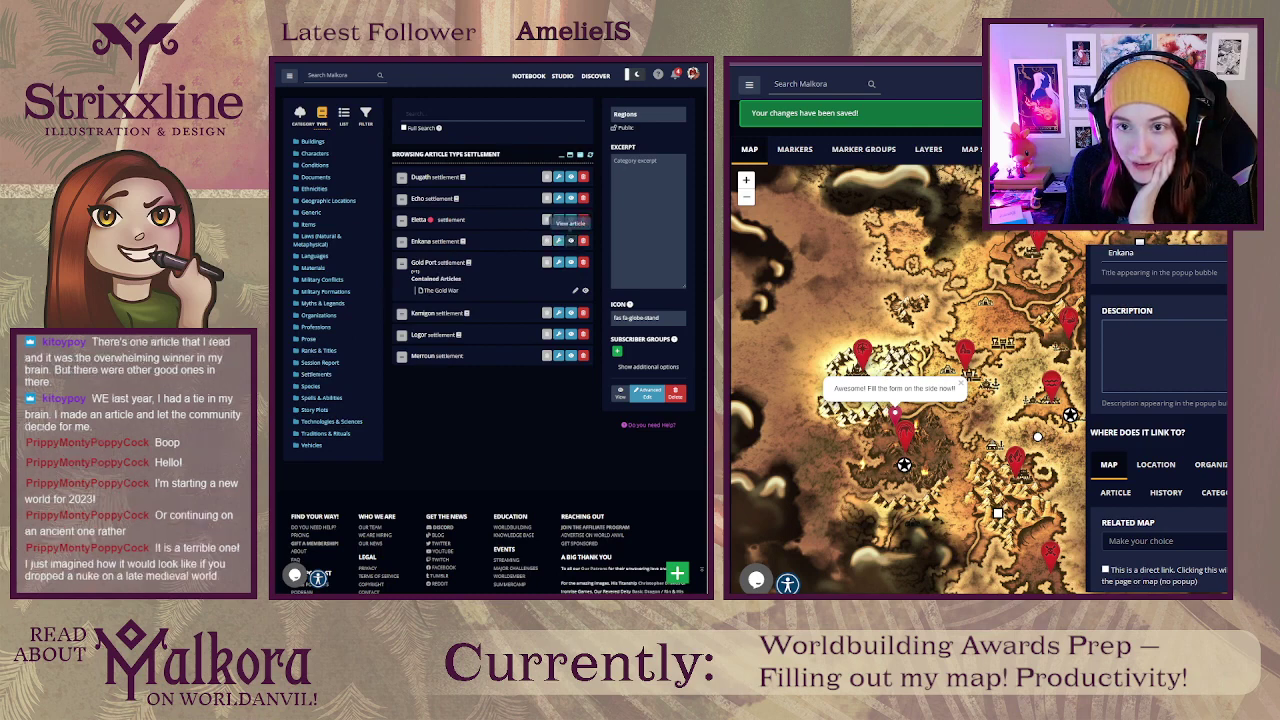
pyautogui.click(575, 243)
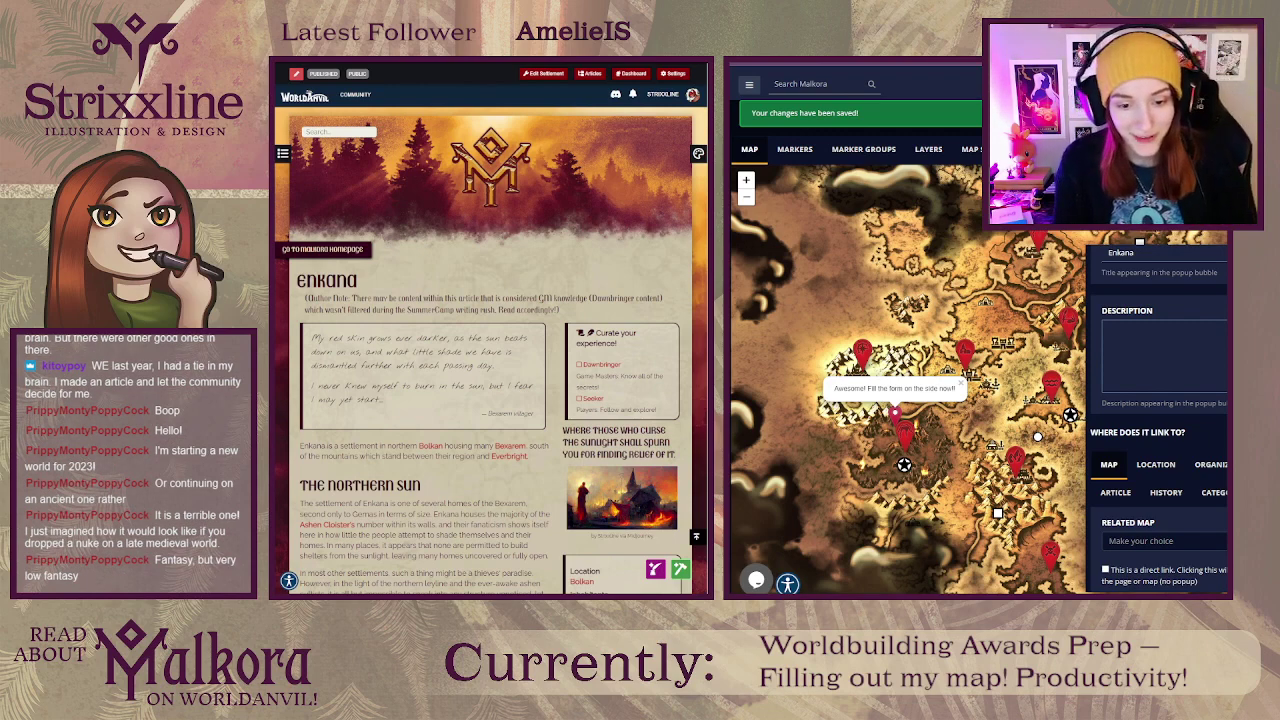
pyautogui.scroll(-1, 490, 350)
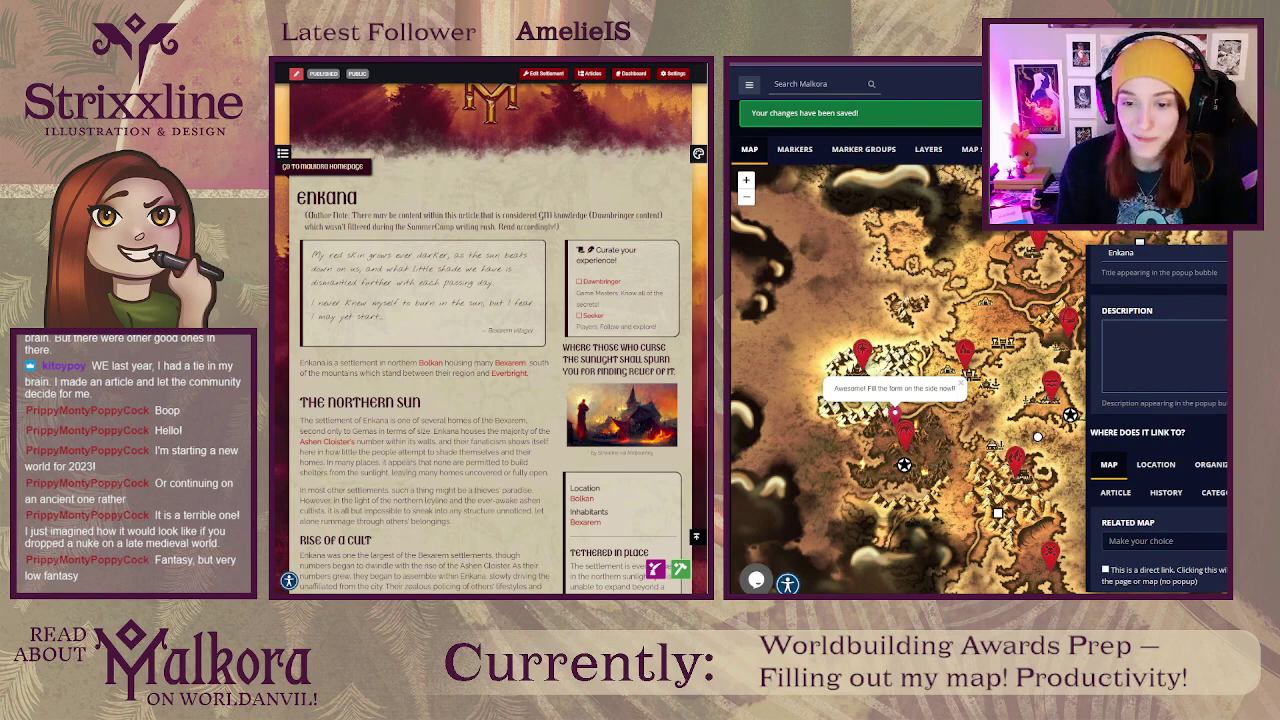
# Step: Look over the Kingdom of Arsavela article, including its Stable Land, Stable Reign section and sidebar details
pyautogui.scroll(-2, 483, 330)
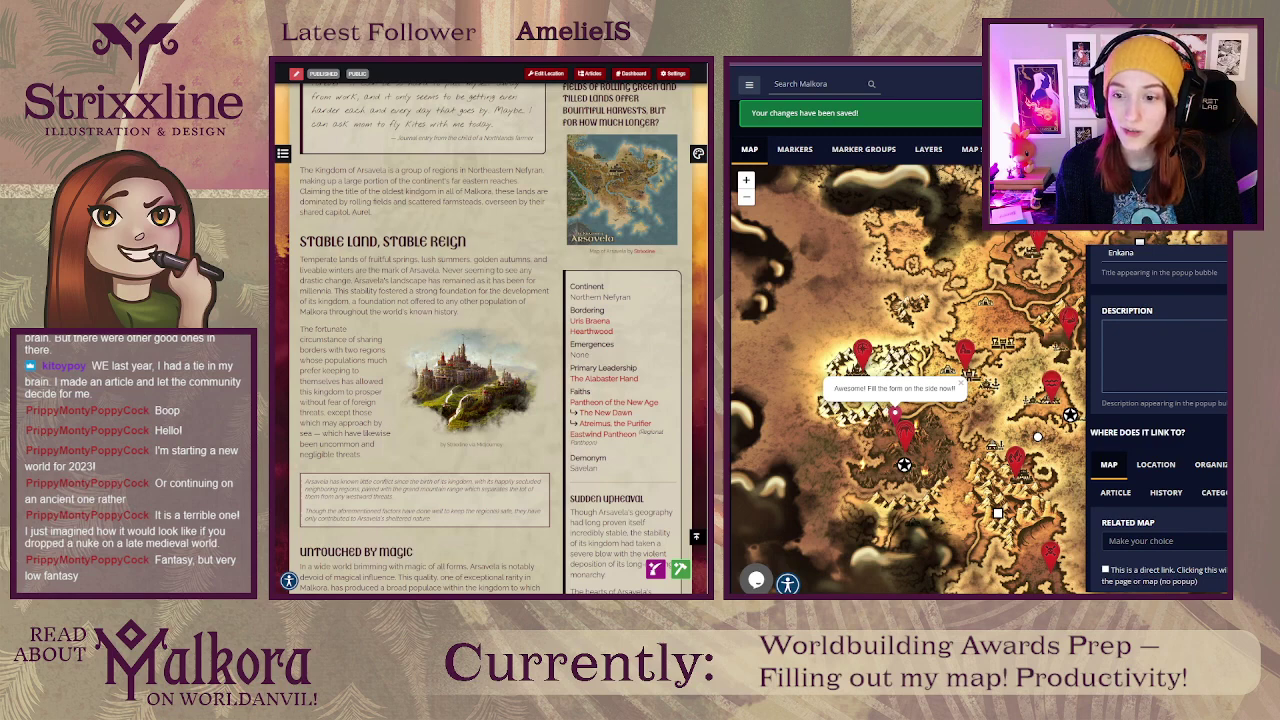
pyautogui.moveTo(958, 312); pyautogui.dragTo(963, 282)
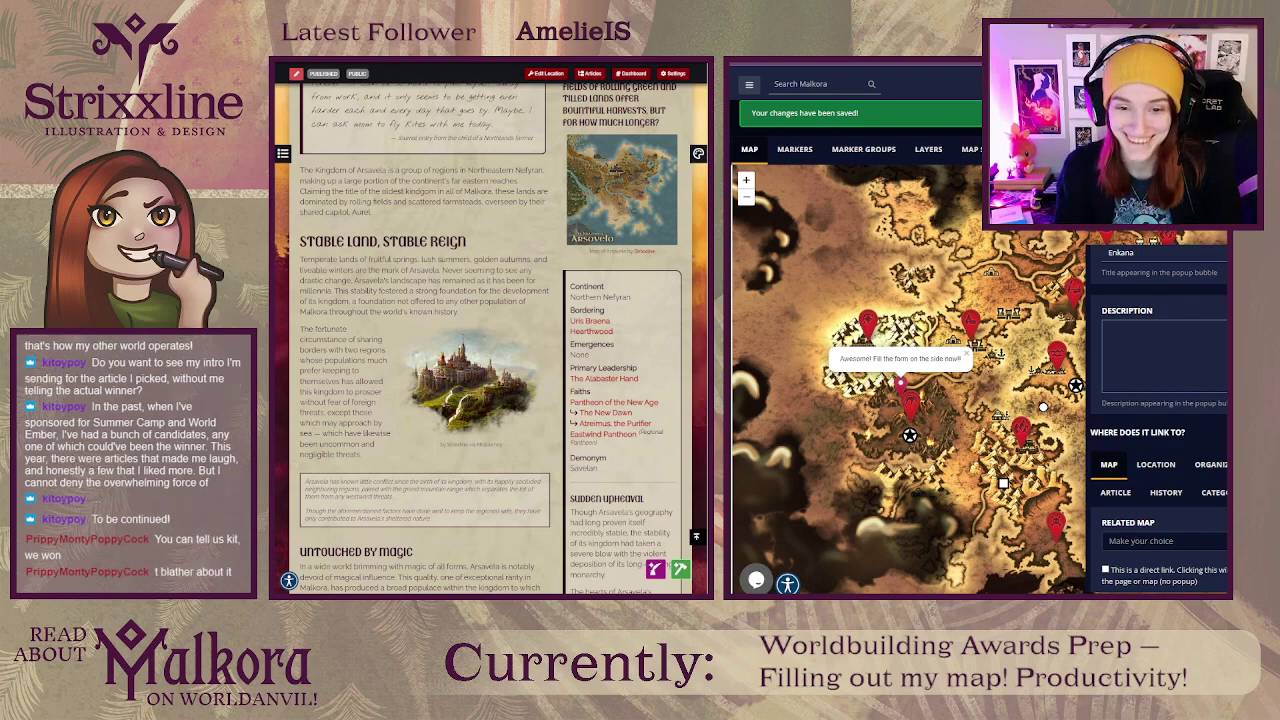
pyautogui.scroll(-1, 490, 330)
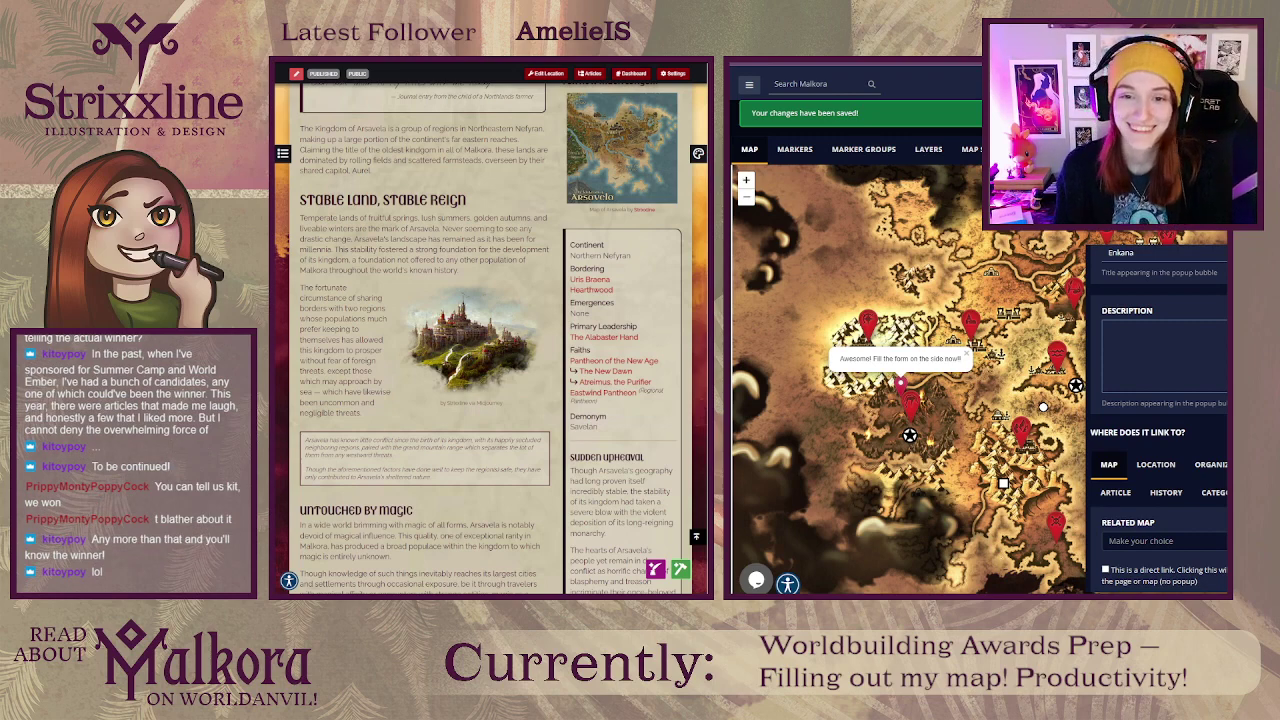
# Step: Copy the Enkana article's introductory sentence about the settlement in northern Bolkan into the new marker's description
pyautogui.scroll(1, 490, 340)
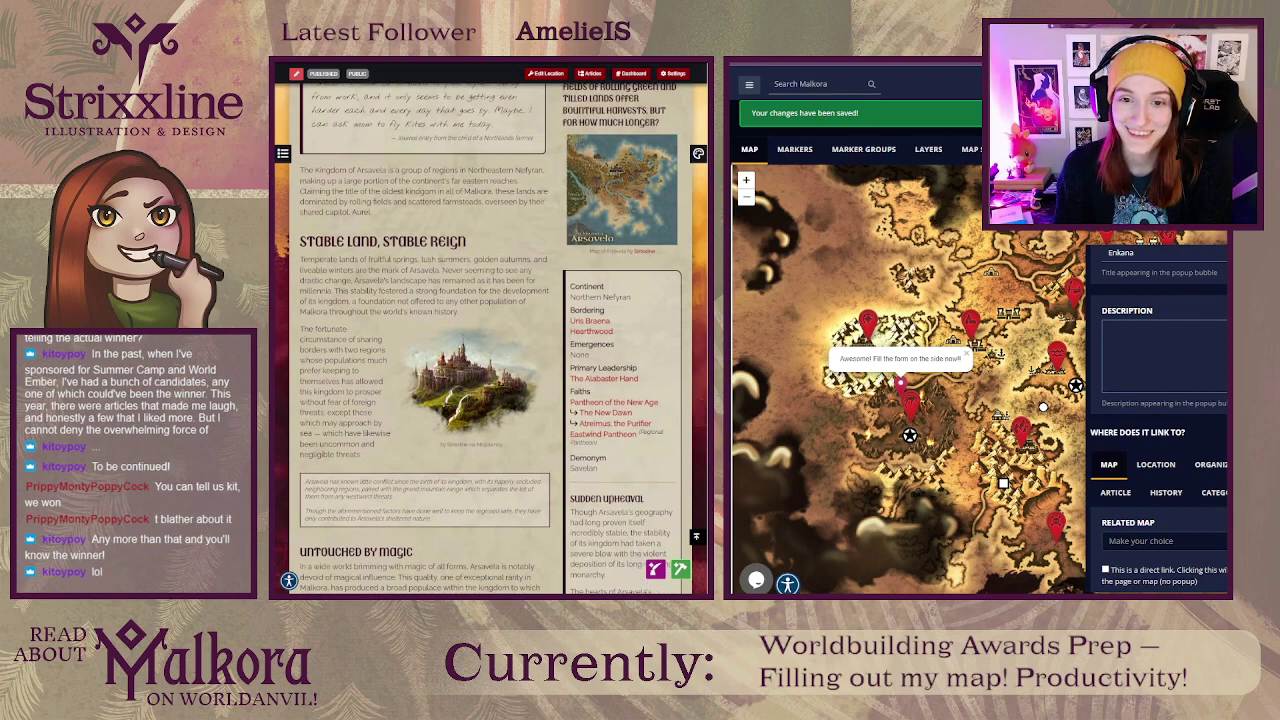
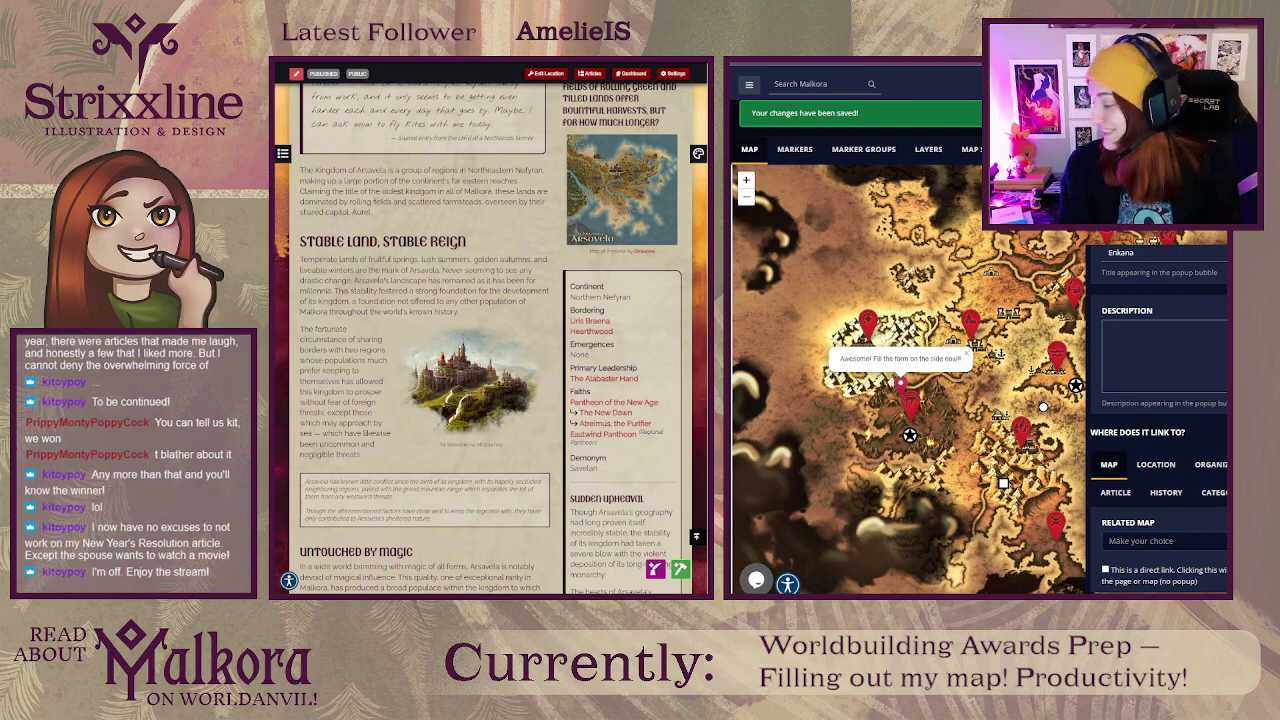
pyautogui.moveTo(942, 416); pyautogui.dragTo(936, 424)
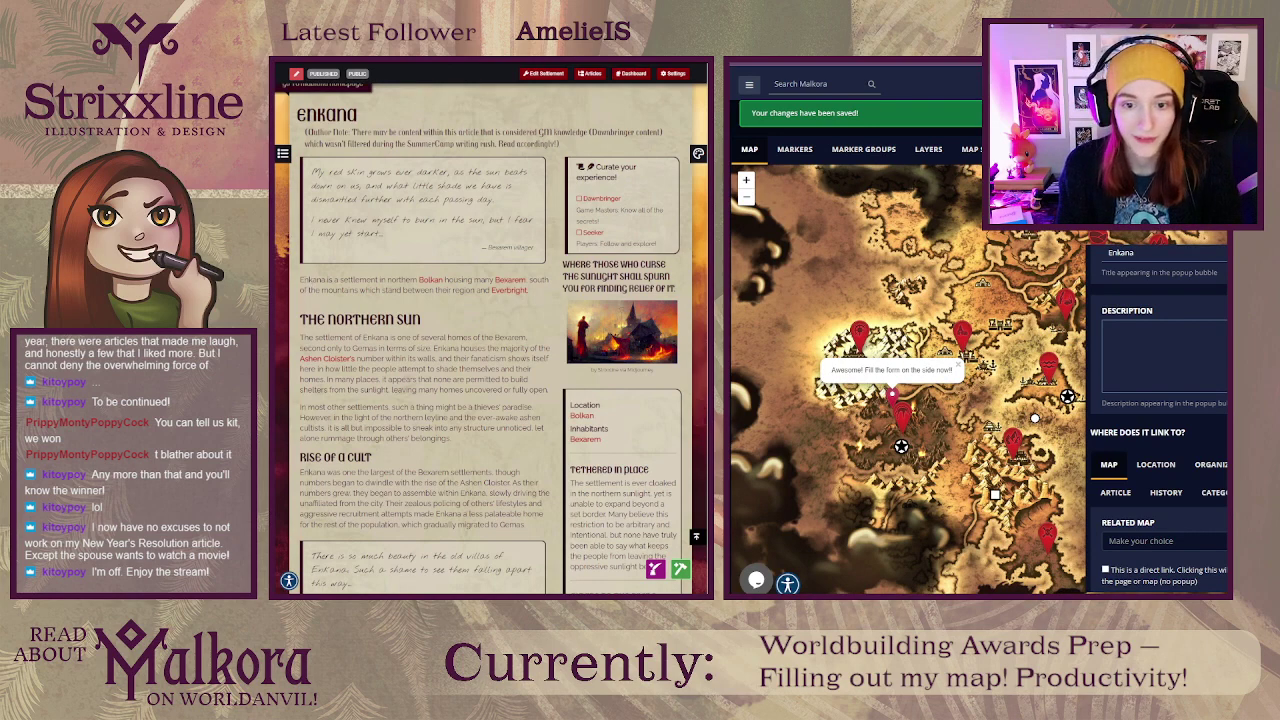
pyautogui.moveTo(300, 280); pyautogui.dragTo(533, 290)
pyautogui.hotkey('ctrl', 'c')
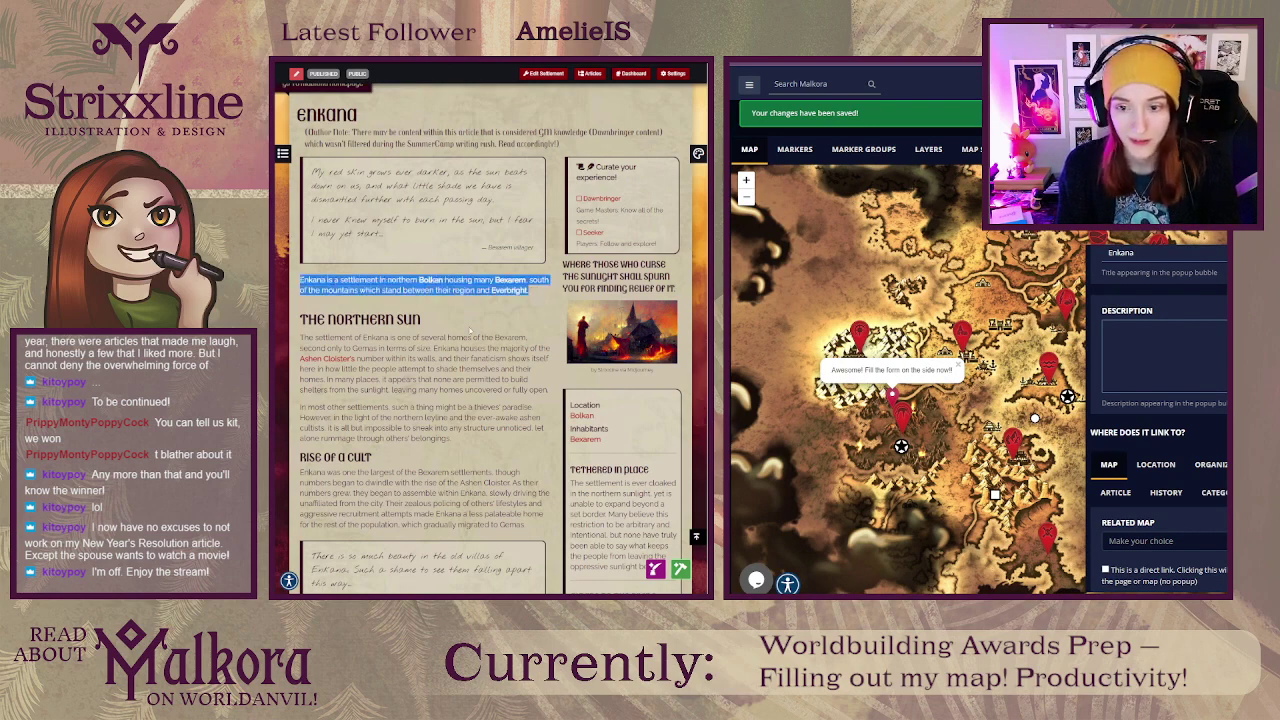
pyautogui.click(470, 331)
pyautogui.click(1170, 375)
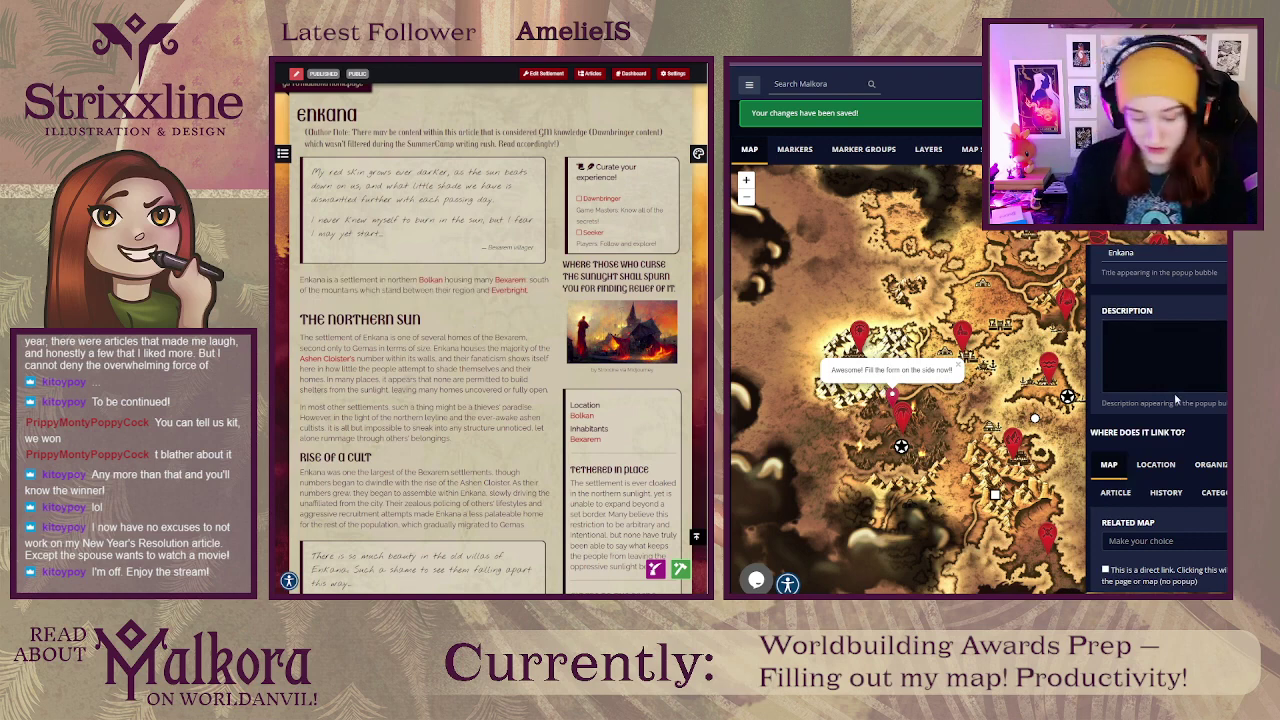
pyautogui.hotkey('ctrl', 'v')
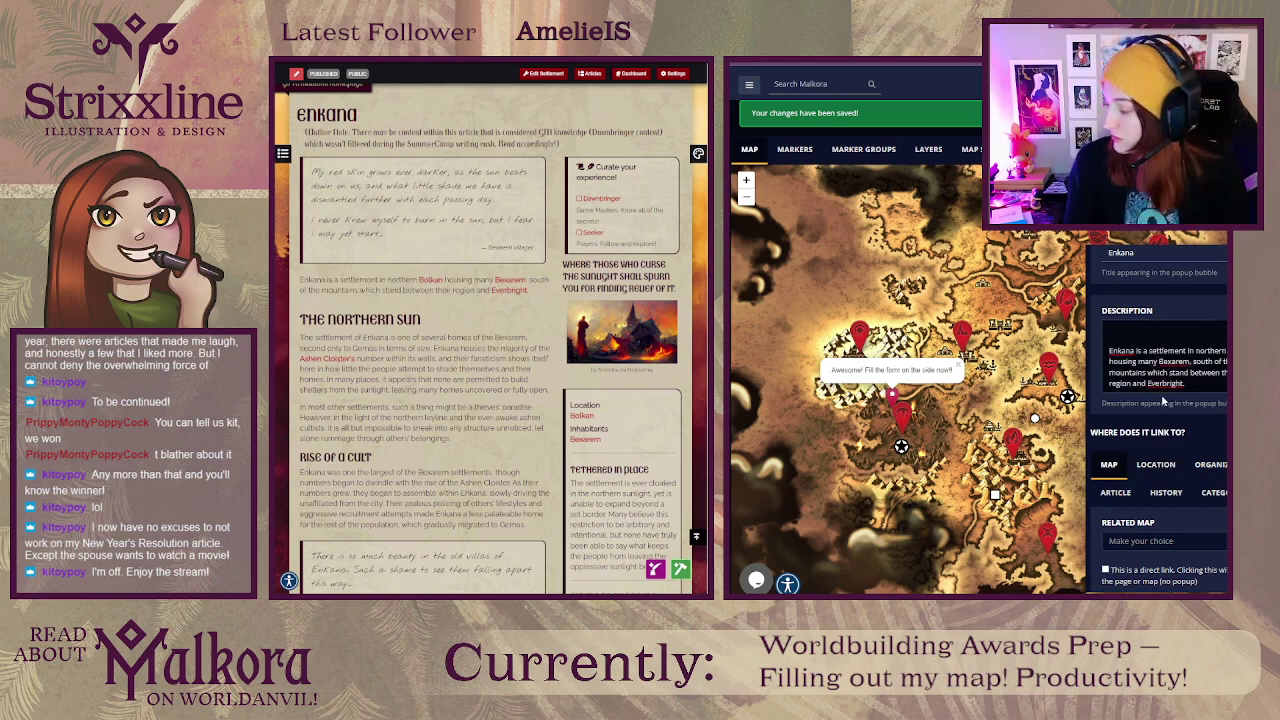
# Step: Add the article's tagline "Where those who curse the sunlight shall spurn you for finding relief of it." above the introduction in the marker description
pyautogui.scroll(1, 1161, 394)
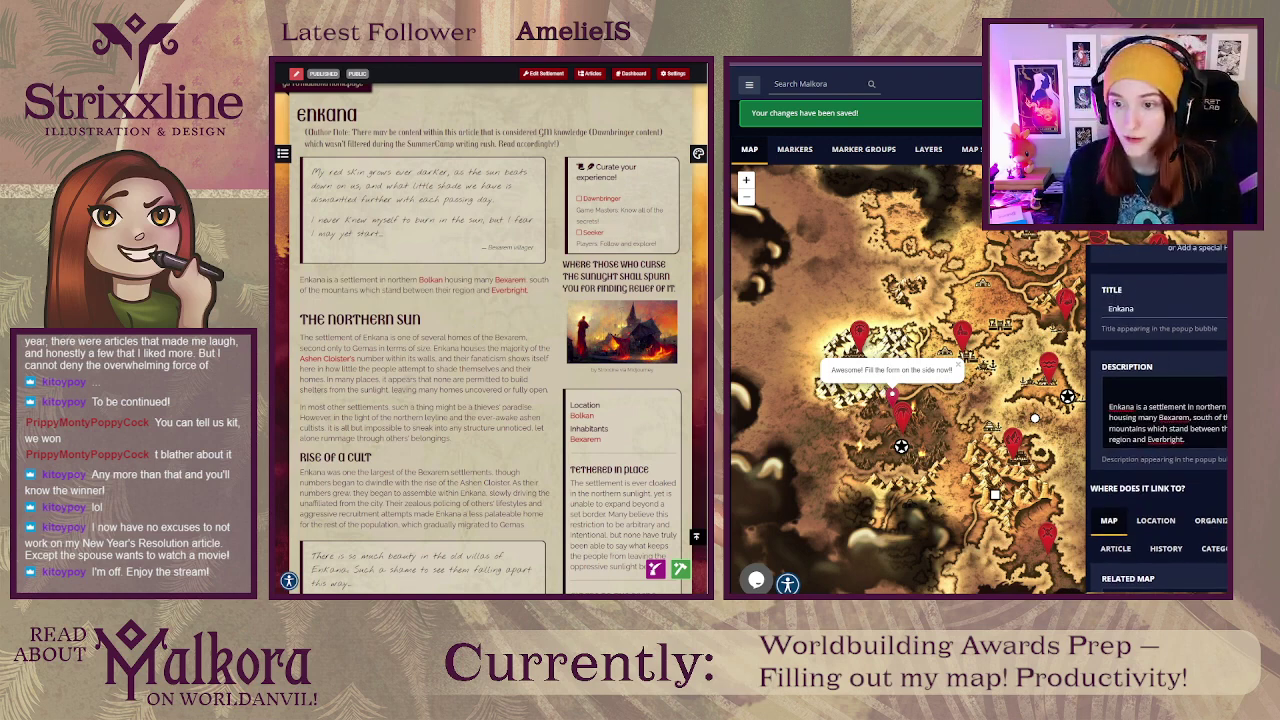
pyautogui.moveTo(562, 263); pyautogui.dragTo(676, 290)
pyautogui.hotkey('ctrl', 'c')
pyautogui.click(620, 297)
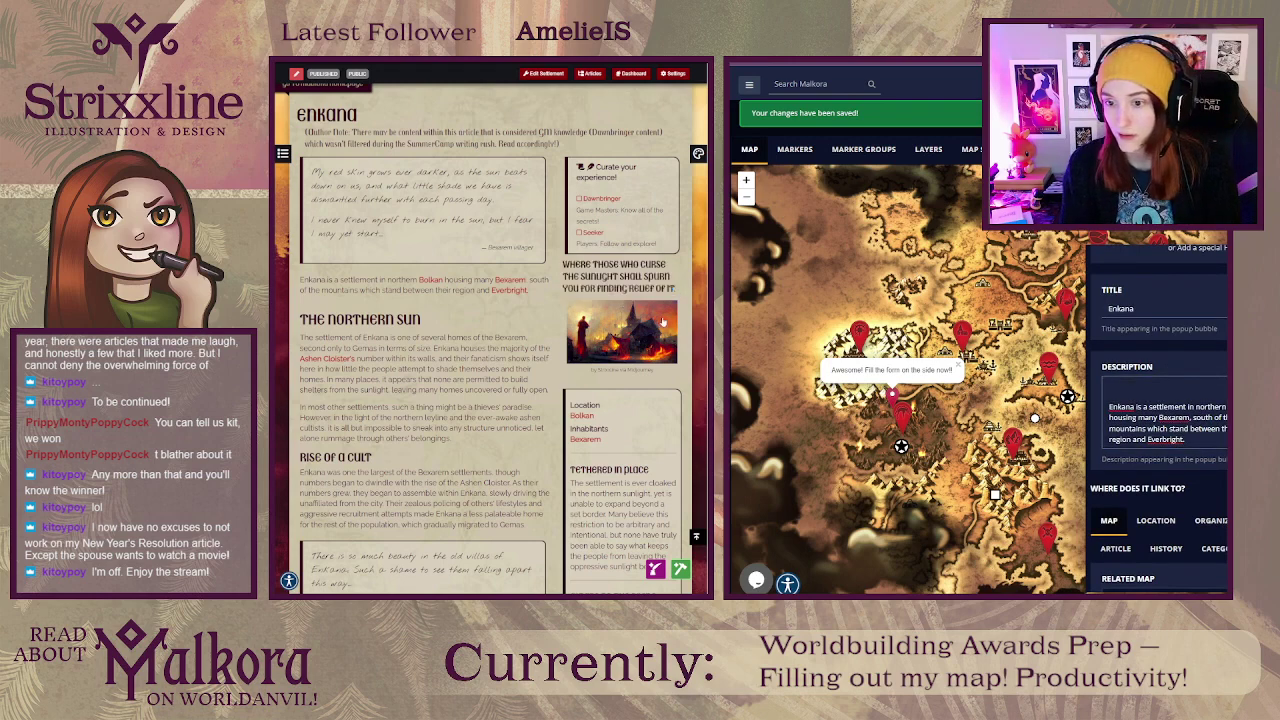
pyautogui.click(1190, 386)
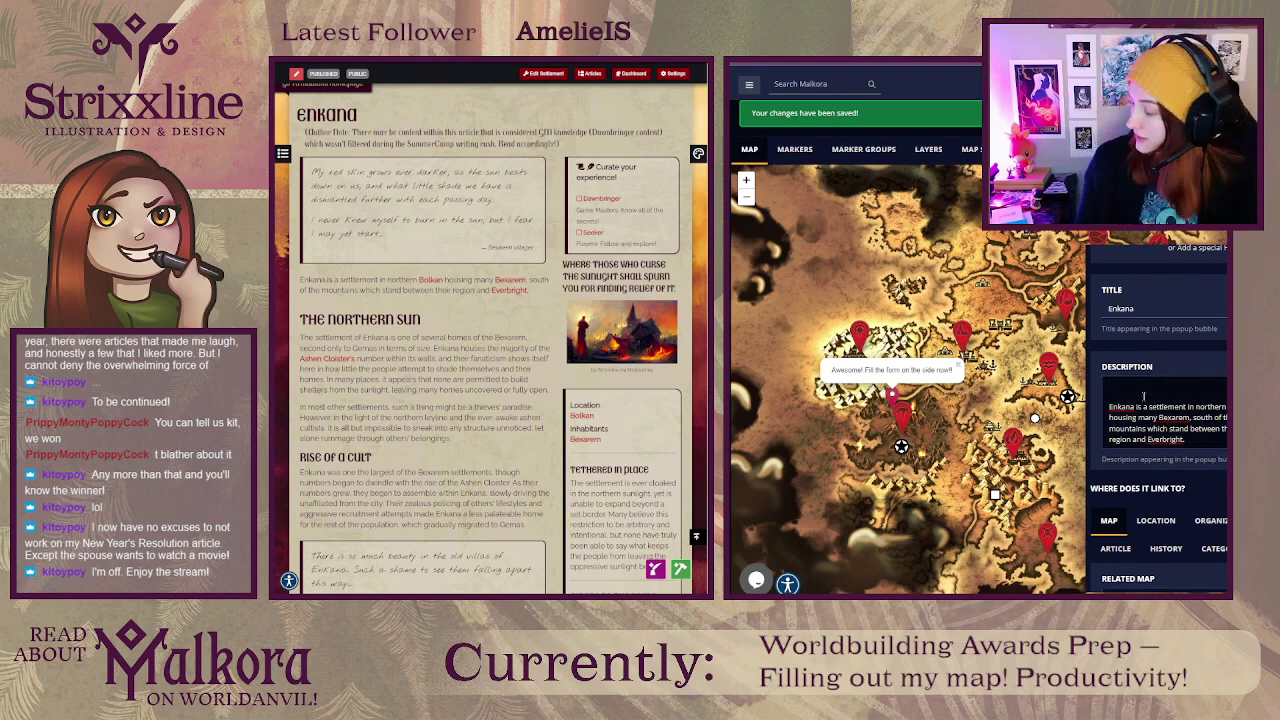
pyautogui.hotkey('ctrl', 'v')
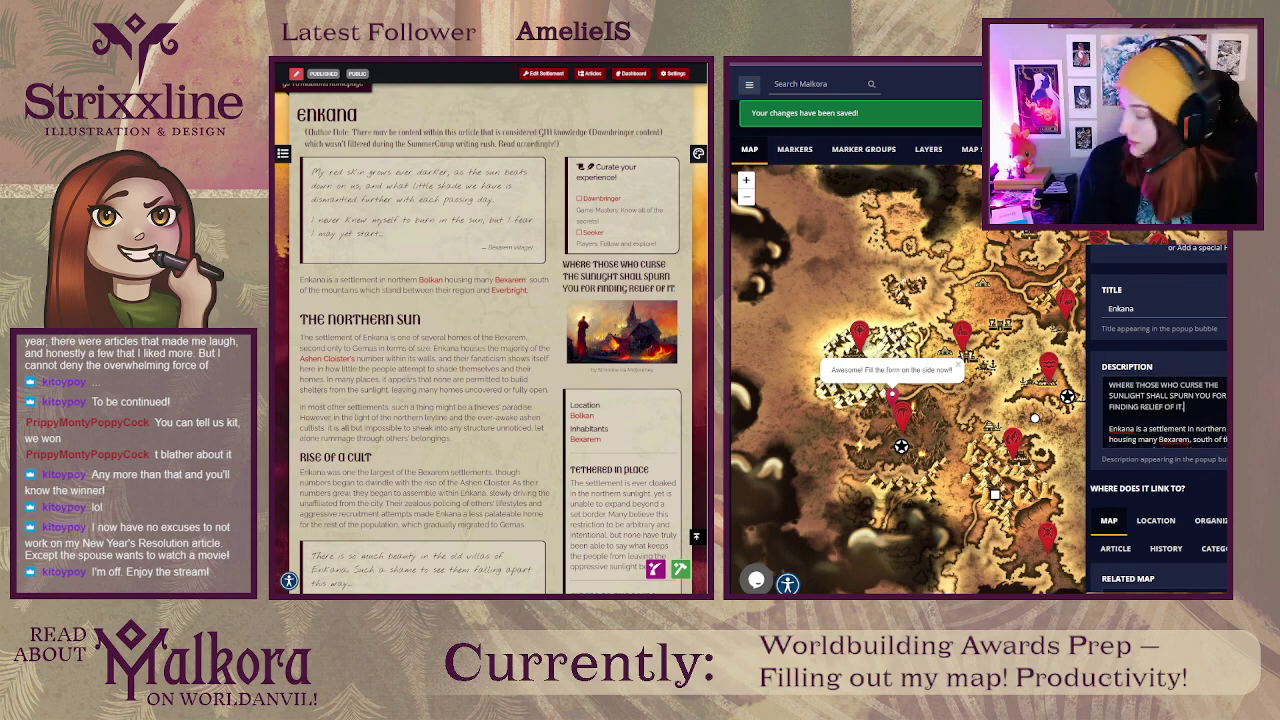
pyautogui.press('Return')
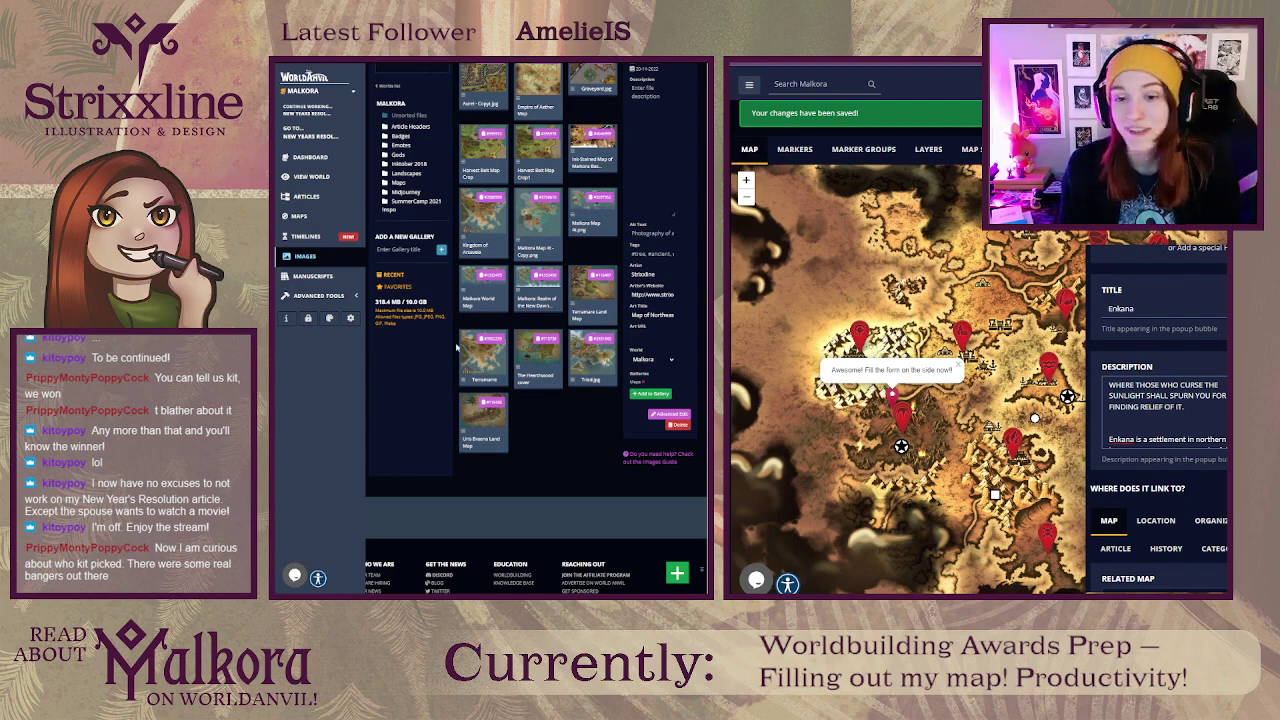
# Step: Look through the map images in the world's Maps gallery and open the world's article list
pyautogui.scroll(3, 453, 350)
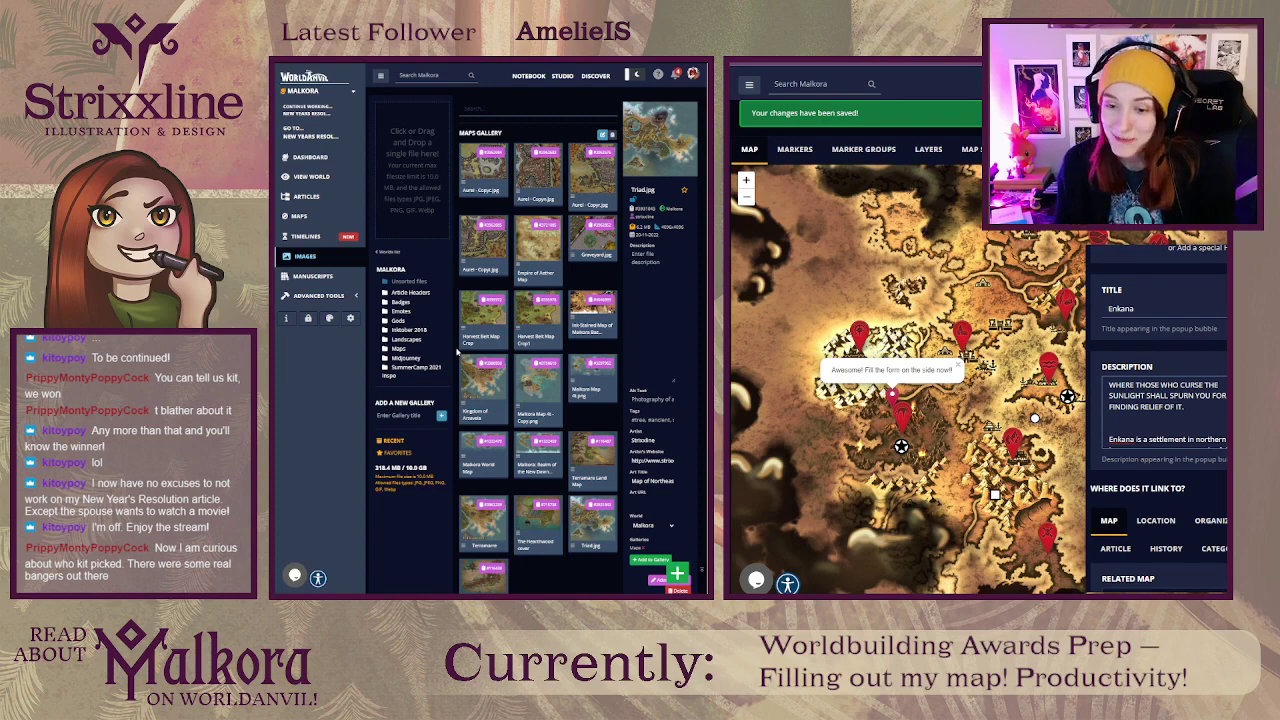
pyautogui.scroll(-3, 457, 352)
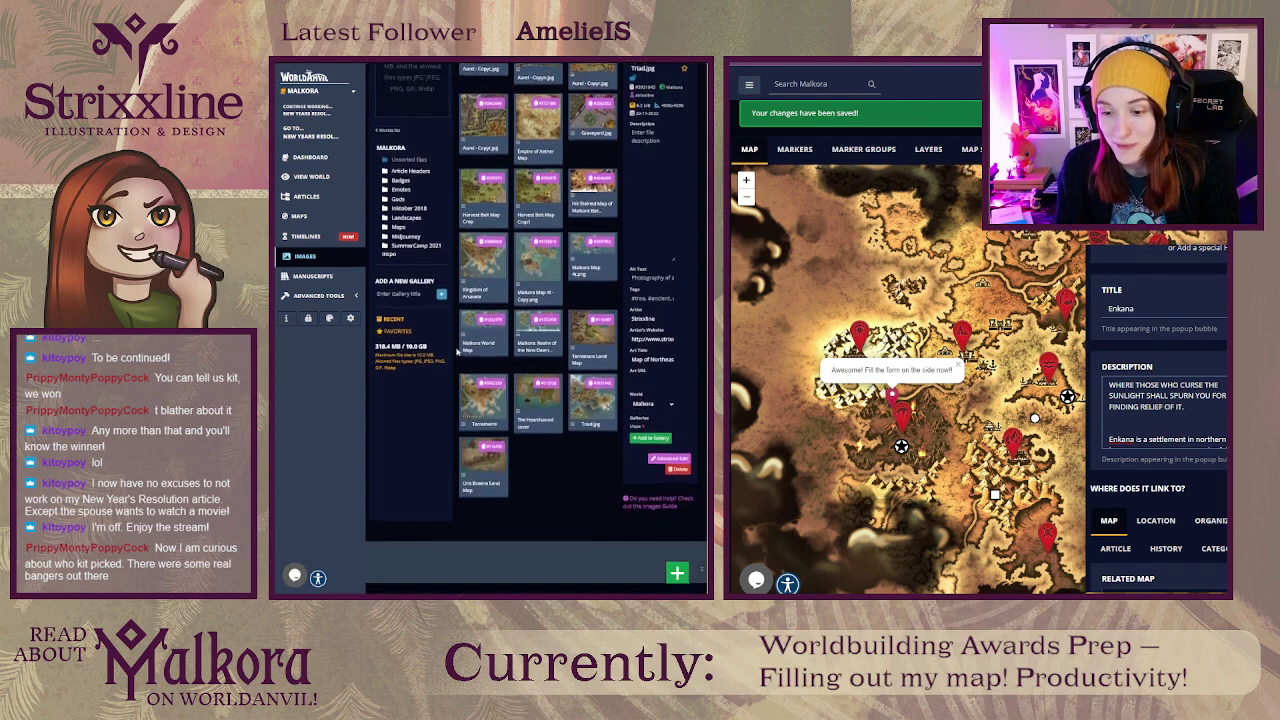
pyautogui.scroll(3, 457, 352)
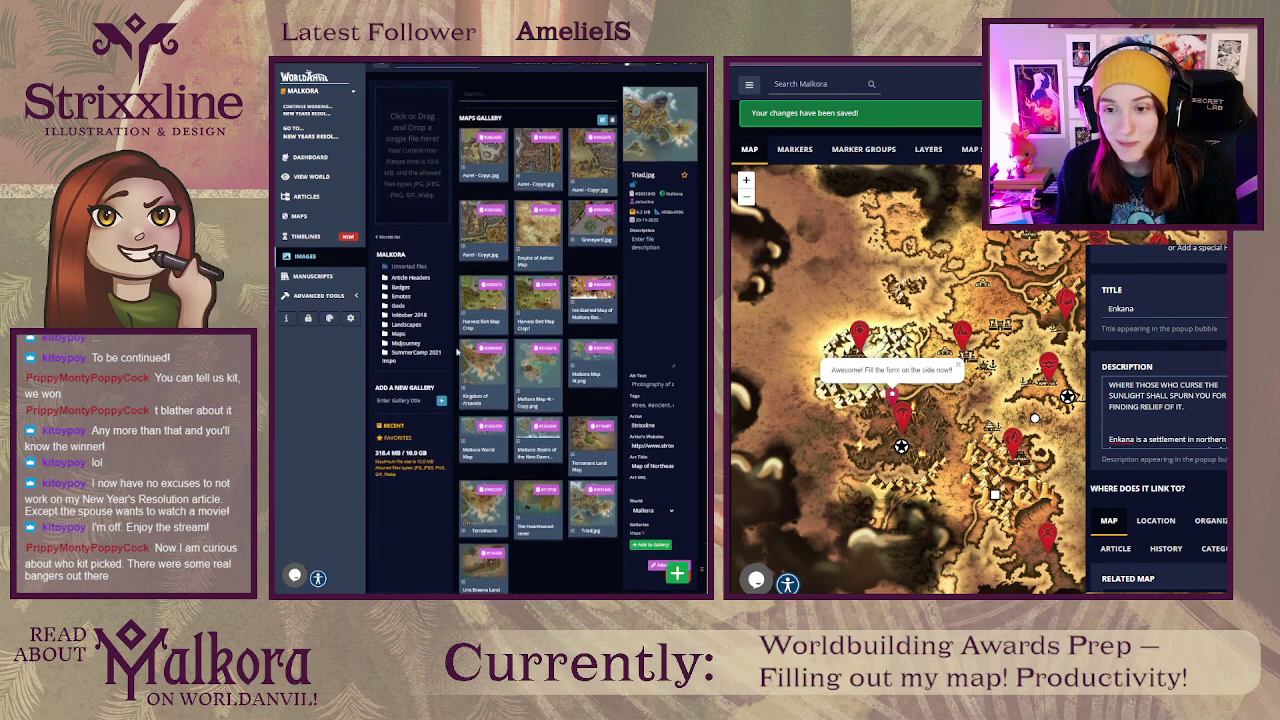
pyautogui.scroll(-1, 457, 352)
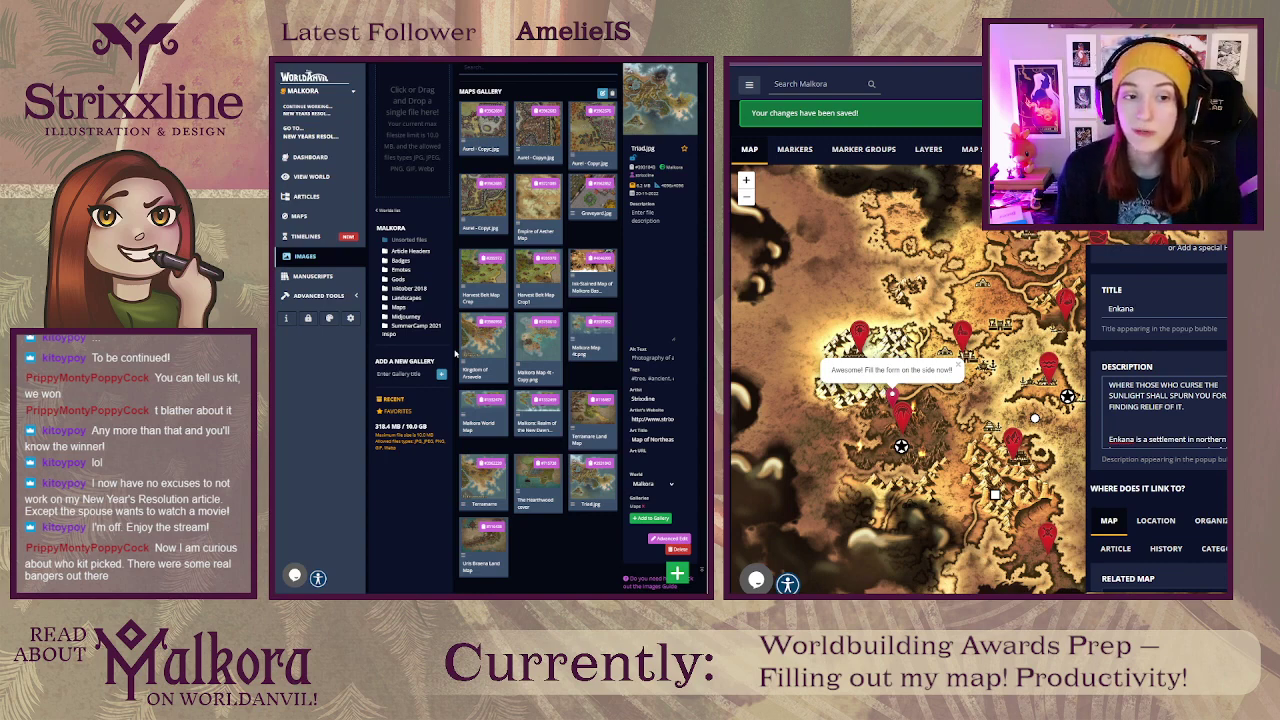
pyautogui.scroll(1, 455, 352)
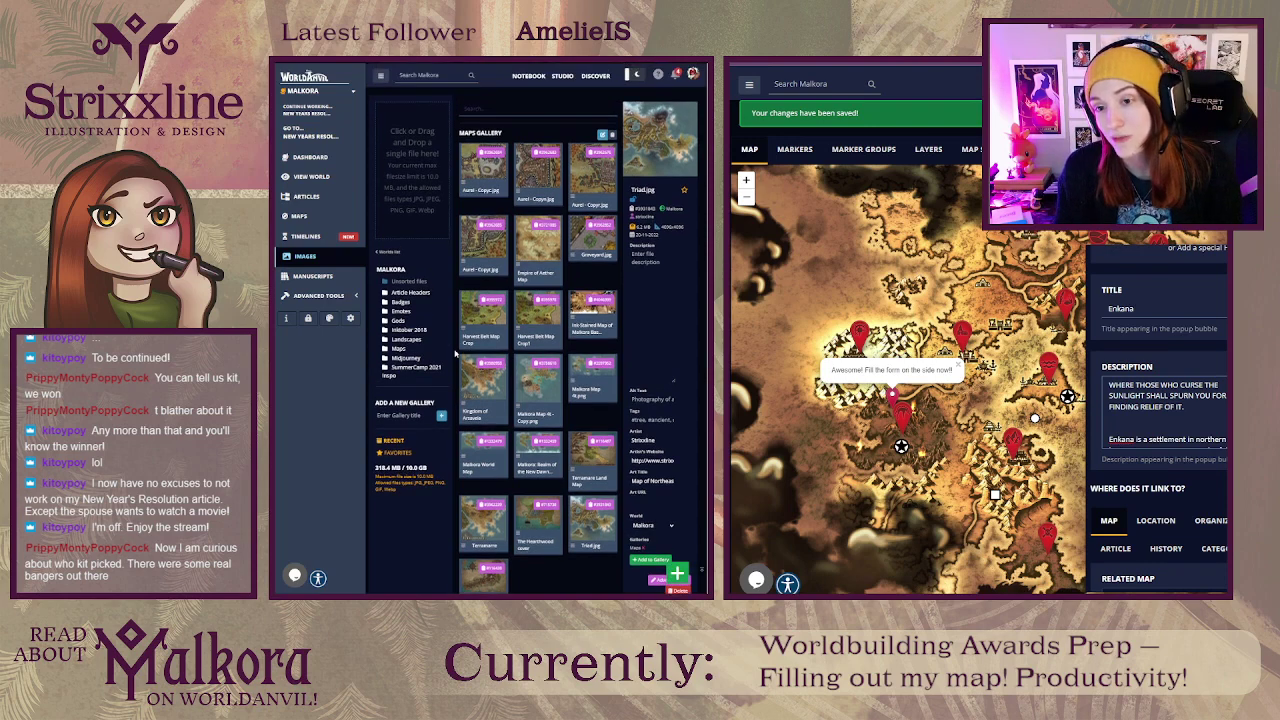
pyautogui.scroll(-2, 455, 352)
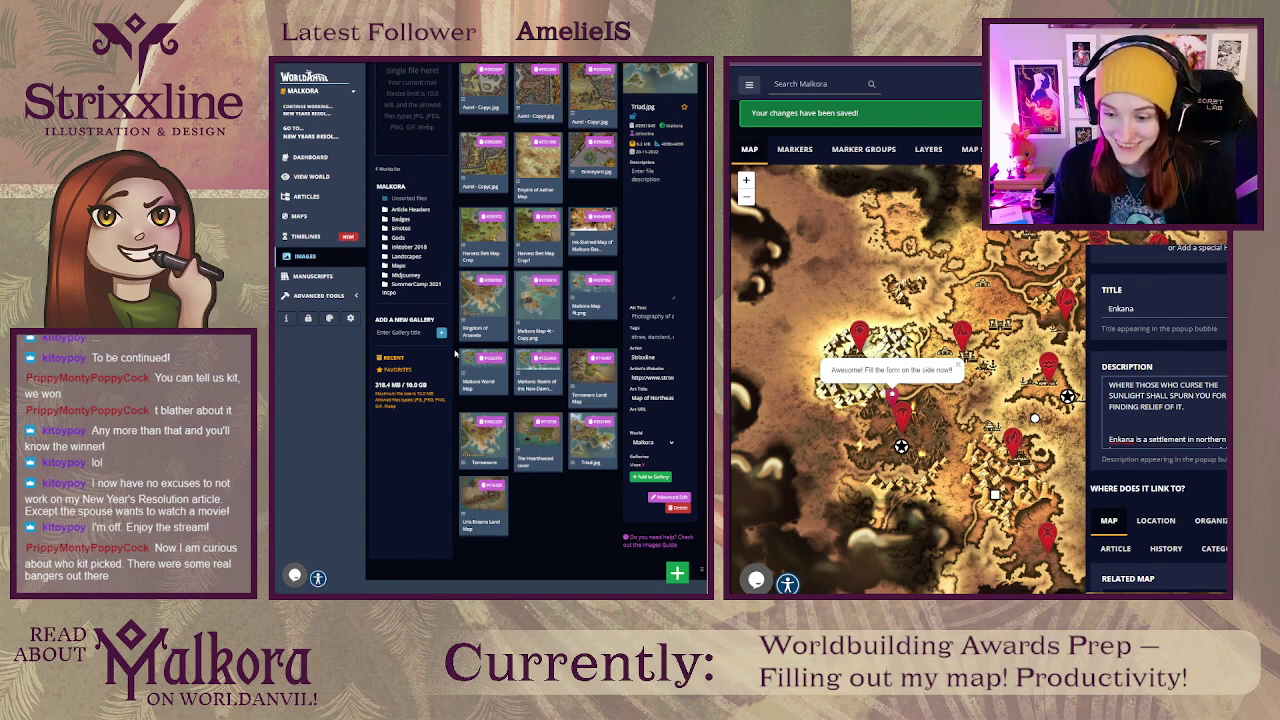
pyautogui.scroll(2, 455, 352)
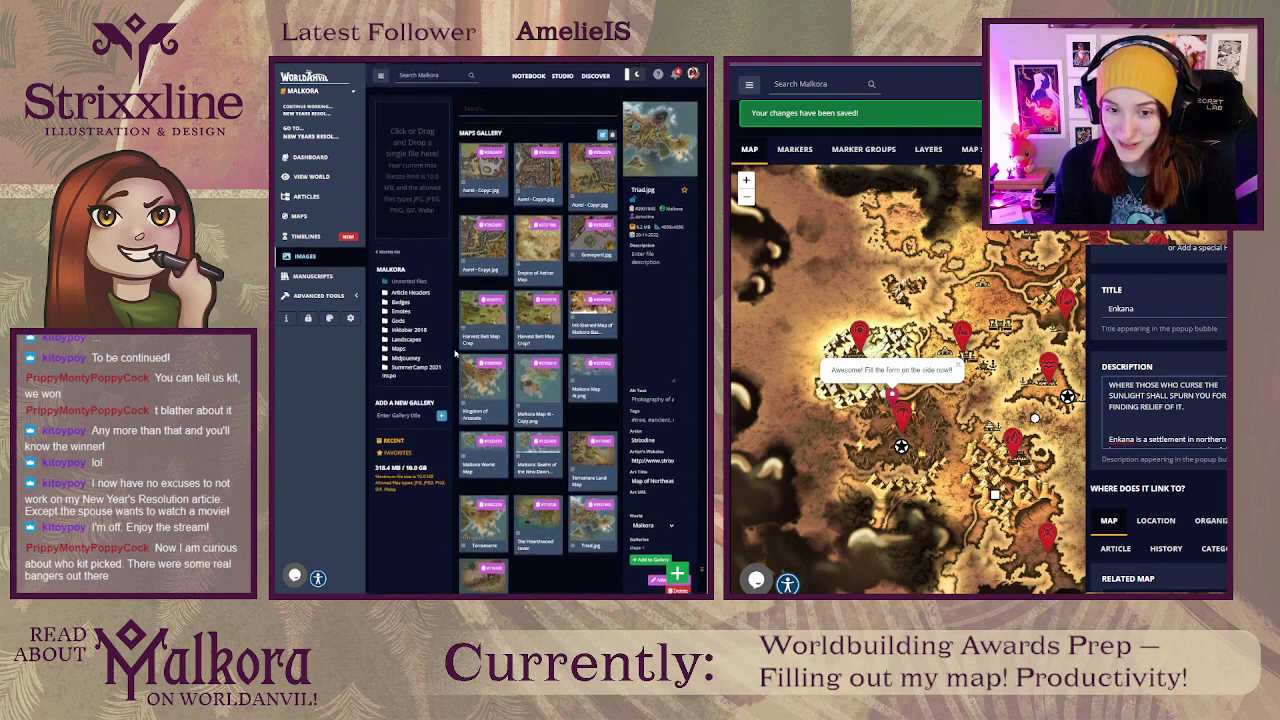
pyautogui.click(320, 196)
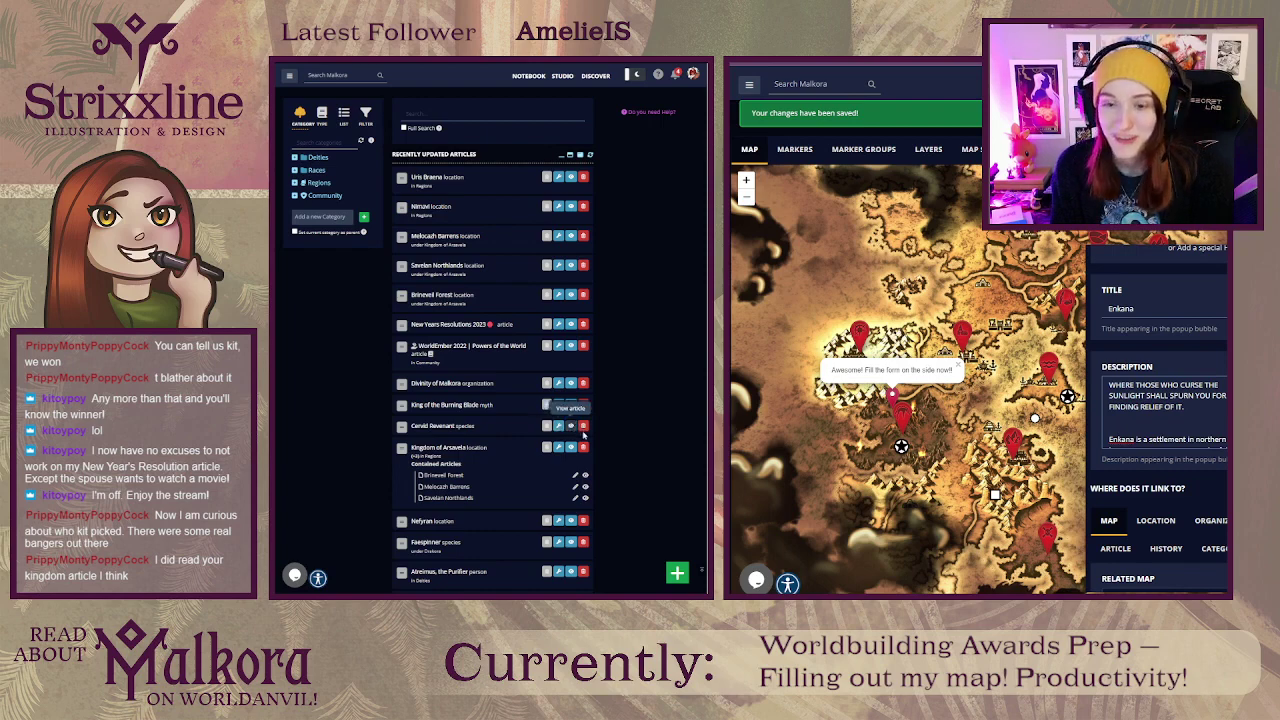
# Step: View the Cervid Revenant species article and read it through, including the WorldEmber 2022 prompt near its end
pyautogui.click(570, 425)
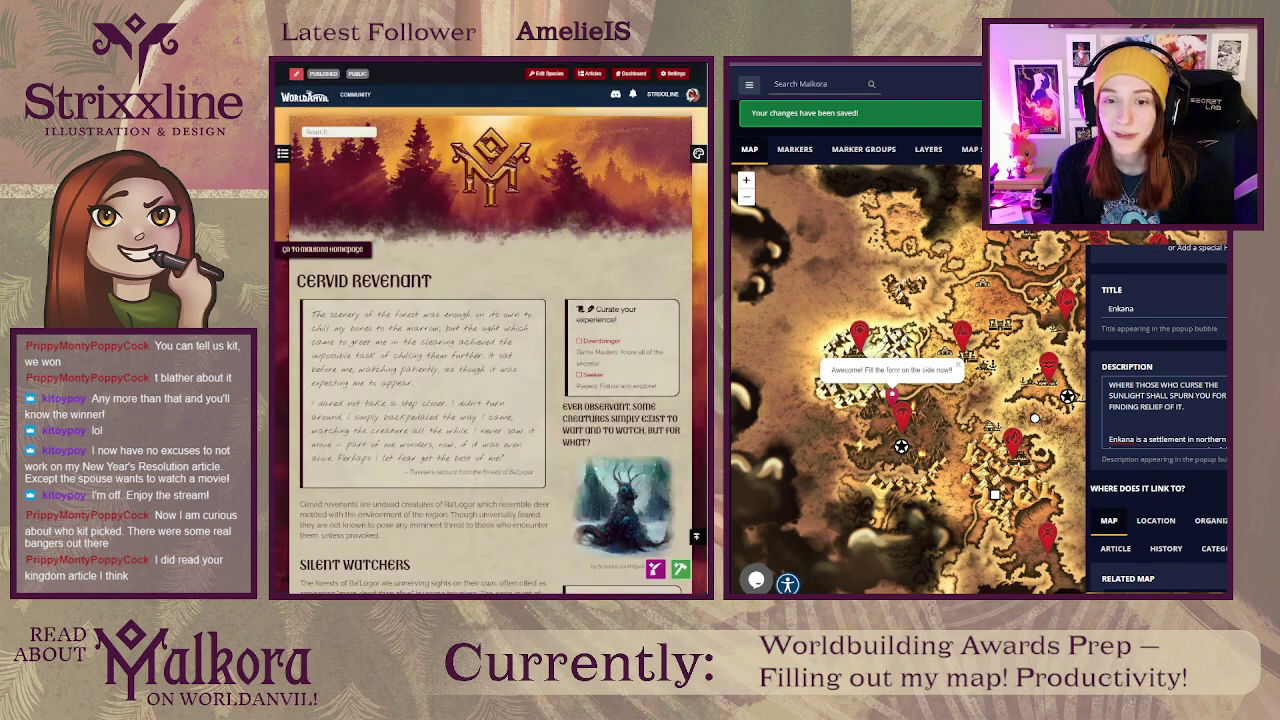
pyautogui.scroll(-5, 524, 261)
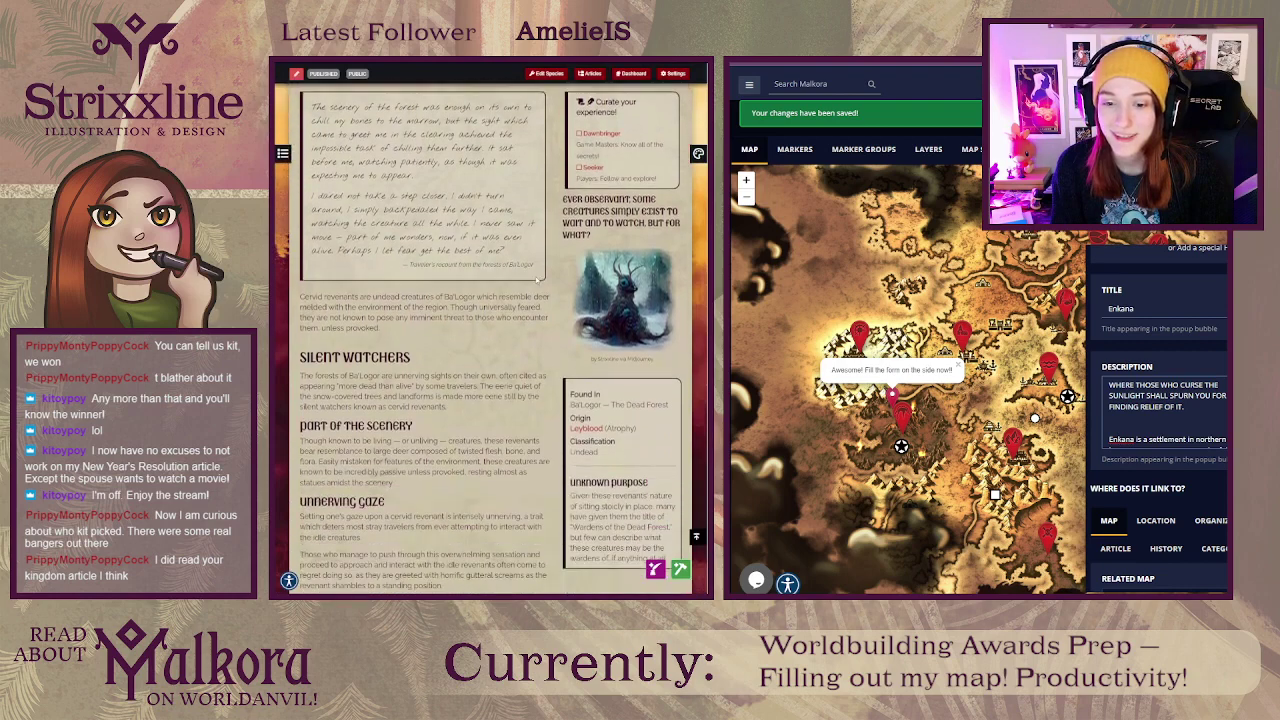
pyautogui.scroll(-2, 540, 285)
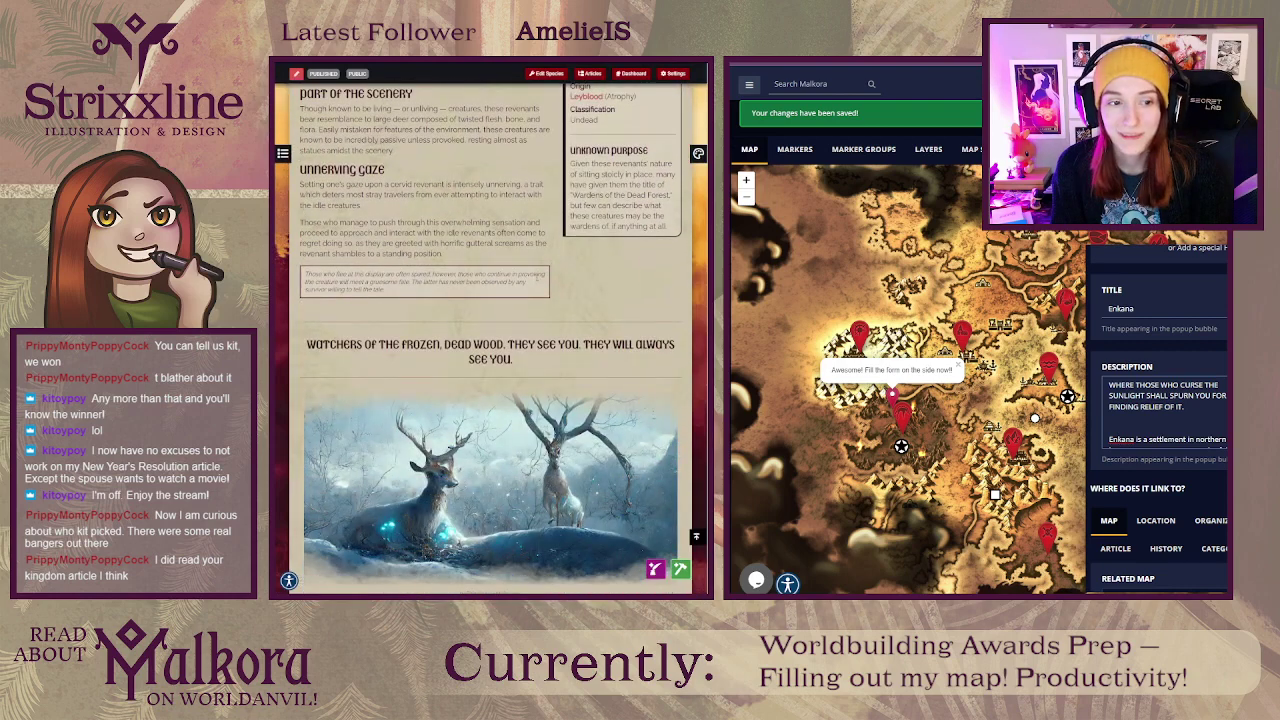
pyautogui.scroll(-2, 284, 325)
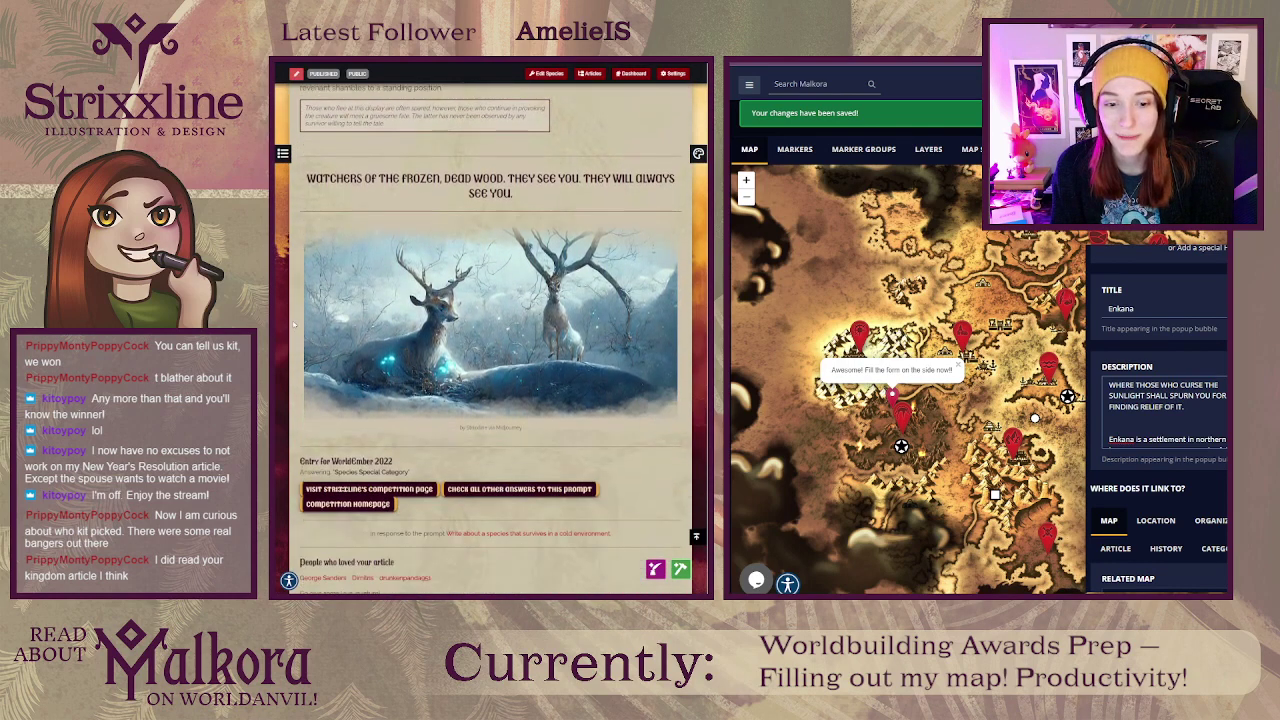
pyautogui.scroll(-3, 293, 323)
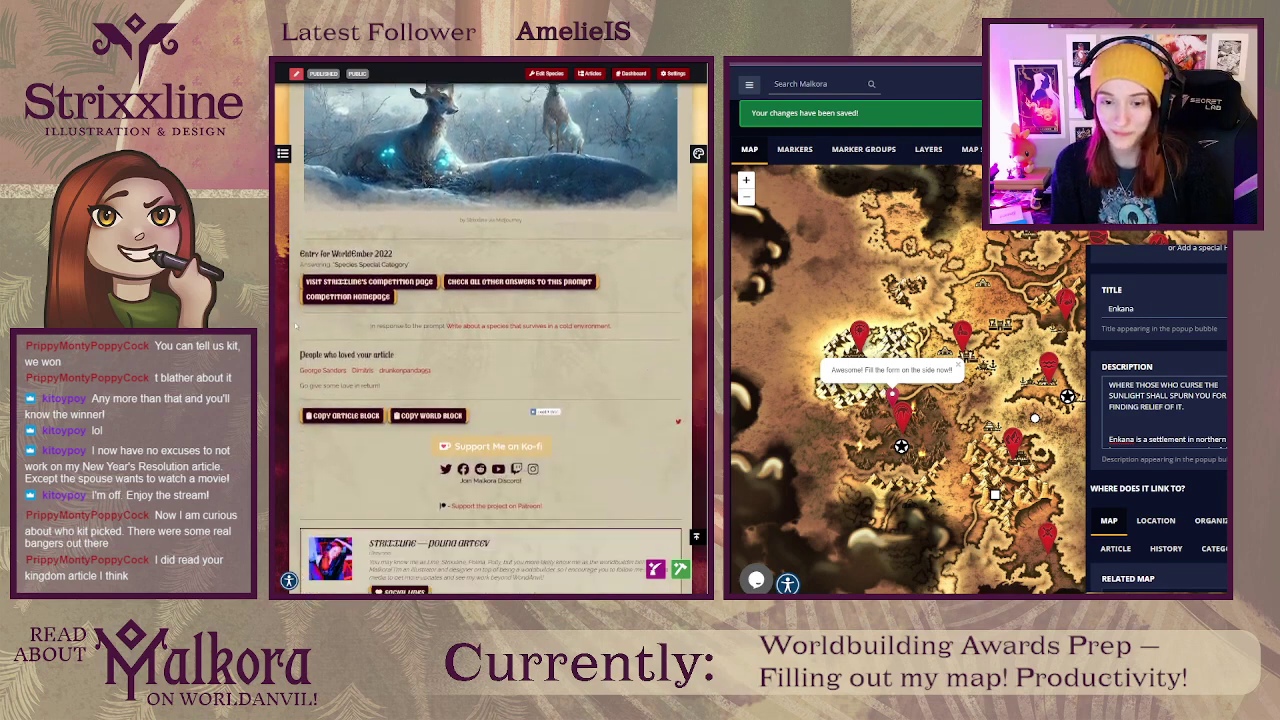
pyautogui.moveTo(365, 325); pyautogui.dragTo(622, 320)
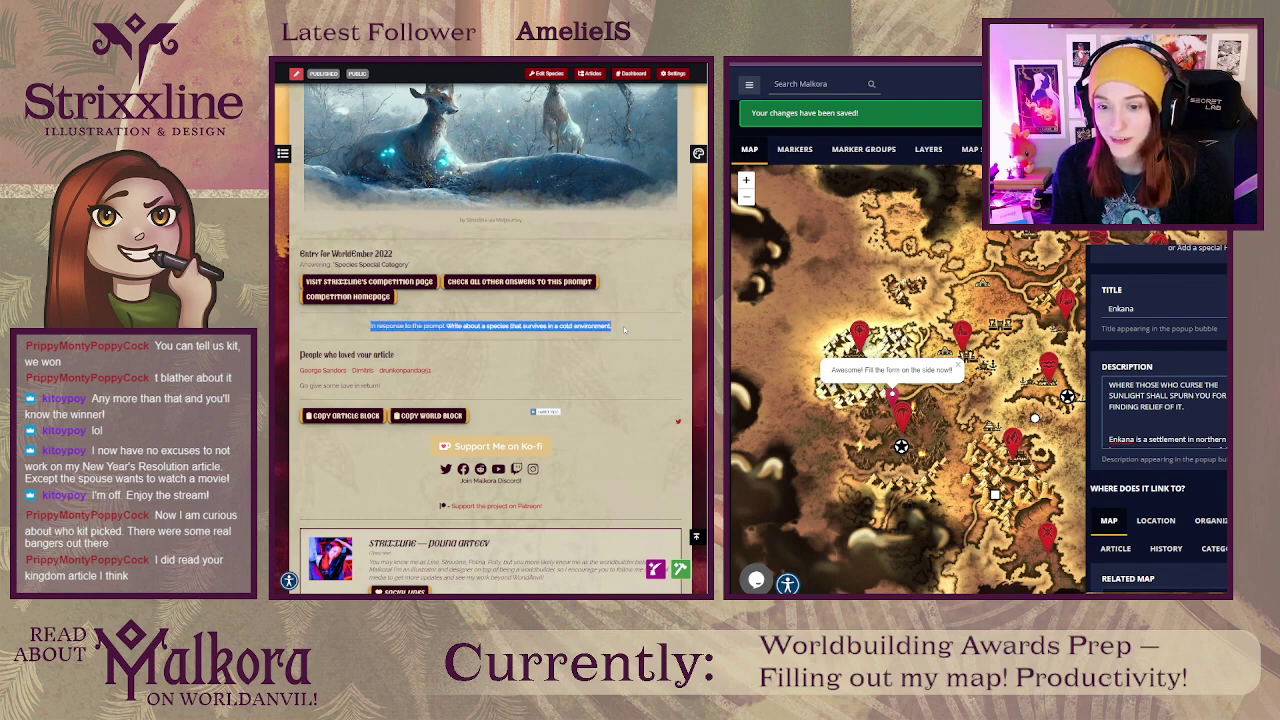
pyautogui.click(626, 330)
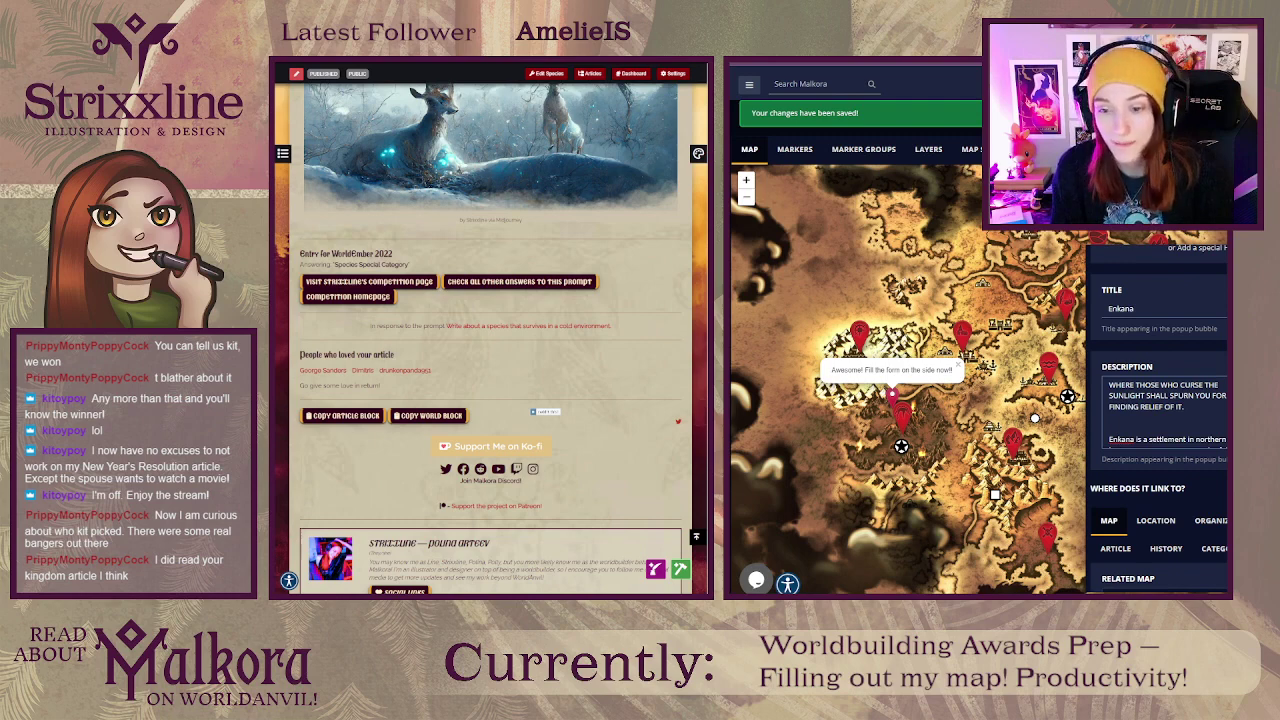
pyautogui.scroll(-5, 490, 340)
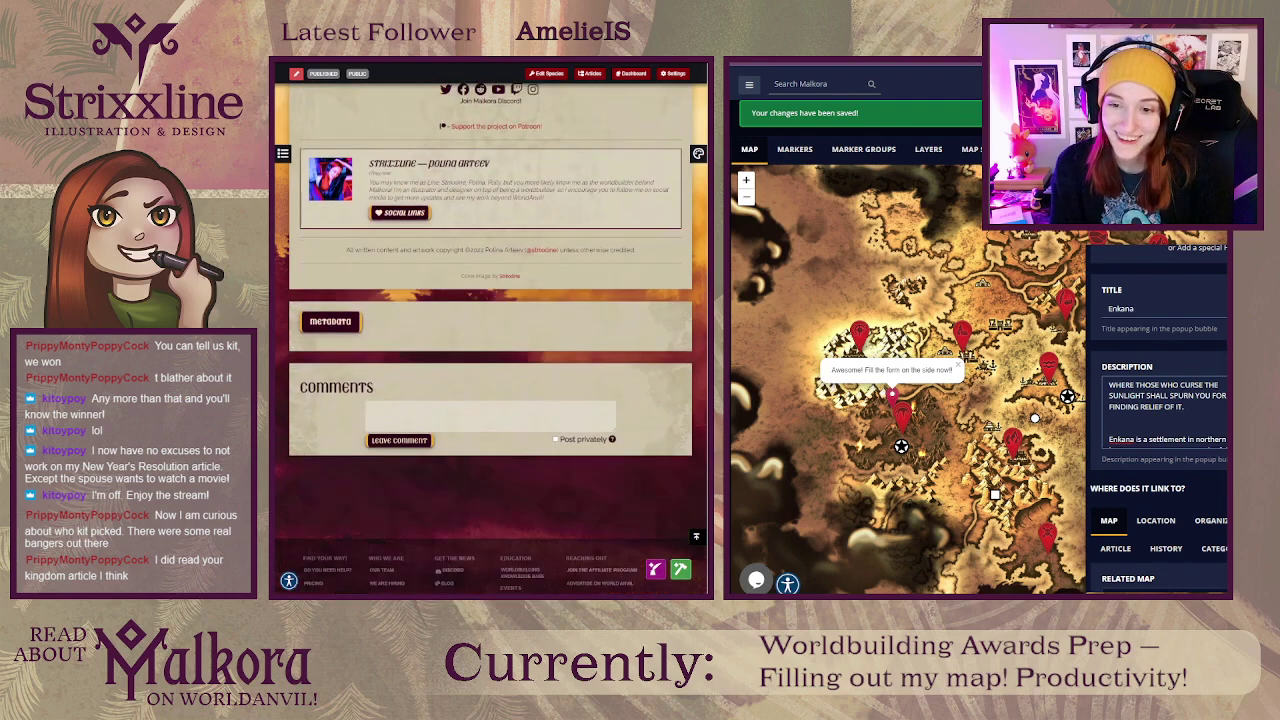
pyautogui.scroll(10, 490, 340)
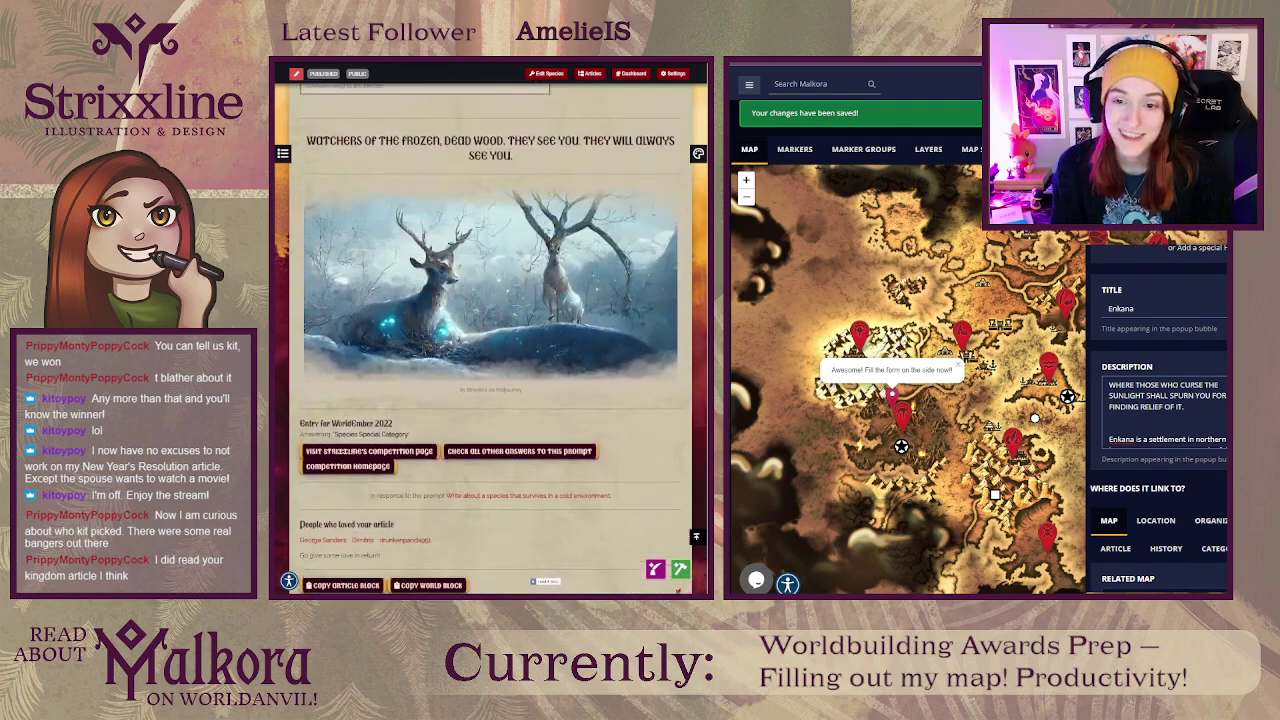
pyautogui.scroll(1, 490, 340)
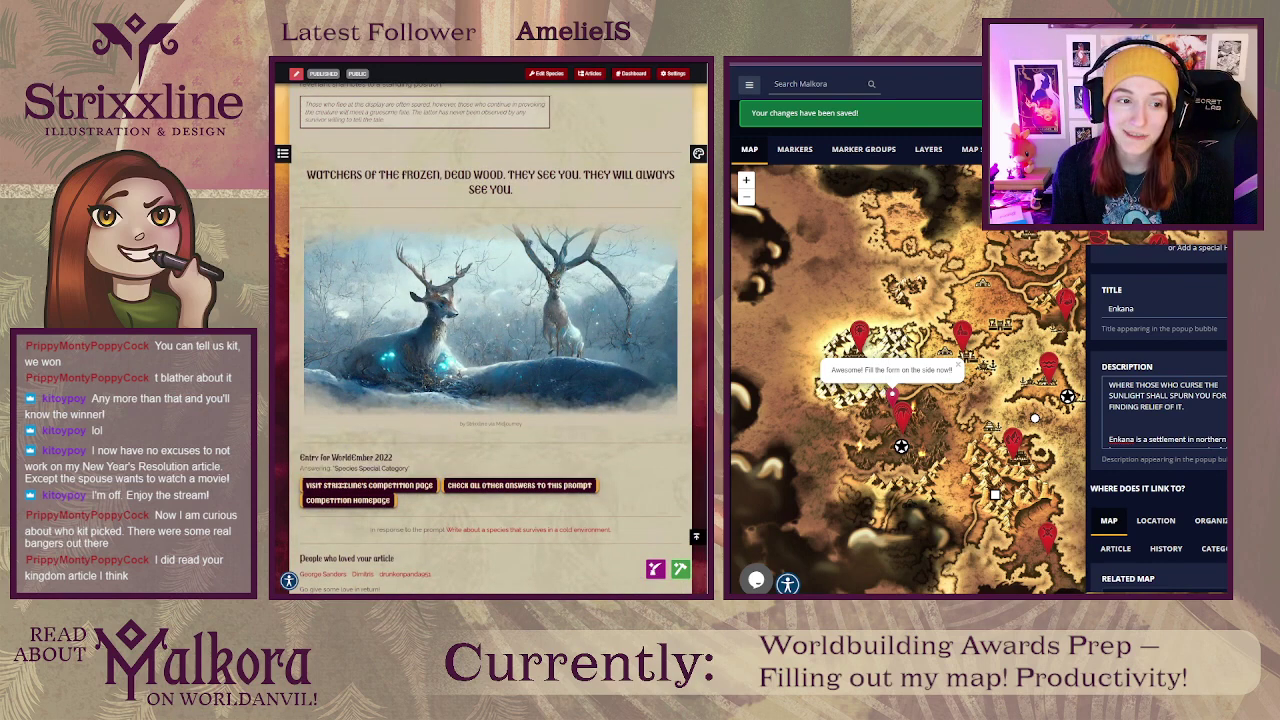
pyautogui.scroll(8, 696, 177)
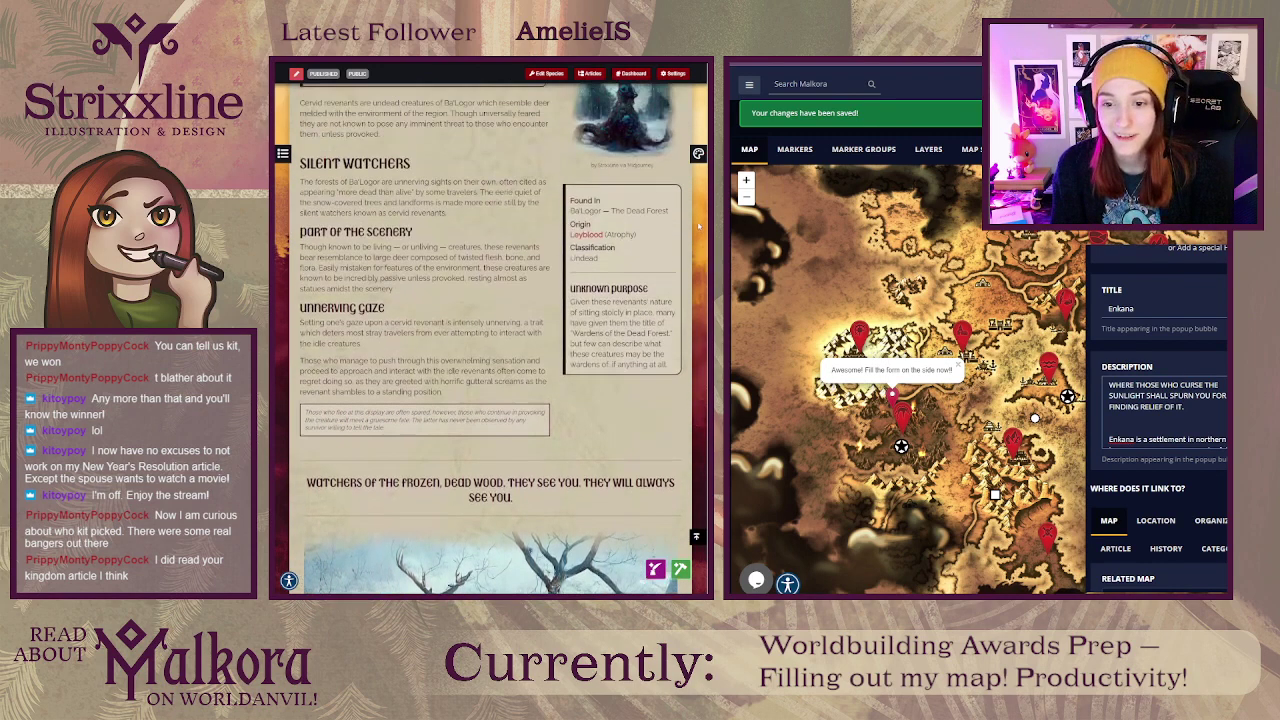
pyautogui.scroll(6, 697, 178)
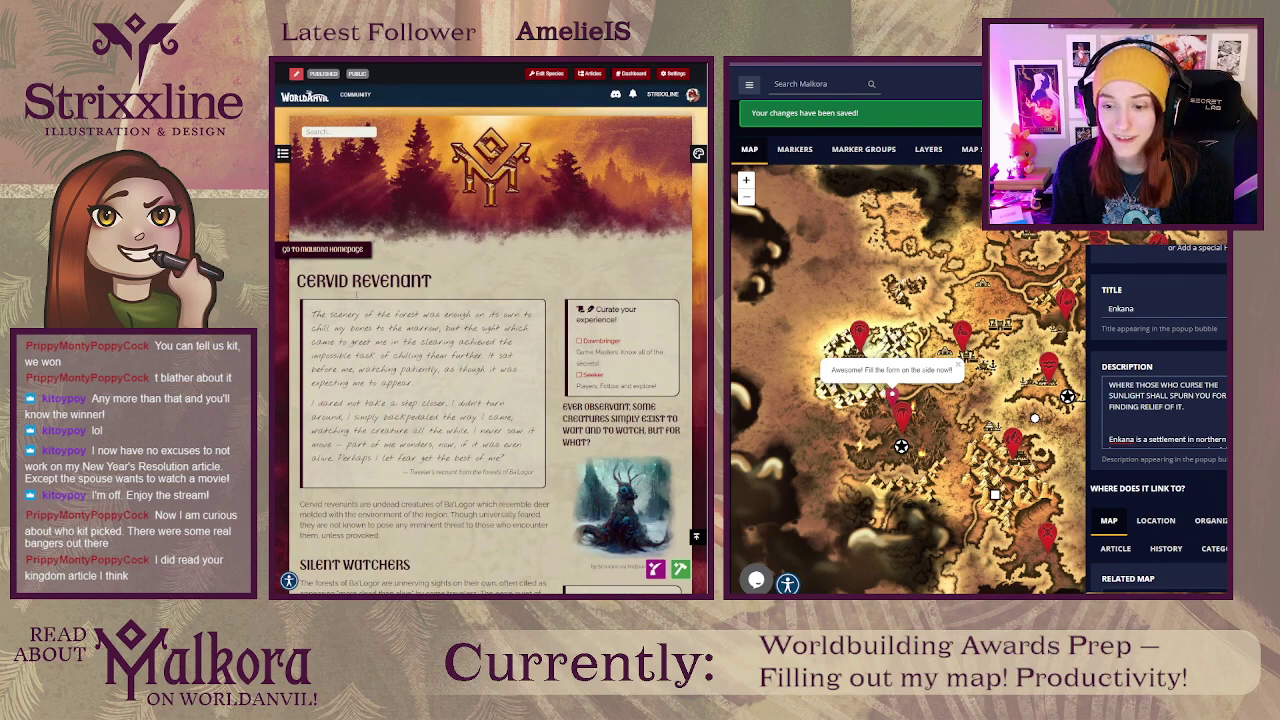
pyautogui.scroll(-14, 478, 335)
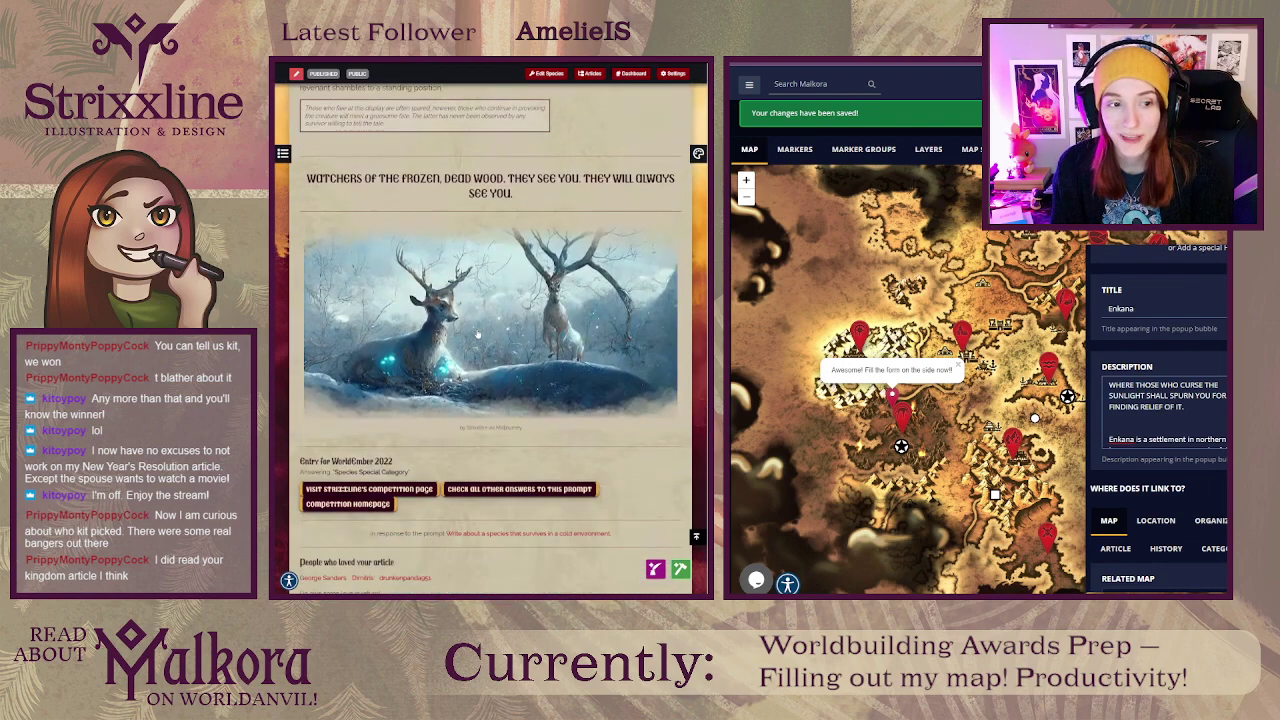
pyautogui.scroll(14, 477, 335)
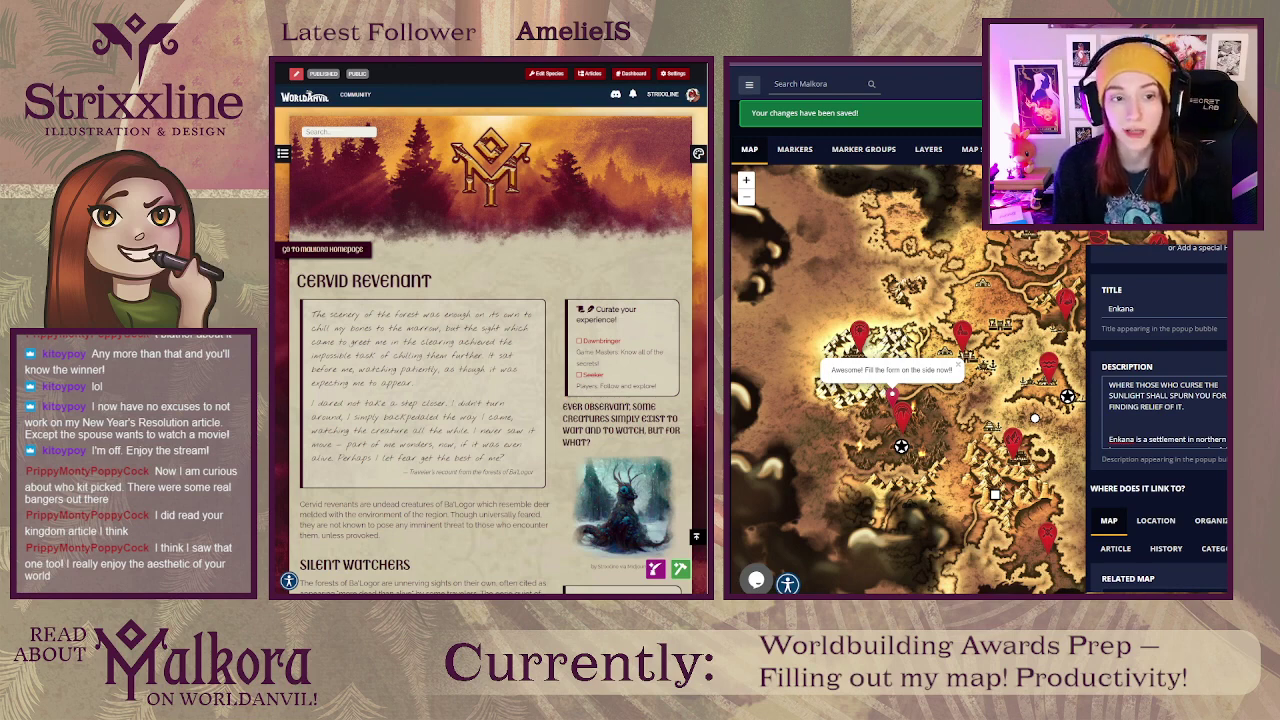
# Step: Return to the world's image library, open the Midjourney gallery and copy the embed code of the Enkana image
pyautogui.hotkey('ctrl', 'w')
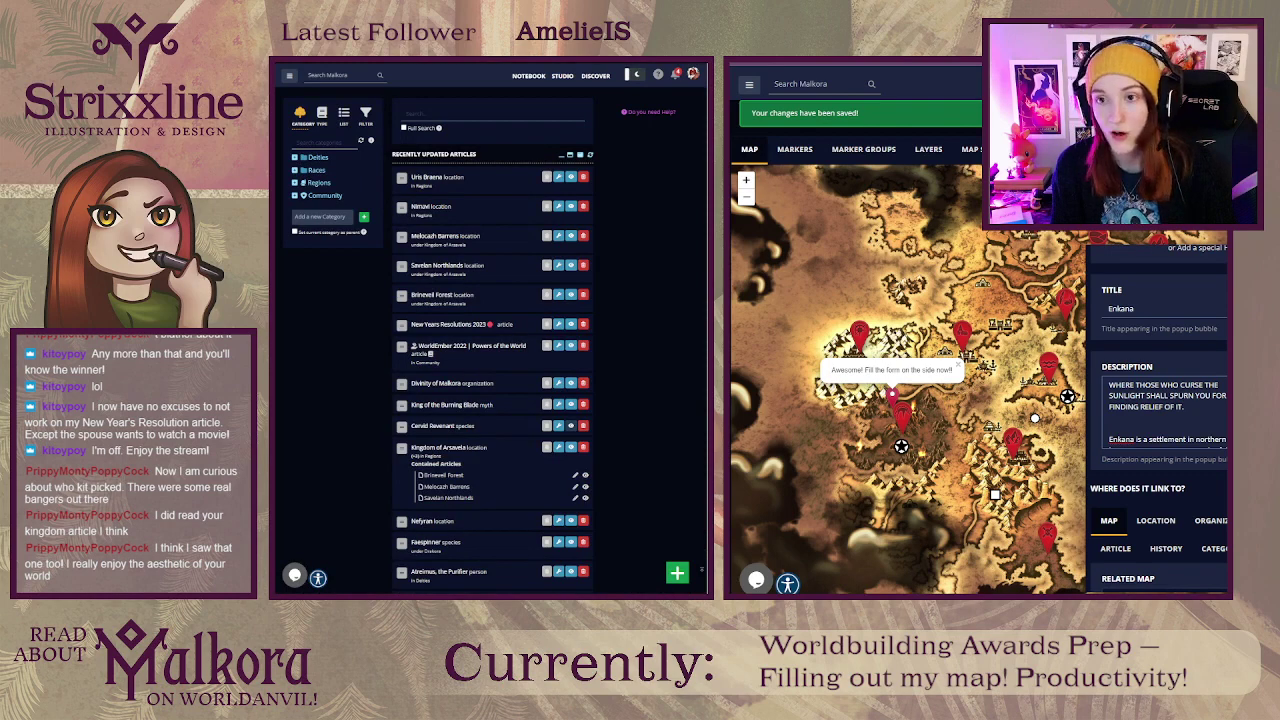
pyautogui.hotkey('ctrl', 'Tab')
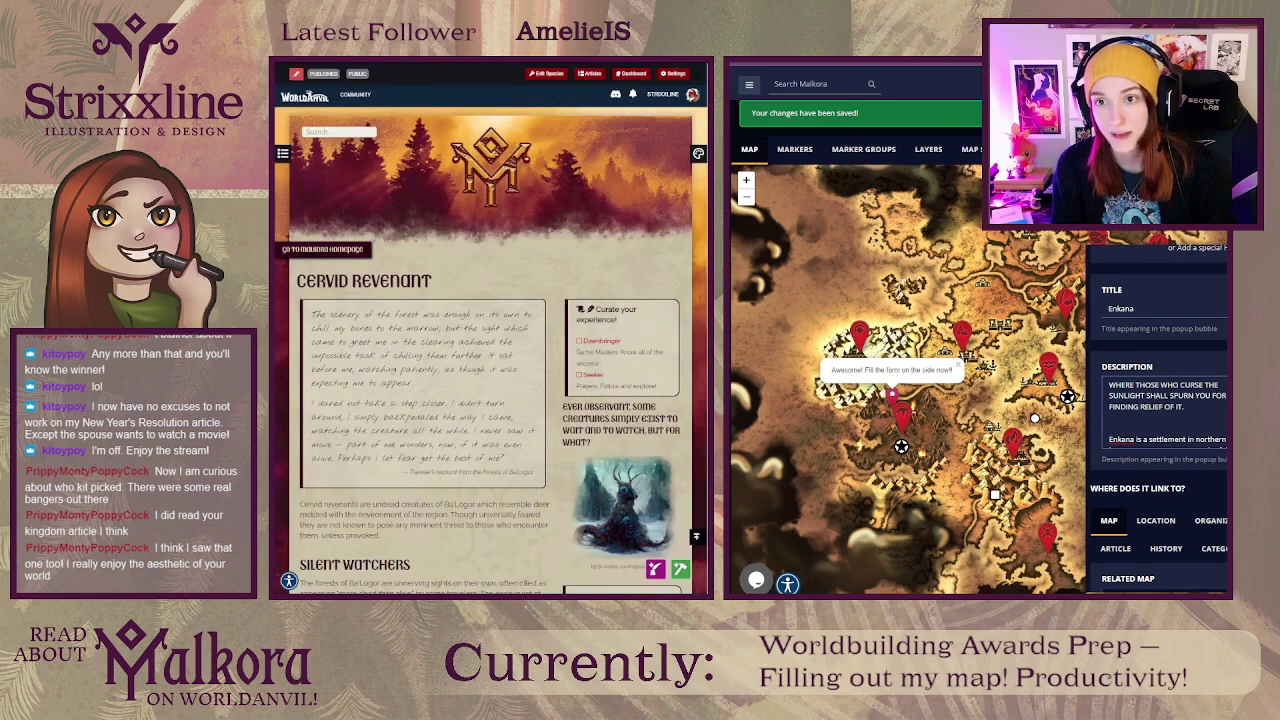
pyautogui.hotkey('ctrl', 'Tab')
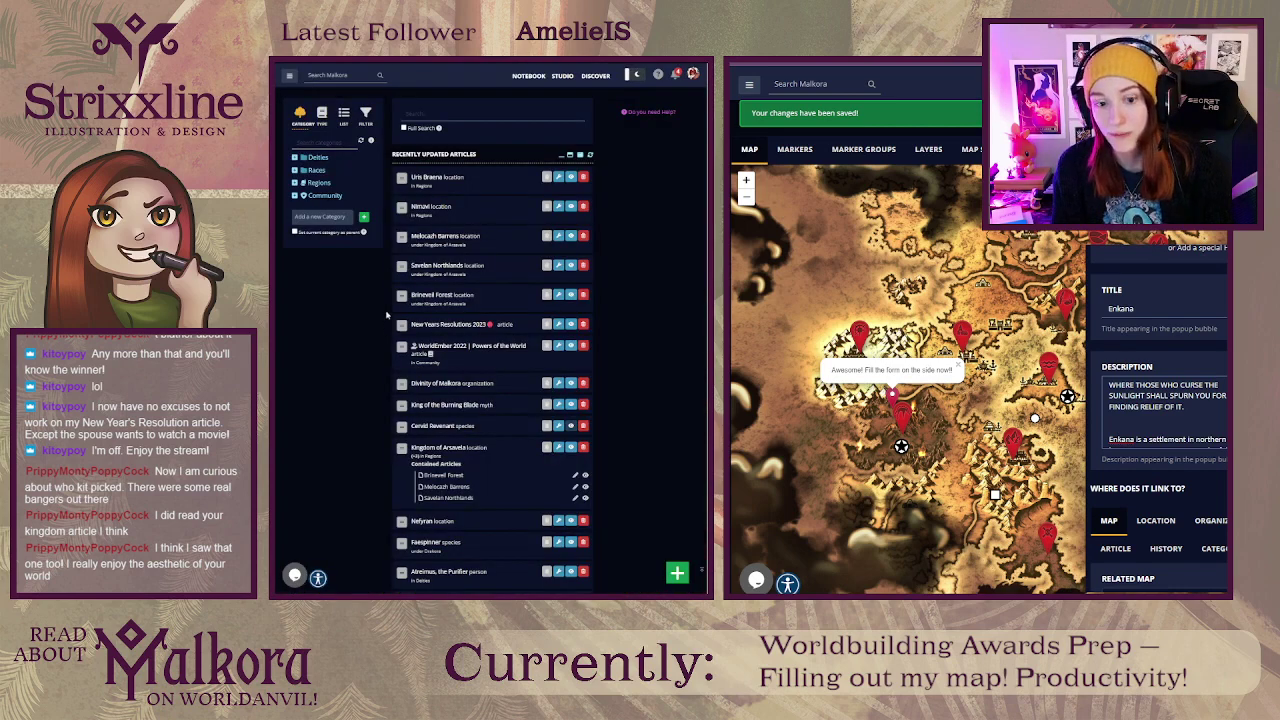
pyautogui.hotkey('ctrl', 'Tab')
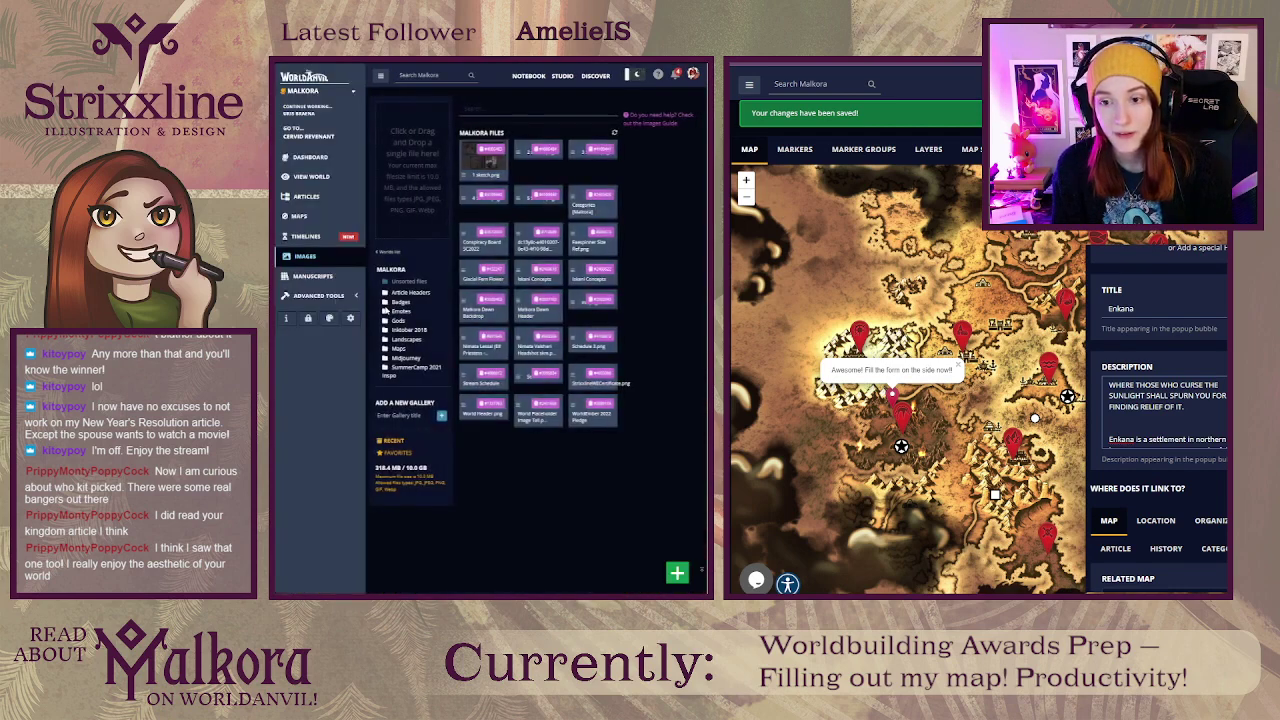
pyautogui.click(407, 358)
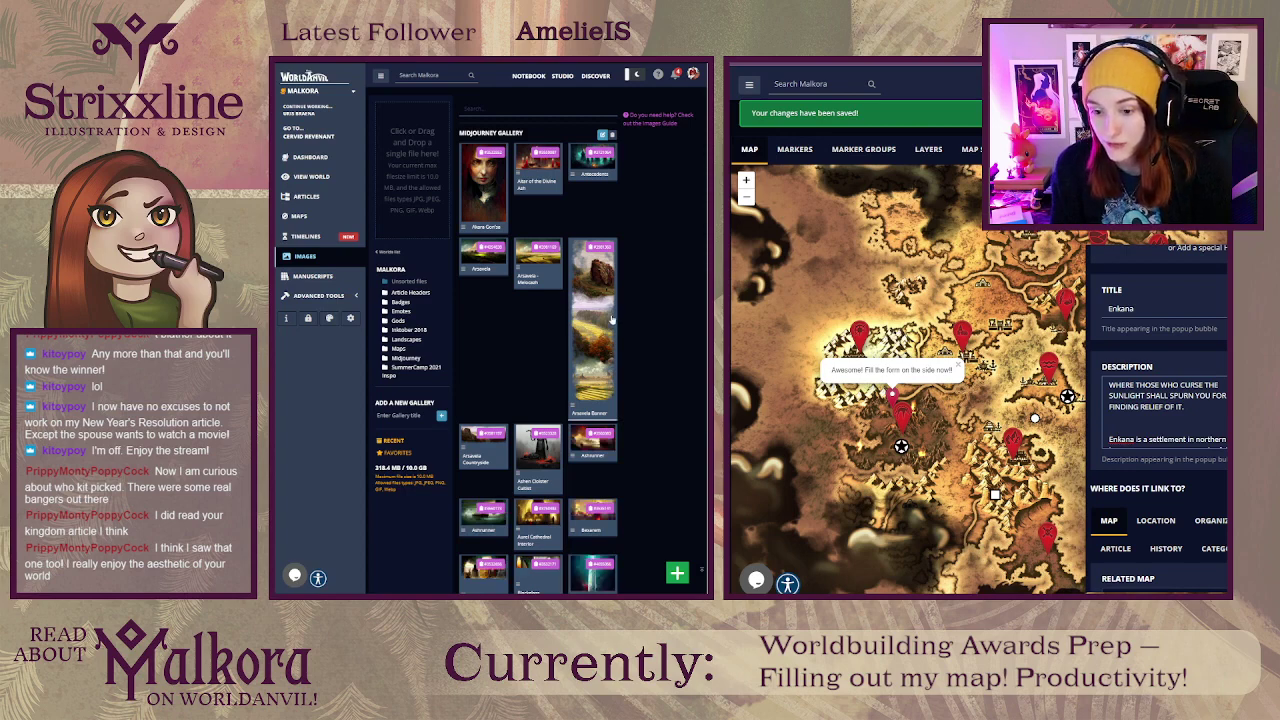
pyautogui.scroll(-2, 644, 381)
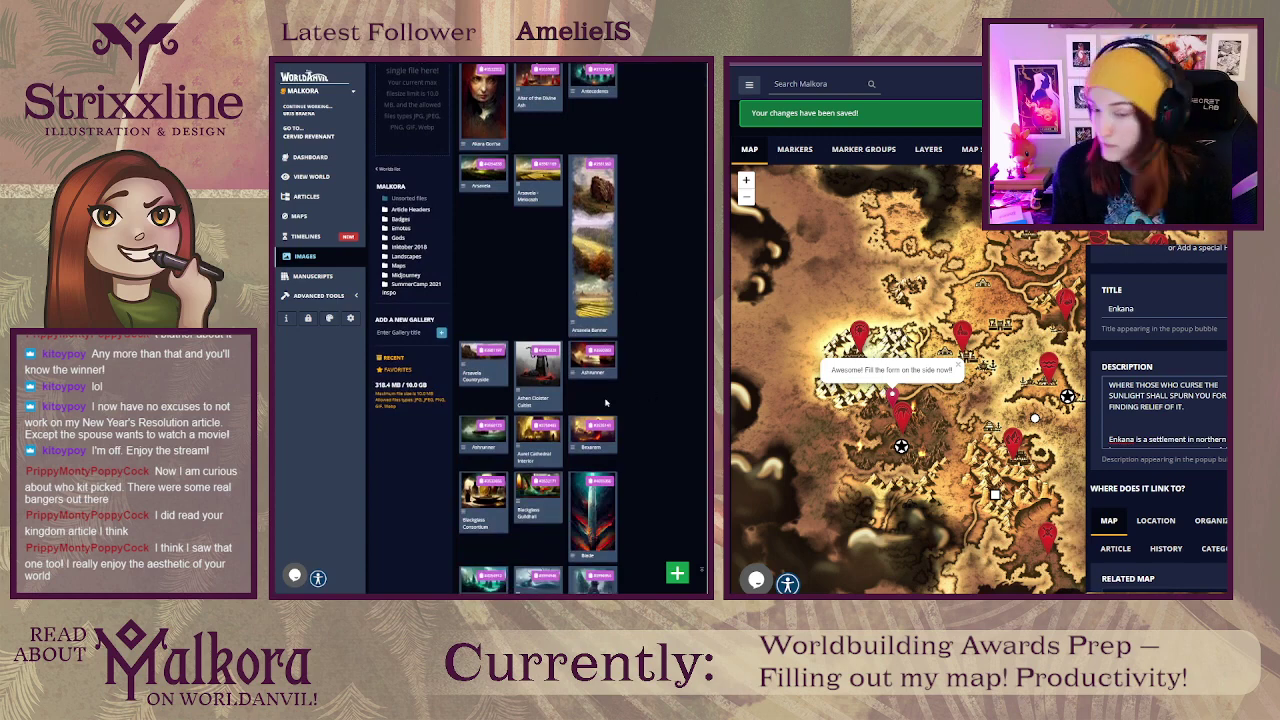
pyautogui.scroll(-2, 621, 406)
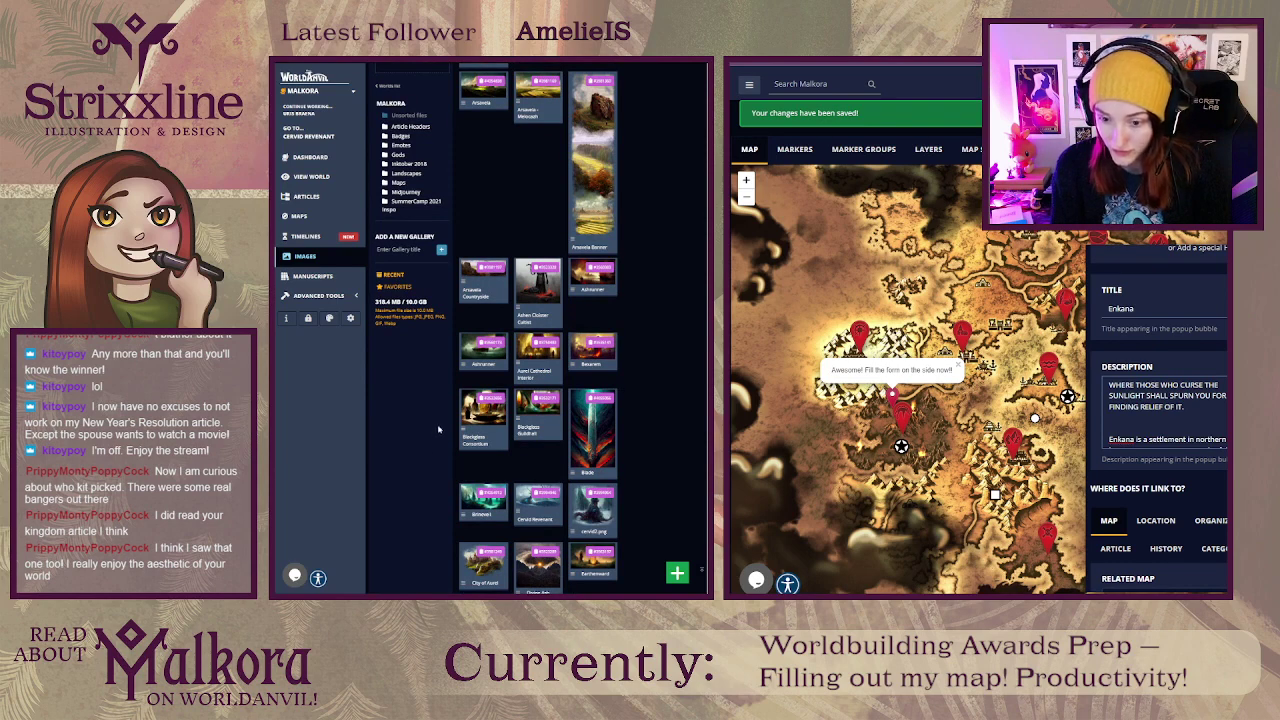
pyautogui.scroll(-4, 440, 428)
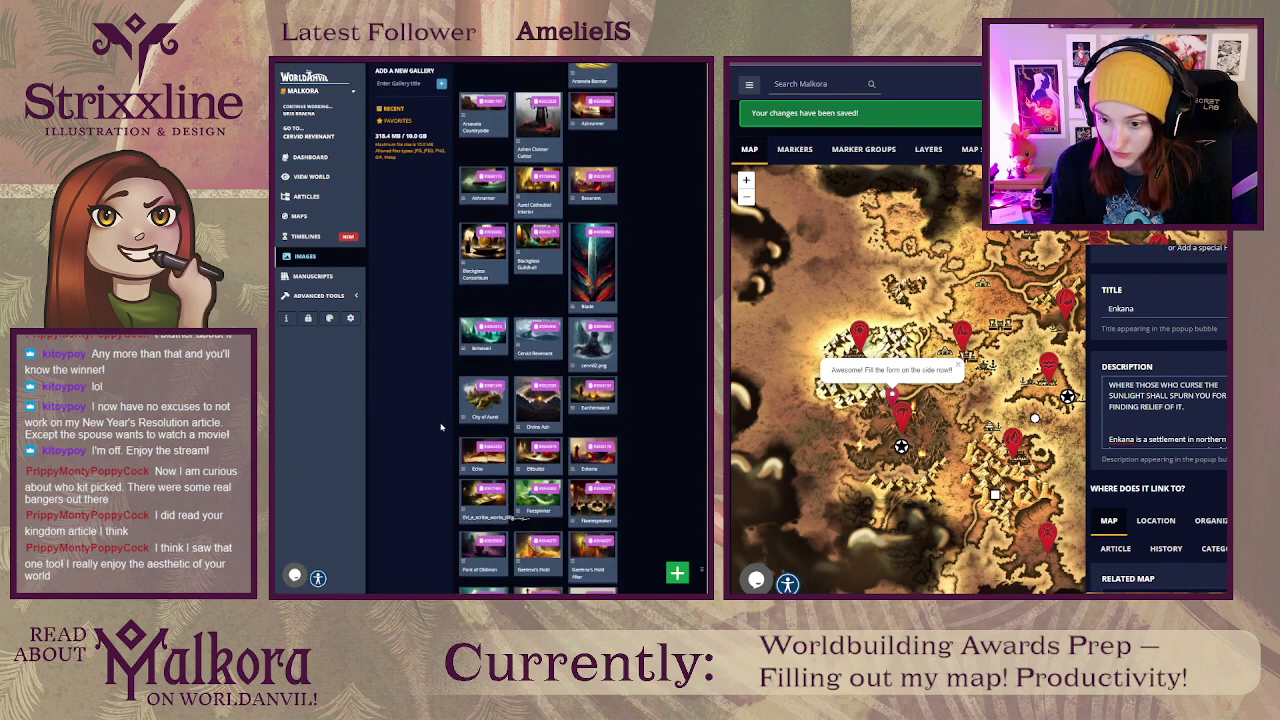
pyautogui.click(594, 446)
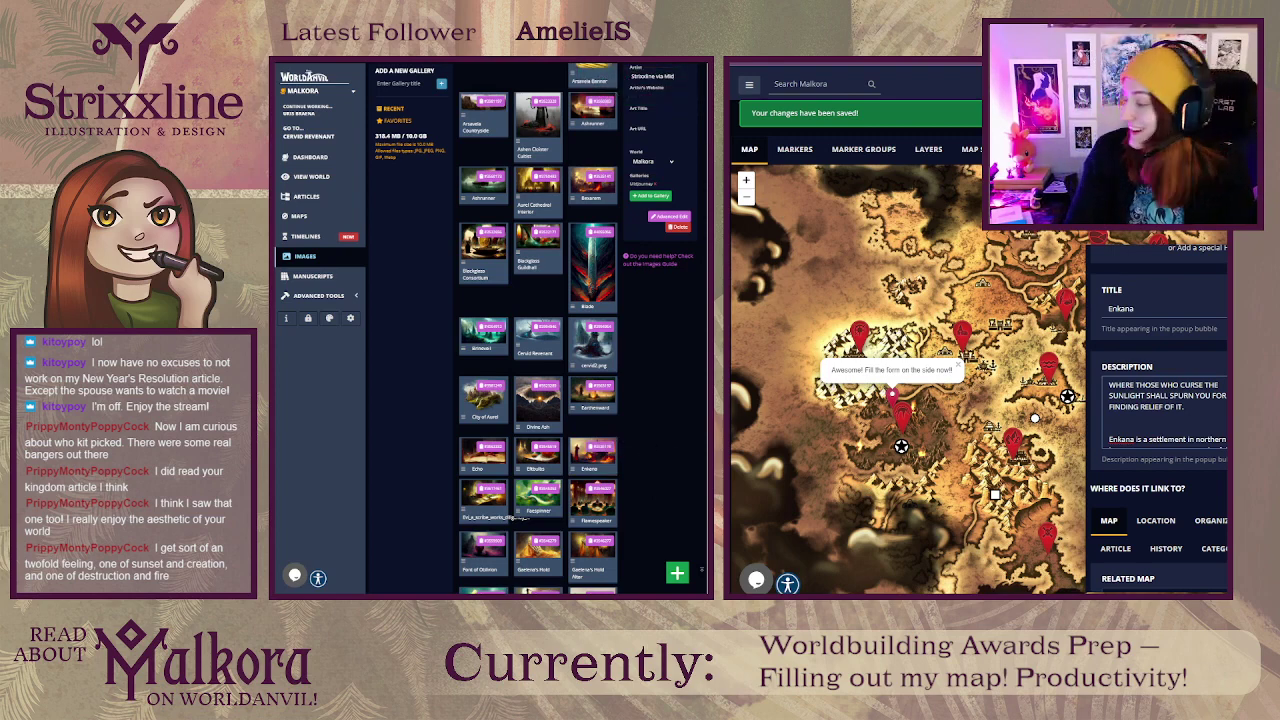
# Step: Insert [img:3535178] above the settlement paragraph in the Enkana marker's description, followed by an [hr] line
pyautogui.click(1152, 422)
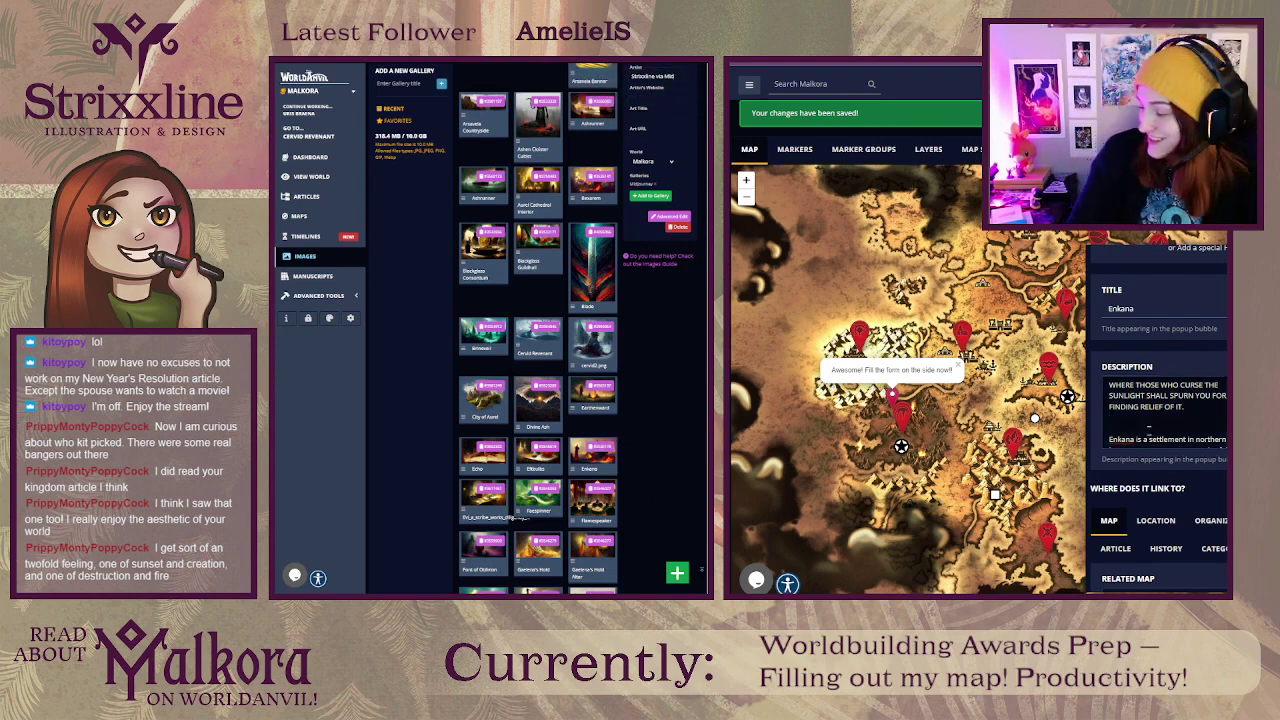
pyautogui.hotkey('ctrl', 'v')
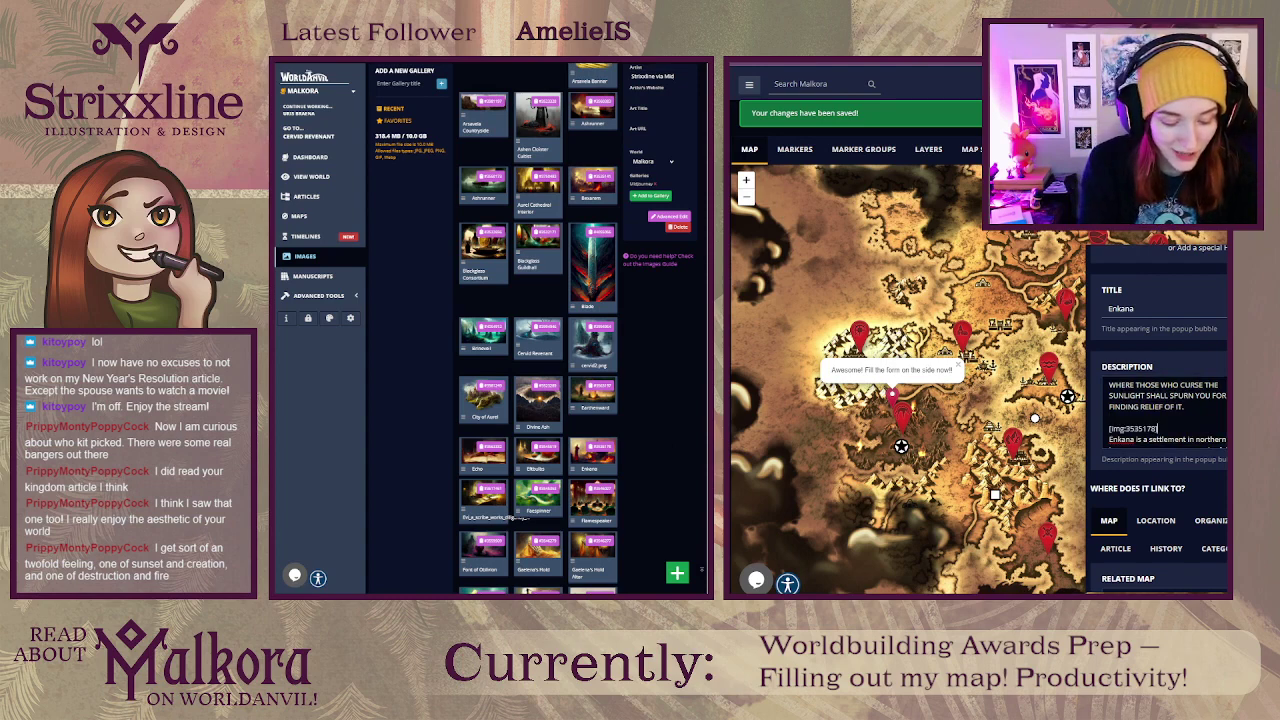
pyautogui.press('Return')
pyautogui.write('[hr]')
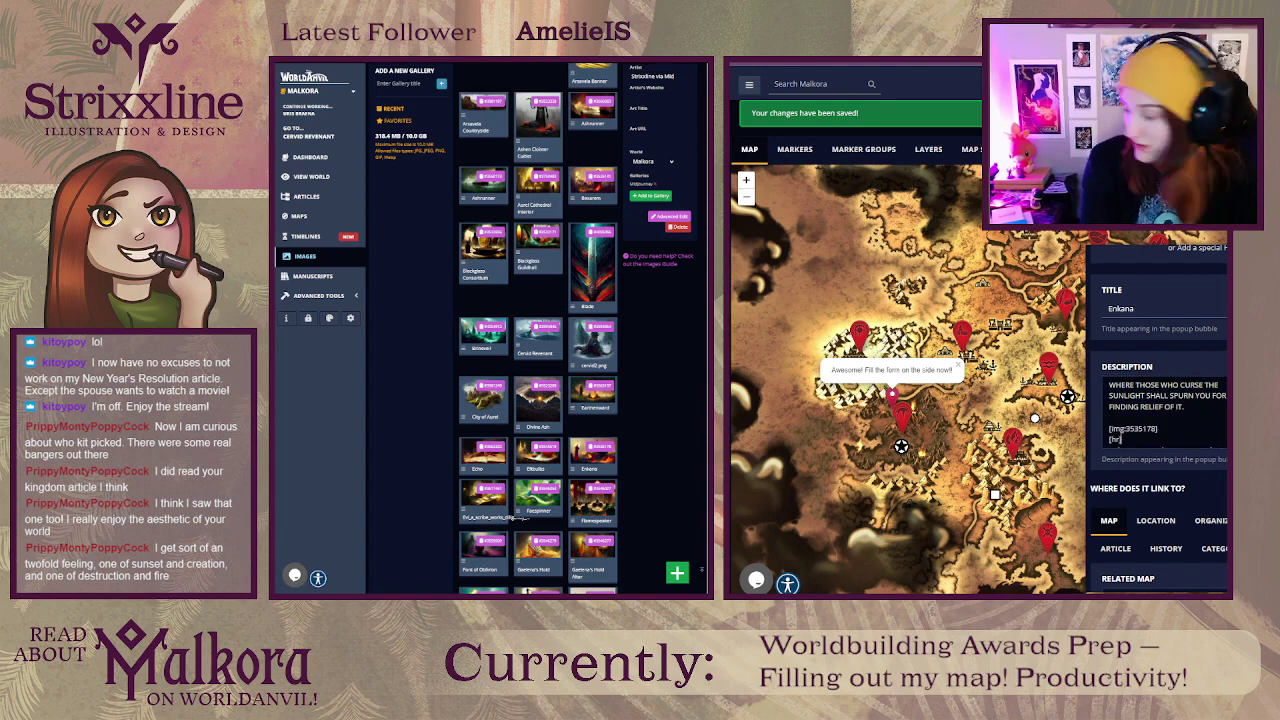
# Step: Link the Enkana marker to the Enkana article as its related location and create the marker
pyautogui.scroll(-1, 1150, 424)
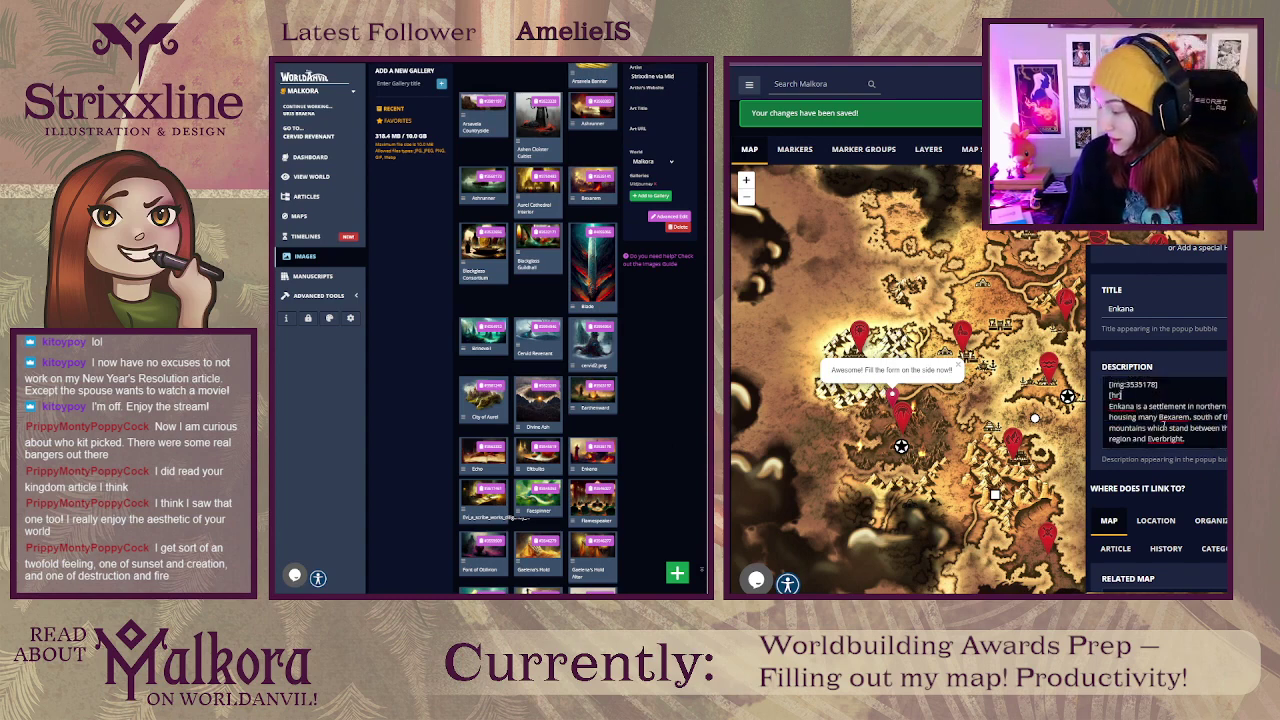
pyautogui.scroll(-1, 1159, 426)
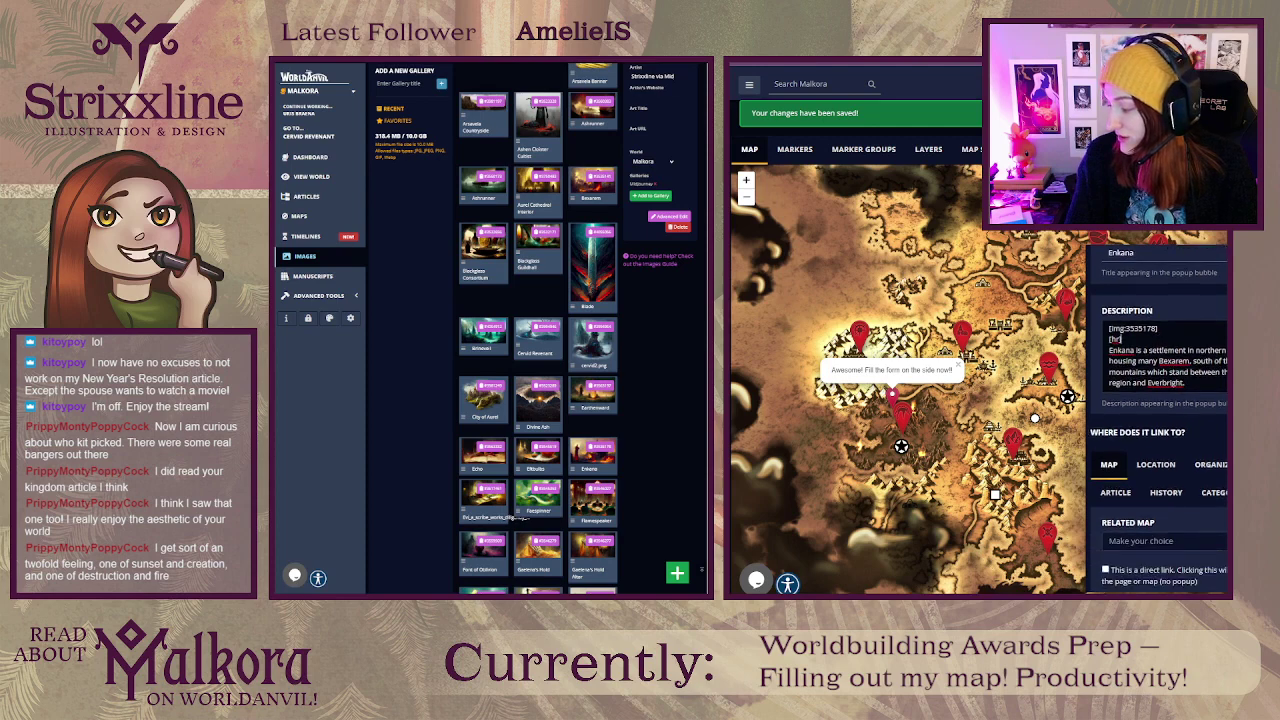
pyautogui.scroll(-1, 1159, 426)
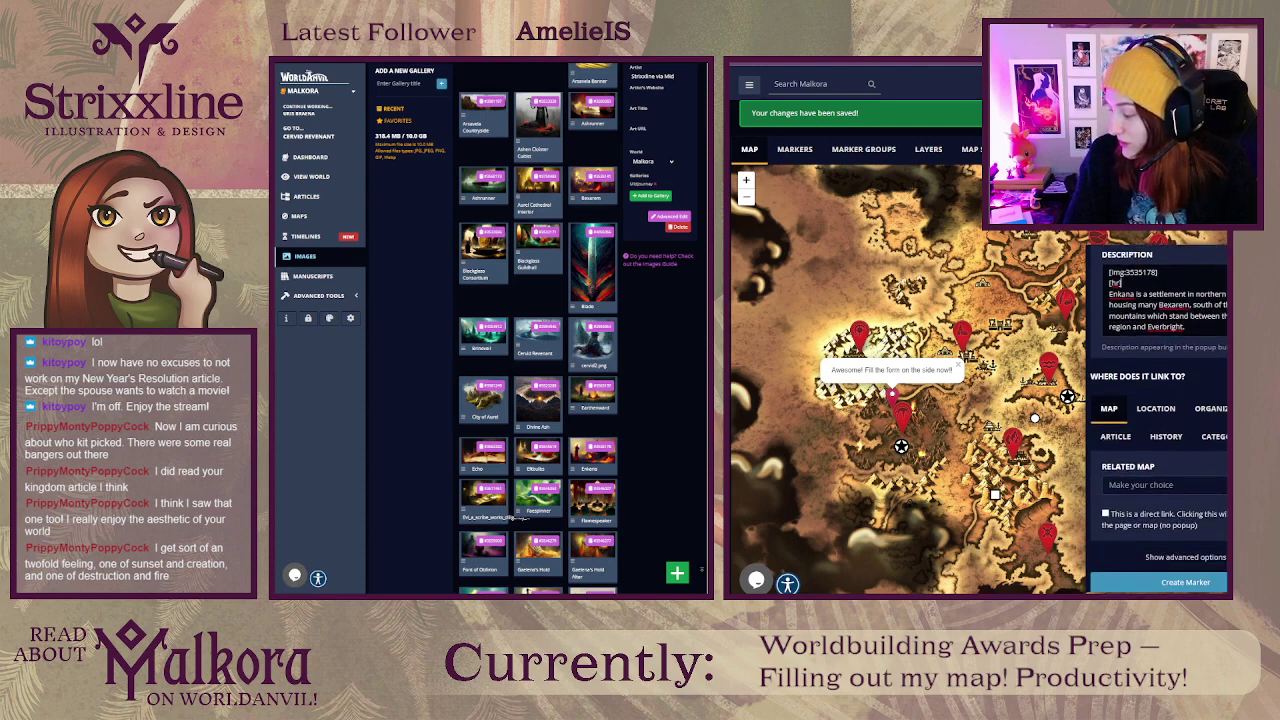
pyautogui.scroll(-1, 1159, 426)
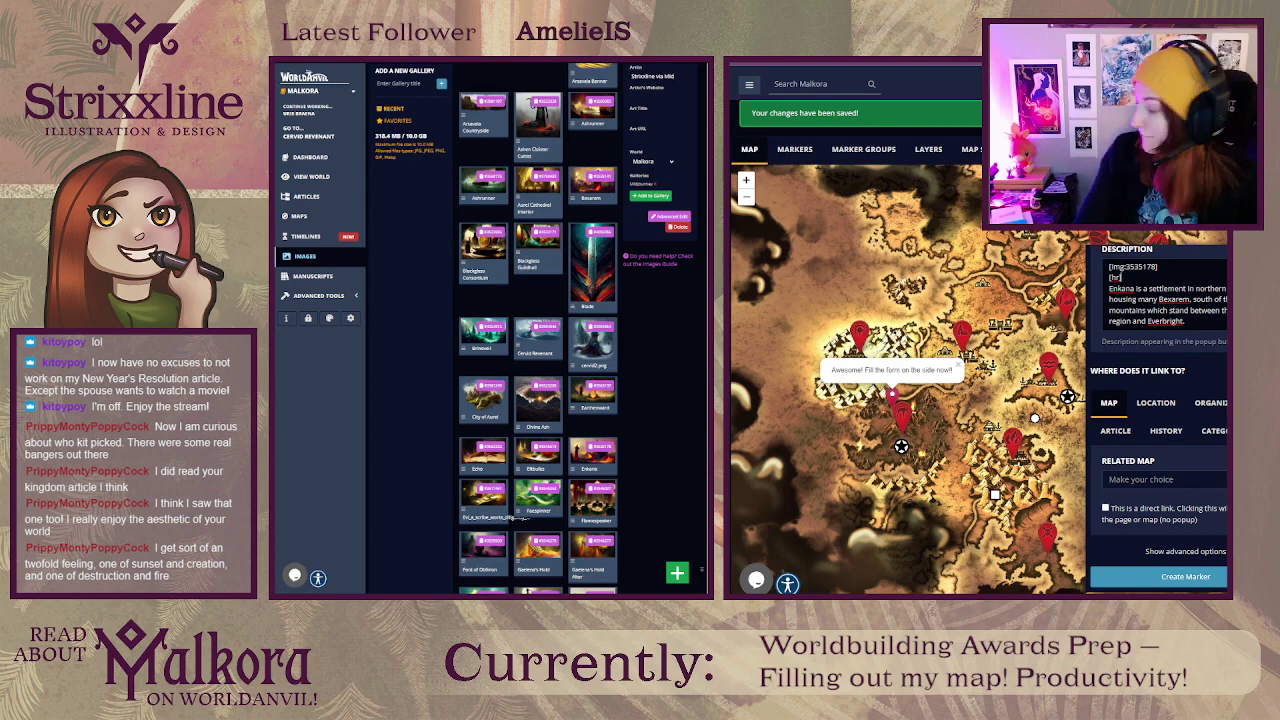
pyautogui.scroll(-1, 1207, 544)
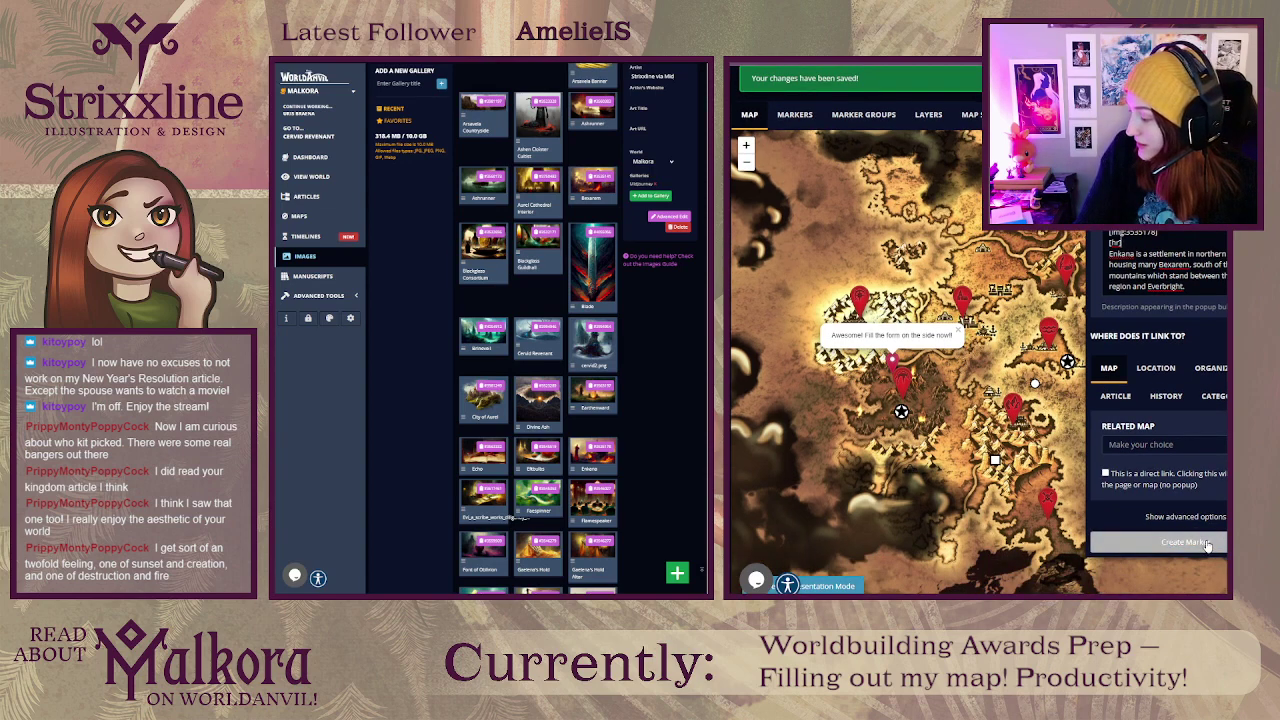
pyautogui.click(1155, 368)
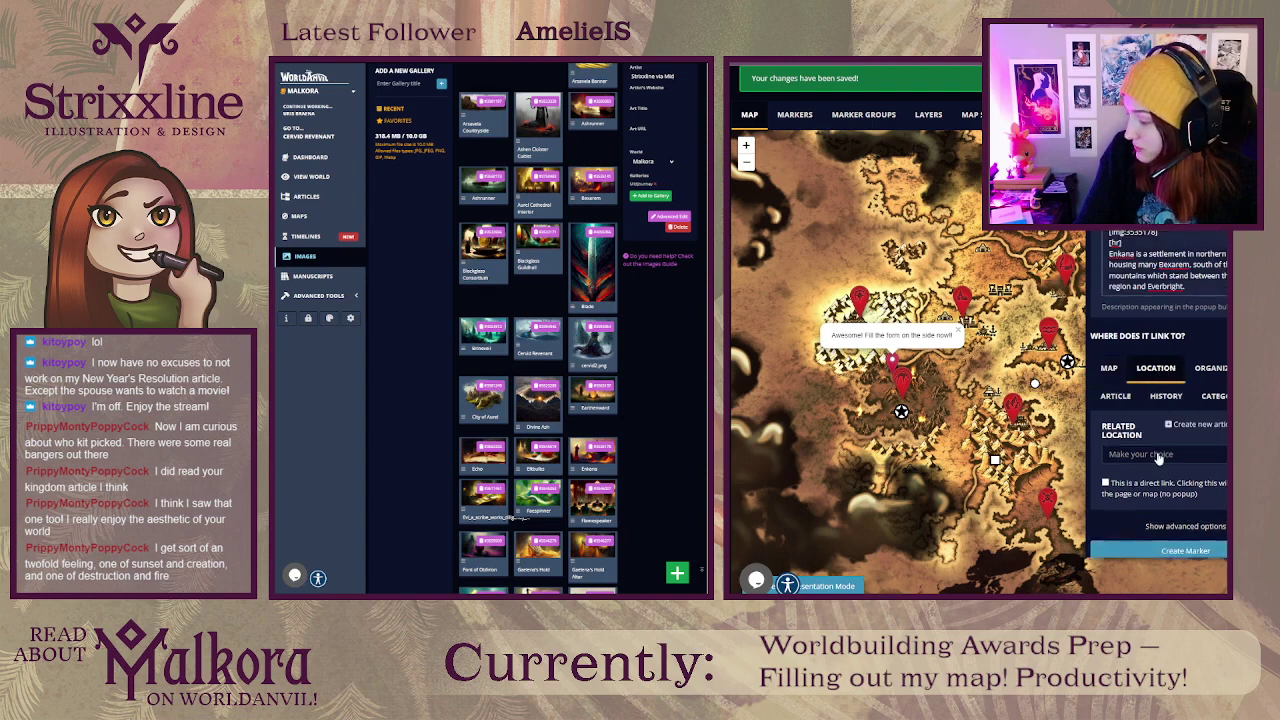
pyautogui.scroll(10, 1213, 406)
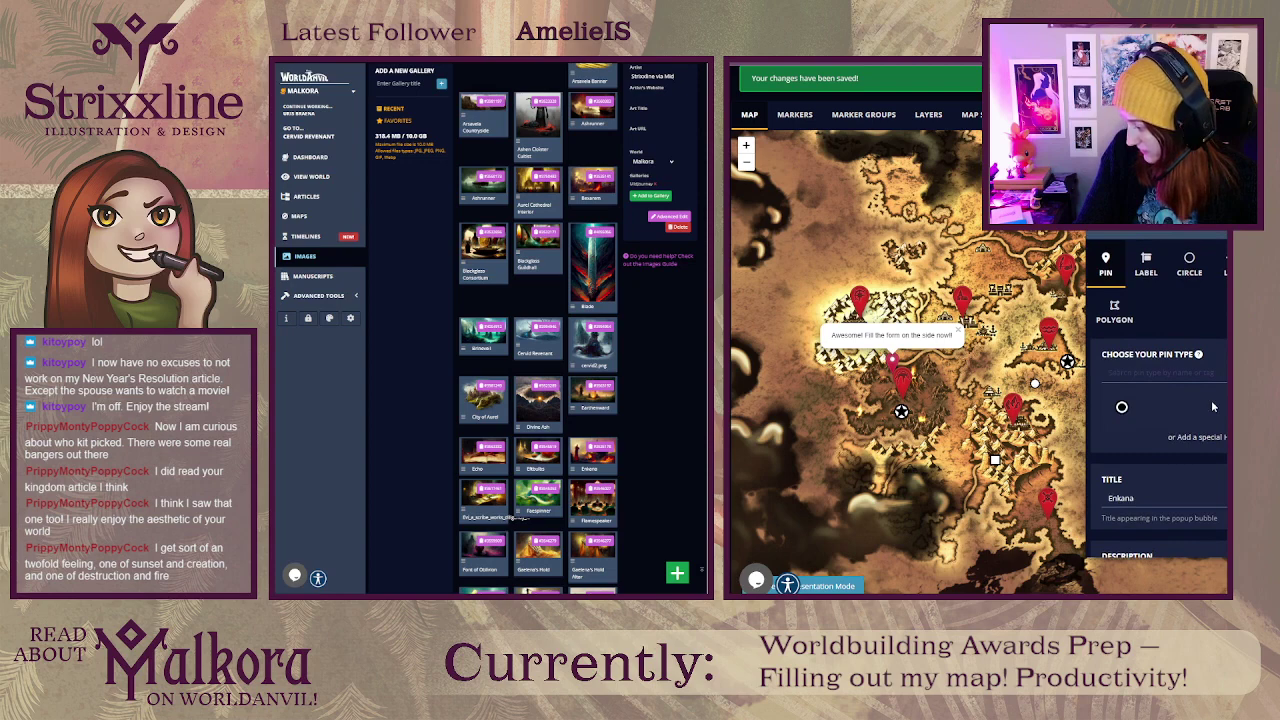
pyautogui.scroll(-8, 1211, 400)
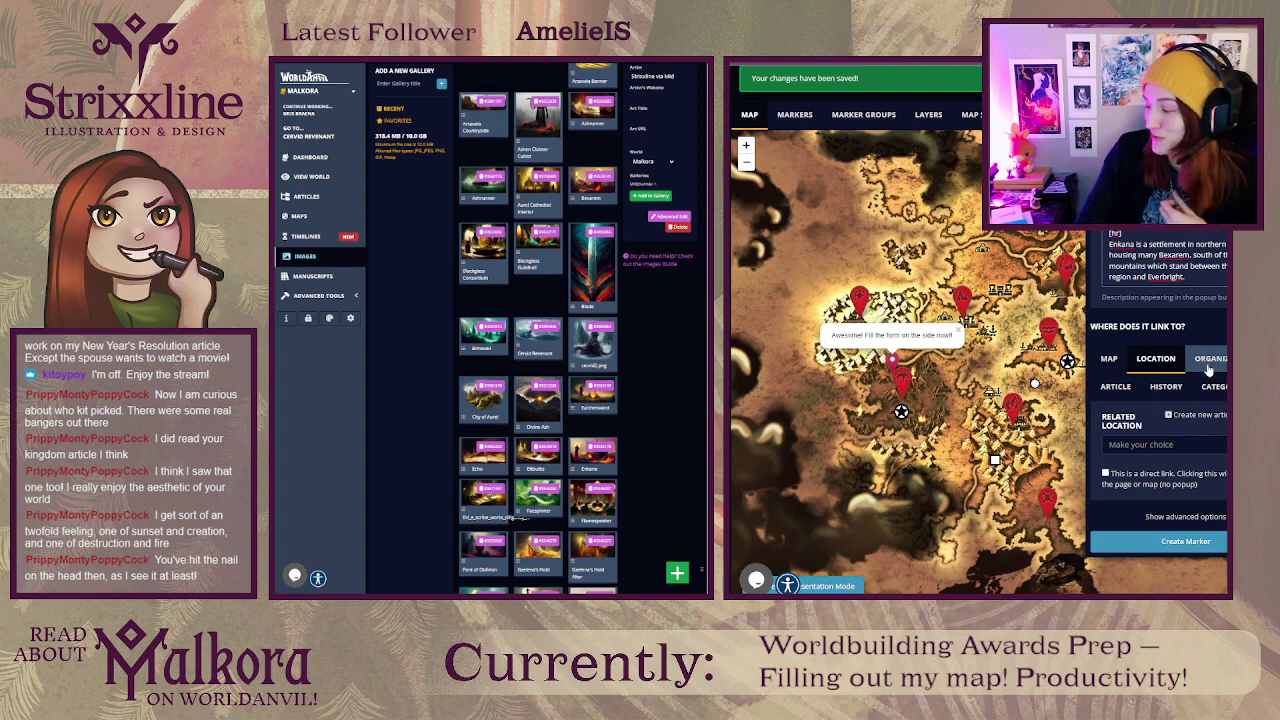
pyautogui.click(1208, 370)
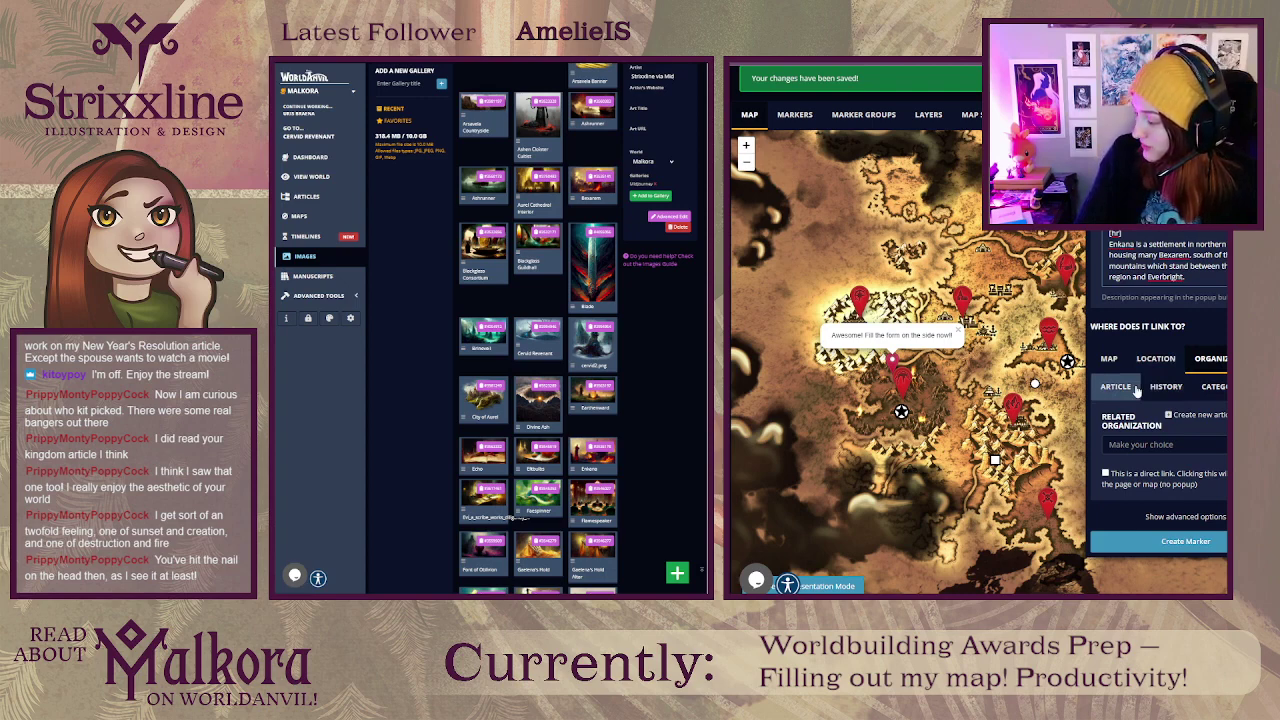
pyautogui.click(1136, 389)
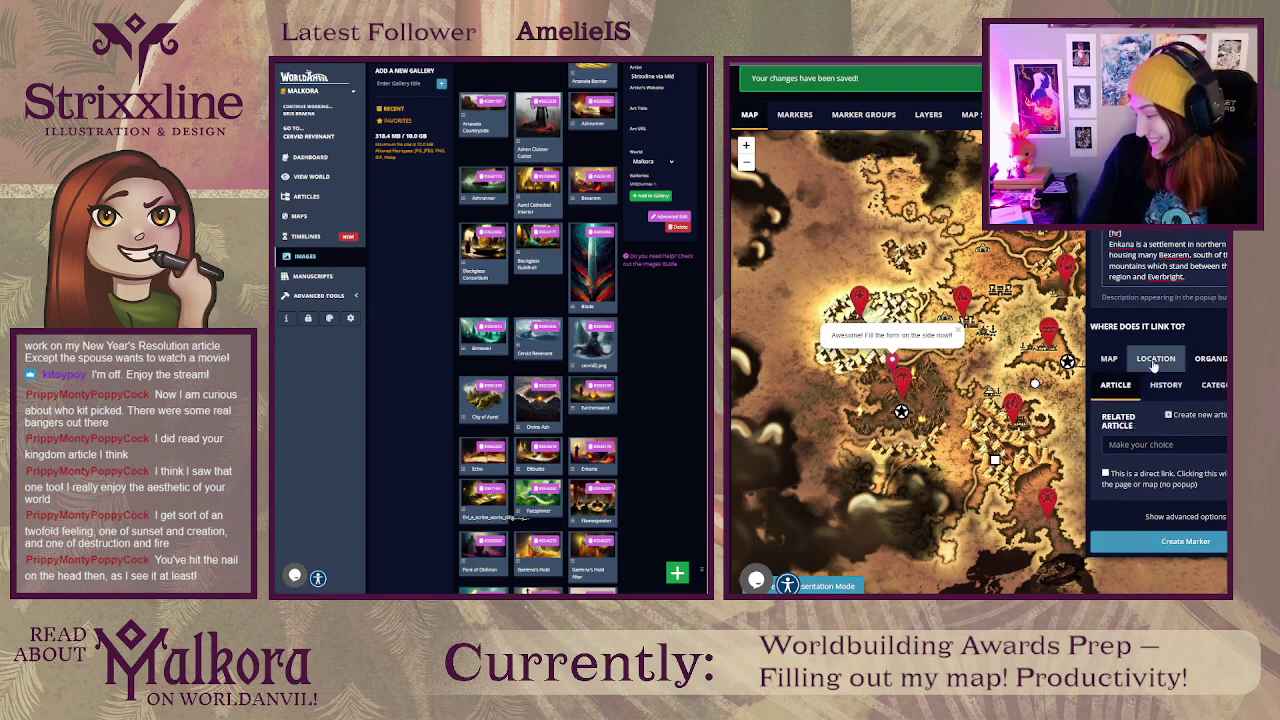
pyautogui.click(1155, 362)
pyautogui.click(1146, 446)
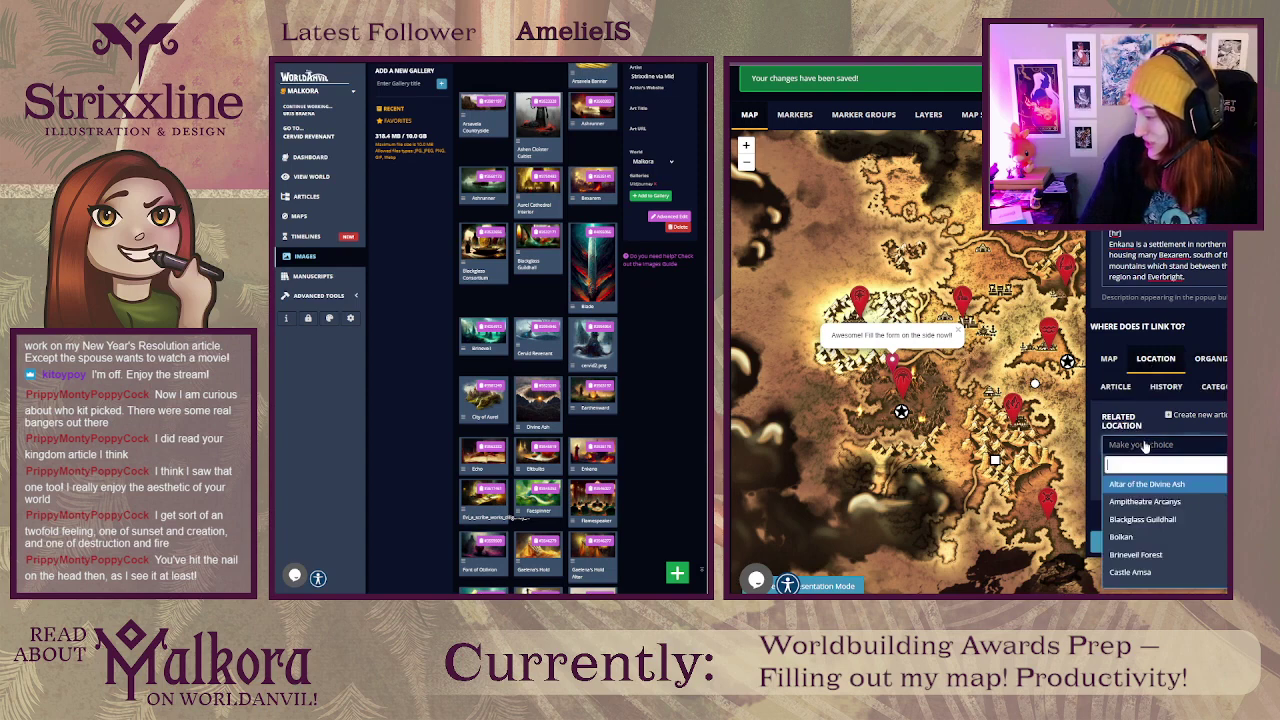
pyautogui.write('enkana')
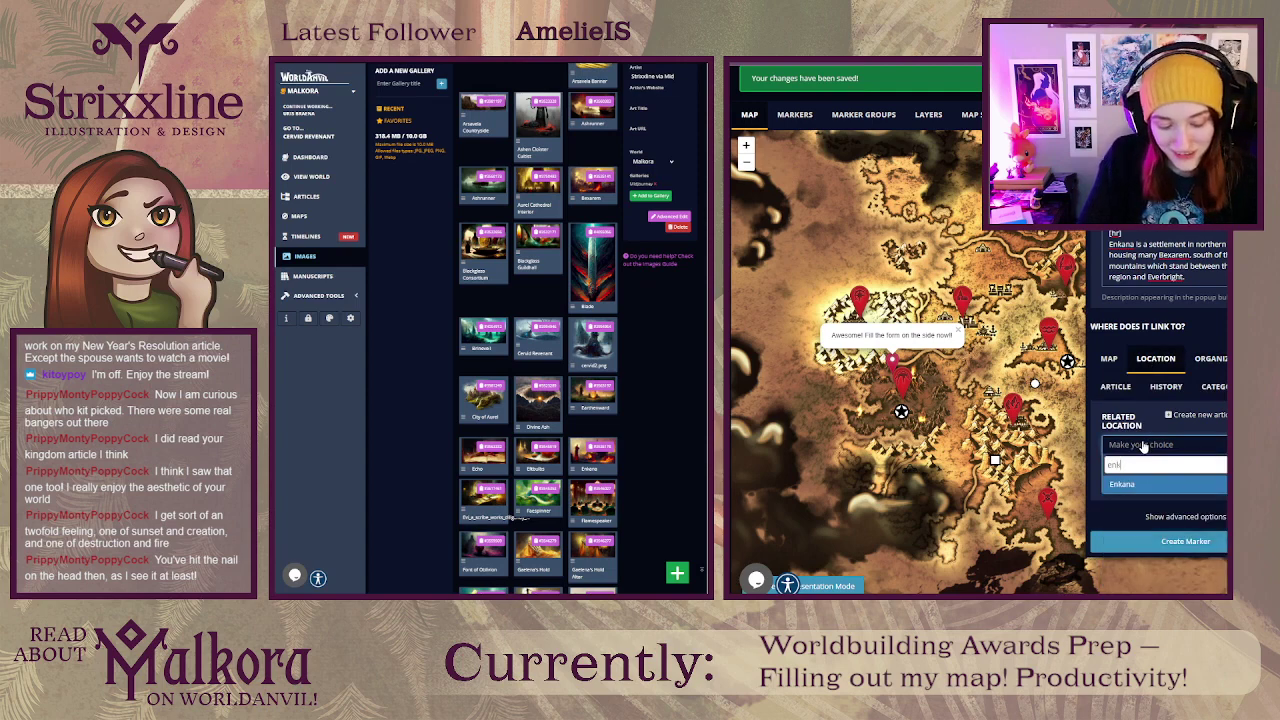
pyautogui.click(1153, 486)
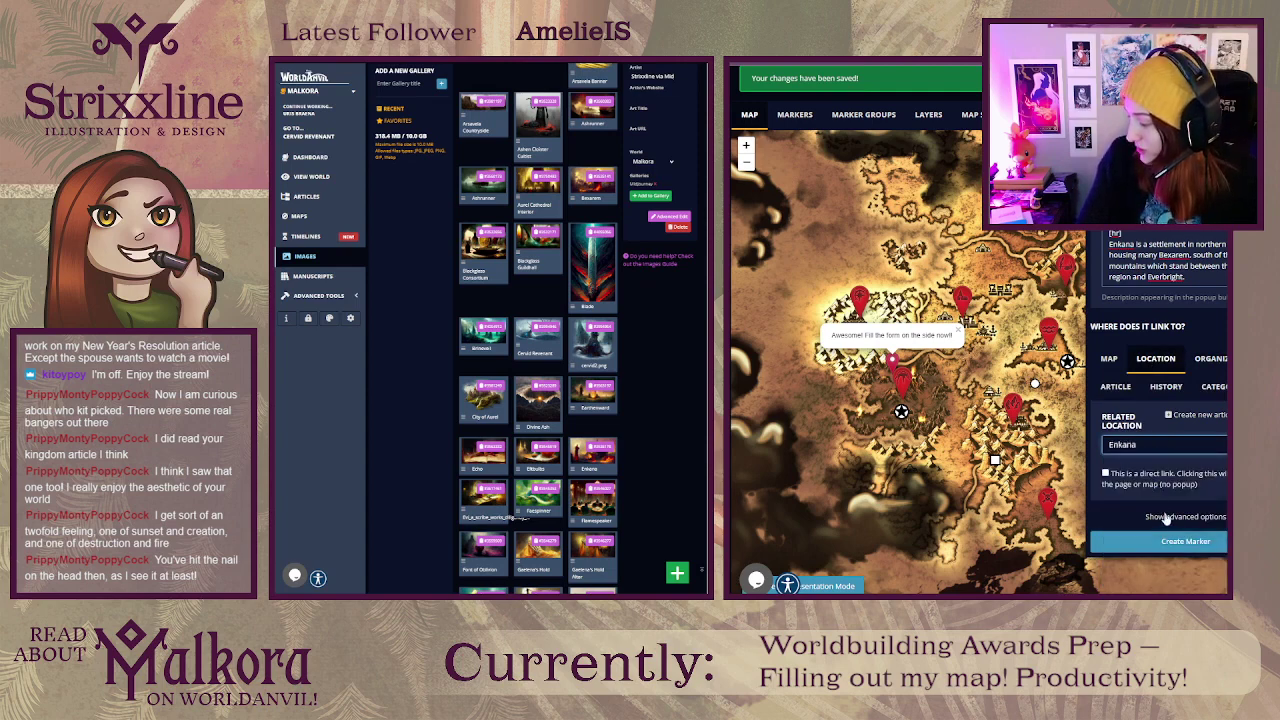
pyautogui.click(1094, 452)
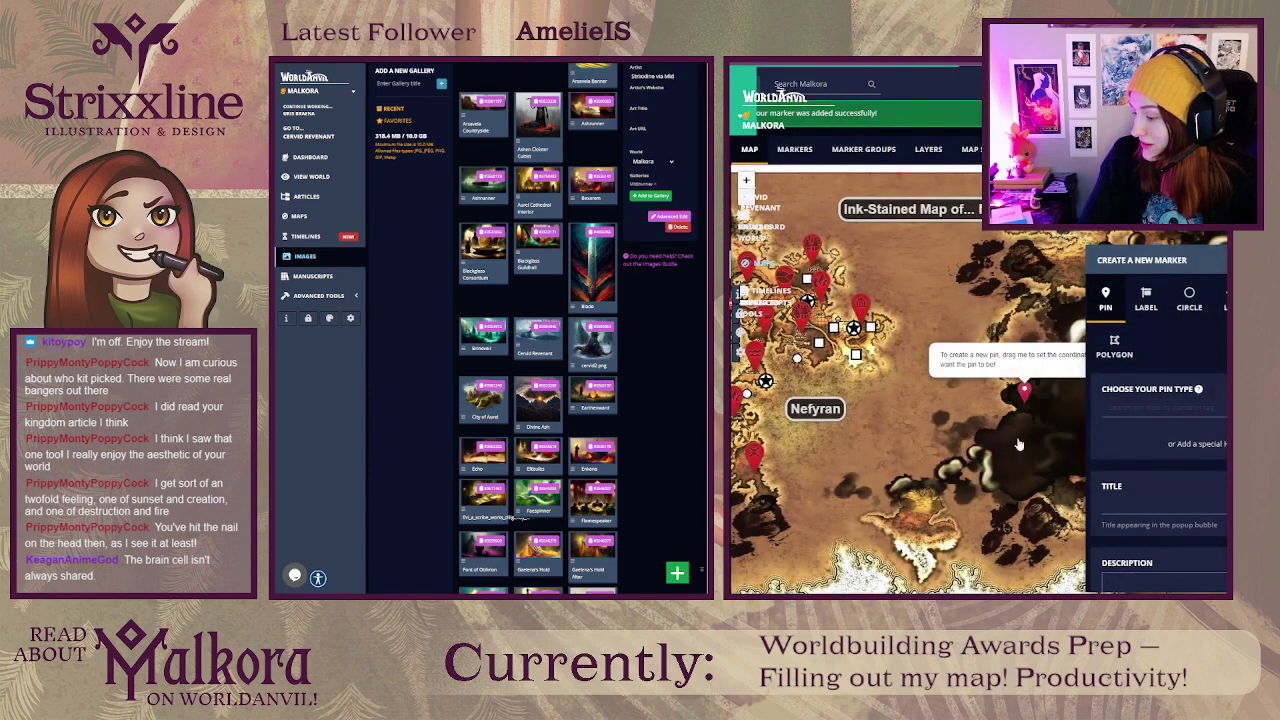
# Step: Zoom in on the western part of the map and examine the new Enkana marker and its surrounding pins
pyautogui.moveTo(851, 472); pyautogui.dragTo(998, 471)
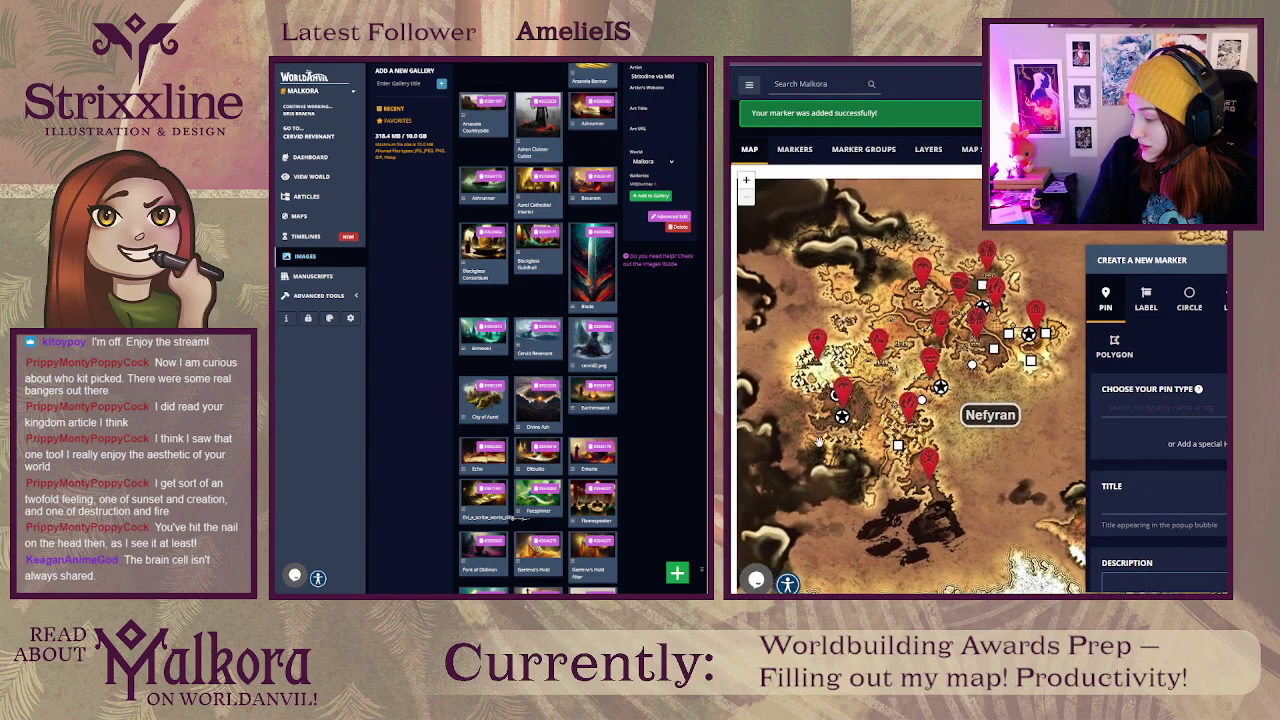
pyautogui.scroll(1, 830, 410)
pyautogui.moveTo(864, 405); pyautogui.dragTo(874, 395)
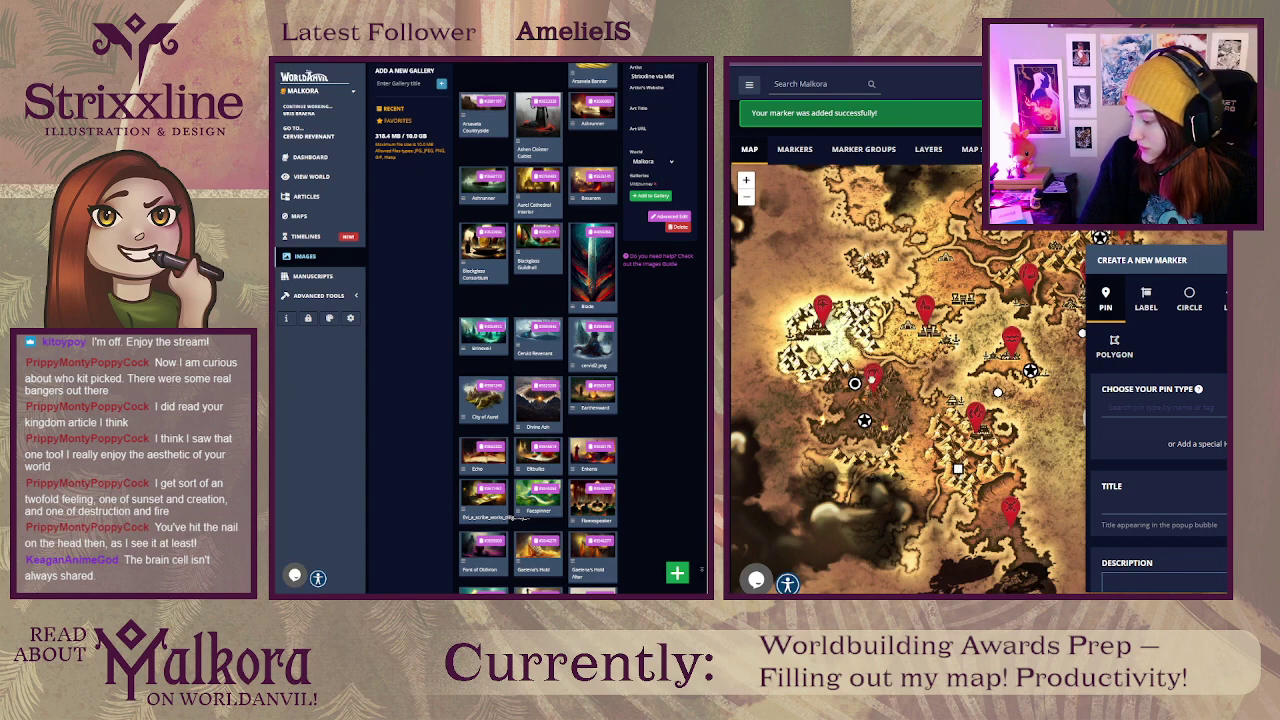
pyautogui.moveTo(927, 450); pyautogui.dragTo(863, 442)
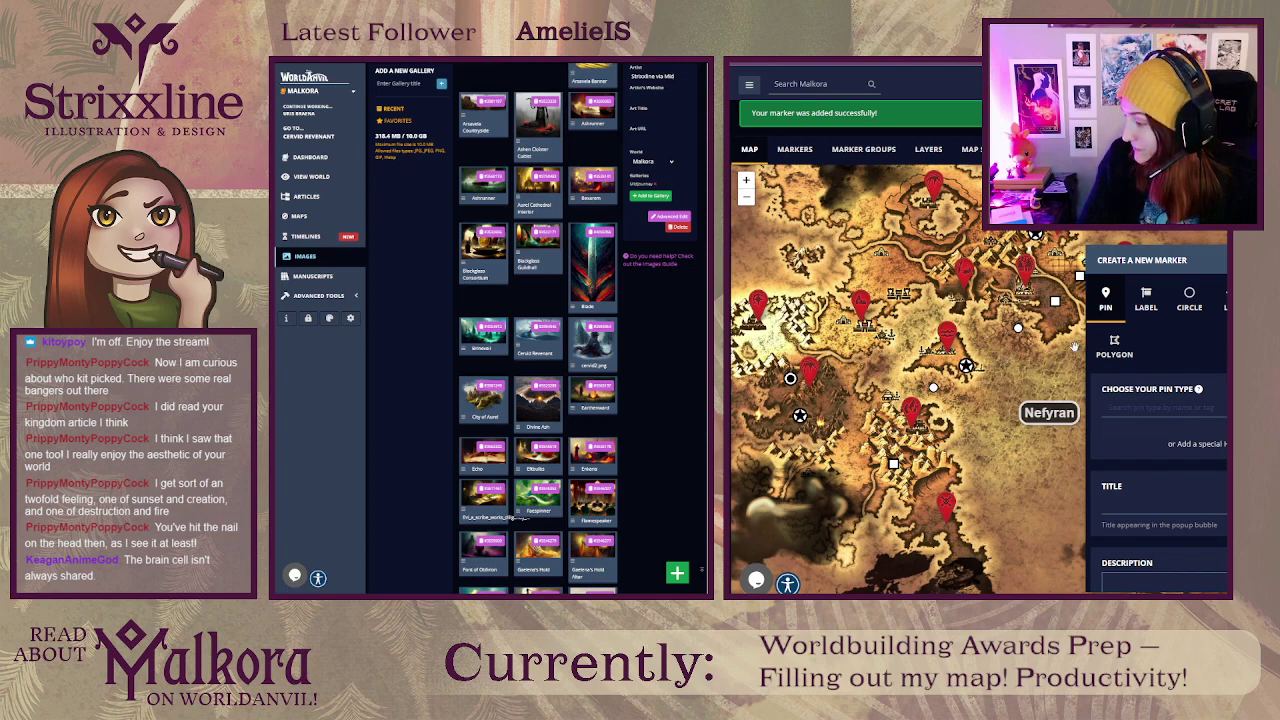
pyautogui.moveTo(1044, 358); pyautogui.dragTo(1049, 392)
pyautogui.moveTo(888, 382); pyautogui.dragTo(934, 392)
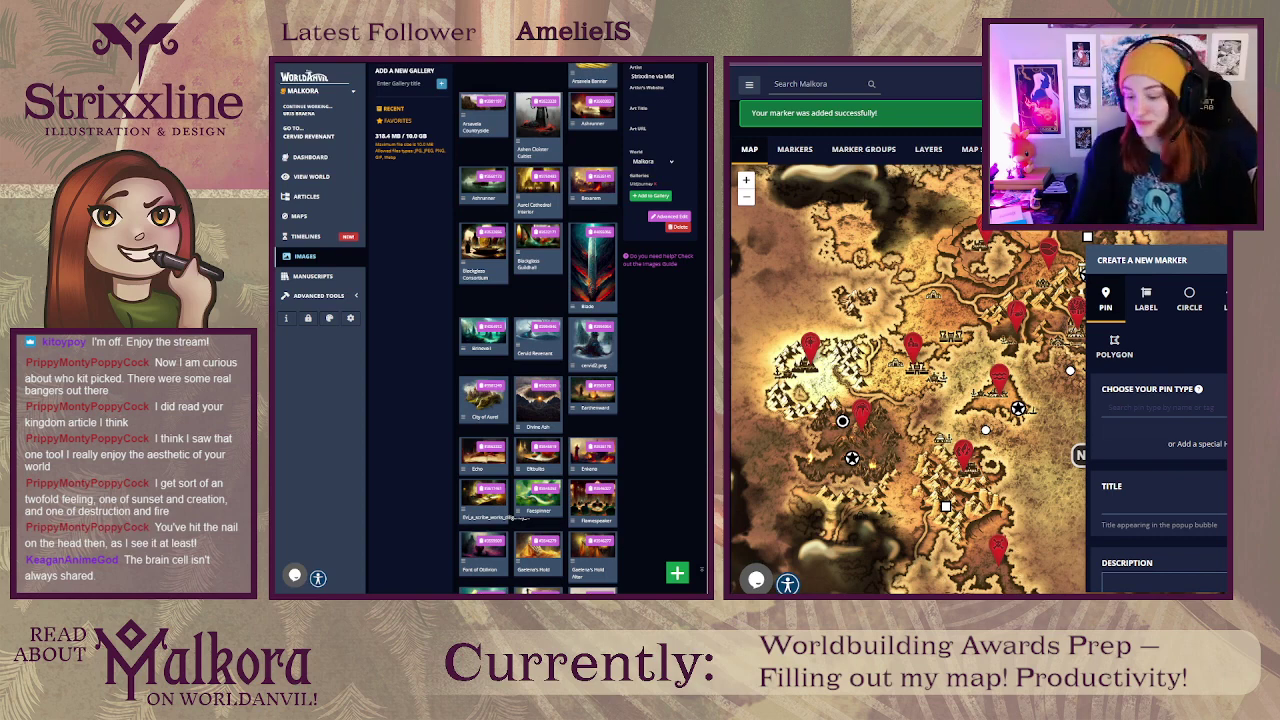
pyautogui.moveTo(1025, 450); pyautogui.dragTo(1084, 405)
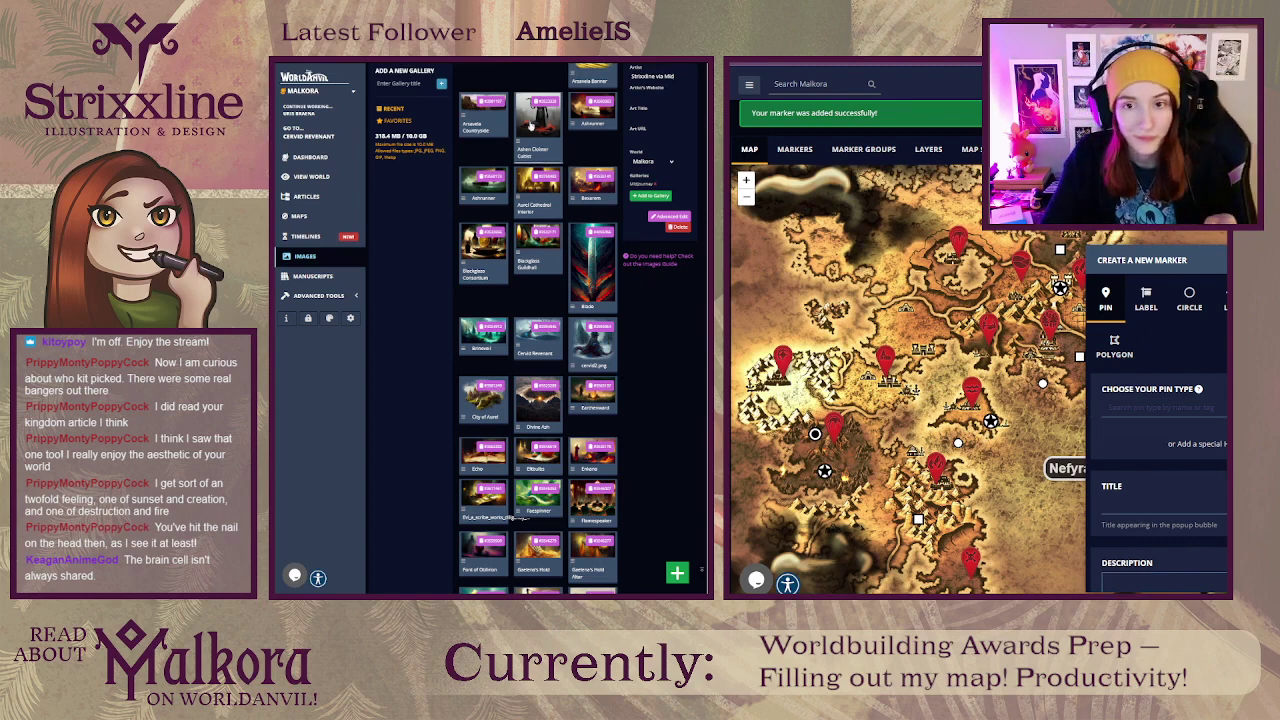
# Step: Switch to the Worldbuilding Awards Map! list in Notion and give items 2 to 4 a blue background
pyautogui.hotkey('alt', 'Tab')
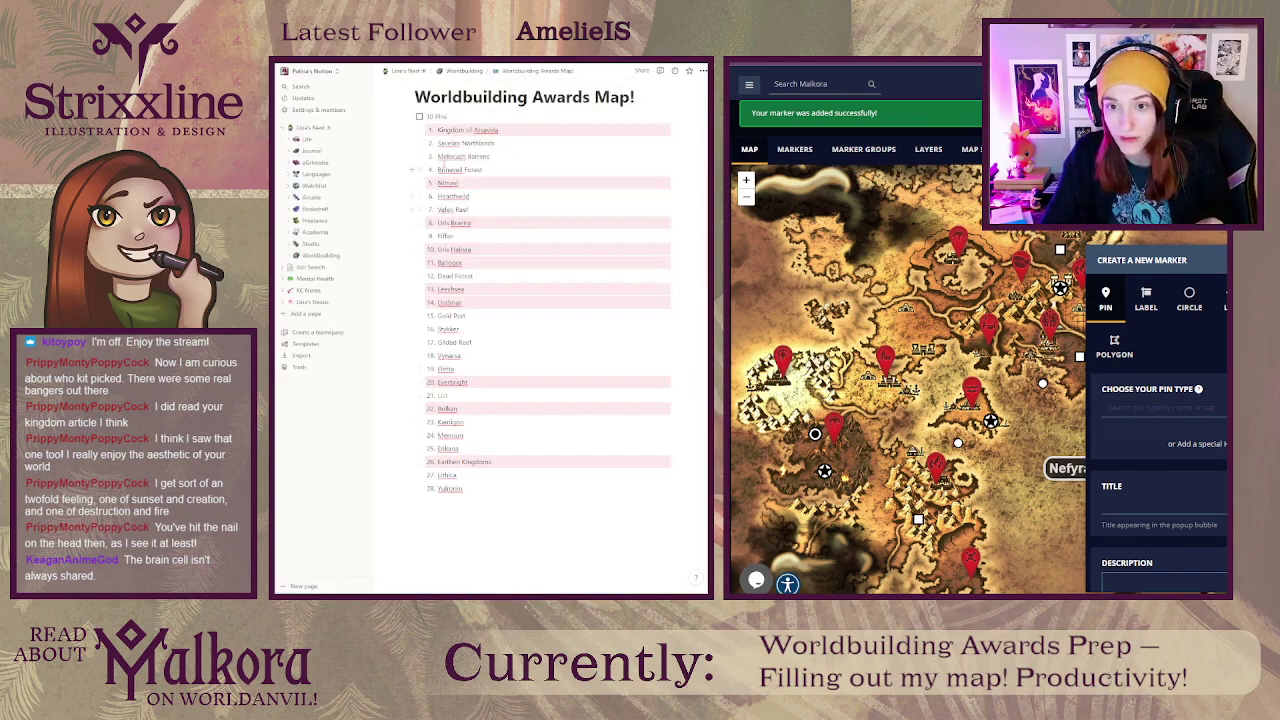
pyautogui.moveTo(438, 143); pyautogui.dragTo(484, 170)
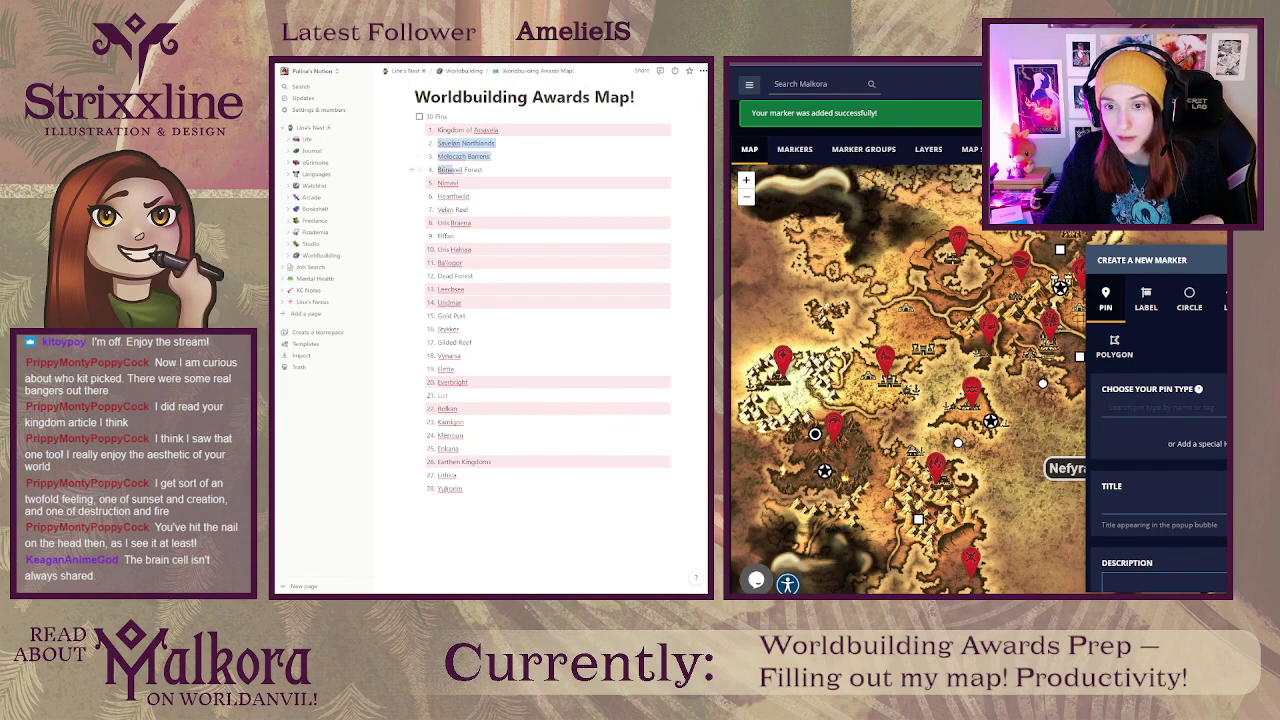
pyautogui.click(418, 169)
pyautogui.moveTo(406, 210)
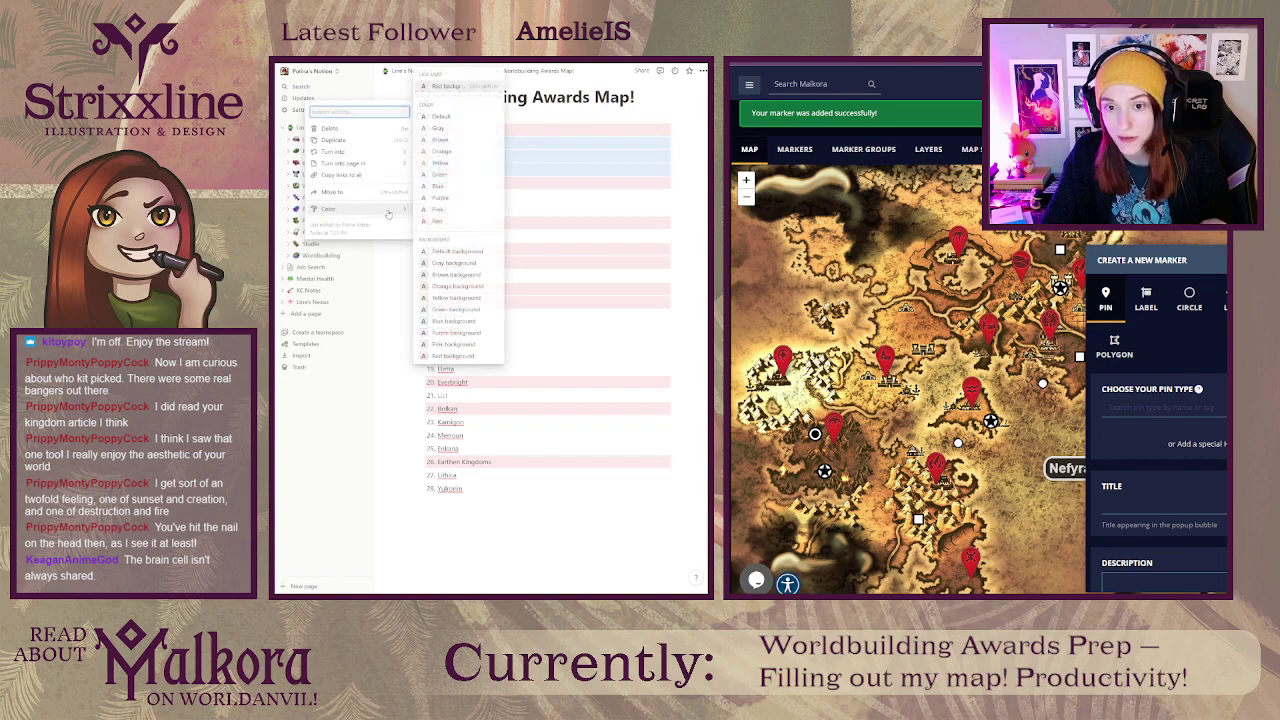
pyautogui.click(471, 322)
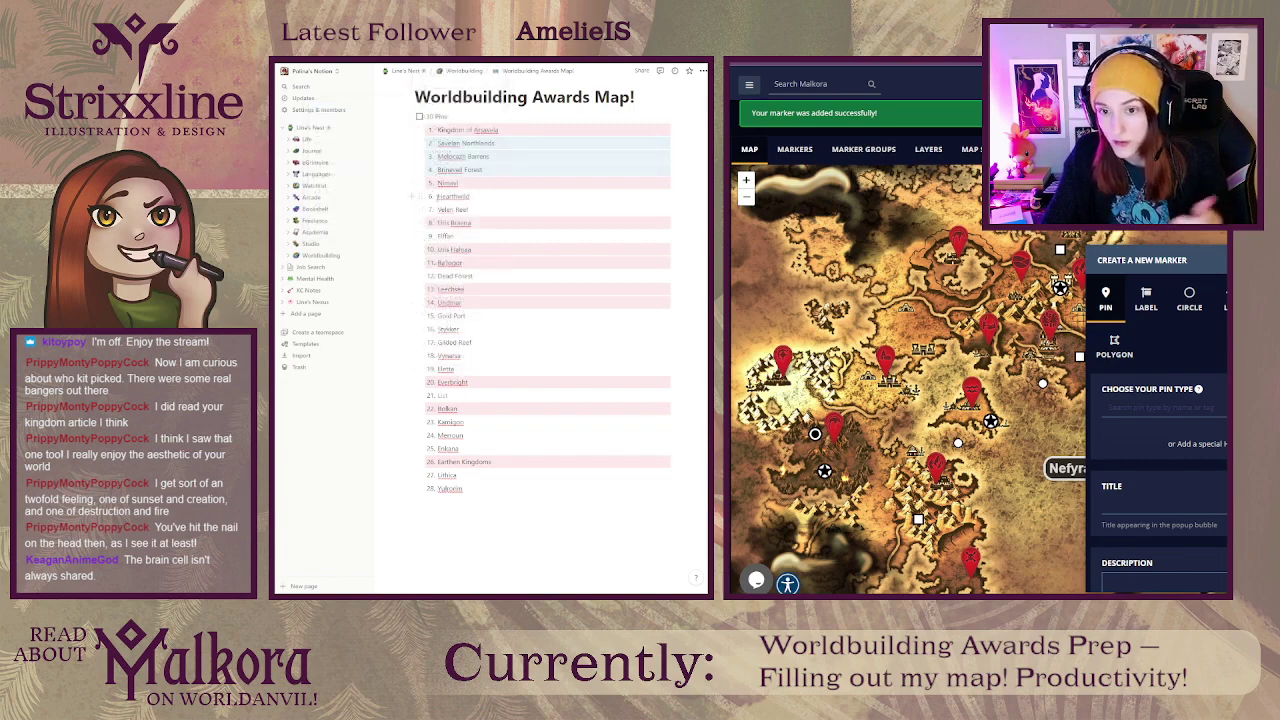
# Step: Apply the blue background to items 6, 7 and 9 of the pin list as well
pyautogui.moveTo(438, 196); pyautogui.dragTo(470, 209)
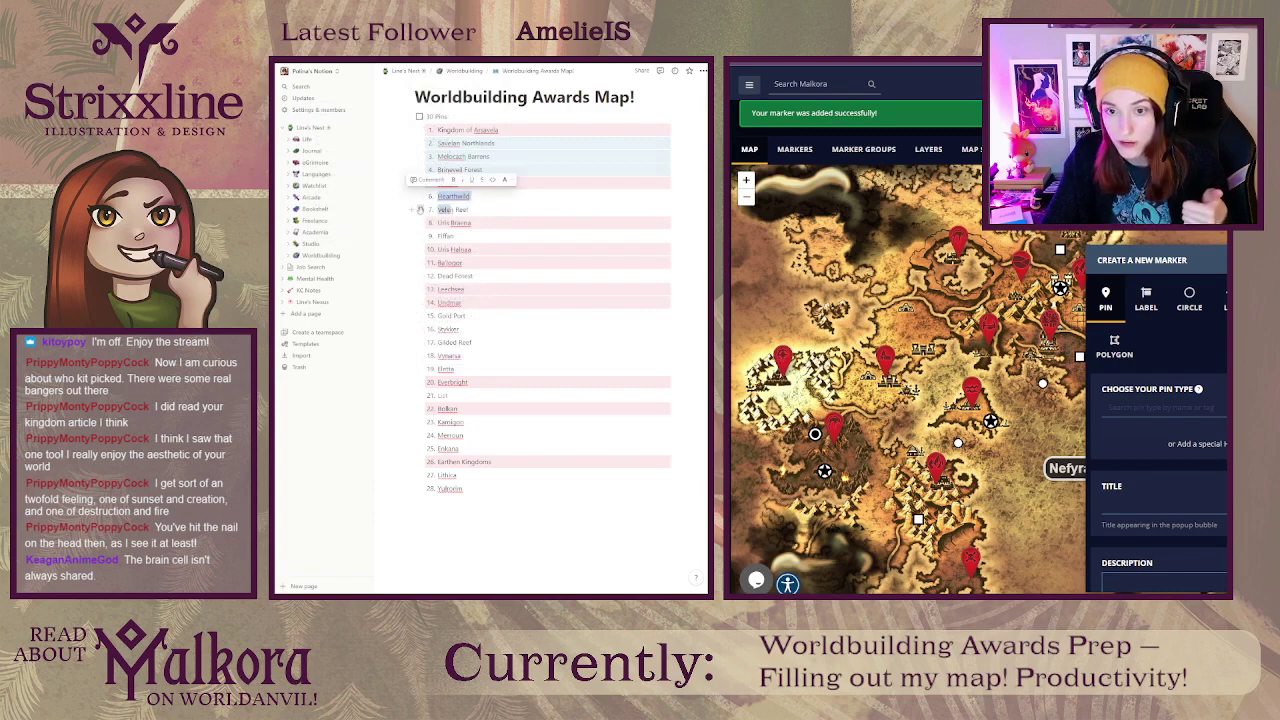
pyautogui.click(418, 196)
pyautogui.moveTo(392, 249)
pyautogui.click(460, 355)
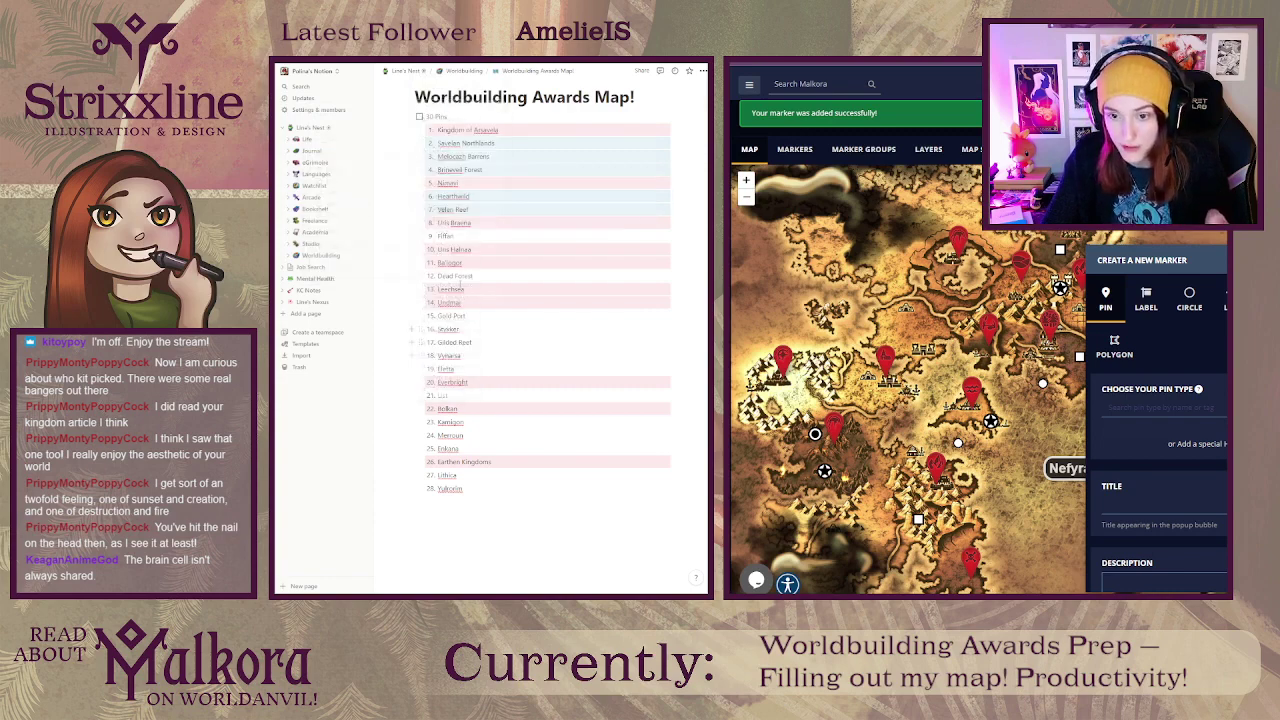
pyautogui.click(418, 236)
pyautogui.moveTo(370, 284)
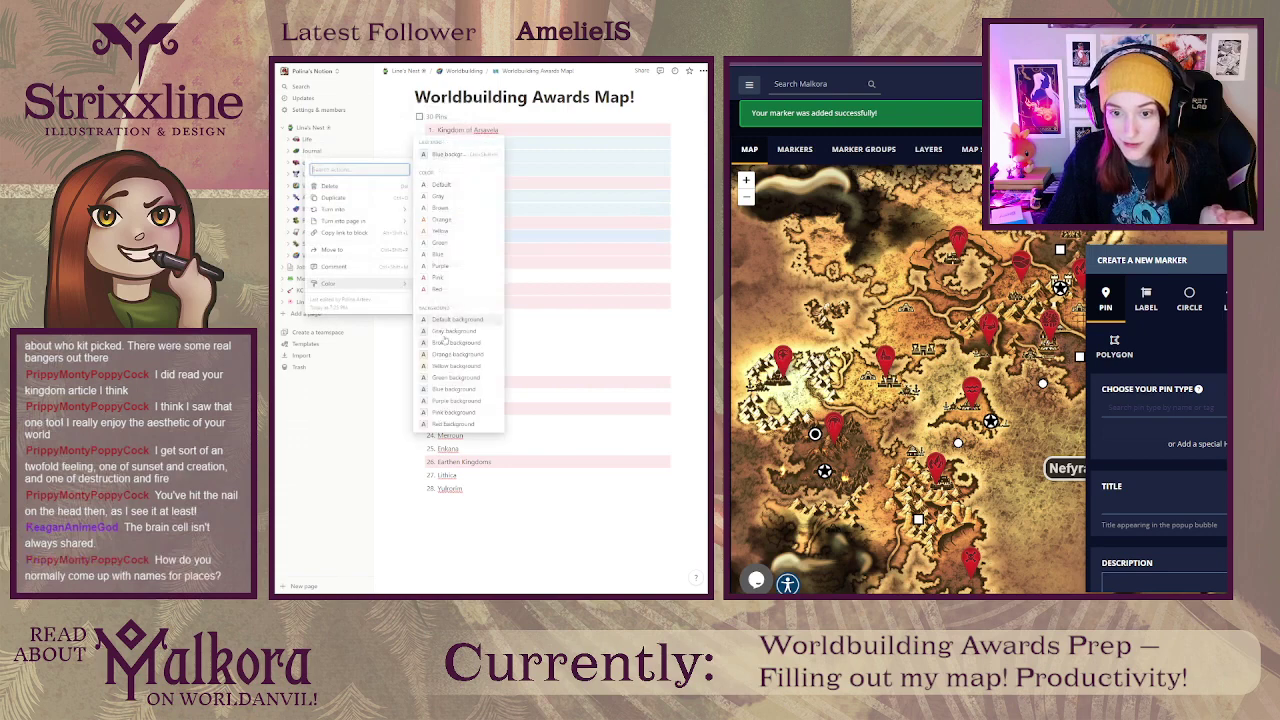
pyautogui.click(447, 390)
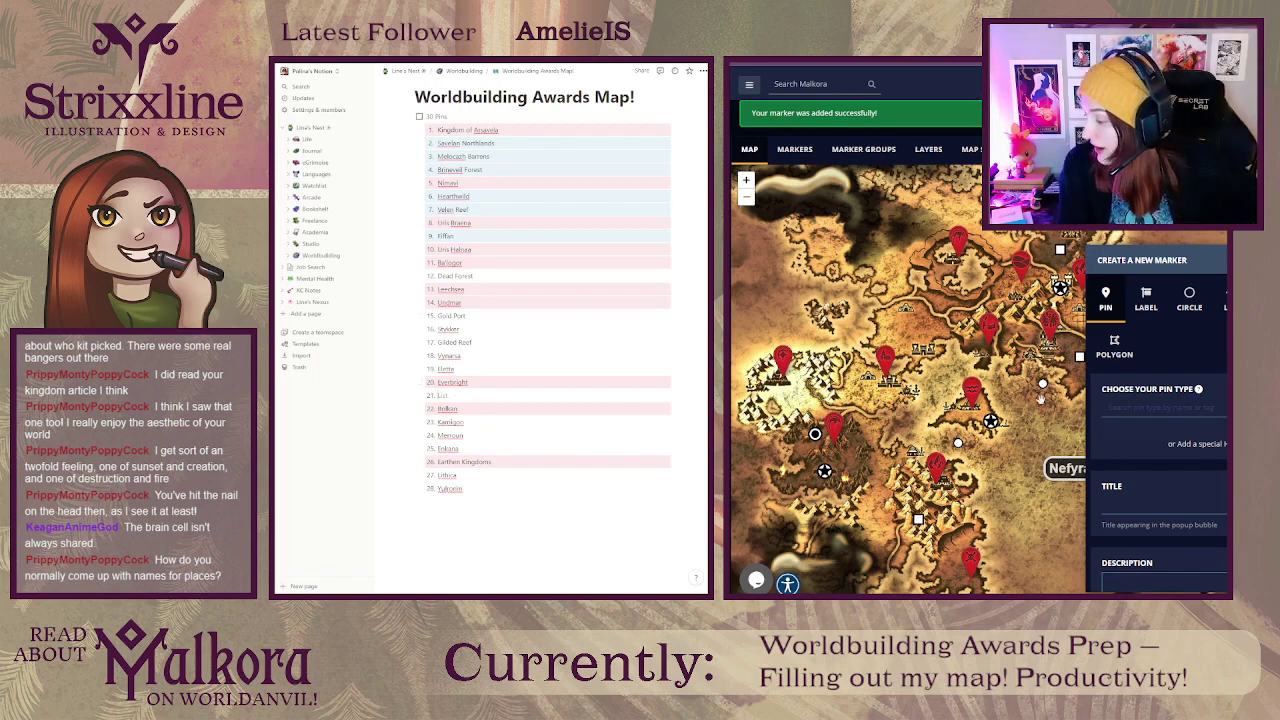
pyautogui.moveTo(870, 411); pyautogui.dragTo(774, 371)
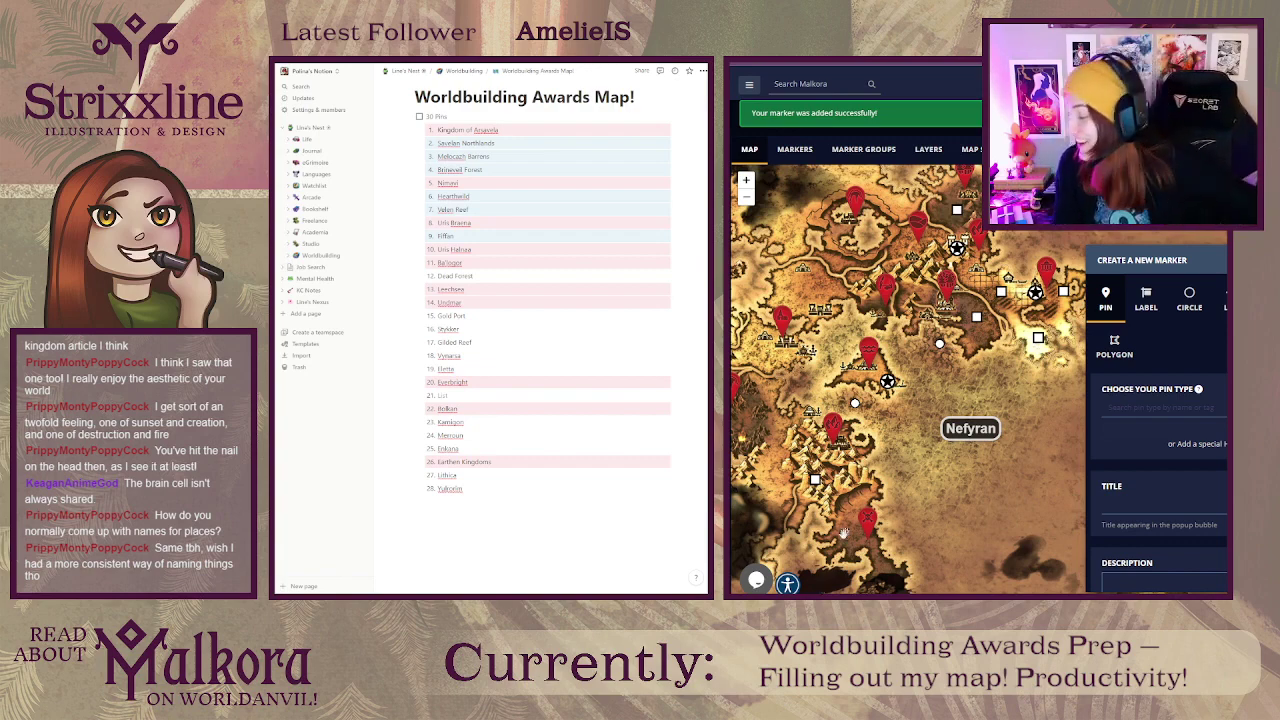
pyautogui.moveTo(957, 375); pyautogui.dragTo(981, 453)
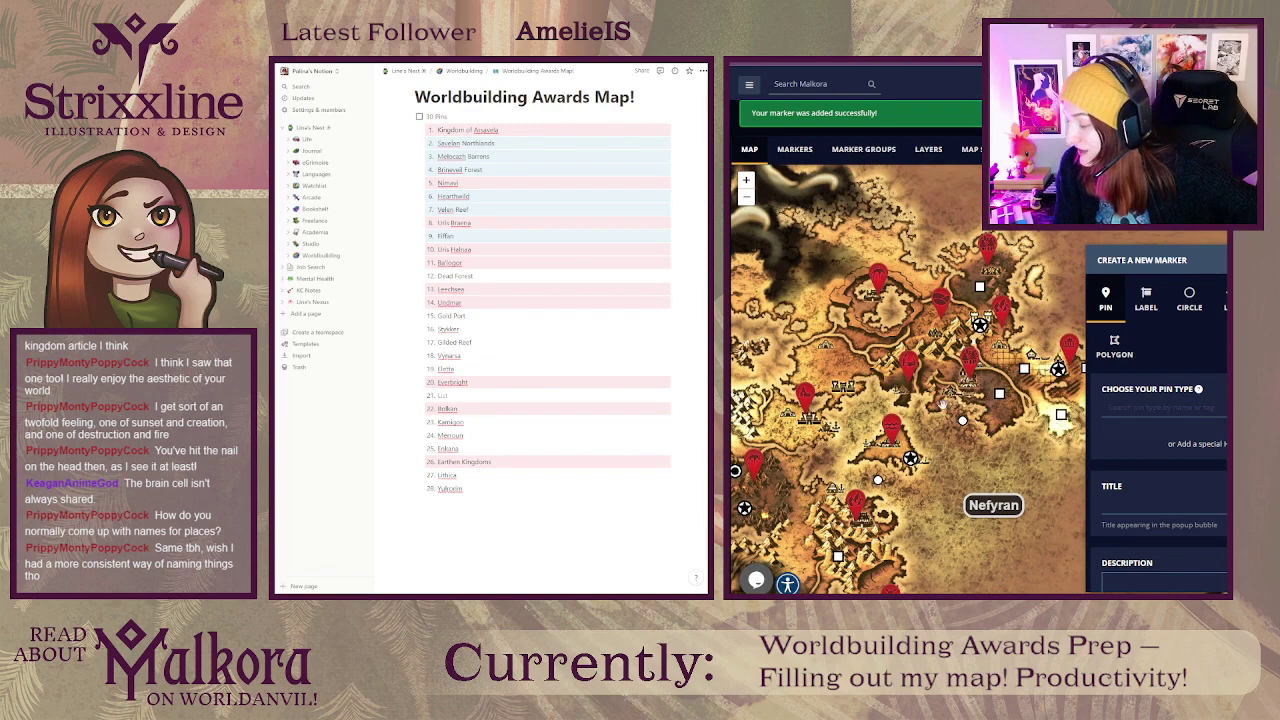
pyautogui.moveTo(943, 392); pyautogui.dragTo(930, 349)
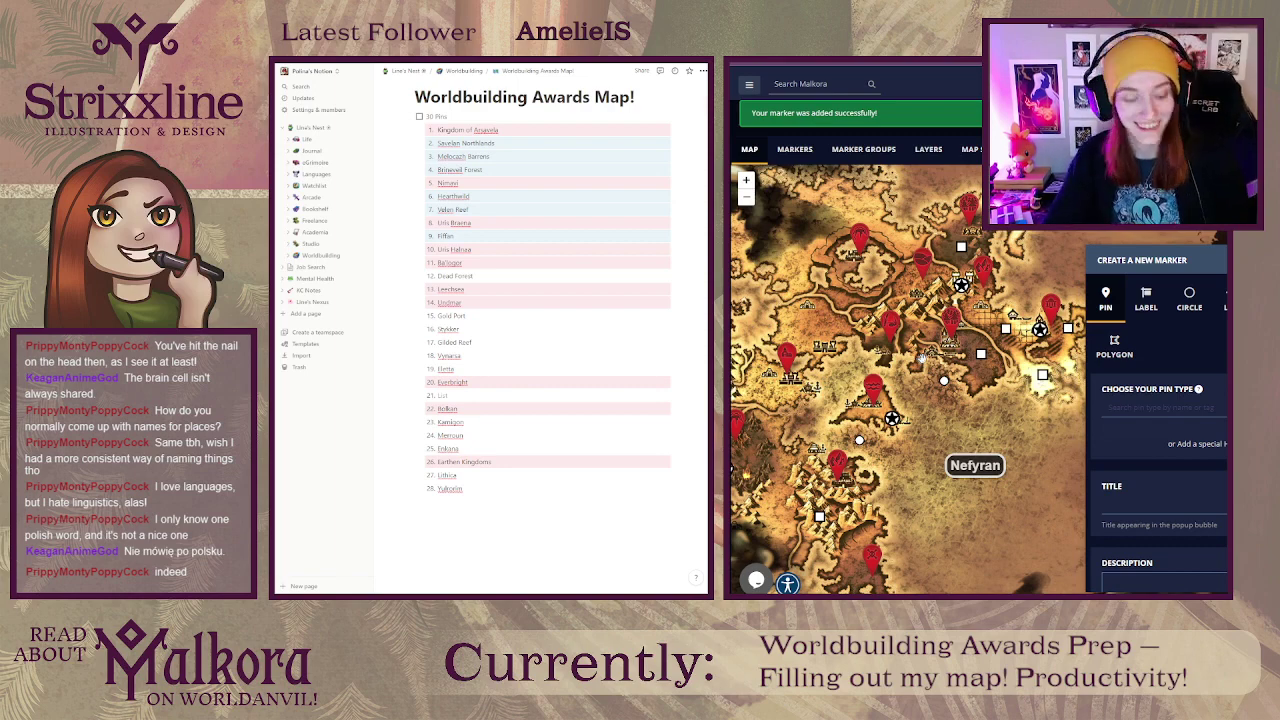
pyautogui.moveTo(1041, 426); pyautogui.dragTo(1005, 431)
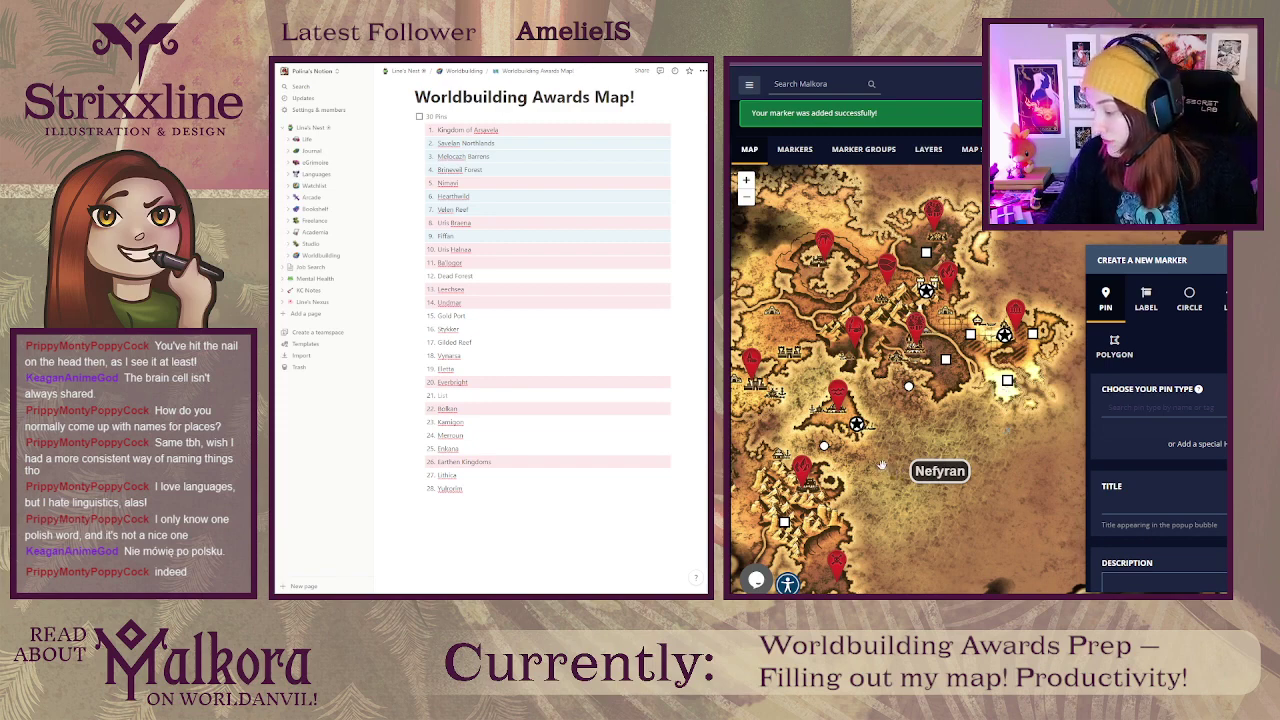
pyautogui.moveTo(878, 460); pyautogui.dragTo(1025, 377)
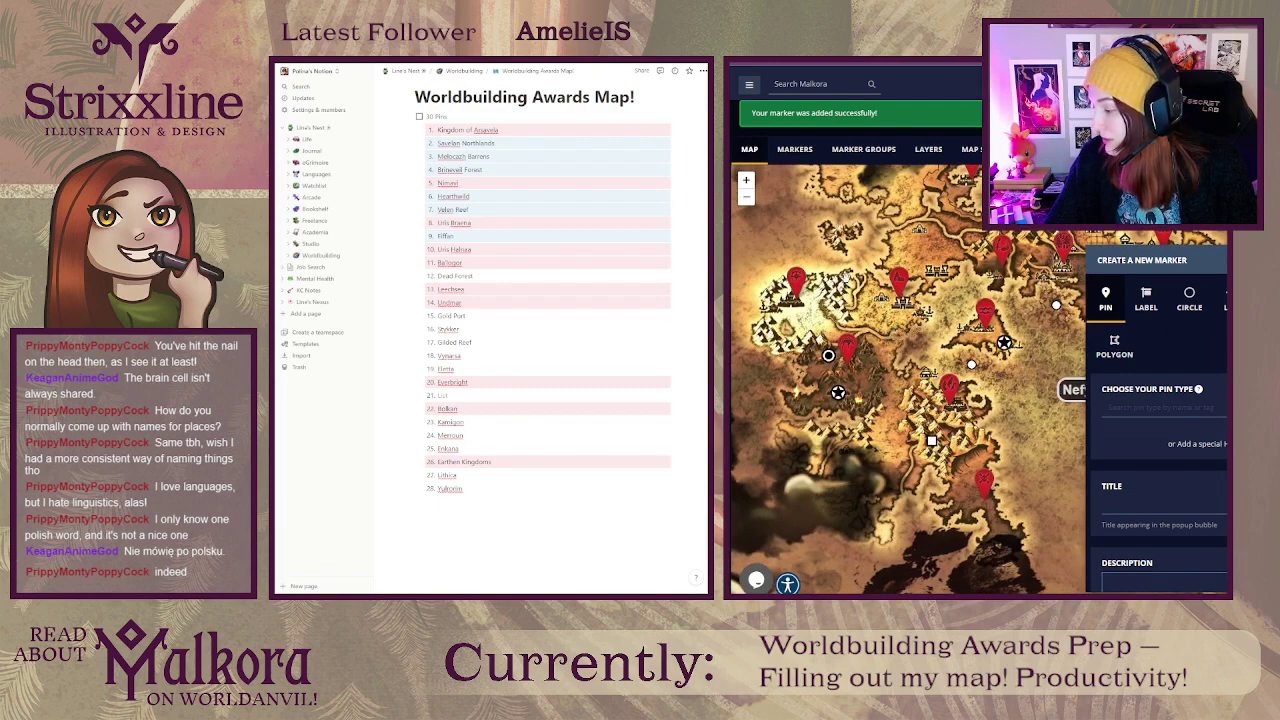
pyautogui.moveTo(833, 244); pyautogui.dragTo(849, 263)
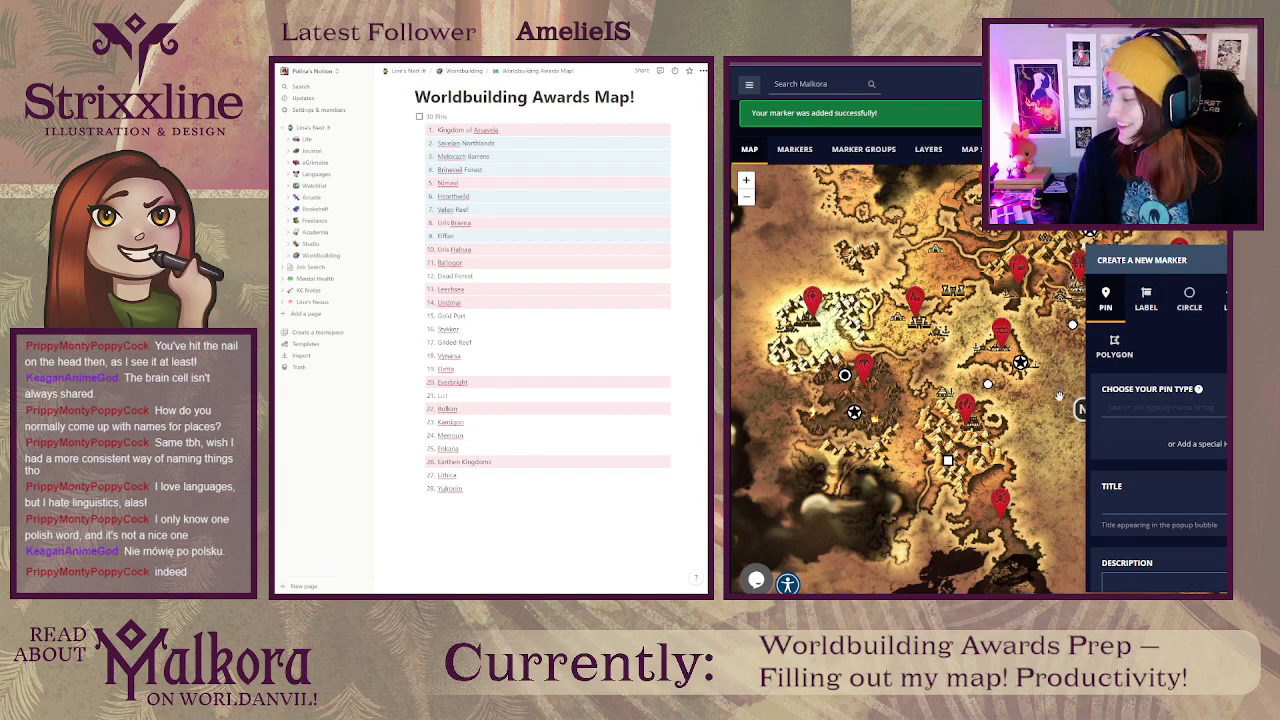
pyautogui.moveTo(1047, 397)
pyautogui.mouseDown()
pyautogui.moveTo(1009, 389)
pyautogui.moveTo(998, 420)
pyautogui.moveTo(1012, 448)
pyautogui.moveTo(1006, 432)
pyautogui.mouseUp()
pyautogui.moveTo(902, 391); pyautogui.dragTo(954, 375)
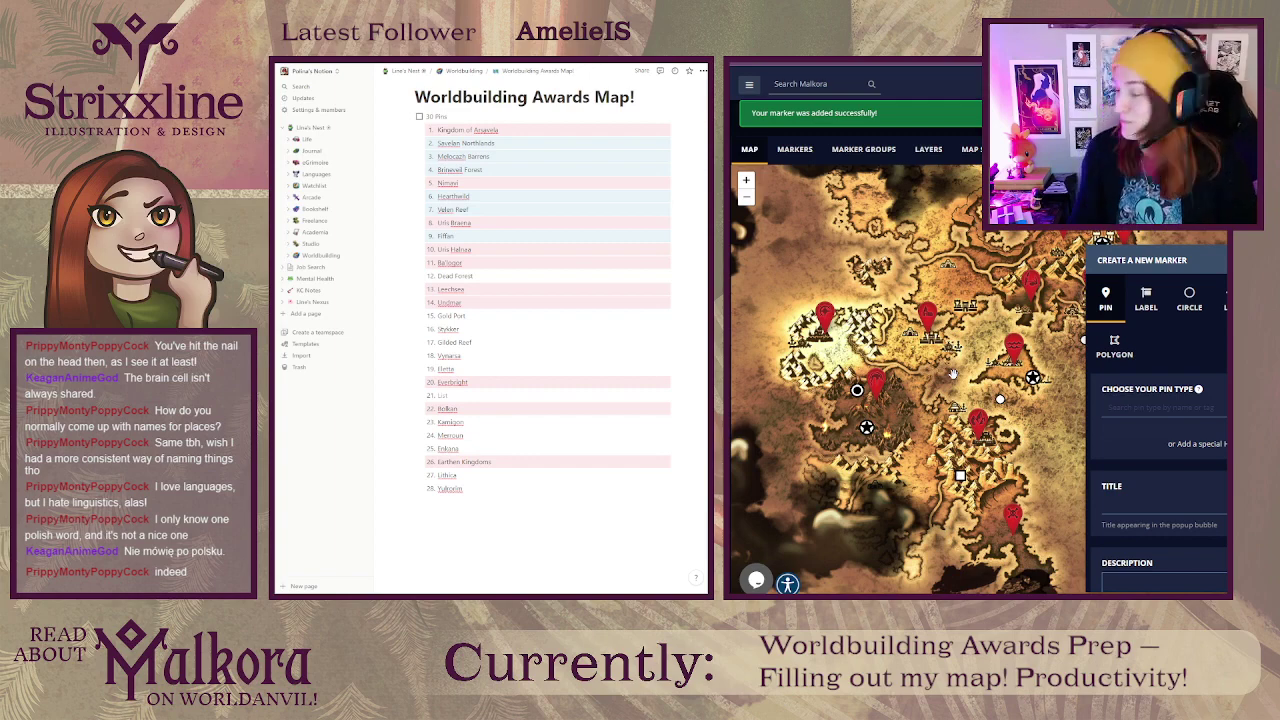
pyautogui.moveTo(993, 360); pyautogui.dragTo(955, 385)
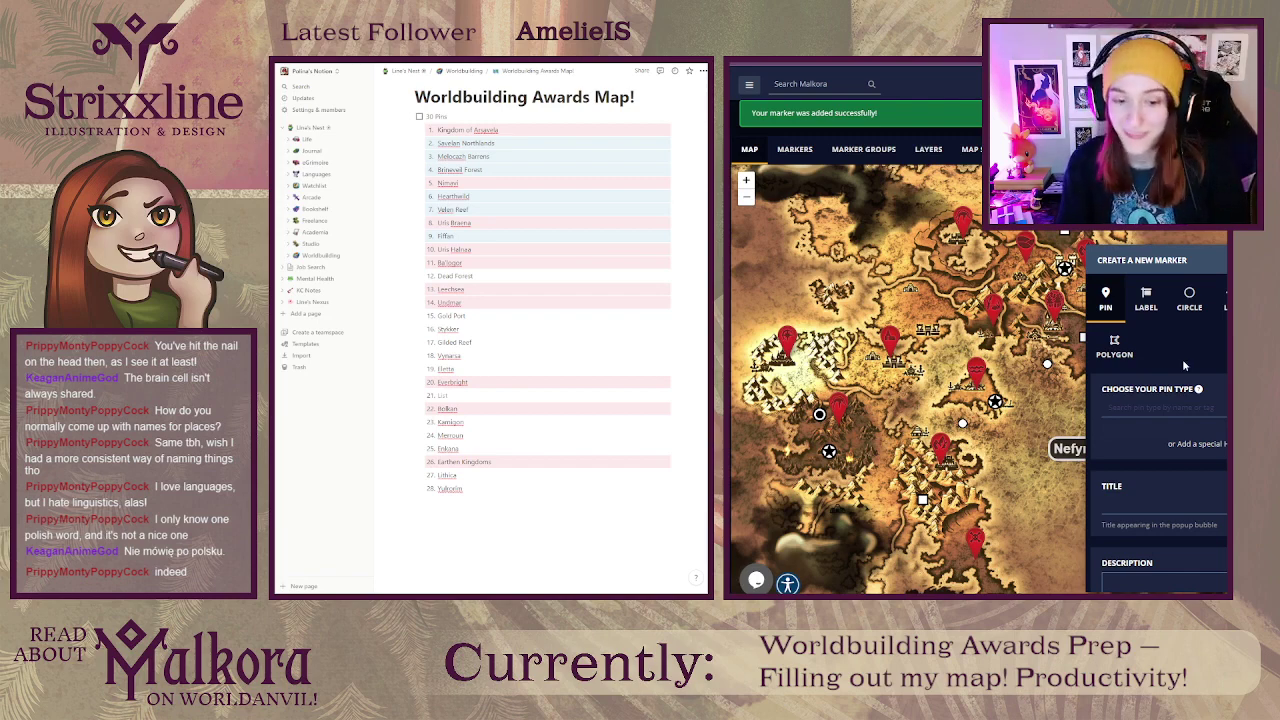
# Step: Place a new pin on the settlement east of the snowy mountains in the western part of the map
pyautogui.moveTo(1035, 383); pyautogui.dragTo(1043, 329)
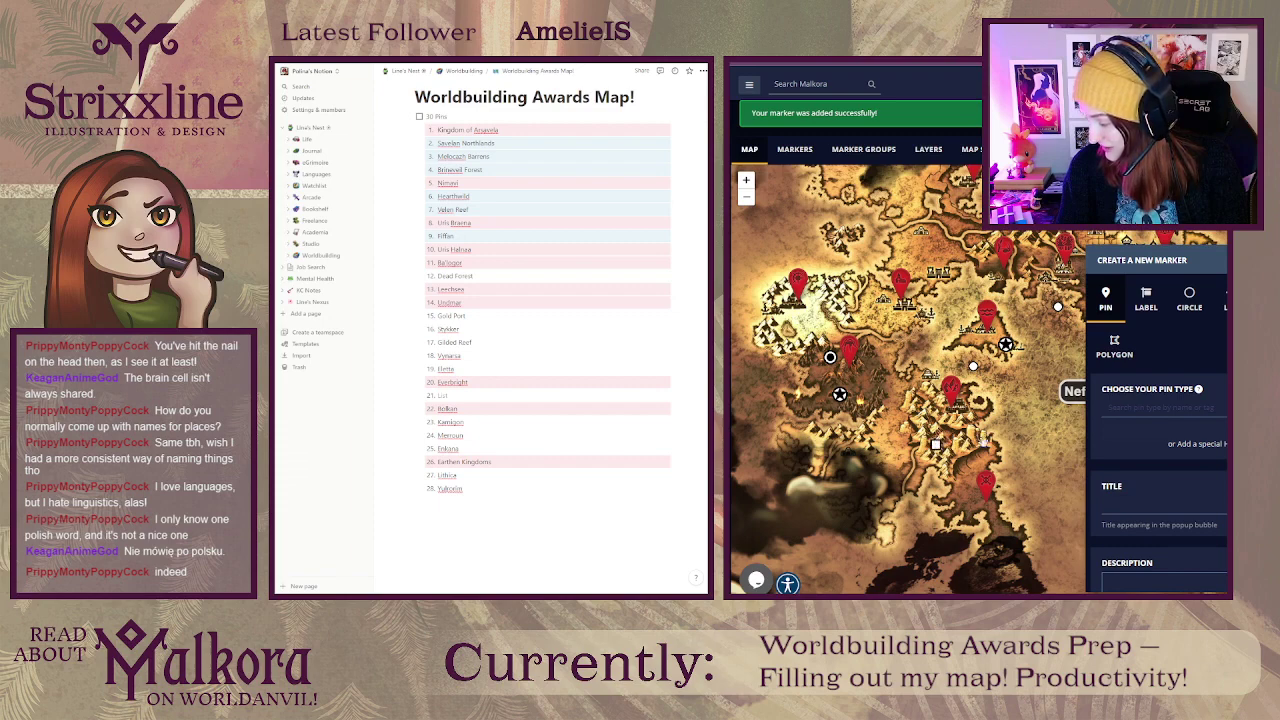
pyautogui.moveTo(863, 395); pyautogui.dragTo(913, 454)
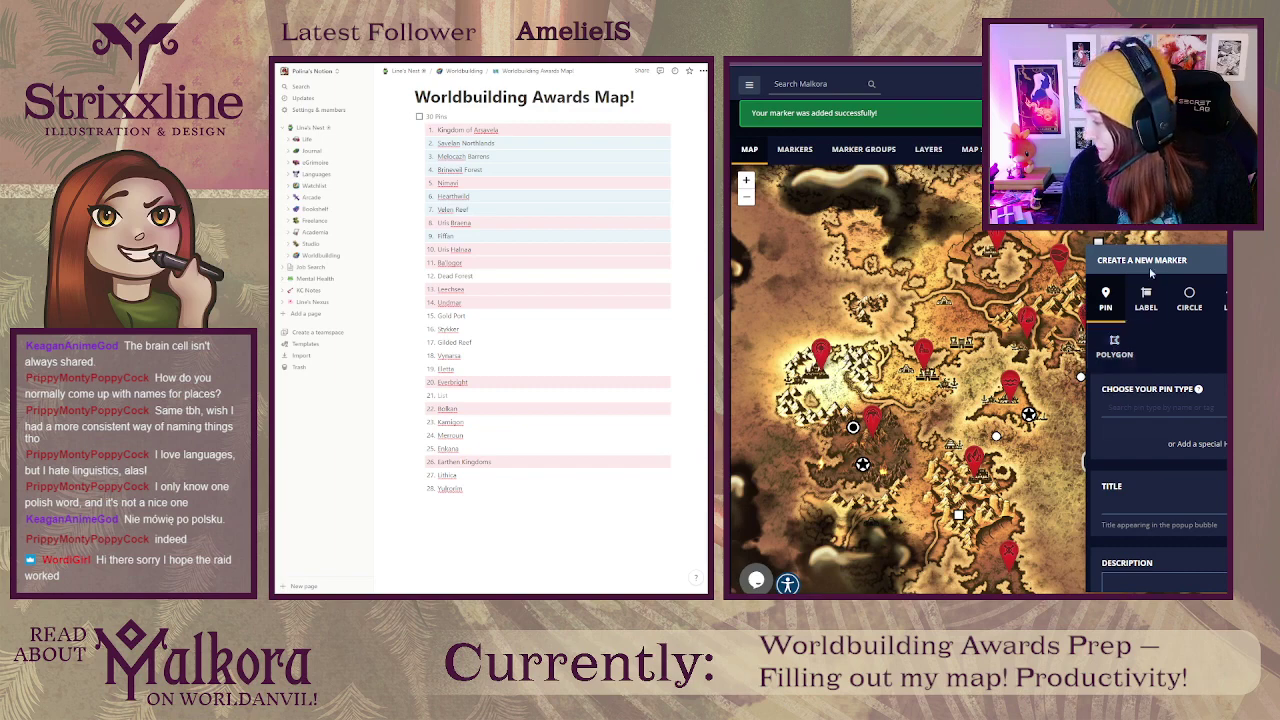
pyautogui.moveTo(1075, 420); pyautogui.dragTo(740, 326)
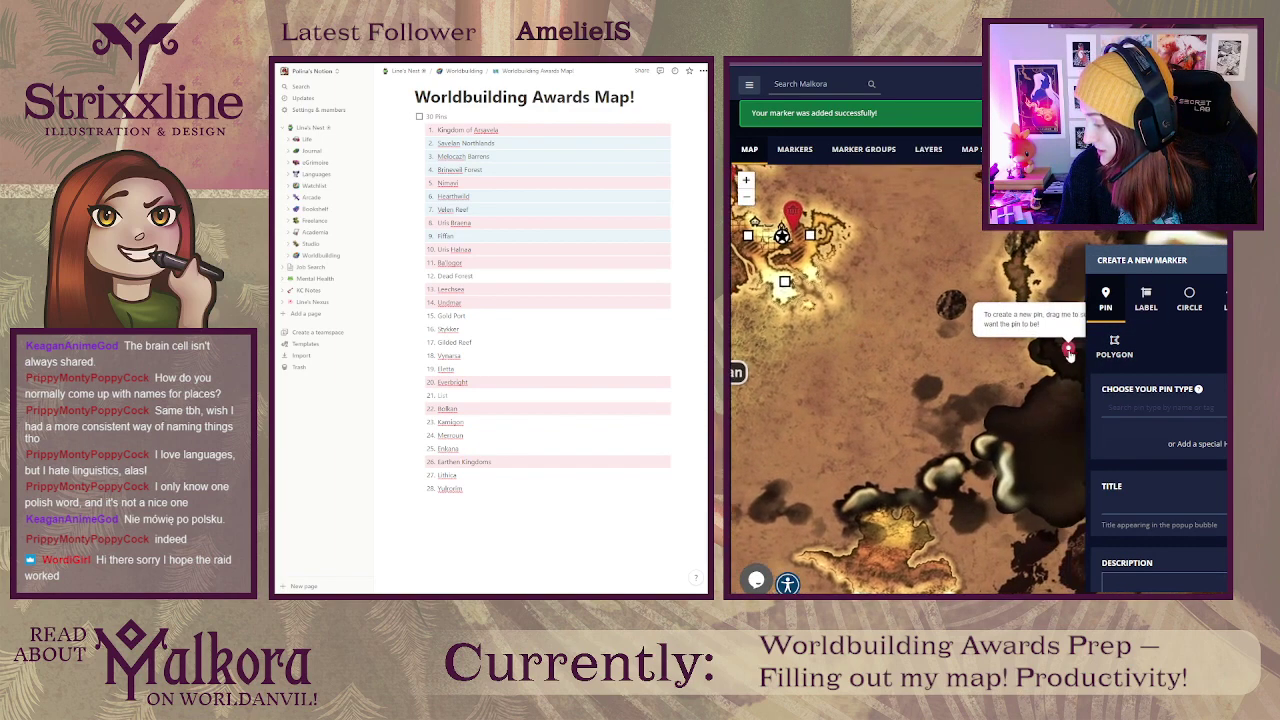
pyautogui.moveTo(1069, 355); pyautogui.dragTo(774, 332)
pyautogui.moveTo(890, 353); pyautogui.dragTo(1118, 370)
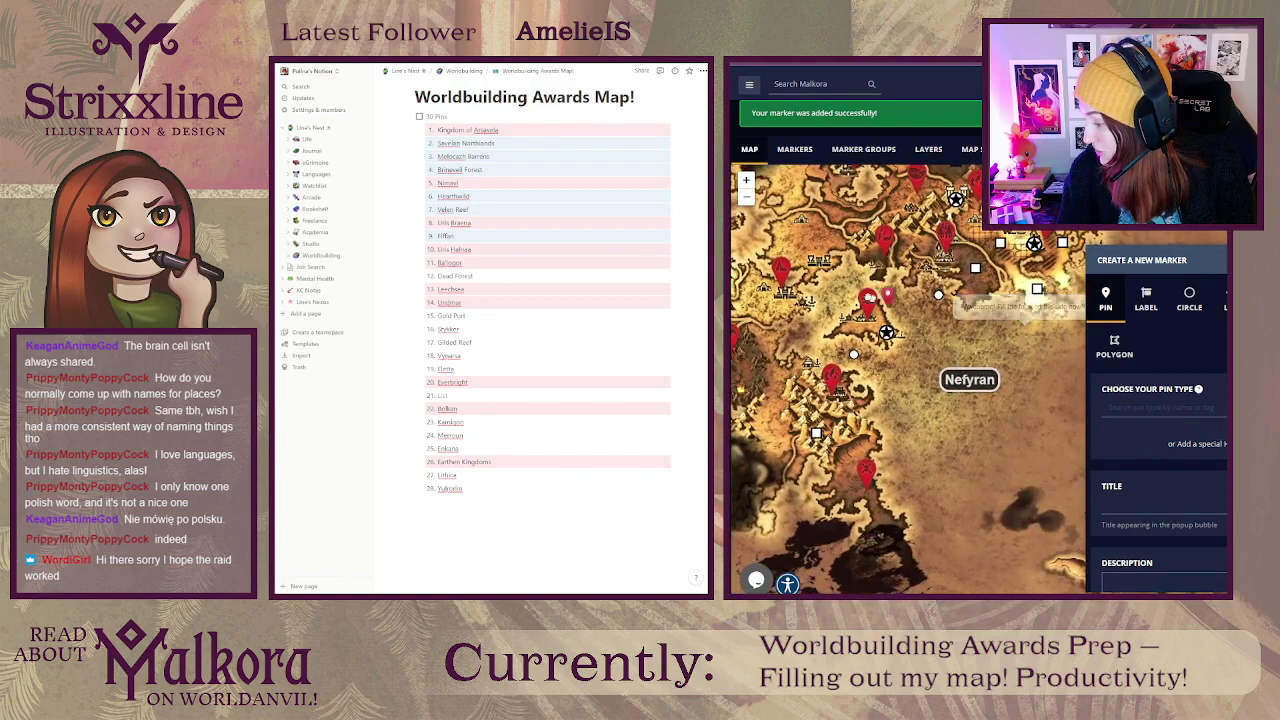
pyautogui.moveTo(889, 296); pyautogui.dragTo(813, 251)
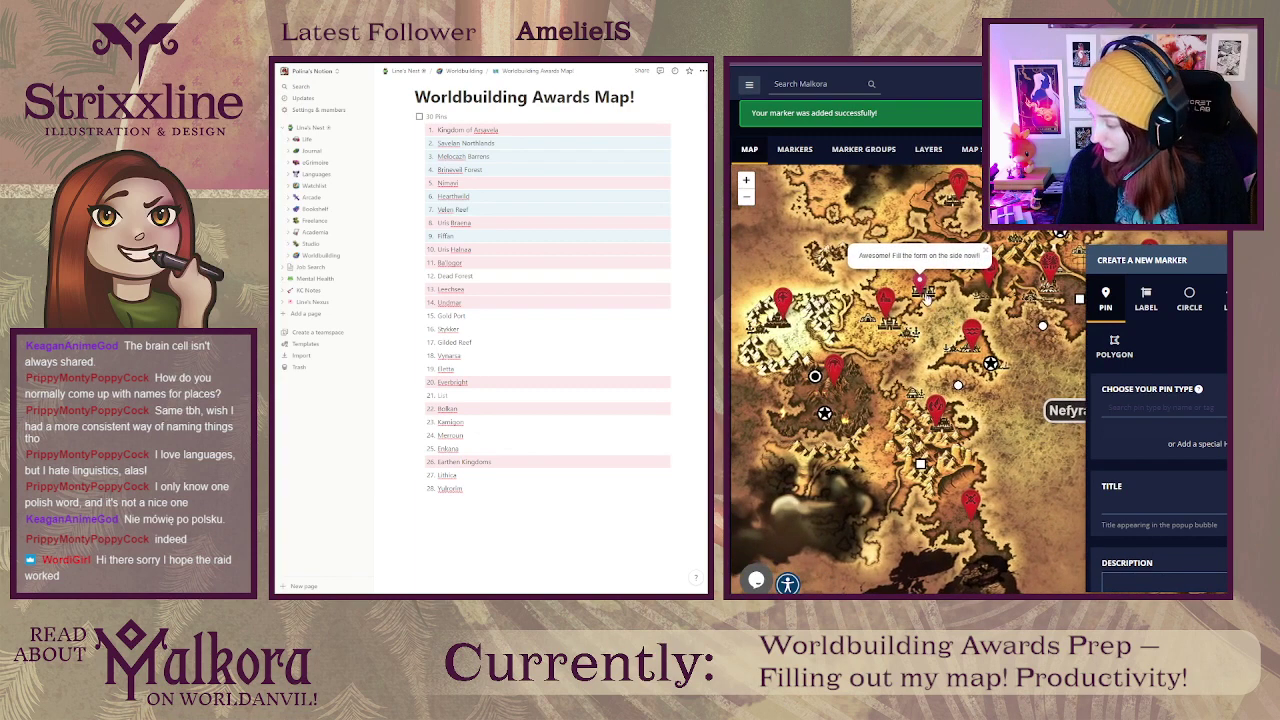
pyautogui.moveTo(926, 298); pyautogui.dragTo(891, 318)
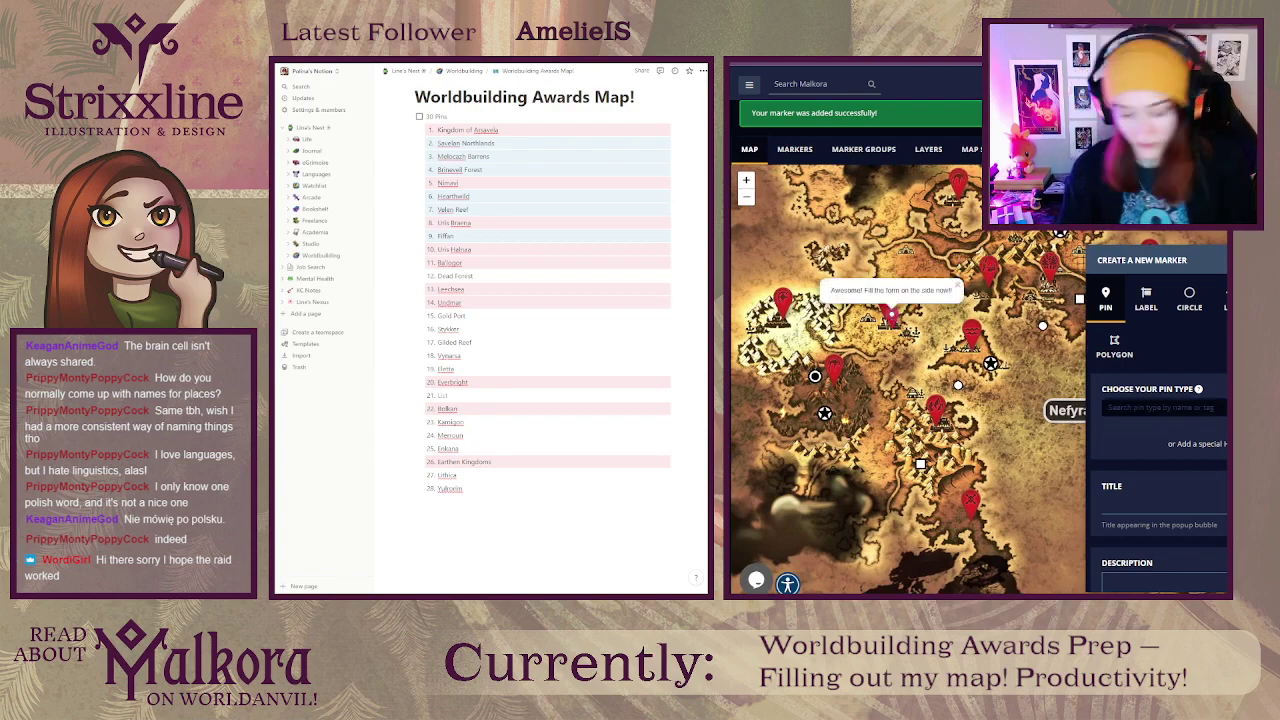
# Step: Search the pin types for "settle", choose the circled star settlement icon and title the marker Eletta
pyautogui.write('settle')
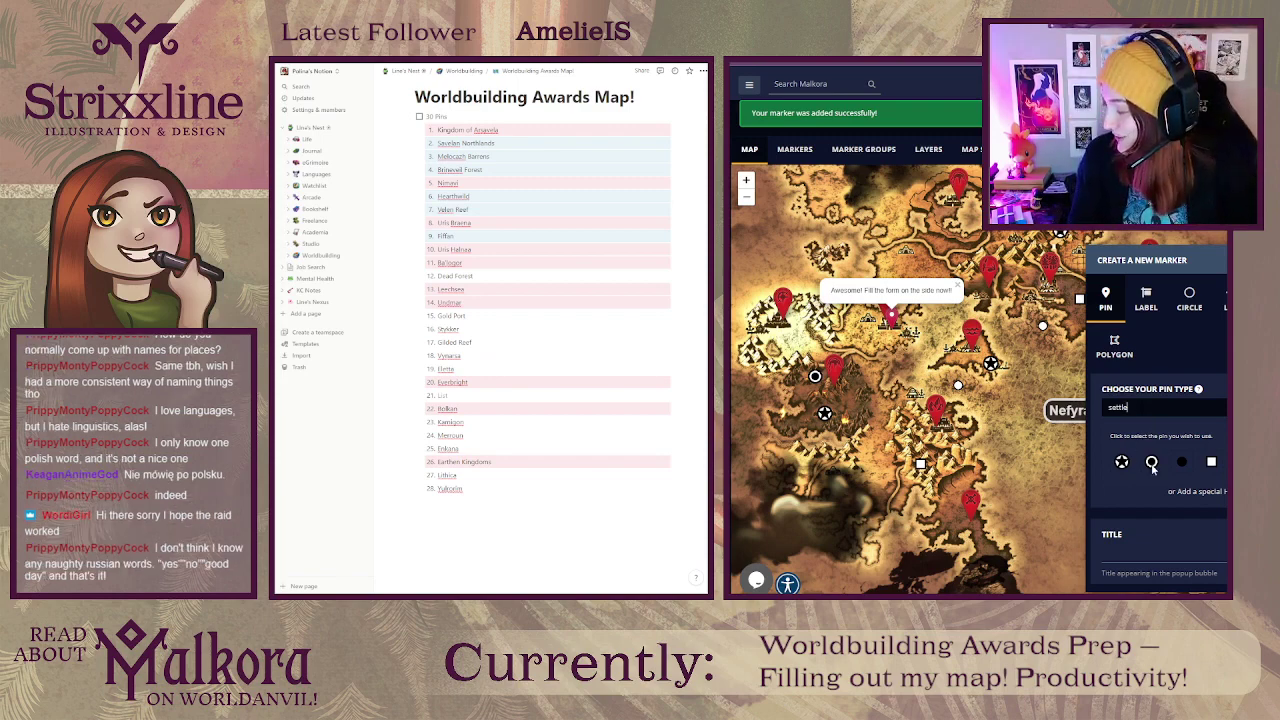
pyautogui.click(1122, 462)
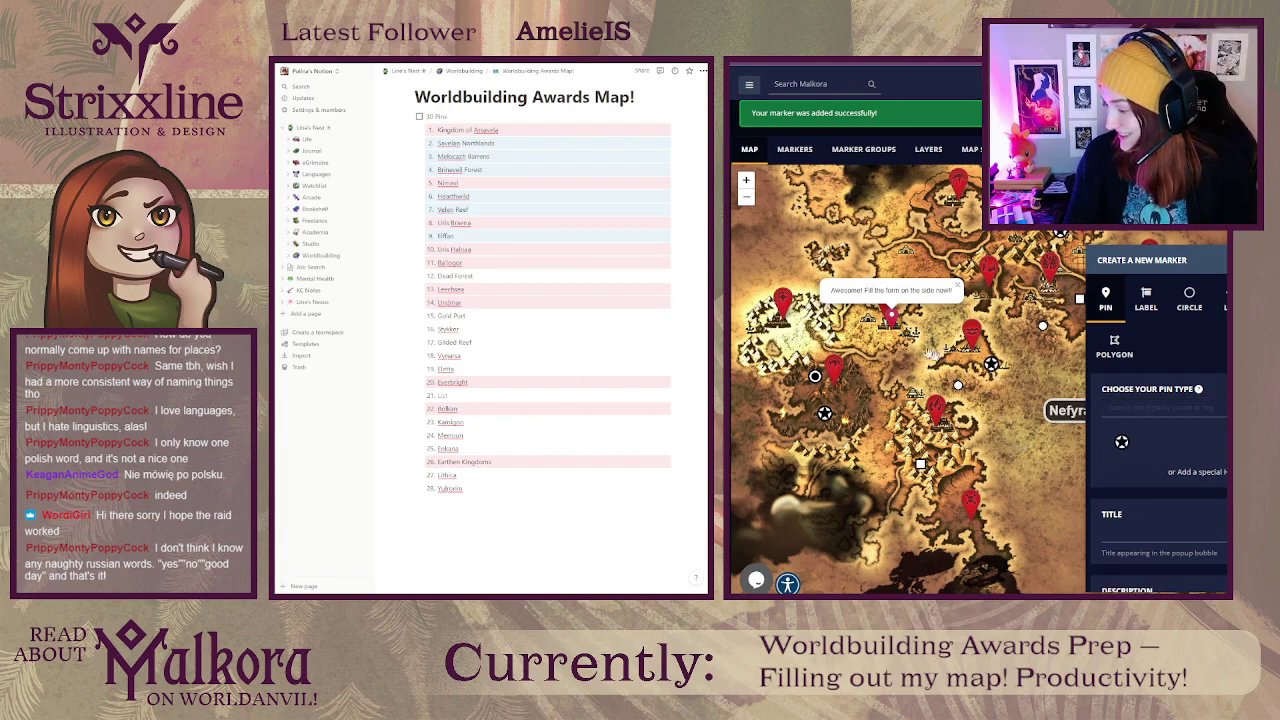
pyautogui.click(1108, 533)
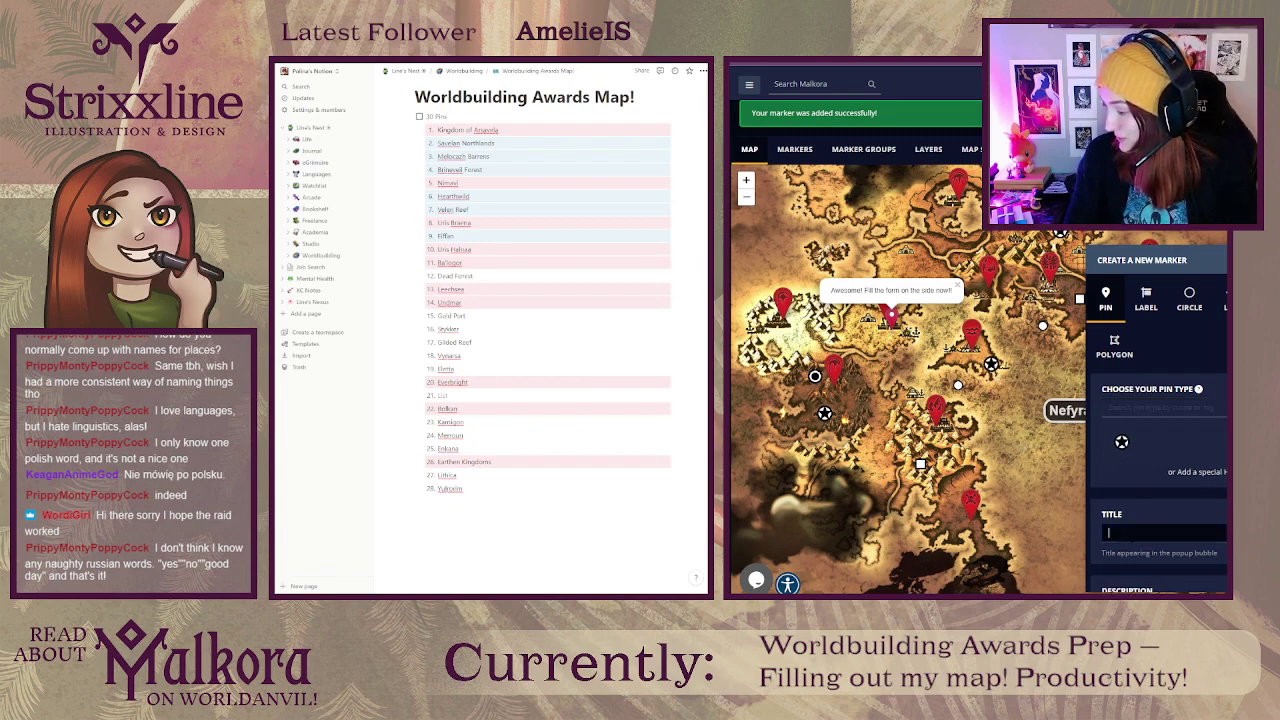
pyautogui.write('E')
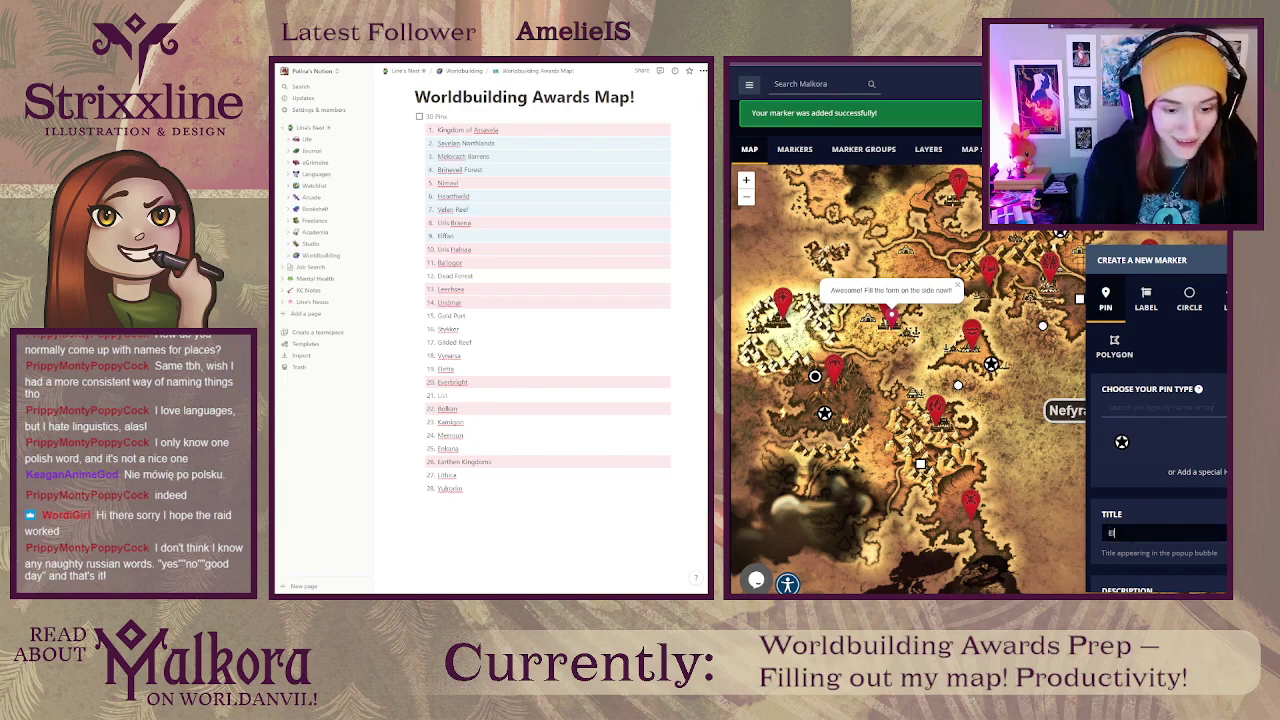
pyautogui.write('letta')
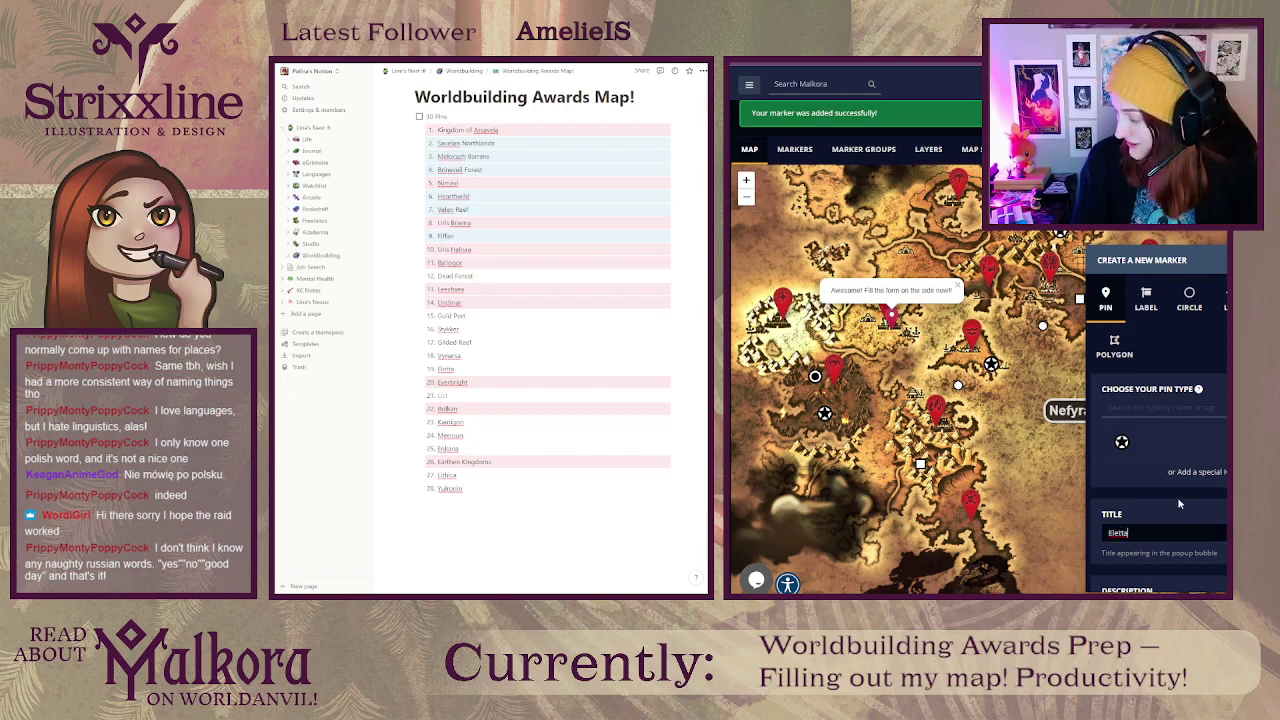
# Step: Begin the marker's description with "Eletta is the capitol of Vynarsa"
pyautogui.scroll(-3, 1158, 420)
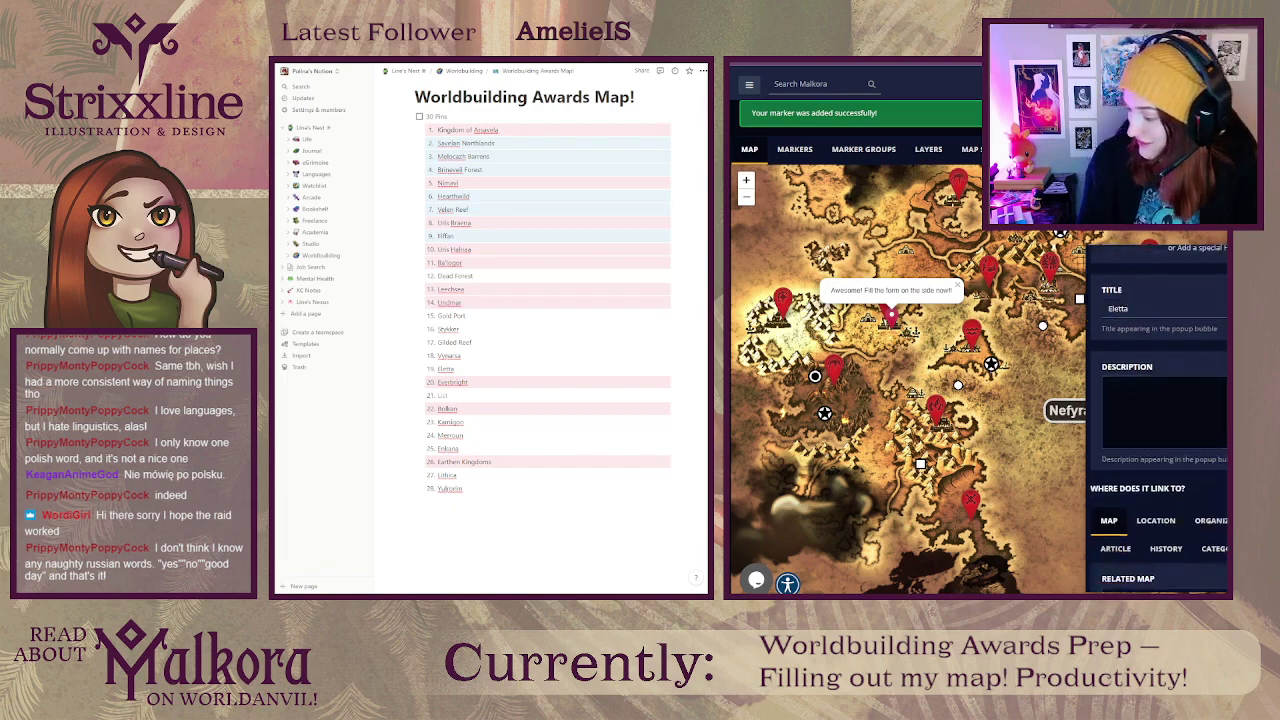
pyautogui.click(1160, 386)
pyautogui.write('Ele')
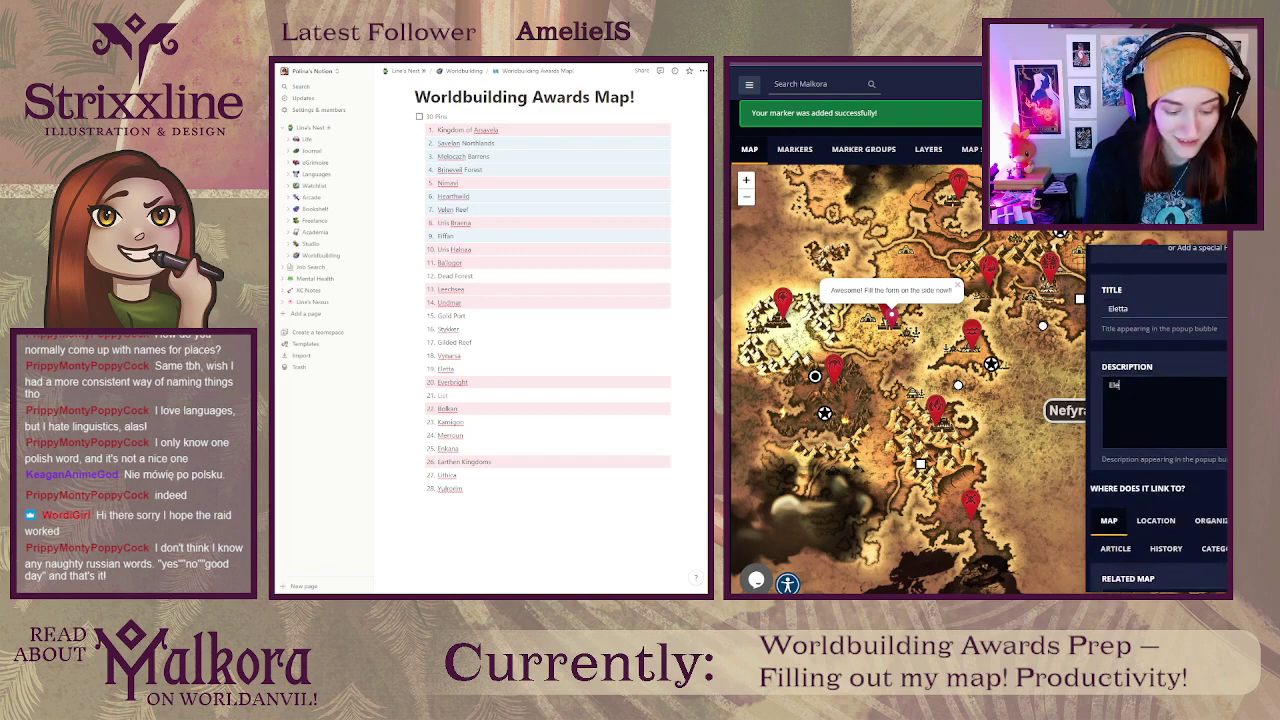
pyautogui.write('tta is the Capit')
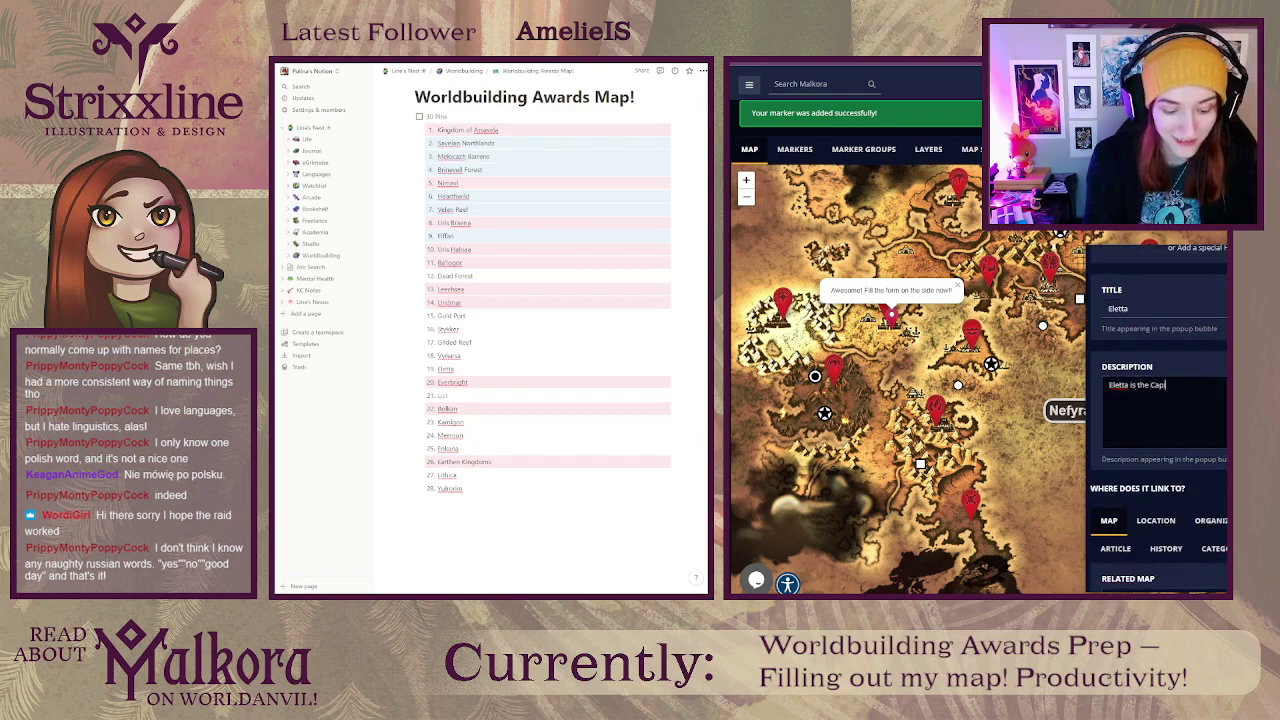
pyautogui.press('BackSpace')
pyautogui.press('BackSpace')
pyautogui.press('BackSpace')
pyautogui.press('BackSpace')
pyautogui.press('BackSpace')
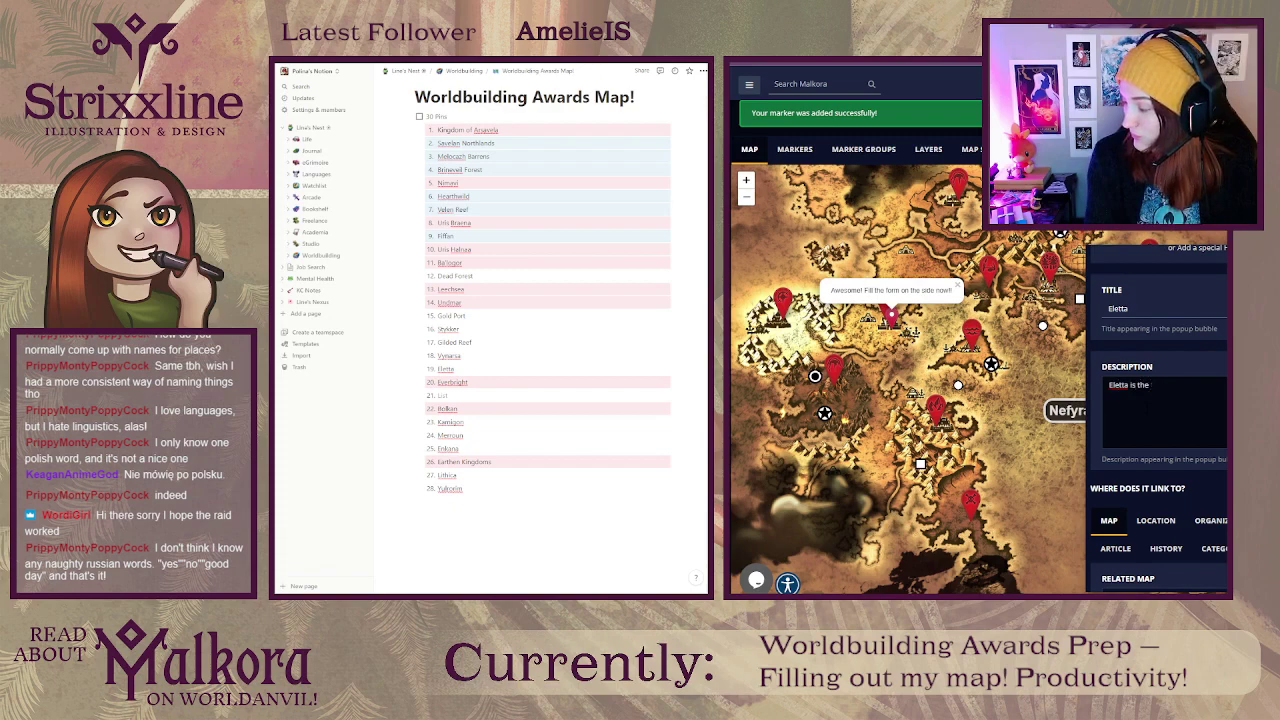
pyautogui.write('capitol of ')
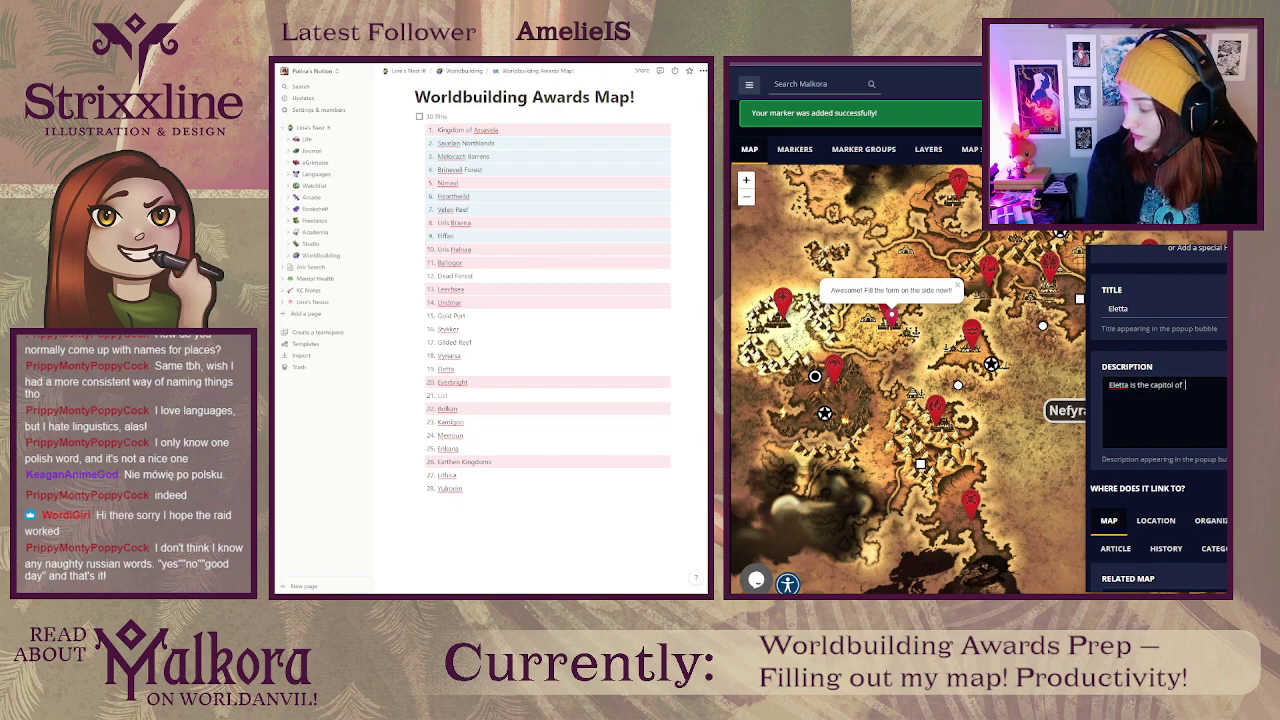
pyautogui.write('Vynarsa')
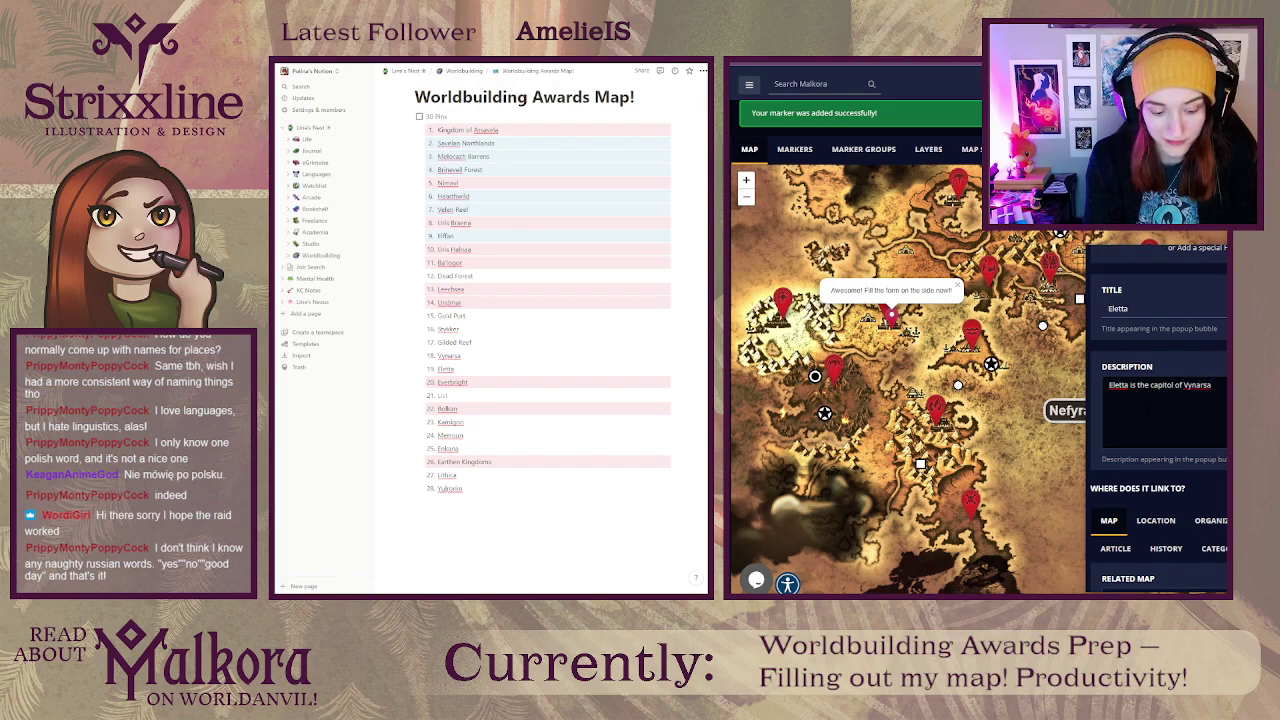
# Step: Extend the description to call Eletta a holy city to the Church of Dawn, and change "capitol" to "capitol city"
pyautogui.write(', and')
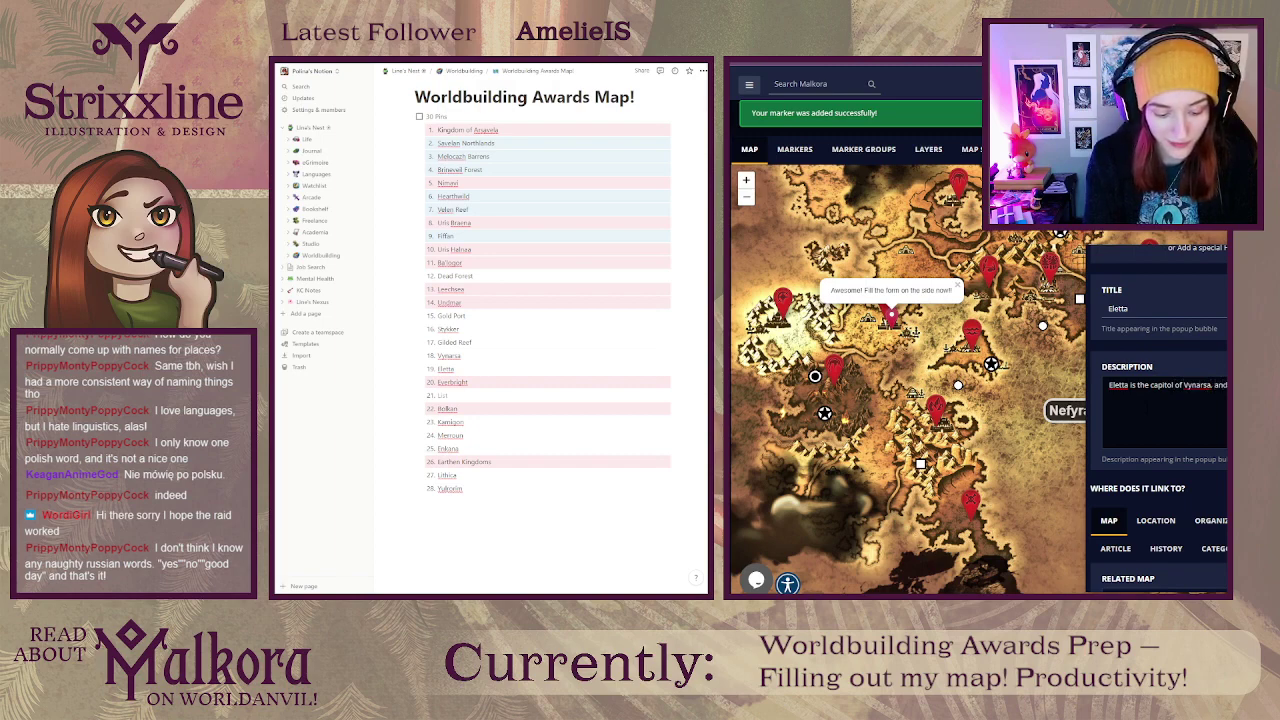
pyautogui.write(' city to')
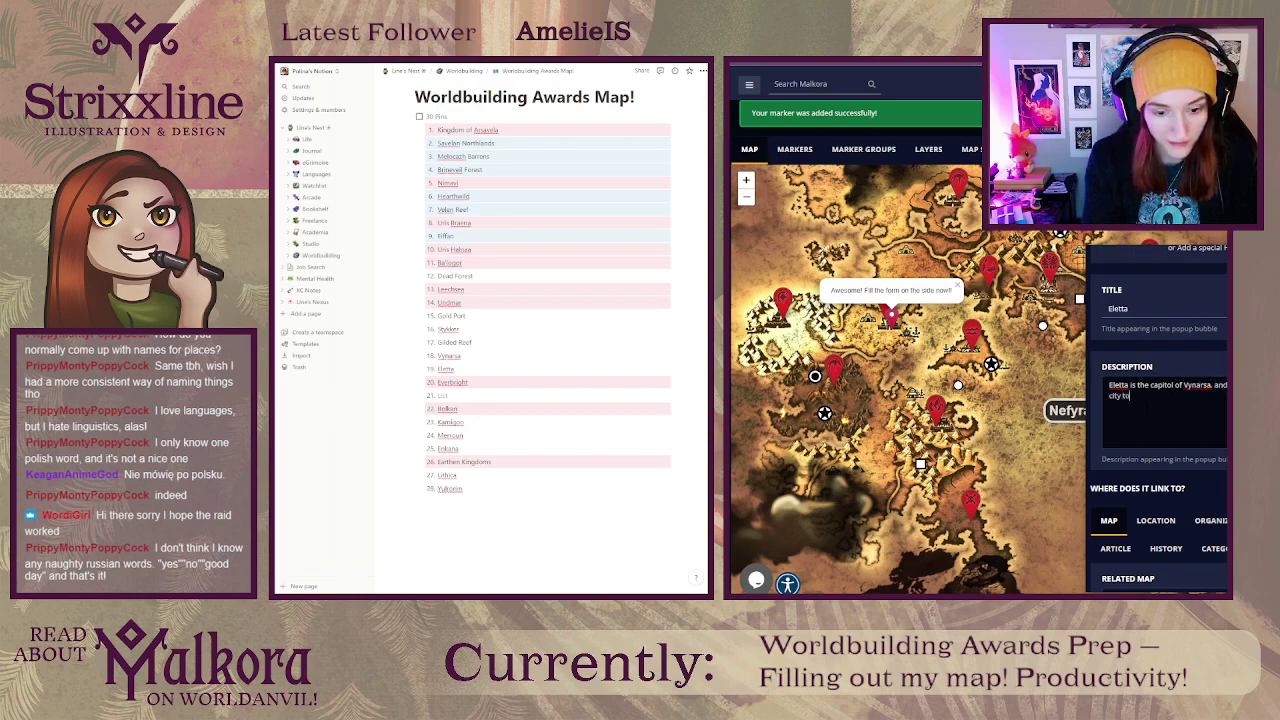
pyautogui.write('tha')
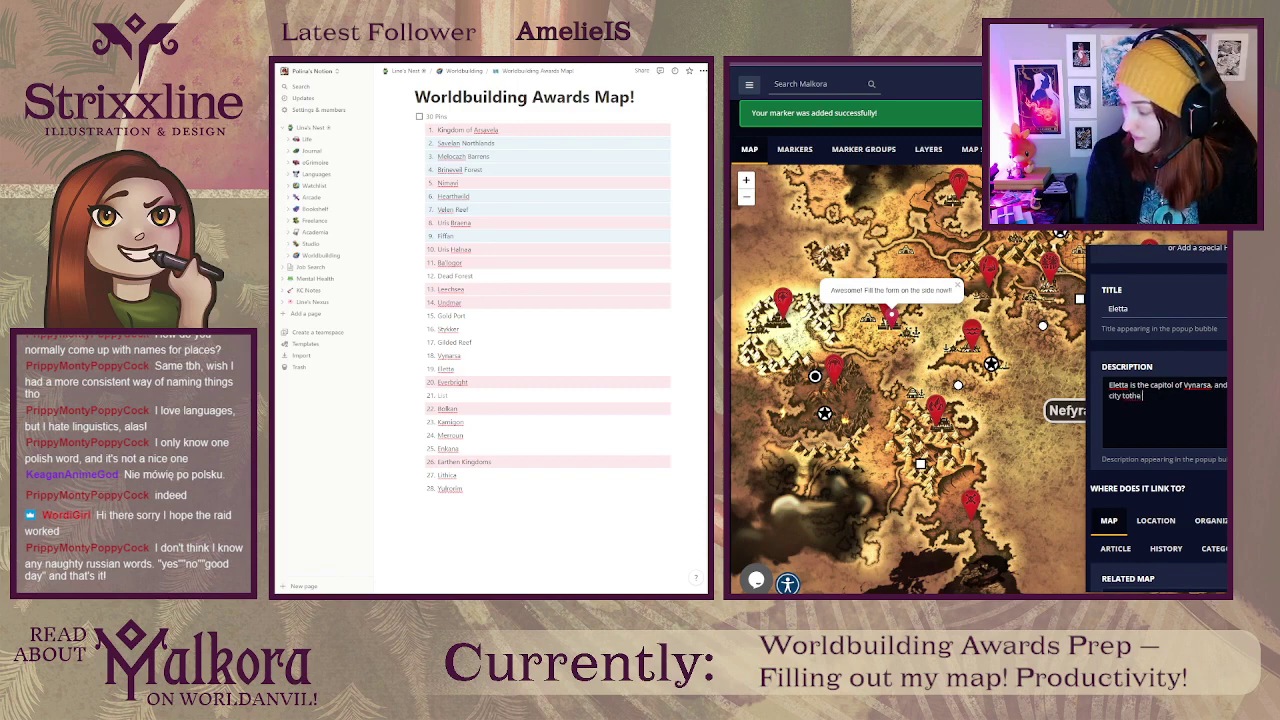
pyautogui.press('BackSpace')
pyautogui.press('BackSpace')
pyautogui.write('the Chur')
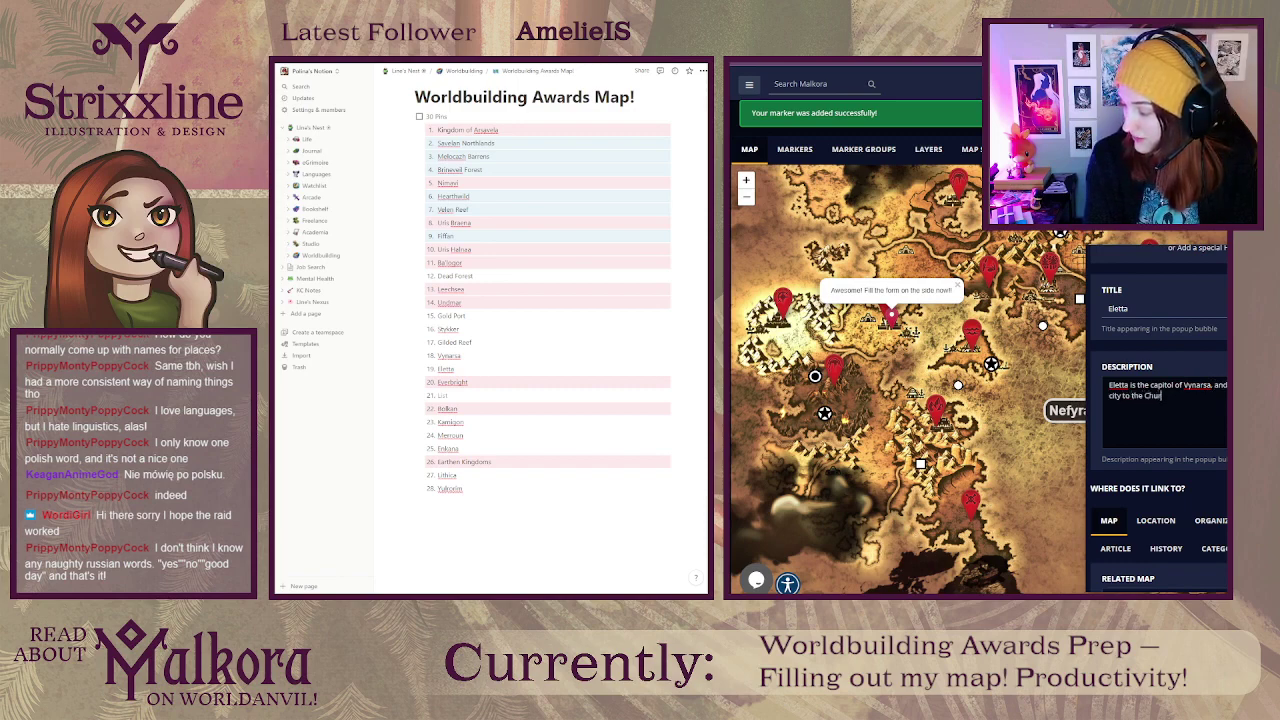
pyautogui.write('ch of Dawn.')
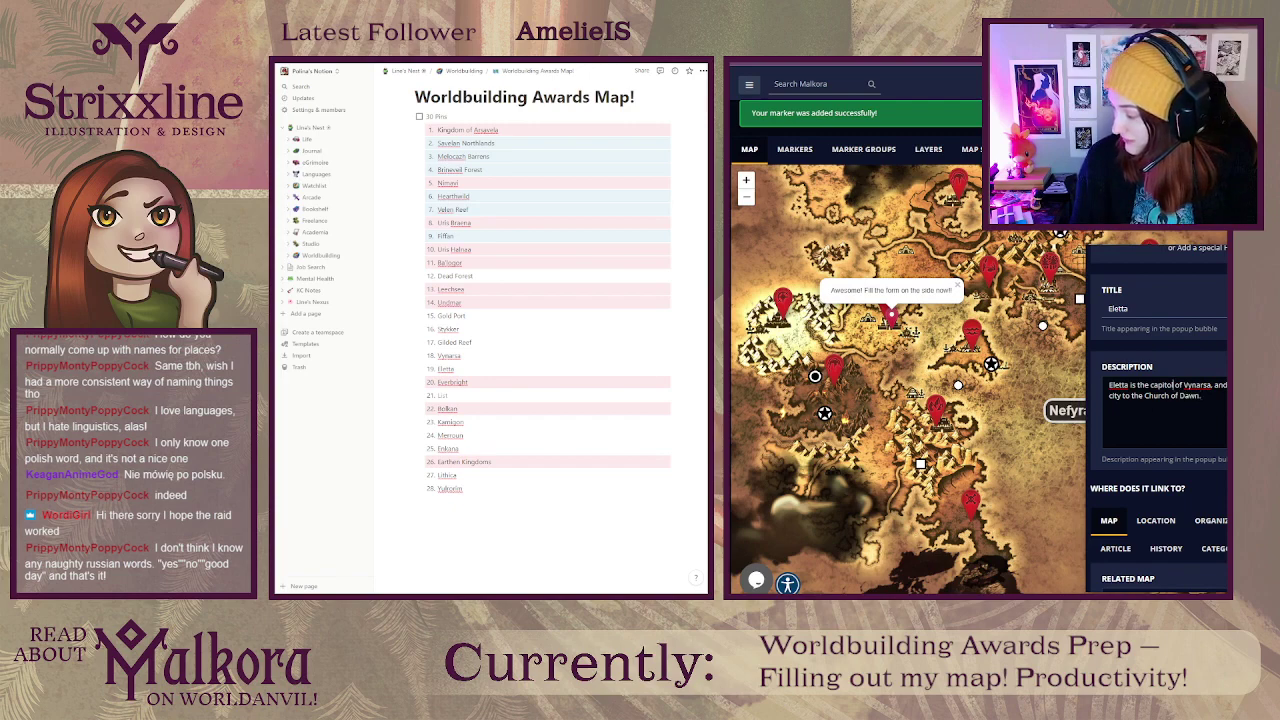
pyautogui.click(1189, 385)
pyautogui.write('city')
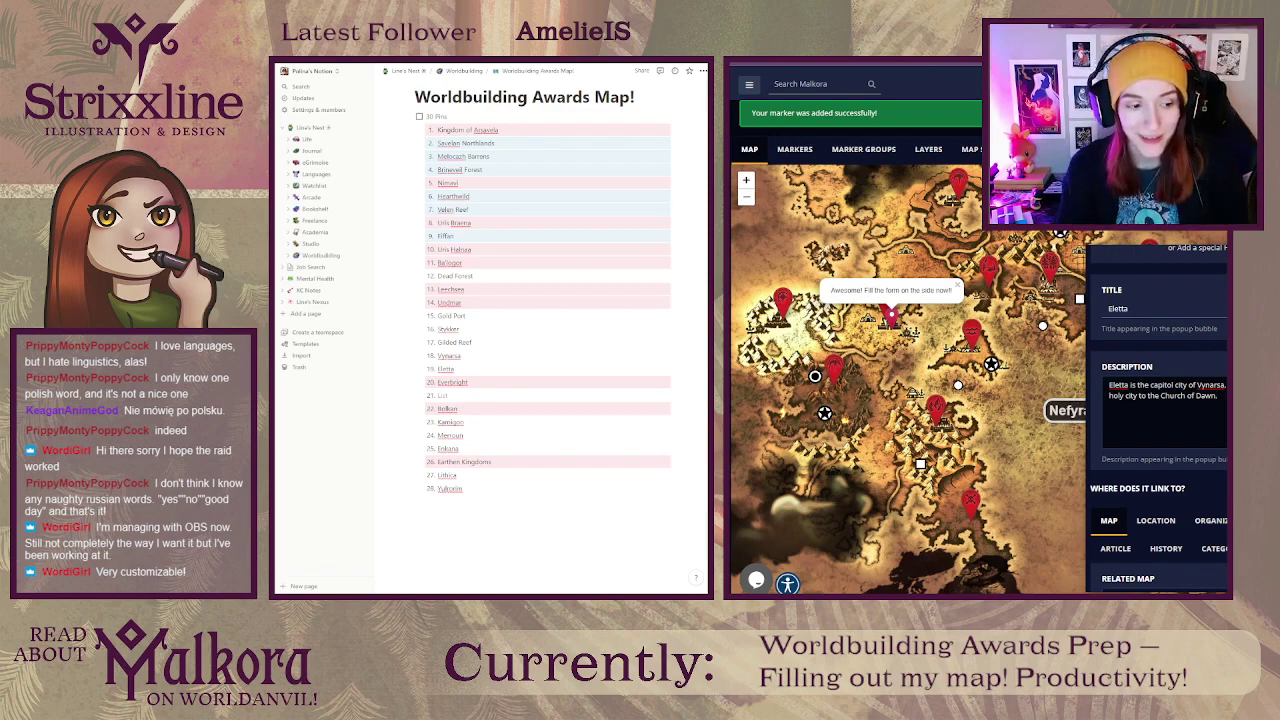
# Step: Switch to the World Anvil article list, view the Eletta settlement article, and return to browse the articles by type
pyautogui.hotkey('alt', 'Tab')
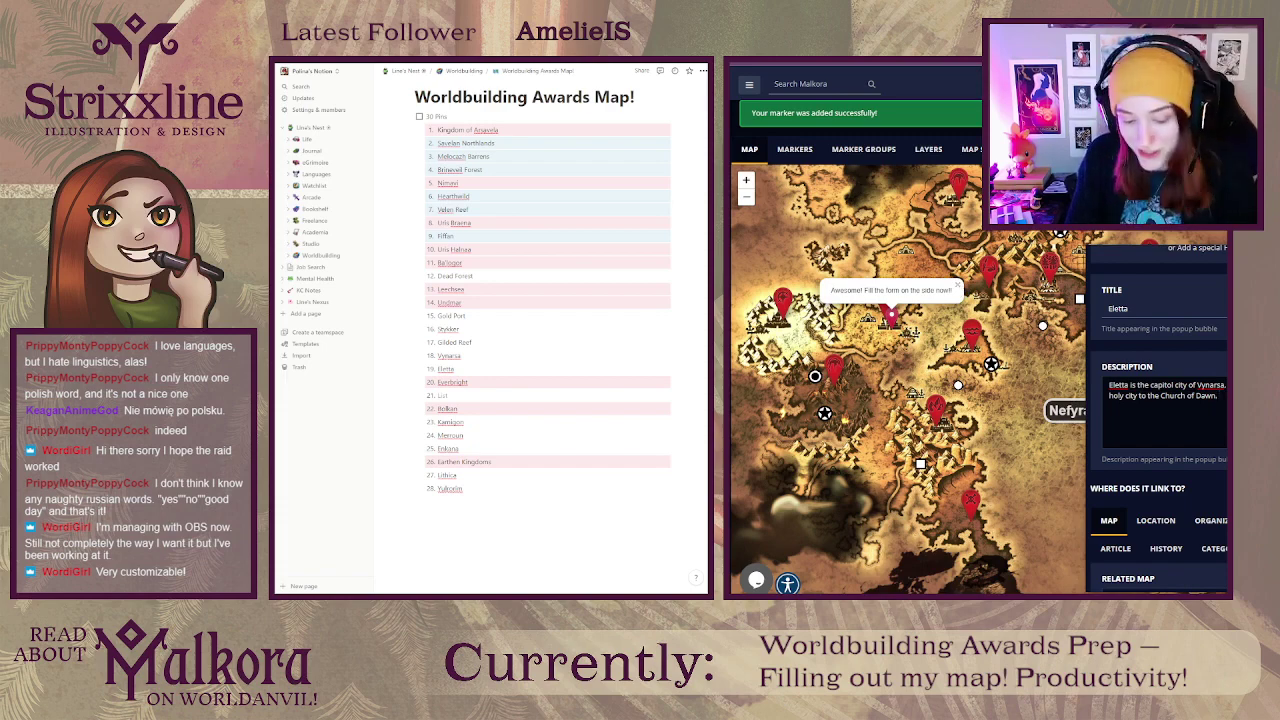
pyautogui.scroll(-3, 1148, 474)
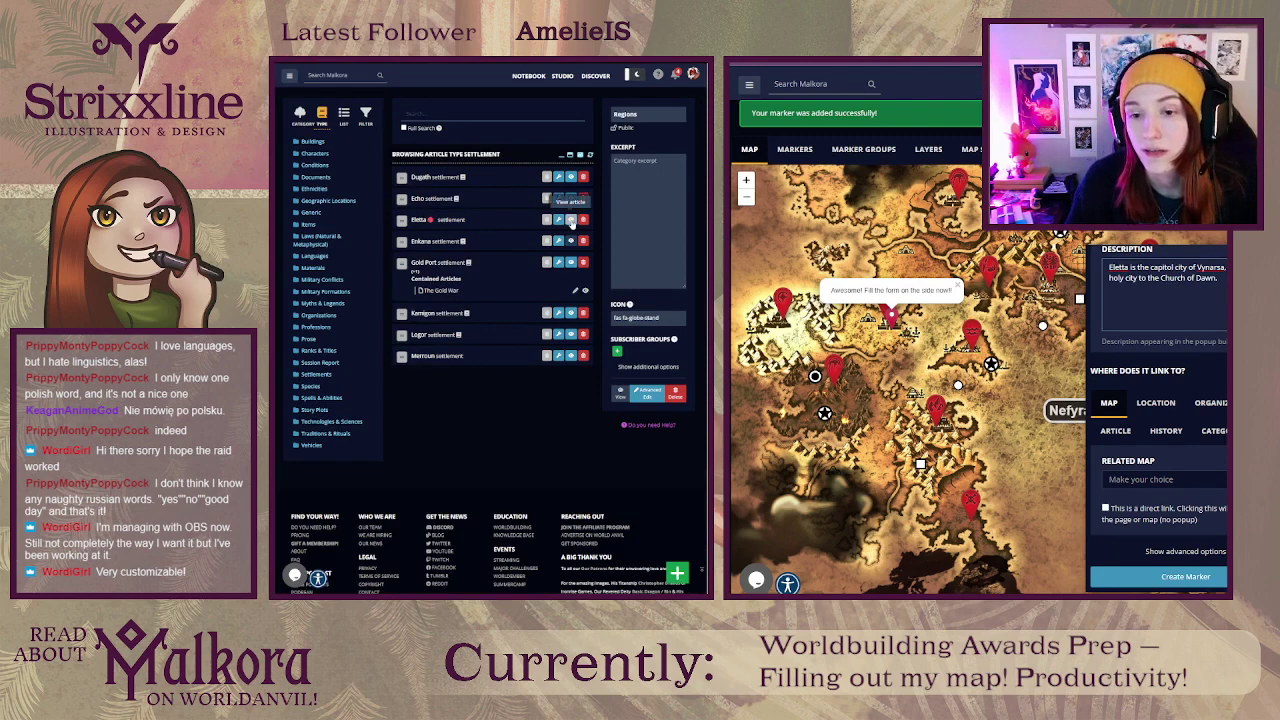
pyautogui.click(571, 221)
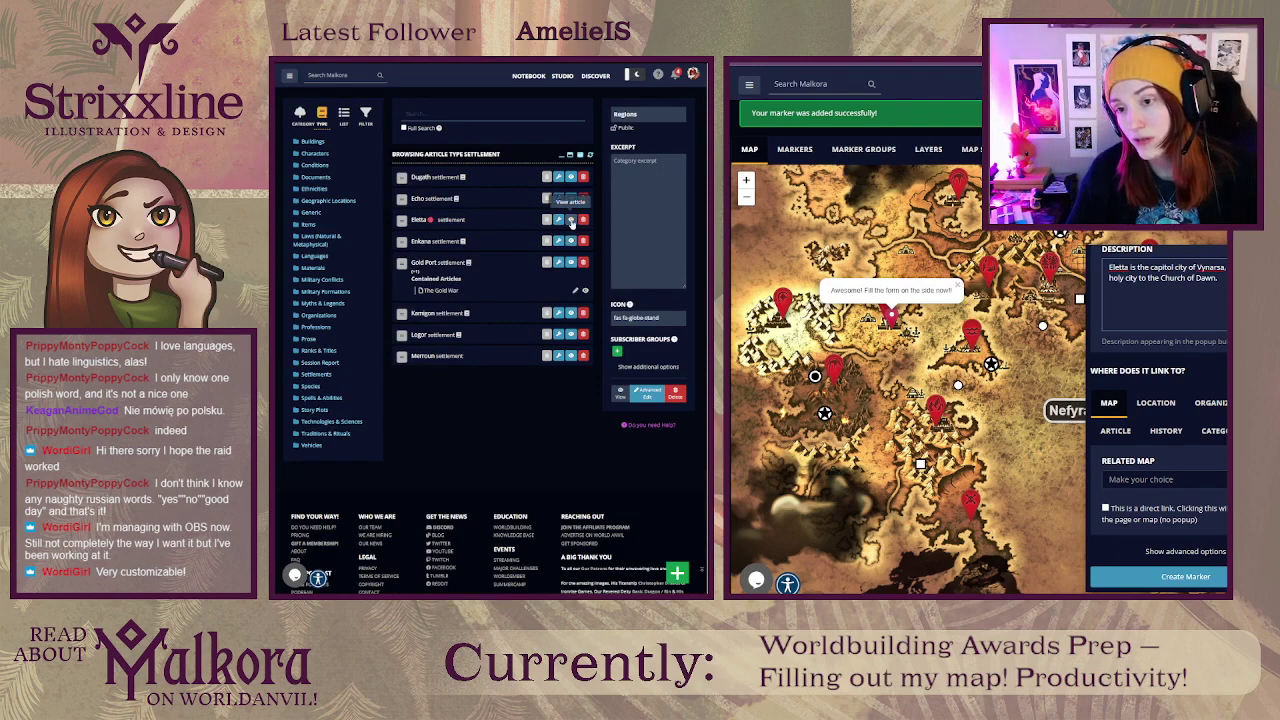
pyautogui.scroll(-2, 541, 238)
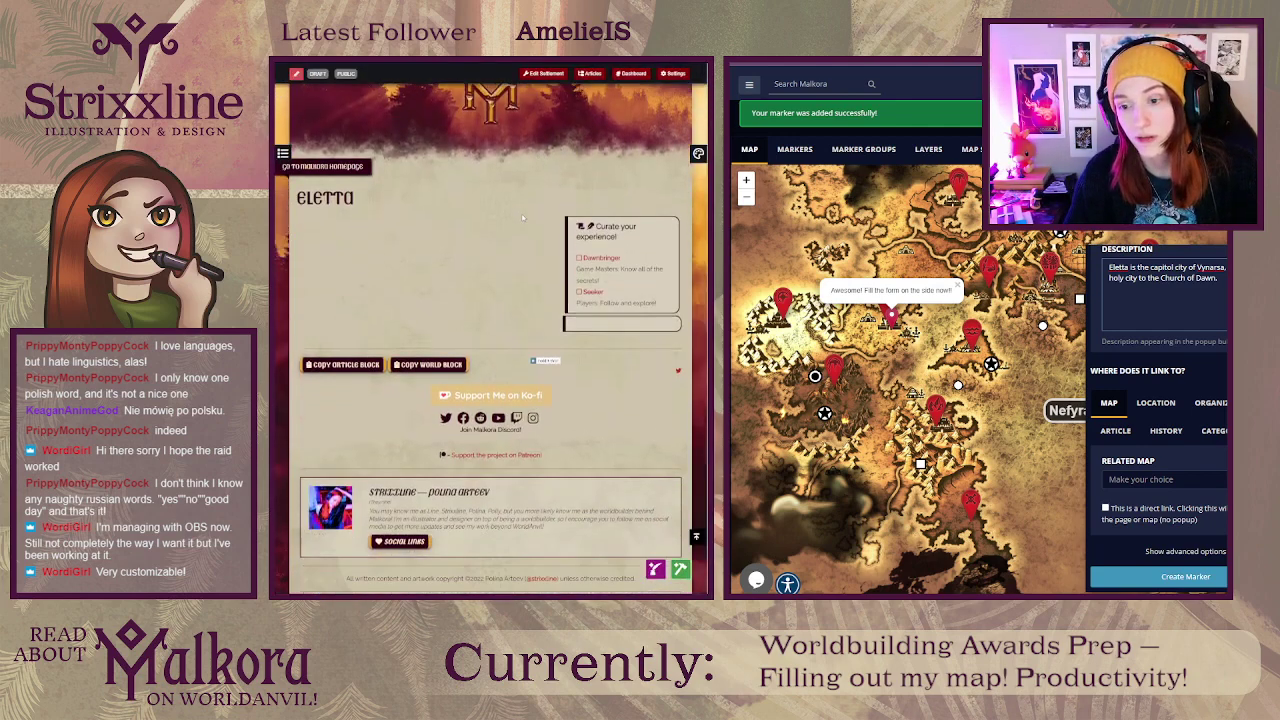
pyautogui.scroll(2, 518, 210)
pyautogui.hotkey('alt', 'Left')
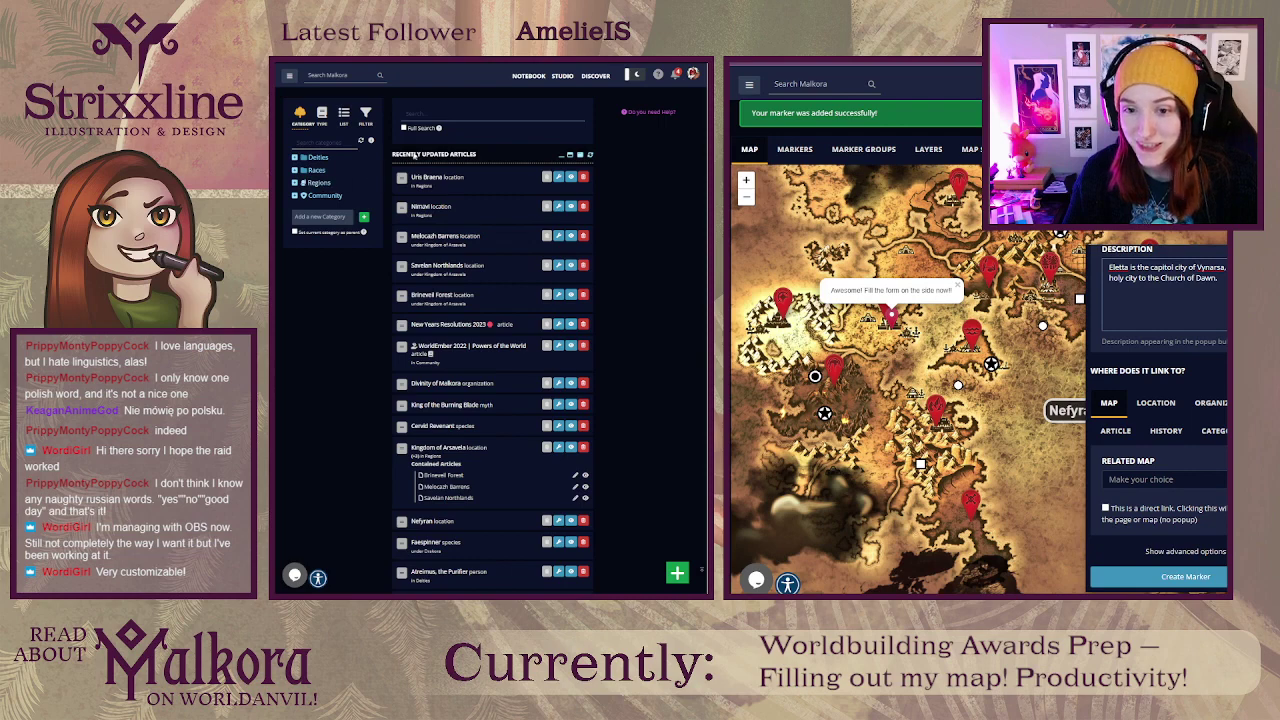
pyautogui.click(439, 113)
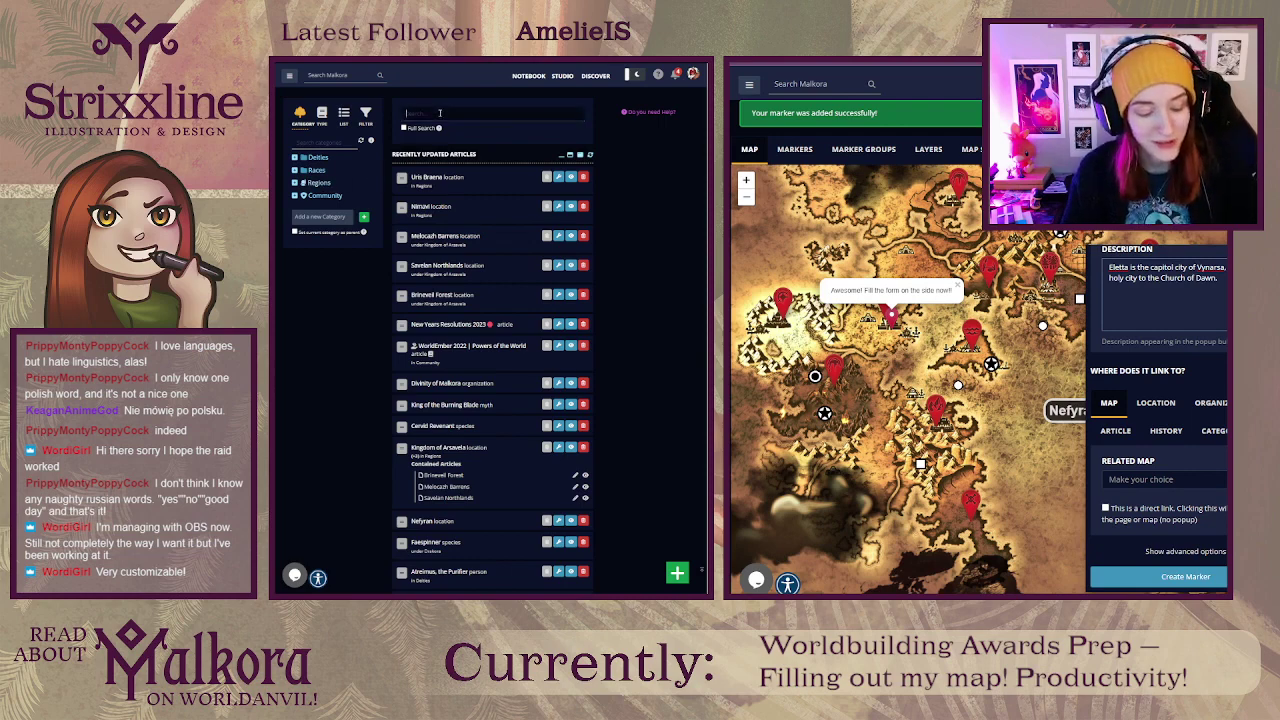
pyautogui.click(323, 117)
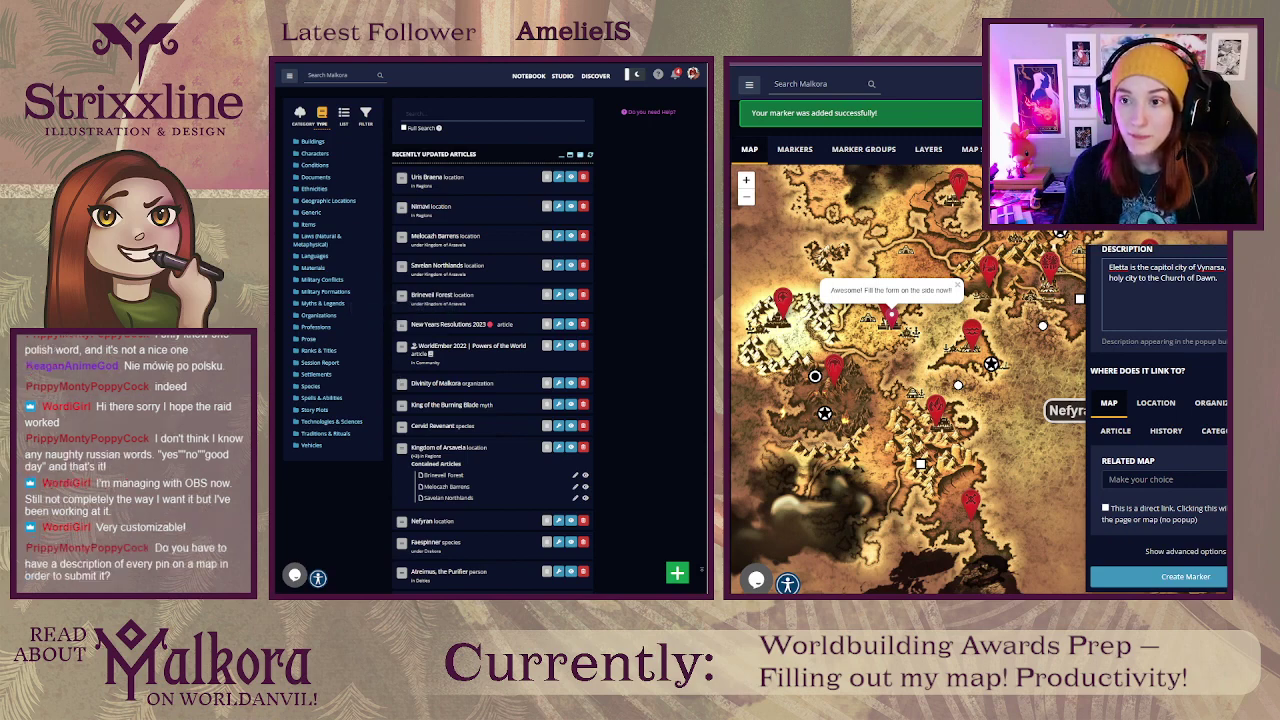
# Step: Look through the Midjourney image gallery and open the details of the Gaeleru's Hold image
pyautogui.click(453, 189)
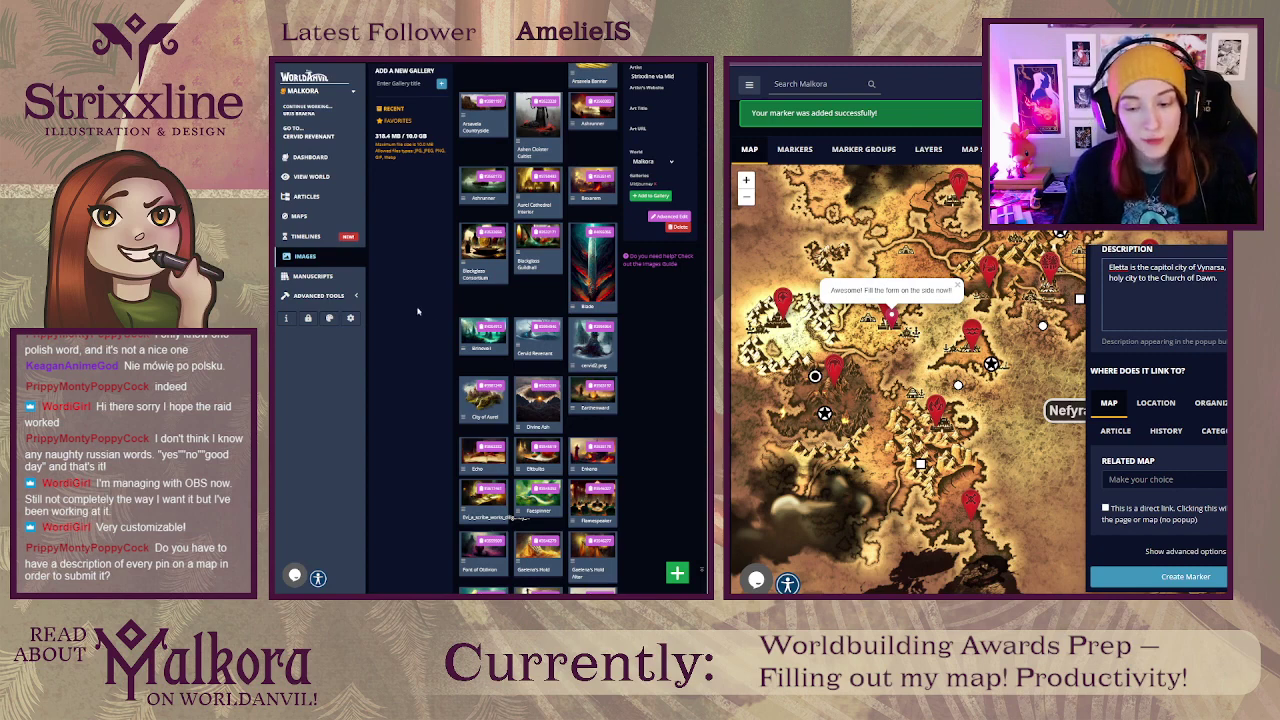
pyautogui.scroll(-2, 436, 432)
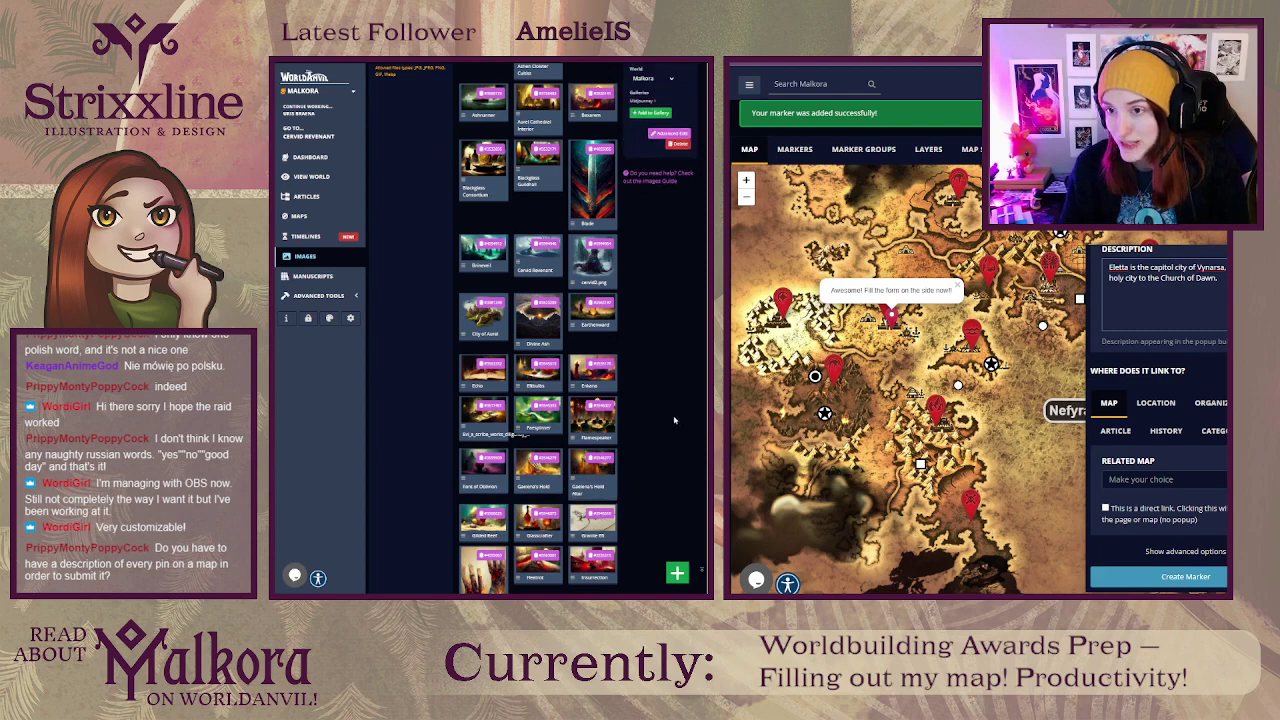
pyautogui.scroll(3, 674, 421)
pyautogui.scroll(4, 674, 421)
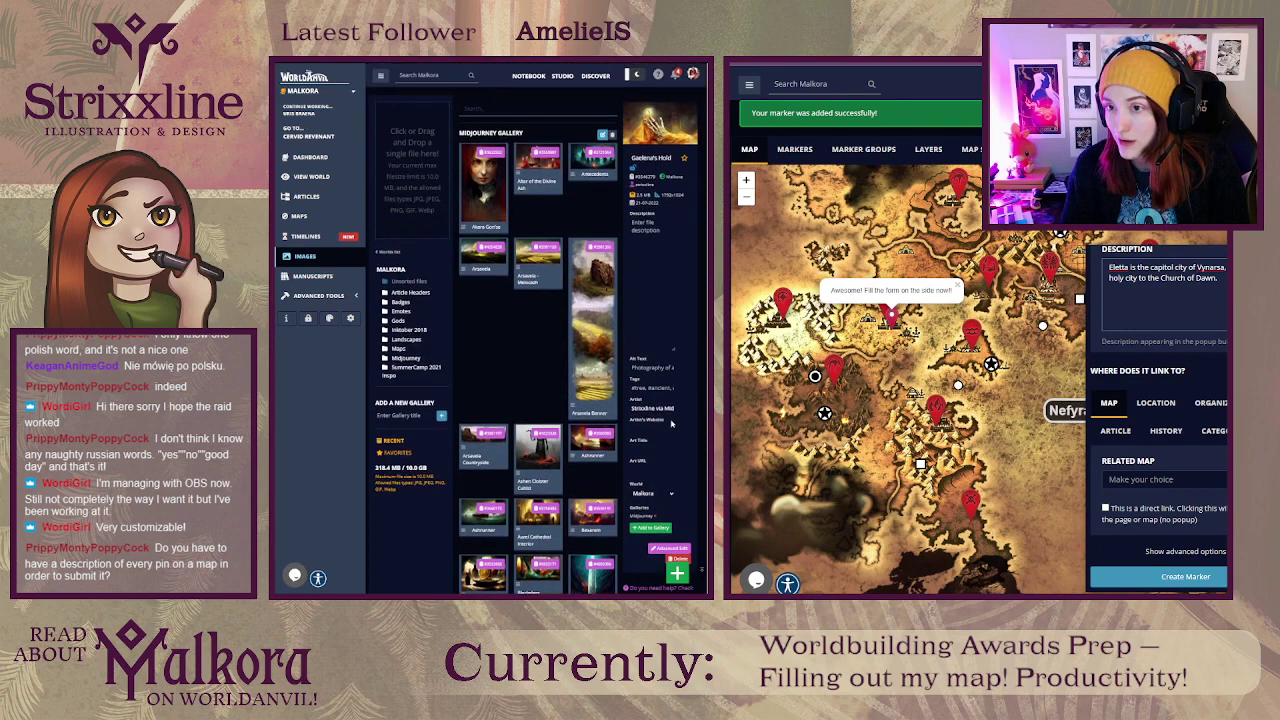
pyautogui.scroll(-5, 672, 424)
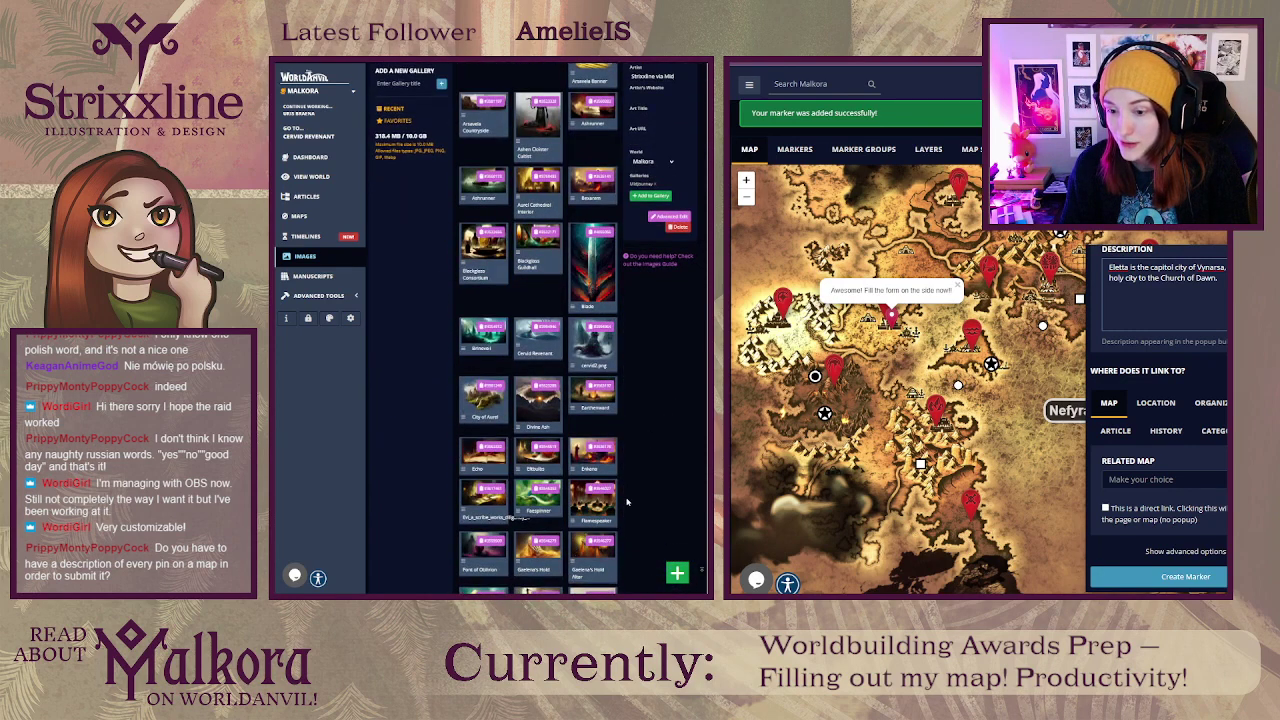
pyautogui.click(538, 548)
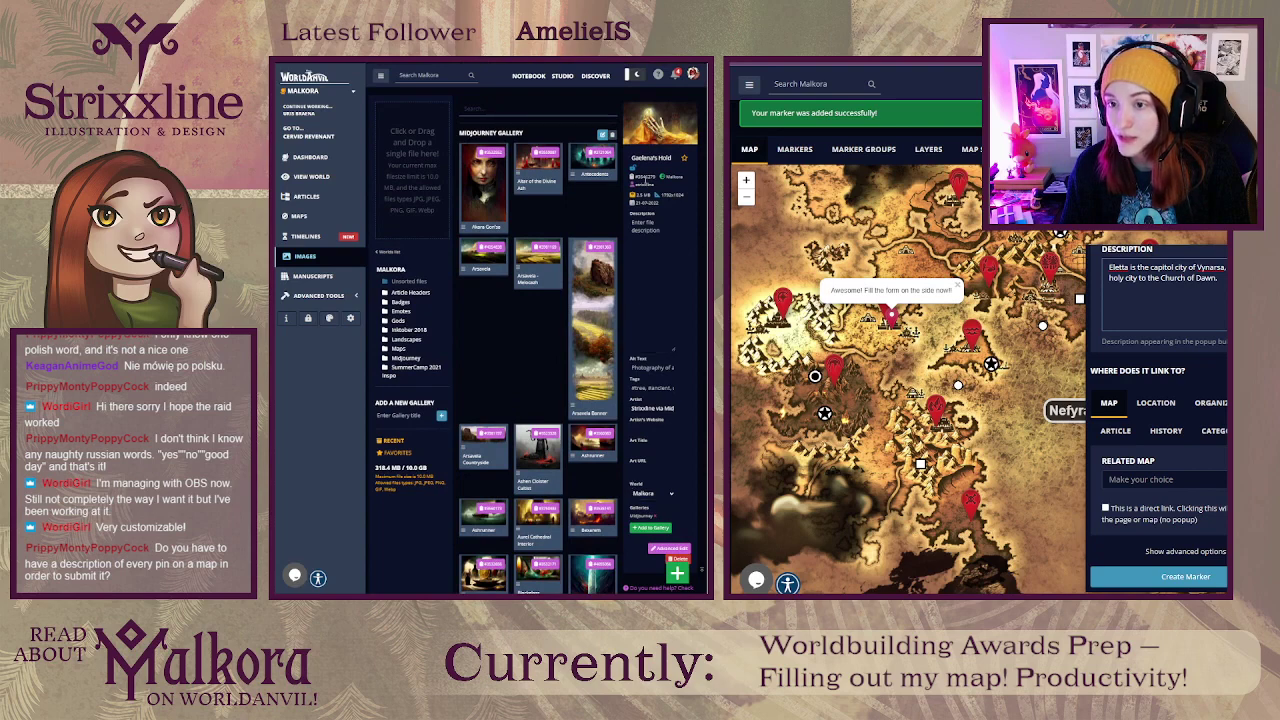
# Step: Copy the Gaelena's Hold image code and add [h4][/h4], [img:3546279] and [hr] above the text in the Eletta marker's description
pyautogui.click(641, 179)
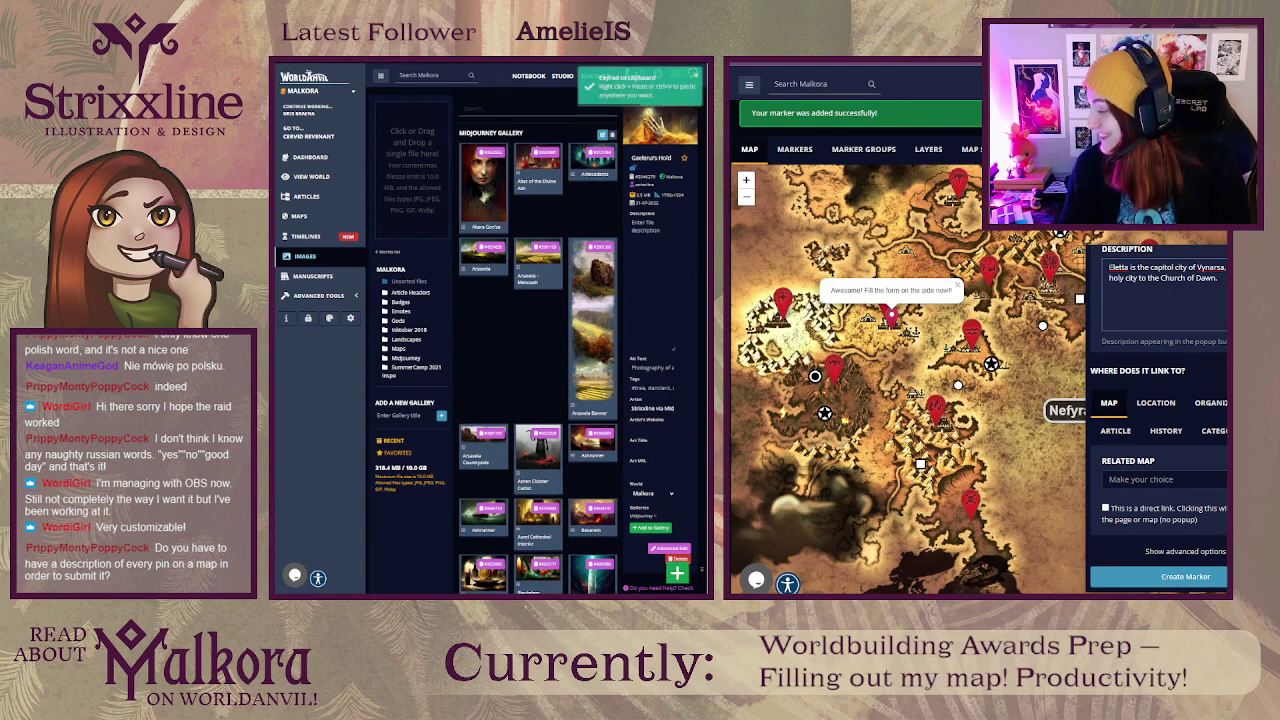
pyautogui.press('Return')
pyautogui.press('Up')
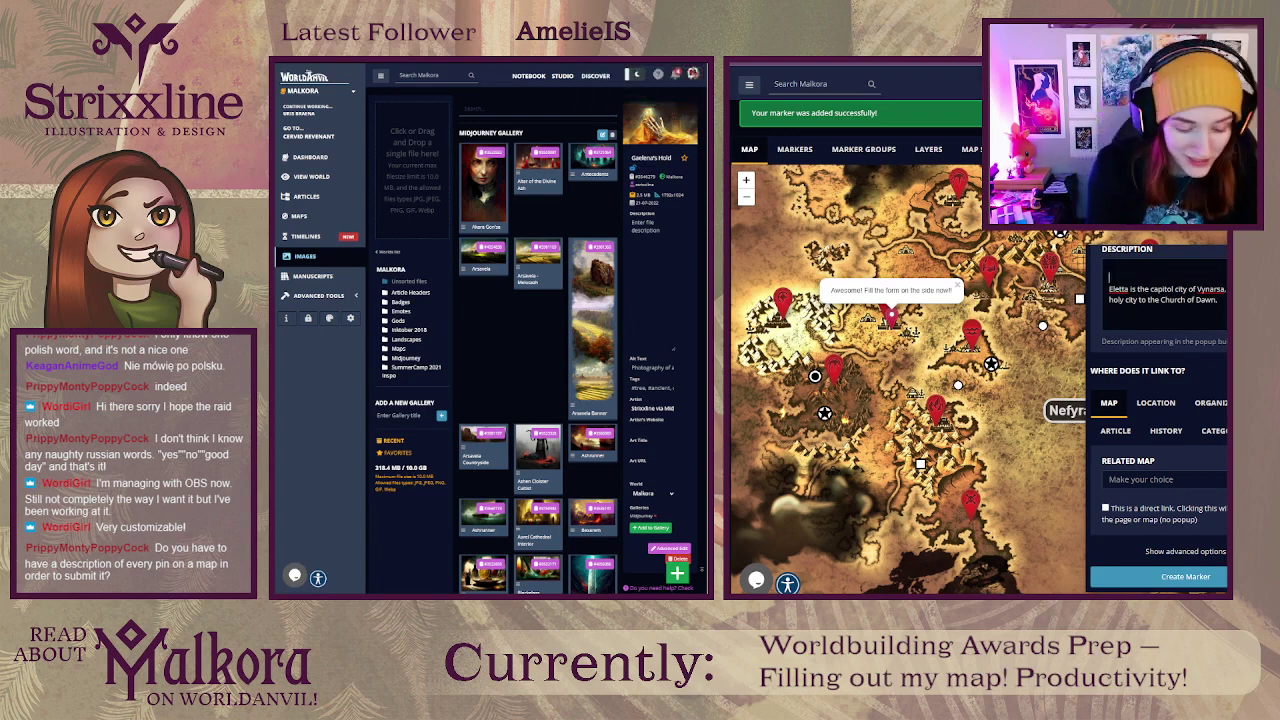
pyautogui.hotkey('ctrl', 'v')
pyautogui.write(']')
pyautogui.press('Up')
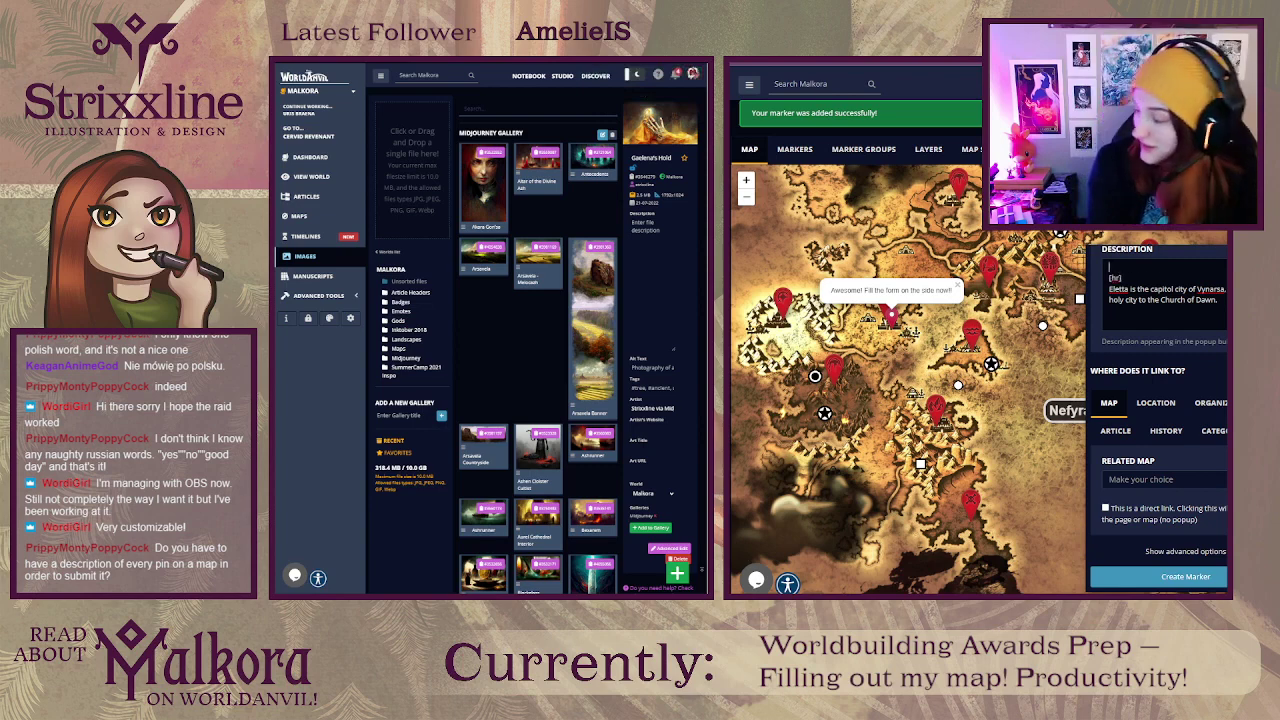
pyautogui.hotkey('ctrl', 'v')
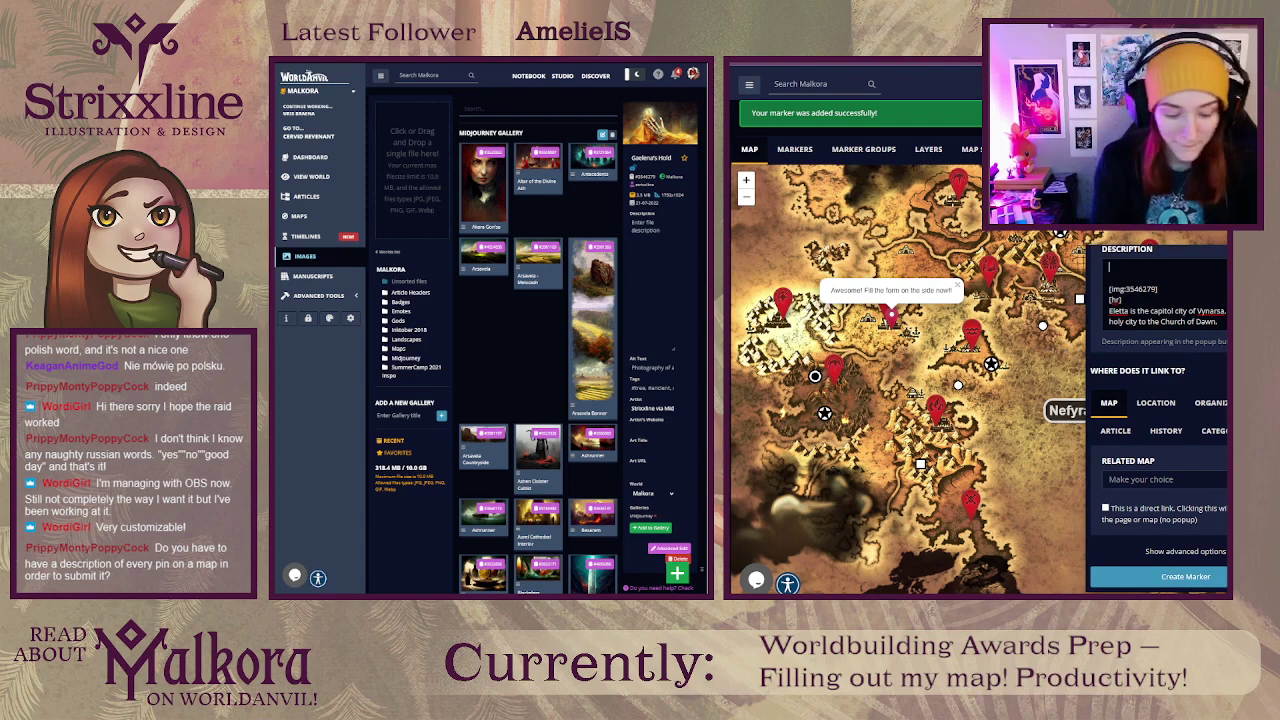
pyautogui.write('[b]4]')
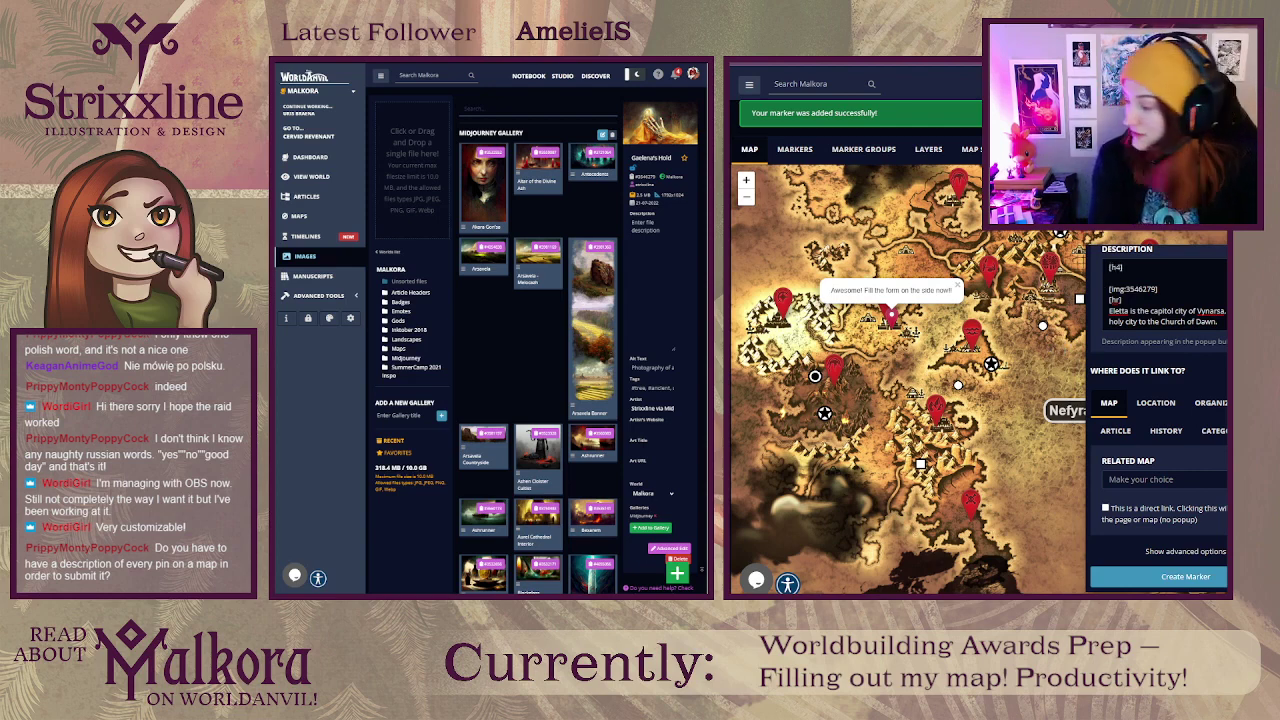
pyautogui.write('[/h4')
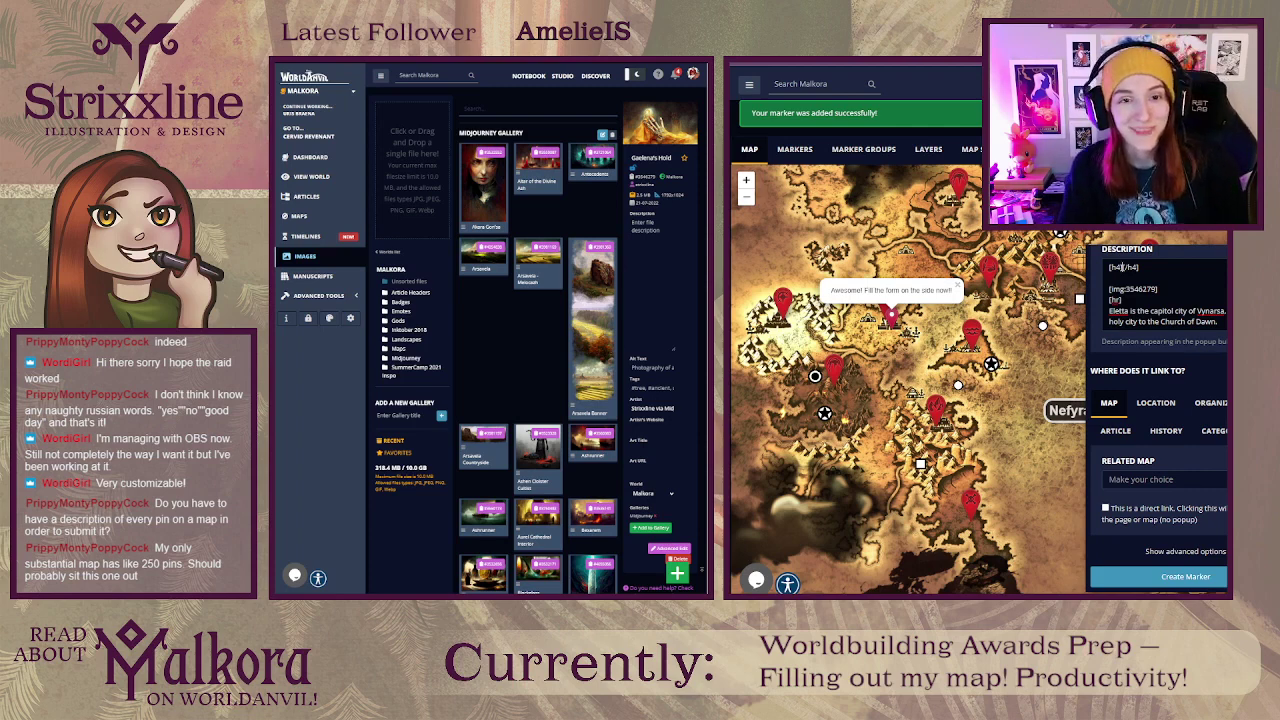
# Step: Switch to the Worldbuilding Awards Map pin list and give the Vynarsa entry a red background
pyautogui.hotkey('alt', 'Tab')
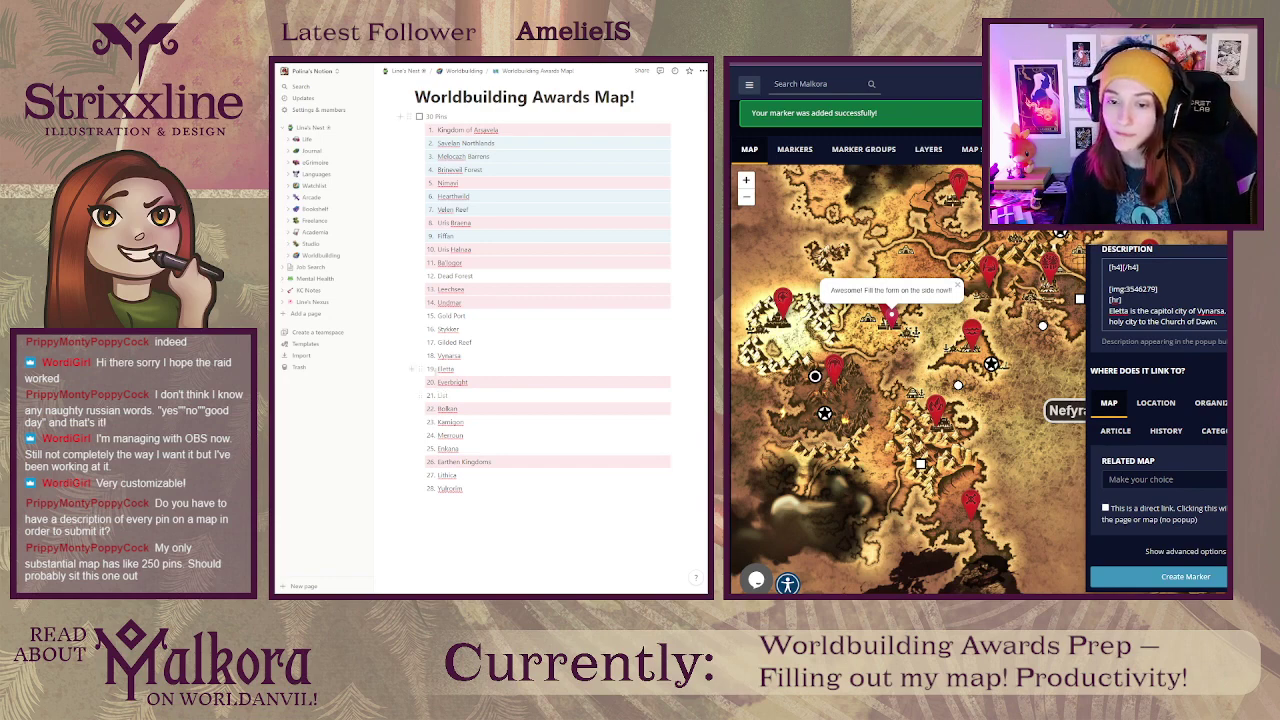
pyautogui.click(420, 355)
pyautogui.moveTo(388, 403)
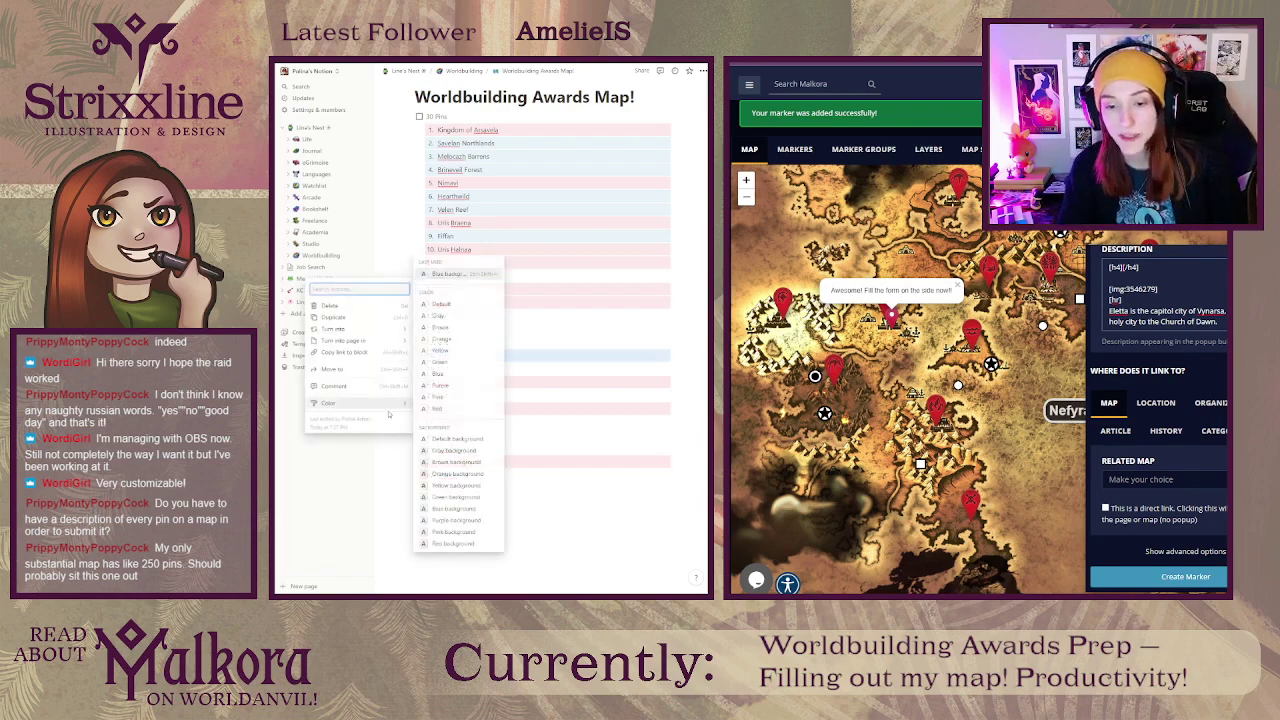
pyautogui.click(466, 543)
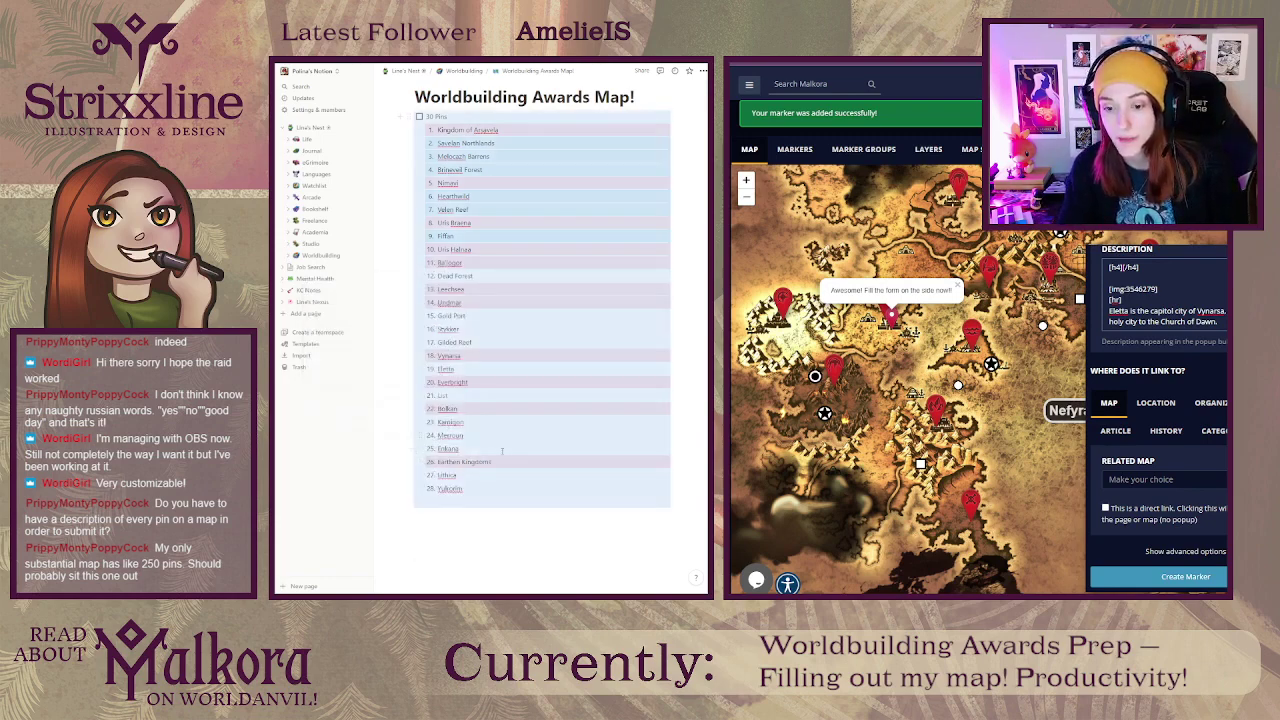
pyautogui.click(502, 451)
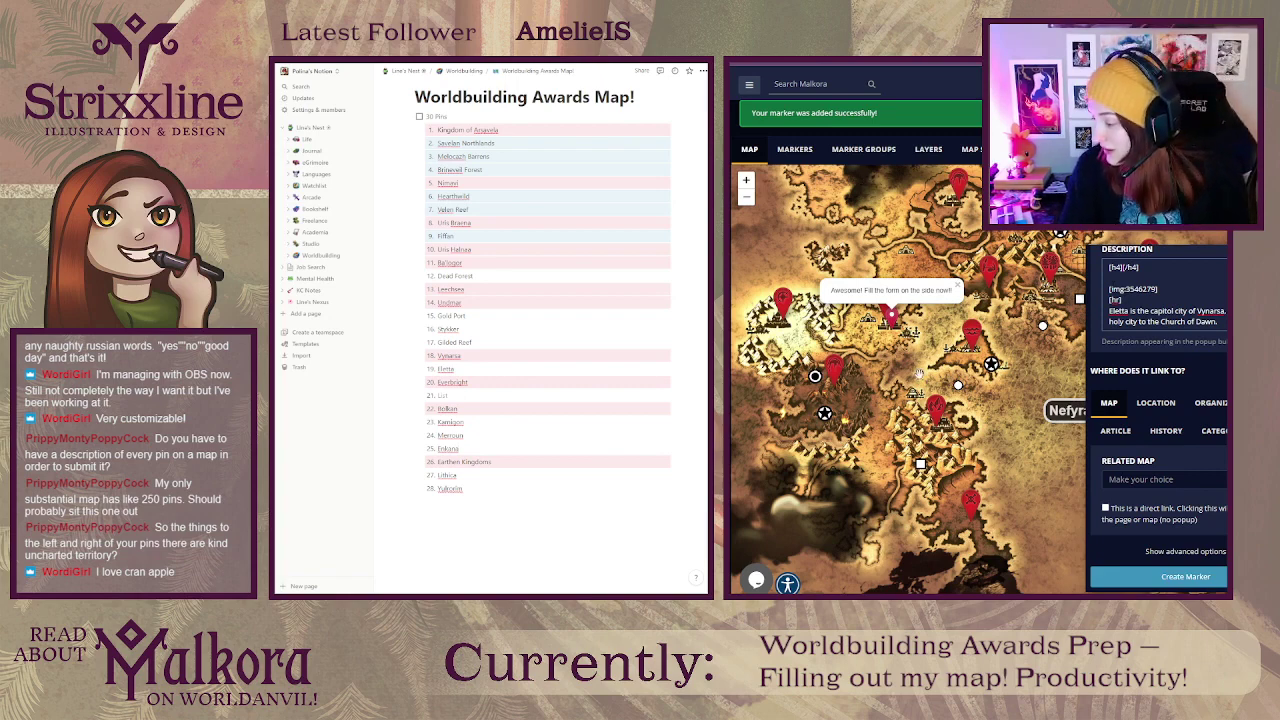
# Step: Dismiss the new marker's popup and examine the pins and unmarked areas across the map, ending around the Eletta marker
pyautogui.moveTo(960, 288); pyautogui.dragTo(977, 312)
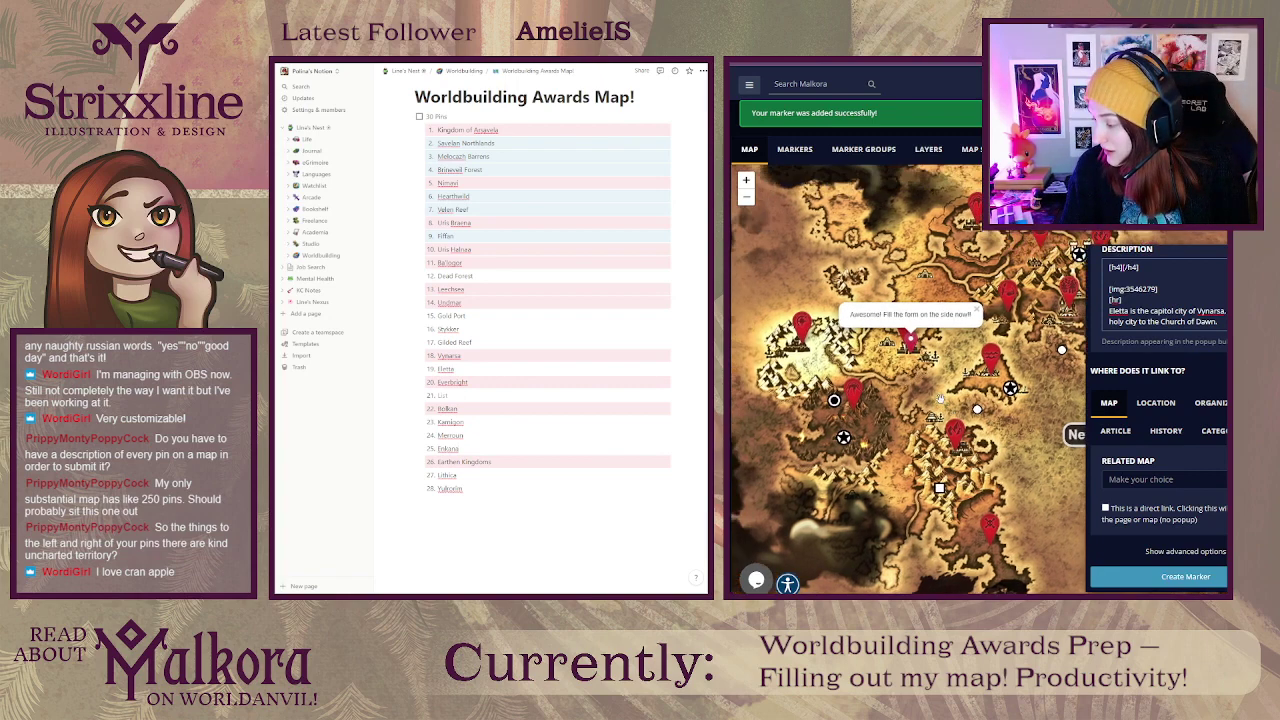
pyautogui.click(977, 313)
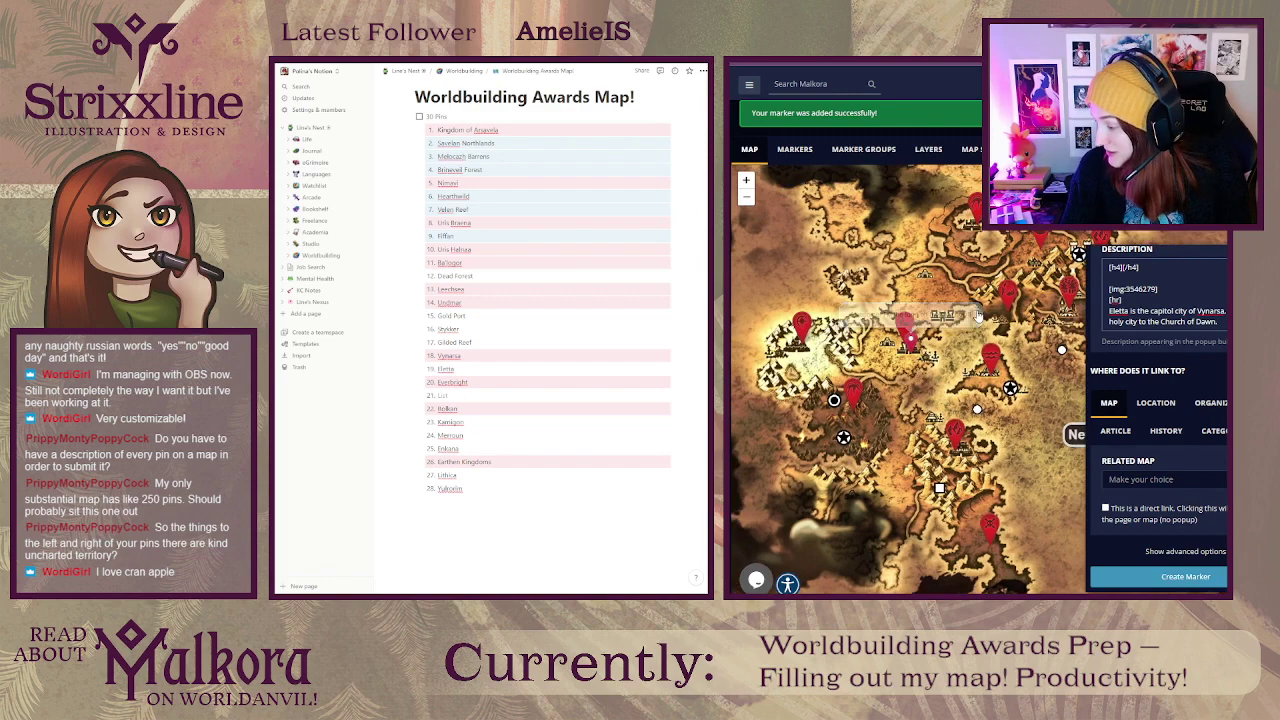
pyautogui.moveTo(943, 310); pyautogui.dragTo(844, 298)
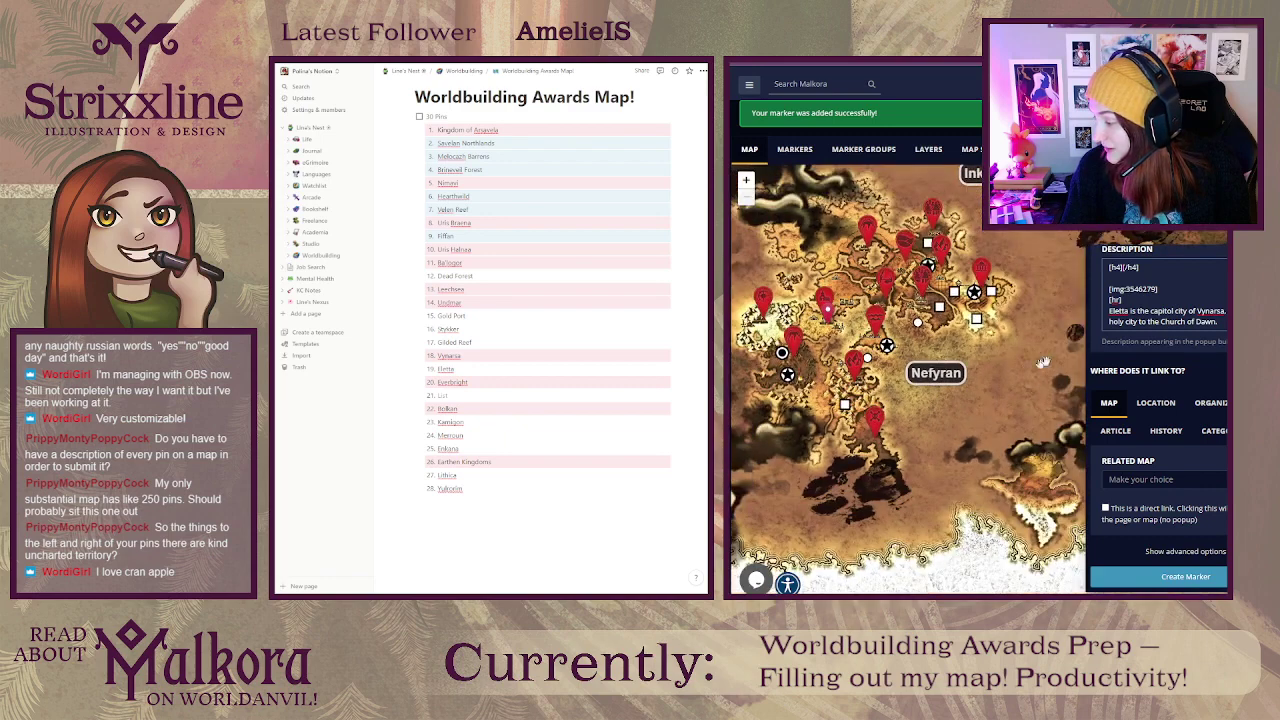
pyautogui.moveTo(1052, 335)
pyautogui.mouseDown()
pyautogui.moveTo(853, 346)
pyautogui.moveTo(819, 312)
pyautogui.moveTo(874, 395)
pyautogui.moveTo(982, 346)
pyautogui.mouseUp()
pyautogui.scroll(2, 986, 387)
pyautogui.moveTo(993, 200); pyautogui.dragTo(981, 493)
pyautogui.scroll(-2, 952, 387)
pyautogui.scroll(2, 980, 460)
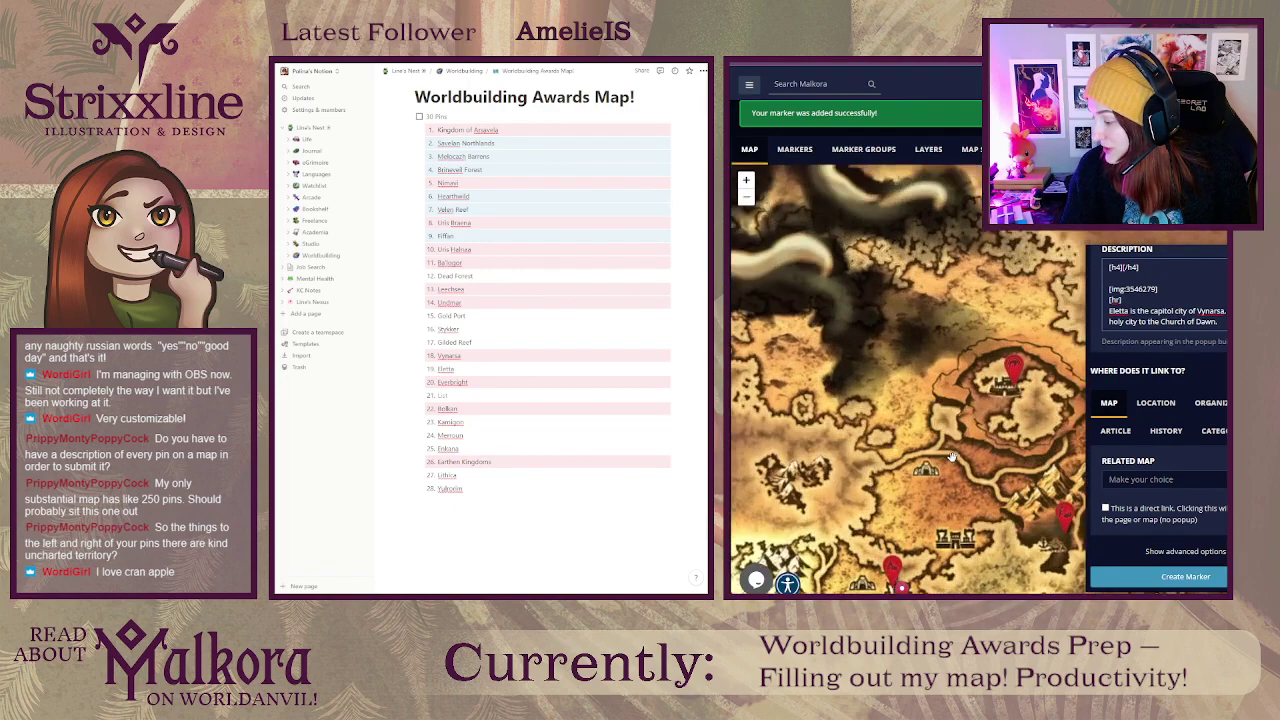
pyautogui.scroll(-2, 852, 487)
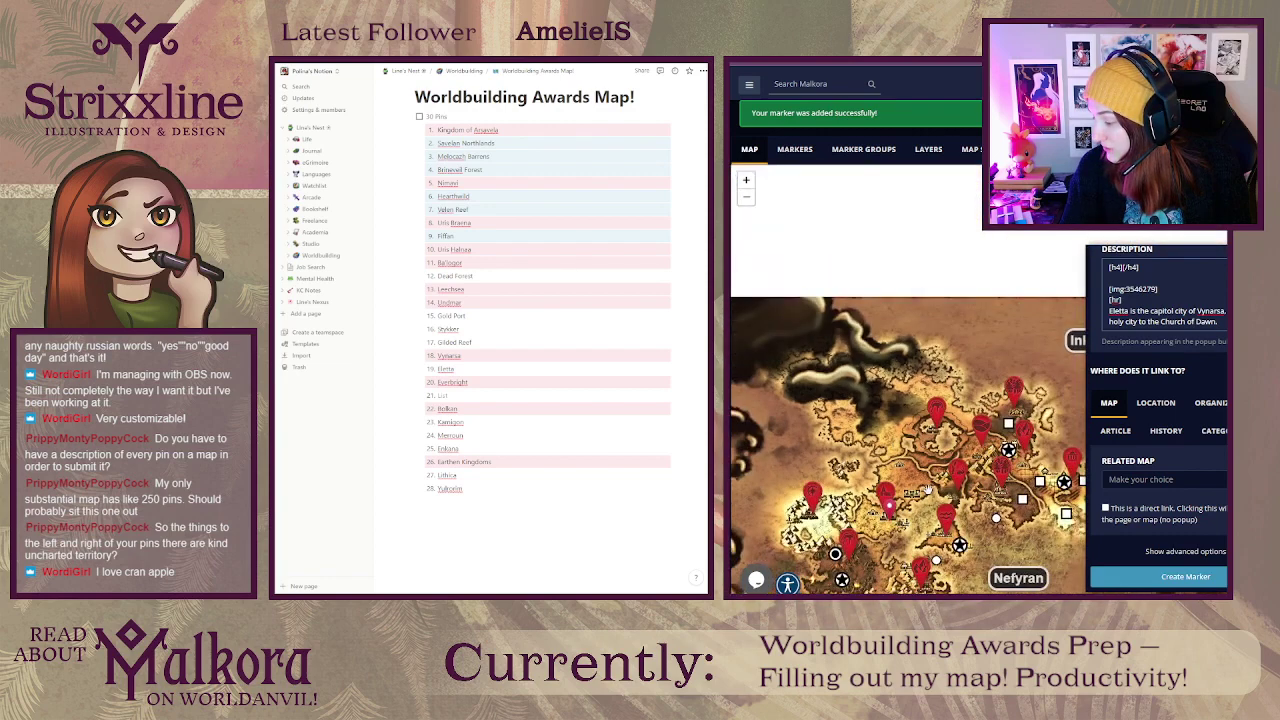
pyautogui.moveTo(852, 487); pyautogui.dragTo(852, 351)
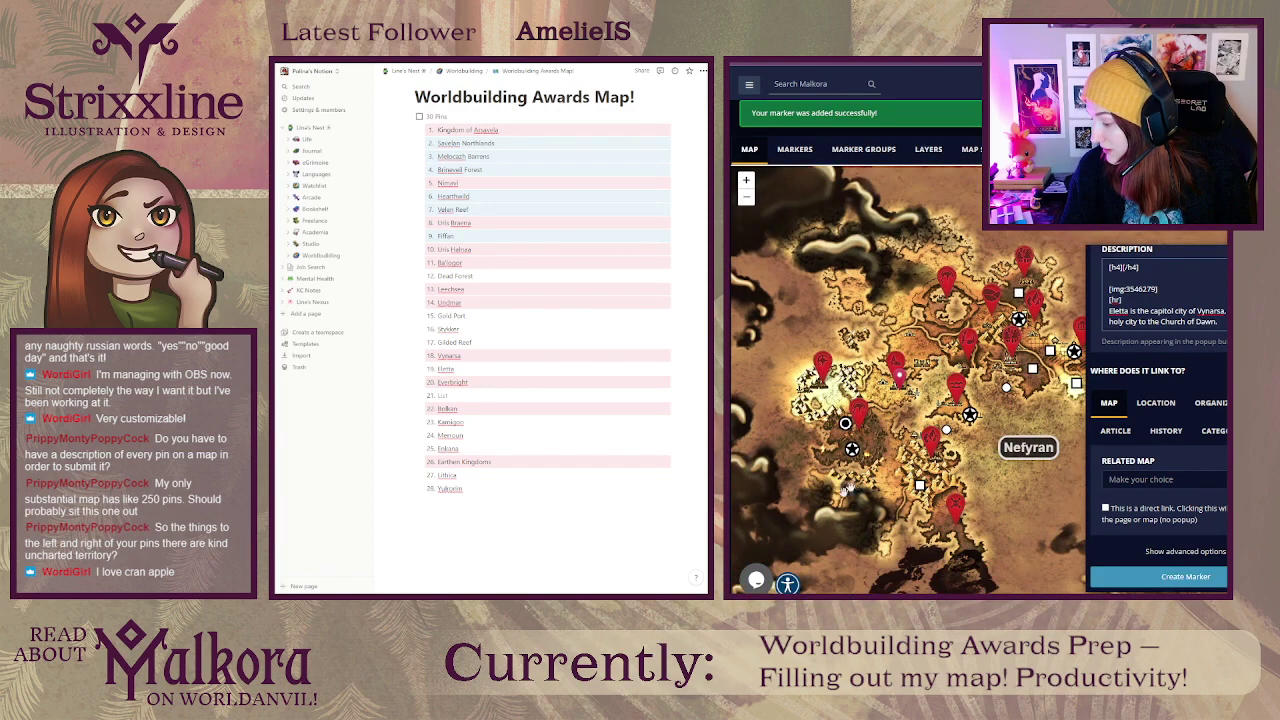
pyautogui.moveTo(894, 504); pyautogui.dragTo(923, 404)
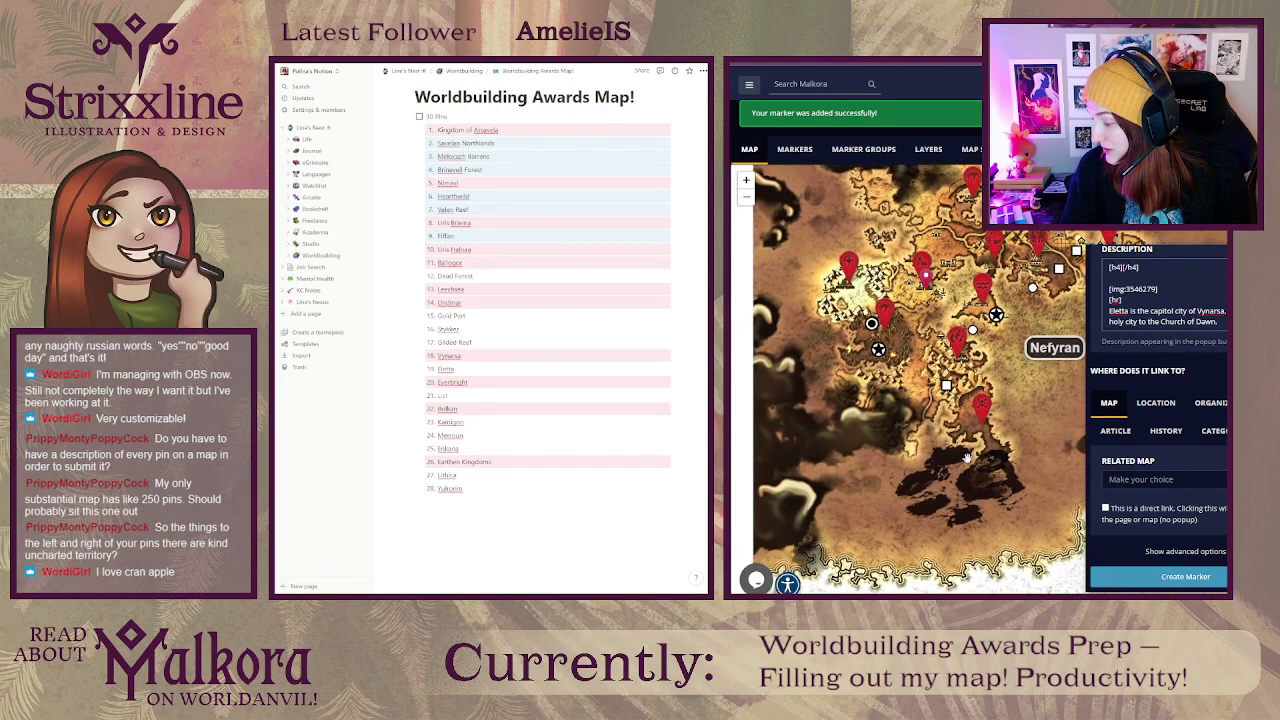
pyautogui.moveTo(1034, 339); pyautogui.dragTo(990, 441)
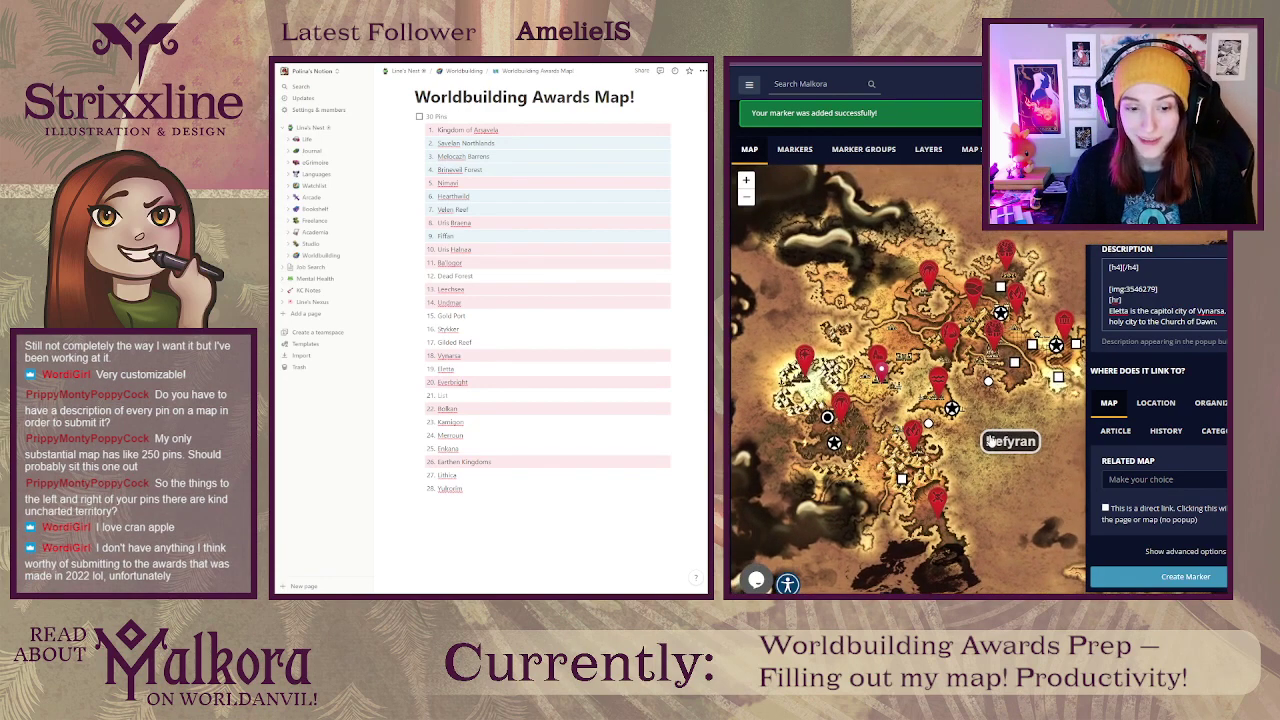
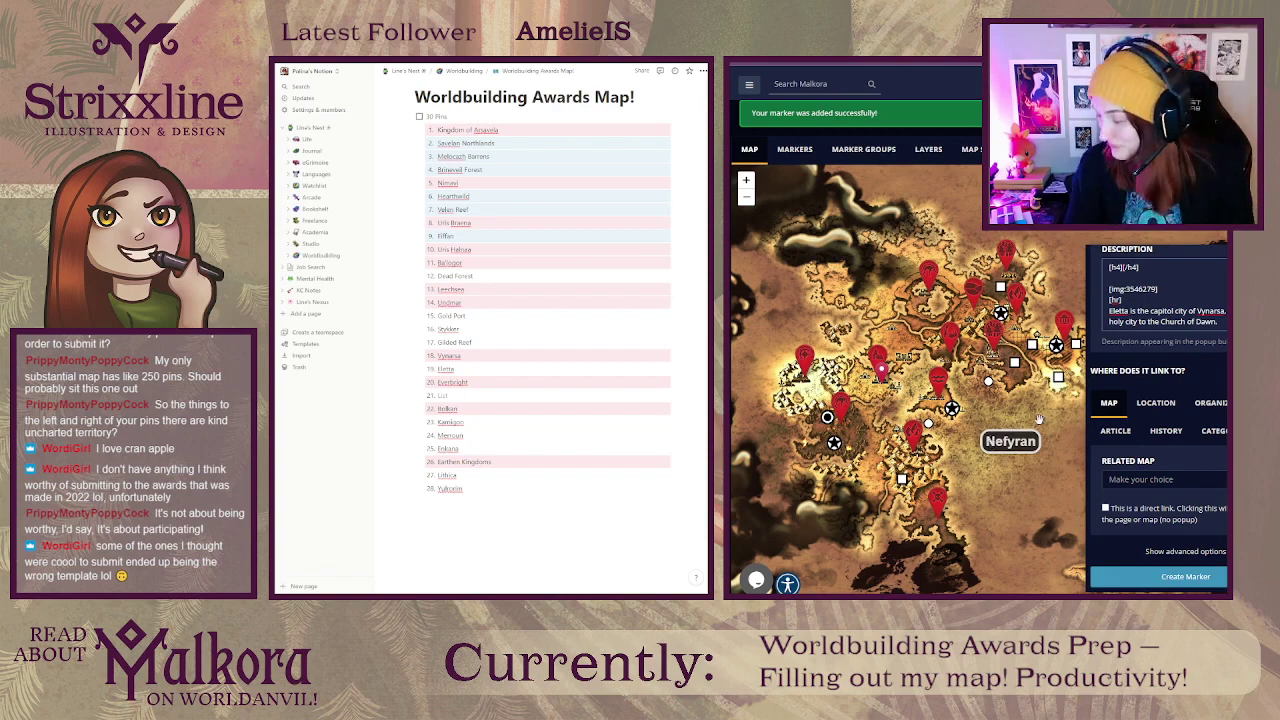
pyautogui.moveTo(1043, 404); pyautogui.dragTo(1010, 417)
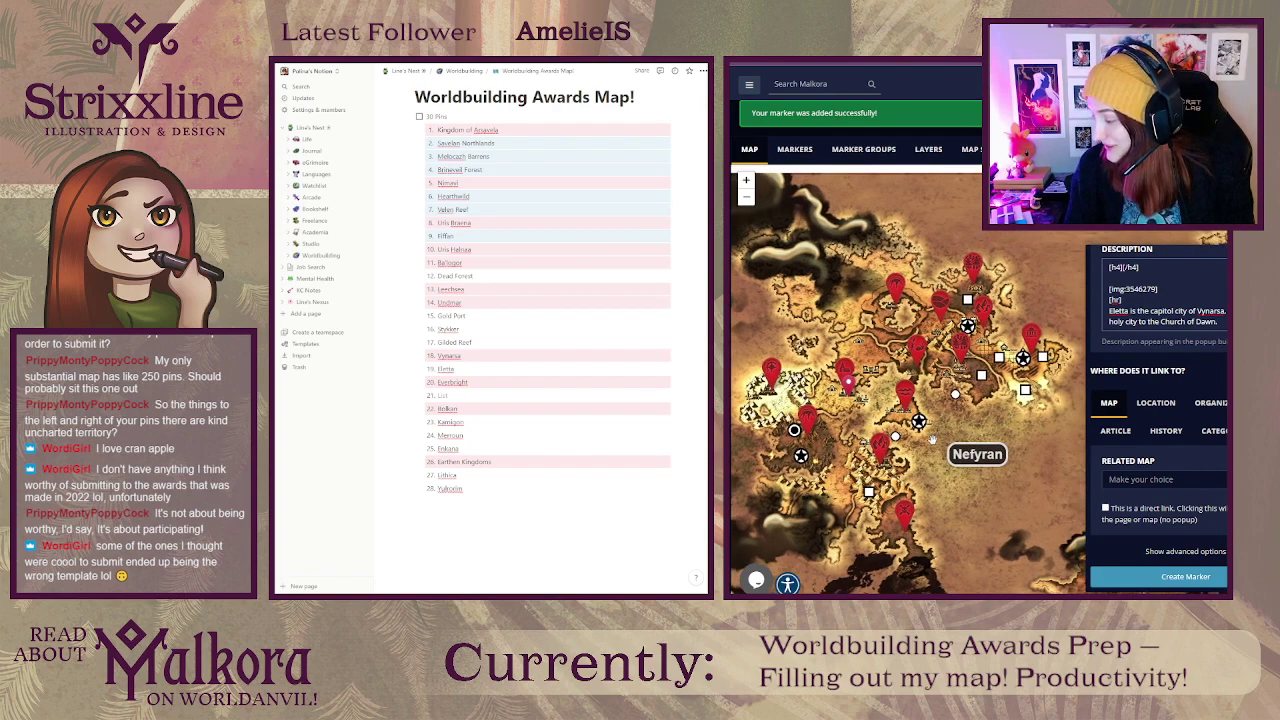
pyautogui.scroll(2, 933, 439)
pyautogui.moveTo(933, 375); pyautogui.dragTo(985, 402)
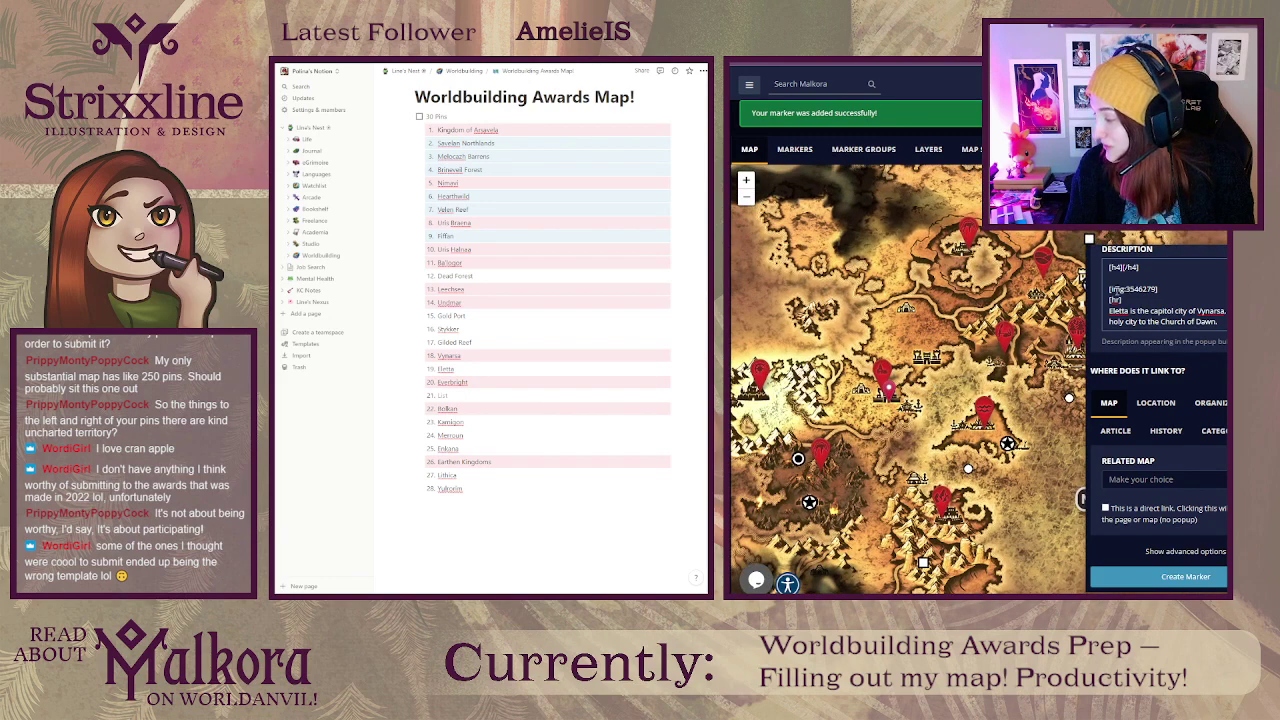
pyautogui.click(1121, 267)
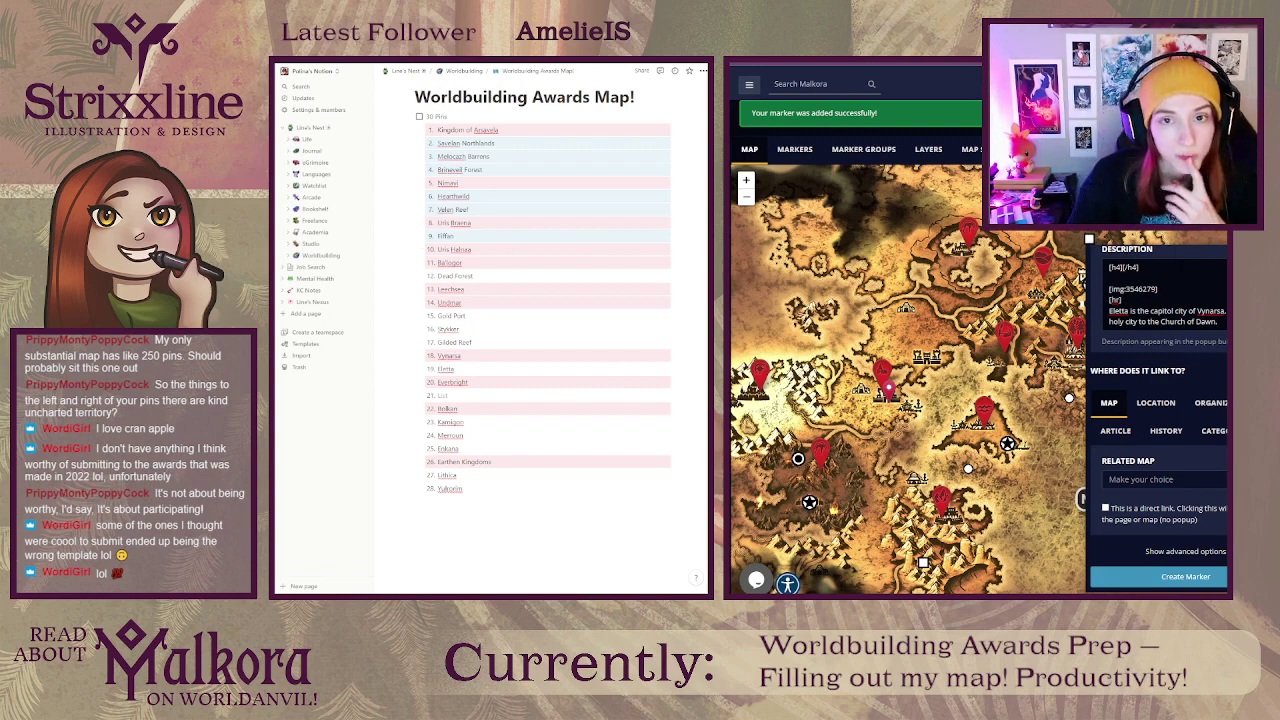
# Step: Return to the World Anvil article list and run a full search for "eletta"
pyautogui.click(486, 130)
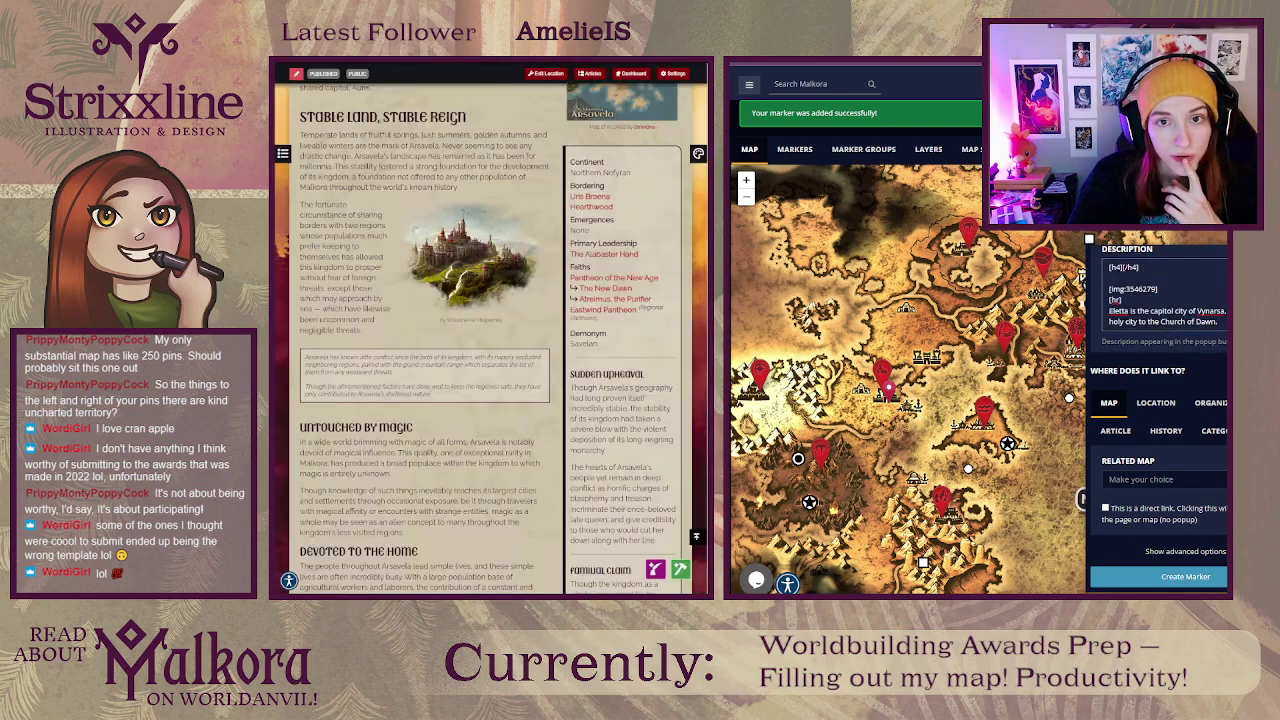
pyautogui.click(591, 73)
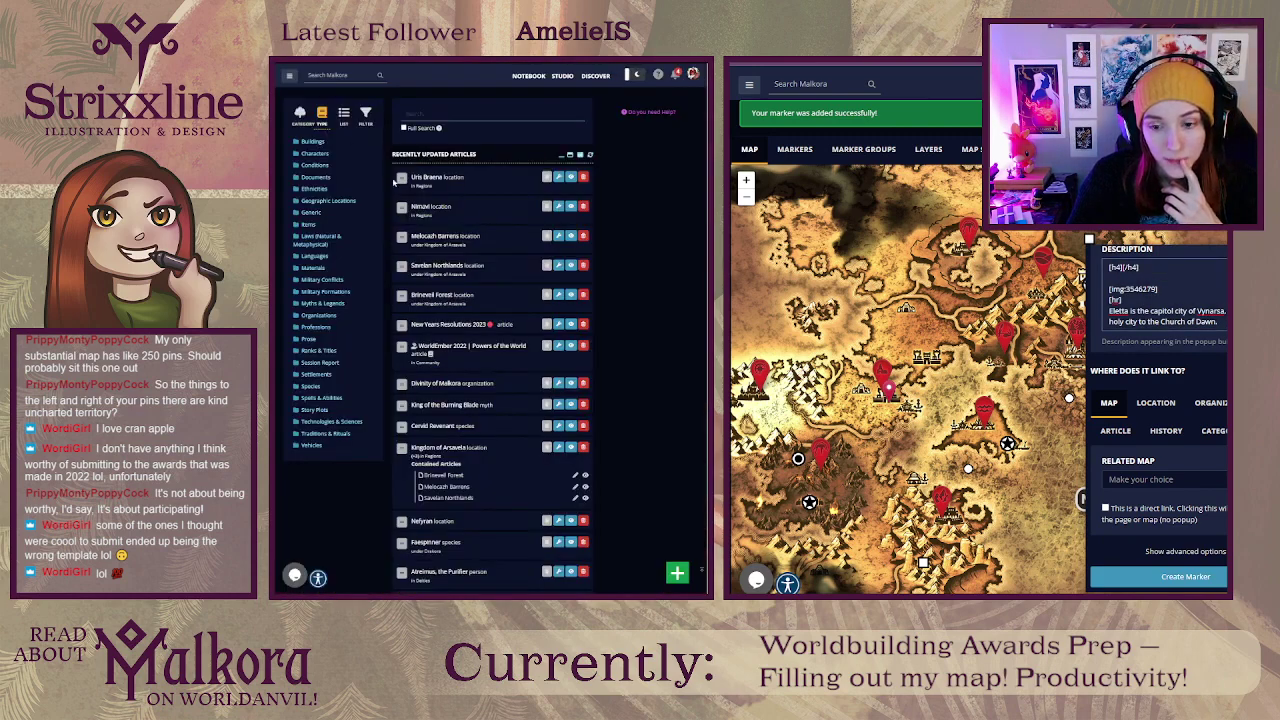
pyautogui.click(430, 112)
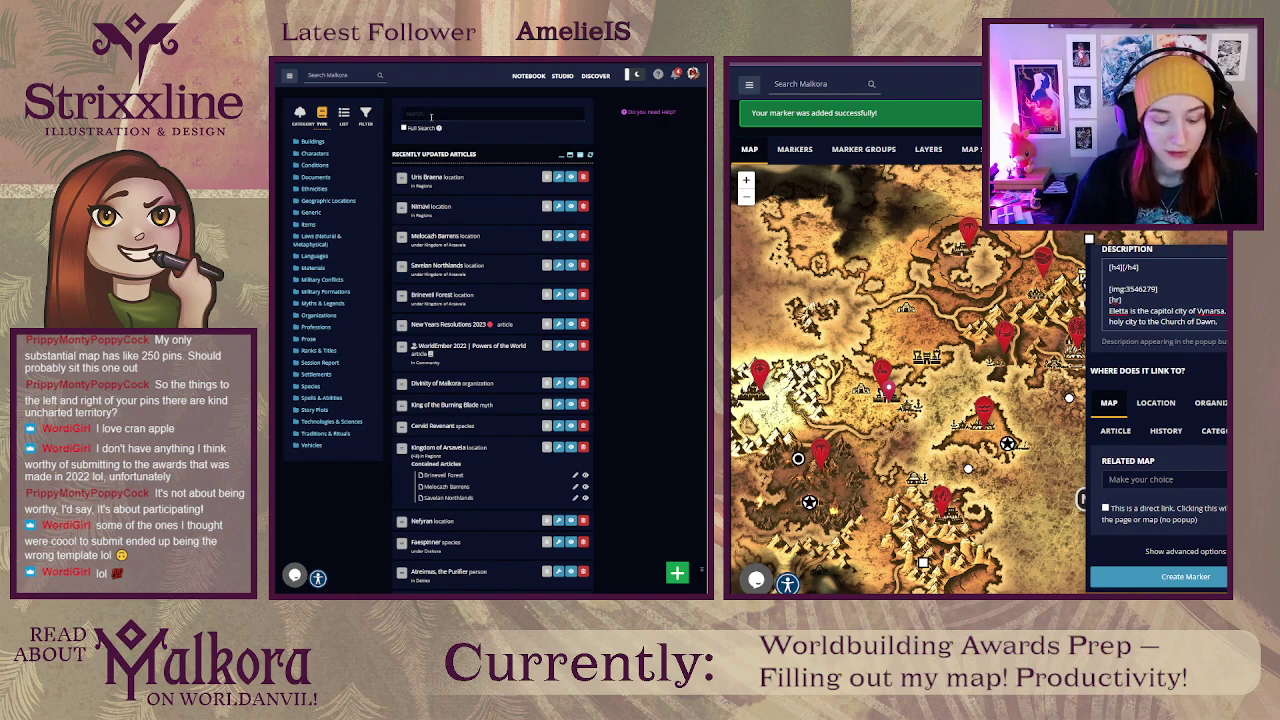
pyautogui.click(425, 127)
pyautogui.click(420, 113)
pyautogui.write('ele')
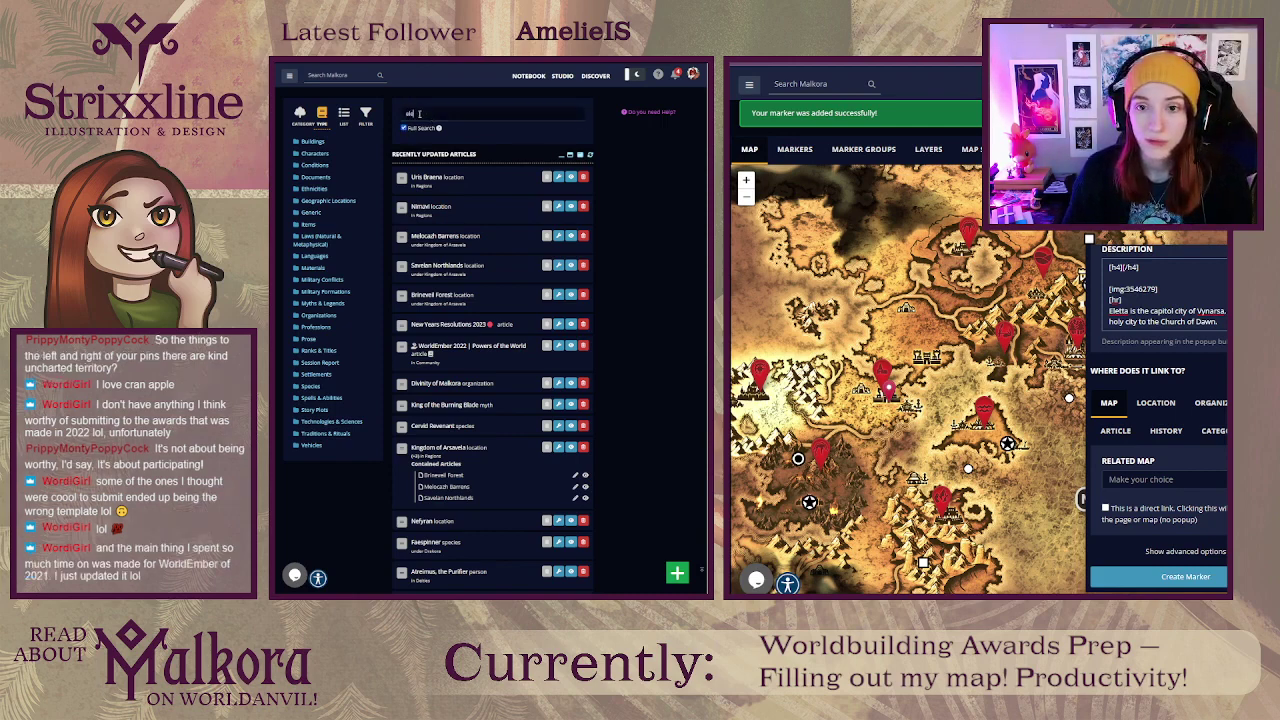
pyautogui.write('tta')
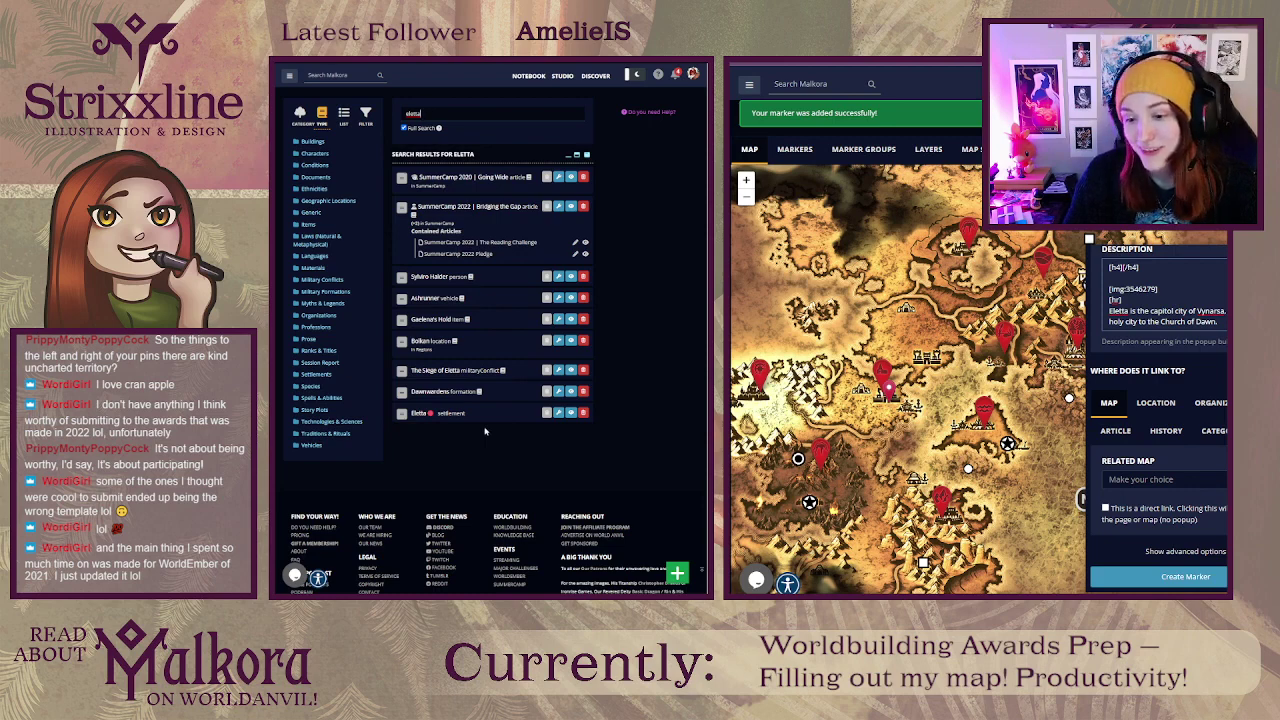
# Step: View the Gaelena's Hold article and read through its sections on the relic's origin, healing powers and conflict
pyautogui.click(572, 319)
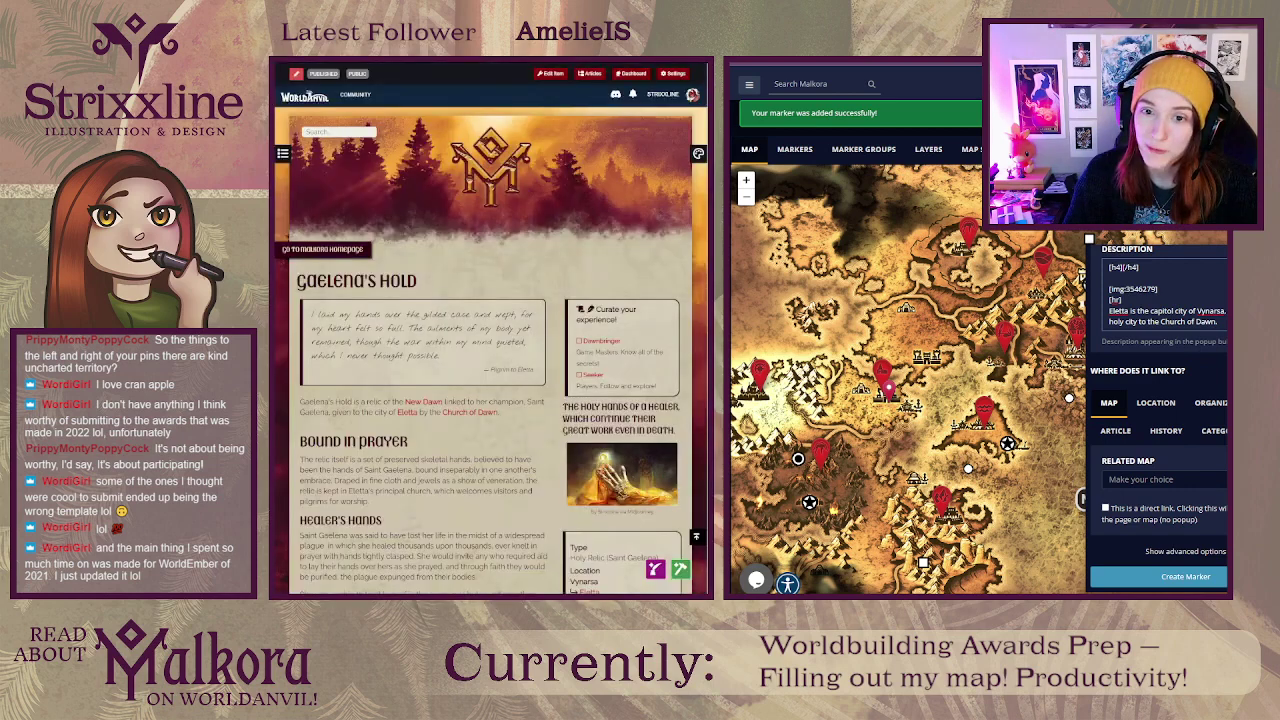
pyautogui.scroll(-1, 468, 284)
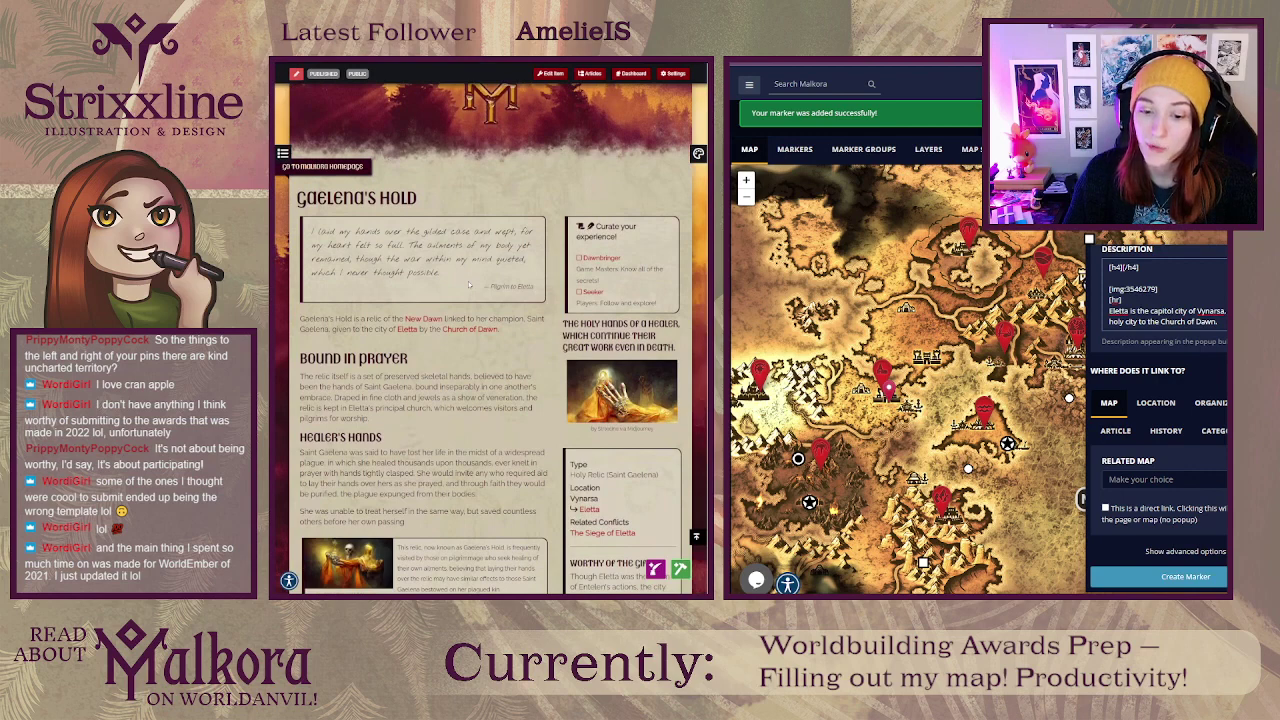
pyautogui.scroll(-1, 468, 284)
pyautogui.moveTo(468, 286)
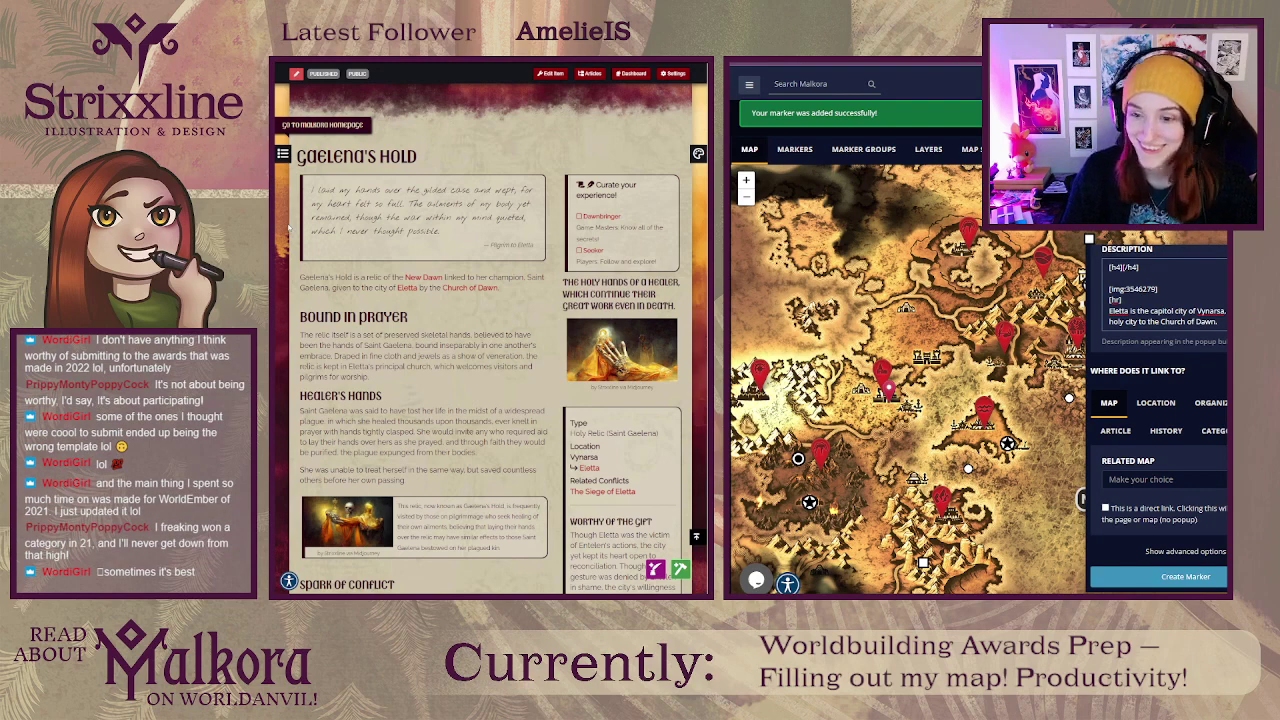
pyautogui.scroll(-2, 534, 321)
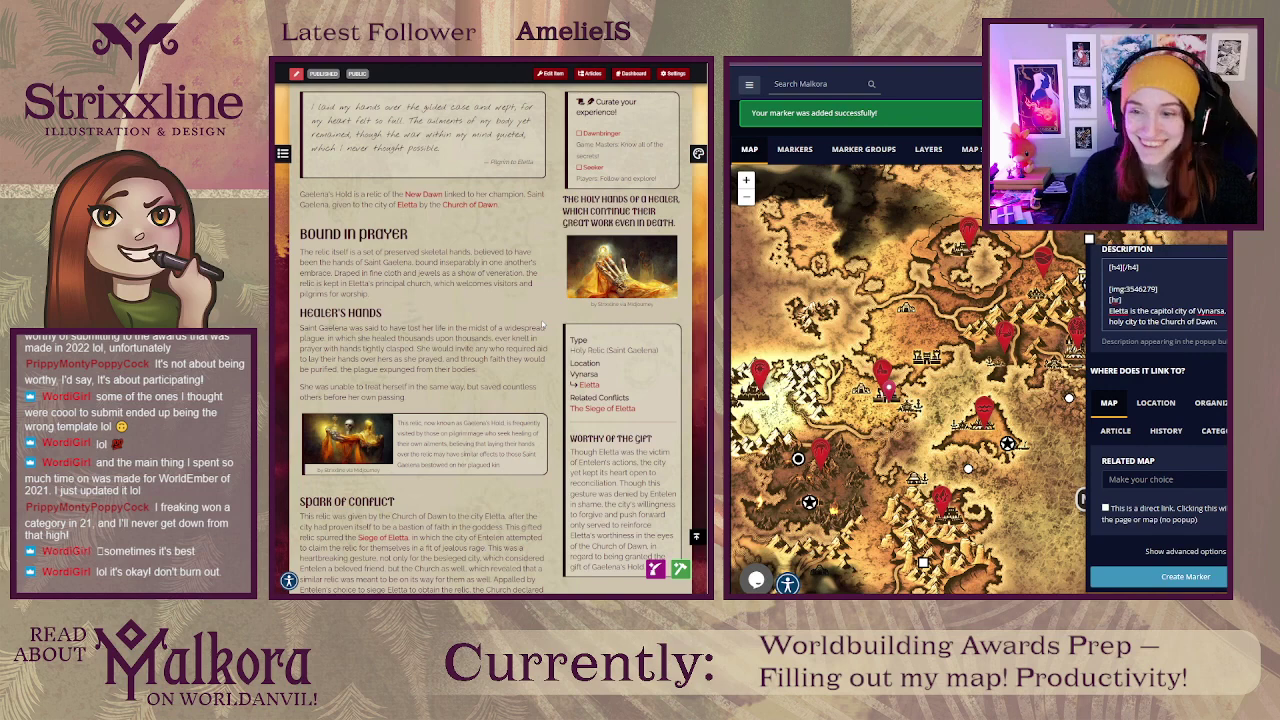
pyautogui.scroll(1, 543, 325)
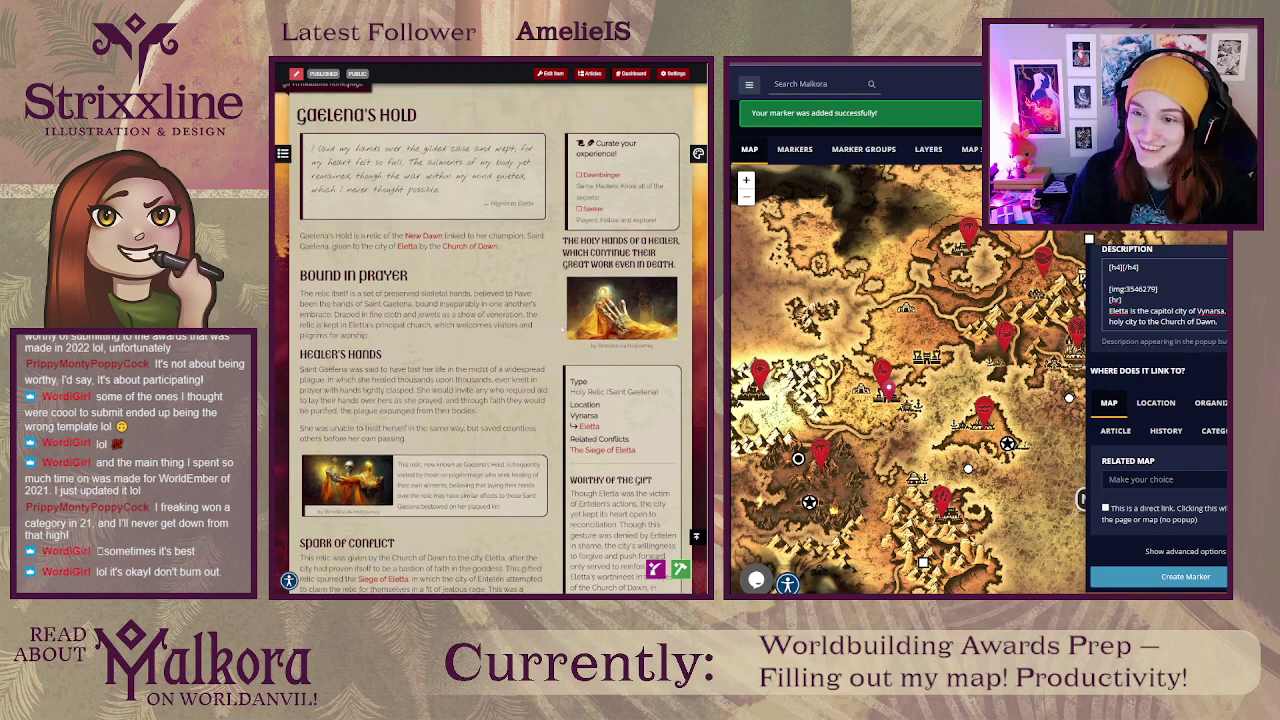
pyautogui.scroll(-2, 563, 327)
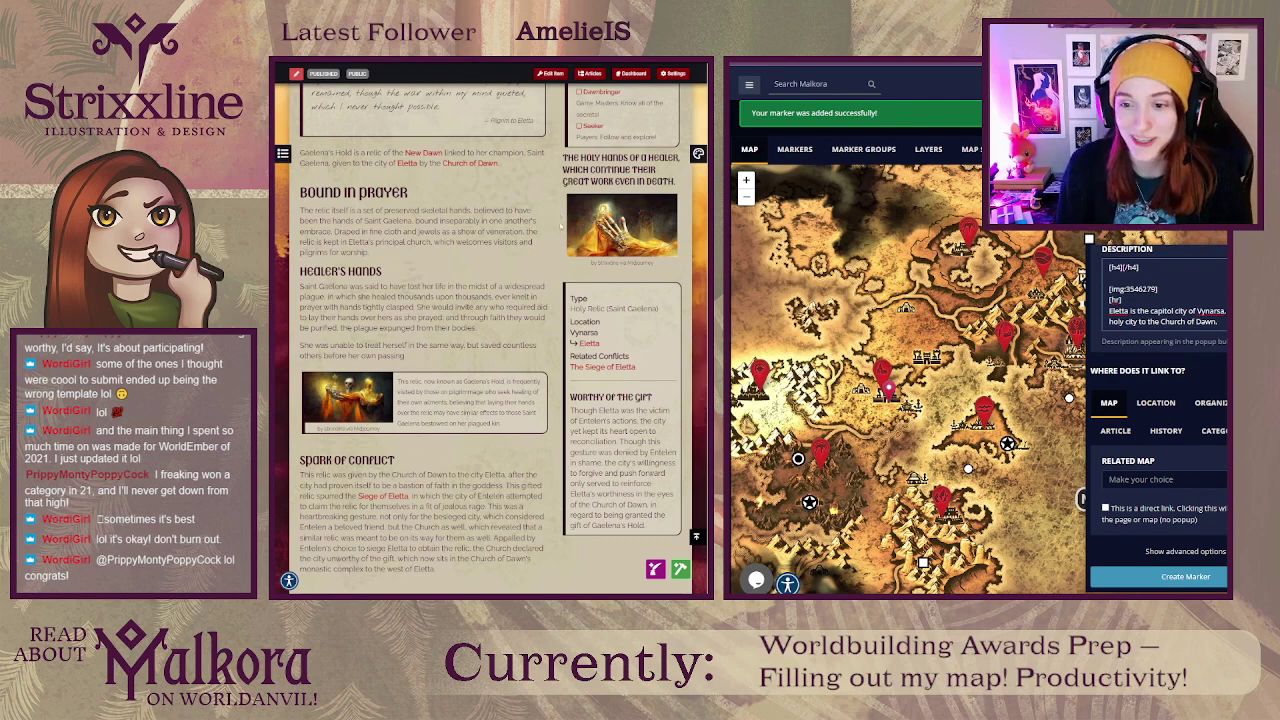
pyautogui.scroll(-2, 554, 234)
pyautogui.scroll(-2, 554, 234)
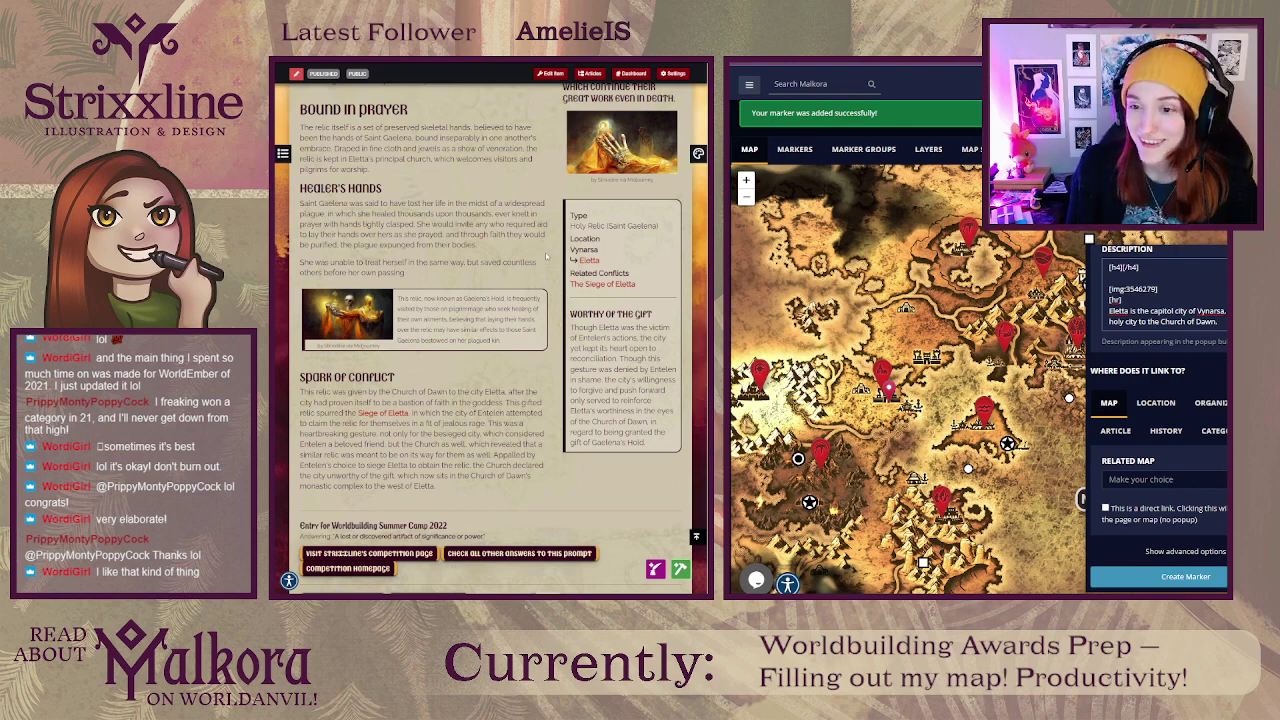
pyautogui.scroll(-1, 546, 262)
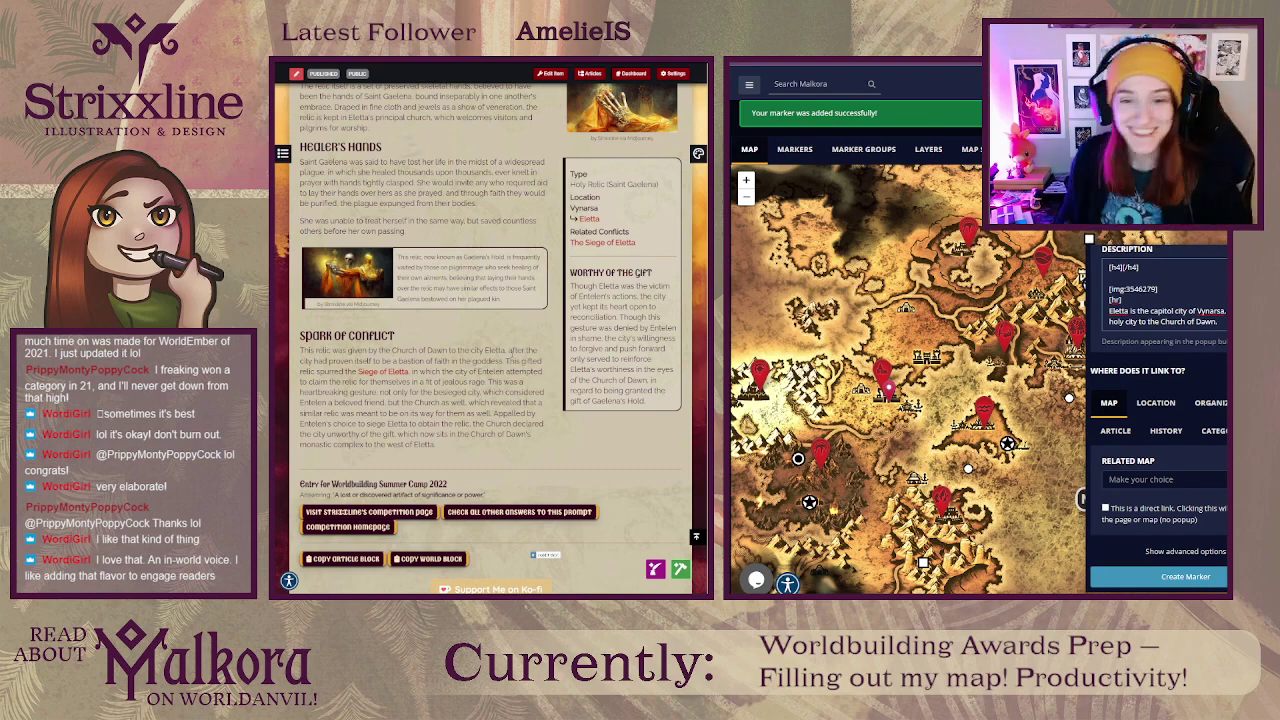
# Step: Finish reading the Gaelena's Hold article and return to its introduction and Bound in Prayer section
pyautogui.scroll(-1, 555, 290)
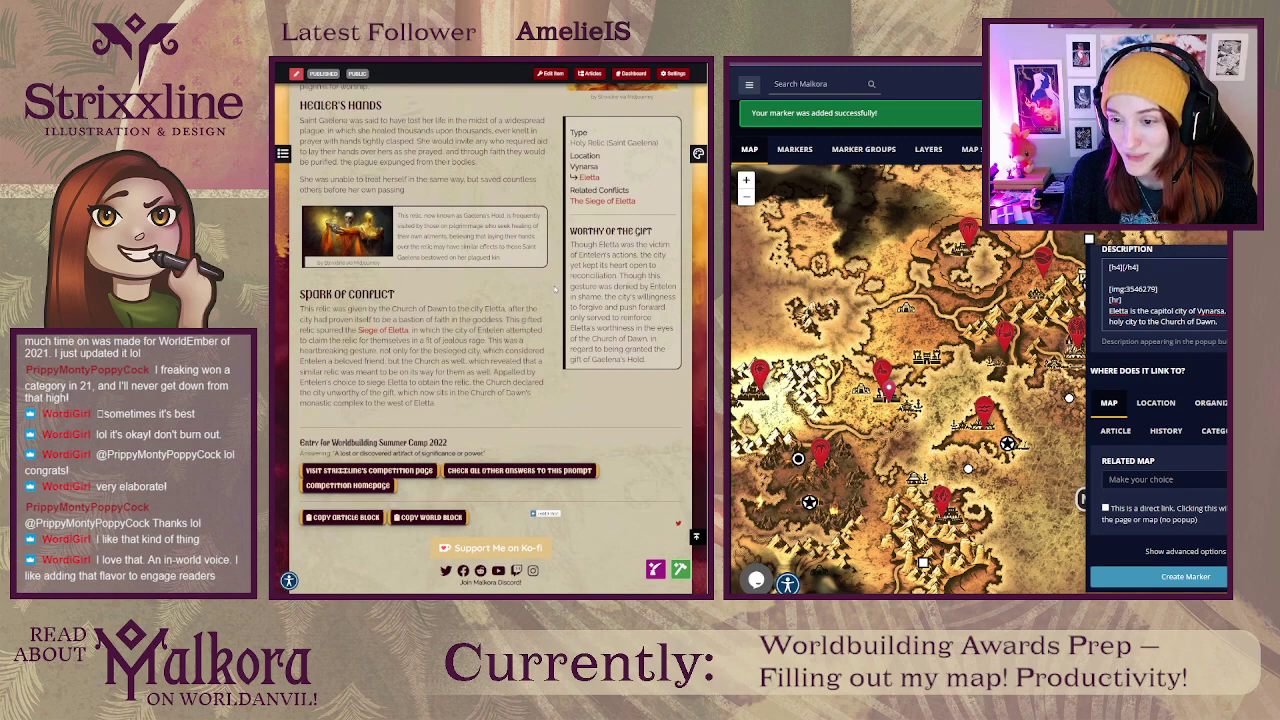
pyautogui.scroll(9, 555, 290)
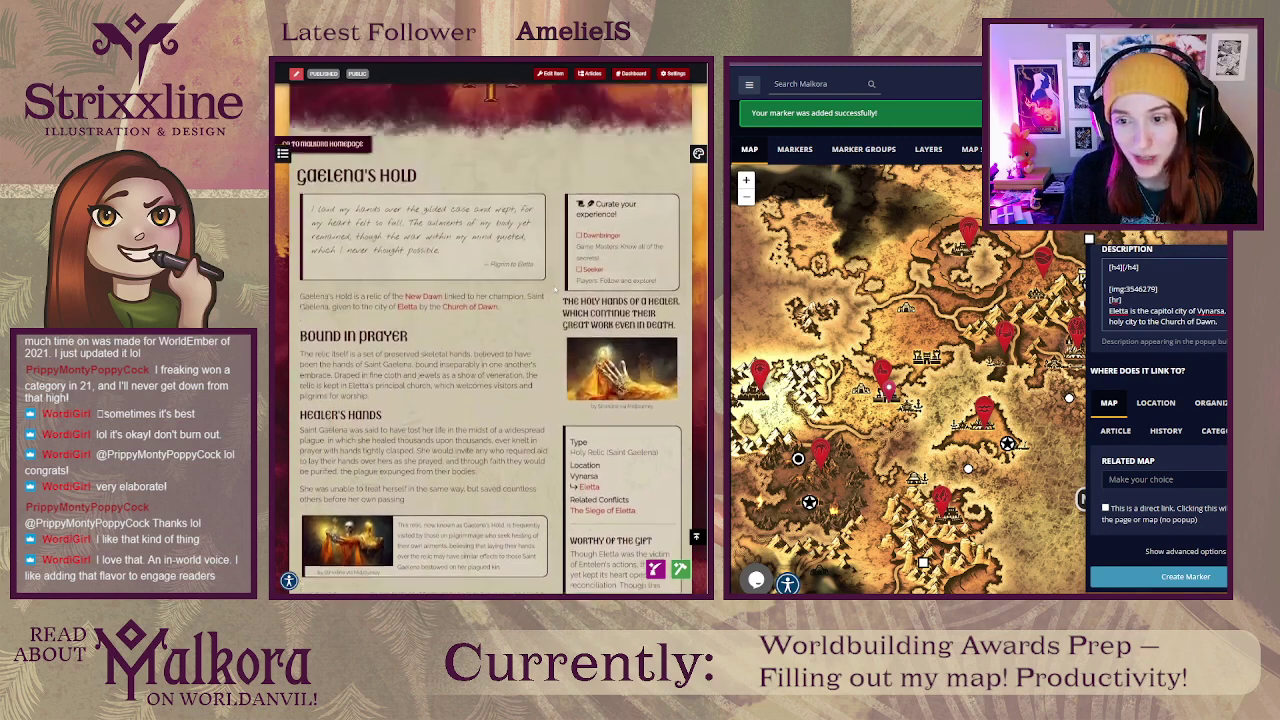
pyautogui.scroll(-2, 554, 289)
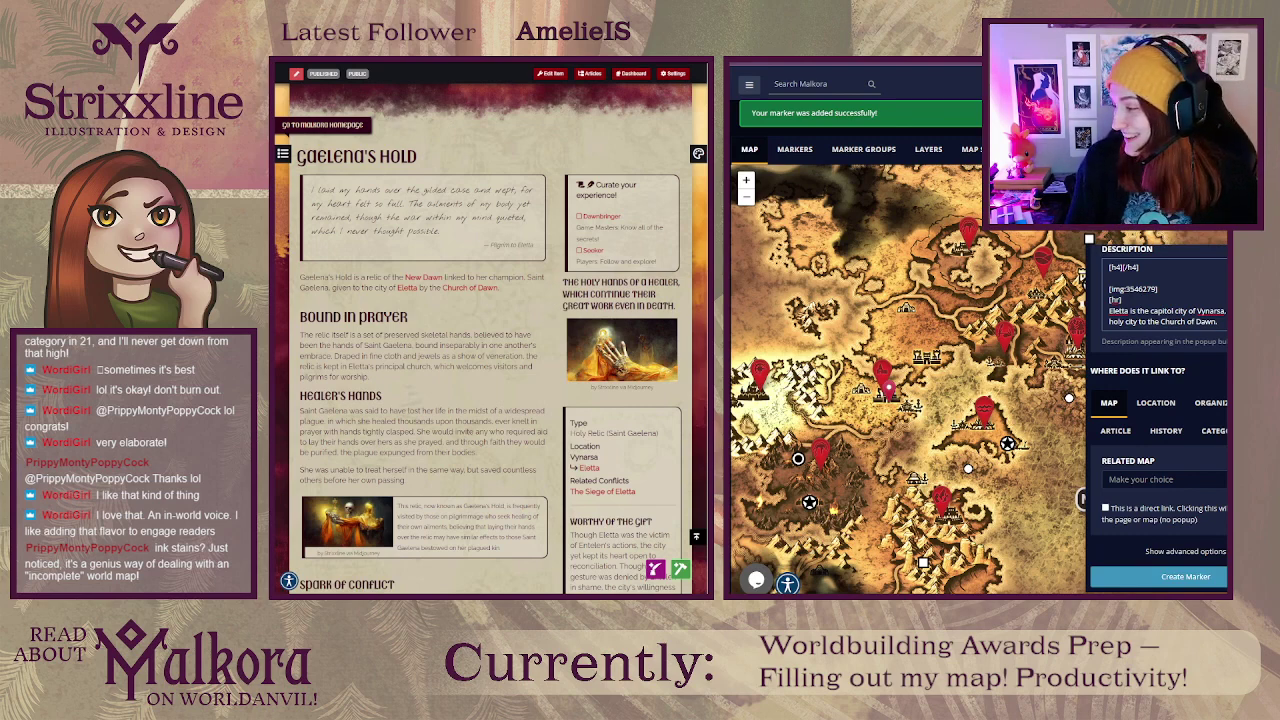
# Step: Switch to the map's full viewing page and examine it from the Nefyran continent across to the handwritten parchment note
pyautogui.hotkey('ctrl', 'Tab')
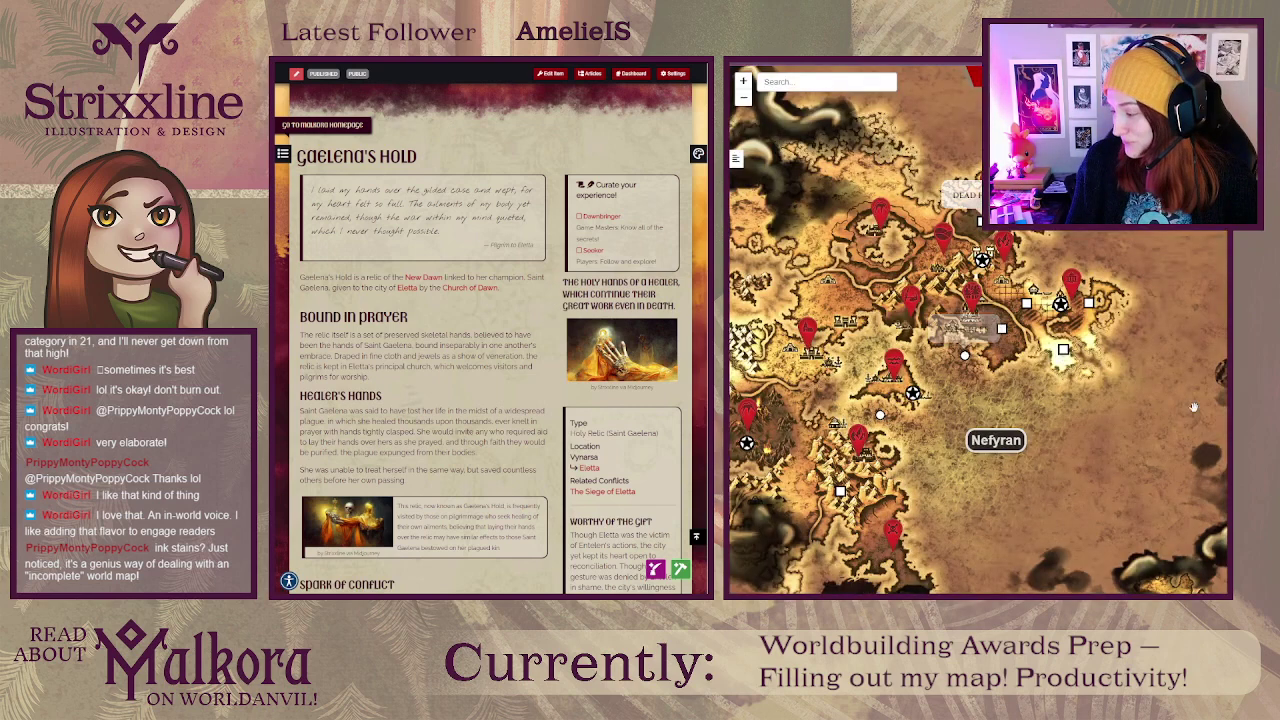
pyautogui.scroll(-2, 1040, 200)
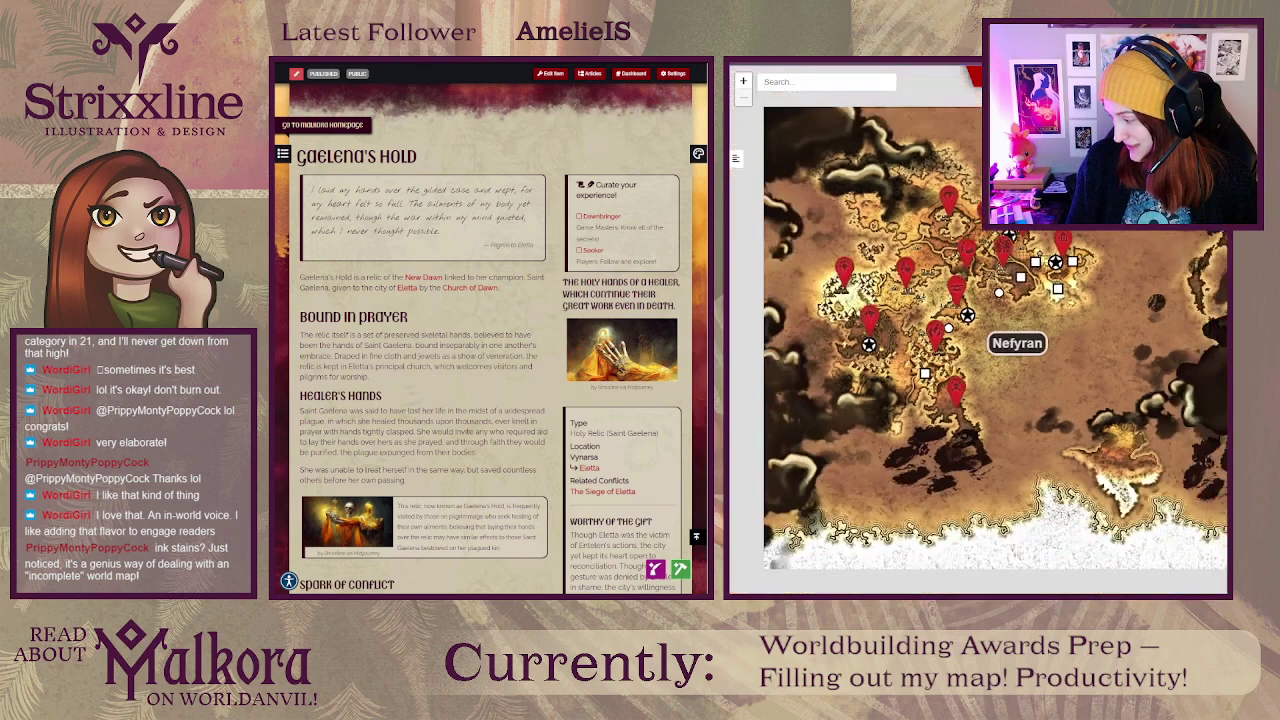
pyautogui.moveTo(1177, 279)
pyautogui.mouseDown()
pyautogui.moveTo(1080, 323)
pyautogui.moveTo(1086, 269)
pyautogui.moveTo(1142, 304)
pyautogui.moveTo(1199, 312)
pyautogui.moveTo(808, 276)
pyautogui.moveTo(700, 330)
pyautogui.moveTo(664, 420)
pyautogui.moveTo(866, 293)
pyautogui.mouseUp()
pyautogui.scroll(-2, 866, 293)
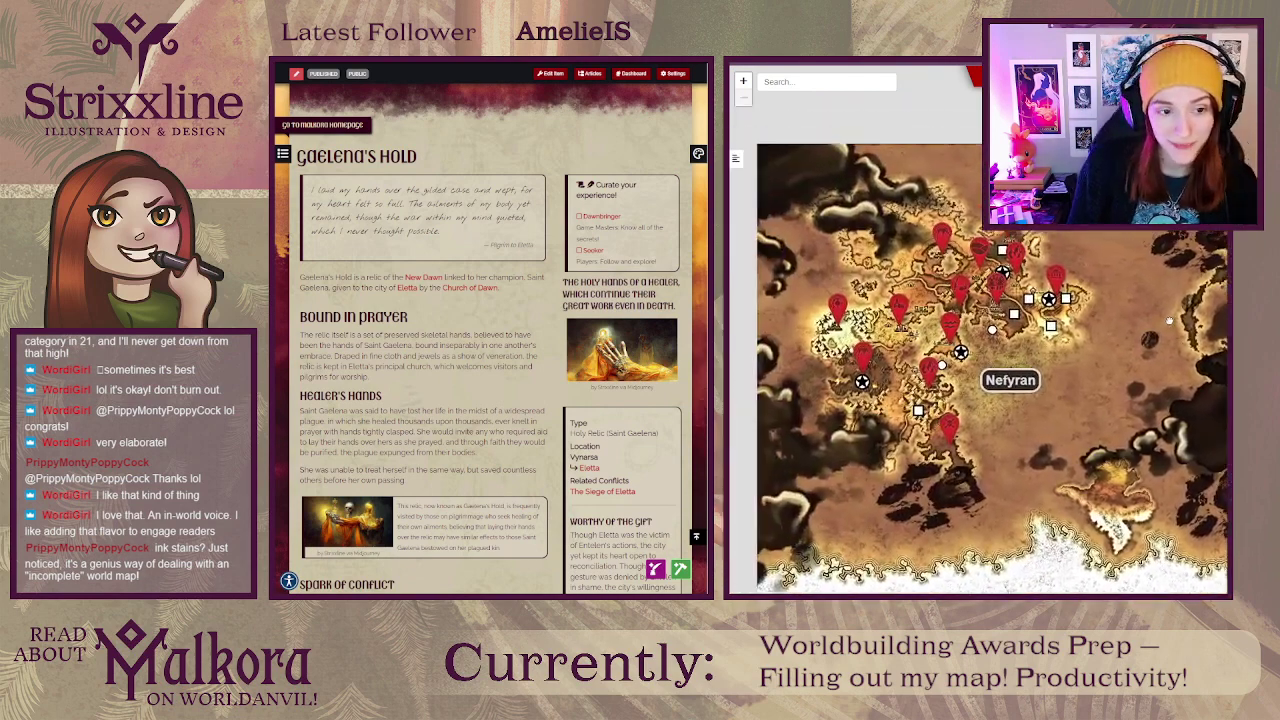
pyautogui.moveTo(1161, 310); pyautogui.dragTo(1140, 298)
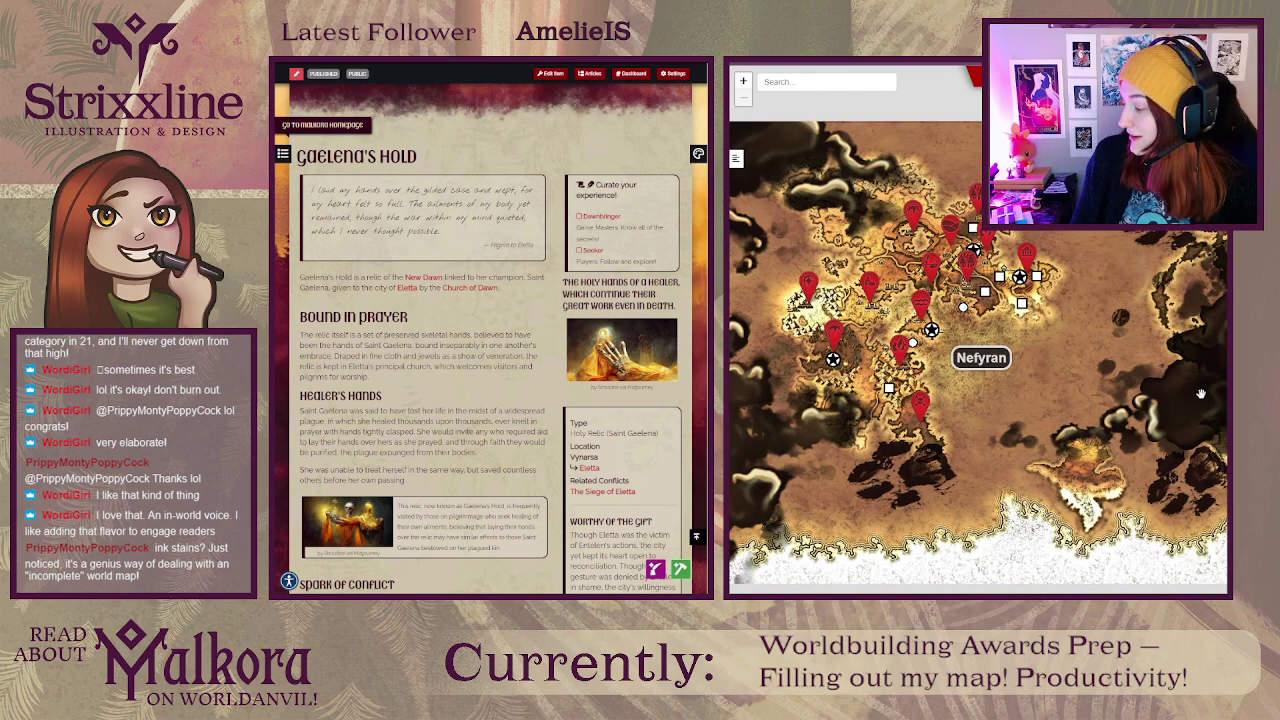
pyautogui.moveTo(1190, 378); pyautogui.dragTo(1119, 382)
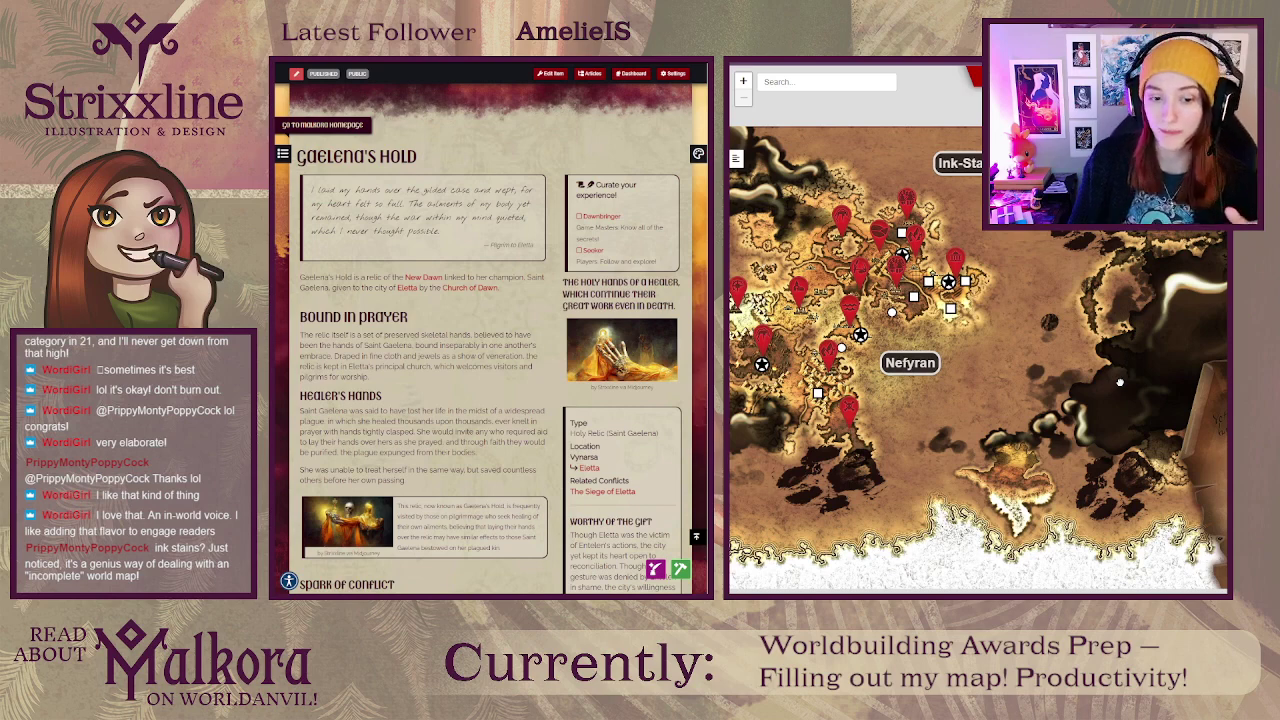
pyautogui.moveTo(1119, 381)
pyautogui.mouseDown()
pyautogui.moveTo(924, 378)
pyautogui.moveTo(948, 397)
pyautogui.moveTo(966, 381)
pyautogui.mouseUp()
pyautogui.scroll(2, 1121, 382)
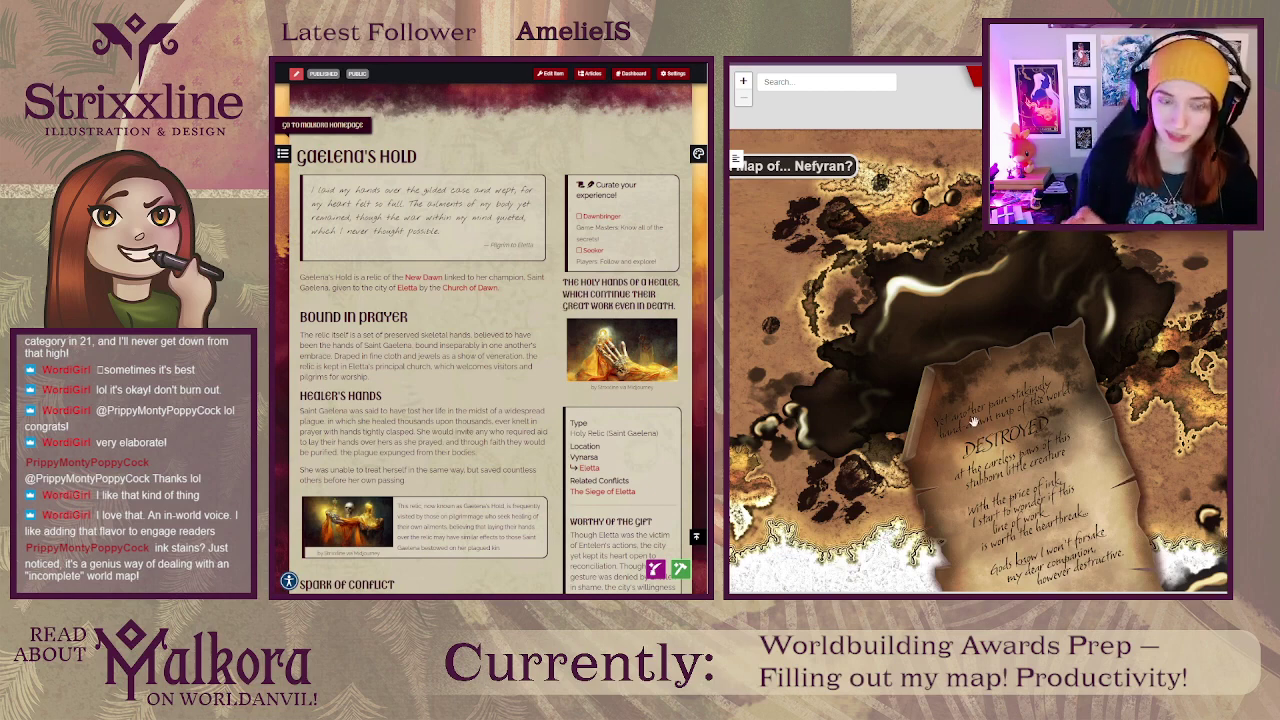
pyautogui.click(972, 422)
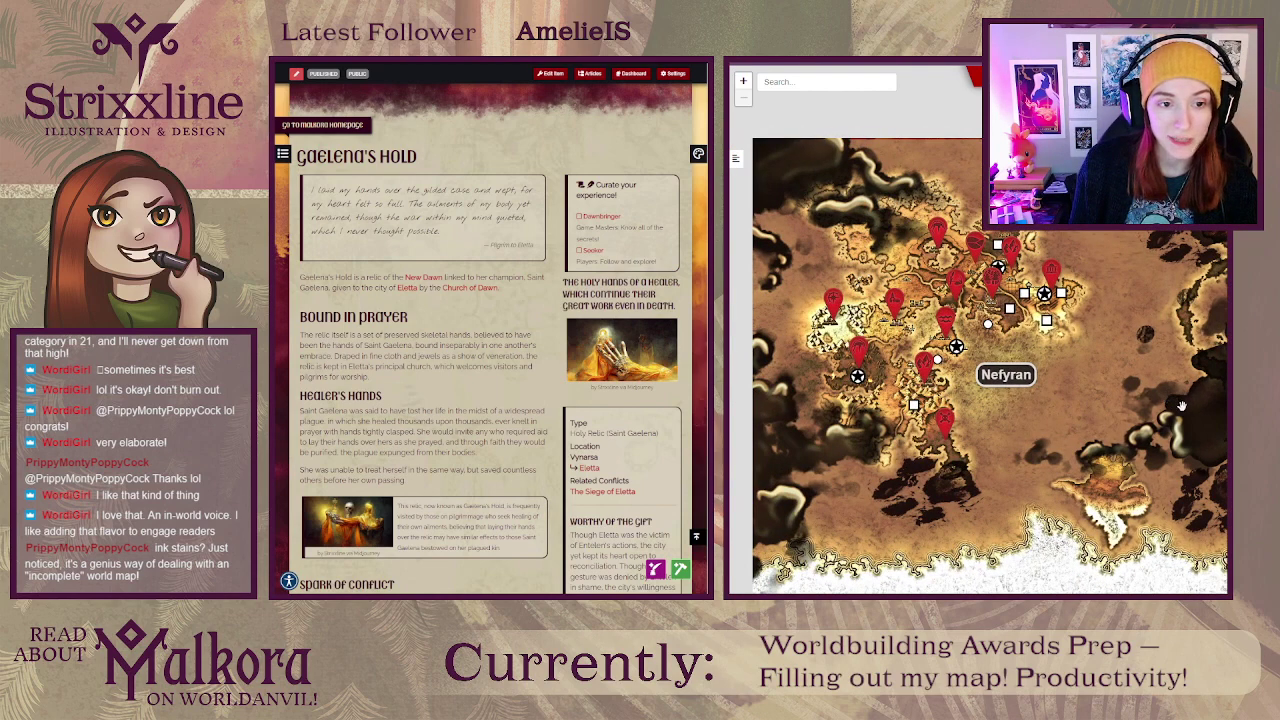
# Step: Examine the small southern island up close and compare it with the pinned Nefyran continent
pyautogui.scroll(3, 1160, 465)
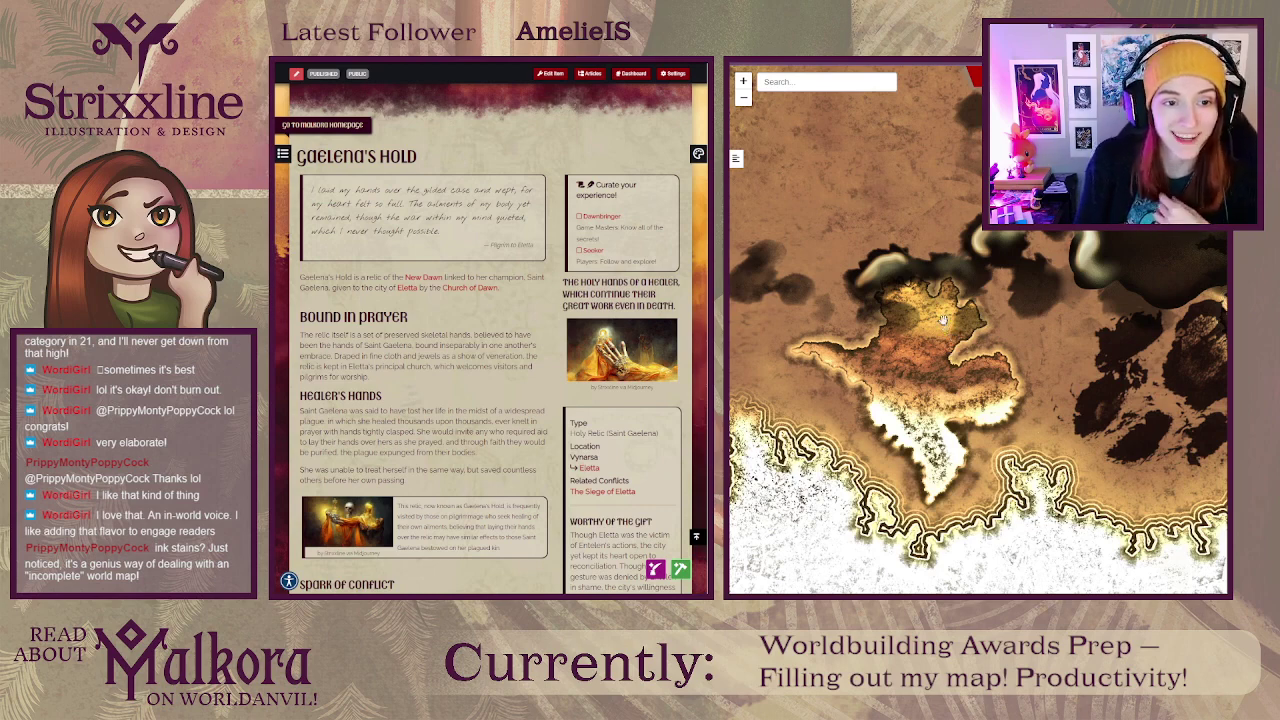
pyautogui.scroll(-3, 908, 287)
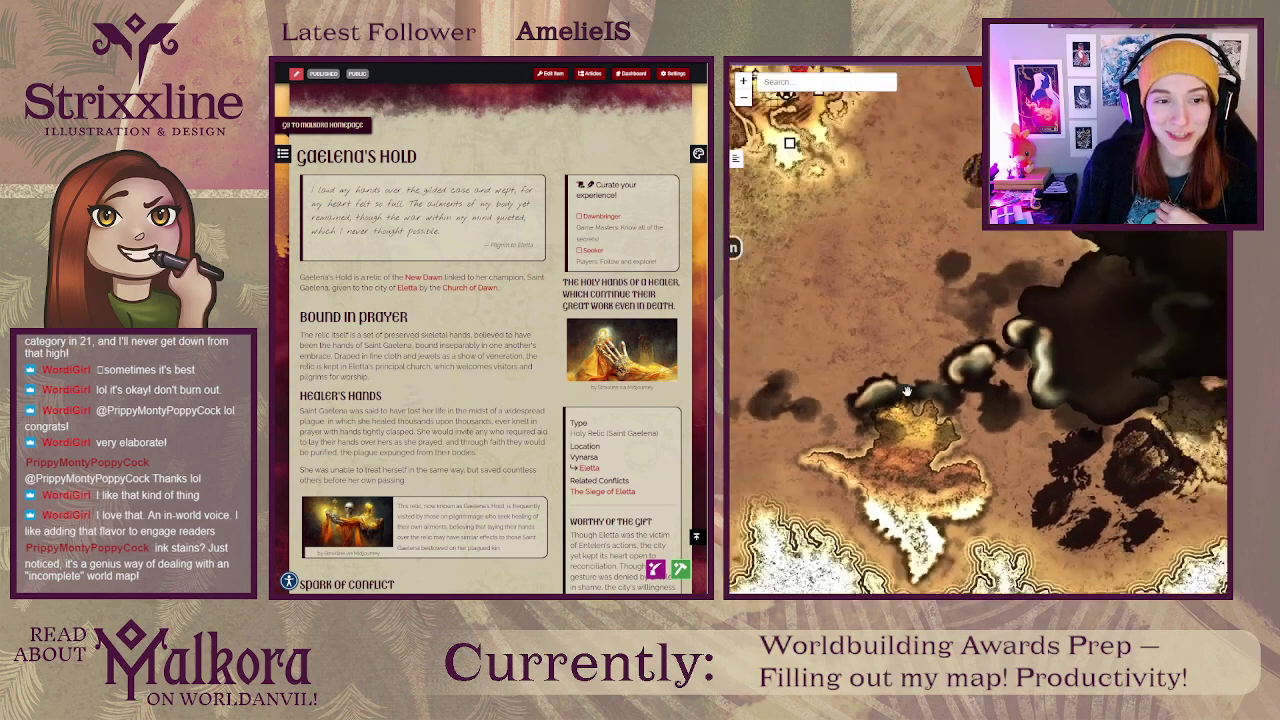
pyautogui.moveTo(1017, 364); pyautogui.dragTo(1135, 377)
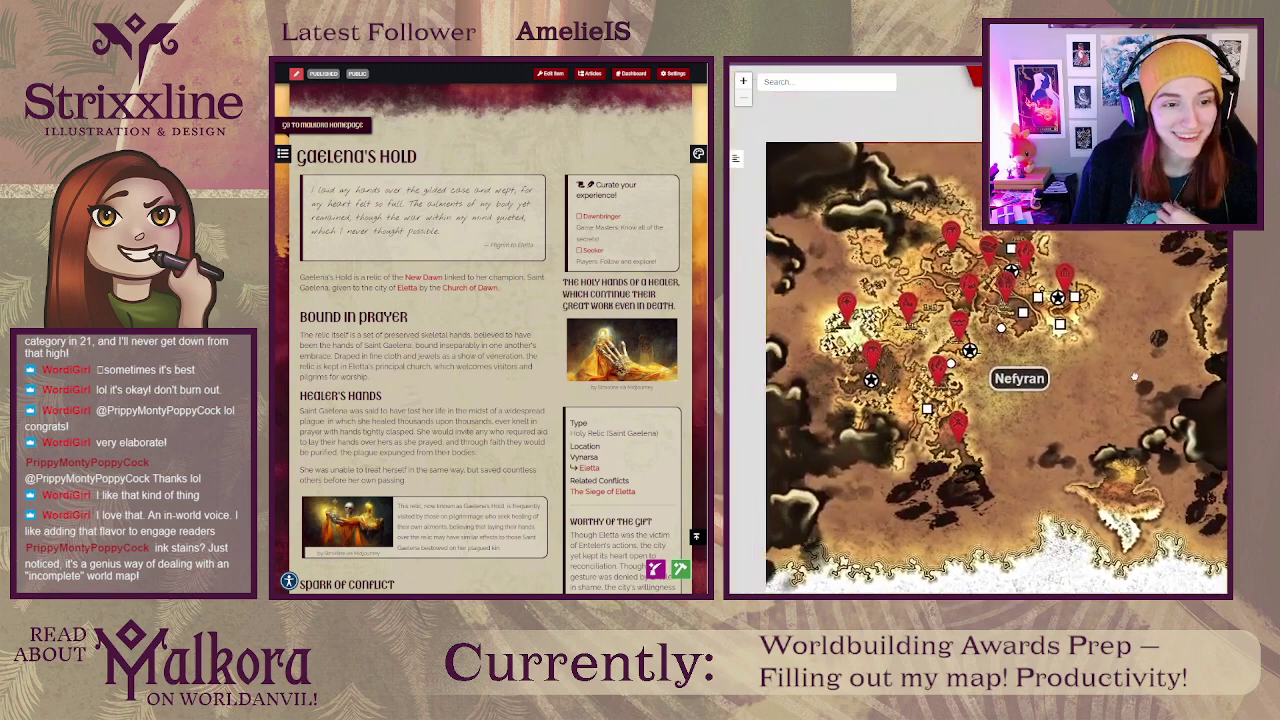
pyautogui.scroll(2, 1033, 432)
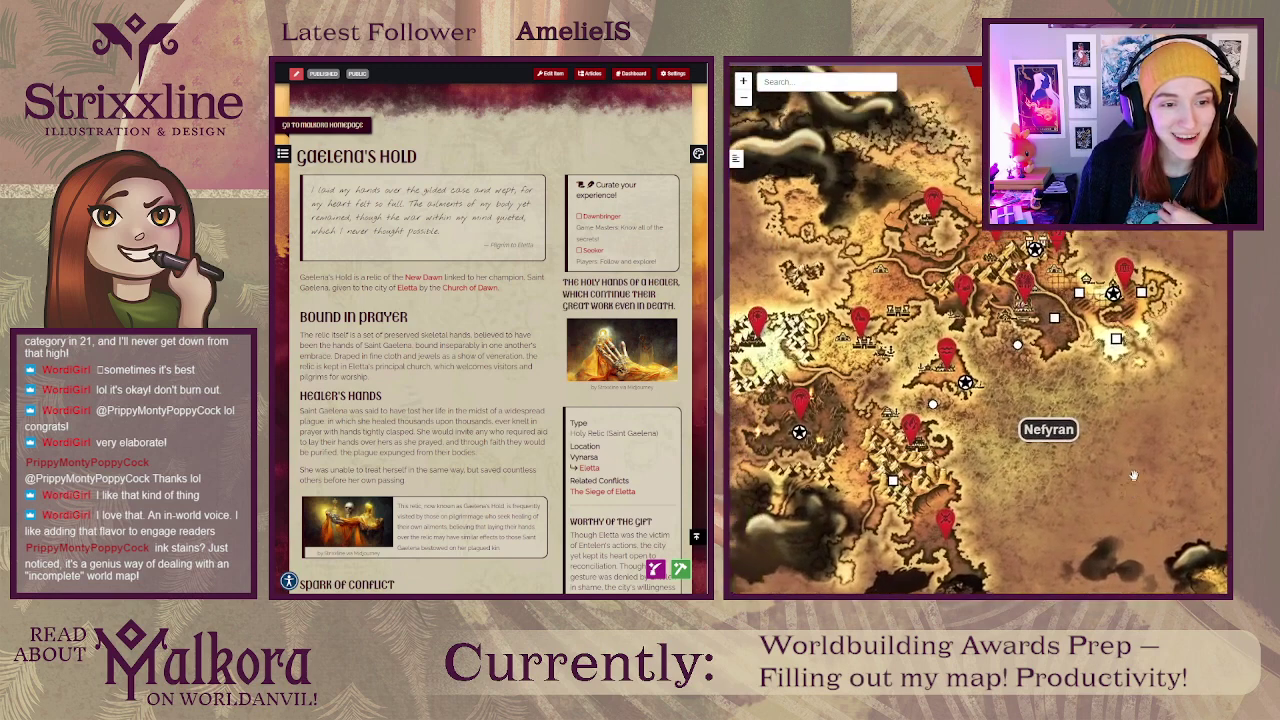
pyautogui.scroll(-2, 1136, 470)
pyautogui.scroll(2, 1146, 458)
pyautogui.scroll(-2, 1150, 440)
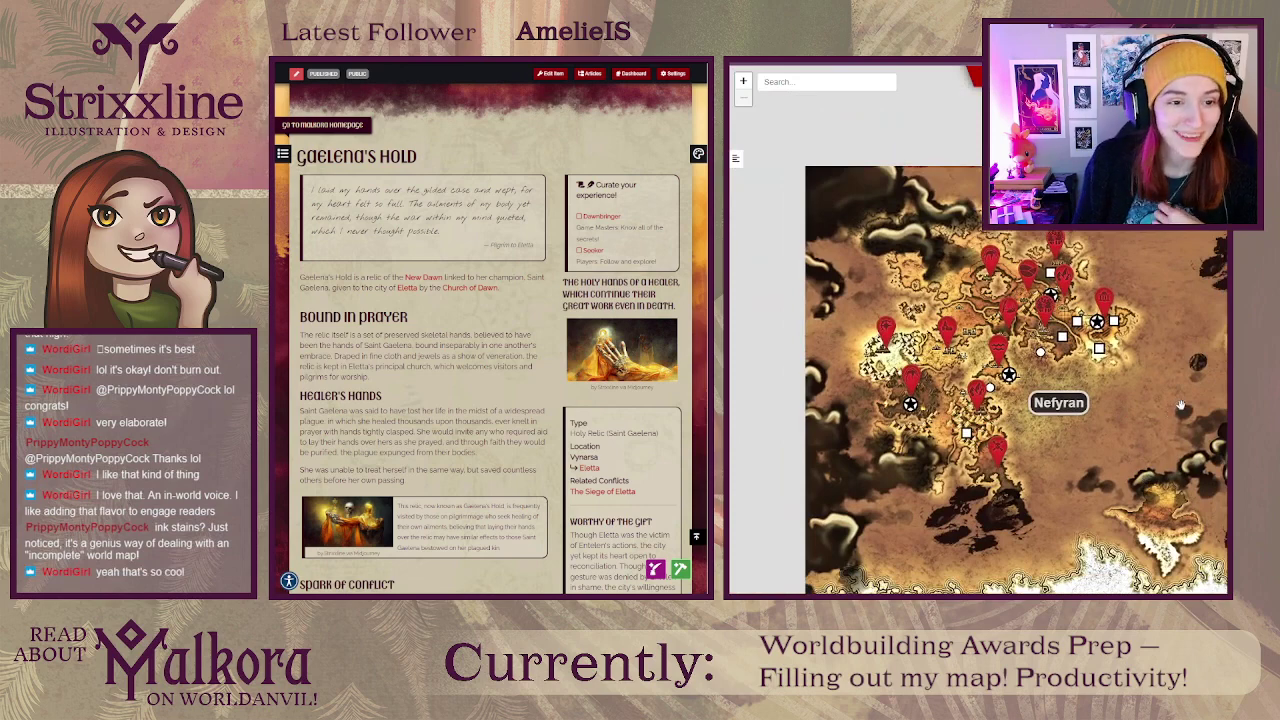
# Step: Inspect the spilled ink, the overturned glass bottle and the parchment note on the eastern part of the map
pyautogui.scroll(2, 1181, 407)
pyautogui.scroll(-2, 1054, 418)
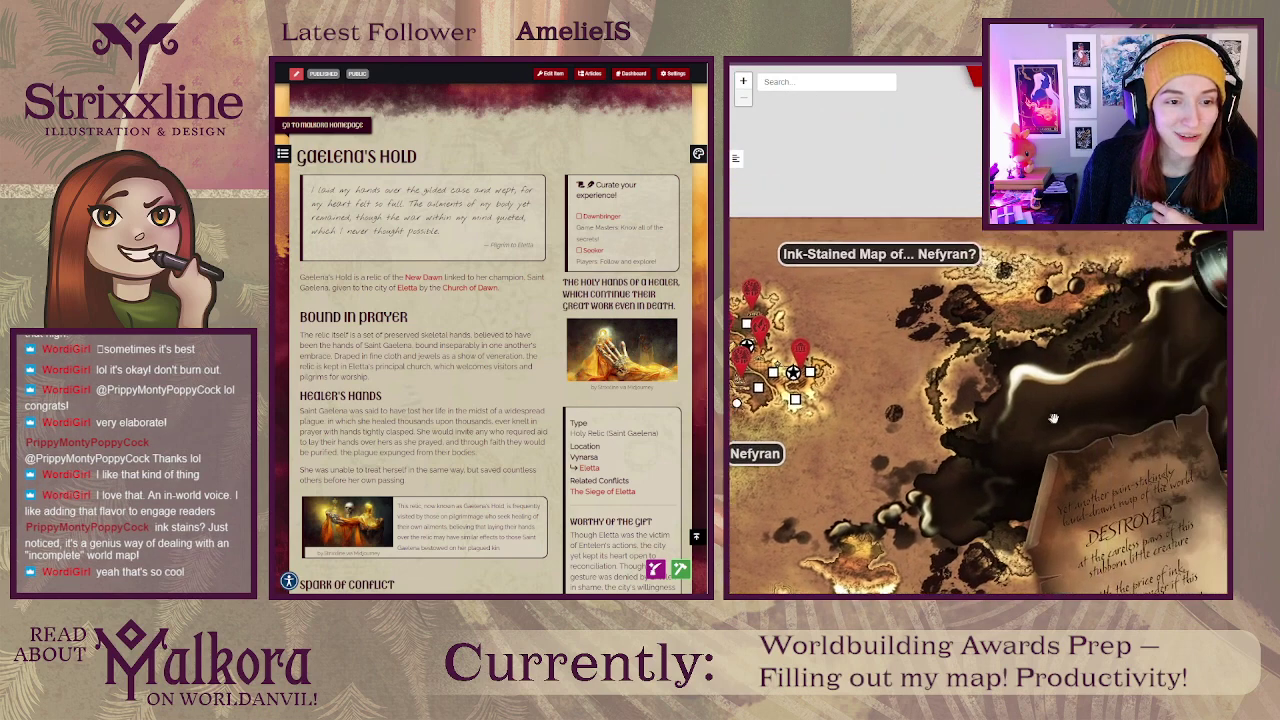
pyautogui.scroll(2, 1053, 418)
pyautogui.scroll(-2, 1035, 403)
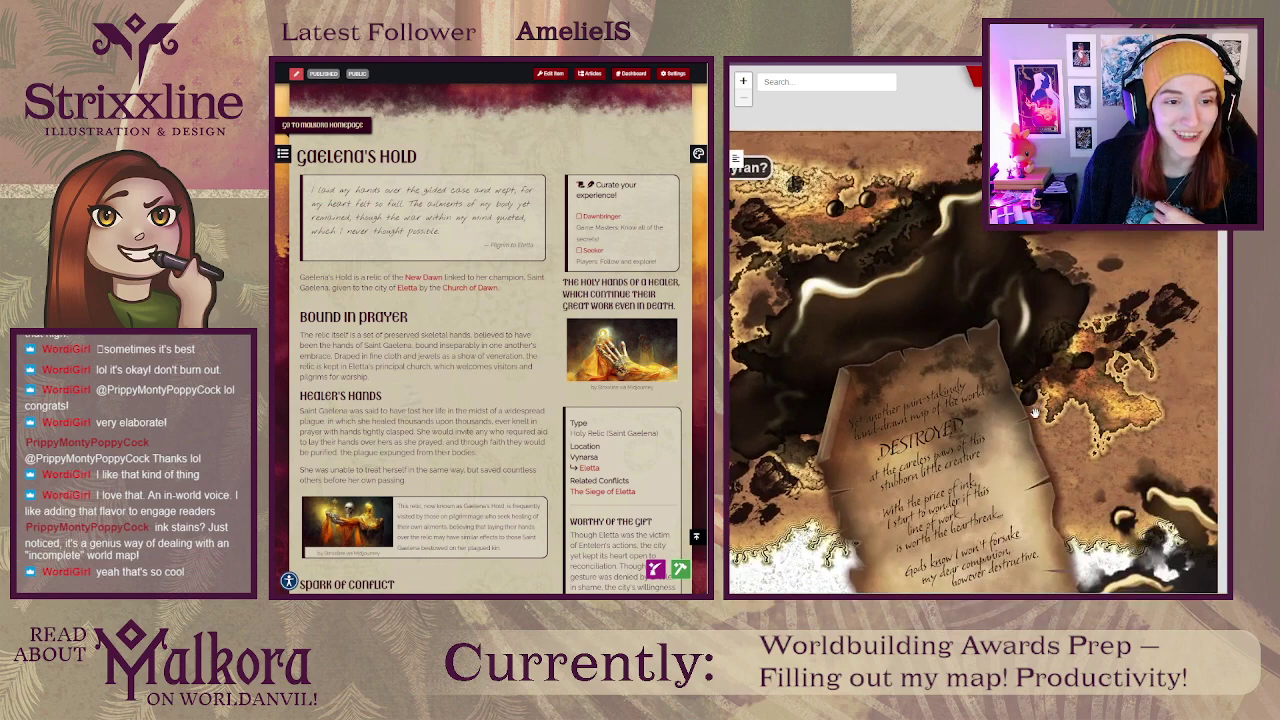
pyautogui.scroll(2, 1035, 412)
pyautogui.scroll(-3, 1020, 441)
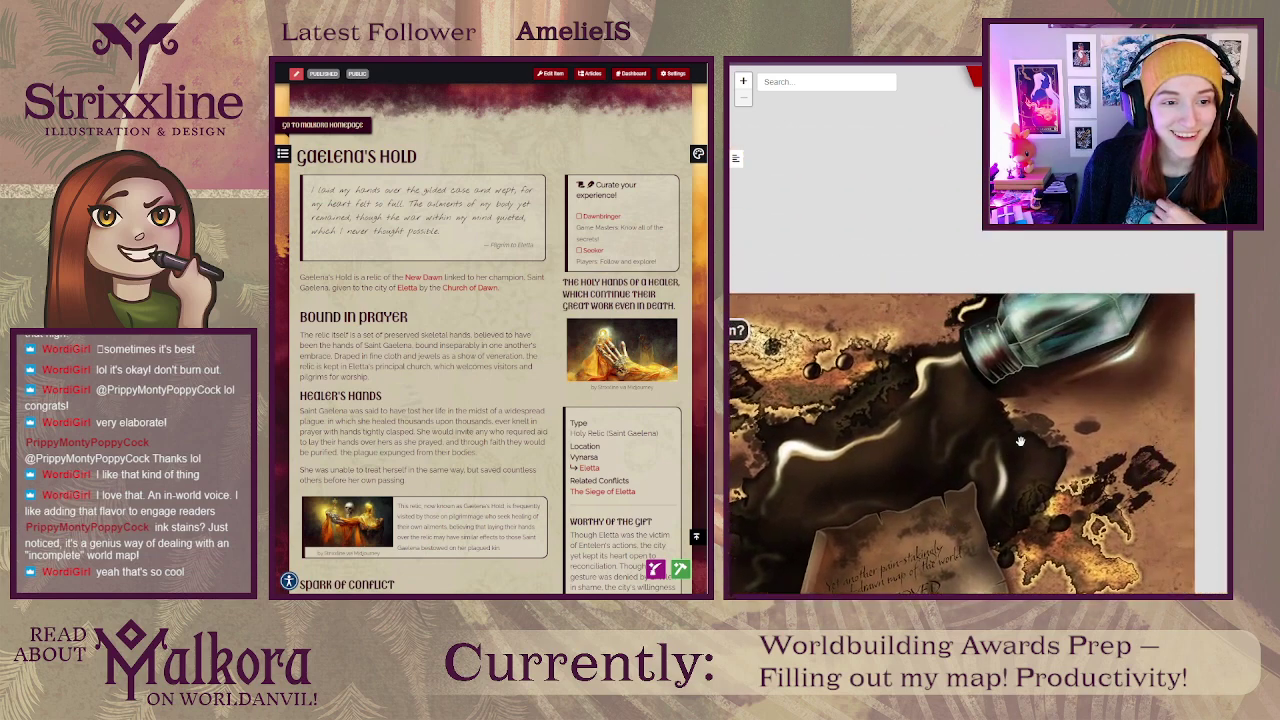
pyautogui.scroll(3, 1020, 441)
pyautogui.scroll(-1, 1028, 410)
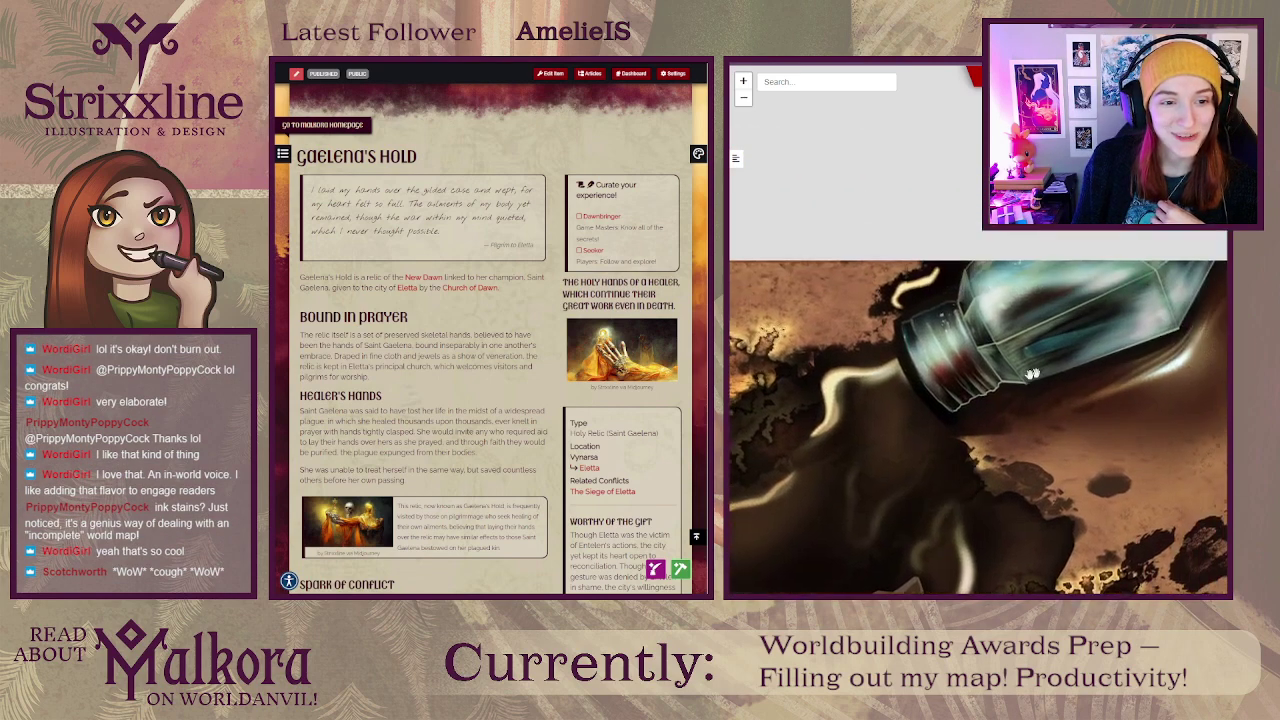
pyautogui.scroll(-1, 1062, 345)
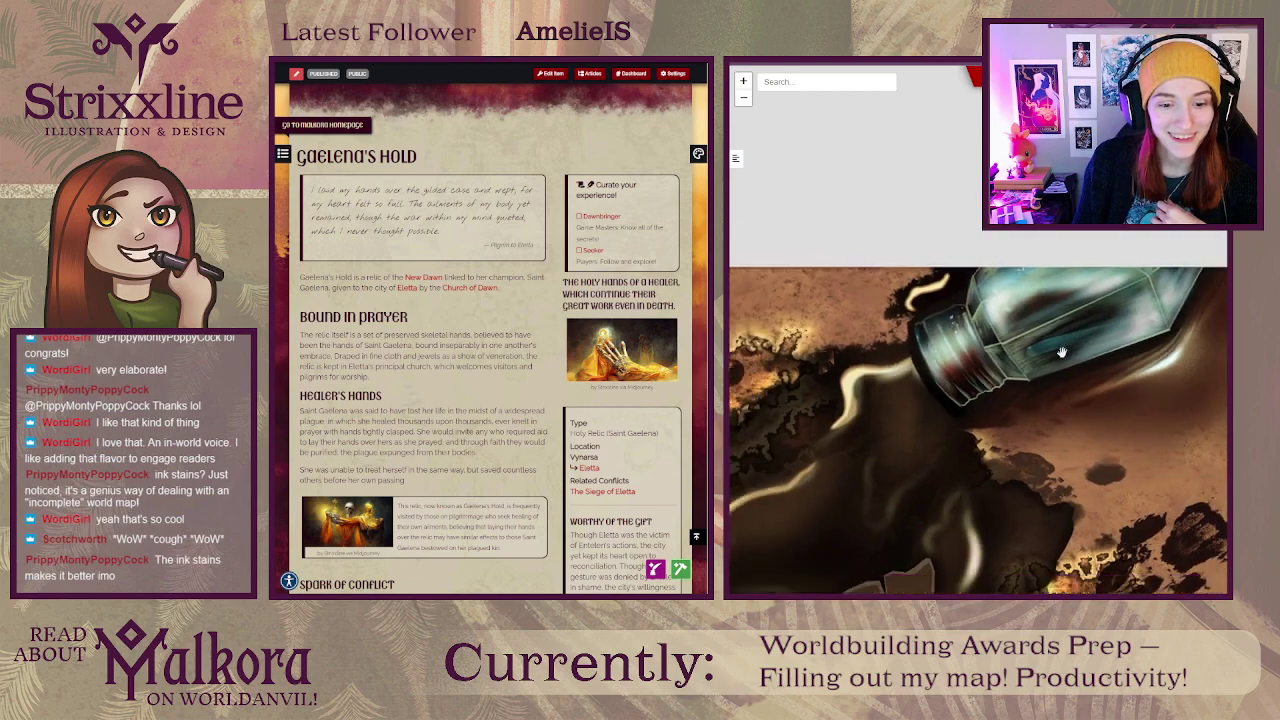
pyautogui.scroll(-1, 1062, 352)
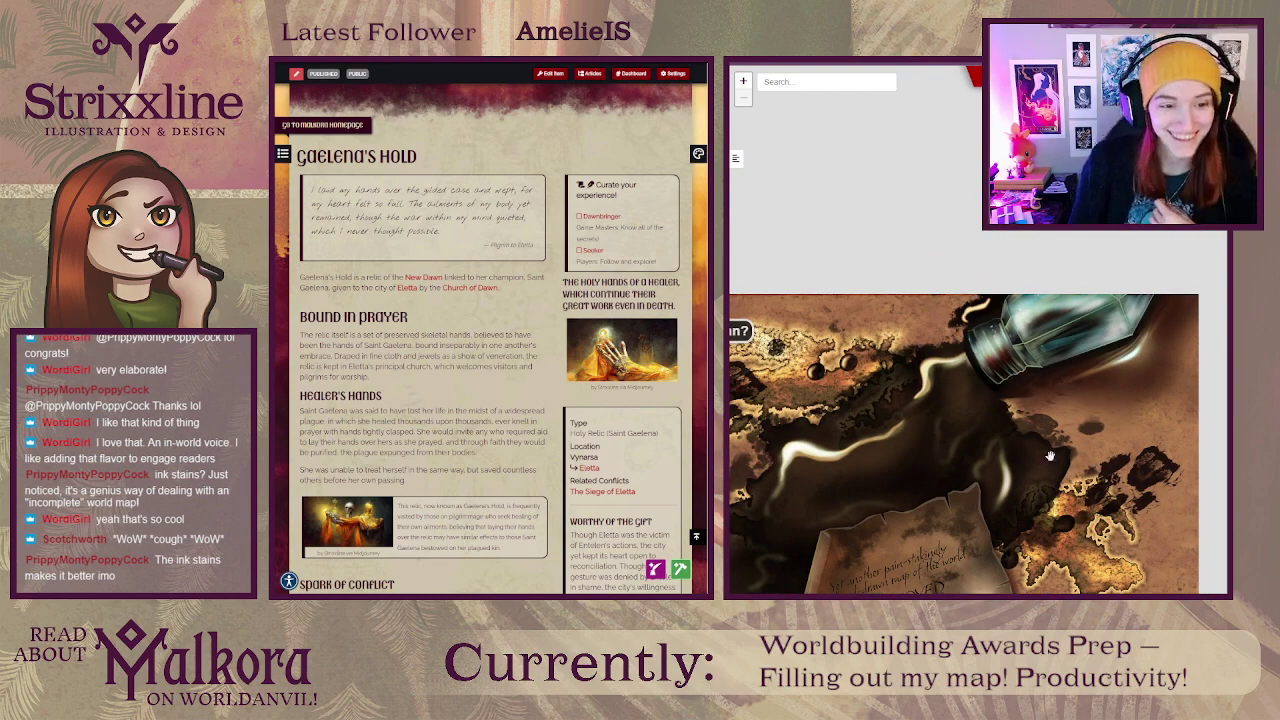
pyautogui.scroll(2, 1050, 357)
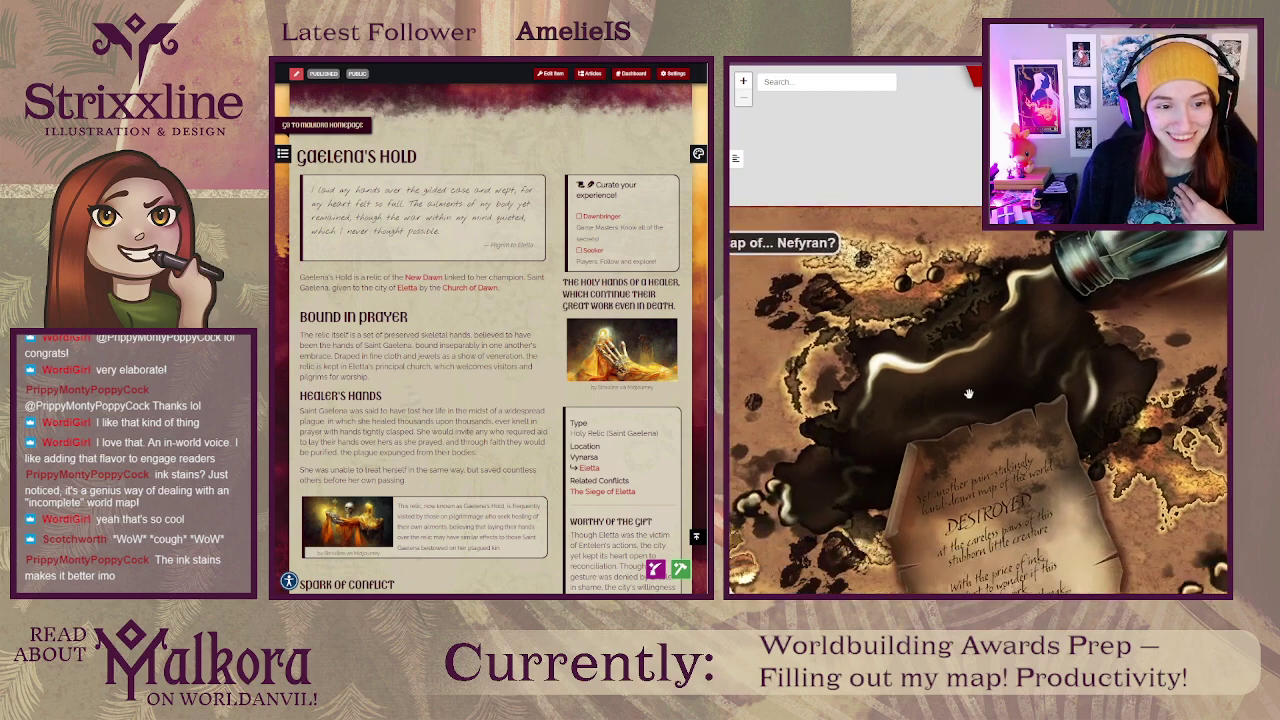
pyautogui.scroll(-1, 970, 400)
# Step: Examine the icy southern coast and the dark ink blots below Nefyran's southernmost pin
pyautogui.moveTo(990, 400)
pyautogui.mouseDown()
pyautogui.moveTo(1004, 426)
pyautogui.moveTo(921, 418)
pyautogui.moveTo(995, 388)
pyautogui.moveTo(1065, 330)
pyautogui.mouseUp()
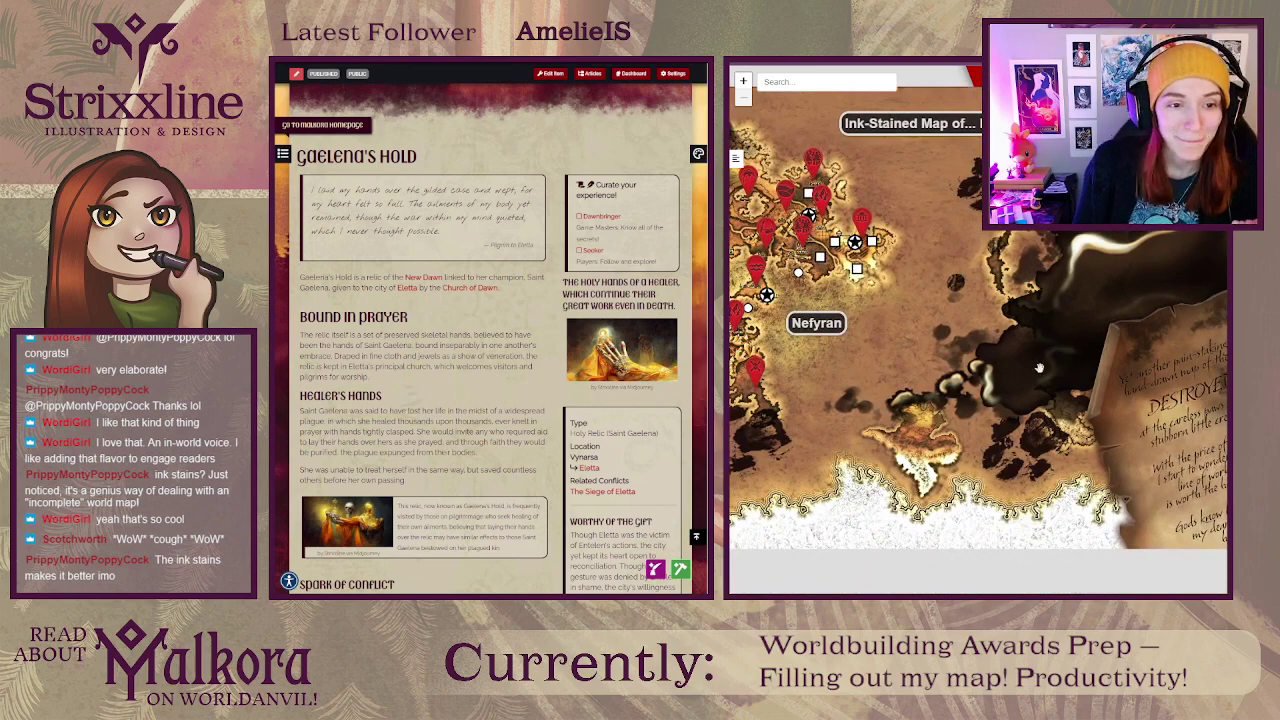
pyautogui.moveTo(1039, 368); pyautogui.dragTo(1165, 309)
pyautogui.moveTo(1063, 353); pyautogui.dragTo(1059, 421)
pyautogui.scroll(3, 985, 465)
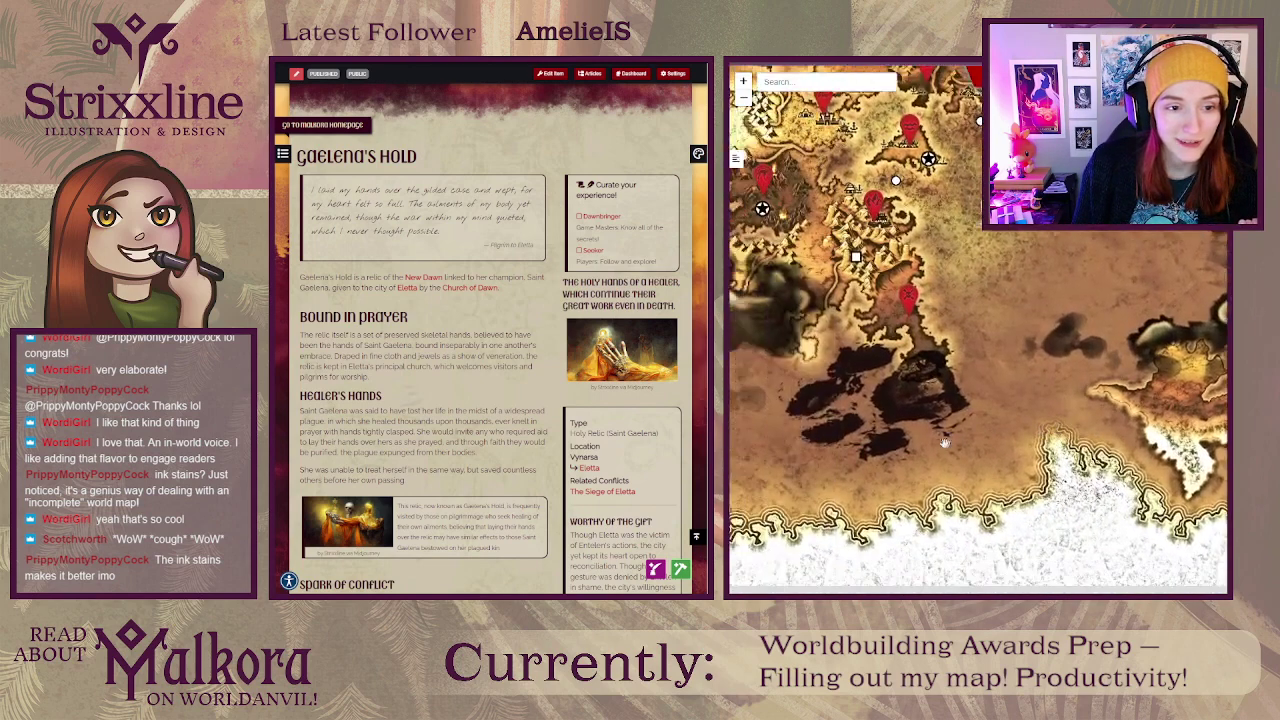
pyautogui.moveTo(1022, 430); pyautogui.dragTo(1040, 445)
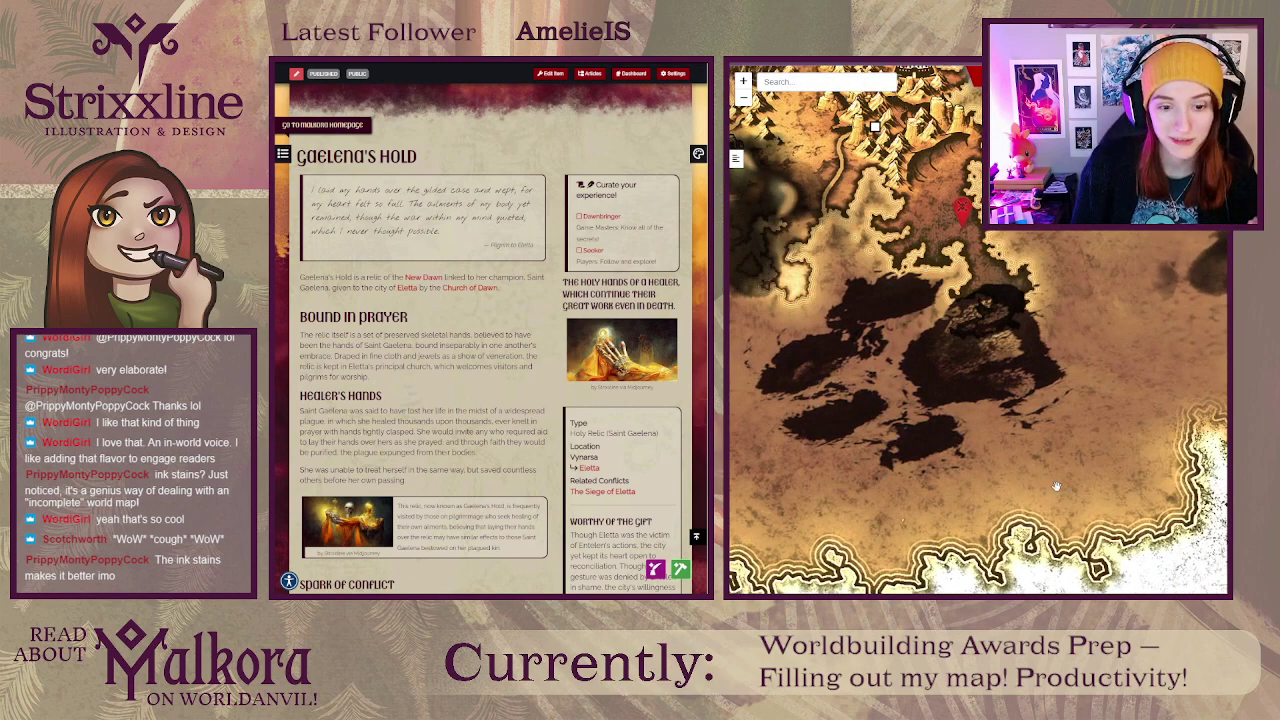
pyautogui.scroll(-3, 1063, 478)
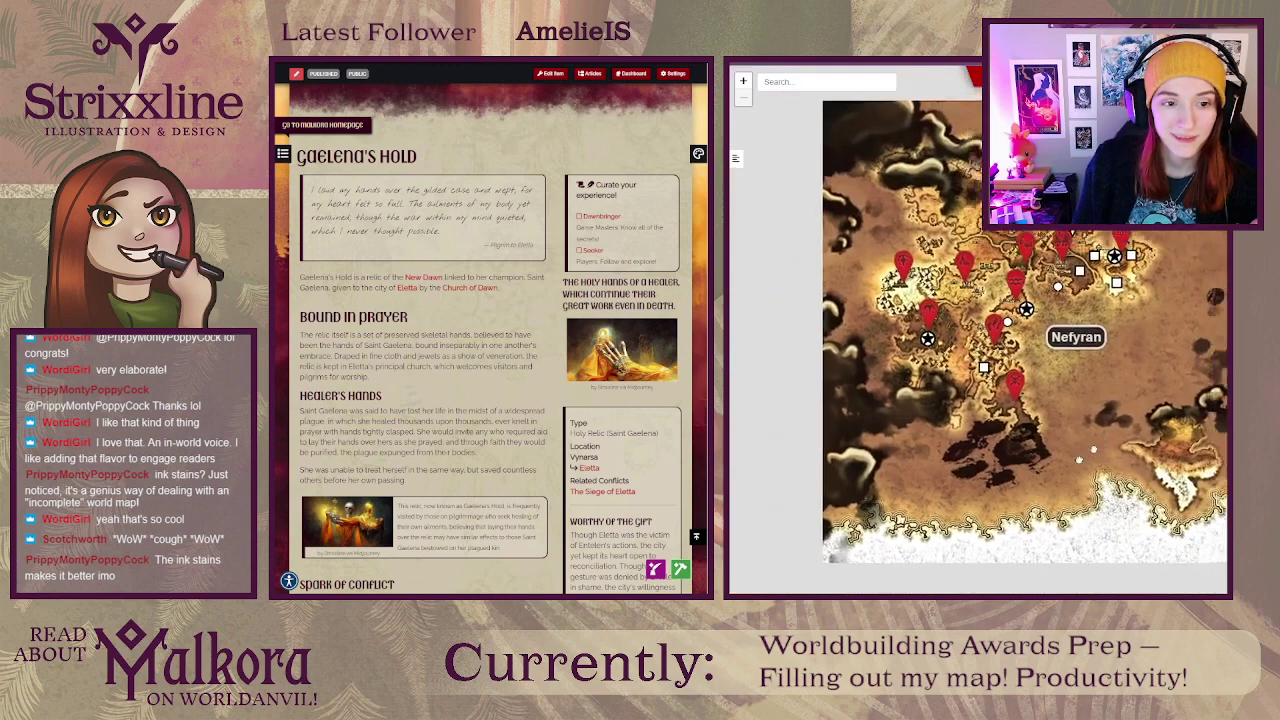
pyautogui.moveTo(1109, 413); pyautogui.dragTo(1102, 425)
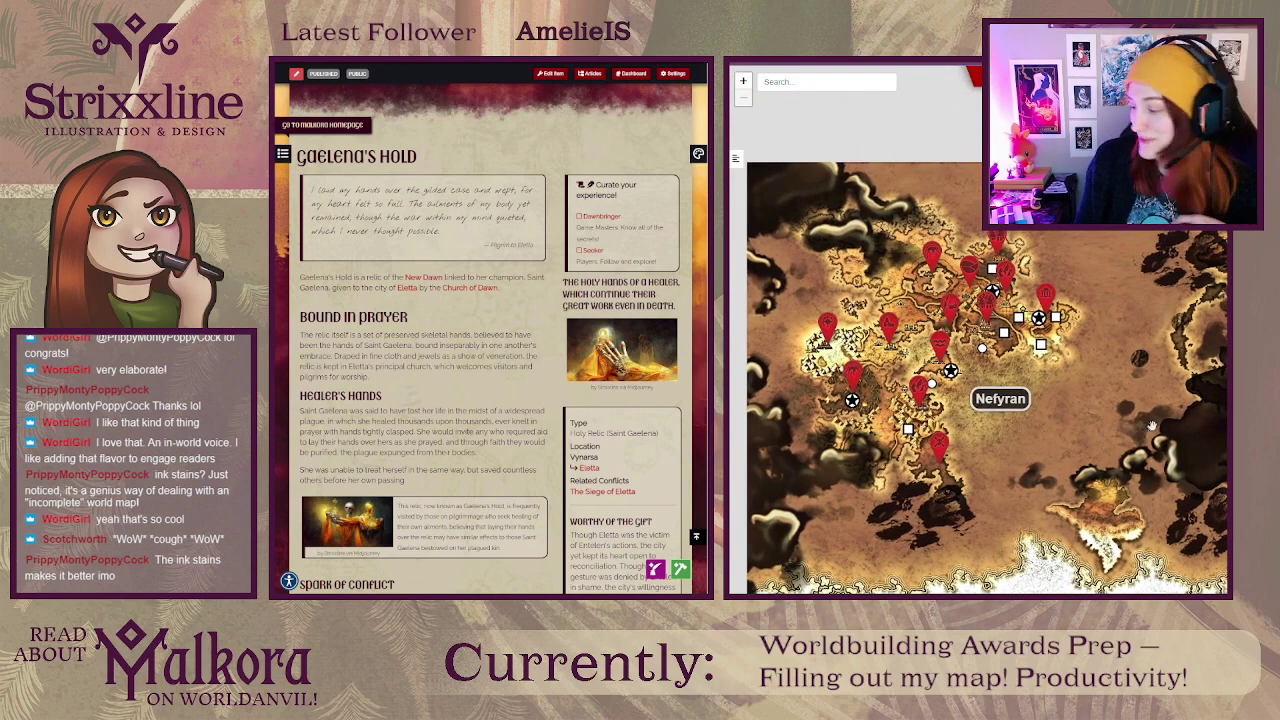
# Step: View the "Ink-Stained Map of... Nefyran?" label's description and the ink-covered lands surrounding the parchment note
pyautogui.moveTo(1201, 341); pyautogui.dragTo(1035, 351)
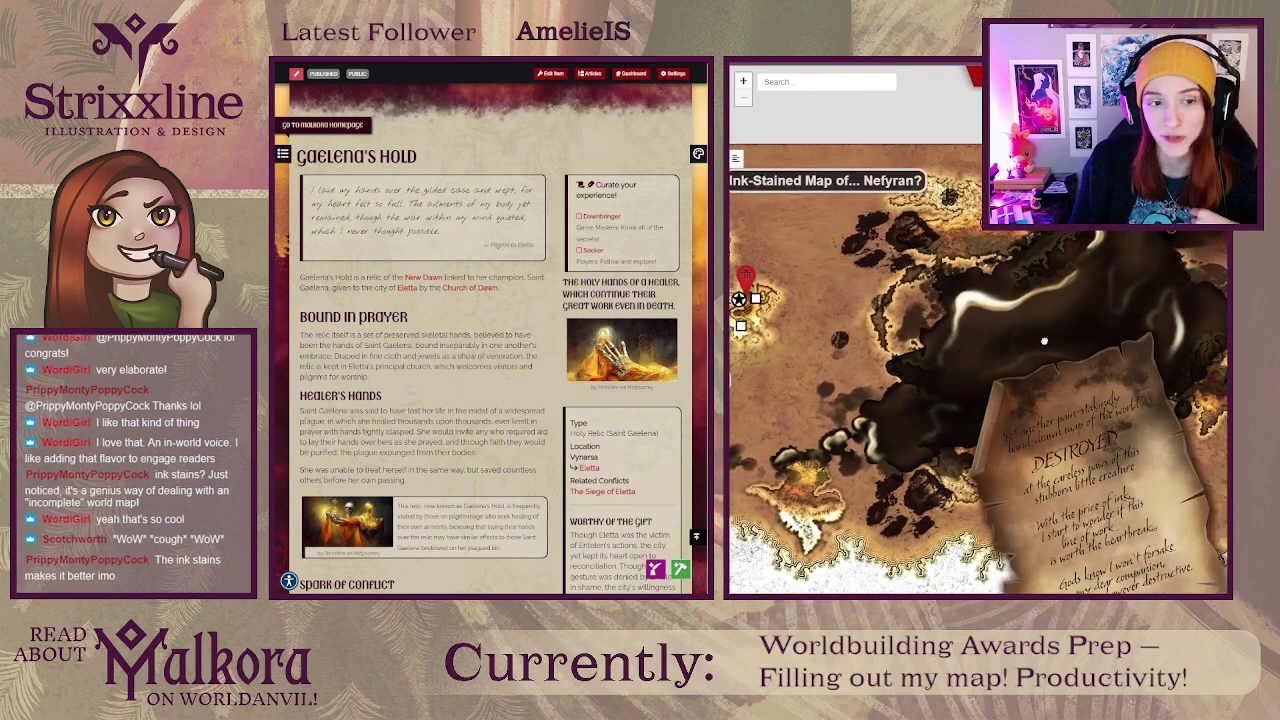
pyautogui.moveTo(1044, 342); pyautogui.dragTo(1127, 356)
pyautogui.moveTo(1016, 380); pyautogui.dragTo(1138, 381)
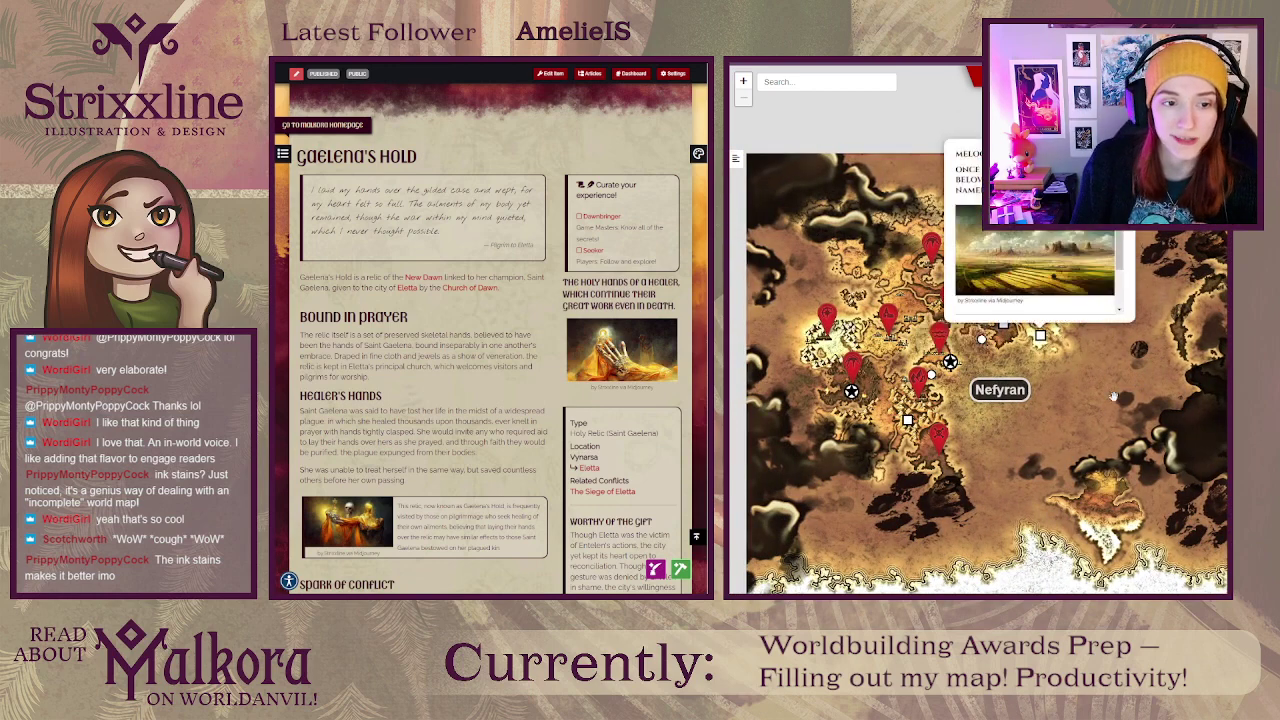
pyautogui.moveTo(1095, 285)
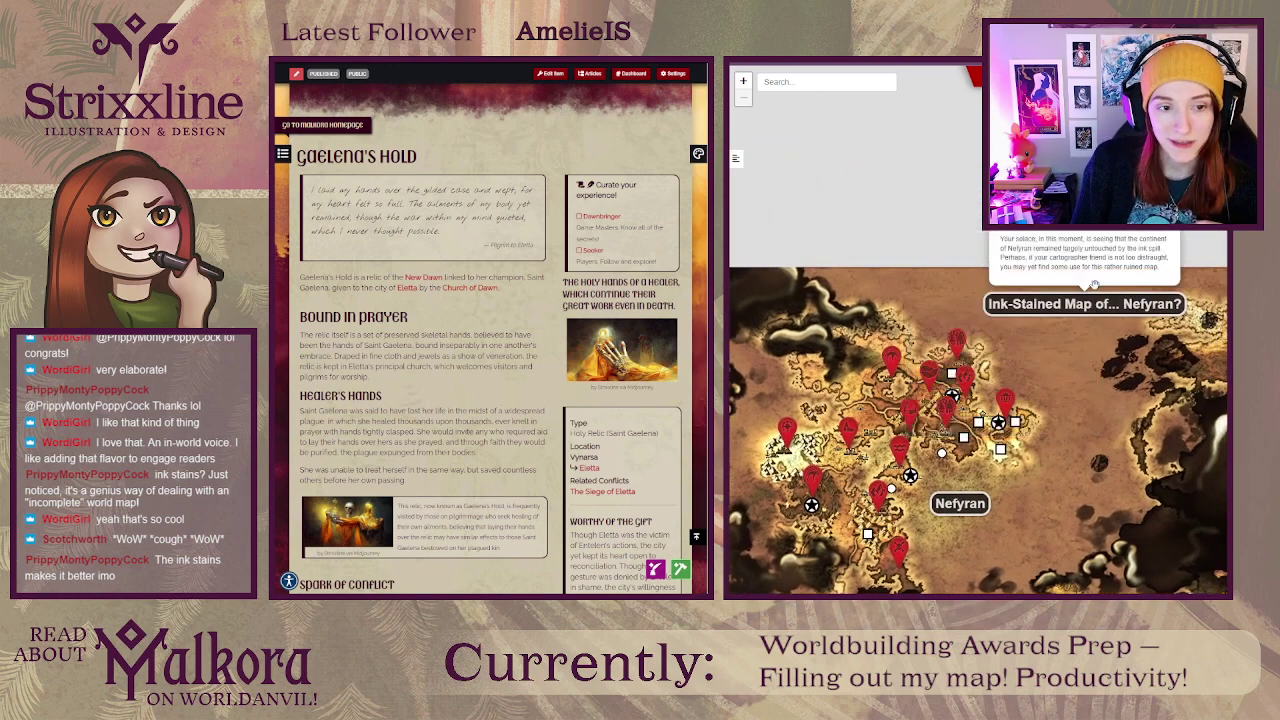
pyautogui.moveTo(1056, 486); pyautogui.dragTo(1100, 370)
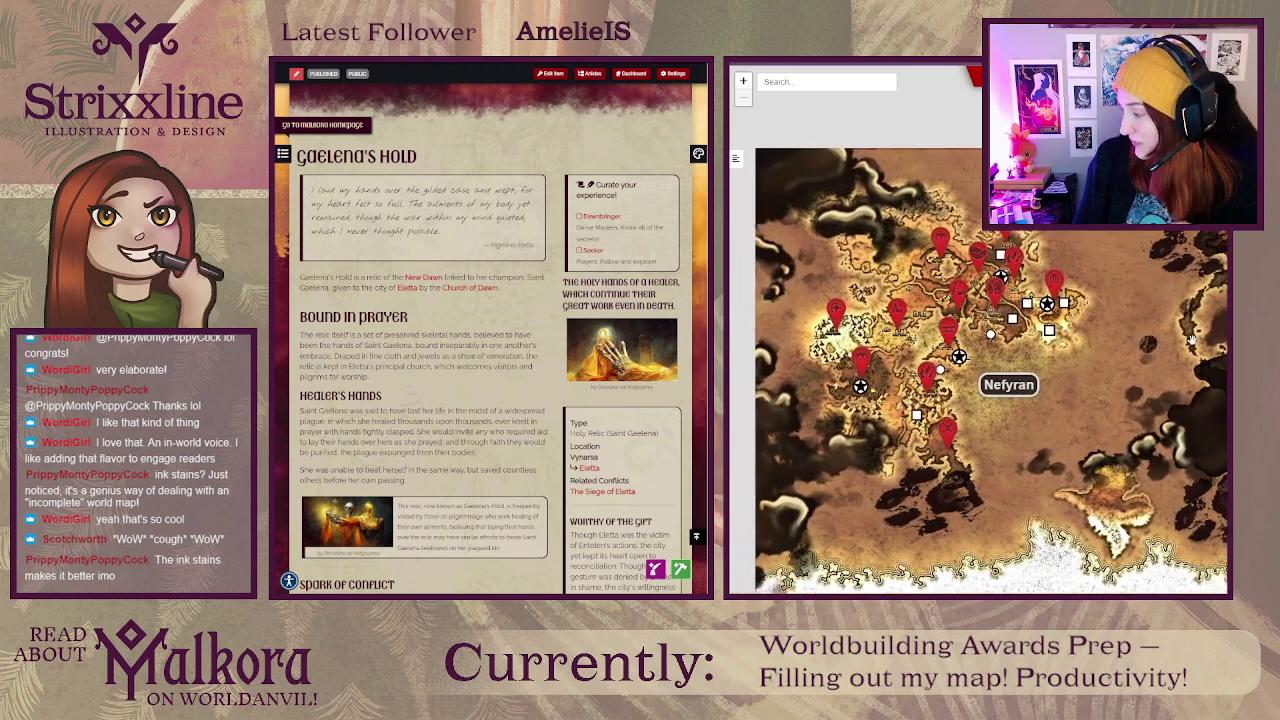
pyautogui.moveTo(1192, 339); pyautogui.dragTo(1155, 350)
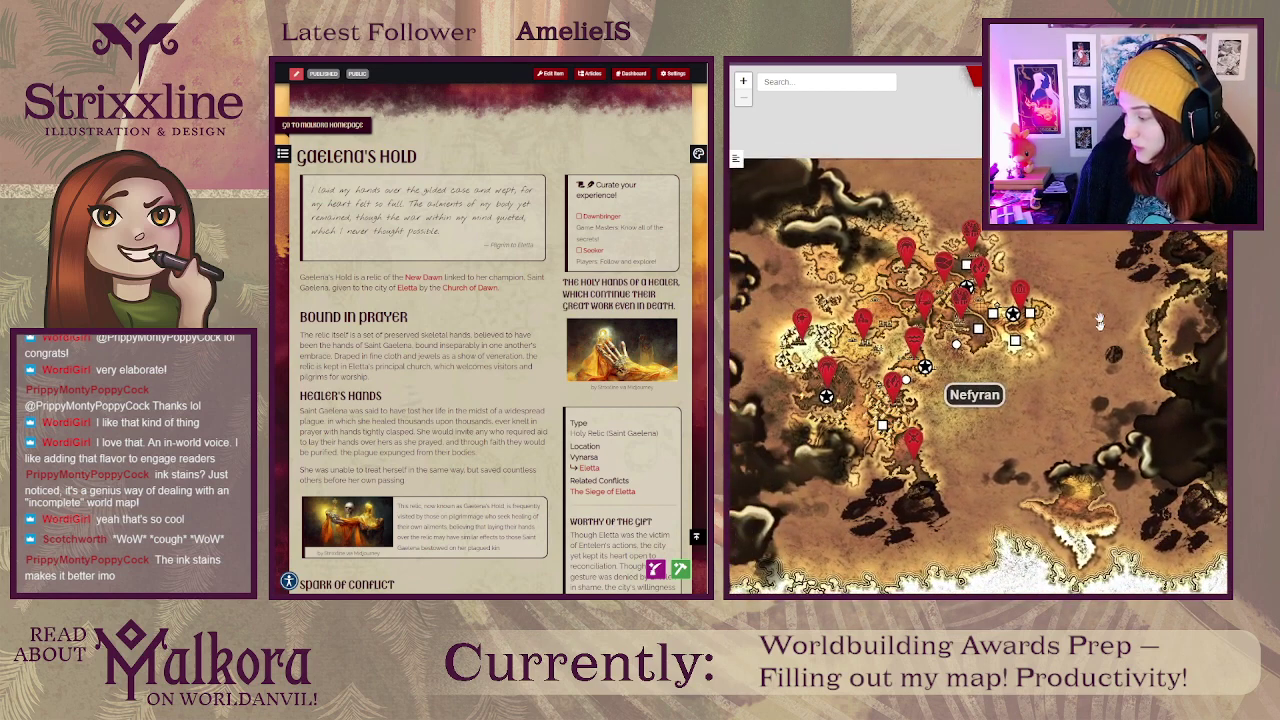
pyautogui.moveTo(1054, 366); pyautogui.dragTo(1092, 374)
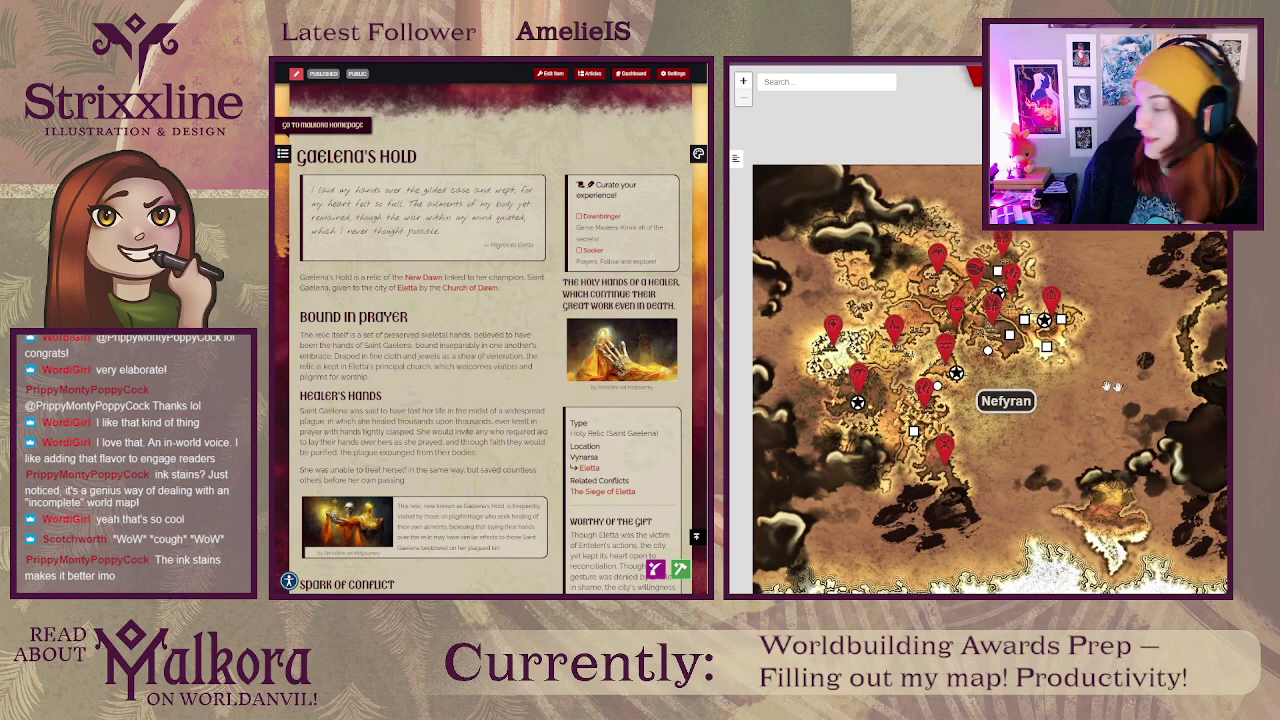
pyautogui.moveTo(1218, 375)
pyautogui.mouseDown()
pyautogui.moveTo(1058, 370)
pyautogui.moveTo(991, 383)
pyautogui.moveTo(985, 444)
pyautogui.moveTo(865, 458)
pyautogui.mouseUp()
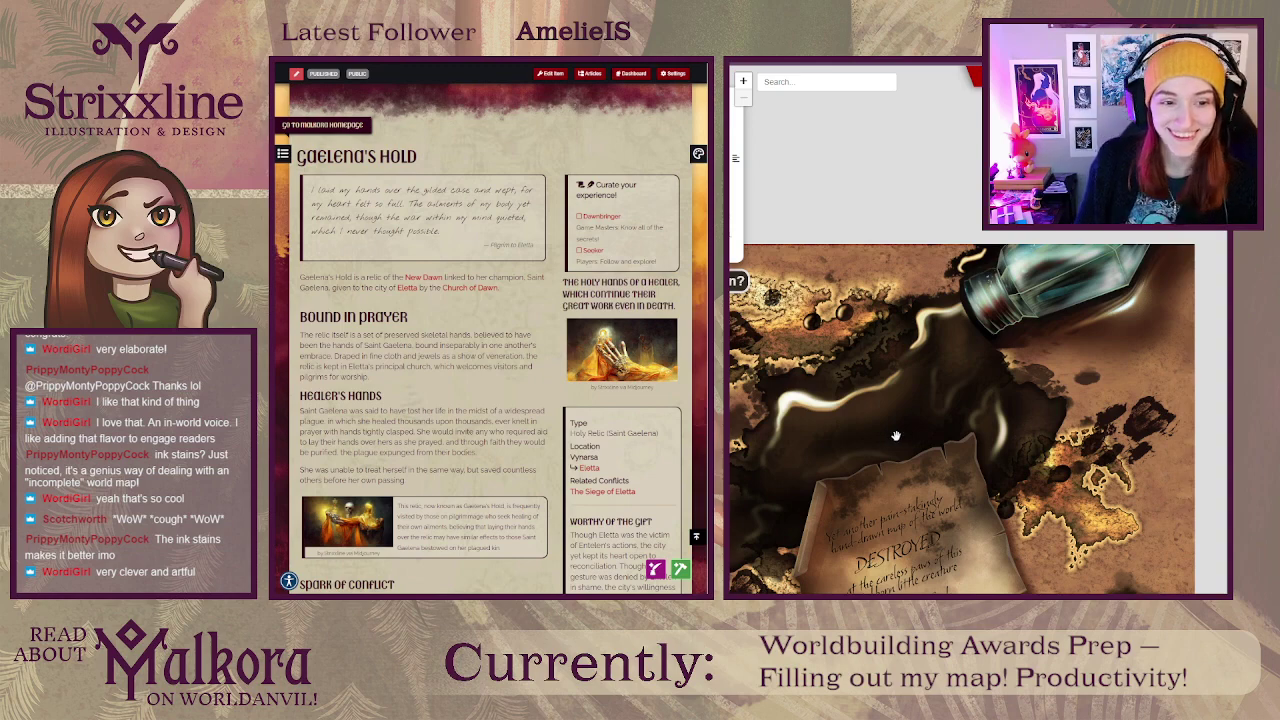
pyautogui.moveTo(946, 440); pyautogui.dragTo(1104, 347)
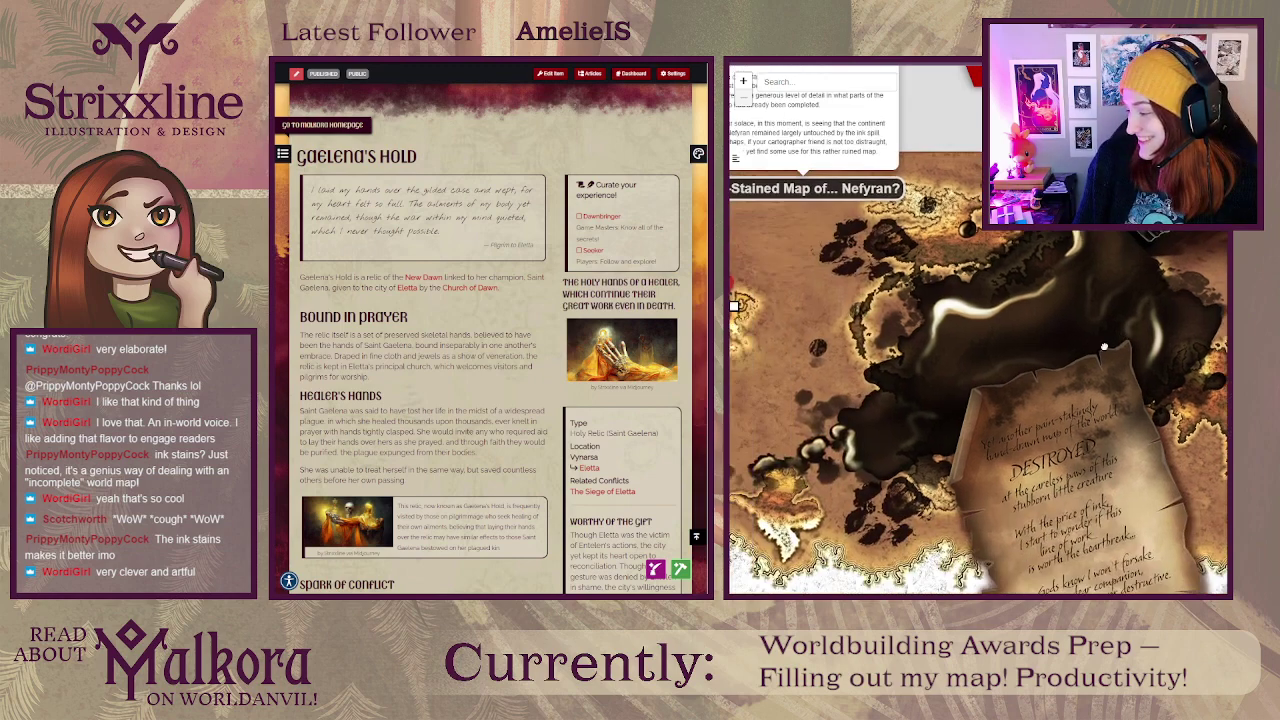
# Step: Survey the pinned Nefyran continent up close, from its northern coast down to the small southern island
pyautogui.click(1068, 364)
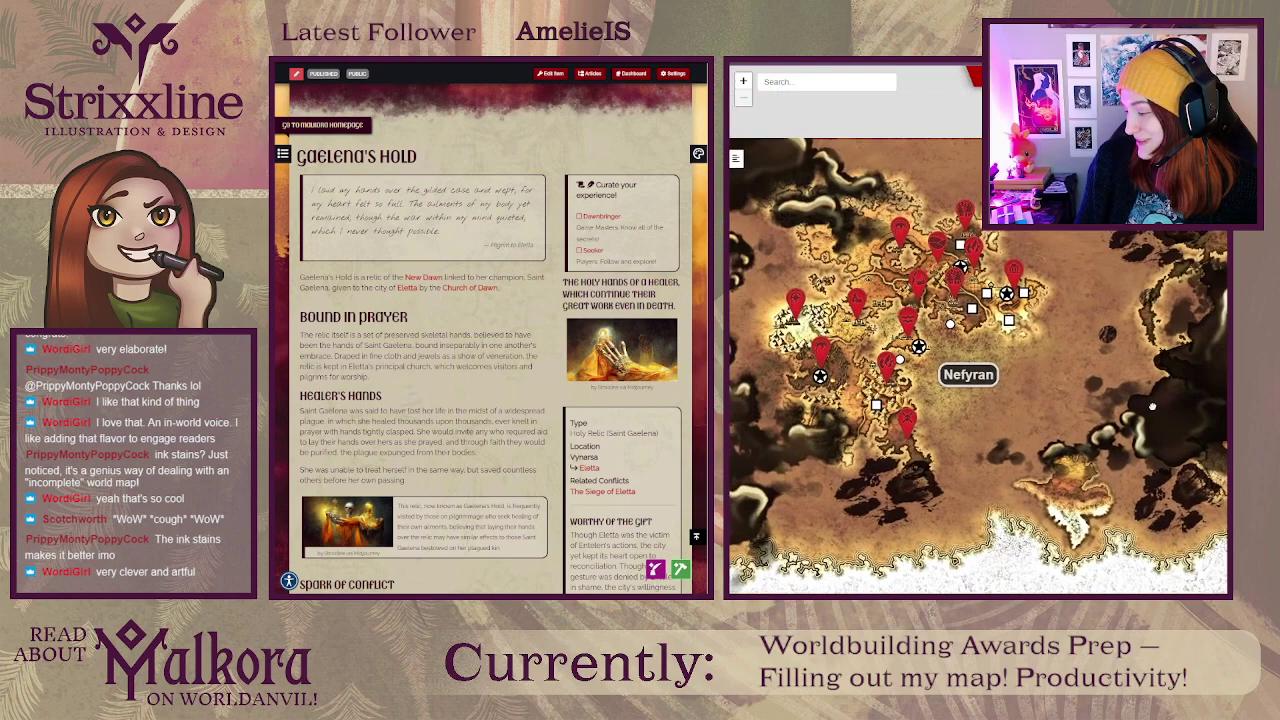
pyautogui.scroll(2, 922, 316)
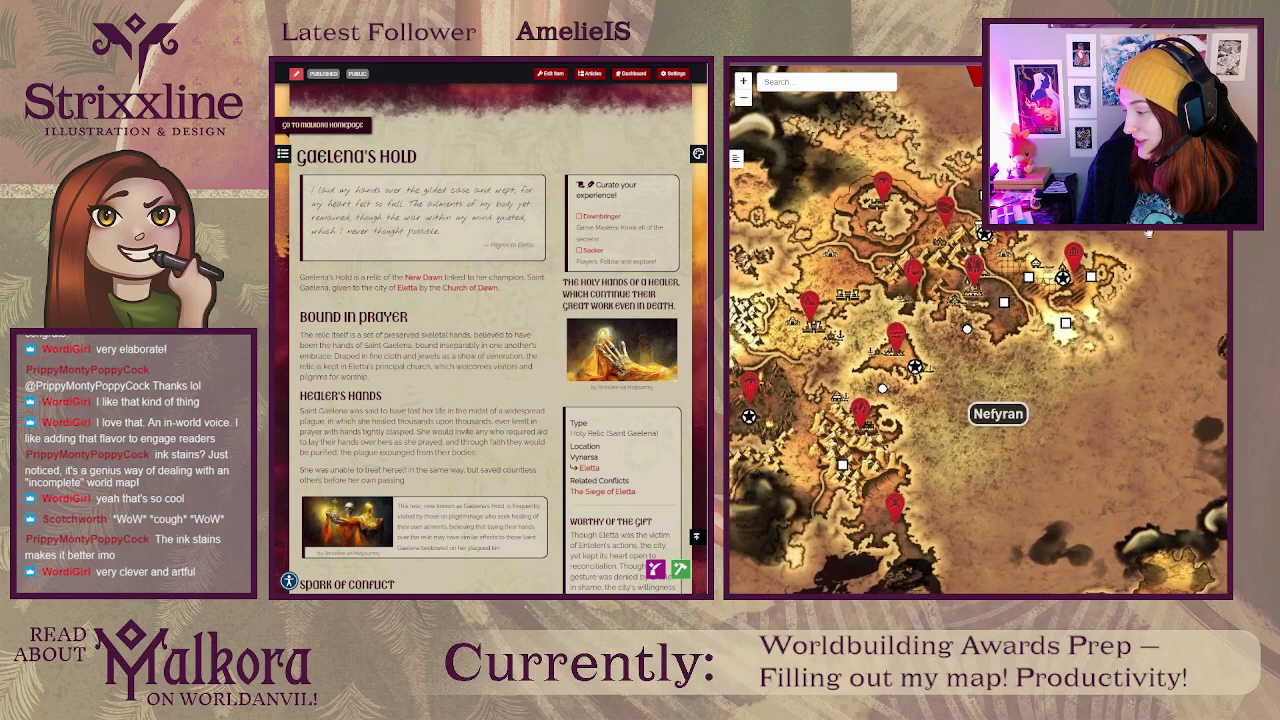
pyautogui.moveTo(980, 330); pyautogui.dragTo(1026, 348)
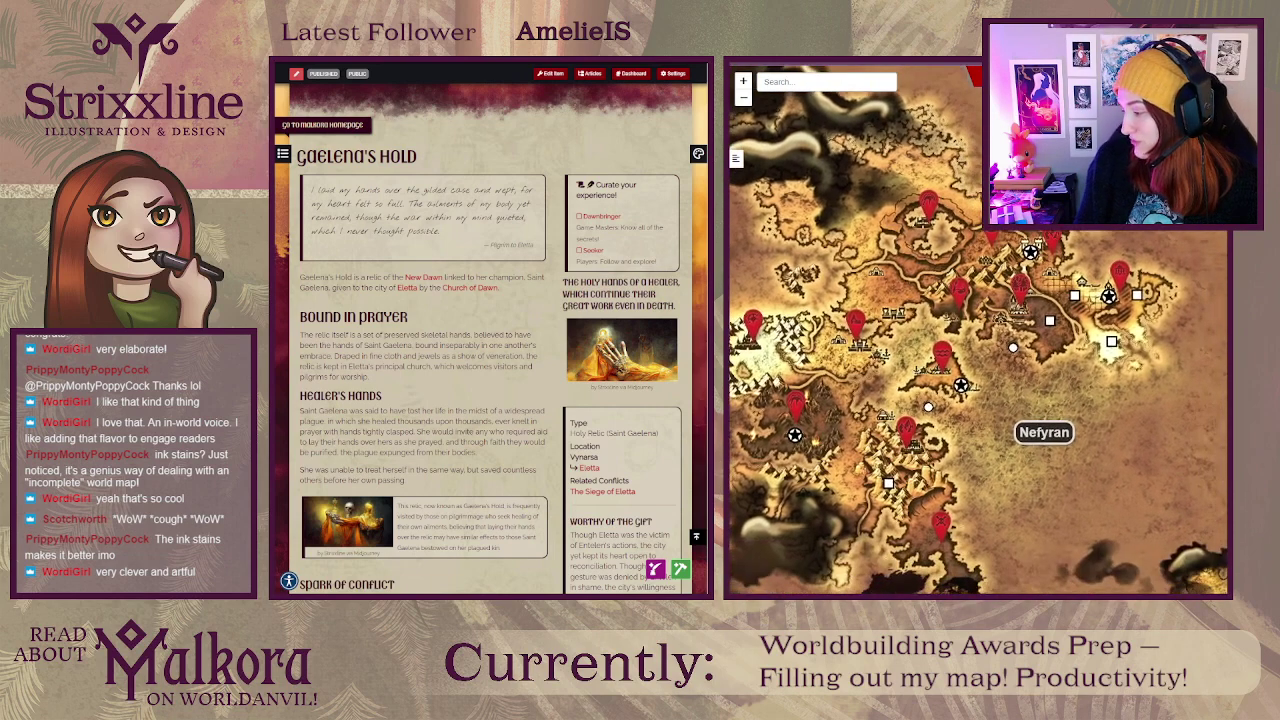
pyautogui.moveTo(1218, 386); pyautogui.dragTo(1151, 318)
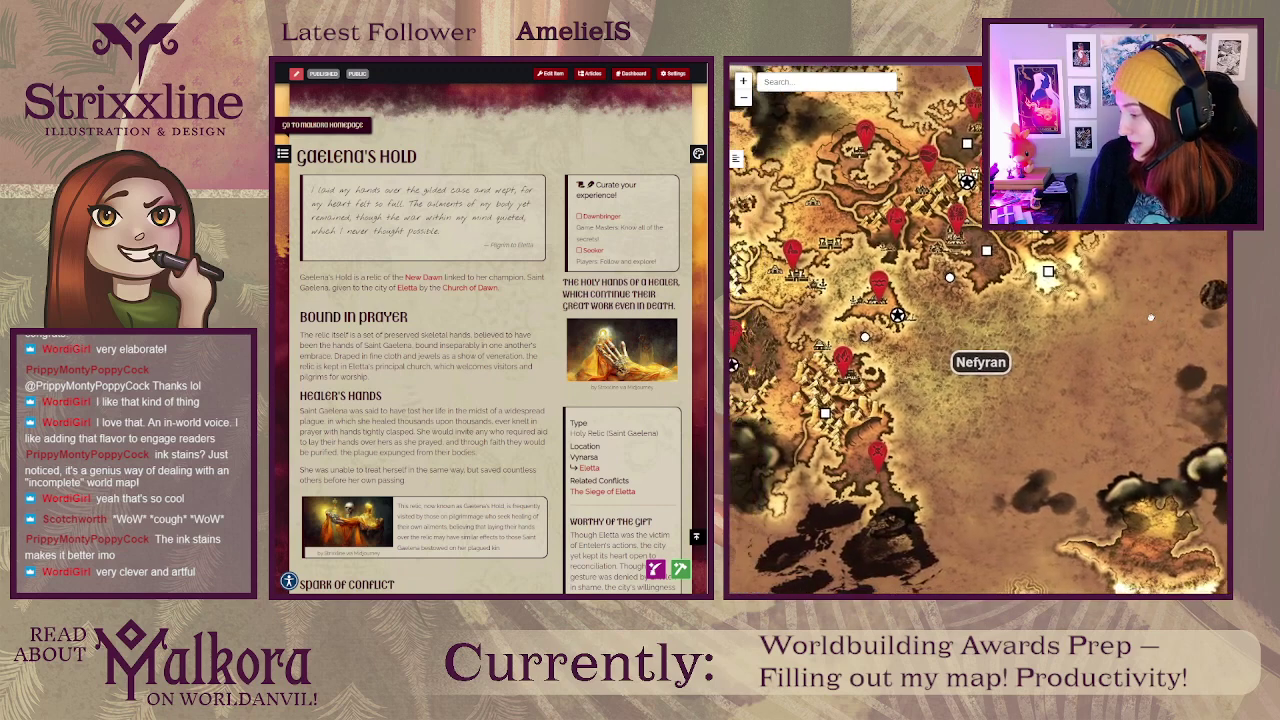
pyautogui.scroll(-2, 1052, 390)
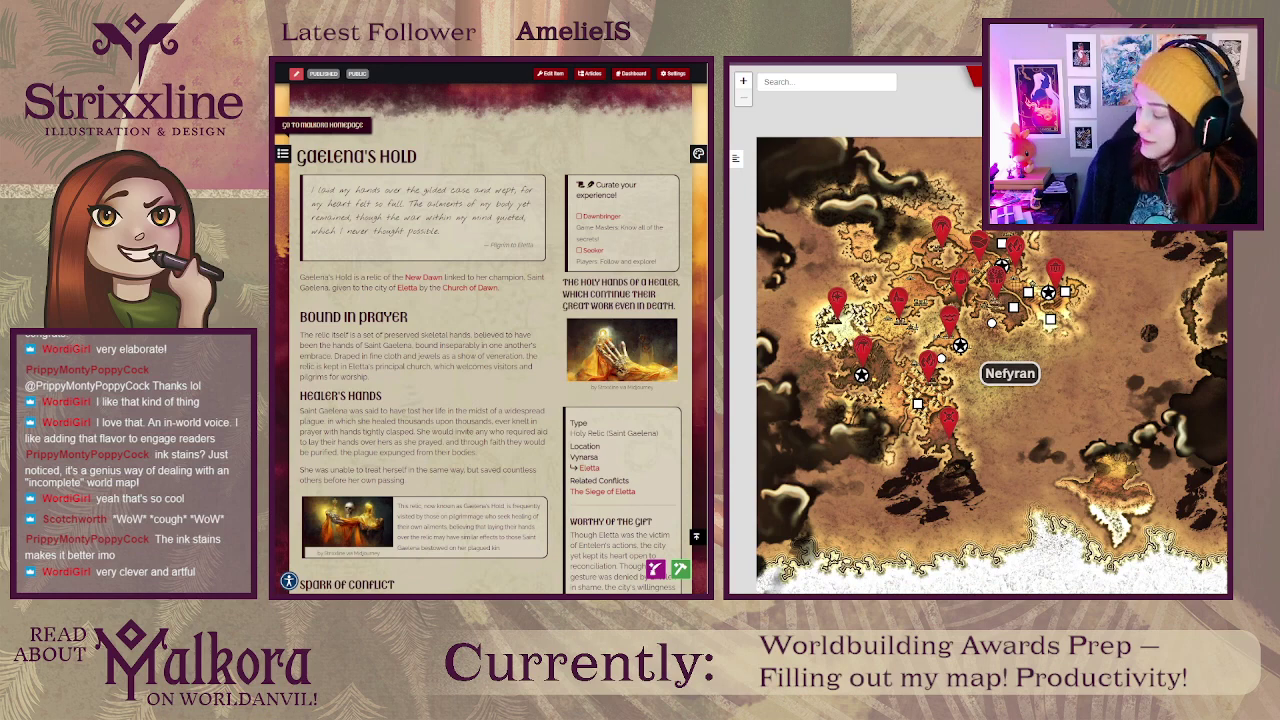
# Step: Inspect the overturned ink bottle, the spilled ink and the stained lands along the map's eastern edge
pyautogui.scroll(5, 1205, 345)
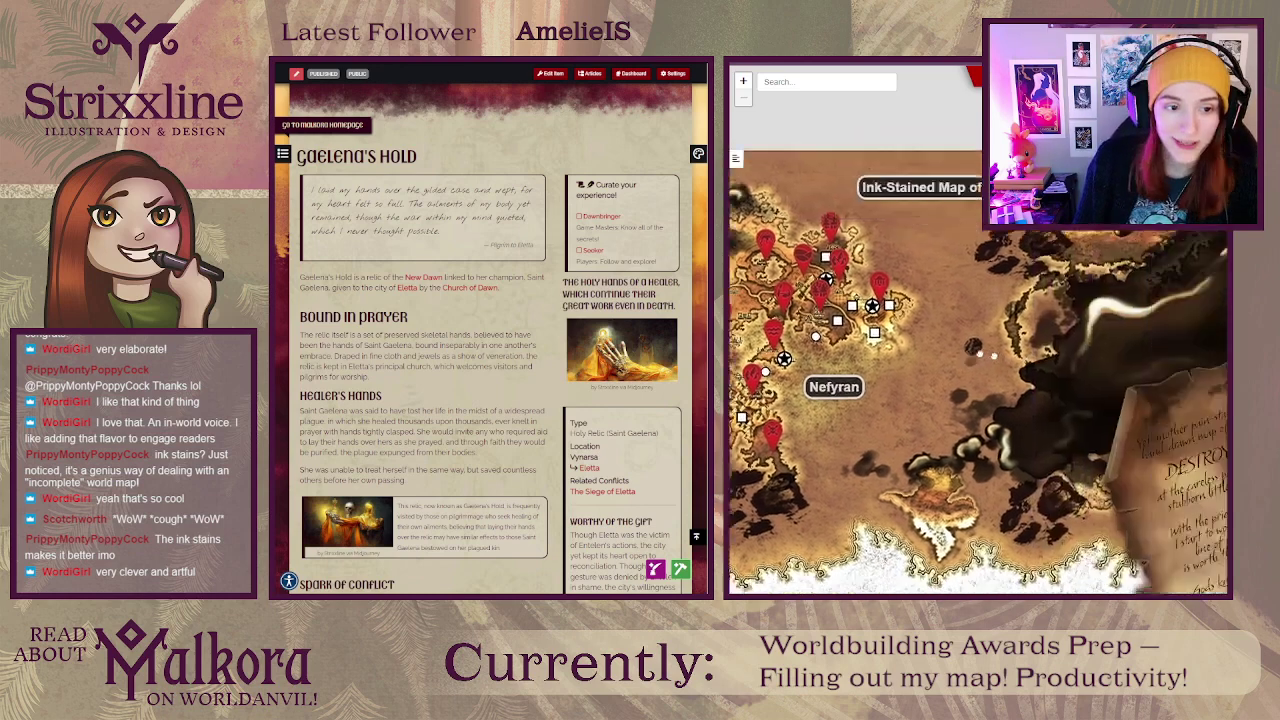
pyautogui.moveTo(1057, 220)
pyautogui.mouseDown()
pyautogui.moveTo(1029, 264)
pyautogui.moveTo(900, 340)
pyautogui.mouseUp()
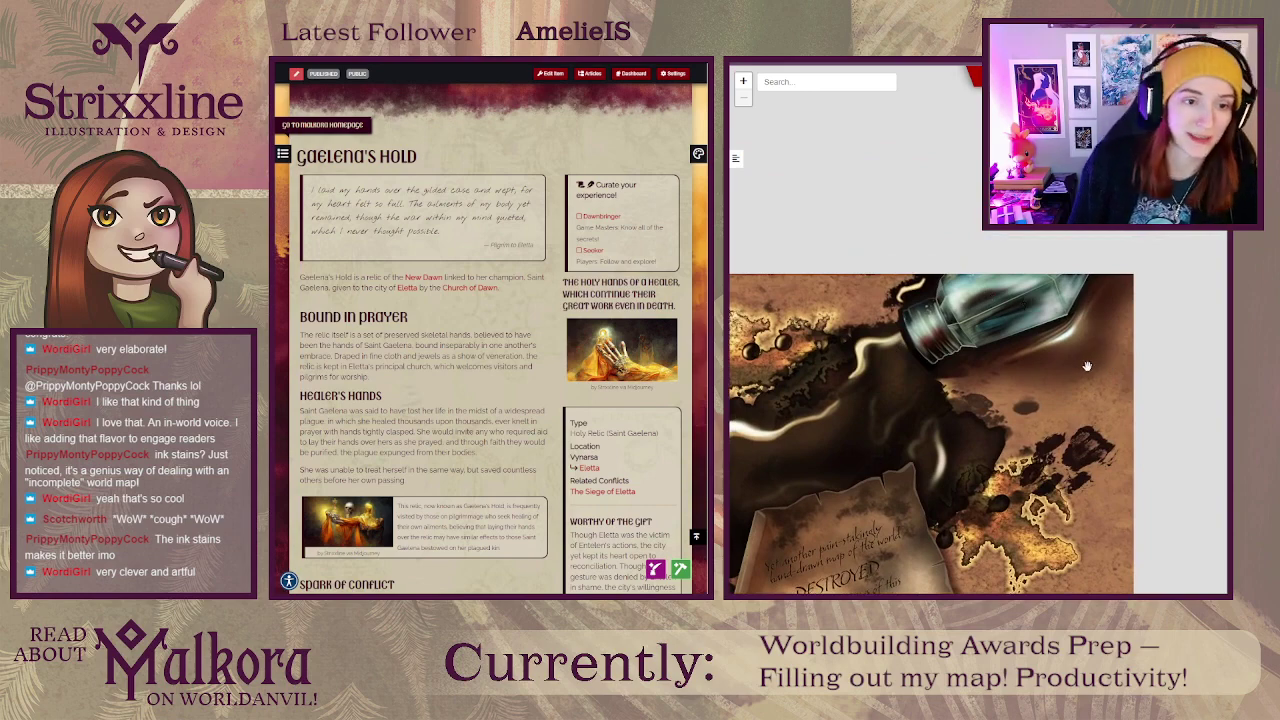
pyautogui.scroll(1, 1010, 420)
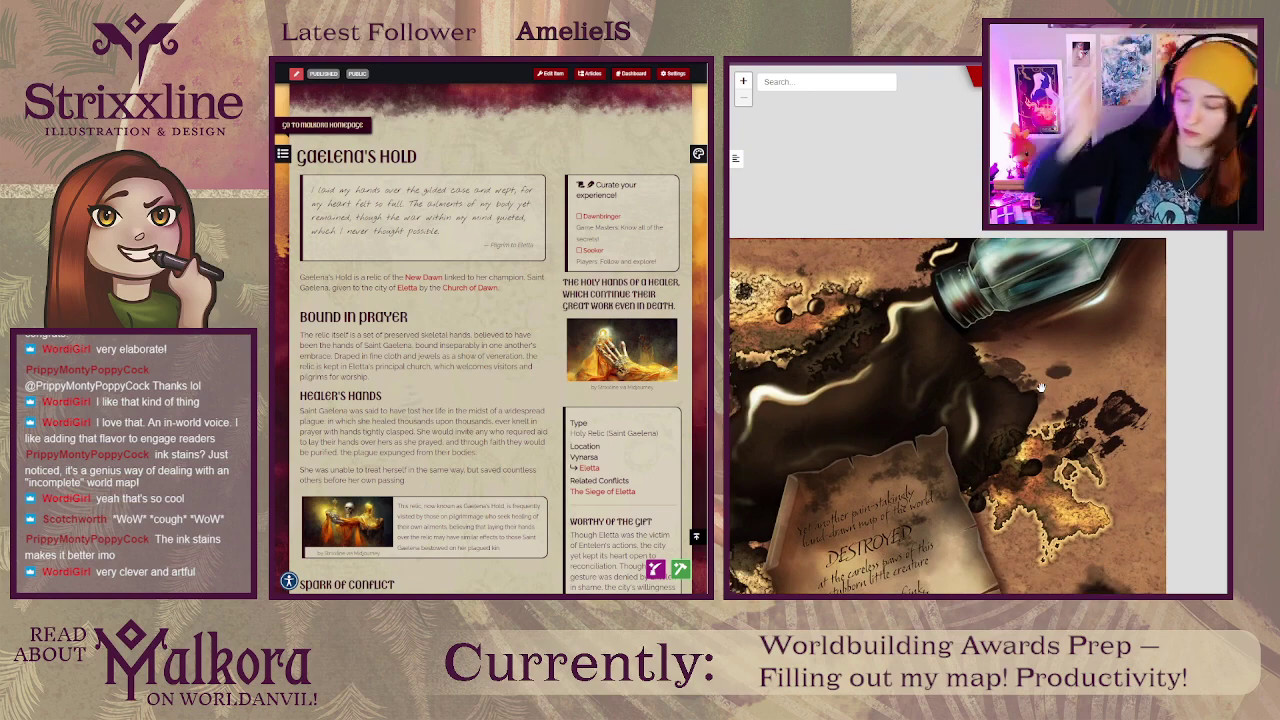
pyautogui.moveTo(1028, 356); pyautogui.dragTo(1071, 340)
pyautogui.moveTo(864, 300); pyautogui.dragTo(1167, 347)
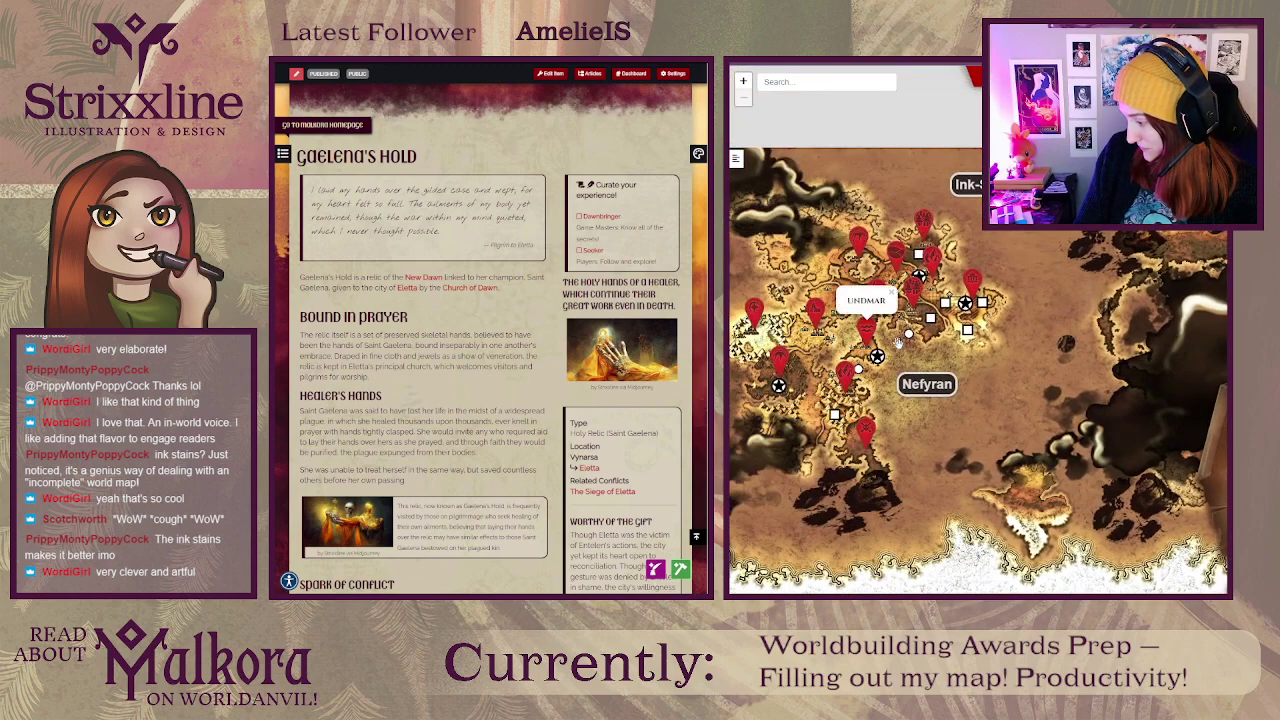
# Step: Compare Nefyran's pinned regions with the ink-covered lands around the parchment note
pyautogui.scroll(2, 914, 362)
pyautogui.moveTo(878, 289); pyautogui.dragTo(930, 380)
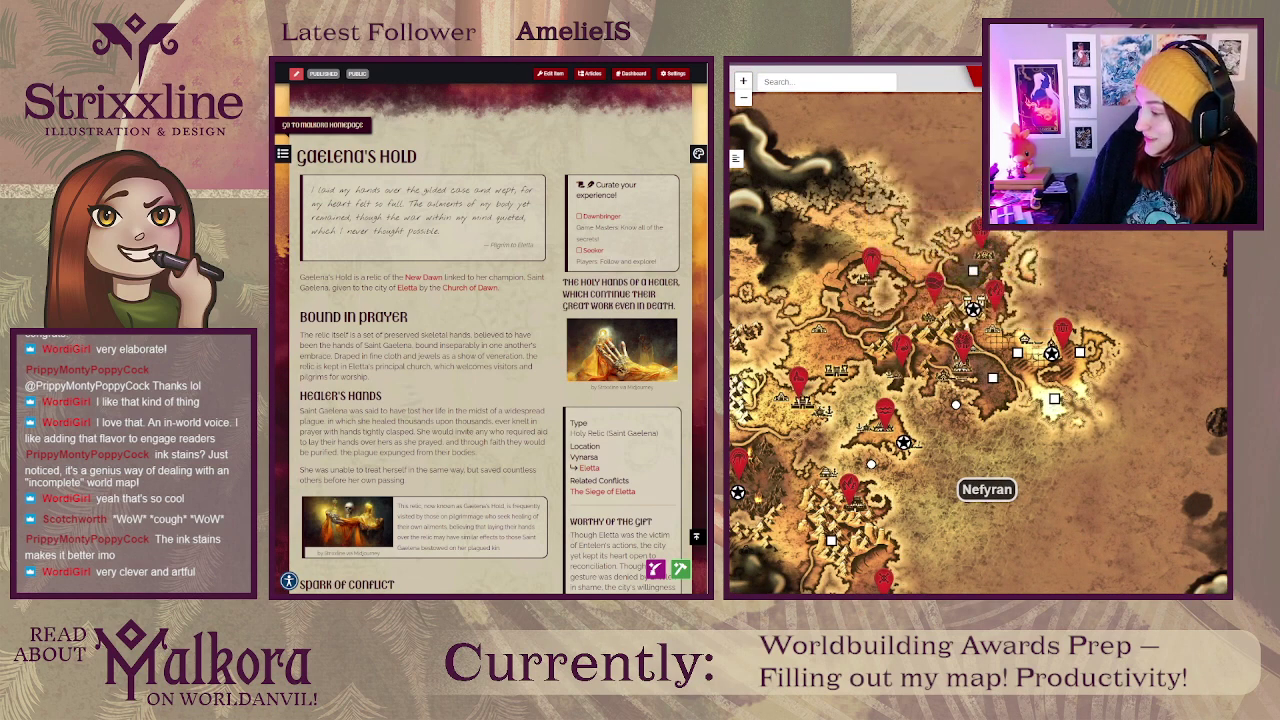
pyautogui.scroll(-2, 917, 145)
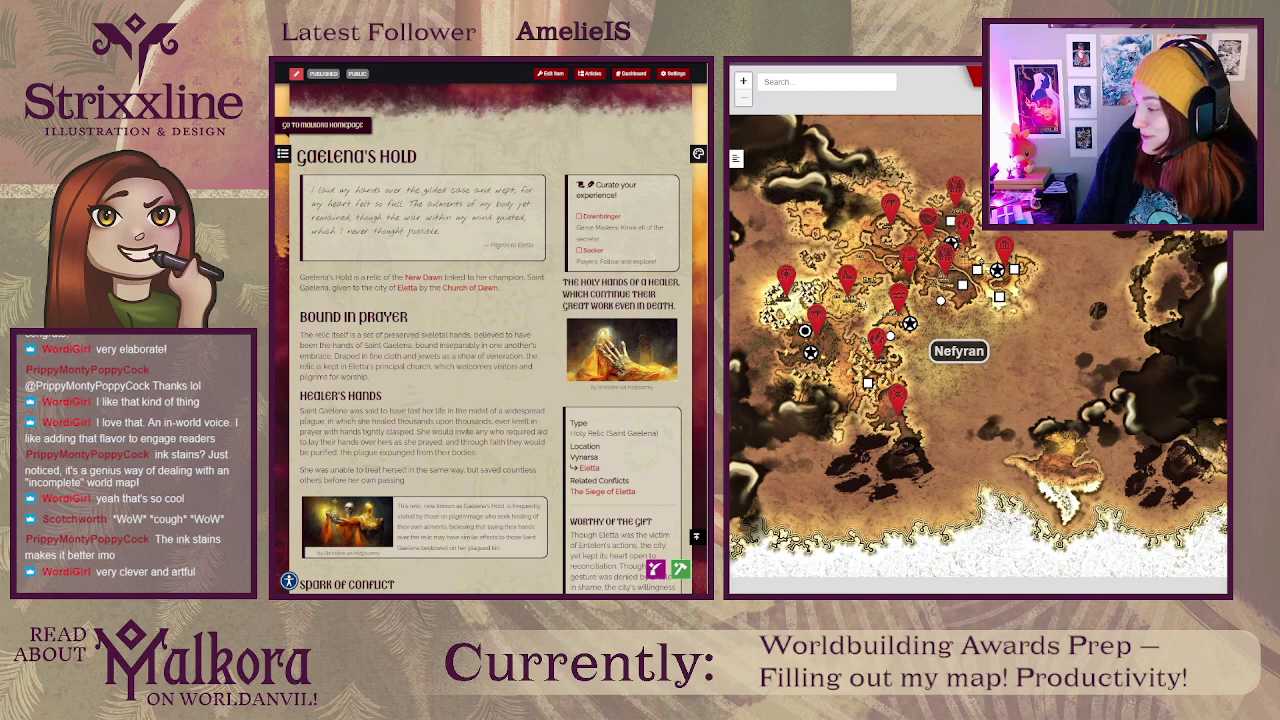
pyautogui.moveTo(960, 350); pyautogui.dragTo(633, 352)
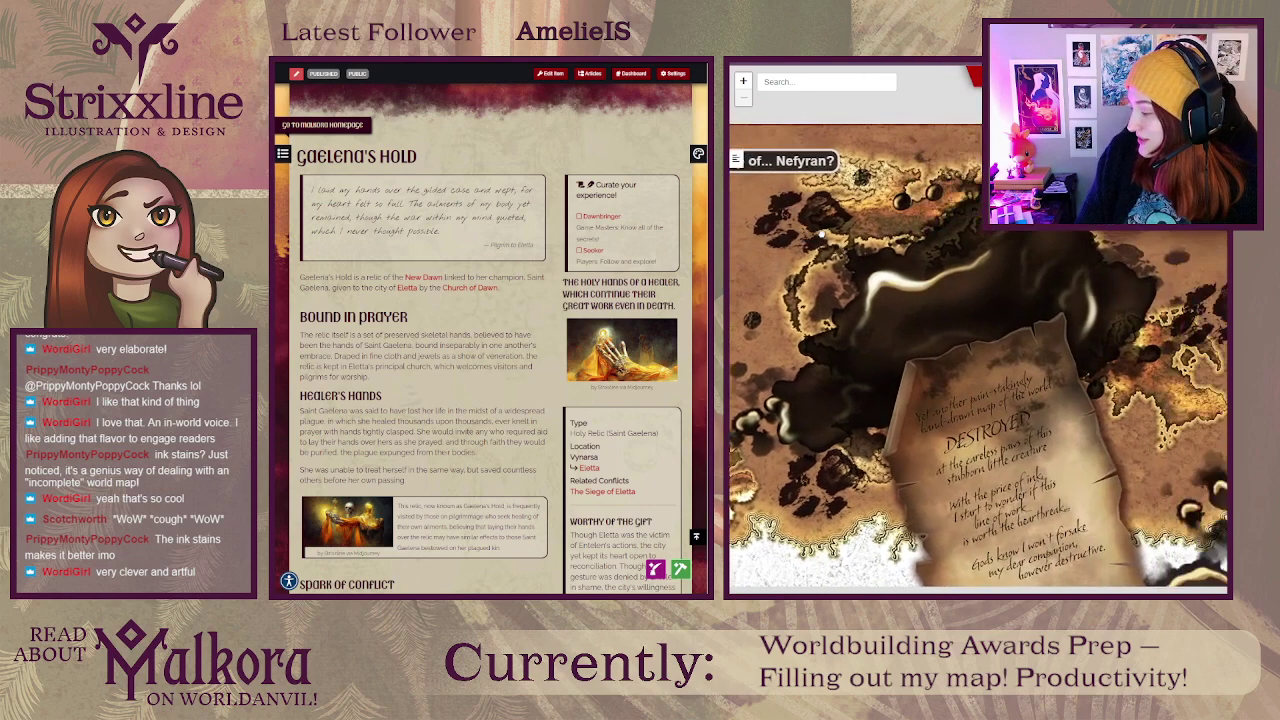
pyautogui.click(790, 160)
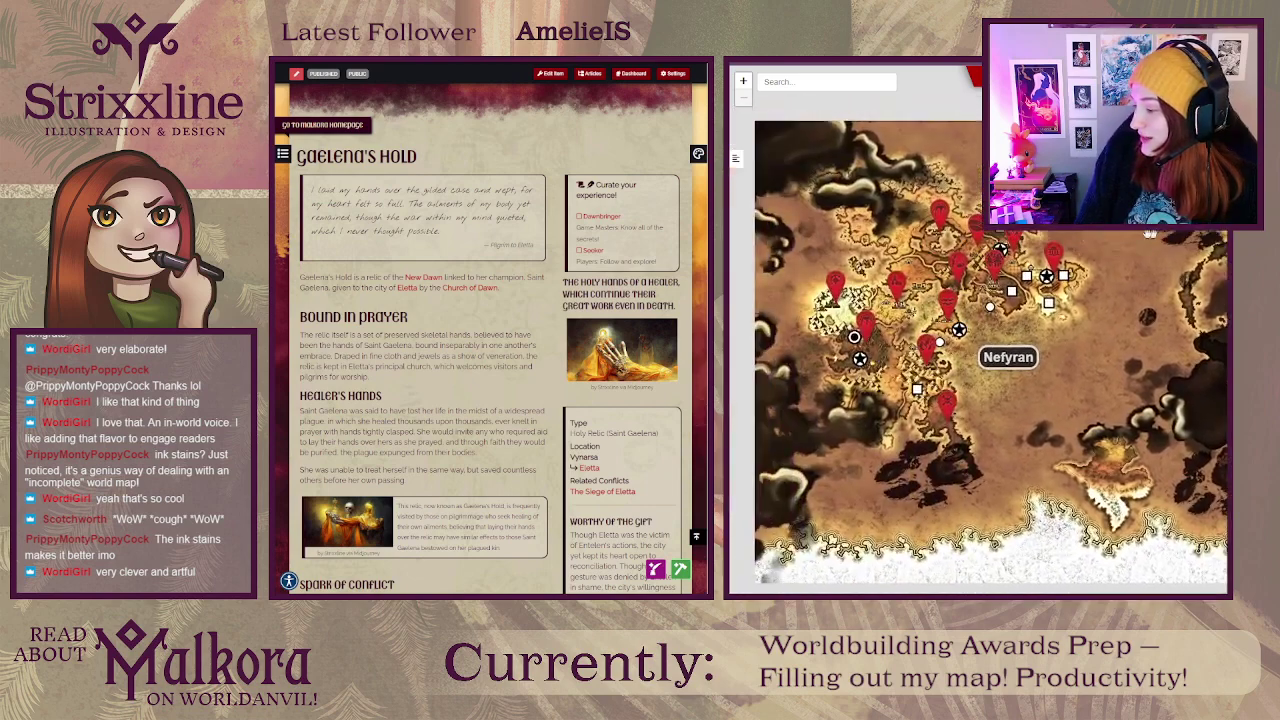
# Step: Preview the region markers on the Kingdom of Arsavela's peninsula, including Brineveil Forest and Melocazh Barrens
pyautogui.scroll(3, 1050, 250)
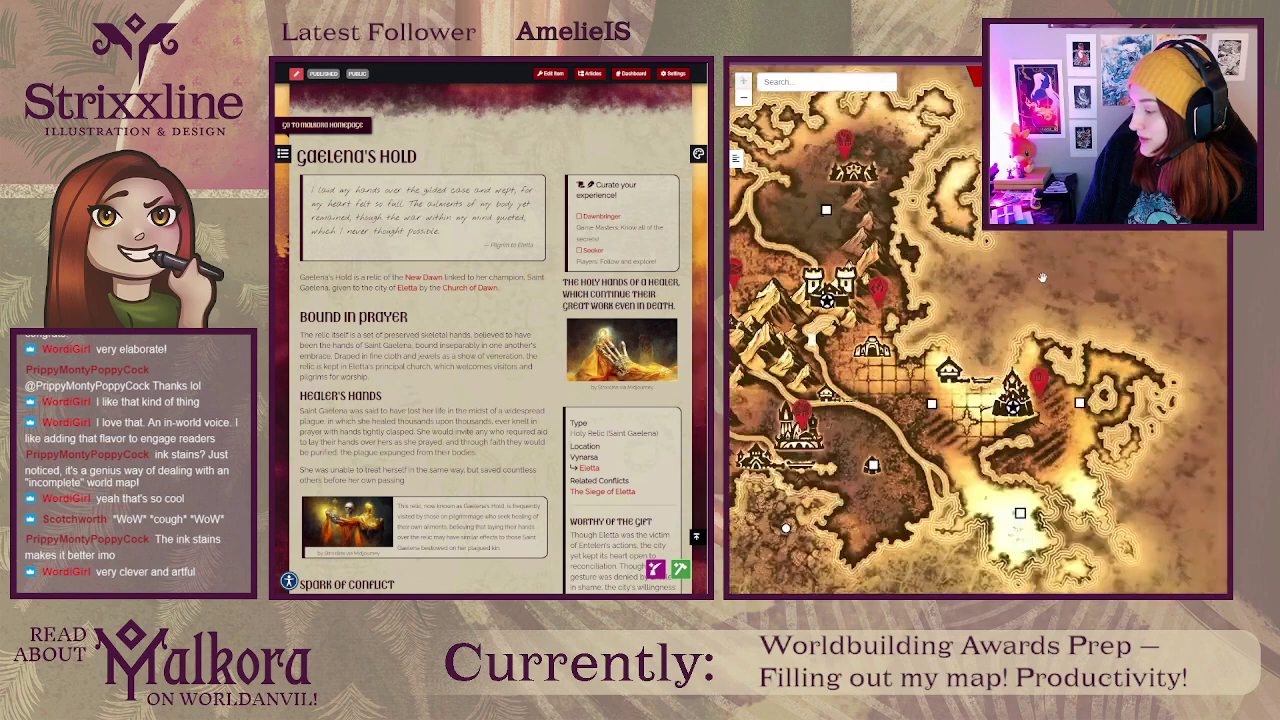
pyautogui.moveTo(1030, 305); pyautogui.dragTo(1156, 237)
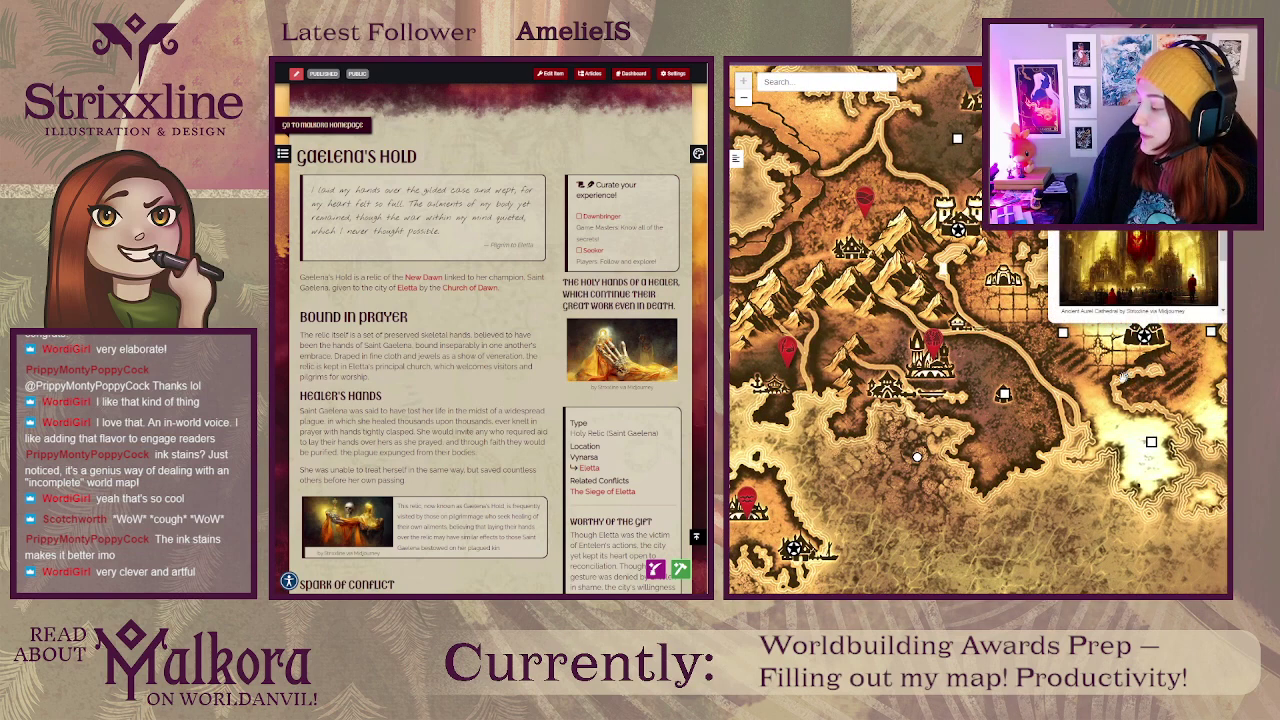
pyautogui.moveTo(1124, 377); pyautogui.dragTo(1095, 413)
pyautogui.press('Escape')
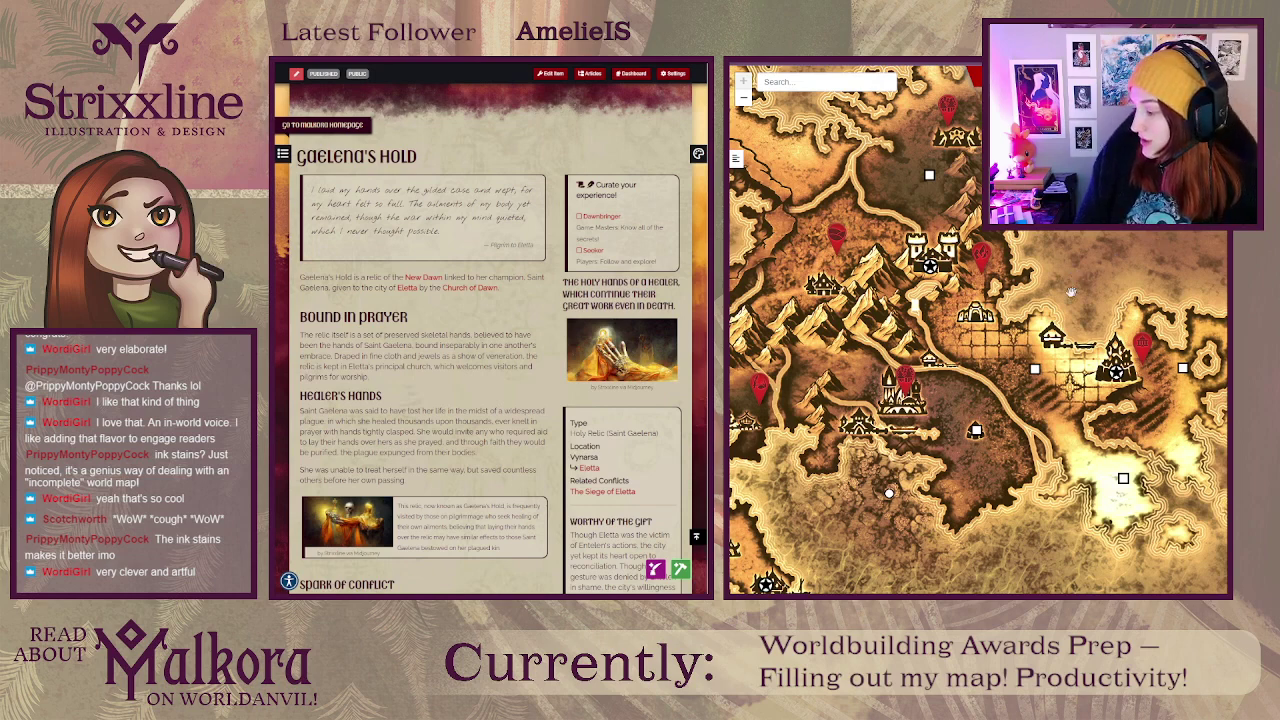
pyautogui.click(1035, 368)
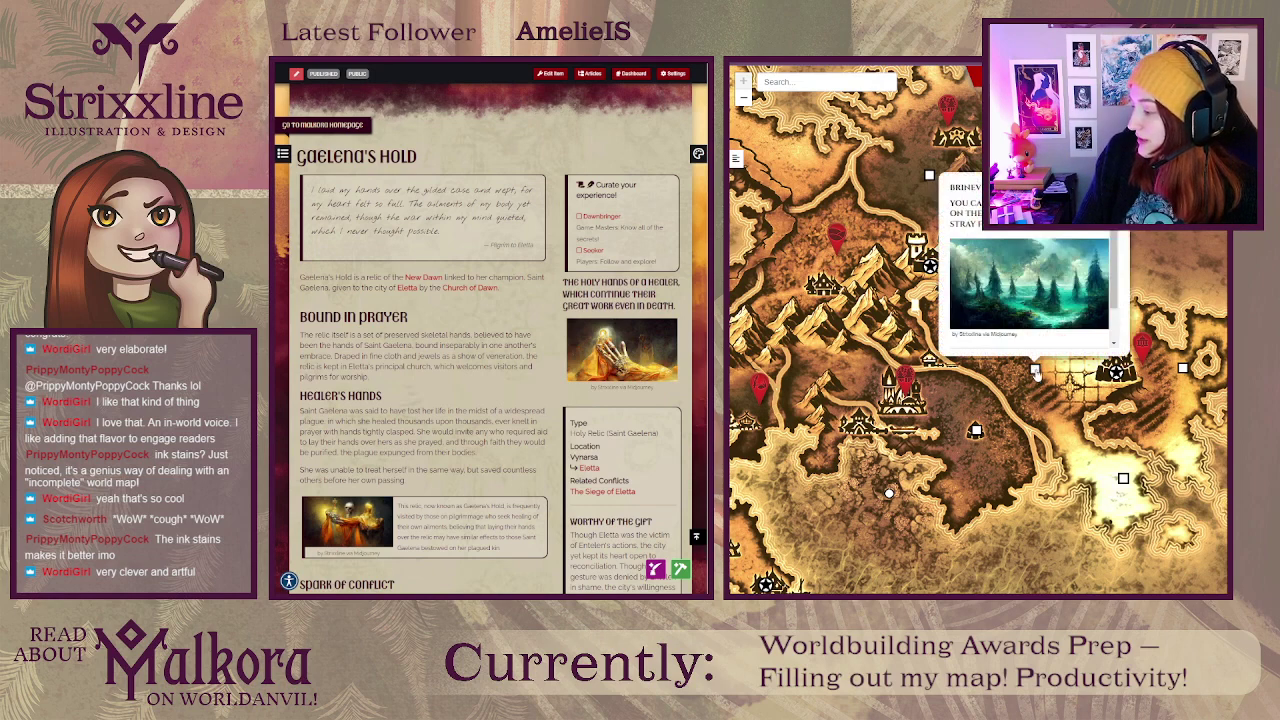
pyautogui.click(1123, 479)
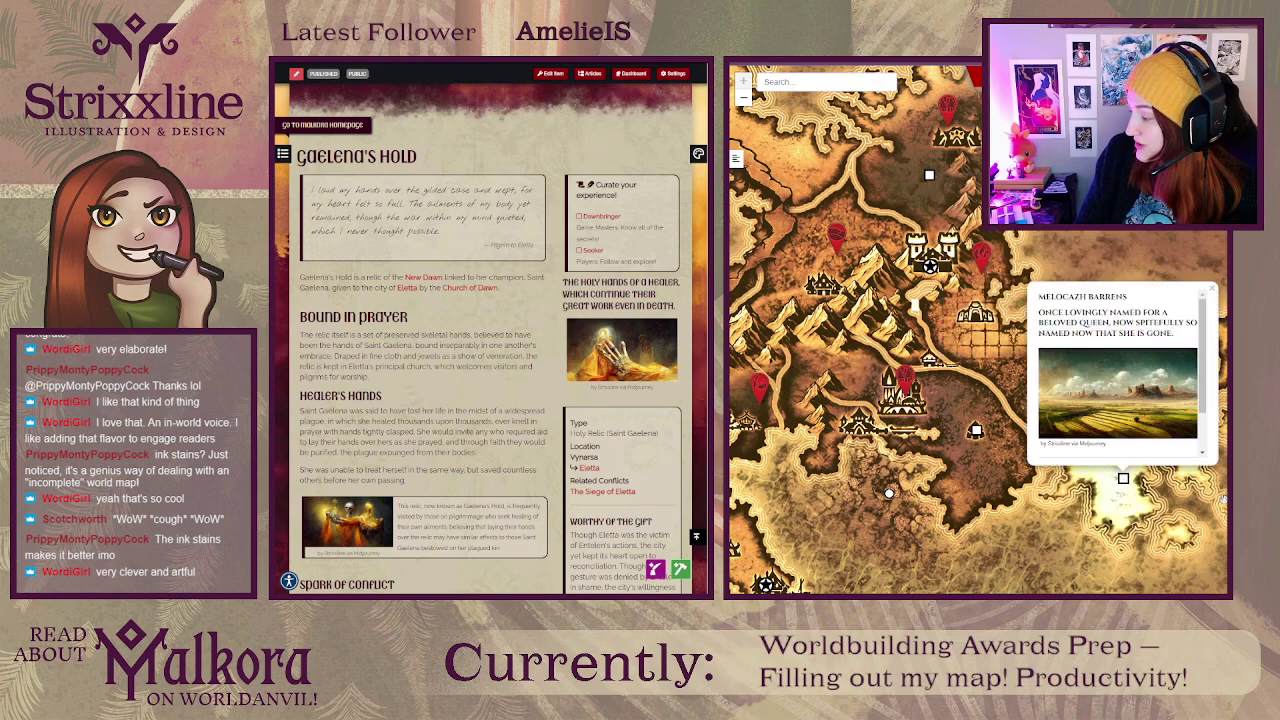
pyautogui.click(1212, 289)
pyautogui.click(1183, 369)
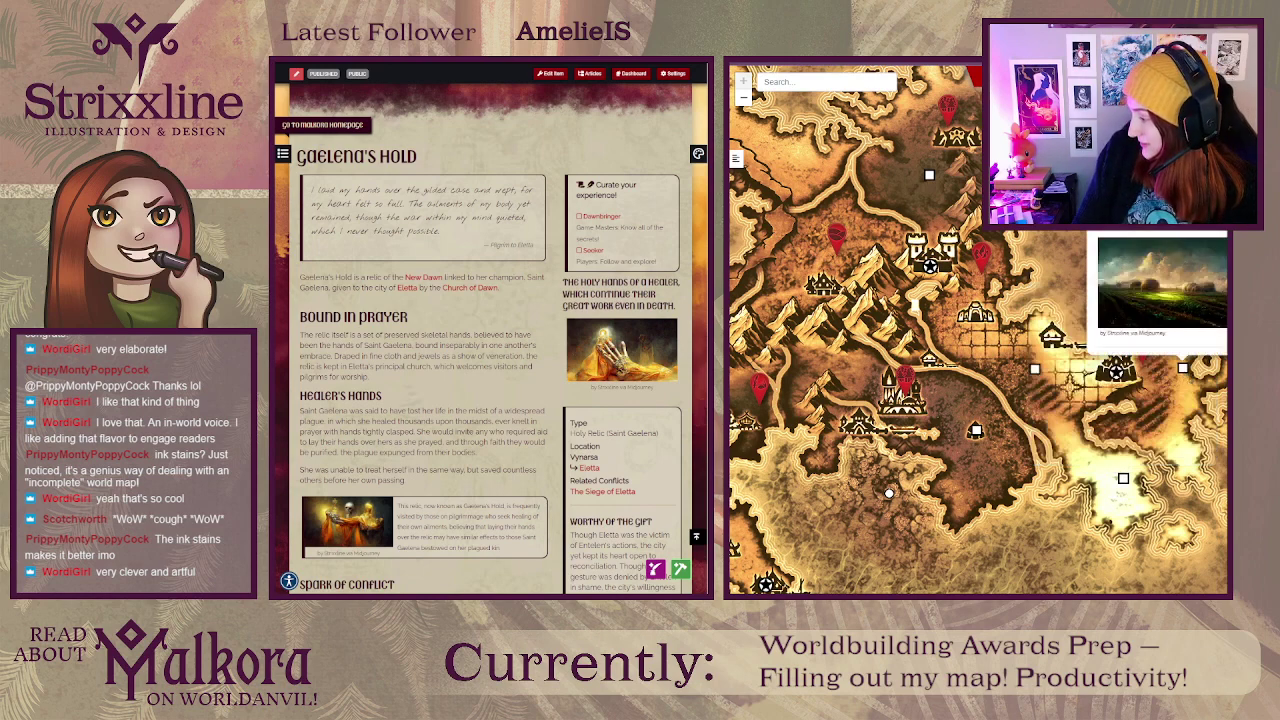
pyautogui.press('Escape')
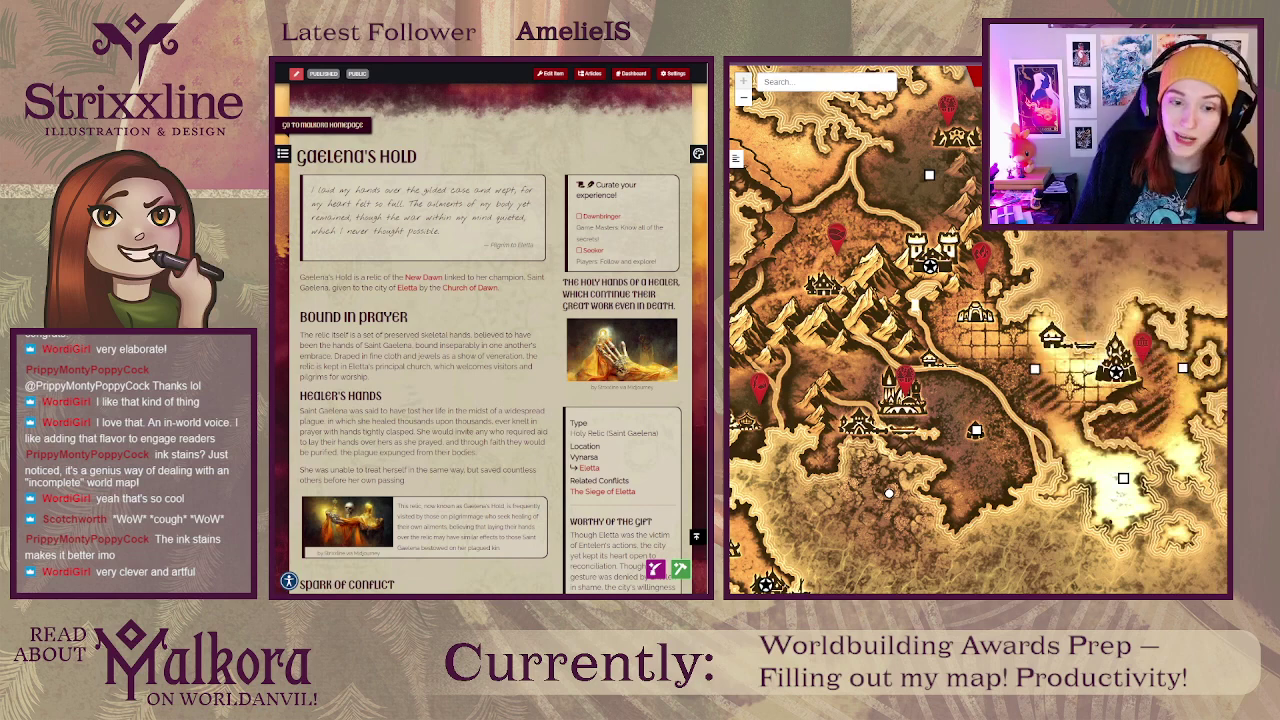
# Step: Read the description of Arsavela's capital city Aurel and preview the region markers on either side of it
pyautogui.click(1116, 370)
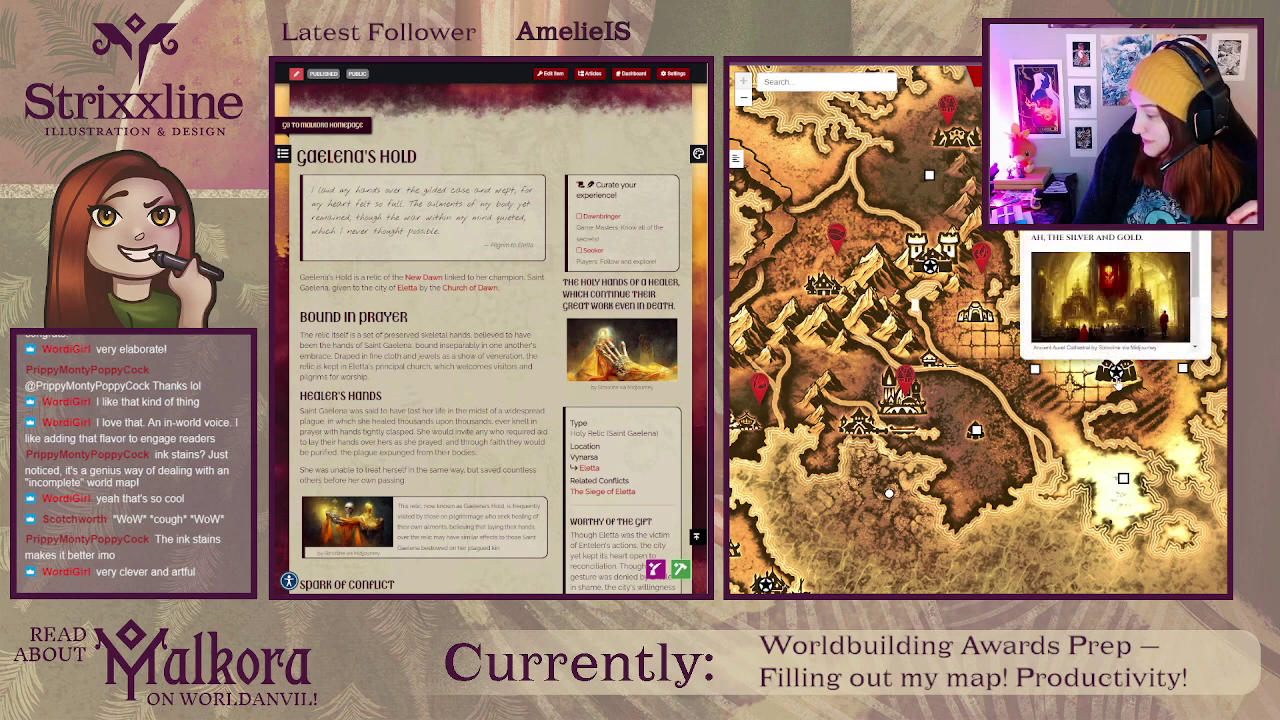
pyautogui.click(1180, 365)
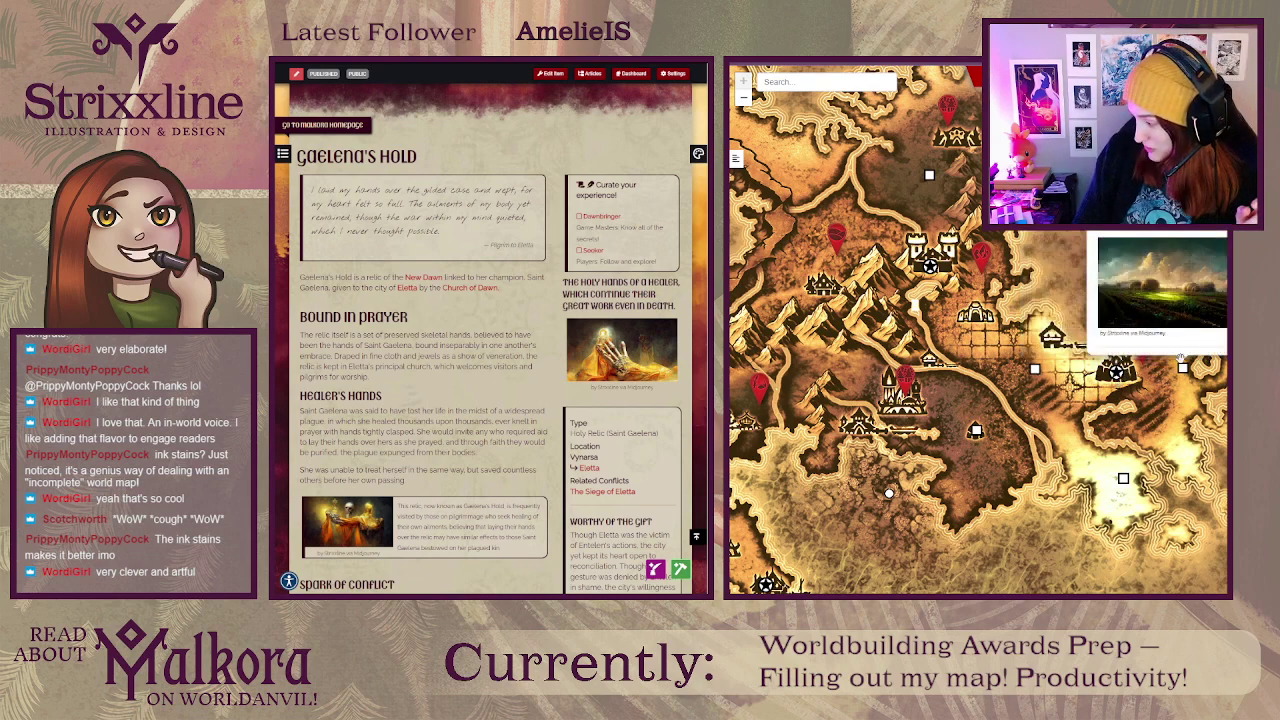
pyautogui.click(1036, 374)
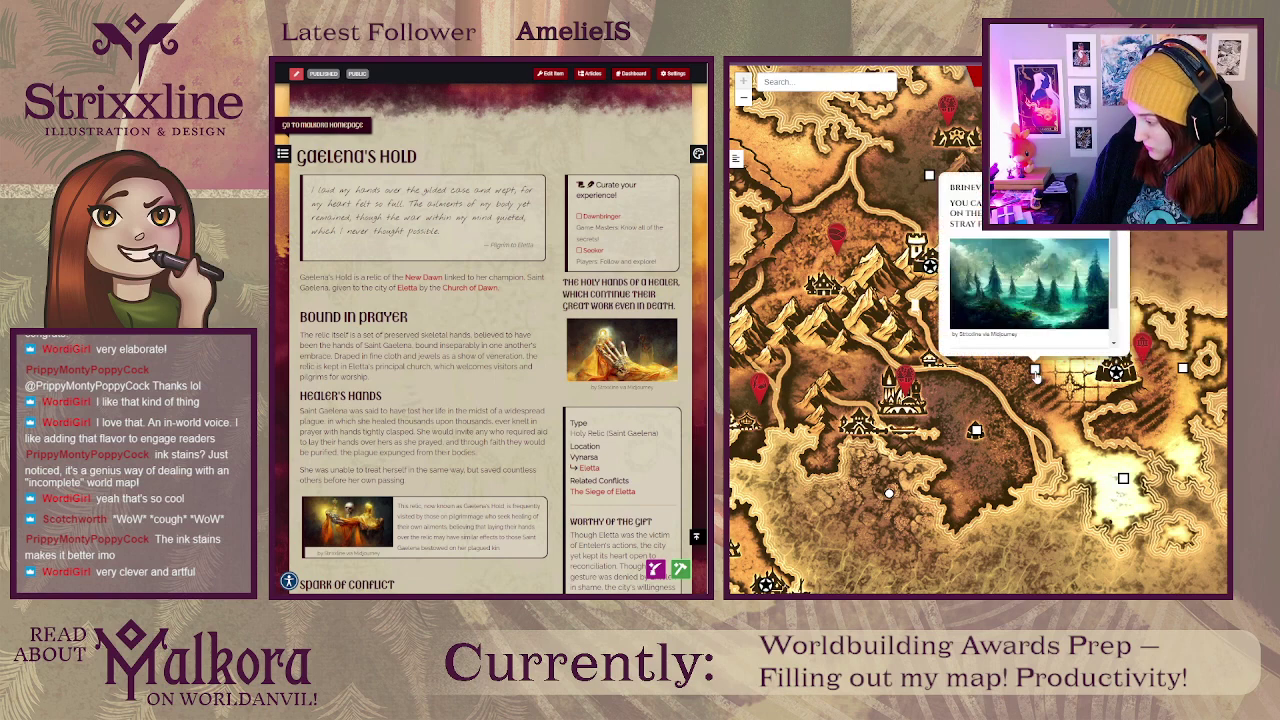
pyautogui.click(1110, 372)
pyautogui.scroll(-3, 1110, 332)
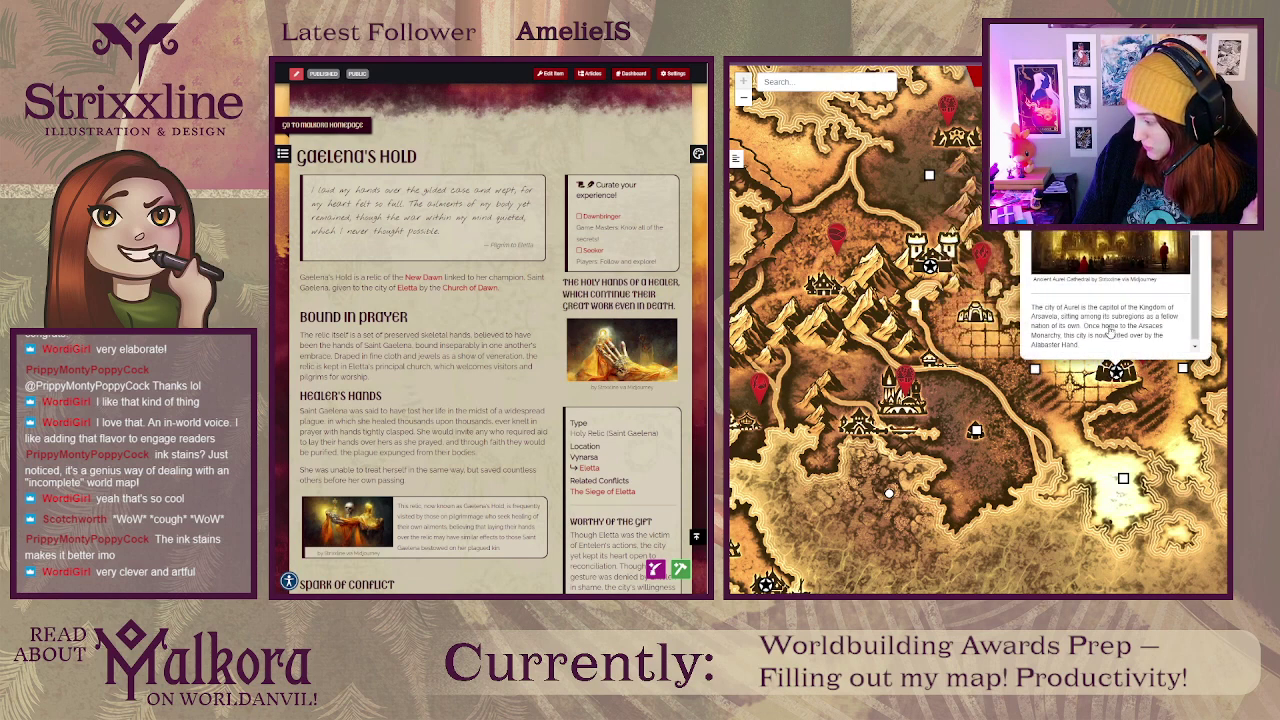
pyautogui.scroll(3, 1110, 332)
# Step: Read the Brineveil Forest marker's title, its quote about the salt on the wind and its region description
pyautogui.click(1035, 373)
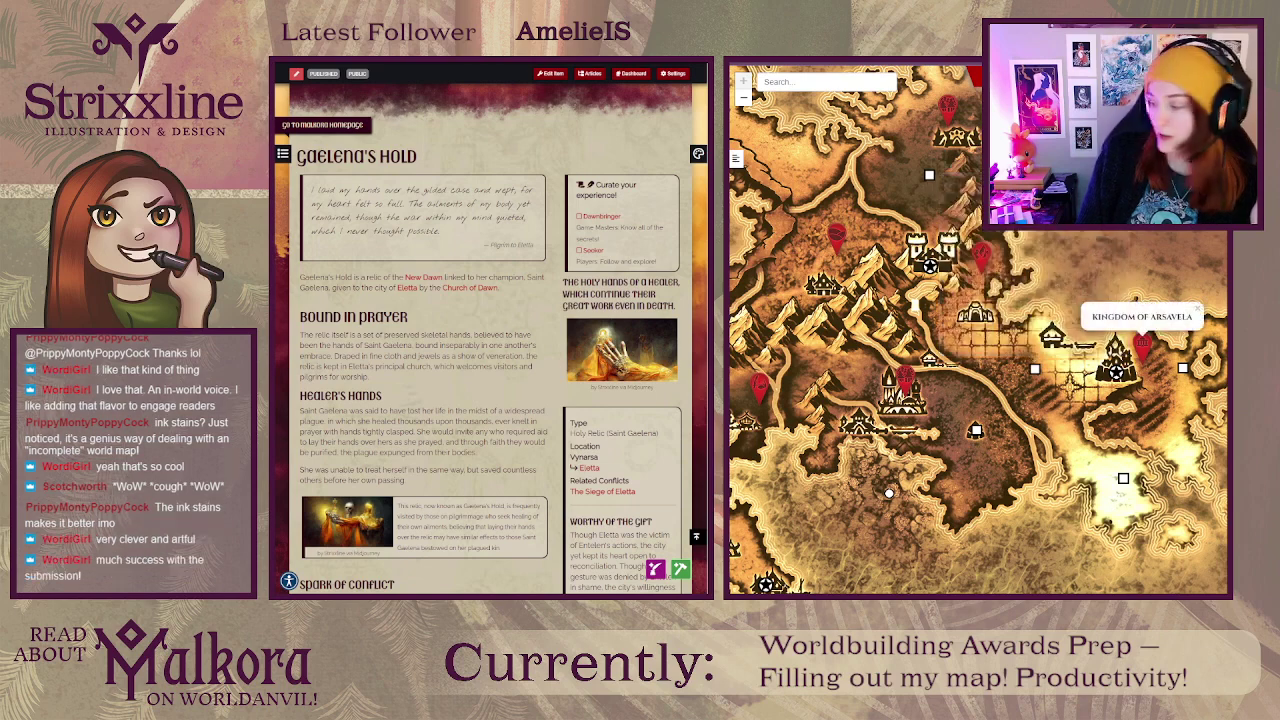
pyautogui.moveTo(1034, 370); pyautogui.dragTo(969, 425)
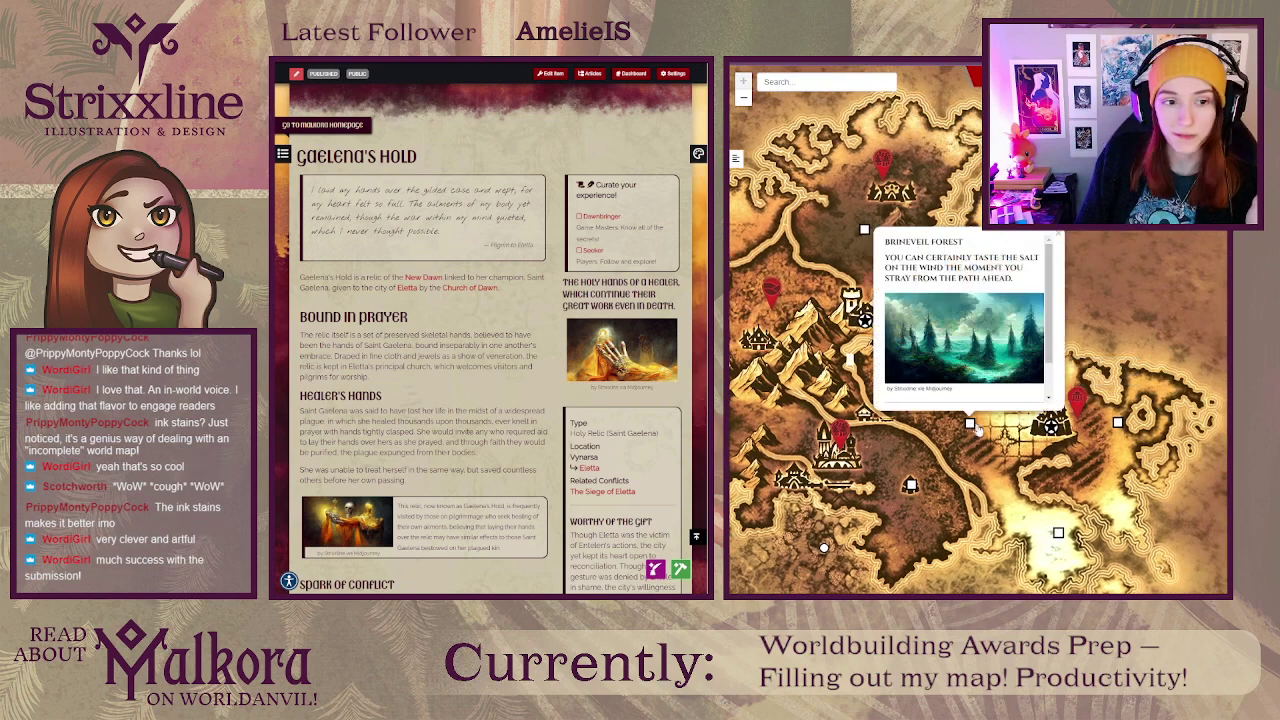
pyautogui.moveTo(1000, 476); pyautogui.dragTo(956, 504)
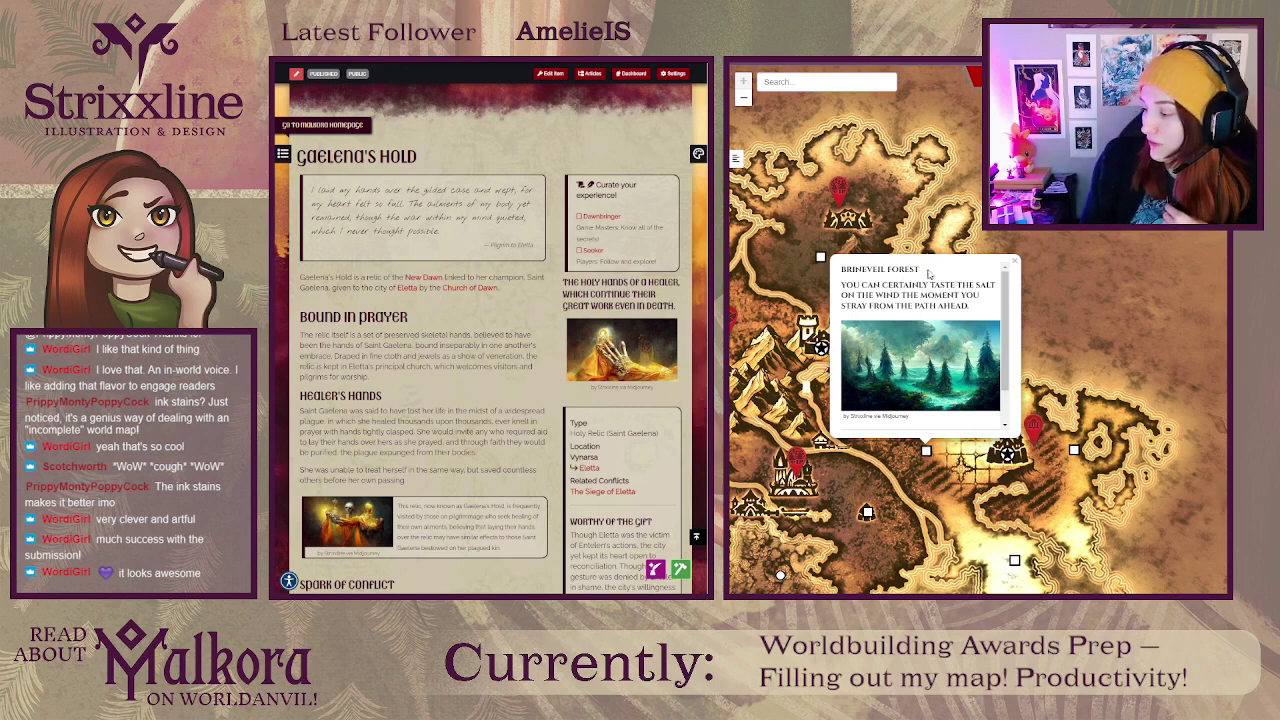
pyautogui.moveTo(928, 273); pyautogui.dragTo(840, 275)
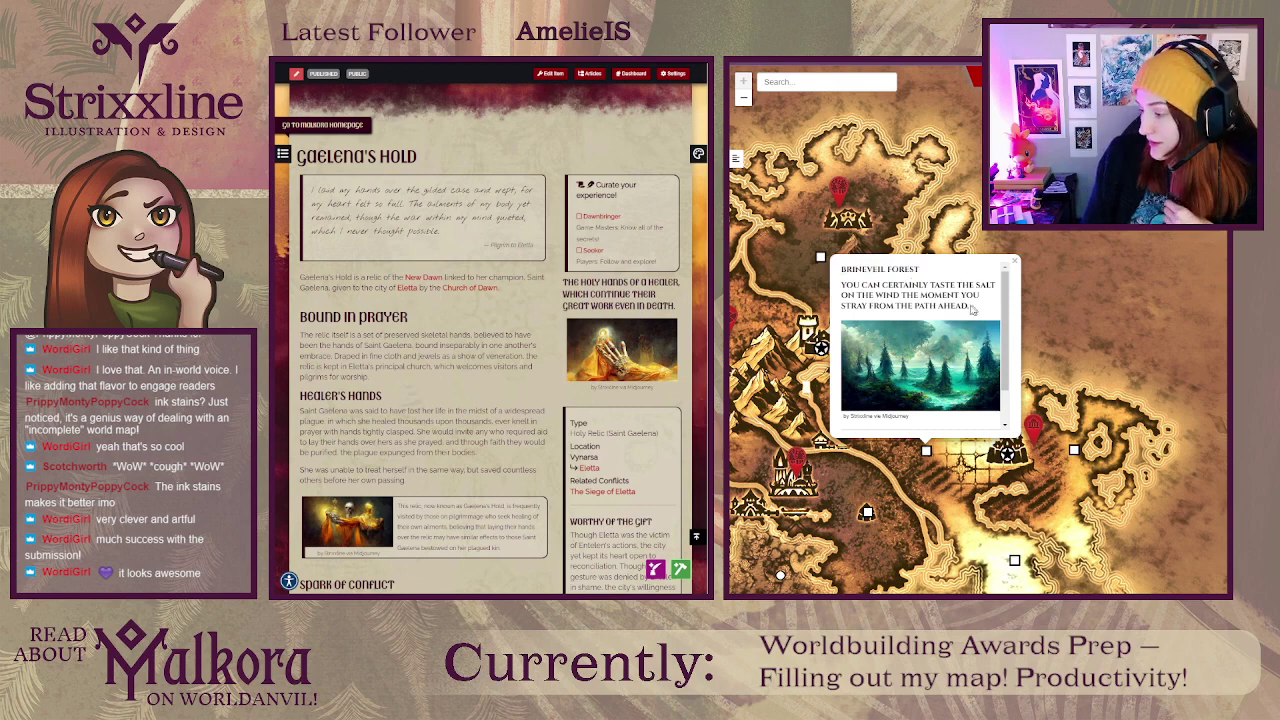
pyautogui.moveTo(975, 308); pyautogui.dragTo(842, 287)
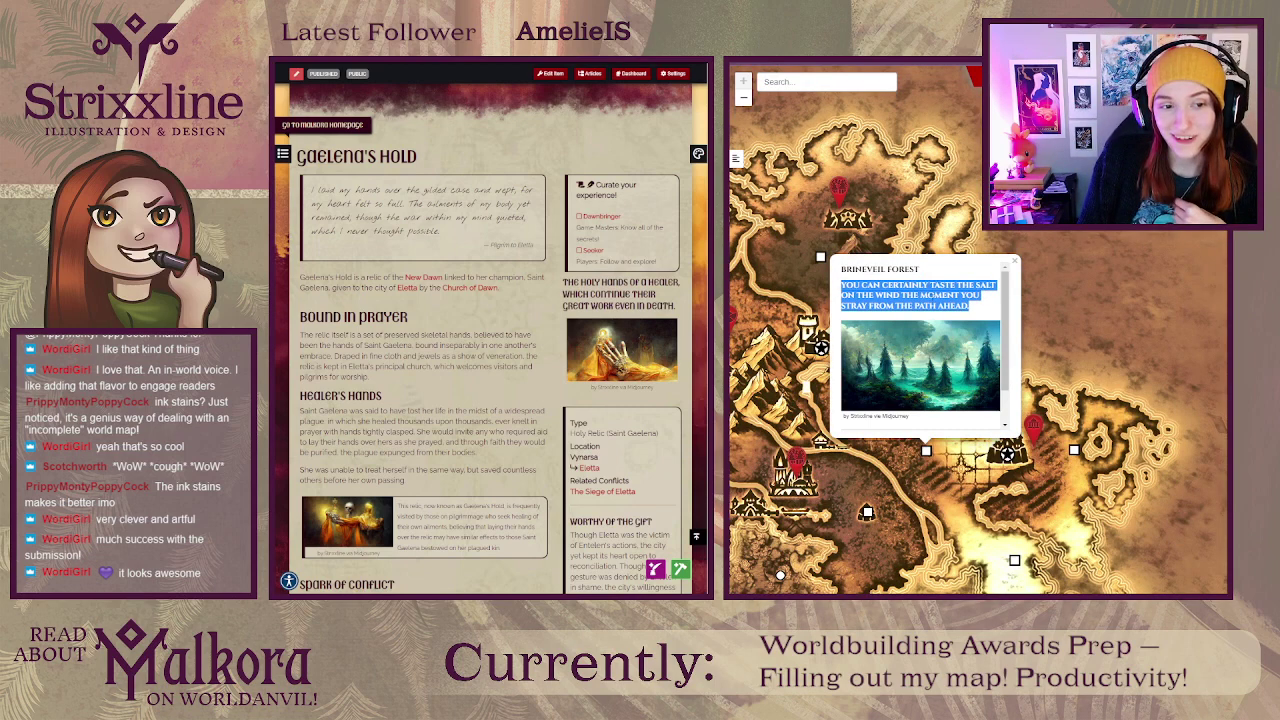
pyautogui.click(984, 313)
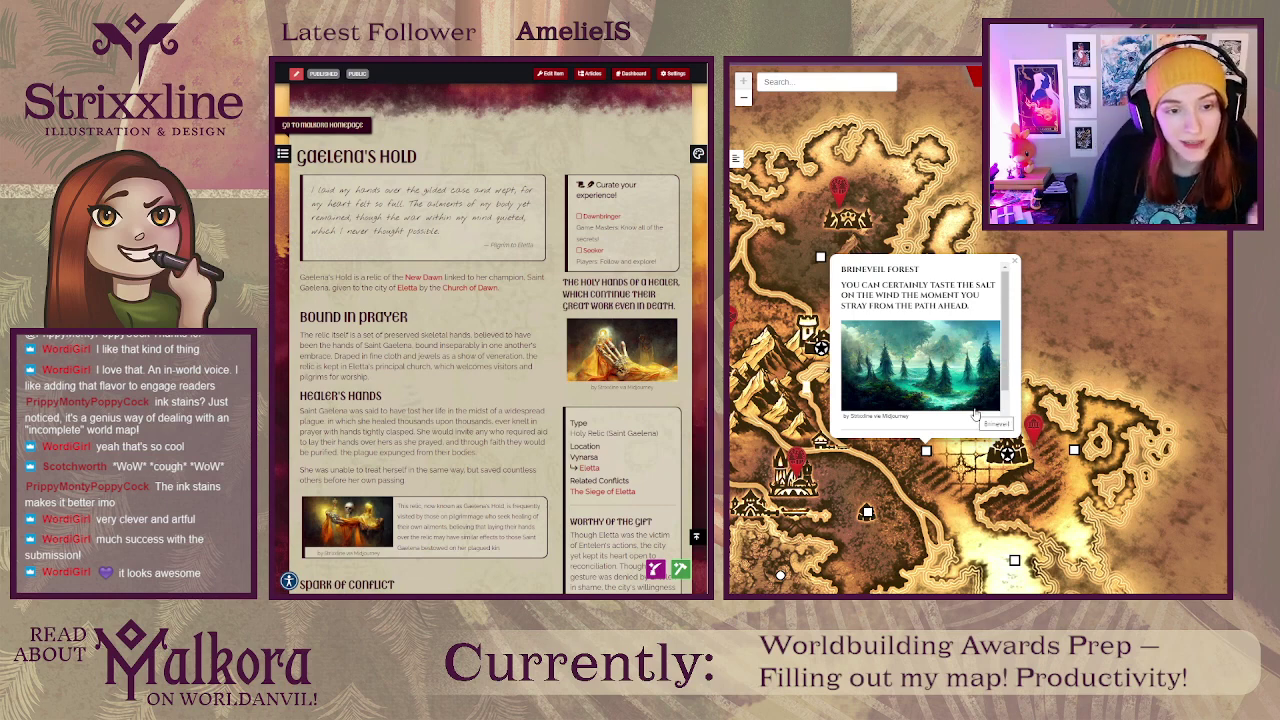
pyautogui.scroll(-1, 973, 411)
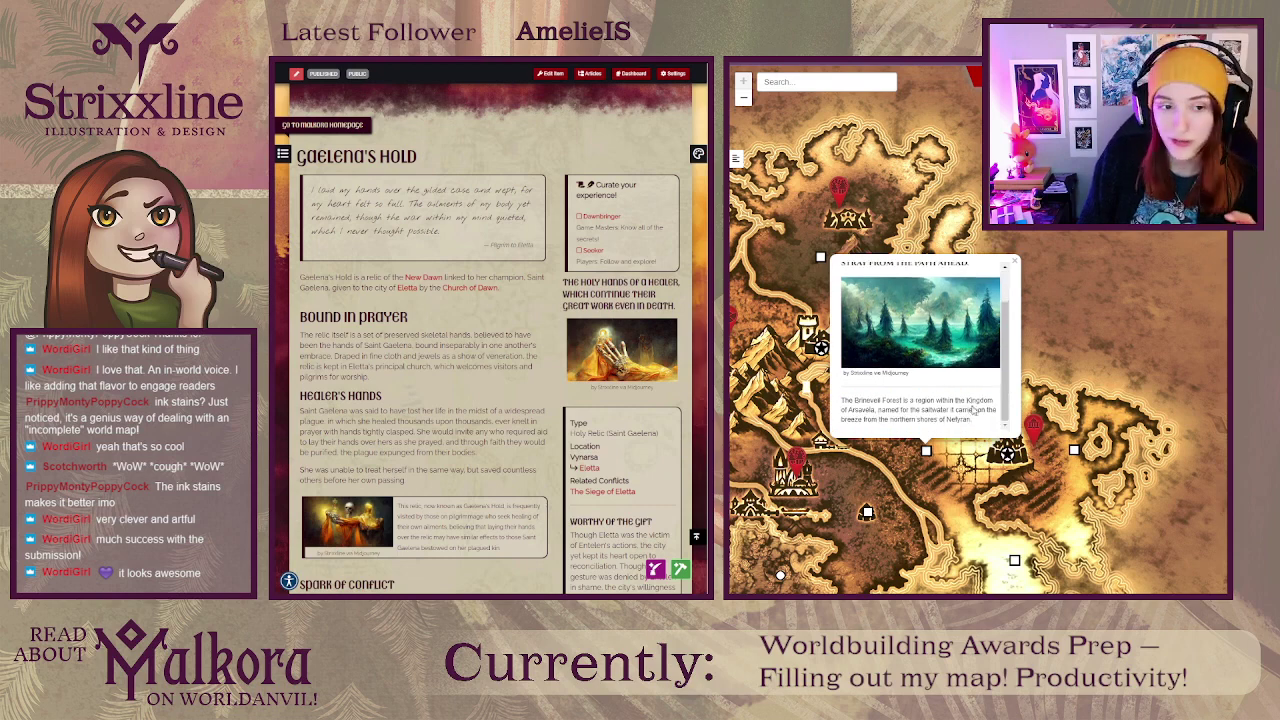
pyautogui.scroll(-1, 973, 411)
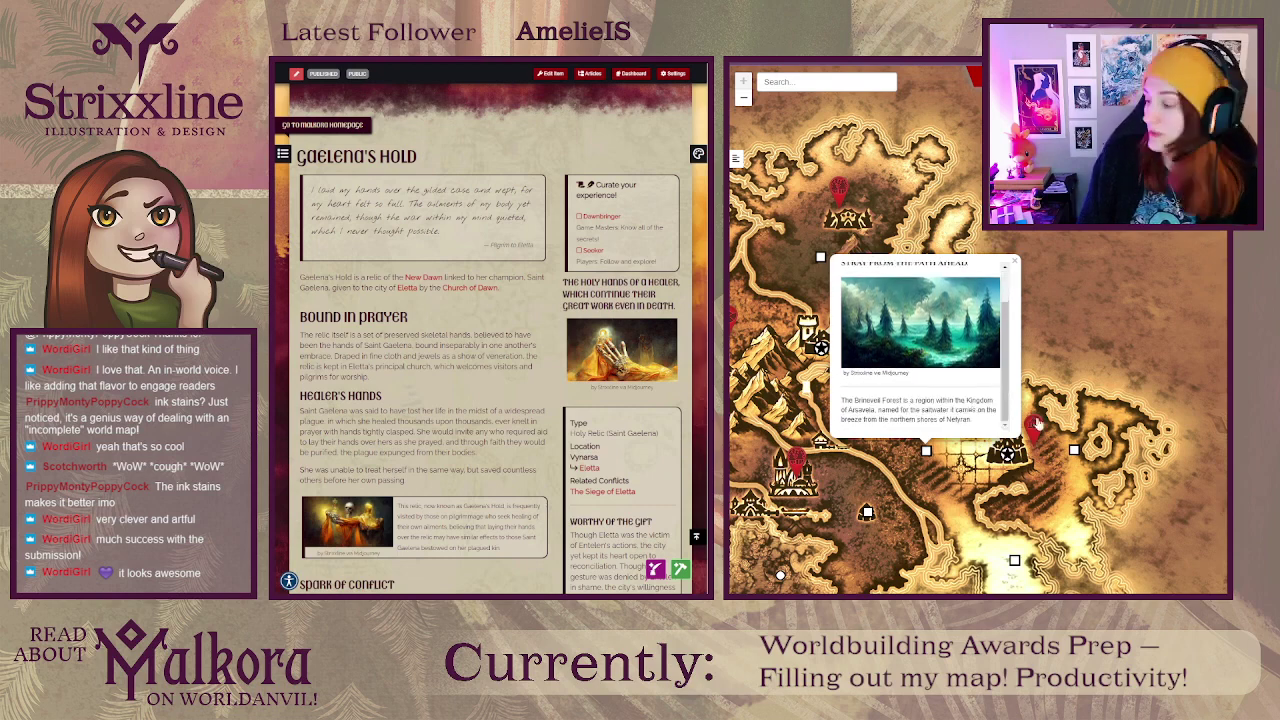
# Step: Read the region descriptions of the Savelan Northlands and Melocazh Barrens markers
pyautogui.moveTo(1074, 450)
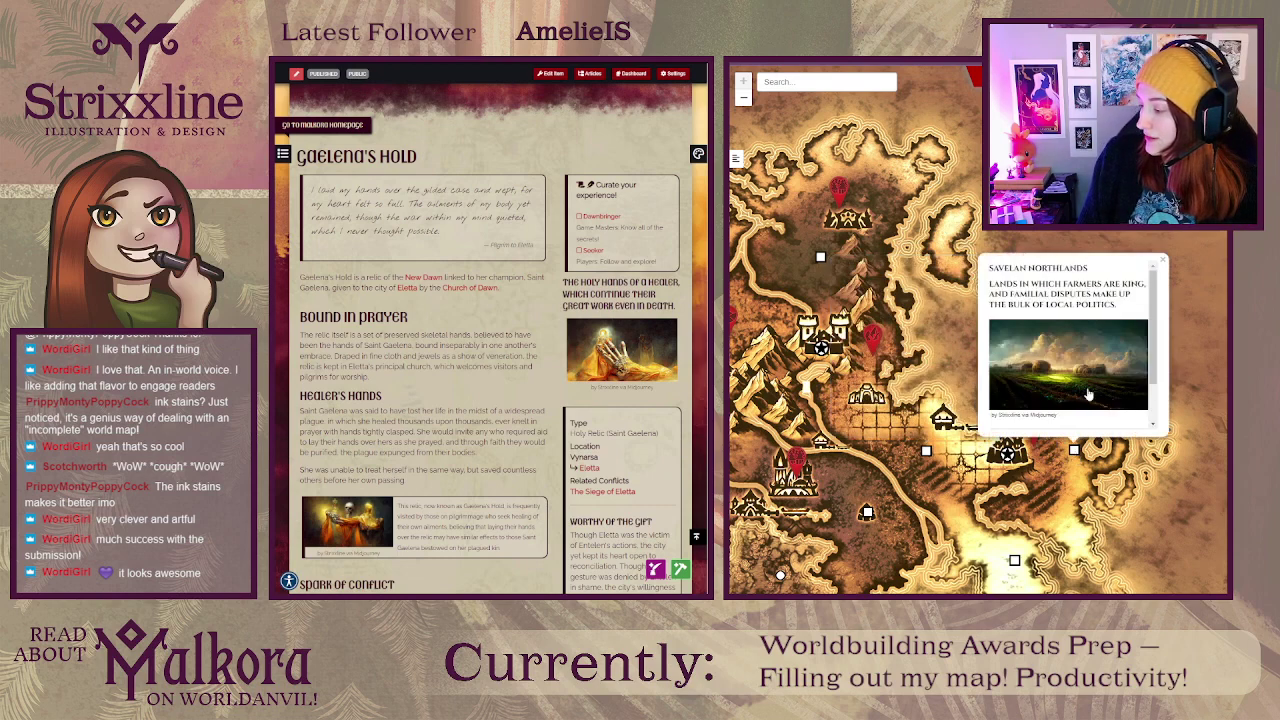
pyautogui.scroll(-2, 1088, 395)
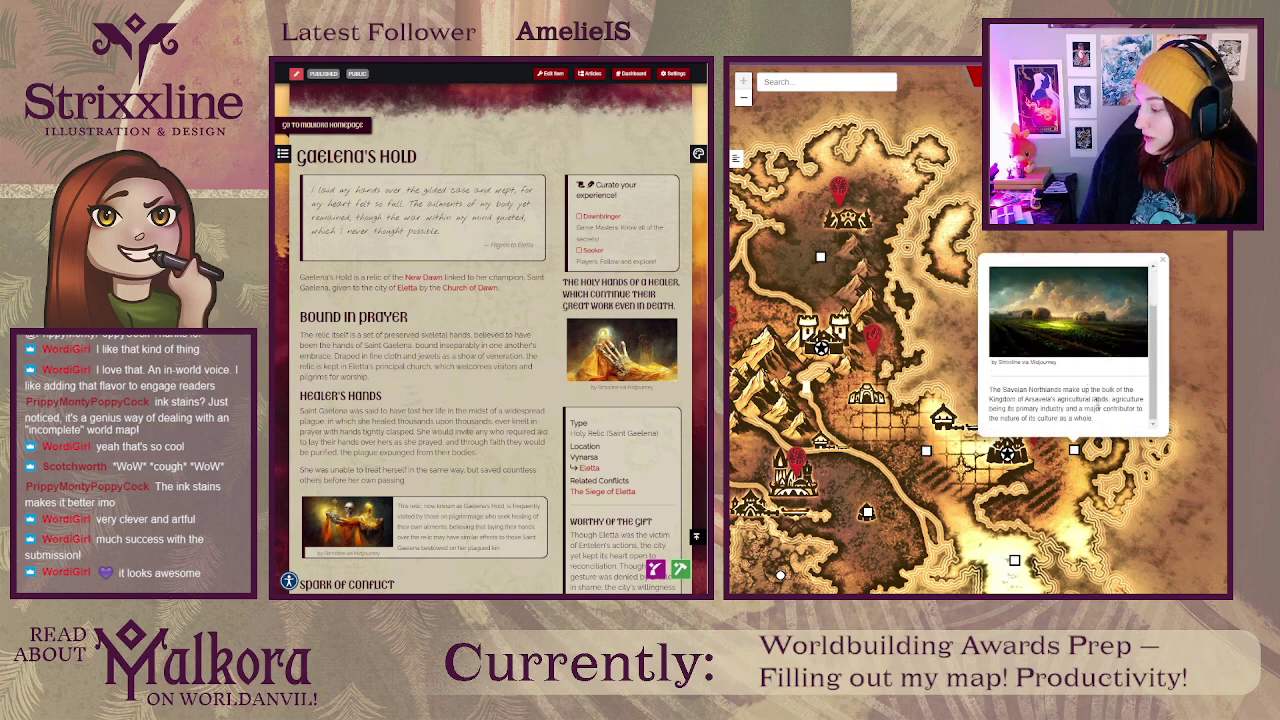
pyautogui.scroll(-1, 1122, 435)
pyautogui.moveTo(1006, 476)
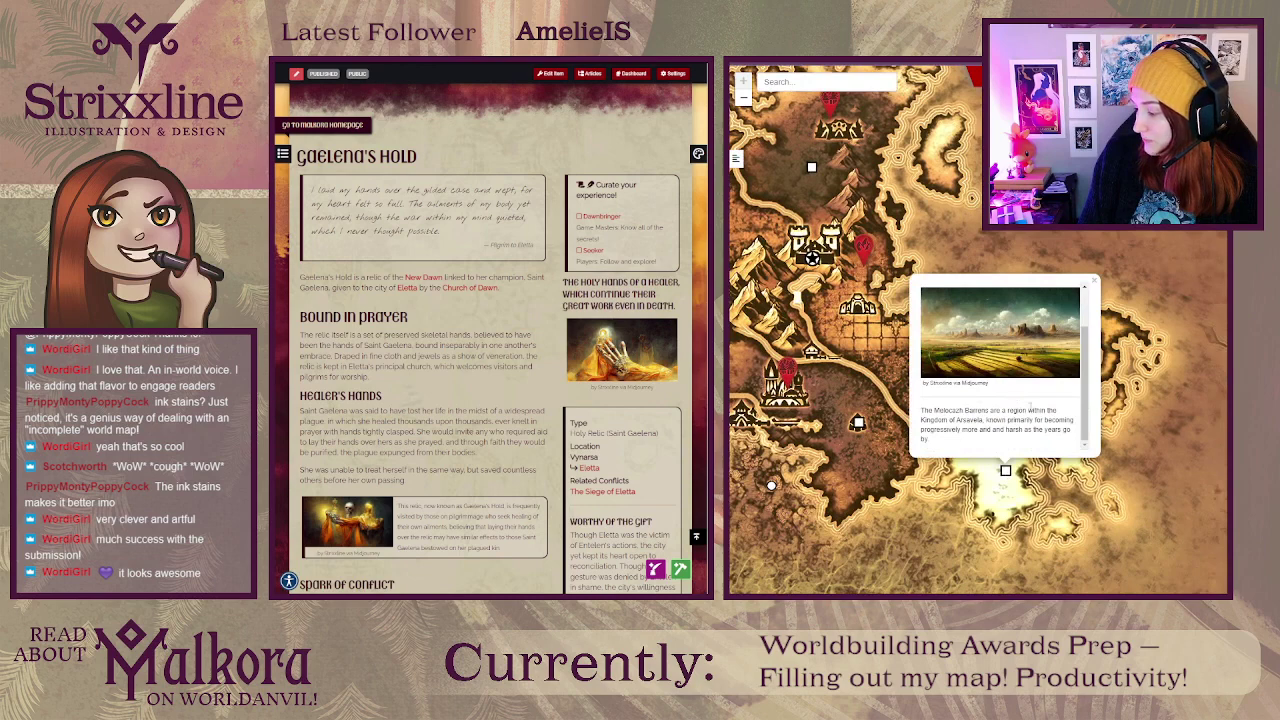
# Step: Finish reviewing the Melocazh Barrens popup and read the region description of the densely forested area's red city marker southwest of Arsavela
pyautogui.scroll(3, 1020, 398)
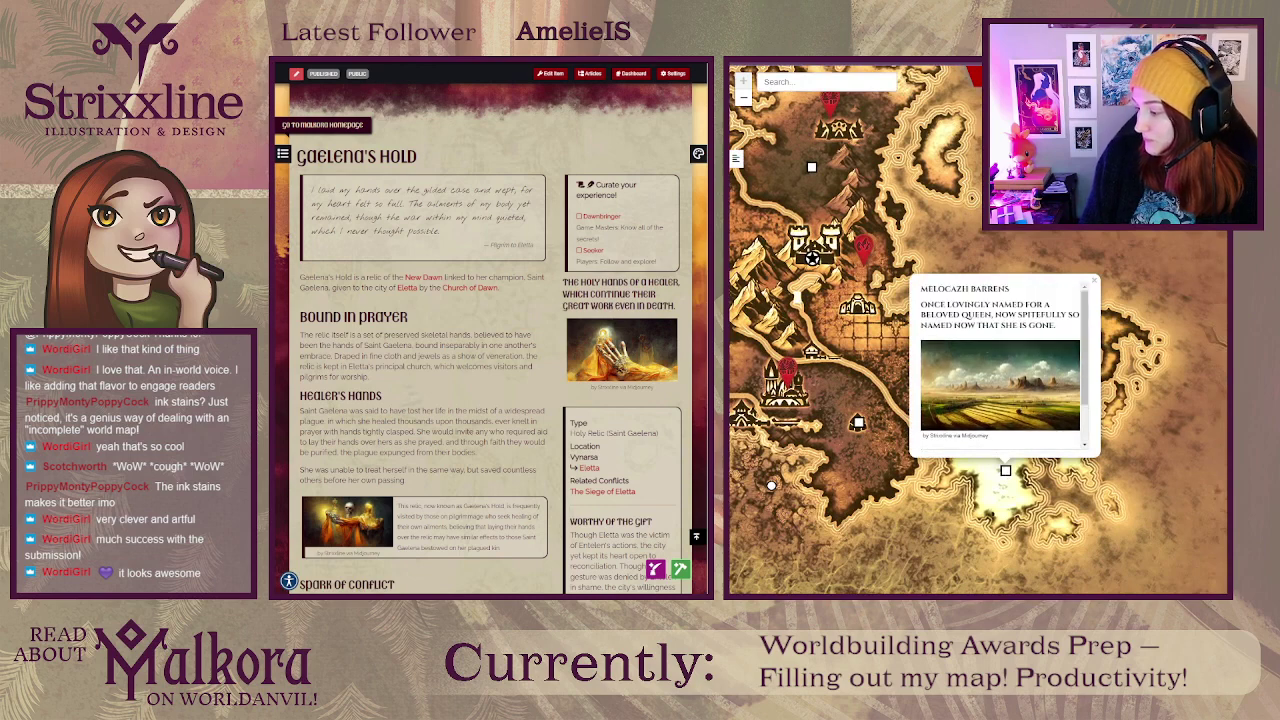
pyautogui.click(1097, 282)
pyautogui.moveTo(909, 358); pyautogui.dragTo(983, 372)
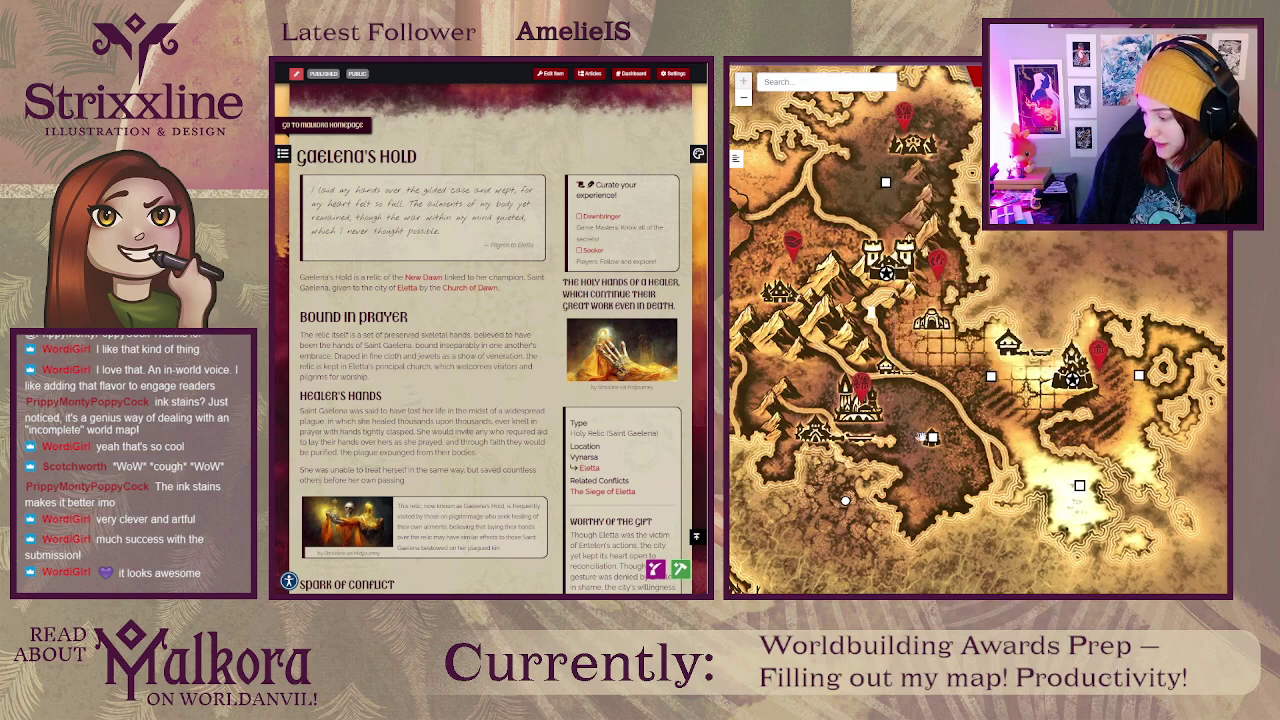
pyautogui.click(866, 384)
pyautogui.scroll(-3, 866, 307)
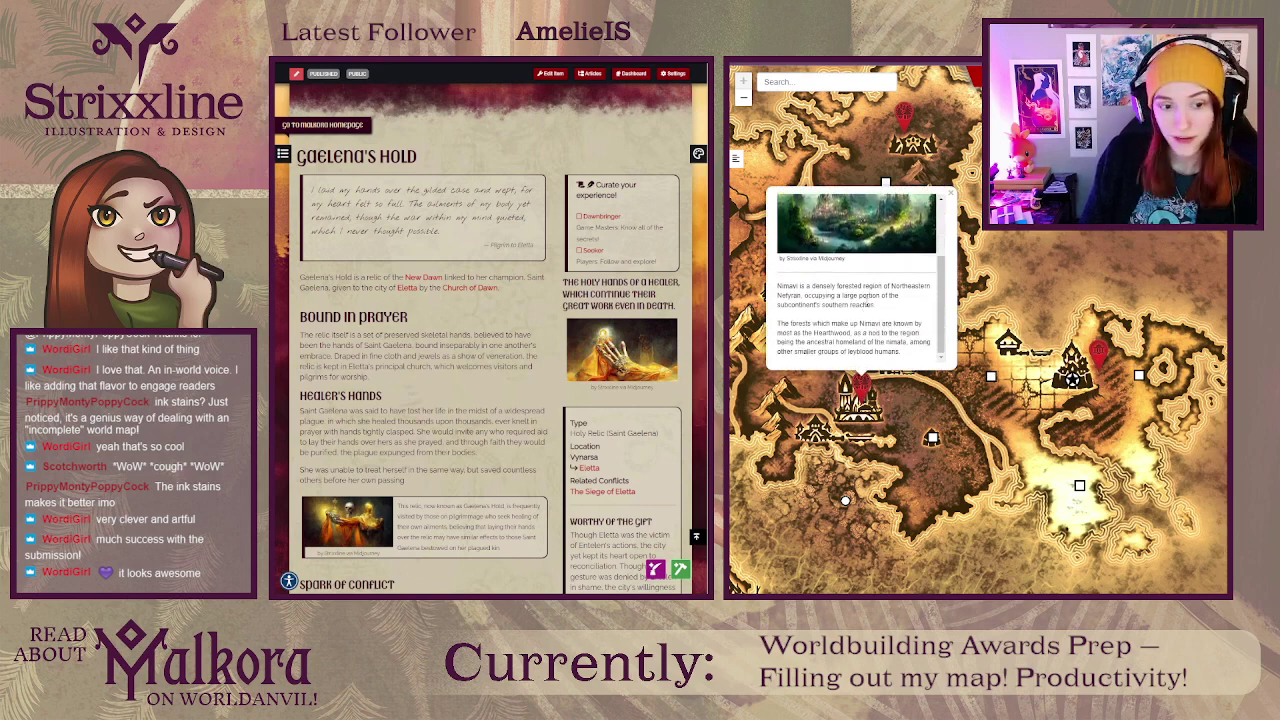
pyautogui.scroll(3, 866, 300)
pyautogui.click(951, 194)
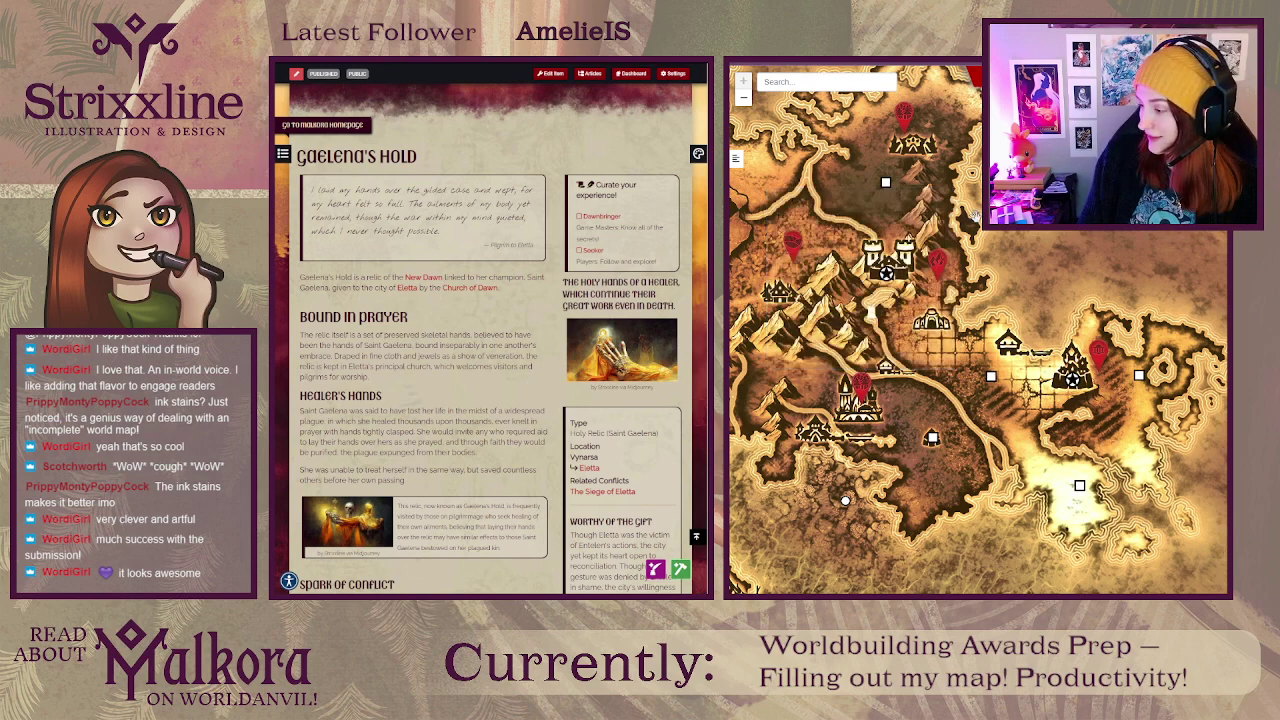
# Step: Survey the western part of the published map, from the ringed crater region to the ink-stained coast and the lands south of it
pyautogui.moveTo(990, 250); pyautogui.dragTo(1116, 278)
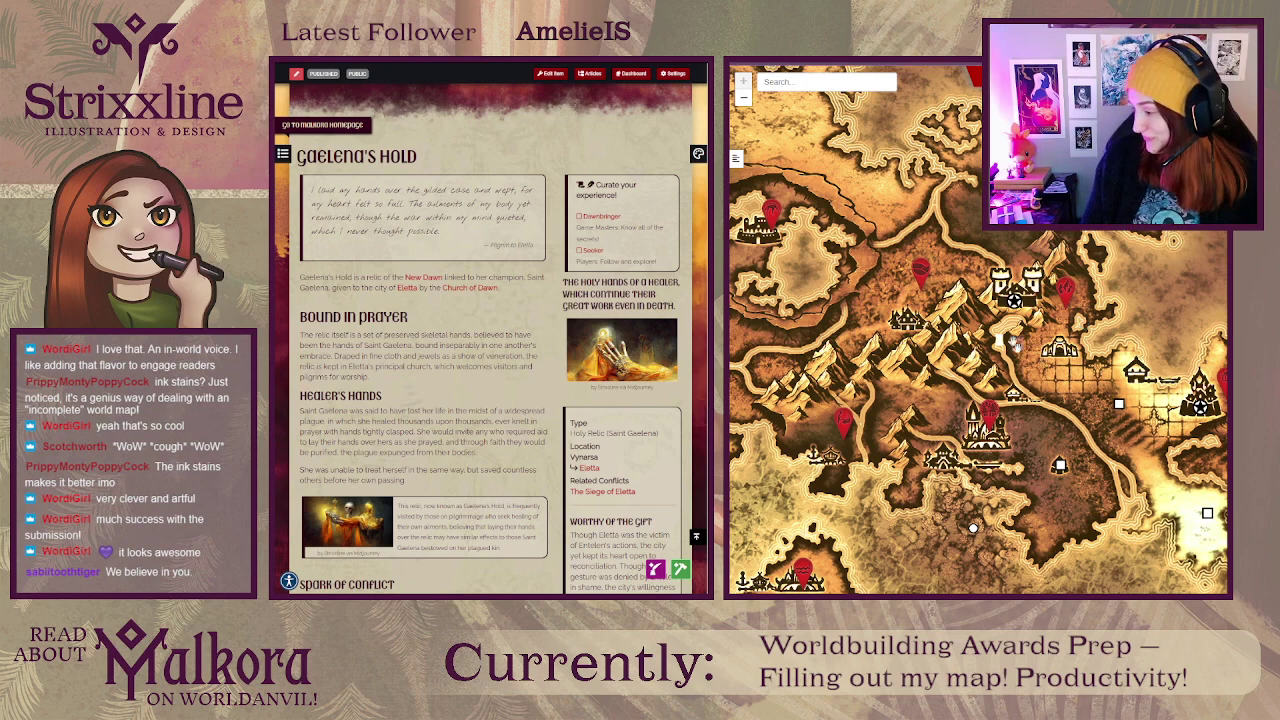
pyautogui.moveTo(864, 325); pyautogui.dragTo(970, 317)
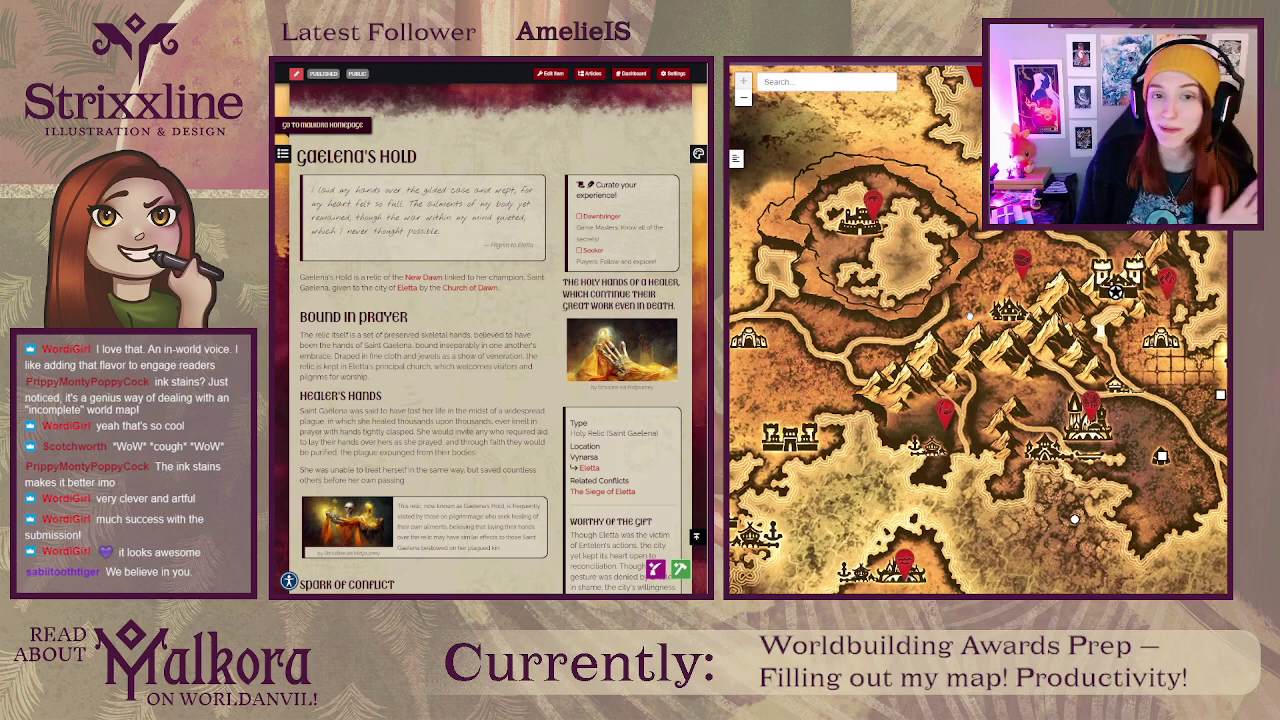
pyautogui.moveTo(970, 316); pyautogui.dragTo(1083, 370)
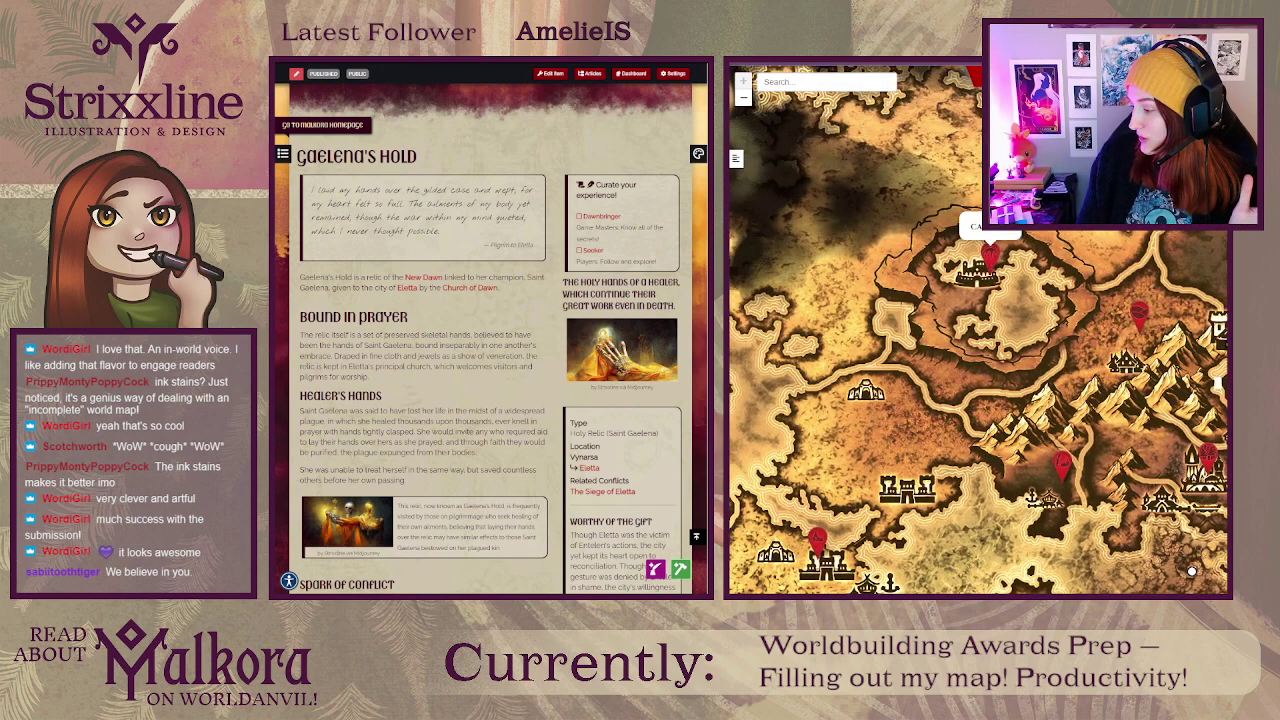
pyautogui.moveTo(888, 202); pyautogui.dragTo(974, 255)
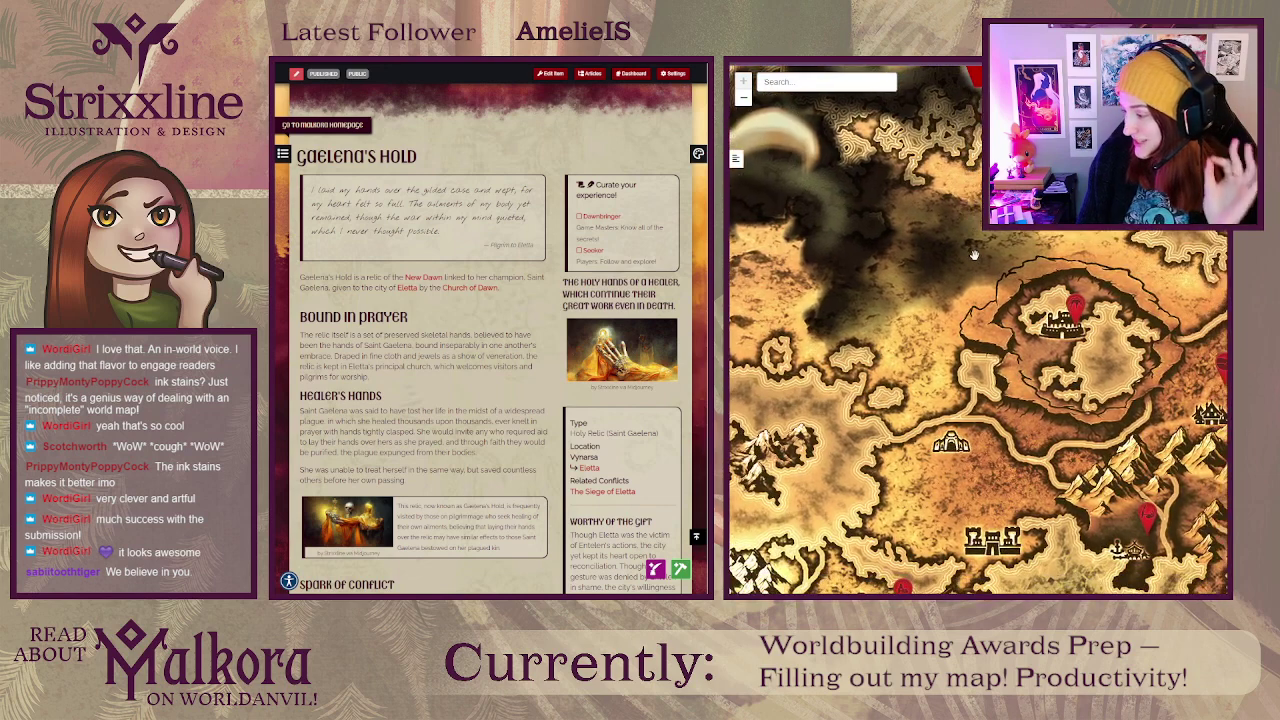
pyautogui.scroll(-2, 974, 254)
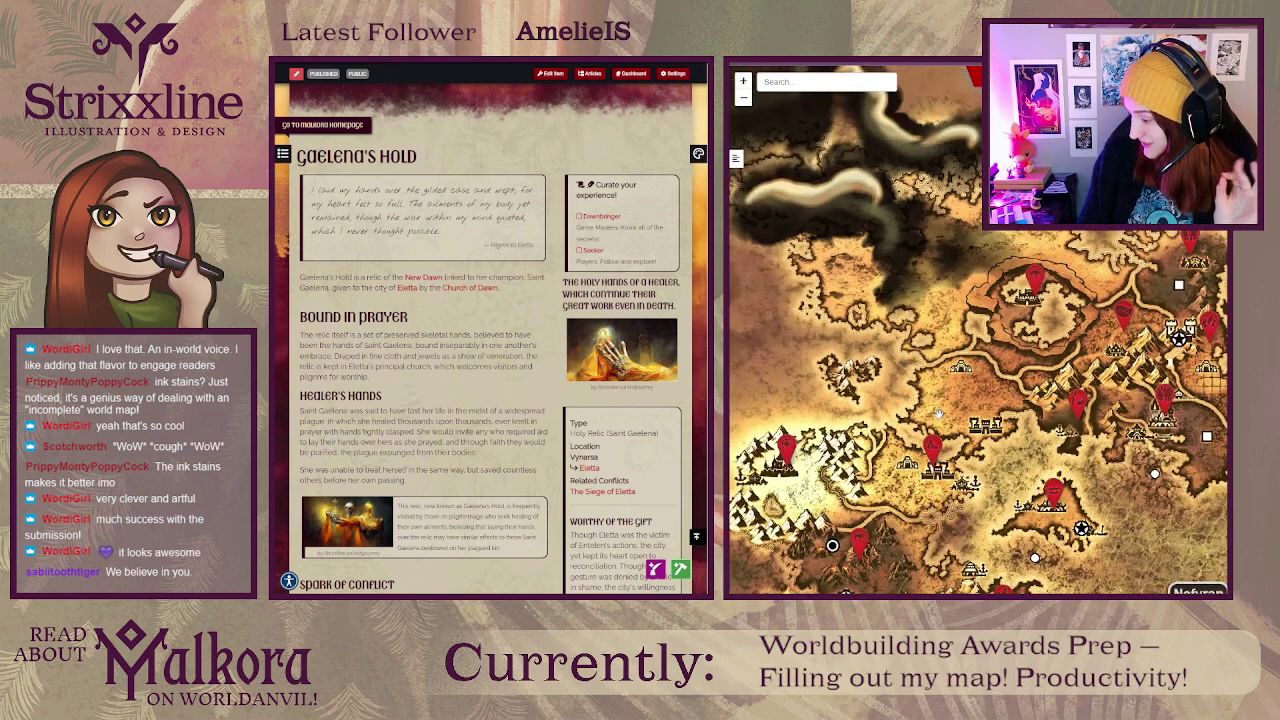
pyautogui.moveTo(962, 412); pyautogui.dragTo(929, 301)
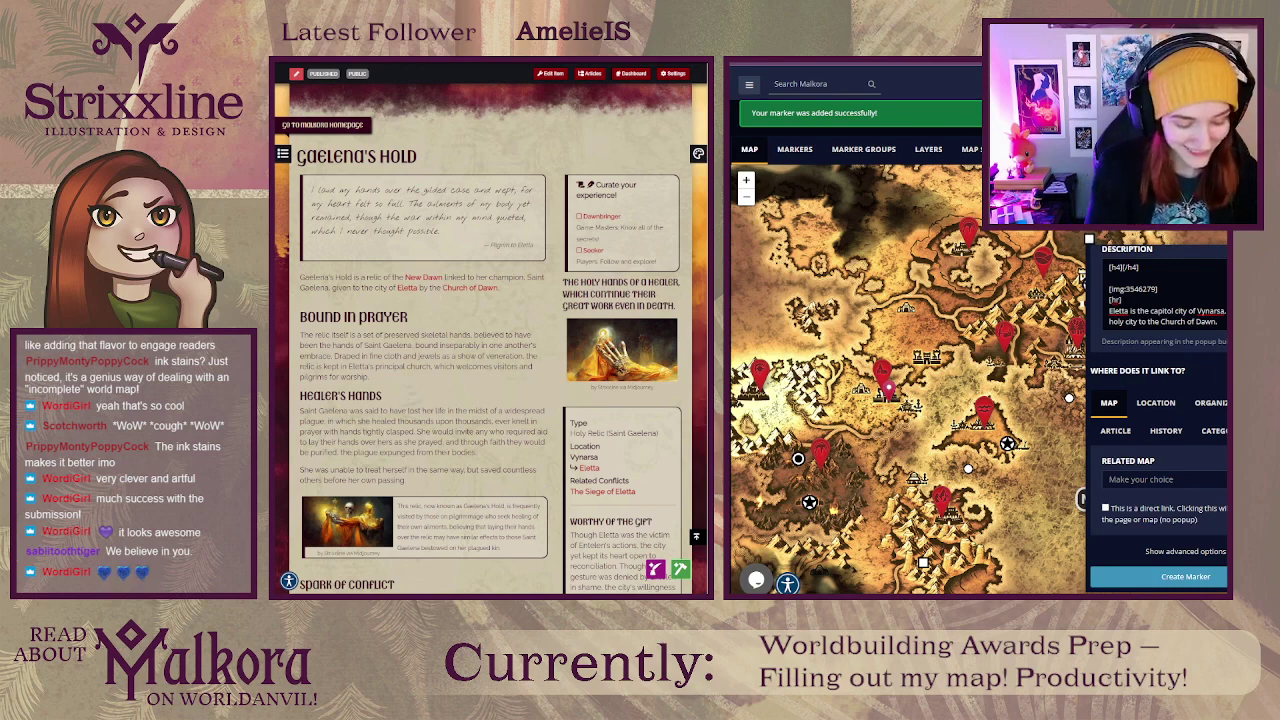
pyautogui.write('Home')
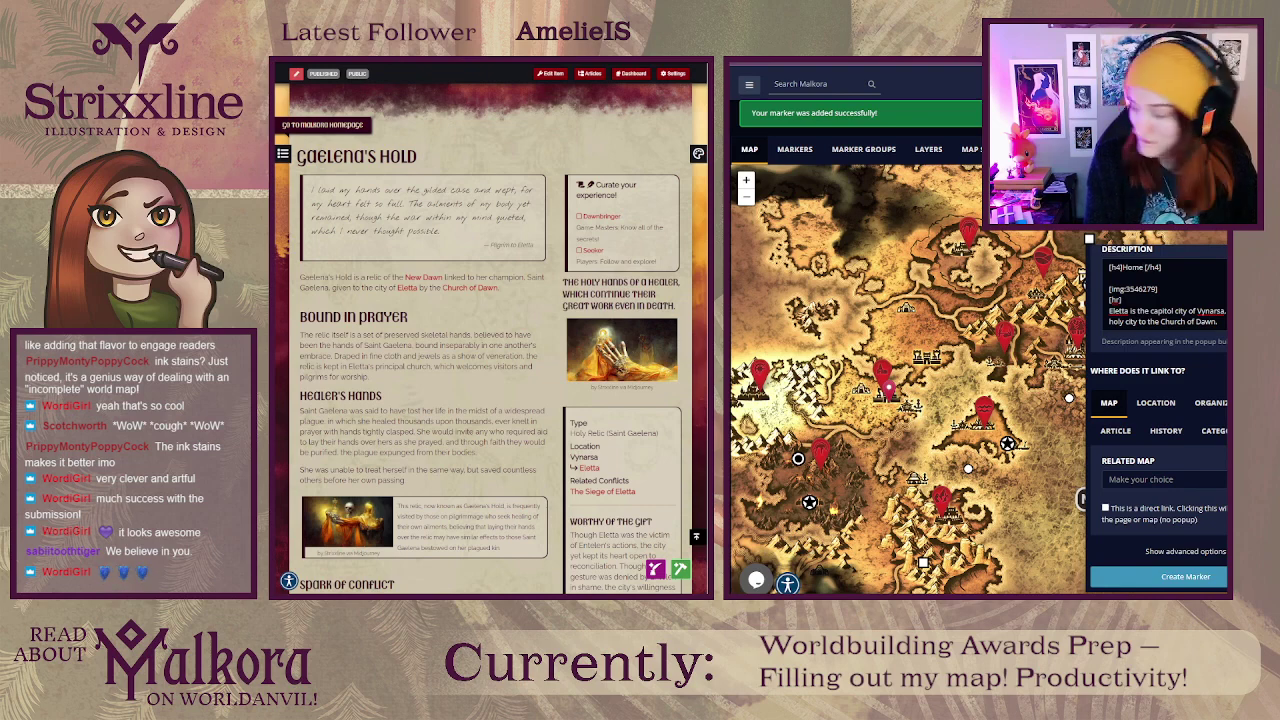
pyautogui.press('BackSpace')
pyautogui.press('BackSpace')
pyautogui.press('BackSpace')
pyautogui.press('BackSpace')
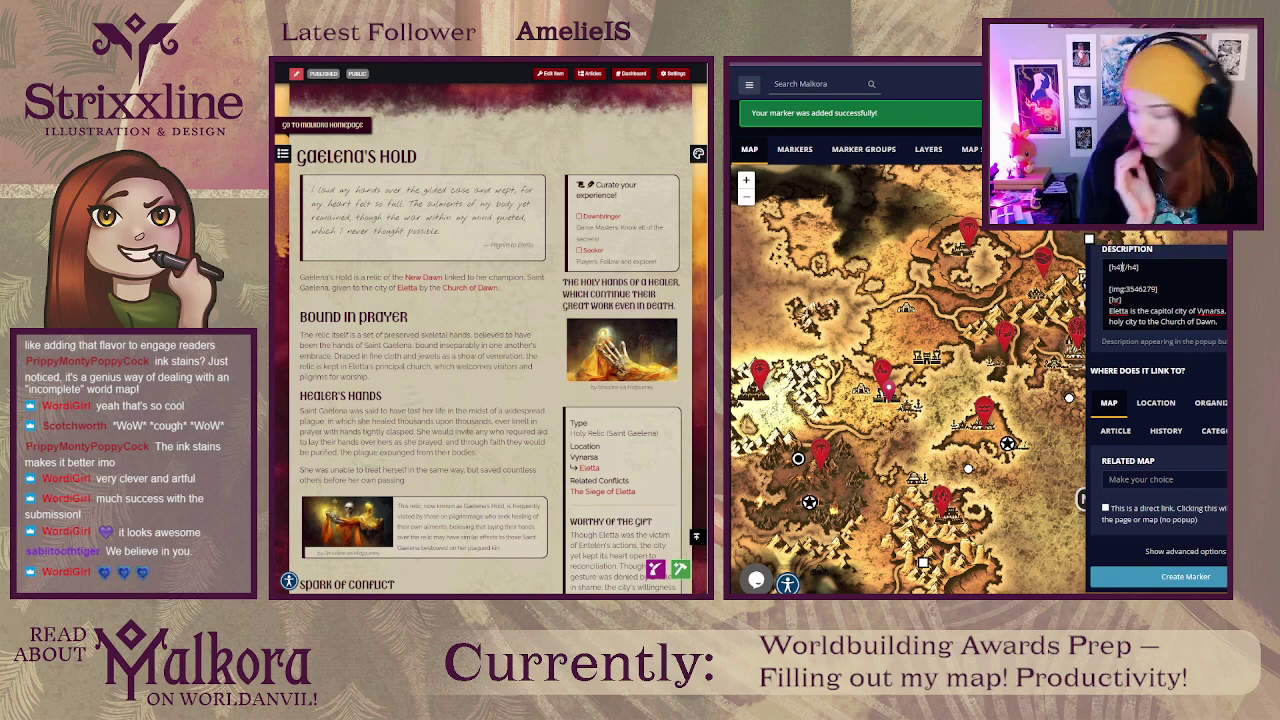
# Step: Begin the heading in Eletta's new marker description with "The faithful are rewarded,"
pyautogui.write('The fait')
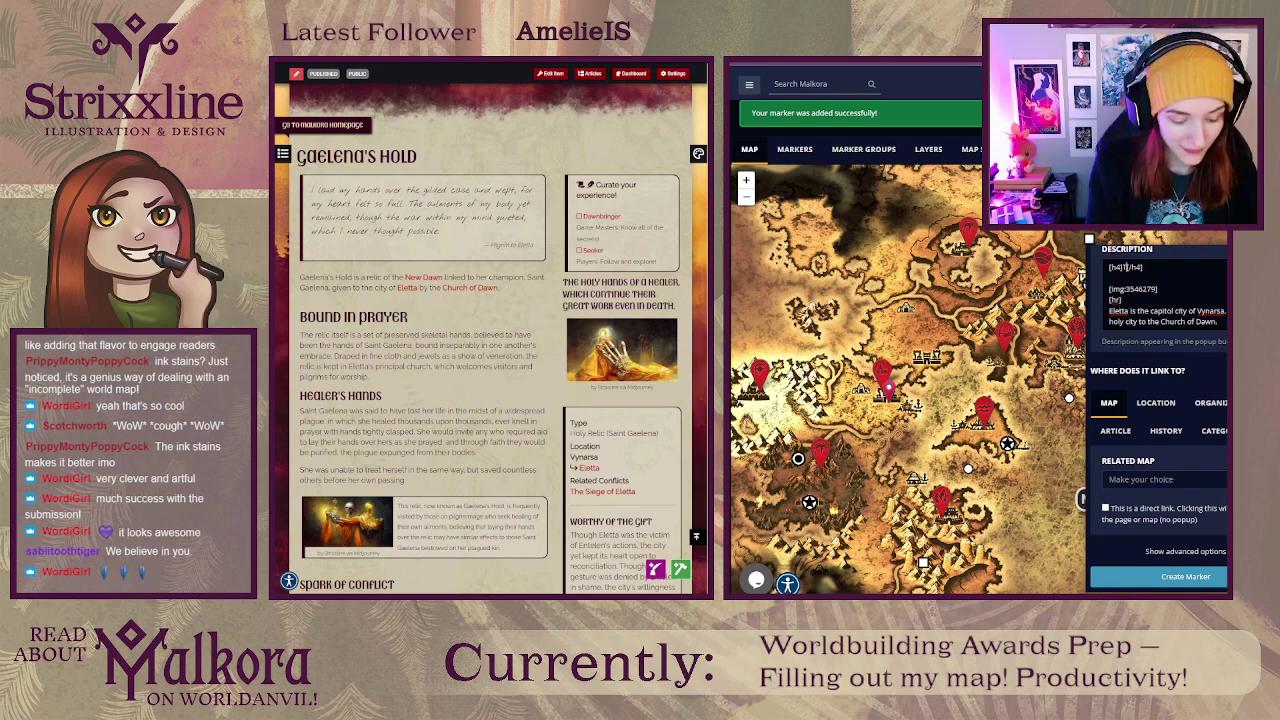
pyautogui.write('hful are re')
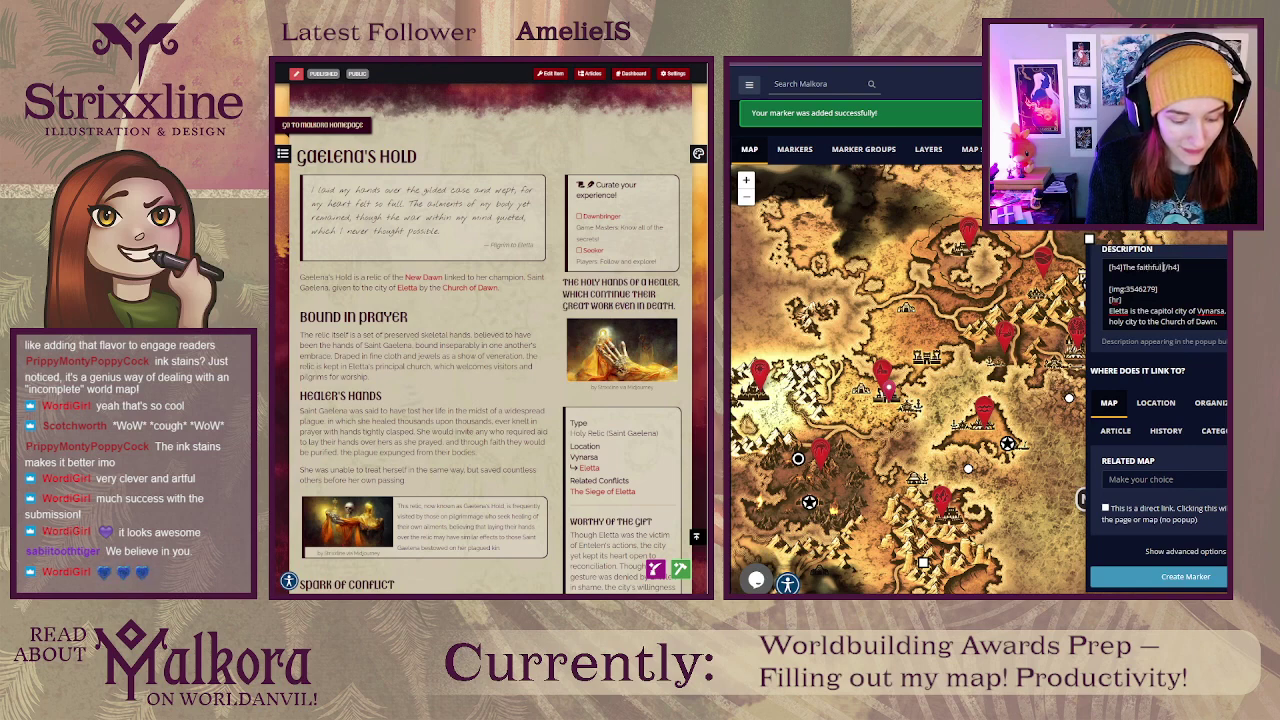
pyautogui.write('warded')
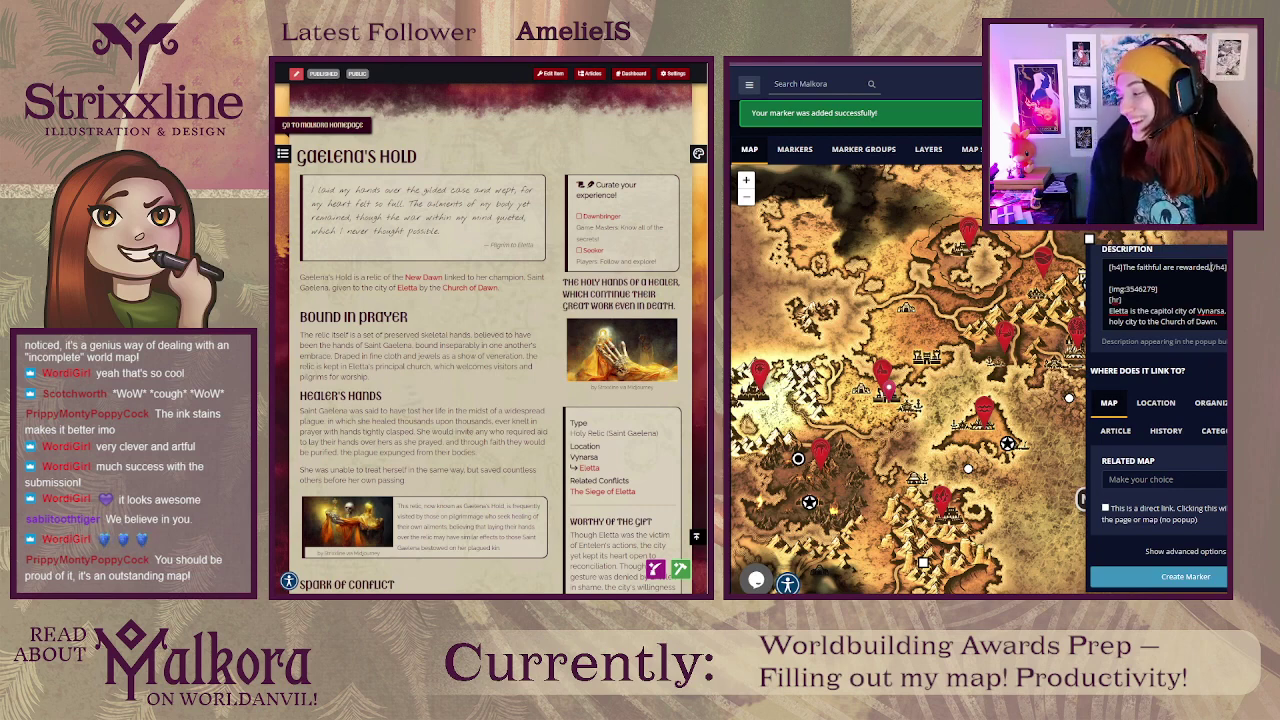
pyautogui.write('.')
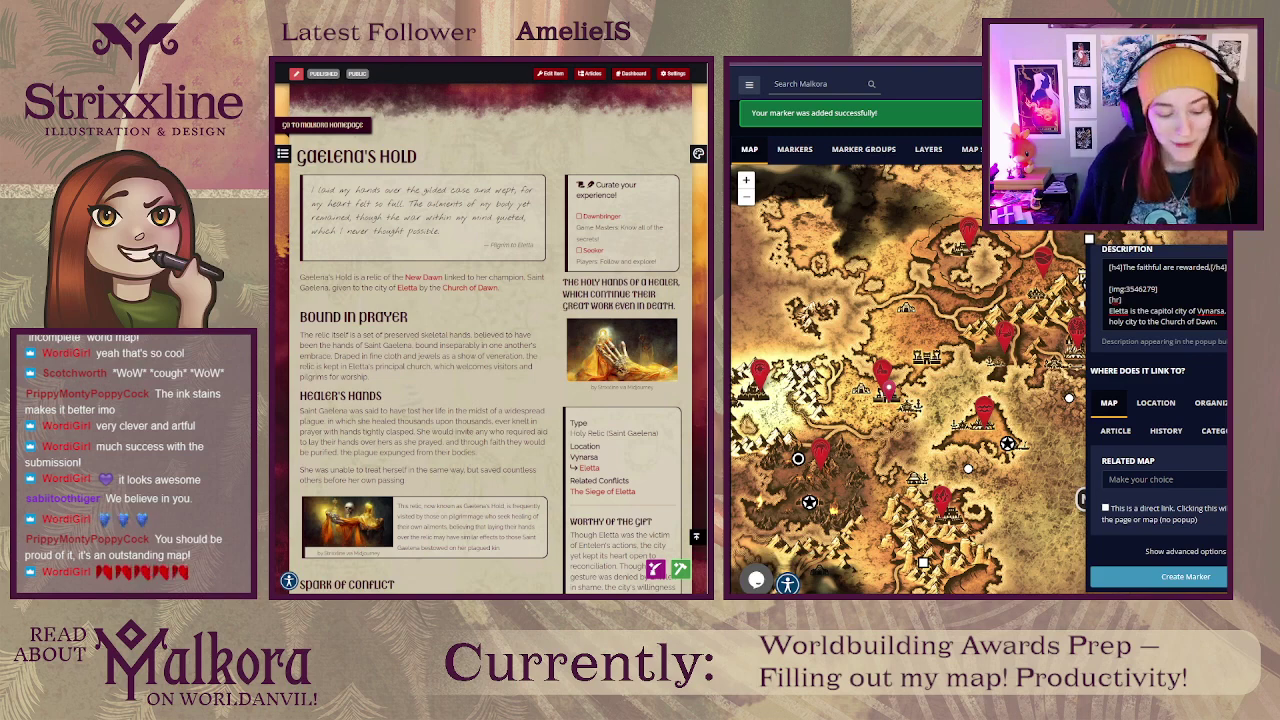
pyautogui.click(1211, 267)
pyautogui.press('BackSpace')
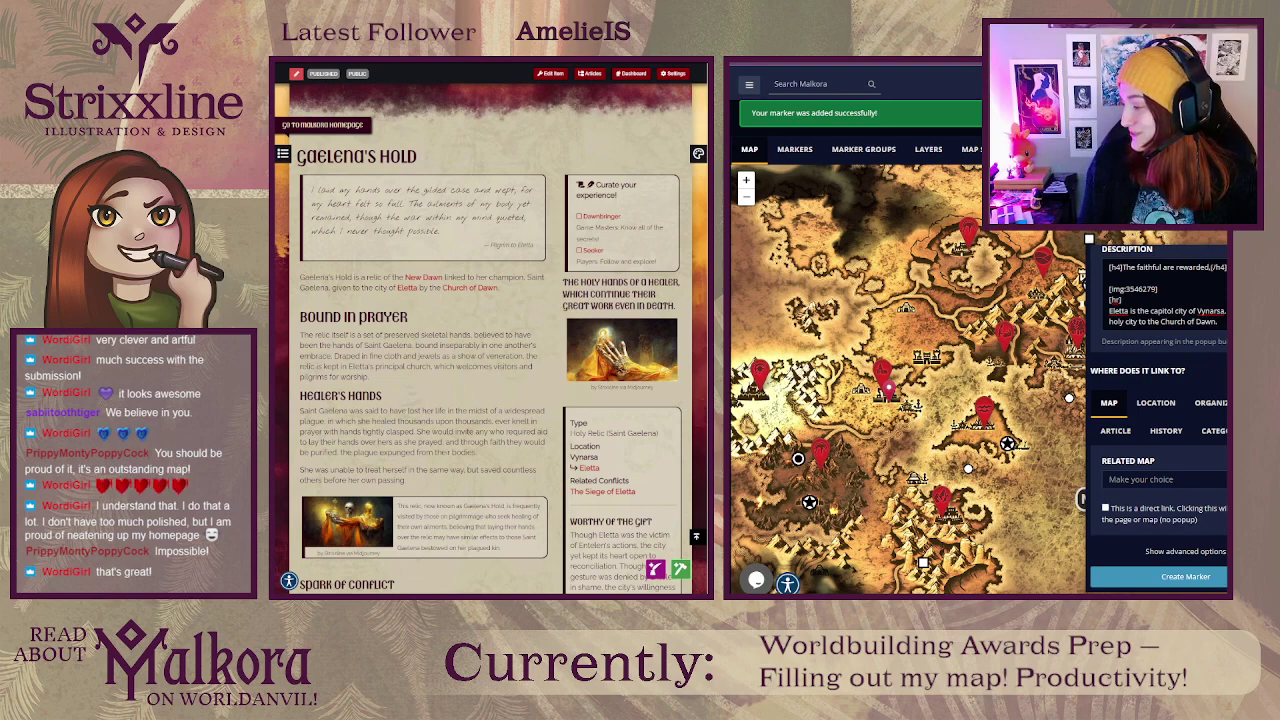
pyautogui.write('.')
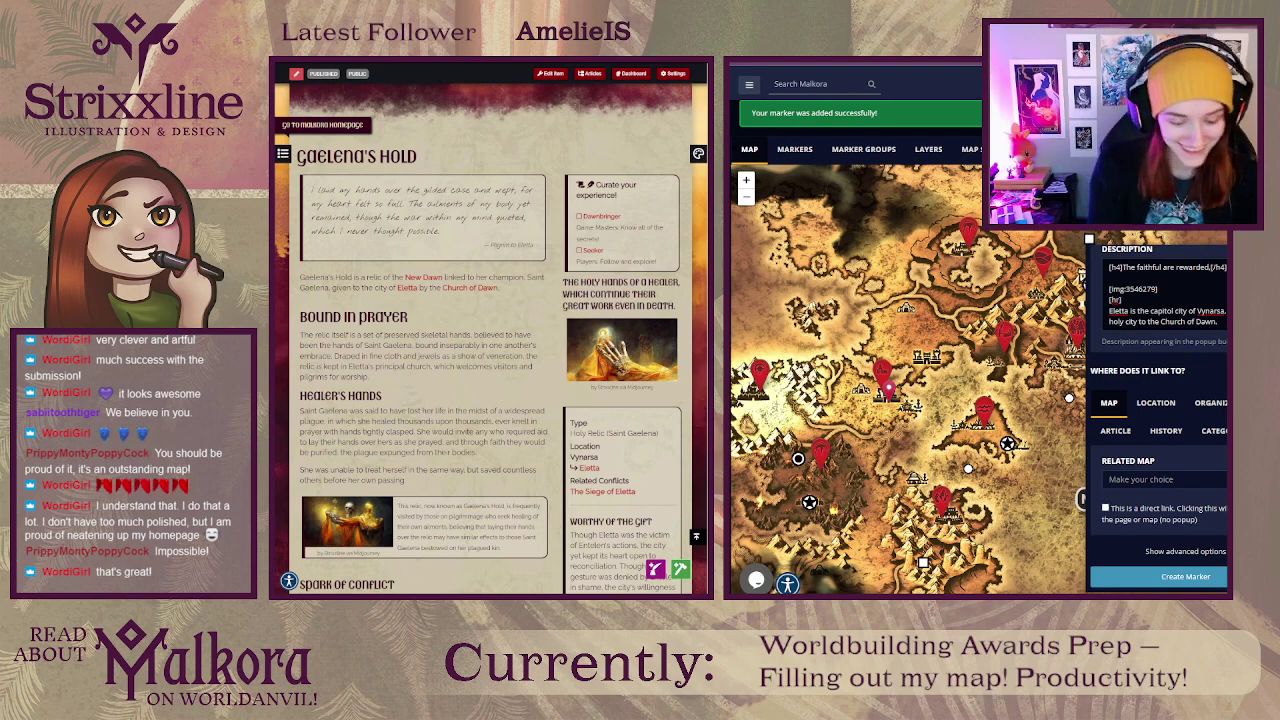
pyautogui.press('BackSpace')
pyautogui.write(',')
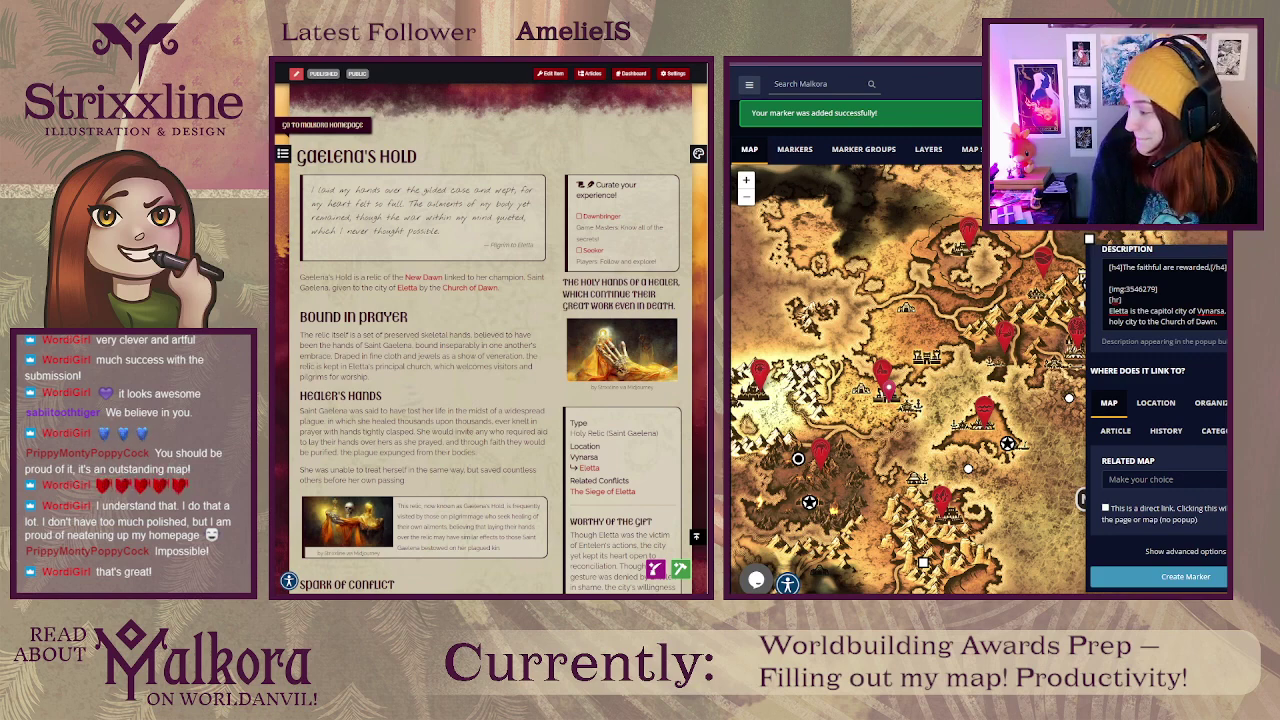
# Step: Complete Eletta's heading with "the kind and just healed of their wounds and woes." and create the marker
pyautogui.write(' the')
pyautogui.write('and')
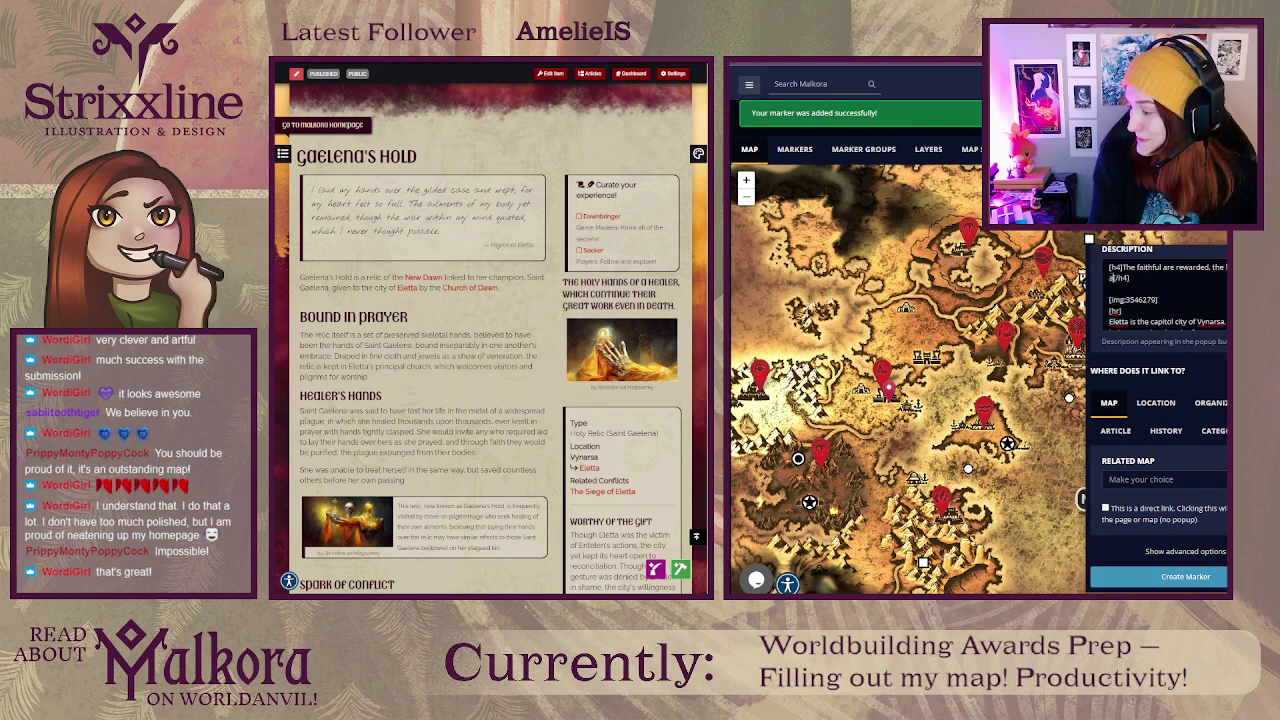
pyautogui.write(' just healed of the')
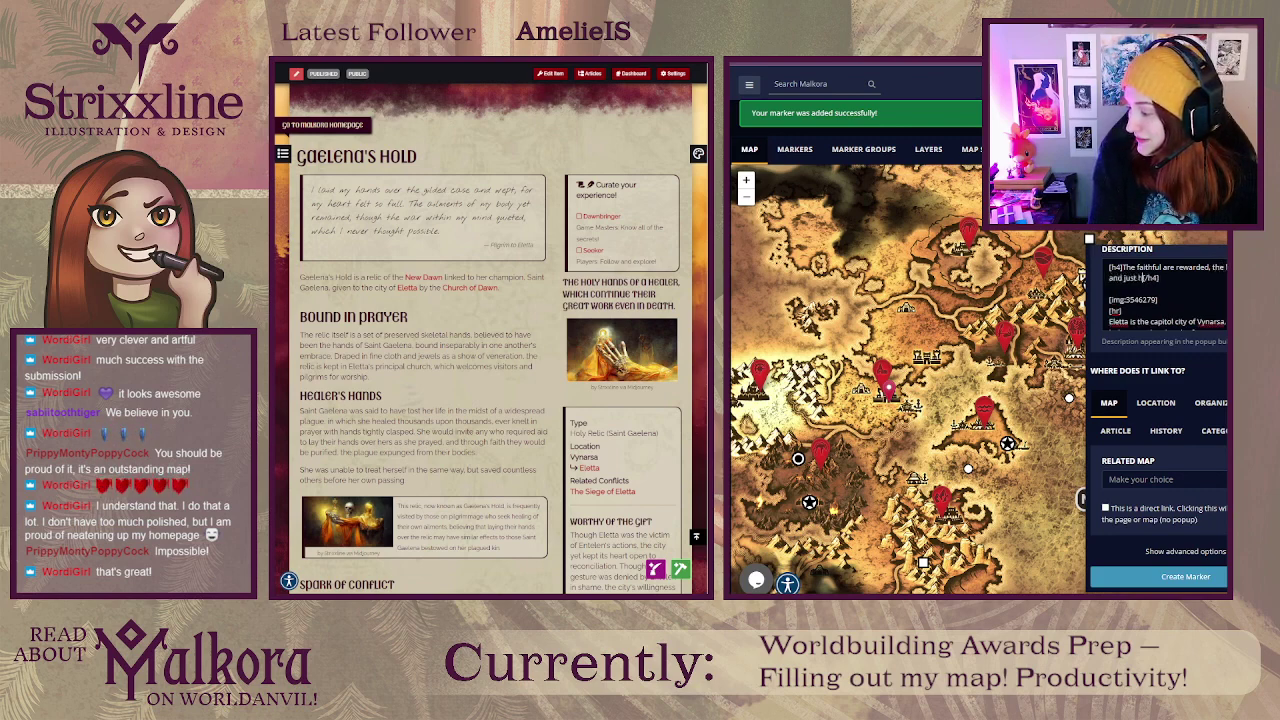
pyautogui.write('ir wounds an')
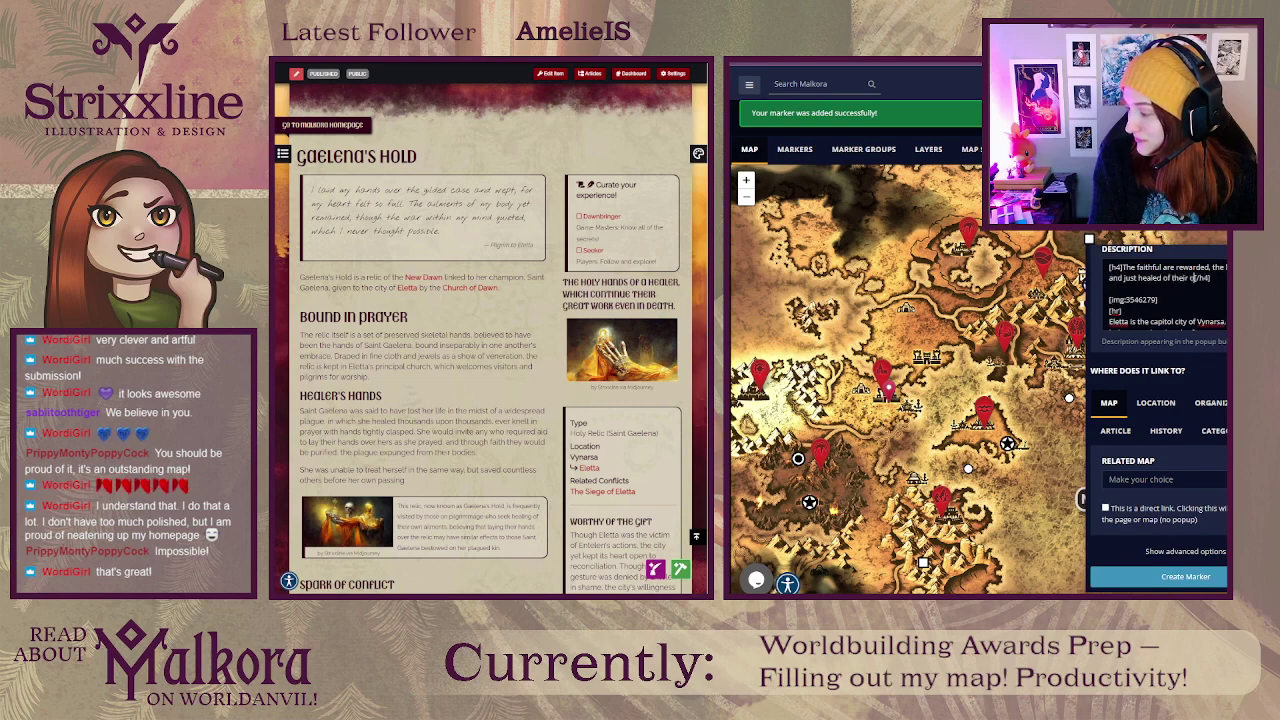
pyautogui.write('d woe')
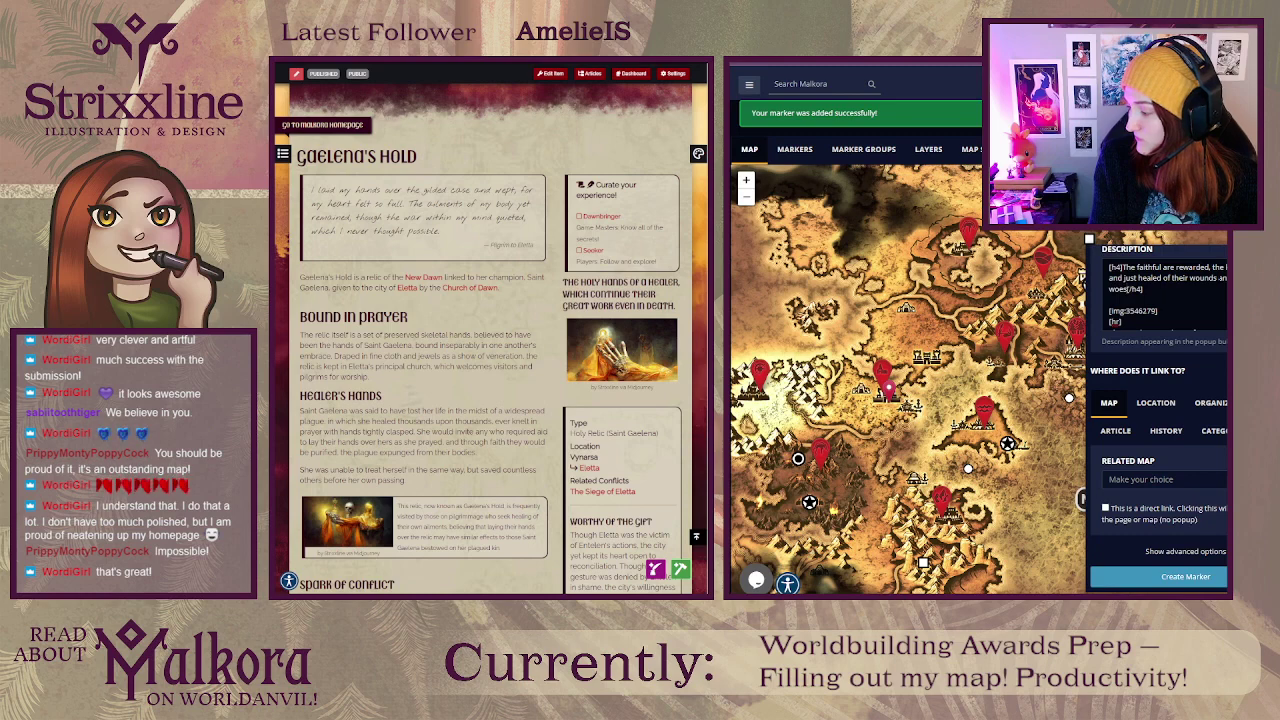
pyautogui.write('s')
pyautogui.press('BackSpace')
pyautogui.press('BackSpace')
pyautogui.press('BackSpace')
pyautogui.press('BackSpace')
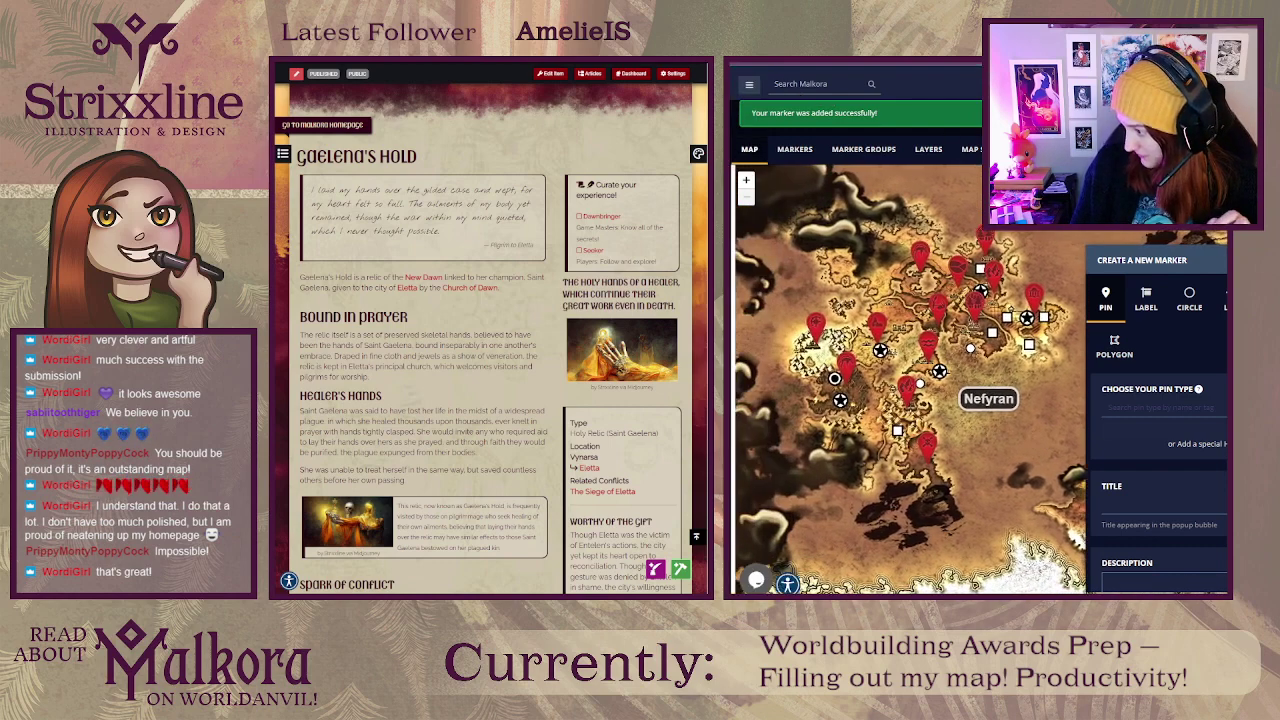
# Step: Locate the Eletta marker on the published map and read its popup's heading, image and capital city description
pyautogui.click(905, 338)
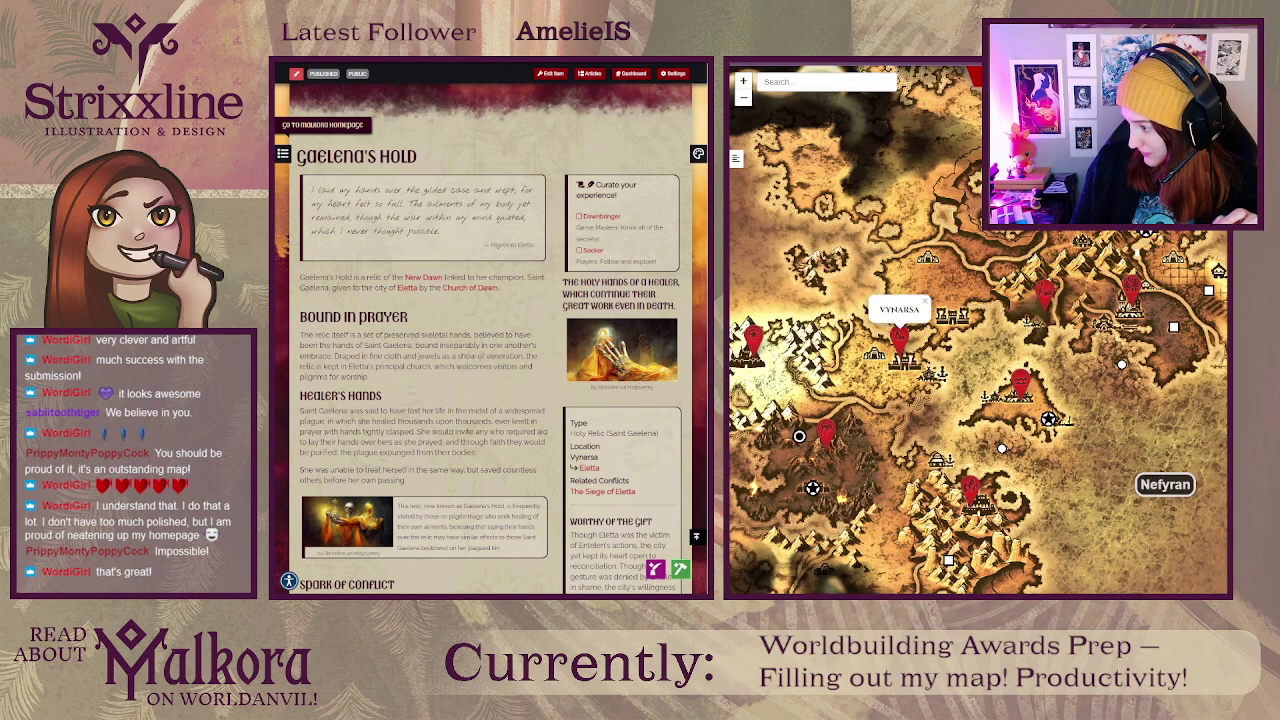
pyautogui.click(820, 337)
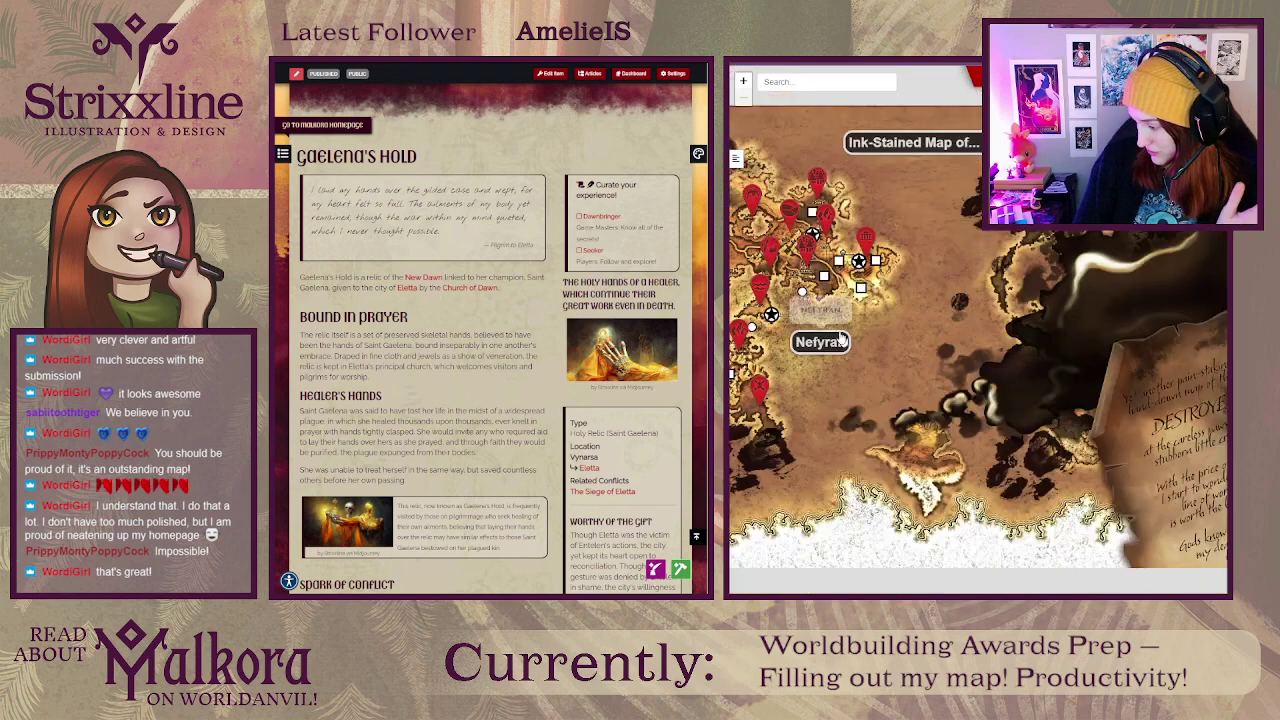
pyautogui.scroll(2, 1037, 368)
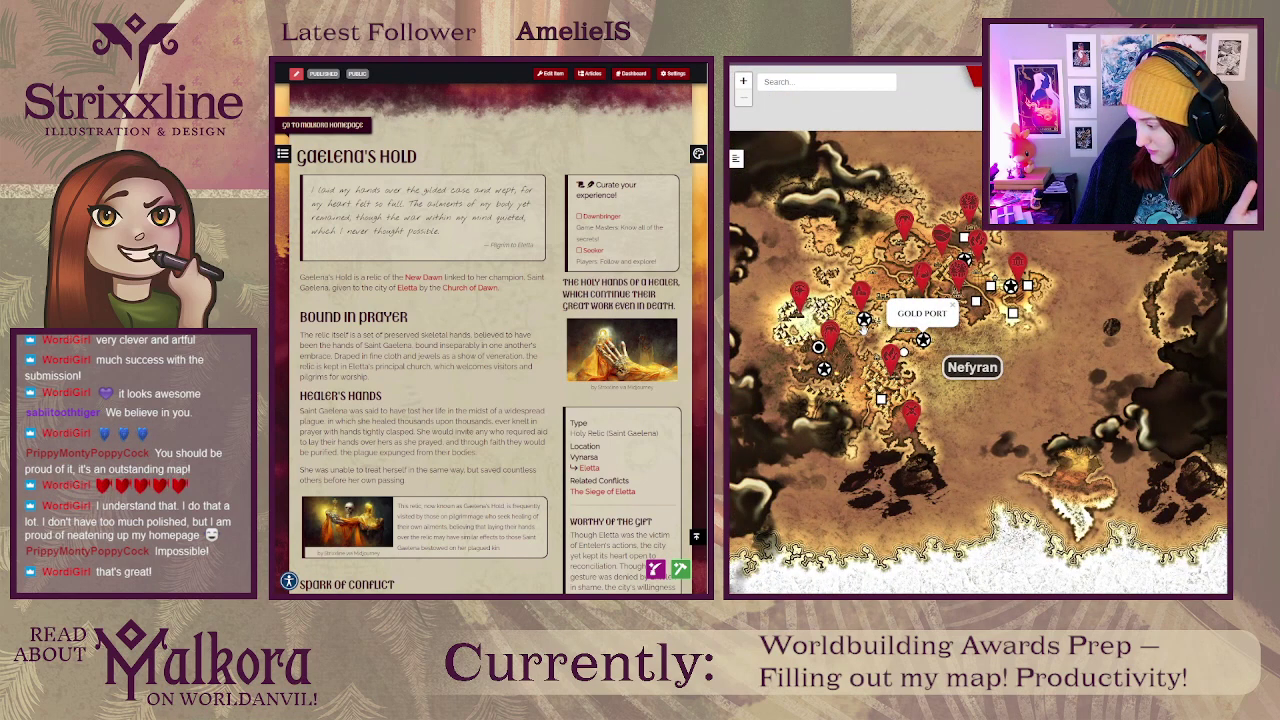
pyautogui.scroll(3, 860, 330)
pyautogui.click(877, 287)
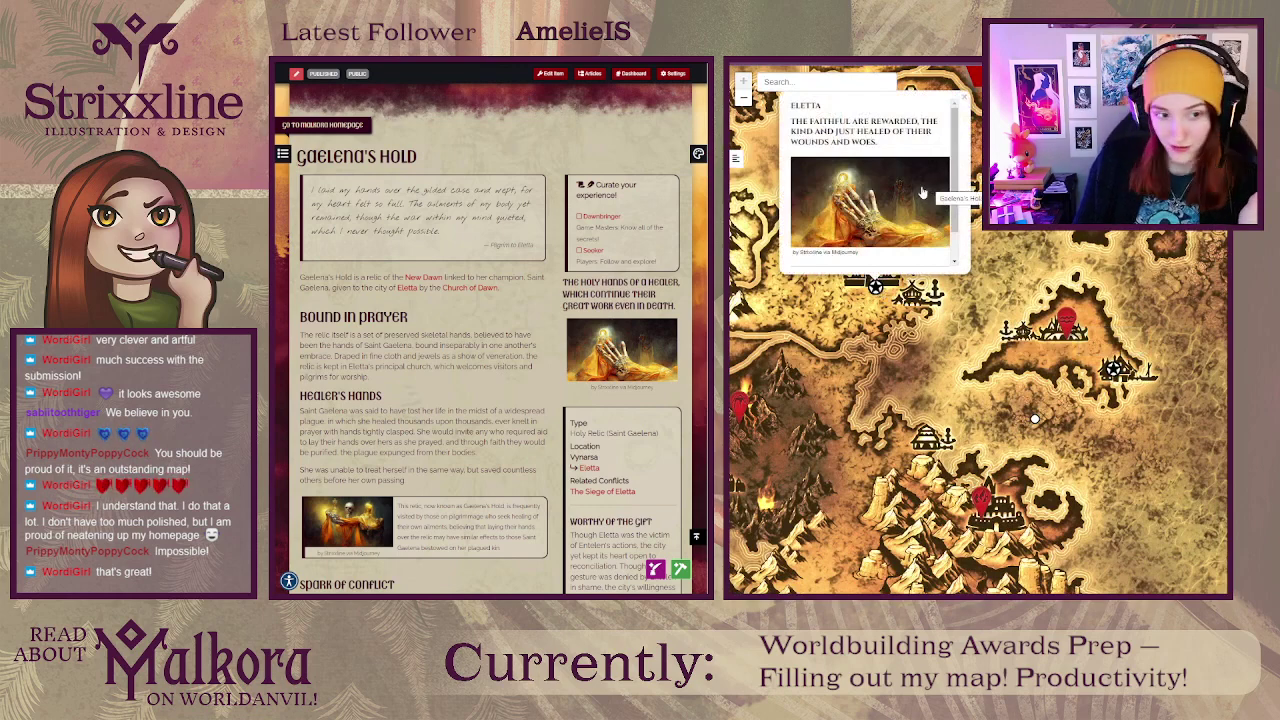
pyautogui.scroll(-1, 922, 195)
pyautogui.scroll(1, 925, 205)
pyautogui.scroll(-1, 927, 208)
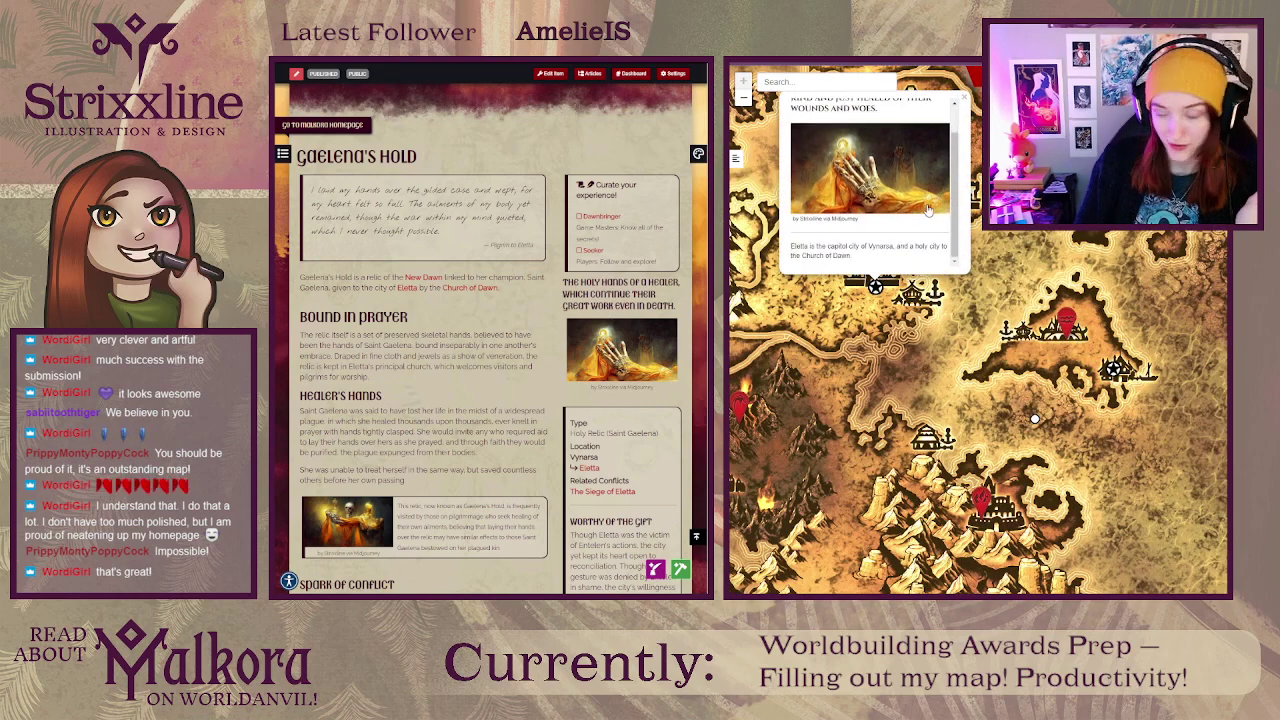
pyautogui.click(964, 100)
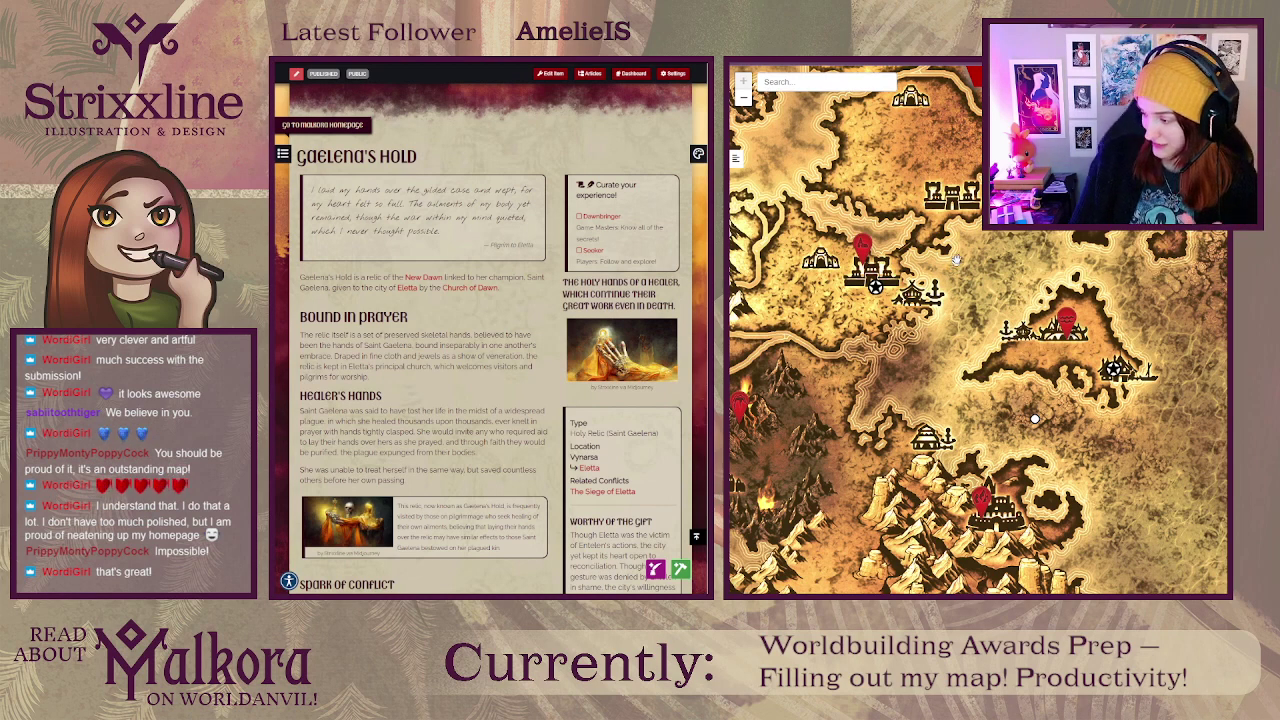
# Step: Open the Vynarsa marker from the map editor for editing, at its empty description
pyautogui.moveTo(957, 258); pyautogui.dragTo(997, 334)
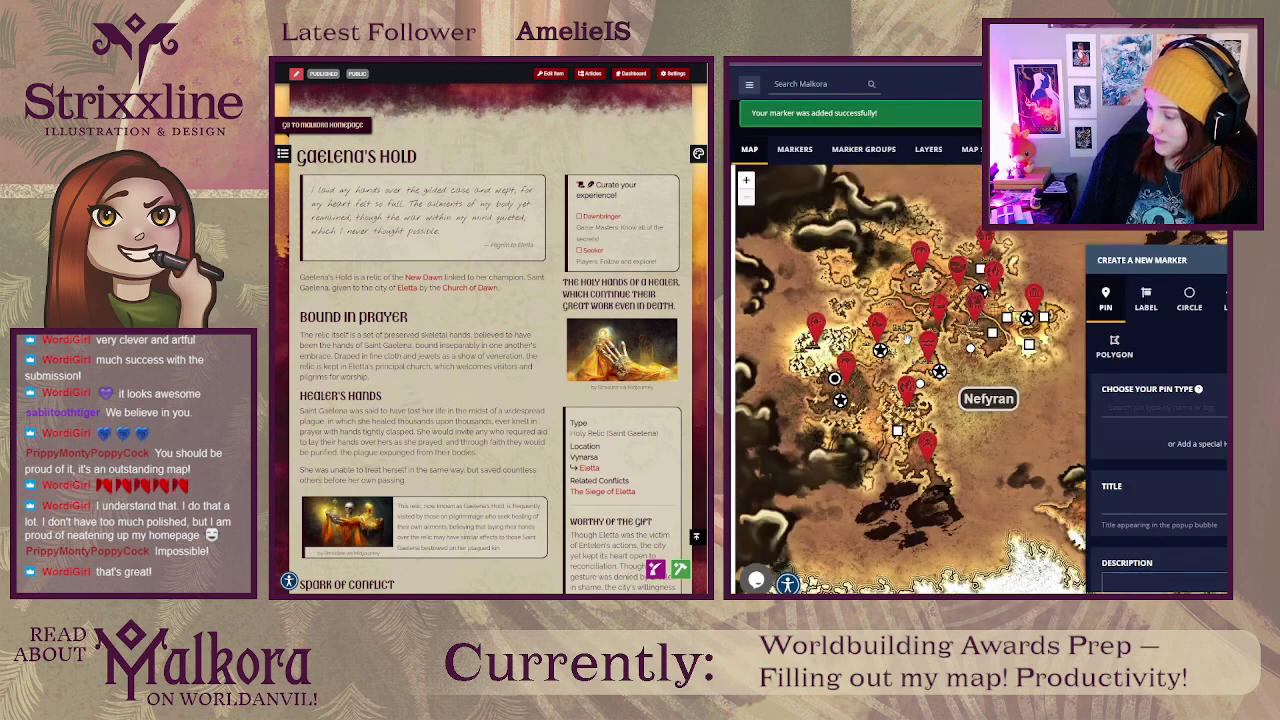
pyautogui.scroll(3, 902, 343)
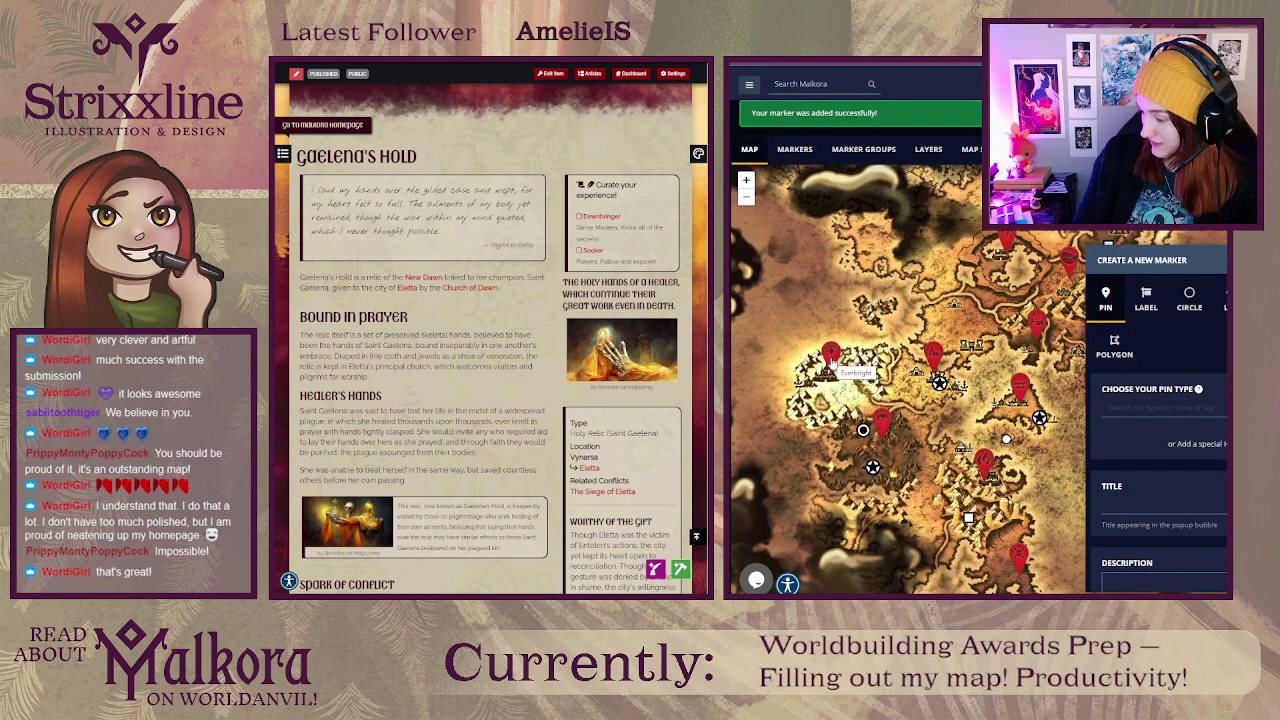
pyautogui.click(933, 356)
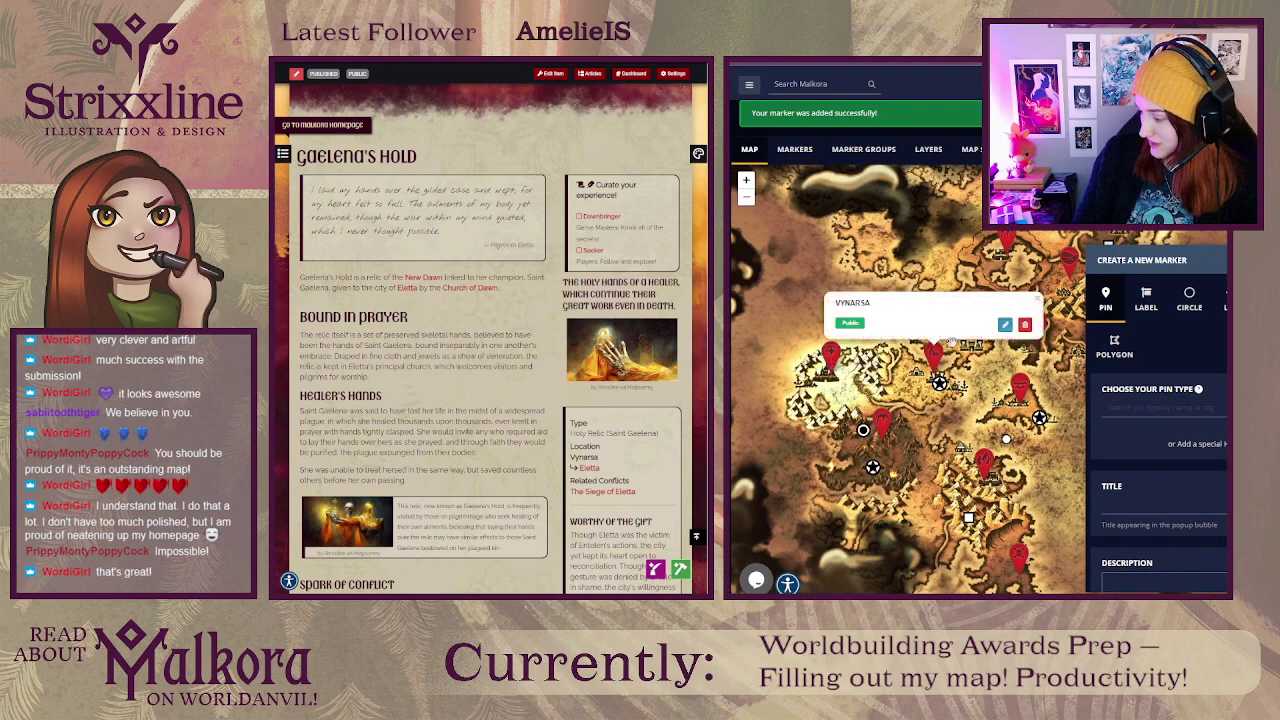
pyautogui.click(1005, 326)
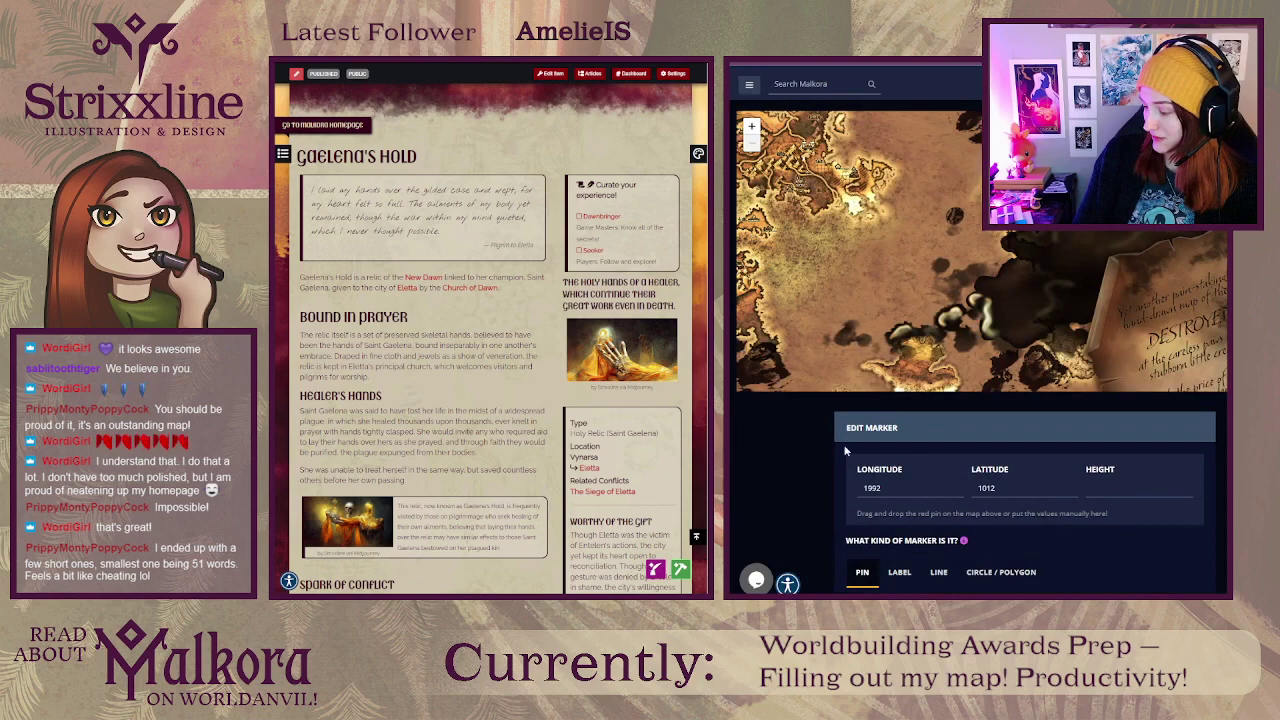
pyautogui.scroll(-5, 834, 428)
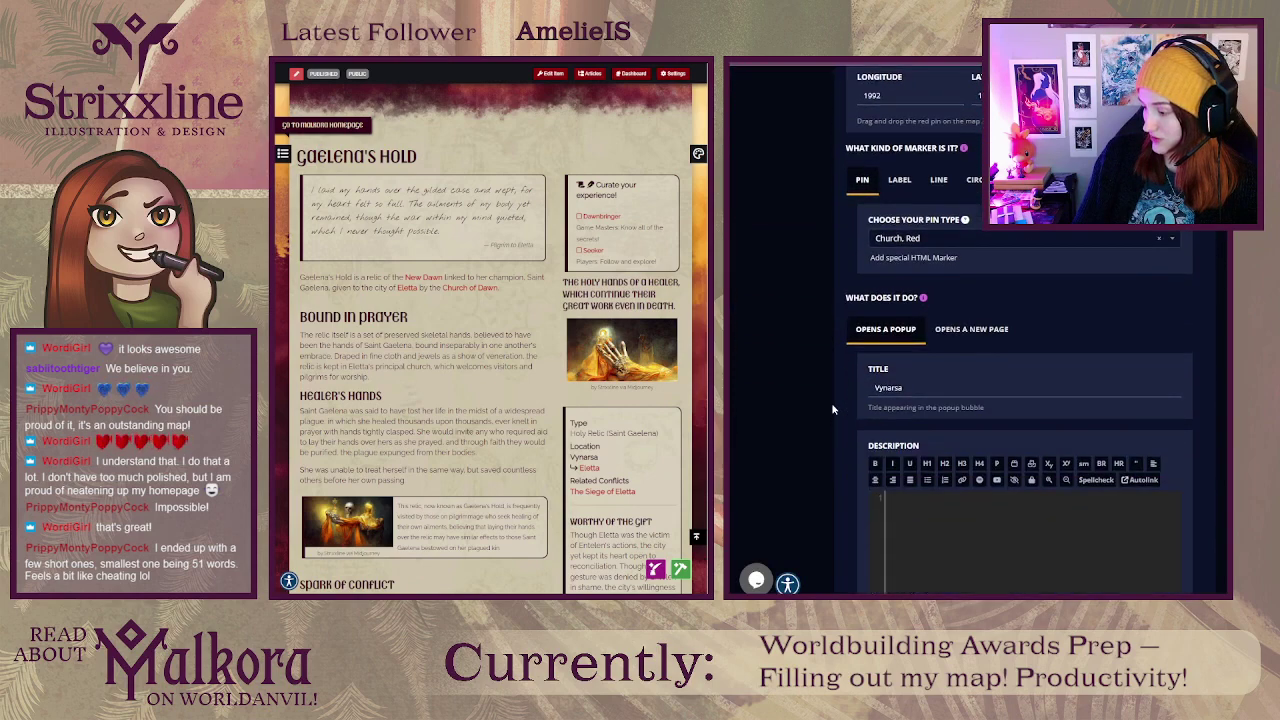
pyautogui.scroll(-2, 851, 387)
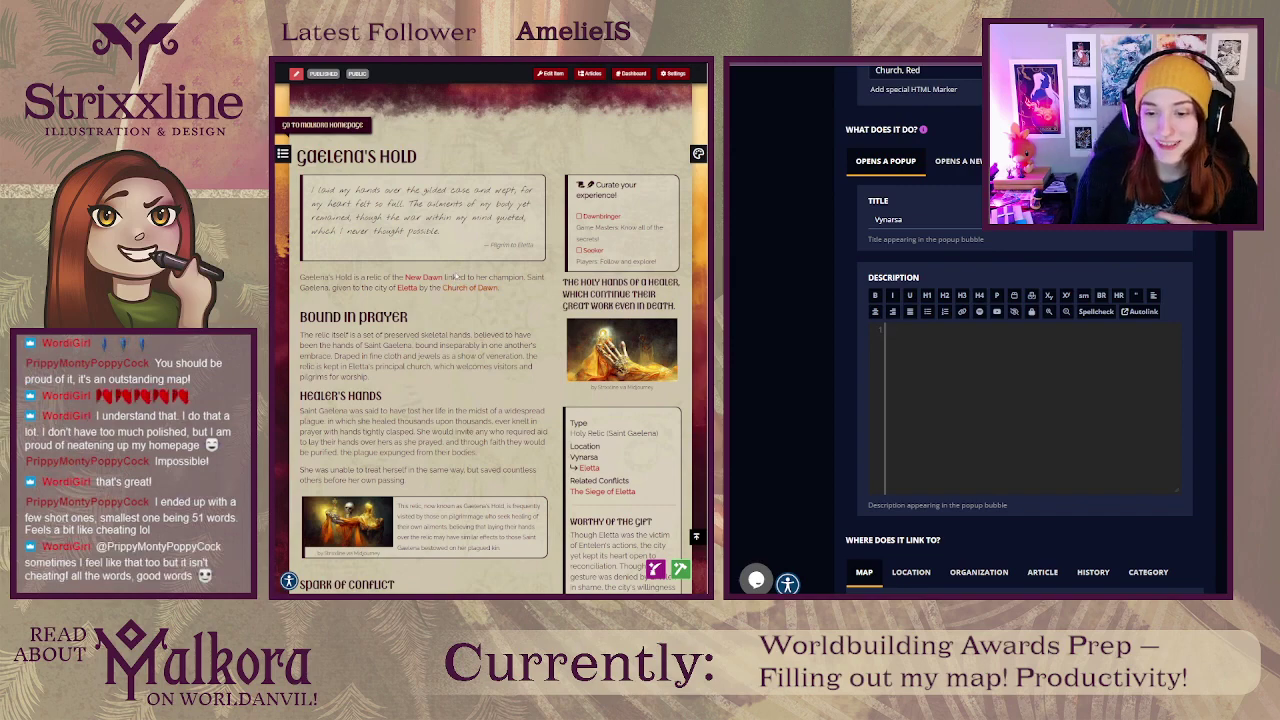
# Step: Lay out Vynarsa's marker description with an empty [h4][/h4] heading, blank lines for content and an [hr] divider below
pyautogui.scroll(-1, 455, 275)
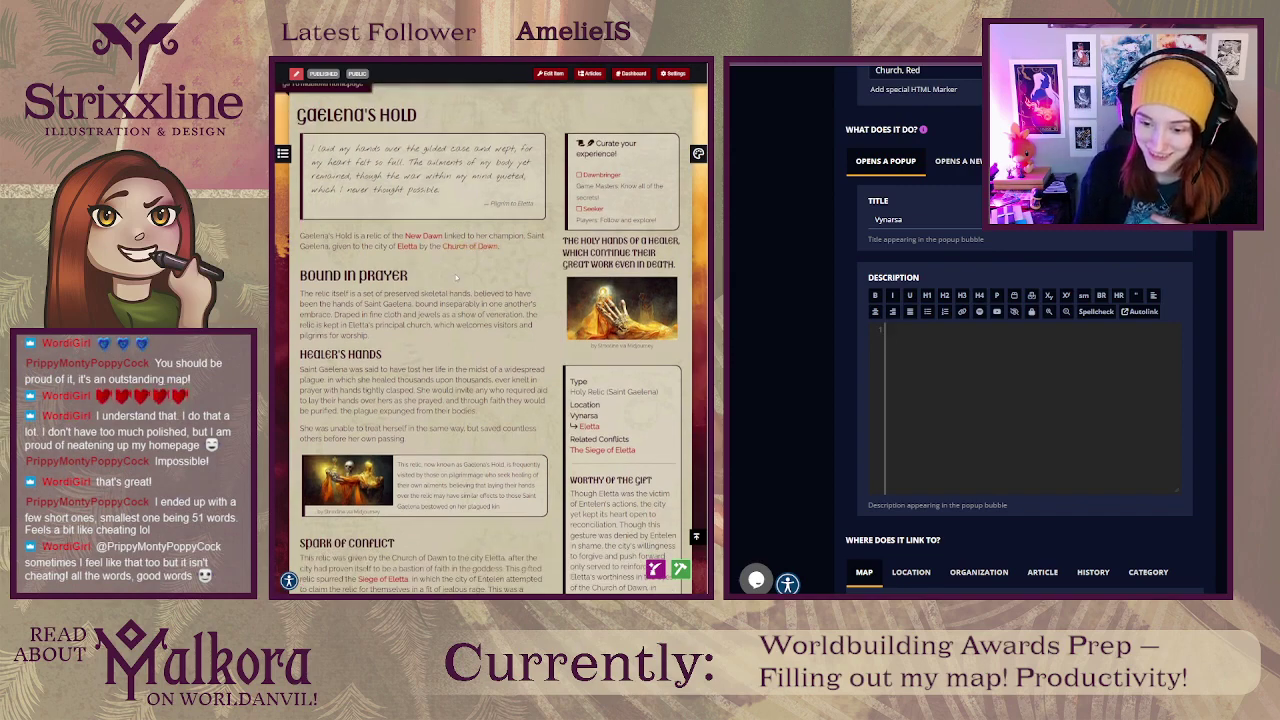
pyautogui.scroll(-3, 455, 274)
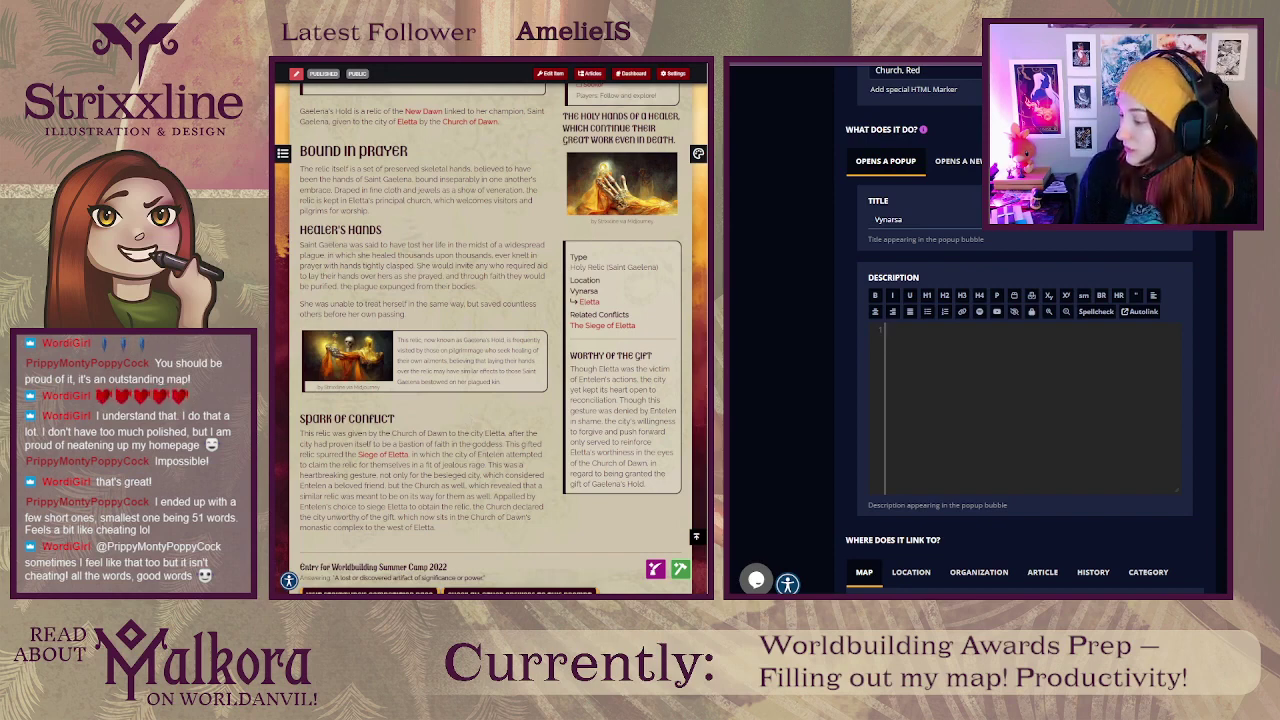
pyautogui.scroll(-2, 840, 311)
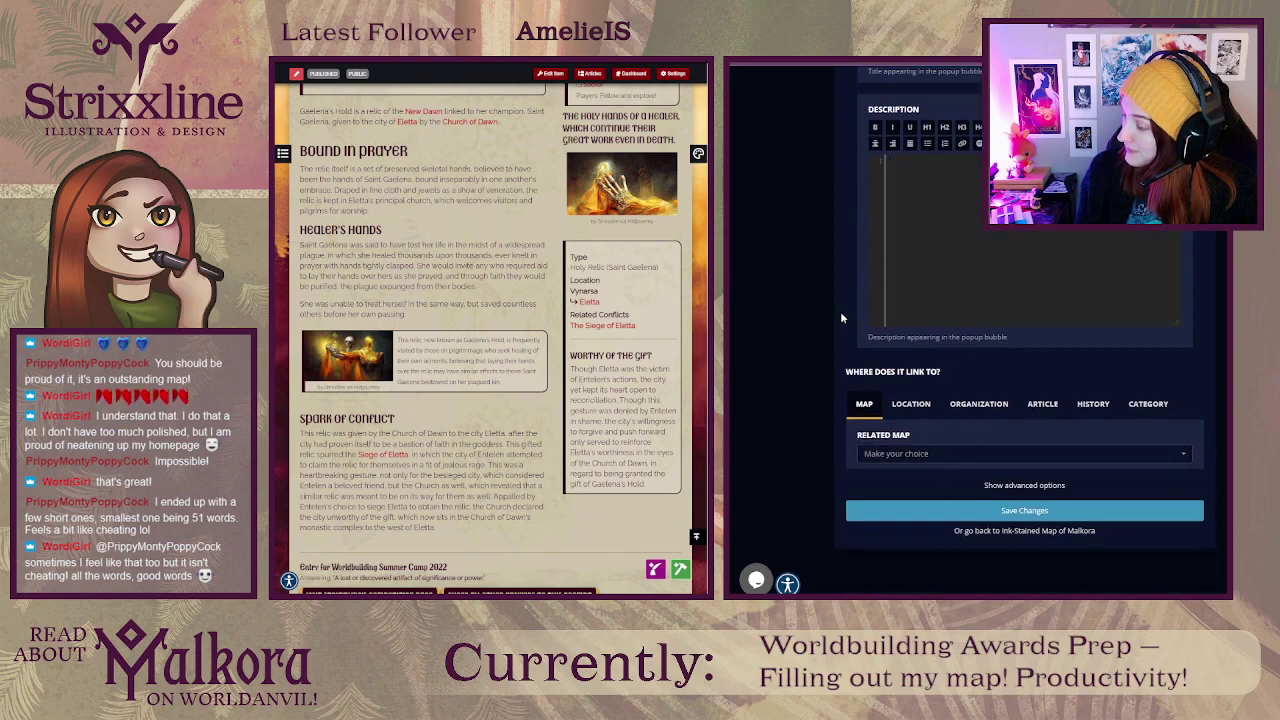
pyautogui.scroll(2, 960, 217)
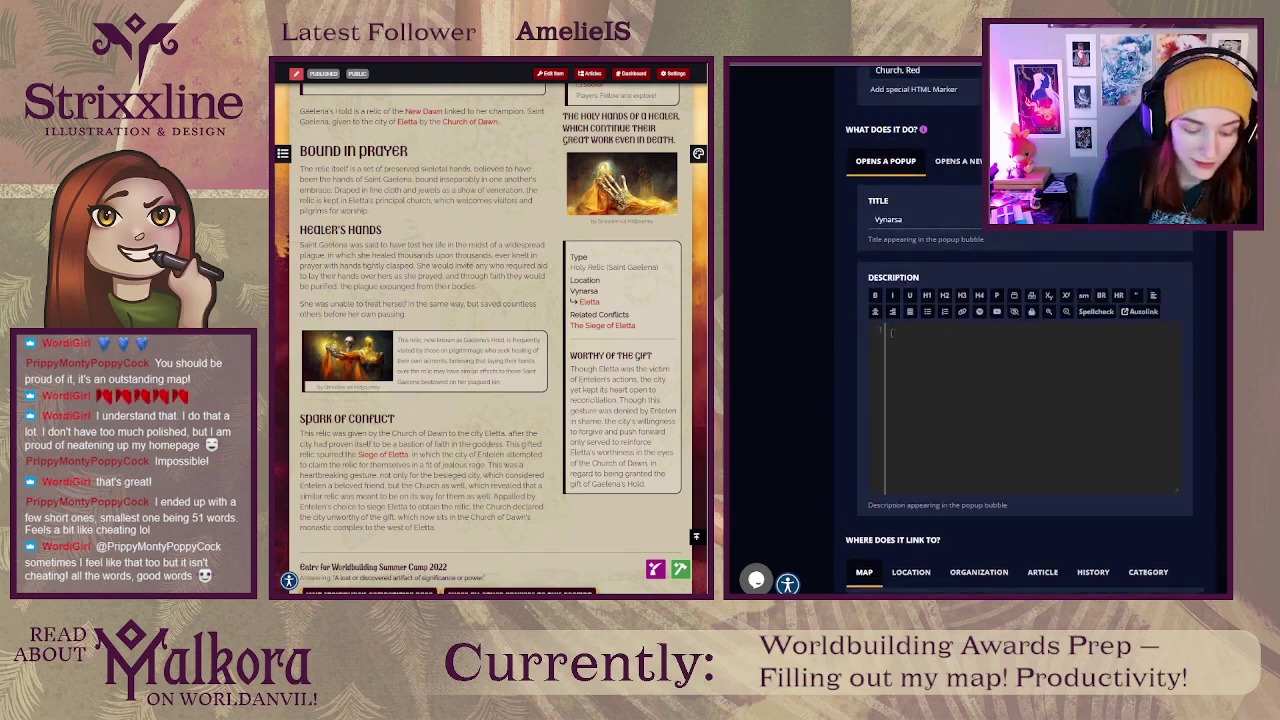
pyautogui.write('[h4][/h4]')
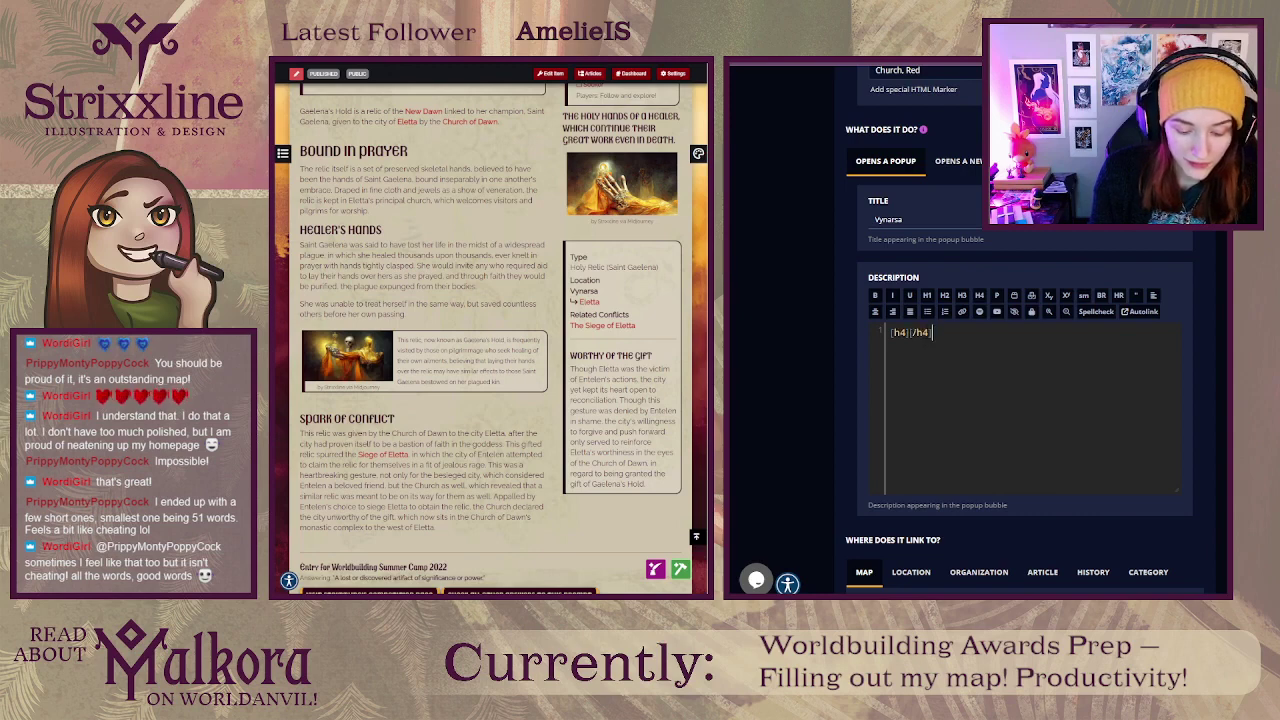
pyautogui.press('Return')
pyautogui.press('Return')
pyautogui.press('Return')
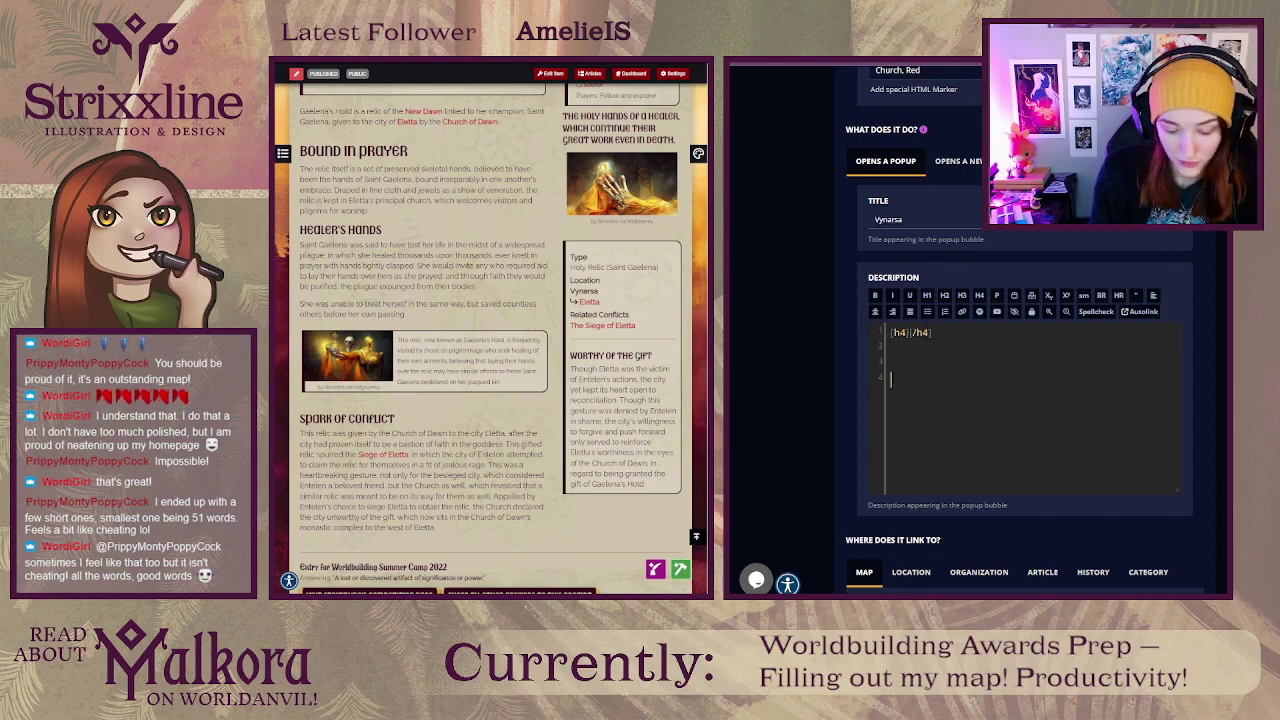
pyautogui.write('[hr]')
pyautogui.press('Return')
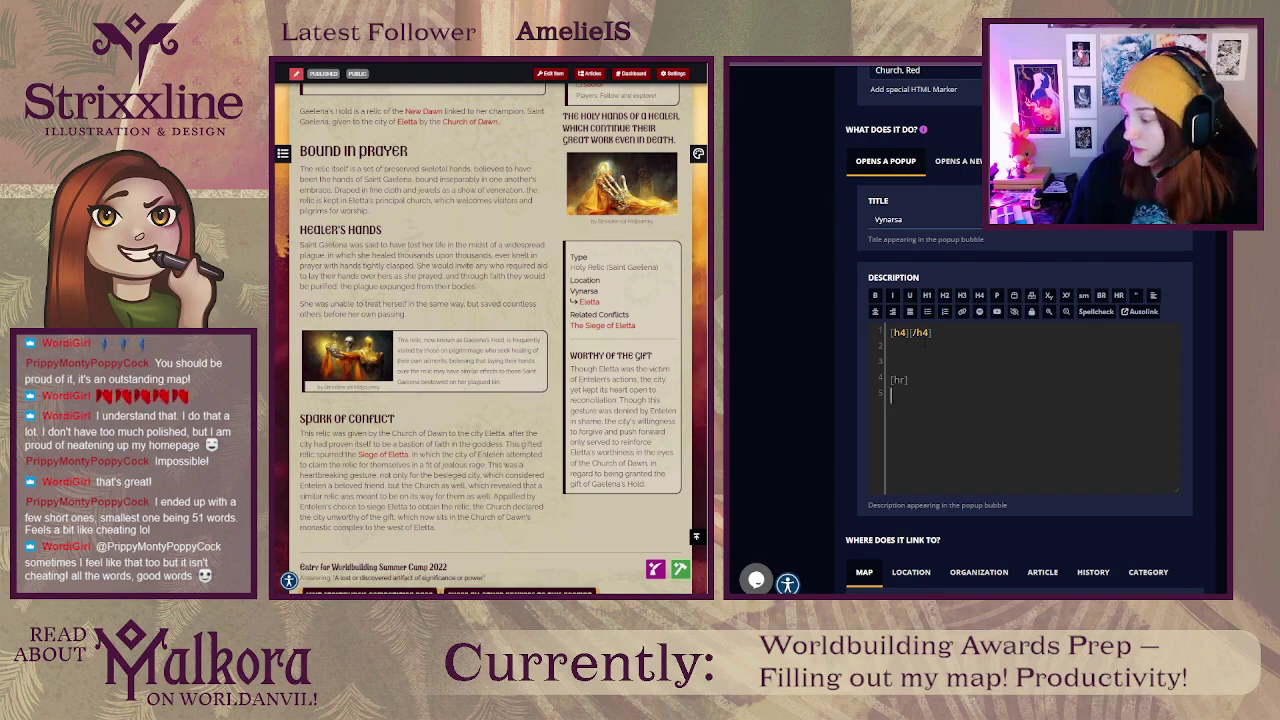
pyautogui.press('Up')
pyautogui.press('Up')
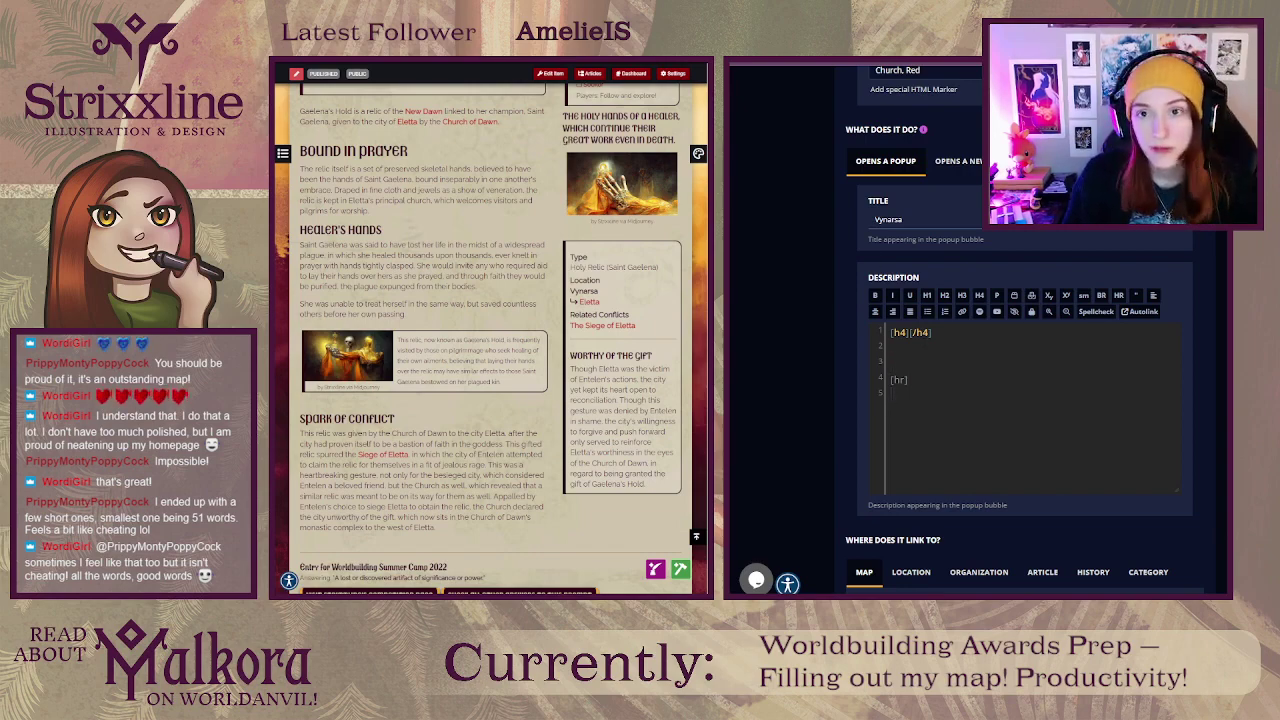
# Step: Browse the whole Midjourney image gallery for a picture that suits the Vynarsa marker
pyautogui.click(508, 62)
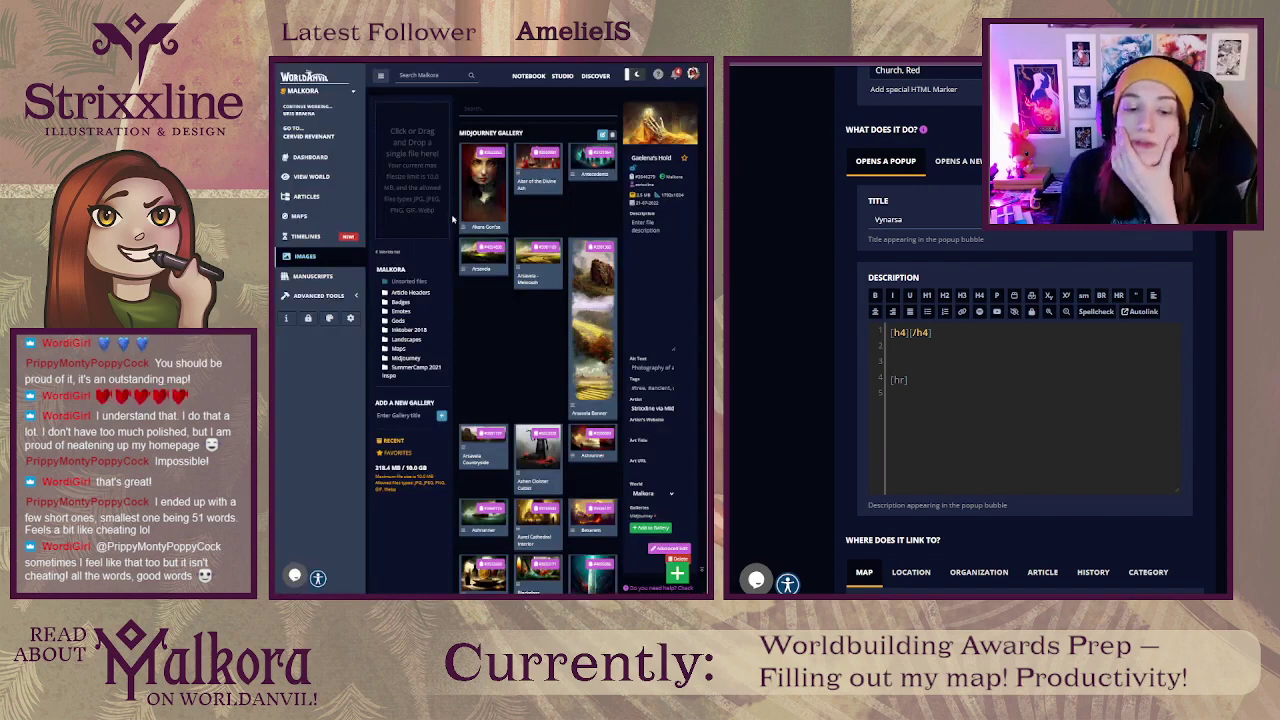
pyautogui.scroll(-3, 452, 218)
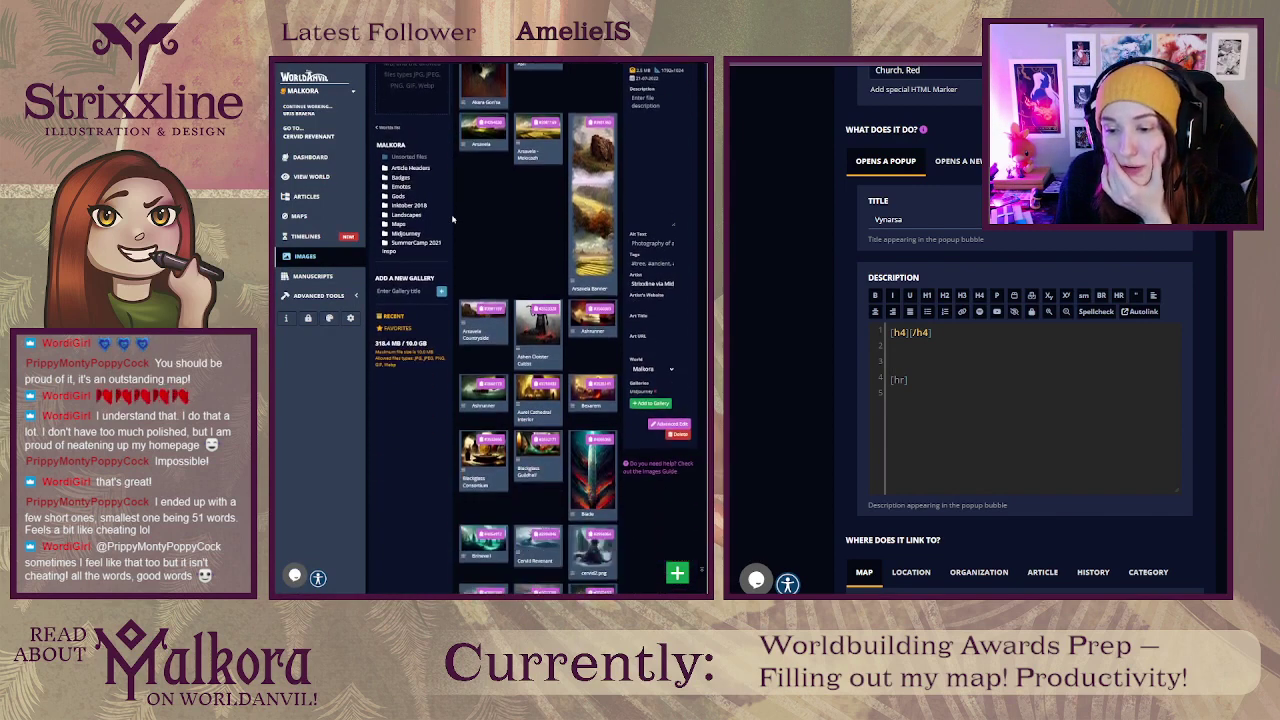
pyautogui.scroll(-2, 452, 218)
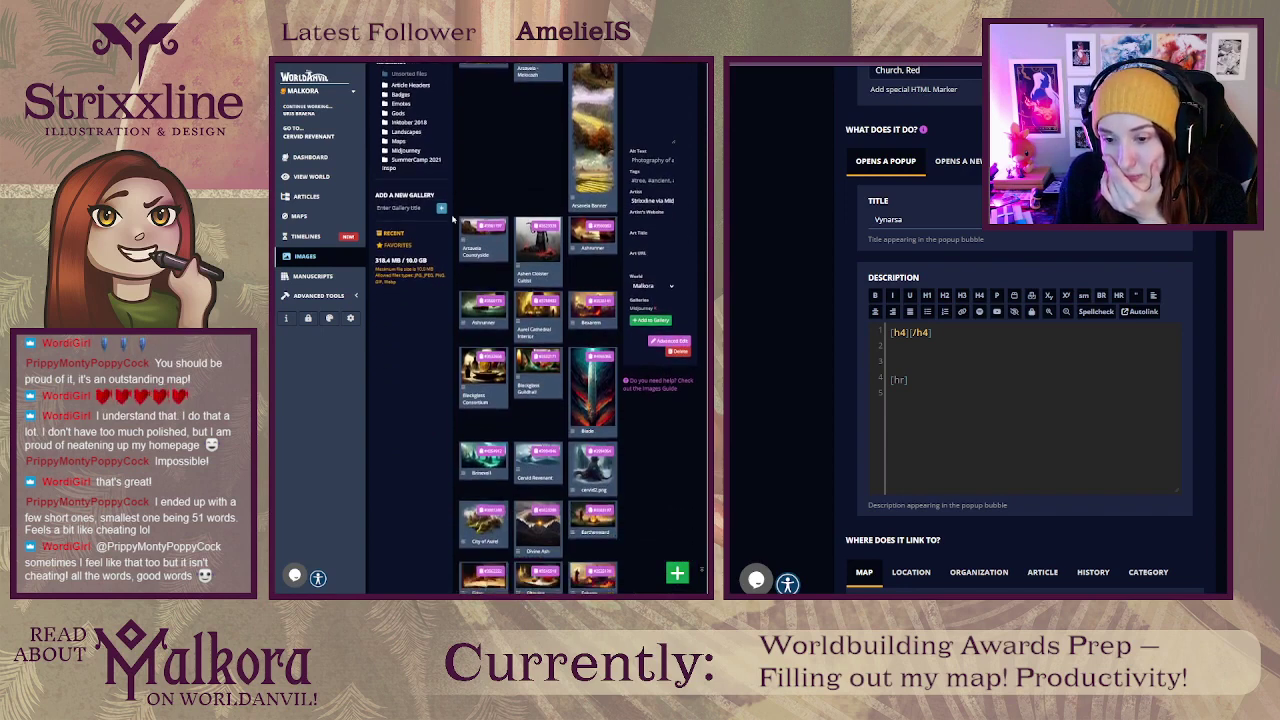
pyautogui.scroll(-2, 452, 218)
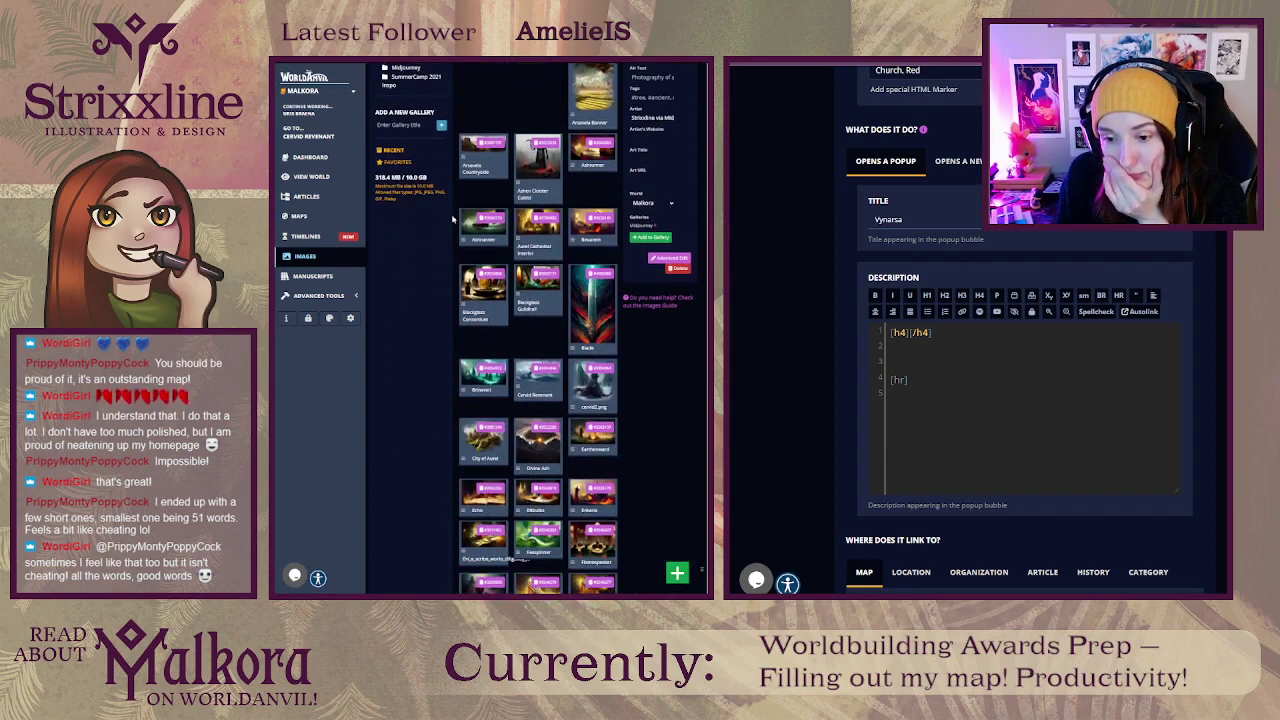
pyautogui.scroll(-4, 452, 218)
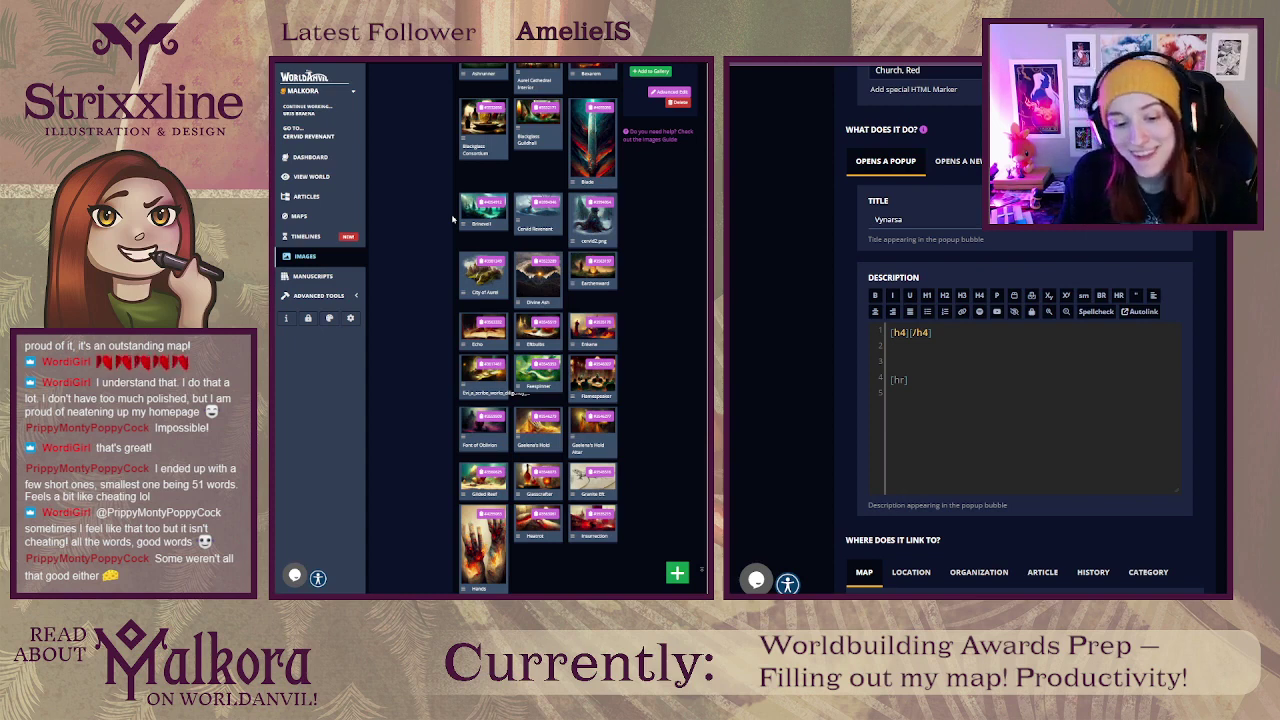
pyautogui.scroll(-3, 452, 218)
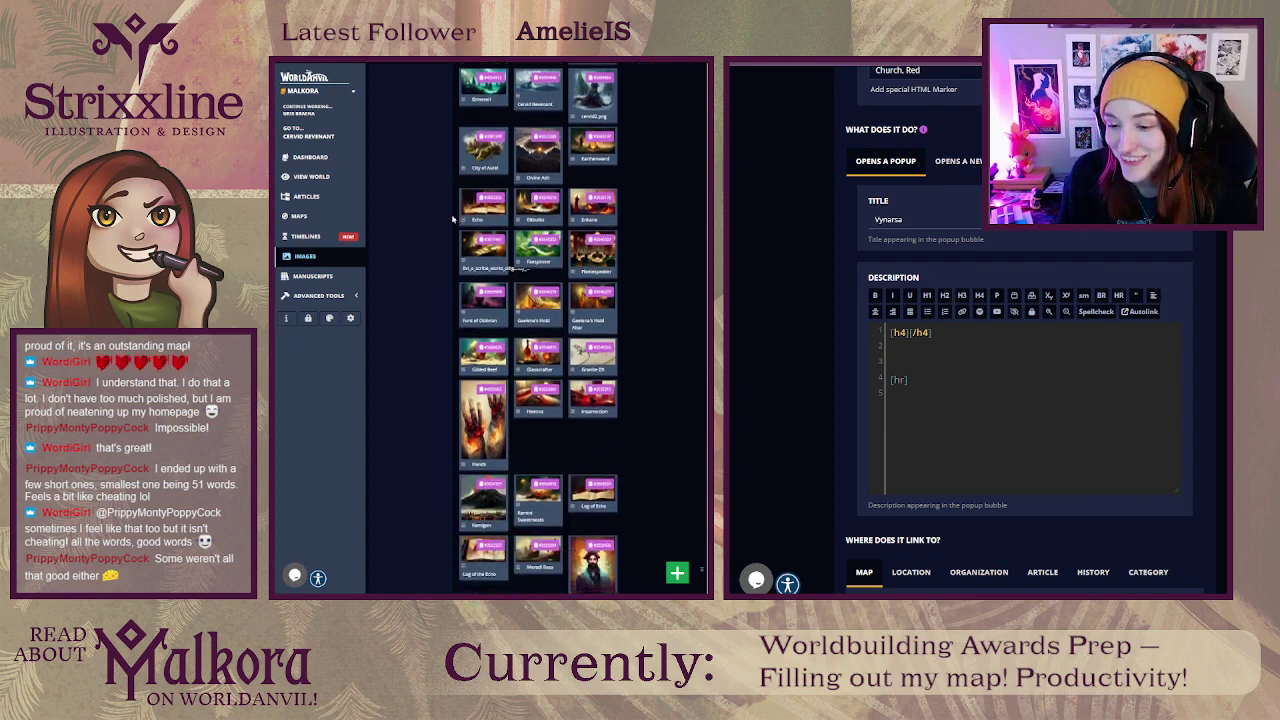
pyautogui.scroll(-6, 452, 218)
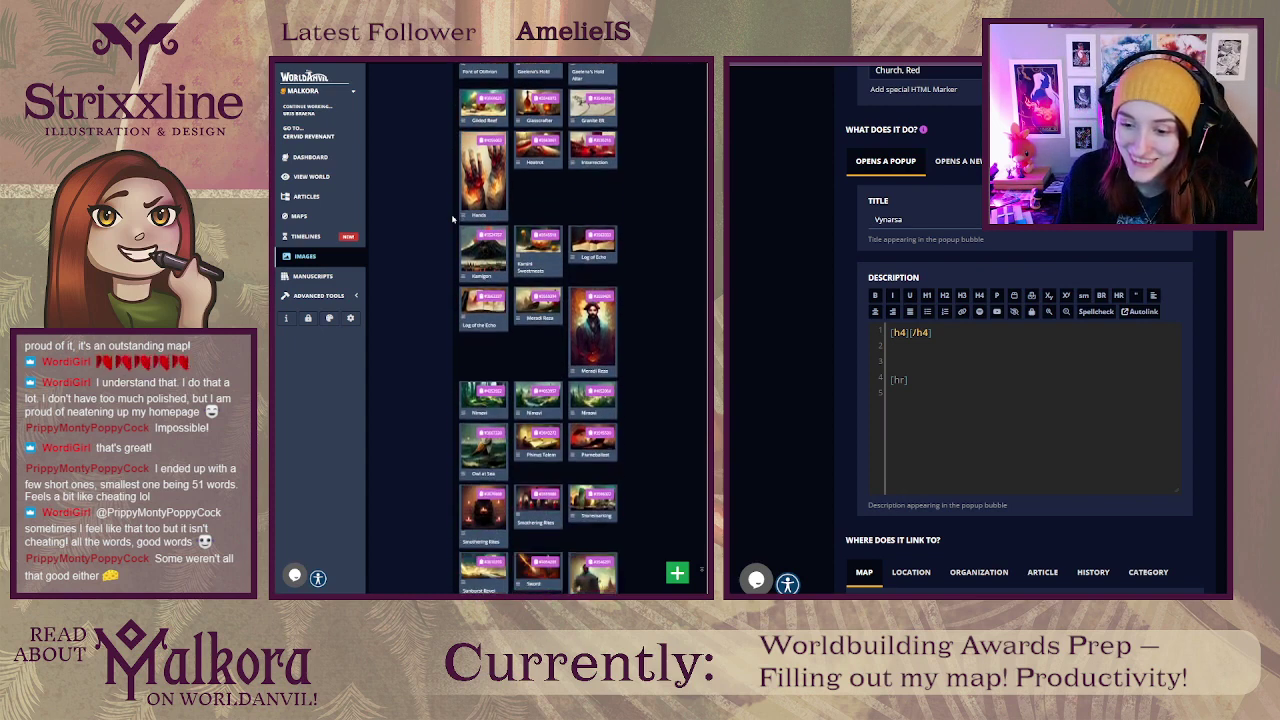
pyautogui.scroll(-5, 452, 218)
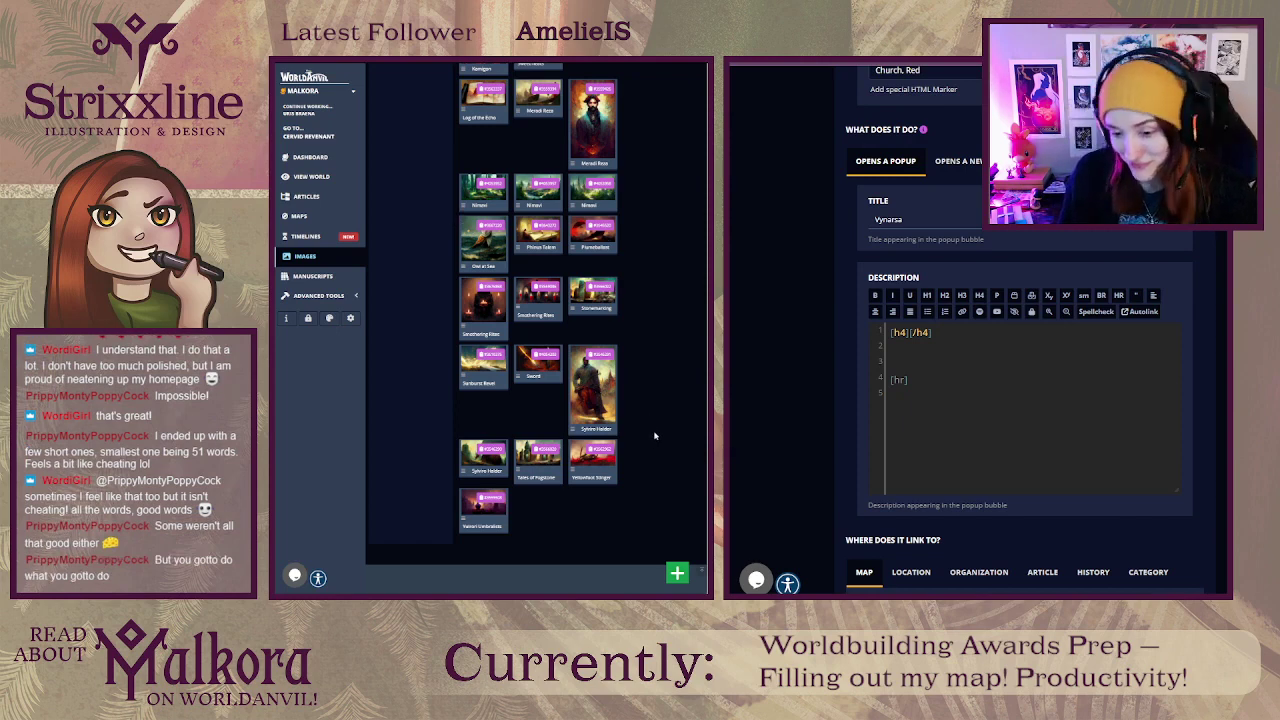
pyautogui.scroll(3, 538, 320)
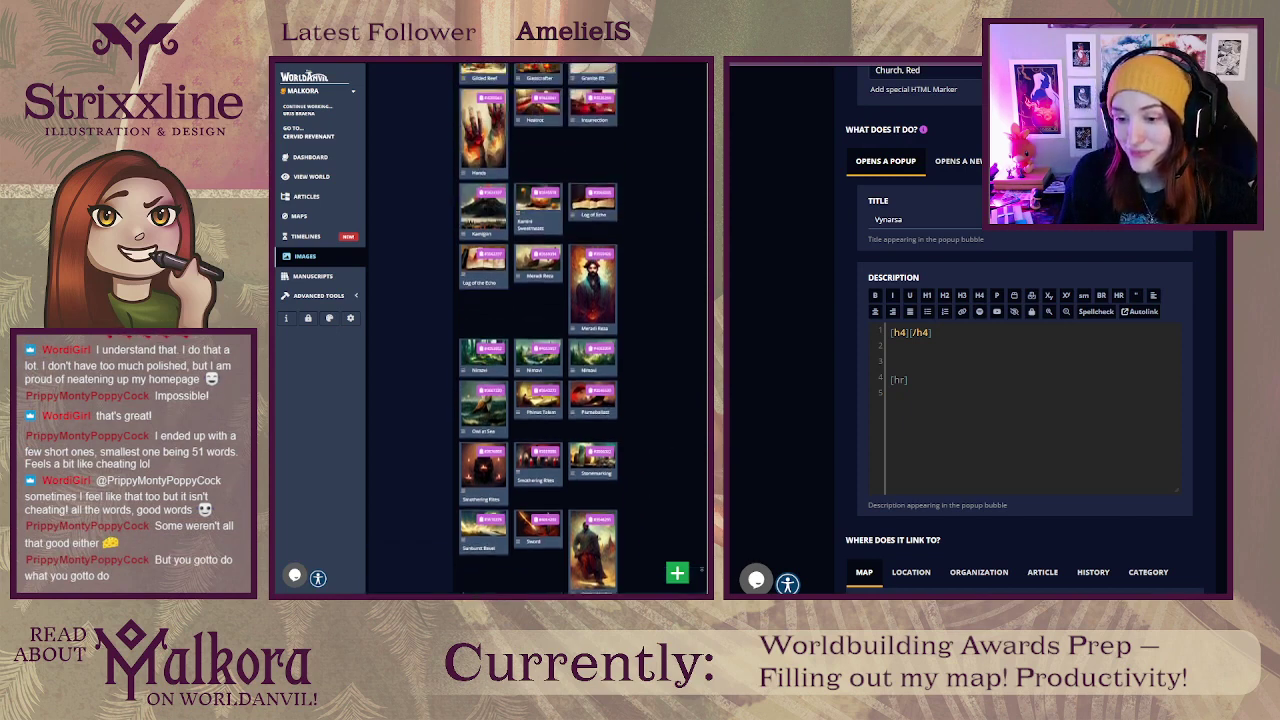
pyautogui.scroll(3, 538, 330)
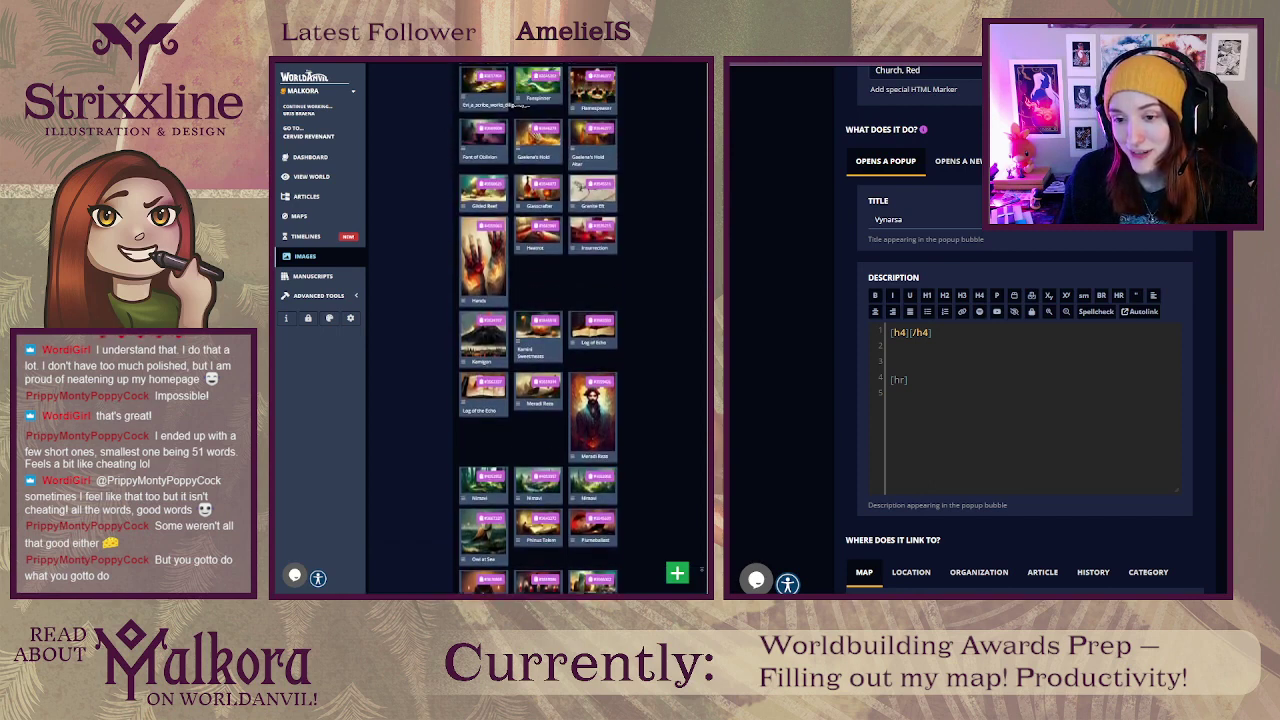
pyautogui.scroll(4, 703, 309)
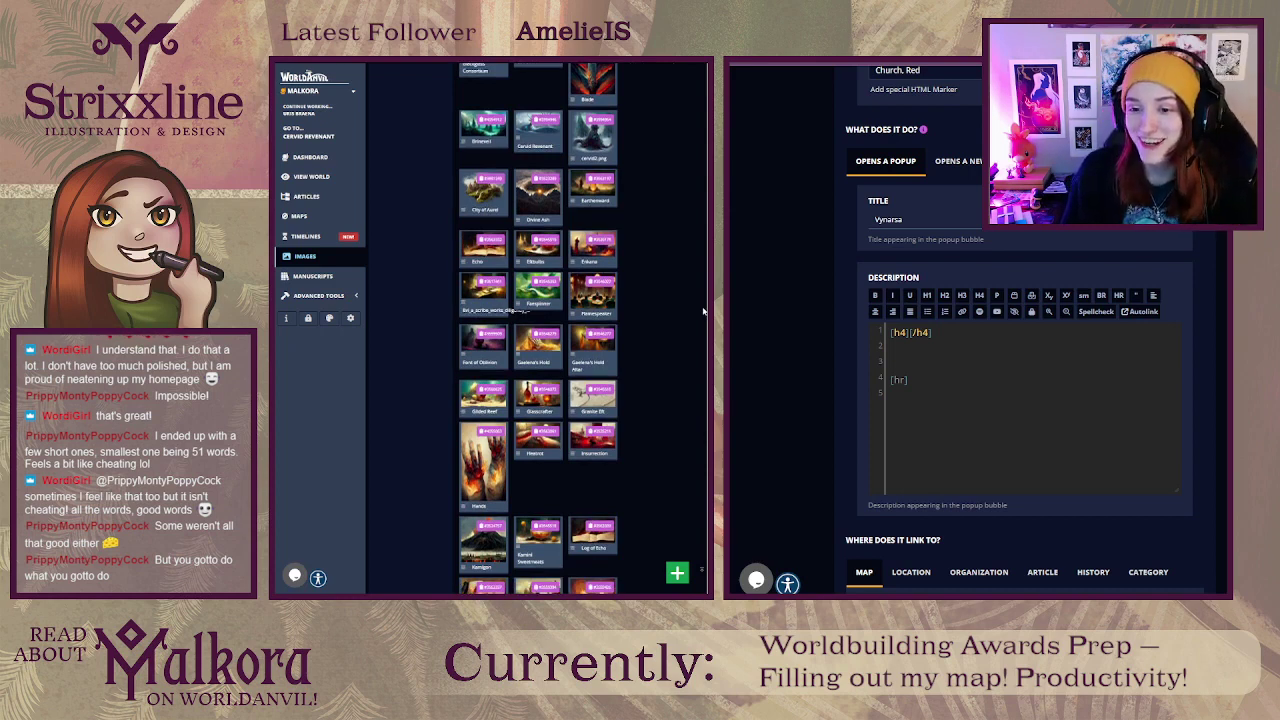
pyautogui.scroll(3, 703, 311)
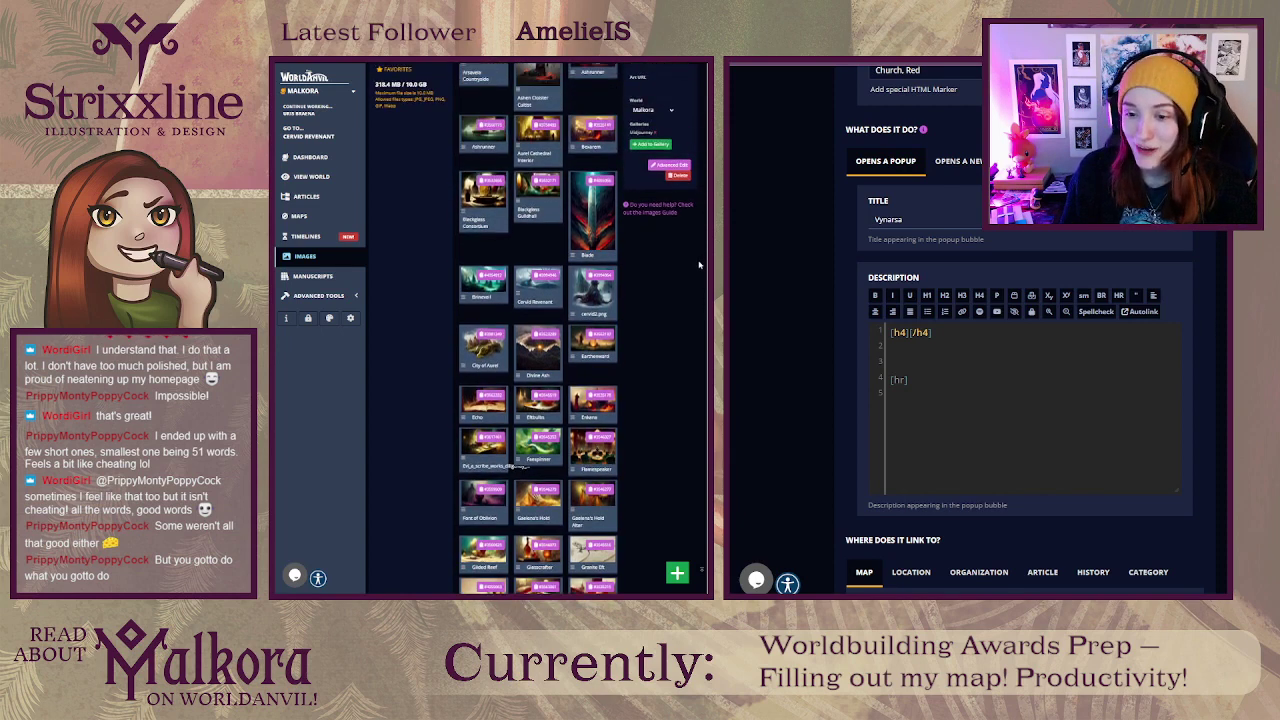
pyautogui.scroll(3, 699, 265)
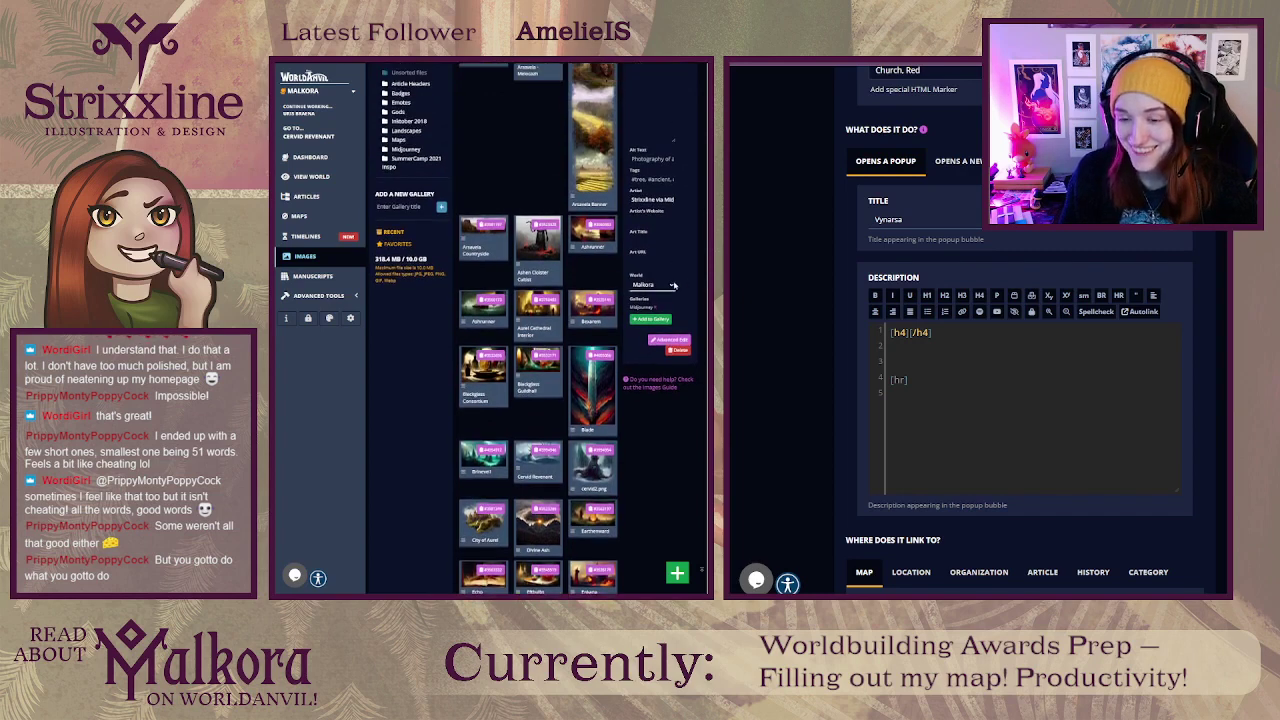
pyautogui.scroll(1, 643, 330)
pyautogui.scroll(3, 643, 335)
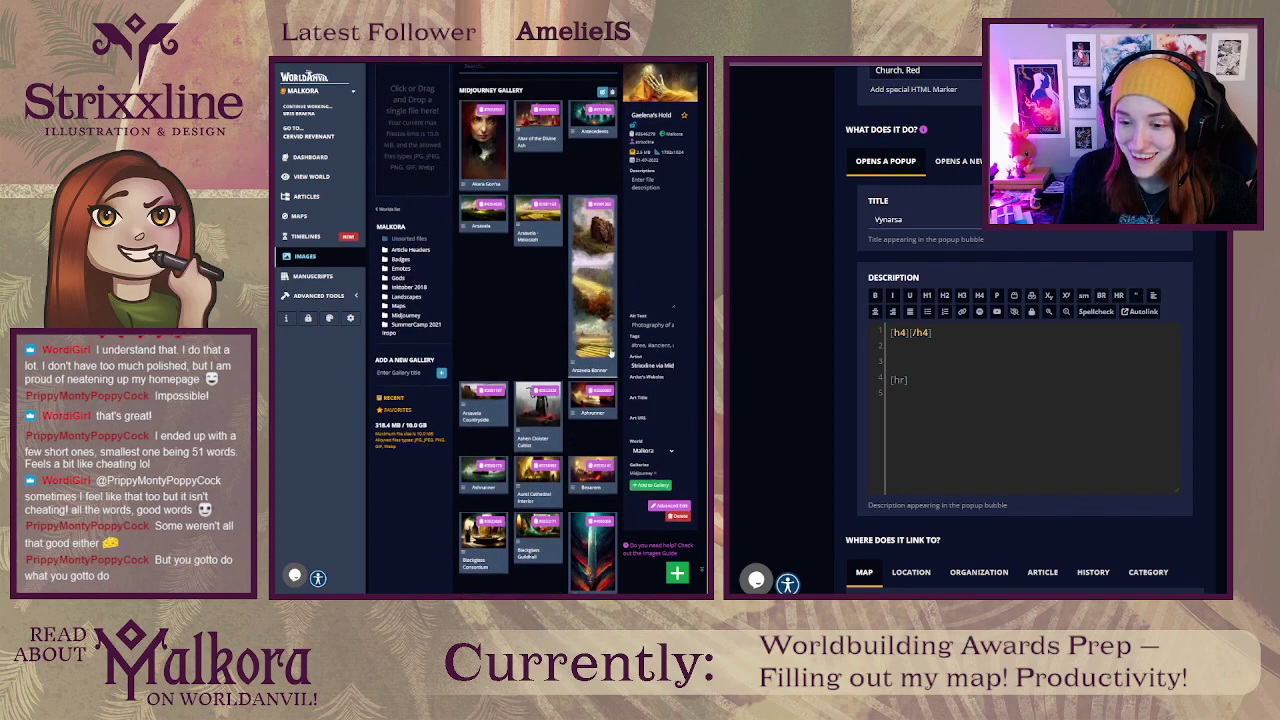
pyautogui.scroll(1, 521, 346)
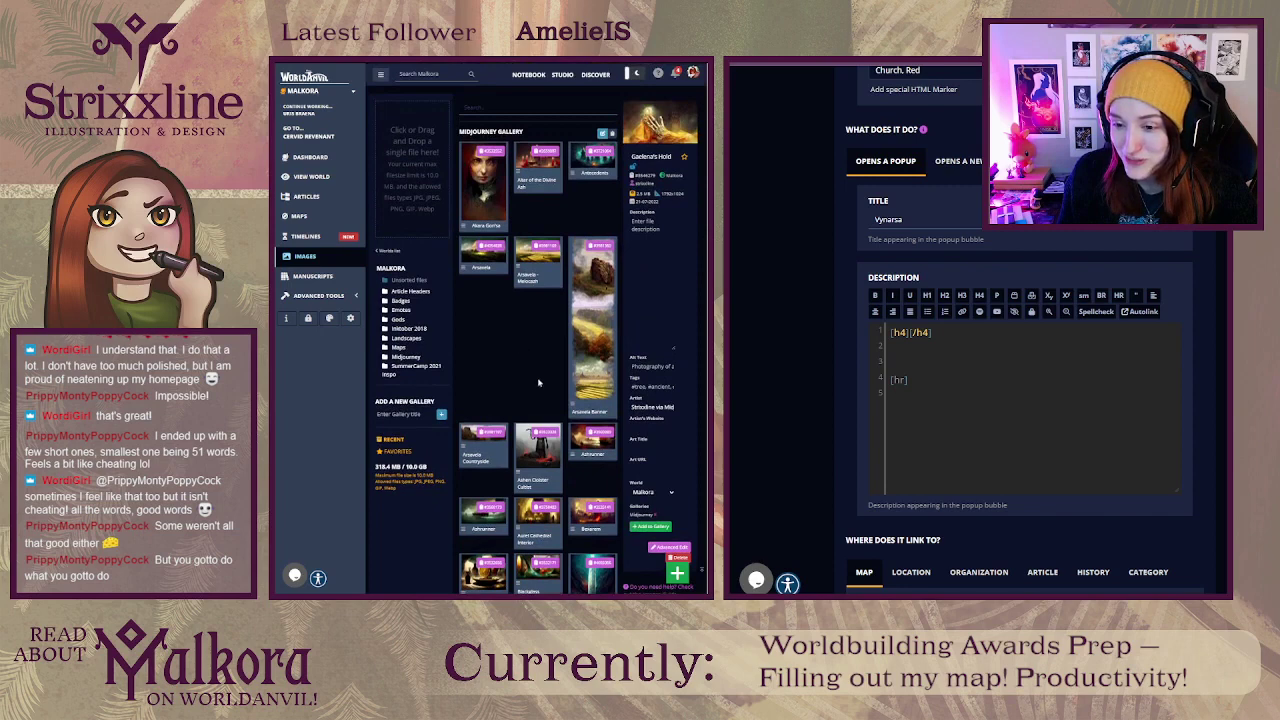
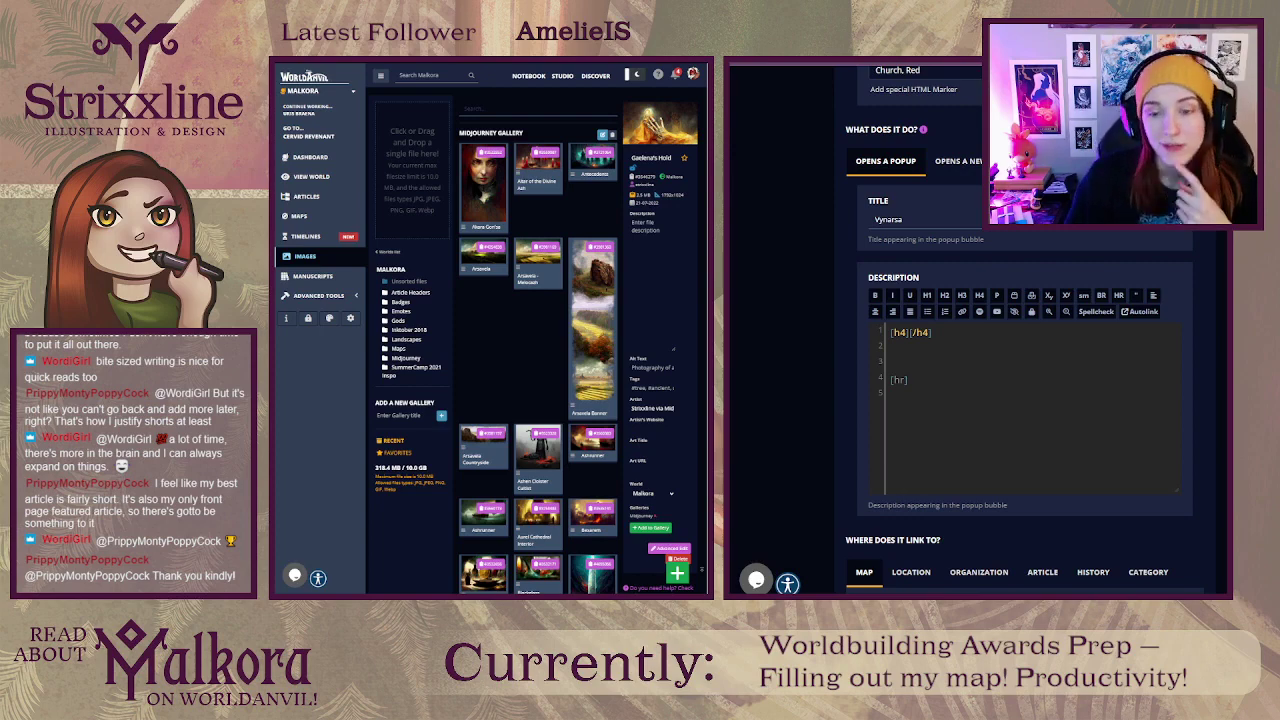
# Step: Survey the published map around Vynarsa and check the popups of the Eletta and Caldera markers
pyautogui.hotkey('ctrl', 'Tab')
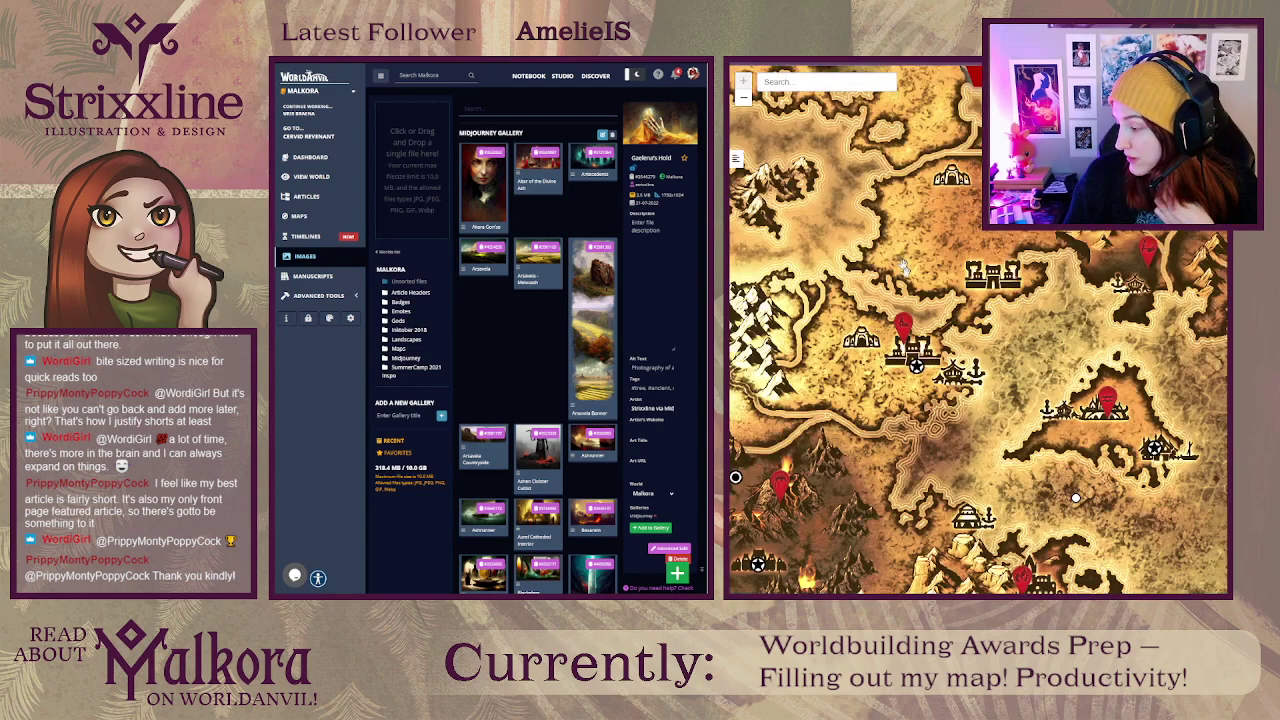
pyautogui.moveTo(977, 322)
pyautogui.mouseDown()
pyautogui.moveTo(981, 306)
pyautogui.moveTo(942, 289)
pyautogui.mouseUp()
pyautogui.scroll(-5, 982, 307)
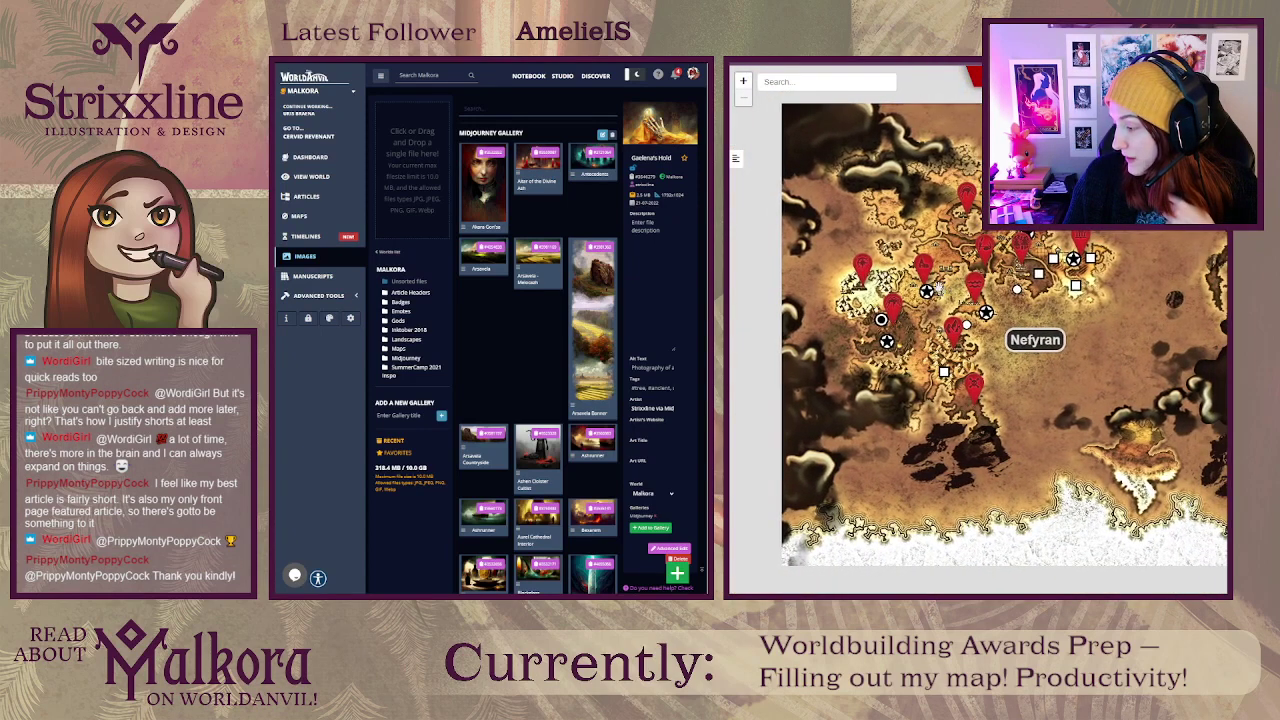
pyautogui.click(940, 289)
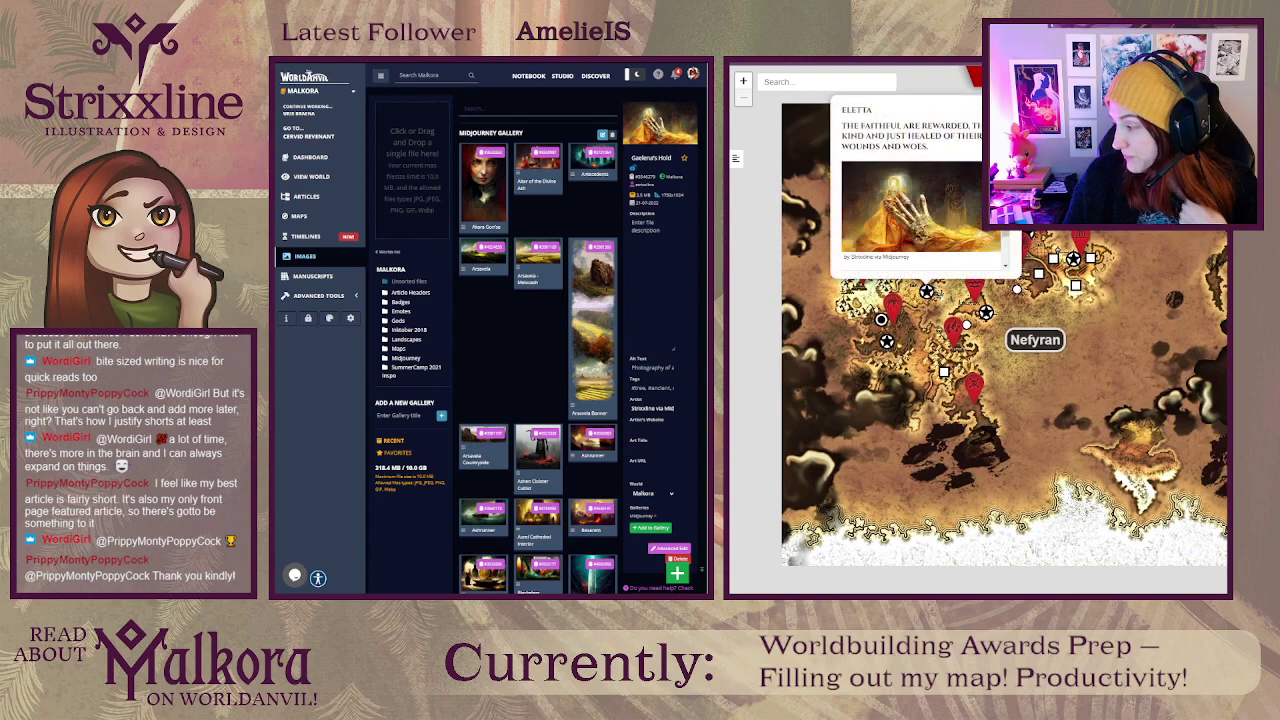
pyautogui.click(944, 278)
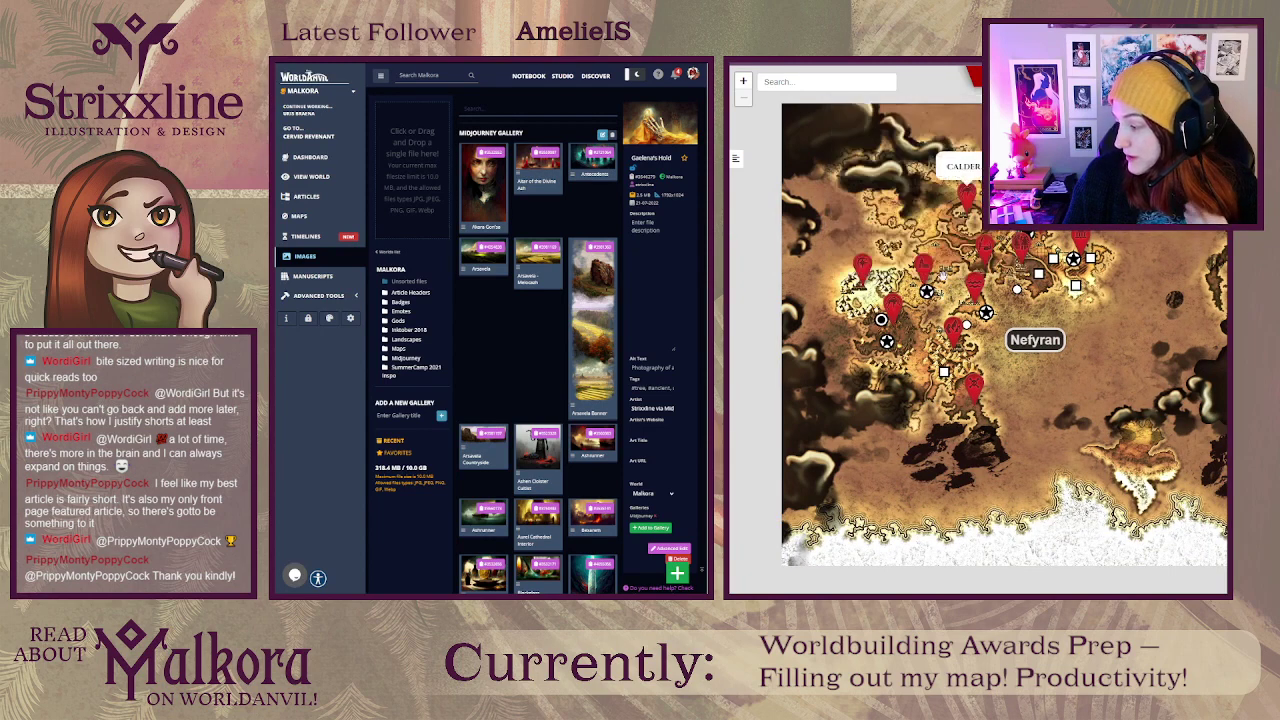
pyautogui.moveTo(957, 269); pyautogui.dragTo(938, 230)
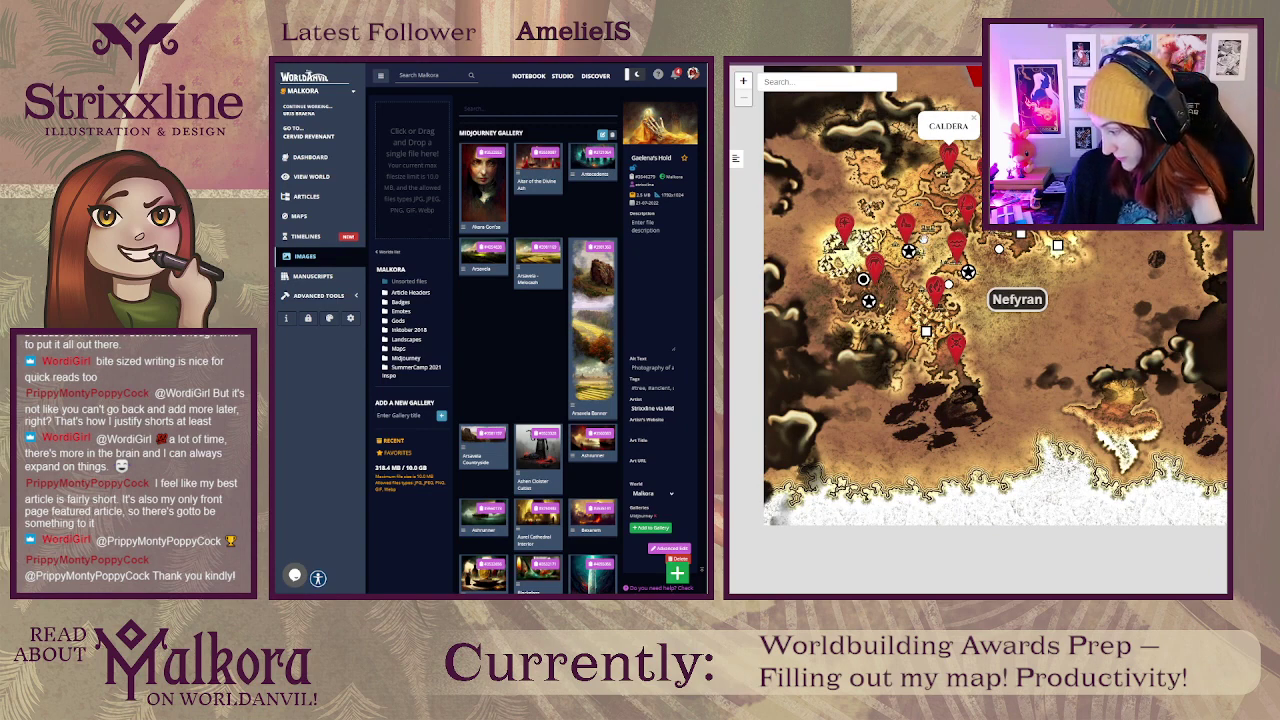
# Step: Check the popups of the star marker beside Vynarsa and the Kamigon marker on the published map
pyautogui.click(910, 252)
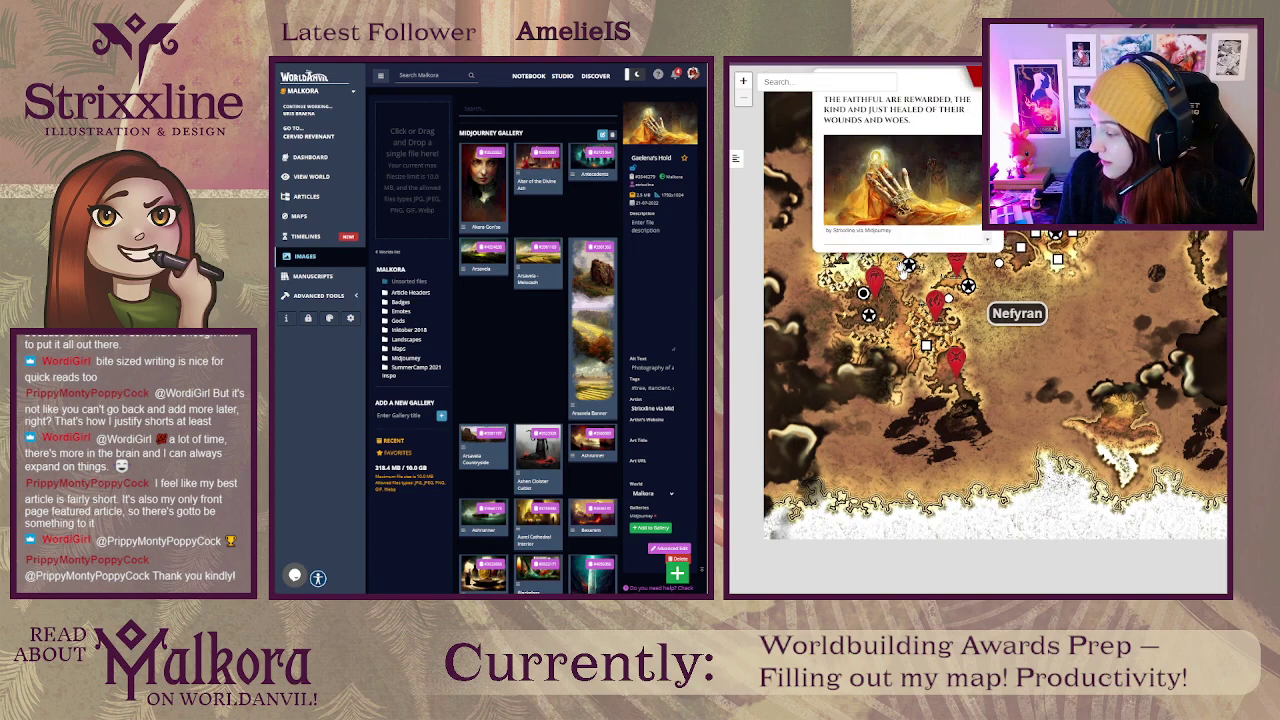
pyautogui.click(908, 265)
pyautogui.scroll(1, 905, 308)
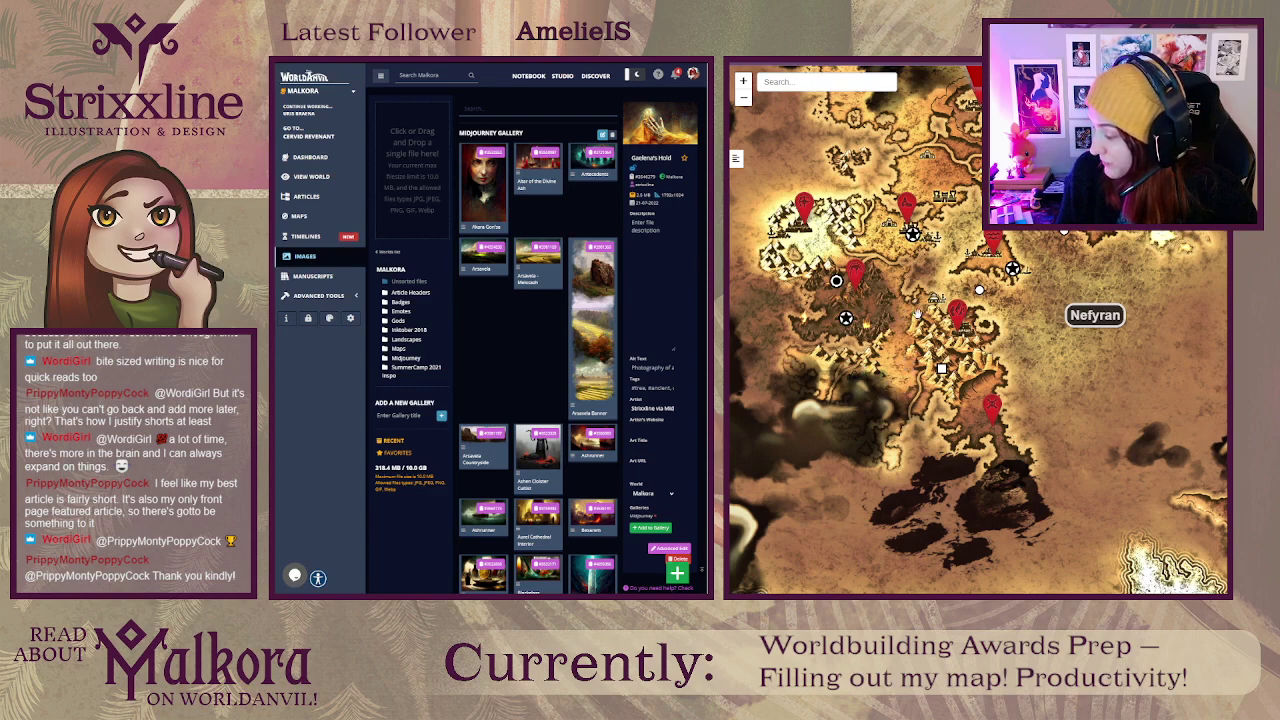
pyautogui.moveTo(918, 314); pyautogui.dragTo(970, 337)
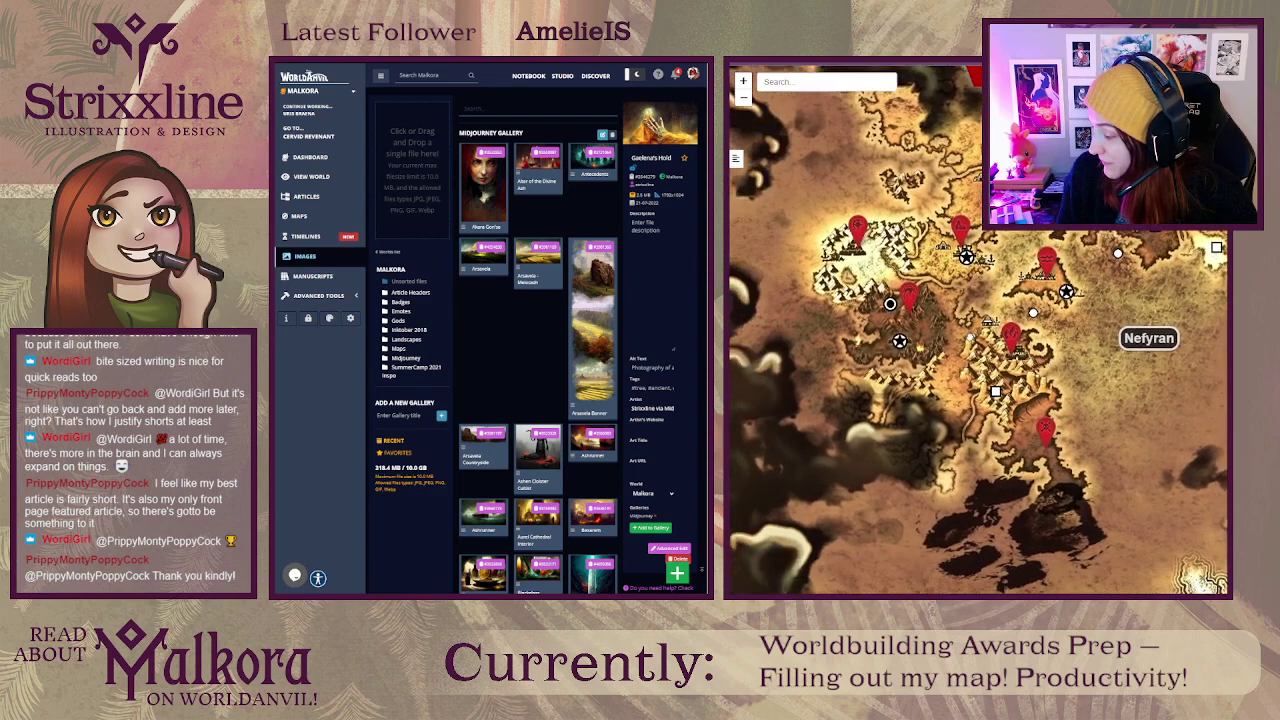
pyautogui.click(893, 340)
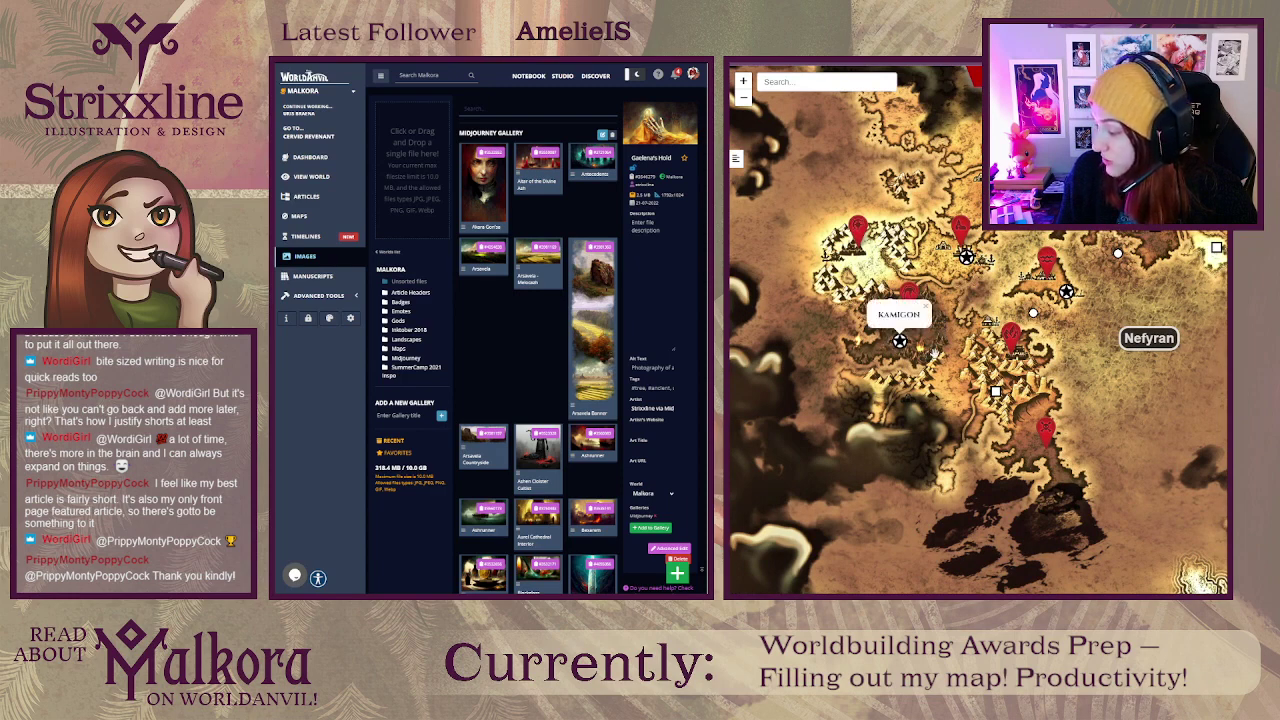
pyautogui.click(927, 306)
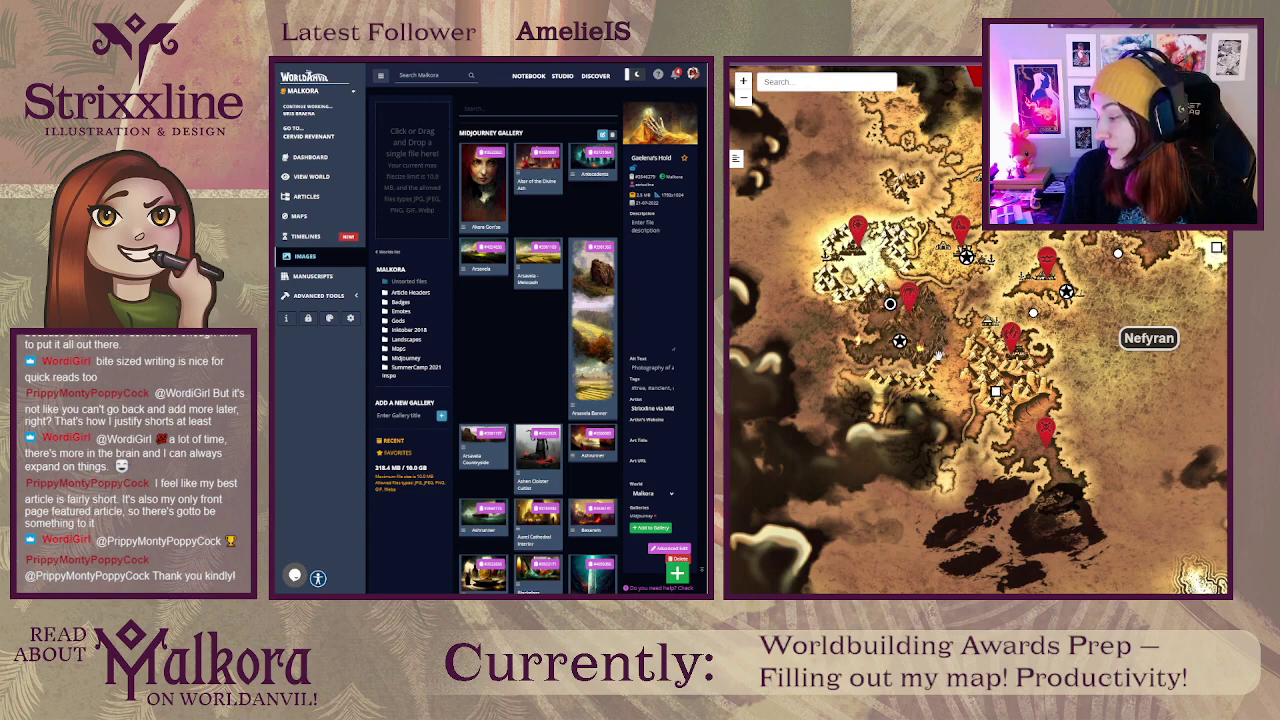
# Step: Examine the volcanic region and the lands south of it on the published map, including the Bolkan and Enkana popups
pyautogui.scroll(3, 935, 334)
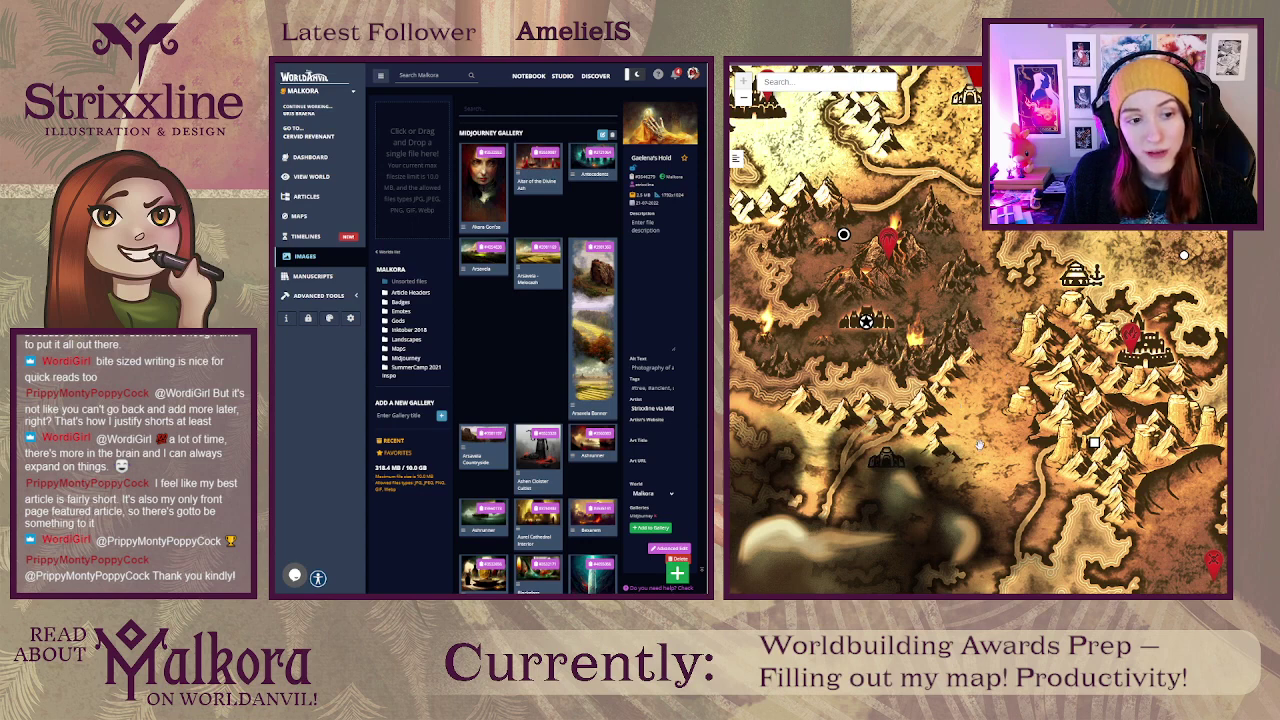
pyautogui.moveTo(980, 446); pyautogui.dragTo(1021, 315)
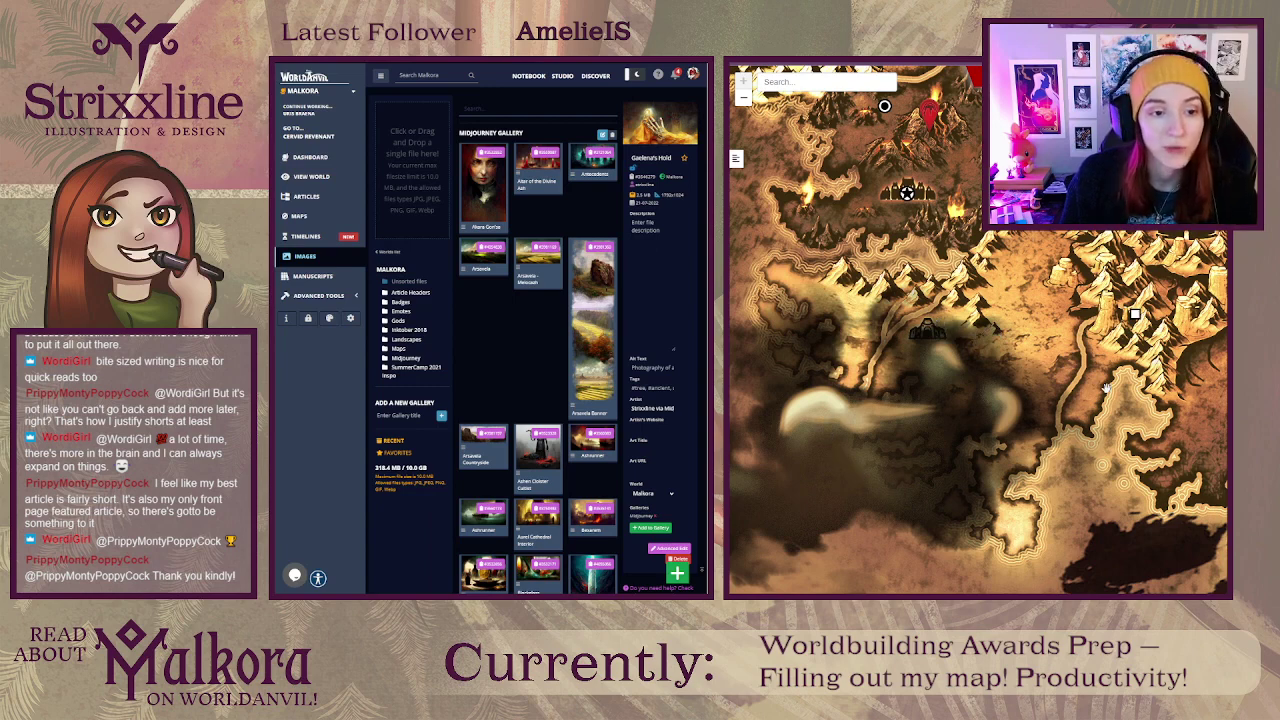
pyautogui.moveTo(1106, 388); pyautogui.dragTo(1067, 477)
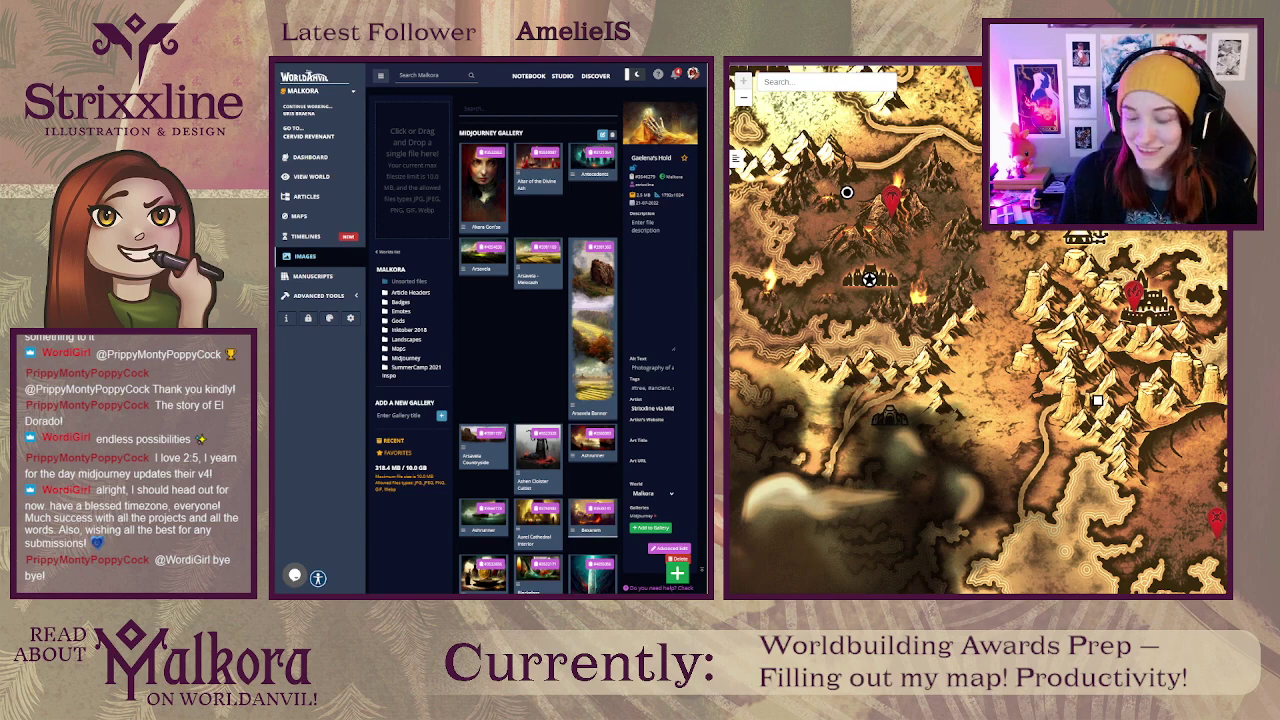
pyautogui.moveTo(970, 331); pyautogui.dragTo(978, 361)
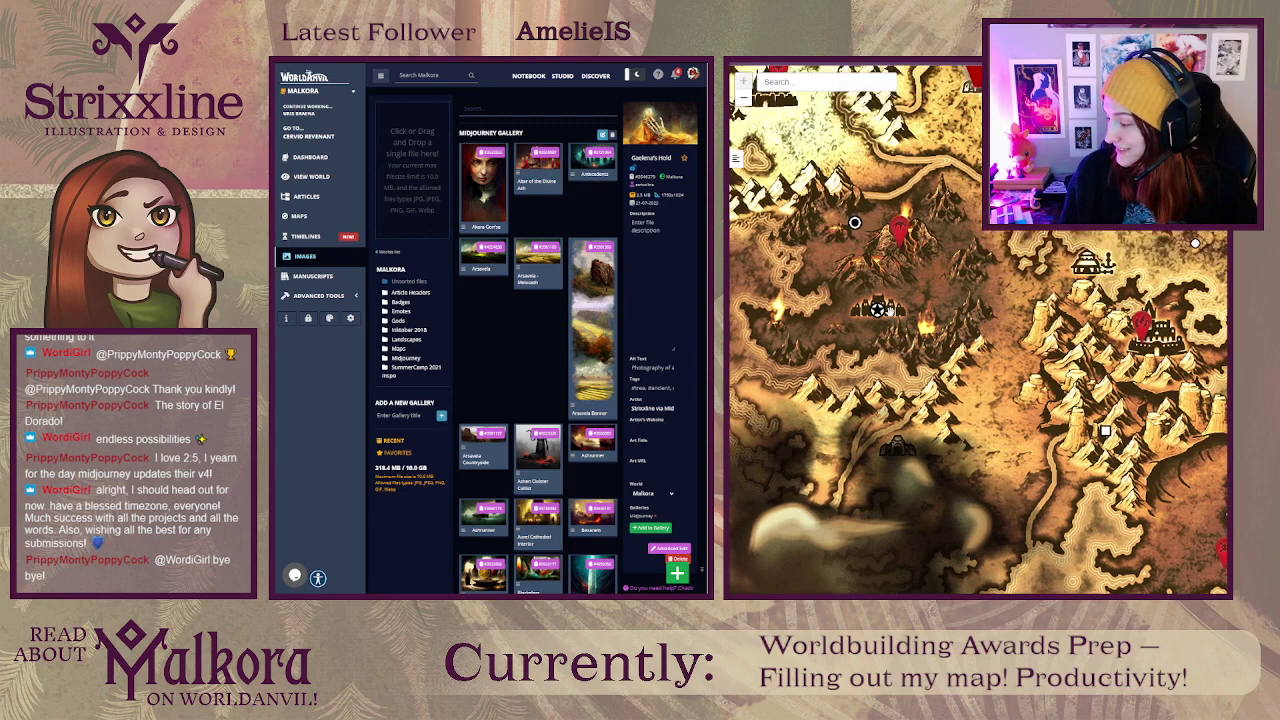
pyautogui.click(899, 230)
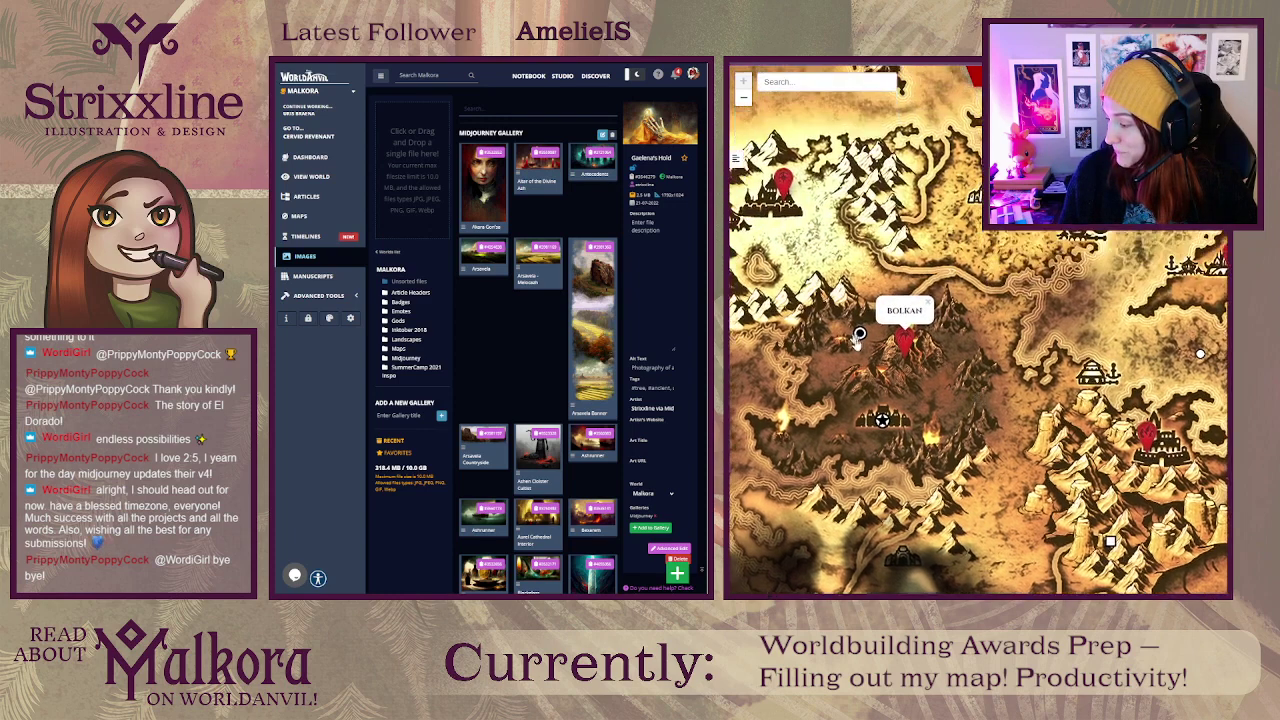
pyautogui.moveTo(860, 336)
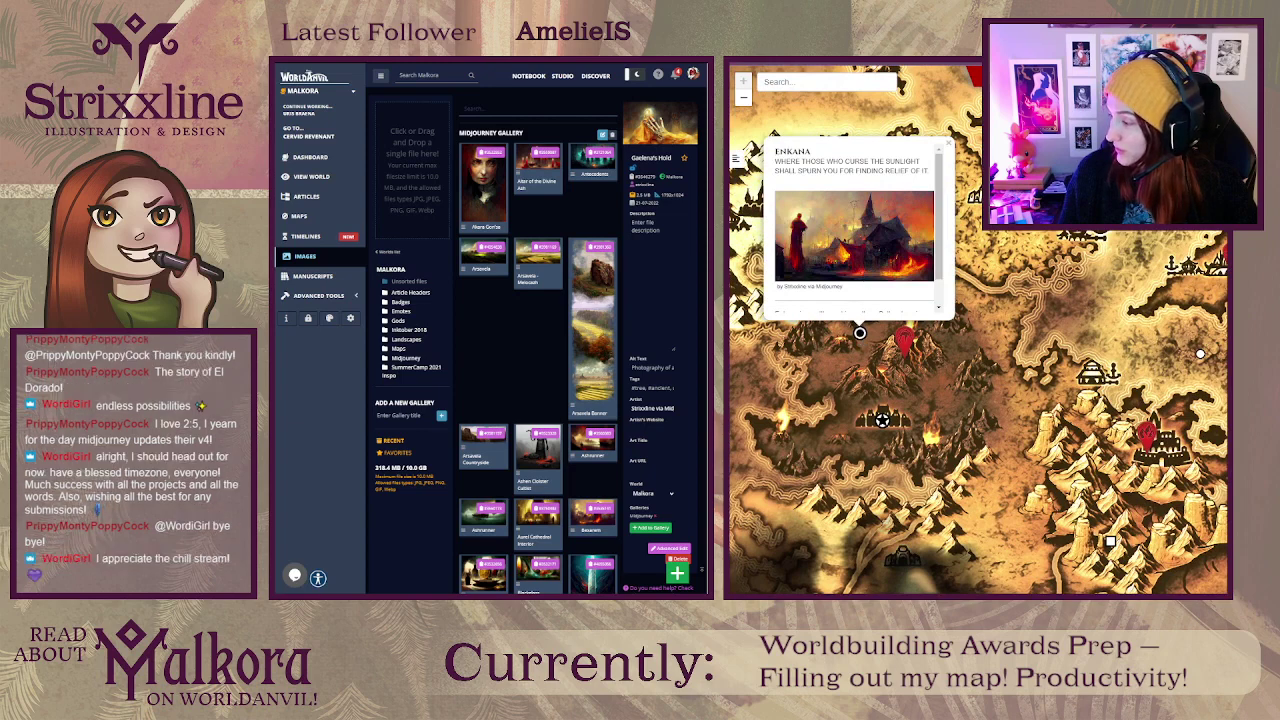
pyautogui.click(860, 333)
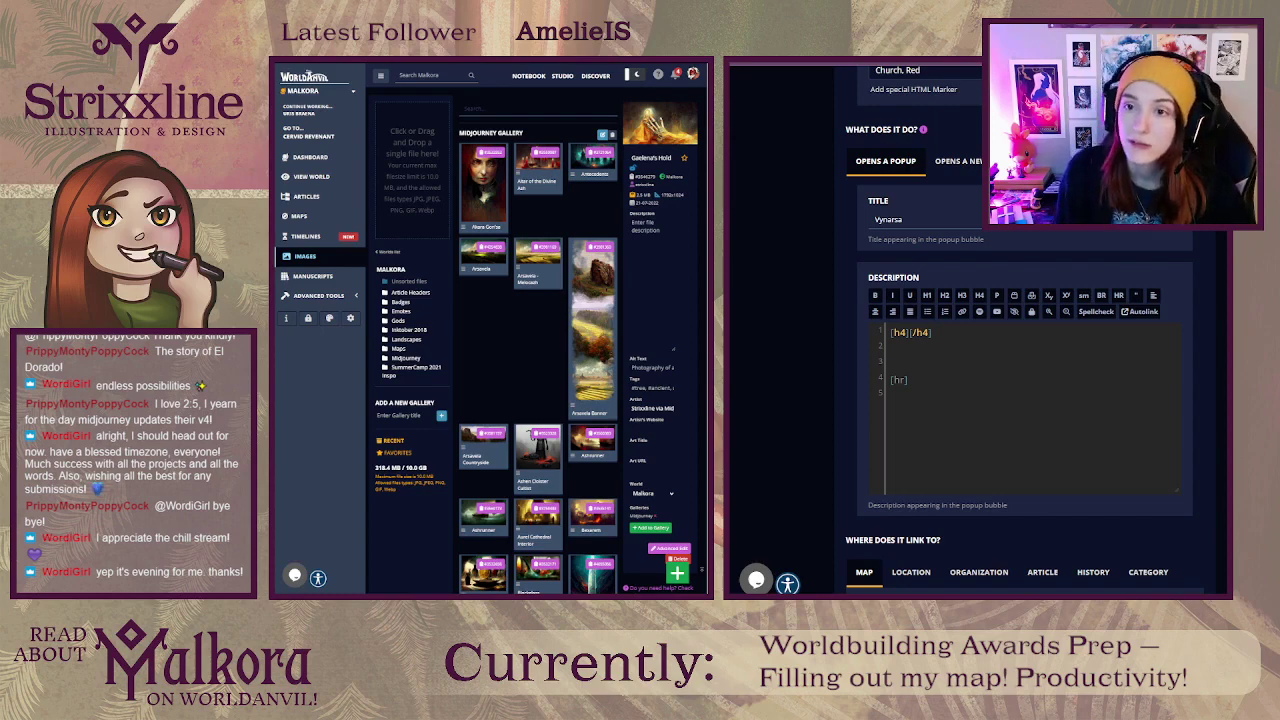
# Step: Look through the open Enkana, Gilded Reef and Arsavela articles and the article search, then return to the image gallery and published map
pyautogui.hotkey('ctrl', 'Tab')
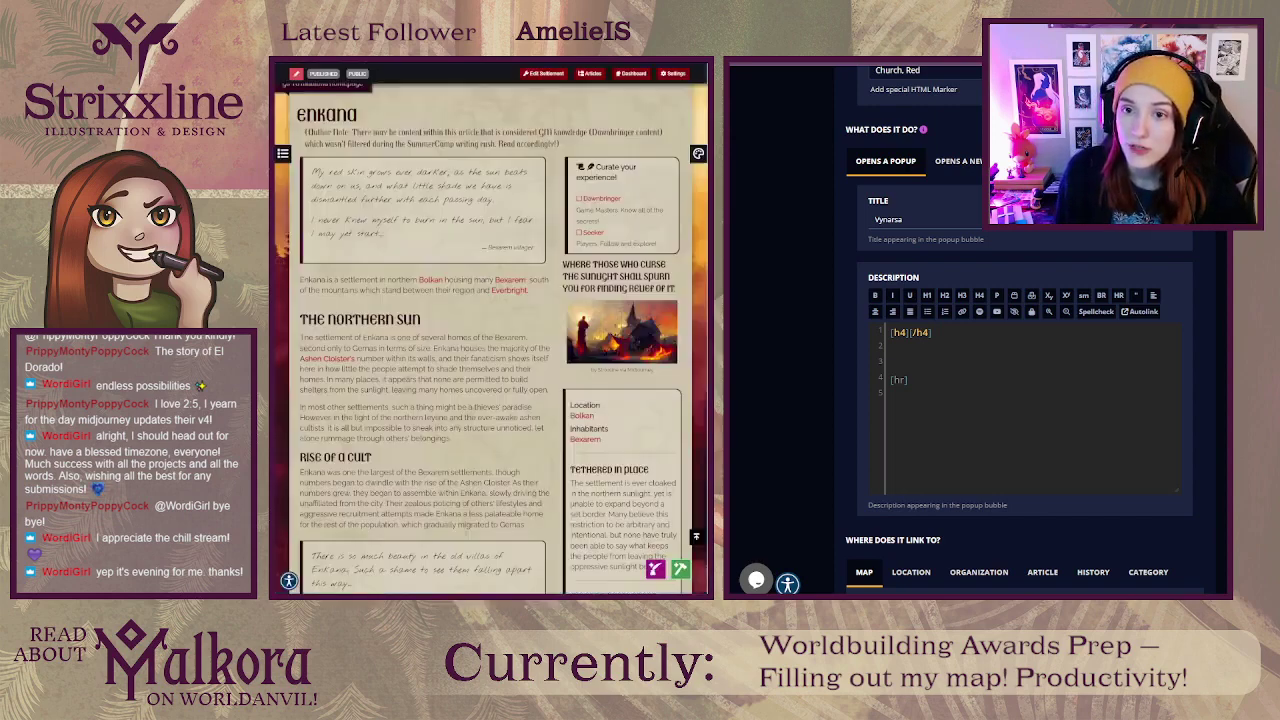
pyautogui.hotkey('ctrl', 'Tab')
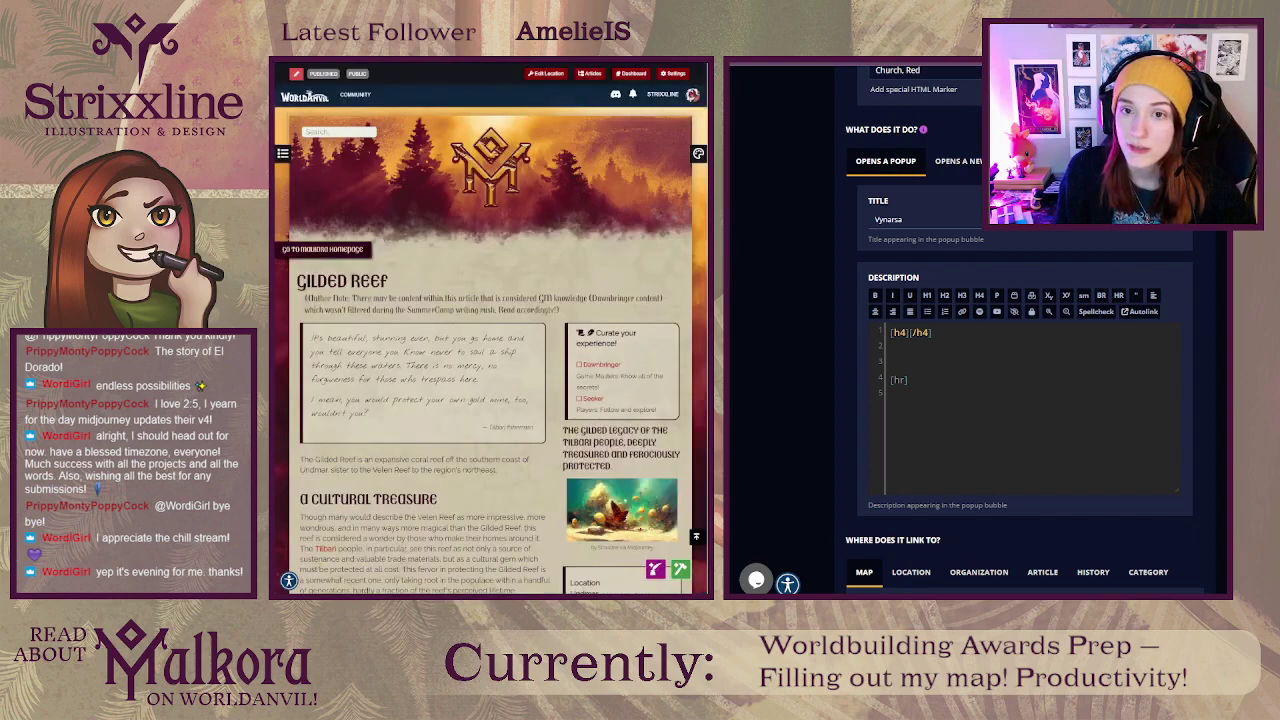
pyautogui.hotkey('ctrl', 'Tab')
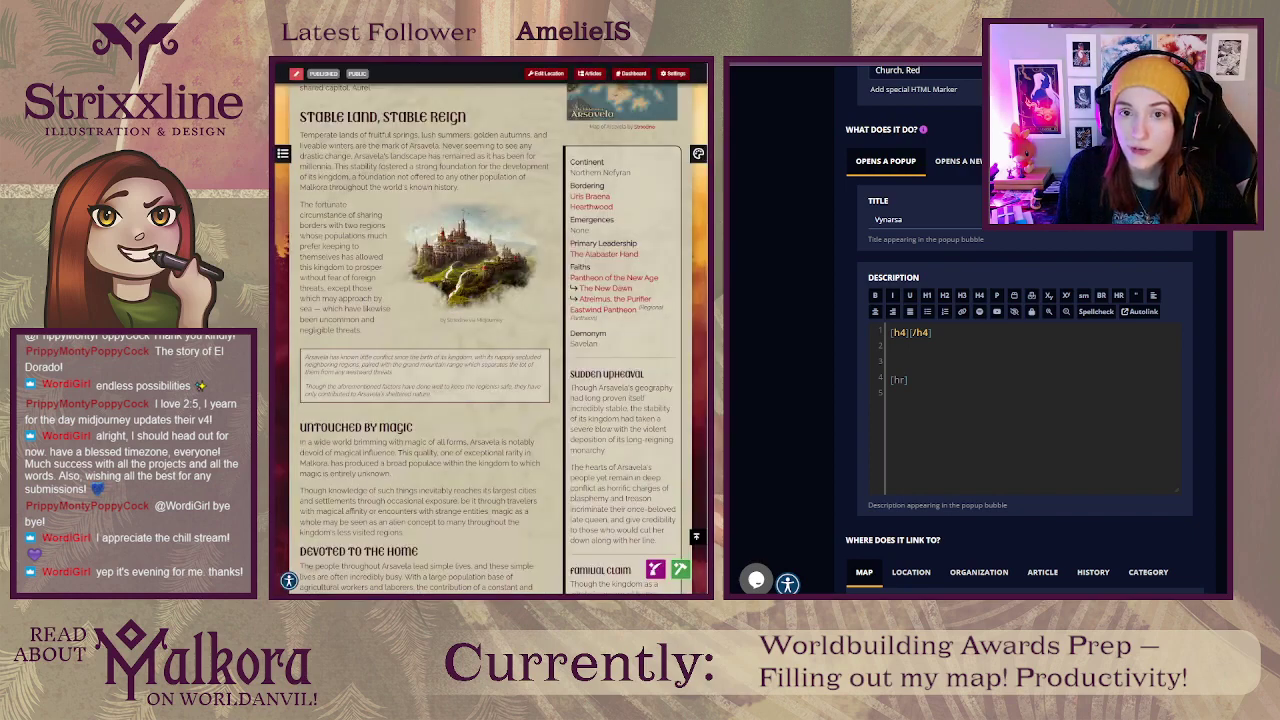
pyautogui.hotkey('ctrl', 'Tab')
pyautogui.hotkey('ctrl', 'Tab')
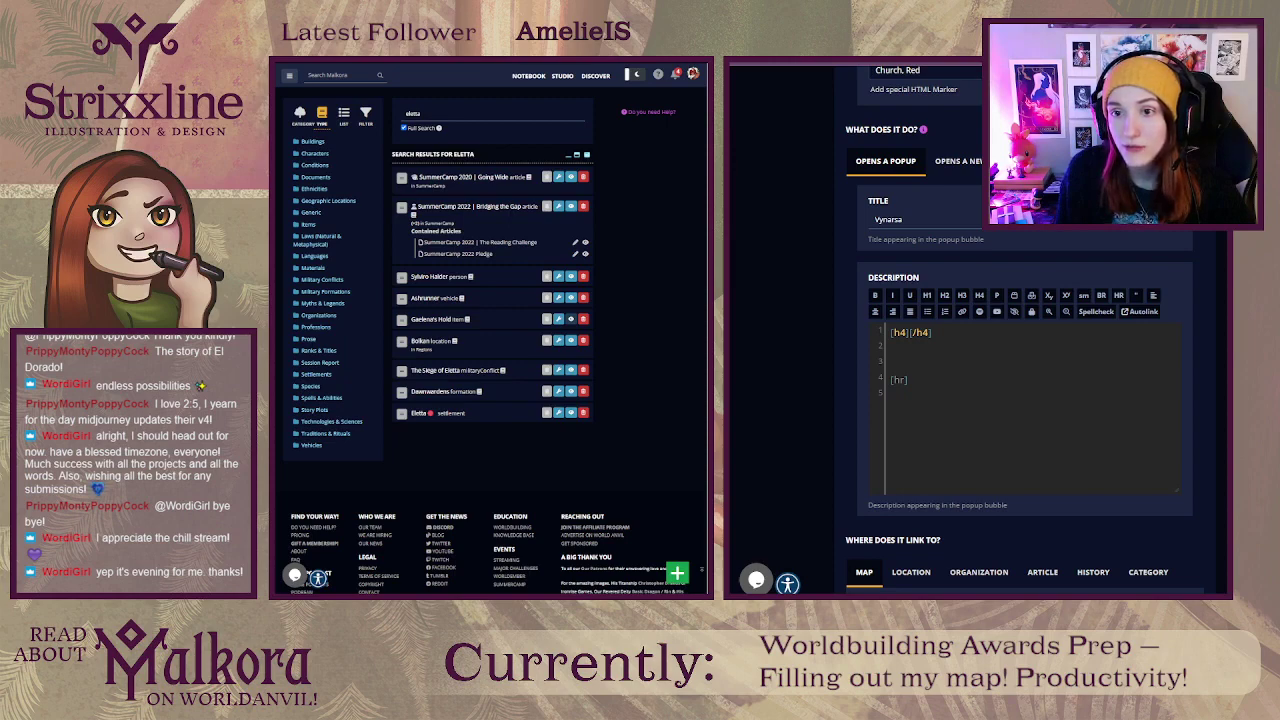
pyautogui.hotkey('ctrl', 'Tab')
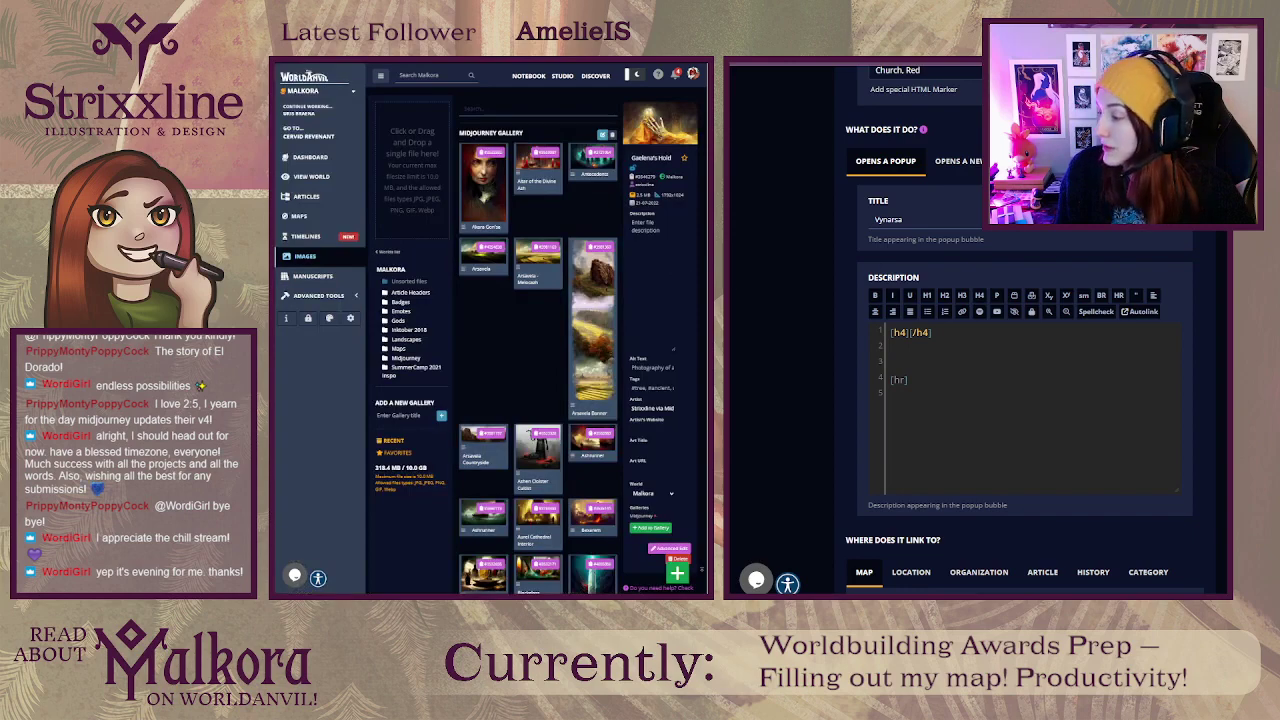
pyautogui.hotkey('ctrl', 'Tab')
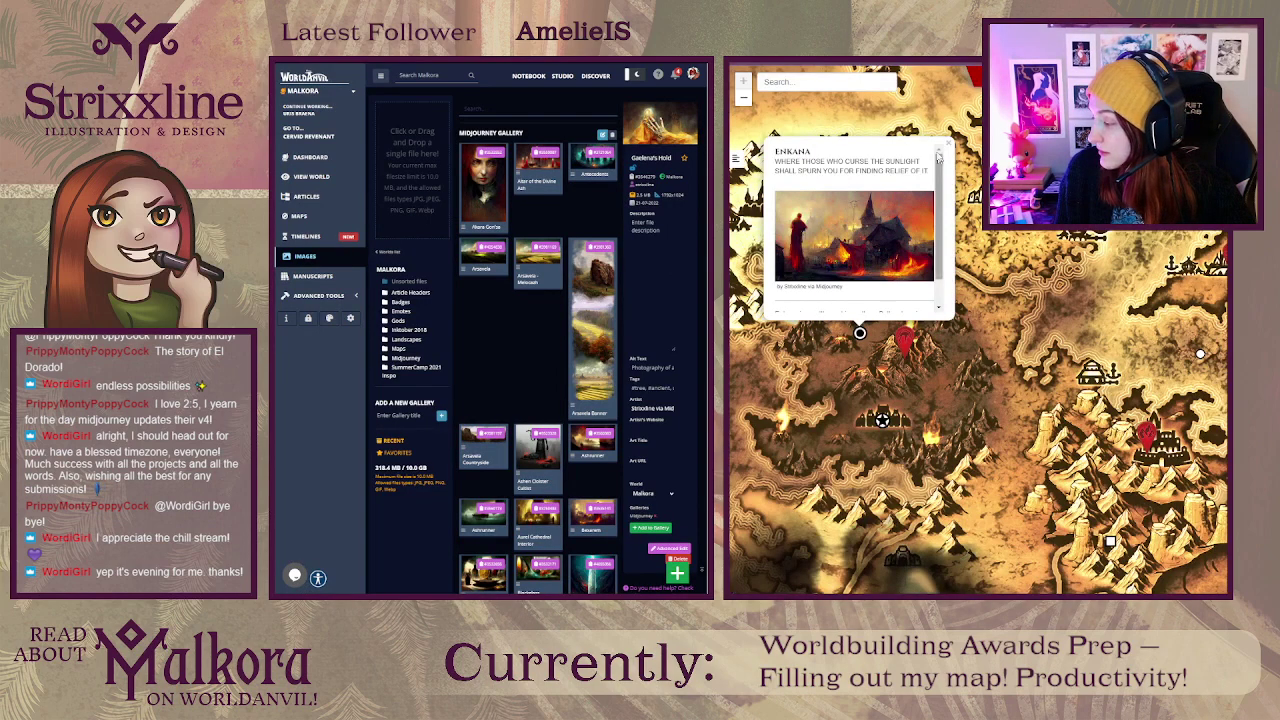
# Step: Close the Enkana popup and check Vynarsa's popup, its neighbouring star marker and the surrounding Bolkan region on the published map
pyautogui.click(946, 147)
pyautogui.moveTo(1019, 257); pyautogui.dragTo(1095, 317)
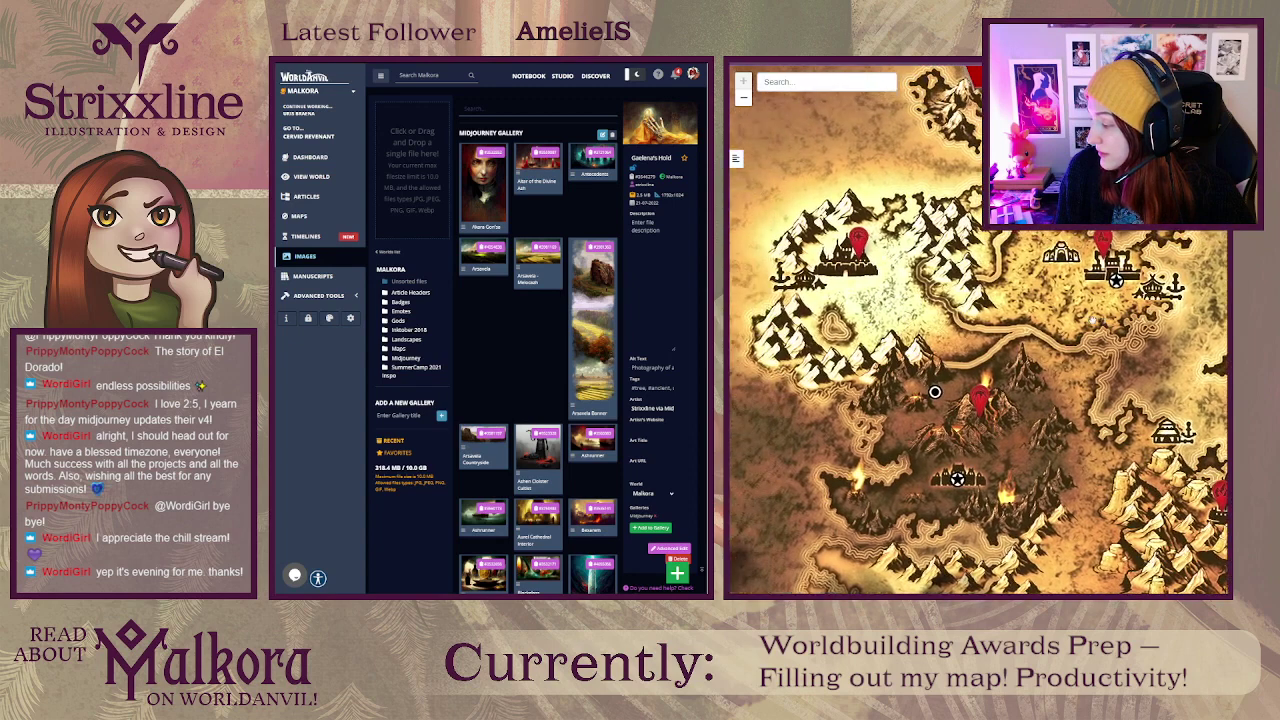
pyautogui.click(1113, 272)
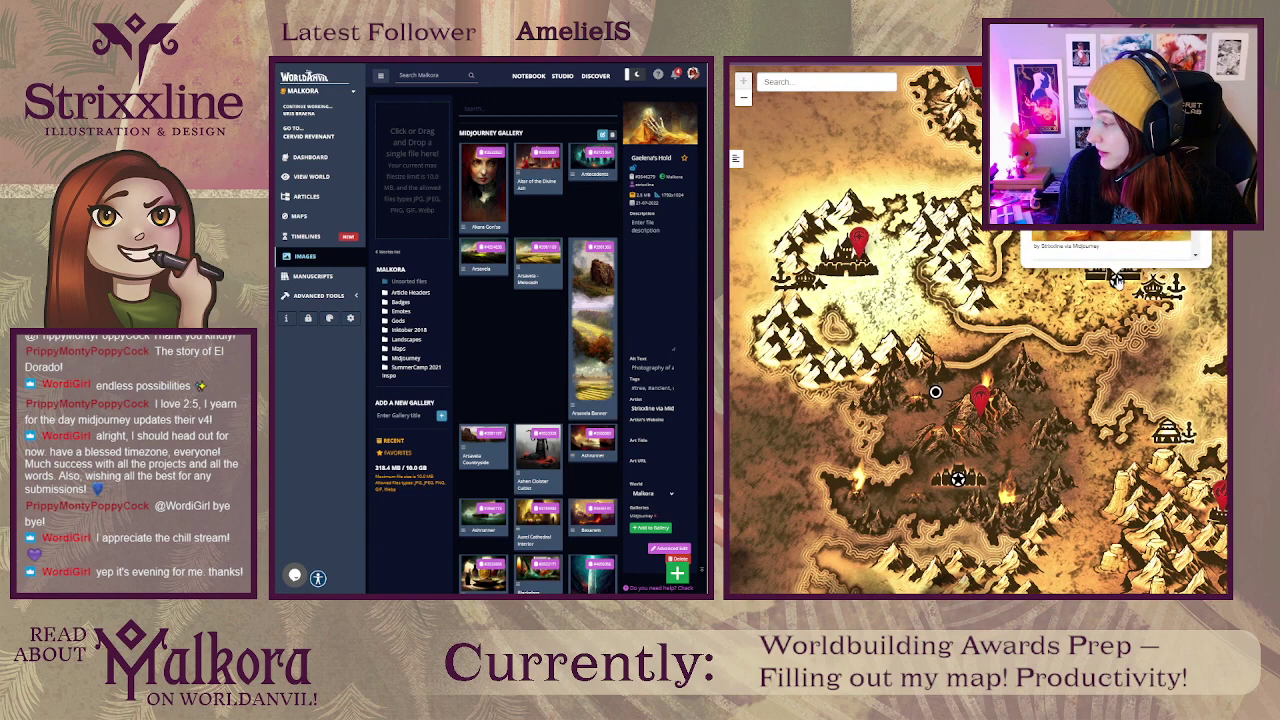
pyautogui.moveTo(1092, 288); pyautogui.dragTo(1068, 347)
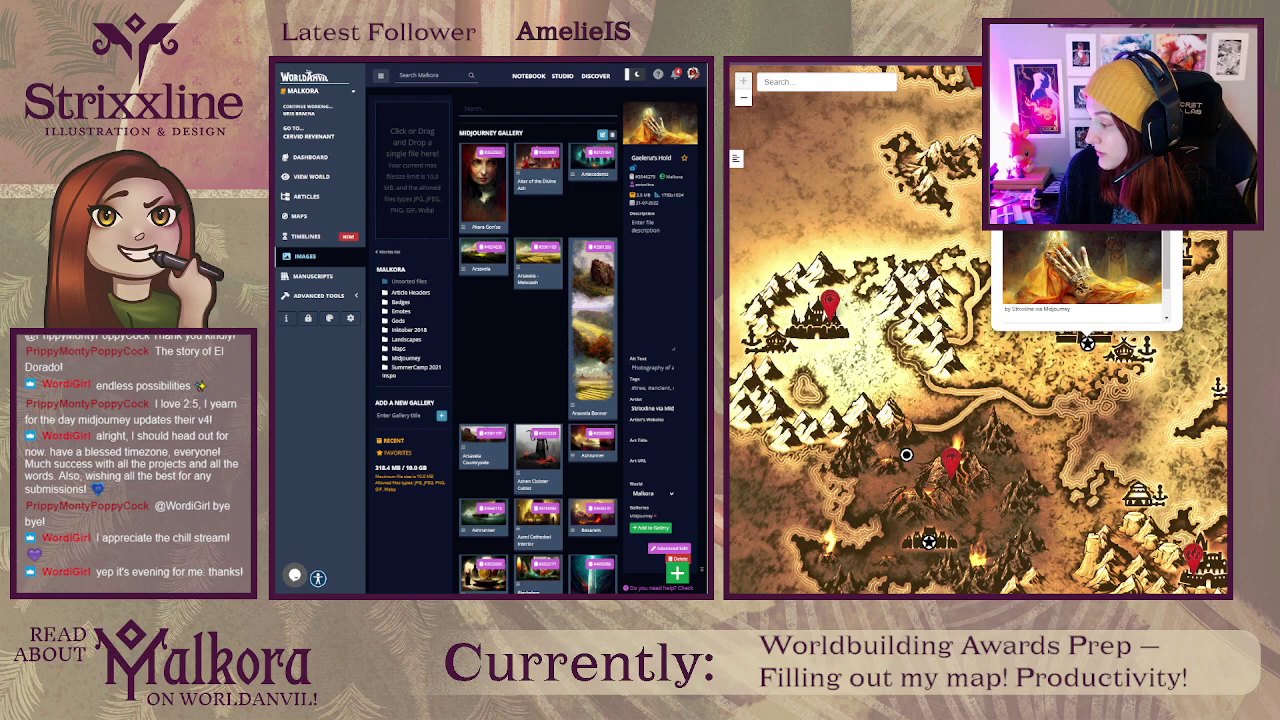
pyautogui.click(906, 454)
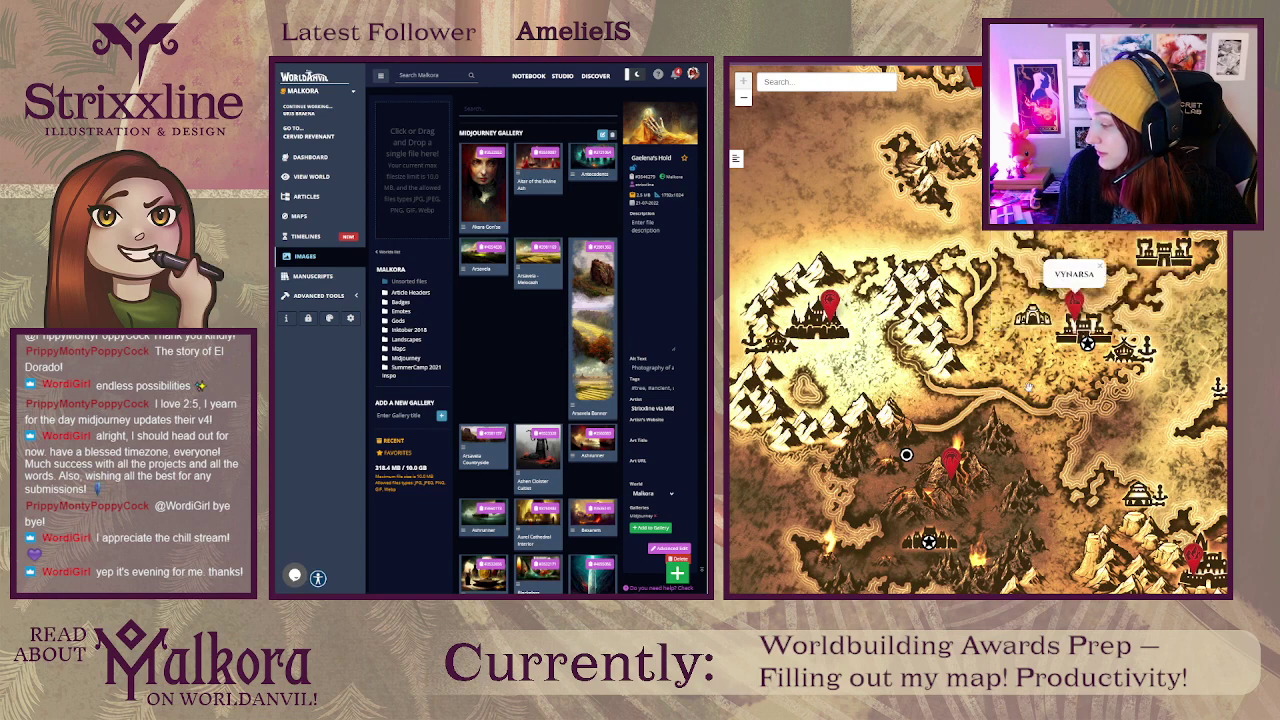
pyautogui.moveTo(906, 454)
pyautogui.mouseDown()
pyautogui.moveTo(956, 425)
pyautogui.moveTo(995, 289)
pyautogui.mouseUp()
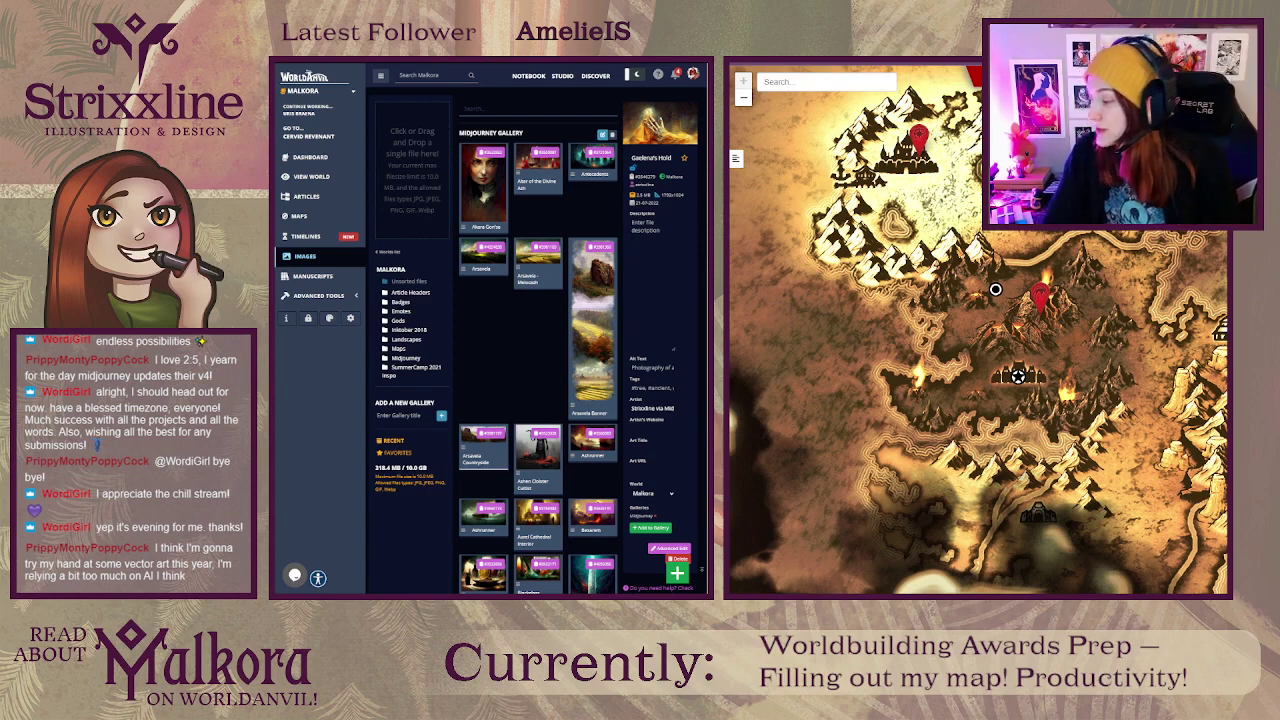
pyautogui.moveTo(995, 289); pyautogui.dragTo(995, 376)
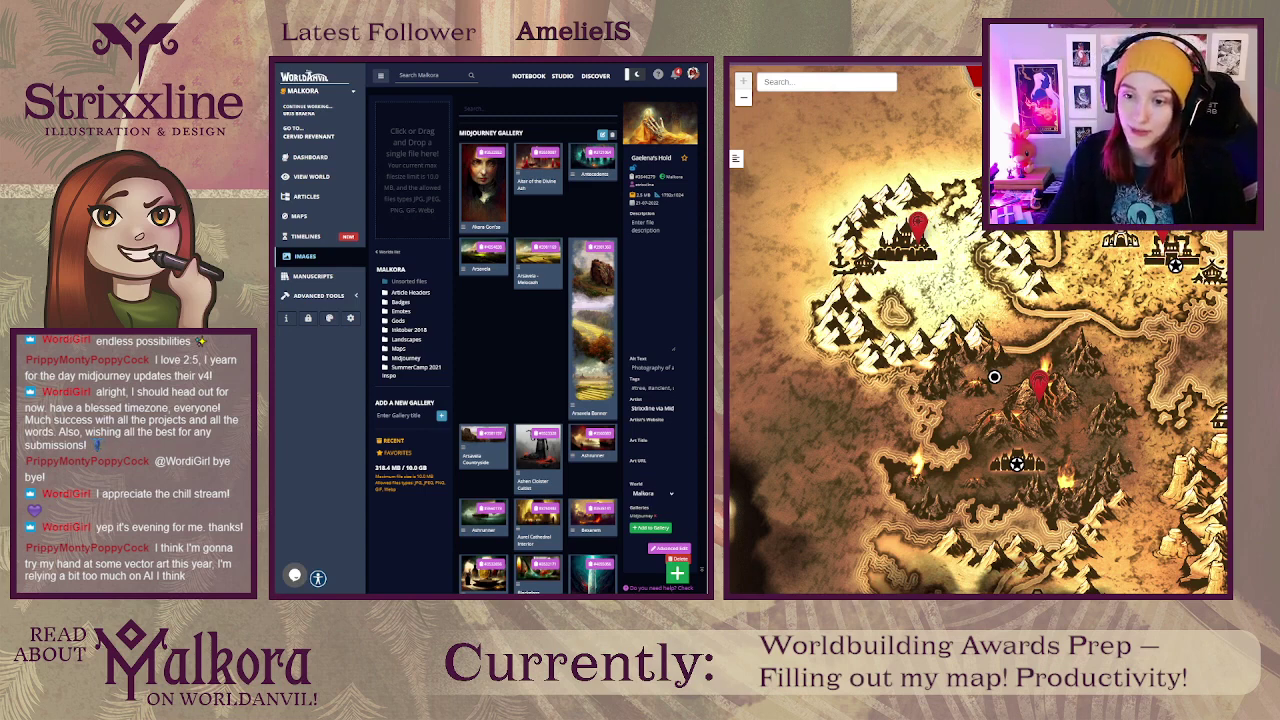
# Step: Leave the image gallery and review the Kingdom of Arsavela article's header, introduction, regional map and Stable Land, Stable Reign section
pyautogui.scroll(-3, 506, 281)
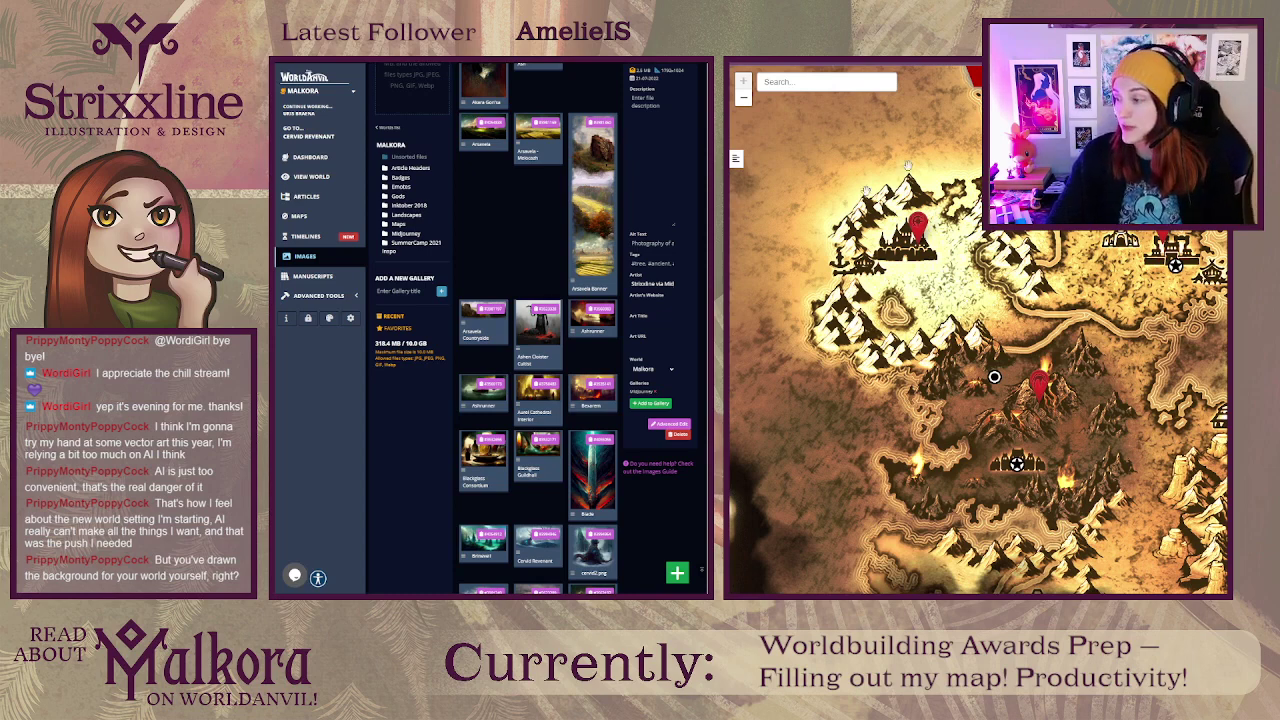
pyautogui.hotkey('alt', 'Left')
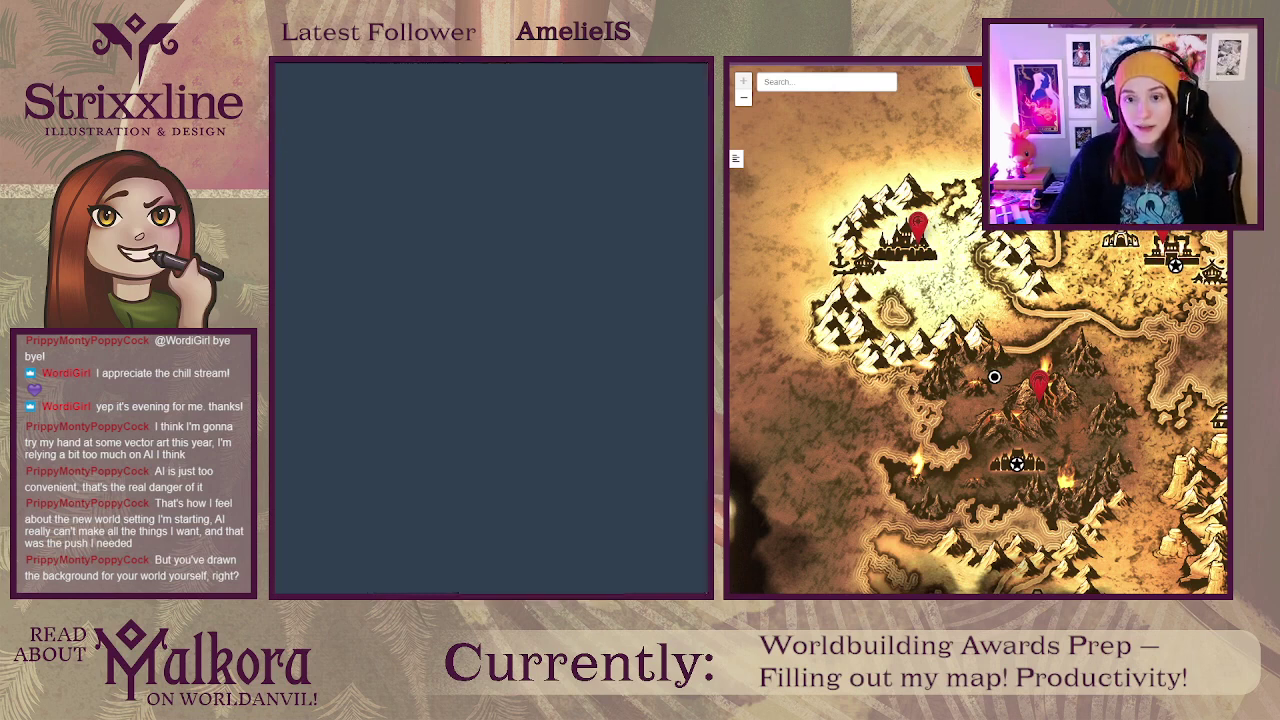
pyautogui.scroll(5, 477, 262)
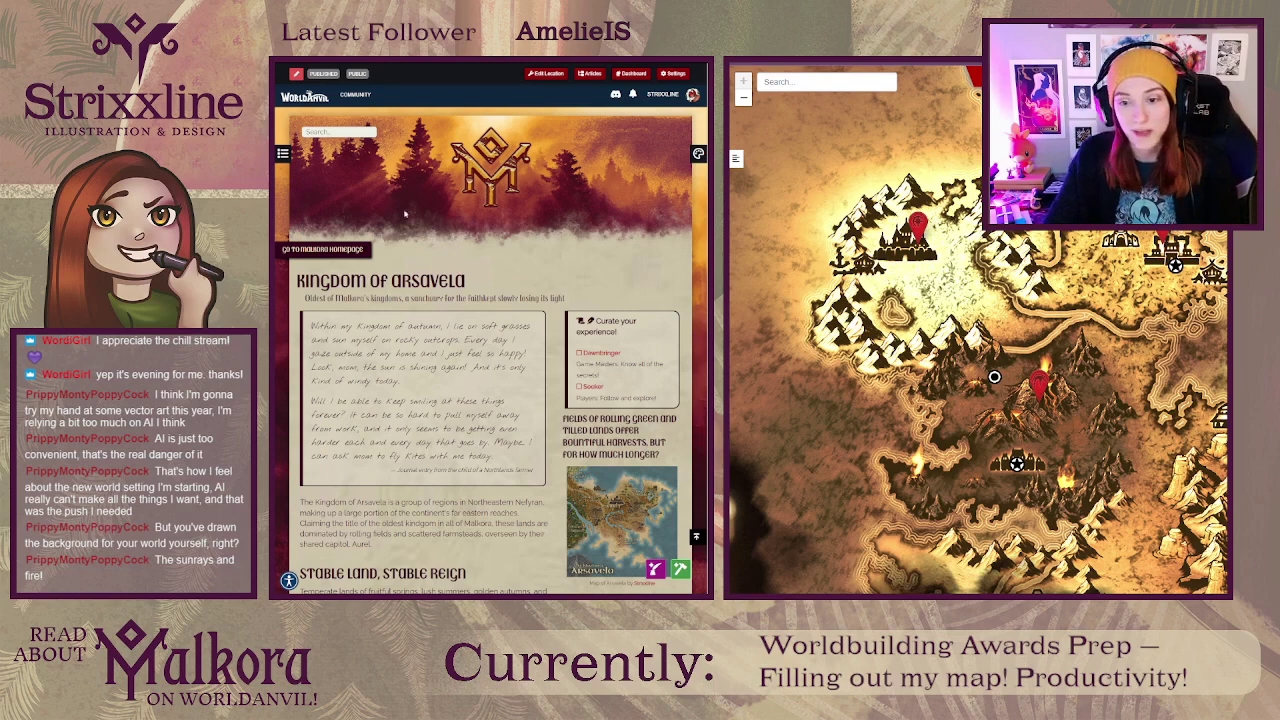
pyautogui.scroll(-3, 557, 337)
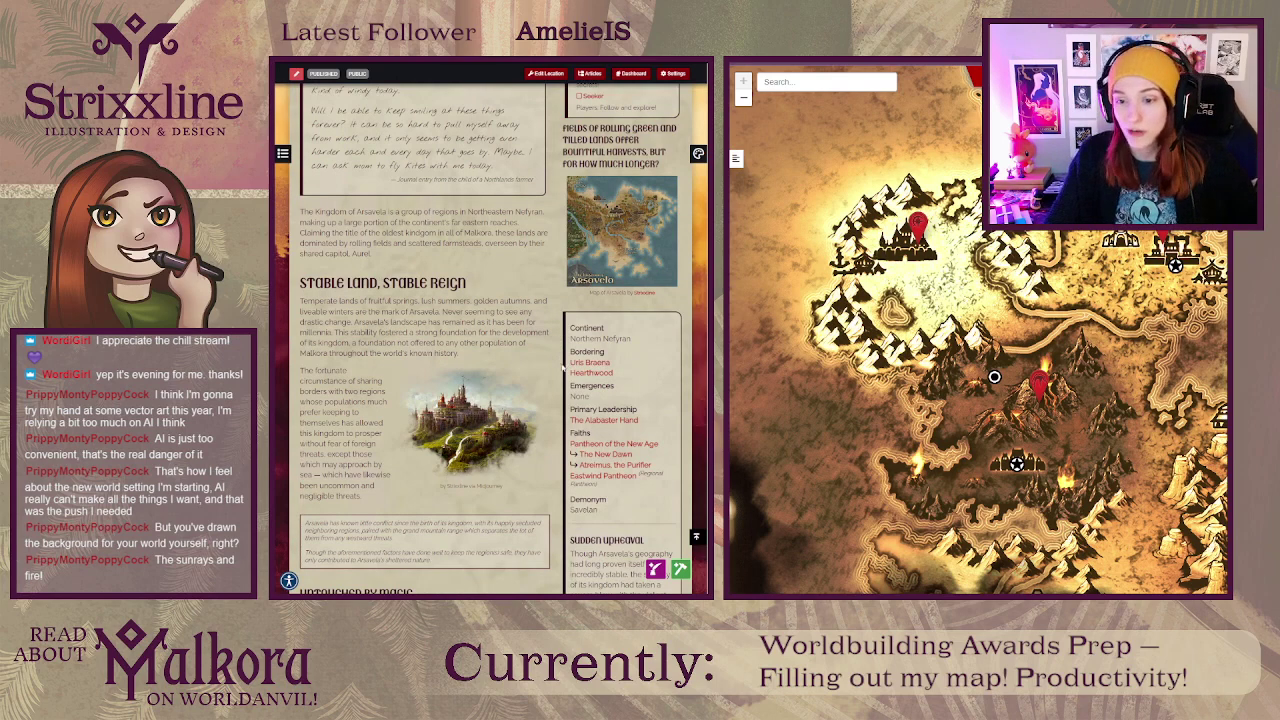
pyautogui.scroll(3, 561, 366)
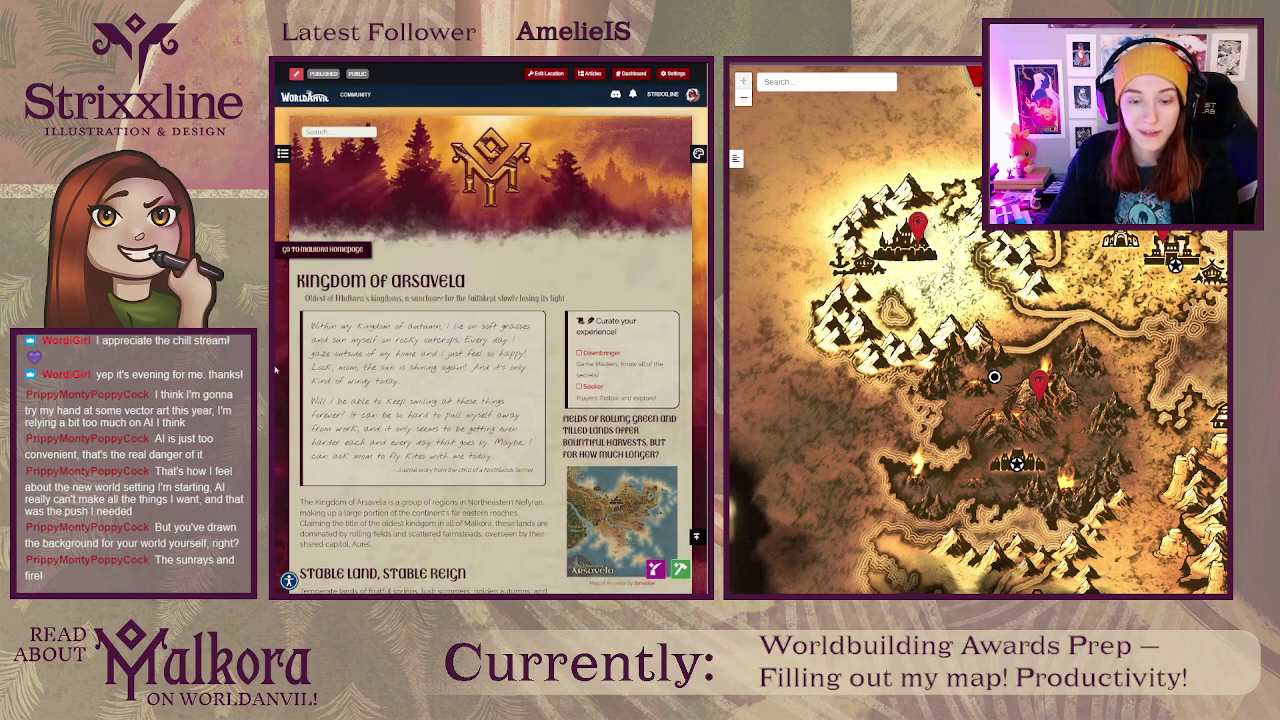
pyautogui.scroll(-3, 287, 372)
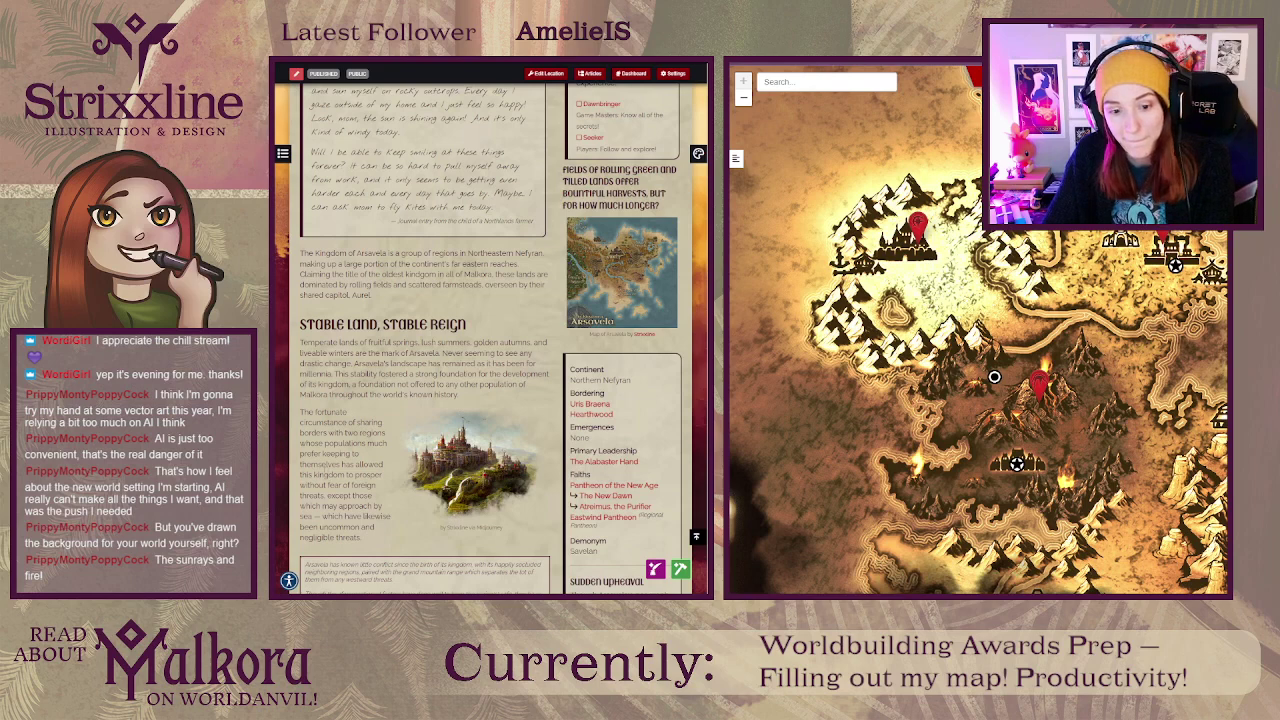
pyautogui.scroll(3, 296, 467)
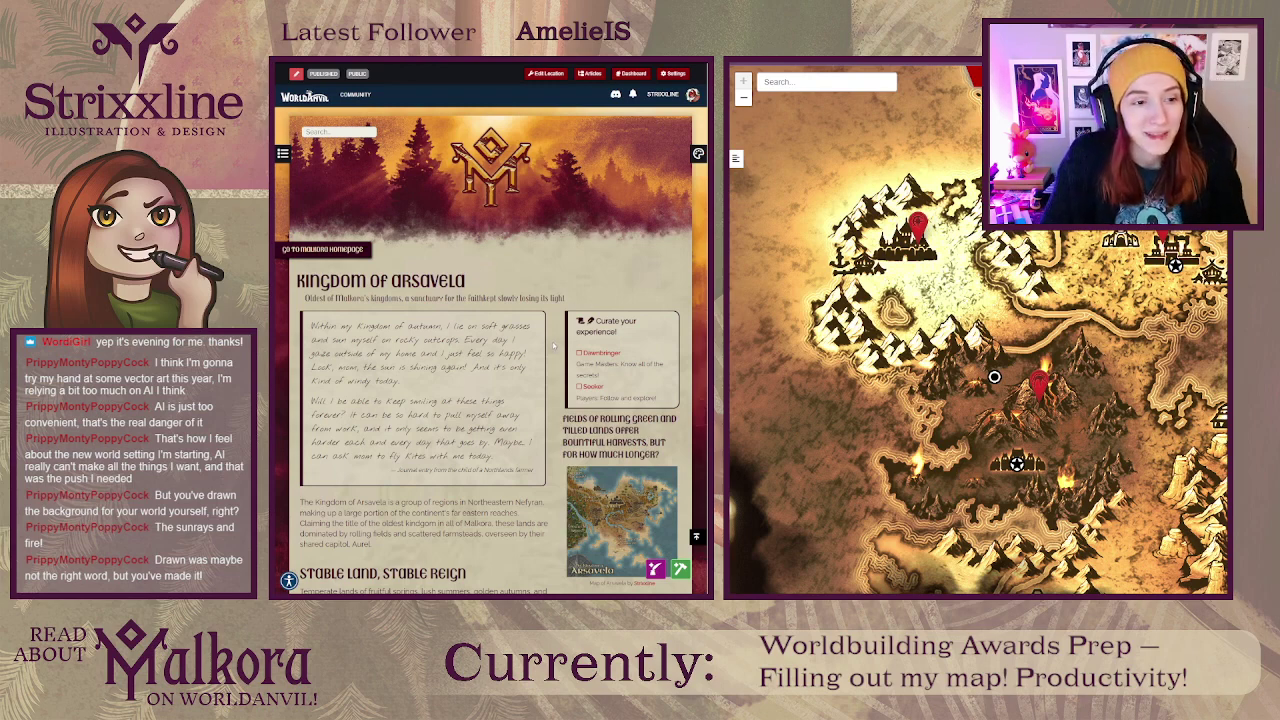
pyautogui.scroll(-2, 553, 333)
pyautogui.scroll(2, 553, 333)
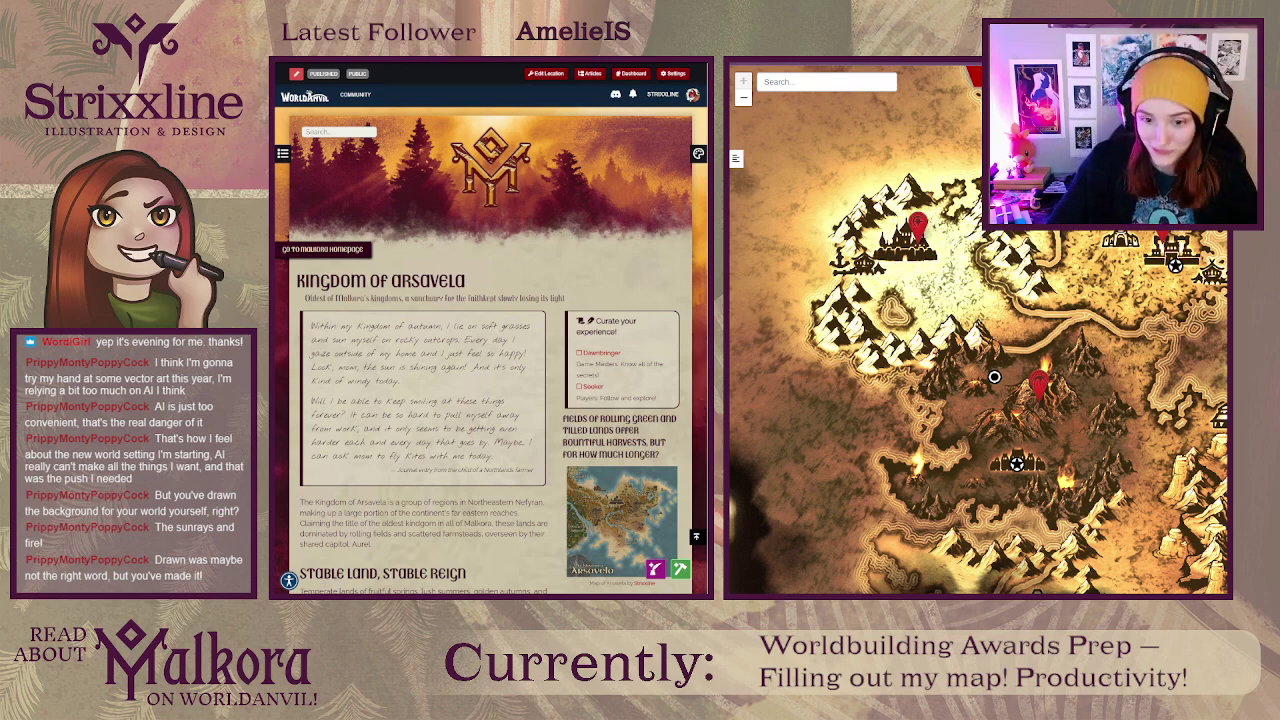
pyautogui.scroll(-3, 491, 340)
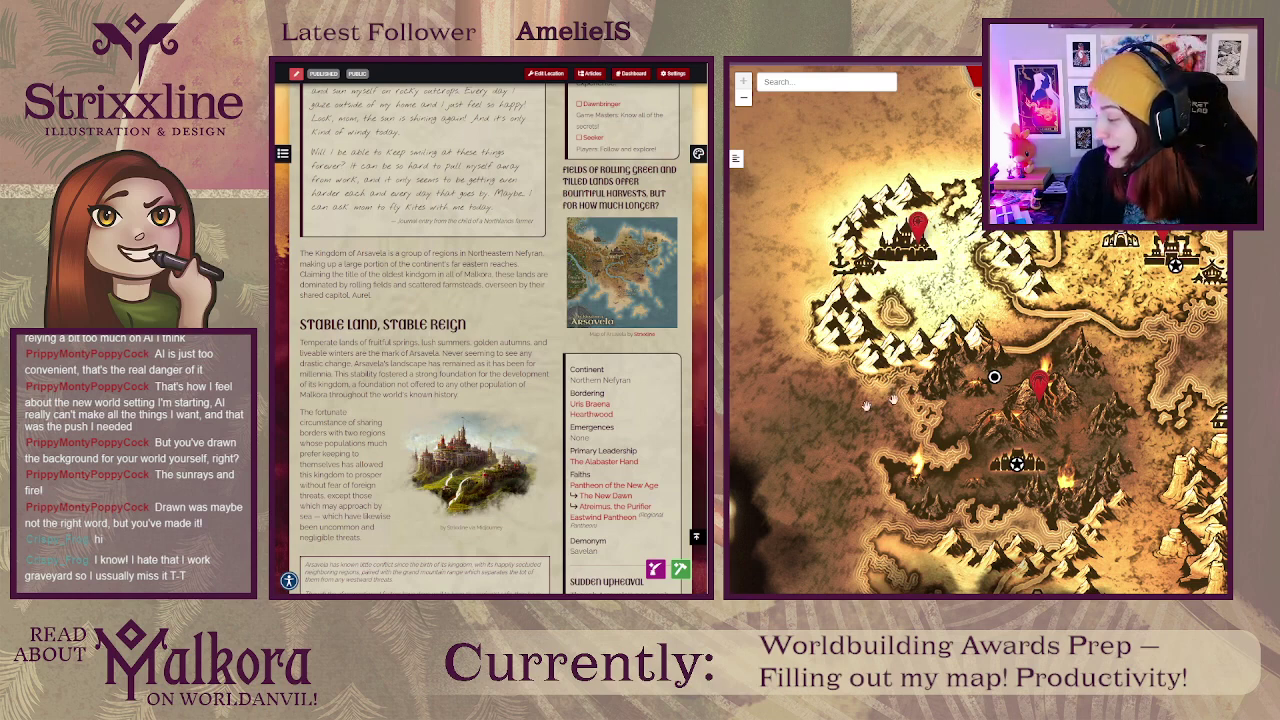
# Step: Examine the published map from the volcanic region northeast to Vynarsa and the lands above it, checking Vynarsa's popup
pyautogui.moveTo(1143, 349); pyautogui.dragTo(947, 366)
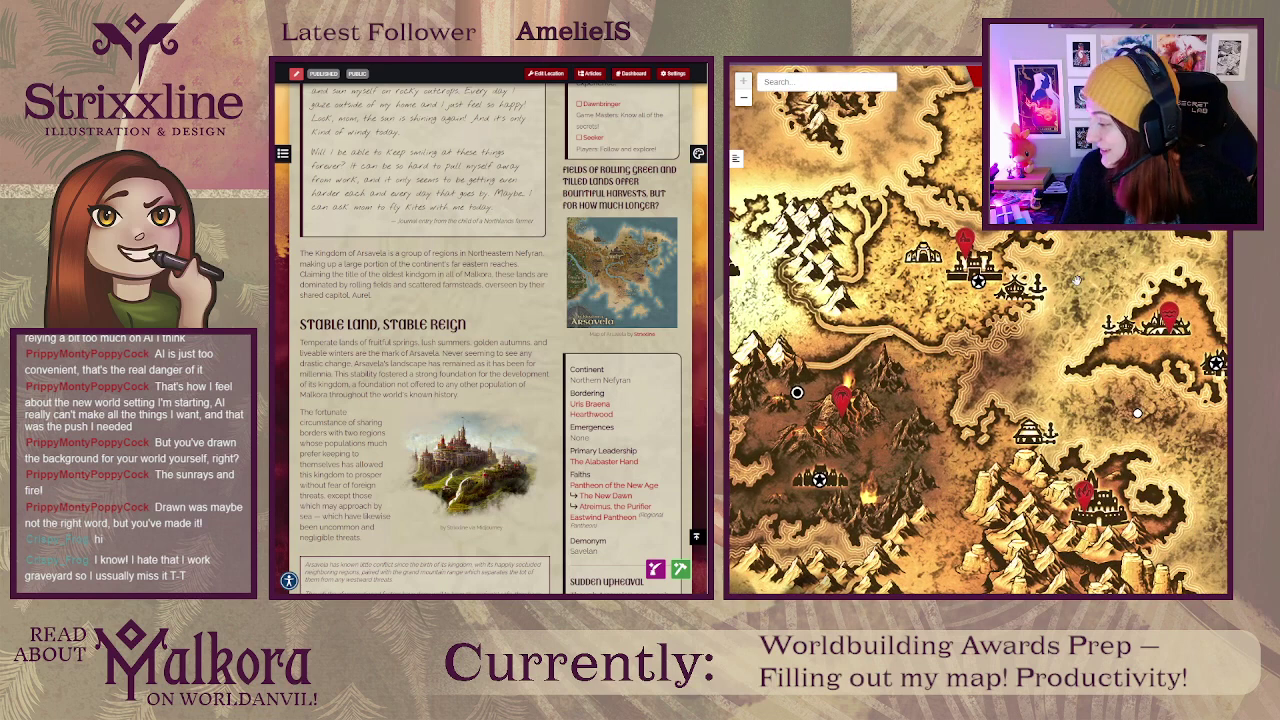
pyautogui.moveTo(1078, 279); pyautogui.dragTo(1079, 389)
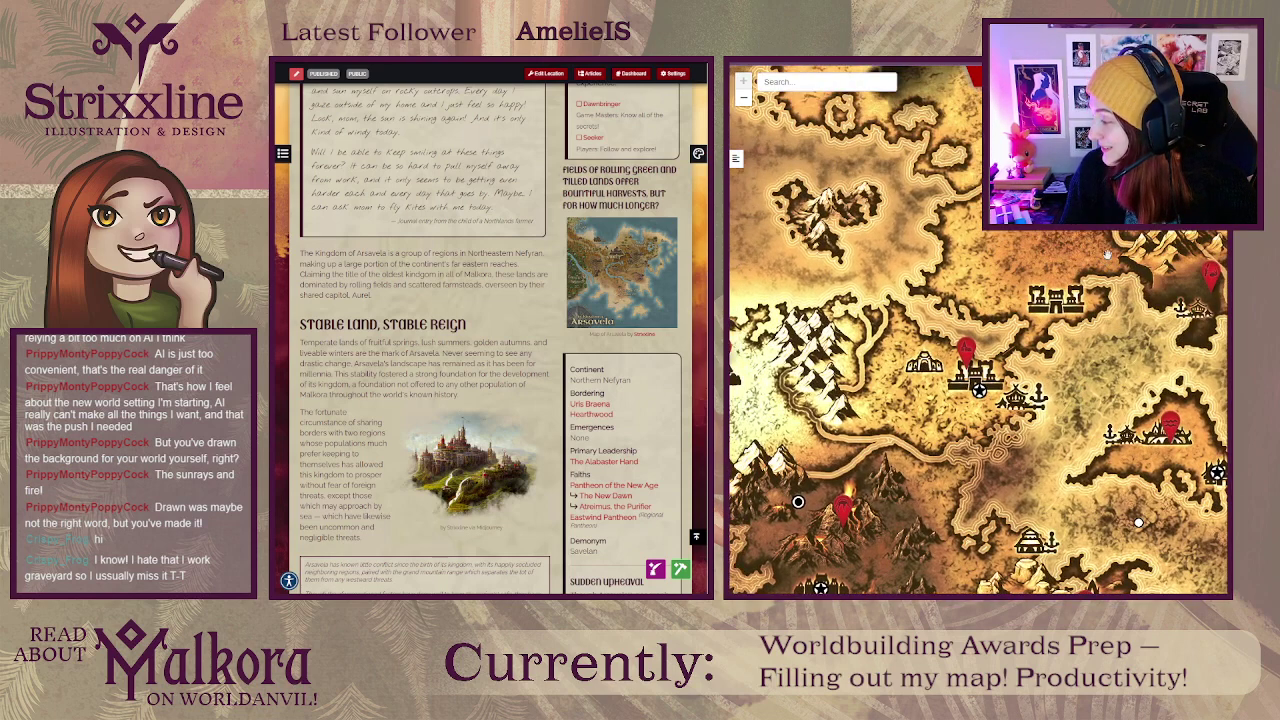
pyautogui.moveTo(1106, 264); pyautogui.dragTo(1014, 364)
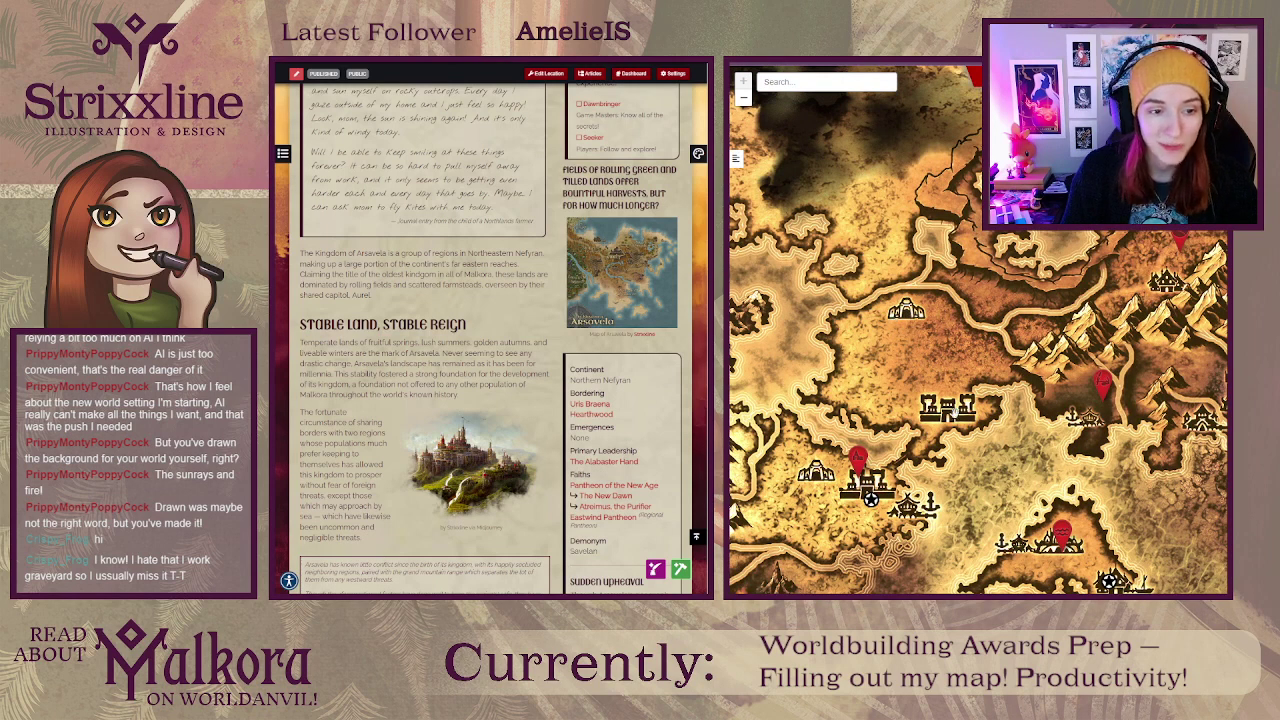
pyautogui.moveTo(907, 409); pyautogui.dragTo(1015, 349)
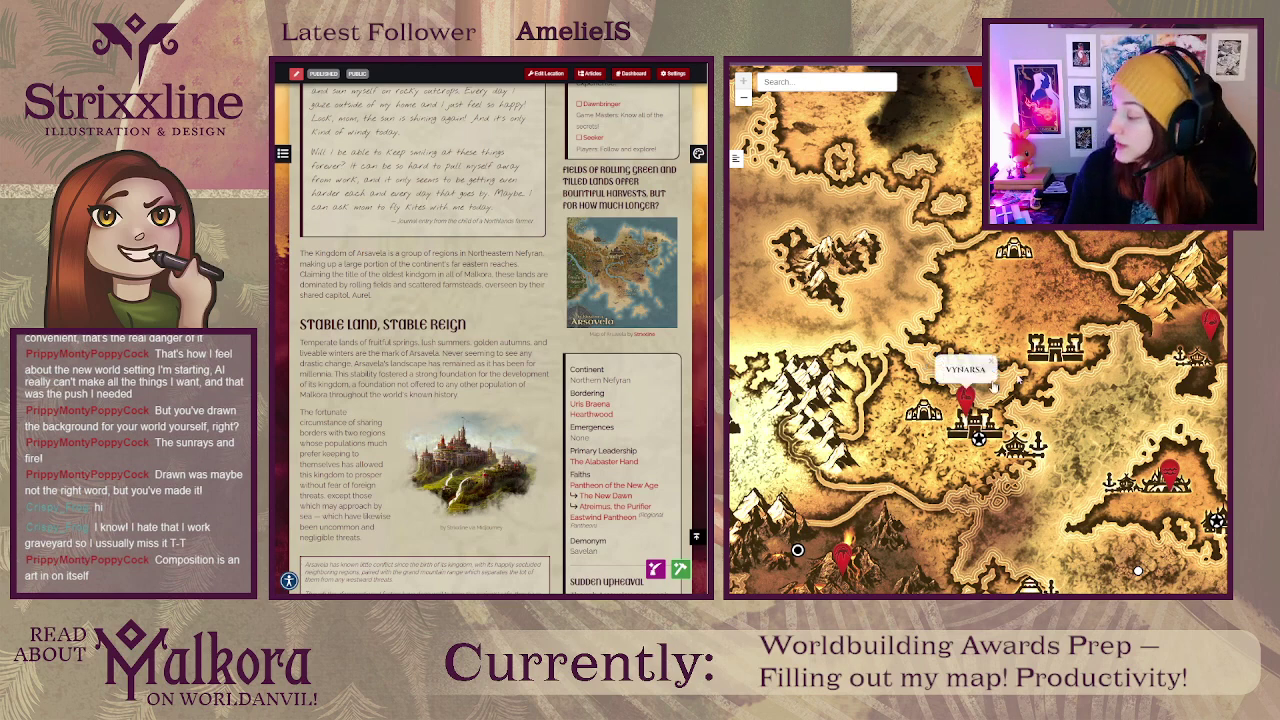
# Step: Examine the eastern mountains, the triangular island, the coast near the Nefyran label and the southern mountain range on the map
pyautogui.moveTo(1220, 346); pyautogui.dragTo(922, 362)
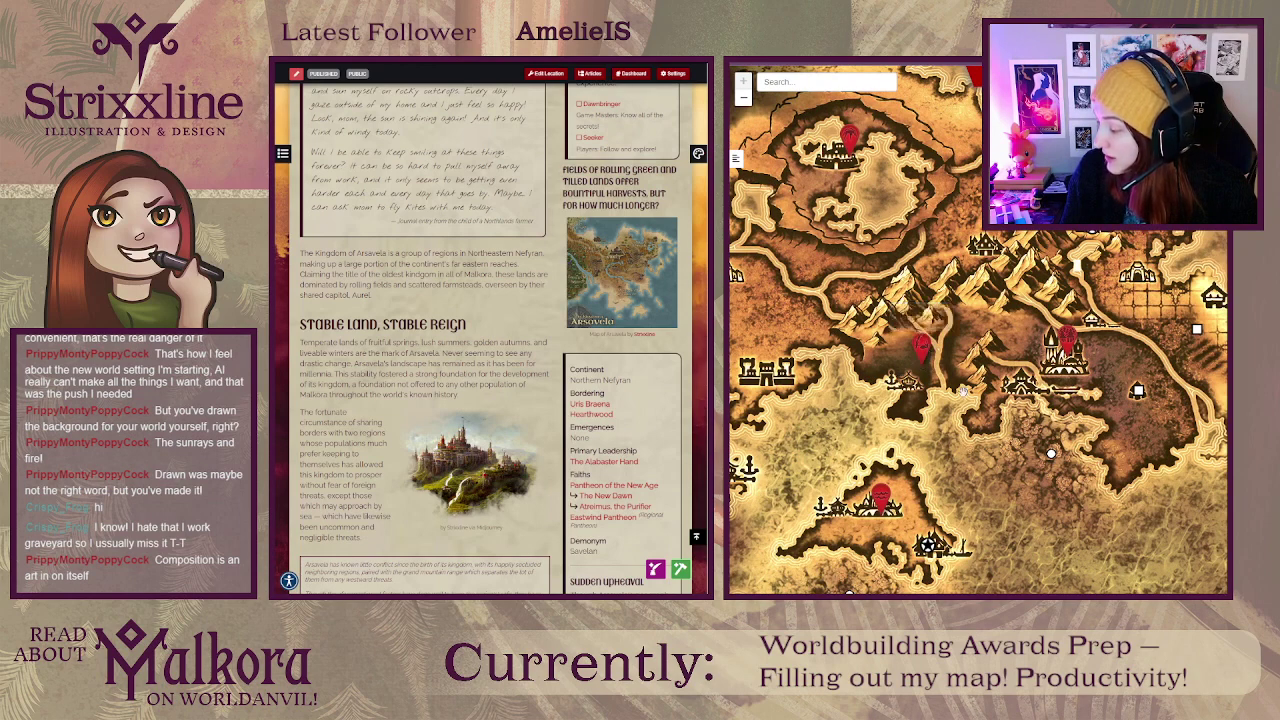
pyautogui.moveTo(962, 391); pyautogui.dragTo(970, 319)
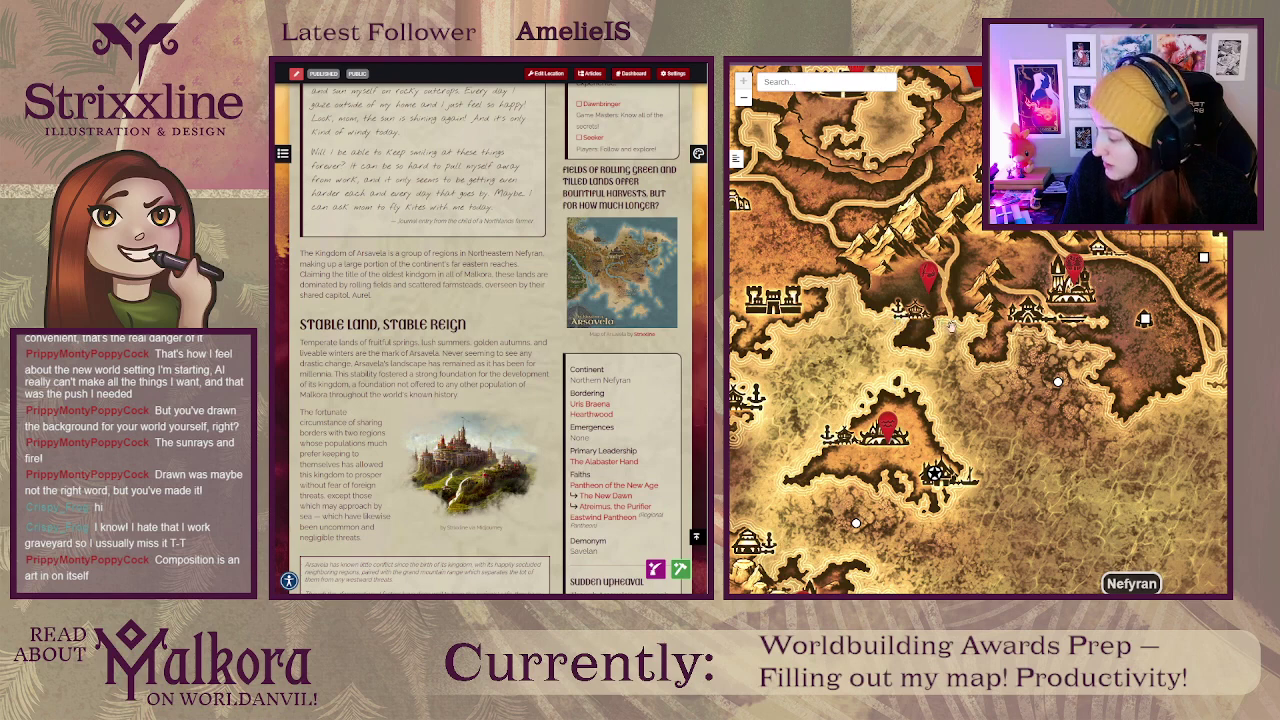
pyautogui.moveTo(1027, 405); pyautogui.dragTo(887, 331)
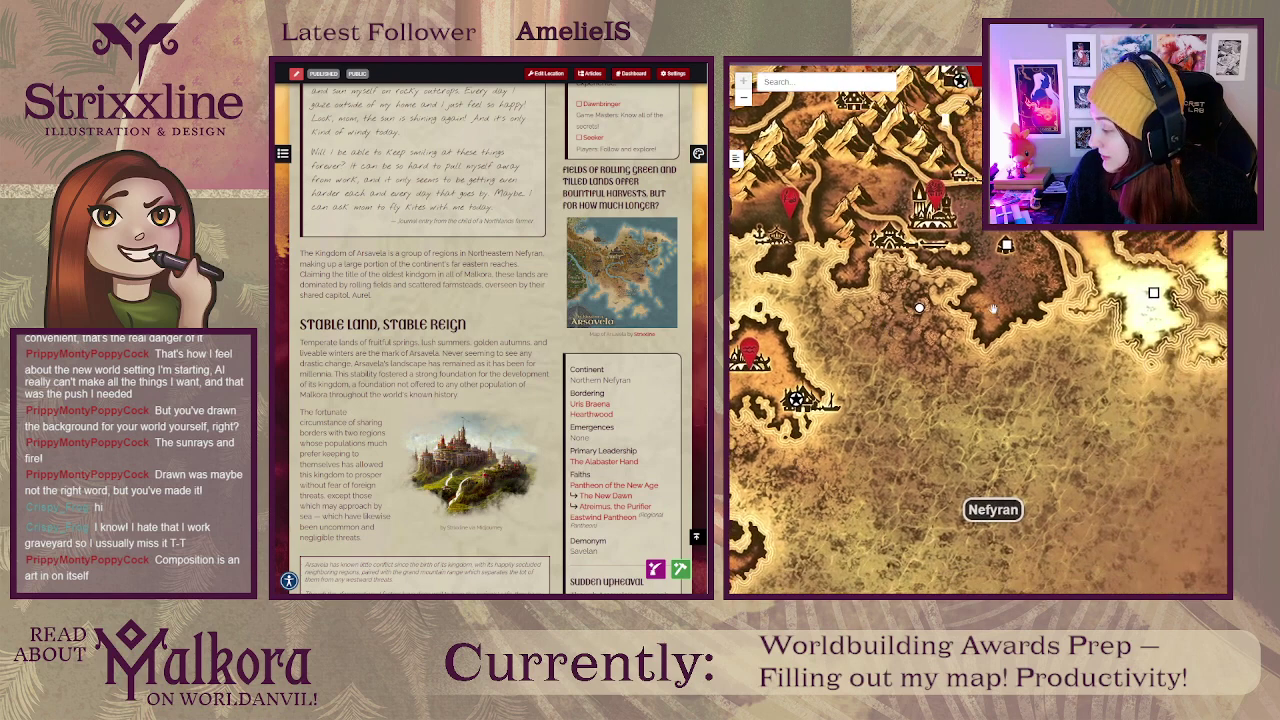
pyautogui.moveTo(994, 309); pyautogui.dragTo(1135, 442)
pyautogui.moveTo(1047, 298)
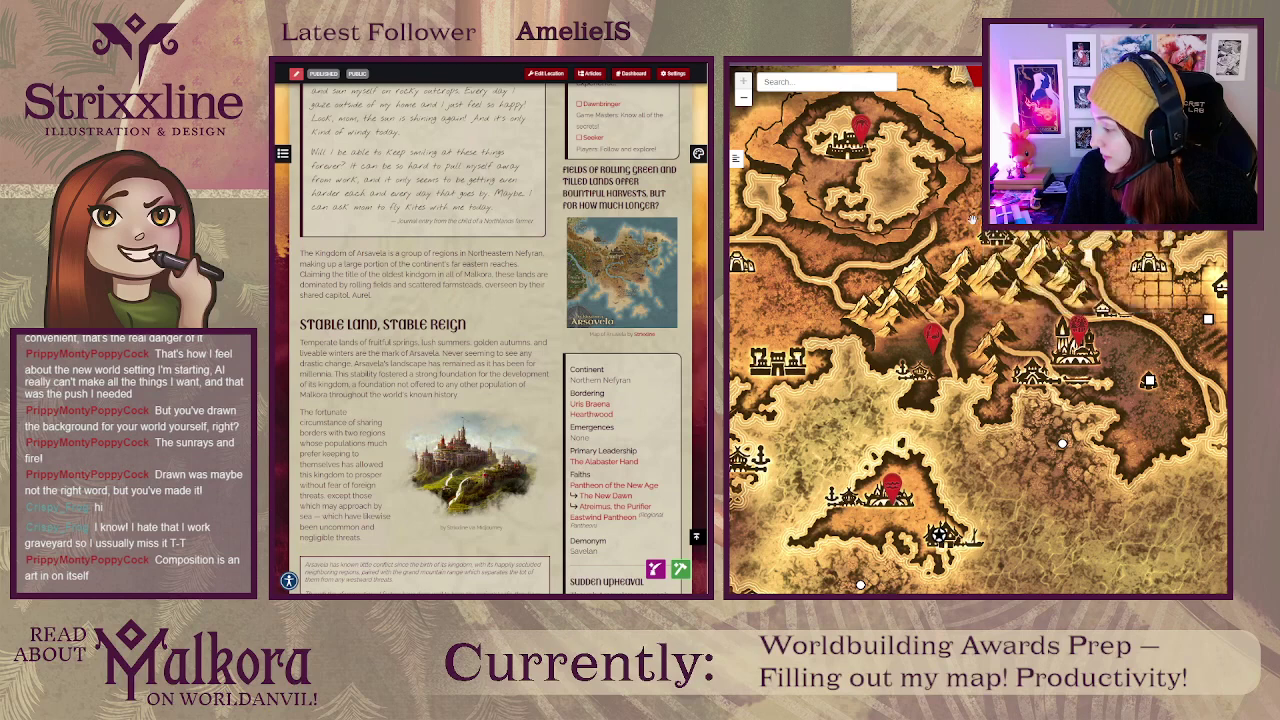
pyautogui.moveTo(838, 225); pyautogui.dragTo(1071, 257)
pyautogui.moveTo(960, 315); pyautogui.dragTo(973, 206)
pyautogui.moveTo(860, 387); pyautogui.dragTo(890, 162)
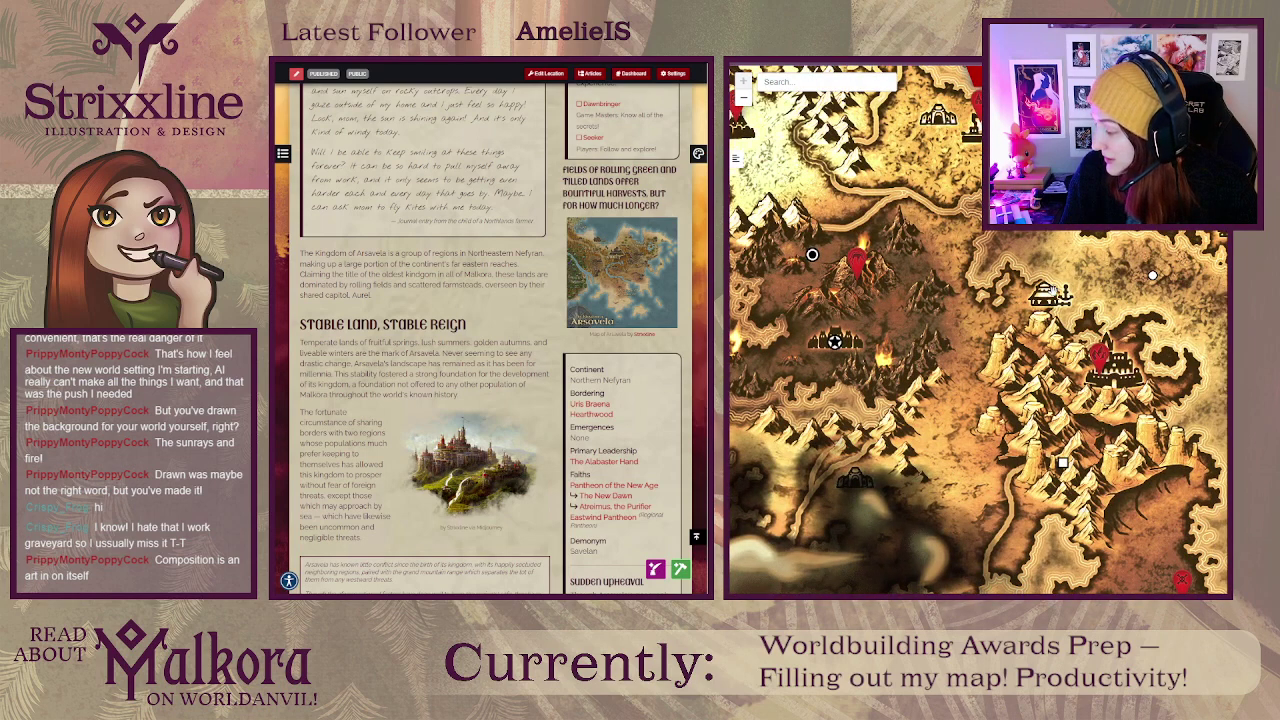
# Step: Check the popups of the southern mountain fortress marker and the Gilded Reef, including the waters around the triangular island
pyautogui.click(1100, 356)
pyautogui.click(1150, 320)
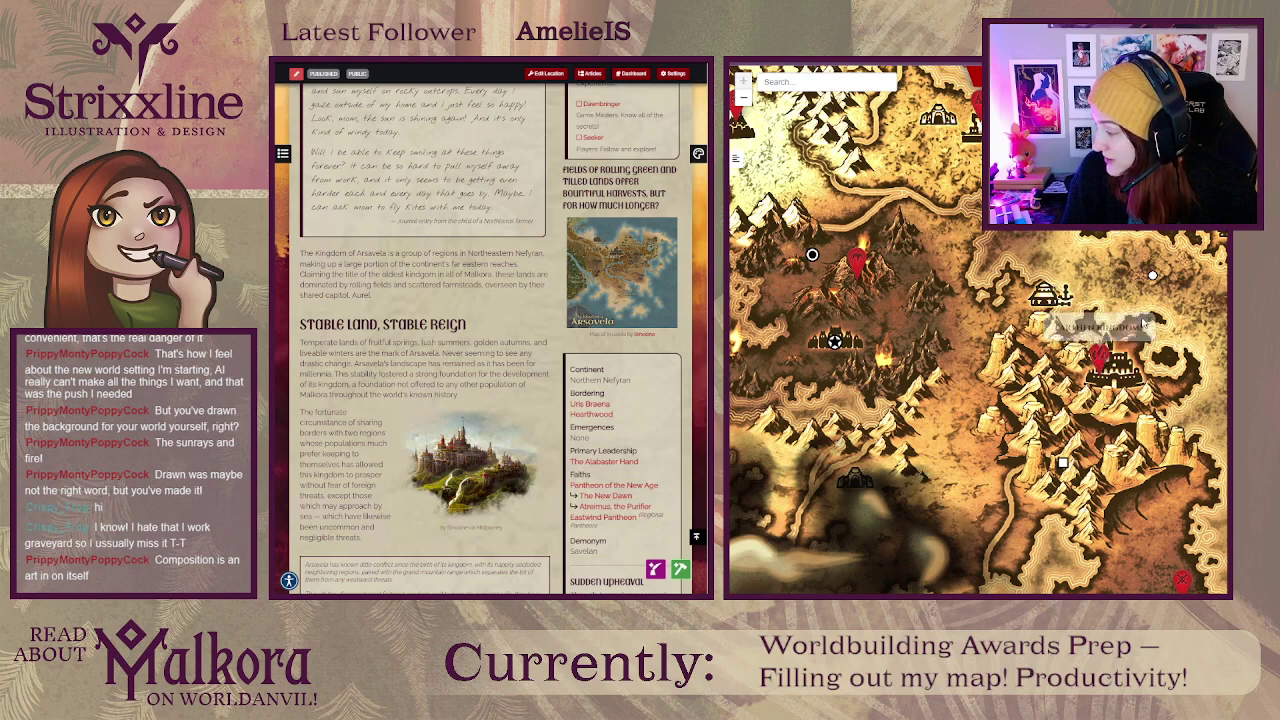
pyautogui.moveTo(1059, 272); pyautogui.dragTo(1066, 390)
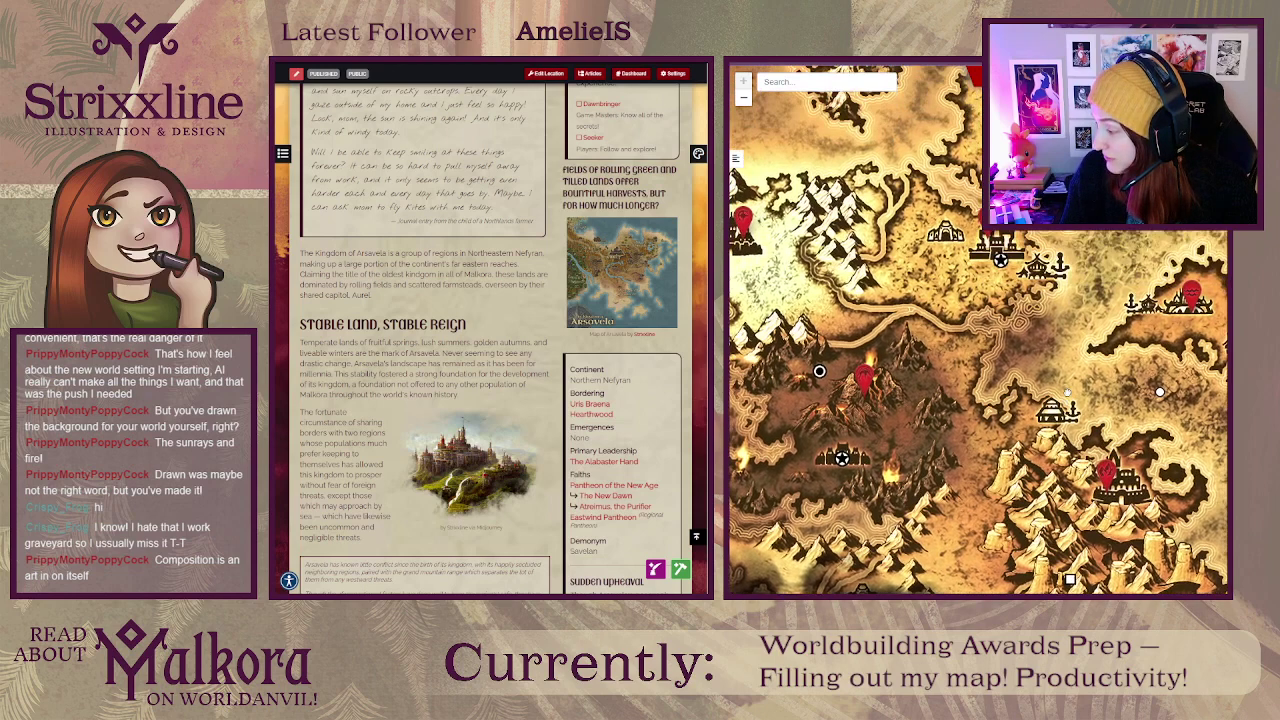
pyautogui.click(1159, 391)
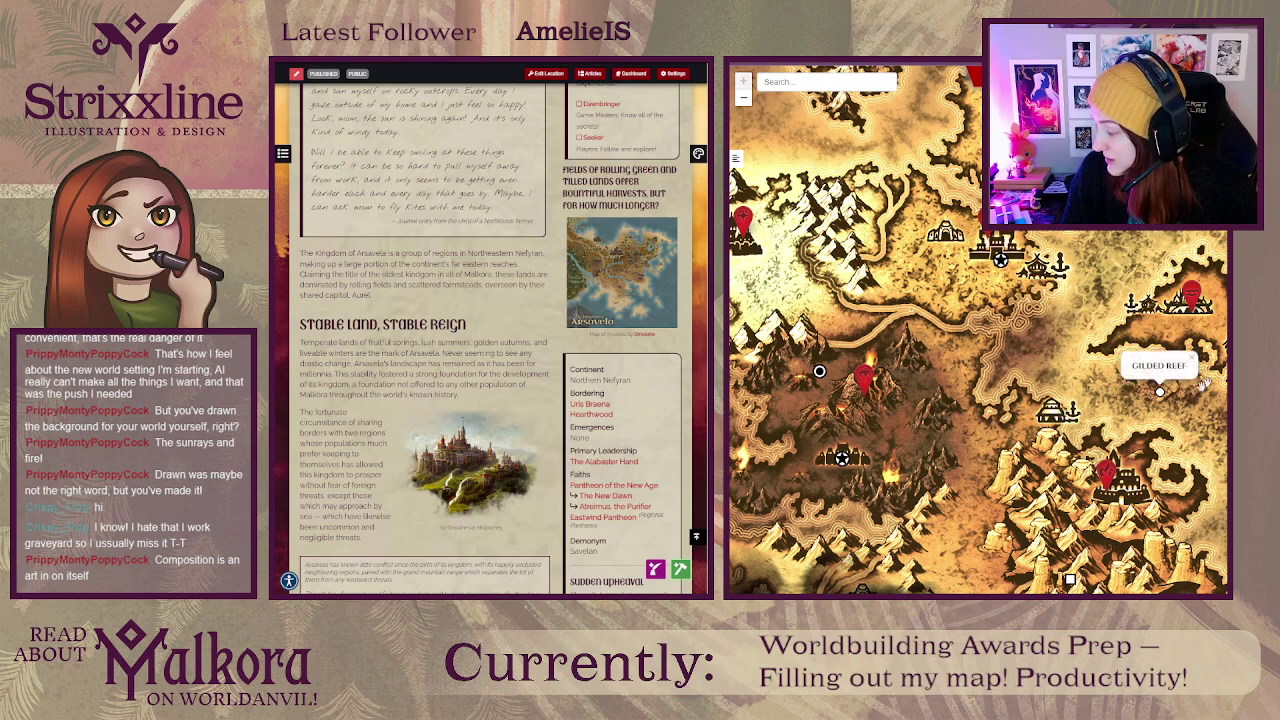
pyautogui.moveTo(1215, 422); pyautogui.dragTo(1124, 458)
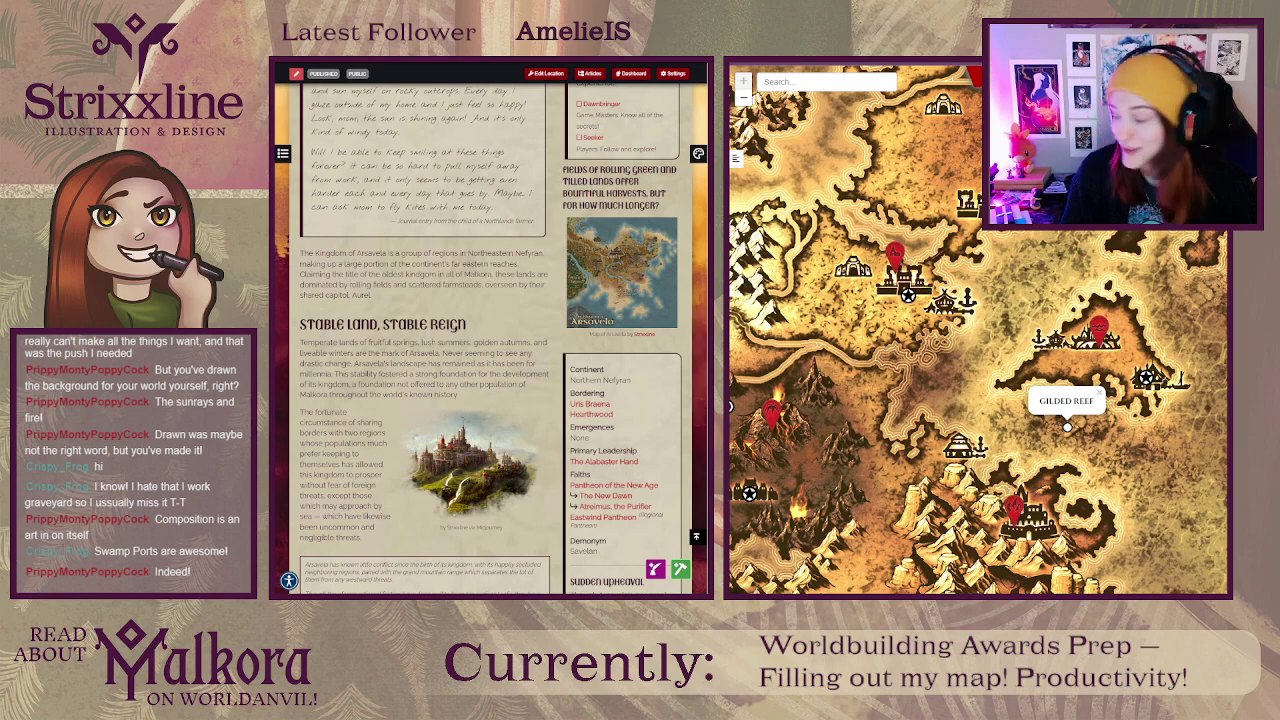
pyautogui.moveTo(1118, 442); pyautogui.dragTo(1010, 427)
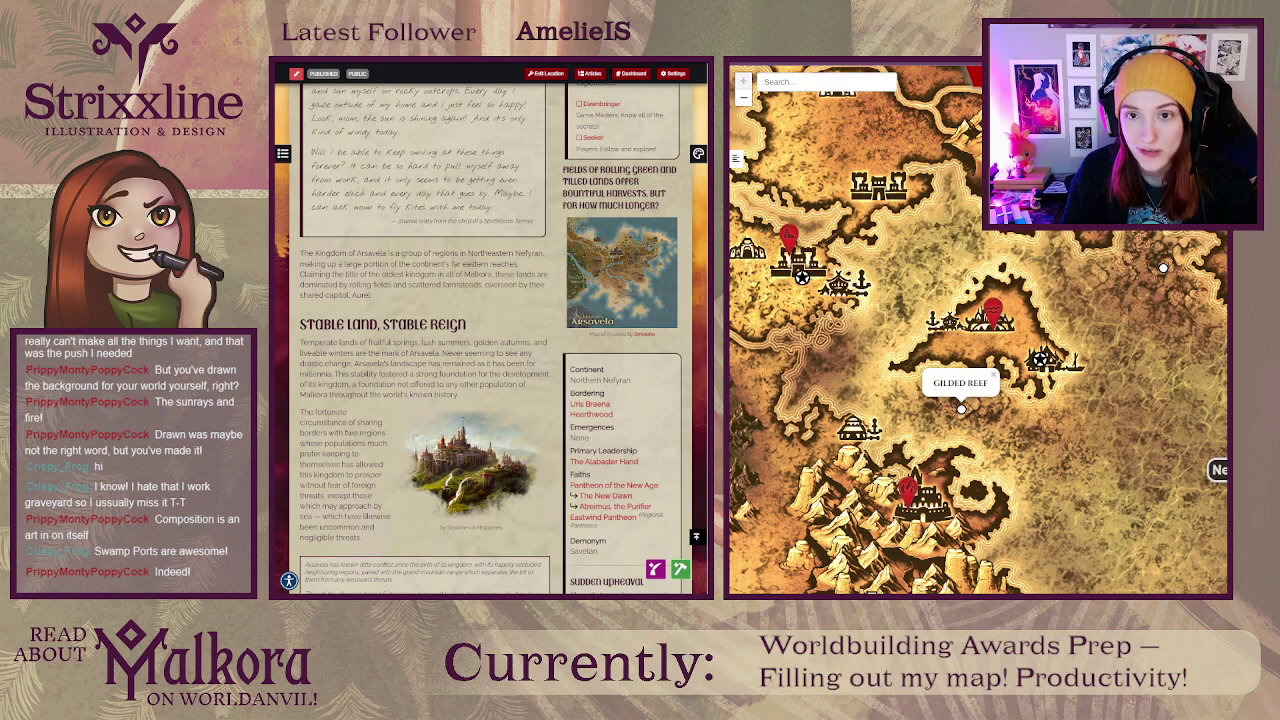
# Step: Read through the Gilded Reef article, covering its introduction and the A Cultural Treasure, No Trespassing and An Explosive Boom sections
pyautogui.scroll(-6, 446, 251)
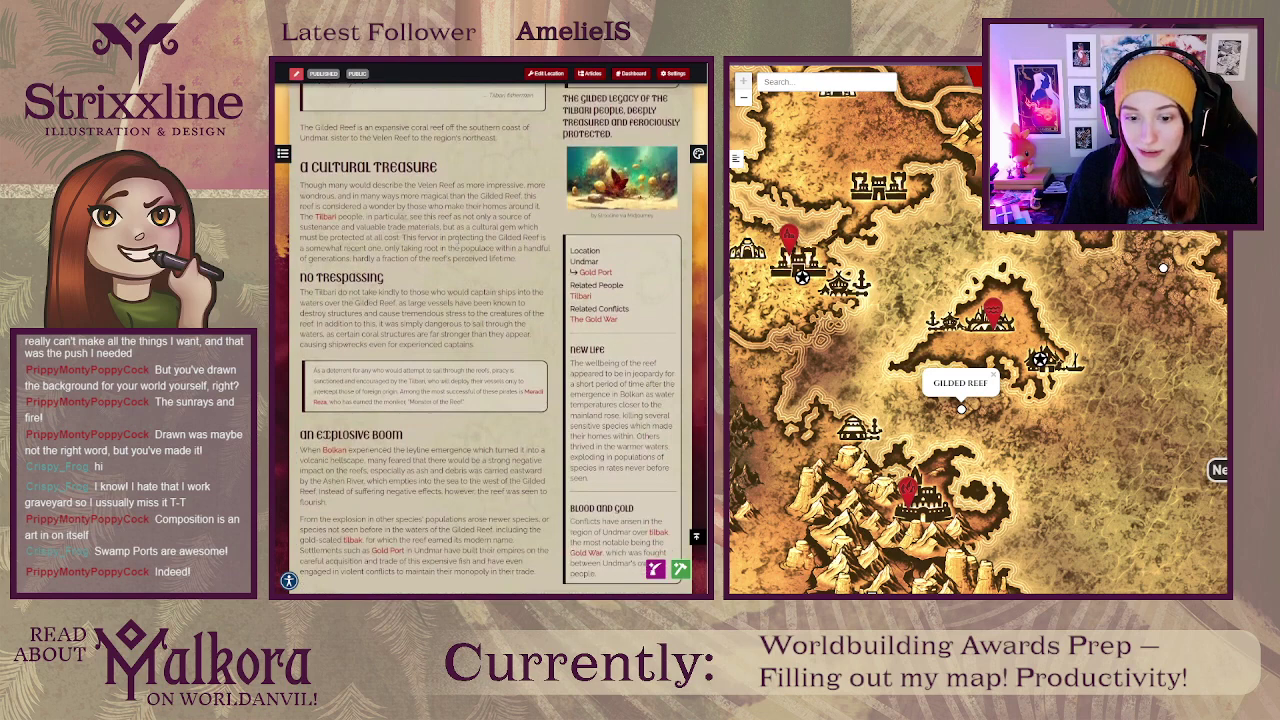
pyautogui.scroll(3, 446, 251)
pyautogui.scroll(1, 446, 251)
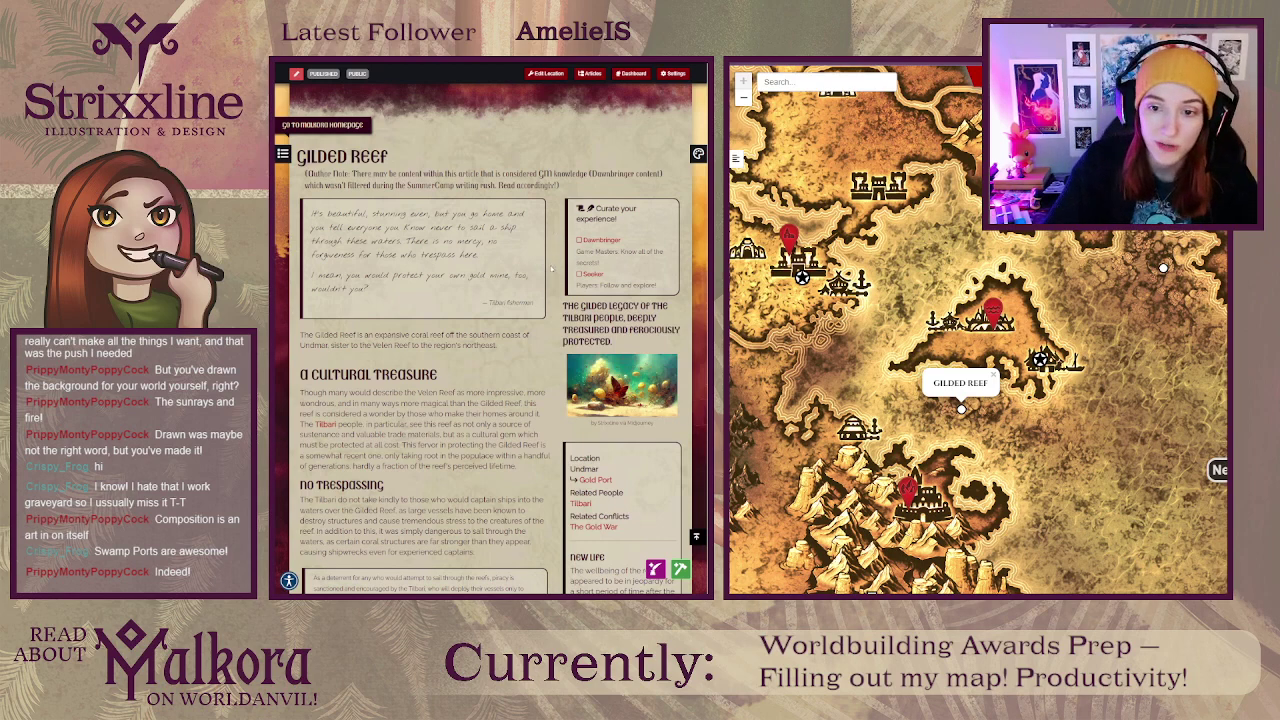
pyautogui.scroll(-2, 551, 268)
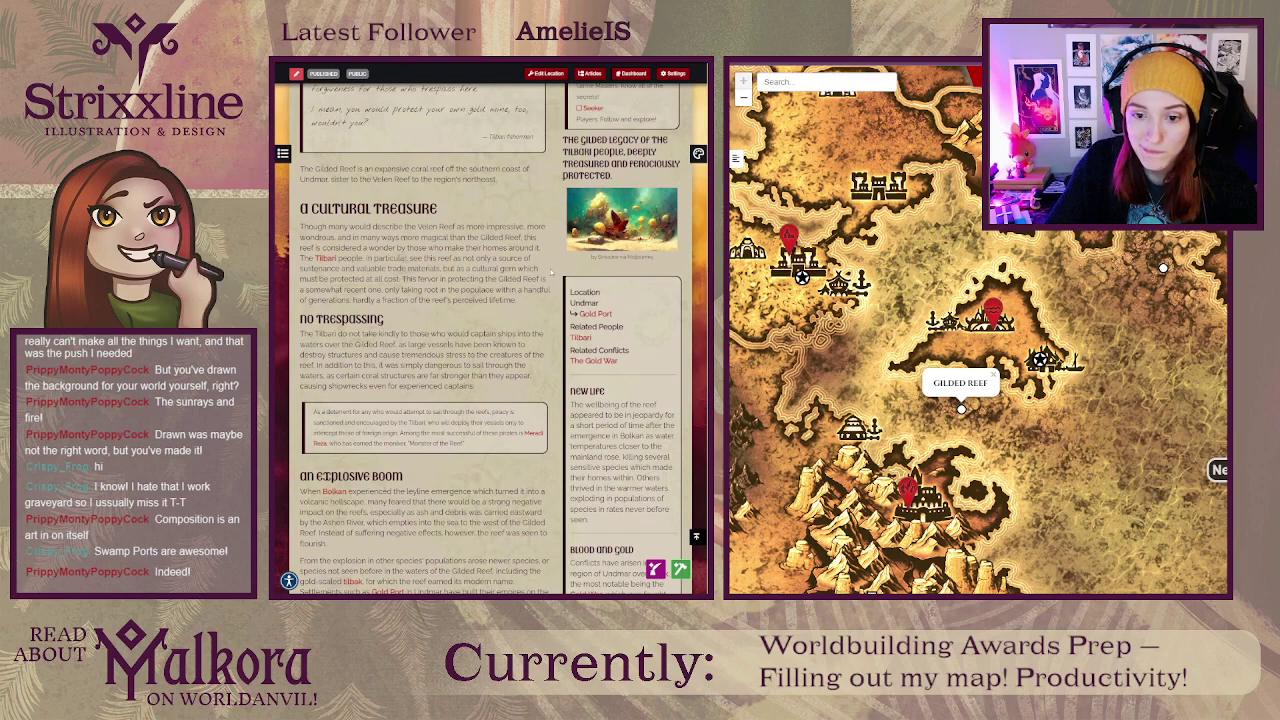
pyautogui.scroll(-1, 551, 268)
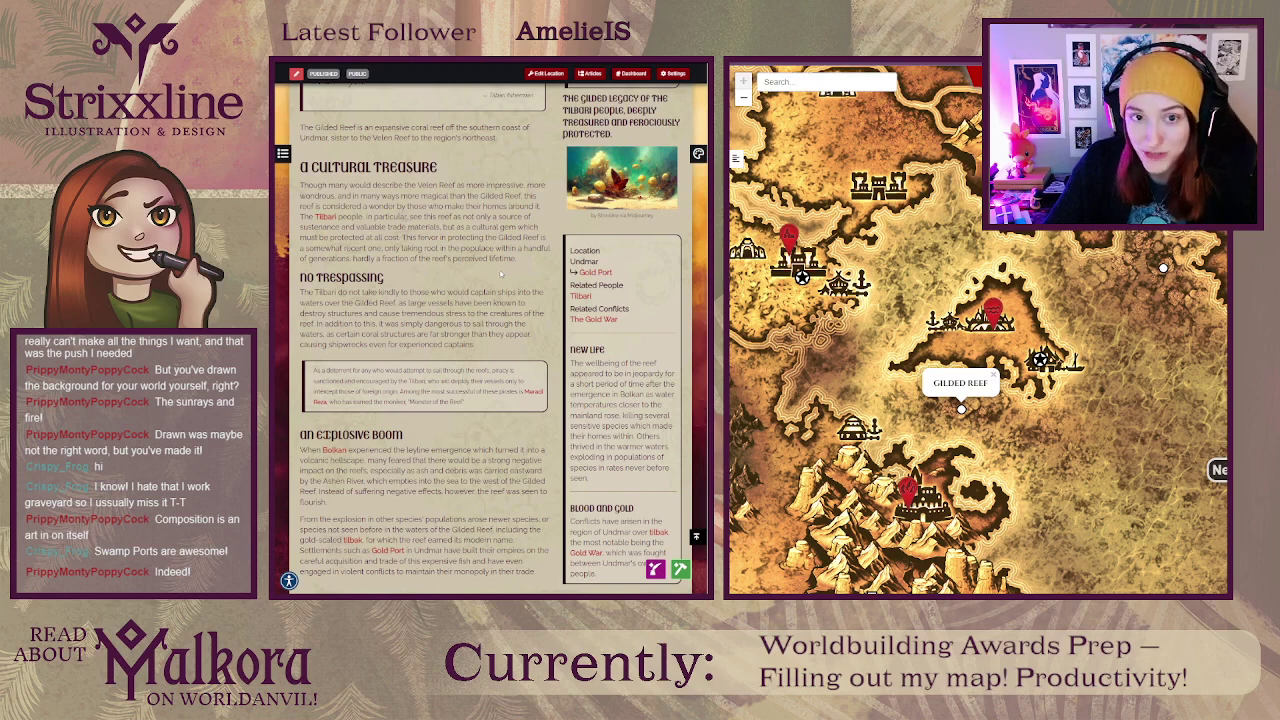
pyautogui.scroll(-1, 501, 274)
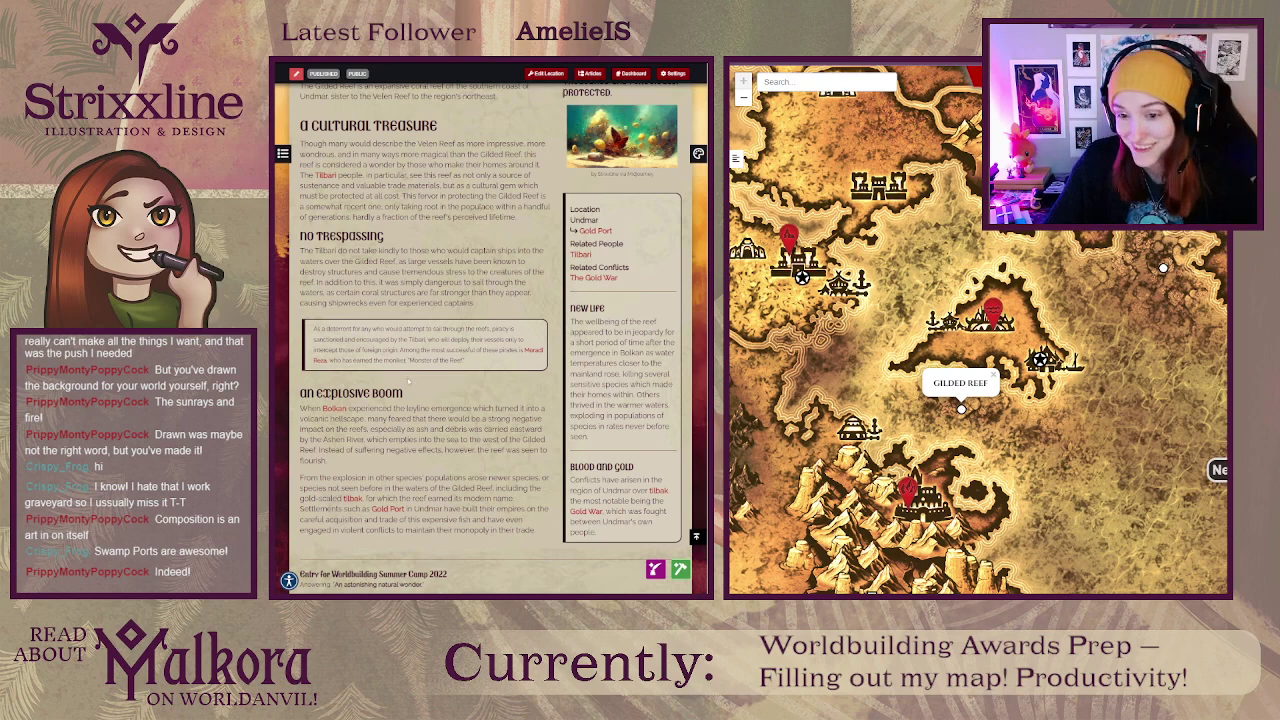
pyautogui.scroll(-1, 410, 381)
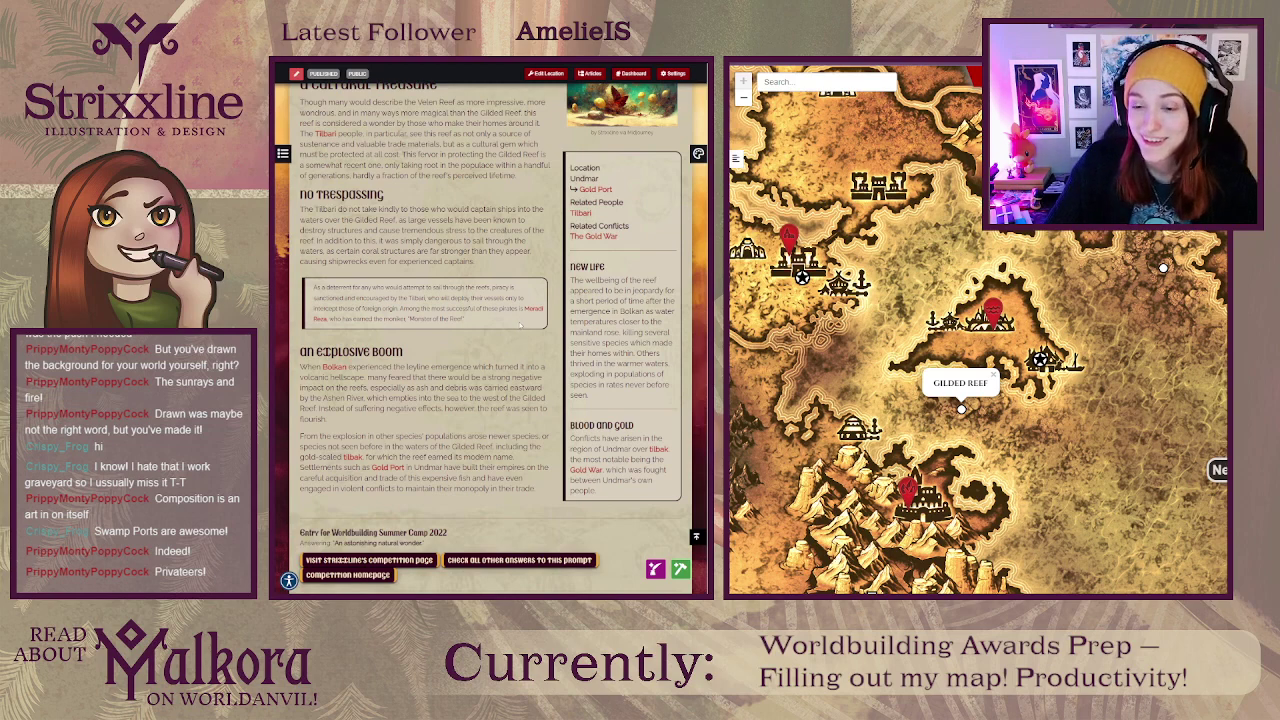
# Step: Open the pirate's article linked in the Gilded Reef's No Trespassing quote and read through its sections
pyautogui.moveTo(529, 312)
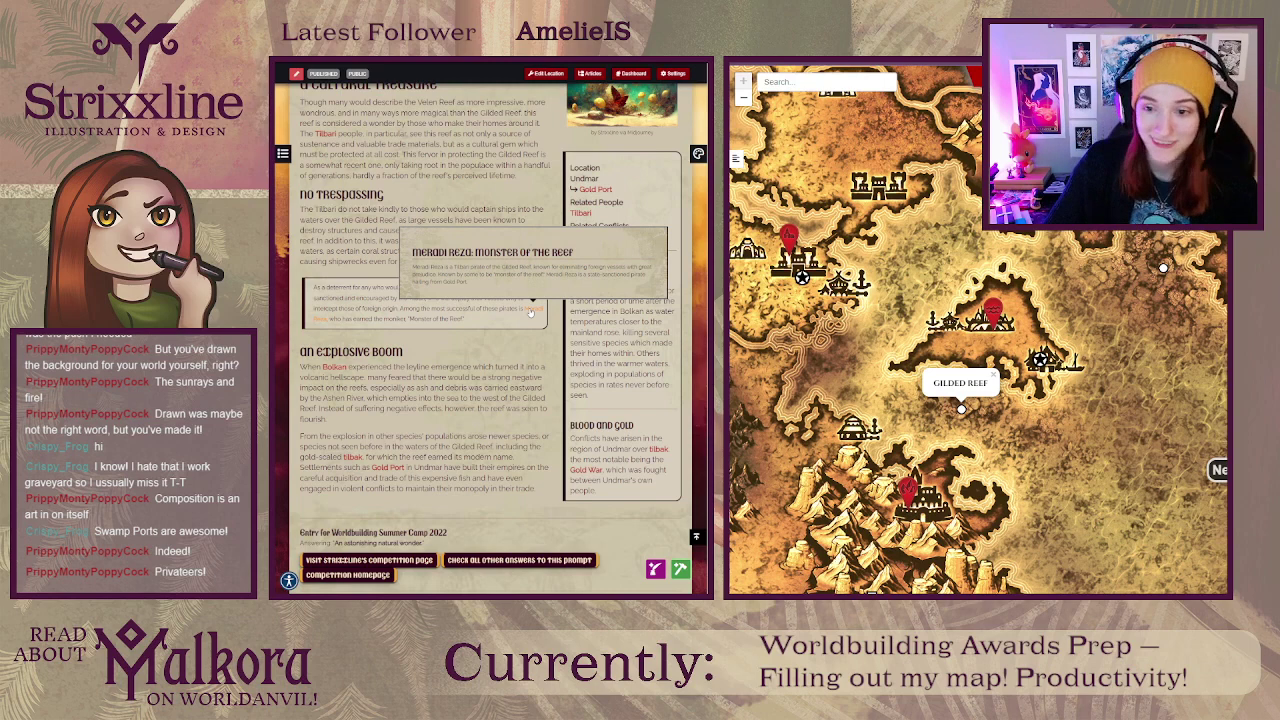
pyautogui.click(529, 312)
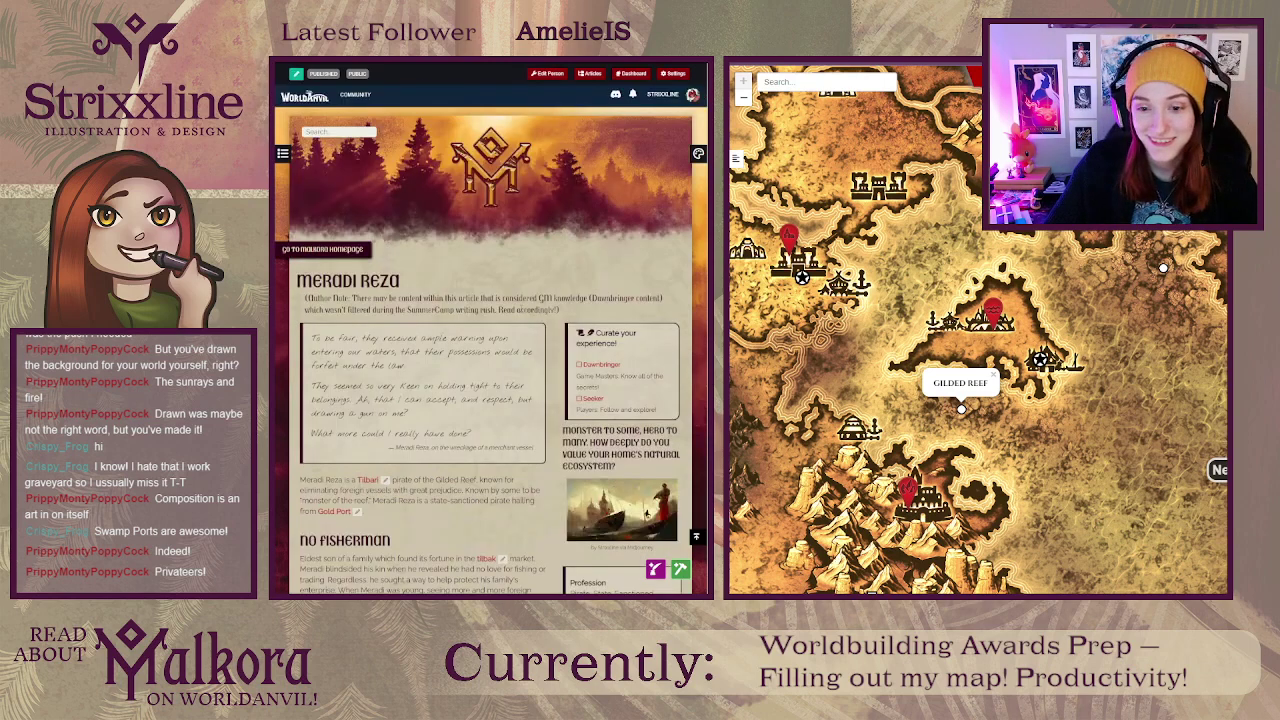
pyautogui.scroll(-2, 427, 291)
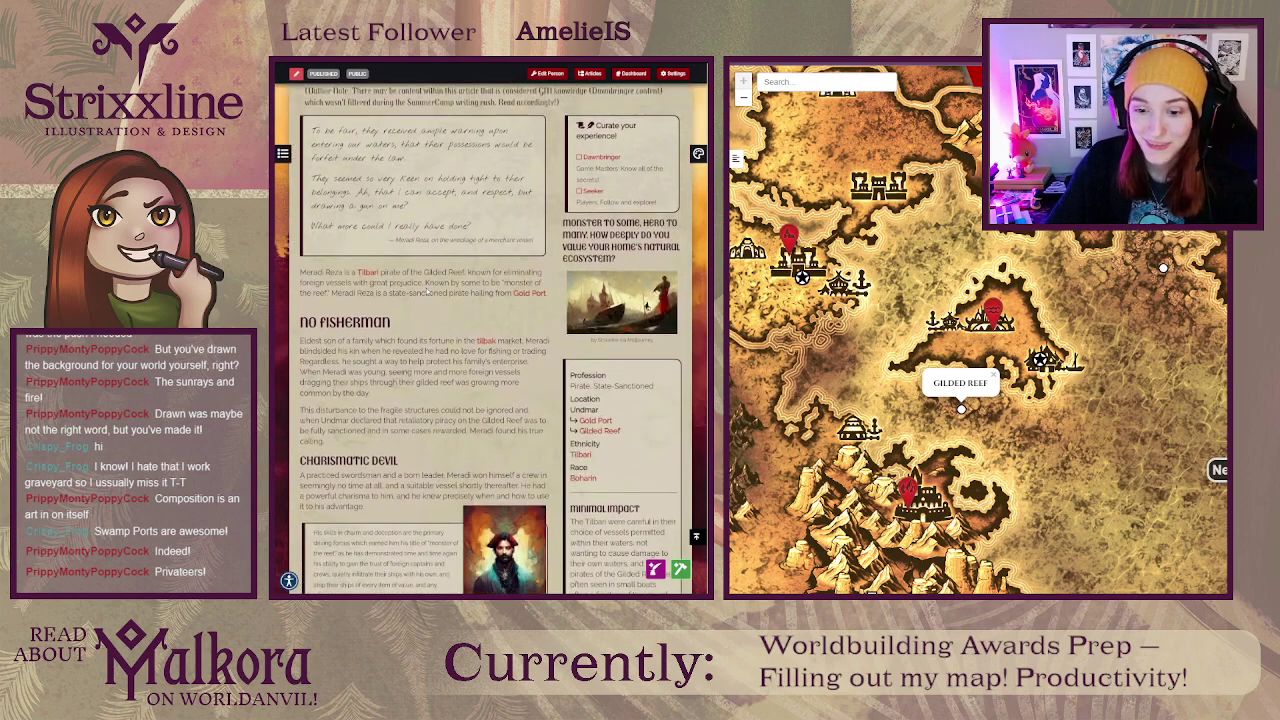
pyautogui.scroll(-2, 432, 288)
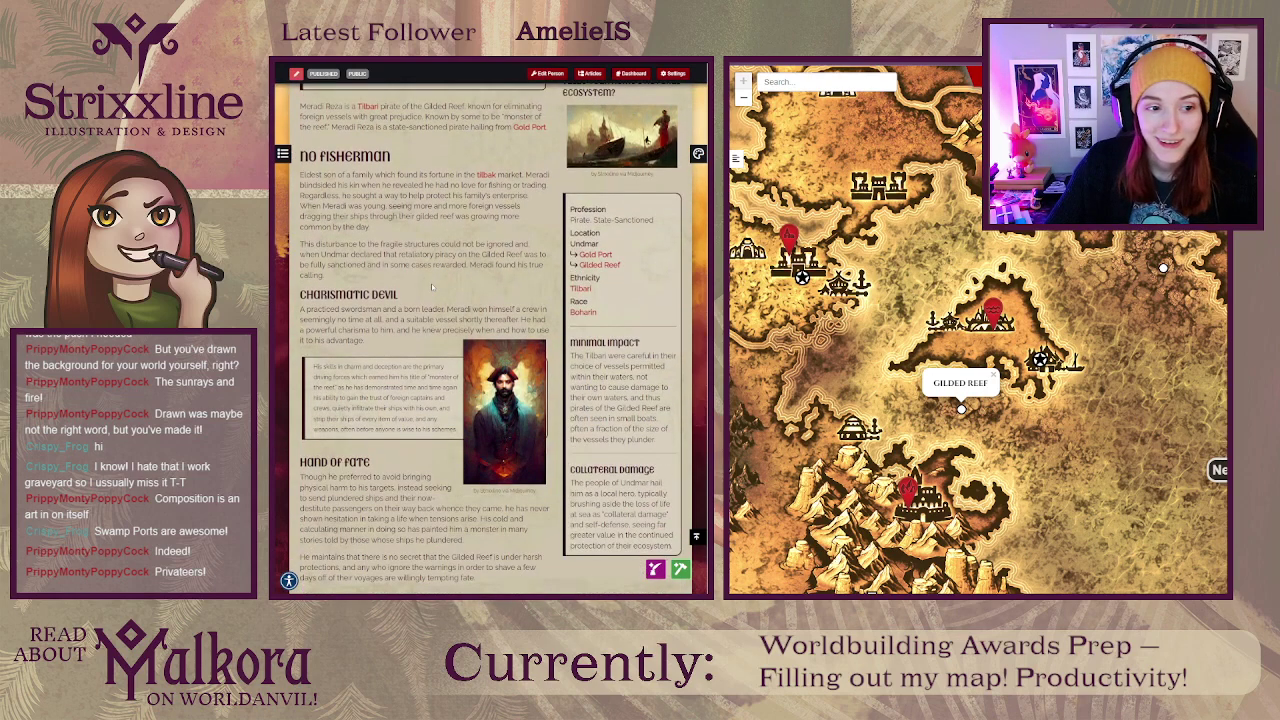
pyautogui.scroll(-1, 431, 283)
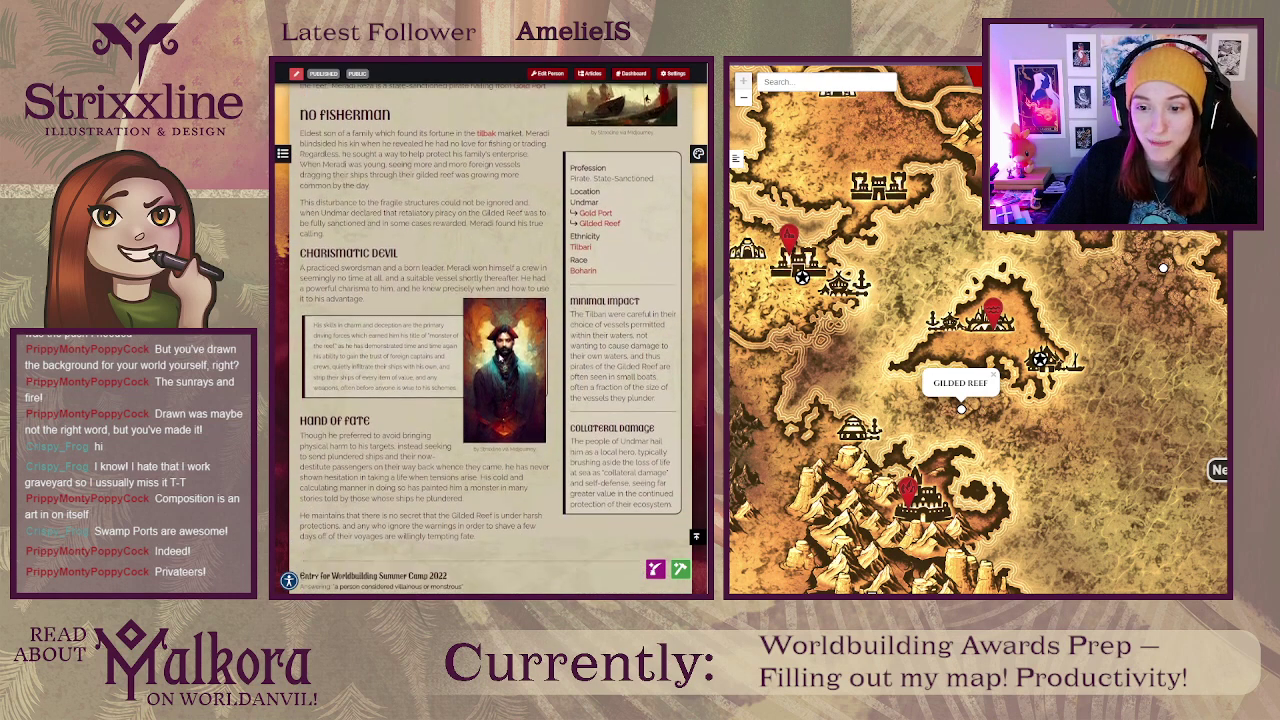
# Step: View the pirate's portrait on its own page, return to the article and review its Charismatic Devil and Hand of Fate sections
pyautogui.click(500, 358)
pyautogui.scroll(-2, 499, 354)
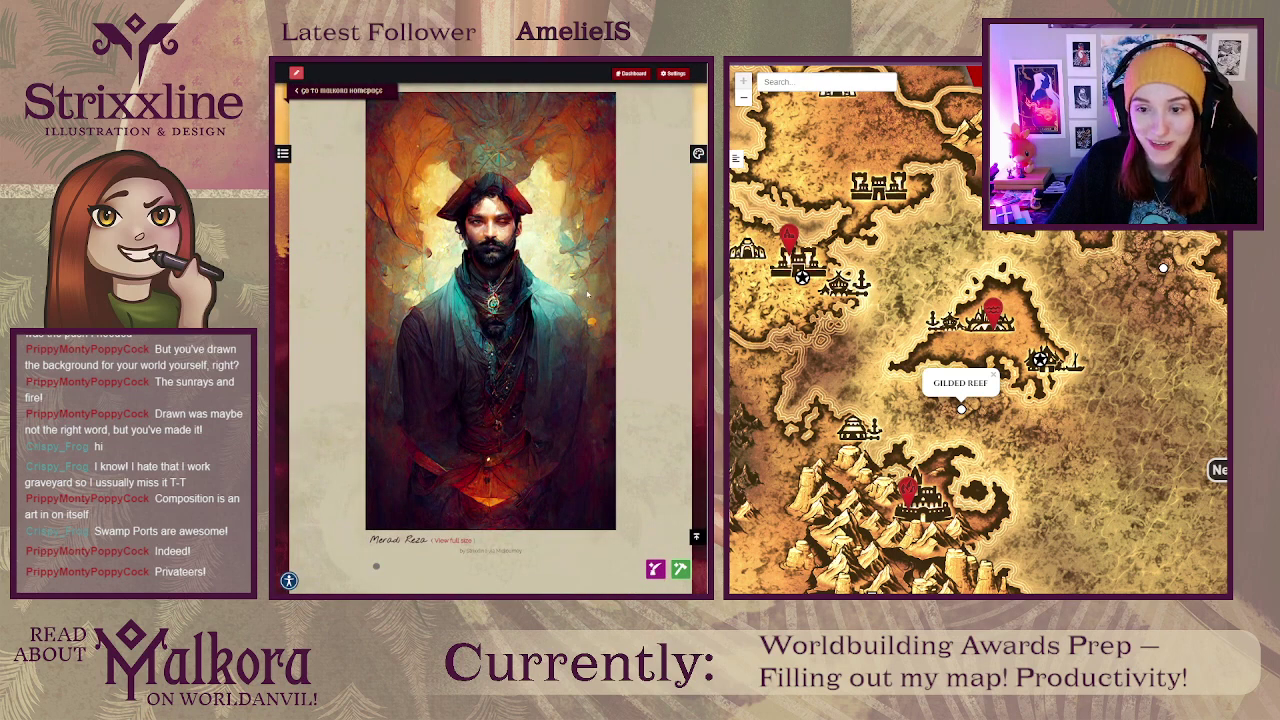
pyautogui.scroll(1, 588, 292)
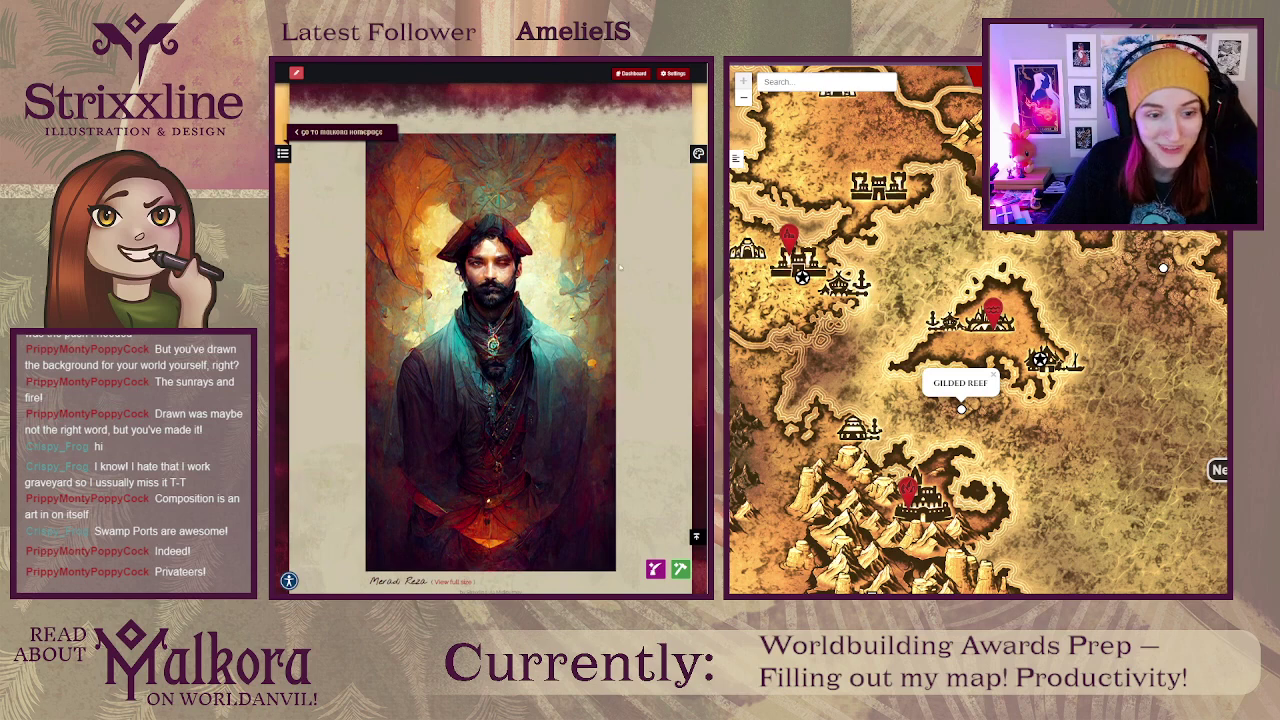
pyautogui.hotkey('alt', 'Left')
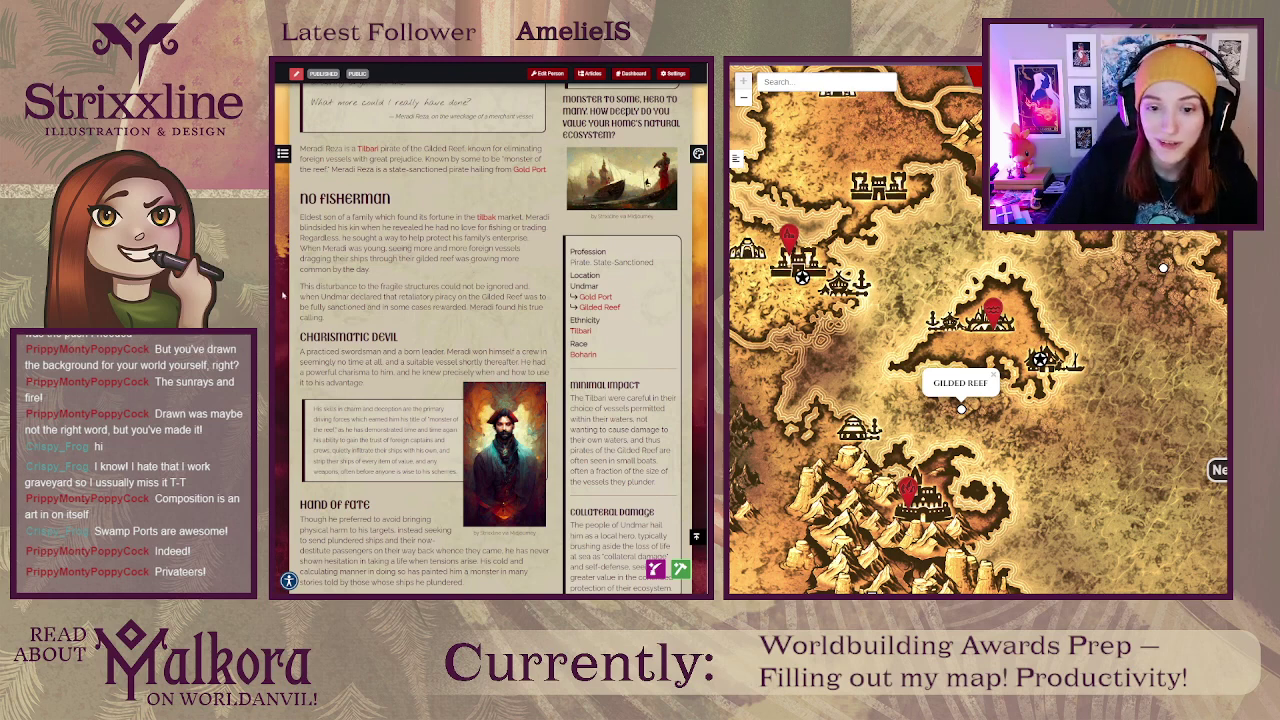
pyautogui.scroll(-5, 282, 295)
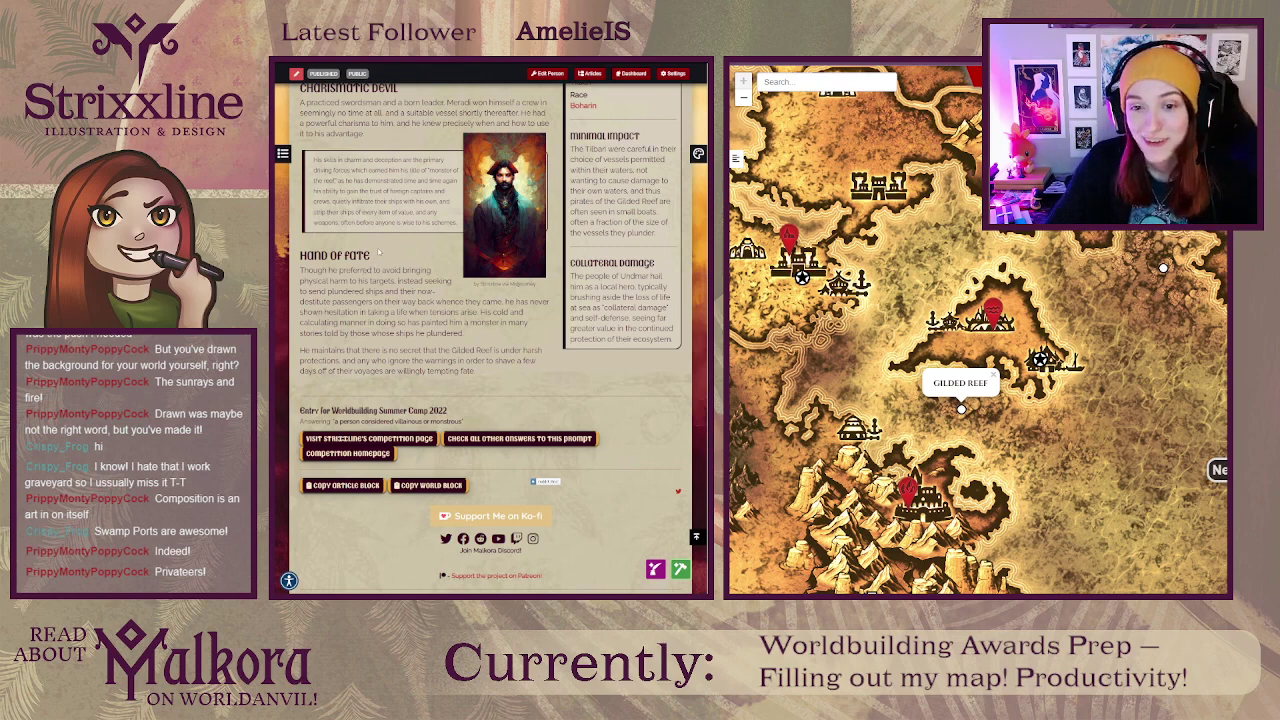
pyautogui.scroll(2, 378, 256)
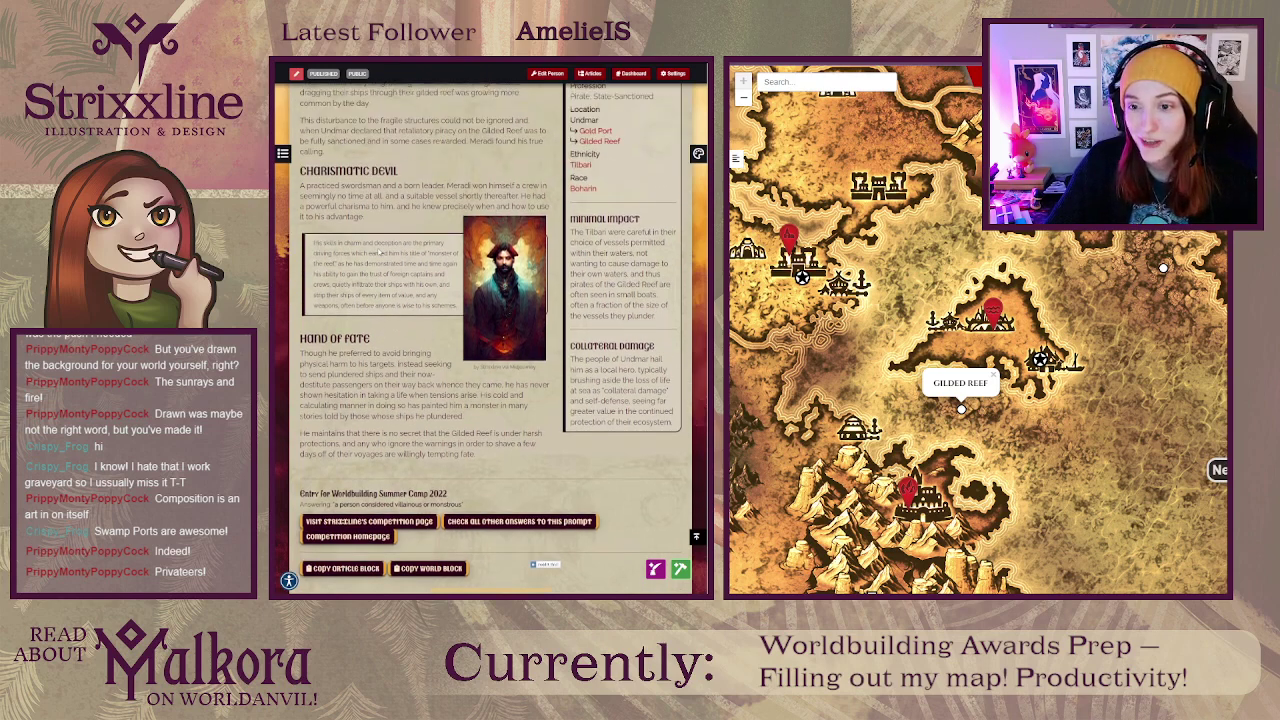
pyautogui.scroll(5, 378, 250)
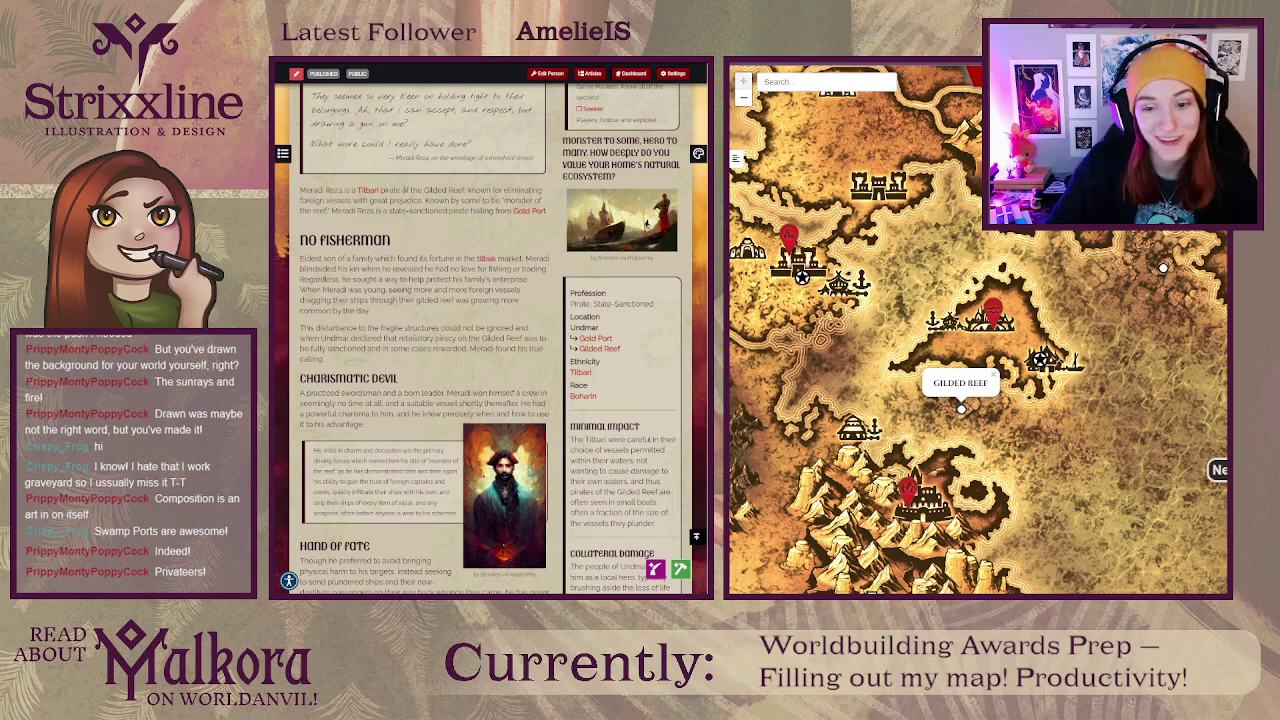
# Step: Close the Gilded Reef popup and view the whole Nefyran continent with its markers on the published map
pyautogui.click(995, 380)
pyautogui.moveTo(1130, 406); pyautogui.dragTo(1100, 464)
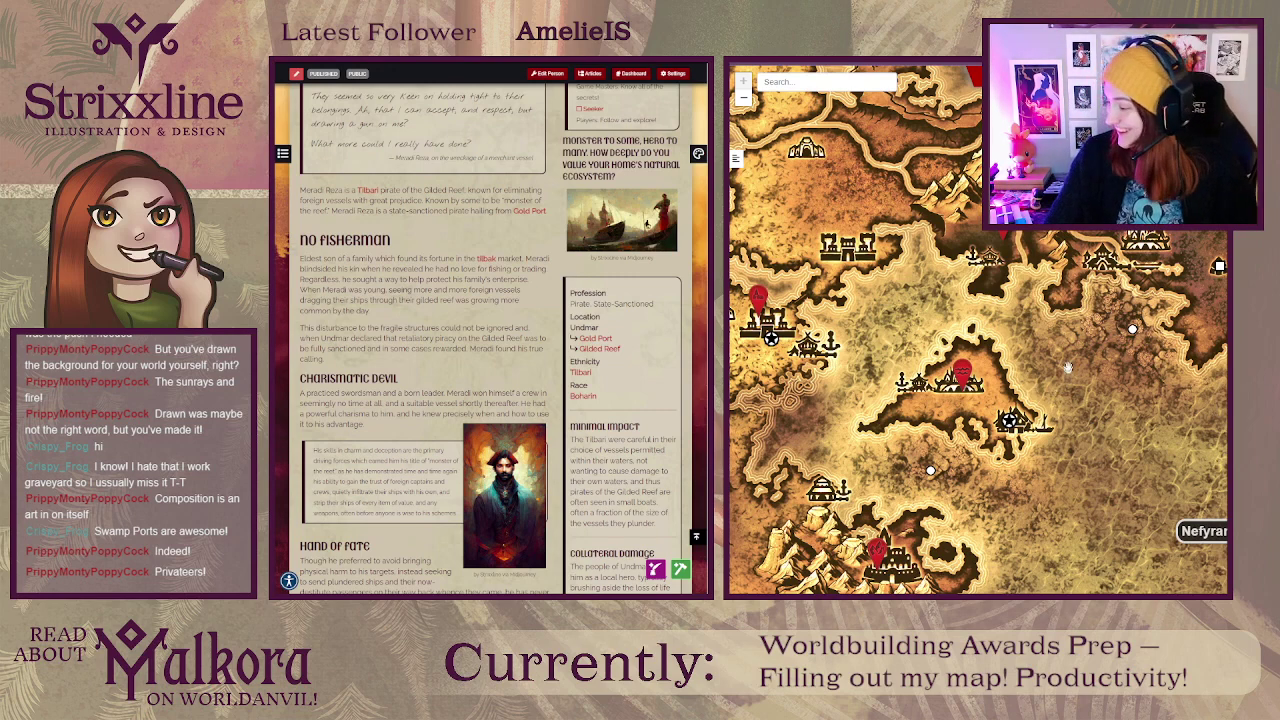
pyautogui.scroll(-3, 1066, 368)
pyautogui.moveTo(1075, 383); pyautogui.dragTo(1045, 337)
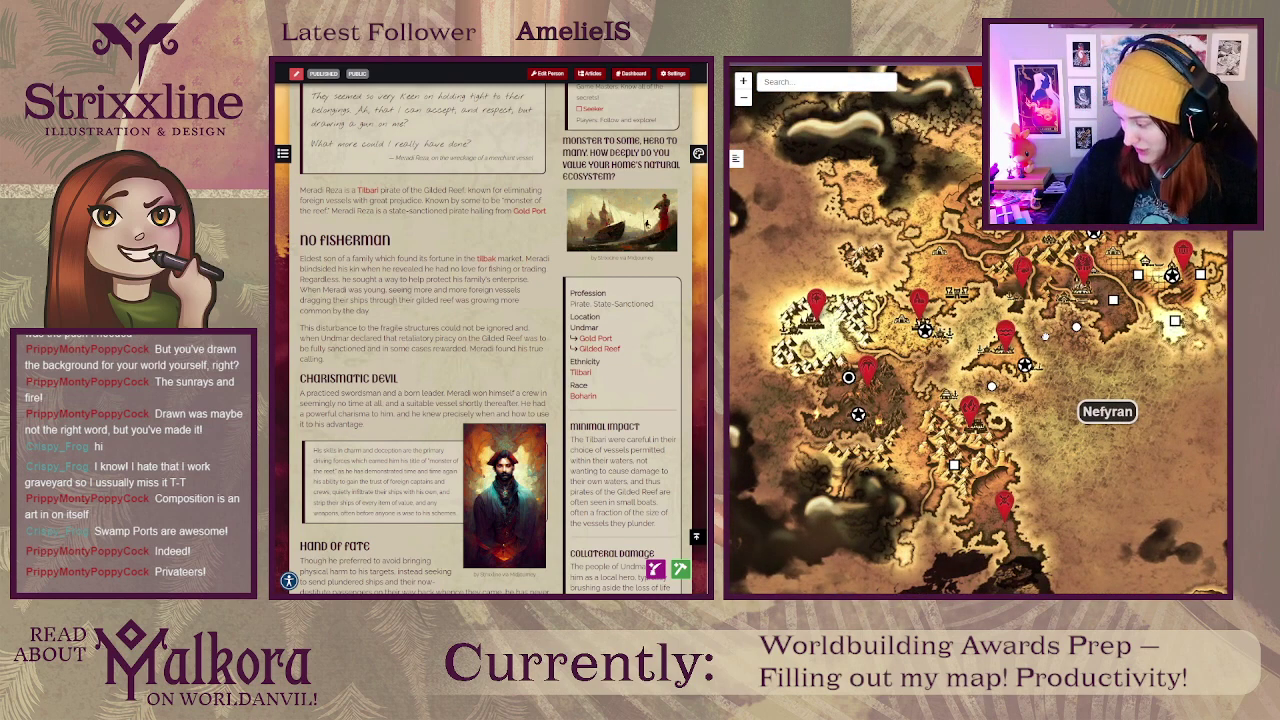
pyautogui.moveTo(1045, 337); pyautogui.dragTo(1059, 359)
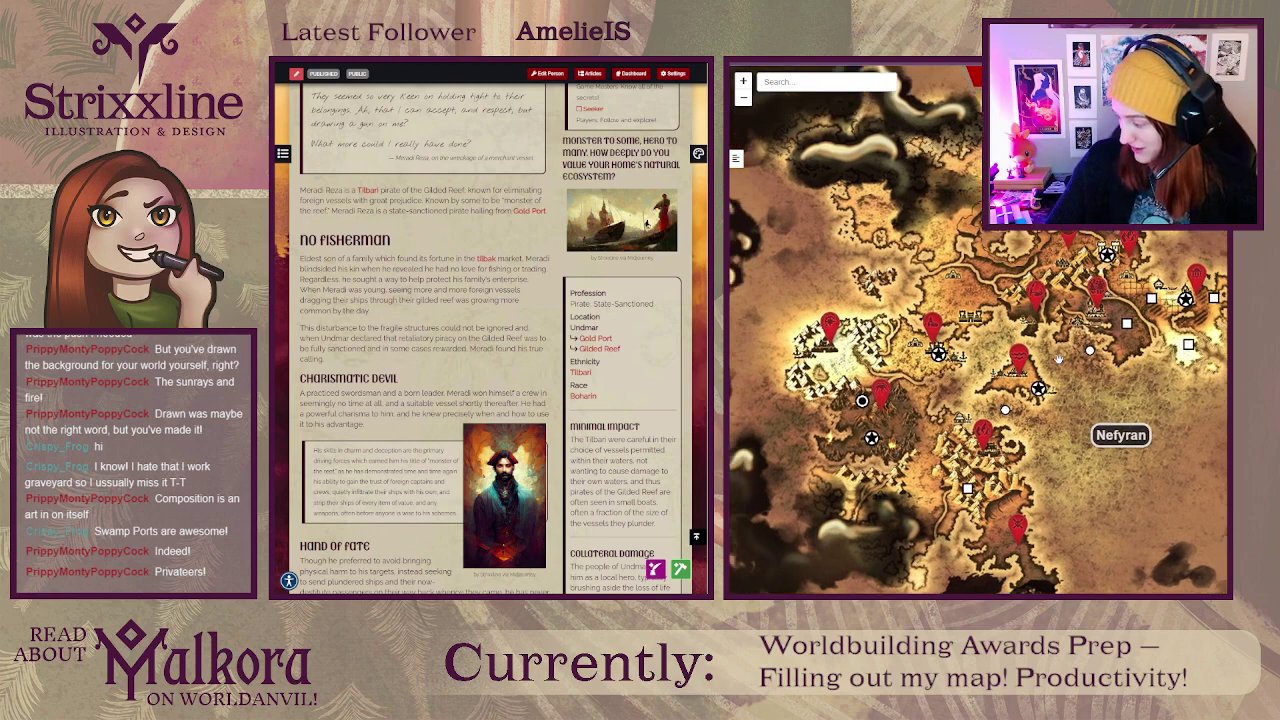